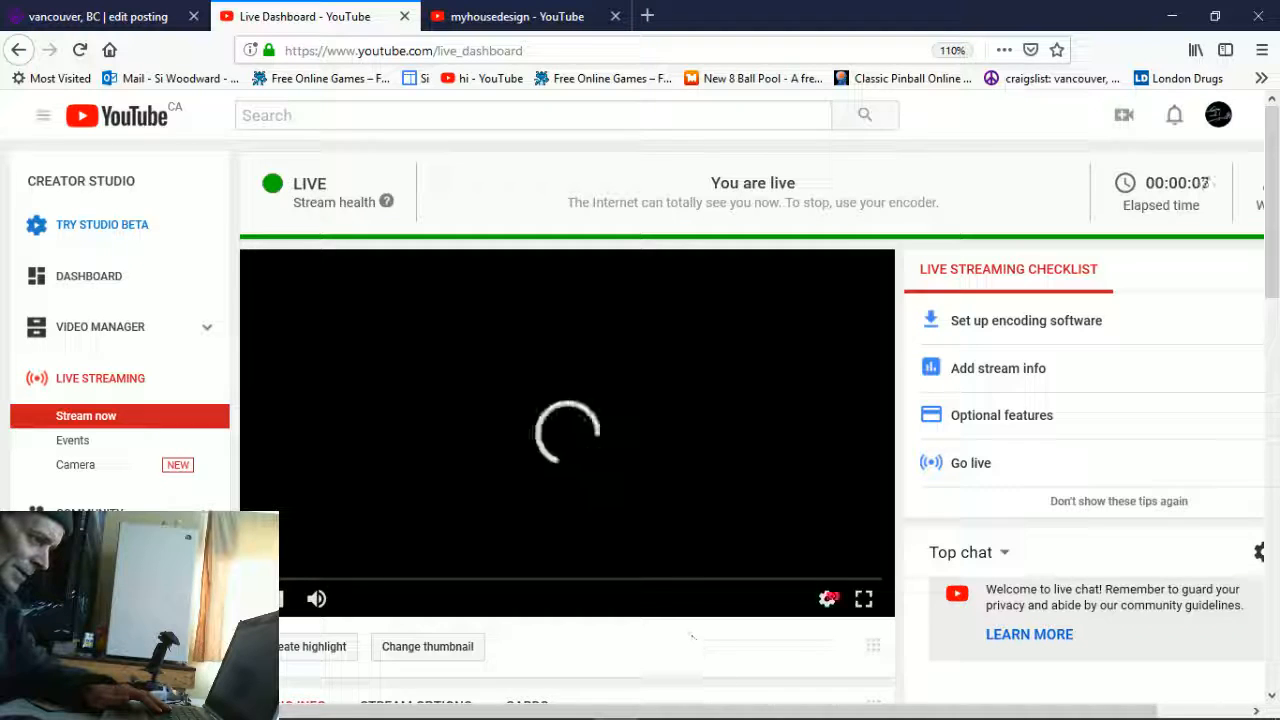
- Switch from the live stream dashboard to the house plans file in Sweet Home 3D
{"action": "mouse_move", "coordinate": [800, 712]}
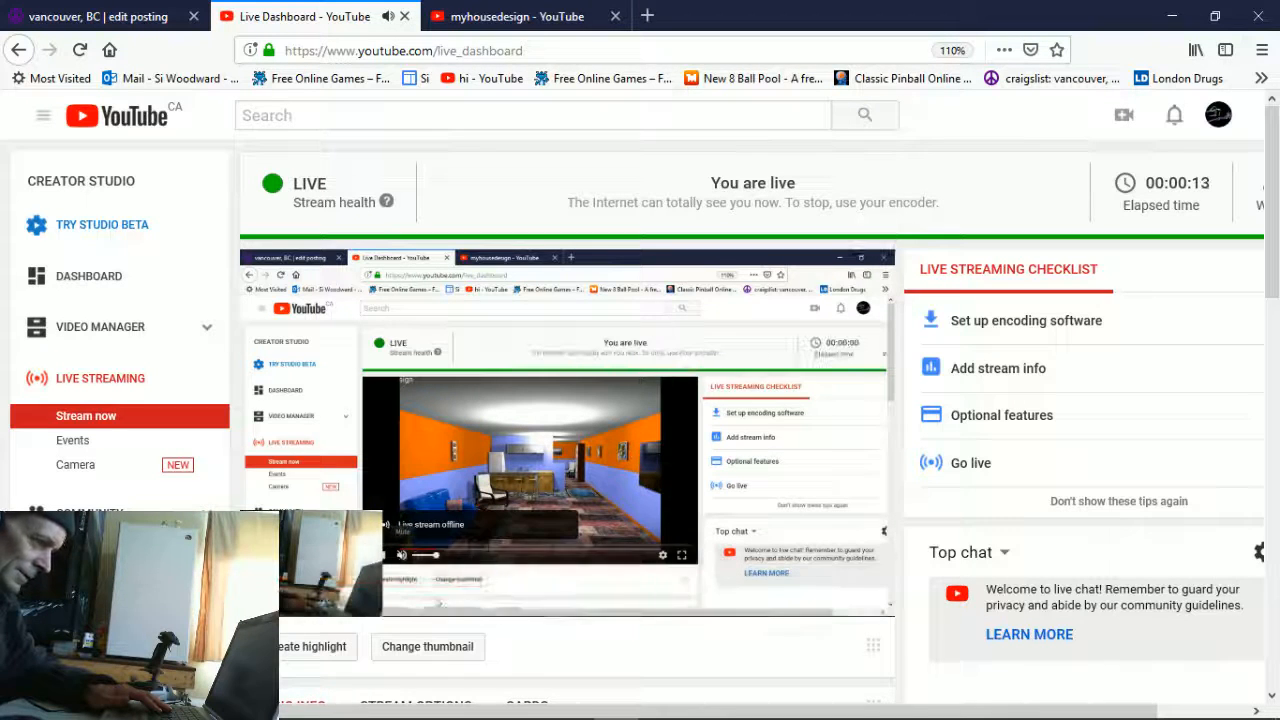
{"action": "mouse_move", "coordinate": [600, 712]}
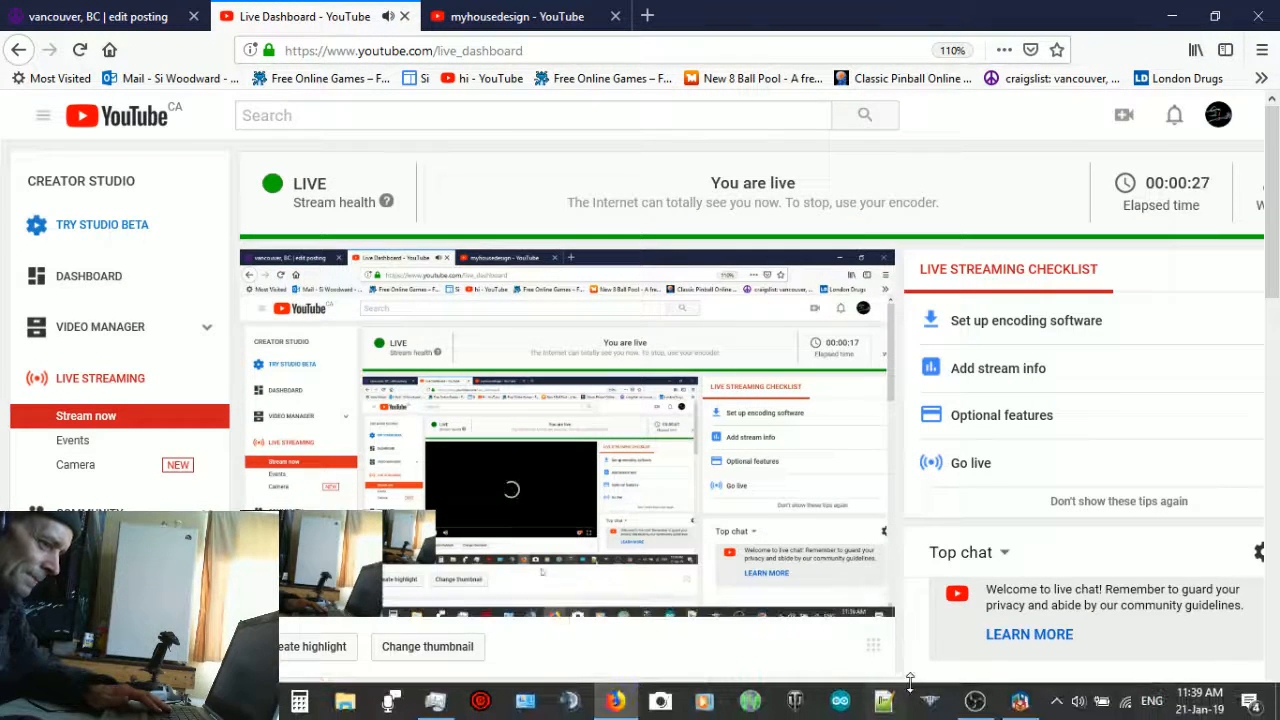
{"action": "left_click", "coordinate": [1002, 702]}
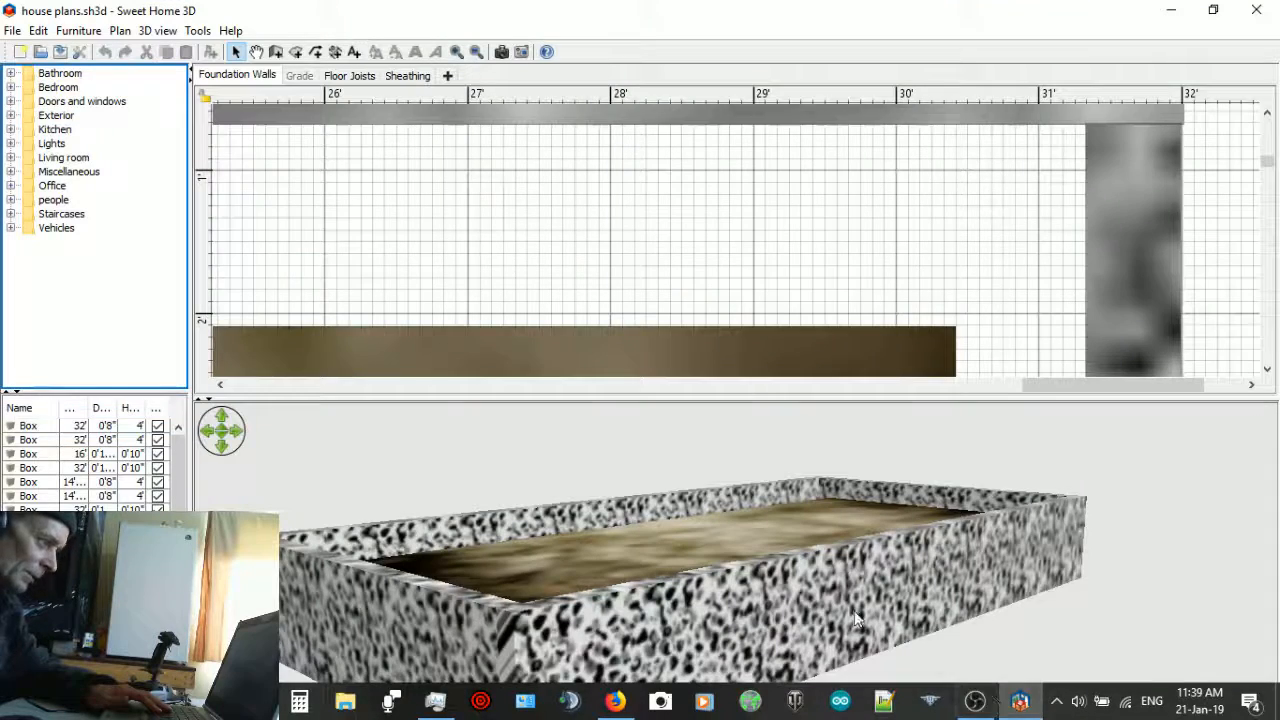
{"action": "left_click", "coordinate": [613, 701]}
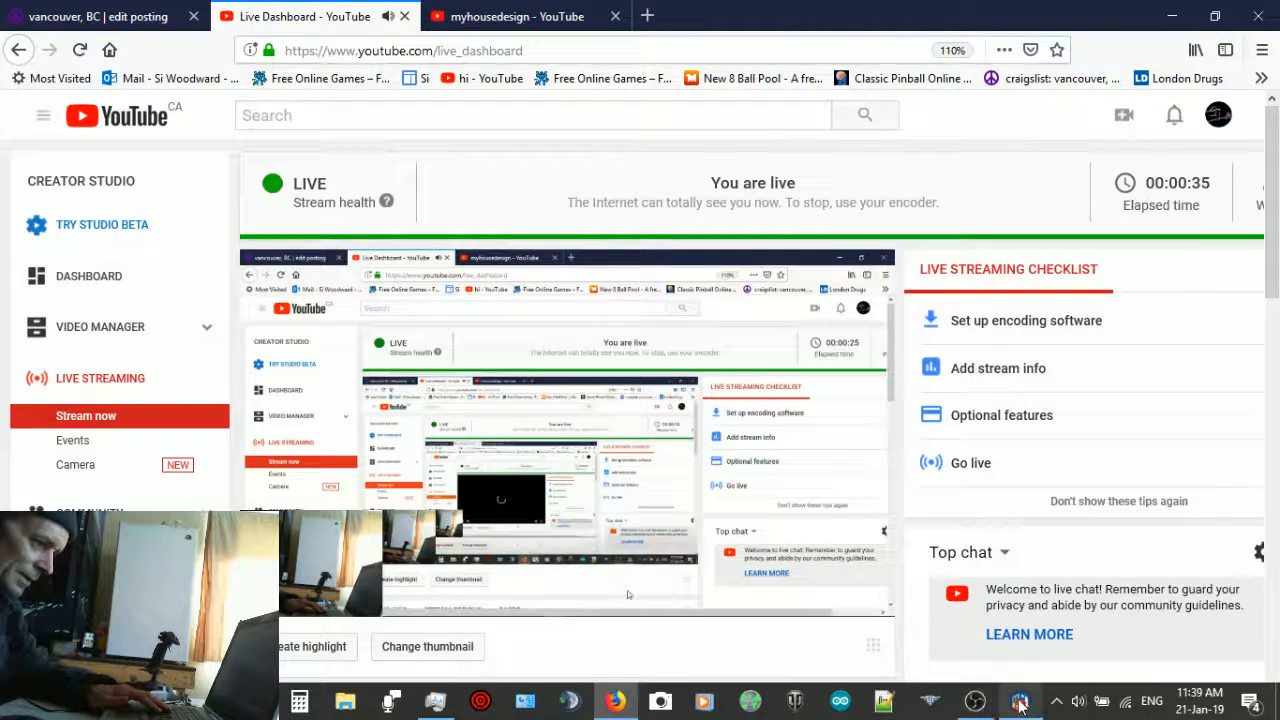
{"action": "left_click", "coordinate": [977, 702]}
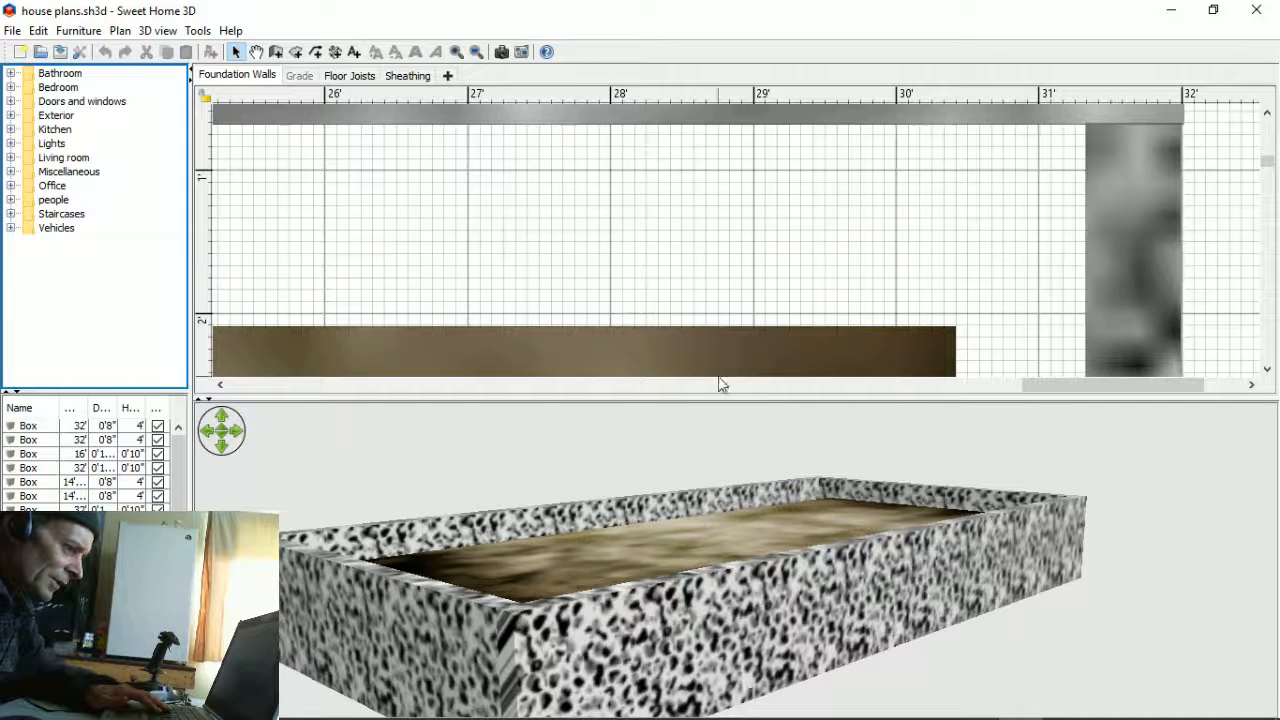
- Compare the Foundation Walls and Floor Joists levels at the plan's origin corner
{"action": "left_click_drag", "start_coordinate": [1032, 386], "coordinate": [409, 440]}
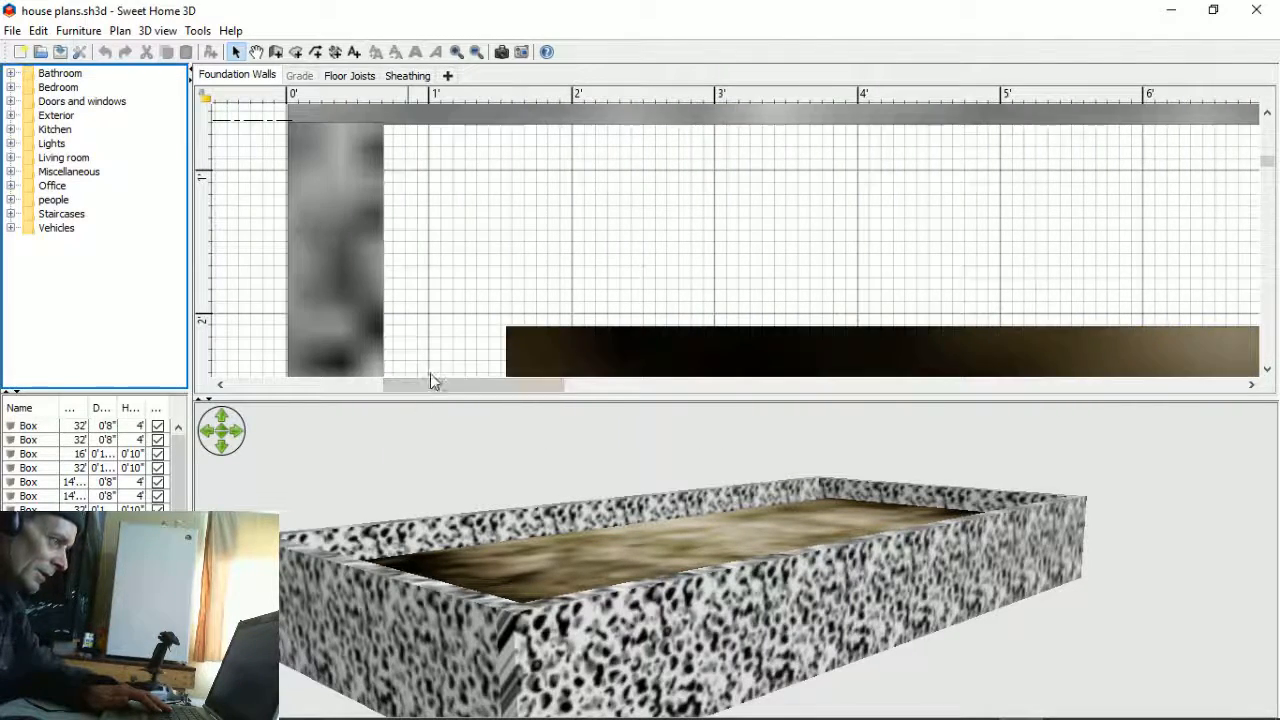
{"action": "scroll", "coordinate": [430, 380], "scroll_direction": "up", "scroll_amount": 3}
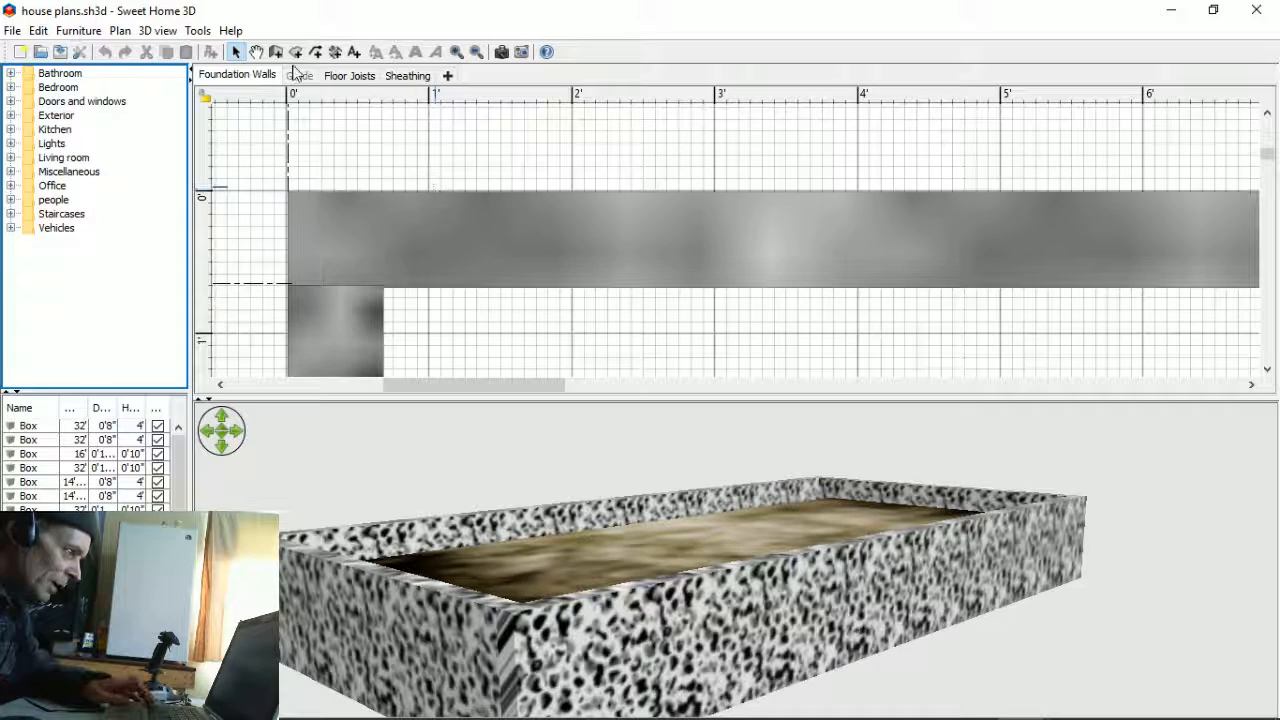
{"action": "left_click", "coordinate": [345, 79]}
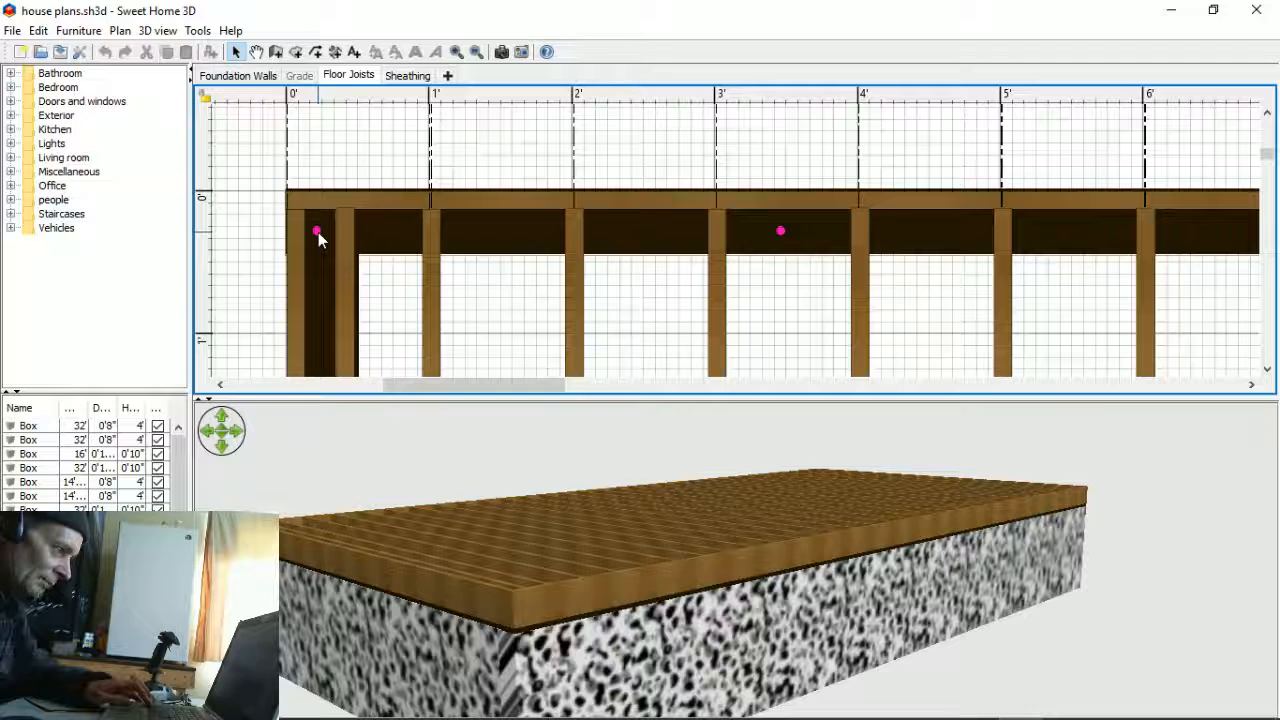
{"action": "left_click", "coordinate": [316, 231]}
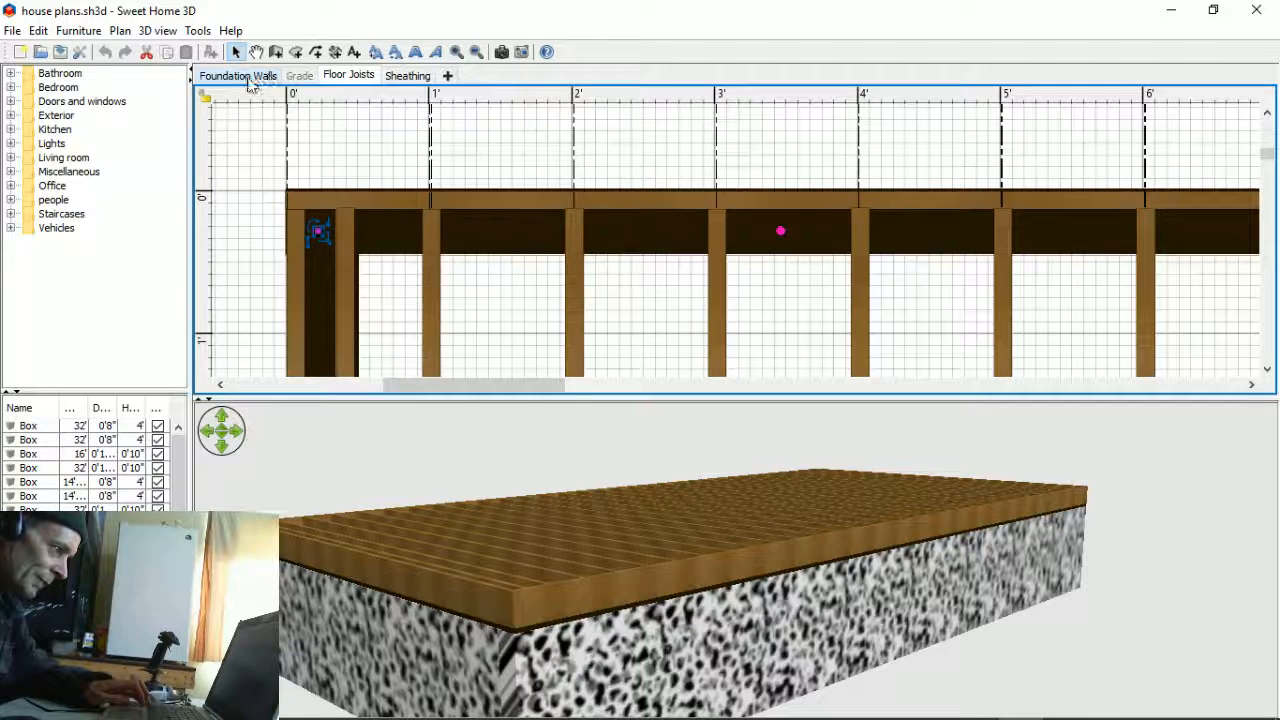
{"action": "left_click", "coordinate": [248, 78]}
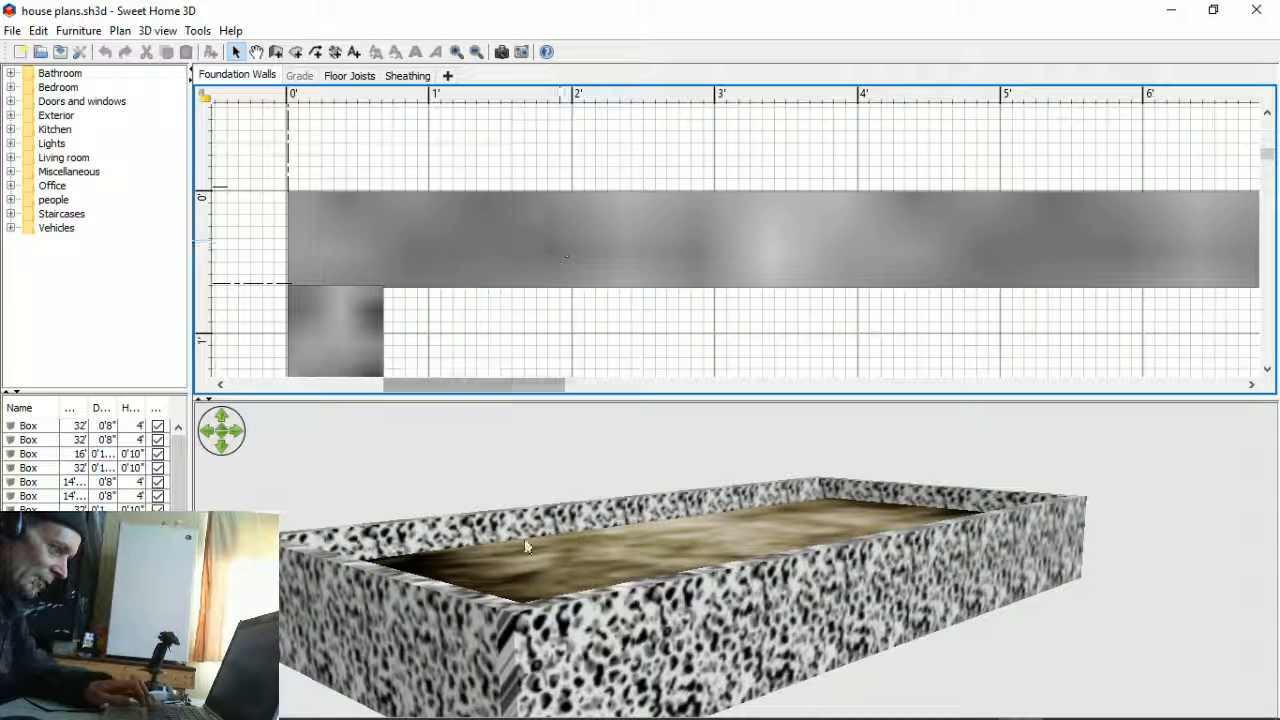
- Examine the Sheathing level's plywood from several 3D angles and along its edges in the plan between 0' and 16'
{"action": "left_click", "coordinate": [404, 77]}
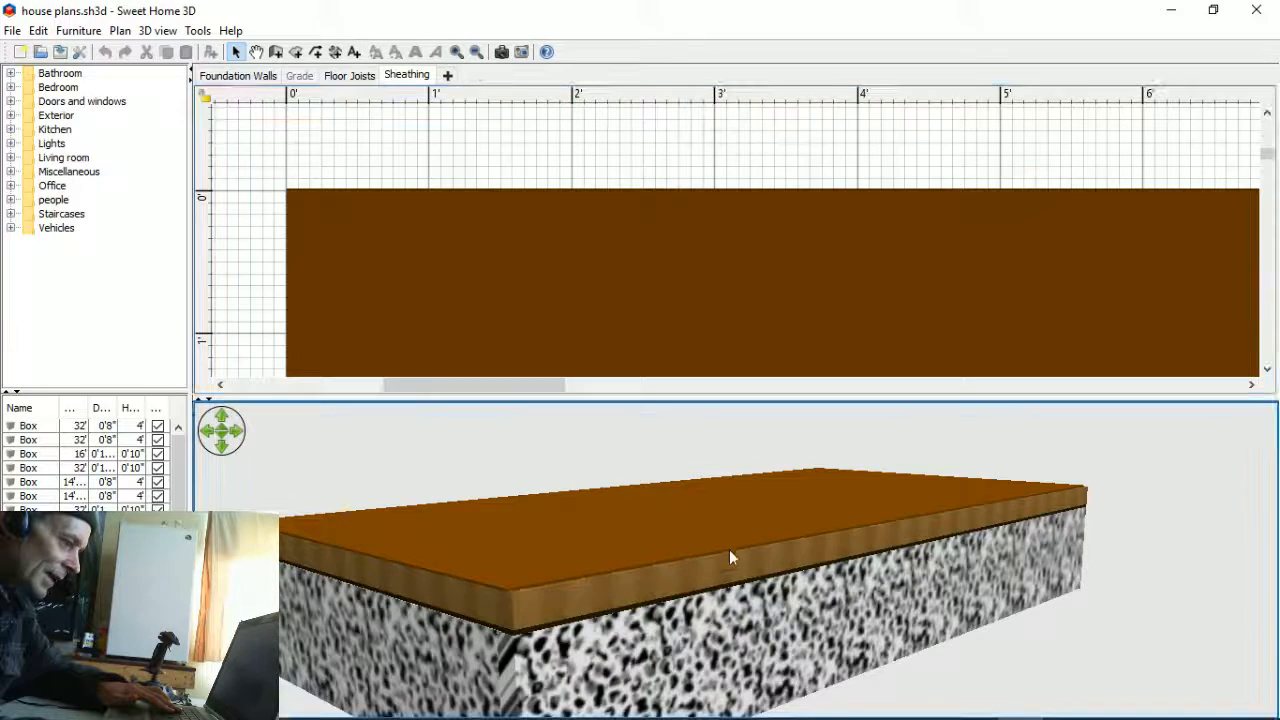
{"action": "left_click_drag", "start_coordinate": [729, 549], "coordinate": [545, 565]}
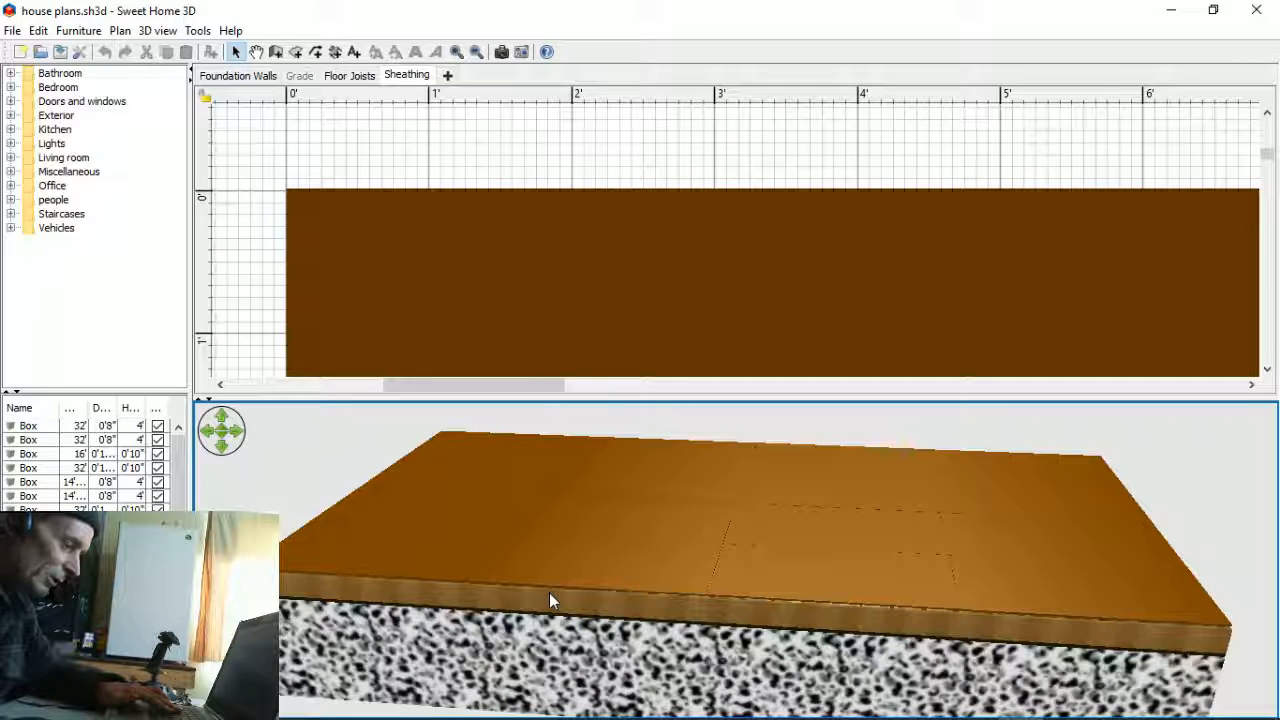
{"action": "left_click_drag", "start_coordinate": [549, 593], "coordinate": [584, 636]}
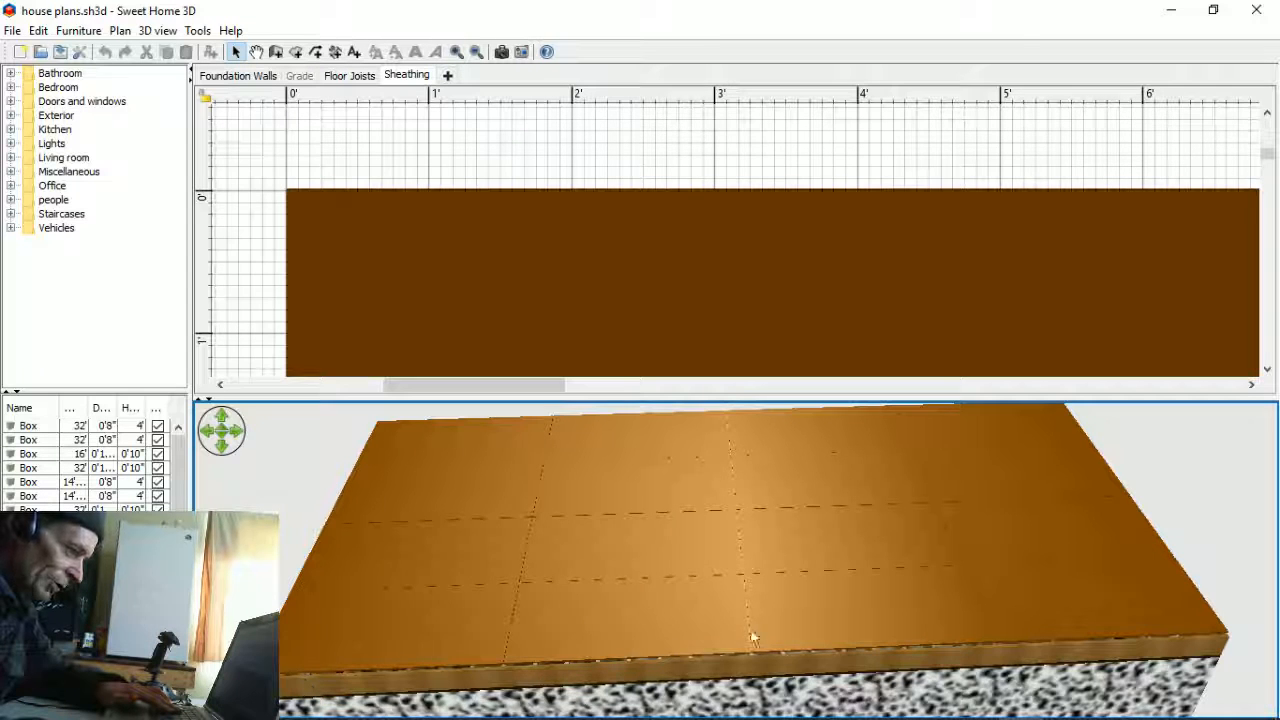
{"action": "left_click_drag", "start_coordinate": [644, 661], "coordinate": [670, 580]}
{"action": "scroll", "coordinate": [456, 224], "scroll_direction": "down", "scroll_amount": 3}
{"action": "scroll", "coordinate": [342, 250], "scroll_direction": "down", "scroll_amount": 5}
{"action": "scroll", "coordinate": [296, 246], "scroll_direction": "down", "scroll_amount": 5}
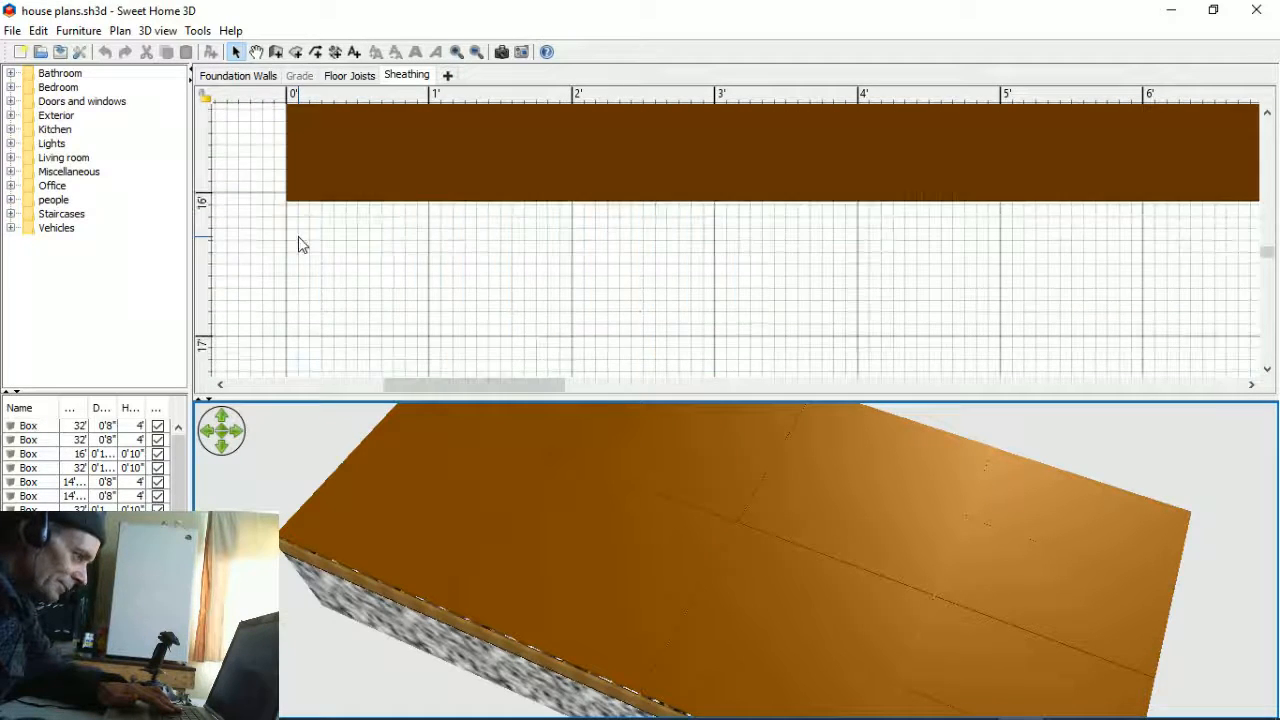
{"action": "scroll", "coordinate": [298, 240], "scroll_direction": "up", "scroll_amount": 1}
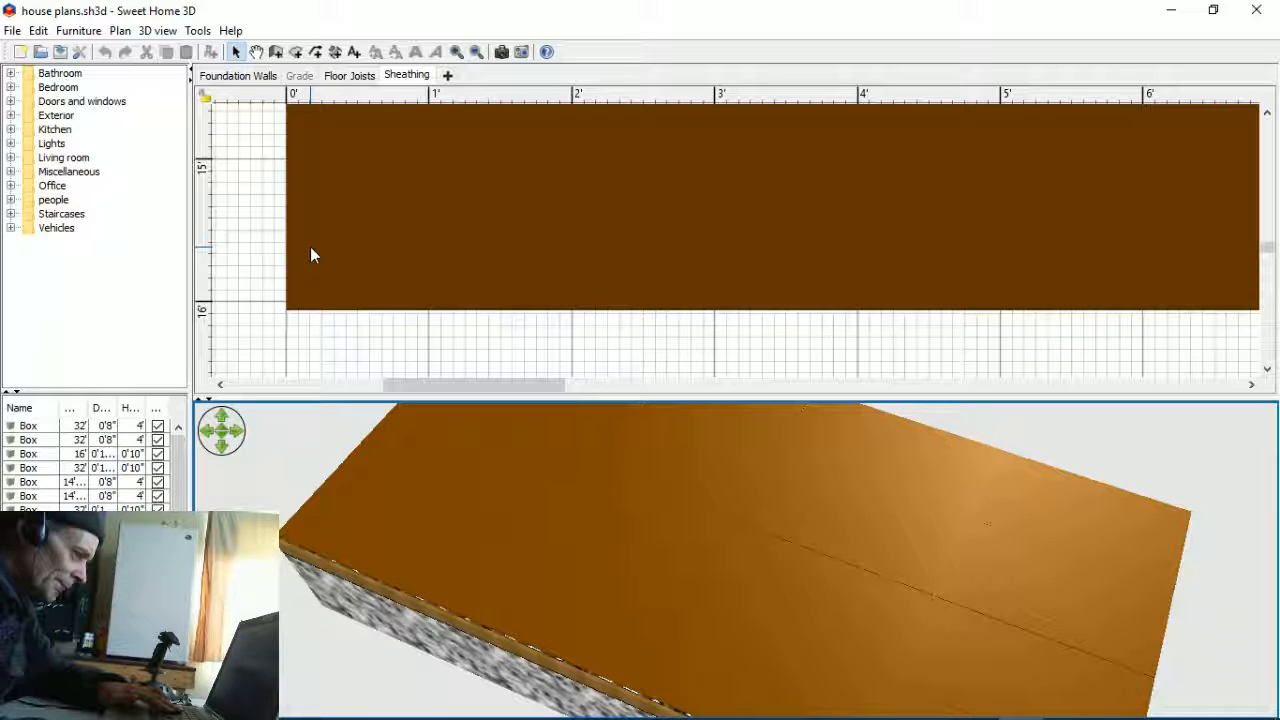
{"action": "scroll", "coordinate": [310, 250], "scroll_direction": "up", "scroll_amount": 4}
{"action": "scroll", "coordinate": [315, 249], "scroll_direction": "up", "scroll_amount": 8}
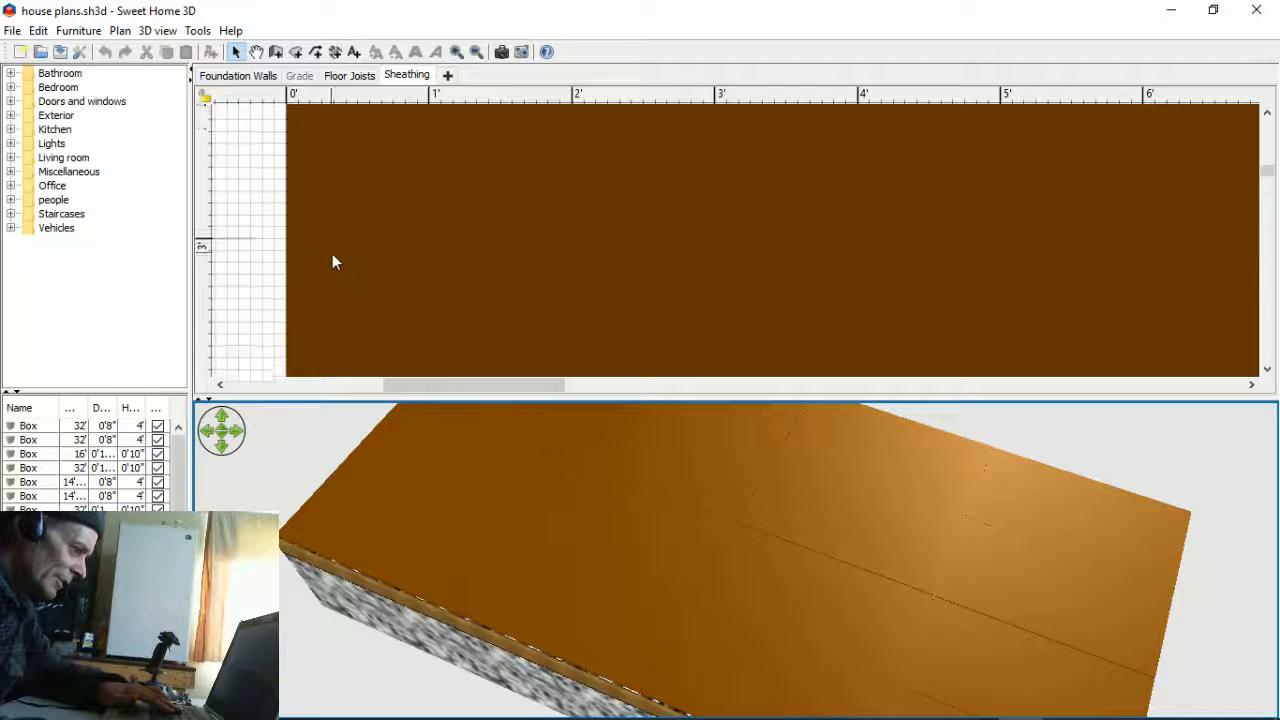
{"action": "scroll", "coordinate": [335, 260], "scroll_direction": "up", "scroll_amount": 5}
{"action": "scroll", "coordinate": [335, 255], "scroll_direction": "down", "scroll_amount": 2}
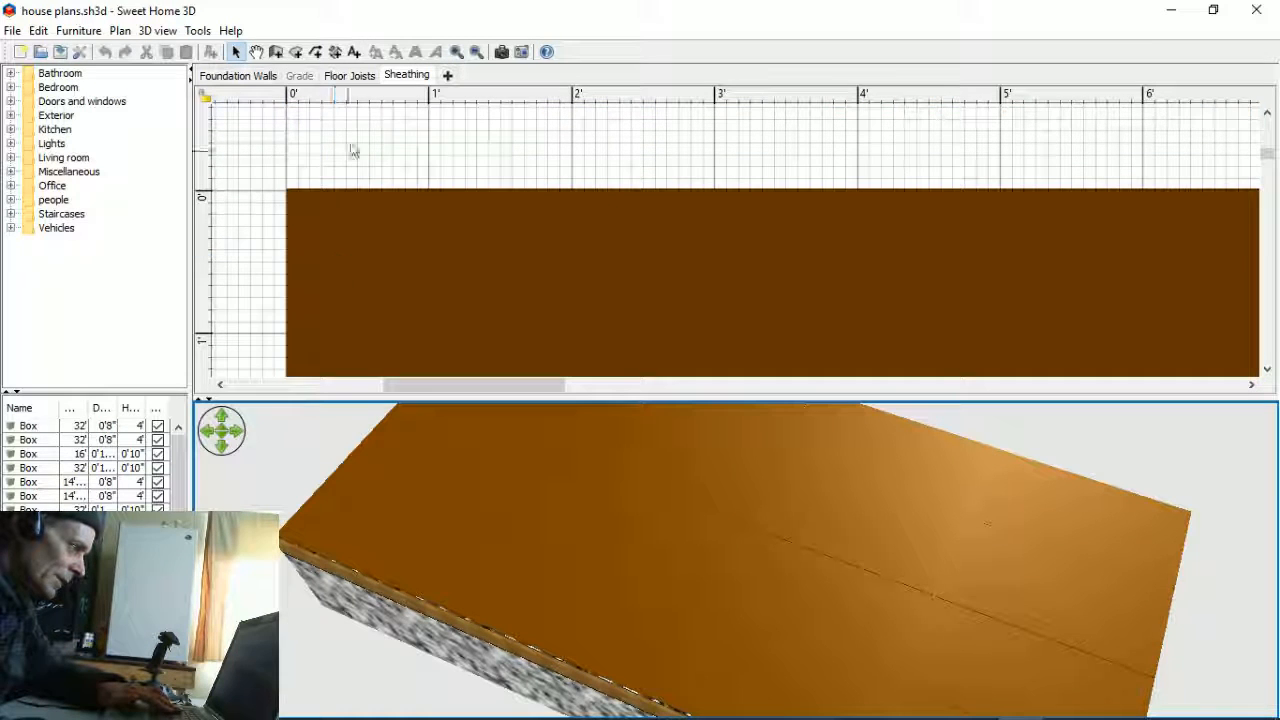
- Inspect the Floor Joists level from the 0' edge to the rim joist near 16'
{"action": "left_click", "coordinate": [349, 75]}
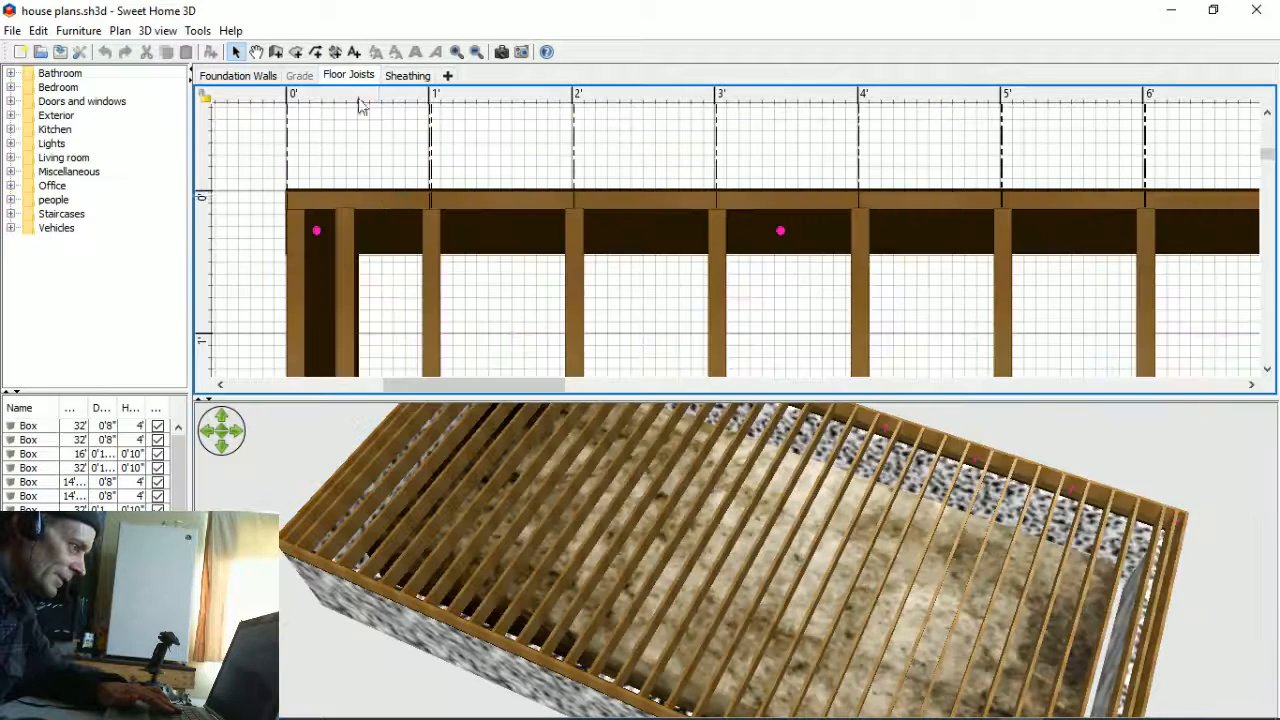
{"action": "scroll", "coordinate": [373, 236], "scroll_direction": "down", "scroll_amount": 5}
{"action": "scroll", "coordinate": [368, 225], "scroll_direction": "down", "scroll_amount": 8}
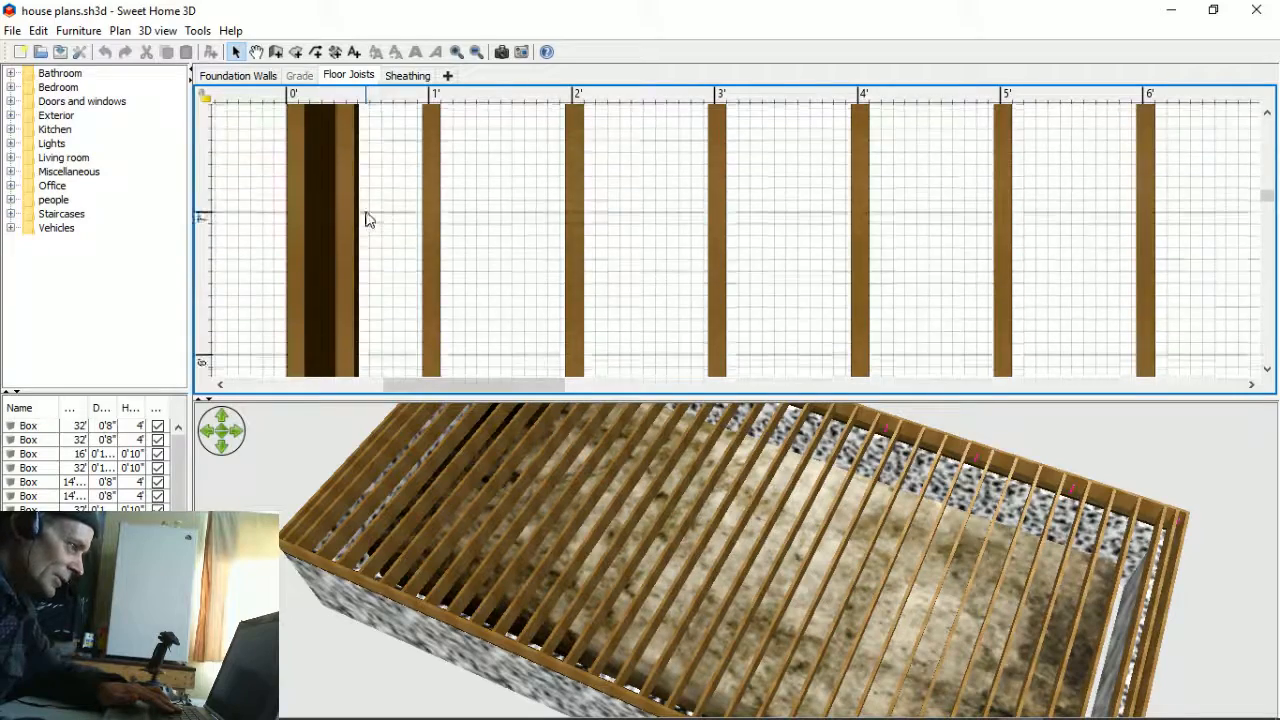
{"action": "scroll", "coordinate": [363, 200], "scroll_direction": "down", "scroll_amount": 2}
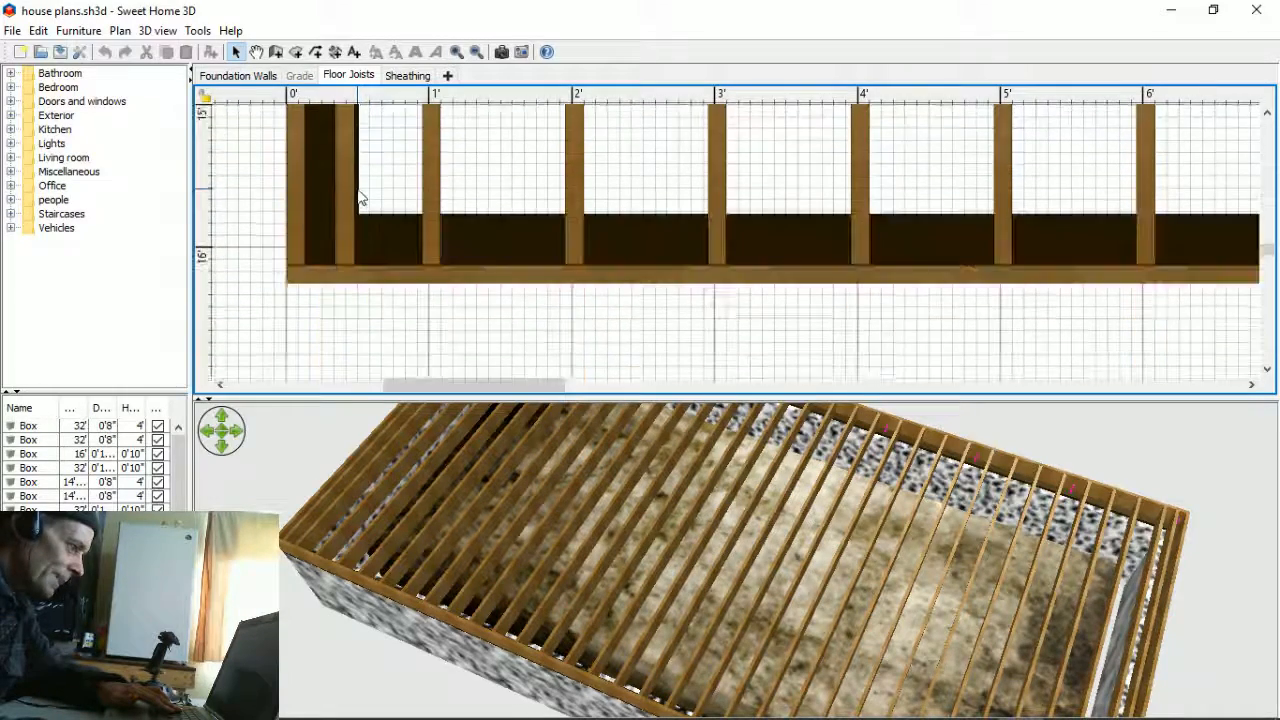
- Copy the plywood sheet at the 16' corner of the Sheathing level and paste it onto the Floor Joists level
{"action": "left_click", "coordinate": [406, 75]}
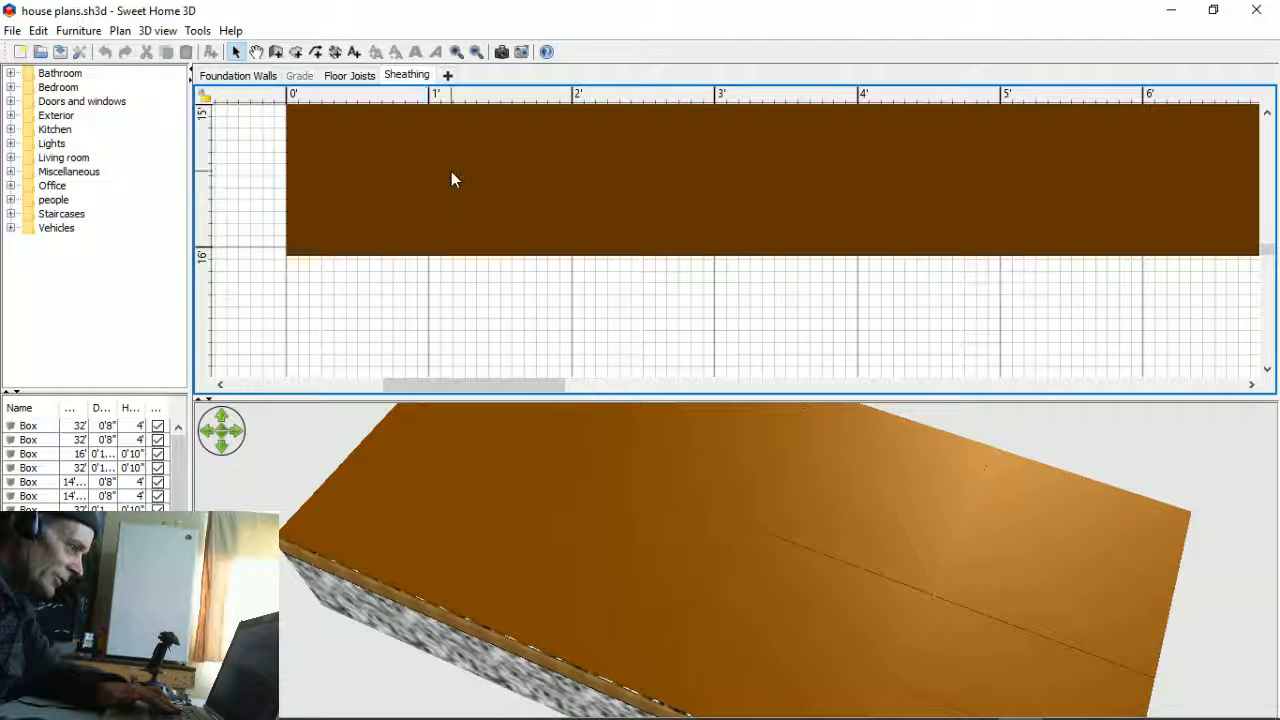
{"action": "left_click", "coordinate": [408, 214]}
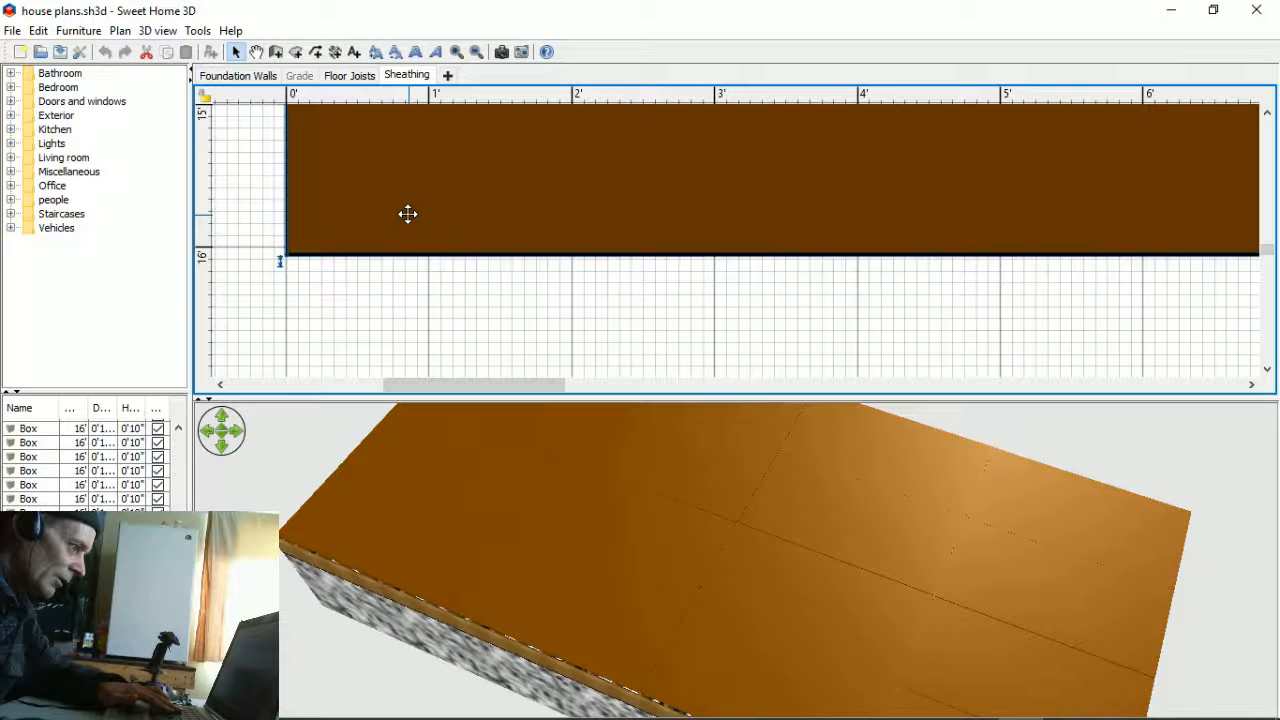
{"action": "right_click", "coordinate": [464, 219]}
{"action": "left_click", "coordinate": [520, 255]}
{"action": "left_click", "coordinate": [350, 75]}
{"action": "right_click", "coordinate": [504, 179]}
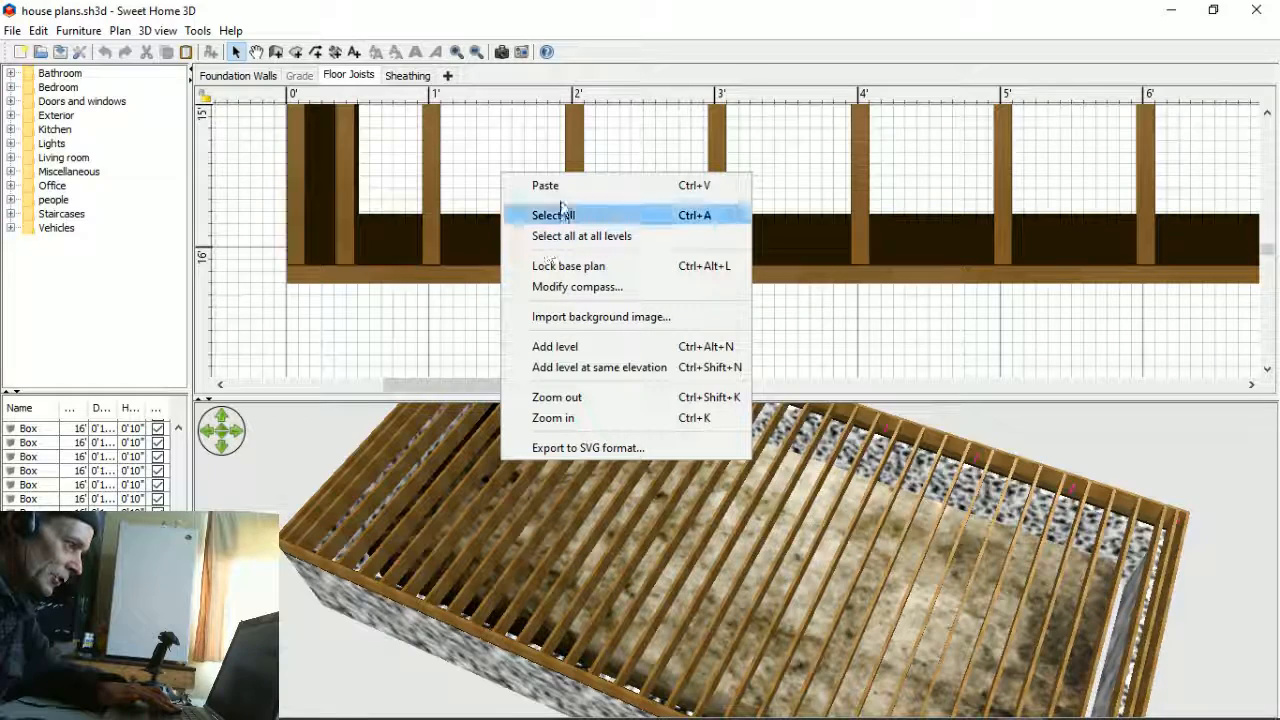
{"action": "left_click", "coordinate": [553, 186]}
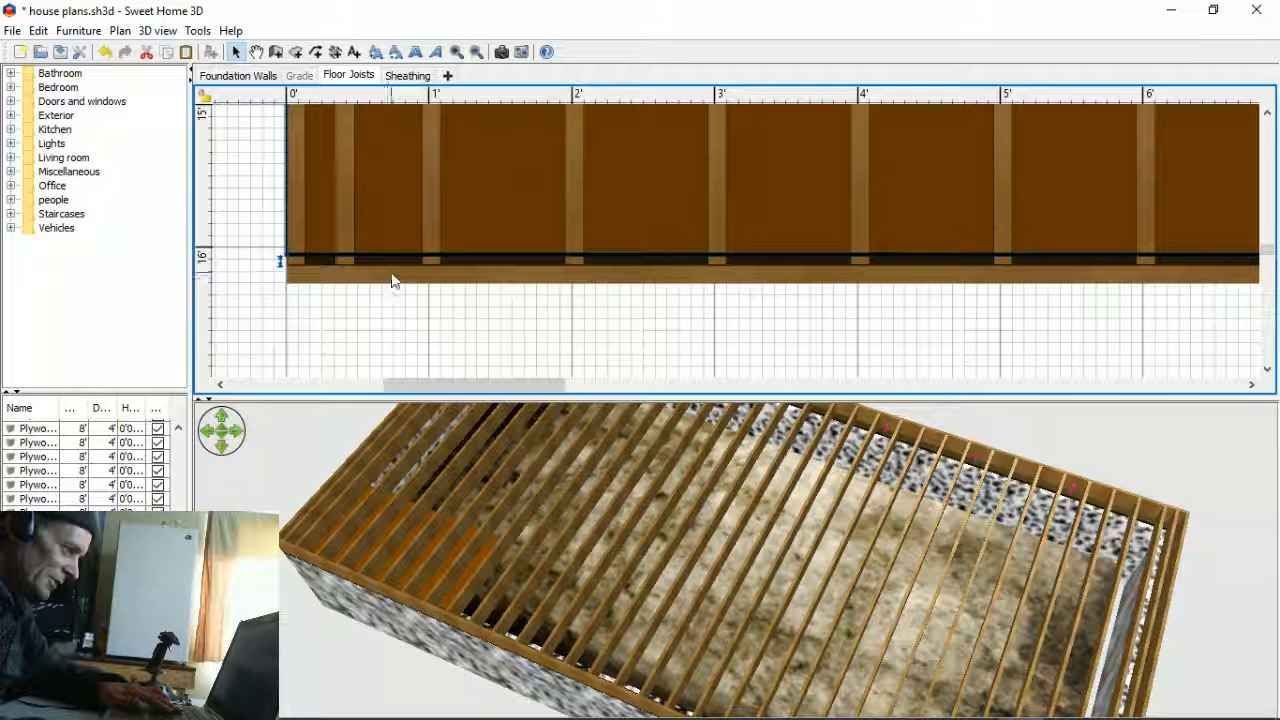
- Examine the pasted plywood sheet's edges against the joists and rim joists across the floor's full depth
{"action": "scroll", "coordinate": [515, 234], "scroll_direction": "up", "scroll_amount": 5}
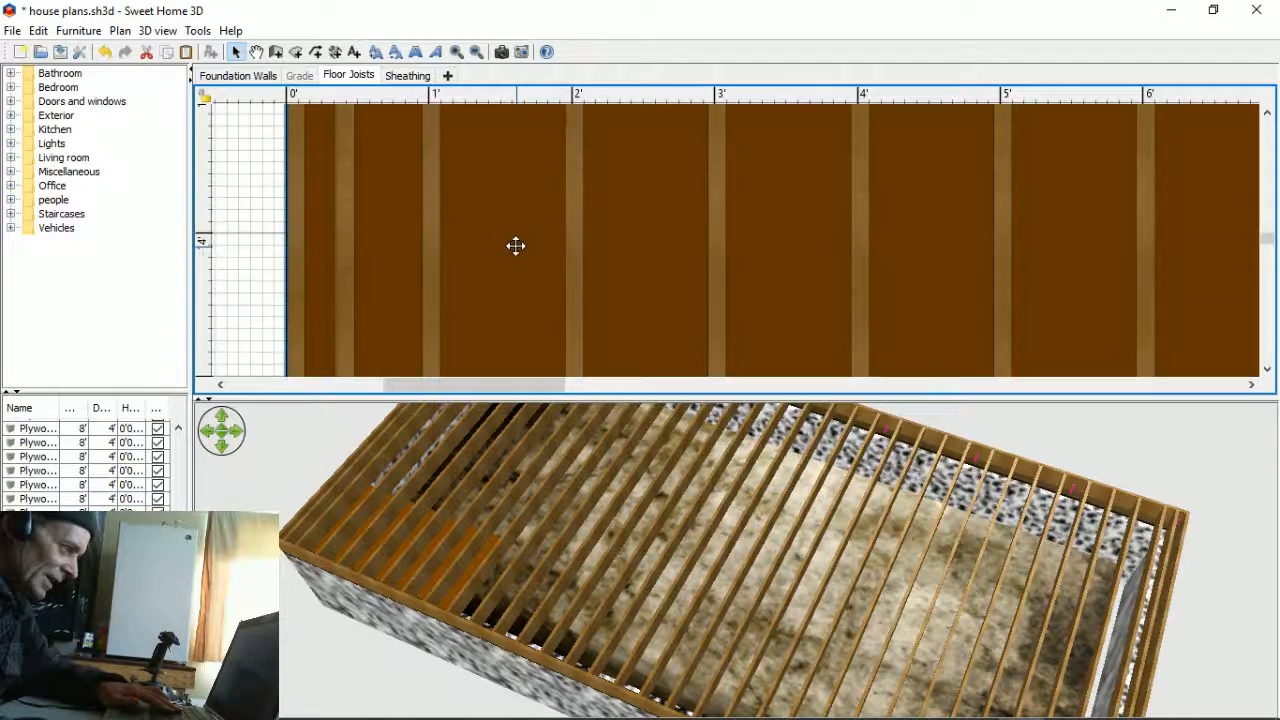
{"action": "scroll", "coordinate": [519, 255], "scroll_direction": "up", "scroll_amount": 6}
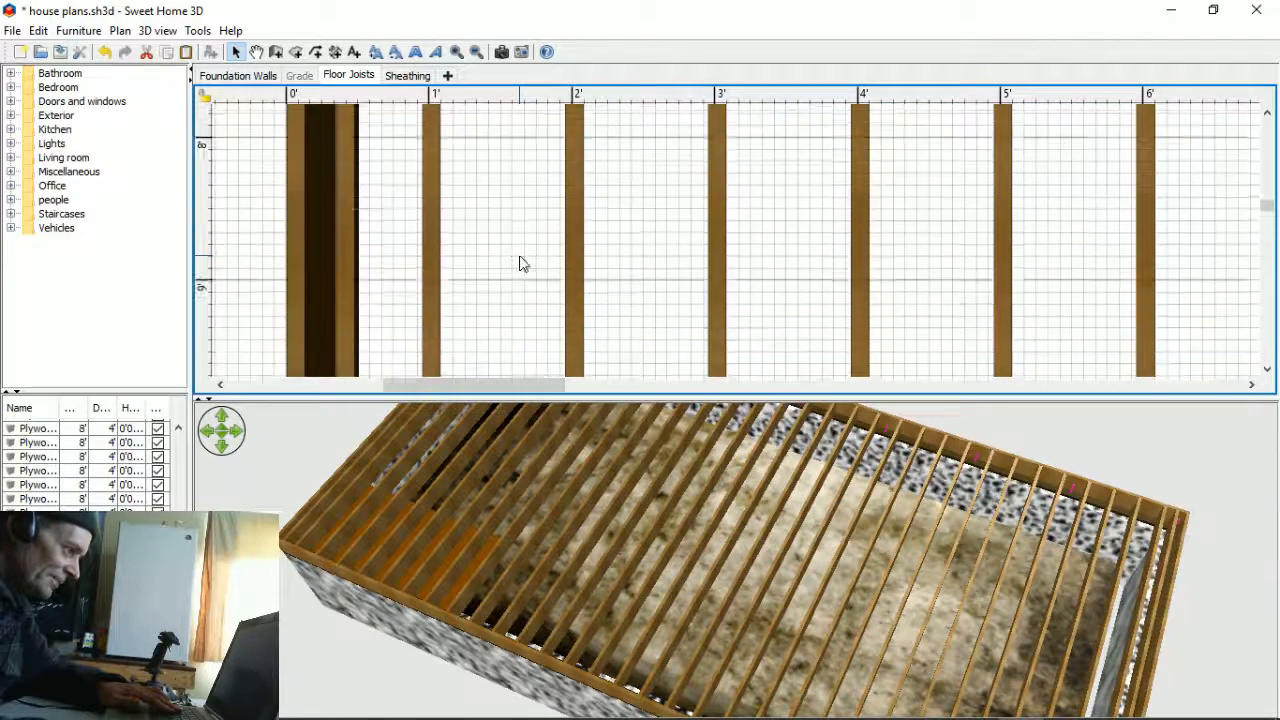
{"action": "scroll", "coordinate": [519, 263], "scroll_direction": "up", "scroll_amount": 4}
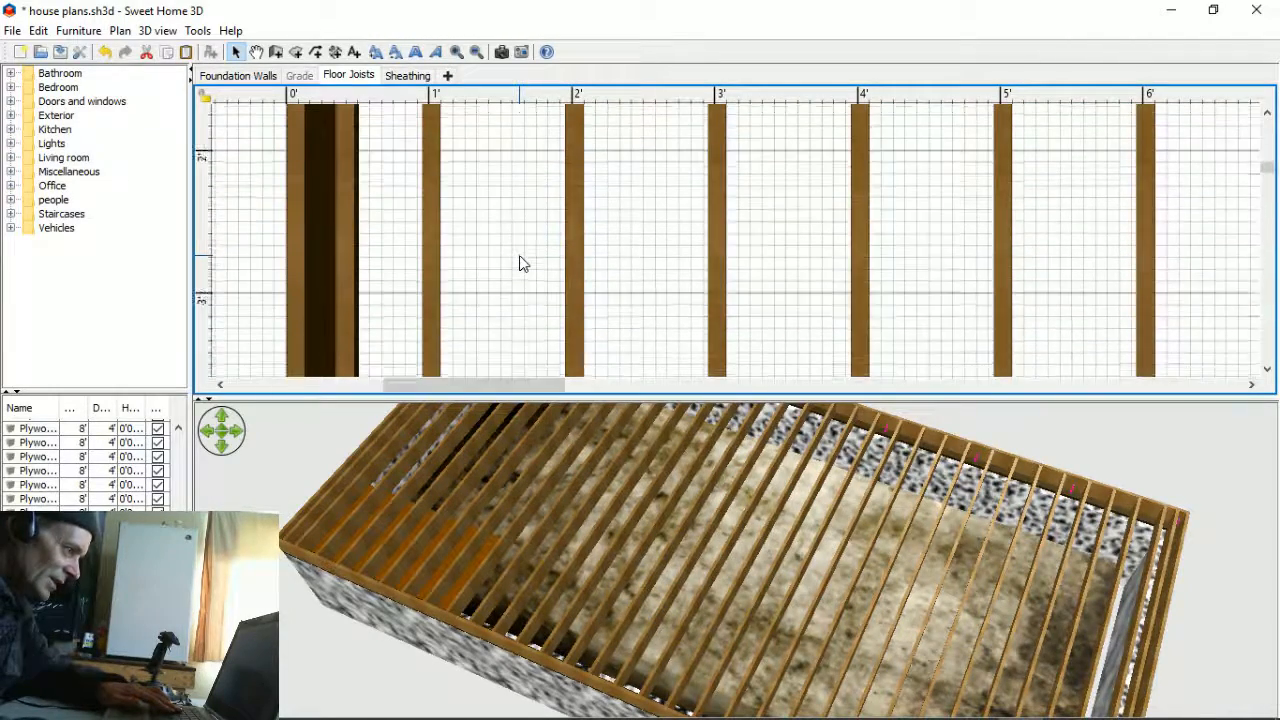
{"action": "scroll", "coordinate": [519, 266], "scroll_direction": "down", "scroll_amount": 2}
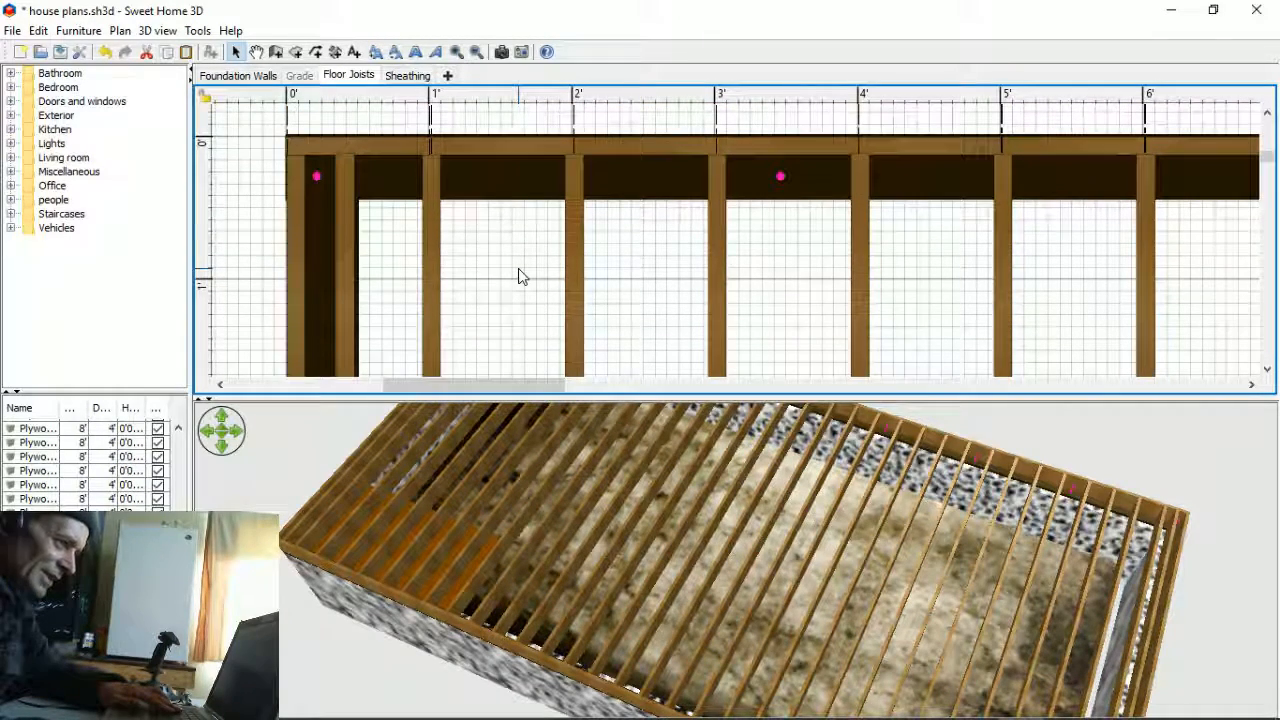
{"action": "scroll", "coordinate": [518, 277], "scroll_direction": "down", "scroll_amount": 2}
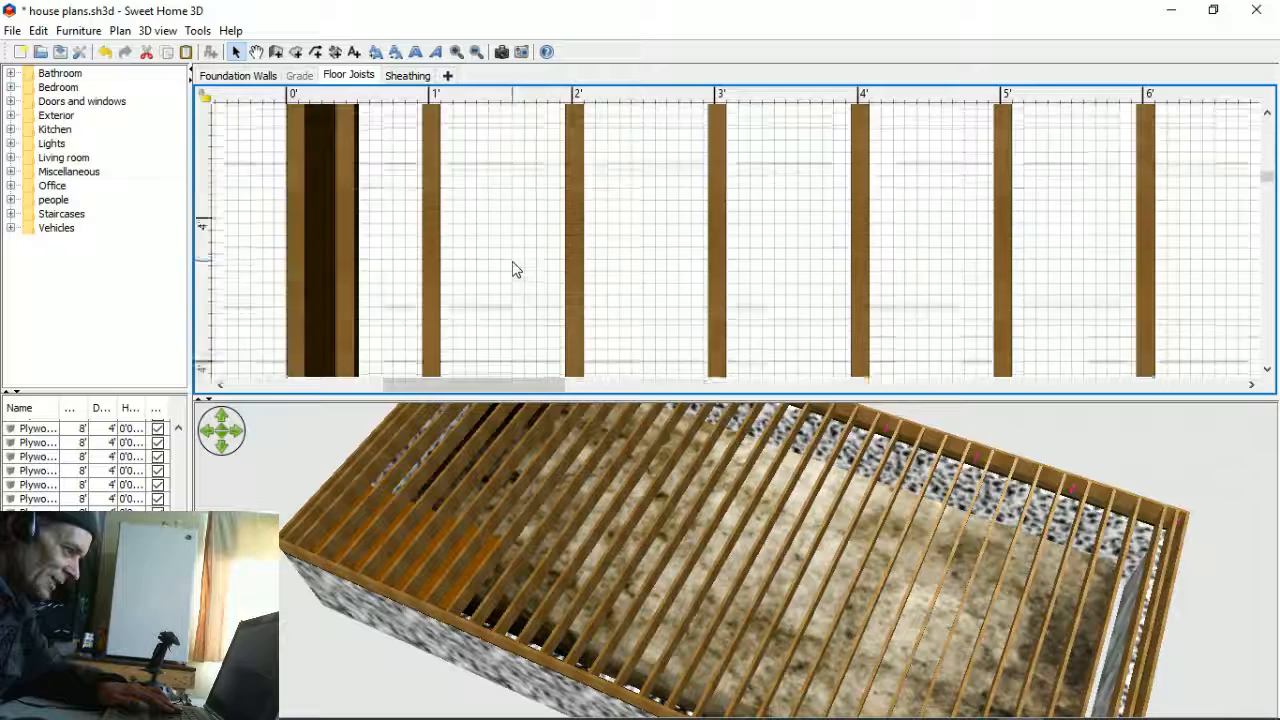
{"action": "scroll", "coordinate": [503, 263], "scroll_direction": "down", "scroll_amount": 3}
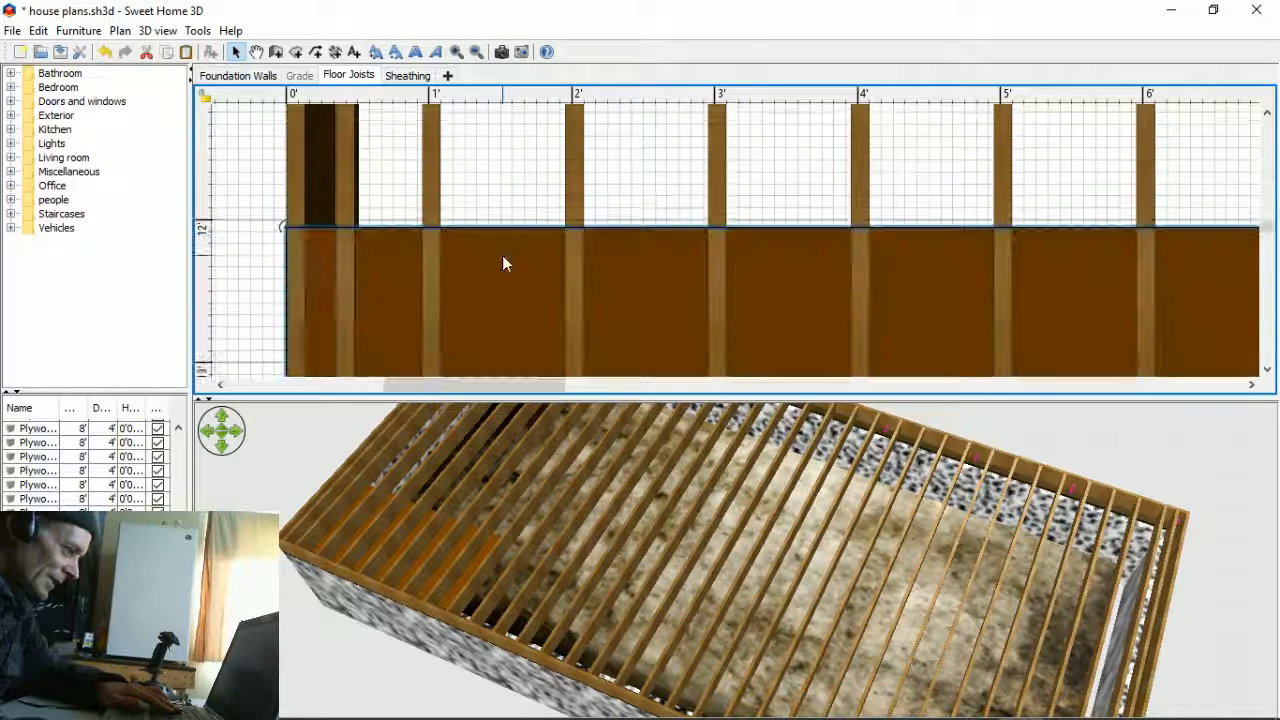
{"action": "scroll", "coordinate": [502, 258], "scroll_direction": "down", "scroll_amount": 2}
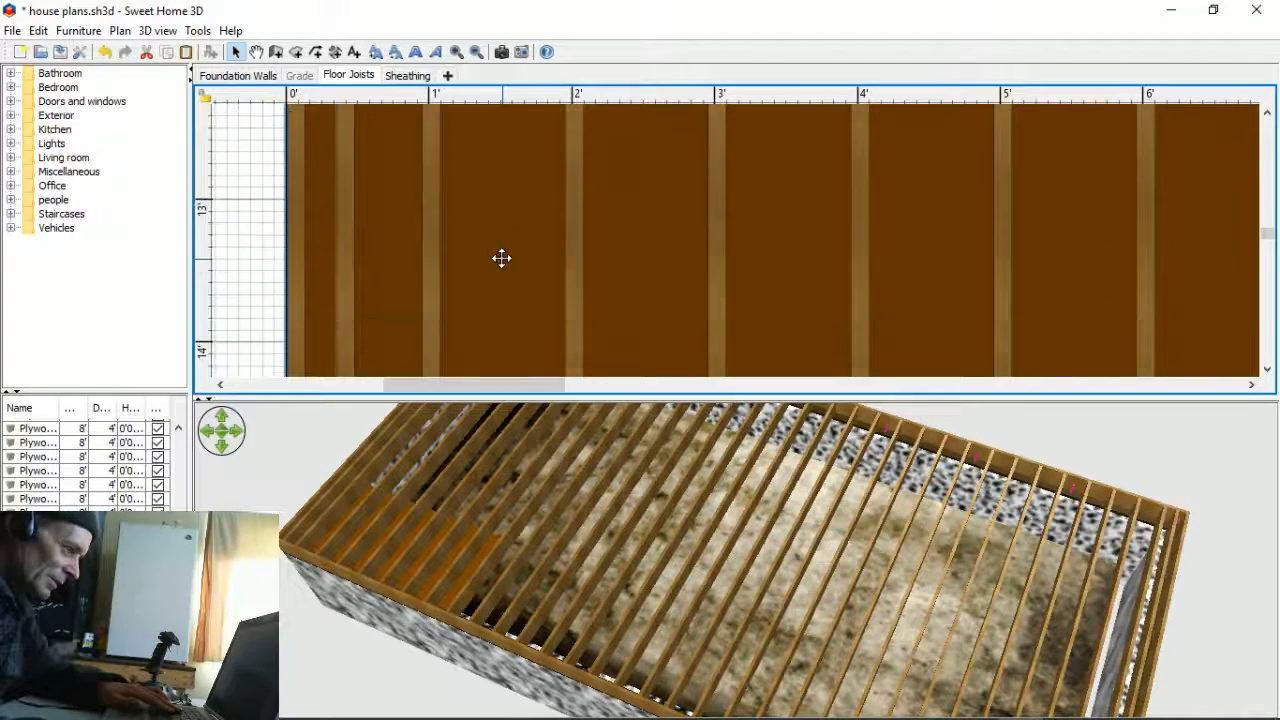
{"action": "scroll", "coordinate": [502, 258], "scroll_direction": "down", "scroll_amount": 2}
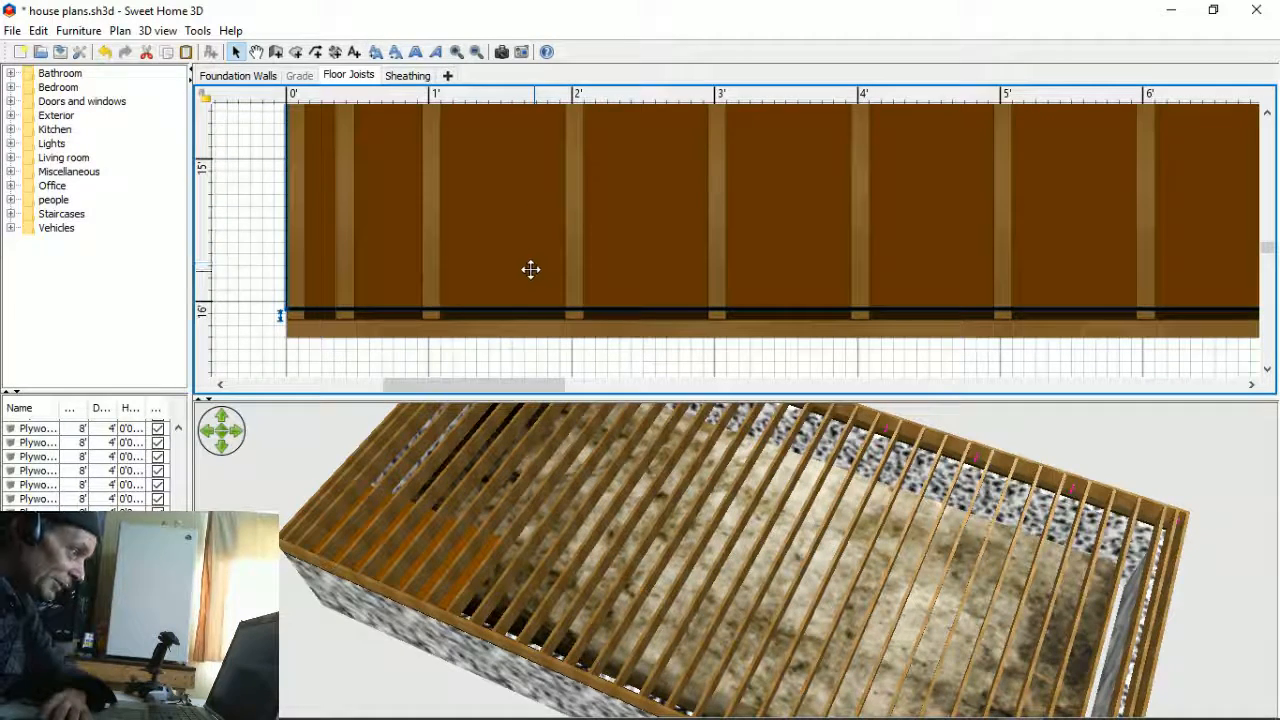
{"action": "scroll", "coordinate": [528, 266], "scroll_direction": "up", "scroll_amount": 2}
{"action": "scroll", "coordinate": [528, 266], "scroll_direction": "up", "scroll_amount": 8}
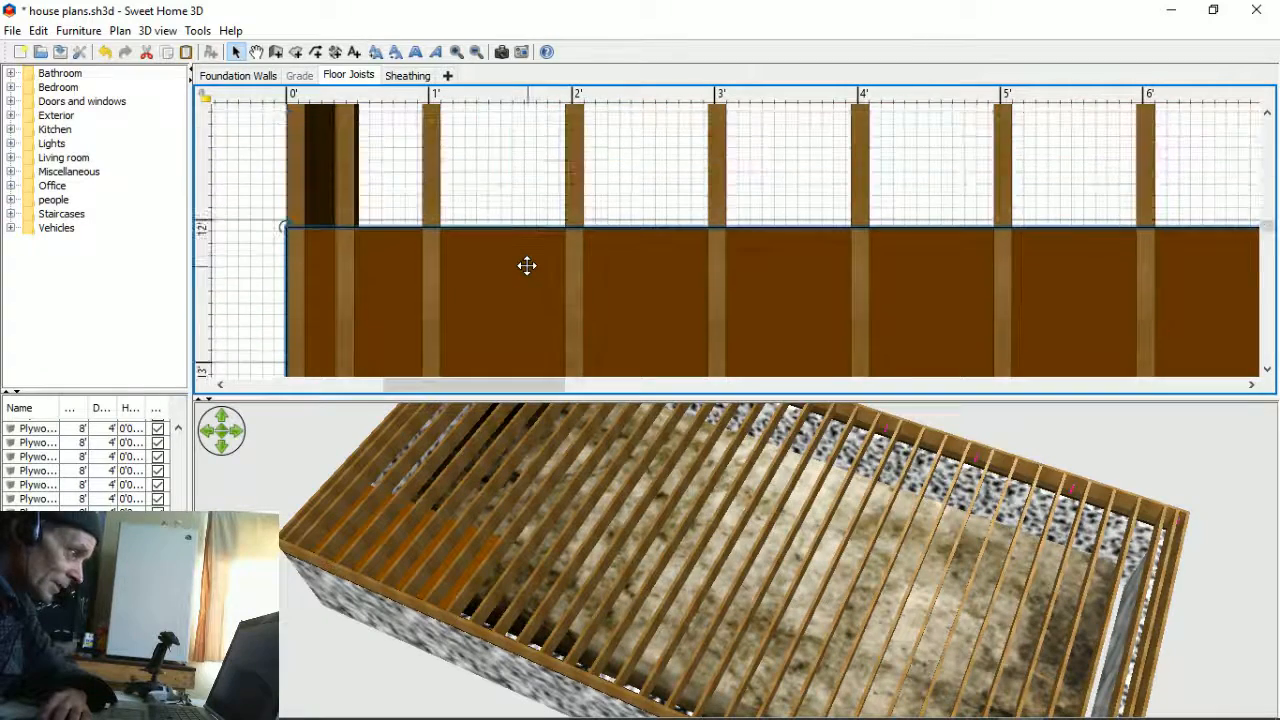
{"action": "scroll", "coordinate": [527, 266], "scroll_direction": "up", "scroll_amount": 3}
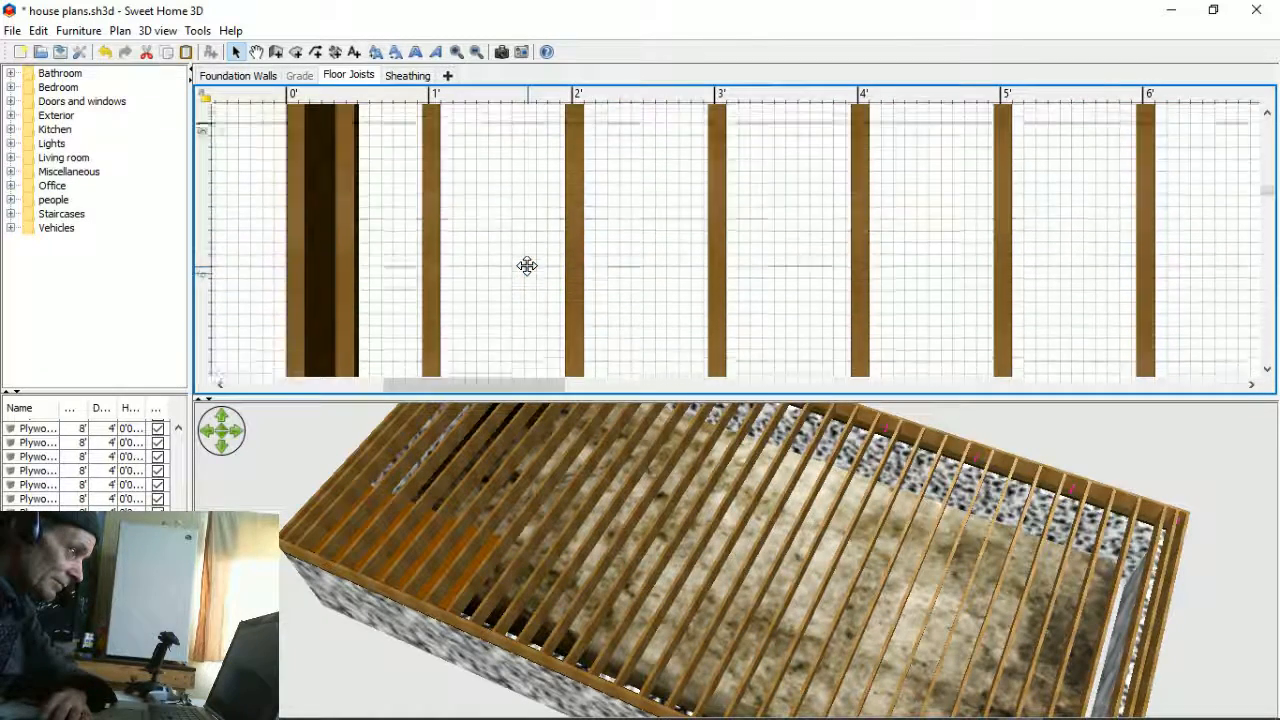
{"action": "scroll", "coordinate": [518, 268], "scroll_direction": "down", "scroll_amount": 10}
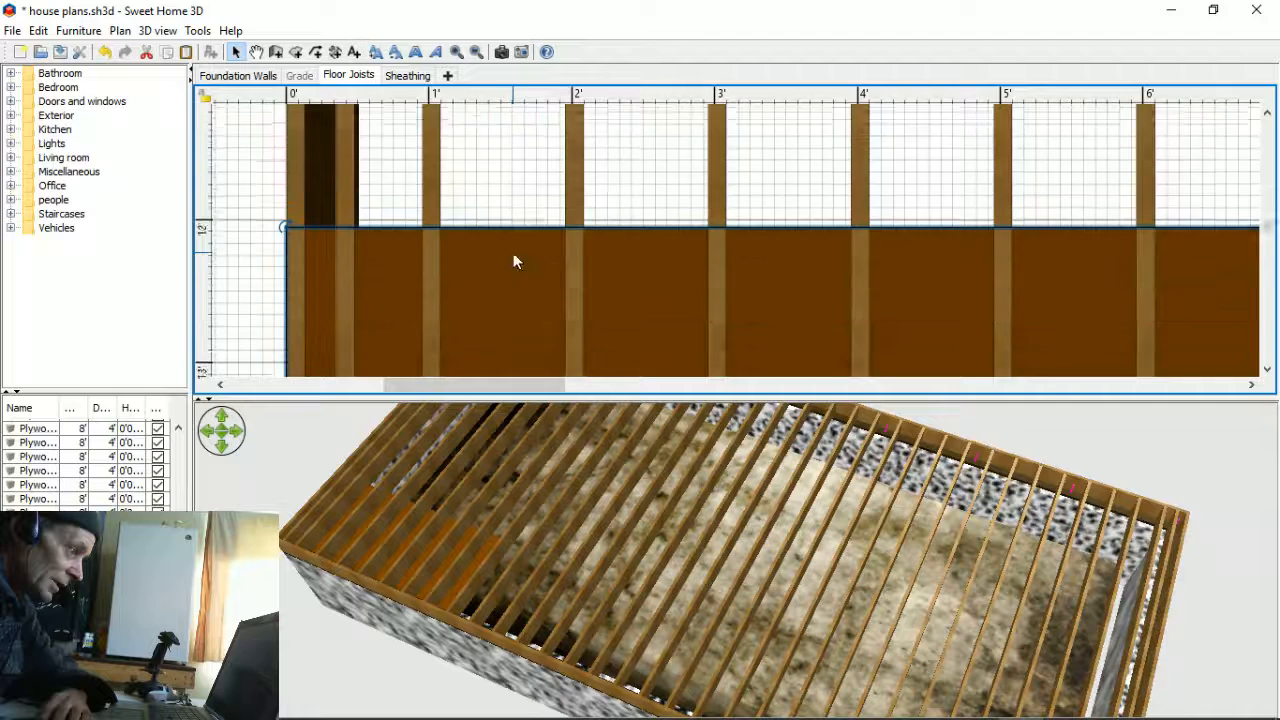
- Check the pasted plywood sheet's edges between 12' and 16', and delete the sheet from the Floor Joists level
{"action": "scroll", "coordinate": [483, 194], "scroll_direction": "down", "scroll_amount": 3}
{"action": "scroll", "coordinate": [483, 197], "scroll_direction": "up", "scroll_amount": 2}
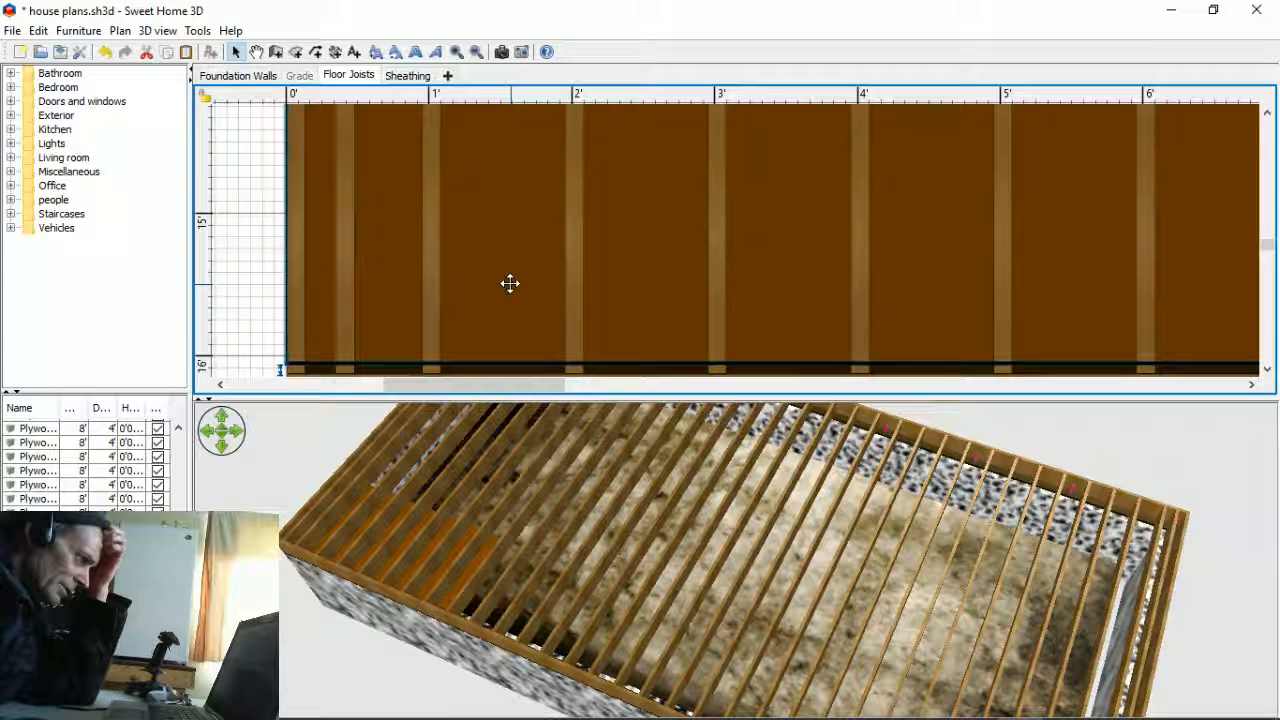
{"action": "scroll", "coordinate": [510, 284], "scroll_direction": "down", "scroll_amount": 1}
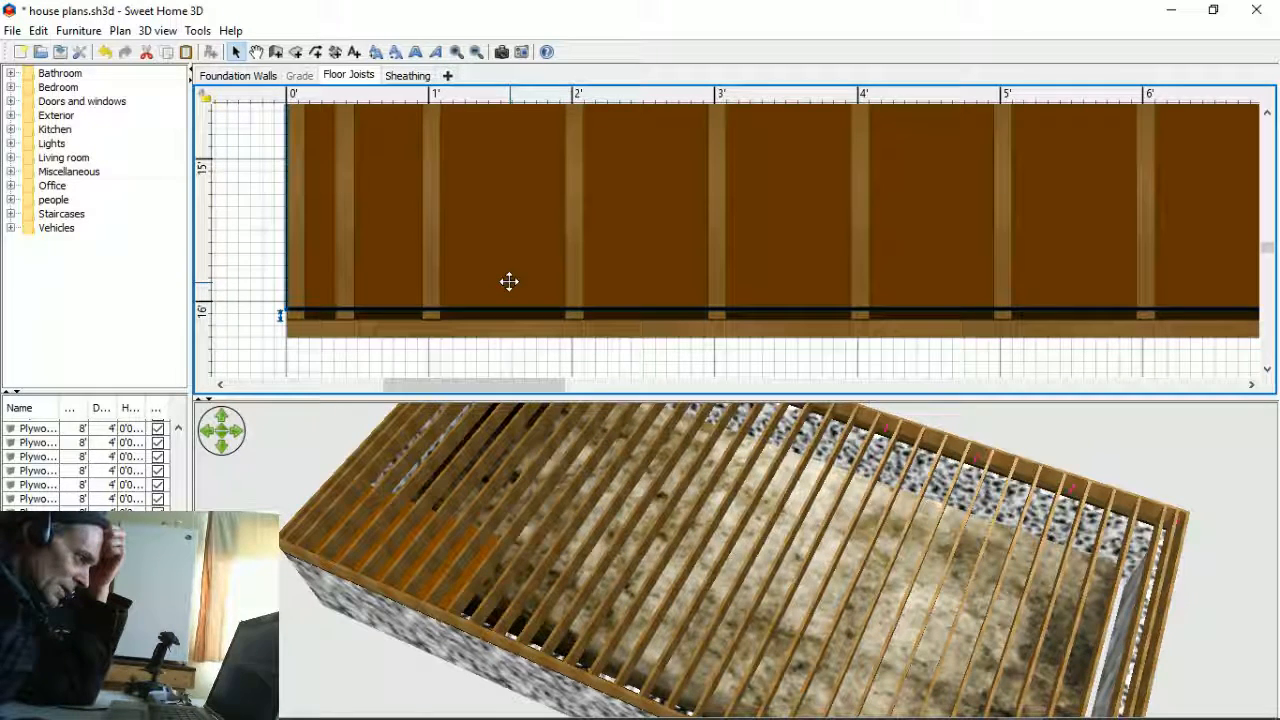
{"action": "scroll", "coordinate": [509, 281], "scroll_direction": "up", "scroll_amount": 3}
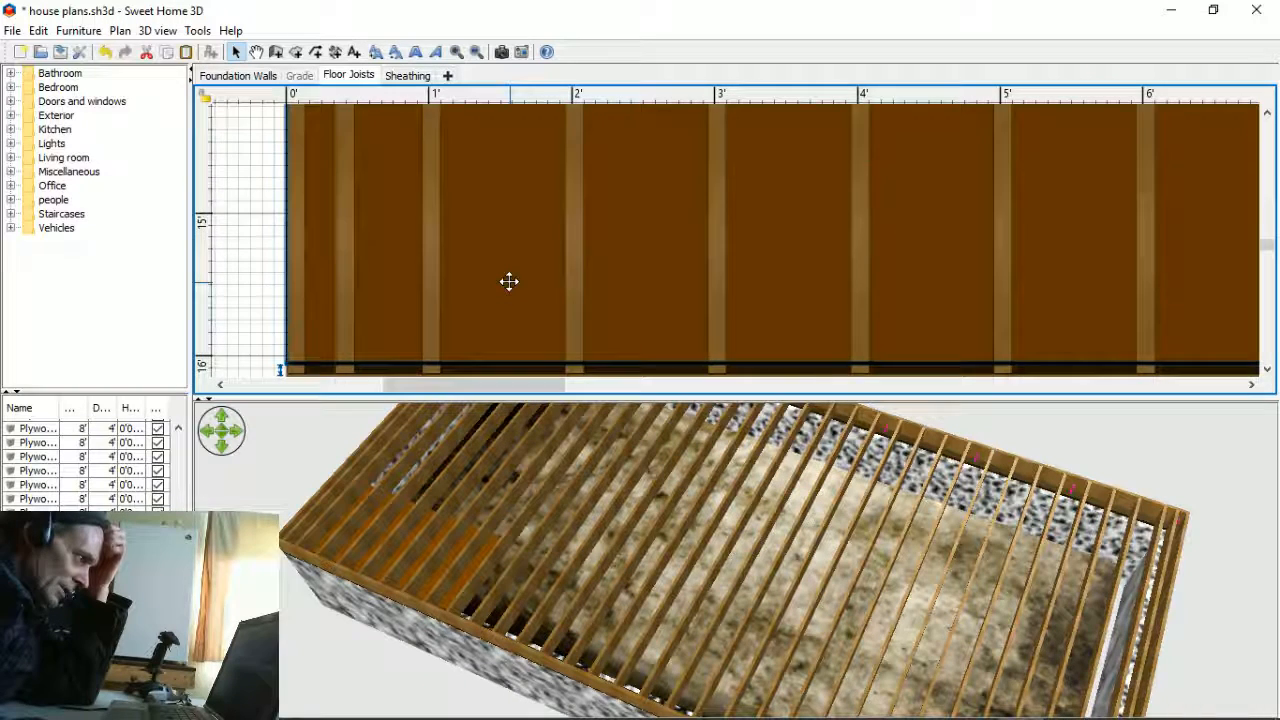
{"action": "scroll", "coordinate": [509, 281], "scroll_direction": "up", "scroll_amount": 1}
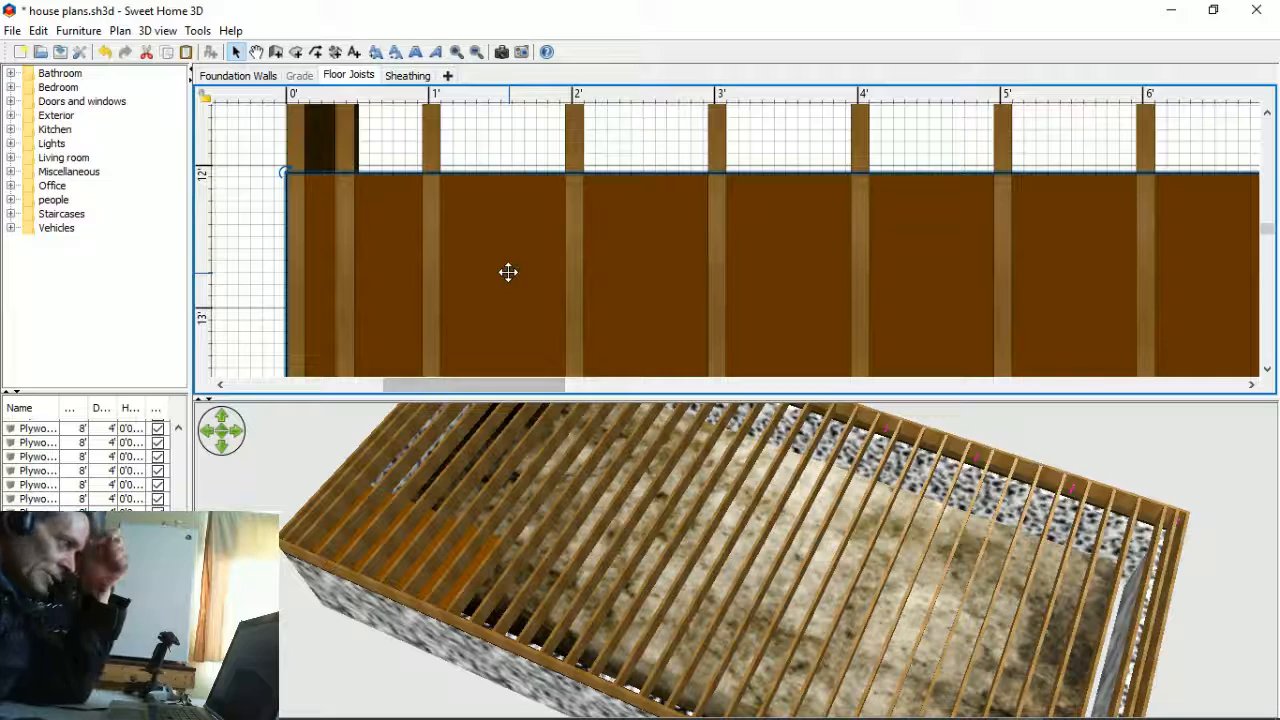
{"action": "key", "text": "Delete"}
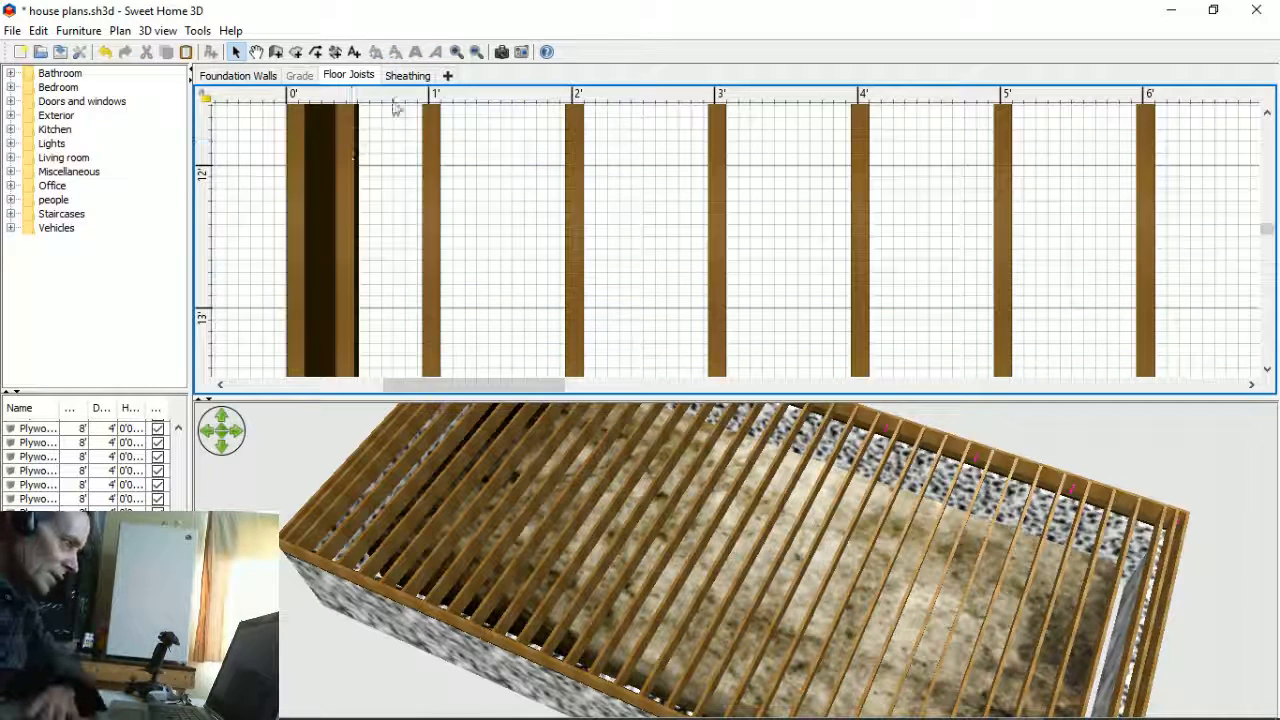
- Examine the Sheathing level's overall plywood layout and seams in the plan and from several 3D angles
{"action": "left_click", "coordinate": [403, 77]}
{"action": "scroll", "coordinate": [376, 250], "scroll_direction": "down", "scroll_amount": 2}
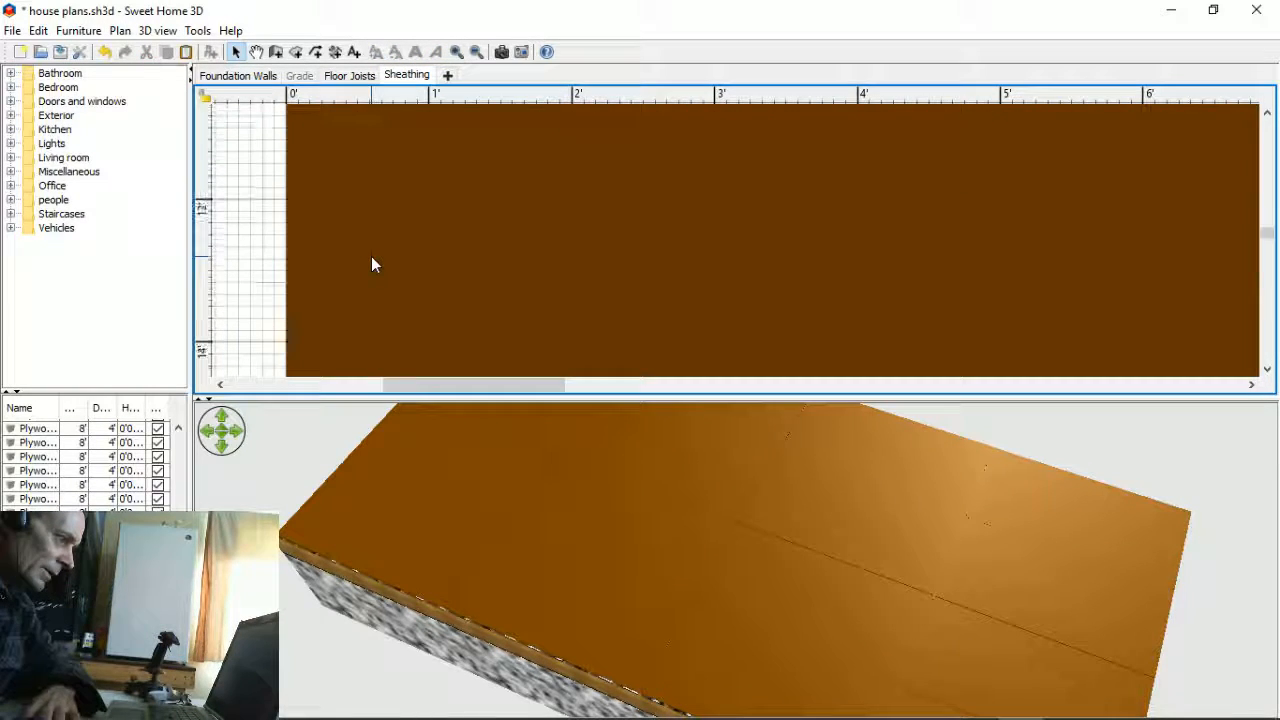
{"action": "scroll", "coordinate": [379, 279], "scroll_direction": "down", "scroll_amount": 4, "text": "ctrl"}
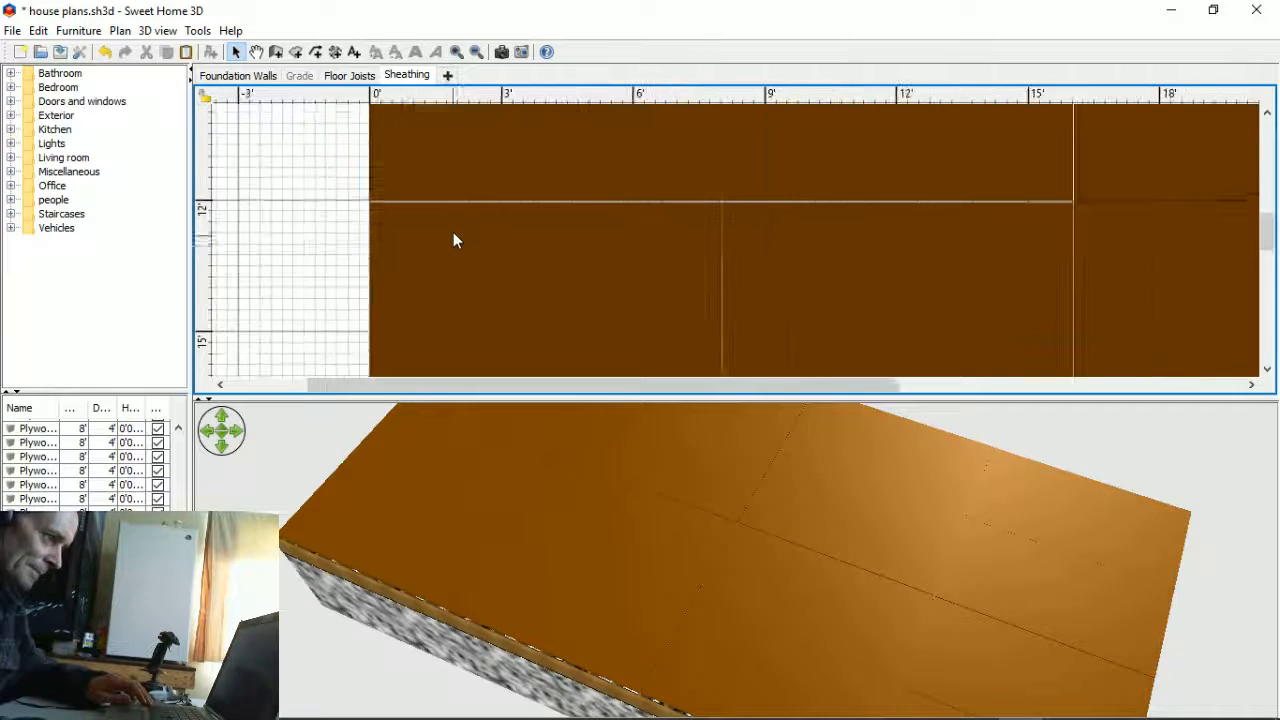
{"action": "scroll", "coordinate": [500, 330], "scroll_direction": "down", "scroll_amount": 1, "text": "ctrl"}
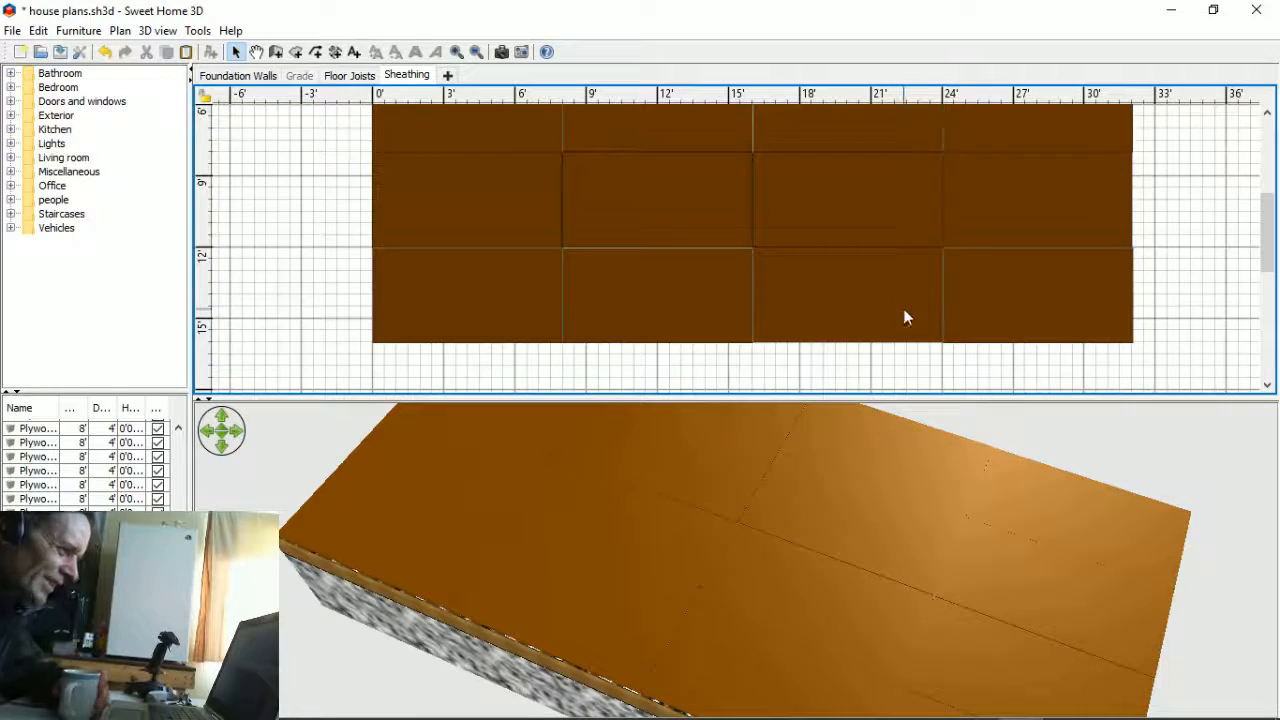
{"action": "scroll", "coordinate": [903, 318], "scroll_direction": "down", "scroll_amount": 5}
{"action": "left_click_drag", "start_coordinate": [471, 557], "coordinate": [827, 440]}
{"action": "left_click_drag", "start_coordinate": [884, 537], "coordinate": [363, 549]}
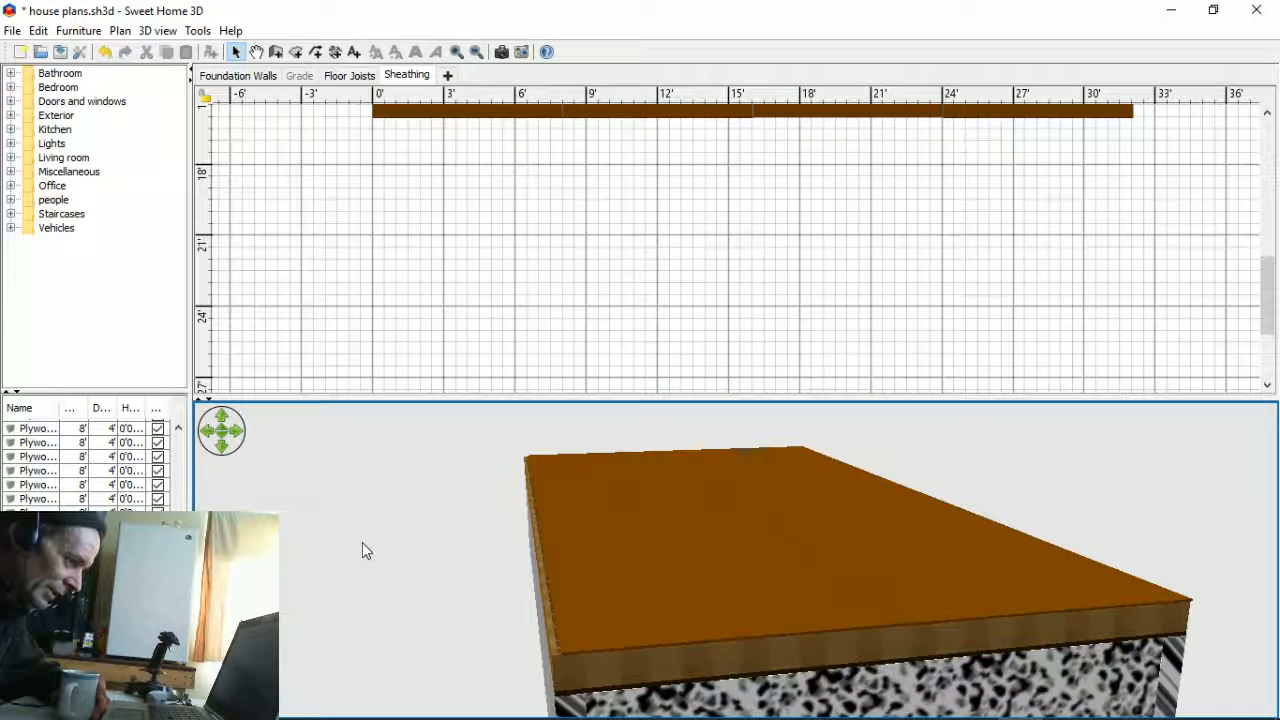
{"action": "left_click_drag", "start_coordinate": [546, 568], "coordinate": [786, 663]}
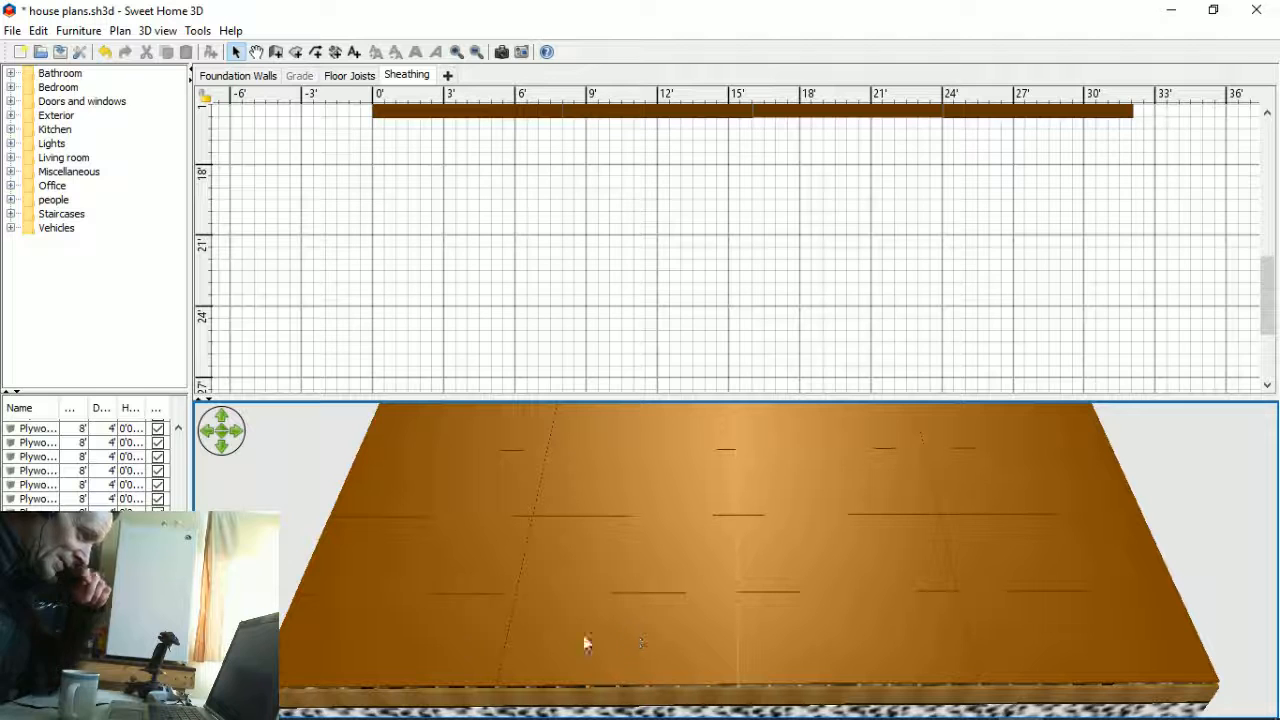
- Rotate the plywood sheet at the 0' end of the 12' to 16' row a quarter turn
{"action": "scroll", "coordinate": [416, 262], "scroll_direction": "up", "scroll_amount": 3}
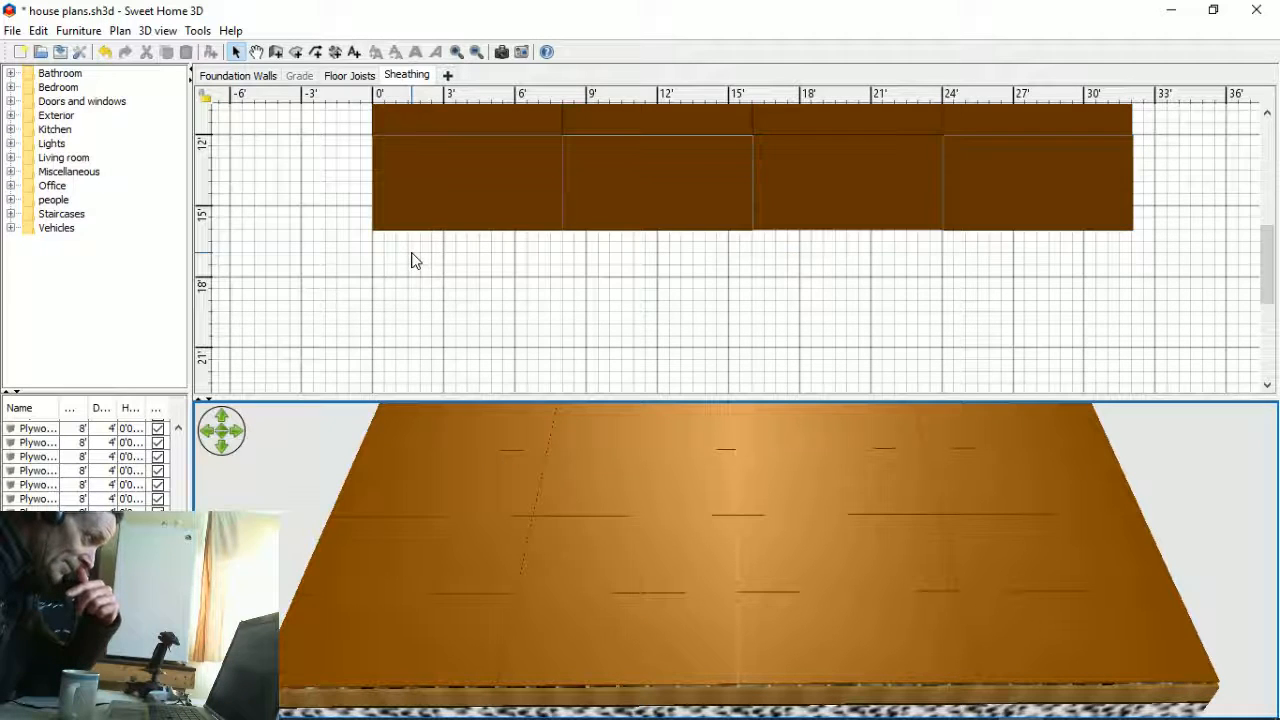
{"action": "left_click", "coordinate": [432, 212]}
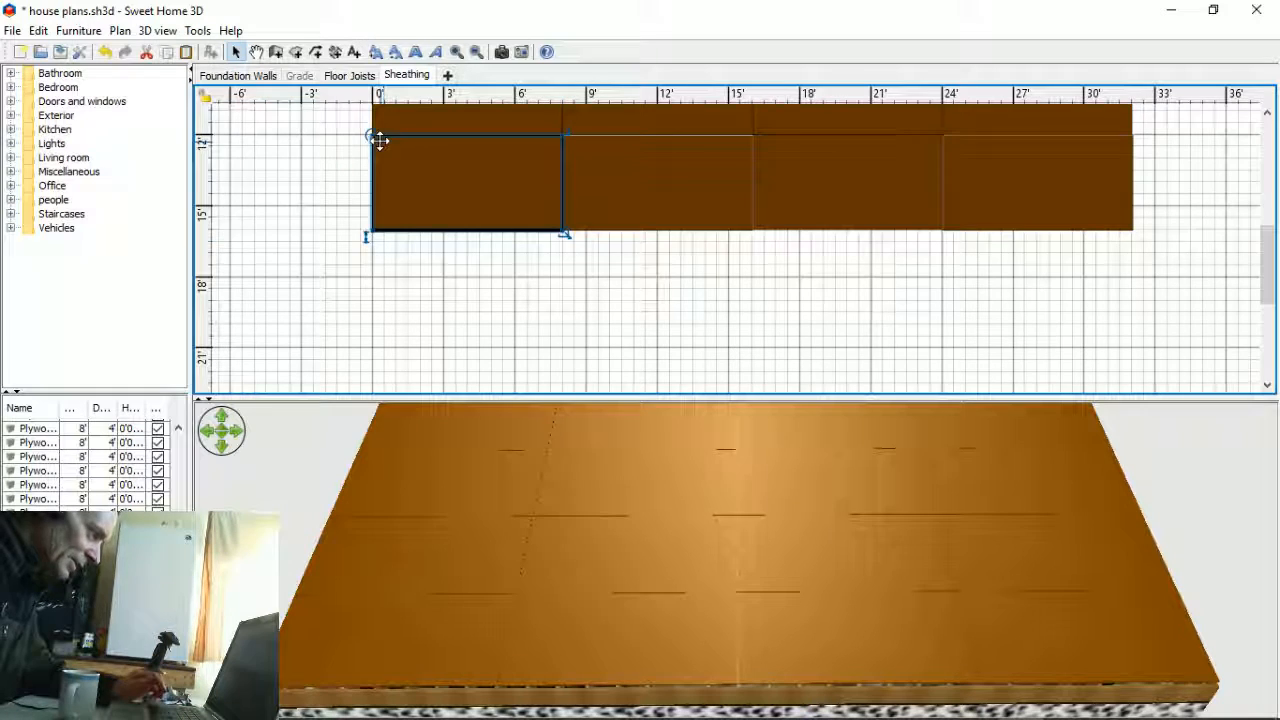
{"action": "left_click_drag", "start_coordinate": [370, 134], "coordinate": [483, 150]}
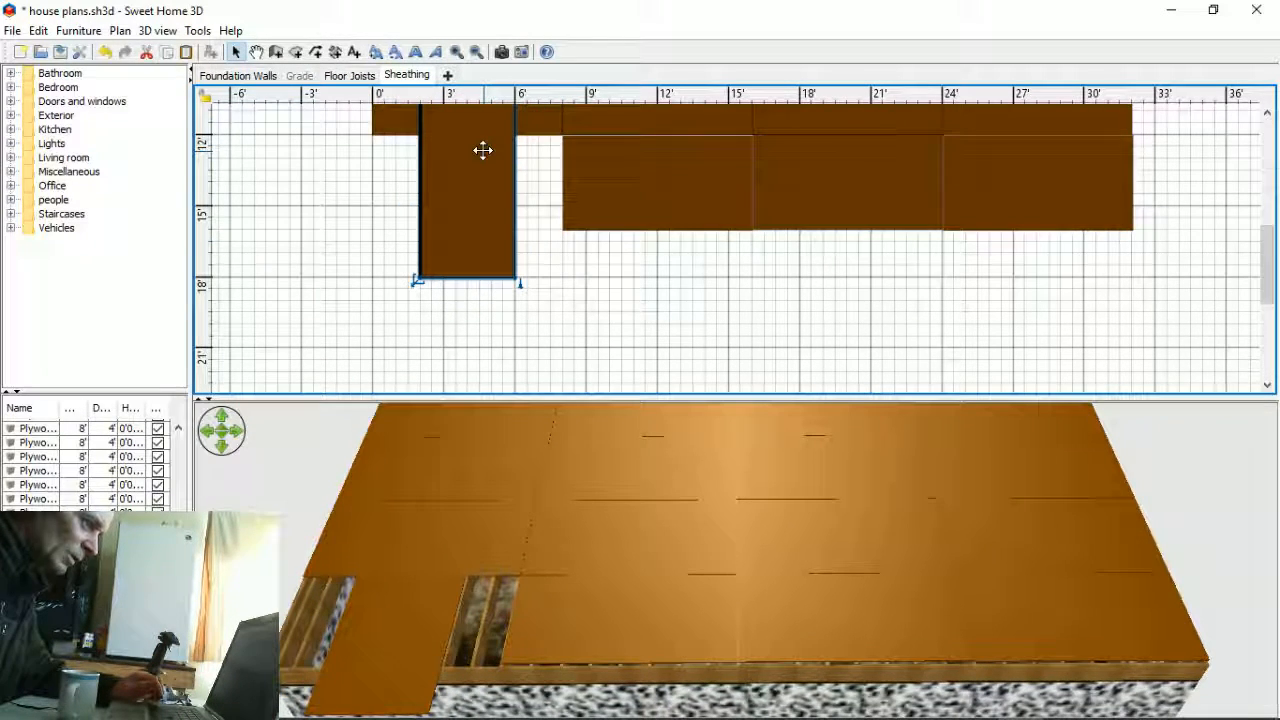
- Set the width of the second row's plywood sheet between 24' and 32' to 48 inches
{"action": "scroll", "coordinate": [555, 306], "scroll_direction": "up", "scroll_amount": 5}
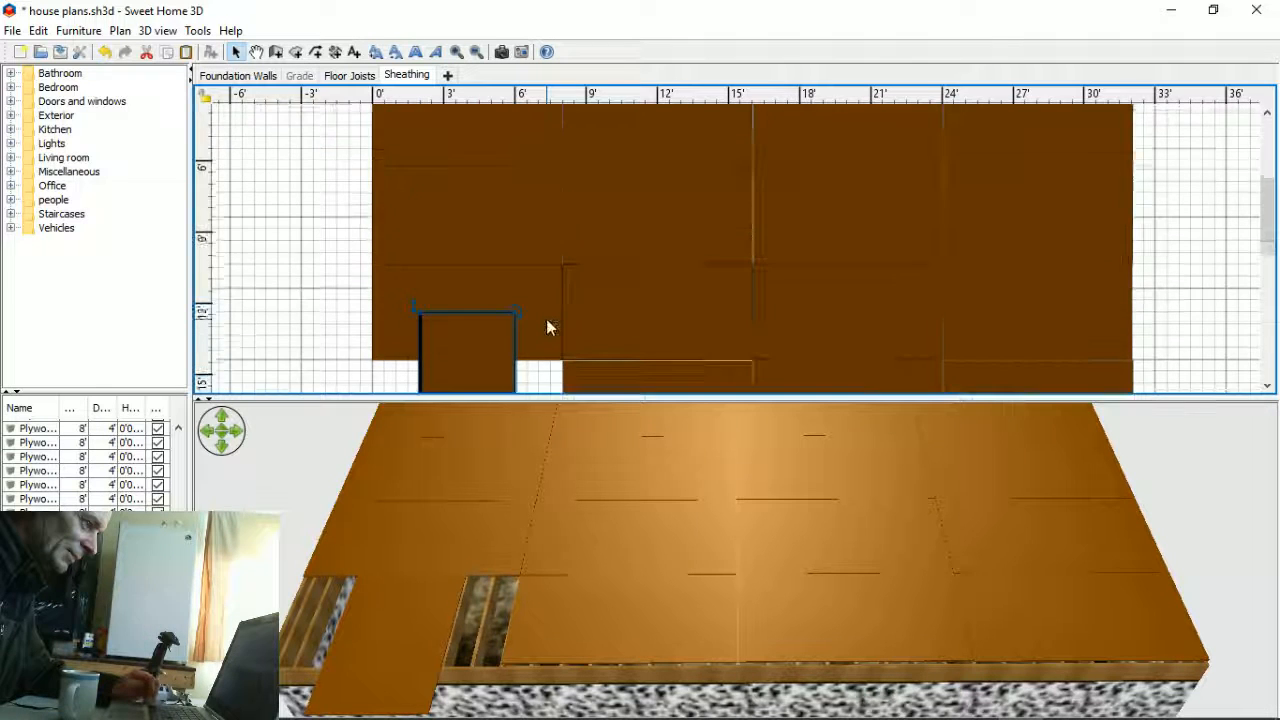
{"action": "left_click", "coordinate": [1056, 257]}
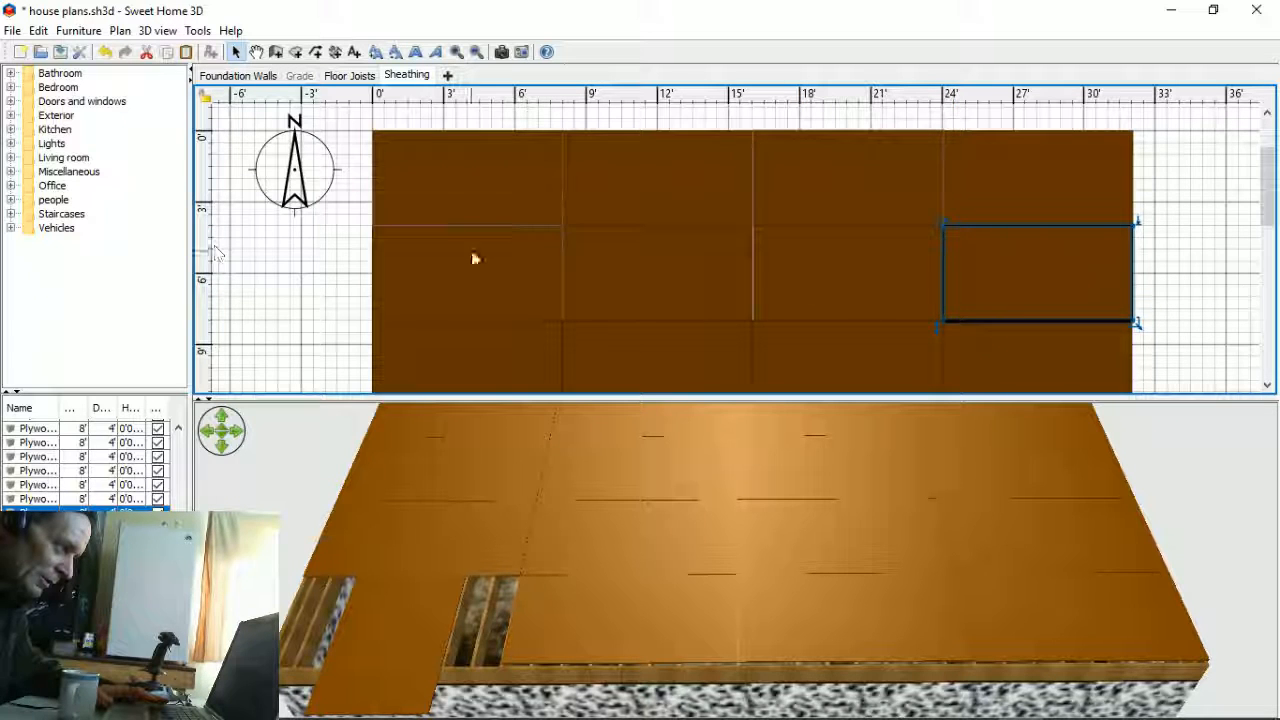
{"action": "right_click", "coordinate": [1059, 266]}
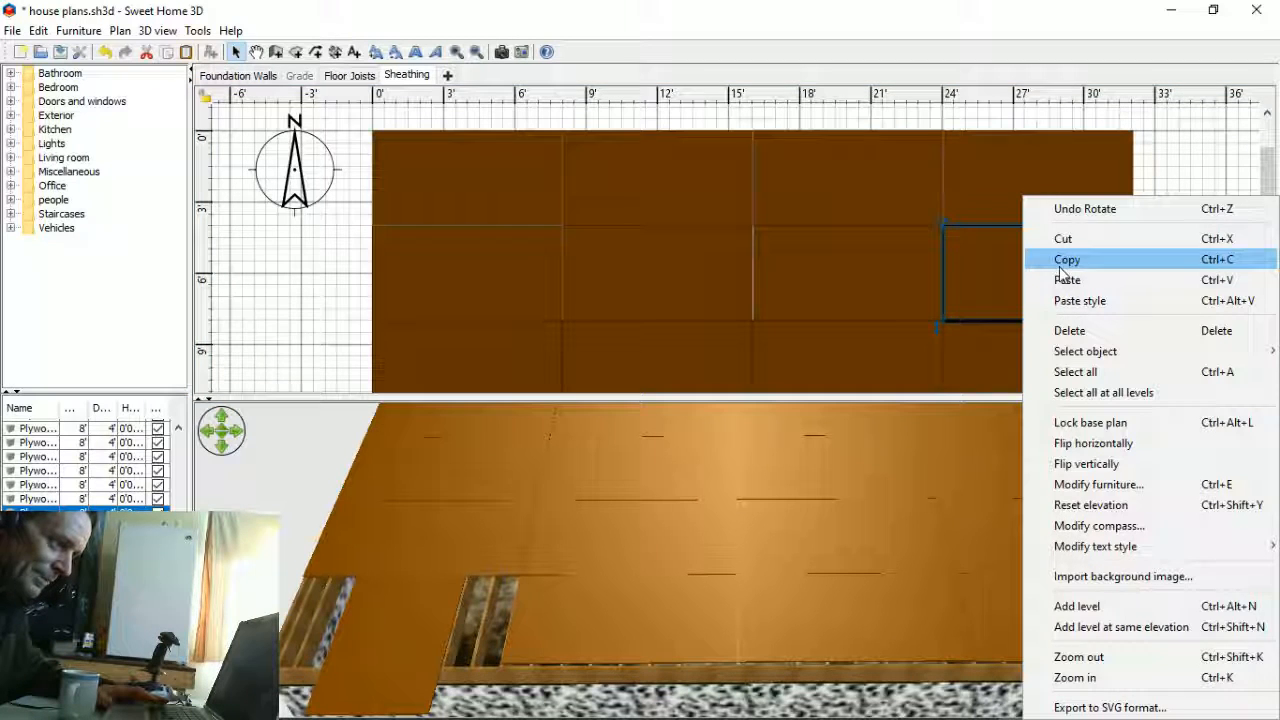
{"action": "left_click", "coordinate": [973, 271]}
{"action": "double_click", "coordinate": [973, 271]}
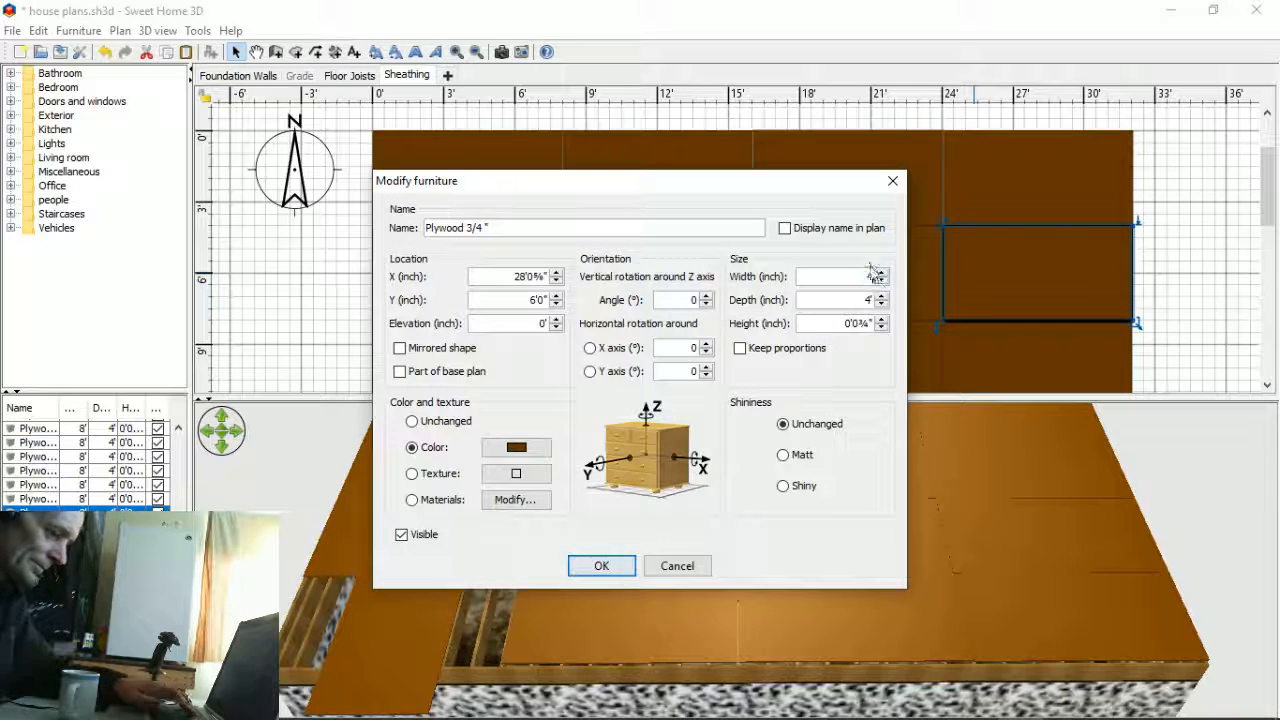
{"action": "type", "text": "48"}
{"action": "key", "text": "Return"}
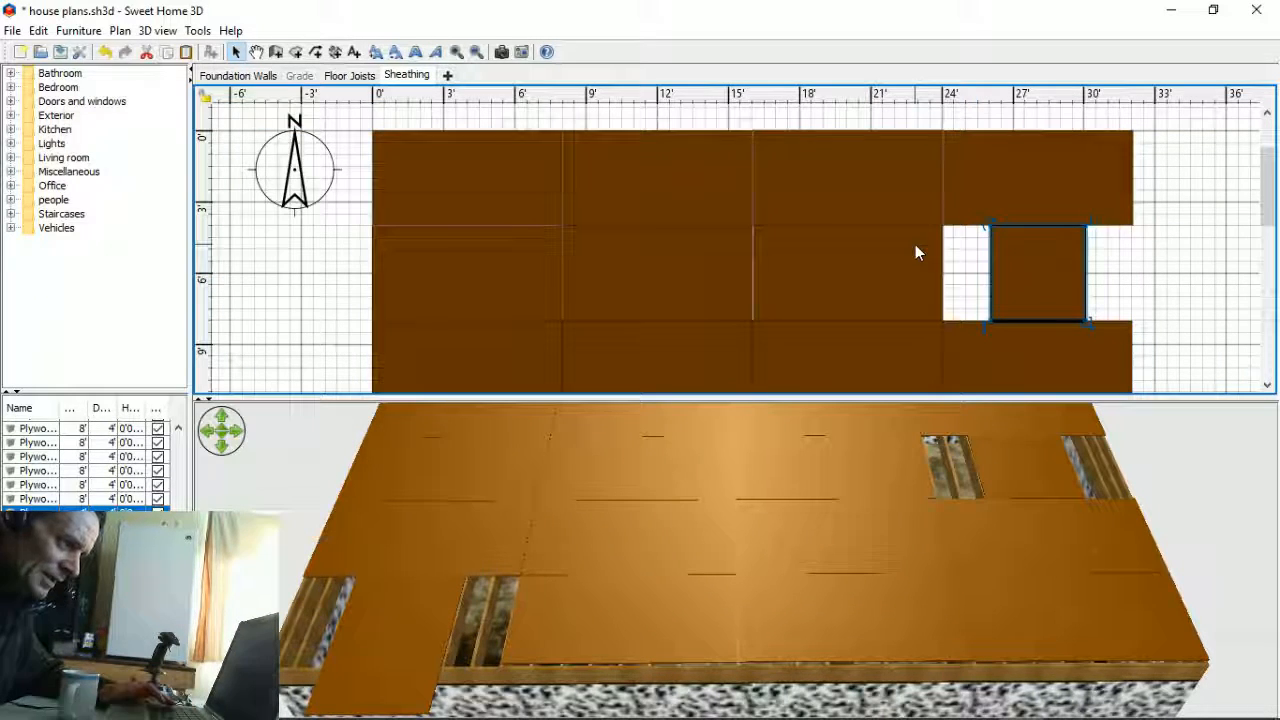
- Move the shortened plywood sheet in the second row over to the floor's 32' edge
{"action": "key", "text": "Right"}
{"action": "key", "text": "Right"}
{"action": "key", "text": "Right"}
{"action": "key", "text": "Right"}
{"action": "key", "text": "Right"}
{"action": "key", "text": "Right"}
{"action": "key", "text": "Right"}
{"action": "key", "text": "Right"}
{"action": "key", "text": "Right"}
{"action": "key", "text": "Right"}
{"action": "key", "text": "Right"}
{"action": "key", "text": "Right"}
{"action": "key", "text": "Right"}
{"action": "key", "text": "Right"}
{"action": "key", "text": "Right"}
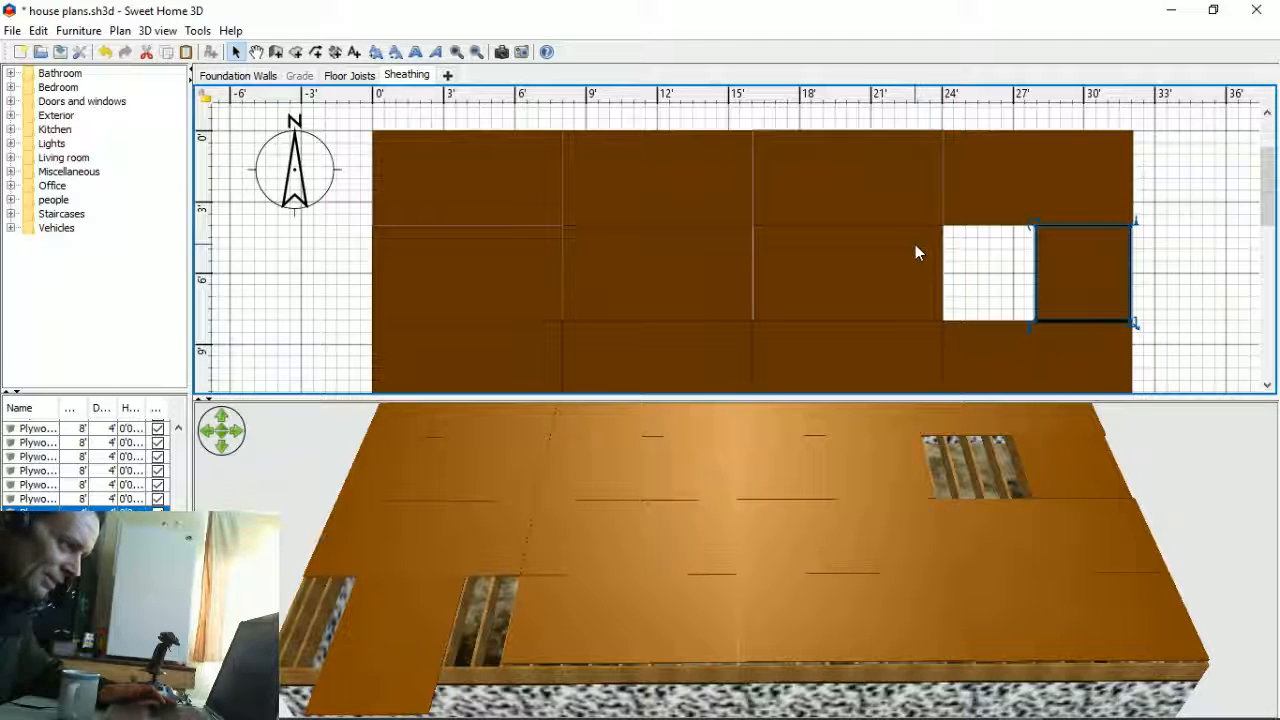
- Shift the second row's three full plywood sheets together toward the 32' edge until they meet the shortened sheet
{"action": "left_click", "coordinate": [380, 285]}
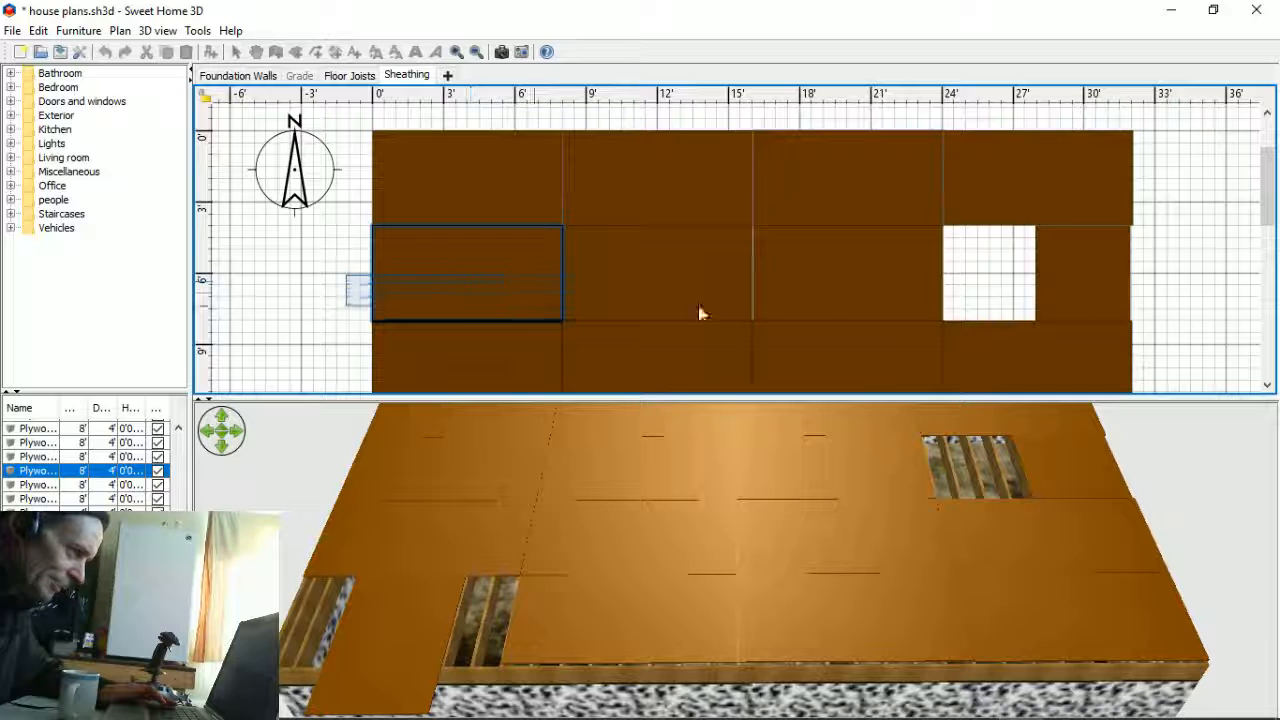
{"action": "left_click", "coordinate": [698, 313], "text": "shift"}
{"action": "left_click", "coordinate": [850, 312], "text": "shift"}
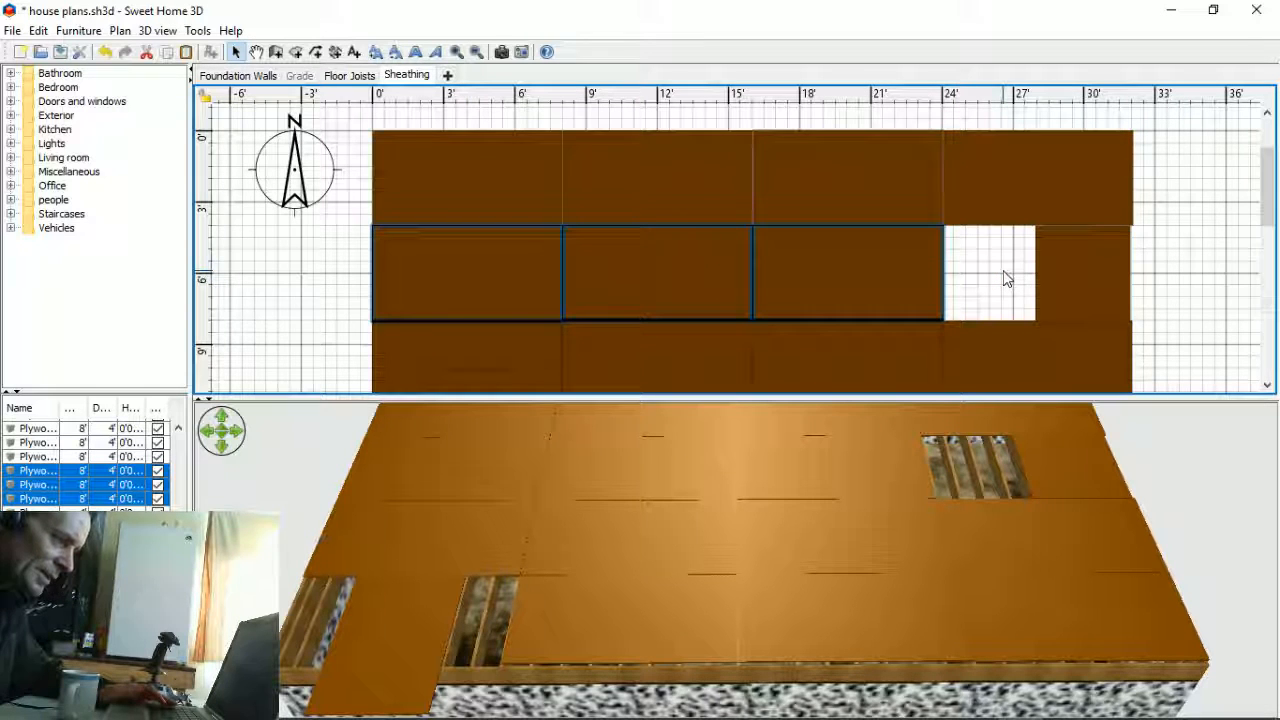
{"action": "key", "text": "Right"}
{"action": "key", "text": "Right"}
{"action": "key", "text": "Right"}
{"action": "key", "text": "Right"}
{"action": "key", "text": "Right"}
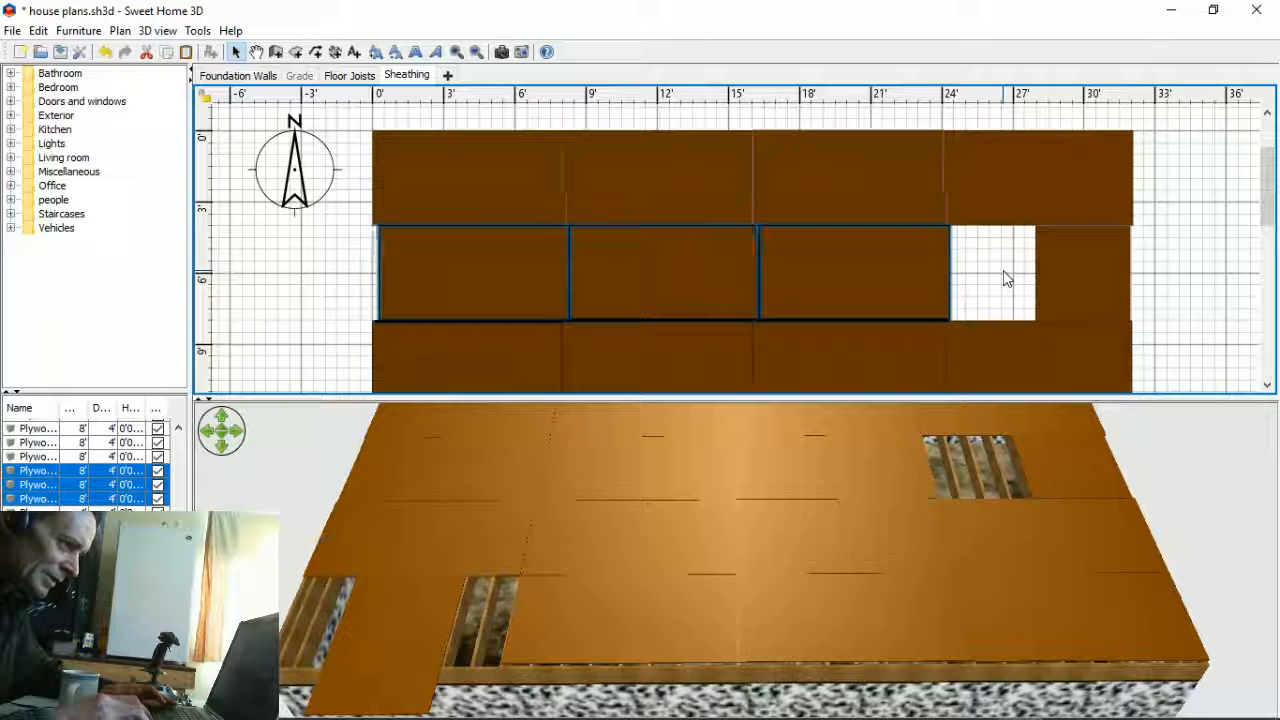
{"action": "key", "text": "Right"}
{"action": "key", "text": "Right"}
{"action": "key", "text": "Right"}
{"action": "key", "text": "Right"}
{"action": "key", "text": "Right"}
{"action": "key", "text": "Right"}
{"action": "key", "text": "Right"}
{"action": "key", "text": "Right"}
{"action": "key", "text": "Right"}
{"action": "key", "text": "Right"}
{"action": "key", "text": "Right"}
{"action": "key", "text": "Right"}
{"action": "key", "text": "Right"}
{"action": "key", "text": "Right"}
{"action": "key", "text": "Right"}
{"action": "key", "text": "Right"}
{"action": "key", "text": "Right"}
{"action": "key", "text": "Right"}
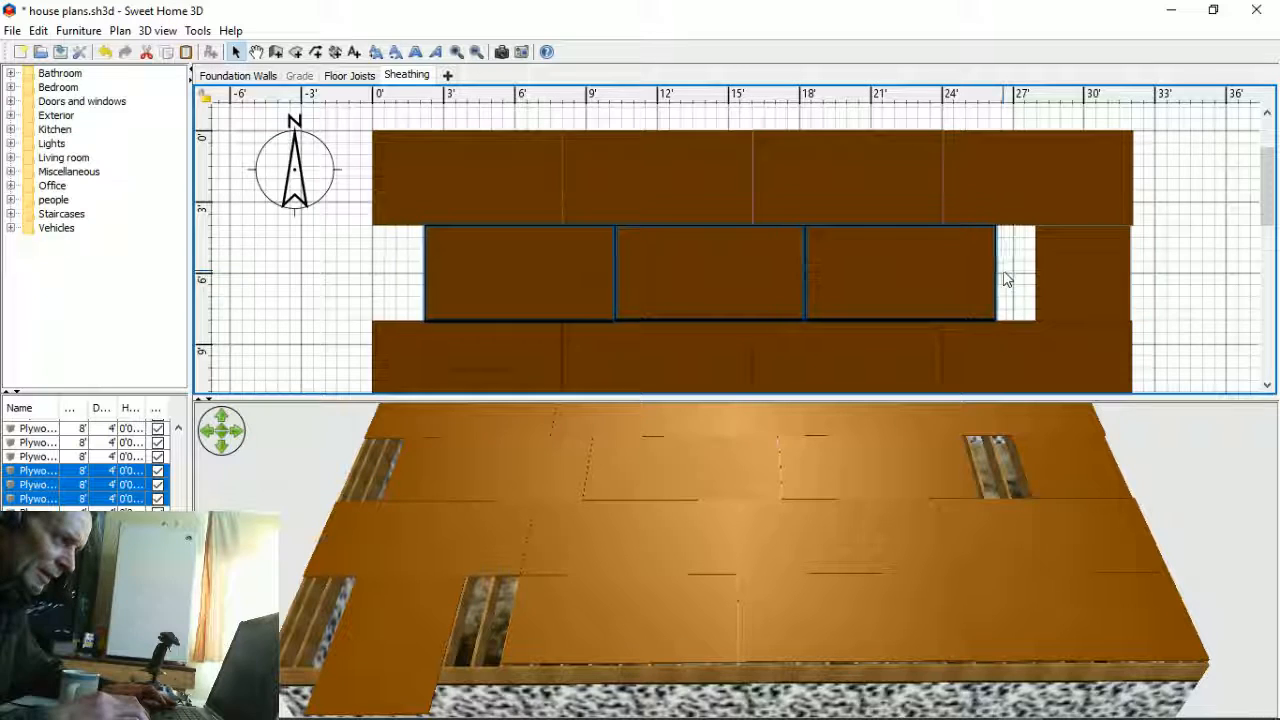
{"action": "key", "text": "Right"}
{"action": "key", "text": "Right"}
{"action": "key", "text": "Right"}
{"action": "key", "text": "Right"}
{"action": "key", "text": "Right"}
{"action": "key", "text": "Right"}
{"action": "key", "text": "Right"}
{"action": "key", "text": "Right"}
{"action": "key", "text": "Right"}
{"action": "key", "text": "Right"}
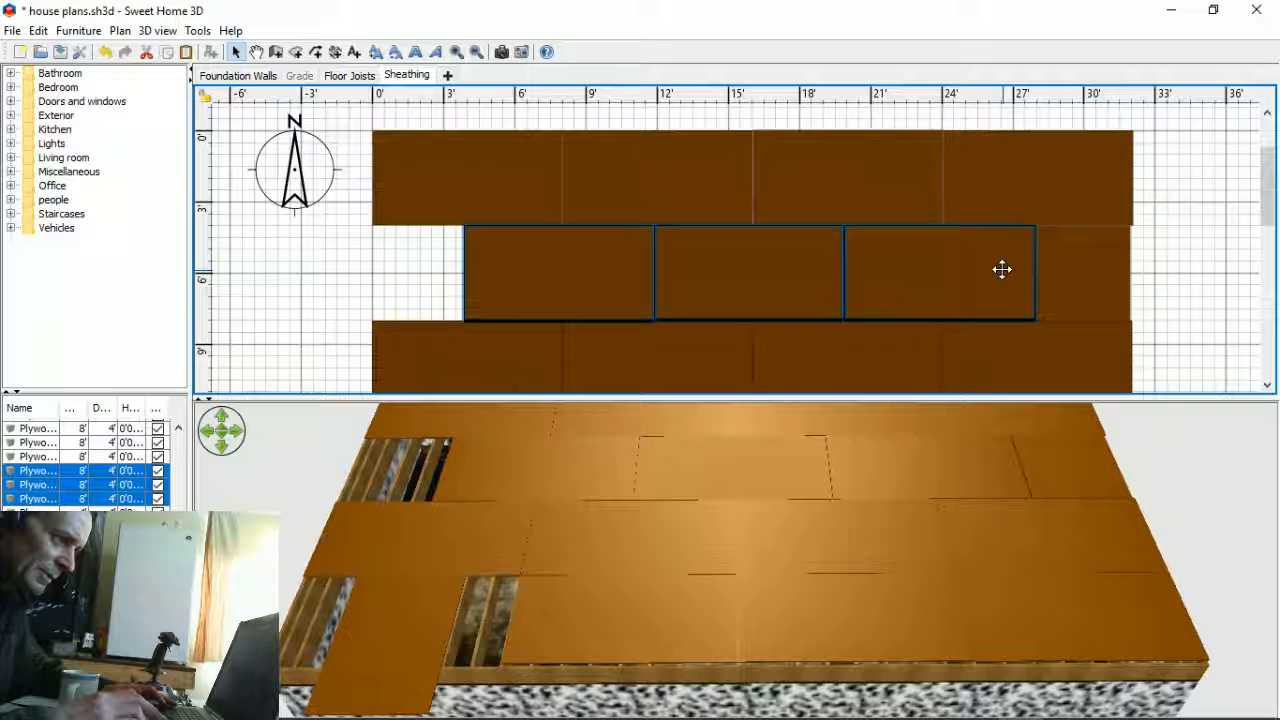
- Nudge the shortened second-row sheet flush with the floor's 32' edge
{"action": "left_click", "coordinate": [1083, 262]}
{"action": "key", "text": "Right"}
{"action": "key", "text": "Right"}
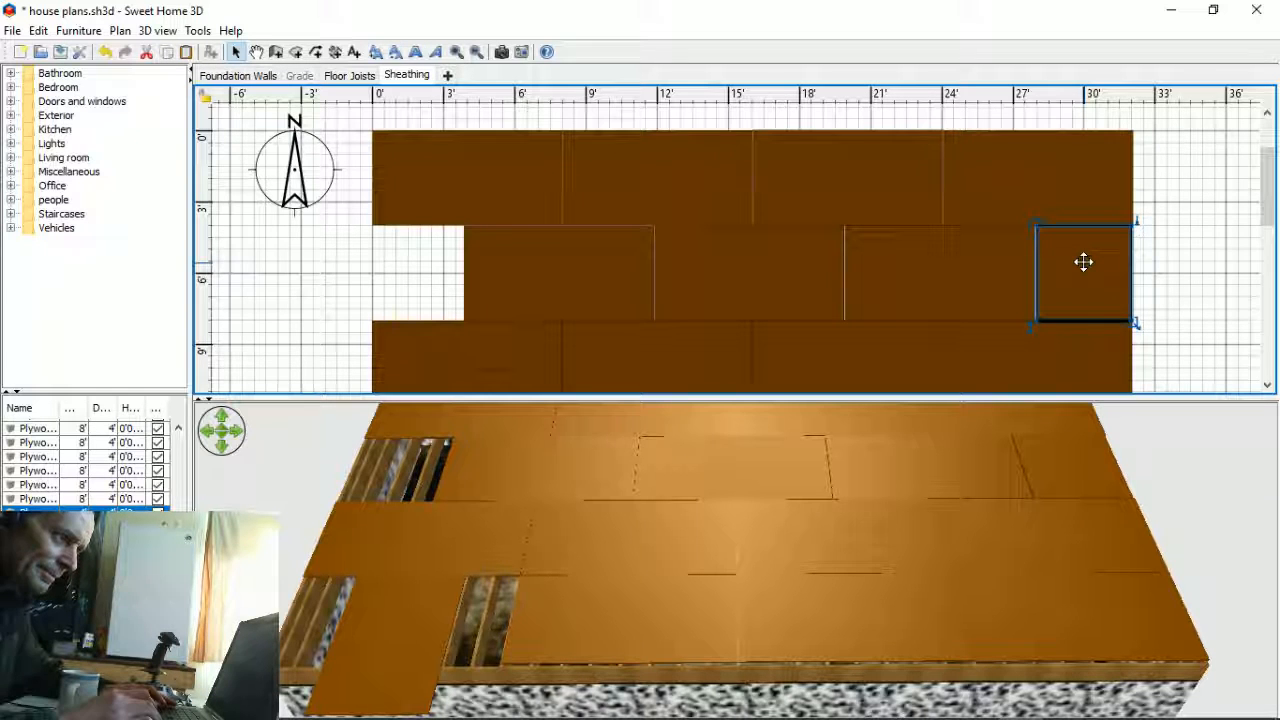
{"action": "left_click", "coordinate": [1170, 276]}
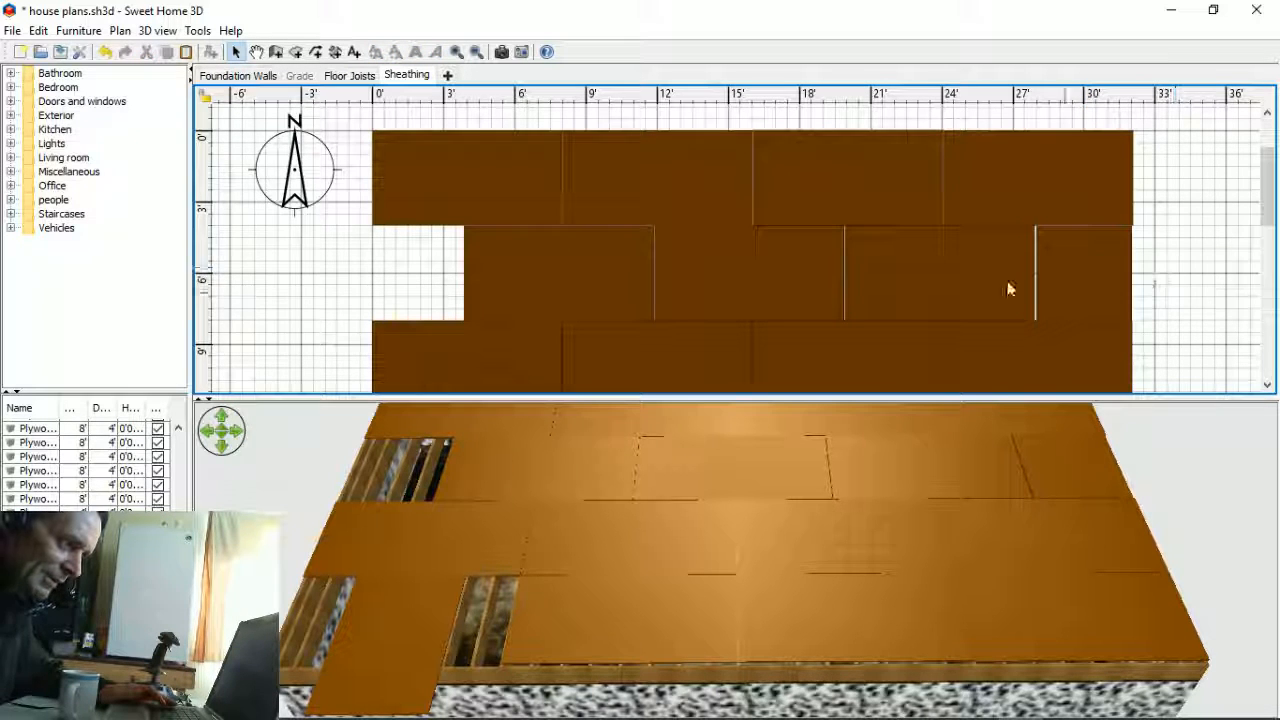
{"action": "left_click", "coordinate": [1061, 274]}
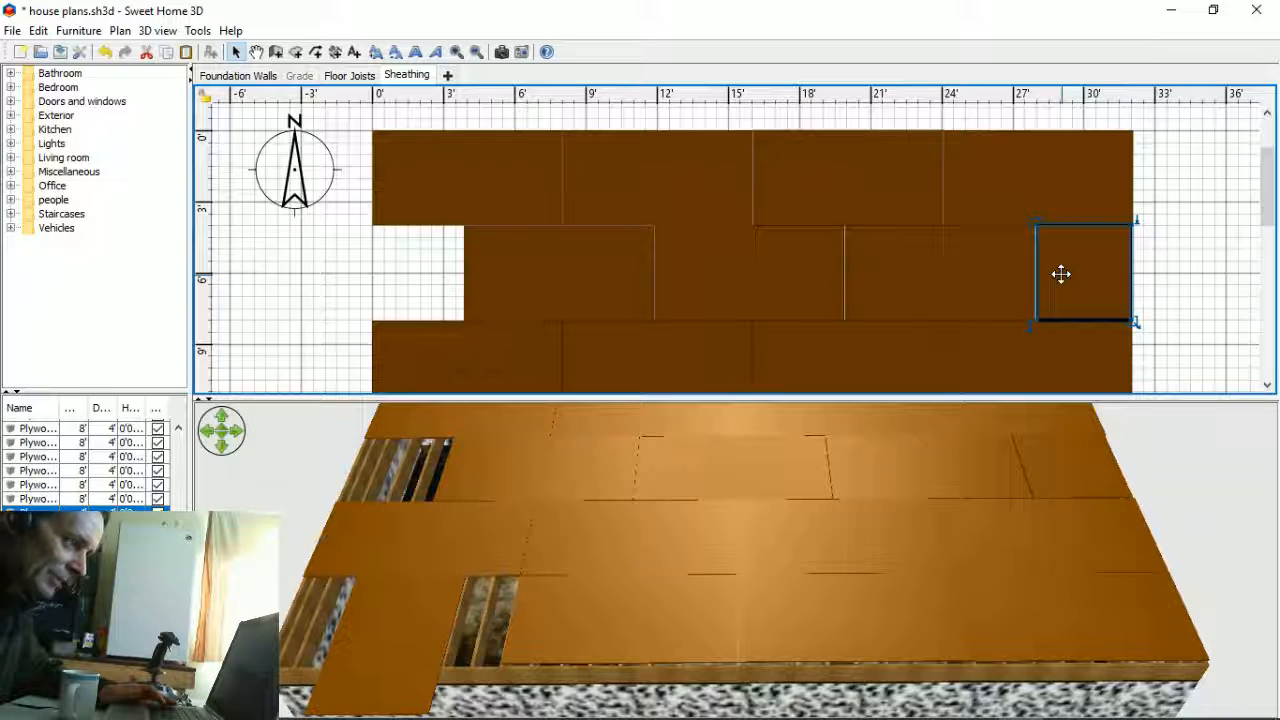
- Nudge the second row's three full sheets one by one toward the 32' edge to close the gaps between them
{"action": "left_click", "coordinate": [989, 271]}
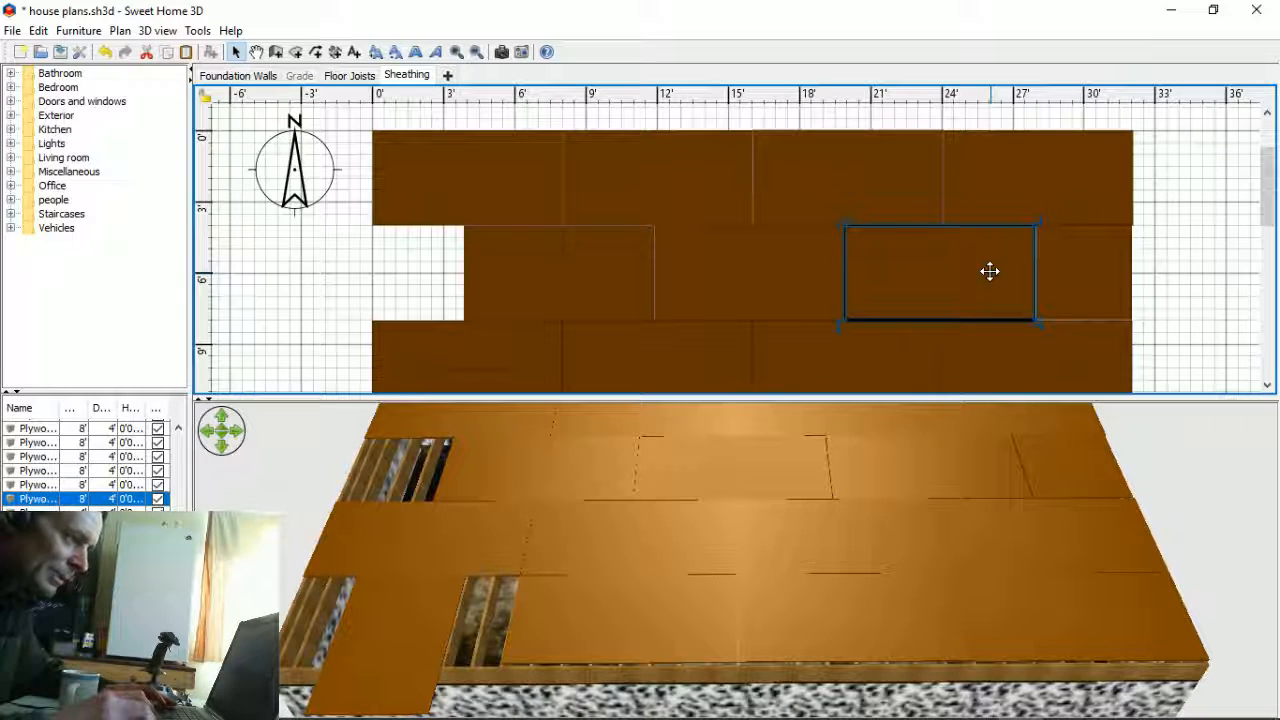
{"action": "left_click", "coordinate": [778, 255]}
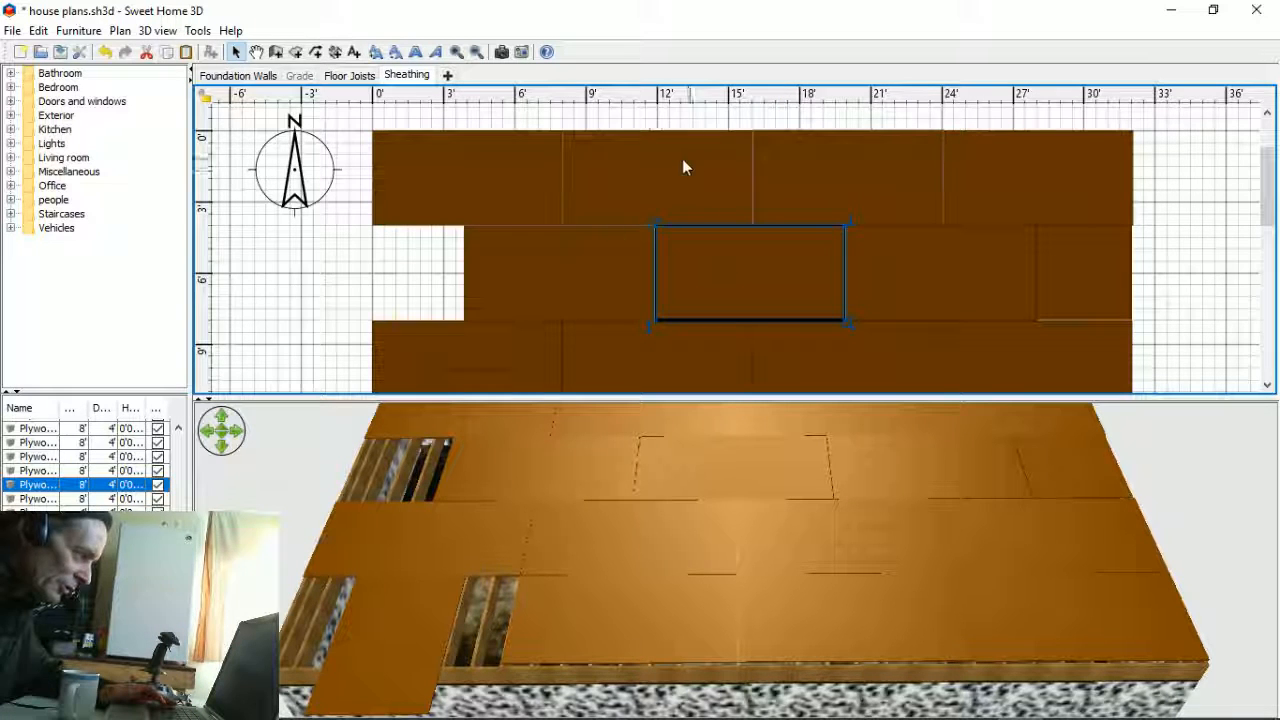
{"action": "left_click", "coordinate": [535, 298]}
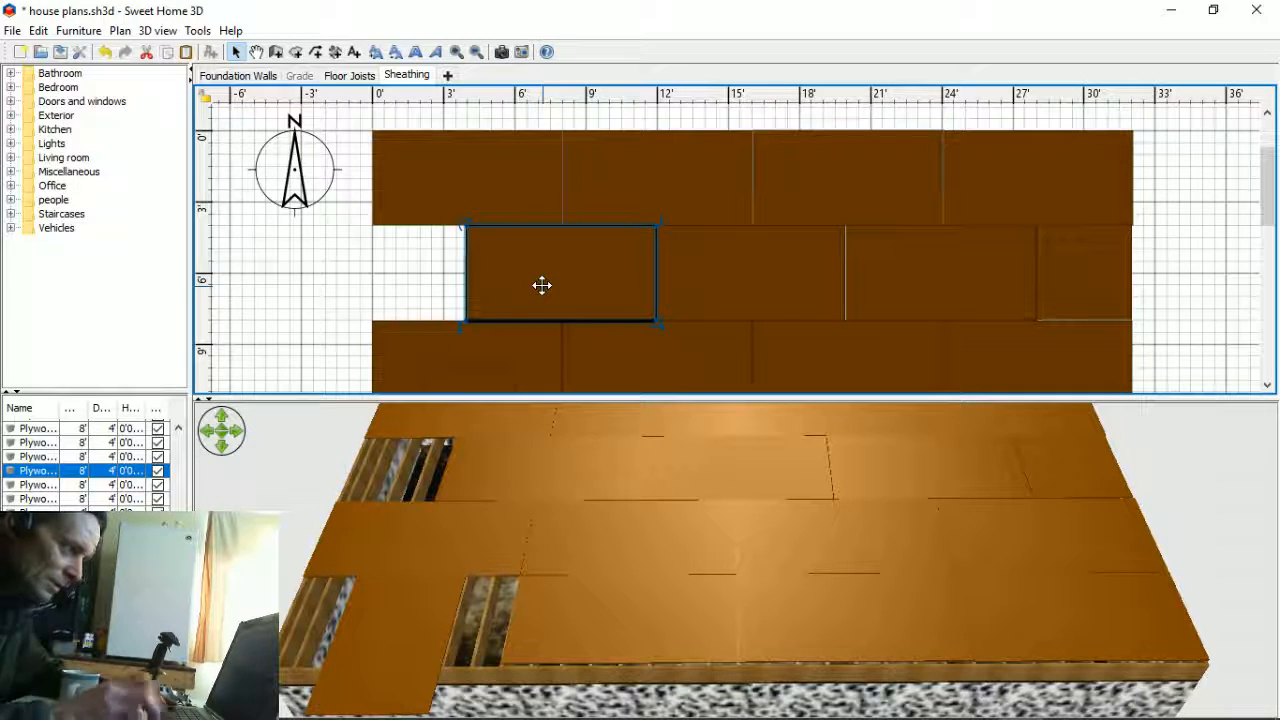
- Try to copy and paste the shortened second-row plywood sheet, and undo the paste
{"action": "left_click", "coordinate": [1074, 266]}
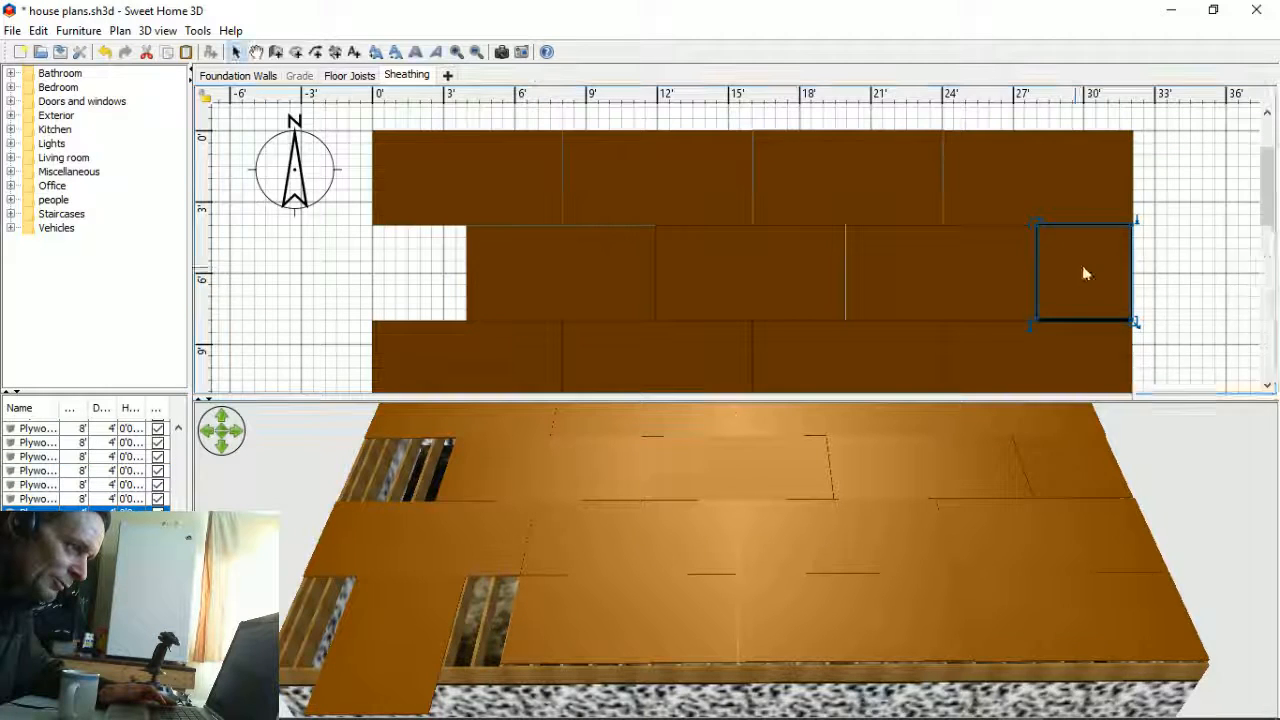
{"action": "right_click", "coordinate": [1080, 268]}
{"action": "left_click", "coordinate": [1120, 272]}
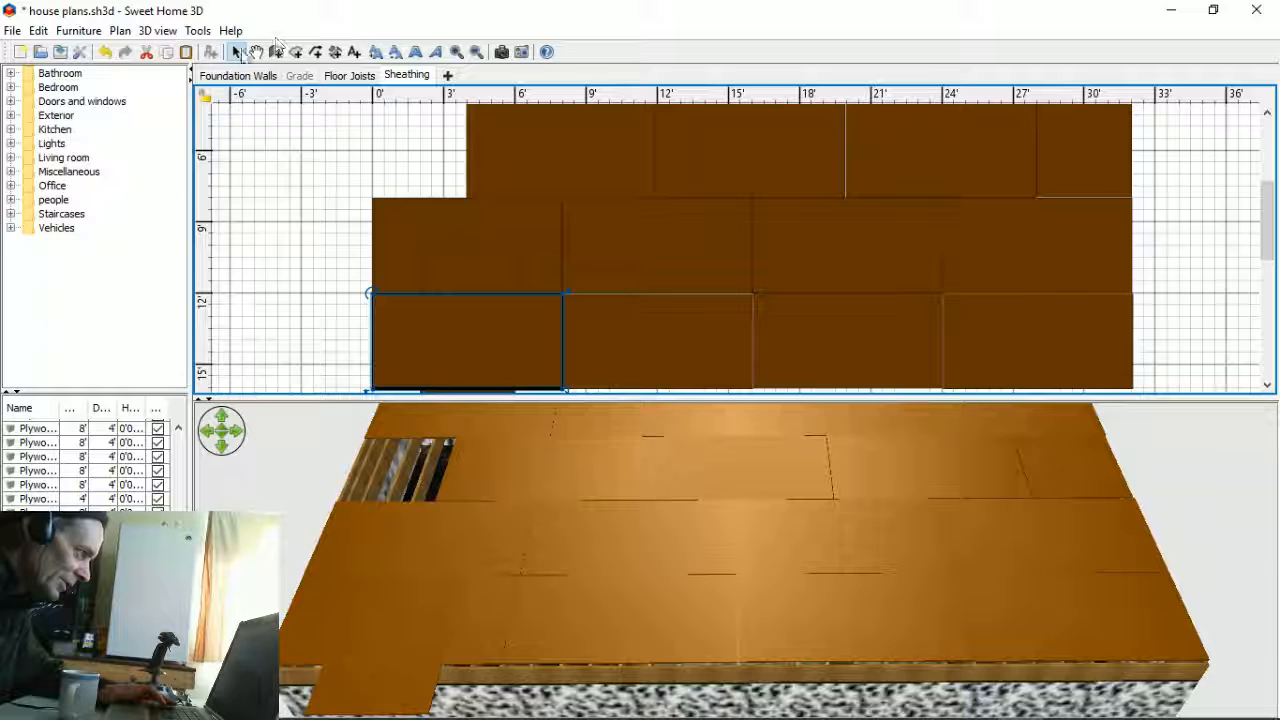
{"action": "left_click", "coordinate": [104, 51]}
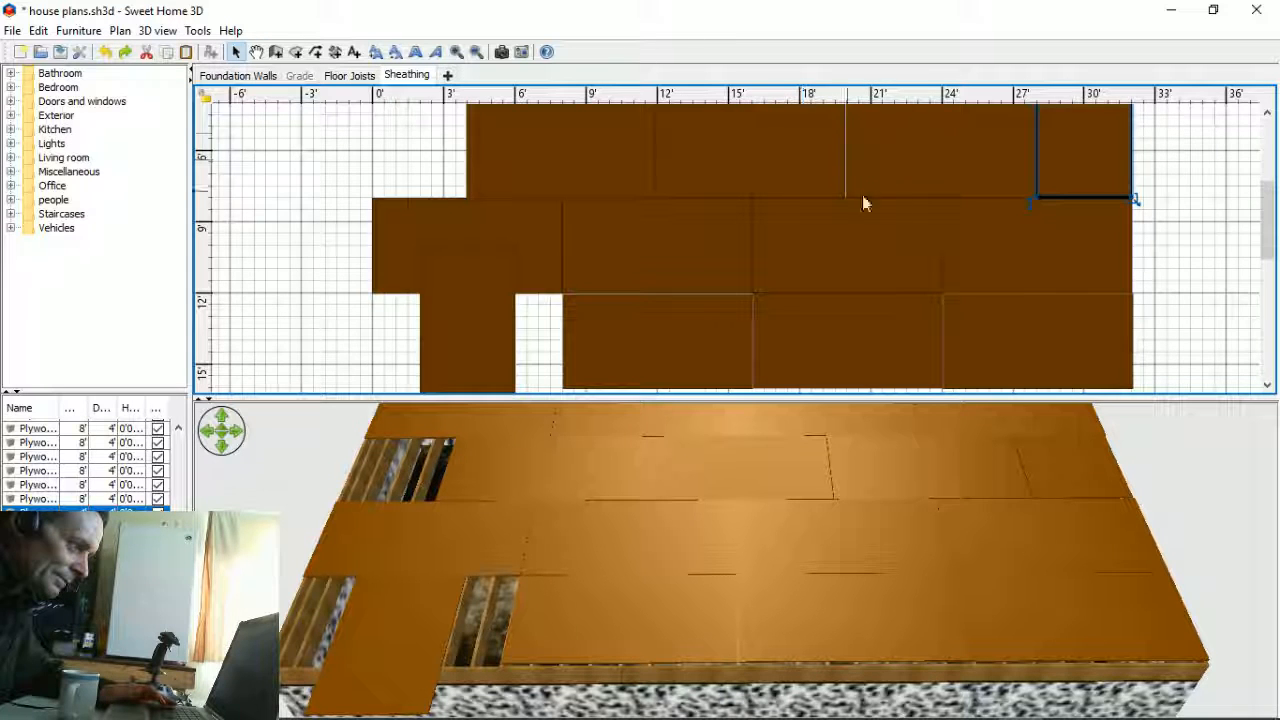
- Copy the shortened second-row plywood sheet and place the copy in the row's open space at the floor's 0' edge
{"action": "scroll", "coordinate": [1268, 165], "scroll_direction": "up", "scroll_amount": 2}
{"action": "right_click", "coordinate": [1103, 266]}
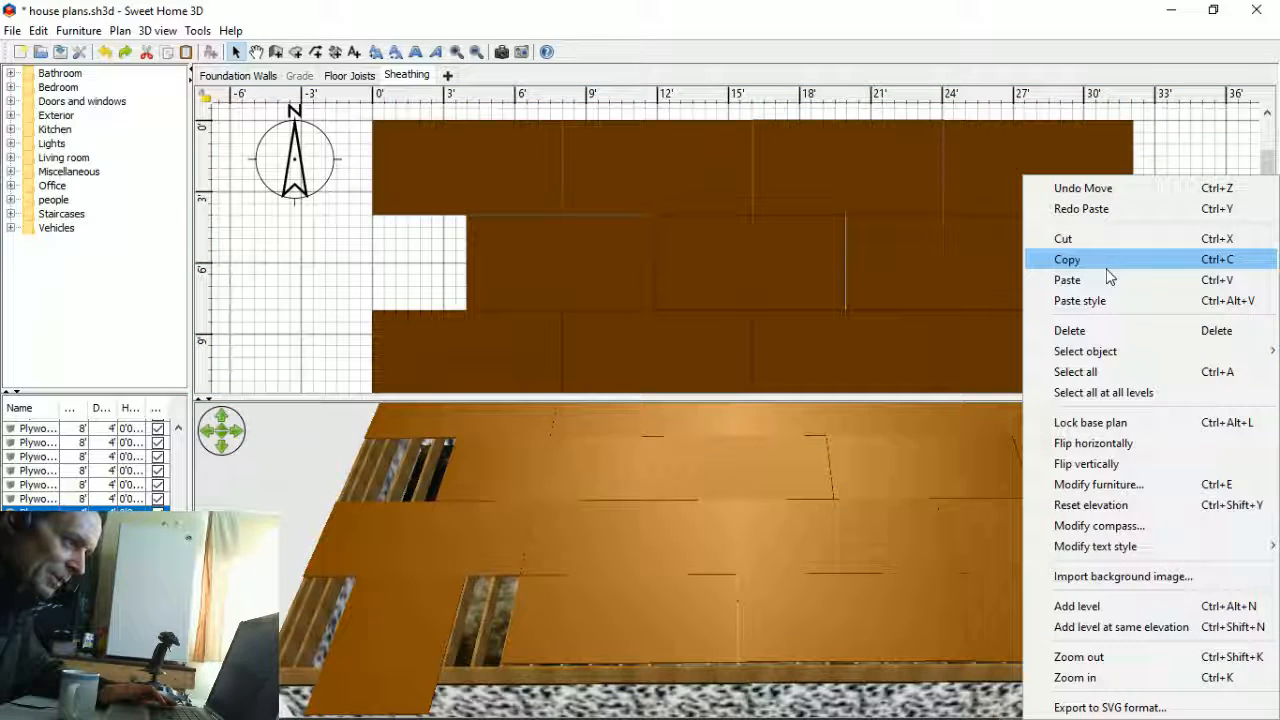
{"action": "left_click", "coordinate": [1112, 262]}
{"action": "right_click", "coordinate": [1160, 266]}
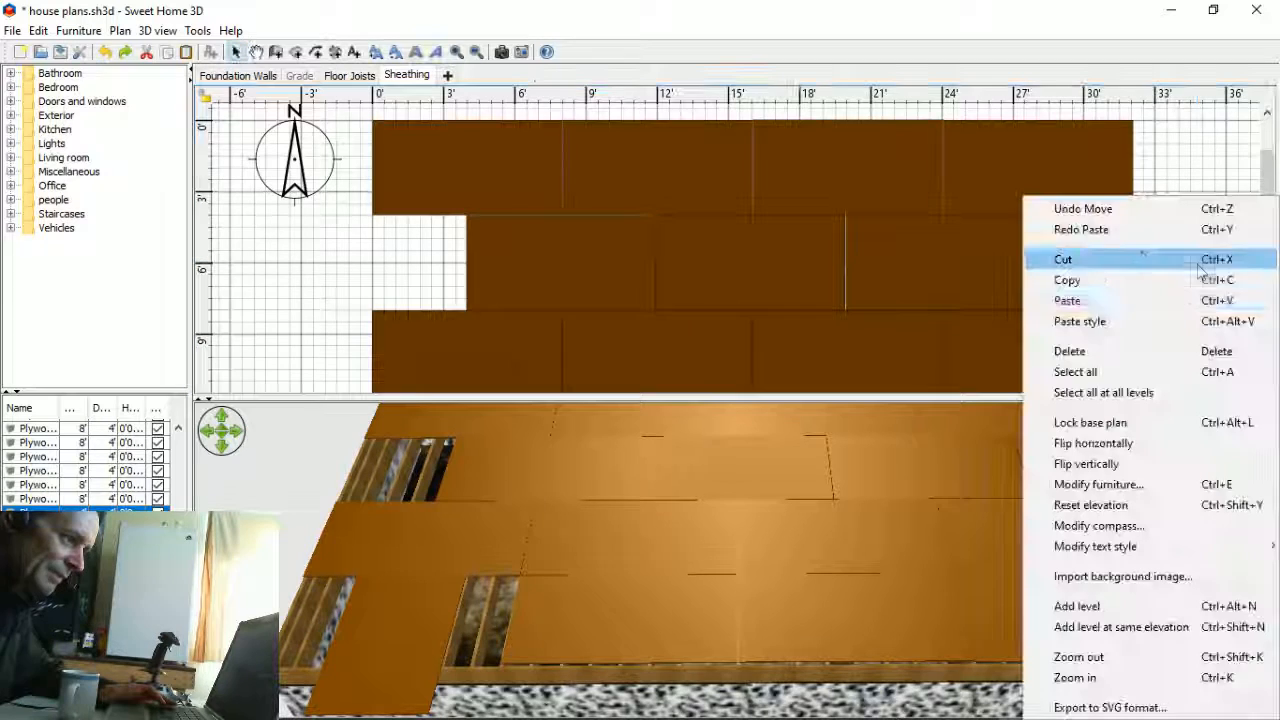
{"action": "left_click", "coordinate": [1132, 300]}
{"action": "left_click_drag", "start_coordinate": [1114, 291], "coordinate": [435, 279]}
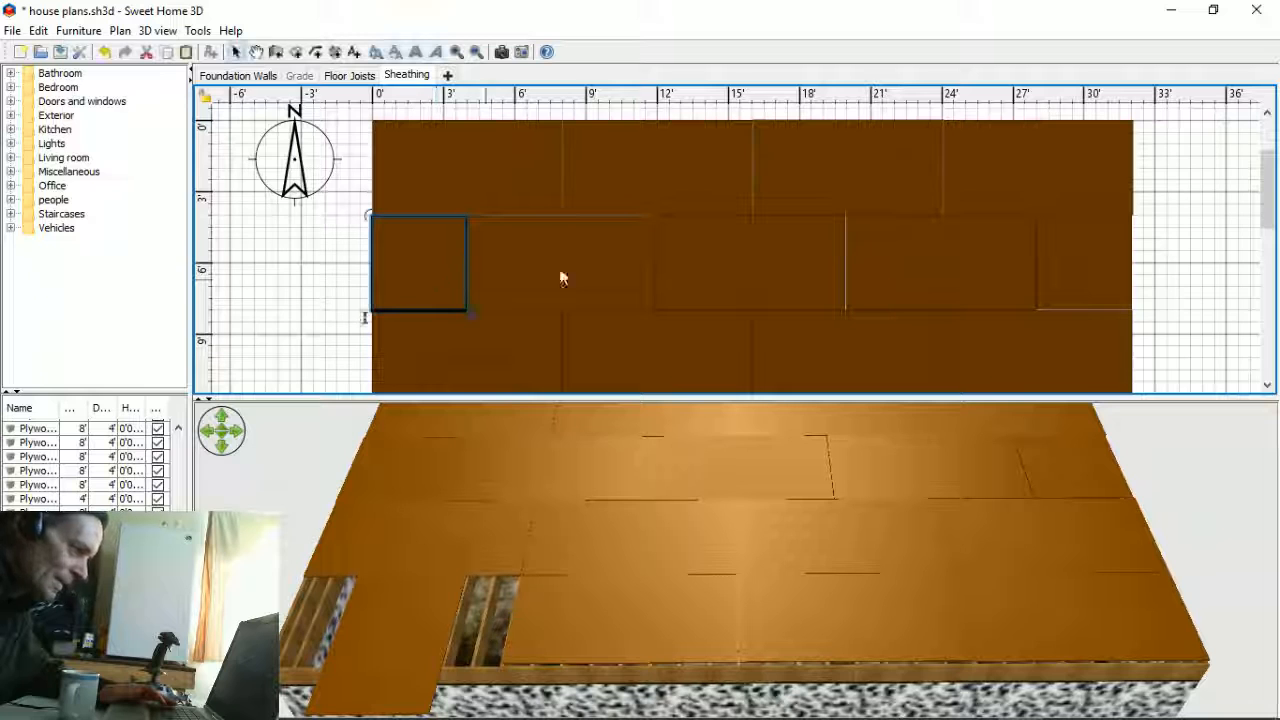
{"action": "left_click", "coordinate": [737, 247]}
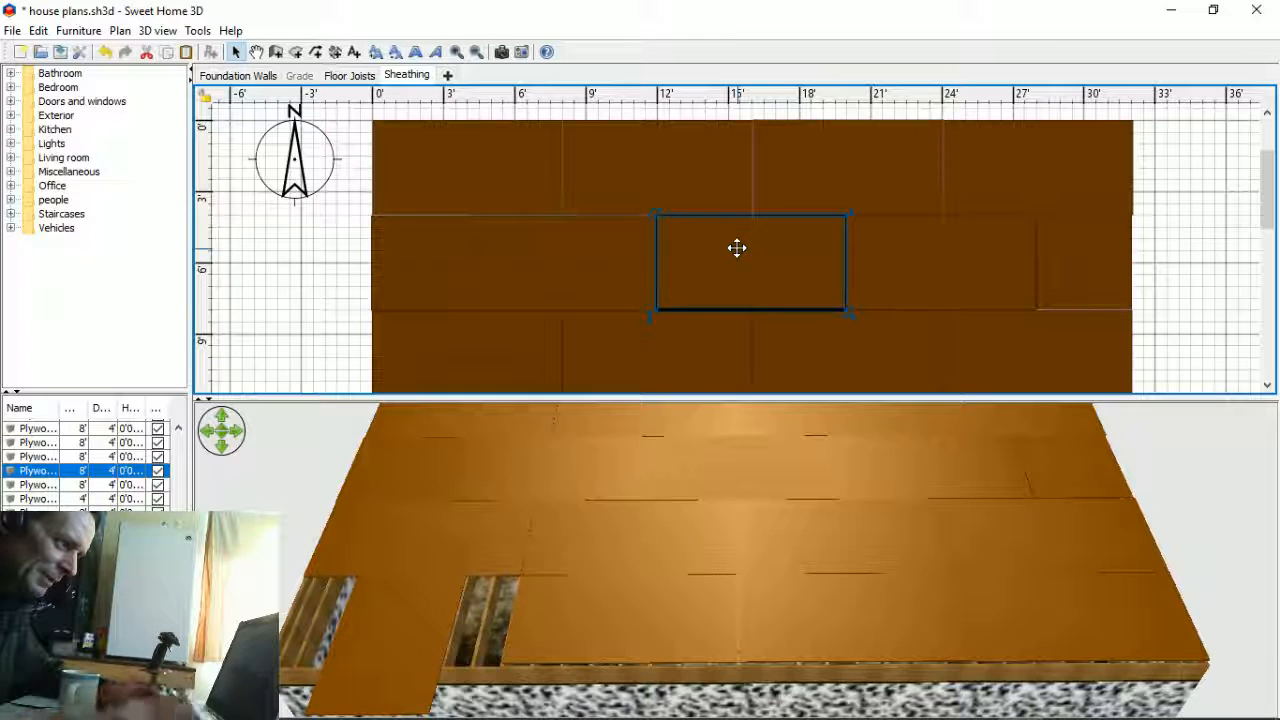
{"action": "left_click", "coordinate": [1133, 272]}
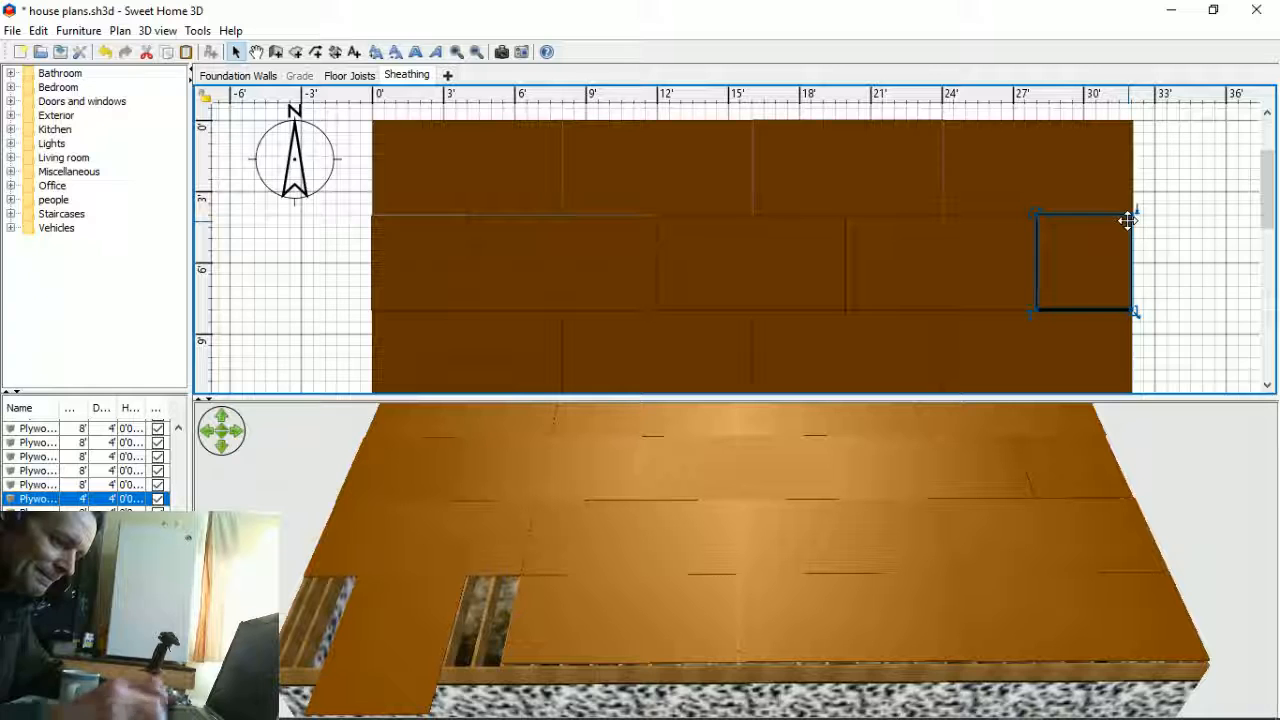
{"action": "left_click", "coordinate": [1207, 228]}
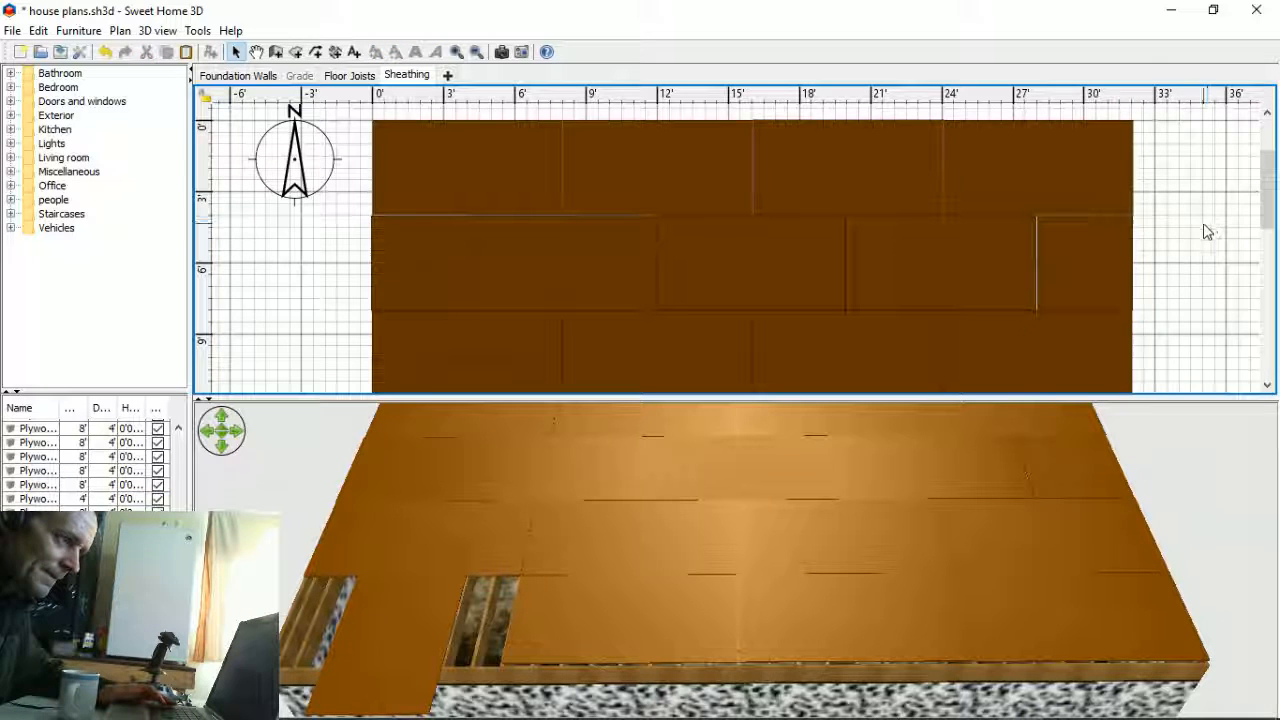
{"action": "left_click", "coordinate": [1018, 236]}
{"action": "key", "text": "ctrl+v"}
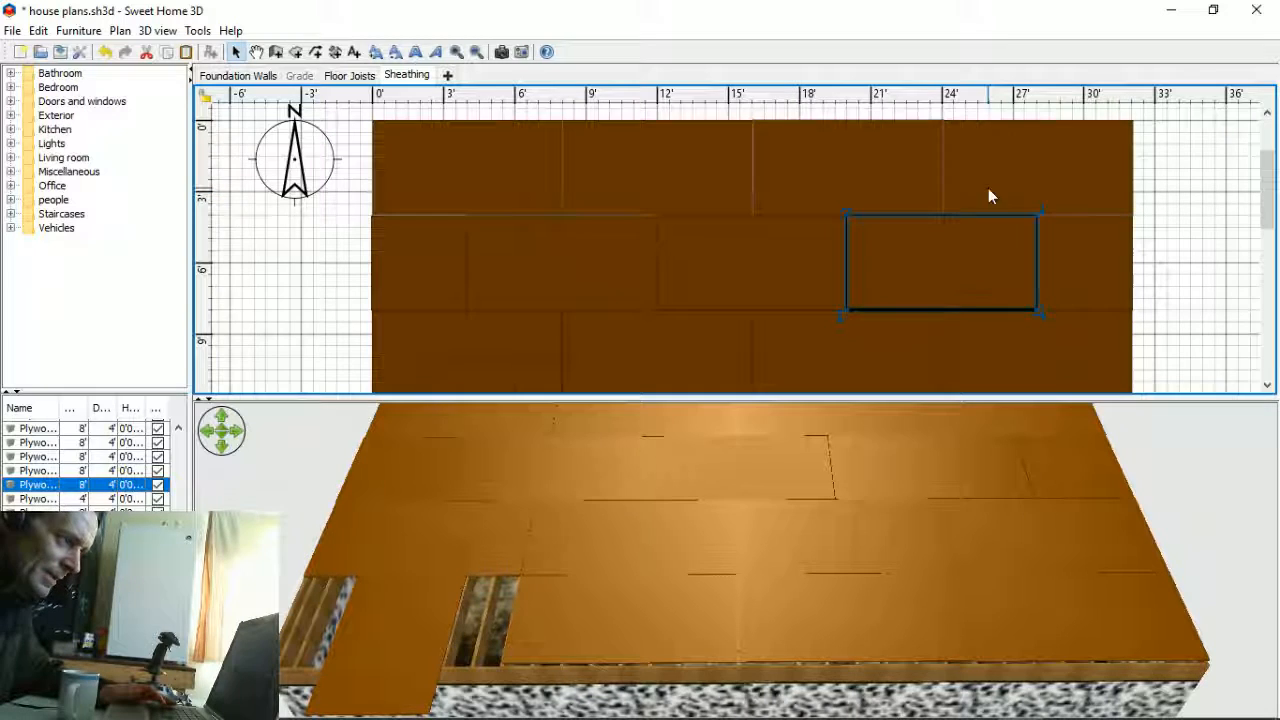
{"action": "left_click", "coordinate": [1216, 212]}
- Delete the upright plywood sheet together with the three full sheets of the fourth row
{"action": "scroll", "coordinate": [1195, 220], "scroll_direction": "down", "scroll_amount": 5}
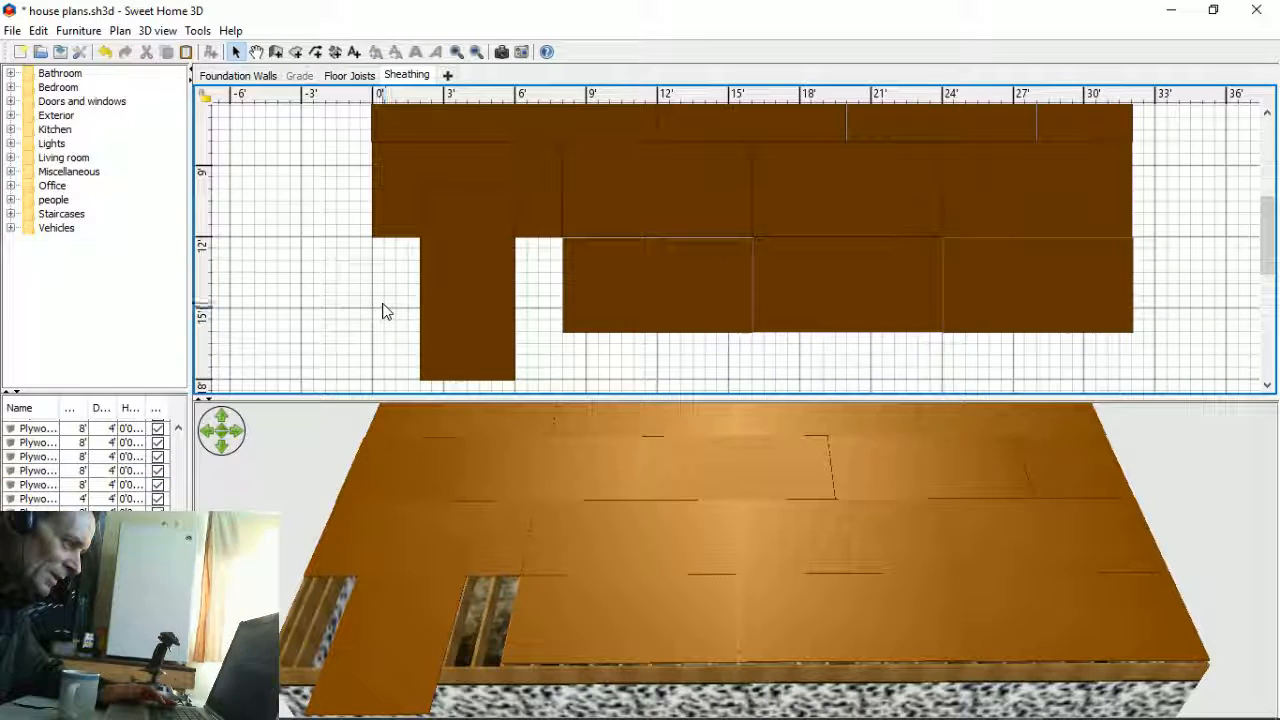
{"action": "left_click", "coordinate": [432, 294]}
{"action": "left_click", "coordinate": [363, 294]}
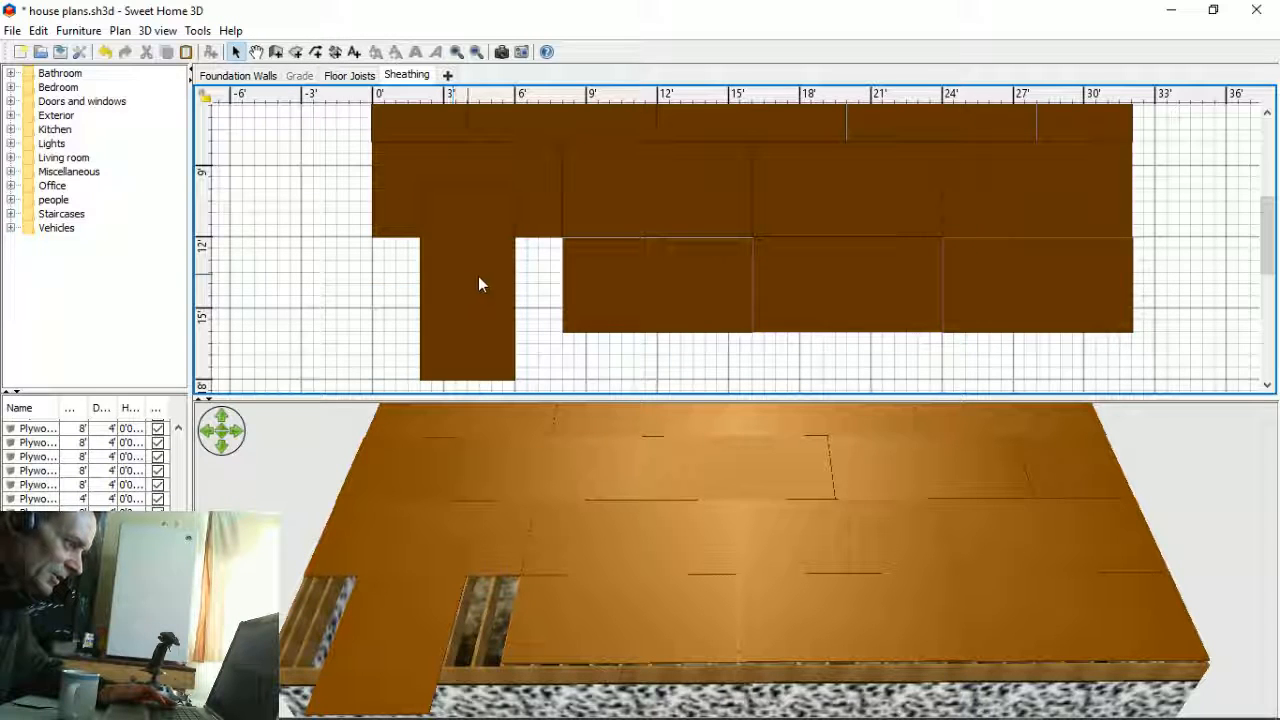
{"action": "left_click_drag", "start_coordinate": [480, 277], "coordinate": [443, 314]}
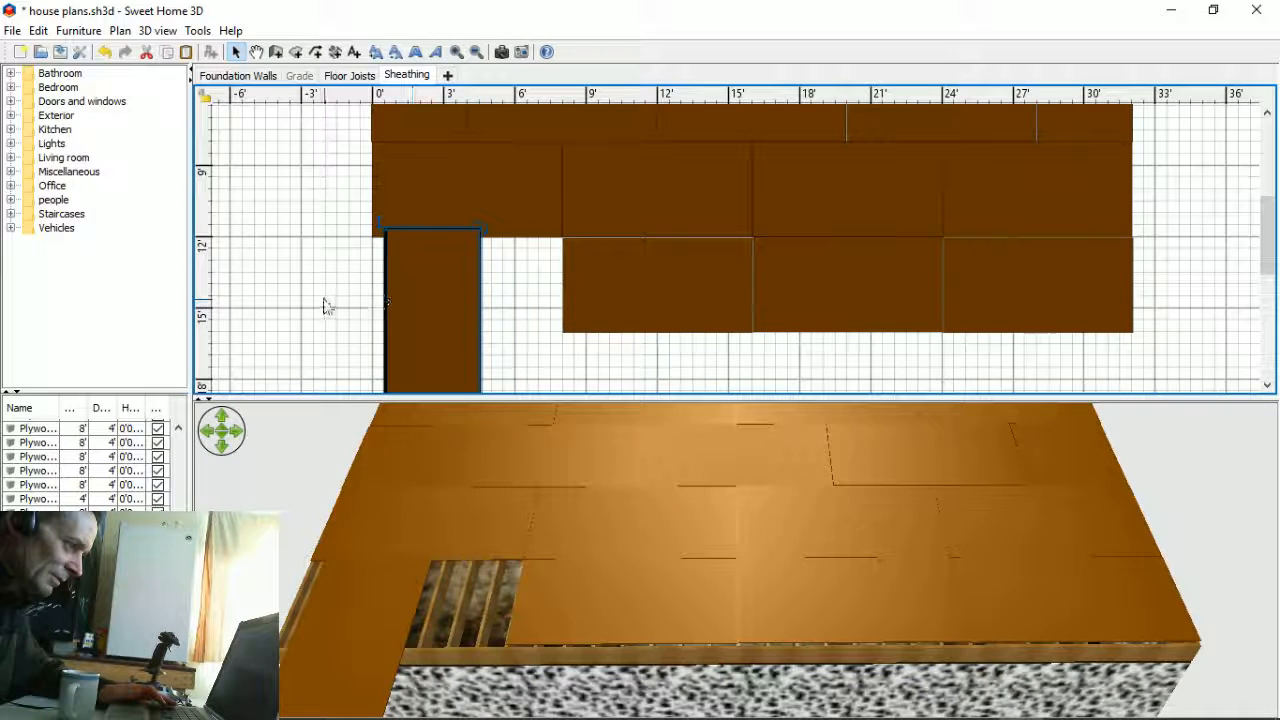
{"action": "left_click_drag", "start_coordinate": [366, 252], "coordinate": [1152, 298]}
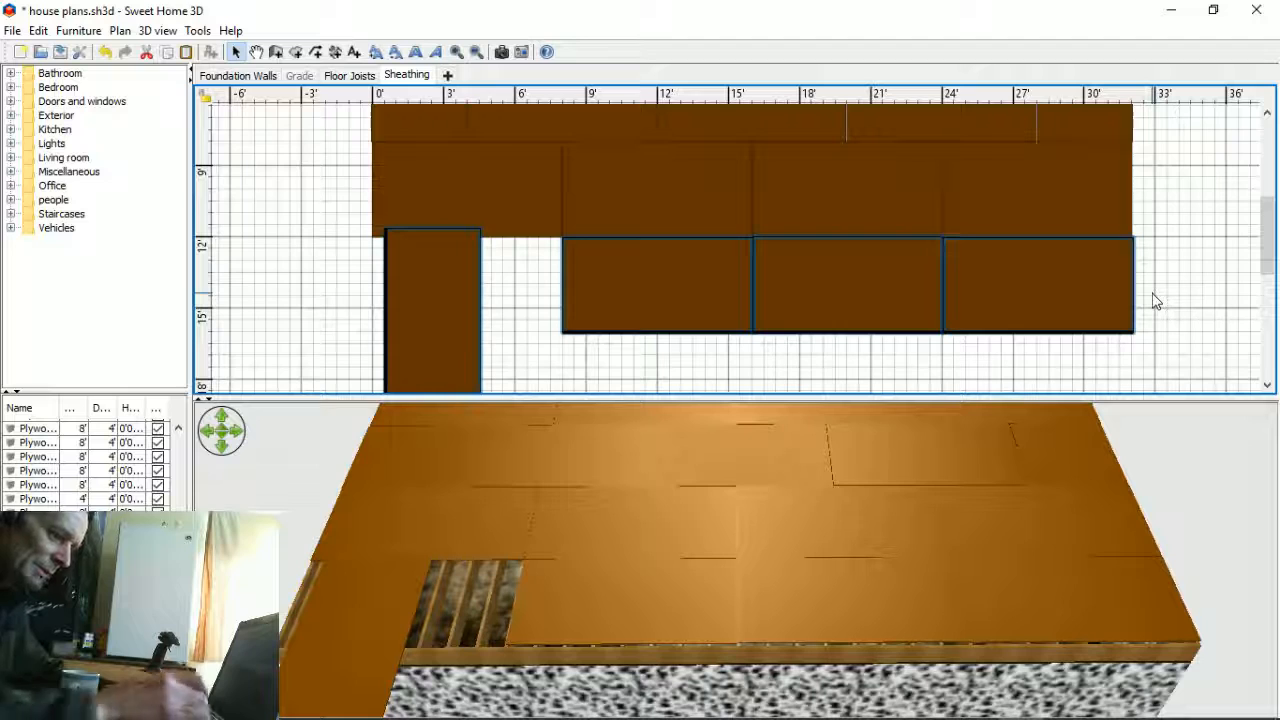
{"action": "key", "text": "Delete"}
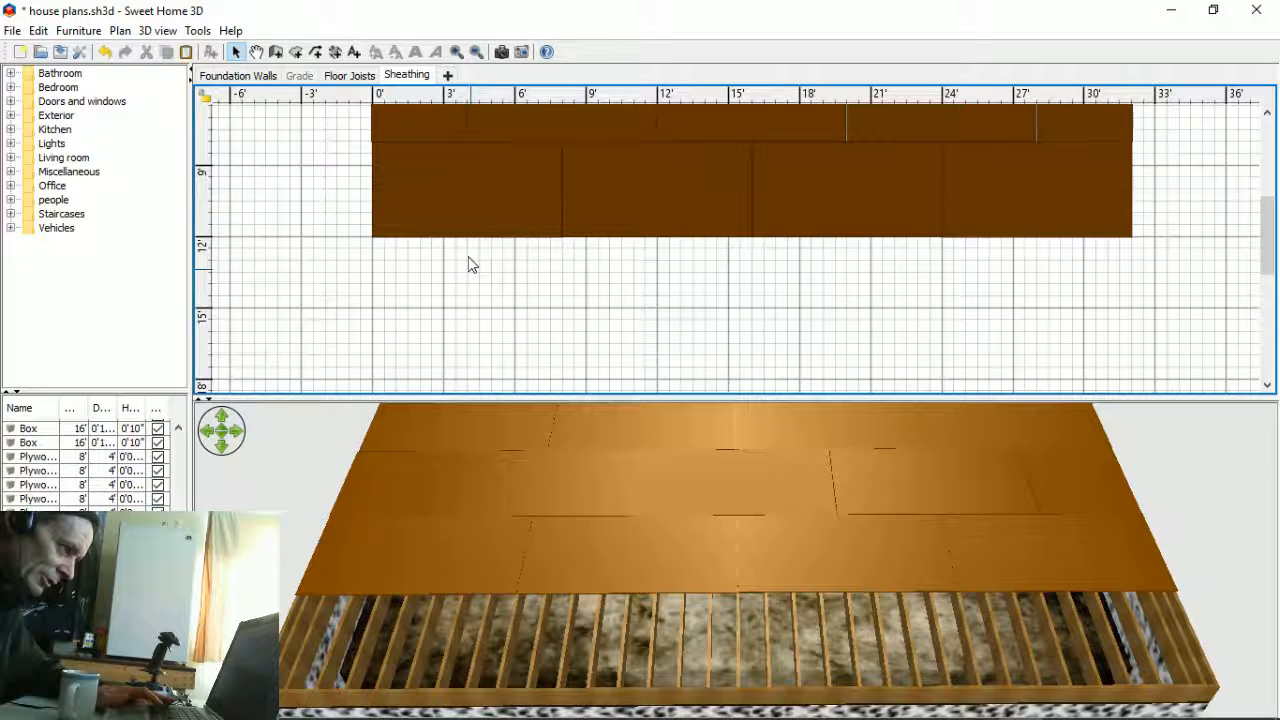
- Check the size settings of the third row's first plywood sheet without changing them
{"action": "scroll", "coordinate": [389, 357], "scroll_direction": "up", "scroll_amount": 3}
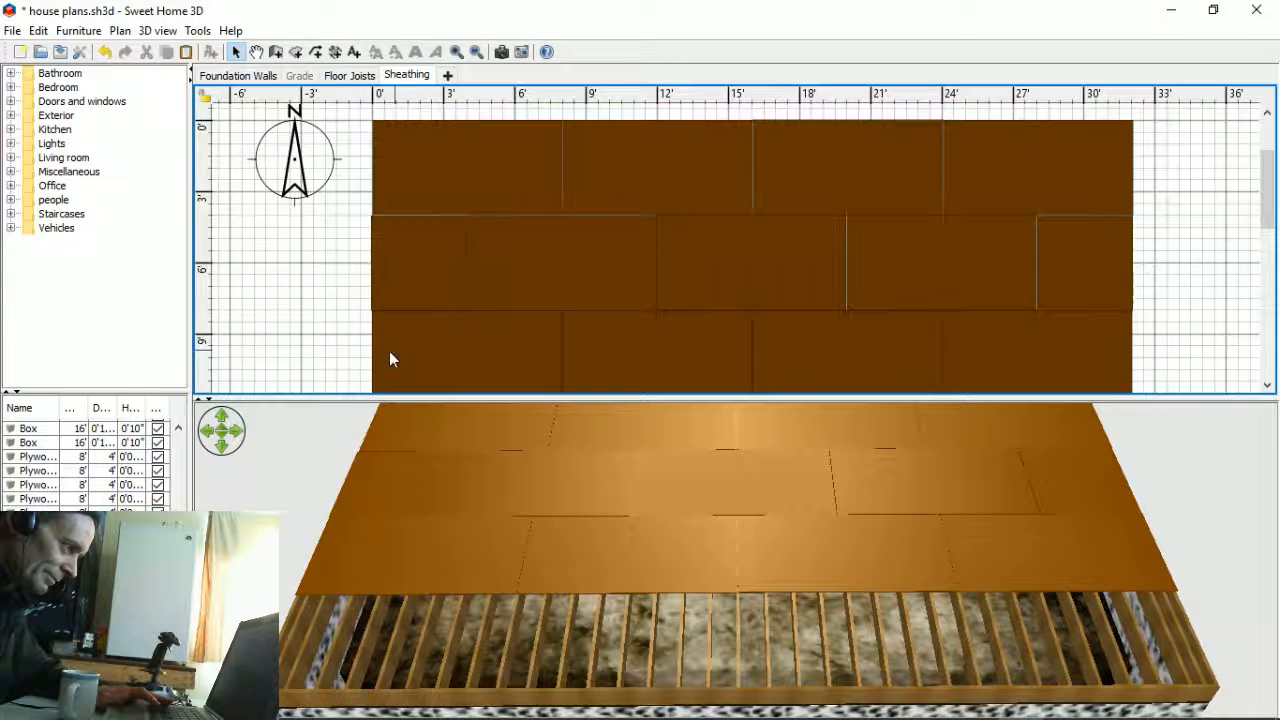
{"action": "scroll", "coordinate": [340, 357], "scroll_direction": "down", "scroll_amount": 2}
{"action": "left_click", "coordinate": [401, 271]}
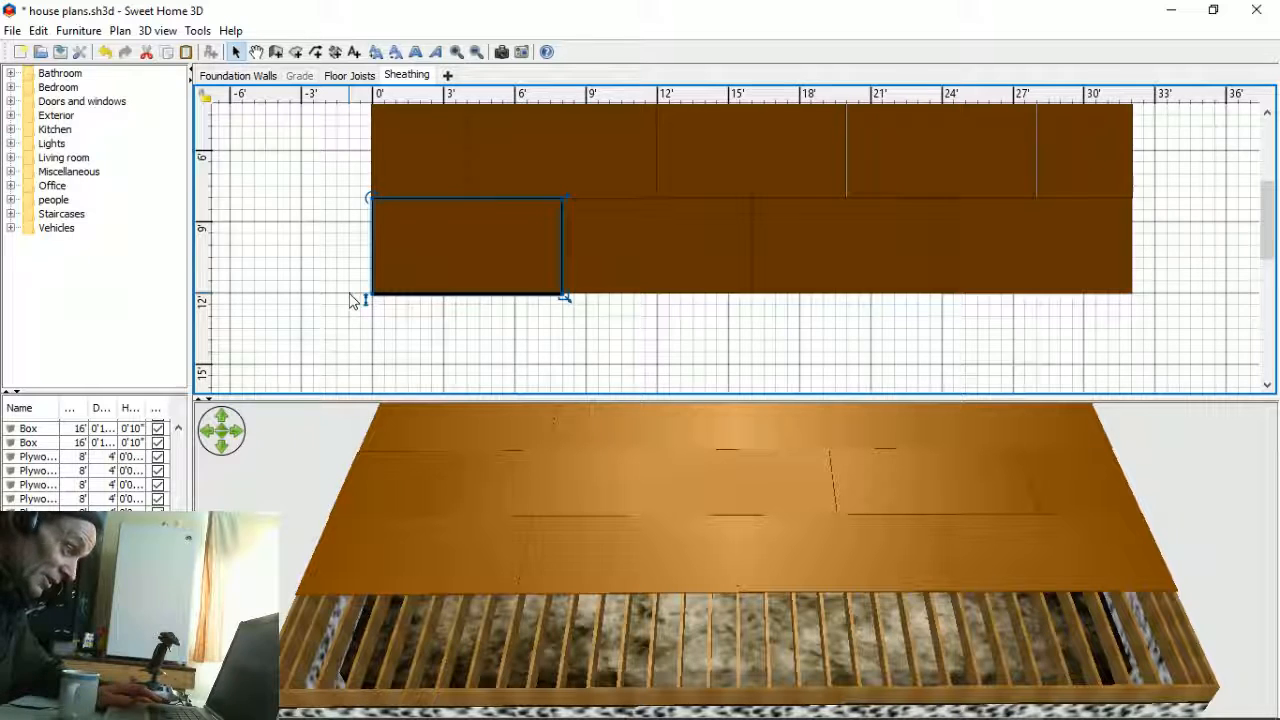
{"action": "left_click", "coordinate": [337, 334]}
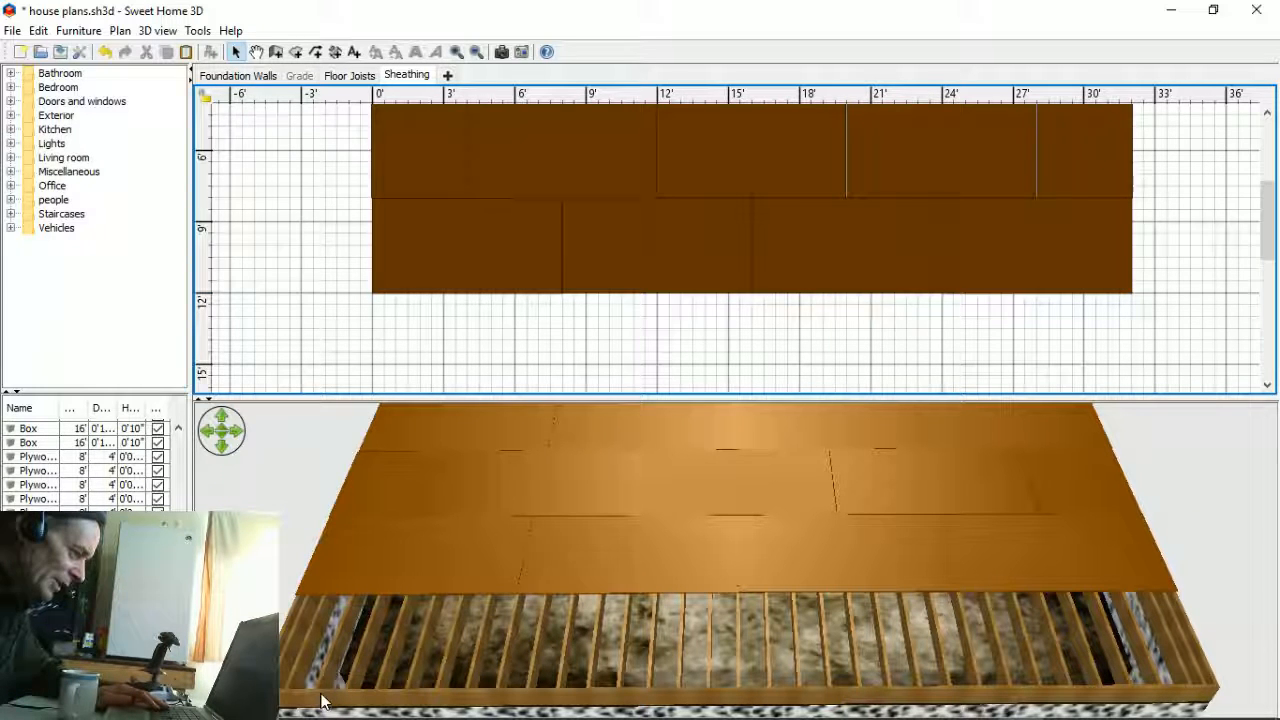
{"action": "double_click", "coordinate": [476, 257]}
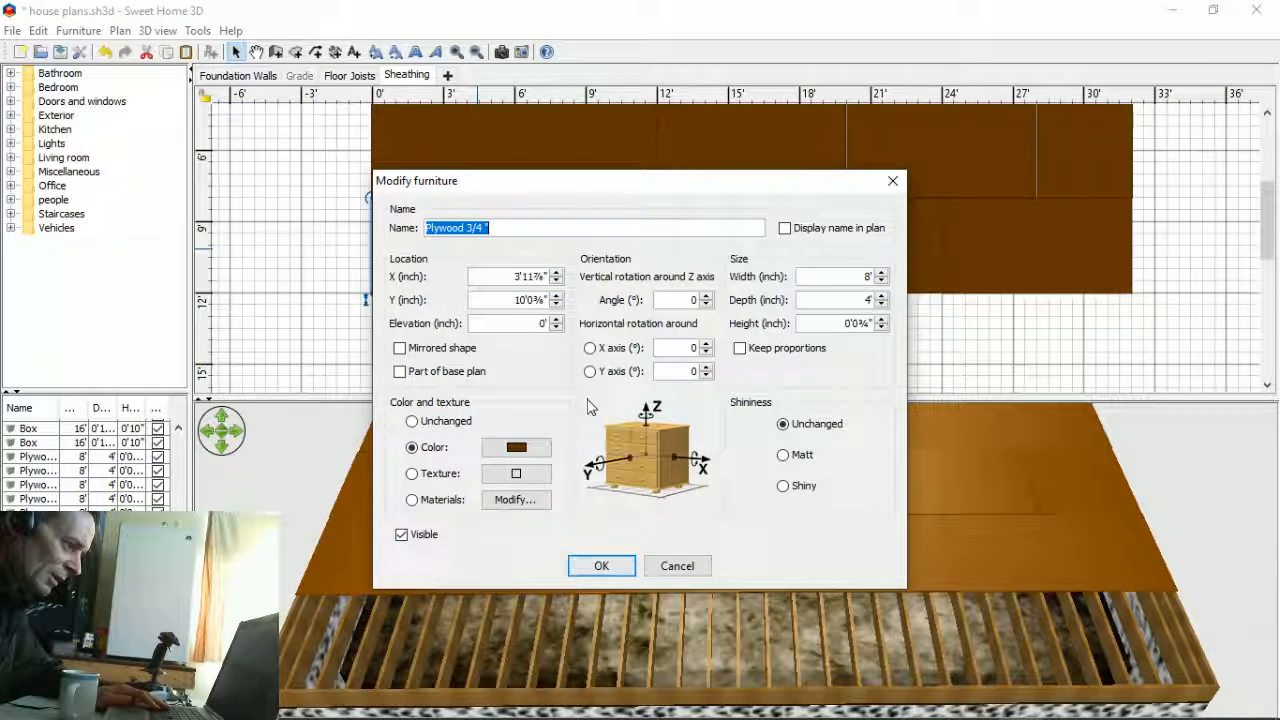
{"action": "left_click", "coordinate": [892, 181]}
- Copy the third row's first full sheet and place the copy outside the floor's 0' edge, at about Y 12'8"
{"action": "right_click", "coordinate": [466, 257]}
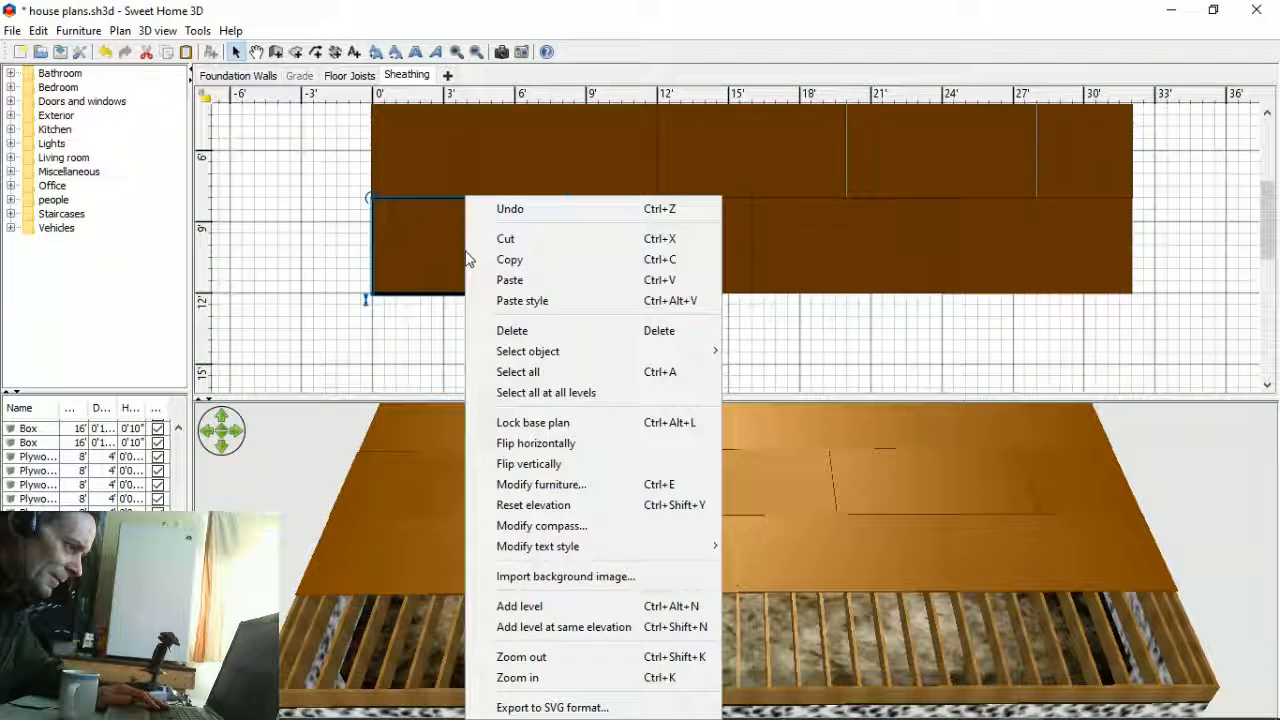
{"action": "left_click", "coordinate": [518, 260]}
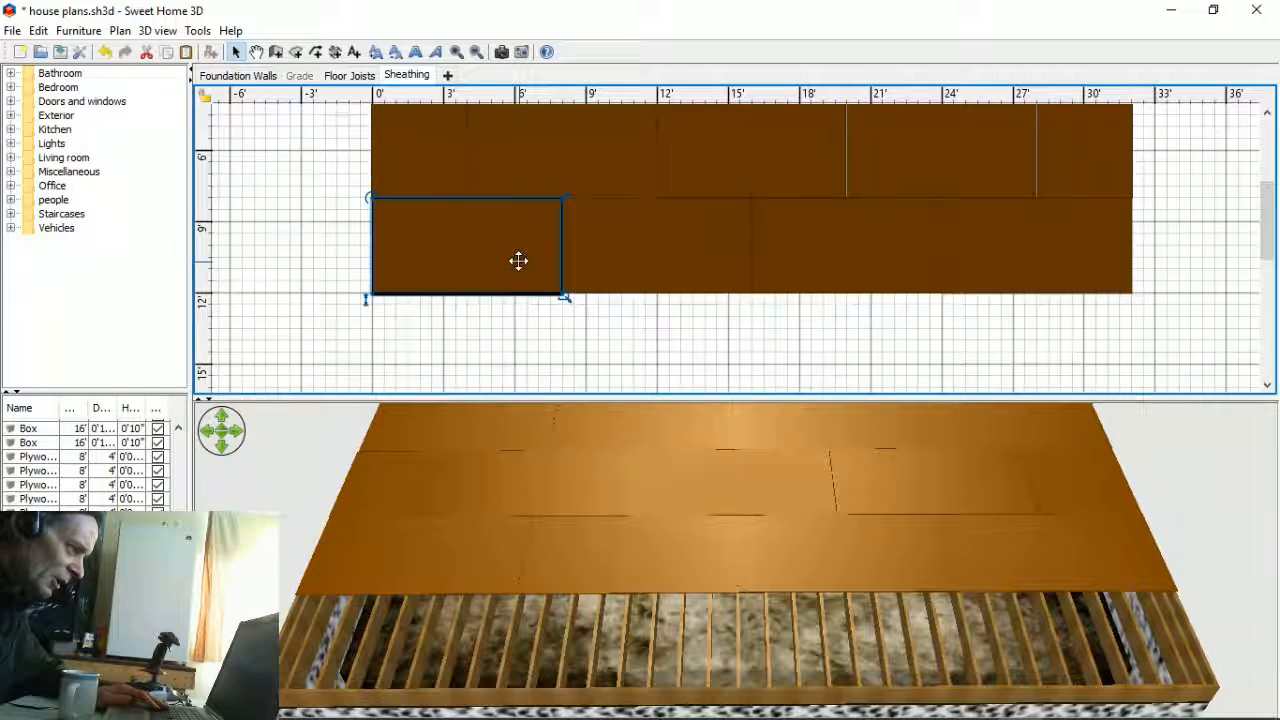
{"action": "right_click", "coordinate": [297, 303]}
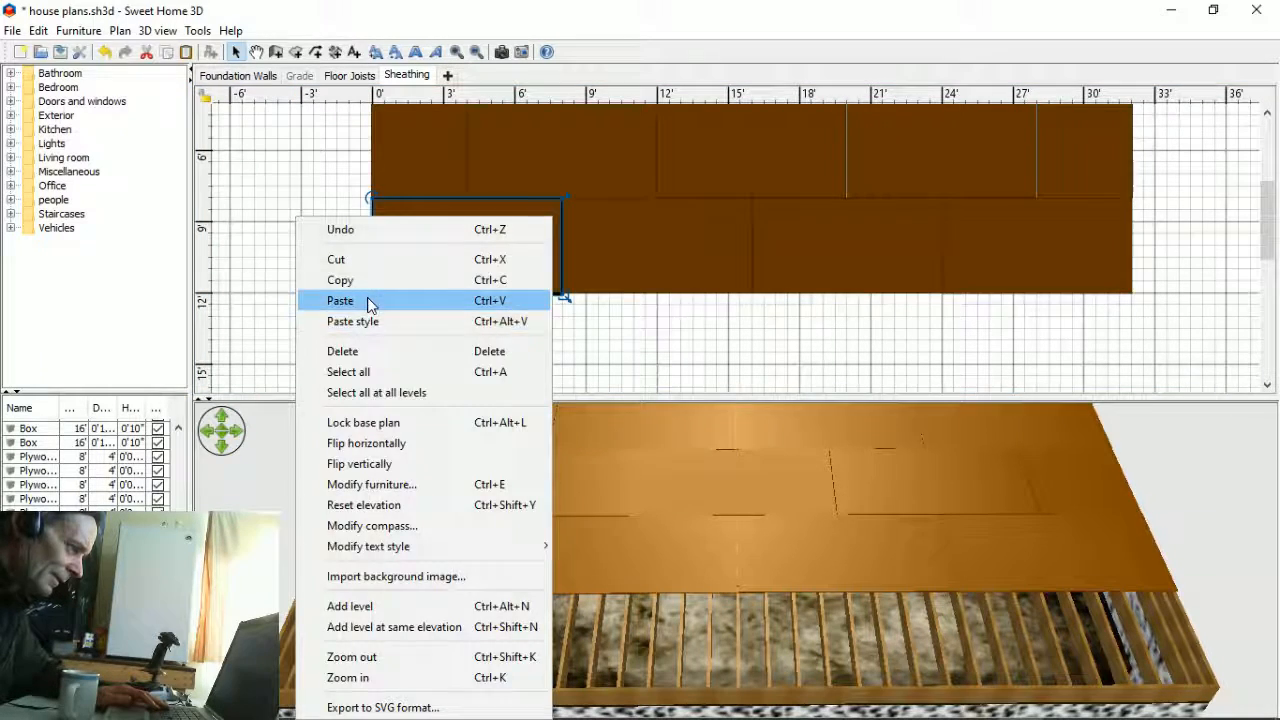
{"action": "left_click", "coordinate": [367, 304]}
{"action": "left_click_drag", "start_coordinate": [480, 277], "coordinate": [360, 326]}
{"action": "double_click", "coordinate": [363, 335]}
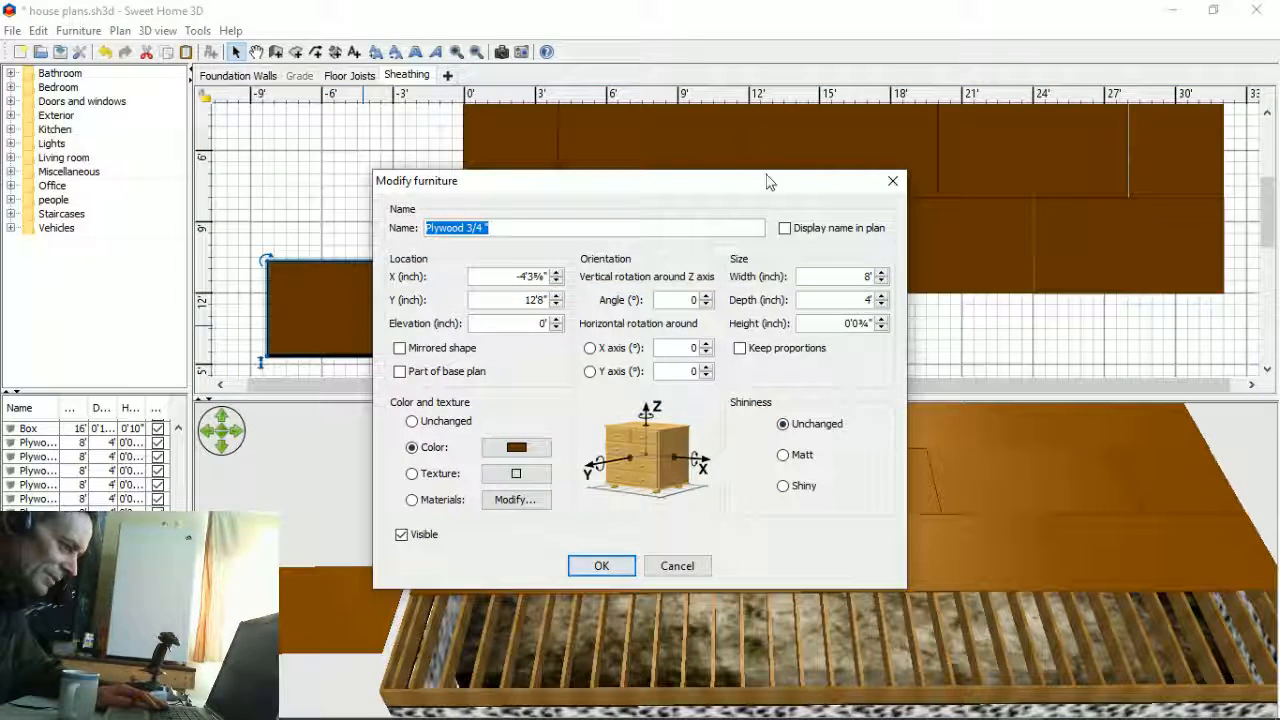
{"action": "left_click_drag", "start_coordinate": [768, 181], "coordinate": [831, 54]}
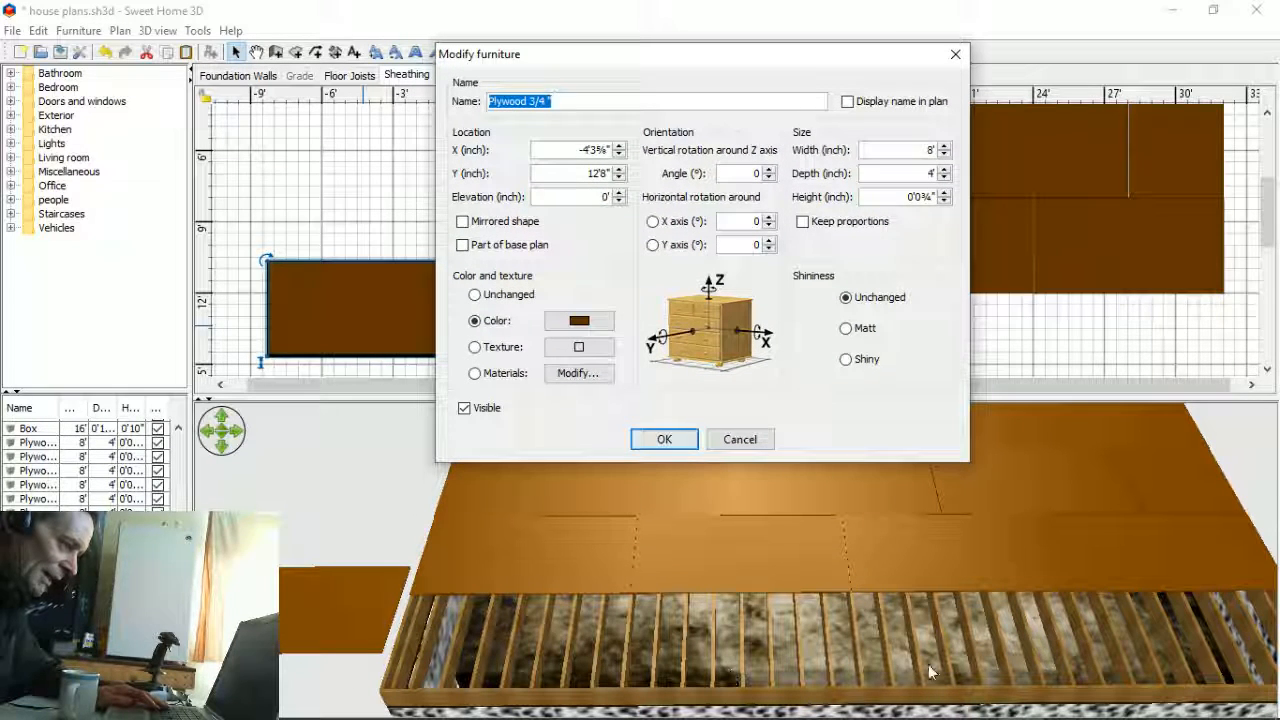
{"action": "left_click", "coordinate": [930, 150]}
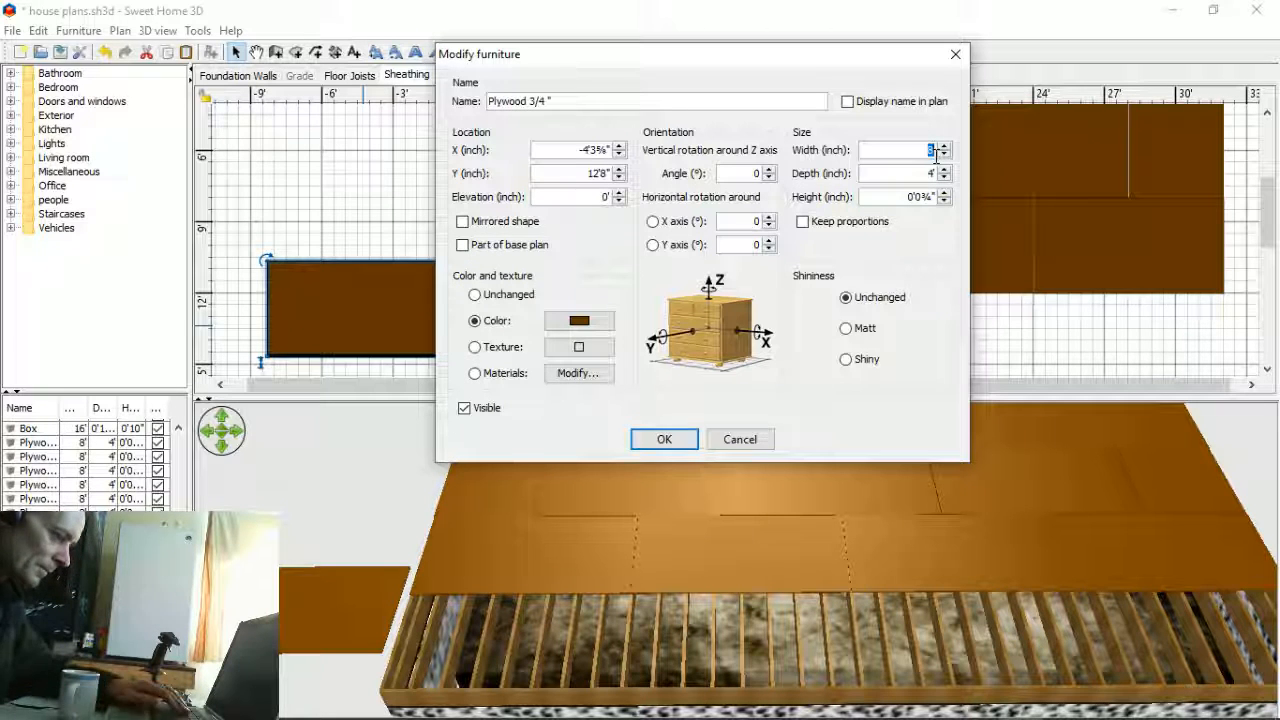
{"action": "type", "text": "4"}
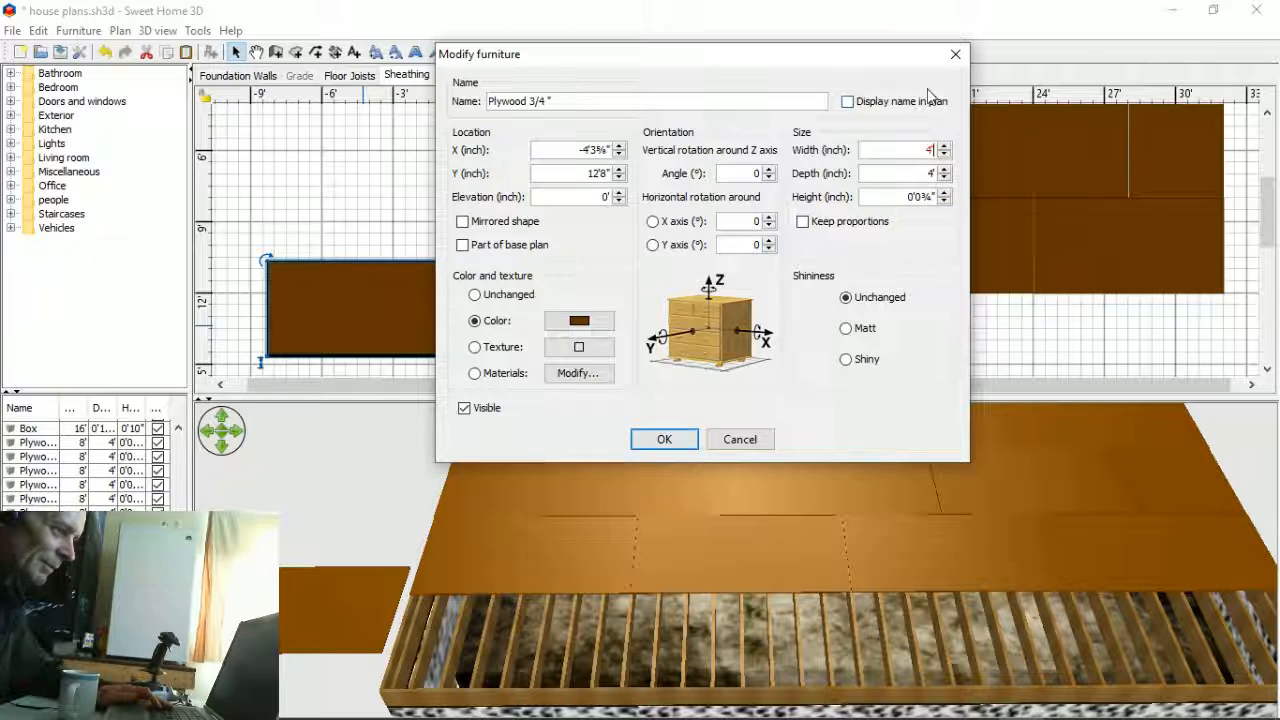
{"action": "left_click_drag", "start_coordinate": [931, 63], "coordinate": [903, 74]}
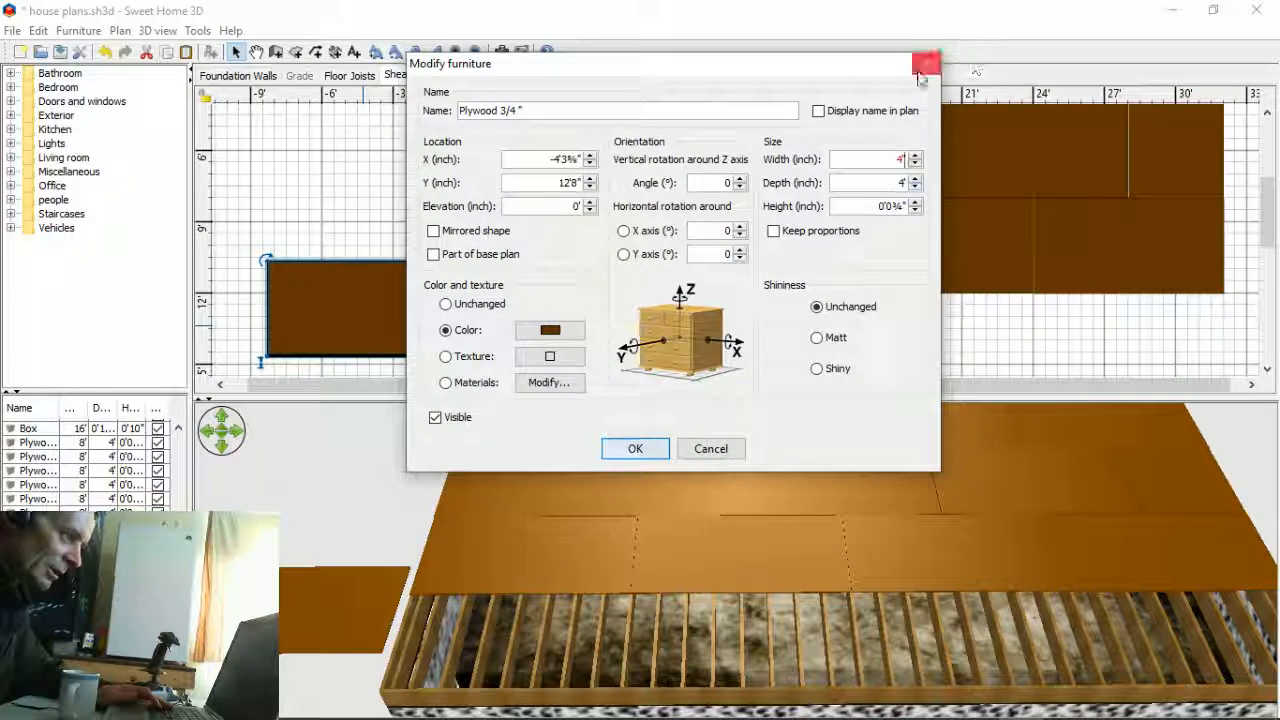
{"action": "left_click", "coordinate": [922, 70]}
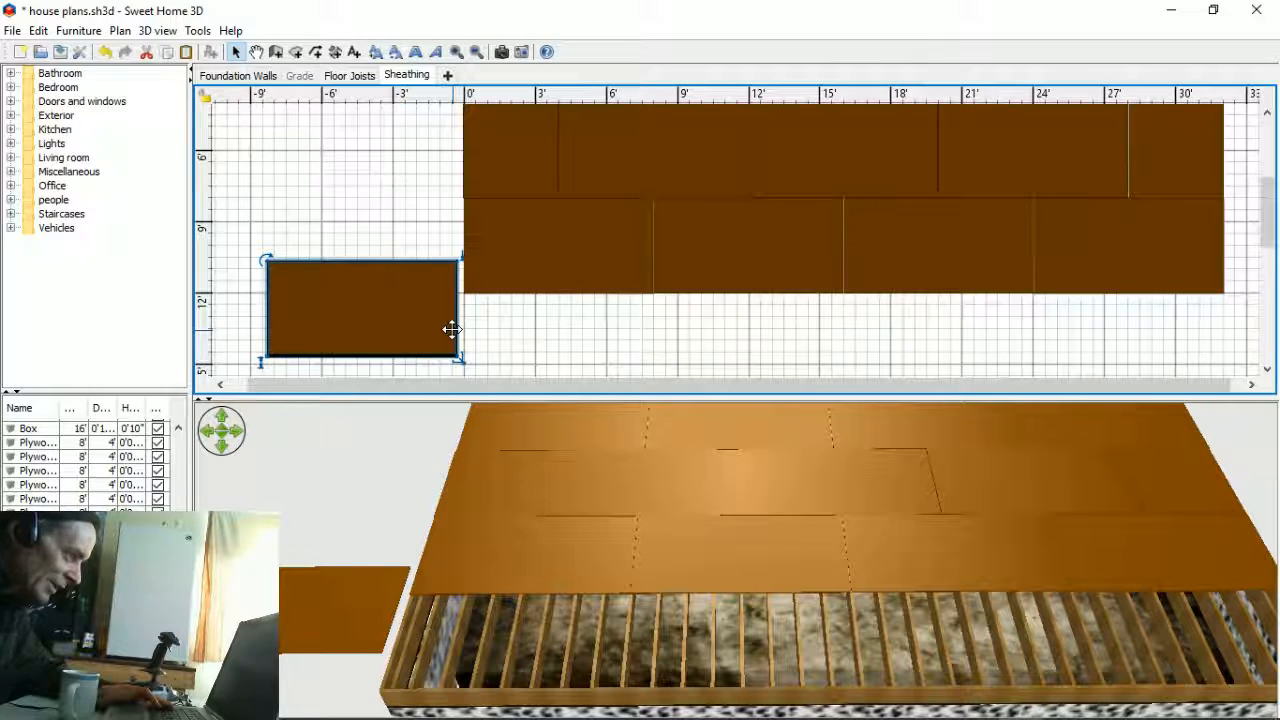
- Set the copied sheet's width to 4' and its depth to 4'3"
{"action": "scroll", "coordinate": [452, 329], "scroll_direction": "down", "scroll_amount": 1}
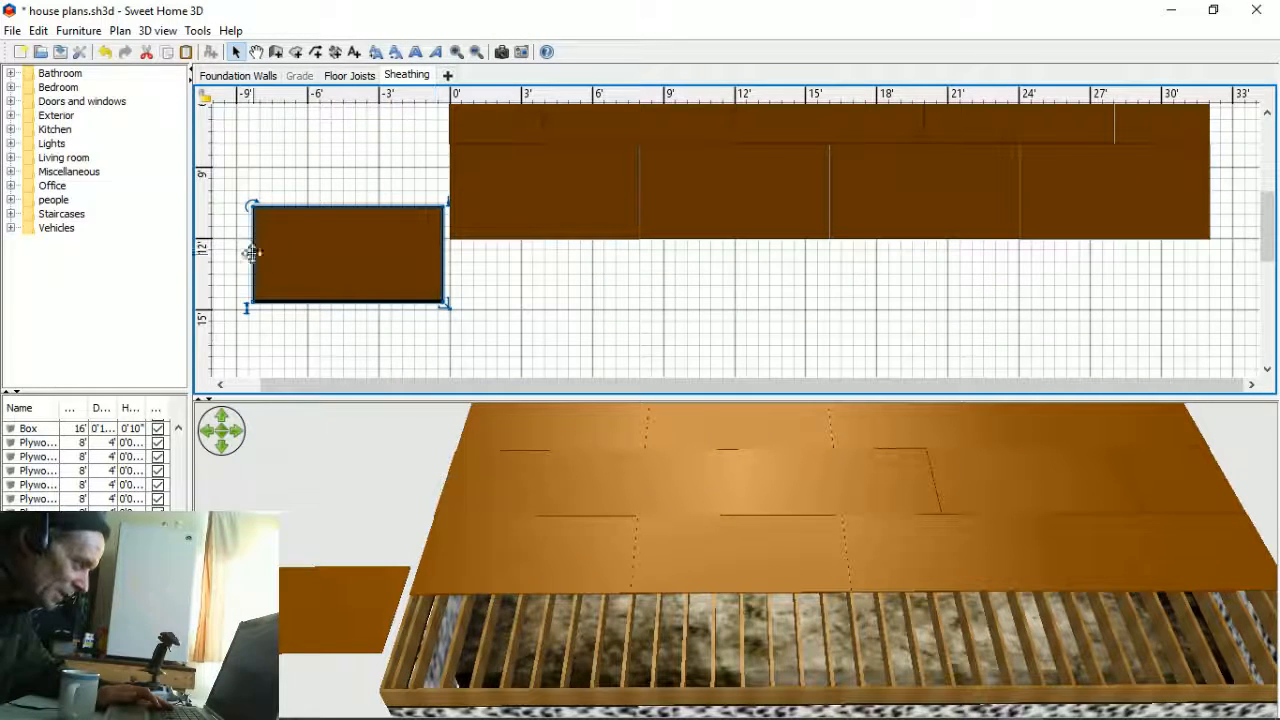
{"action": "double_click", "coordinate": [304, 270]}
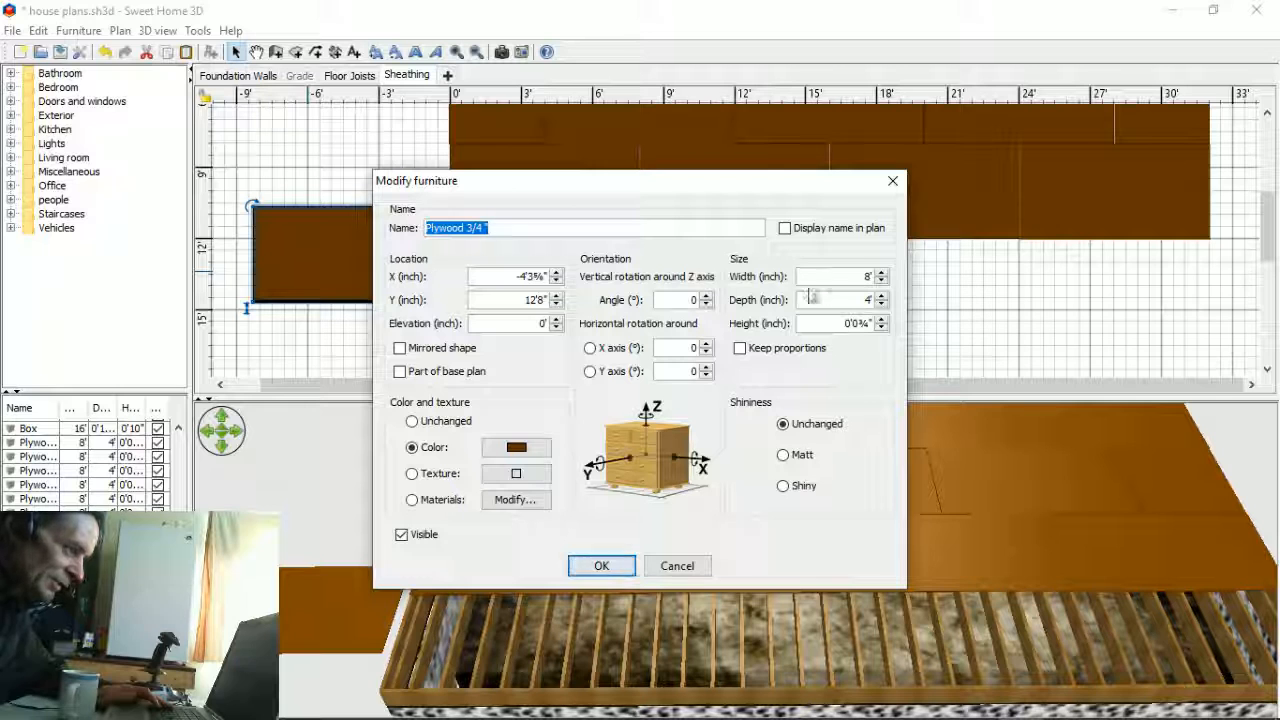
{"action": "left_click_drag", "start_coordinate": [860, 275], "coordinate": [873, 278]}
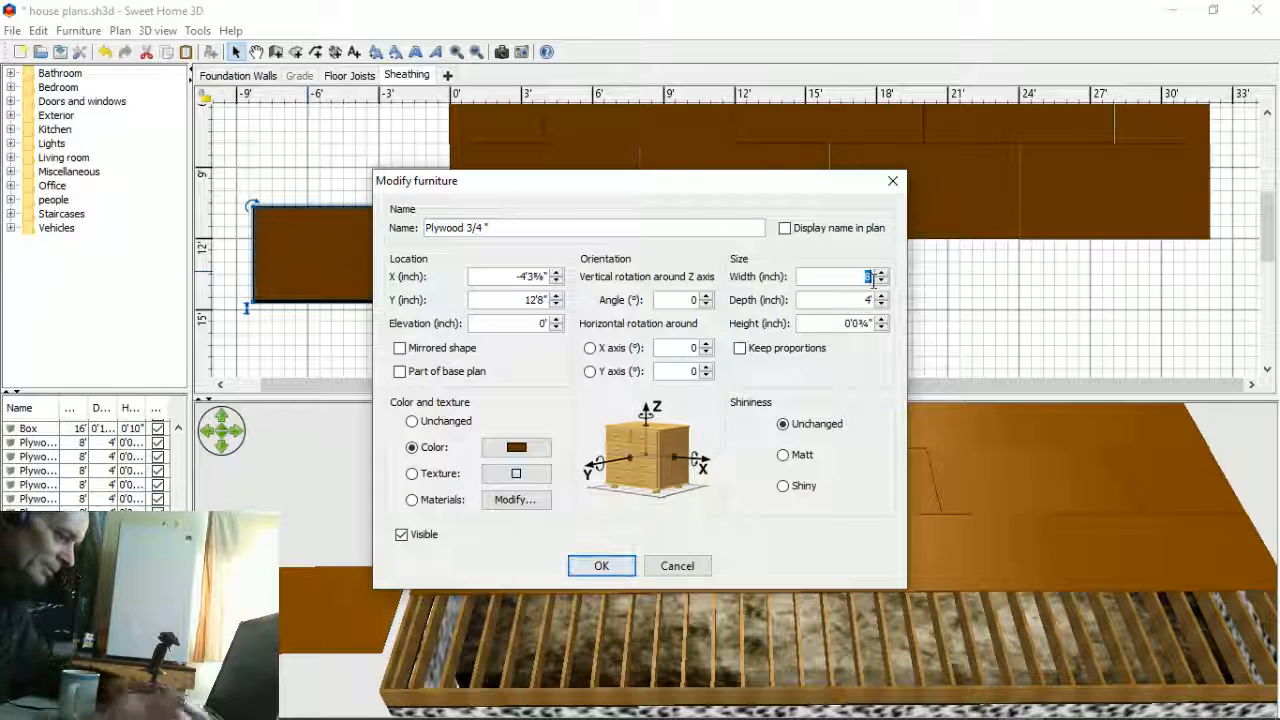
{"action": "type", "text": "4"}
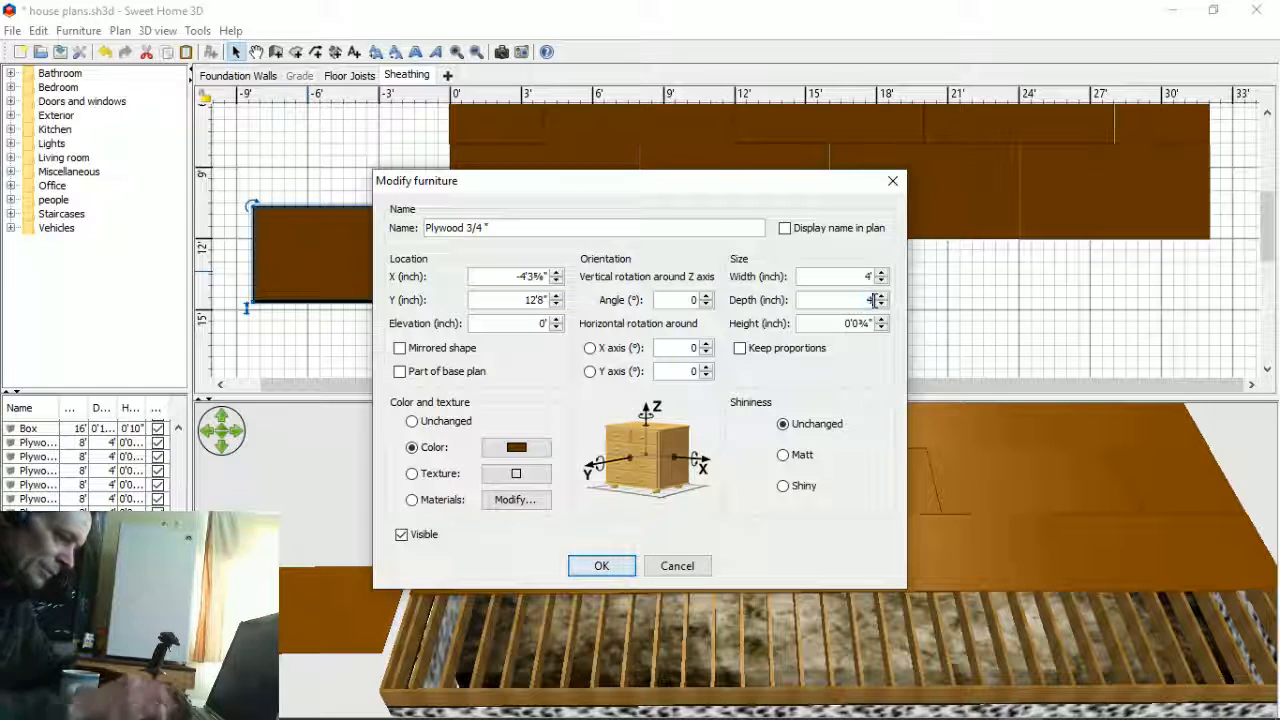
{"action": "type", "text": "3\""}
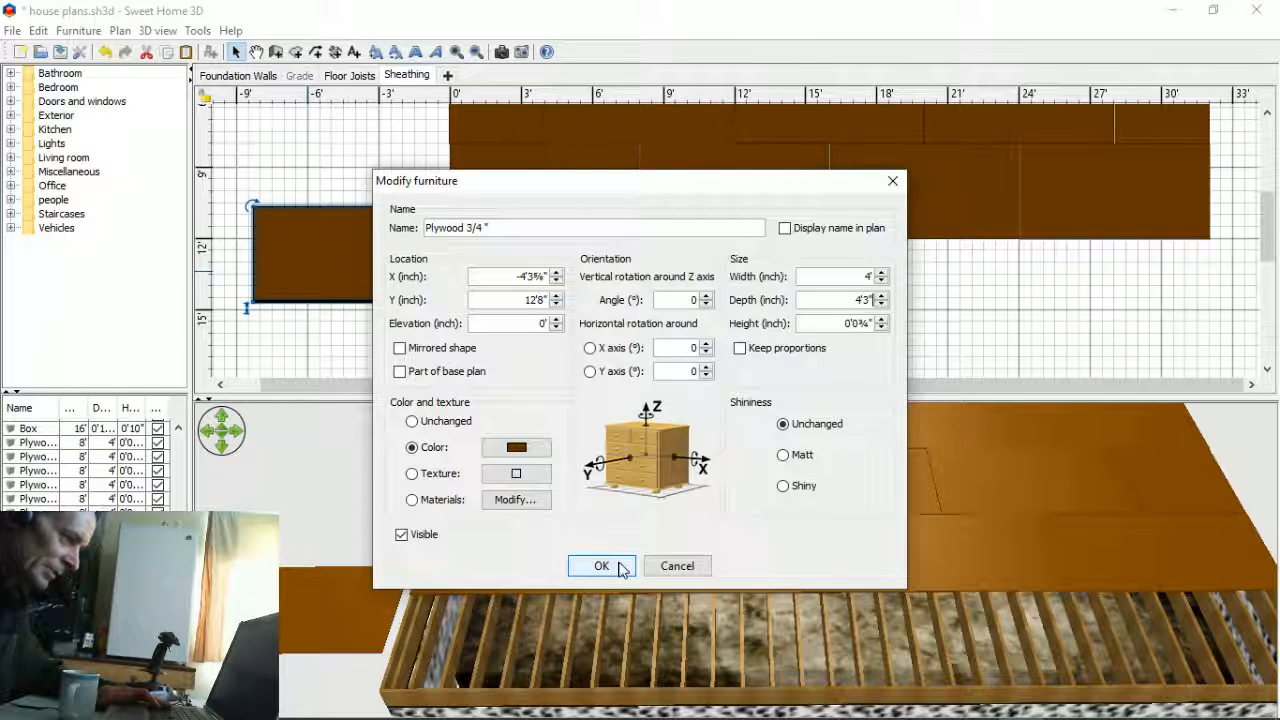
{"action": "left_click", "coordinate": [601, 566]}
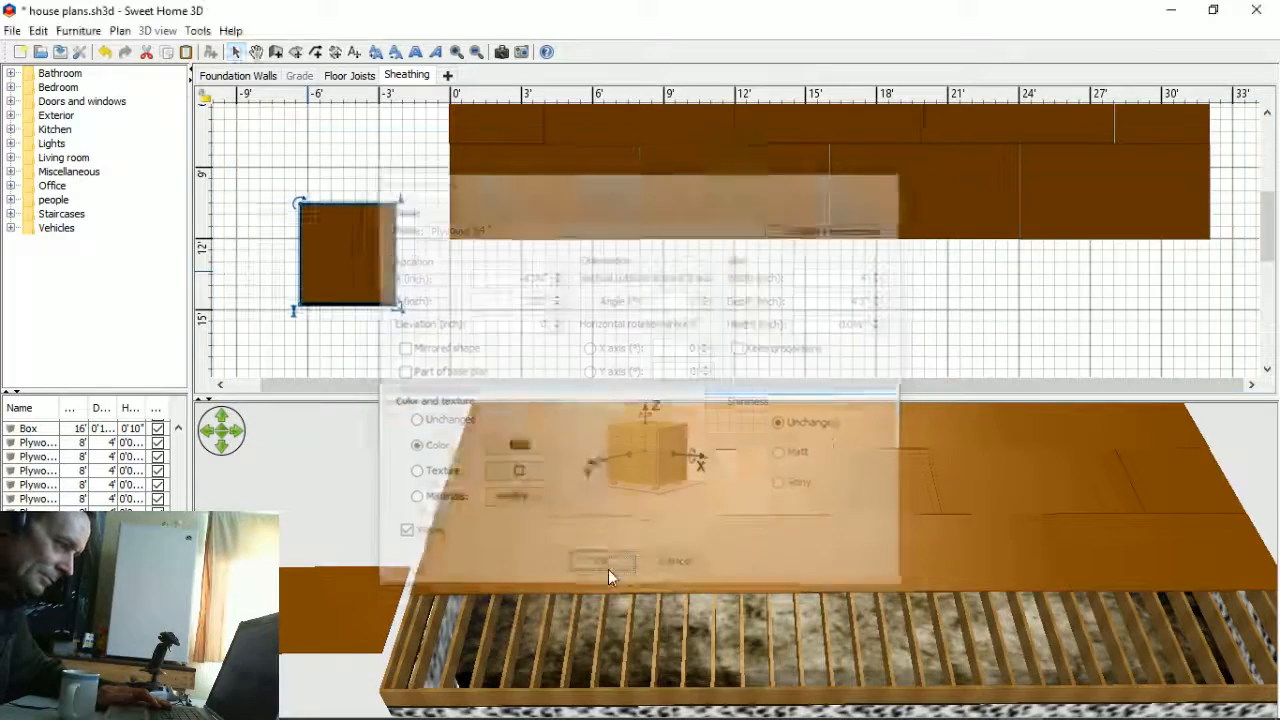
- Move the cut plywood sheet to the start of the fourth row, against the third row's edge and the floor's 0' edge
{"action": "left_click_drag", "start_coordinate": [340, 590], "coordinate": [404, 555]}
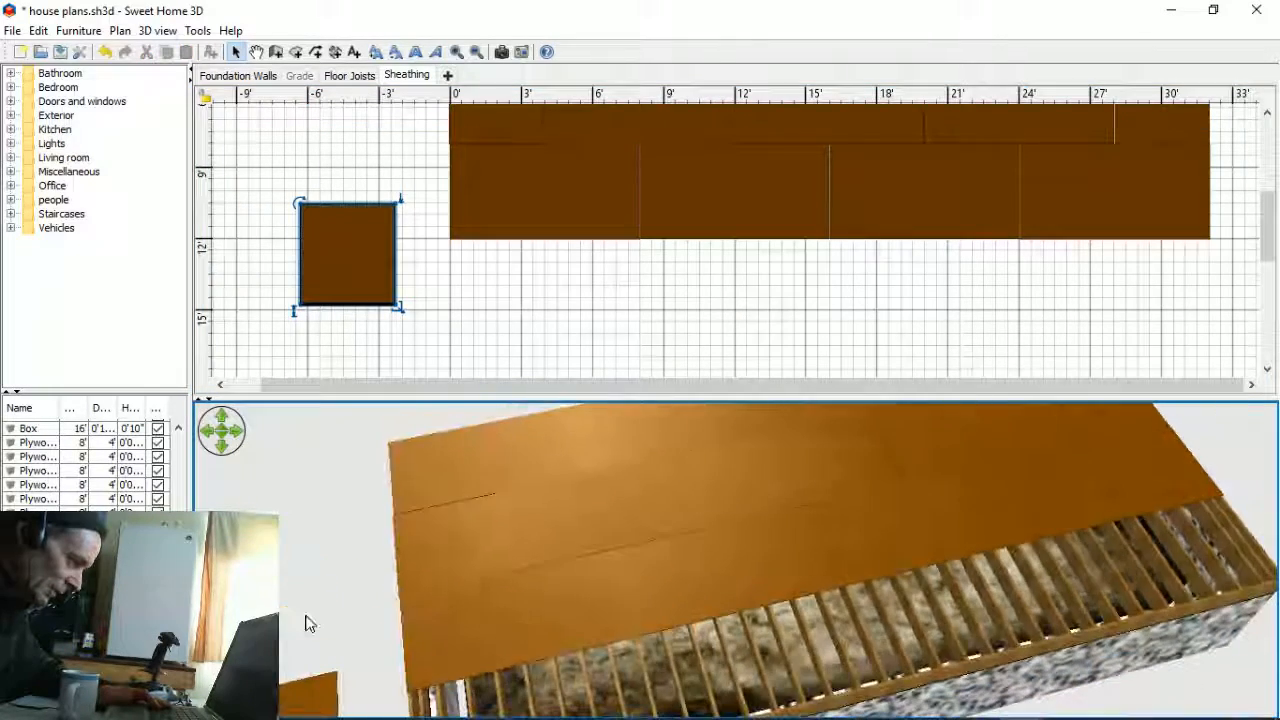
{"action": "left_click_drag", "start_coordinate": [313, 484], "coordinate": [367, 408]}
{"action": "left_click_drag", "start_coordinate": [363, 277], "coordinate": [394, 304]}
{"action": "left_click_drag", "start_coordinate": [1263, 240], "coordinate": [1263, 223]}
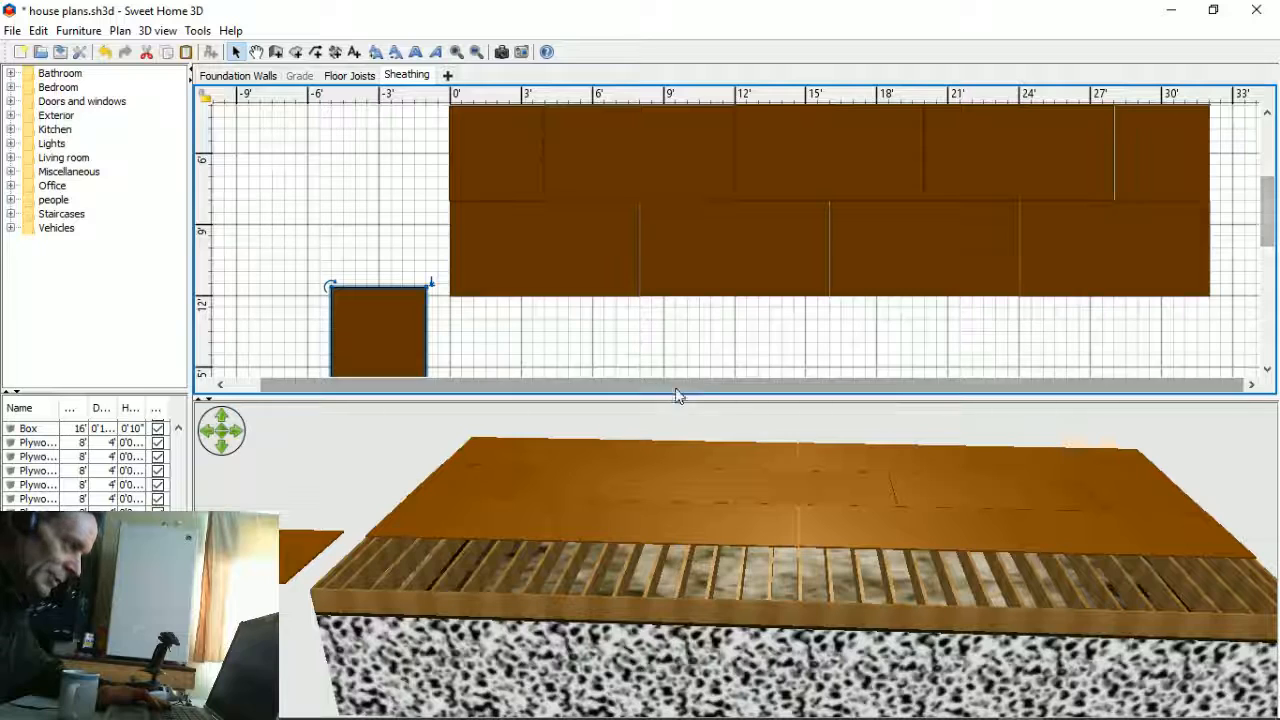
{"action": "mouse_move", "coordinate": [1267, 222]}
{"action": "left_mouse_down"}
{"action": "mouse_move", "coordinate": [1267, 203]}
{"action": "mouse_move", "coordinate": [1268, 235]}
{"action": "left_mouse_up"}
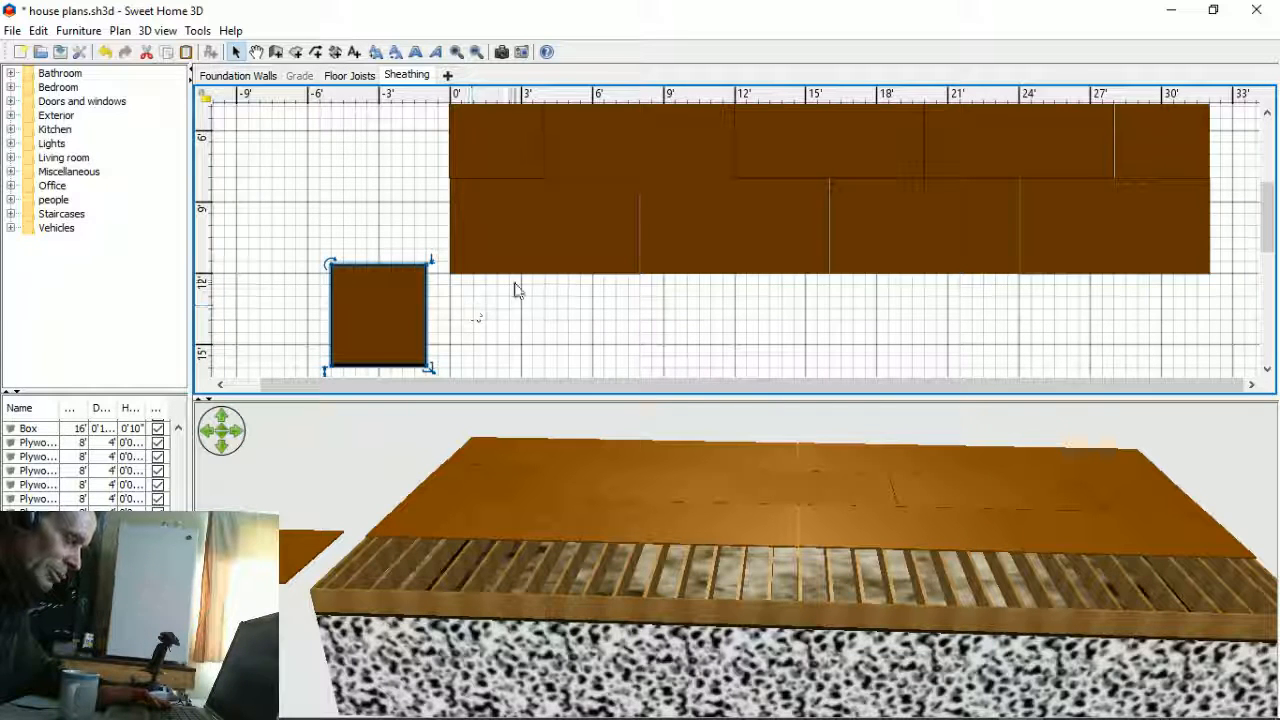
{"action": "scroll", "coordinate": [494, 303], "scroll_direction": "down", "scroll_amount": 3}
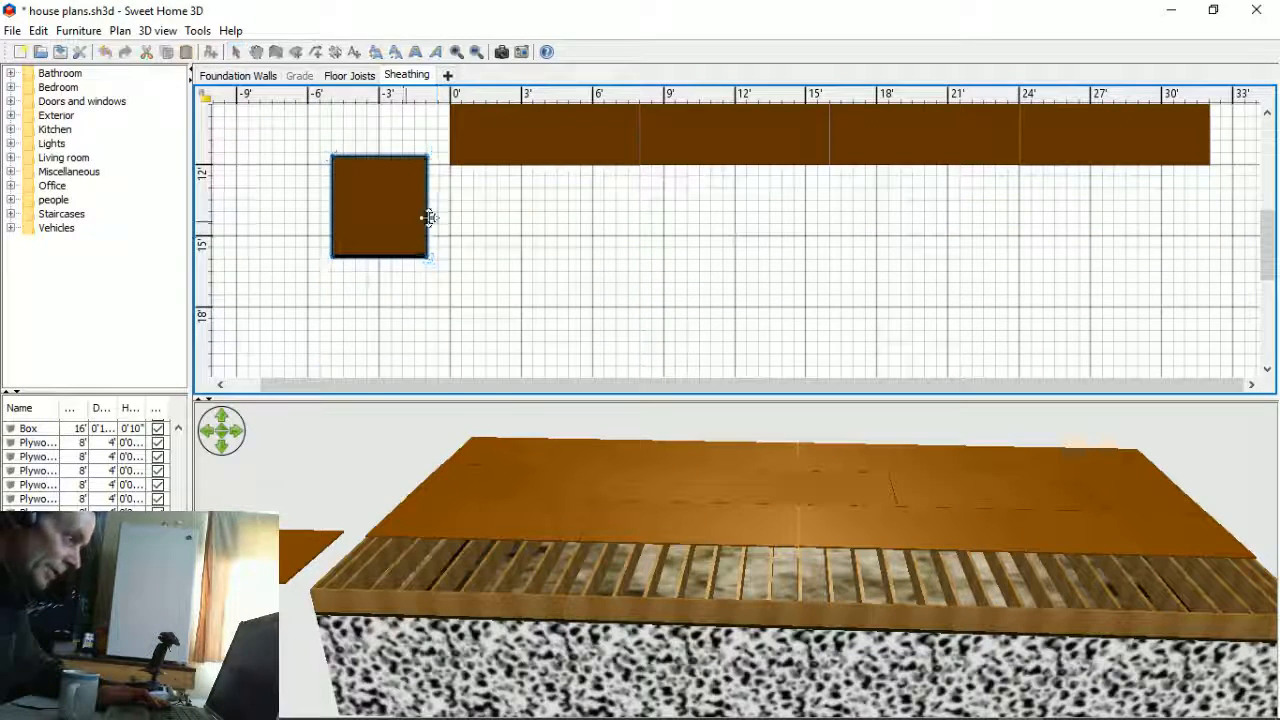
{"action": "left_click_drag", "start_coordinate": [428, 218], "coordinate": [531, 233]}
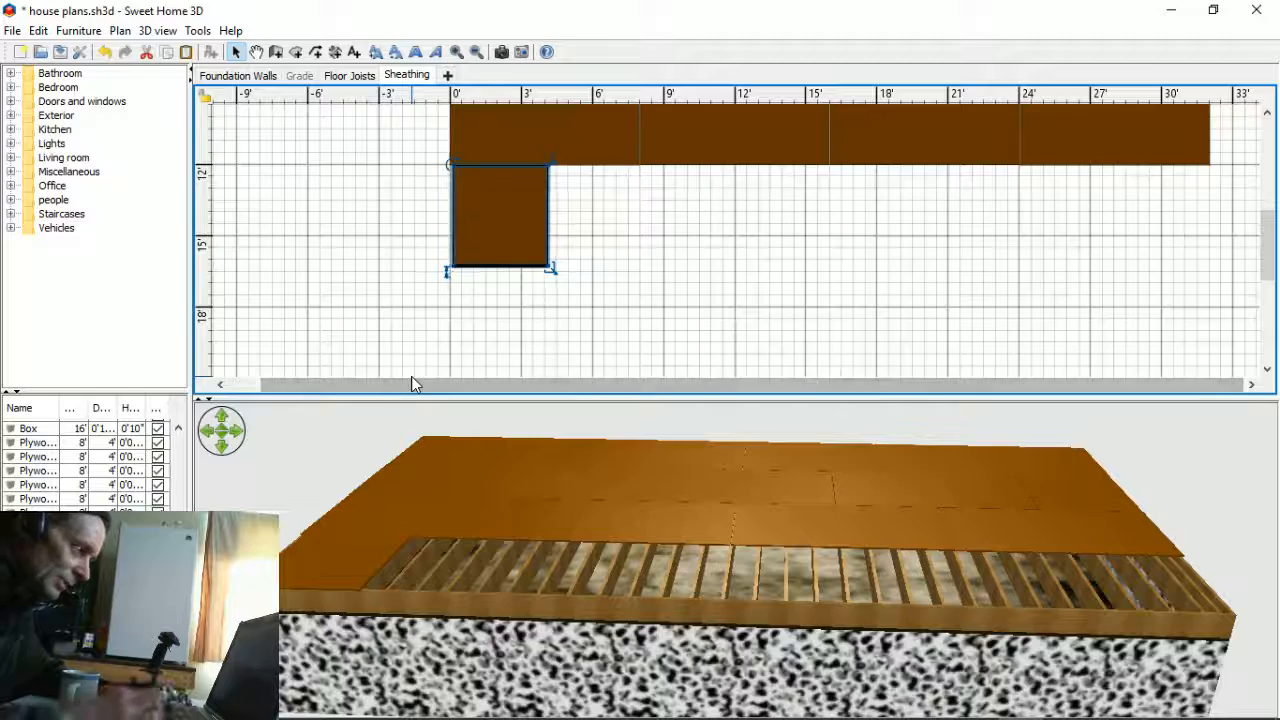
- Check how the cut sheet fits the floor's outer edge and set its depth to 4'2¾"
{"action": "left_click", "coordinate": [400, 487]}
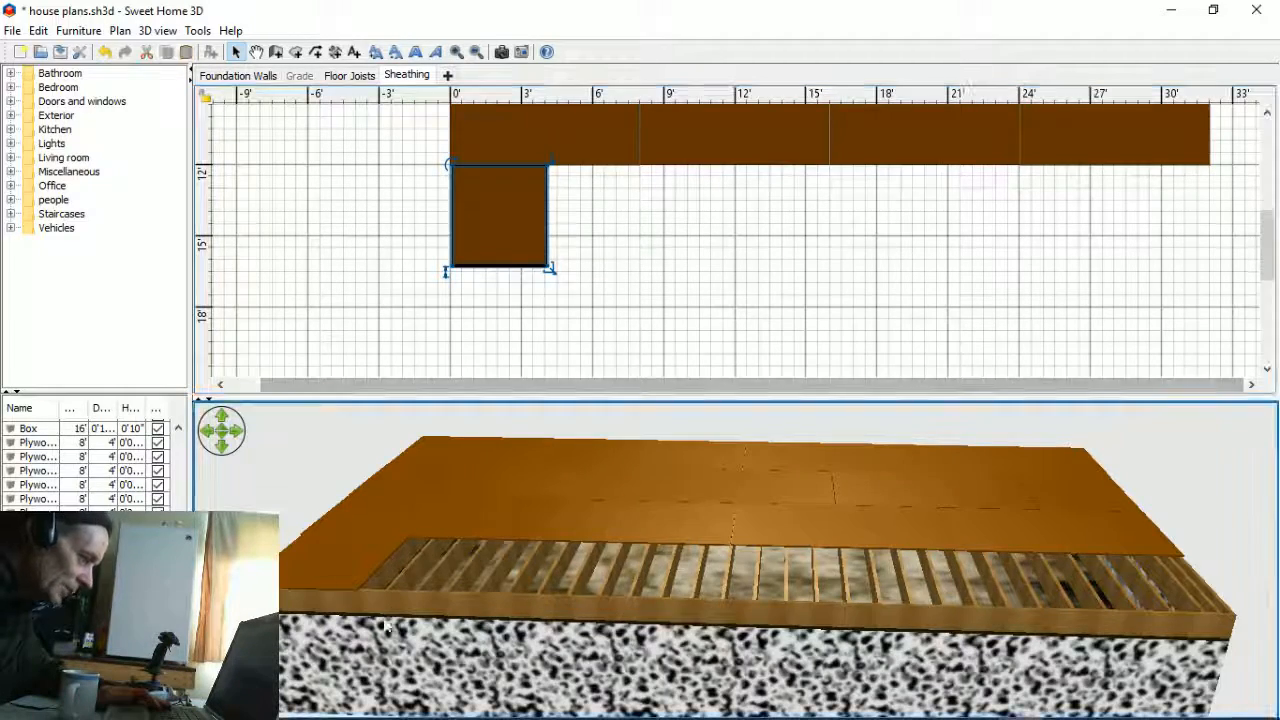
{"action": "scroll", "coordinate": [388, 626], "scroll_direction": "up", "scroll_amount": 5}
{"action": "left_click_drag", "start_coordinate": [421, 650], "coordinate": [657, 450]}
{"action": "scroll", "coordinate": [622, 305], "scroll_direction": "up", "scroll_amount": 3}
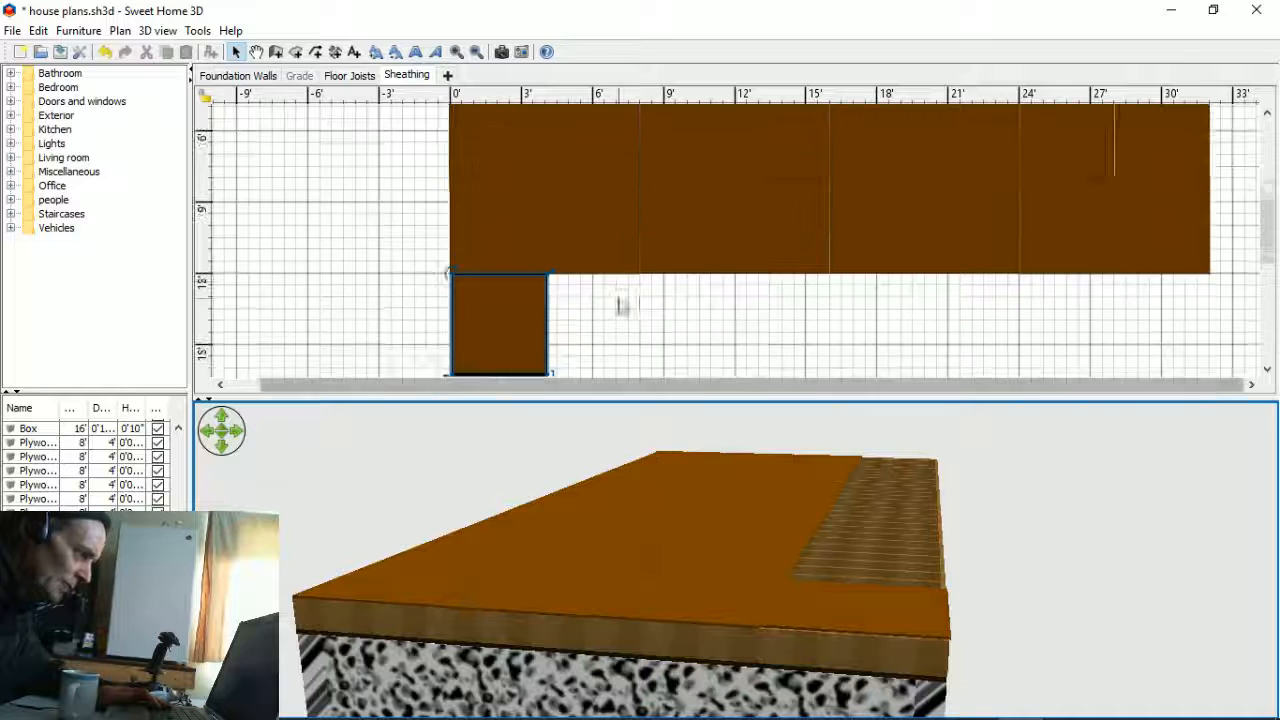
{"action": "scroll", "coordinate": [560, 189], "scroll_direction": "up", "scroll_amount": 3}
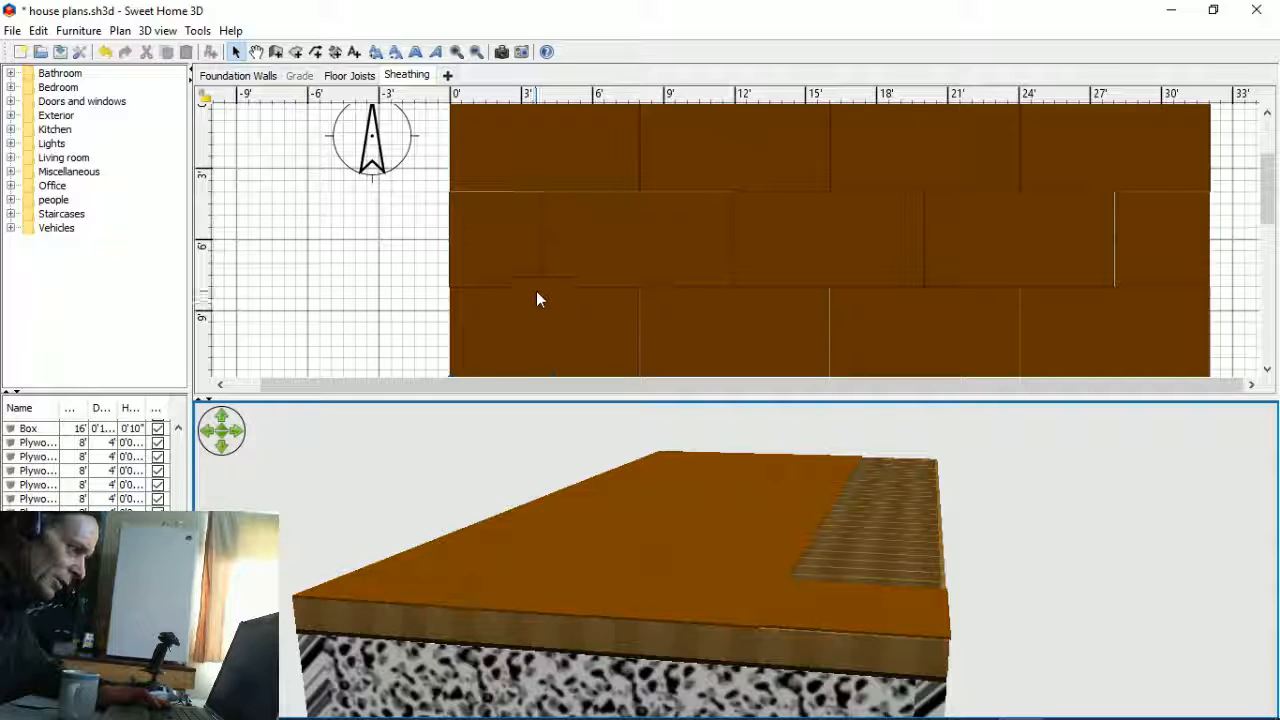
{"action": "scroll", "coordinate": [536, 294], "scroll_direction": "down", "scroll_amount": 2}
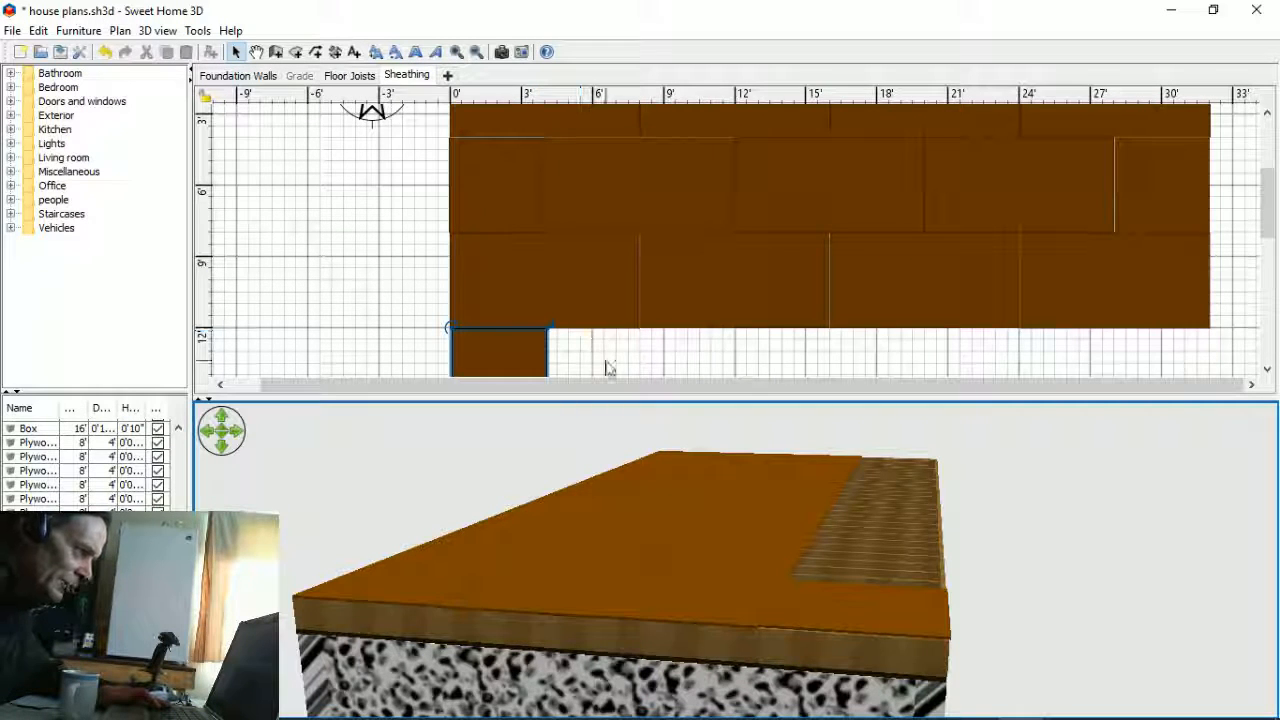
{"action": "scroll", "coordinate": [570, 375], "scroll_direction": "down", "scroll_amount": 4}
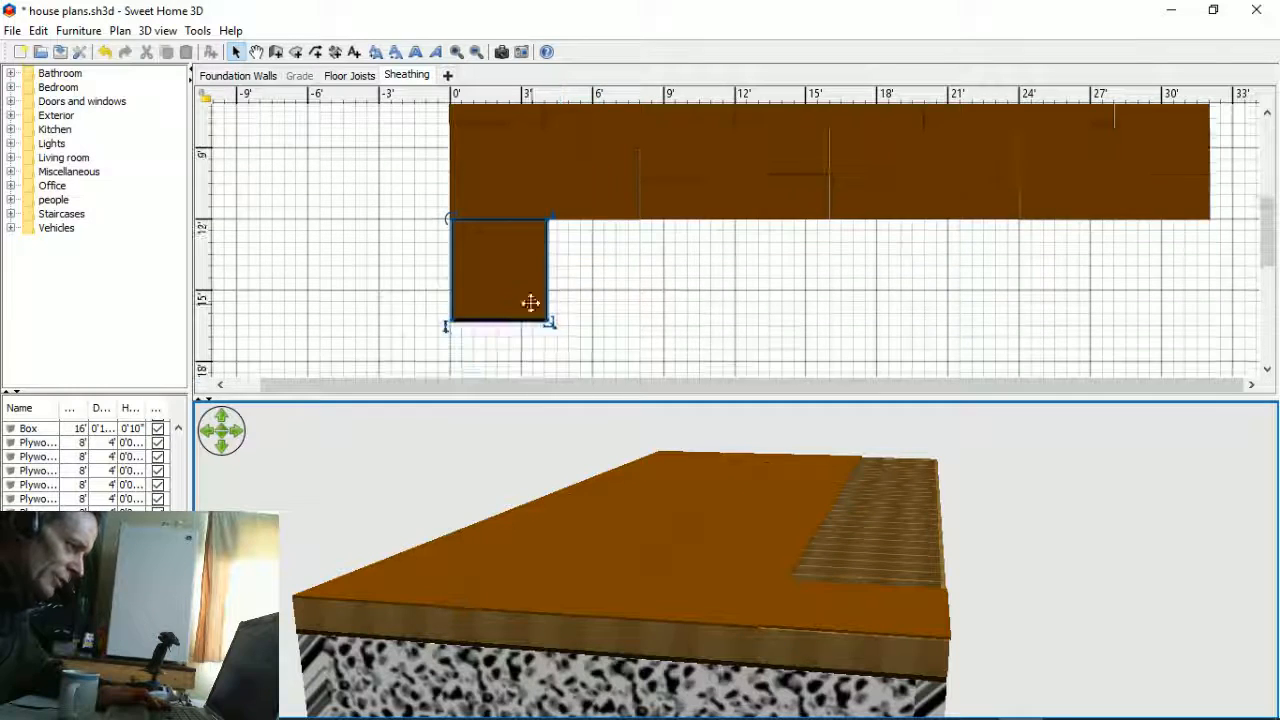
{"action": "double_click", "coordinate": [496, 289]}
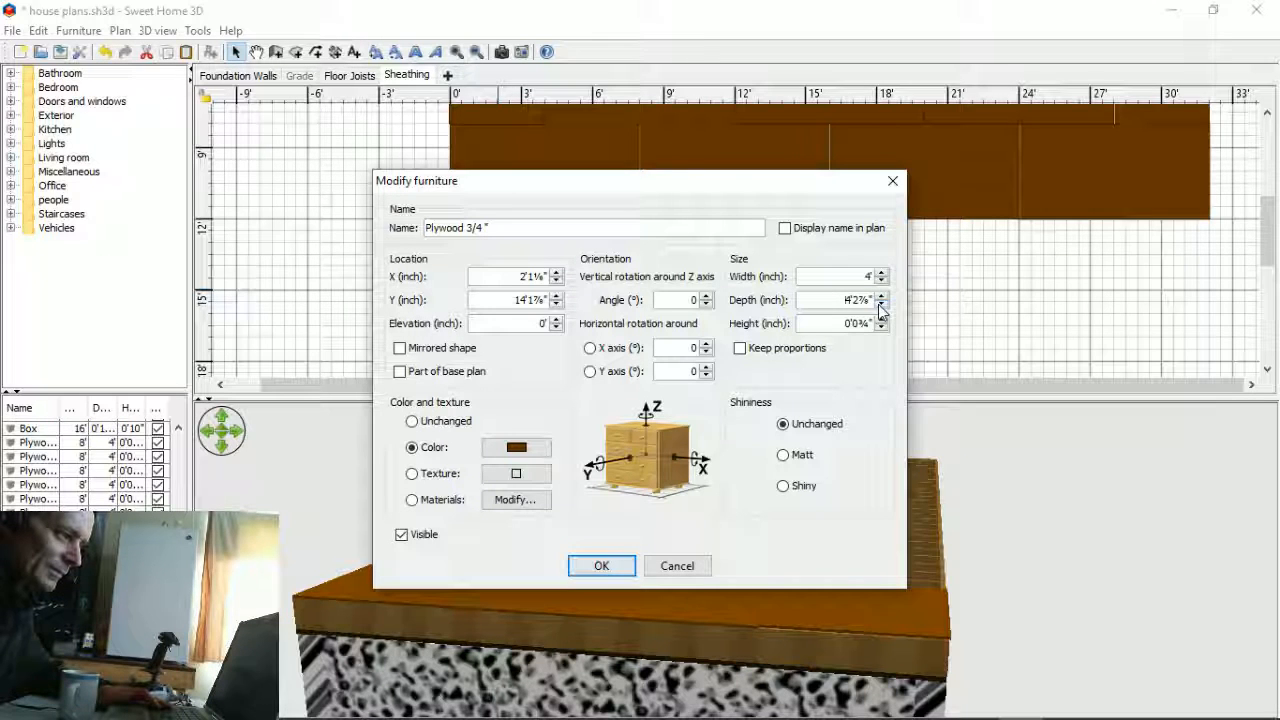
{"action": "left_click", "coordinate": [880, 305]}
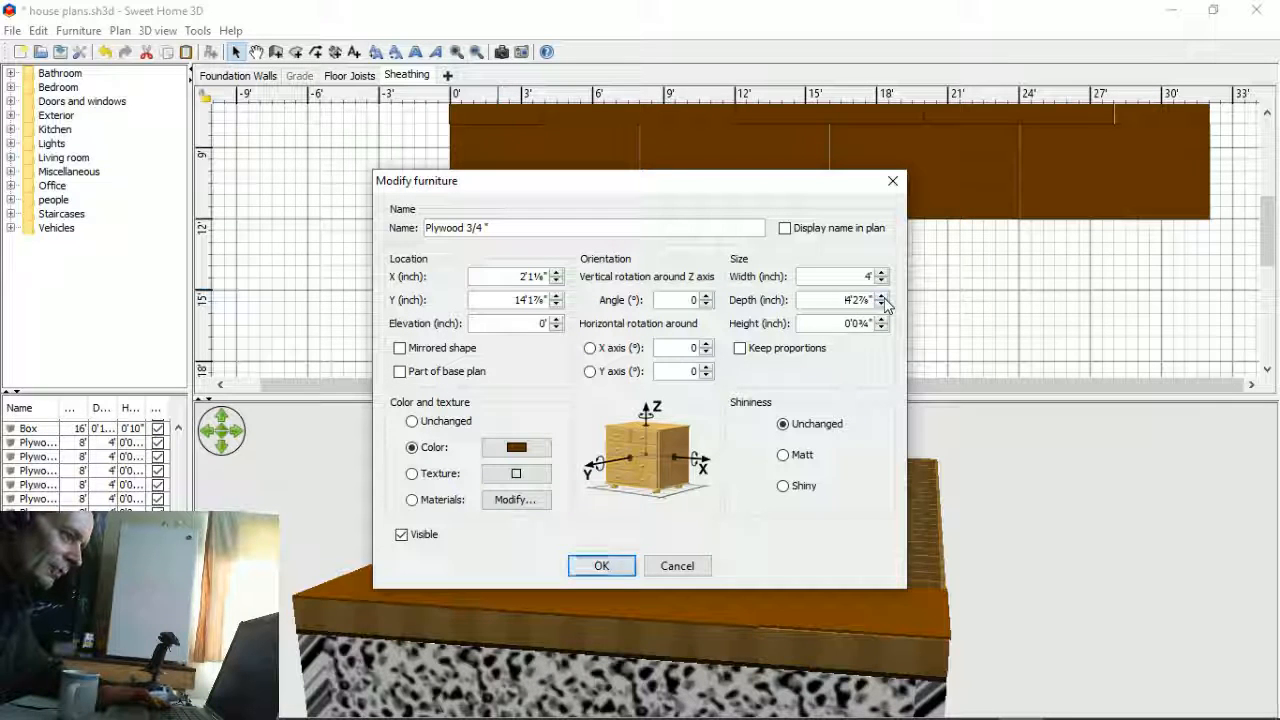
{"action": "left_click", "coordinate": [881, 296]}
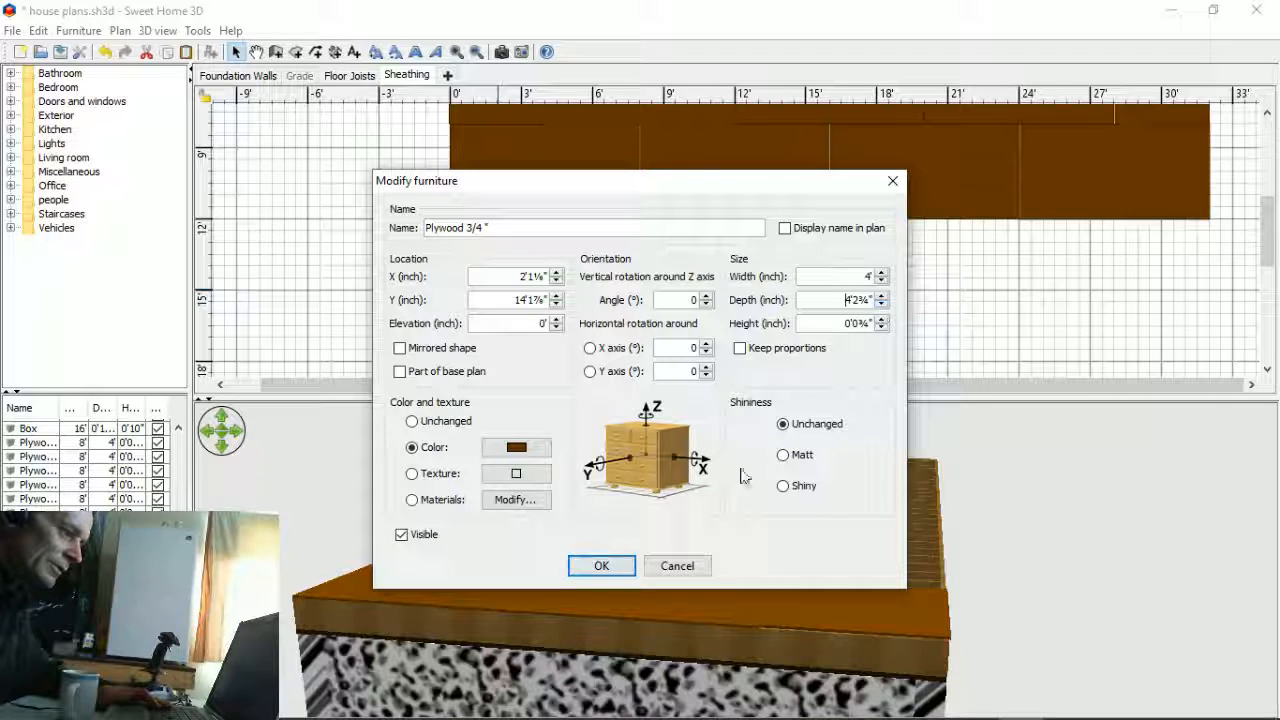
{"action": "left_click", "coordinate": [597, 566]}
{"action": "left_click_drag", "start_coordinate": [943, 663], "coordinate": [692, 688]}
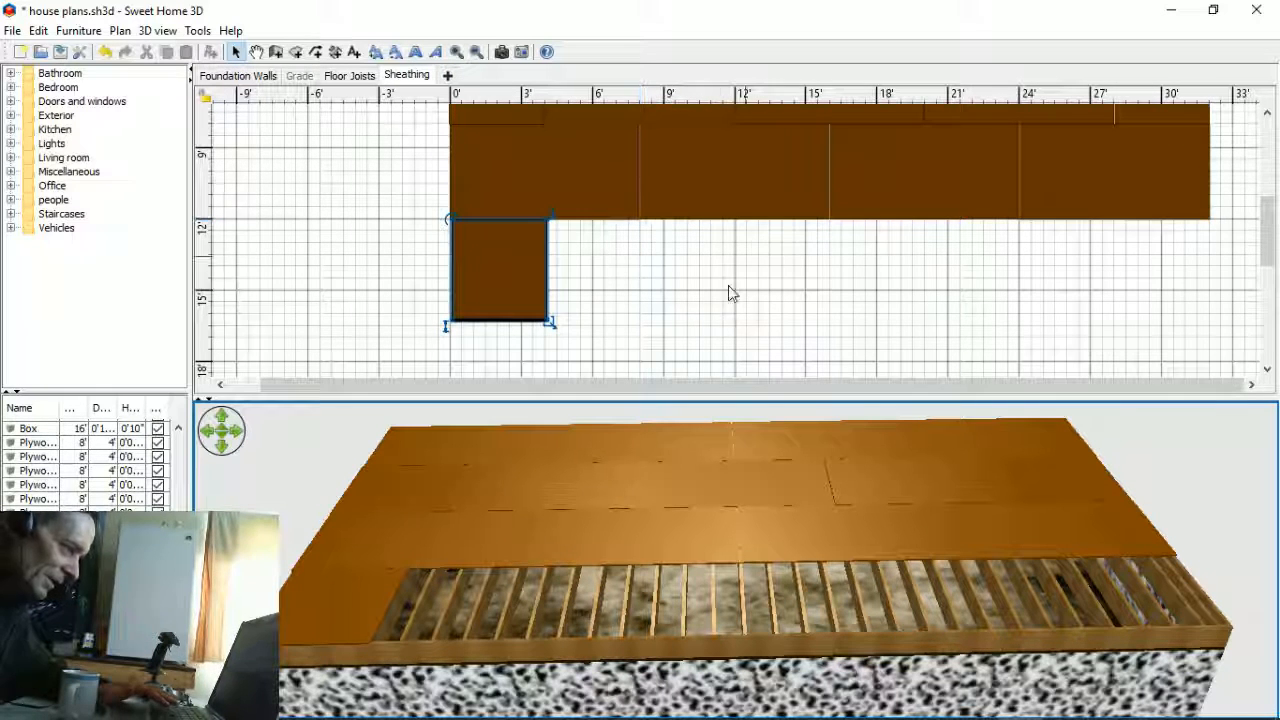
- Copy the trimmed fourth-row sheet and paste six copies of it into the plan
{"action": "left_click", "coordinate": [643, 329]}
{"action": "left_click", "coordinate": [538, 259]}
{"action": "right_click", "coordinate": [538, 259]}
{"action": "left_click", "coordinate": [604, 262]}
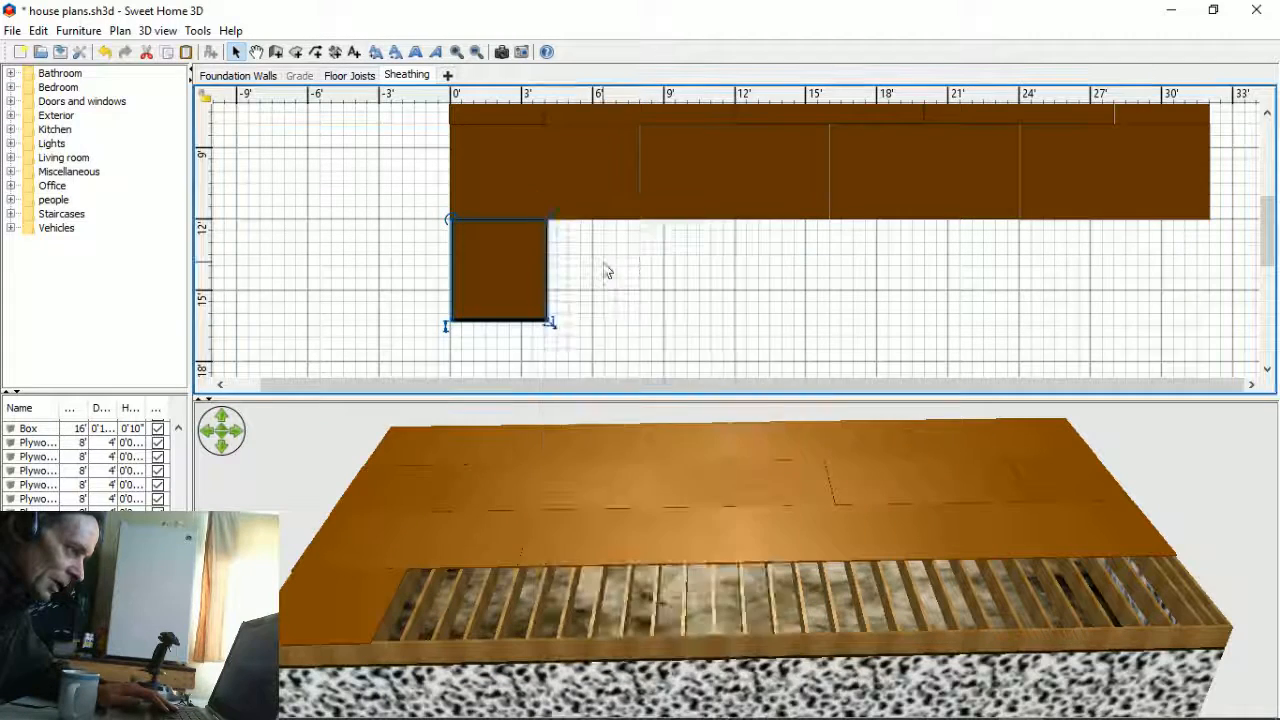
{"action": "right_click", "coordinate": [620, 277]}
{"action": "left_click", "coordinate": [652, 298]}
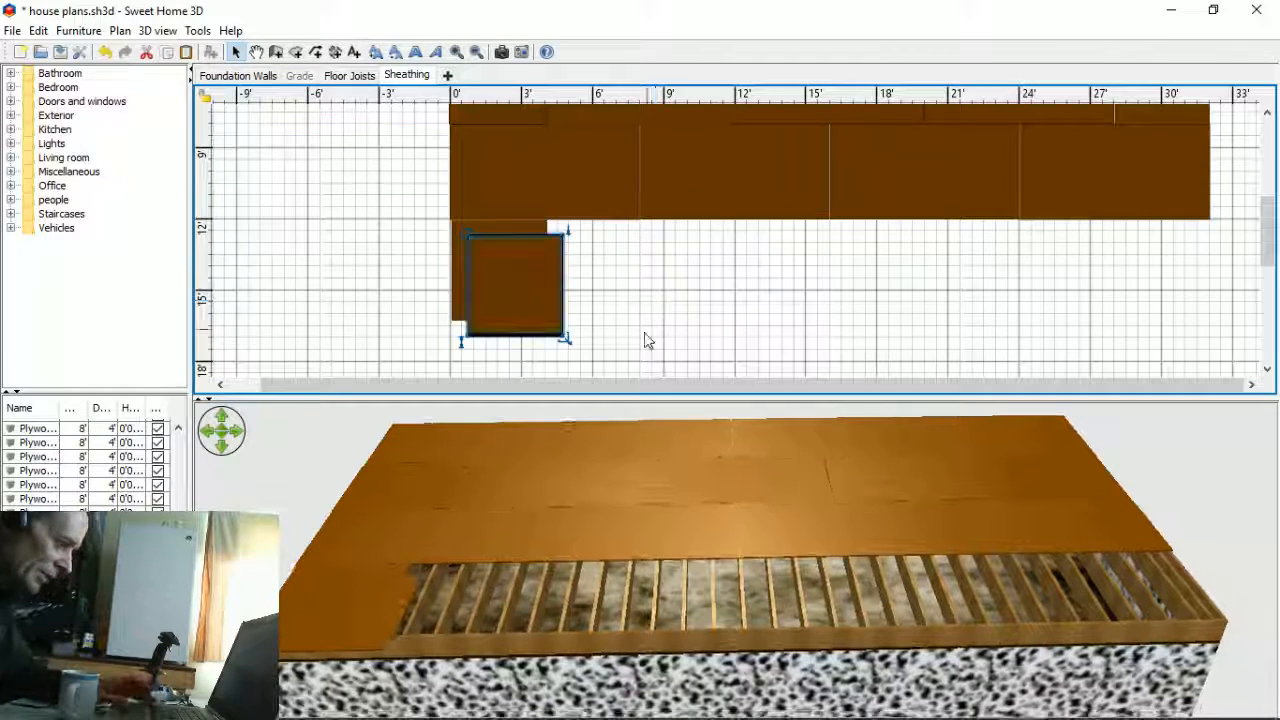
{"action": "key", "text": "ctrl+v"}
{"action": "key", "text": "ctrl+v"}
{"action": "key", "text": "ctrl+v"}
{"action": "key", "text": "ctrl+v"}
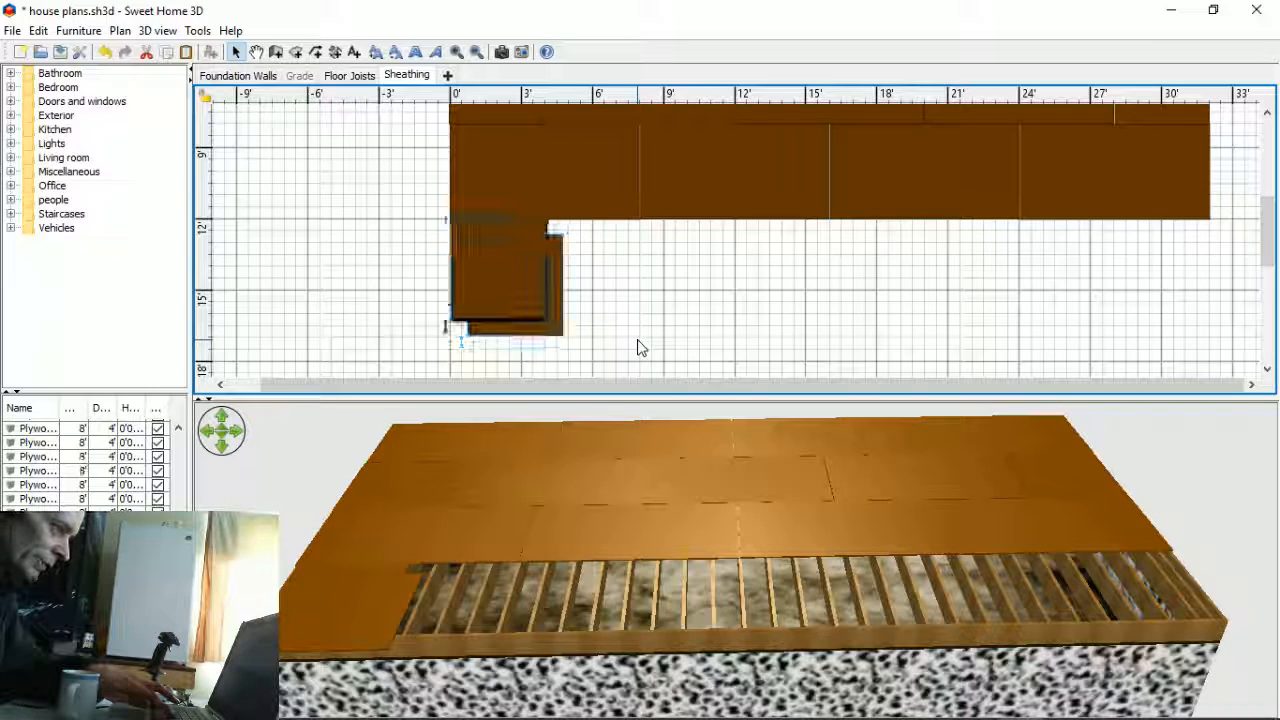
- Spread five copies along the fourth row between about 11' and 32', and fit the sixth against the first sheet
{"action": "left_click_drag", "start_coordinate": [514, 254], "coordinate": [1199, 268]}
{"action": "left_click", "coordinate": [555, 284]}
{"action": "left_click_drag", "start_coordinate": [555, 284], "coordinate": [1093, 286]}
{"action": "left_click", "coordinate": [500, 297]}
{"action": "left_click_drag", "start_coordinate": [508, 297], "coordinate": [986, 315]}
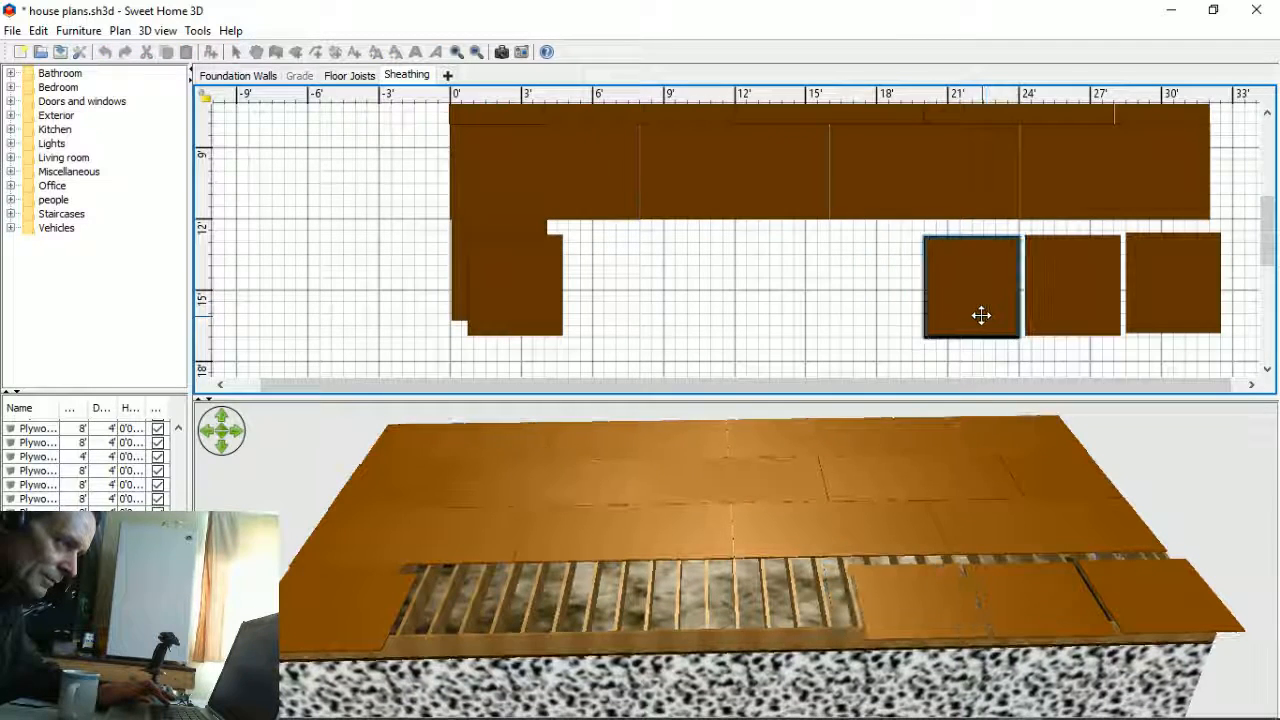
{"action": "left_click_drag", "start_coordinate": [549, 320], "coordinate": [896, 304]}
{"action": "left_click_drag", "start_coordinate": [529, 280], "coordinate": [794, 291]}
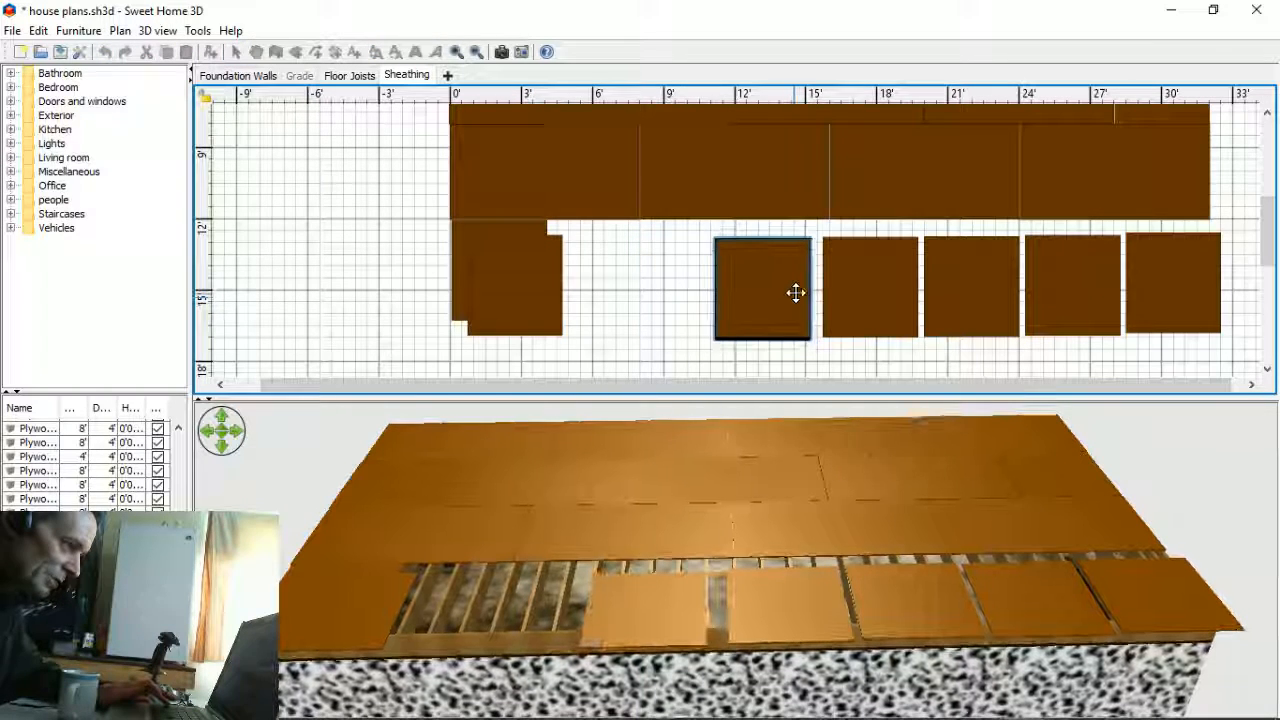
{"action": "left_click_drag", "start_coordinate": [571, 294], "coordinate": [629, 274]}
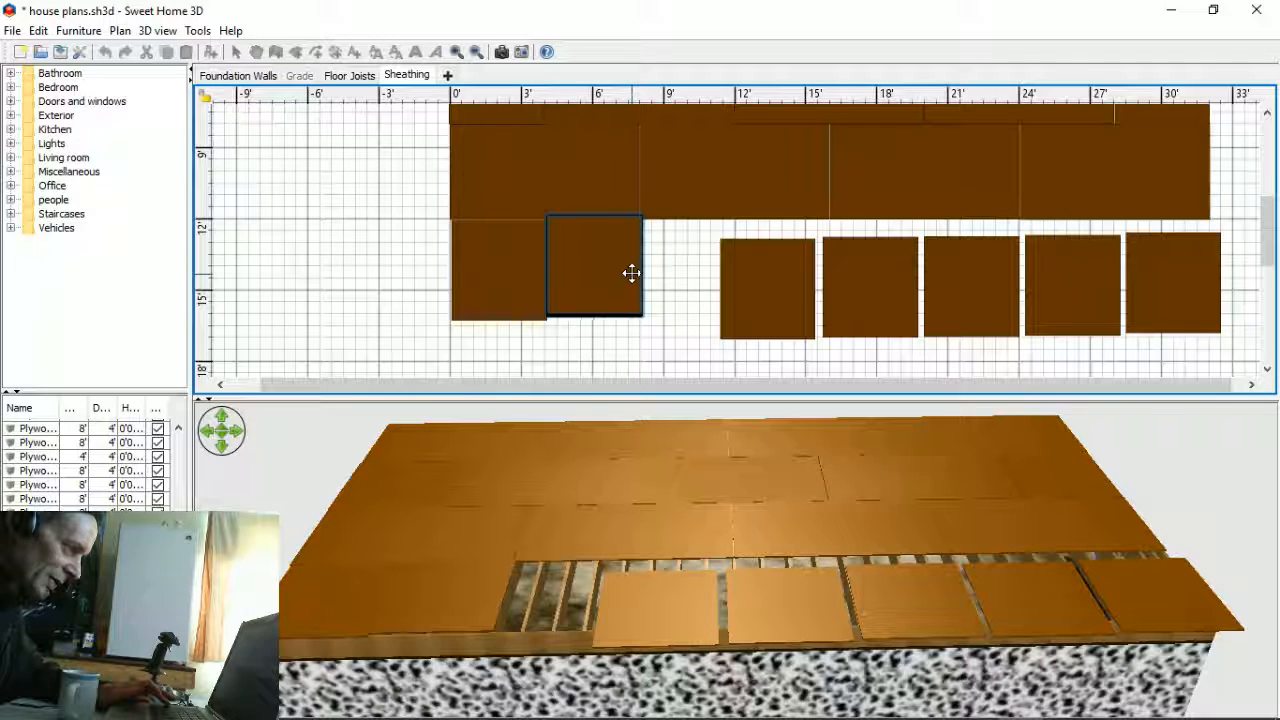
{"action": "left_click_drag", "start_coordinate": [631, 273], "coordinate": [630, 277]}
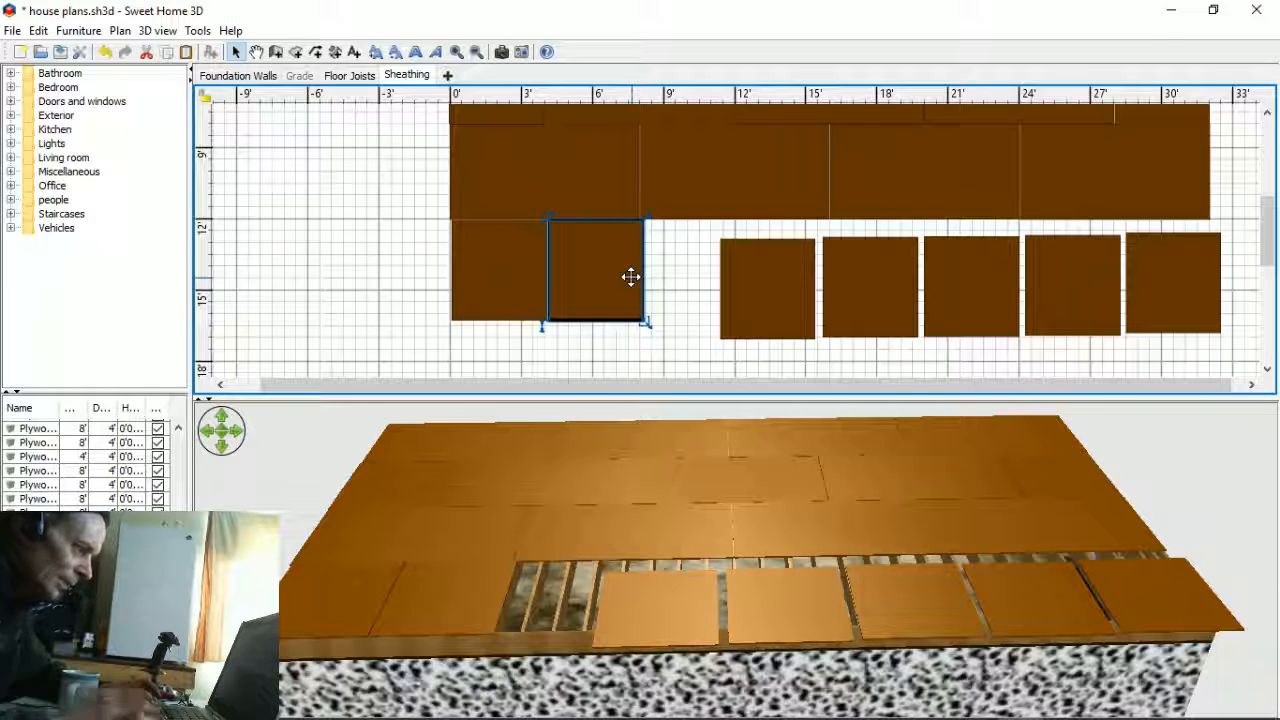
- Nudge the nearest loose copy toward the fourth row's second sheet and up to the third row's edge
{"action": "left_click", "coordinate": [743, 254]}
{"action": "key", "text": "Left"}
{"action": "key", "text": "Left"}
{"action": "key", "text": "Left"}
{"action": "key", "text": "Left"}
{"action": "key", "text": "Left"}
{"action": "key", "text": "Left"}
{"action": "key", "text": "Left"}
{"action": "key", "text": "Left"}
{"action": "key", "text": "Left"}
{"action": "key", "text": "Left"}
{"action": "key", "text": "Left"}
{"action": "key", "text": "Left"}
{"action": "key", "text": "Left"}
{"action": "key", "text": "Left"}
{"action": "key", "text": "Left"}
{"action": "key", "text": "Left"}
{"action": "key", "text": "Left"}
{"action": "key", "text": "Left"}
{"action": "key", "text": "Left"}
{"action": "key", "text": "Left"}
{"action": "key", "text": "Left"}
{"action": "key", "text": "Left"}
{"action": "key", "text": "Left"}
{"action": "key", "text": "Left"}
{"action": "key", "text": "Left"}
{"action": "key", "text": "Left"}
{"action": "key", "text": "Left"}
{"action": "key", "text": "Left"}
{"action": "key", "text": "Left"}
{"action": "key", "text": "Left"}
{"action": "key", "text": "Left"}
{"action": "key", "text": "Left"}
{"action": "key", "text": "Left"}
{"action": "key", "text": "Left"}
{"action": "key", "text": "Left"}
{"action": "key", "text": "Left"}
{"action": "key", "text": "Left"}
{"action": "key", "text": "Left"}
{"action": "key", "text": "Left"}
{"action": "key", "text": "Left"}
{"action": "key", "text": "Up"}
{"action": "key", "text": "Up"}
{"action": "key", "text": "Up"}
{"action": "key", "text": "Up"}
{"action": "key", "text": "Up"}
{"action": "key", "text": "Up"}
{"action": "key", "text": "Up"}
{"action": "key", "text": "Up"}
{"action": "key", "text": "Up"}
{"action": "key", "text": "Up"}
{"action": "key", "text": "Up"}
{"action": "key", "text": "Up"}
{"action": "key", "text": "Up"}
{"action": "key", "text": "Up"}
{"action": "key", "text": "Up"}
{"action": "key", "text": "Up"}
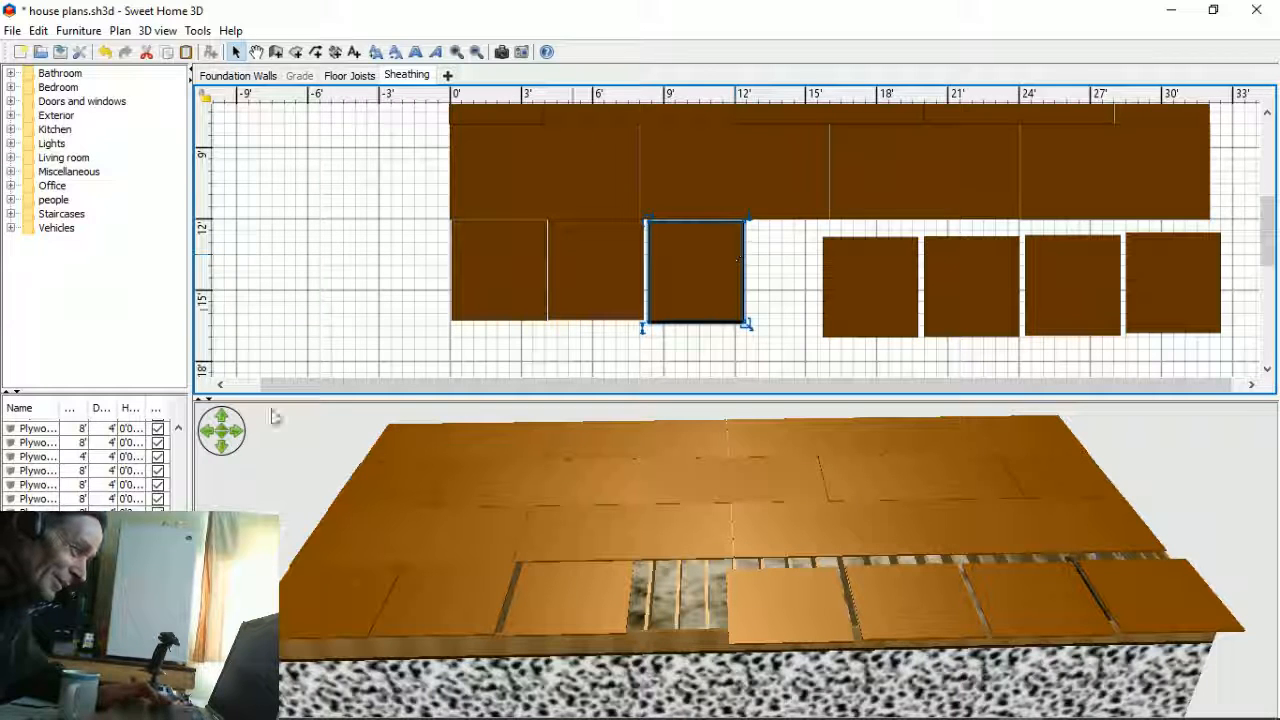
- Close the gaps between the fourth row's first three sheets so they span from 0' to about 12'
{"action": "left_click", "coordinate": [479, 246]}
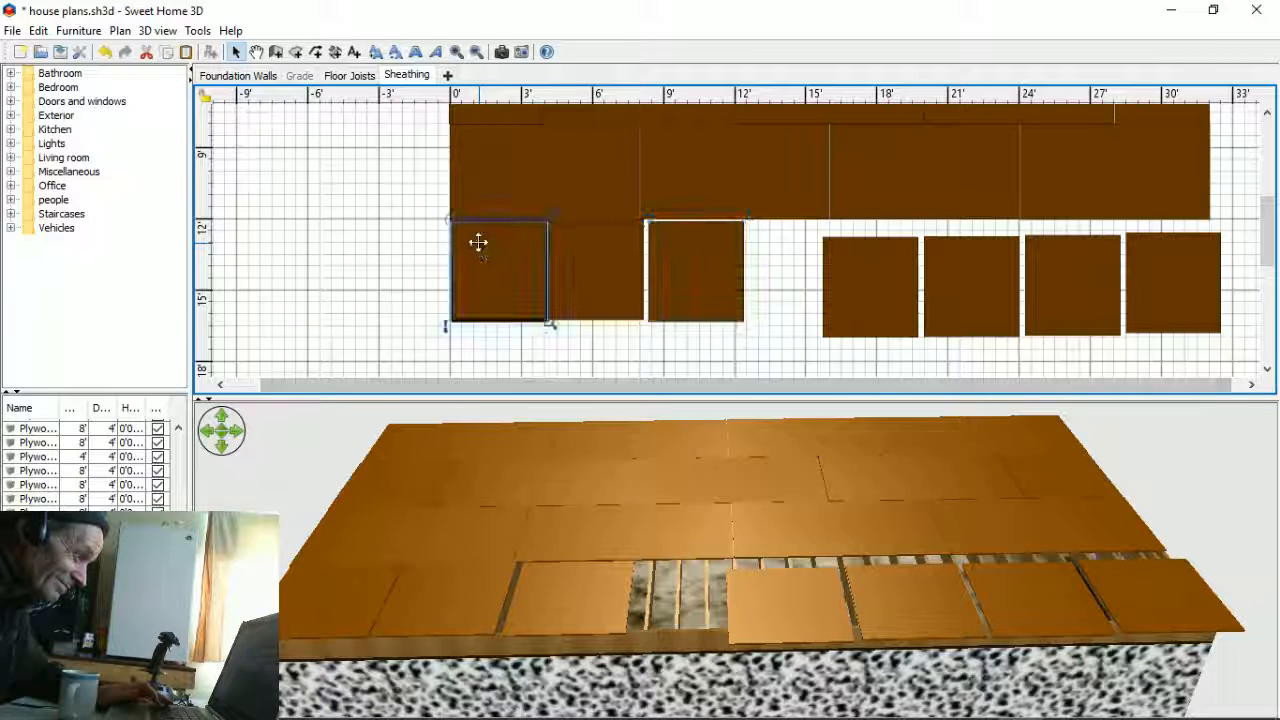
{"action": "left_click", "coordinate": [603, 265]}
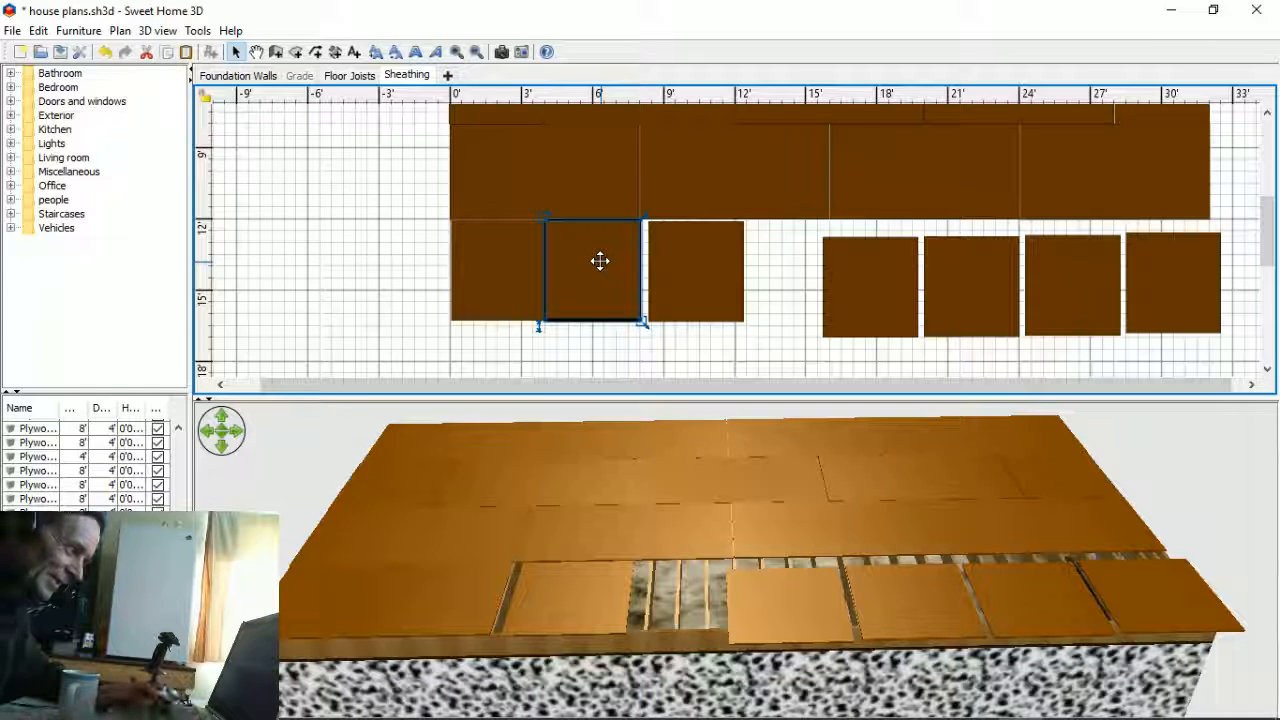
{"action": "left_click", "coordinate": [680, 260]}
{"action": "key", "text": "Left"}
{"action": "key", "text": "Left"}
{"action": "key", "text": "Left"}
{"action": "key", "text": "Left"}
{"action": "key", "text": "Left"}
{"action": "key", "text": "Left"}
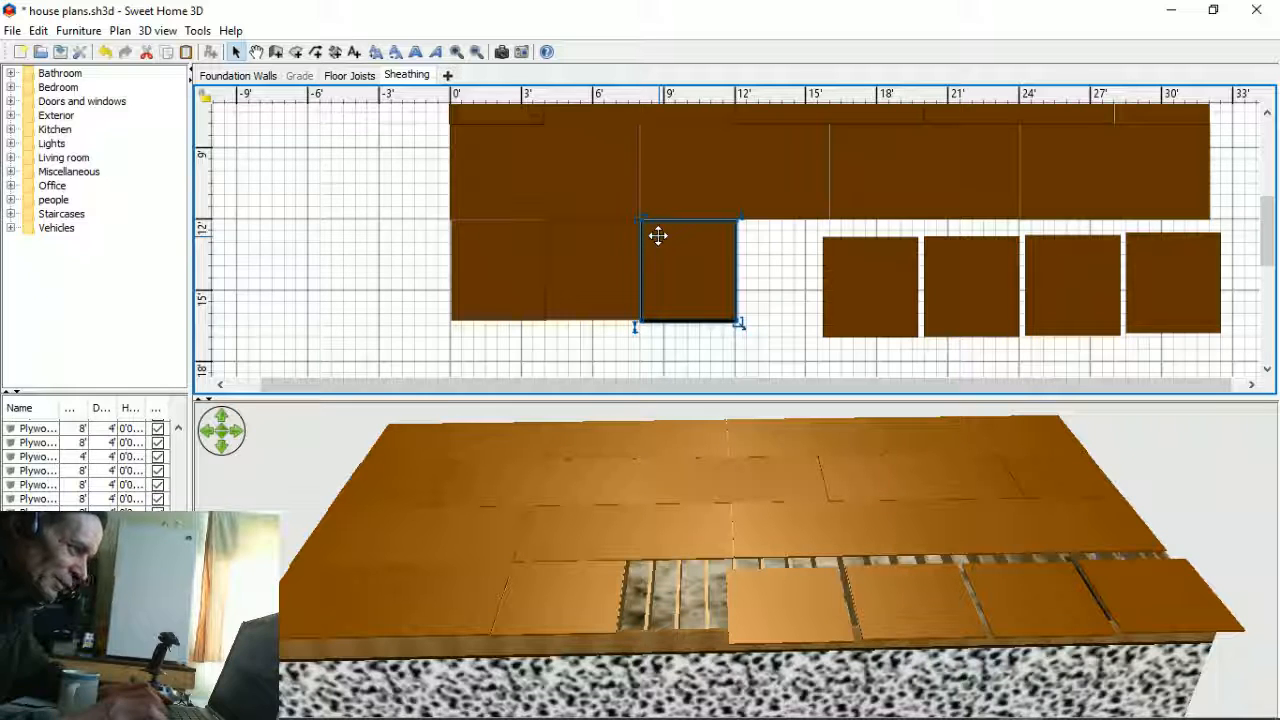
{"action": "left_click", "coordinate": [770, 340]}
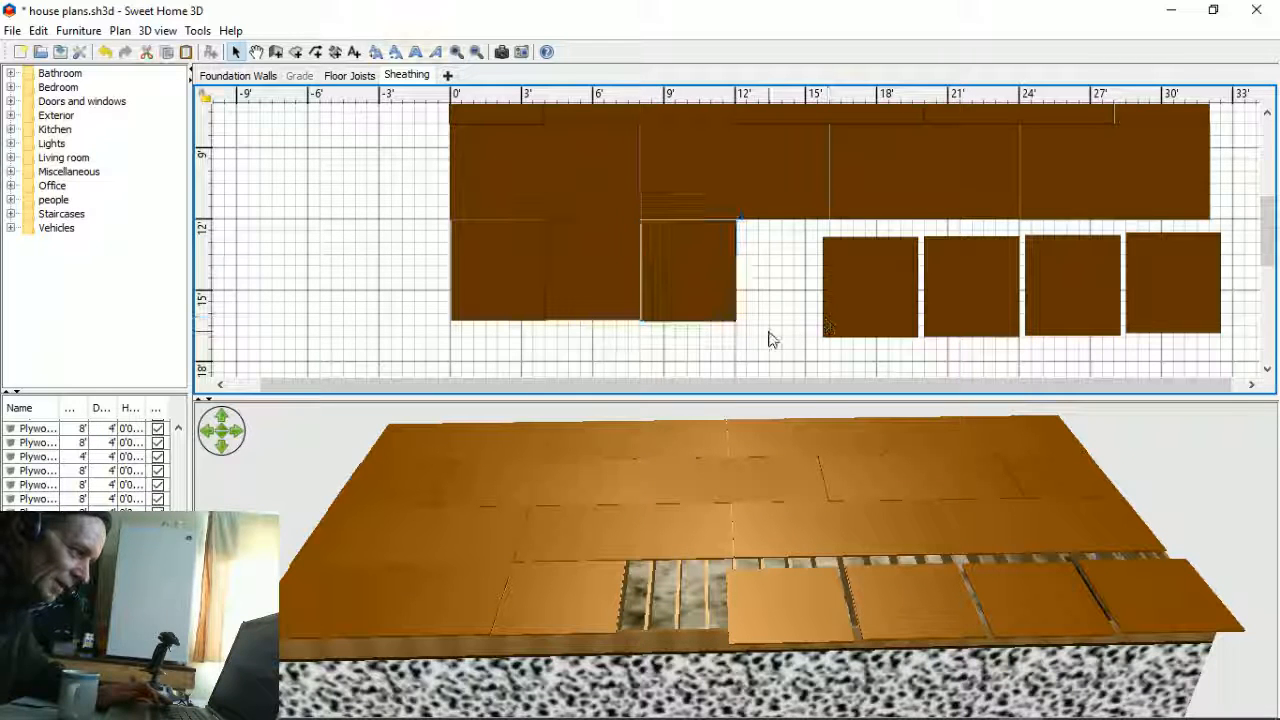
{"action": "left_click", "coordinate": [720, 276]}
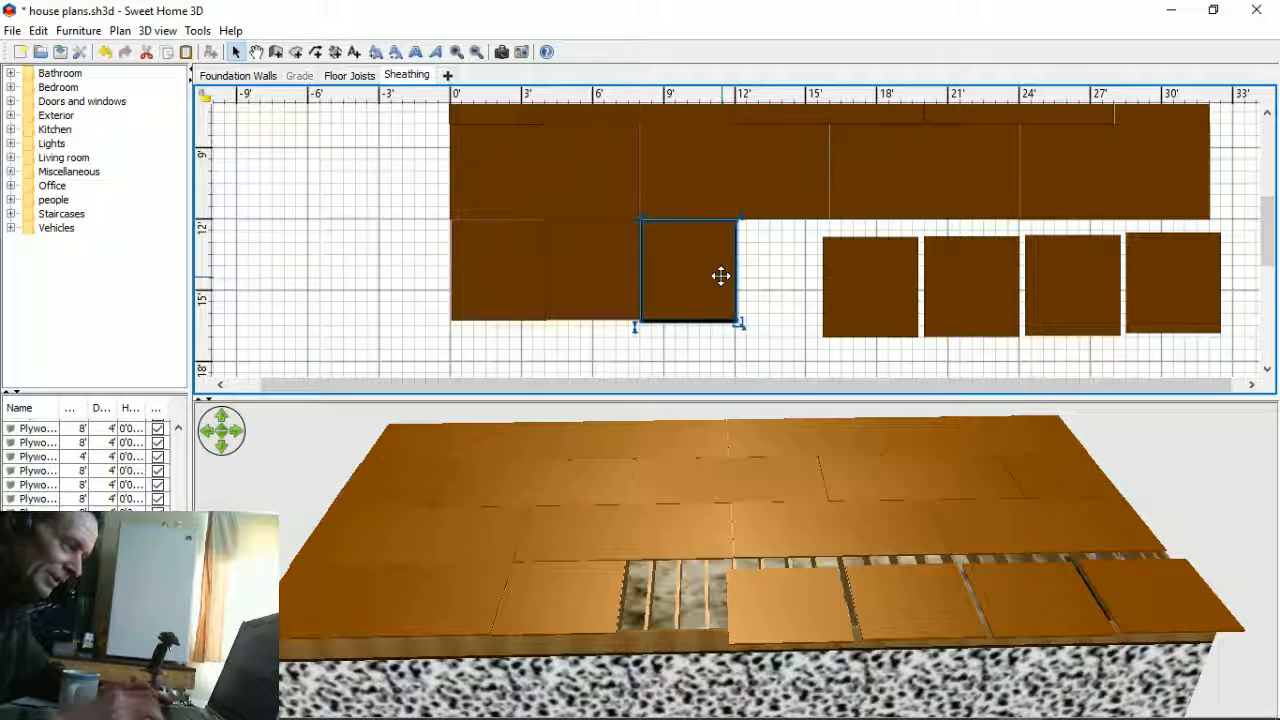
- Nudge the next loose copy against the third sheet and the third row's edge, filling about 12' to 16'
{"action": "left_click", "coordinate": [856, 268]}
{"action": "key", "text": "Left"}
{"action": "key", "text": "Left"}
{"action": "key", "text": "Left"}
{"action": "key", "text": "Left"}
{"action": "key", "text": "Left"}
{"action": "key", "text": "Left"}
{"action": "key", "text": "Left"}
{"action": "key", "text": "Left"}
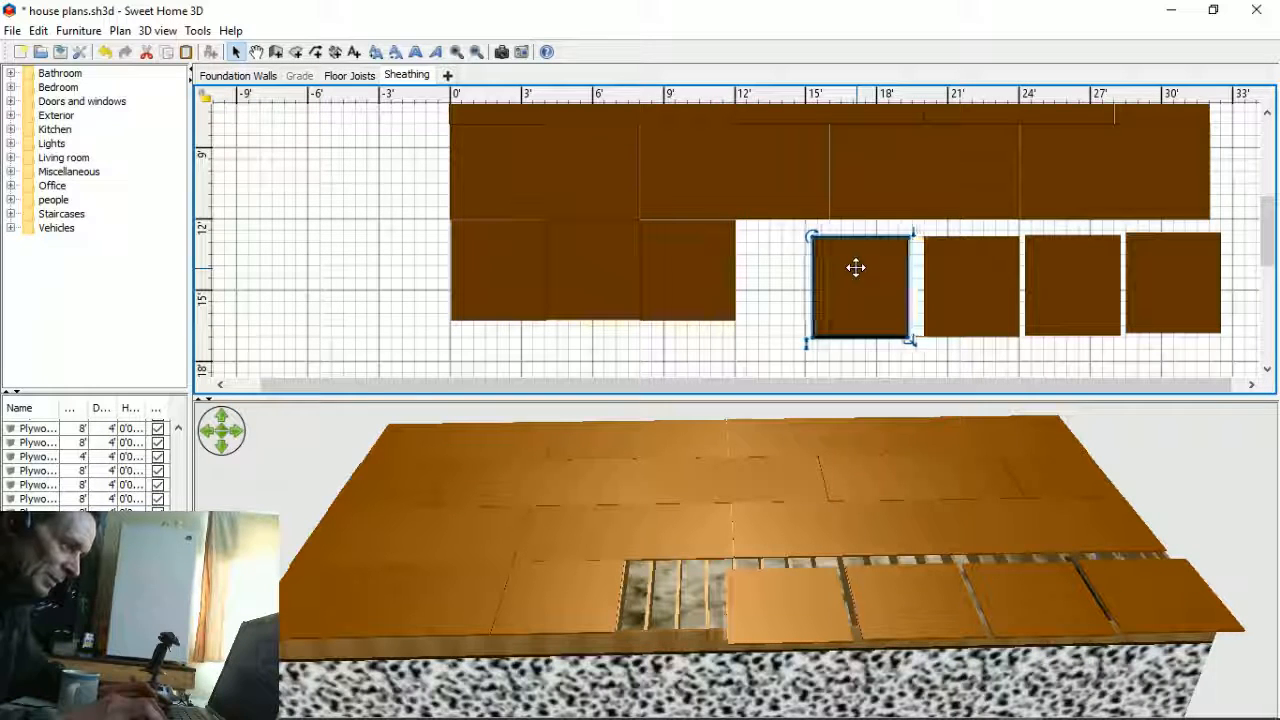
{"action": "key", "text": "Left"}
{"action": "key", "text": "Left"}
{"action": "key", "text": "Left"}
{"action": "key", "text": "Left"}
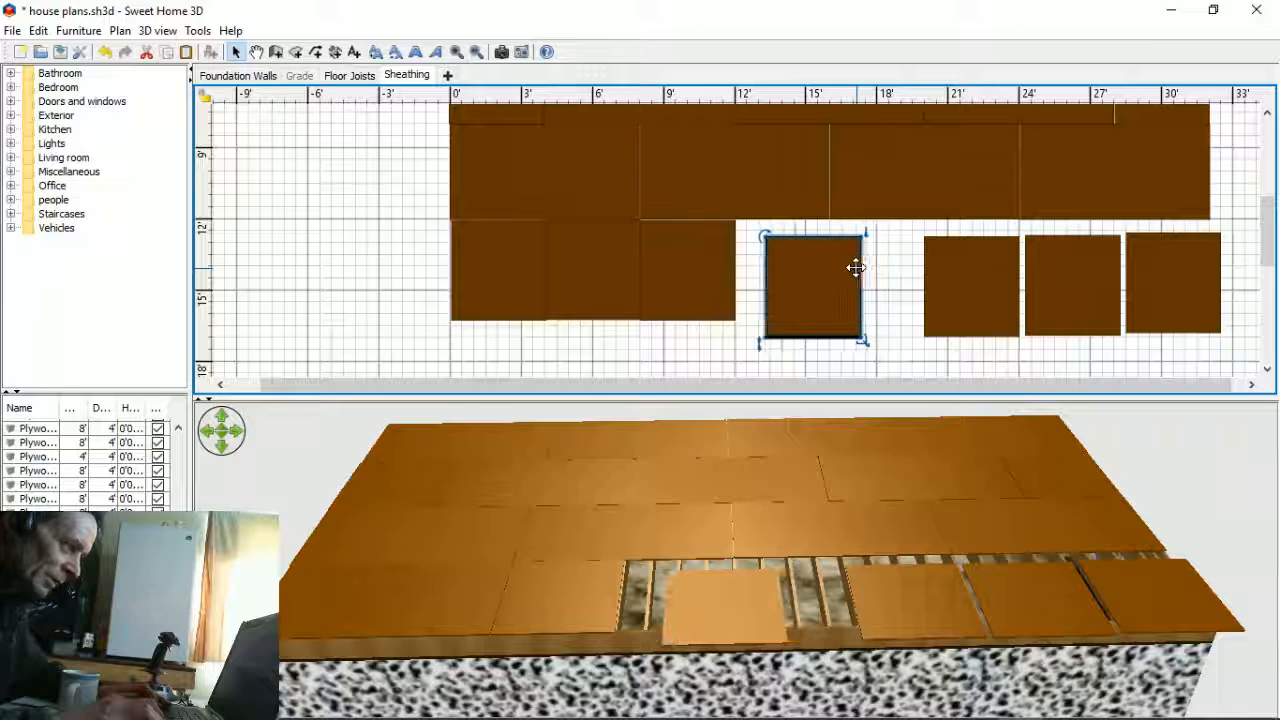
{"action": "key", "text": "Left"}
{"action": "key", "text": "Left"}
{"action": "key", "text": "Left"}
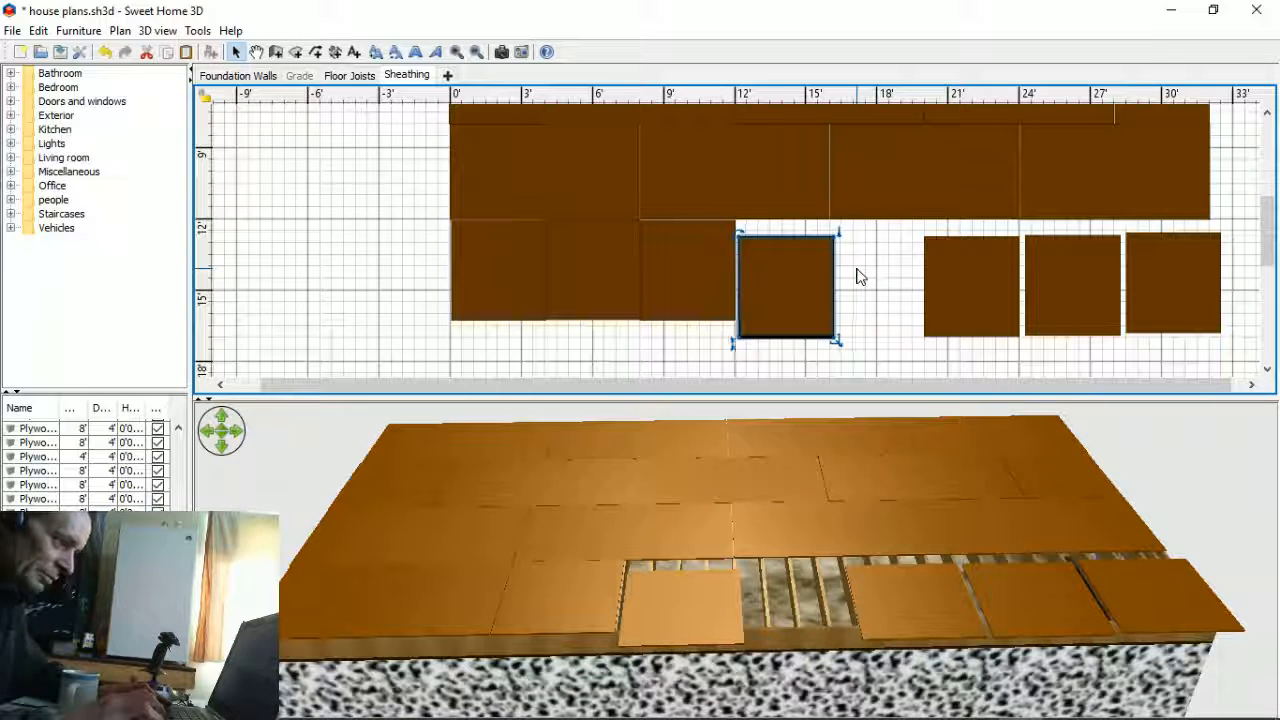
{"action": "key", "text": "Up"}
{"action": "key", "text": "Up"}
{"action": "key", "text": "Up"}
{"action": "key", "text": "Up"}
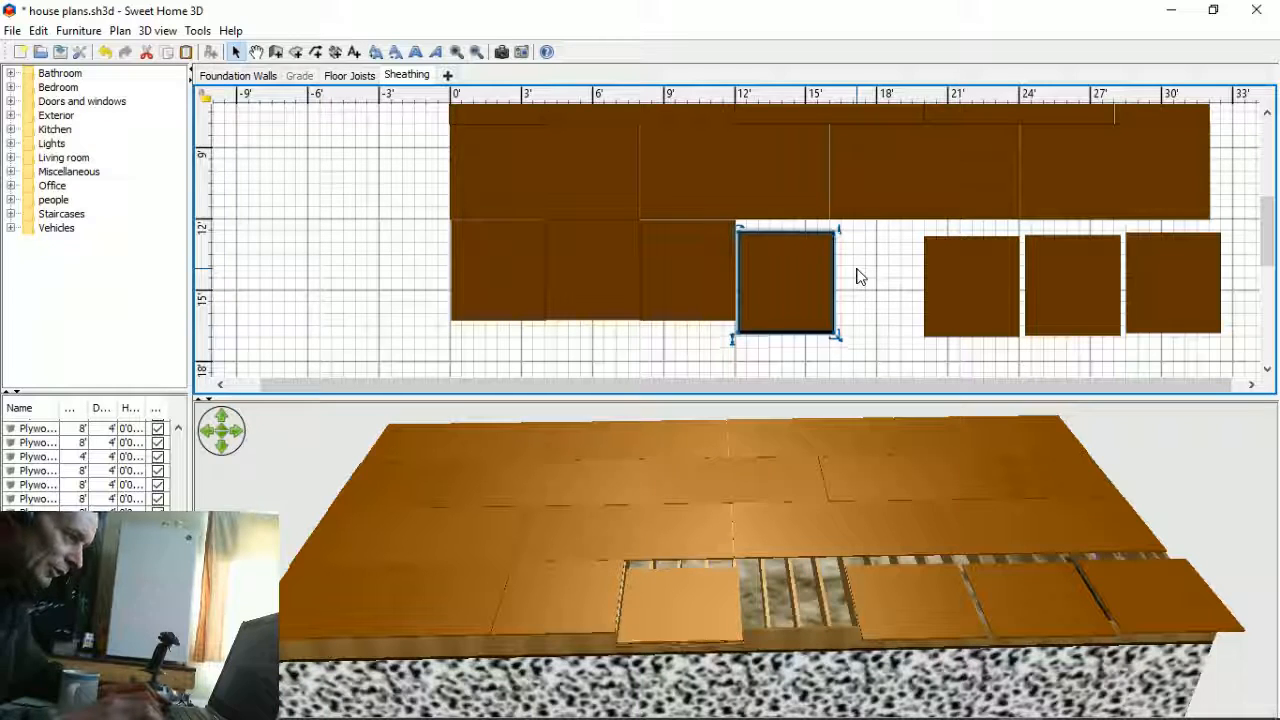
{"action": "key", "text": "Up"}
{"action": "key", "text": "Up"}
{"action": "key", "text": "Up"}
{"action": "key", "text": "Up"}
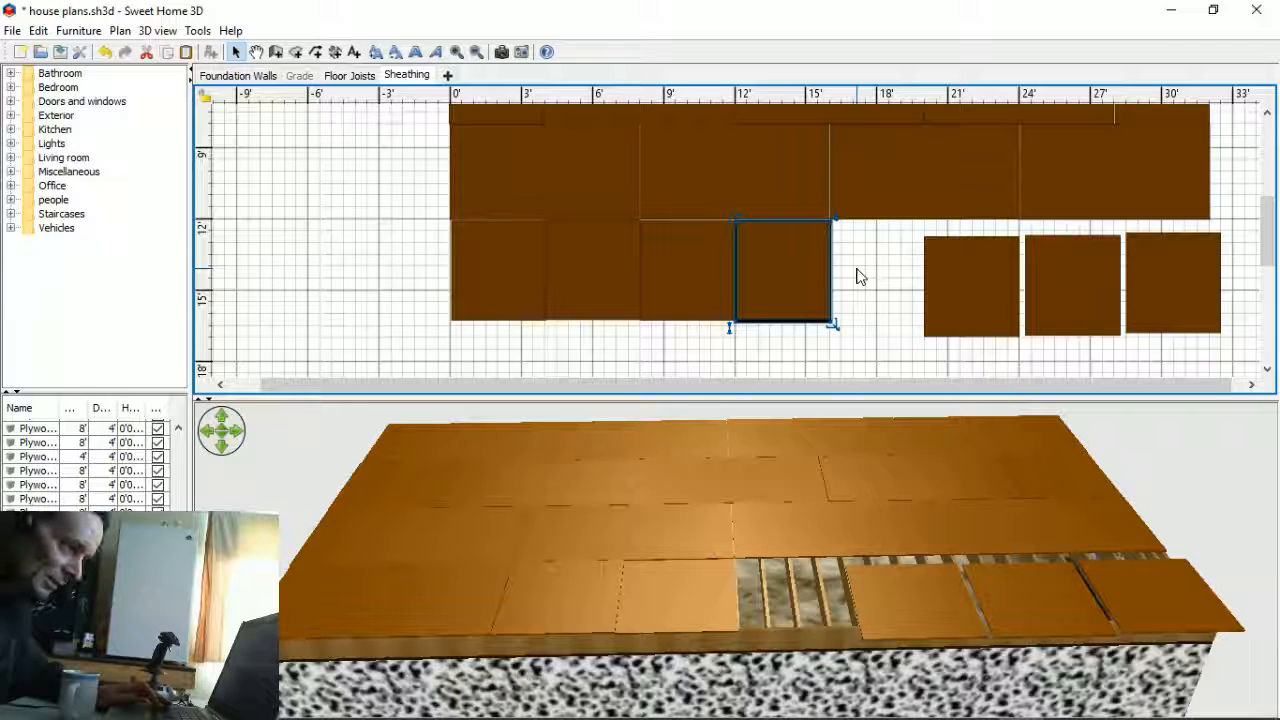
{"action": "left_click", "coordinate": [852, 276]}
{"action": "left_click", "coordinate": [800, 285]}
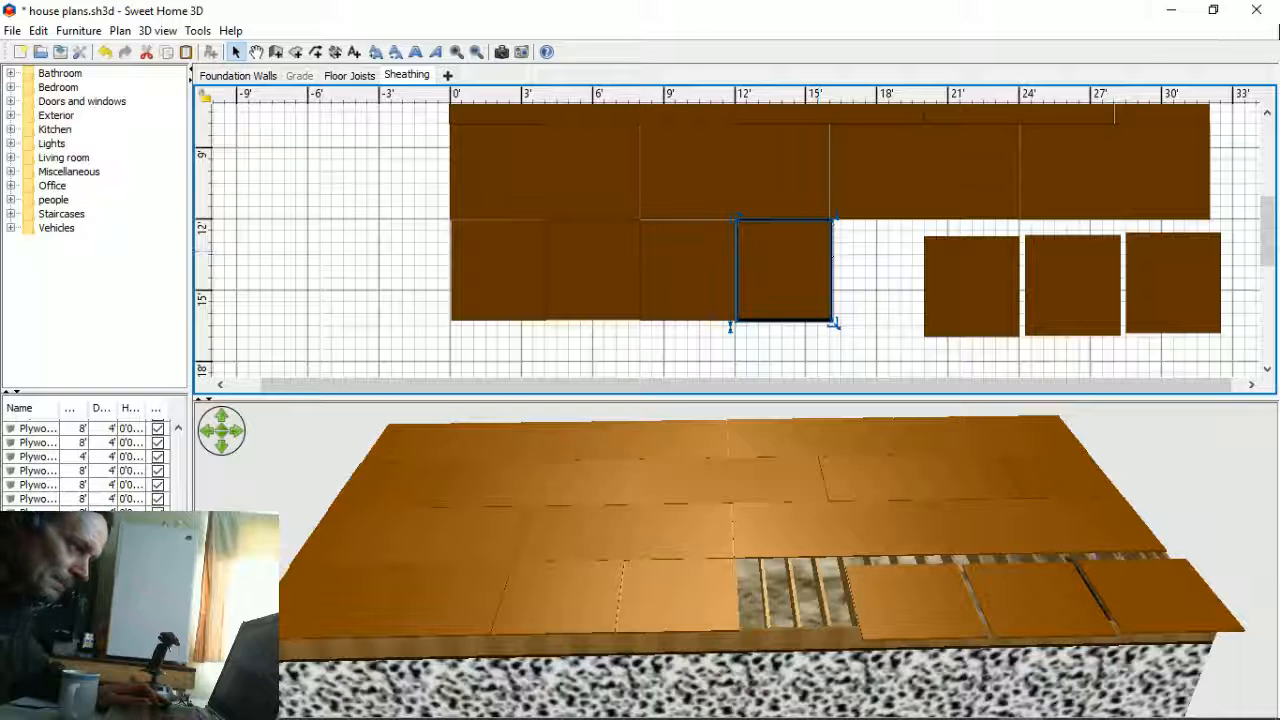
- Nudge the next loose copy against the fourth row's fourth sheet and up to the third row's edge, filling about 16' to 20'
{"action": "left_click", "coordinate": [957, 297]}
{"action": "key", "text": "Left"}
{"action": "key", "text": "Left"}
{"action": "key", "text": "Left"}
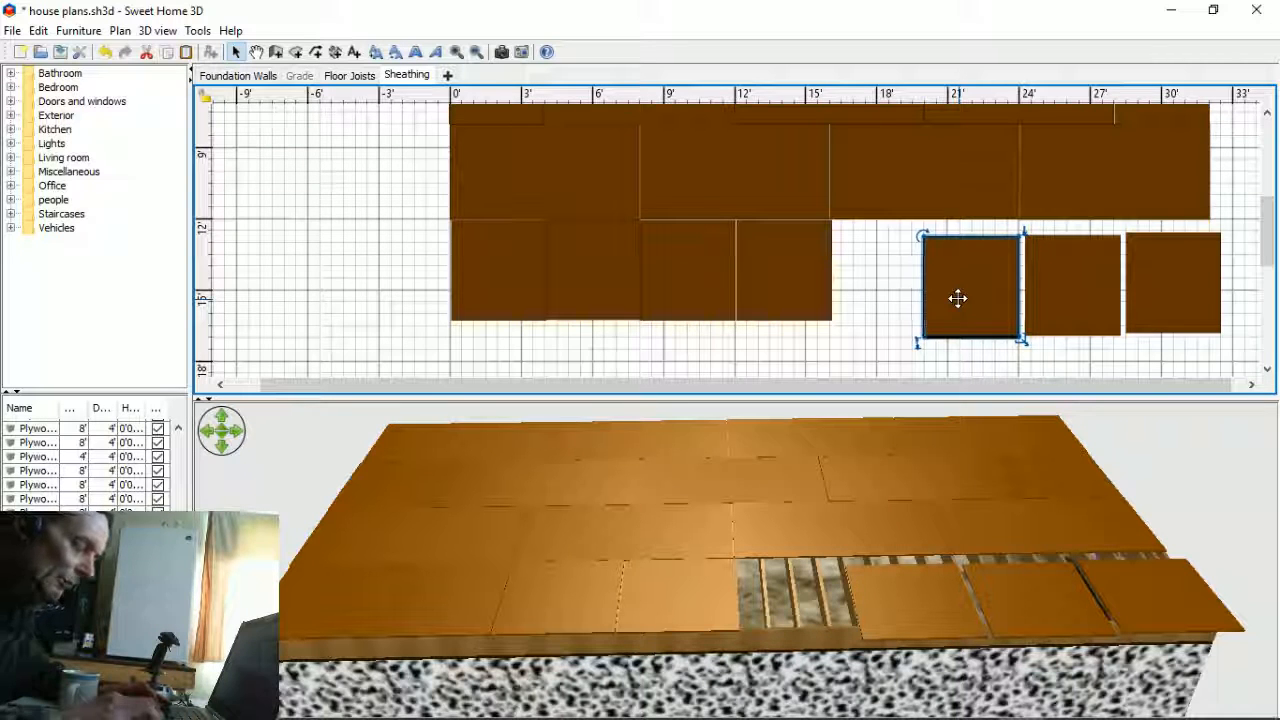
{"action": "key", "text": "Left"}
{"action": "key", "text": "Left"}
{"action": "key", "text": "Left"}
{"action": "key", "text": "Left"}
{"action": "key", "text": "Left"}
{"action": "key", "text": "Left"}
{"action": "key", "text": "Left"}
{"action": "key", "text": "Left"}
{"action": "key", "text": "Left"}
{"action": "key", "text": "Left"}
{"action": "key", "text": "Left"}
{"action": "key", "text": "Left"}
{"action": "key", "text": "Left"}
{"action": "key", "text": "Left"}
{"action": "key", "text": "Left"}
{"action": "key", "text": "Left"}
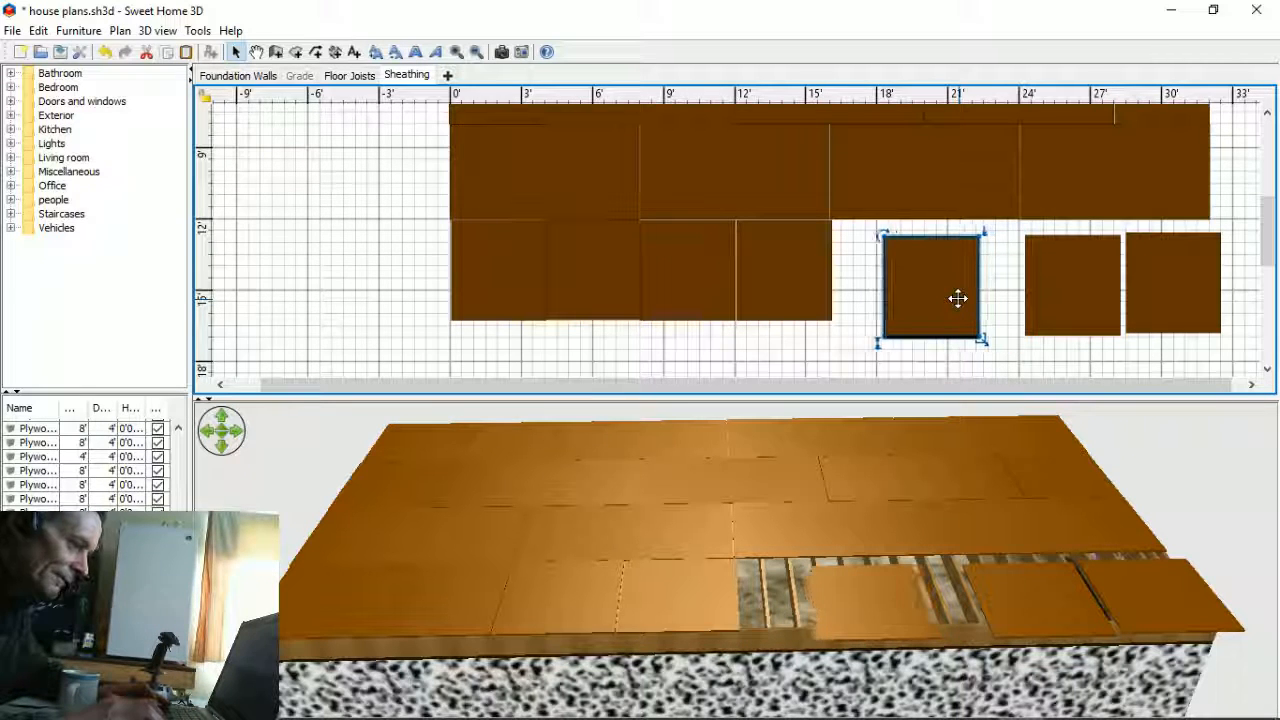
{"action": "key", "text": "Left"}
{"action": "key", "text": "Left"}
{"action": "key", "text": "Left"}
{"action": "key", "text": "Left"}
{"action": "key", "text": "Left"}
{"action": "key", "text": "Left"}
{"action": "key", "text": "Left"}
{"action": "key", "text": "Left"}
{"action": "key", "text": "Left"}
{"action": "key", "text": "Left"}
{"action": "key", "text": "Left"}
{"action": "key", "text": "Left"}
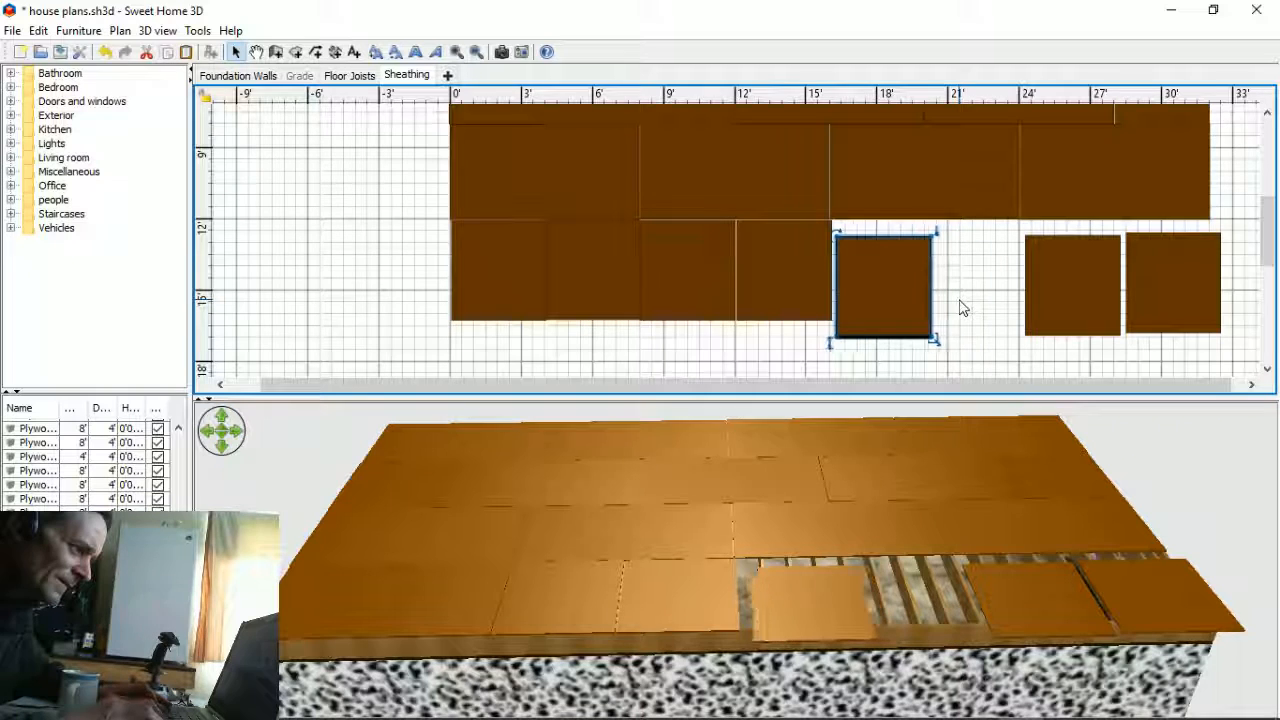
{"action": "key", "text": "Up"}
{"action": "key", "text": "Up"}
{"action": "key", "text": "Up"}
{"action": "key", "text": "Up"}
{"action": "key", "text": "Up"}
{"action": "key", "text": "Up"}
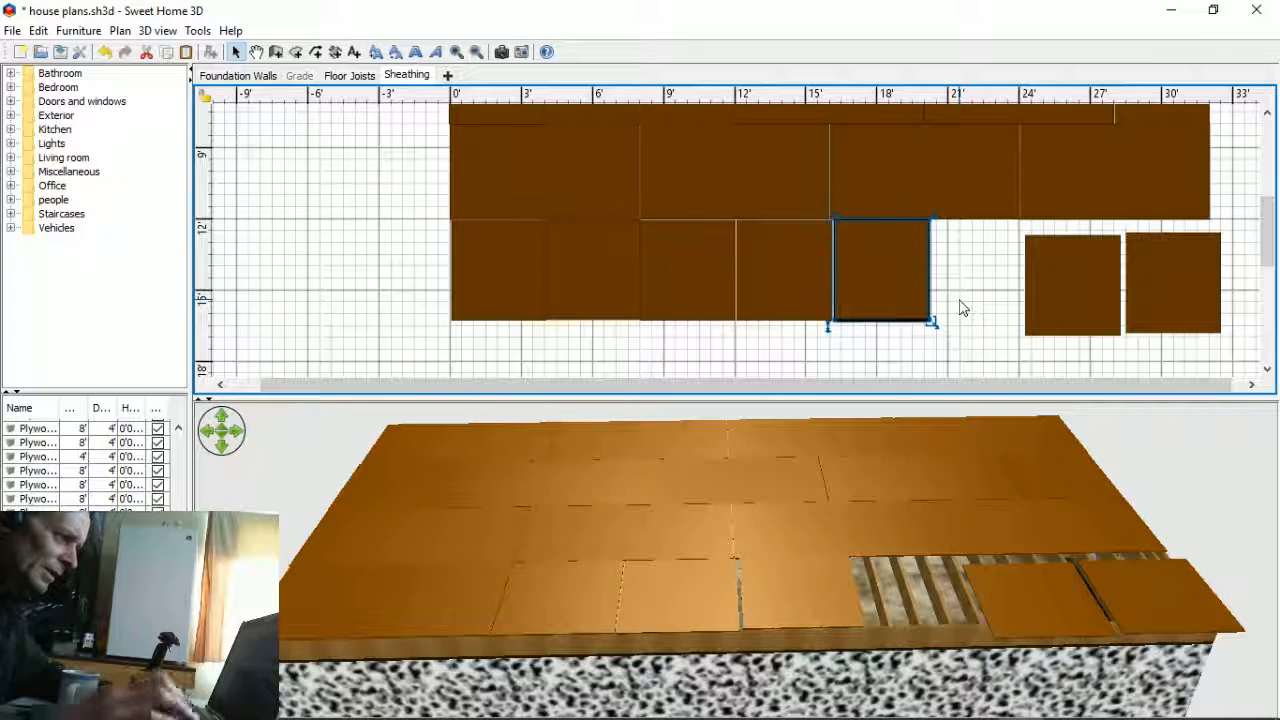
- Move the next loose copy up to the third row's edge near 21', and tighten the seams between the fourth row's first five sheets
{"action": "left_click_drag", "start_coordinate": [1060, 272], "coordinate": [971, 252]}
{"action": "left_click", "coordinate": [800, 257]}
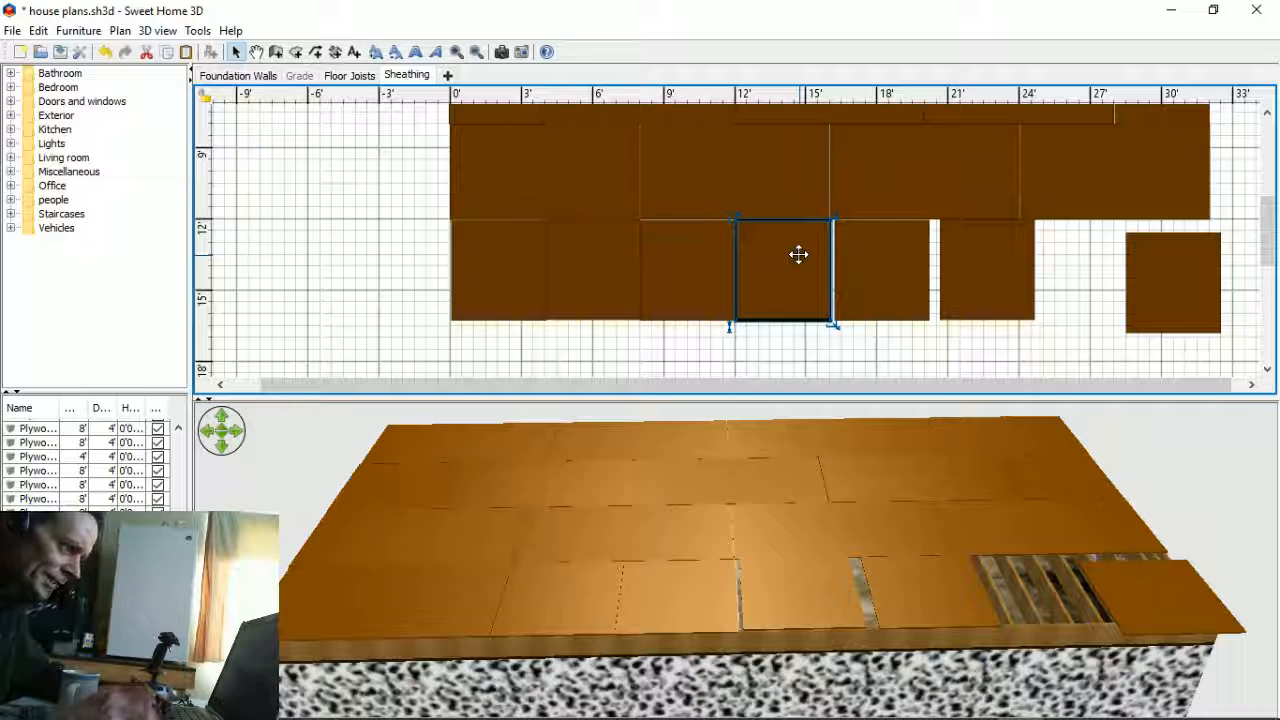
{"action": "left_click", "coordinate": [726, 257]}
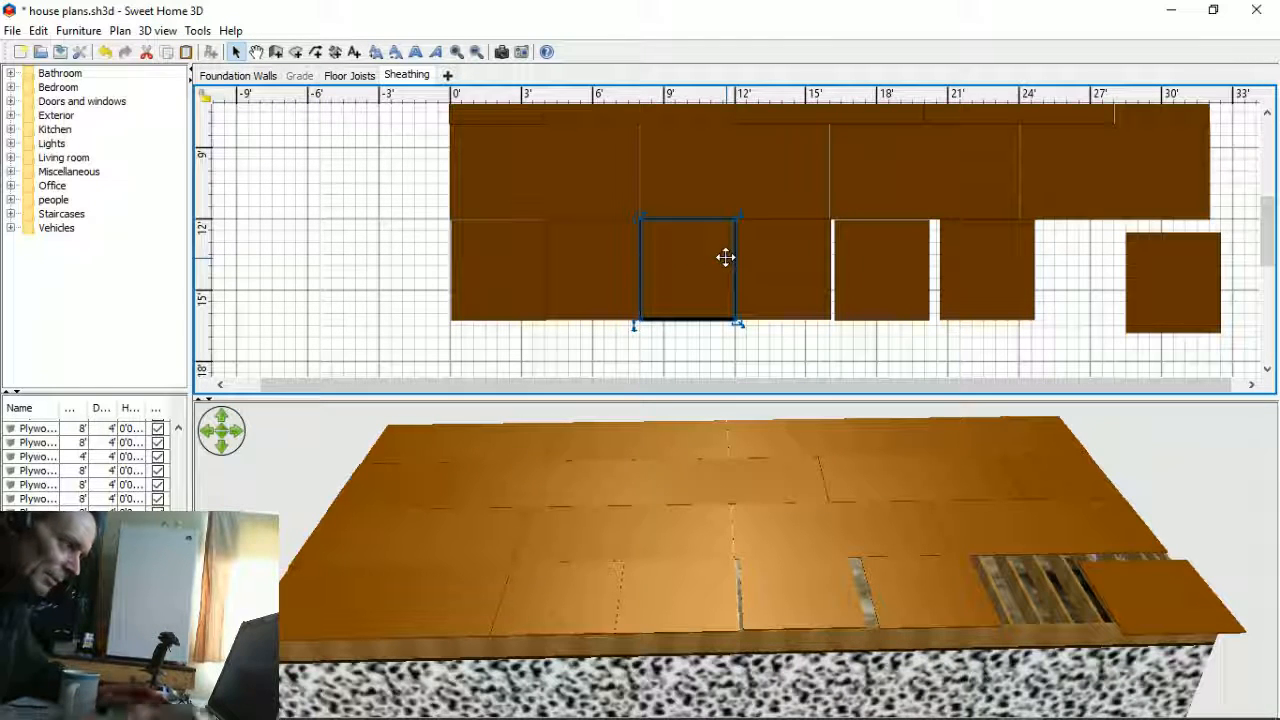
{"action": "left_click", "coordinate": [497, 264]}
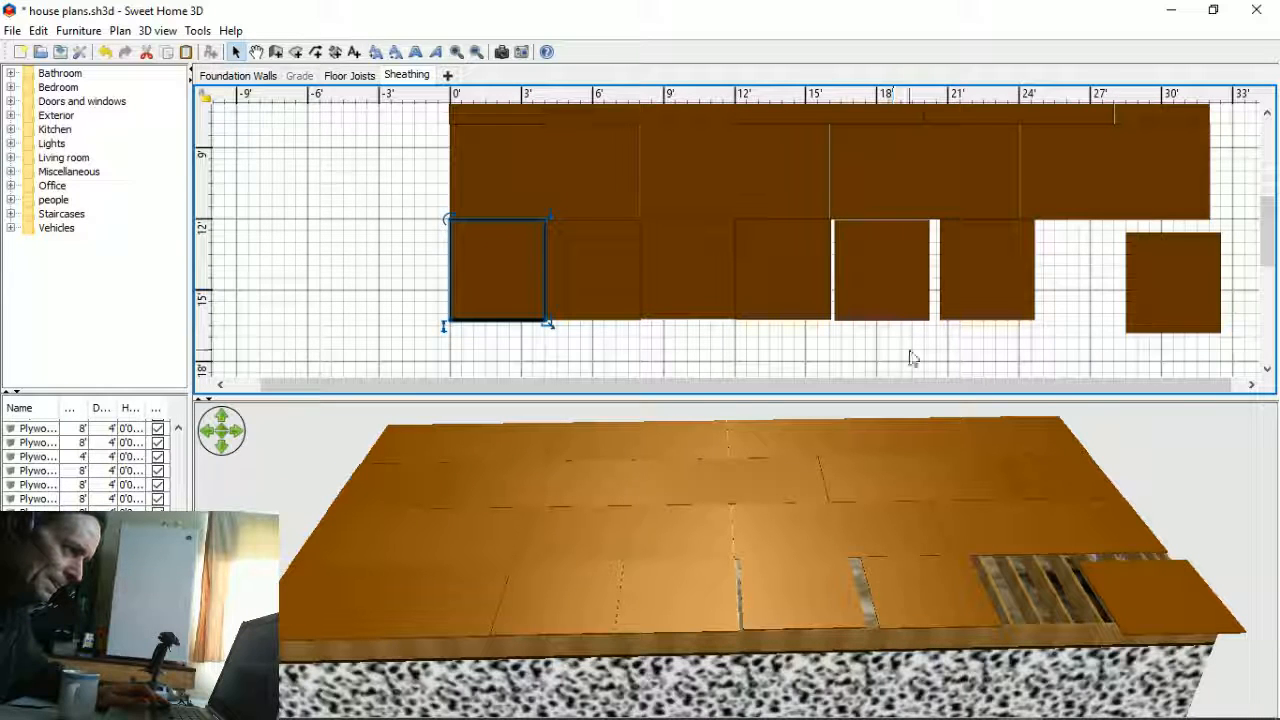
{"action": "left_click", "coordinate": [910, 357]}
{"action": "left_click", "coordinate": [904, 262]}
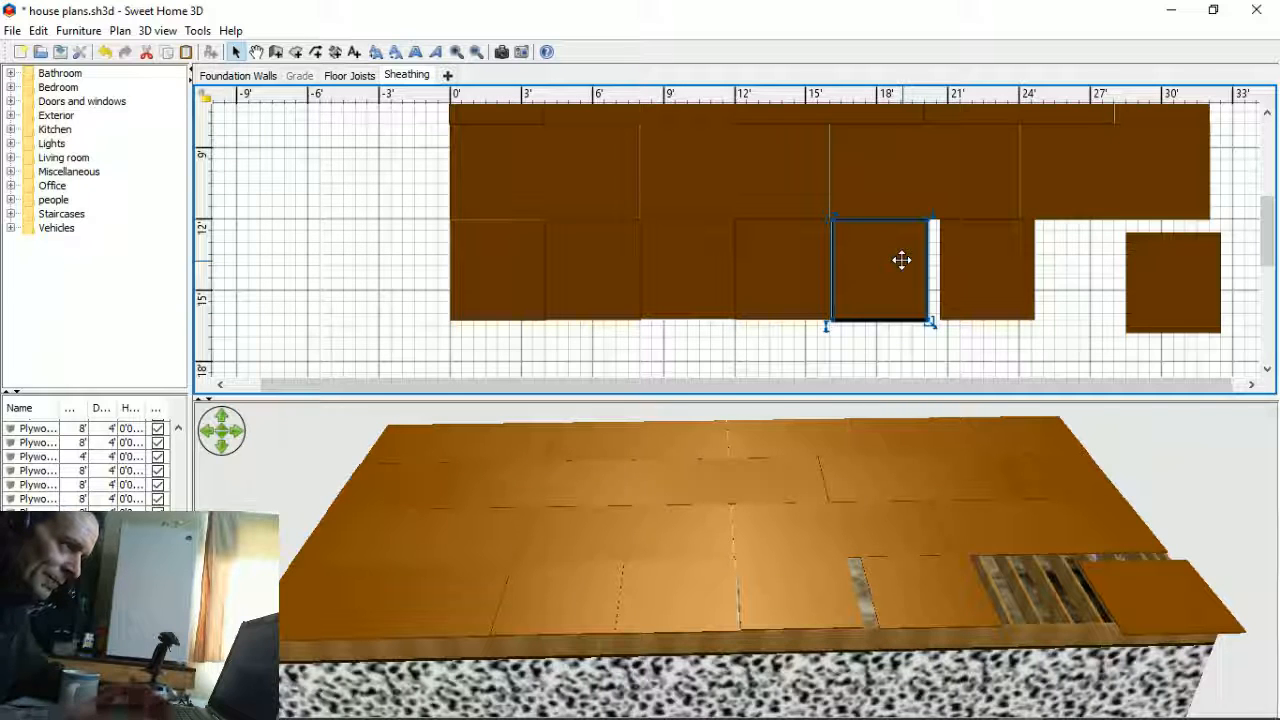
- Nudge the fourth row's sixth sheet along the third row's edge until it meets the fifth sheet at about 20'
{"action": "left_click", "coordinate": [983, 291]}
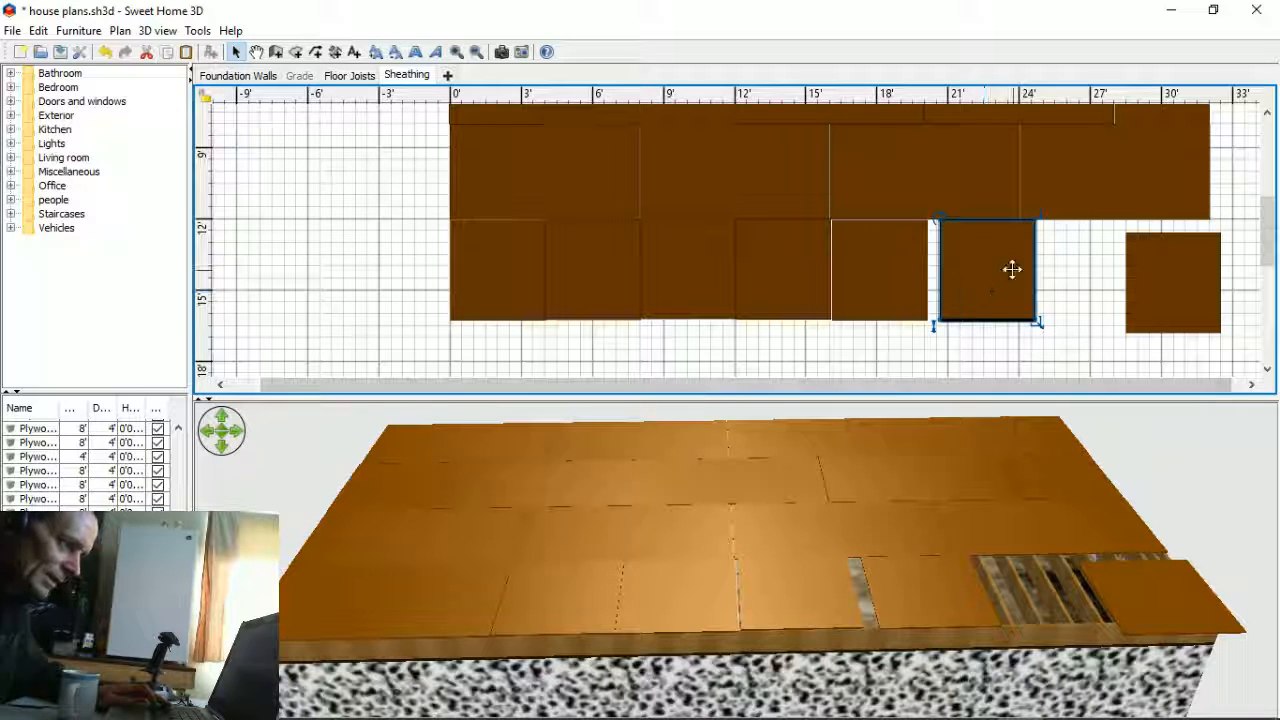
{"action": "key", "text": "Left"}
{"action": "key", "text": "Left"}
{"action": "key", "text": "Left"}
{"action": "key", "text": "Left"}
{"action": "key", "text": "Left"}
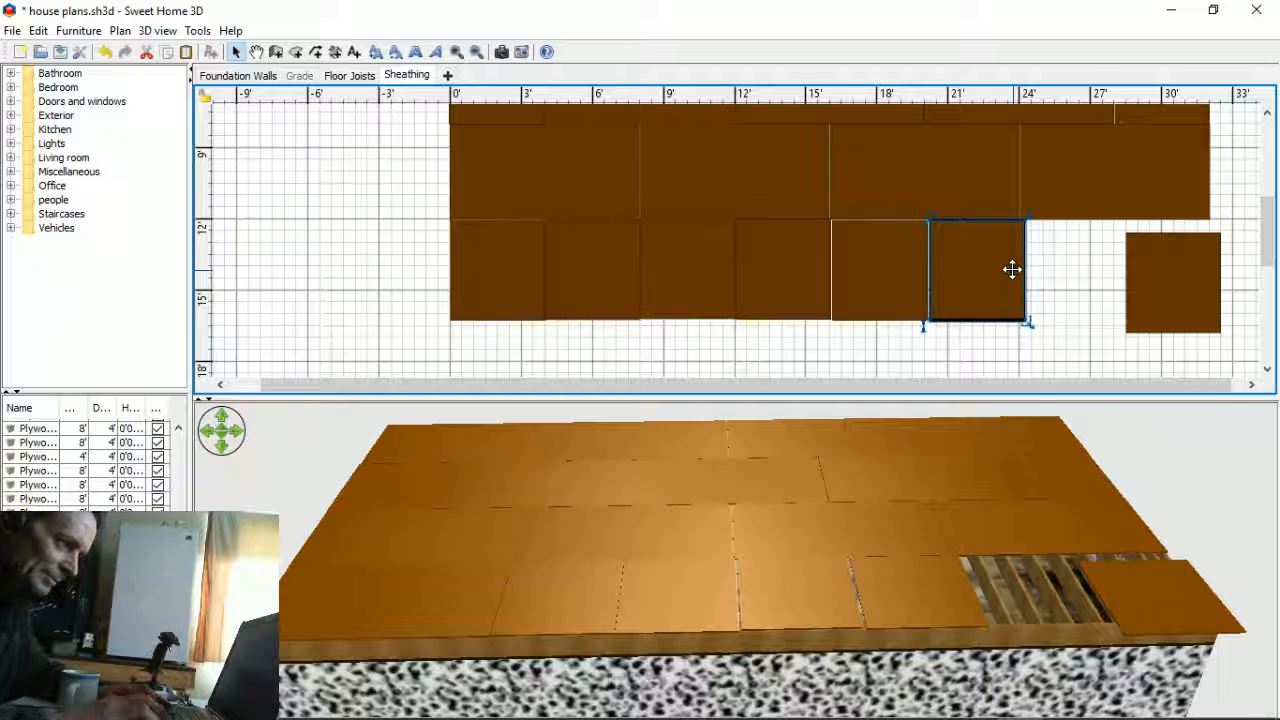
- Fine-tune the fourth row's fifth and sixth sheets to close their seams across about 16' to 24'
{"action": "left_click", "coordinate": [843, 240]}
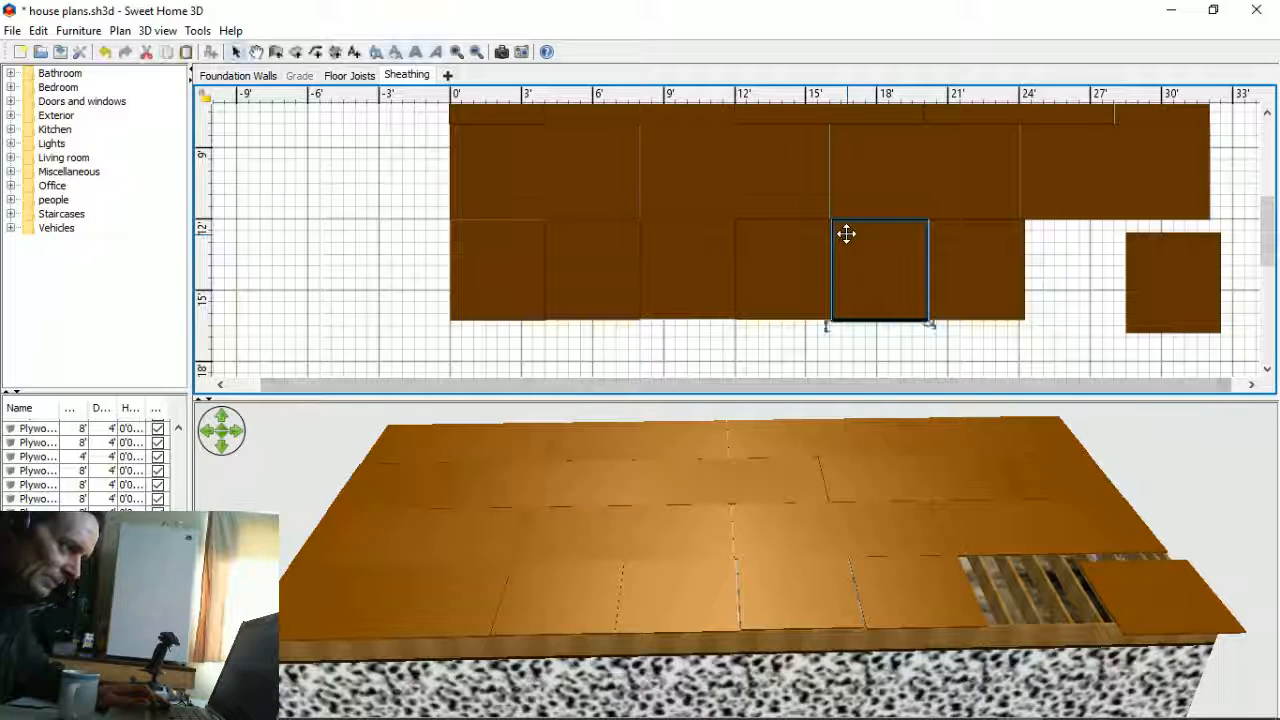
{"action": "key", "text": "Right"}
{"action": "key", "text": "Right"}
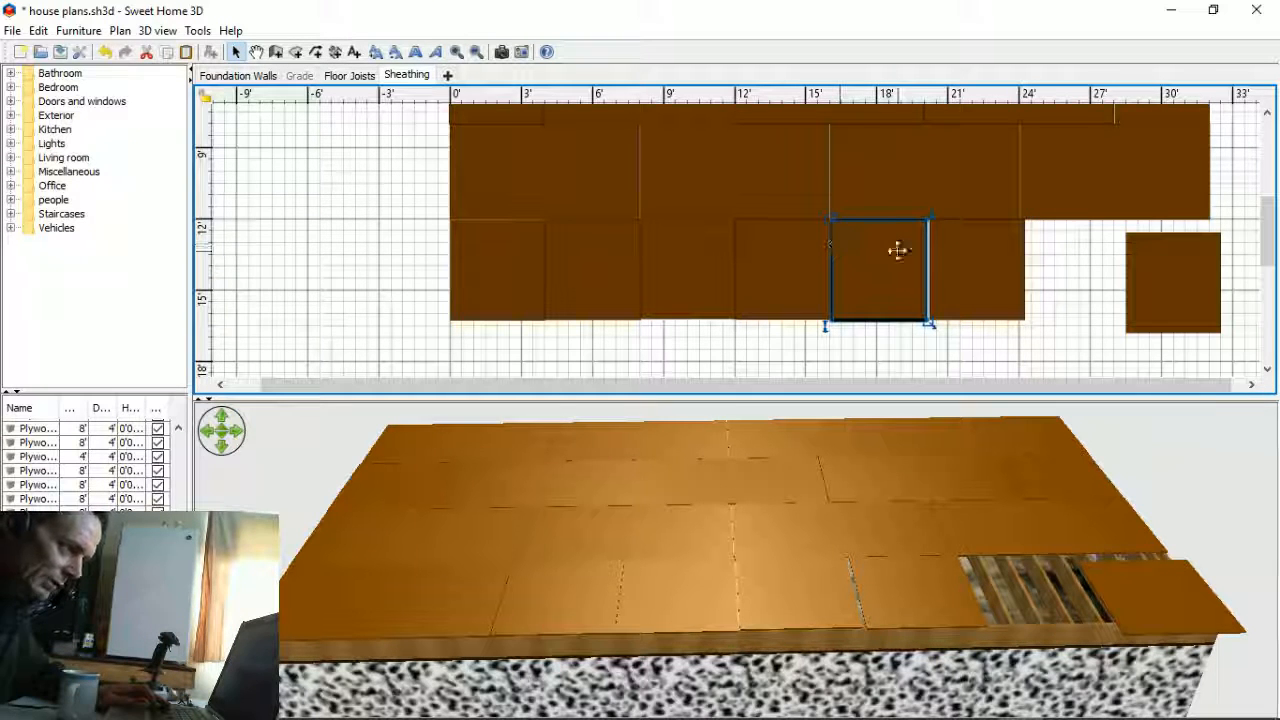
{"action": "left_click", "coordinate": [981, 278]}
{"action": "key", "text": "Left"}
{"action": "key", "text": "Left"}
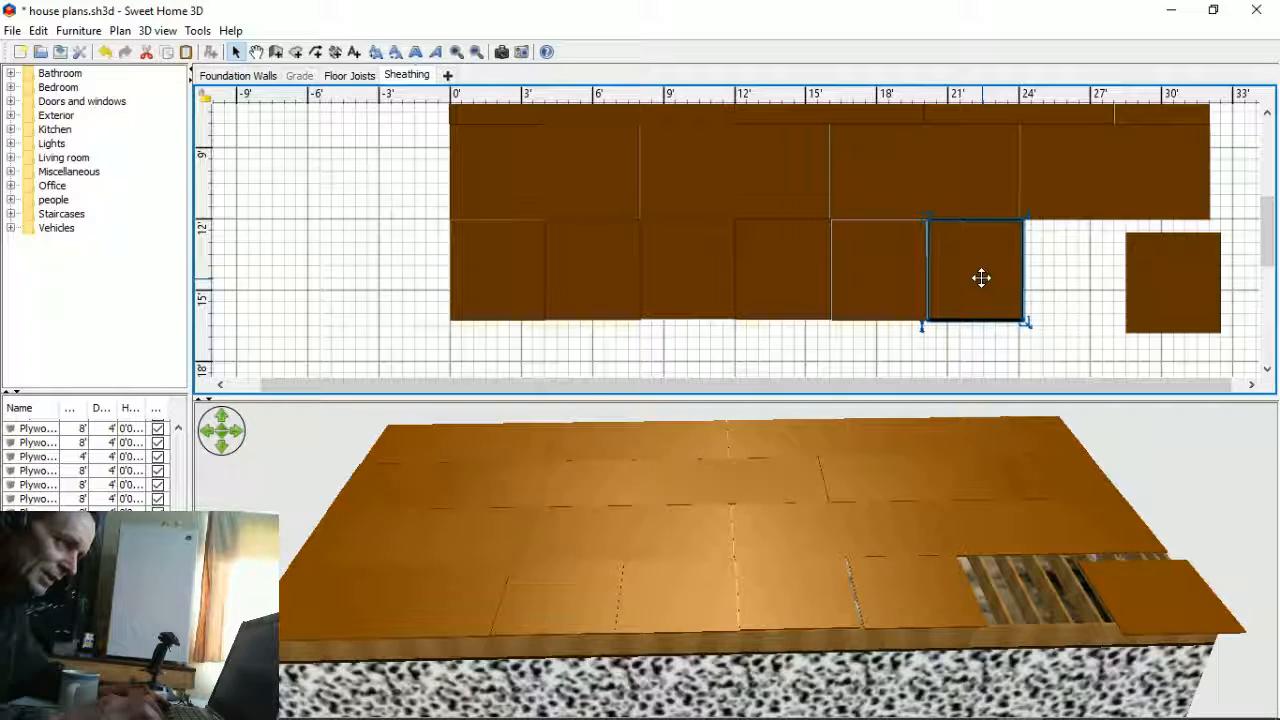
{"action": "left_click", "coordinate": [869, 259]}
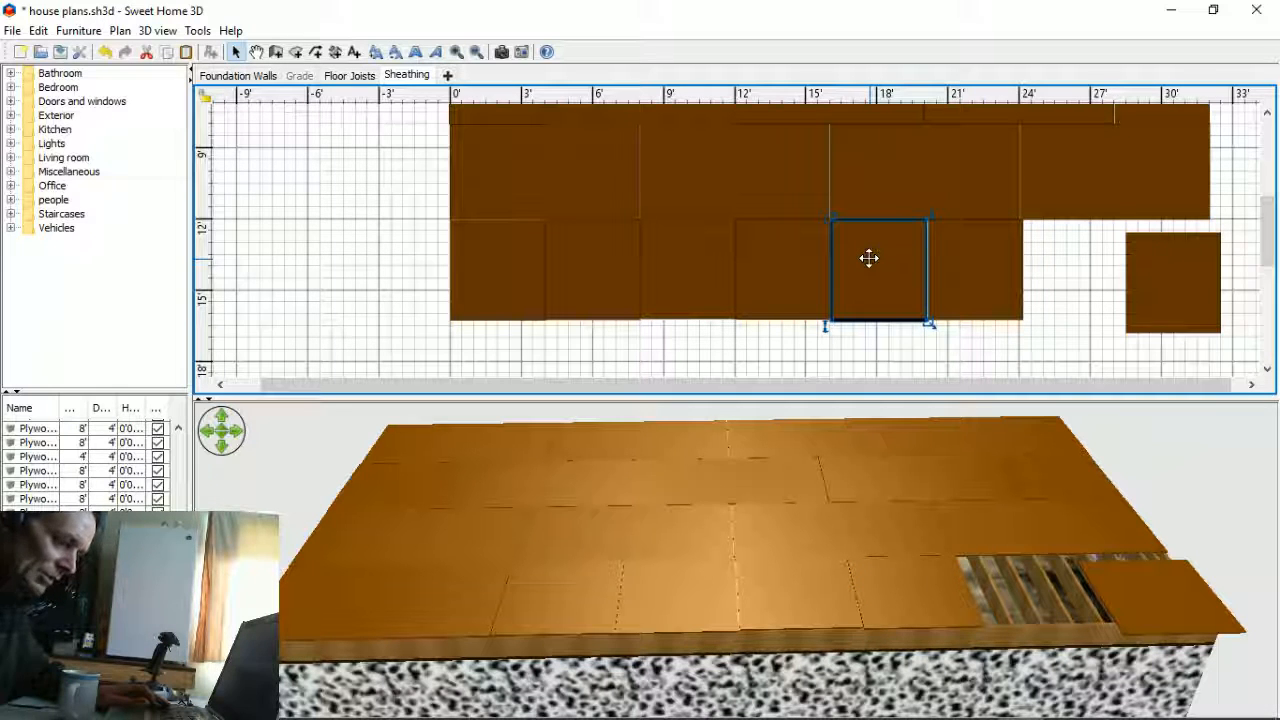
{"action": "key", "text": "Left"}
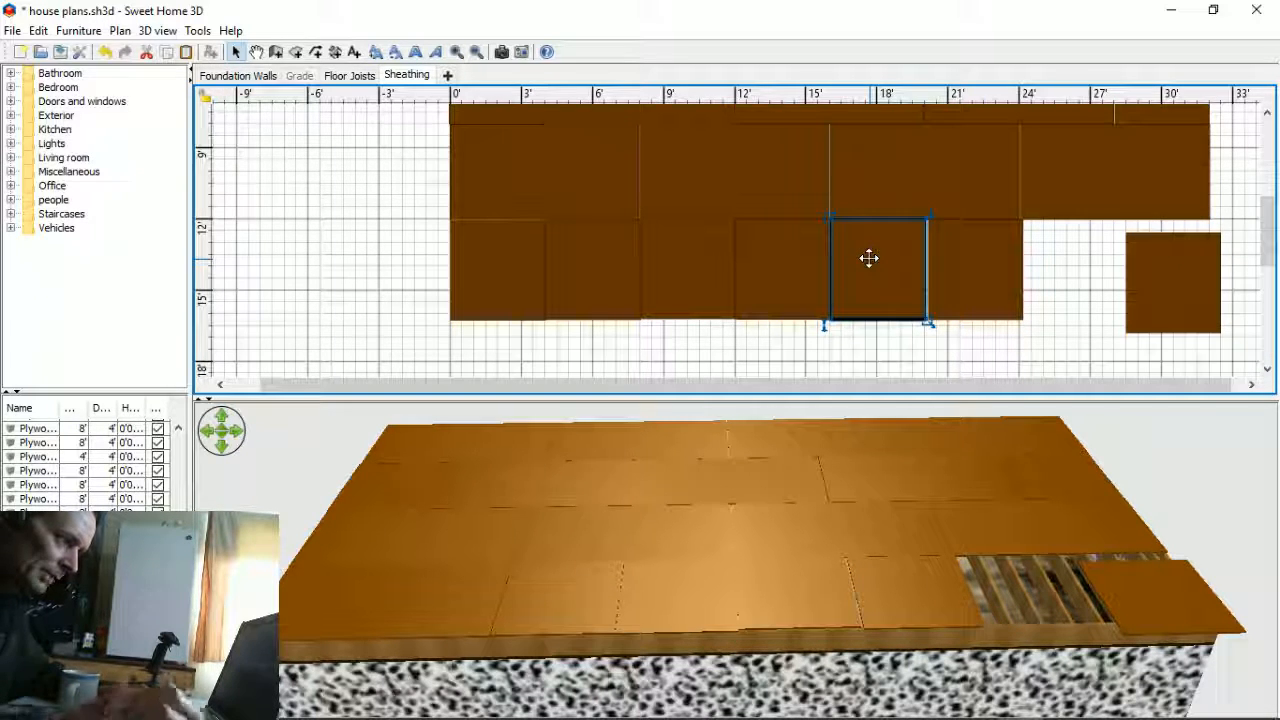
{"action": "left_click", "coordinate": [999, 285]}
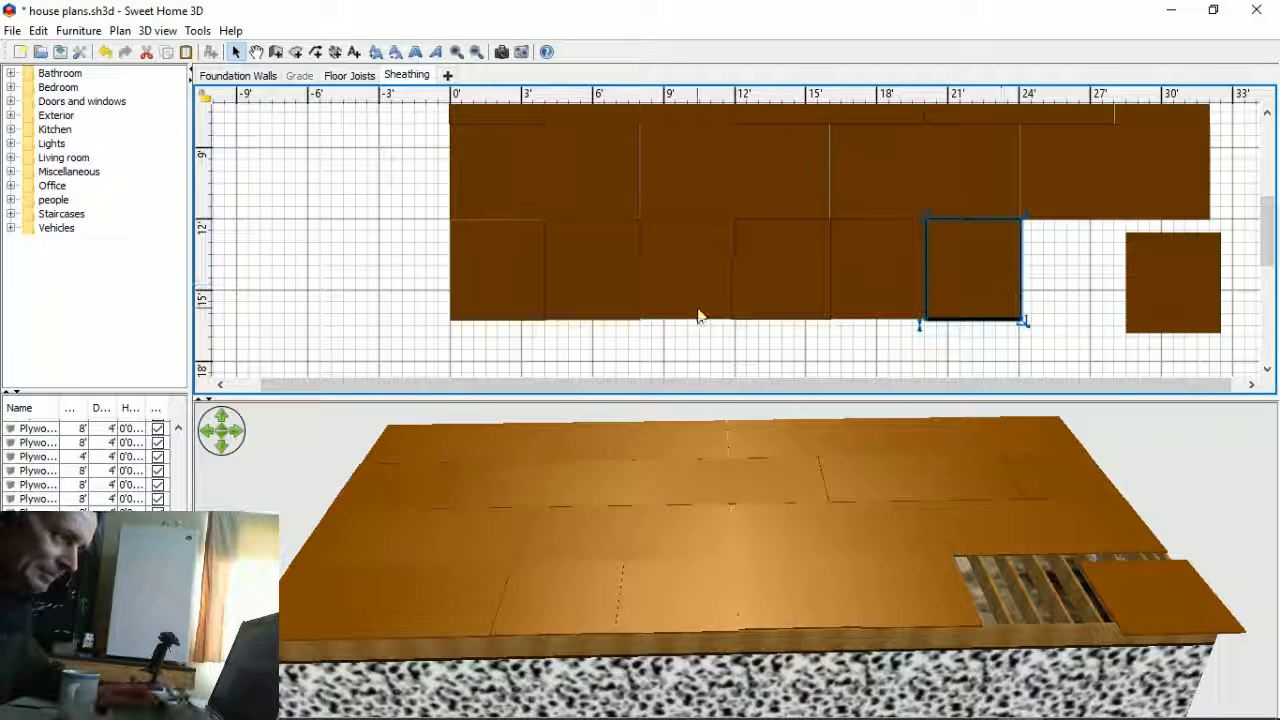
- Fit the last loose copy against the sixth sheet and the third row's edge, filling about 24' to 28'
{"action": "left_click", "coordinate": [1145, 281]}
{"action": "left_click_drag", "start_coordinate": [1145, 281], "coordinate": [1043, 238]}
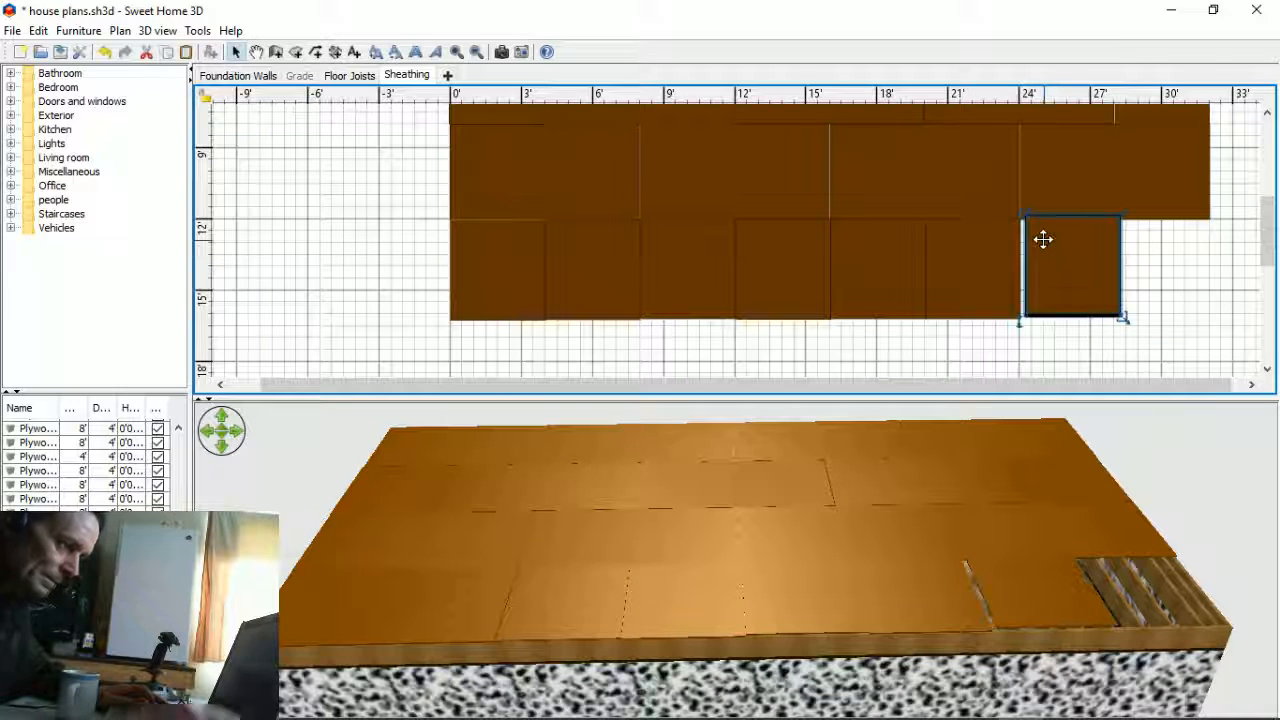
{"action": "key", "text": "Left"}
{"action": "key", "text": "Down"}
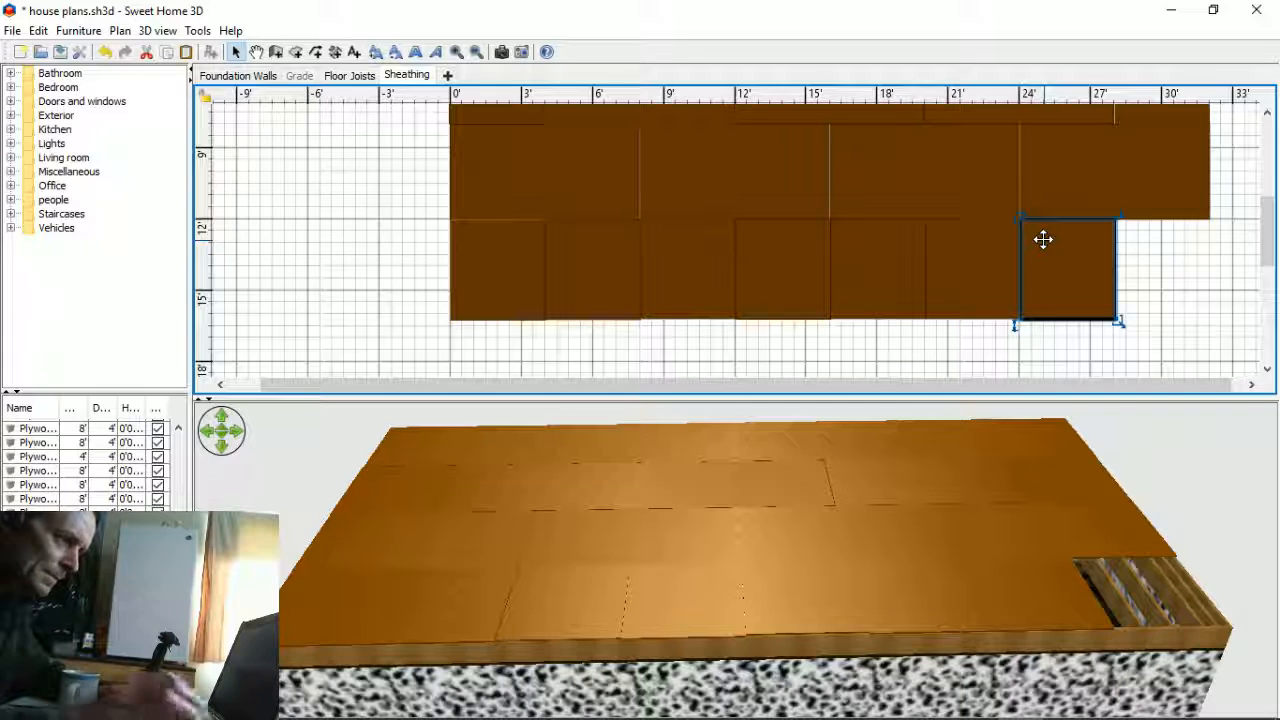
- Add another copy of the cut sheet and fit it into the fourth row's remaining opening, about 28' to 32'
{"action": "left_click", "coordinate": [1210, 278]}
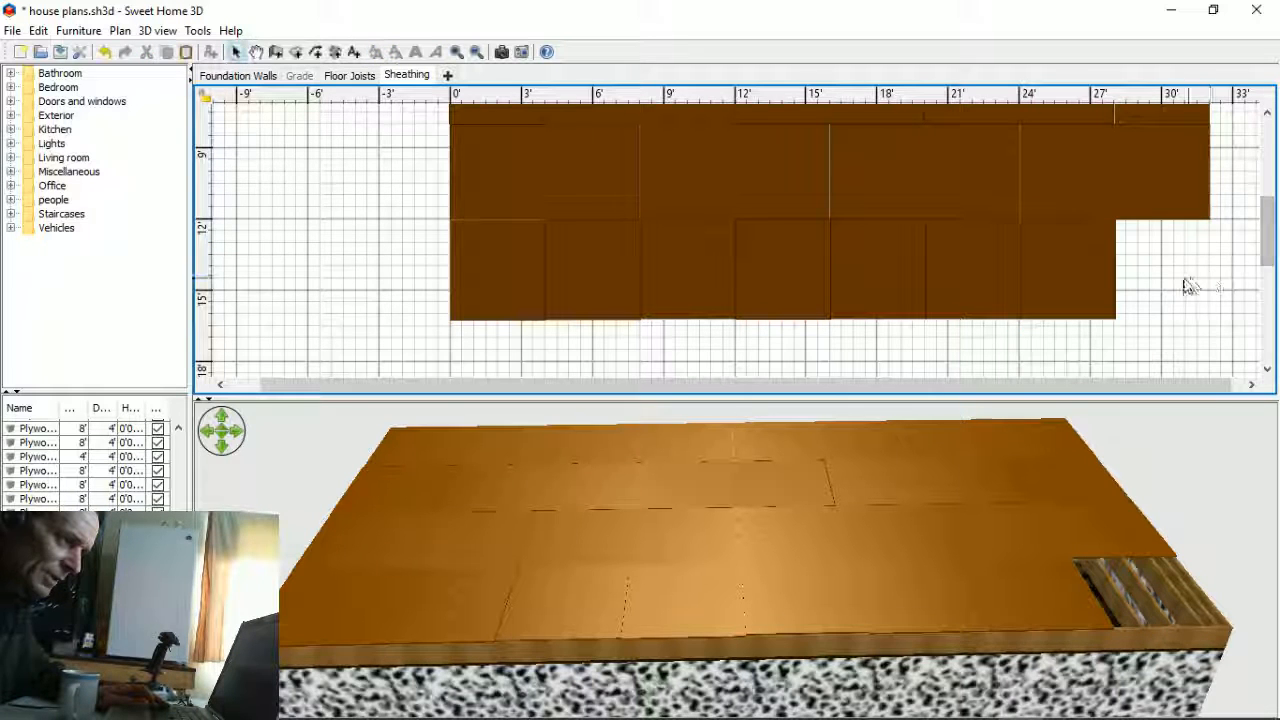
{"action": "right_click", "coordinate": [1108, 281]}
{"action": "left_click", "coordinate": [1133, 326]}
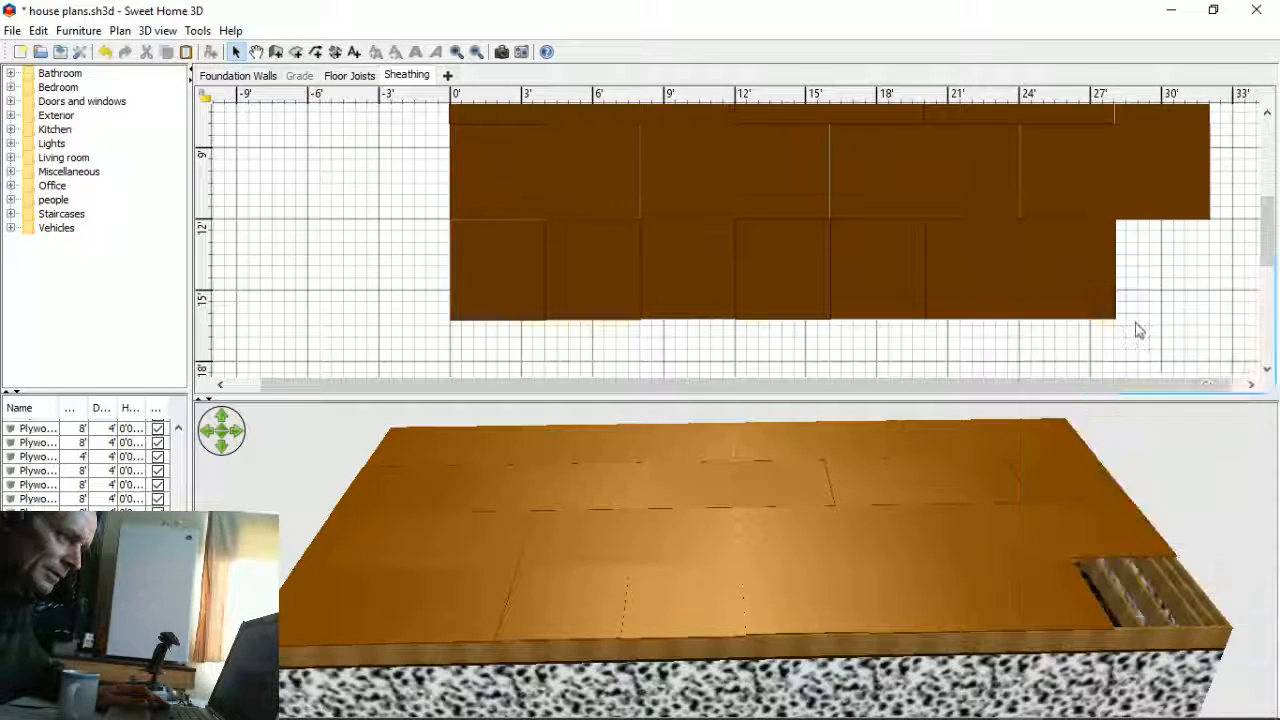
{"action": "left_click_drag", "start_coordinate": [482, 260], "coordinate": [1145, 260]}
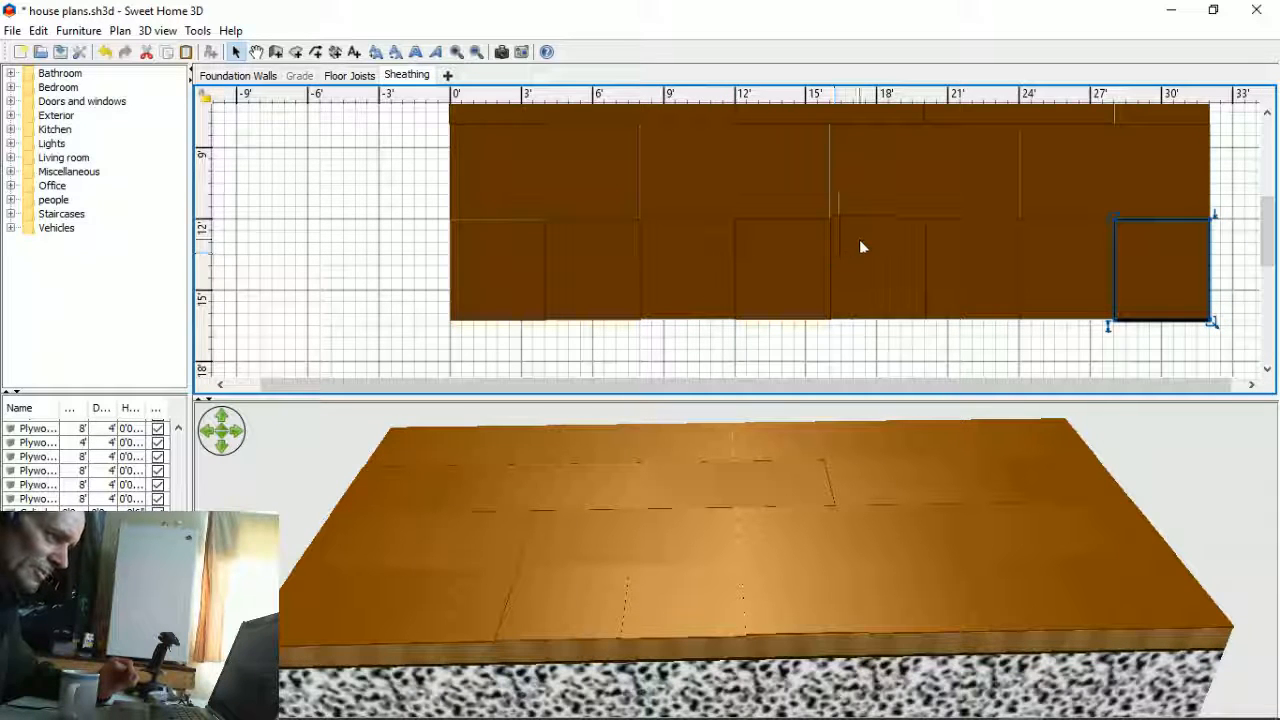
{"action": "right_click", "coordinate": [924, 291]}
{"action": "left_click", "coordinate": [832, 356]}
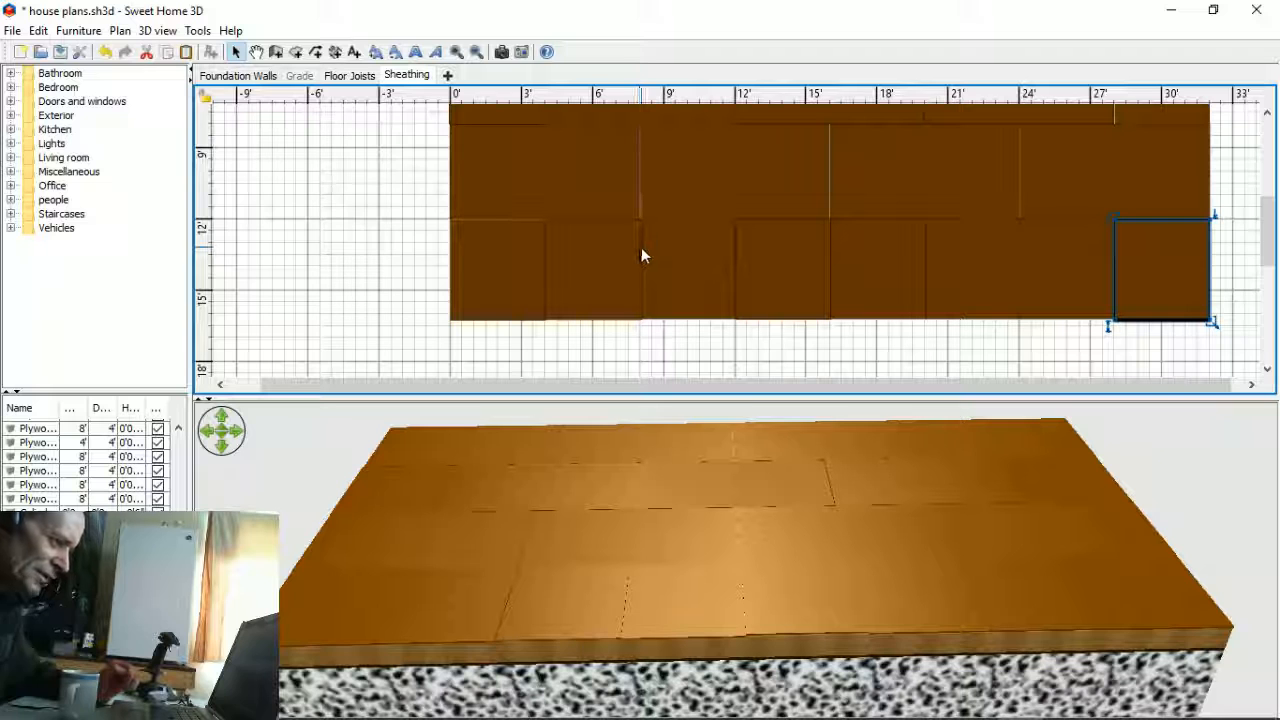
{"action": "right_click", "coordinate": [822, 263]}
{"action": "left_click", "coordinate": [786, 303]}
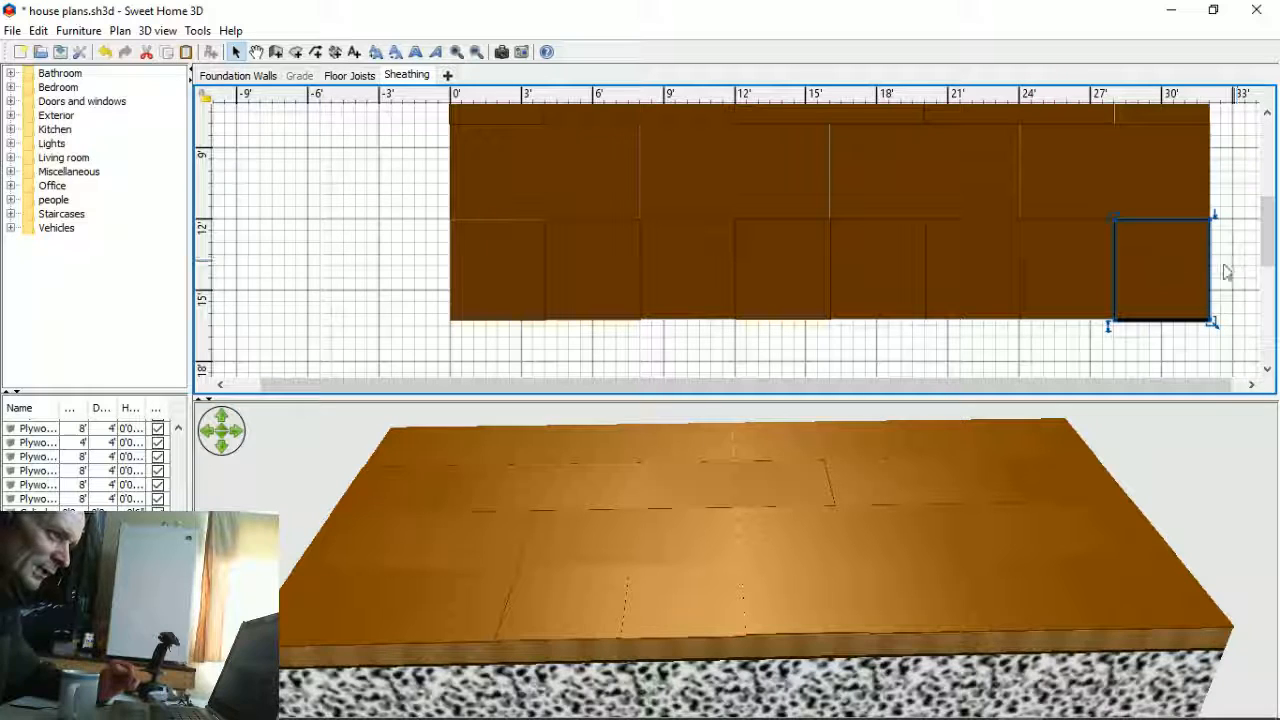
{"action": "left_click", "coordinate": [493, 273]}
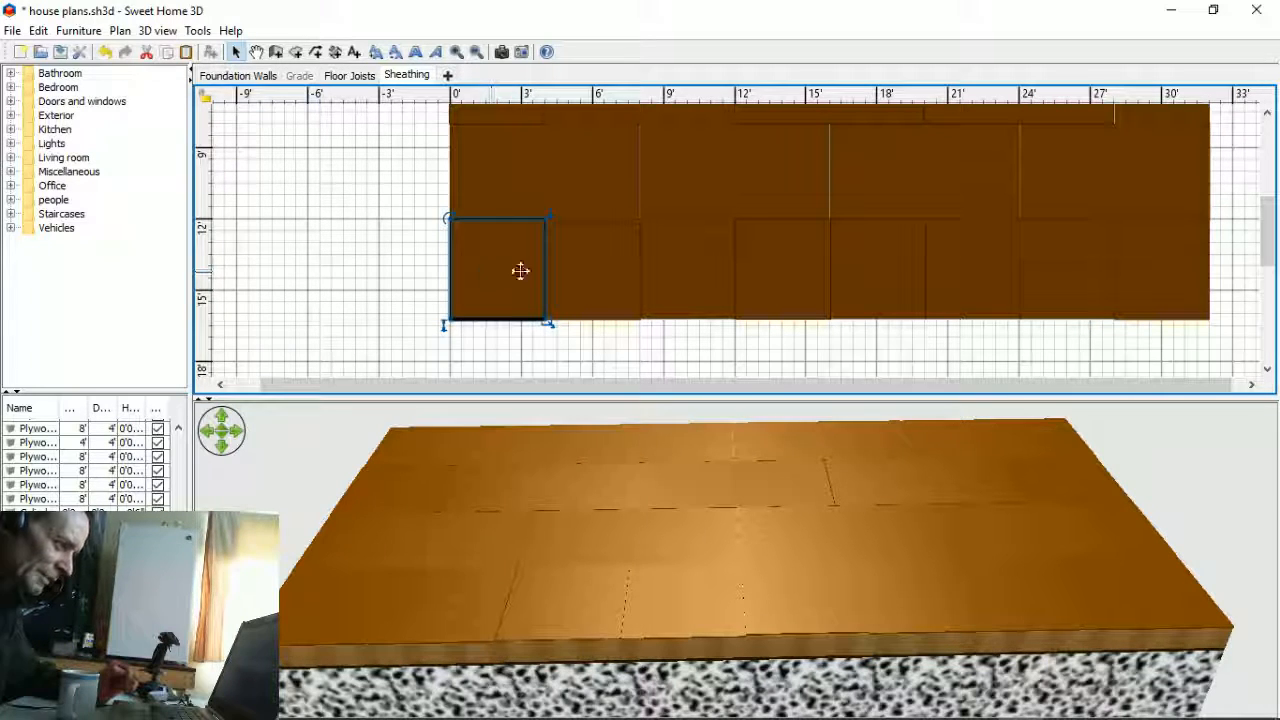
{"action": "left_click", "coordinate": [615, 342]}
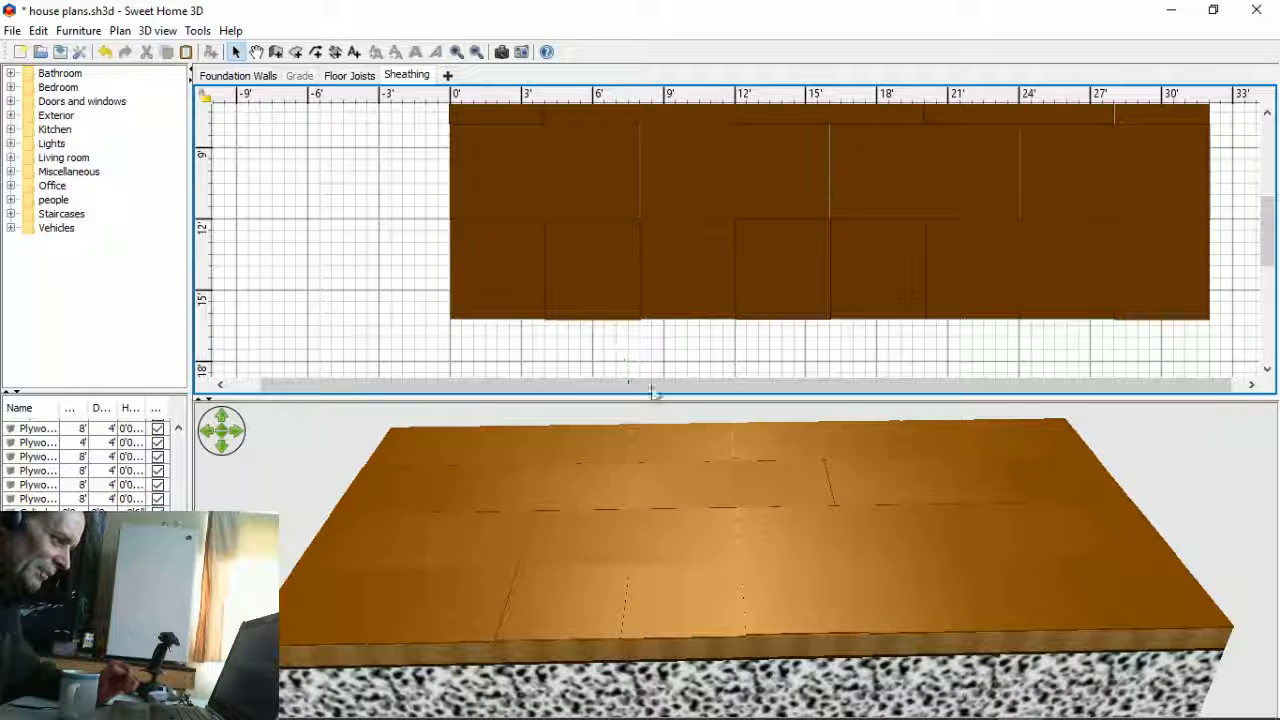
- Check the deck's edge for raised sheets in 3D, and shift the sixth sheet out and back against the third row's edge
{"action": "left_click_drag", "start_coordinate": [663, 517], "coordinate": [640, 398]}
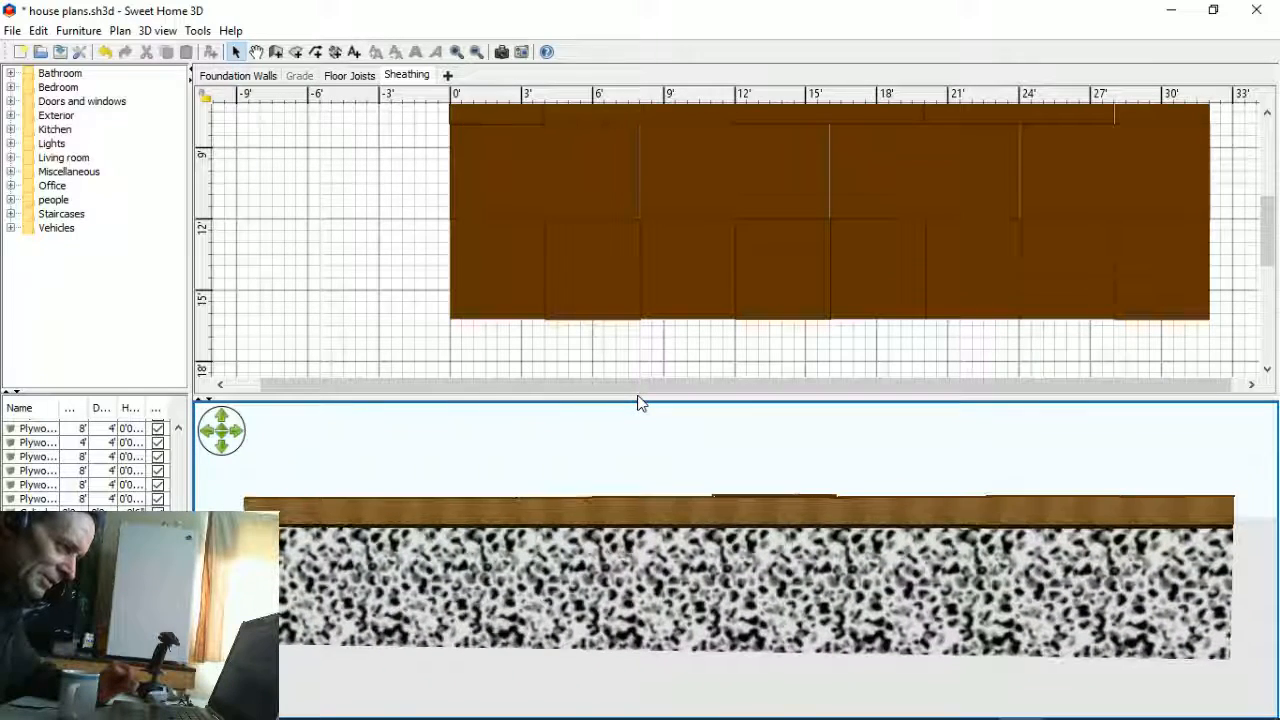
{"action": "left_click_drag", "start_coordinate": [663, 443], "coordinate": [654, 543]}
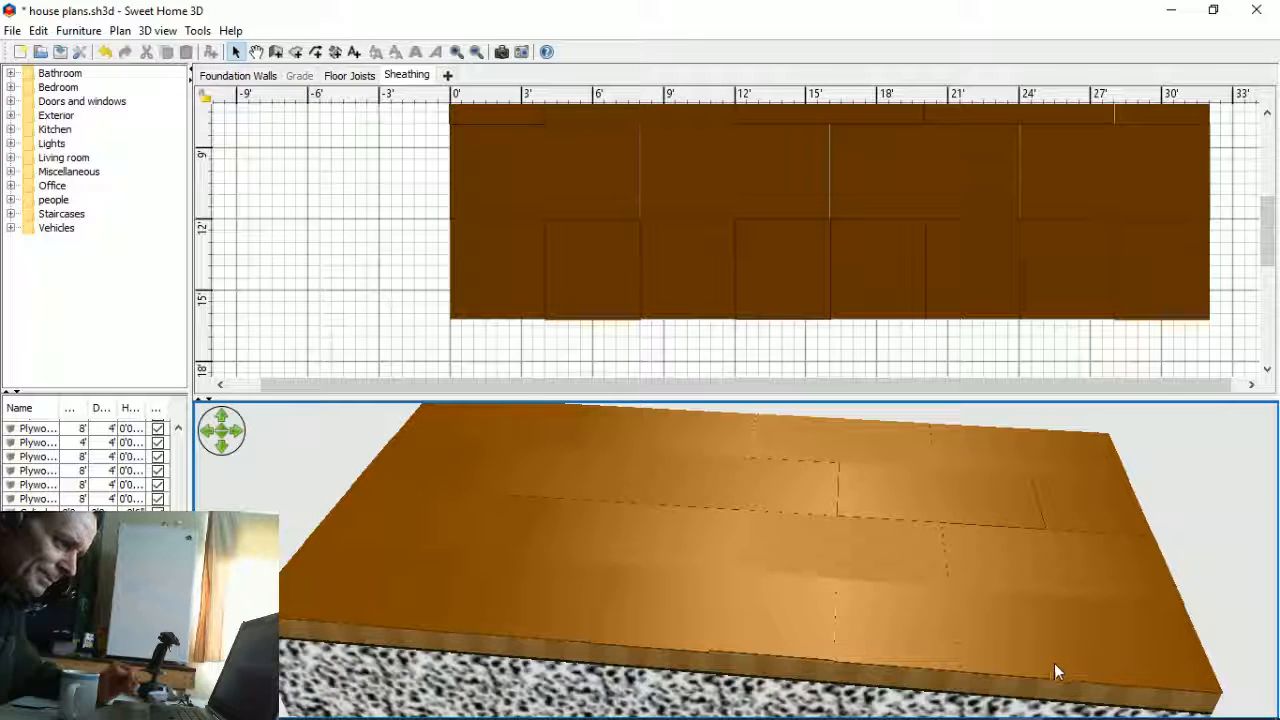
{"action": "mouse_move", "coordinate": [998, 273]}
{"action": "left_mouse_down"}
{"action": "mouse_move", "coordinate": [991, 317]}
{"action": "mouse_move", "coordinate": [994, 277]}
{"action": "left_mouse_up"}
{"action": "key", "text": "Up"}
{"action": "key", "text": "Up"}
{"action": "key", "text": "Up"}
{"action": "key", "text": "Up"}
{"action": "key", "text": "Up"}
- Inspect the deck's edge from the side and check the elevation in the fourth sheet's properties
{"action": "left_click_drag", "start_coordinate": [1051, 614], "coordinate": [1053, 505]}
{"action": "double_click", "coordinate": [800, 300]}
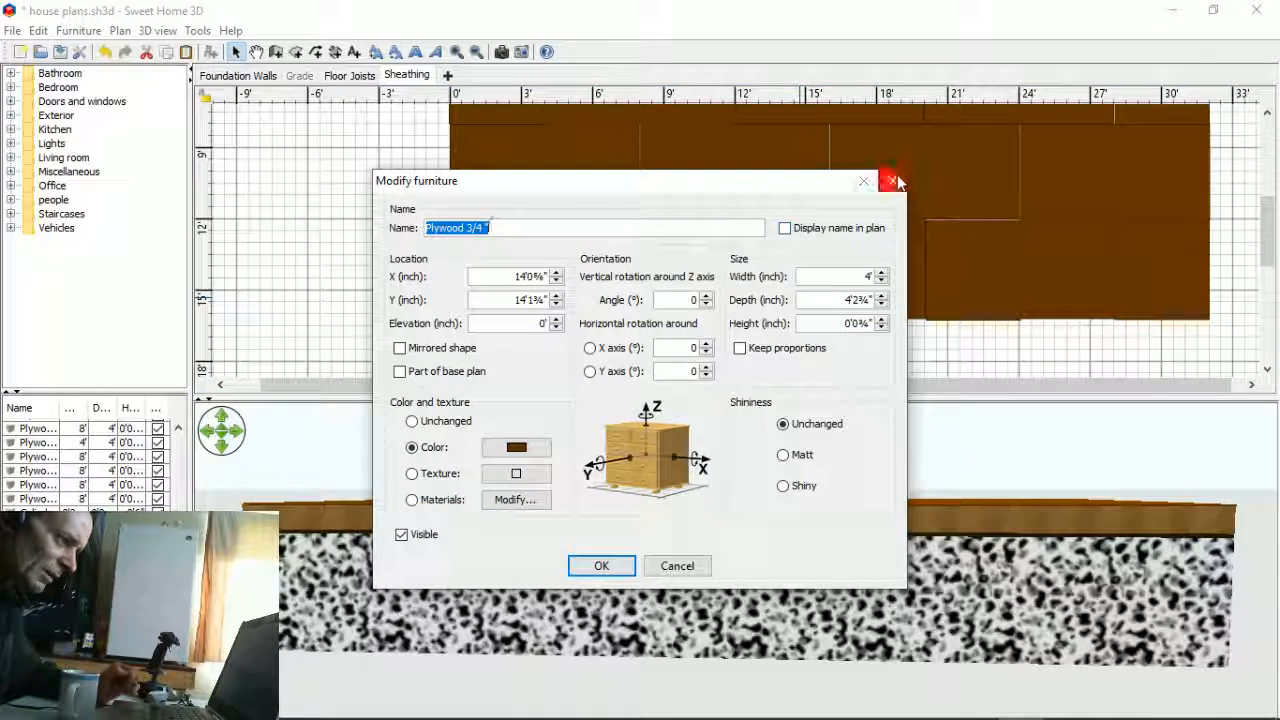
{"action": "left_click", "coordinate": [897, 181]}
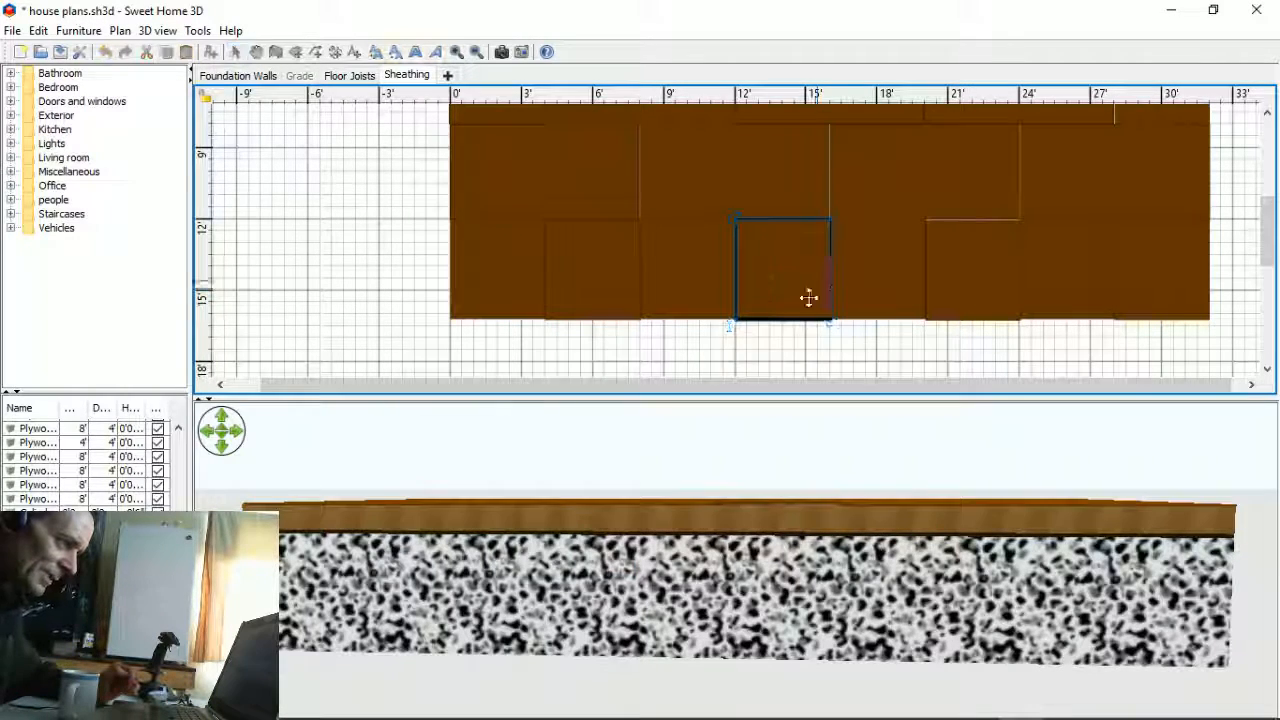
- Pull the fourth and fifth sheets about 2' out of the fourth row, away from the third row
{"action": "left_click_drag", "start_coordinate": [808, 297], "coordinate": [809, 331]}
{"action": "left_click_drag", "start_coordinate": [846, 454], "coordinate": [858, 482]}
{"action": "left_click_drag", "start_coordinate": [914, 296], "coordinate": [912, 336]}
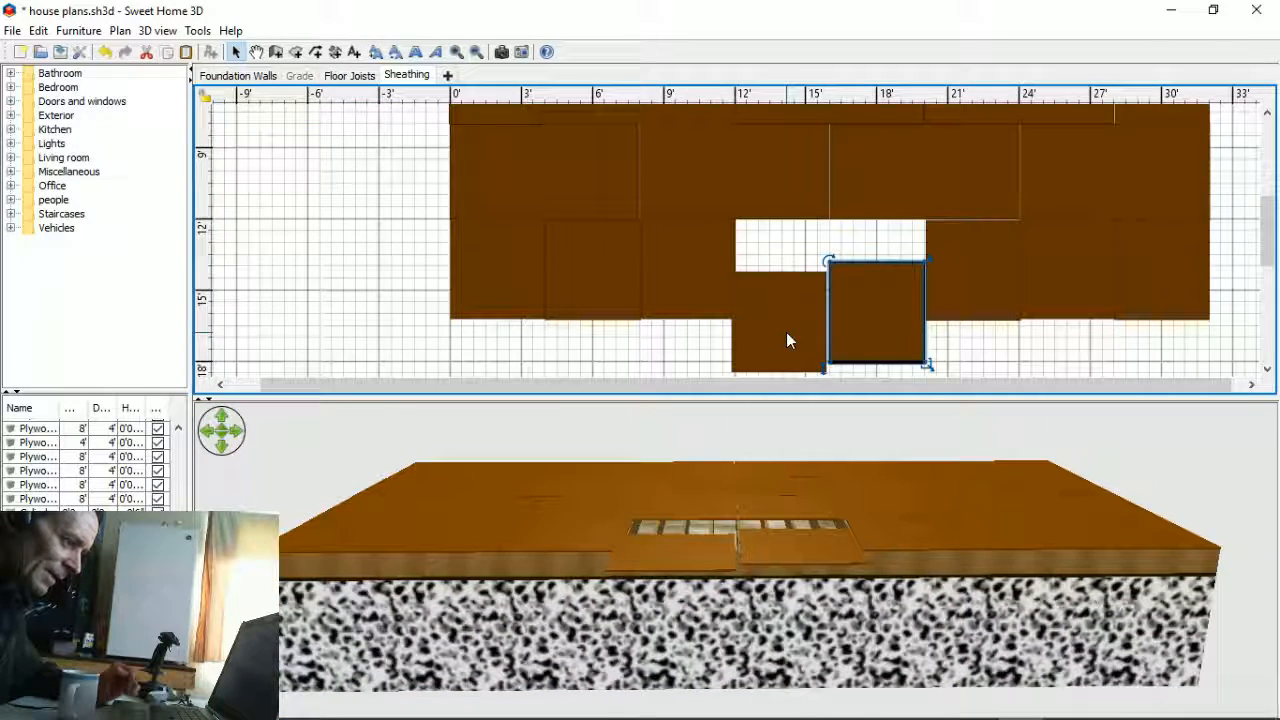
- Return the fourth sheet to its slot between about 12' and 16', flush with the third row's edge
{"action": "left_click_drag", "start_coordinate": [766, 311], "coordinate": [771, 263]}
{"action": "key", "text": "Up"}
{"action": "key", "text": "Up"}
{"action": "key", "text": "Up"}
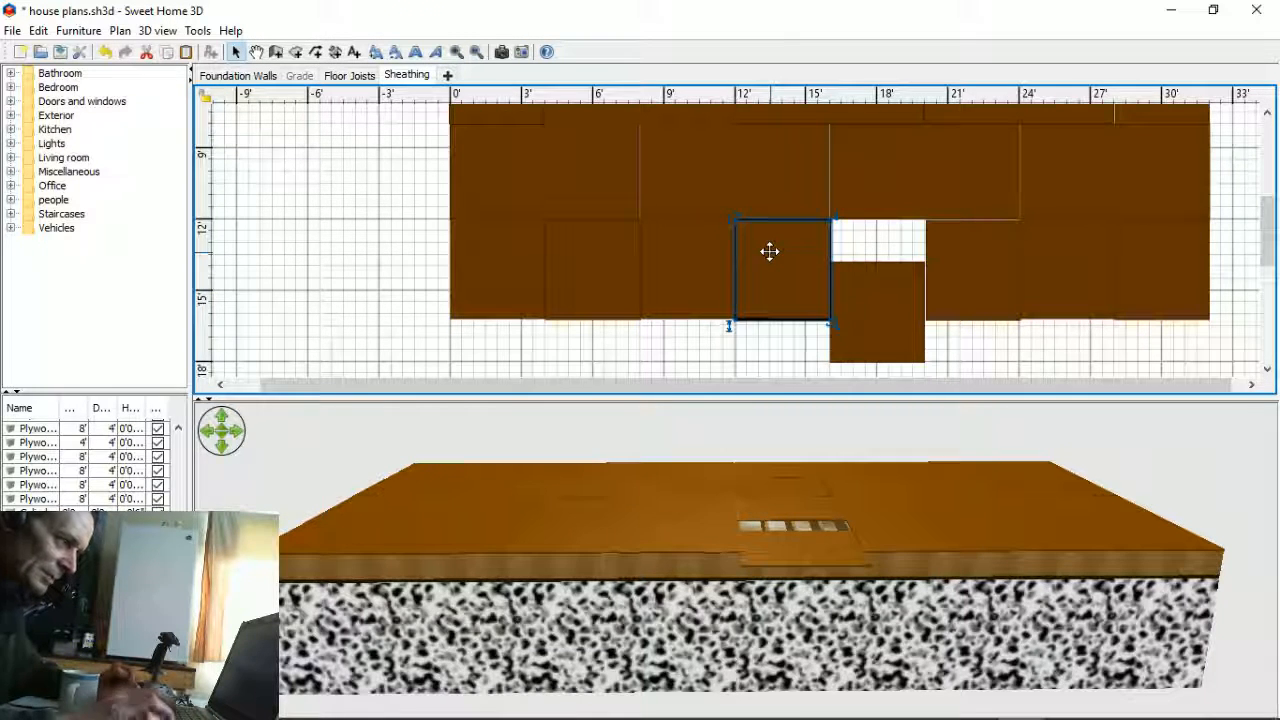
- Set the elevation of the pulled-out fifth sheet to 0
{"action": "left_click_drag", "start_coordinate": [951, 474], "coordinate": [924, 466]}
{"action": "double_click", "coordinate": [881, 296]}
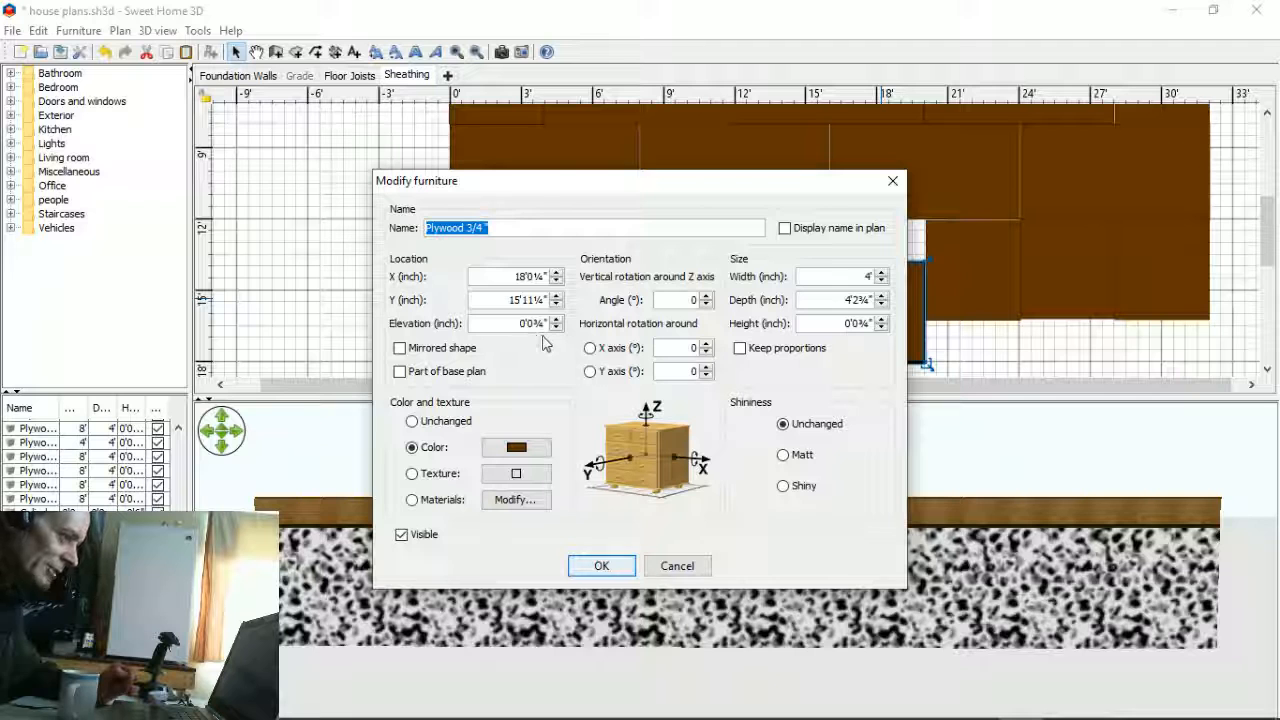
{"action": "left_click", "coordinate": [522, 323]}
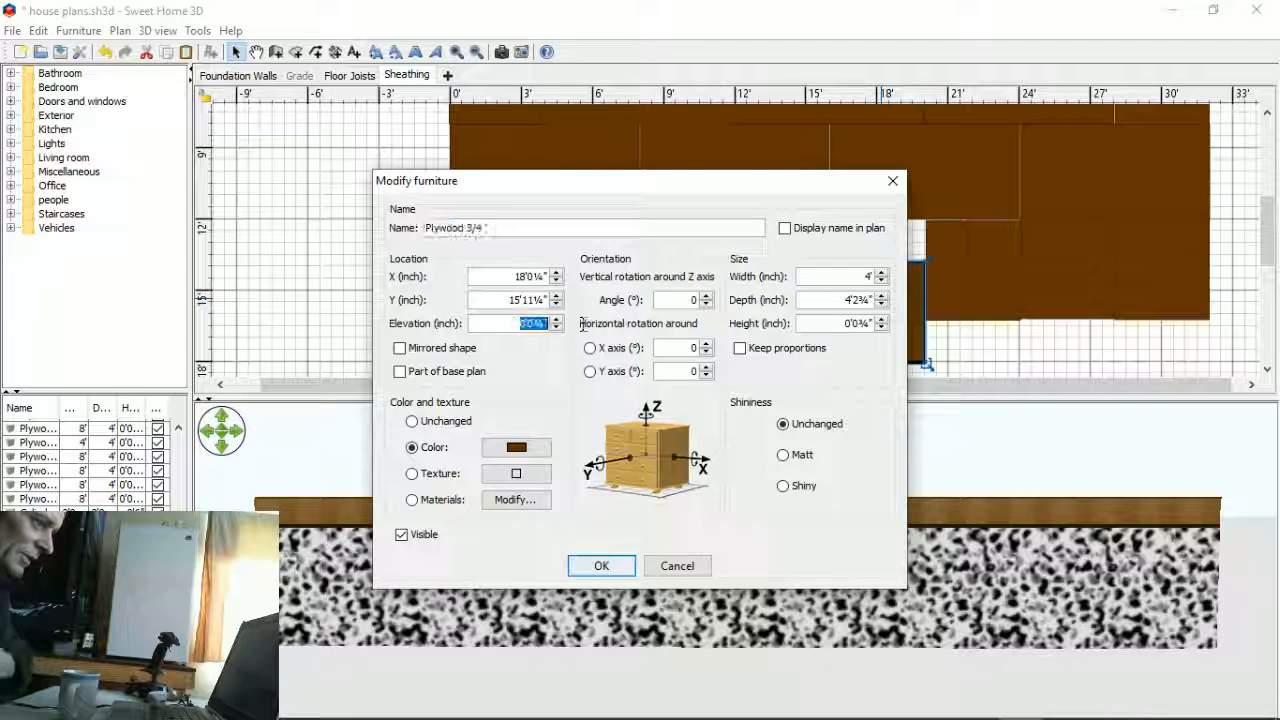
{"action": "type", "text": "0"}
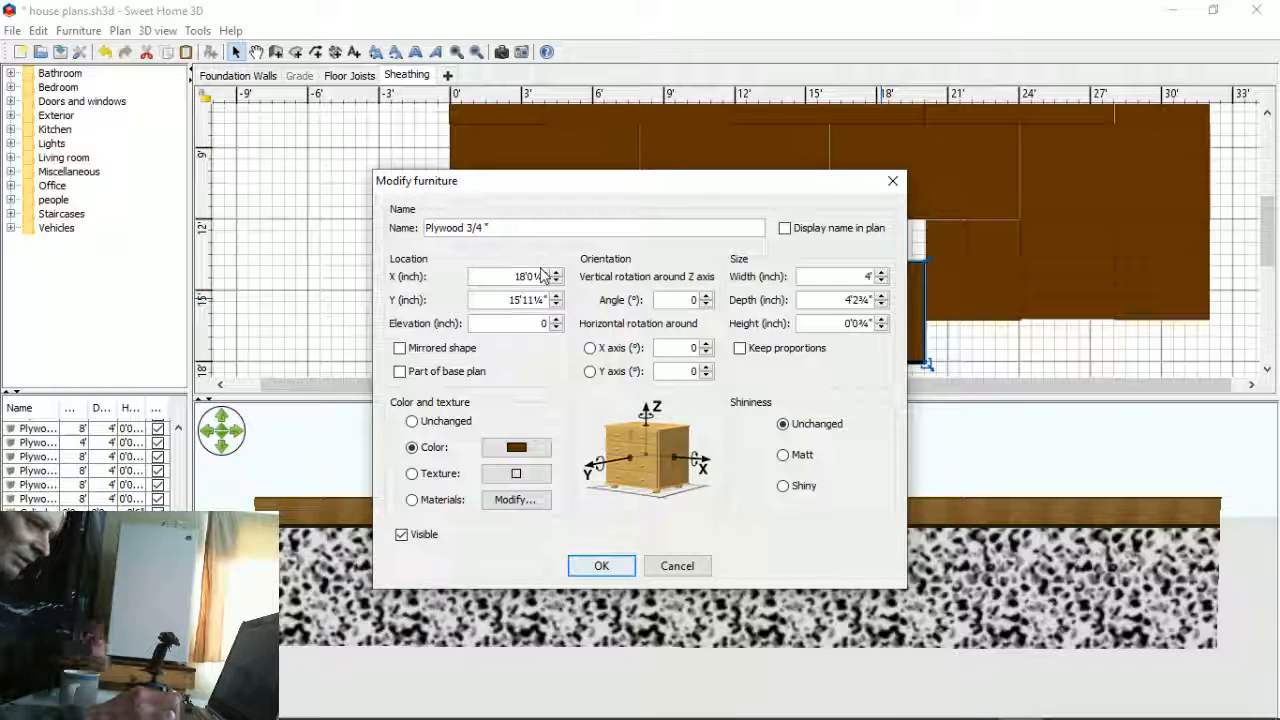
{"action": "key", "text": "Return"}
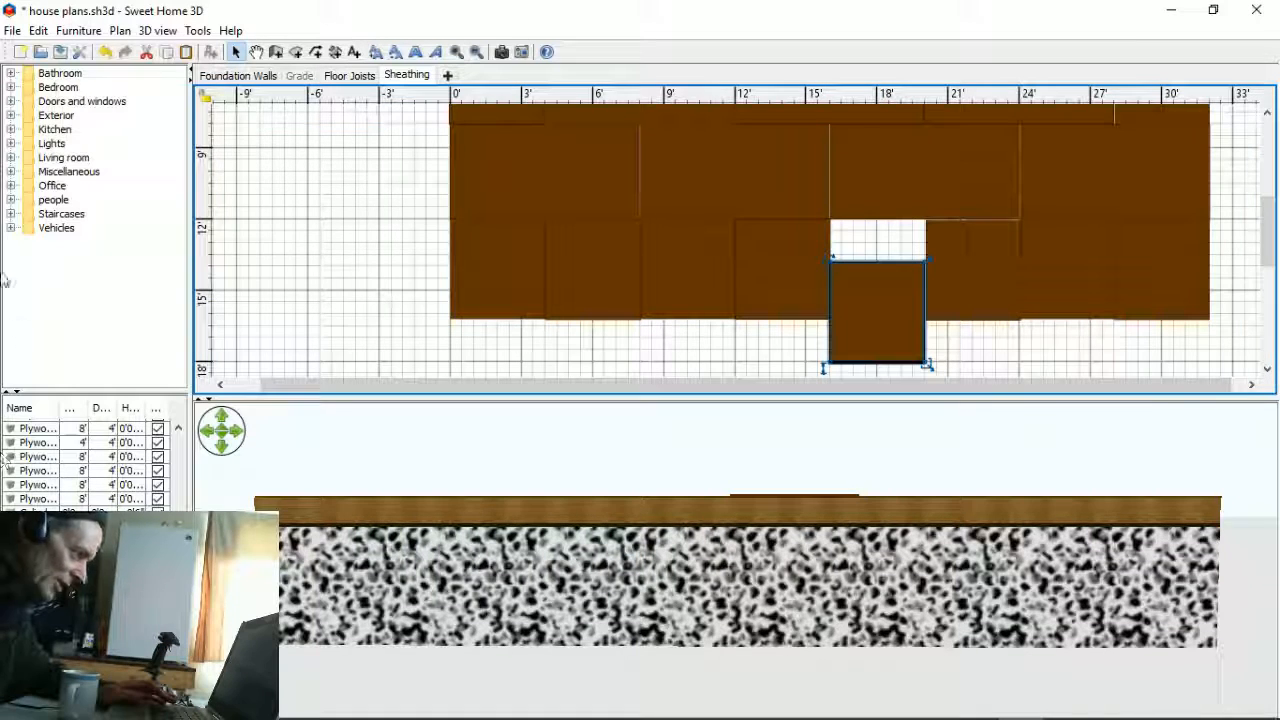
- Check the Sheathing level's settings and return the fifth sheet to its slot between about 16' and 20', flush with the third row's edge
{"action": "double_click", "coordinate": [407, 76]}
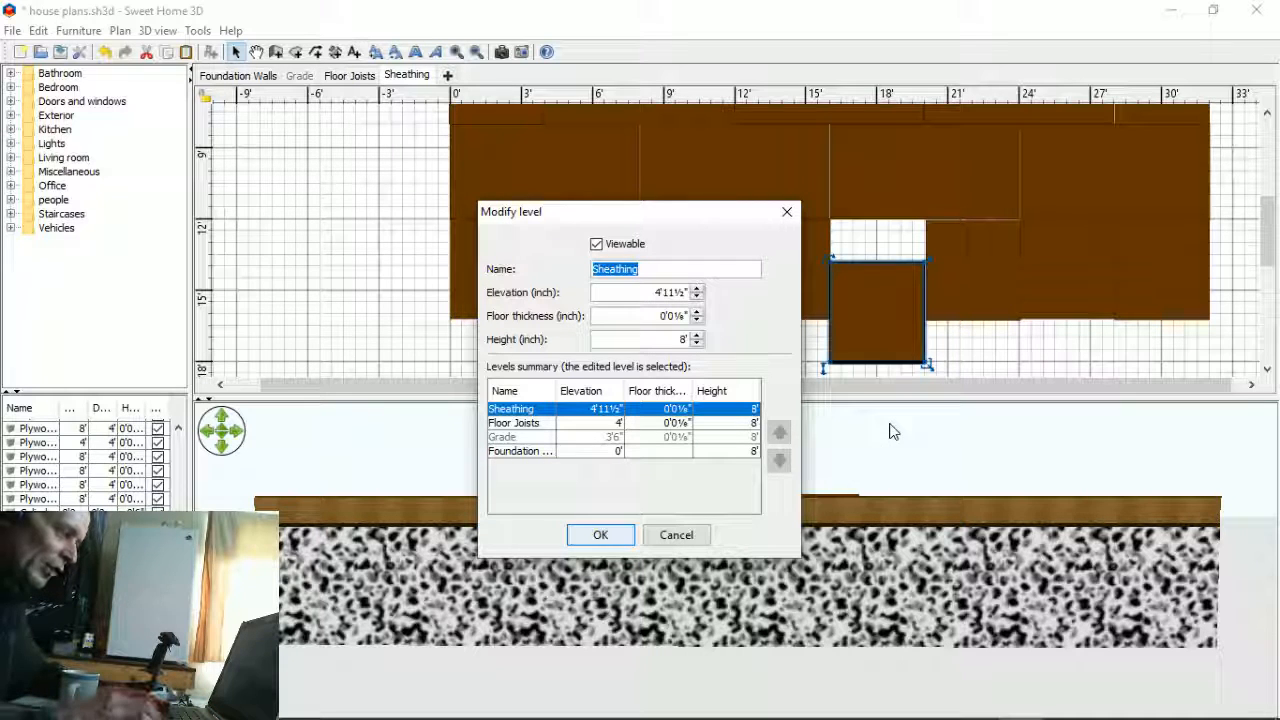
{"action": "key", "text": "Return"}
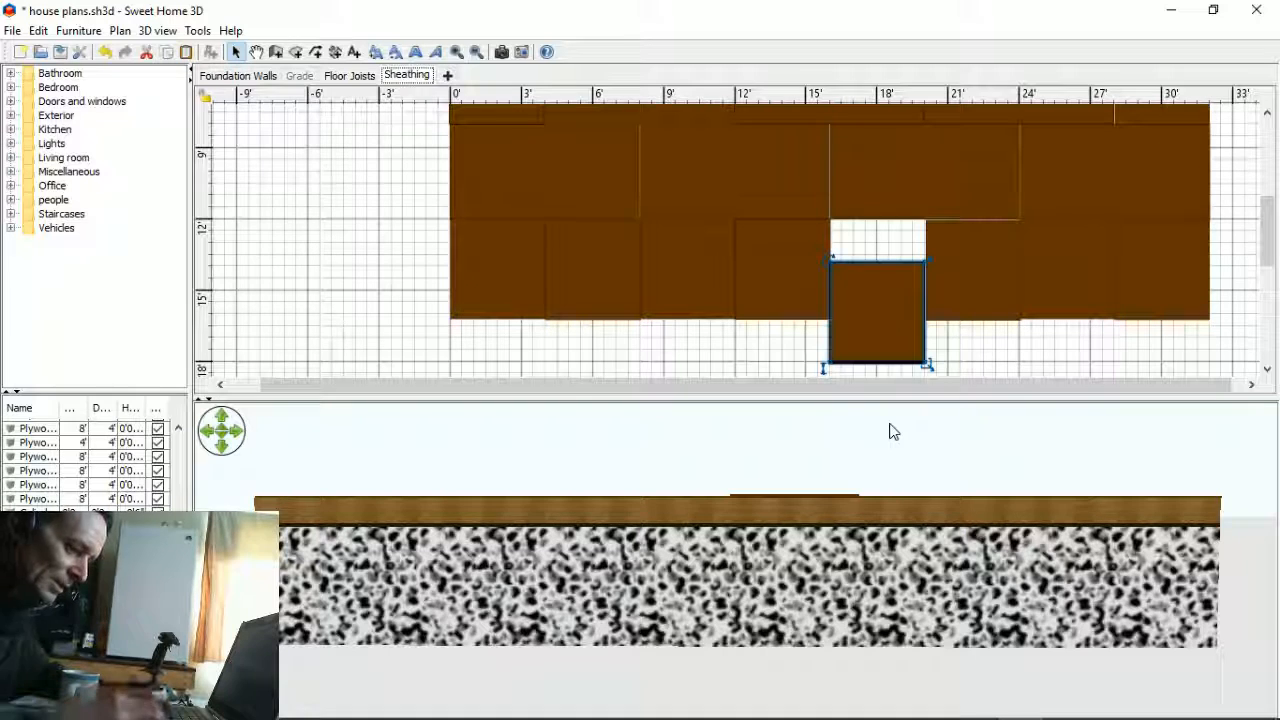
{"action": "left_click", "coordinate": [859, 331]}
{"action": "key", "text": "Up"}
{"action": "key", "text": "Up"}
{"action": "key", "text": "Up"}
{"action": "key", "text": "Up"}
{"action": "key", "text": "Up"}
{"action": "key", "text": "Up"}
{"action": "key", "text": "Up"}
{"action": "key", "text": "Up"}
{"action": "key", "text": "Up"}
{"action": "key", "text": "Up"}
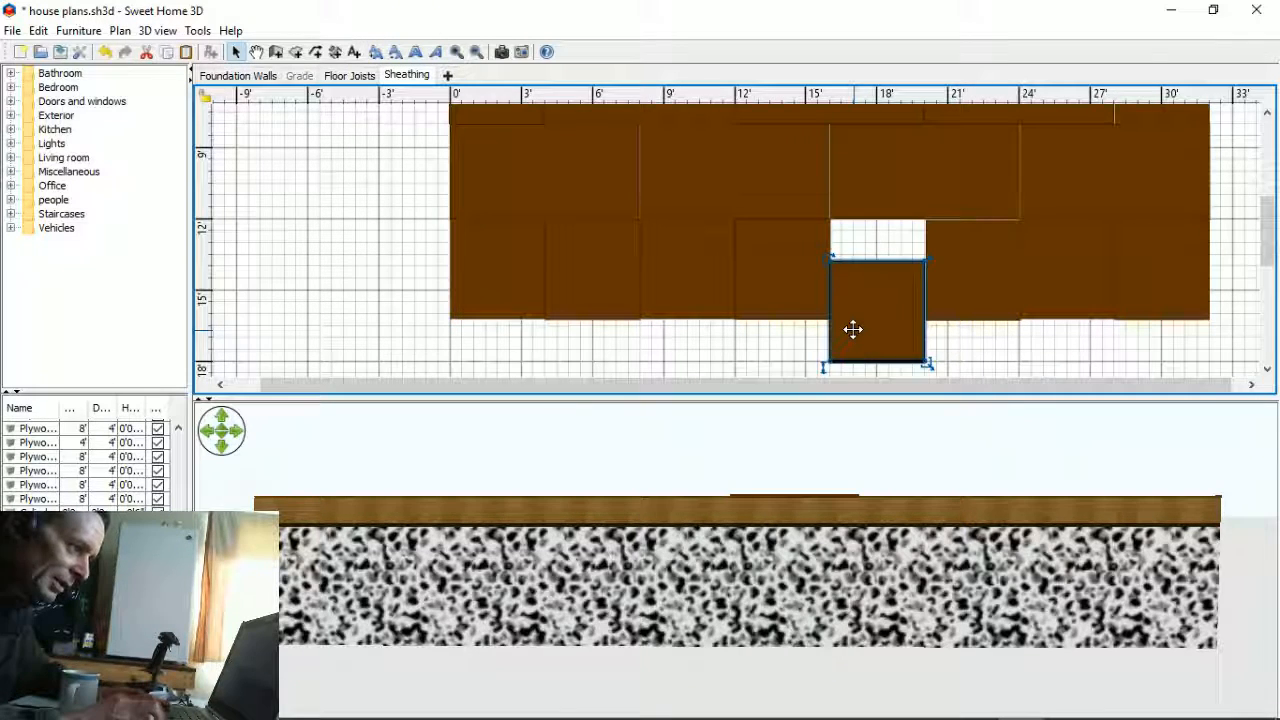
{"action": "key", "text": "Up"}
{"action": "key", "text": "Up"}
{"action": "key", "text": "Up"}
{"action": "key", "text": "Up"}
{"action": "key", "text": "Up"}
{"action": "key", "text": "Up"}
{"action": "key", "text": "Up"}
{"action": "key", "text": "Up"}
{"action": "key", "text": "Up"}
{"action": "key", "text": "Up"}
{"action": "key", "text": "Up"}
{"action": "key", "text": "Up"}
{"action": "key", "text": "Up"}
{"action": "key", "text": "Up"}
{"action": "key", "text": "Up"}
{"action": "key", "text": "Up"}
{"action": "key", "text": "Up"}
{"action": "key", "text": "Up"}
{"action": "key", "text": "Up"}
{"action": "key", "text": "Up"}
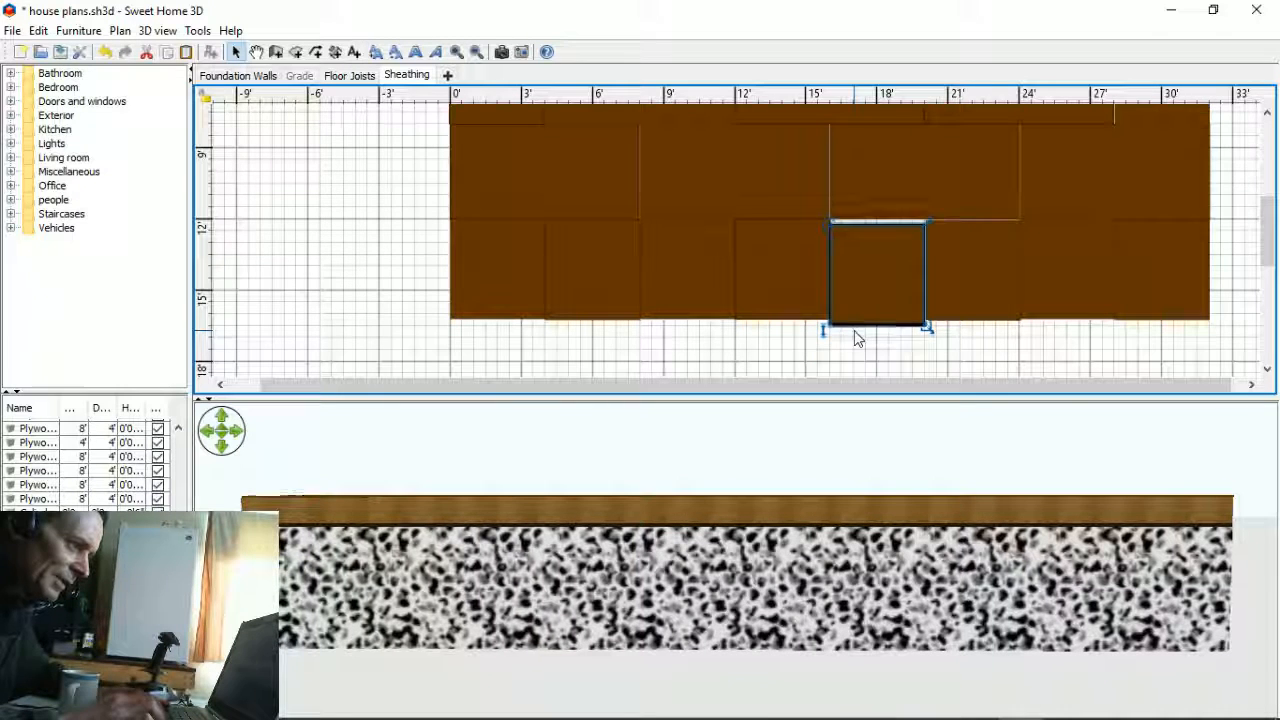
{"action": "key", "text": "Up"}
{"action": "key", "text": "Right"}
{"action": "key", "text": "Up"}
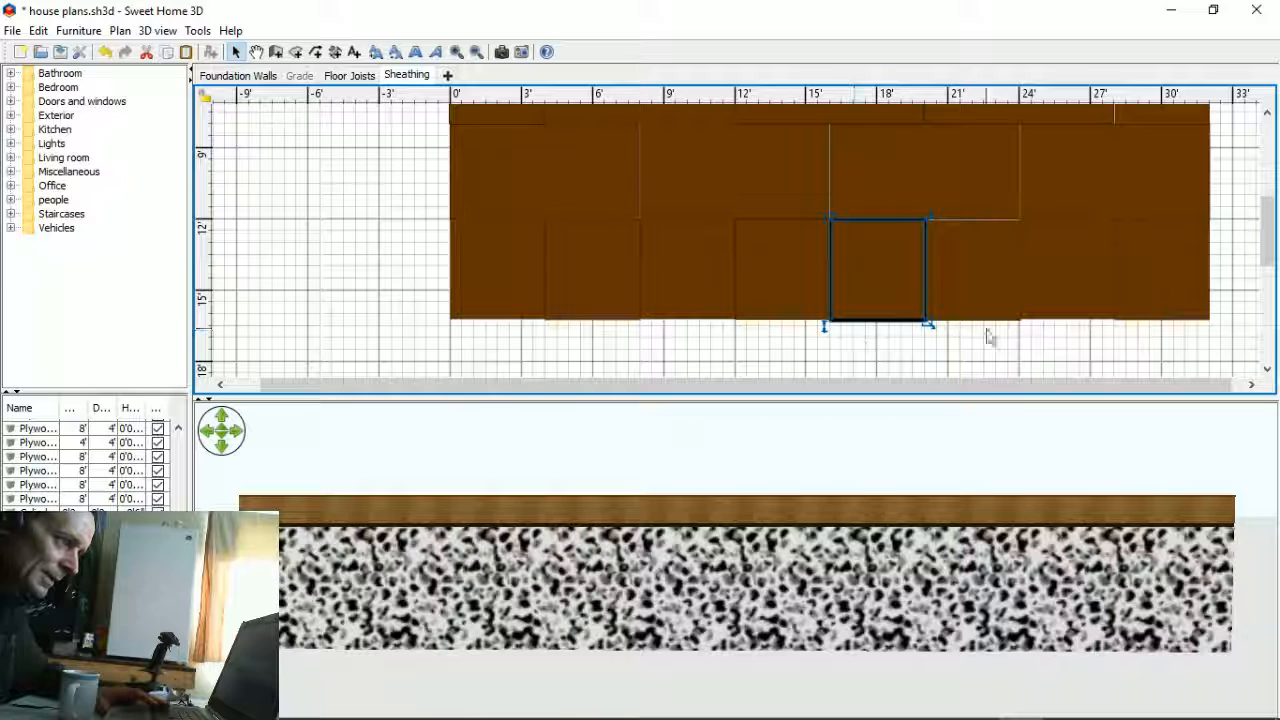
{"action": "left_click_drag", "start_coordinate": [866, 289], "coordinate": [961, 289]}
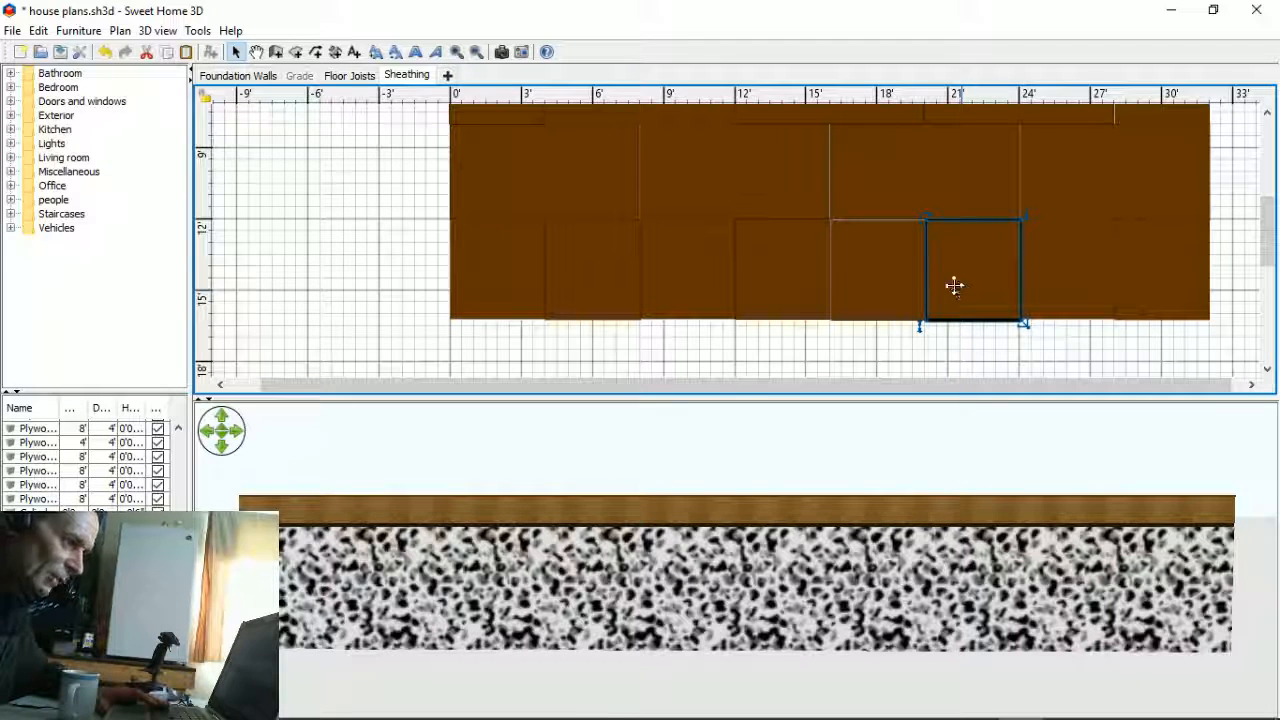
- Switch to Firefox, look through the YouTube Live Dashboard's stream details, and open the live stream's watch page
{"action": "mouse_move", "coordinate": [732, 718]}
{"action": "left_click", "coordinate": [615, 701]}
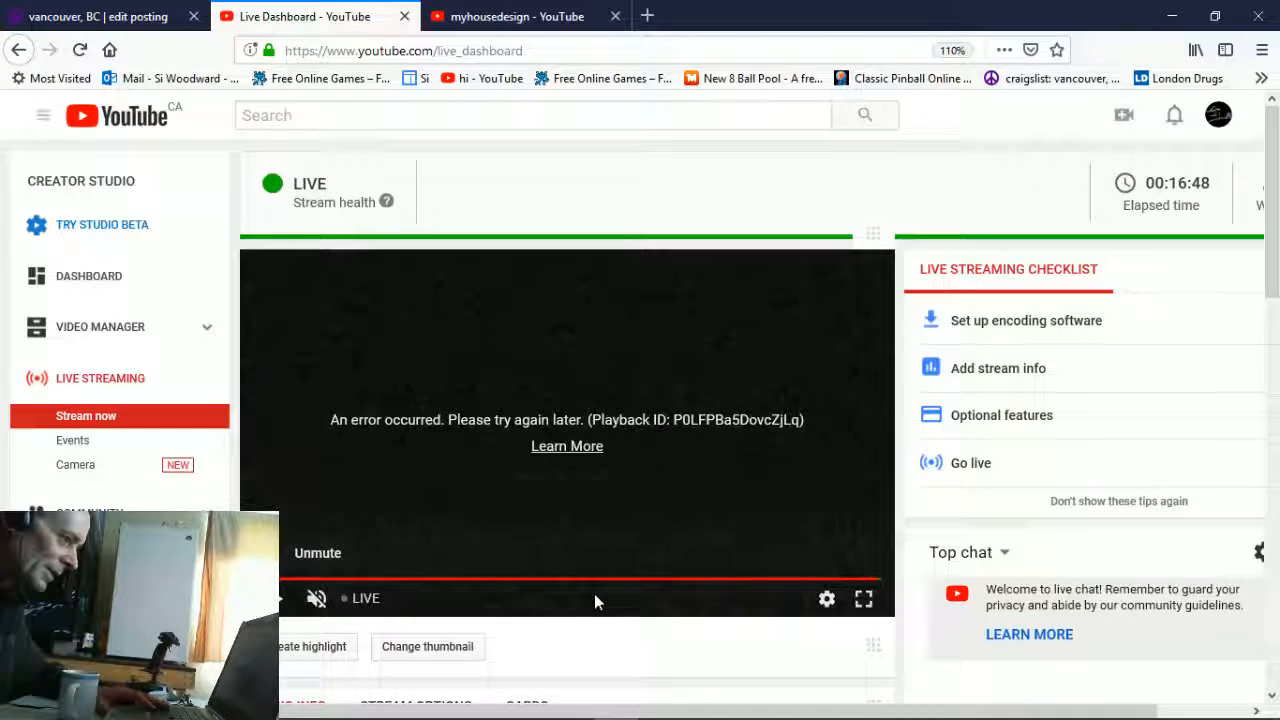
{"action": "scroll", "coordinate": [641, 535], "scroll_direction": "down", "scroll_amount": 2}
{"action": "scroll", "coordinate": [645, 543], "scroll_direction": "up", "scroll_amount": 2}
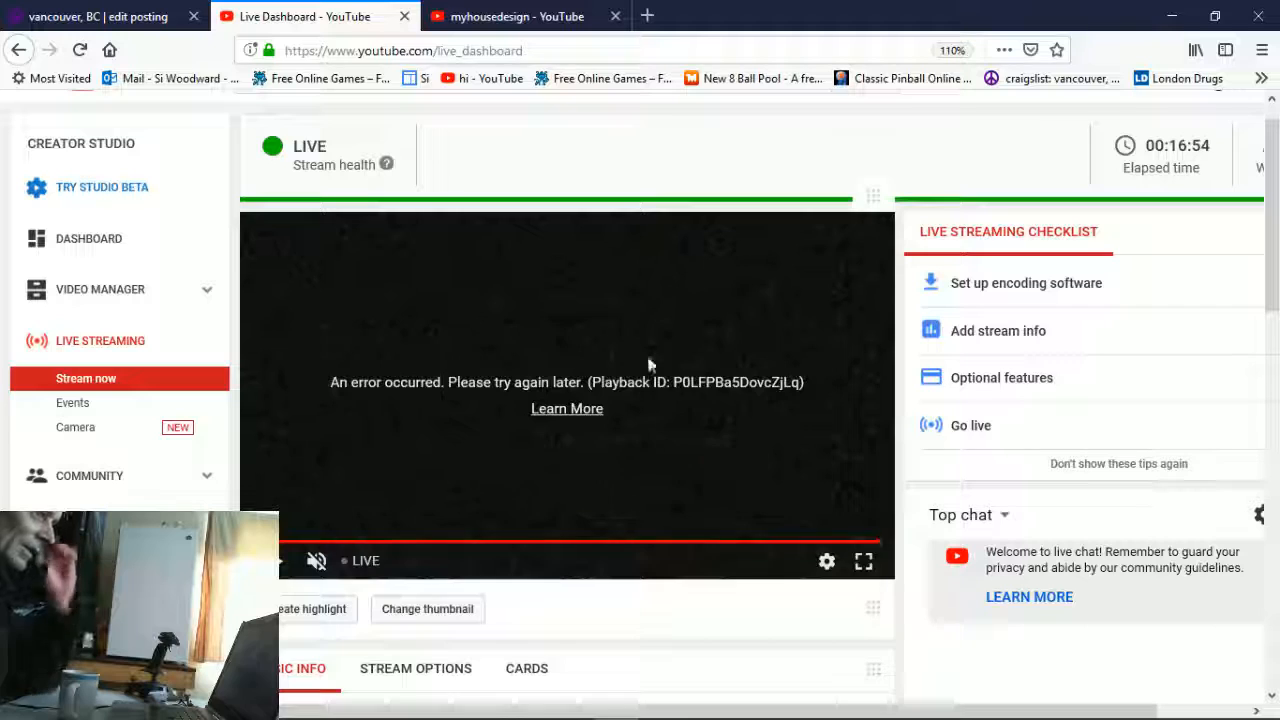
{"action": "scroll", "coordinate": [797, 640], "scroll_direction": "down", "scroll_amount": 6}
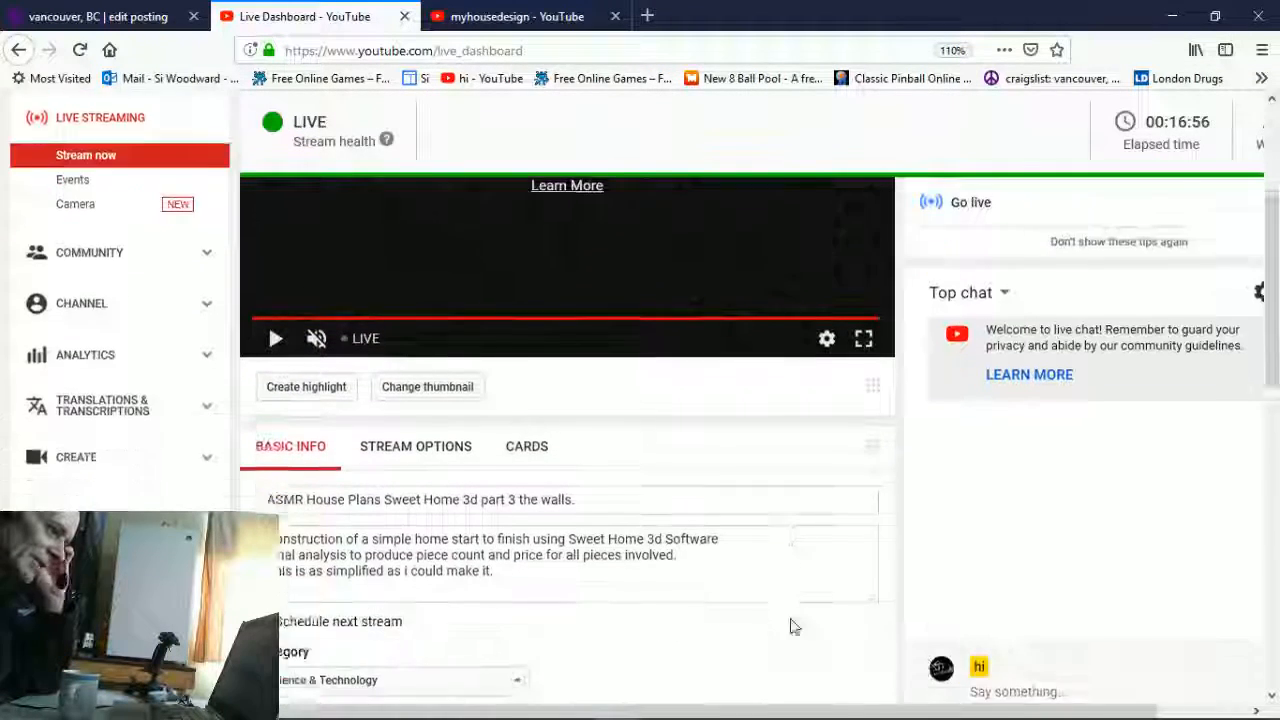
{"action": "scroll", "coordinate": [780, 500], "scroll_direction": "down", "scroll_amount": 5}
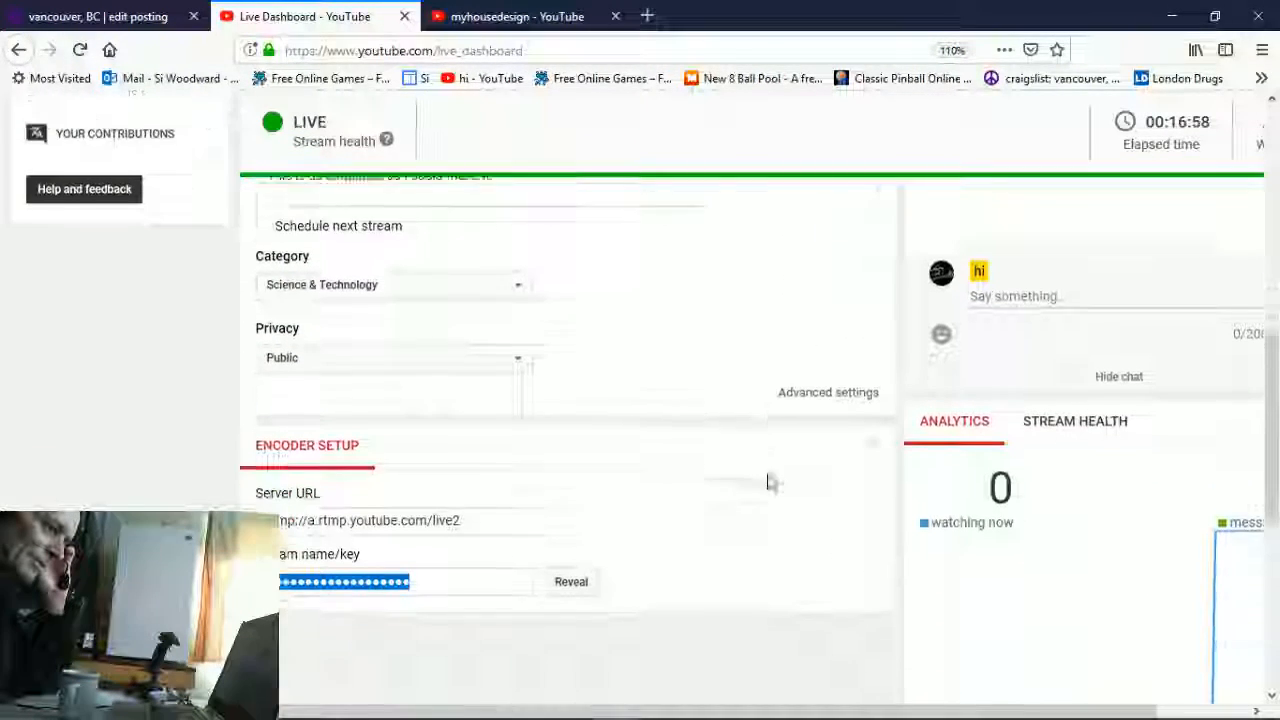
{"action": "scroll", "coordinate": [828, 543], "scroll_direction": "down", "scroll_amount": 4}
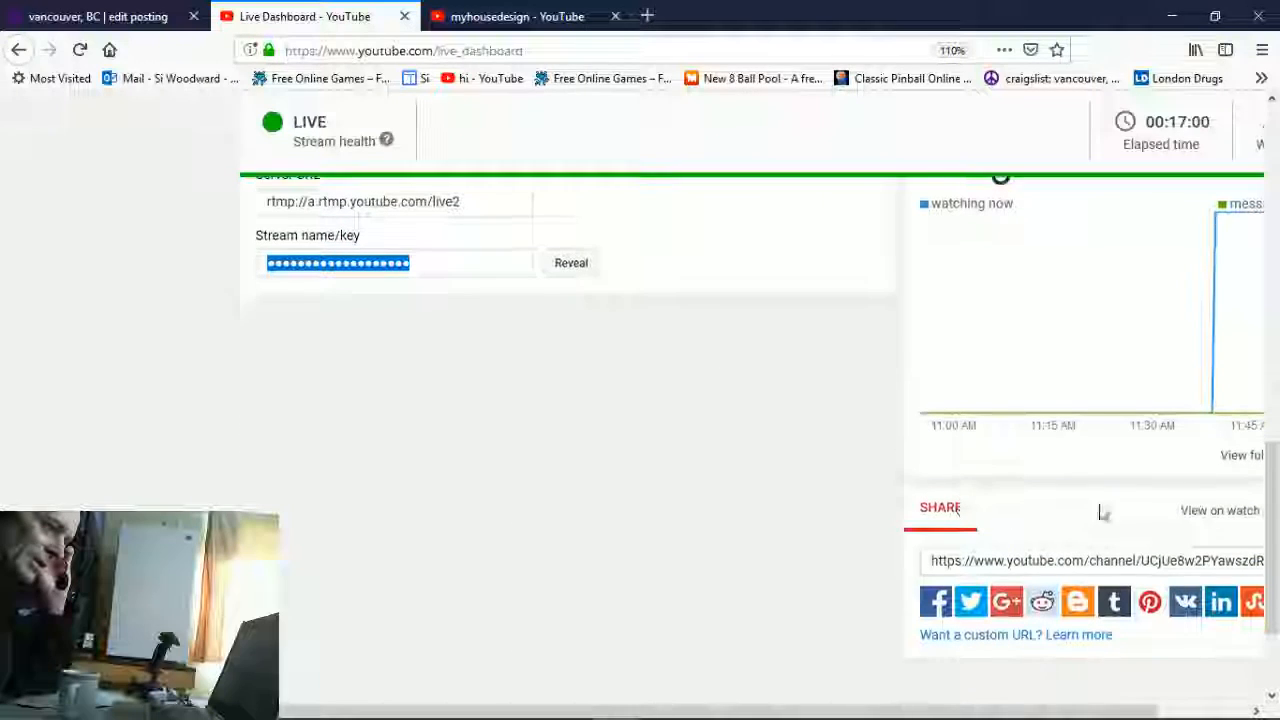
{"action": "left_click", "coordinate": [1211, 518]}
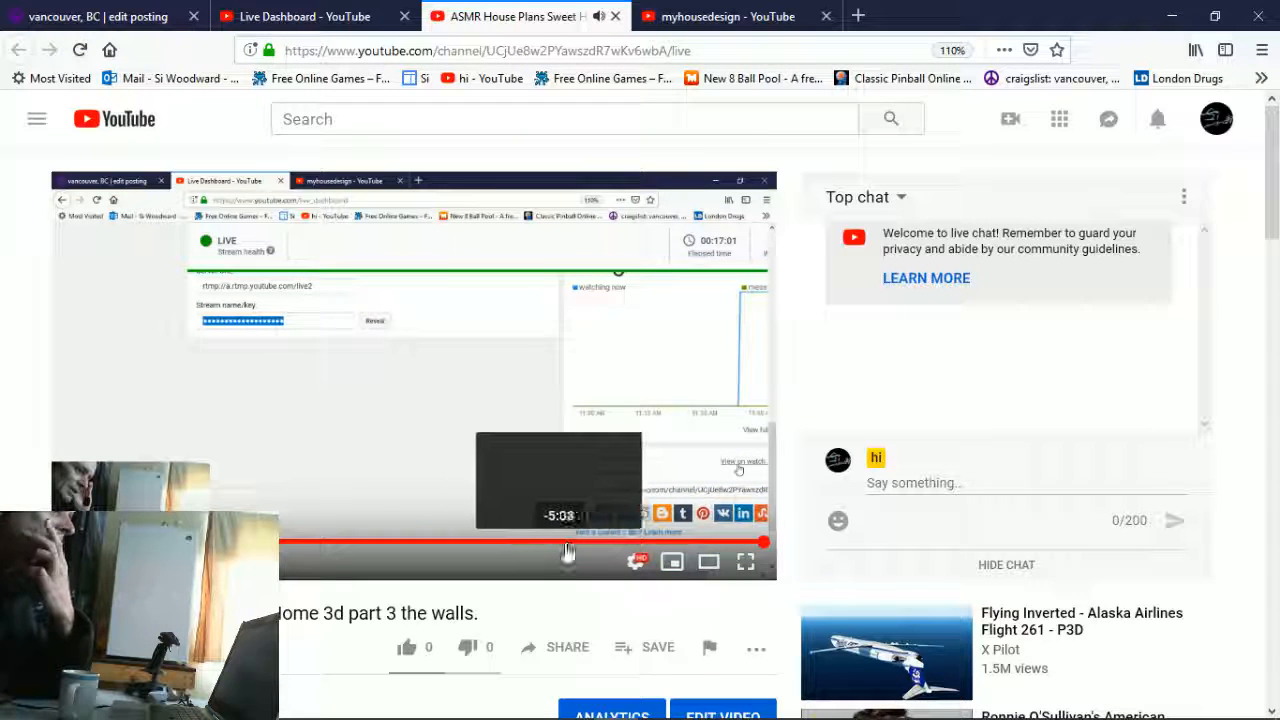
- Return to the top of the YouTube Live Dashboard and reload the page
{"action": "left_click", "coordinate": [343, 18]}
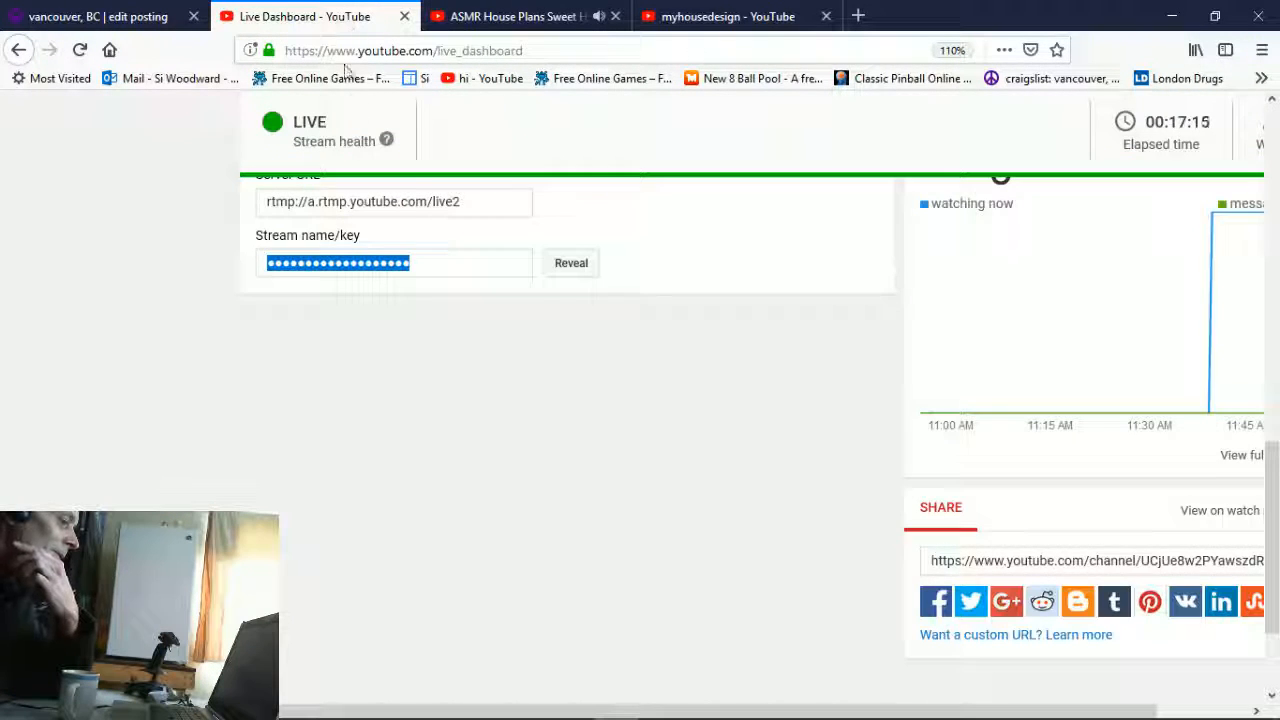
{"action": "scroll", "coordinate": [589, 437], "scroll_direction": "up", "scroll_amount": 12}
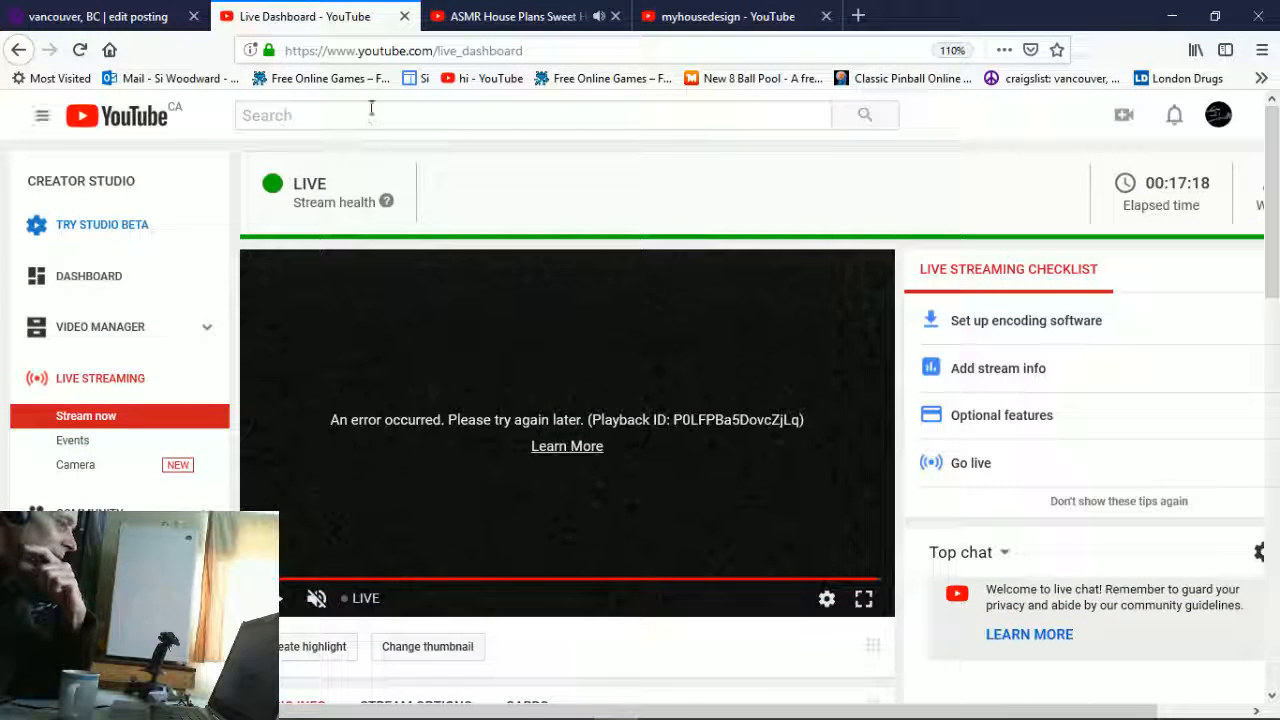
{"action": "right_click", "coordinate": [357, 18]}
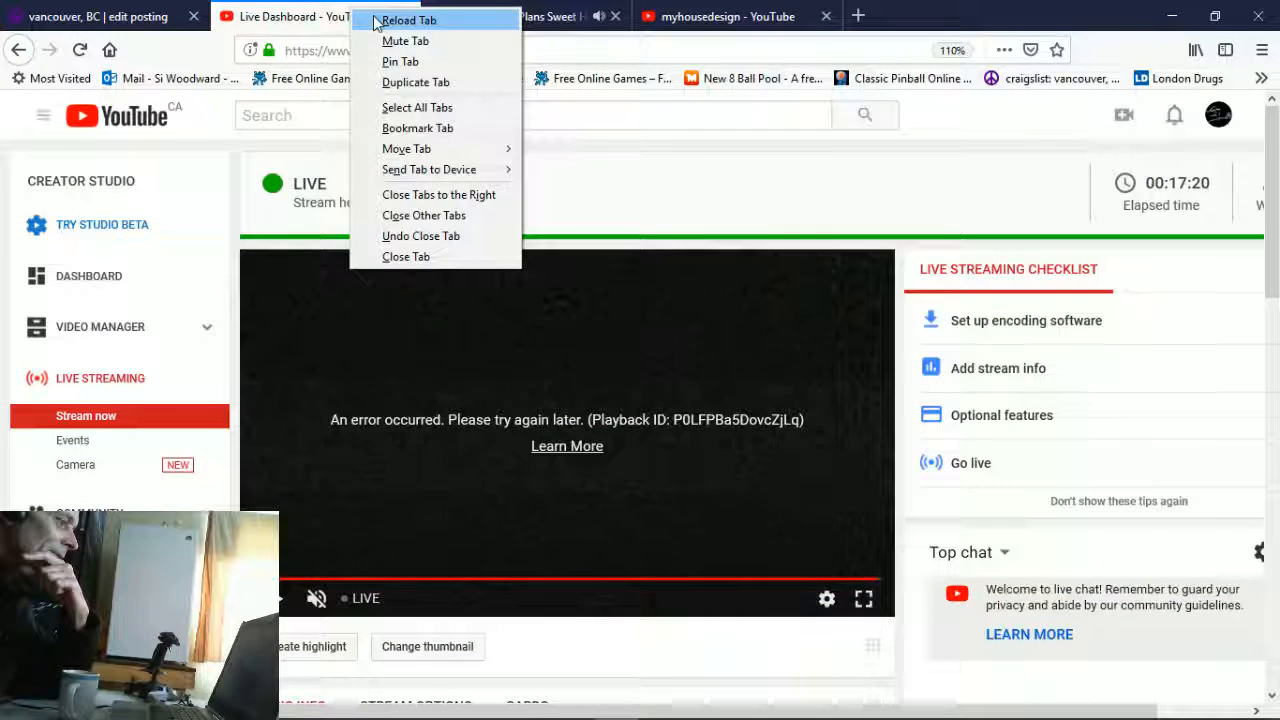
{"action": "left_click", "coordinate": [405, 20]}
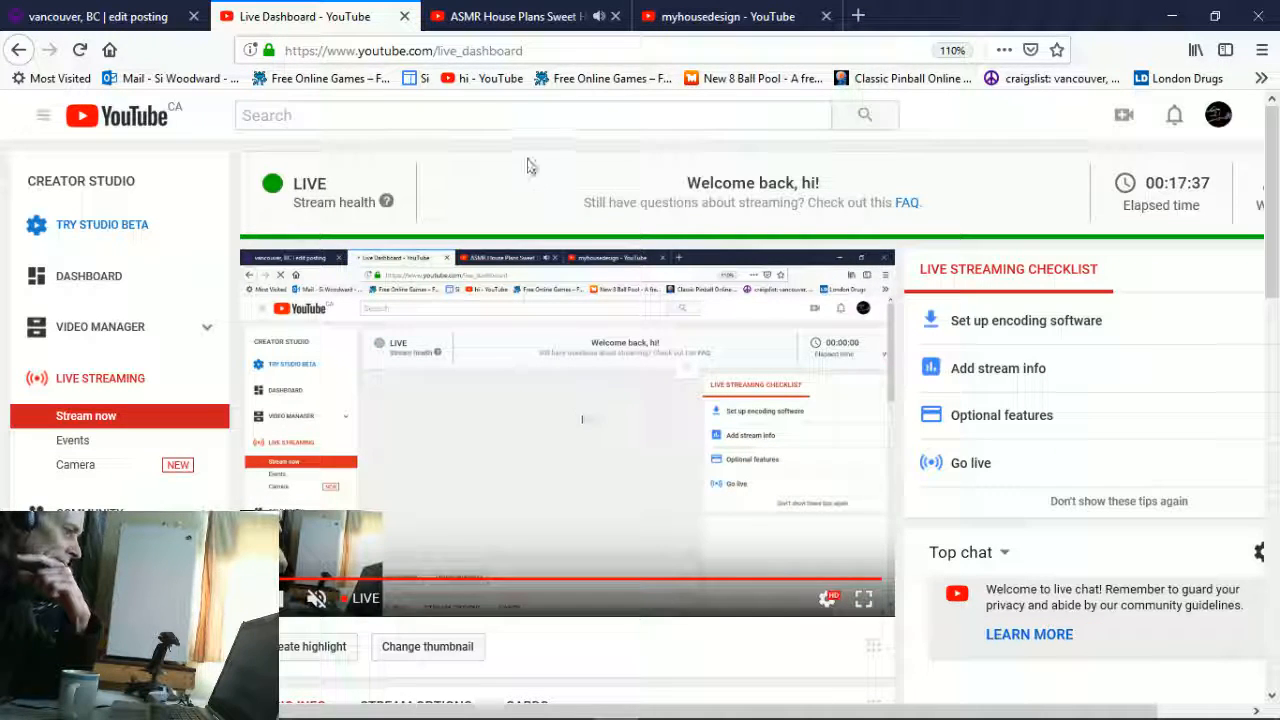
- Look at the live stream's watch page and rewind the myhousedesign video to its start
{"action": "left_click", "coordinate": [715, 20]}
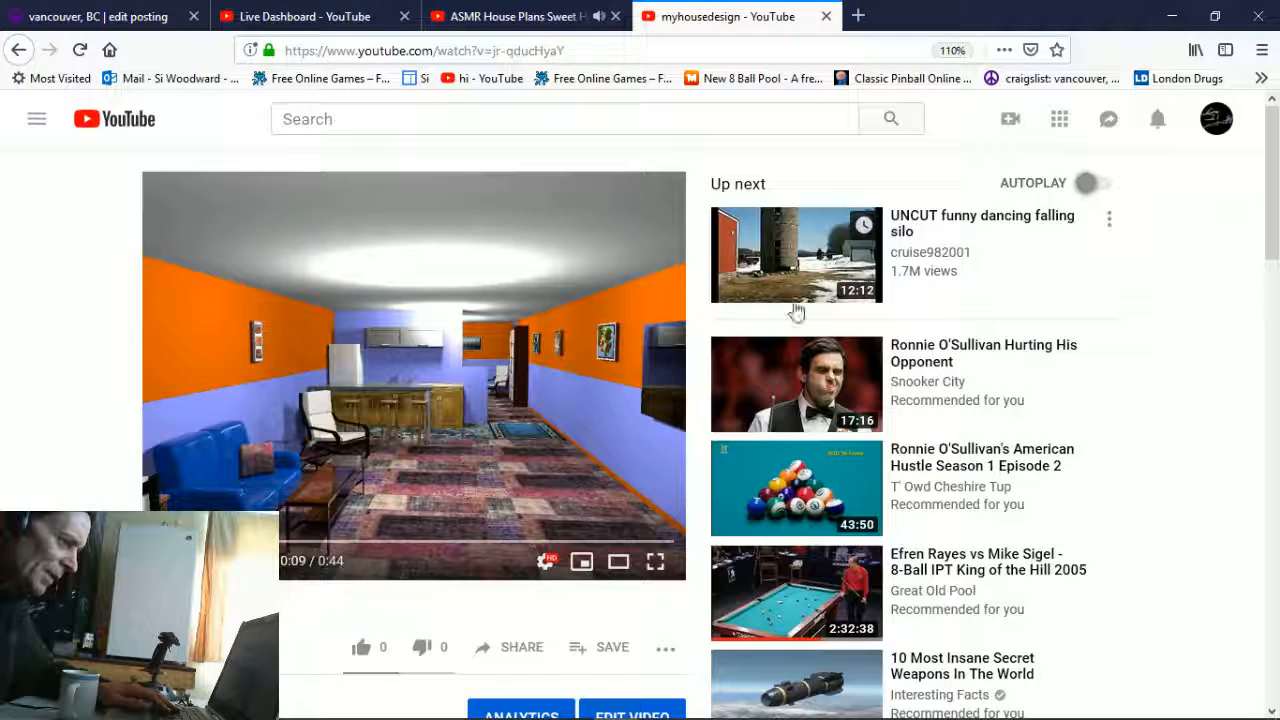
{"action": "left_click", "coordinate": [546, 18]}
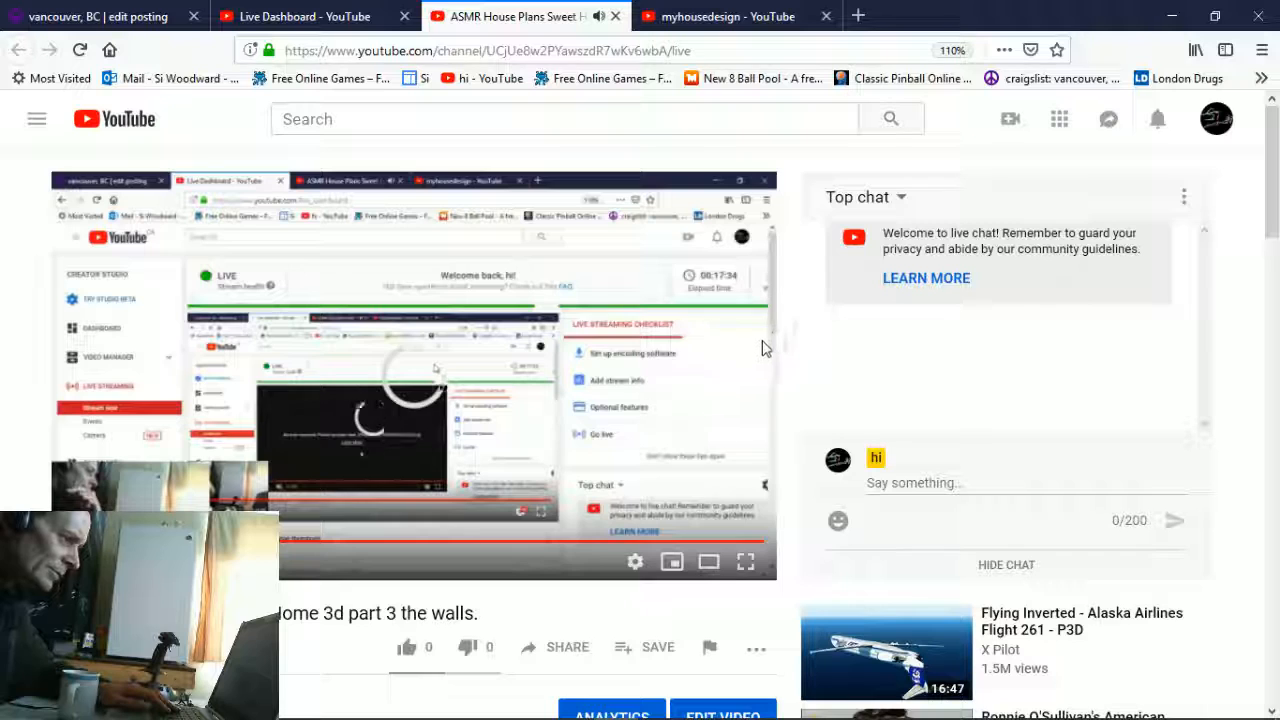
{"action": "left_click", "coordinate": [727, 20]}
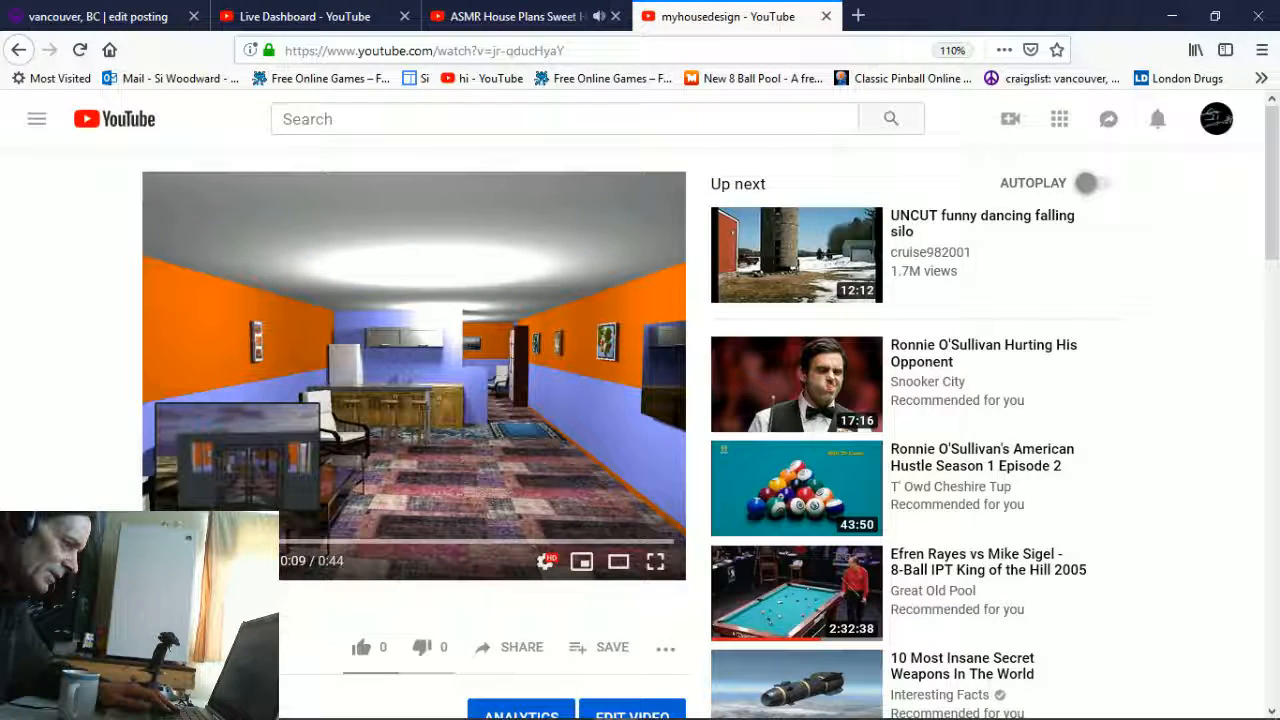
{"action": "left_click_drag", "start_coordinate": [271, 541], "coordinate": [153, 541]}
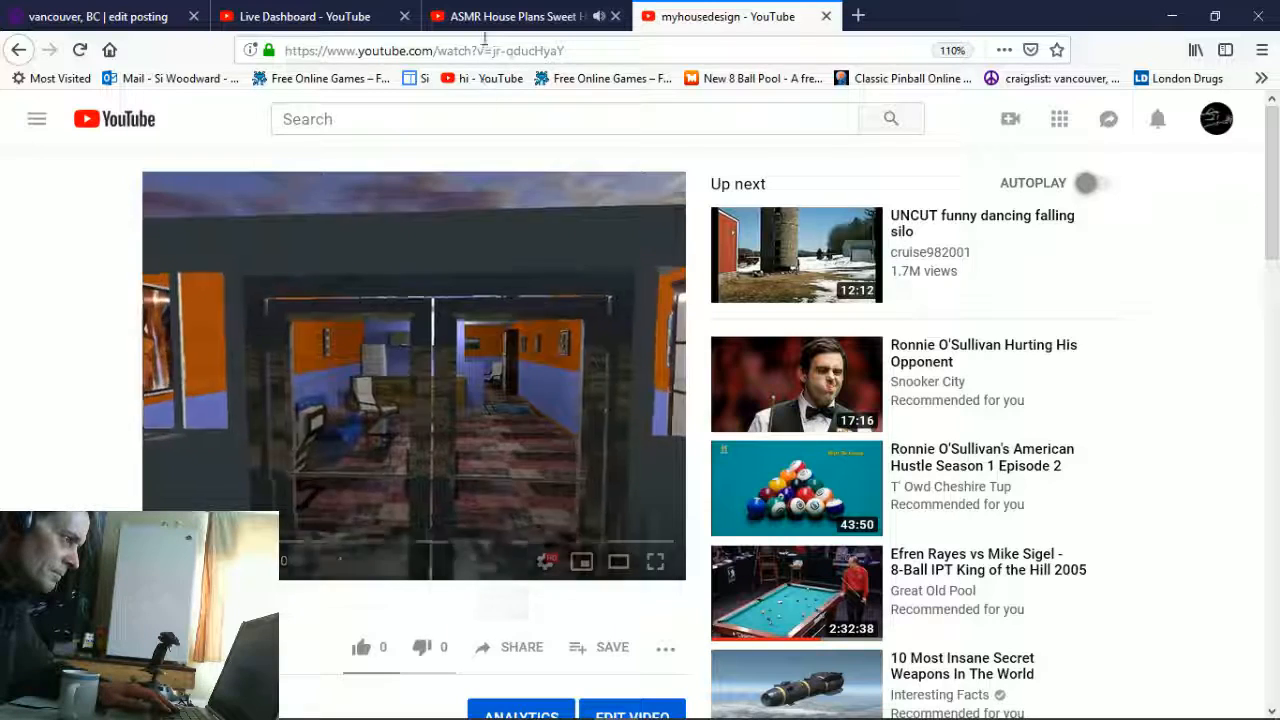
- Compare the dashboard's live preview, the stream's watch page and the myhousedesign video's playback
{"action": "left_click", "coordinate": [311, 19]}
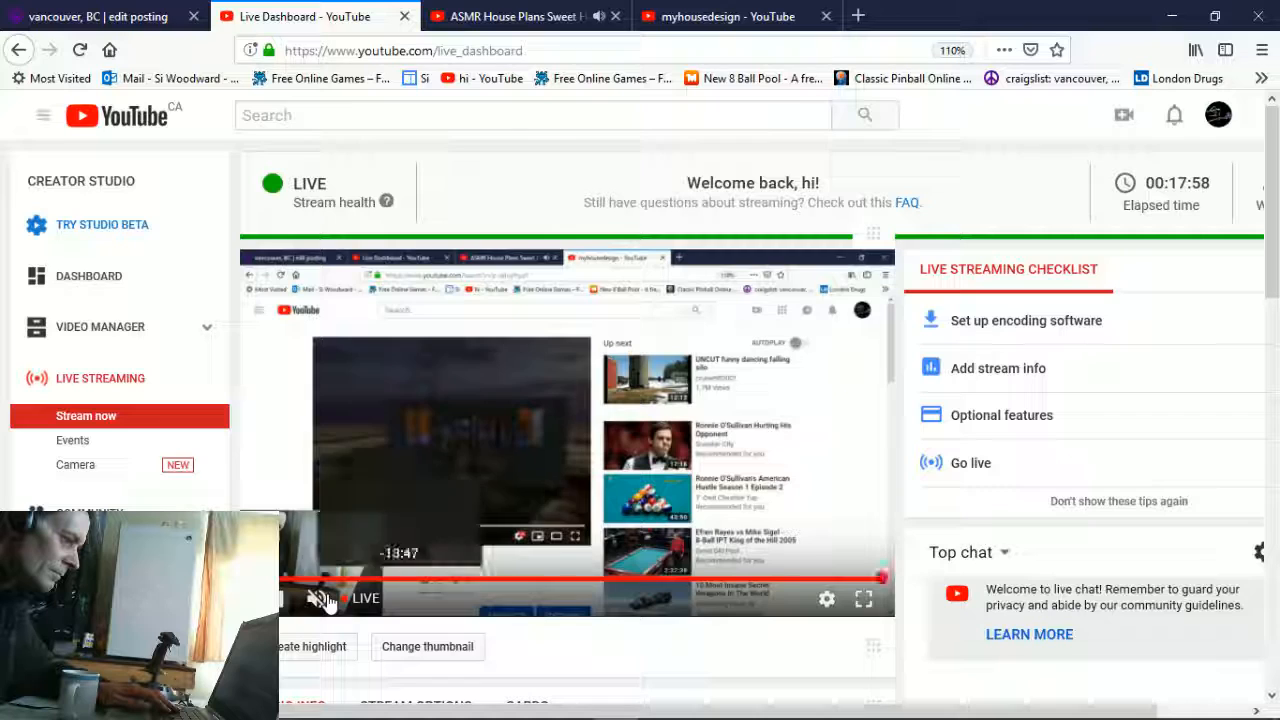
{"action": "left_click", "coordinate": [466, 17]}
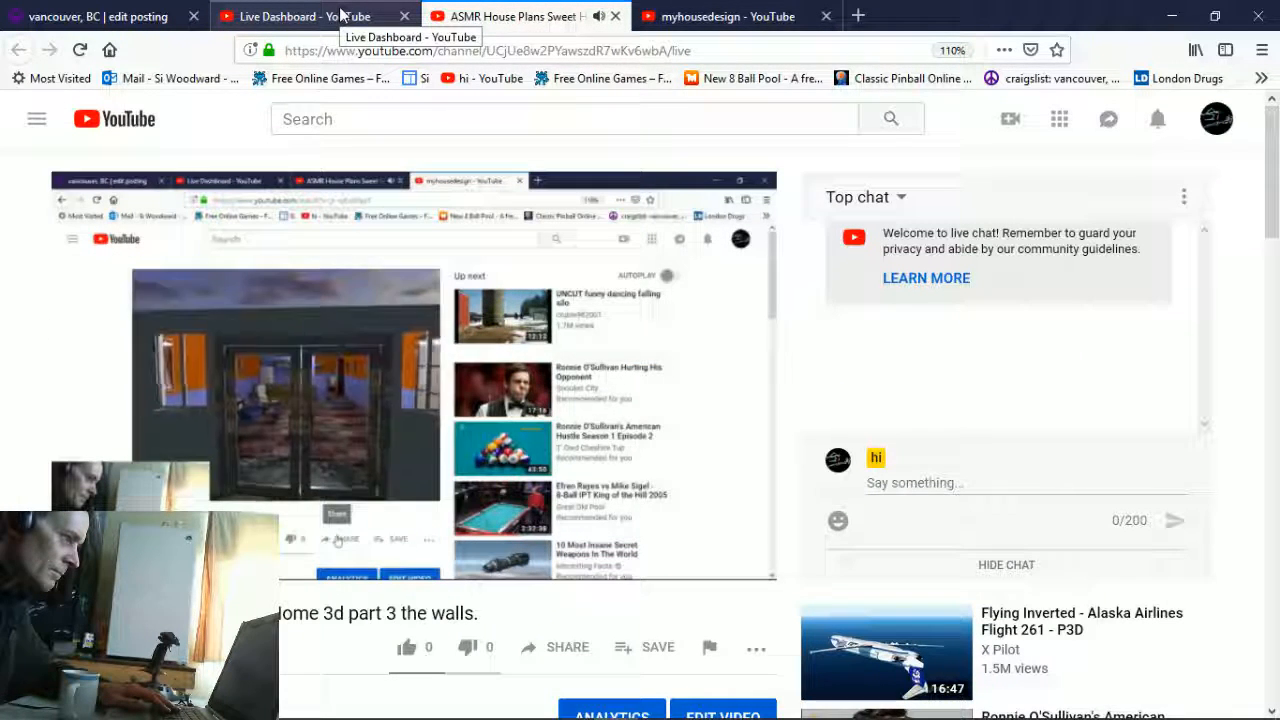
{"action": "left_click", "coordinate": [688, 17]}
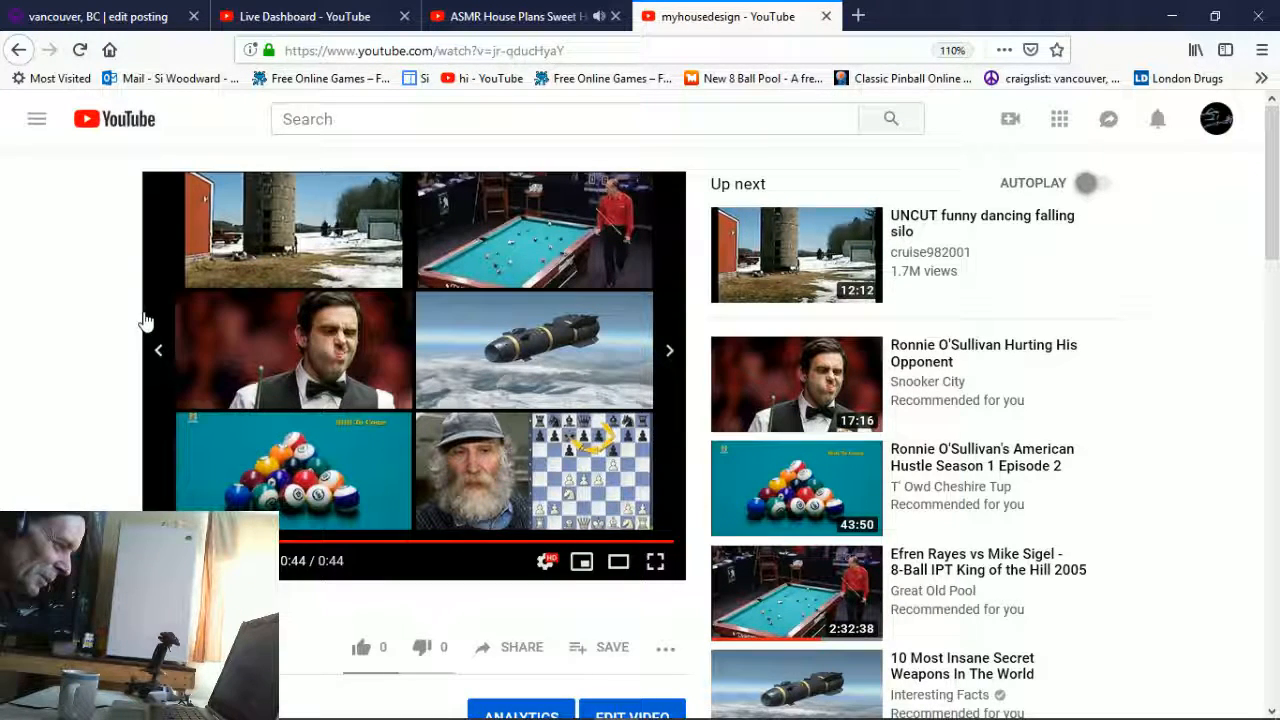
{"action": "left_click", "coordinate": [521, 17]}
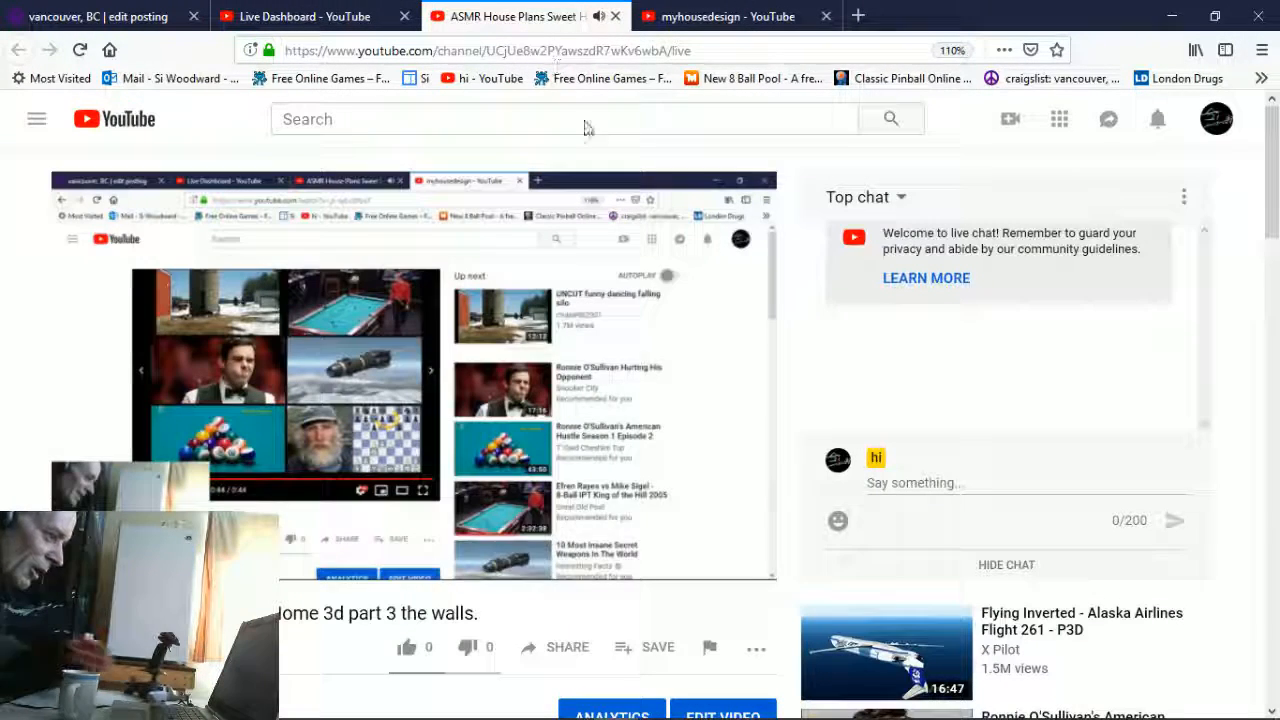
{"action": "left_click", "coordinate": [343, 30]}
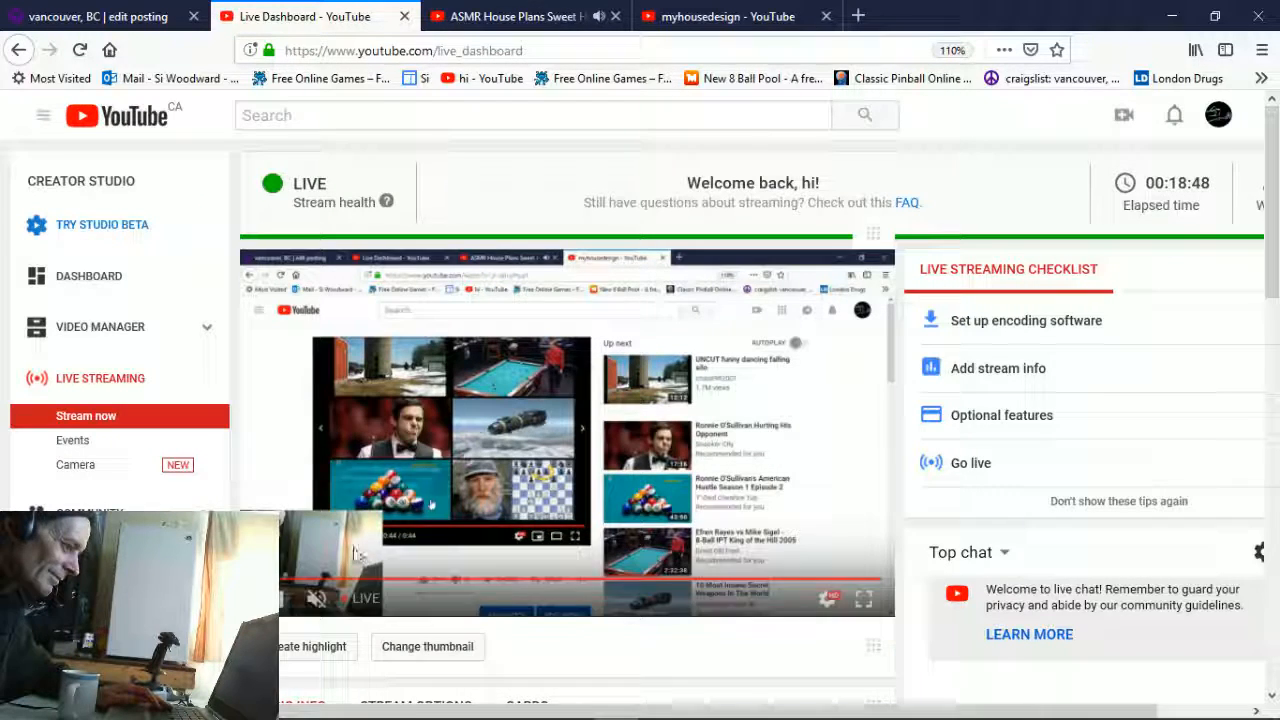
{"action": "left_click", "coordinate": [554, 13]}
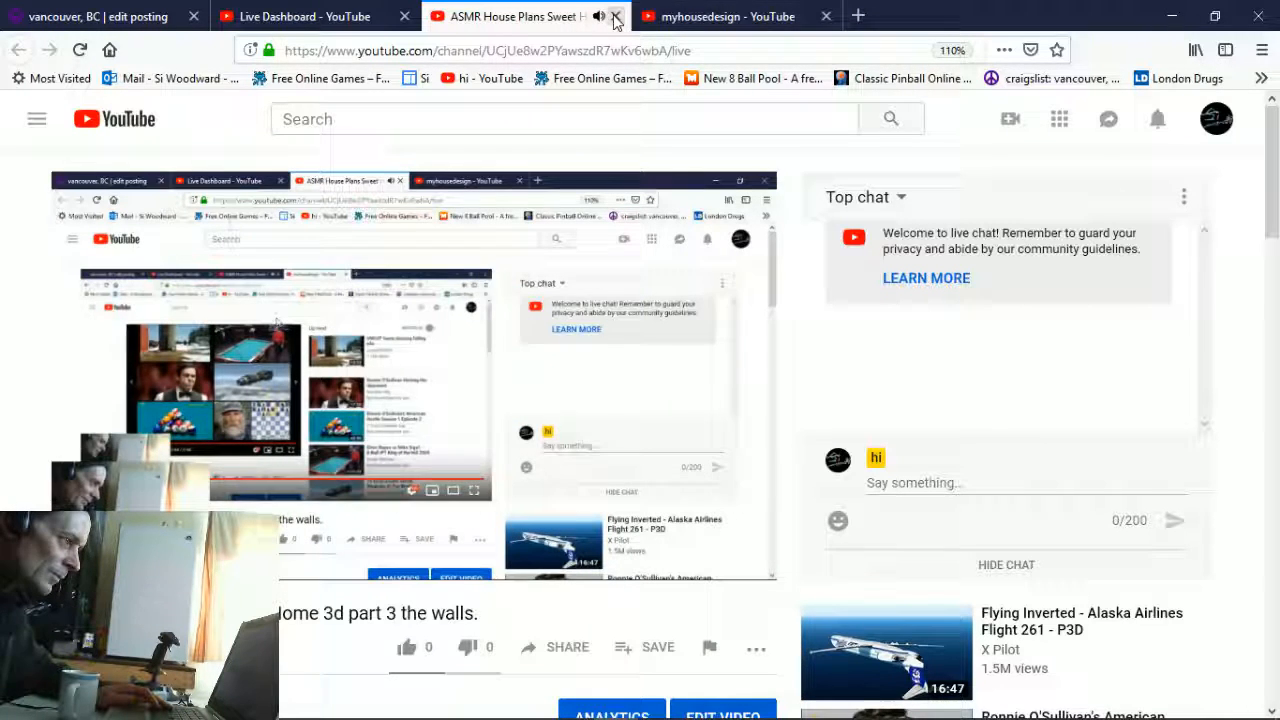
{"action": "left_click", "coordinate": [688, 16]}
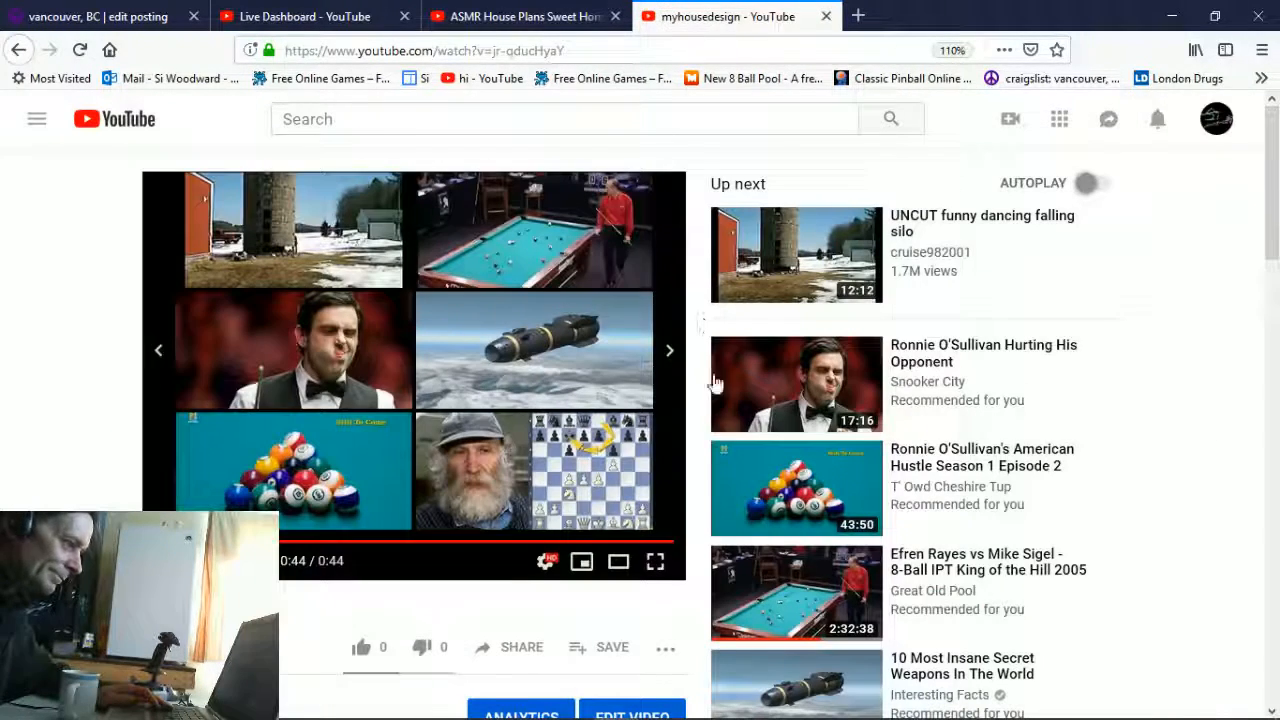
- Switch back to Sweet Home 3D and nudge the fifth and sixth fourth-row sheets tight against the third row's edge
{"action": "mouse_move", "coordinate": [975, 717]}
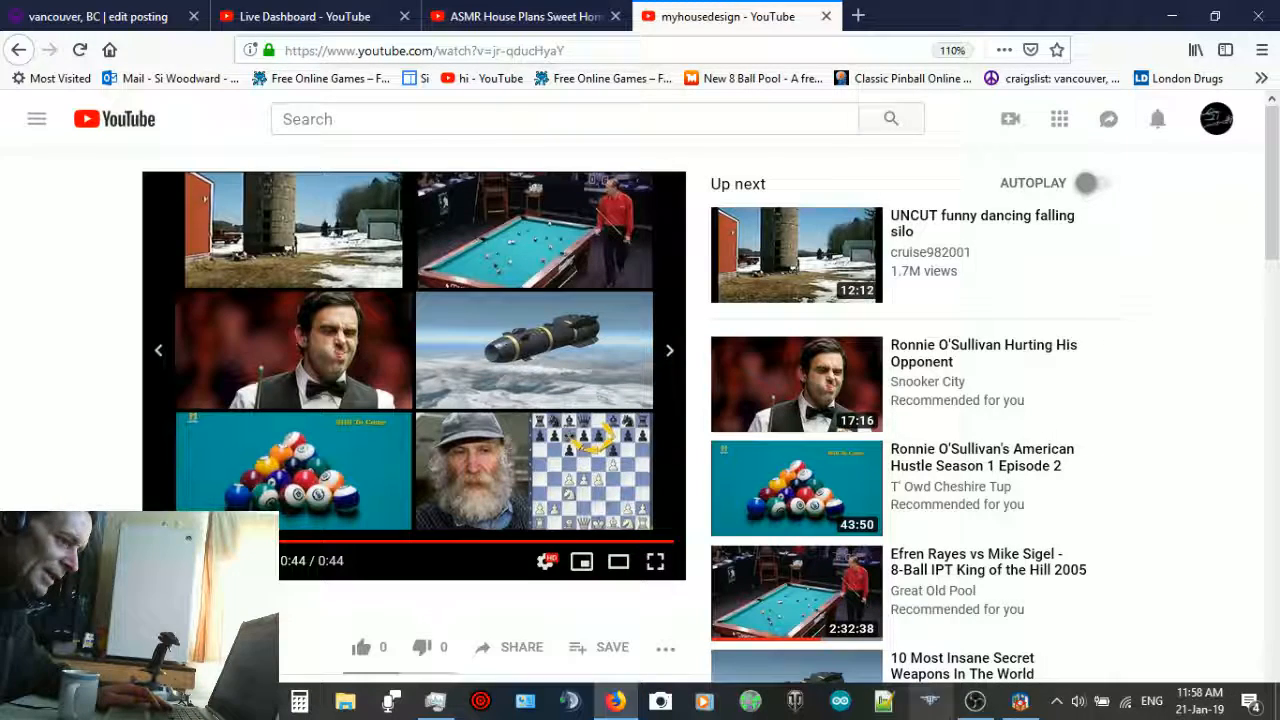
{"action": "left_click", "coordinate": [1022, 703]}
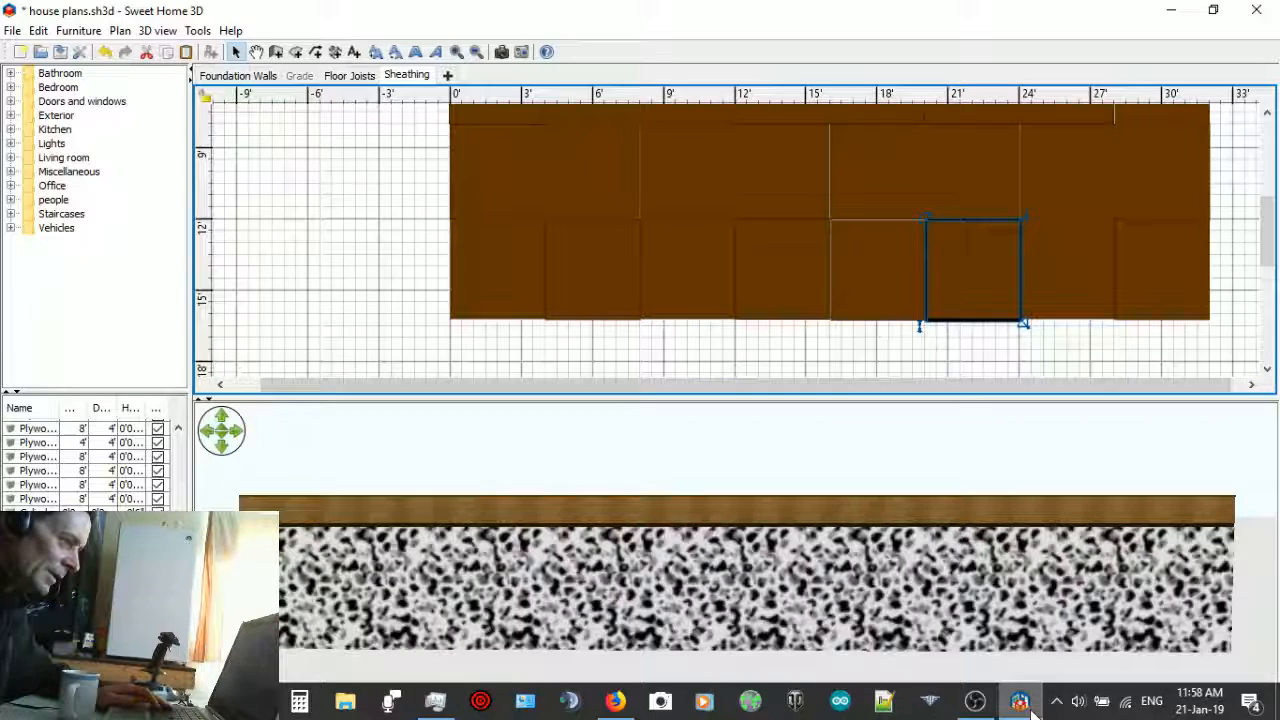
{"action": "left_click", "coordinate": [889, 276]}
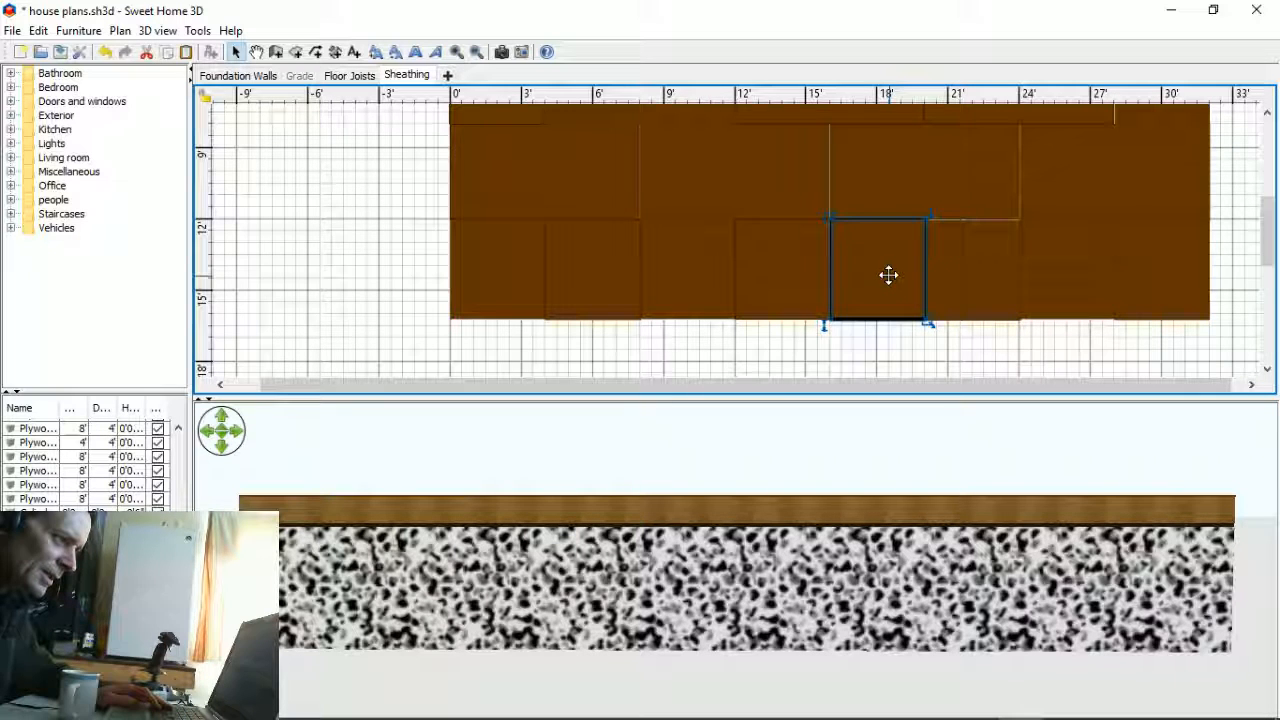
{"action": "left_click", "coordinate": [984, 265]}
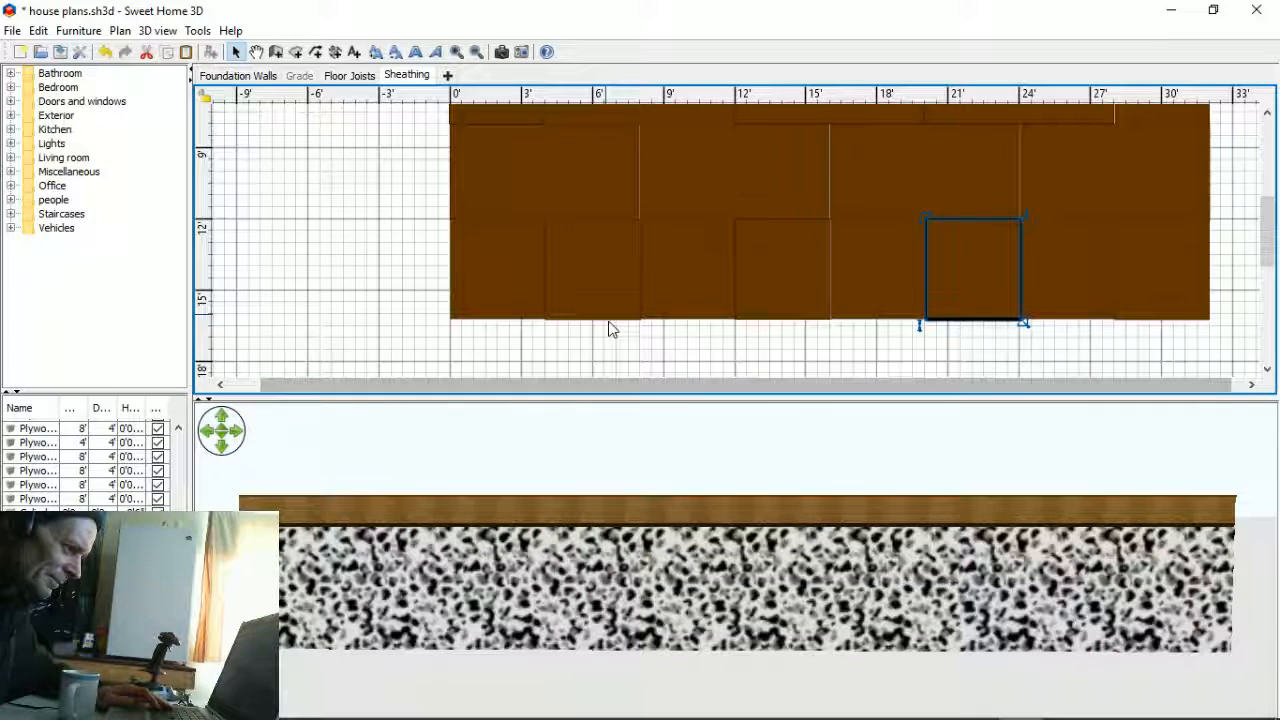
- Align the outer edge of the second fourth-row sheet, between about 4' and 8', with its neighbouring sheets
{"action": "scroll", "coordinate": [557, 363], "scroll_direction": "up", "scroll_amount": 4}
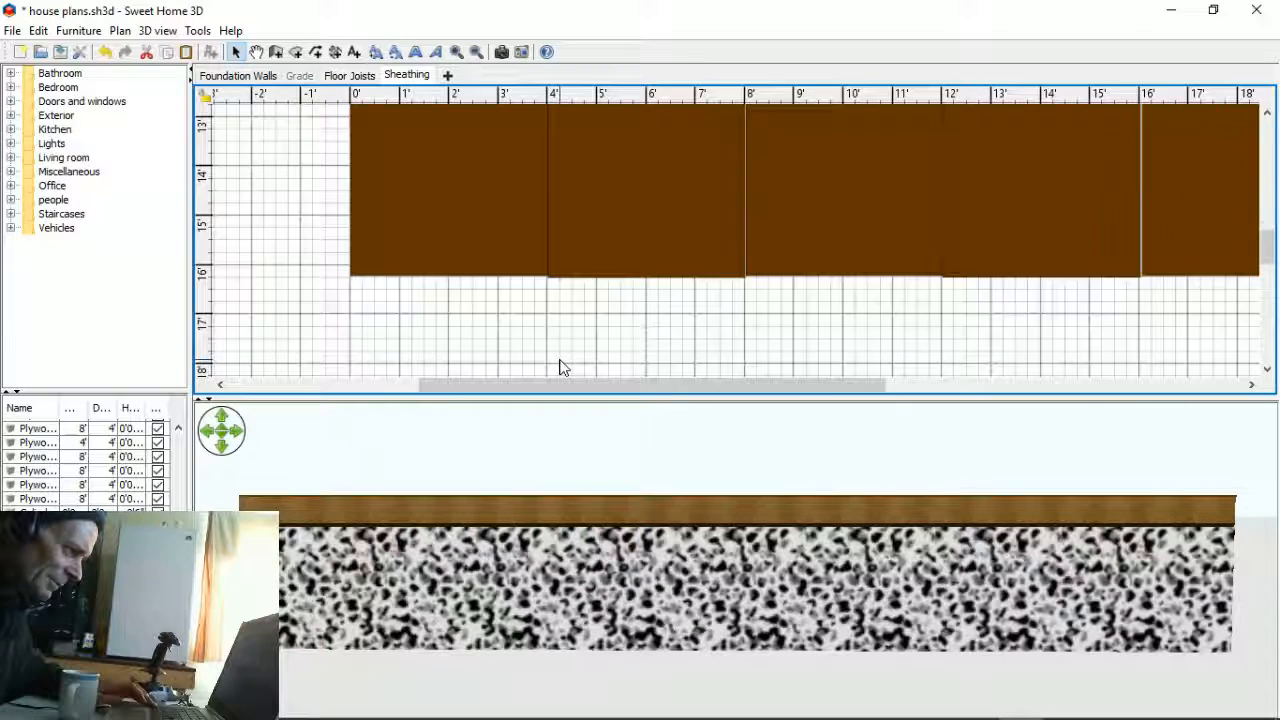
{"action": "scroll", "coordinate": [565, 366], "scroll_direction": "up", "scroll_amount": 3}
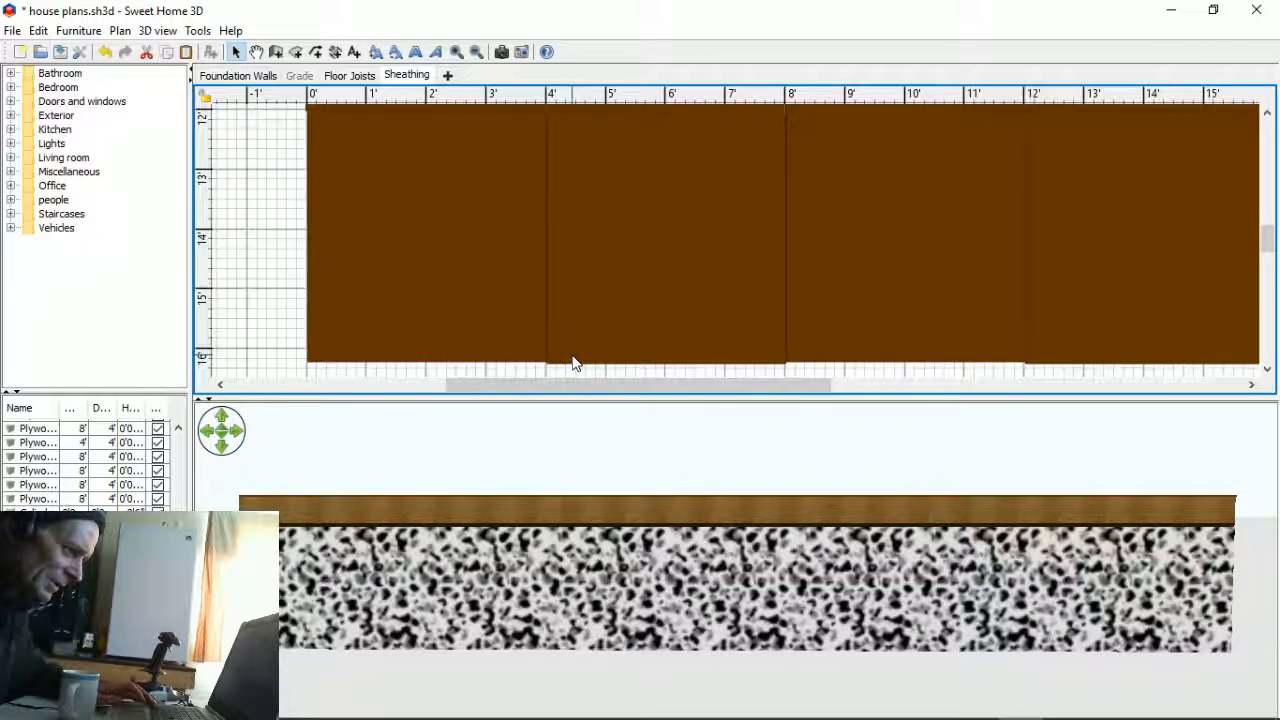
{"action": "scroll", "coordinate": [572, 363], "scroll_direction": "down", "scroll_amount": 2}
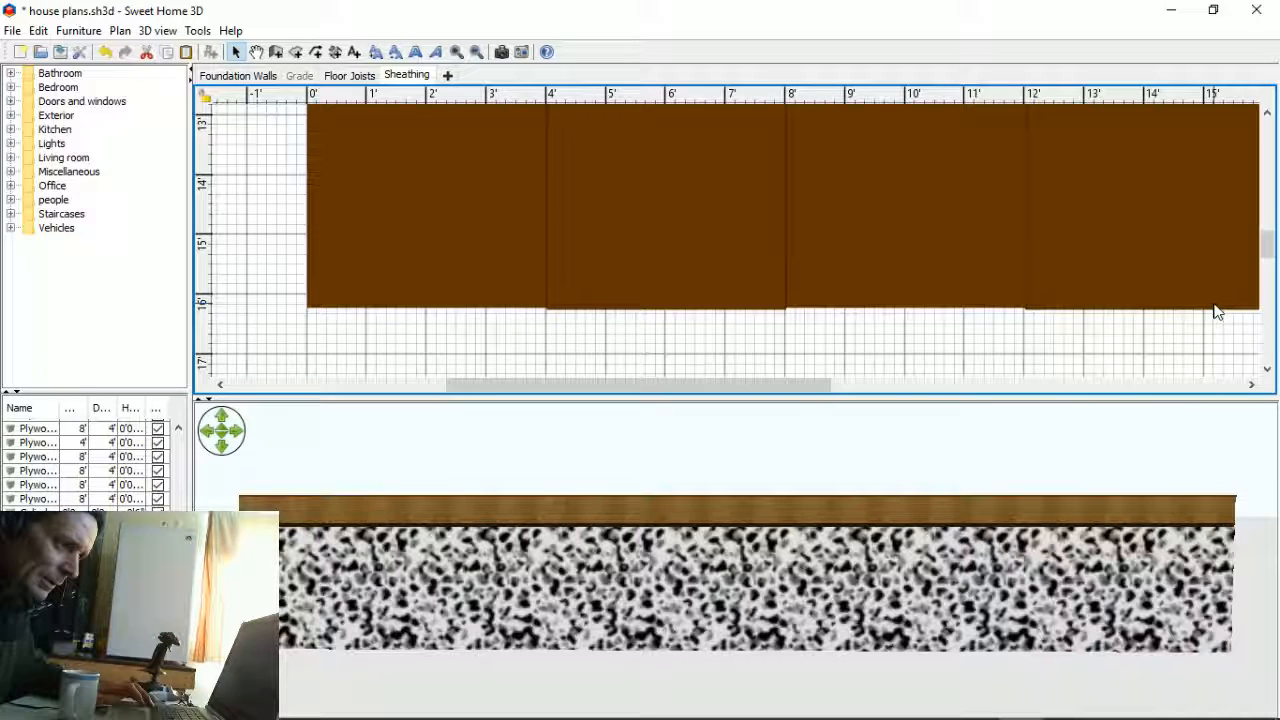
{"action": "scroll", "coordinate": [530, 315], "scroll_direction": "up", "scroll_amount": 4}
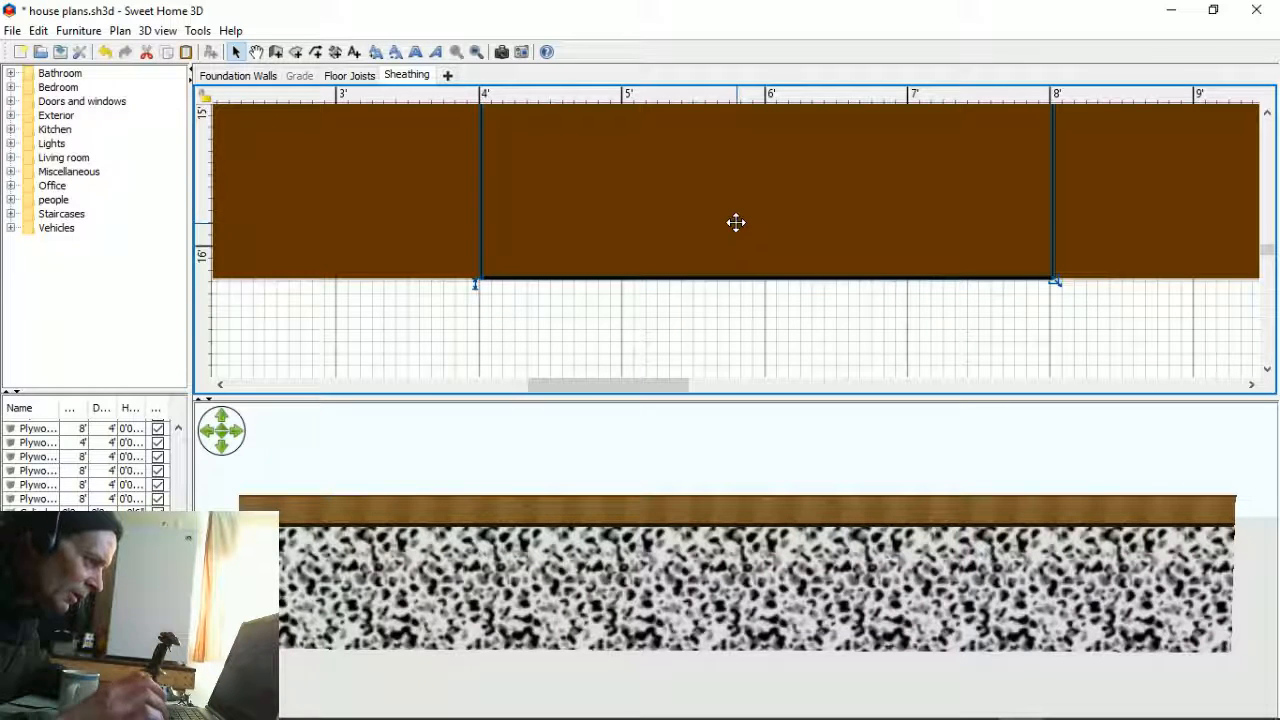
- Align the outer edges of the fourth-row sheets starting at about 12', 20' and 28' with the rest of the row
{"action": "left_click", "coordinate": [771, 325]}
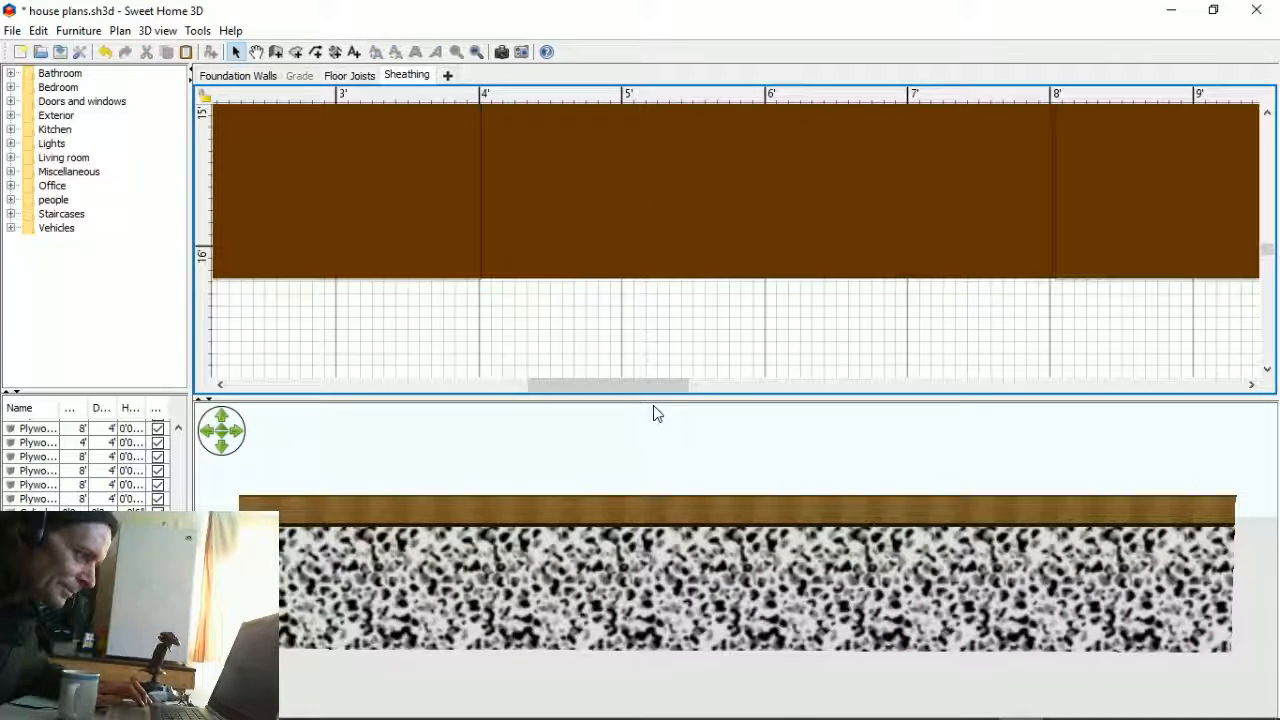
{"action": "left_click_drag", "start_coordinate": [690, 390], "coordinate": [853, 386]}
{"action": "left_click", "coordinate": [840, 244]}
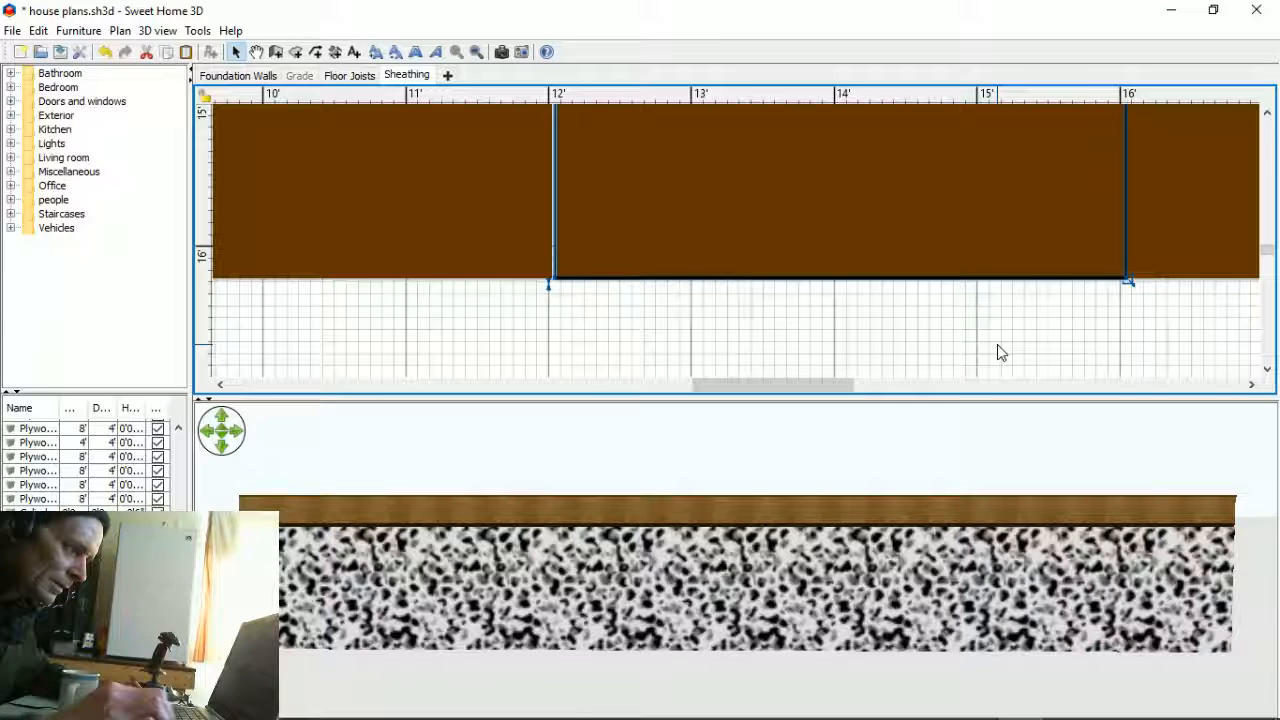
{"action": "left_click_drag", "start_coordinate": [827, 393], "coordinate": [979, 400]}
{"action": "left_click", "coordinate": [931, 250]}
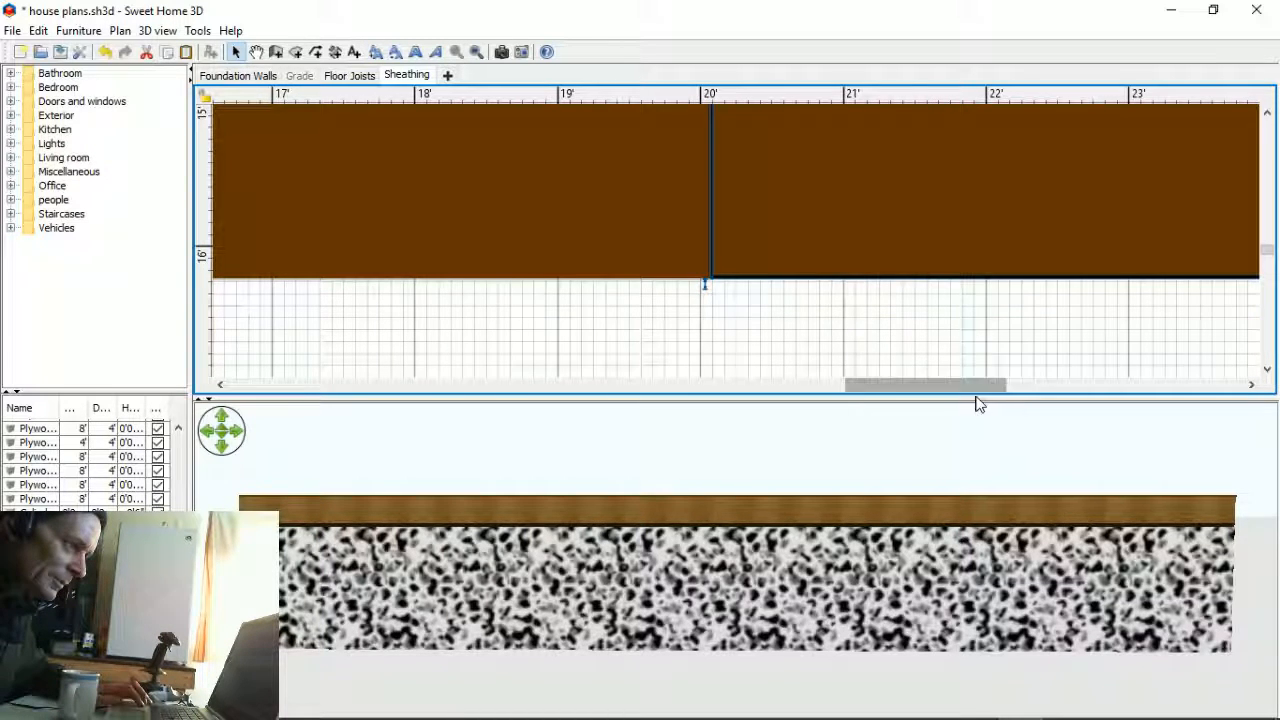
{"action": "left_click_drag", "start_coordinate": [983, 392], "coordinate": [1166, 398]}
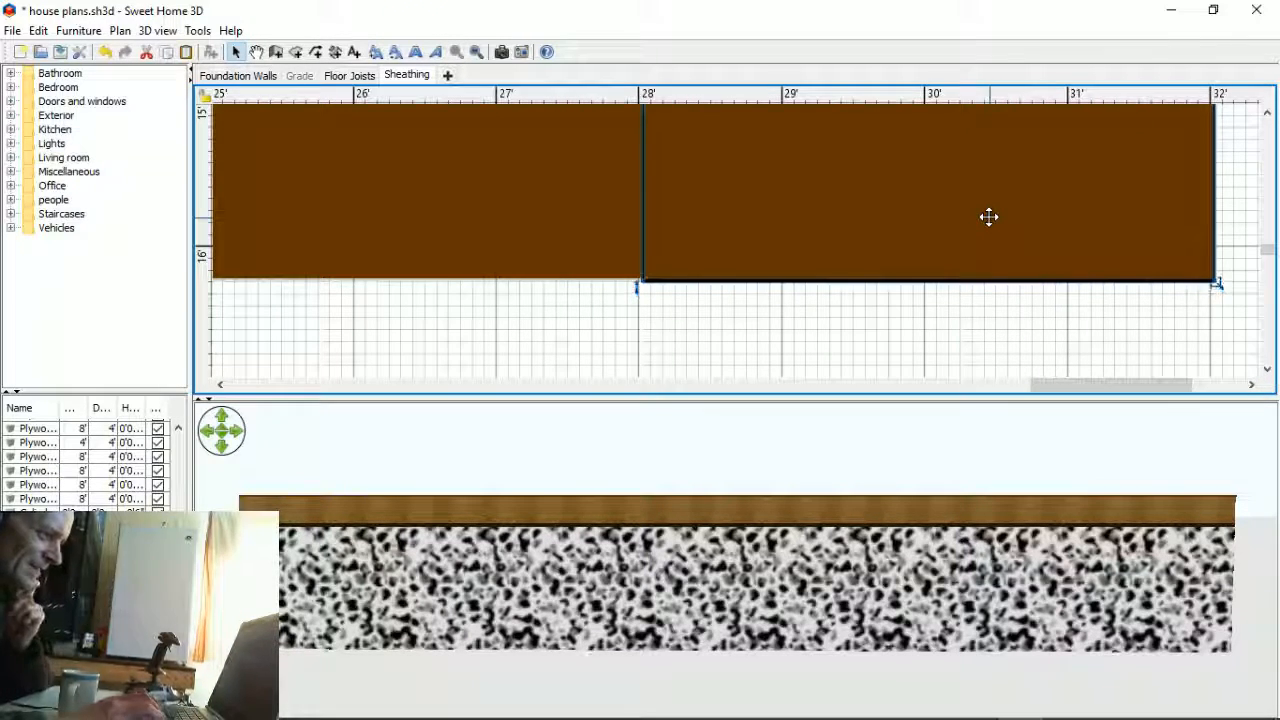
{"action": "key", "text": "Up"}
{"action": "key", "text": "Up"}
{"action": "key", "text": "Up"}
- Shift the first second-row sheet, between about 4' and 8' on the vertical ruler, so its side edge lines up with the 0' line
{"action": "left_click_drag", "start_coordinate": [1100, 385], "coordinate": [509, 397]}
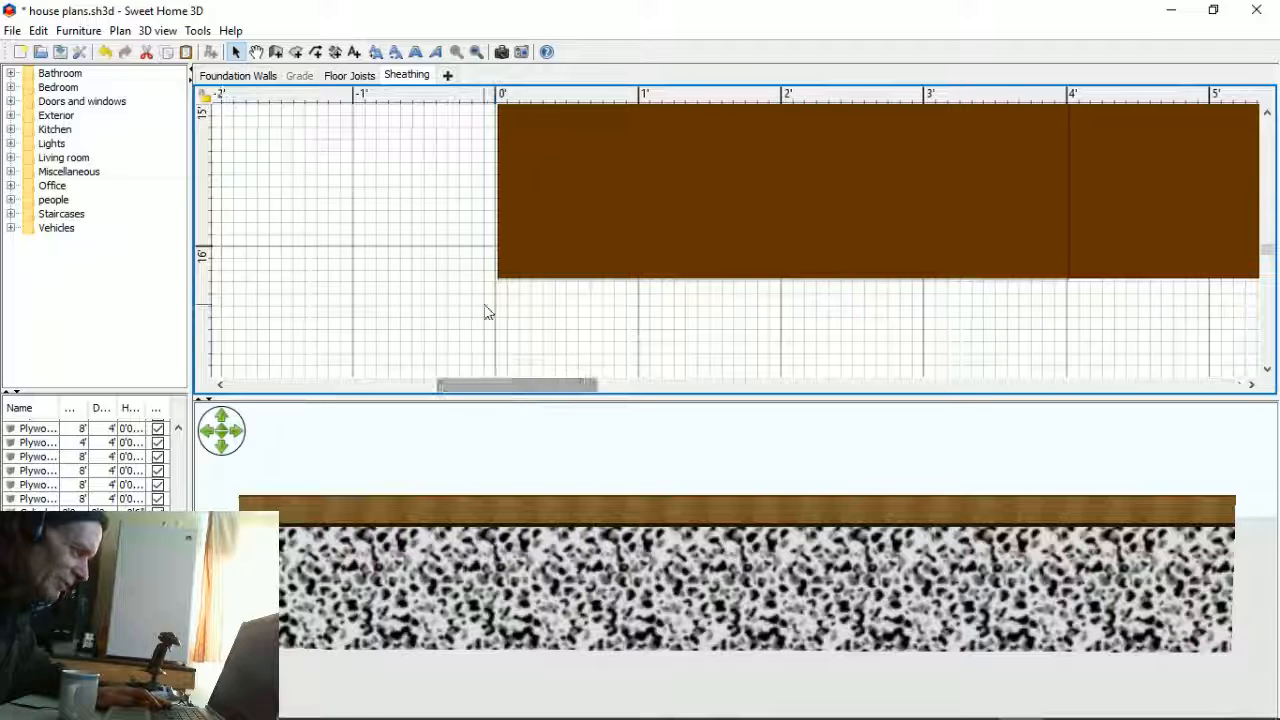
{"action": "scroll", "coordinate": [490, 310], "scroll_direction": "up", "scroll_amount": 5}
{"action": "scroll", "coordinate": [509, 292], "scroll_direction": "down", "scroll_amount": 3}
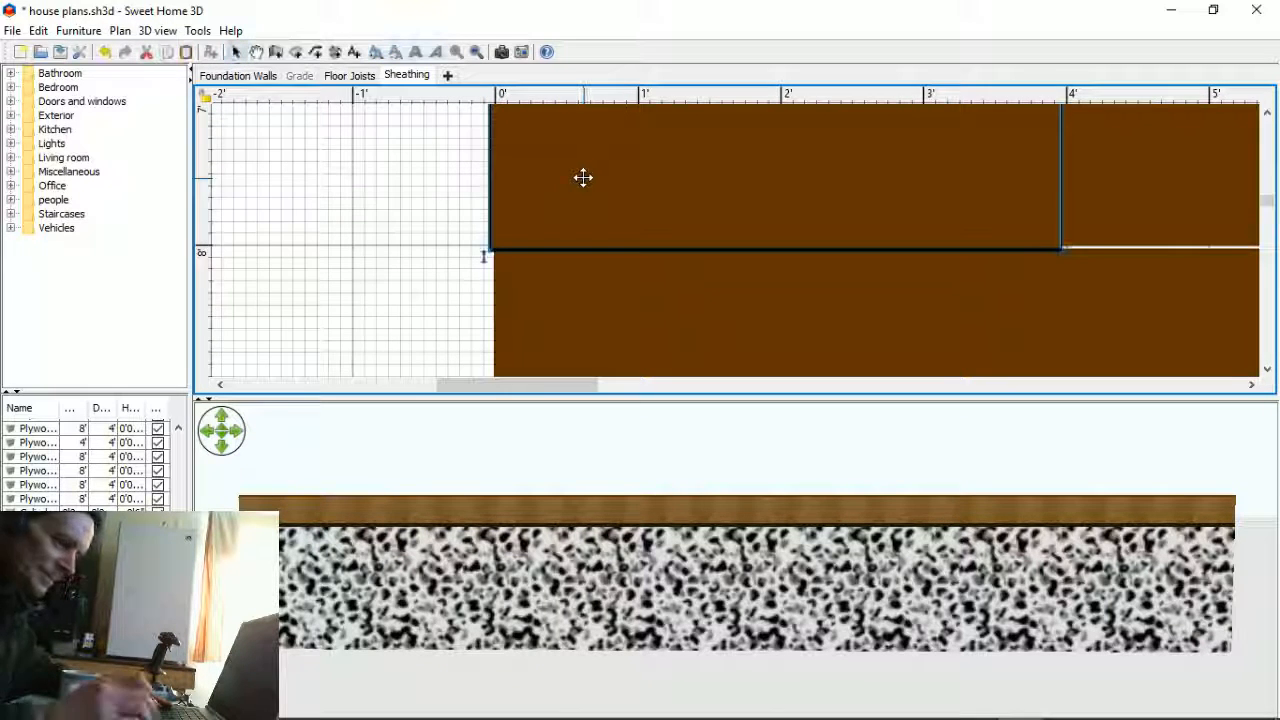
{"action": "key", "text": "Right"}
{"action": "key", "text": "Right"}
{"action": "key", "text": "Right"}
{"action": "key", "text": "Right"}
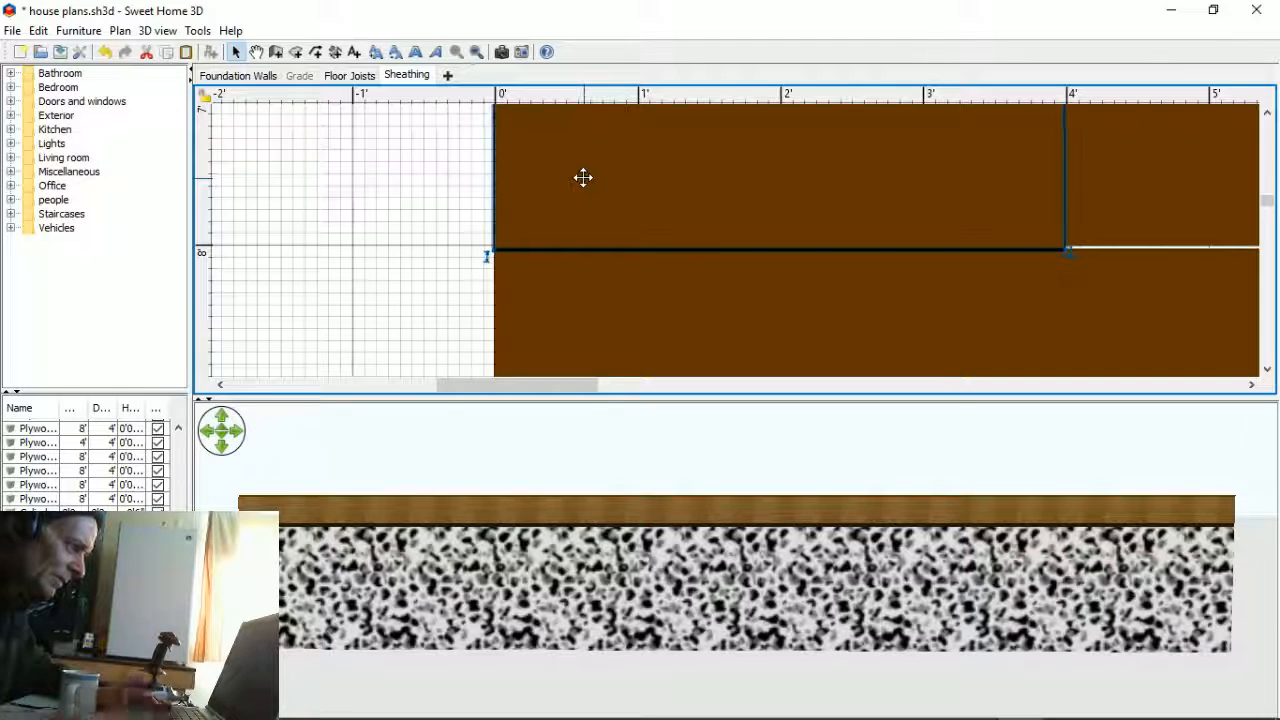
- Nudge the first second-row sheet towards the first row to narrow the seam at 4'
{"action": "scroll", "coordinate": [409, 191], "scroll_direction": "up", "scroll_amount": 2}
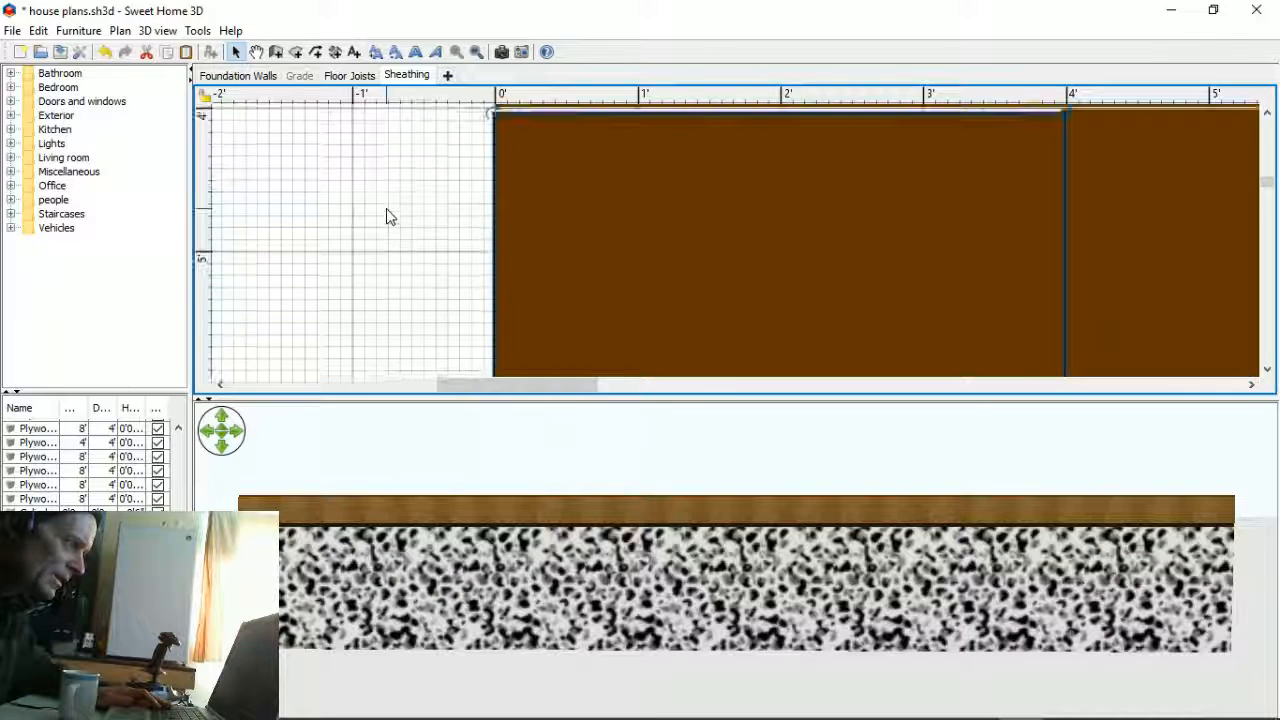
{"action": "scroll", "coordinate": [466, 274], "scroll_direction": "up", "scroll_amount": 2}
{"action": "scroll", "coordinate": [471, 274], "scroll_direction": "down", "scroll_amount": 2}
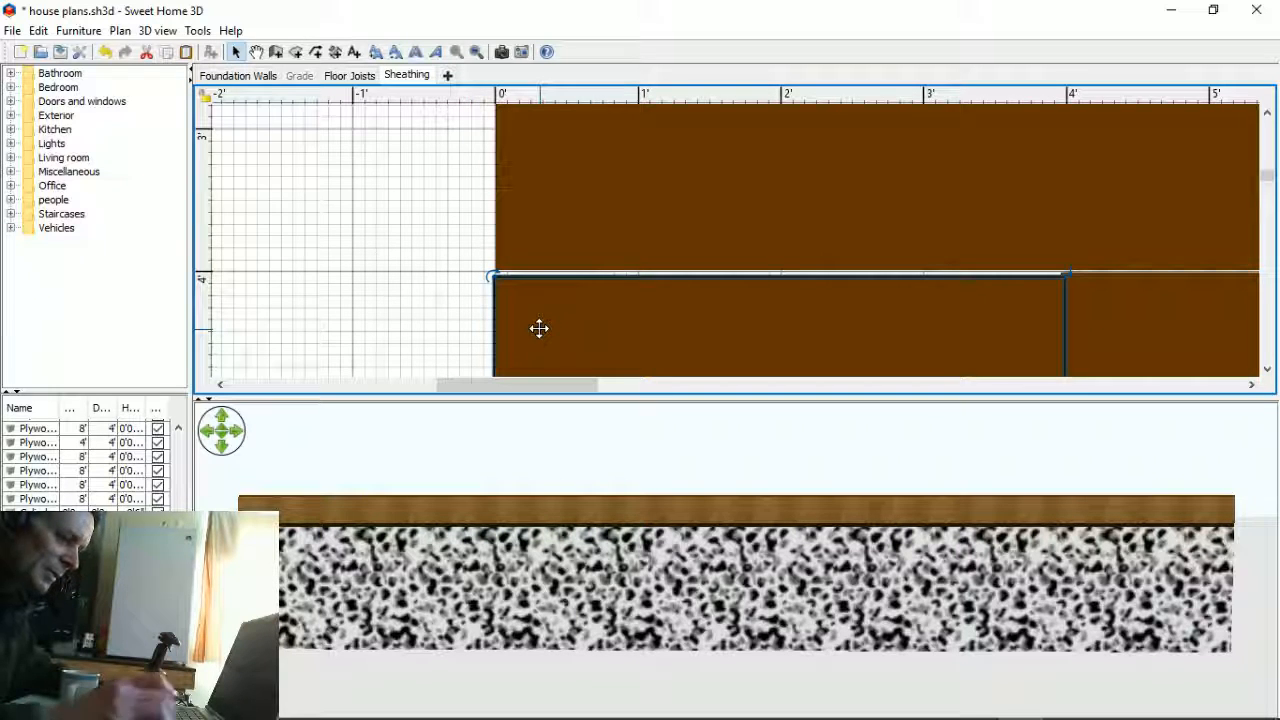
{"action": "key", "text": "Up"}
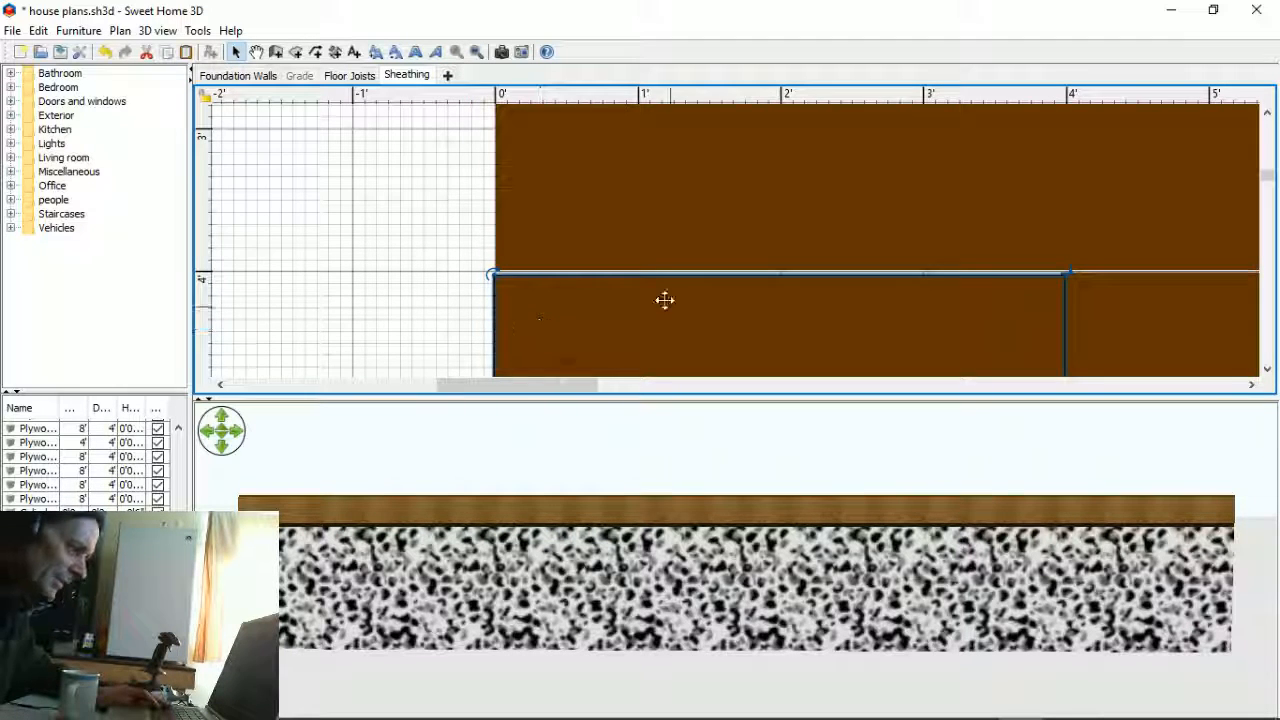
{"action": "scroll", "coordinate": [457, 262], "scroll_direction": "up", "scroll_amount": 1}
{"action": "scroll", "coordinate": [456, 258], "scroll_direction": "down", "scroll_amount": 2}
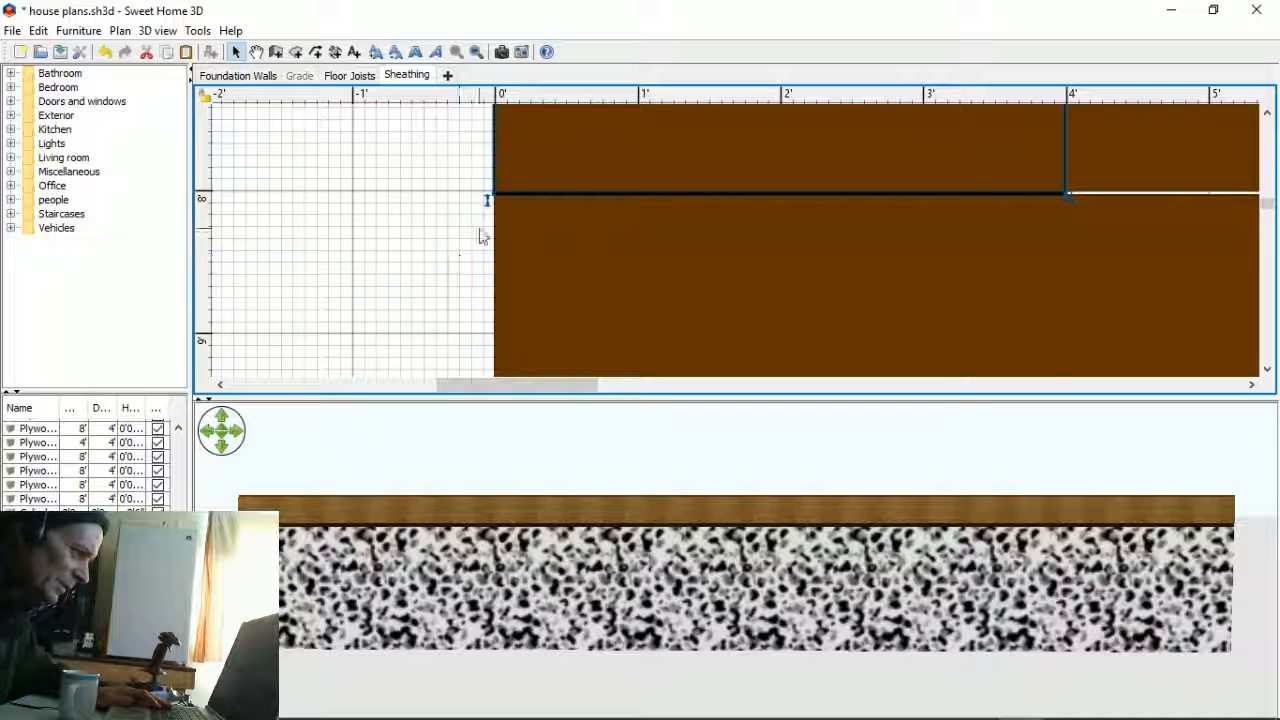
- Fine-tune the first second-row sheet's side edge at 0' against the third row's side edge
{"action": "left_click", "coordinate": [298, 268]}
{"action": "left_click", "coordinate": [553, 143]}
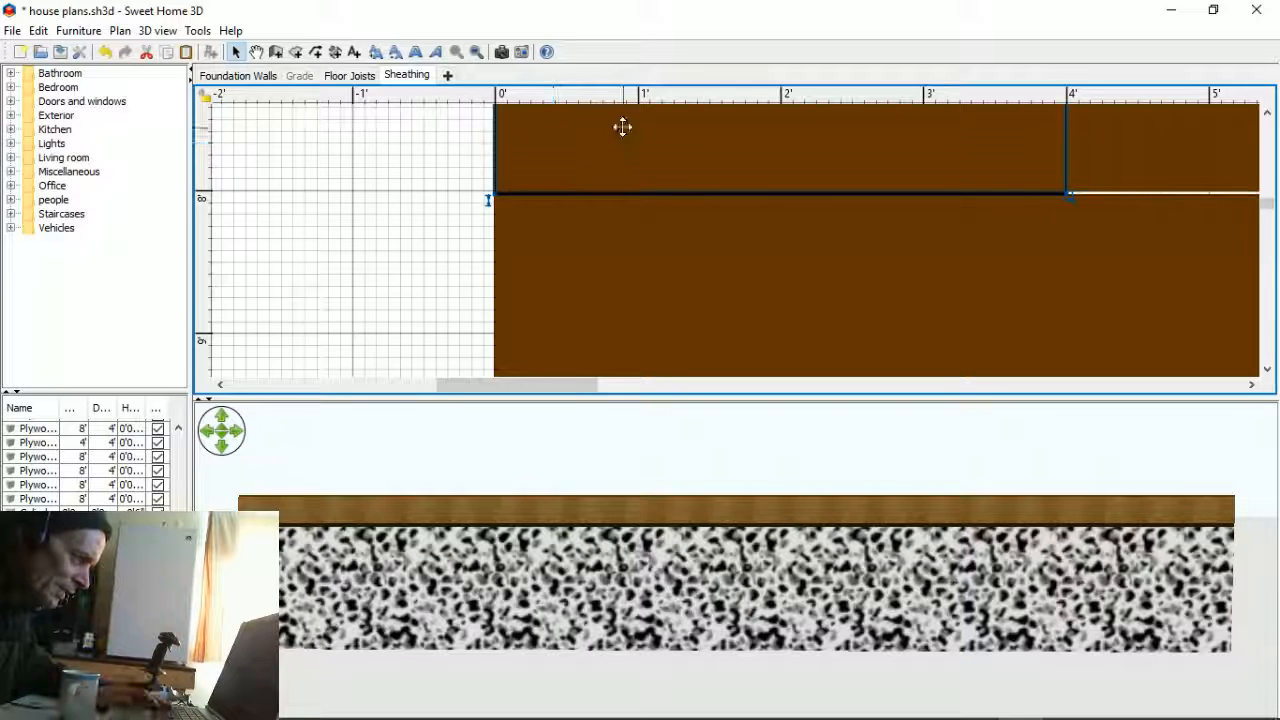
{"action": "left_click", "coordinate": [445, 183]}
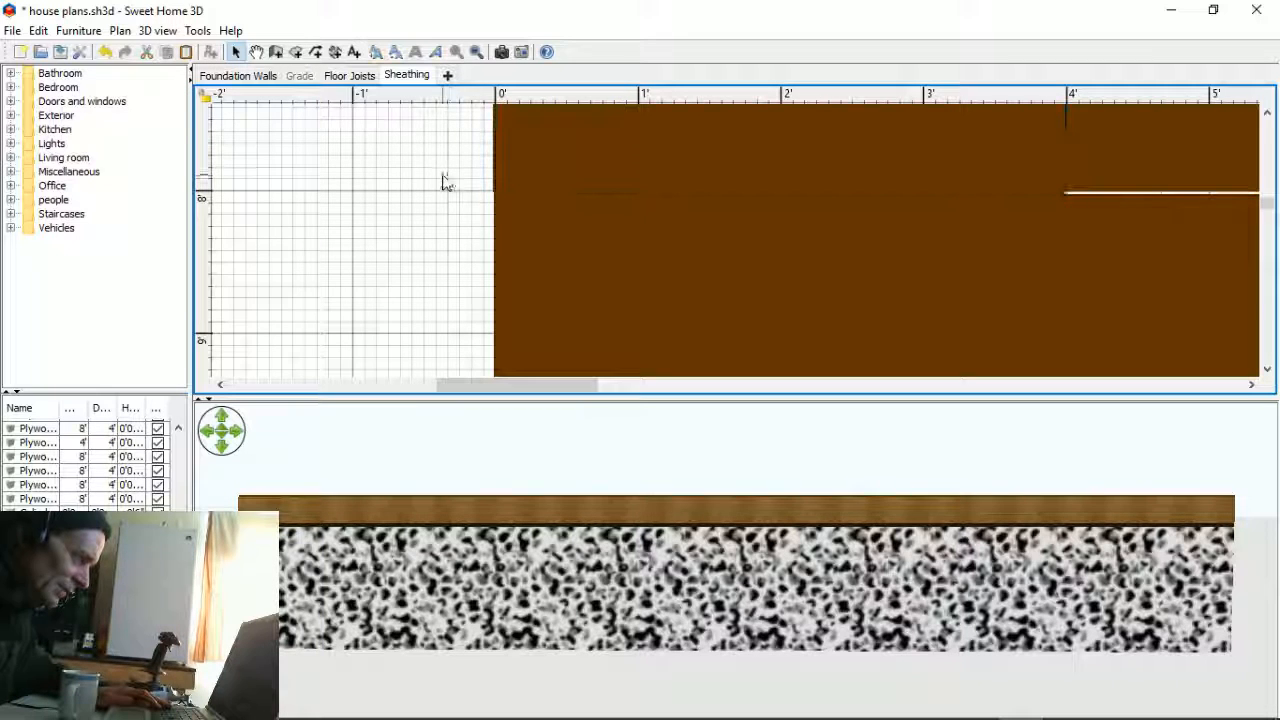
{"action": "left_click", "coordinate": [503, 190]}
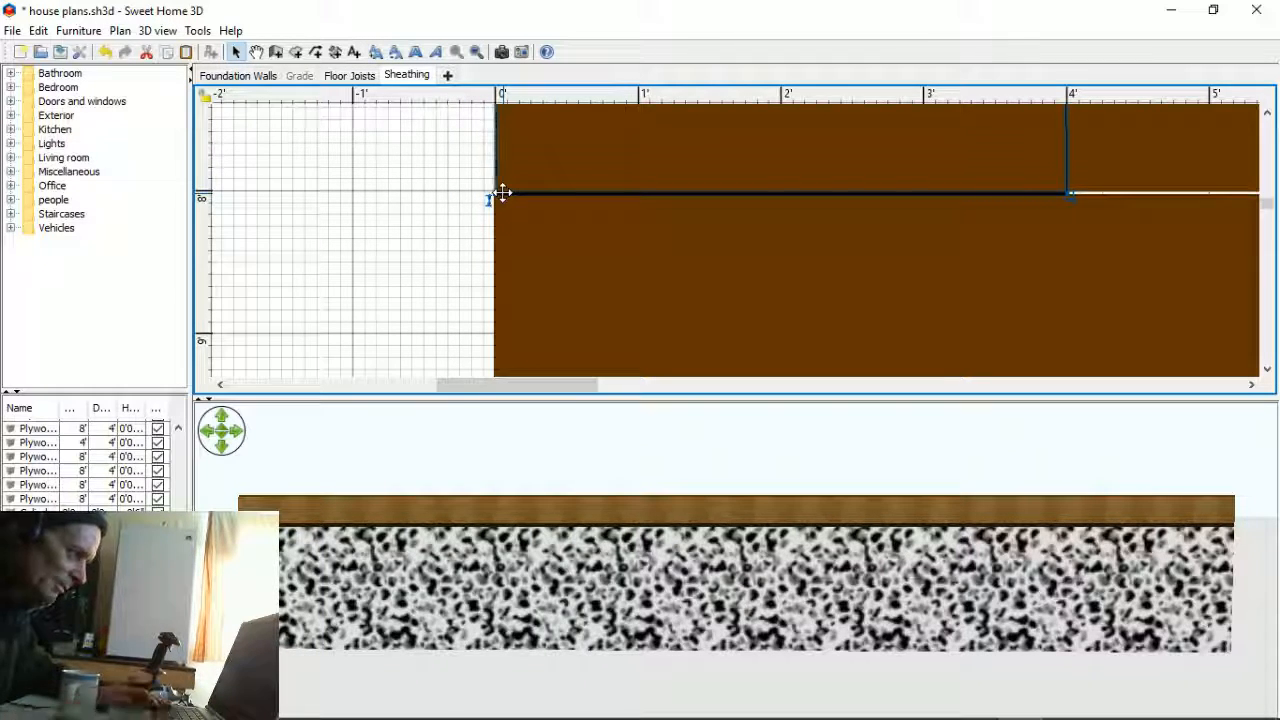
{"action": "left_click", "coordinate": [385, 242]}
{"action": "left_click", "coordinate": [570, 165]}
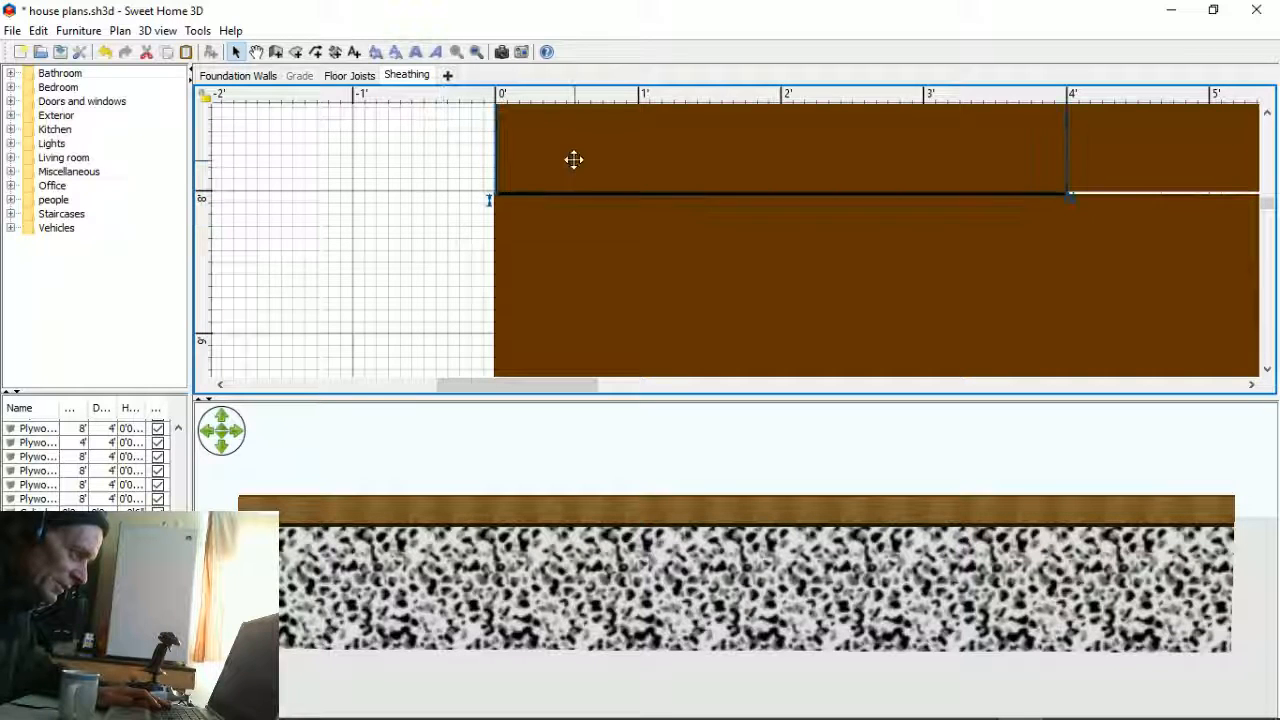
{"action": "left_click", "coordinate": [450, 207]}
- Nudge the first first-row sheet down towards the second row and line up their side edges at 0'
{"action": "scroll", "coordinate": [443, 201], "scroll_direction": "up", "scroll_amount": 3}
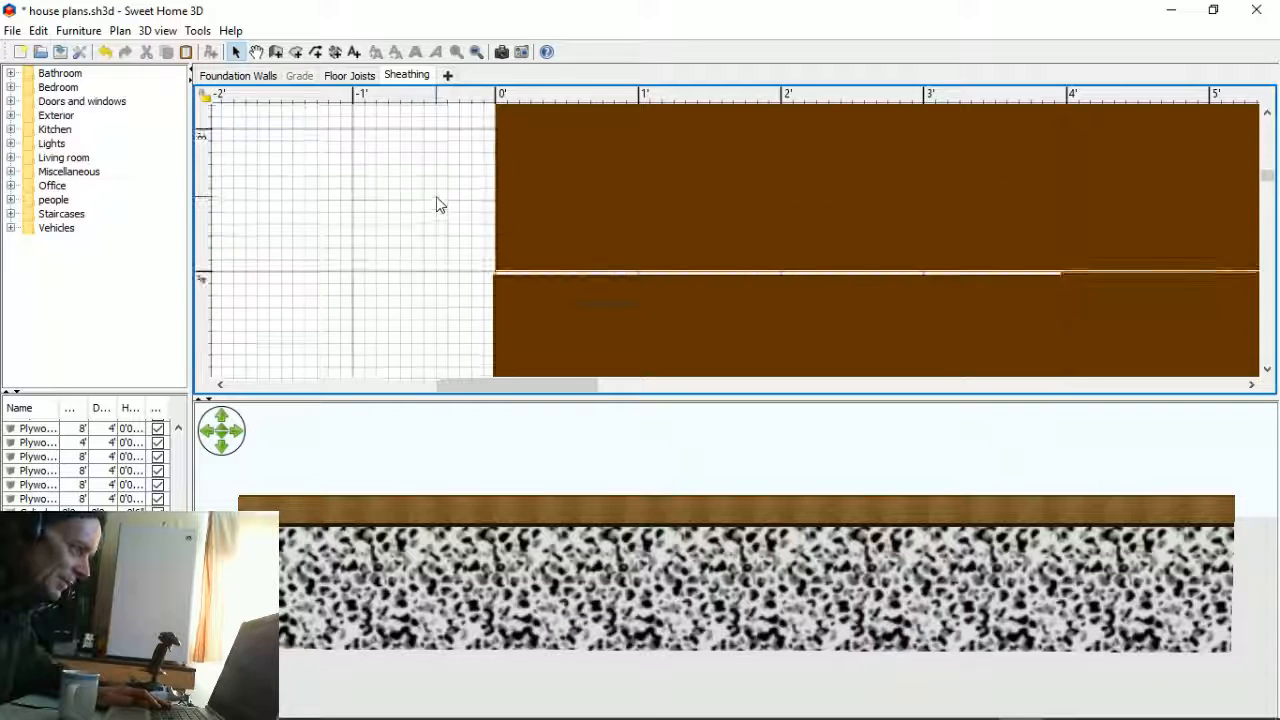
{"action": "left_click", "coordinate": [525, 227]}
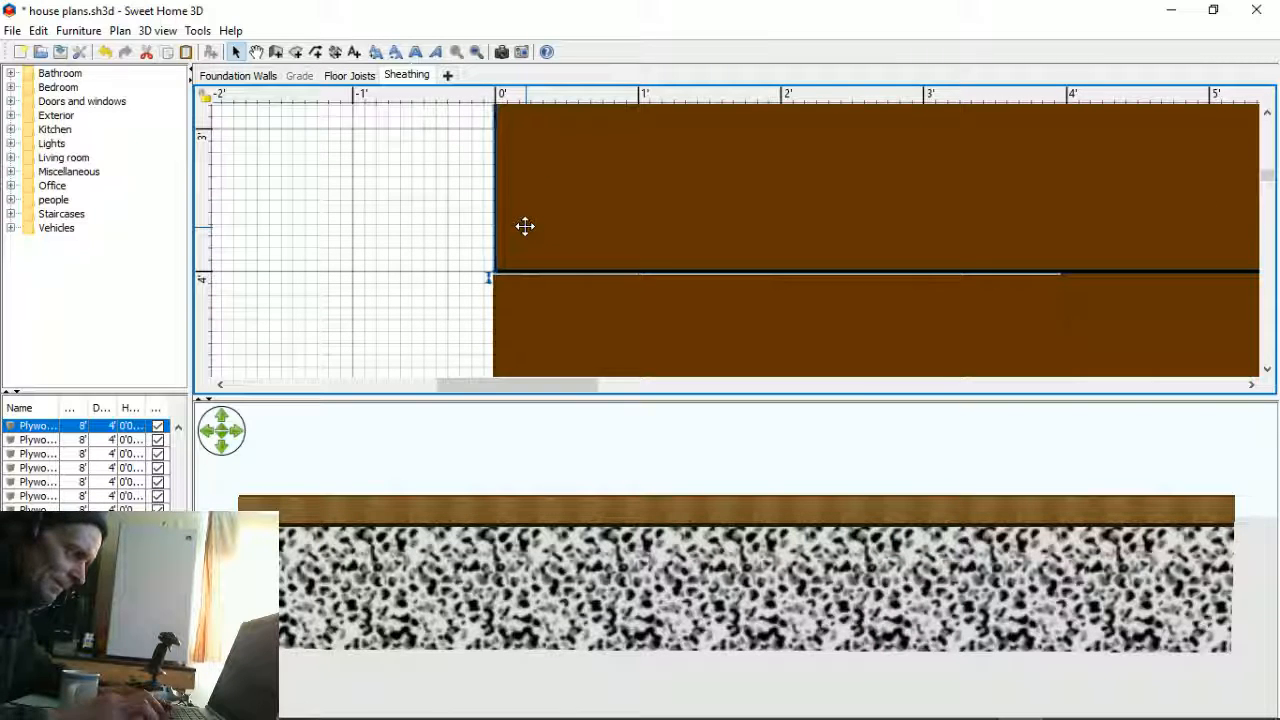
{"action": "left_click", "coordinate": [443, 176]}
{"action": "left_click", "coordinate": [566, 237]}
{"action": "left_click_drag", "start_coordinate": [566, 237], "coordinate": [566, 235]}
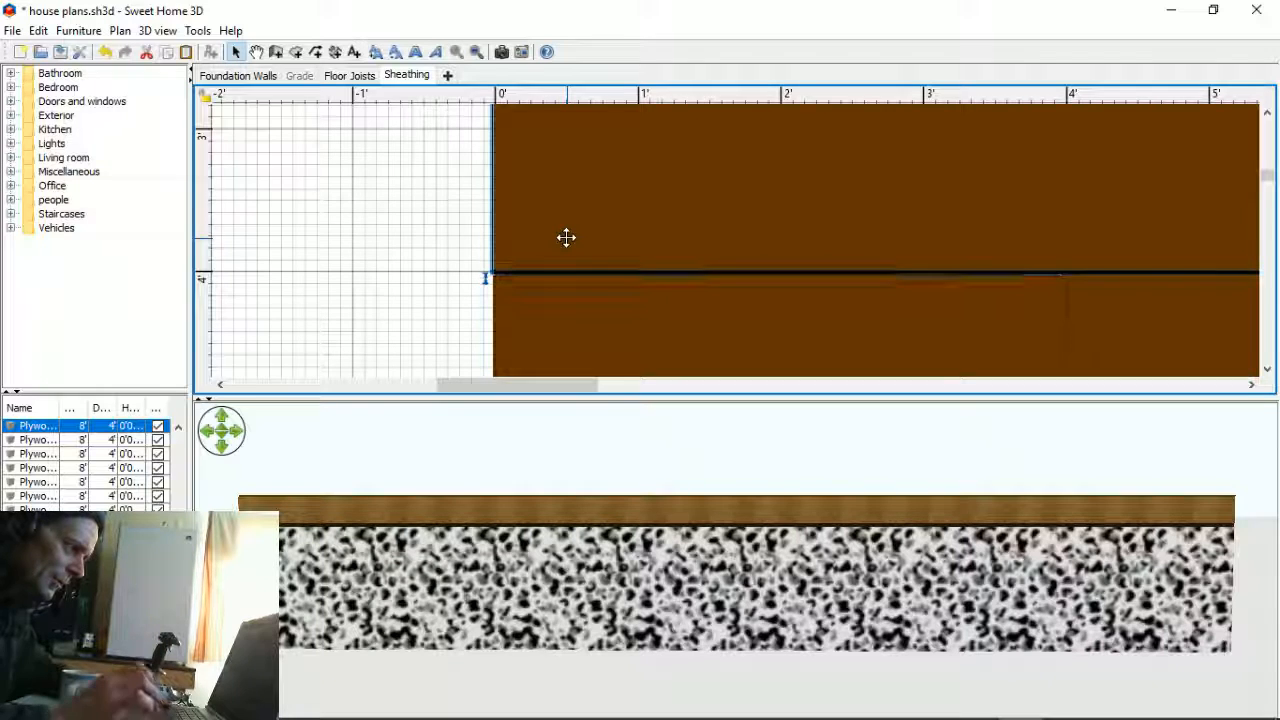
{"action": "left_click", "coordinate": [437, 244]}
{"action": "scroll", "coordinate": [445, 250], "scroll_direction": "up", "scroll_amount": 5}
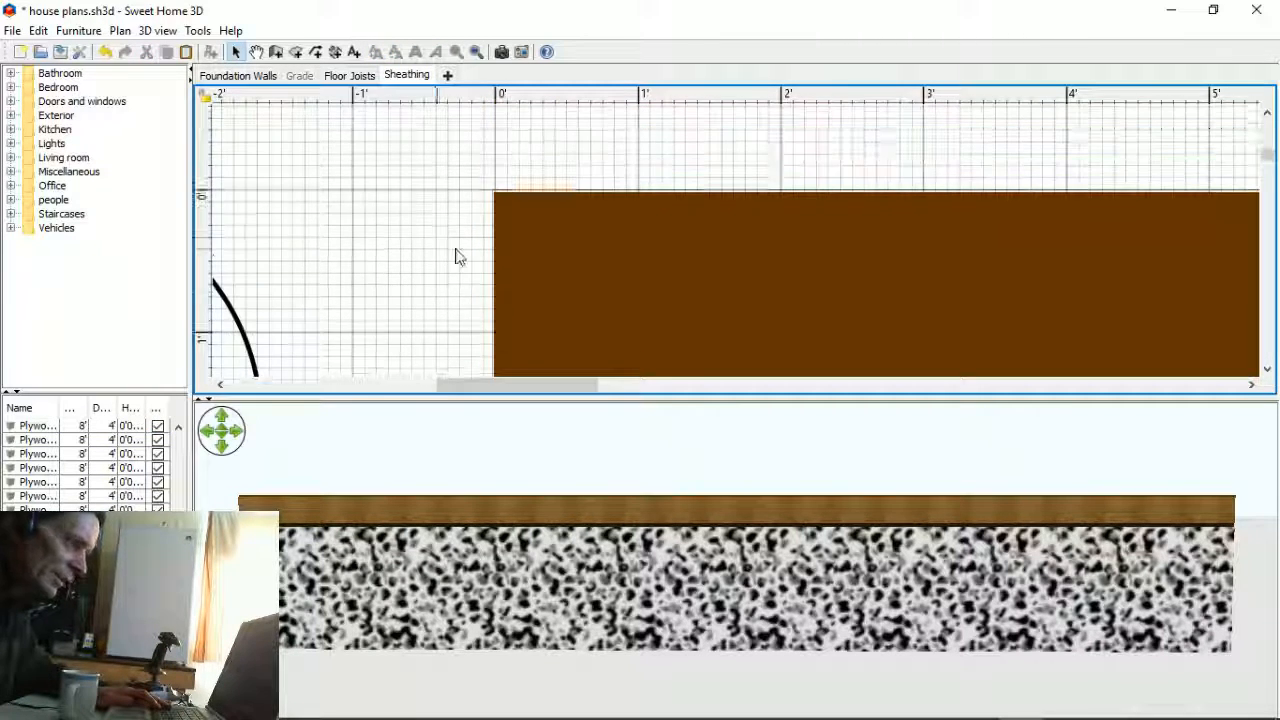
- Nudge the first first-row sheet up so its outer edge lines up with the neighbouring sheet starting at about 8'
{"action": "left_click_drag", "start_coordinate": [451, 388], "coordinate": [529, 503]}
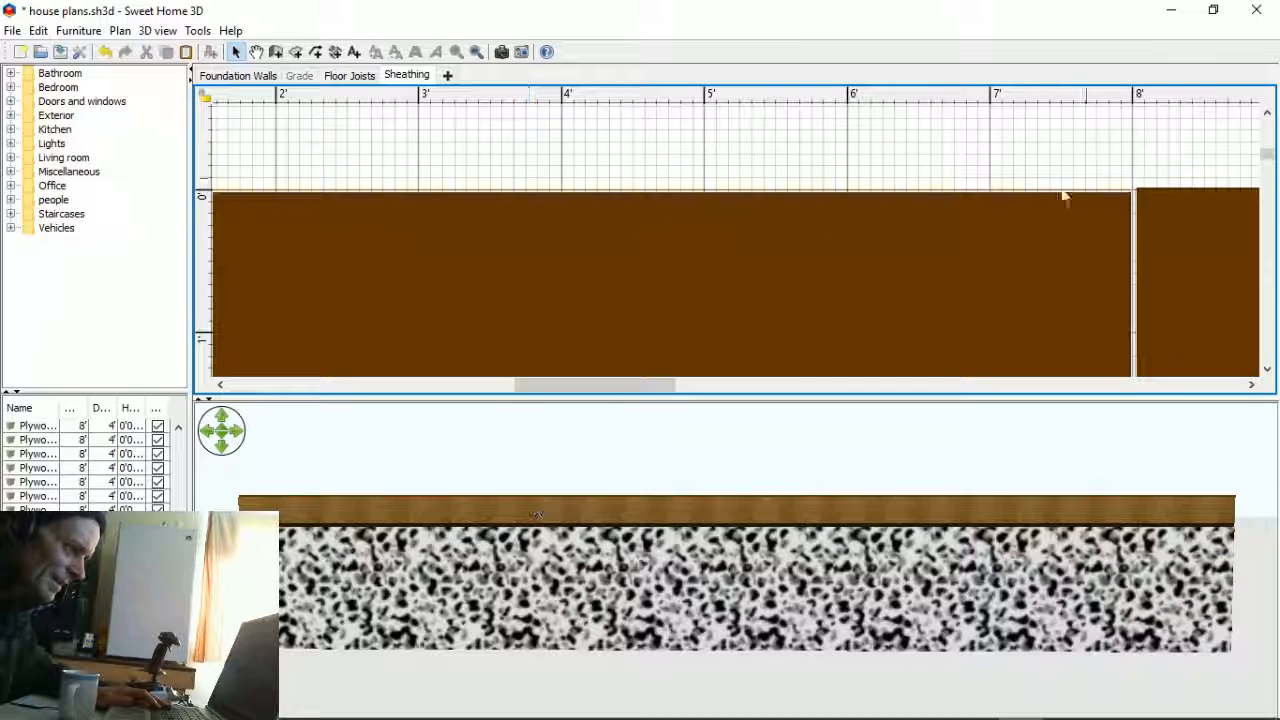
{"action": "left_click", "coordinate": [999, 286]}
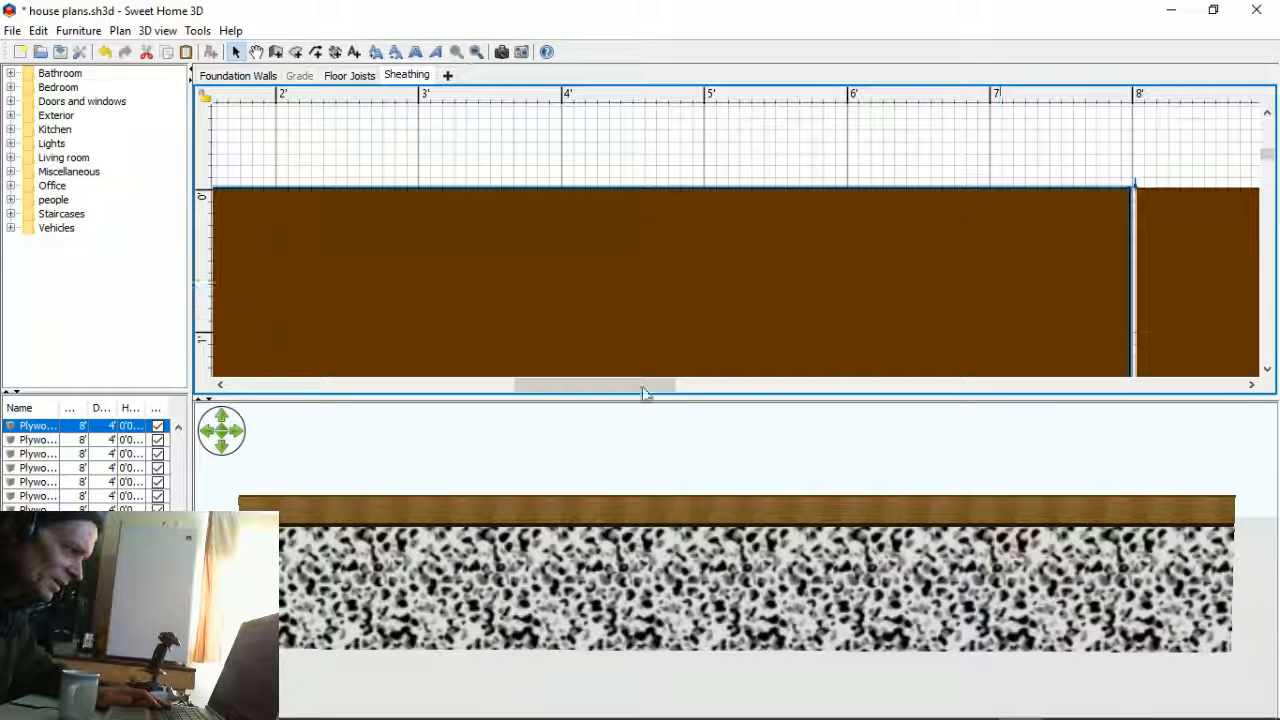
{"action": "left_click", "coordinate": [519, 150]}
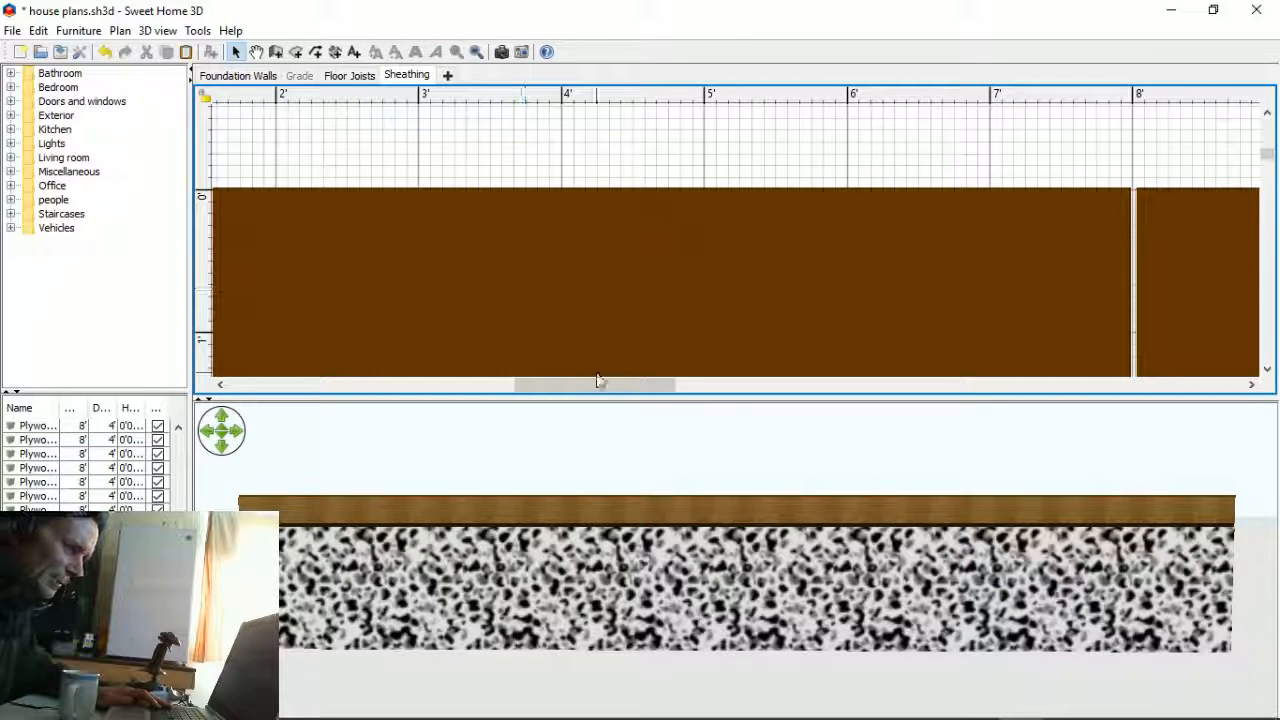
- Move the first second-row sheet up tight against the first row at the 4' seam
{"action": "left_click_drag", "start_coordinate": [597, 380], "coordinate": [472, 389]}
{"action": "scroll", "coordinate": [547, 295], "scroll_direction": "down", "scroll_amount": 2}
{"action": "scroll", "coordinate": [560, 260], "scroll_direction": "down", "scroll_amount": 5}
{"action": "left_click", "coordinate": [805, 247]}
{"action": "left_click", "coordinate": [683, 260]}
{"action": "scroll", "coordinate": [683, 260], "scroll_direction": "up", "scroll_amount": 3}
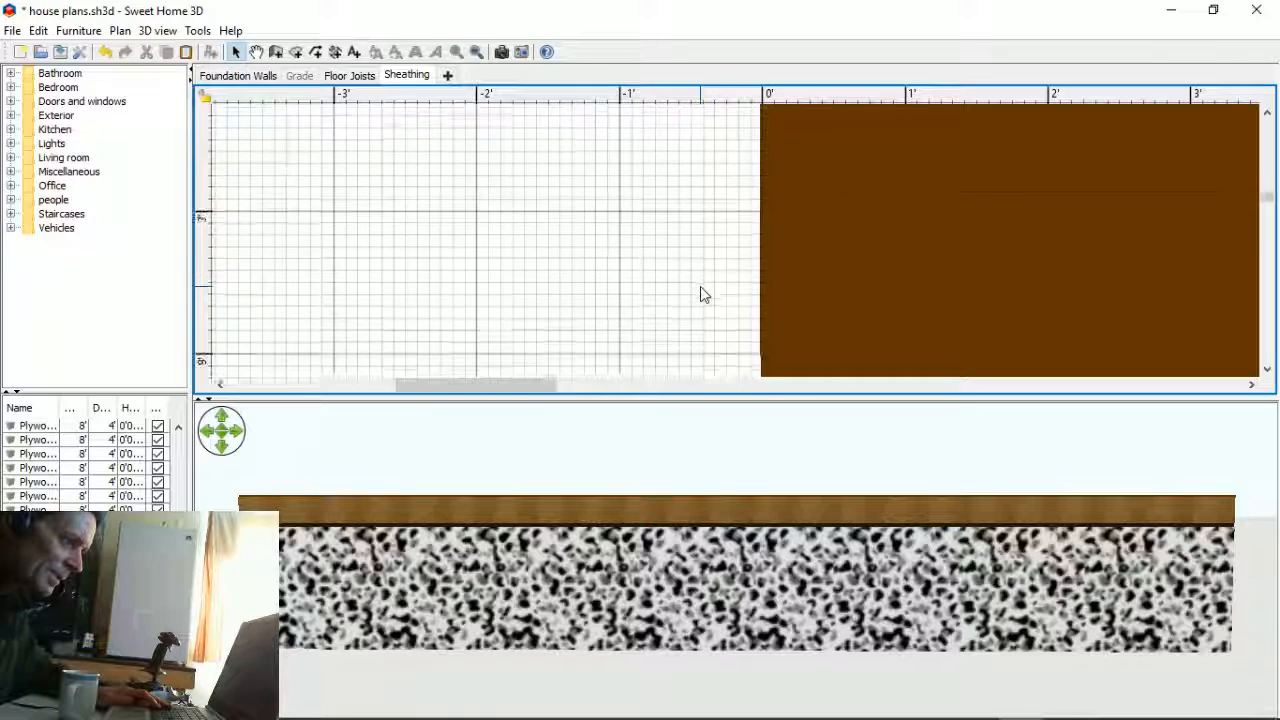
{"action": "scroll", "coordinate": [708, 331], "scroll_direction": "up", "scroll_amount": 9}
{"action": "scroll", "coordinate": [697, 356], "scroll_direction": "down", "scroll_amount": 2}
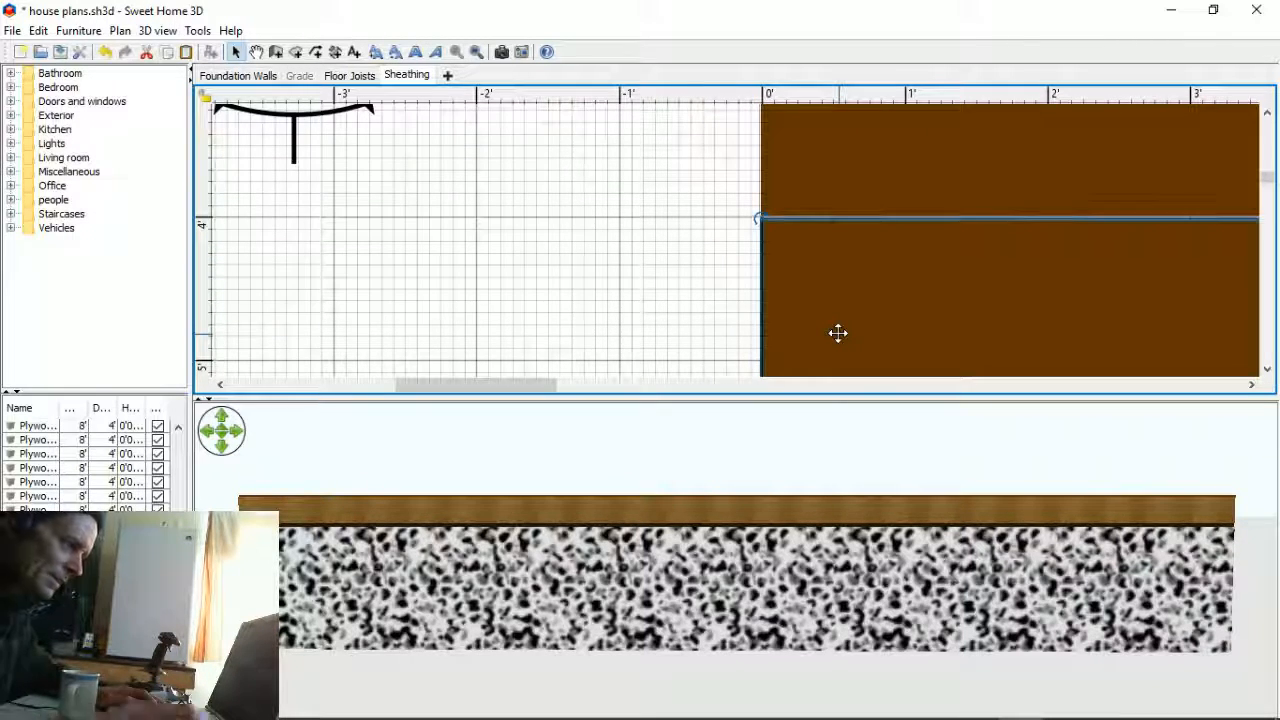
{"action": "left_click_drag", "start_coordinate": [481, 207], "coordinate": [499, 224]}
{"action": "left_click", "coordinate": [811, 290]}
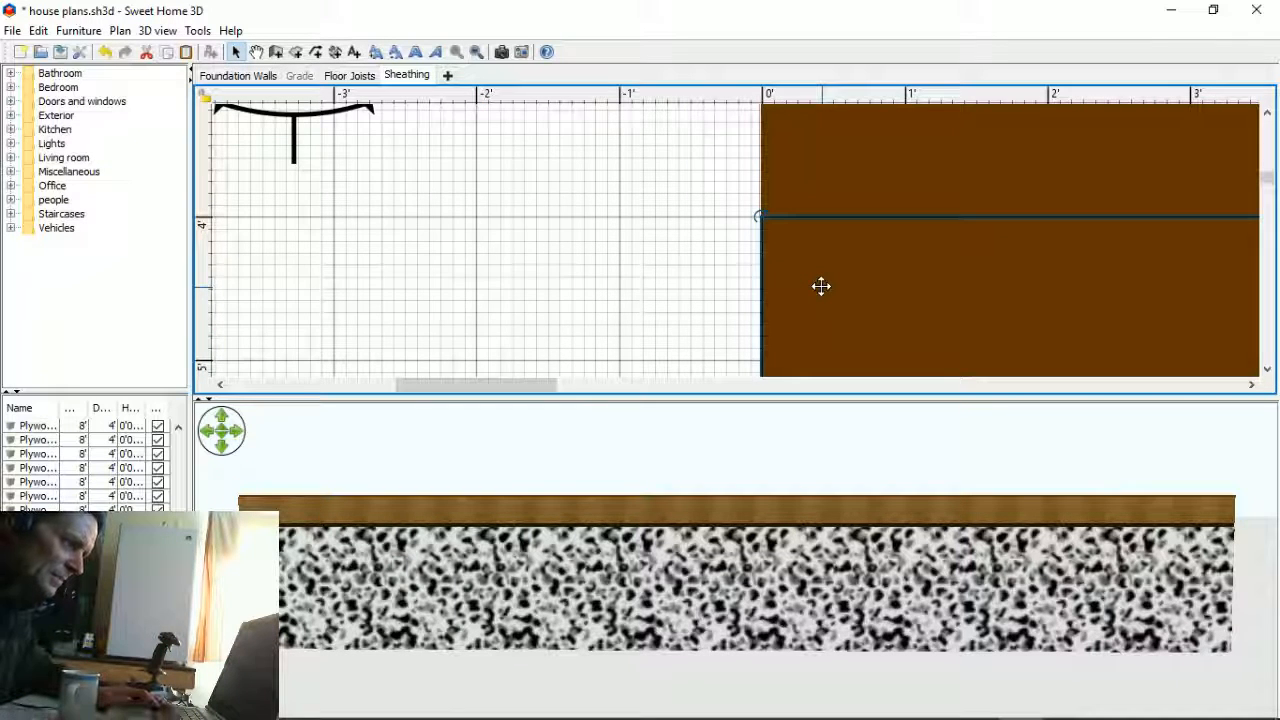
- Nudge the first second-row sheet down to close the seam with the third row at 8'
{"action": "left_click", "coordinate": [686, 289]}
{"action": "scroll", "coordinate": [686, 289], "scroll_direction": "down", "scroll_amount": 5}
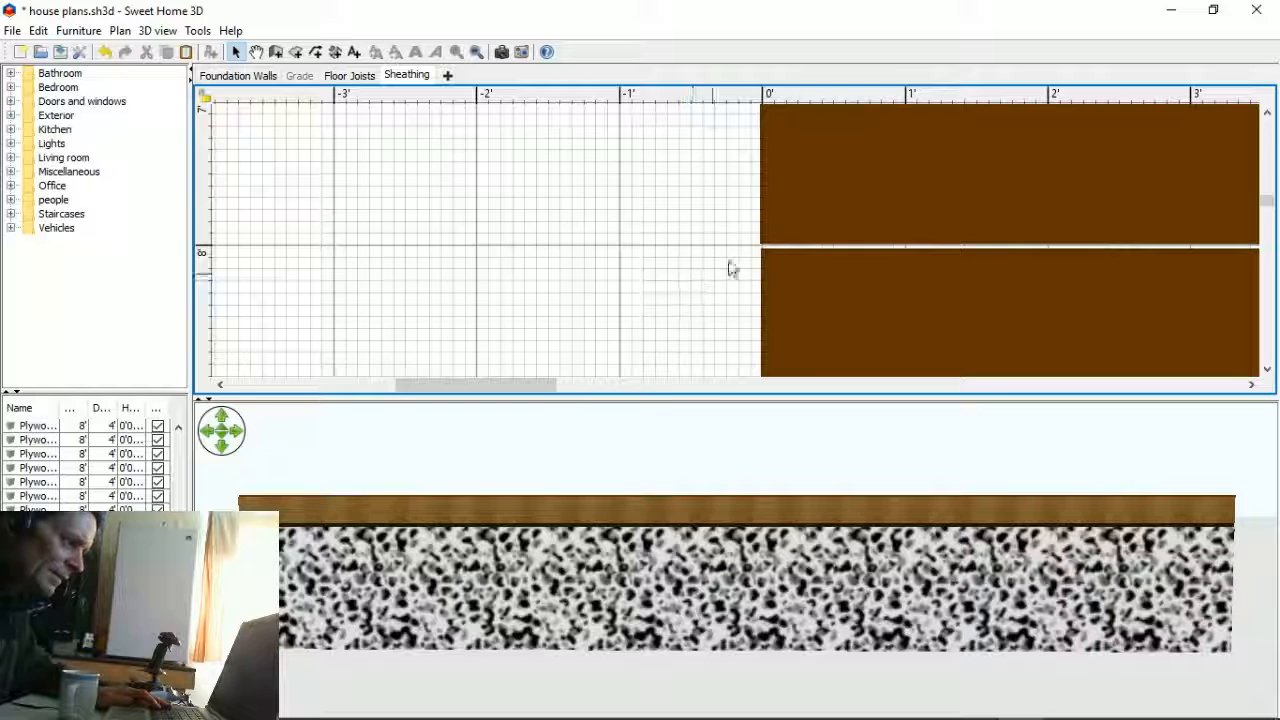
{"action": "left_click", "coordinate": [806, 190]}
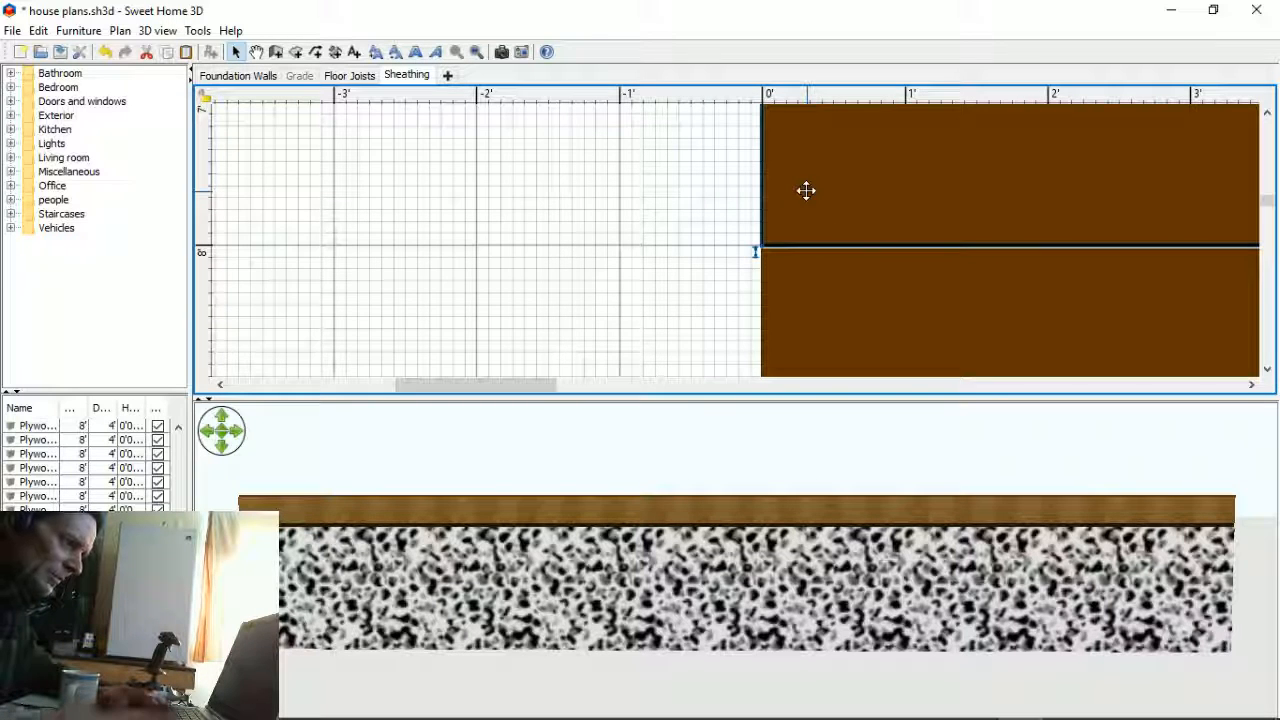
{"action": "left_click", "coordinate": [424, 236]}
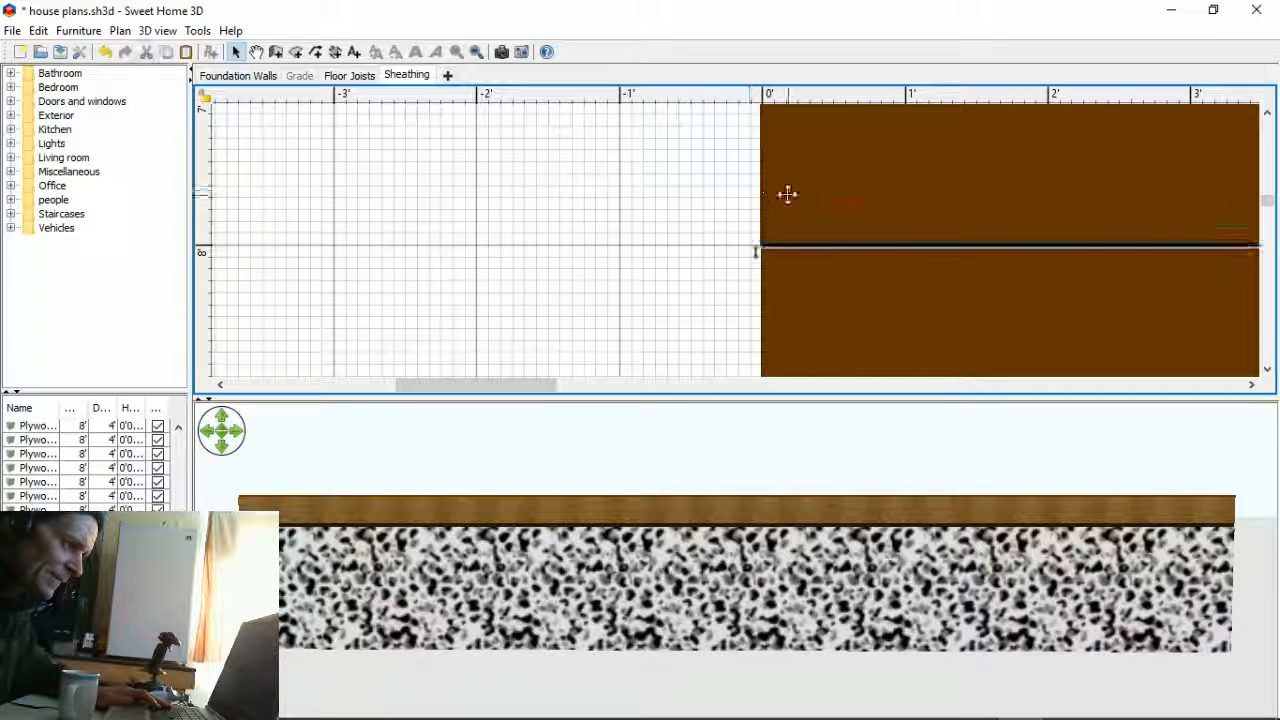
{"action": "key", "text": "Down"}
{"action": "left_click", "coordinate": [86, 214]}
{"action": "left_click", "coordinate": [382, 236]}
{"action": "left_click", "coordinate": [912, 157]}
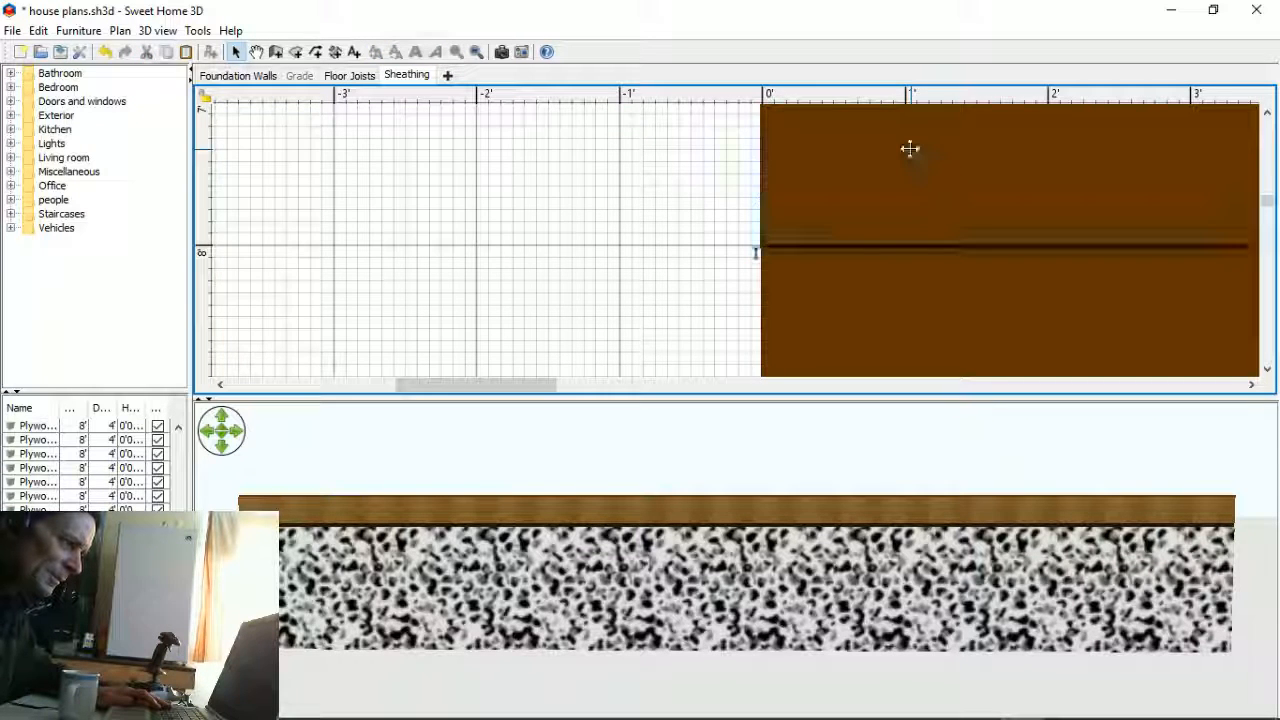
{"action": "left_click", "coordinate": [731, 193]}
- Nudge the last first-row sheet left until its outer end lines up with the second-row sheet at about 32'
{"action": "scroll", "coordinate": [664, 243], "scroll_direction": "up", "scroll_amount": 6}
{"action": "left_click_drag", "start_coordinate": [665, 562], "coordinate": [578, 559]}
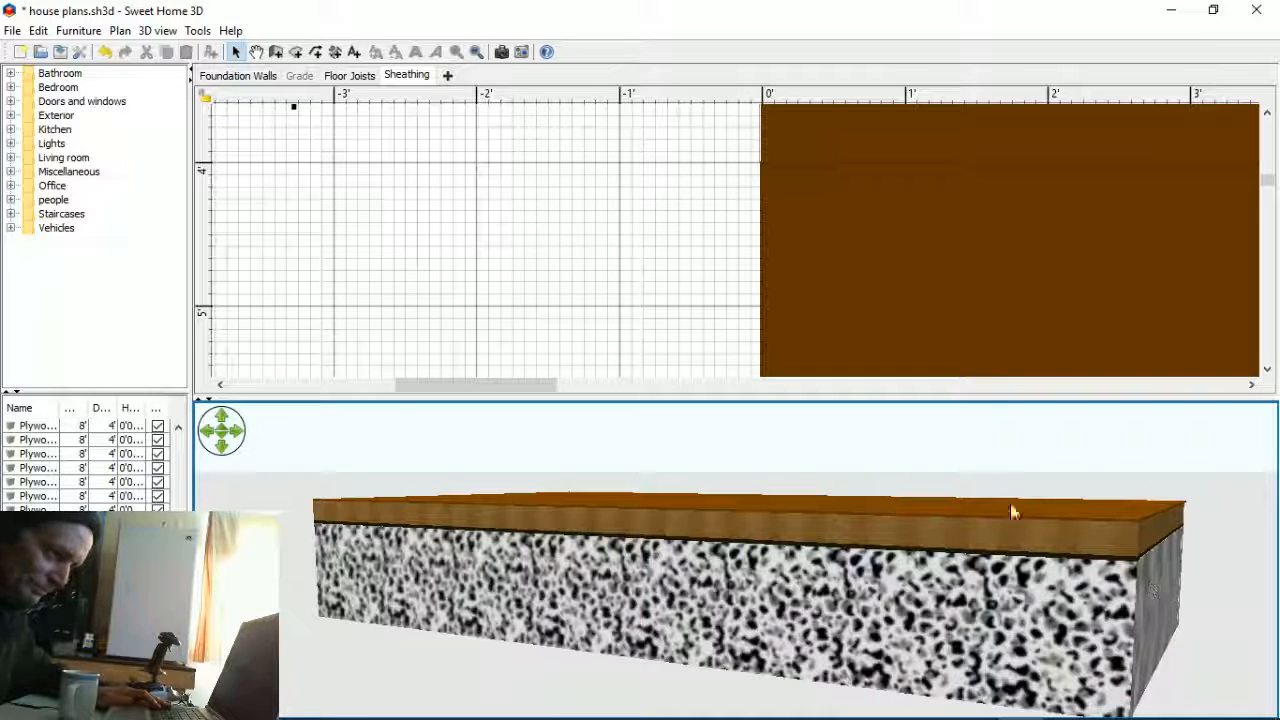
{"action": "left_click_drag", "start_coordinate": [543, 397], "coordinate": [1194, 437]}
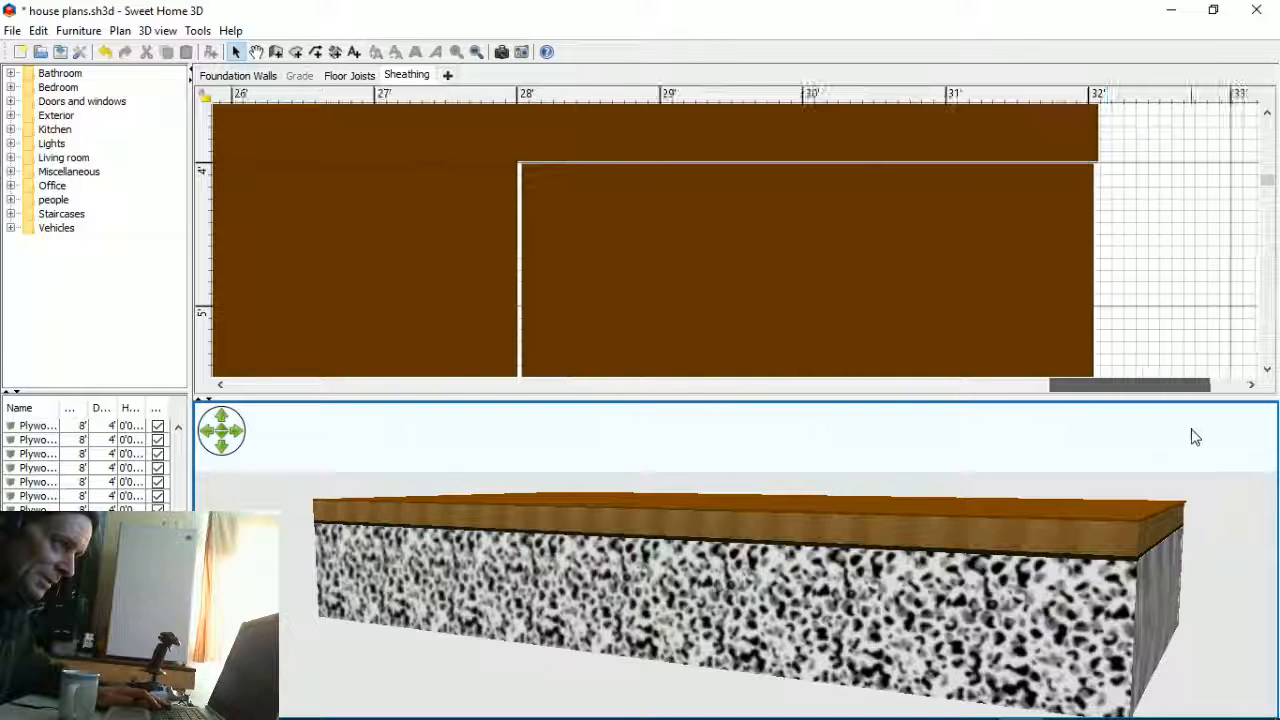
{"action": "scroll", "coordinate": [1170, 312], "scroll_direction": "up", "scroll_amount": 5}
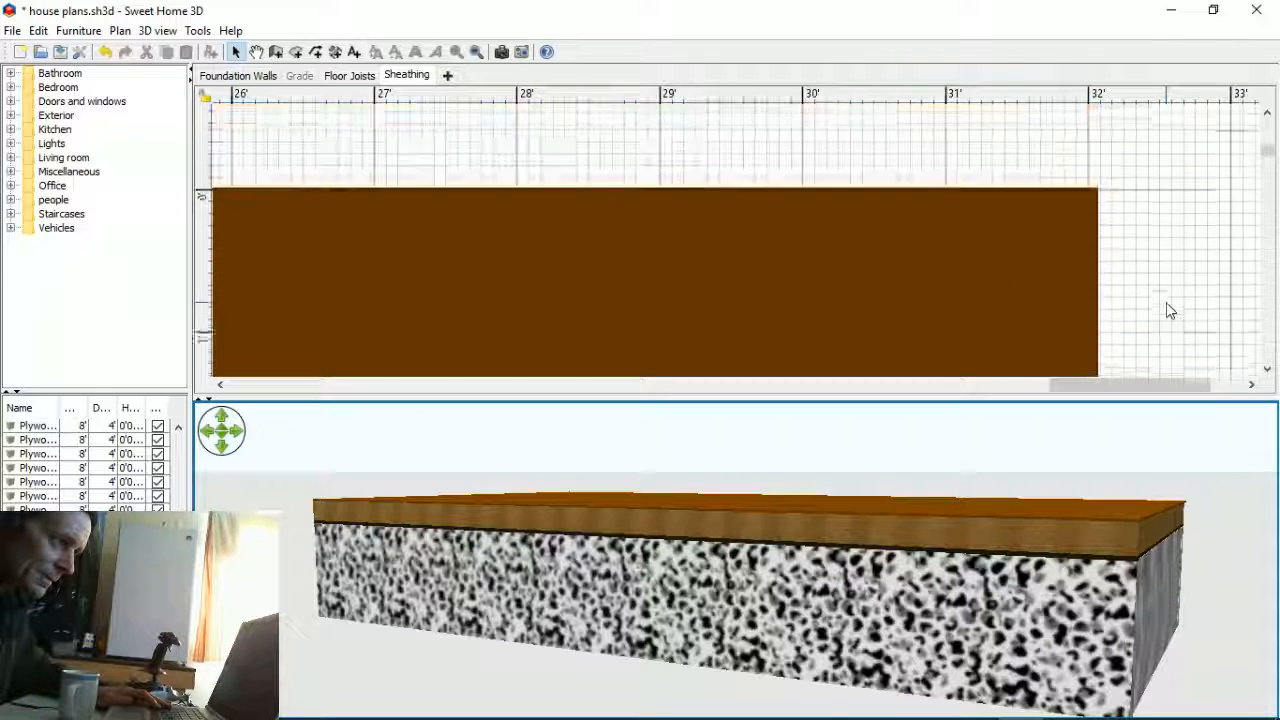
{"action": "scroll", "coordinate": [1155, 305], "scroll_direction": "down", "scroll_amount": 5}
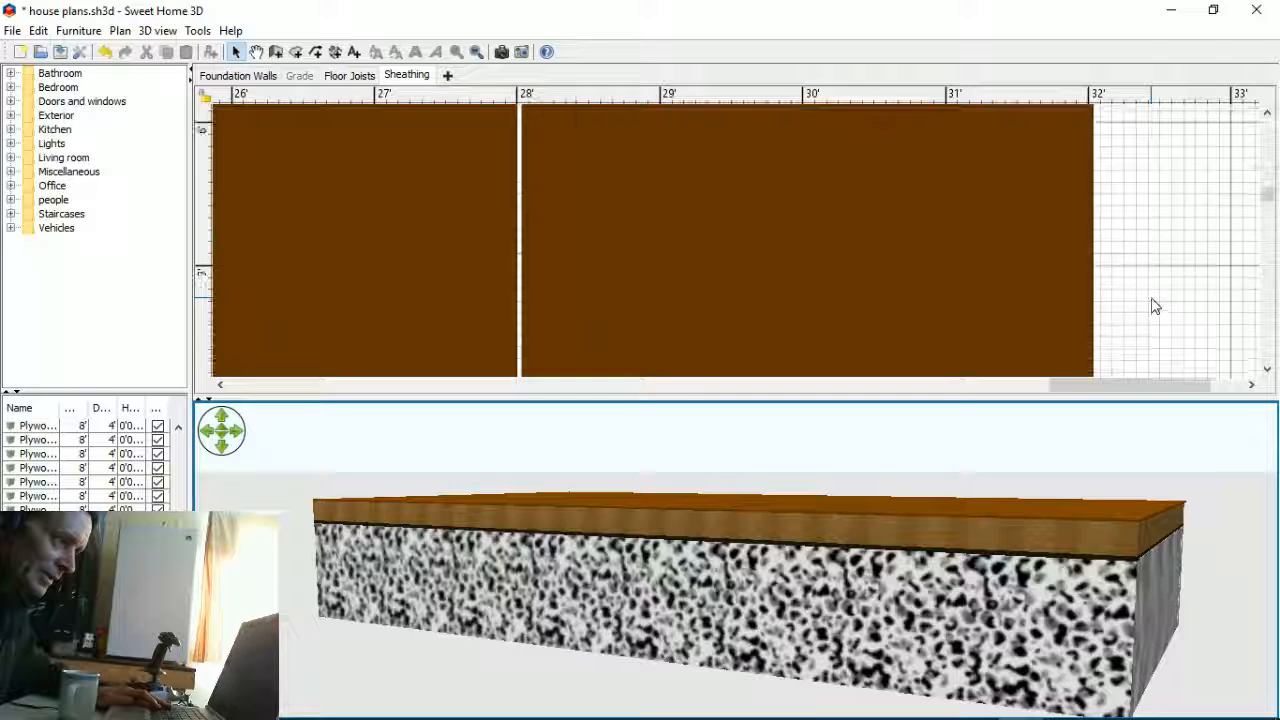
{"action": "scroll", "coordinate": [1152, 303], "scroll_direction": "up", "scroll_amount": 5}
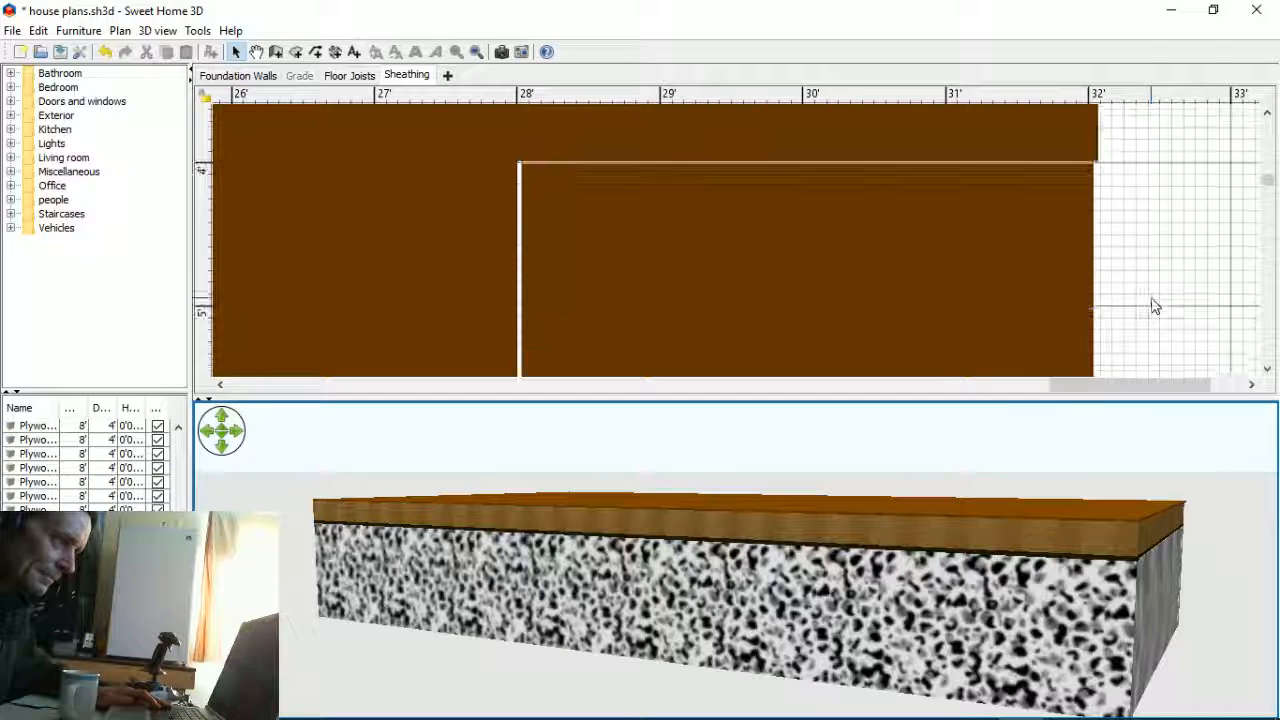
{"action": "left_click", "coordinate": [881, 222]}
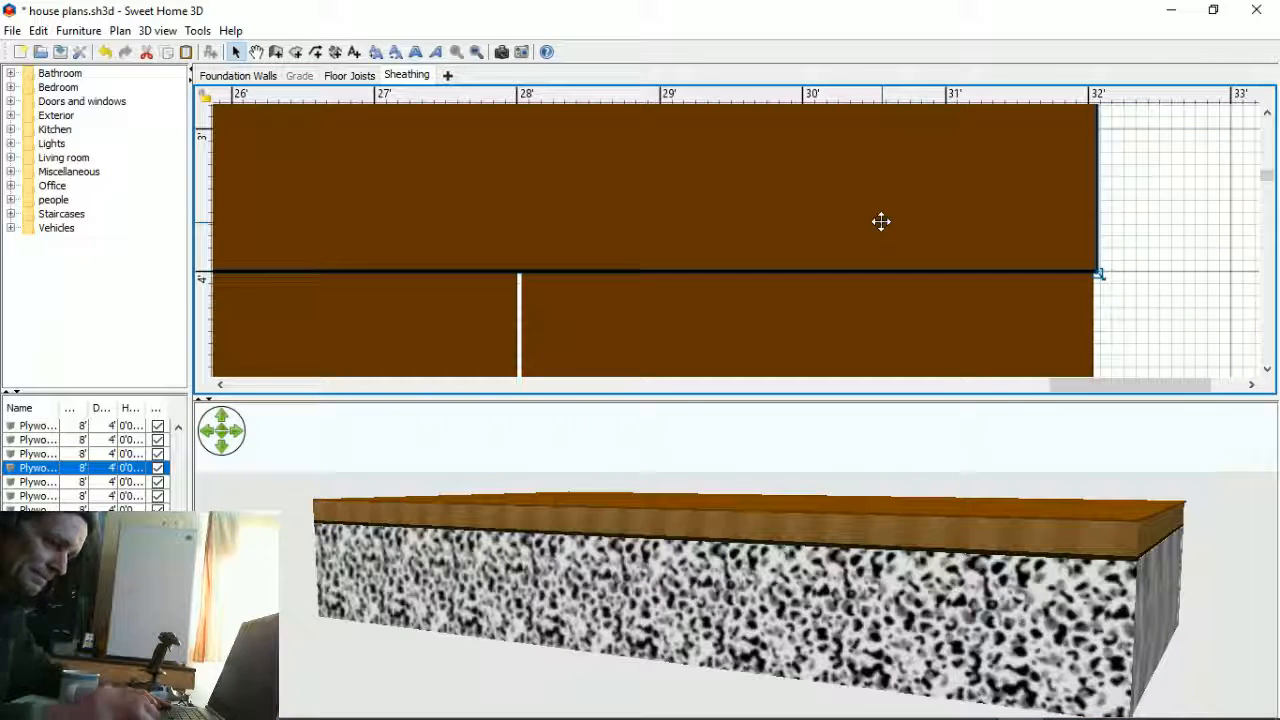
{"action": "key", "text": "Left"}
{"action": "key", "text": "Left"}
{"action": "key", "text": "Left"}
{"action": "key", "text": "Left"}
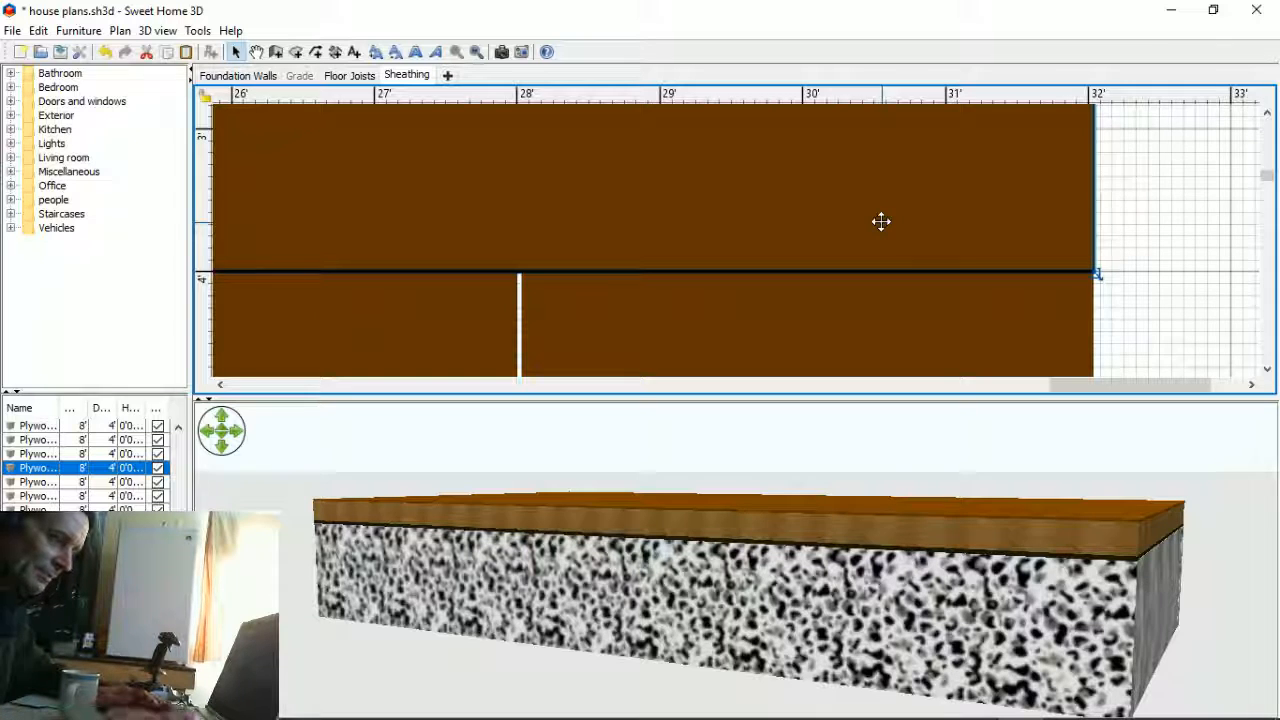
{"action": "left_click", "coordinate": [1179, 241]}
{"action": "scroll", "coordinate": [1186, 299], "scroll_direction": "up", "scroll_amount": 4}
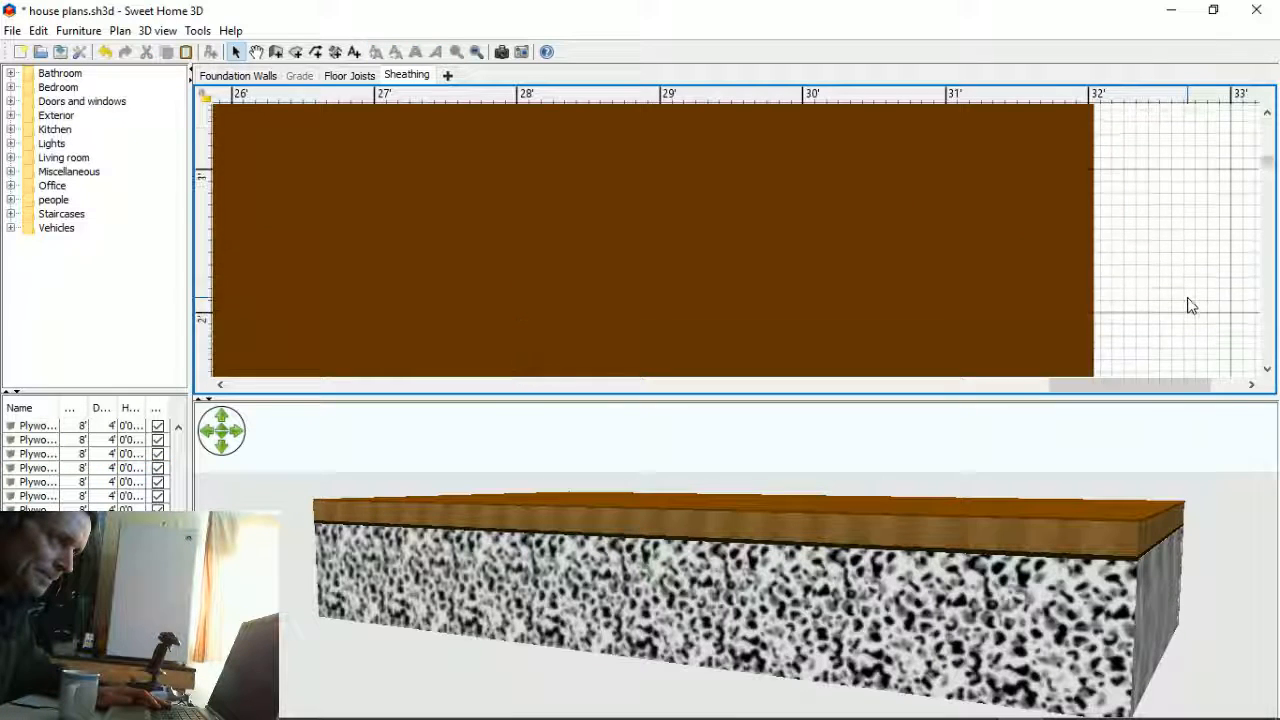
{"action": "scroll", "coordinate": [1189, 305], "scroll_direction": "down", "scroll_amount": 2}
- Orbit to the long side of the deck and switch the 3D view to a virtual visit
{"action": "left_click_drag", "start_coordinate": [1202, 521], "coordinate": [1215, 515]}
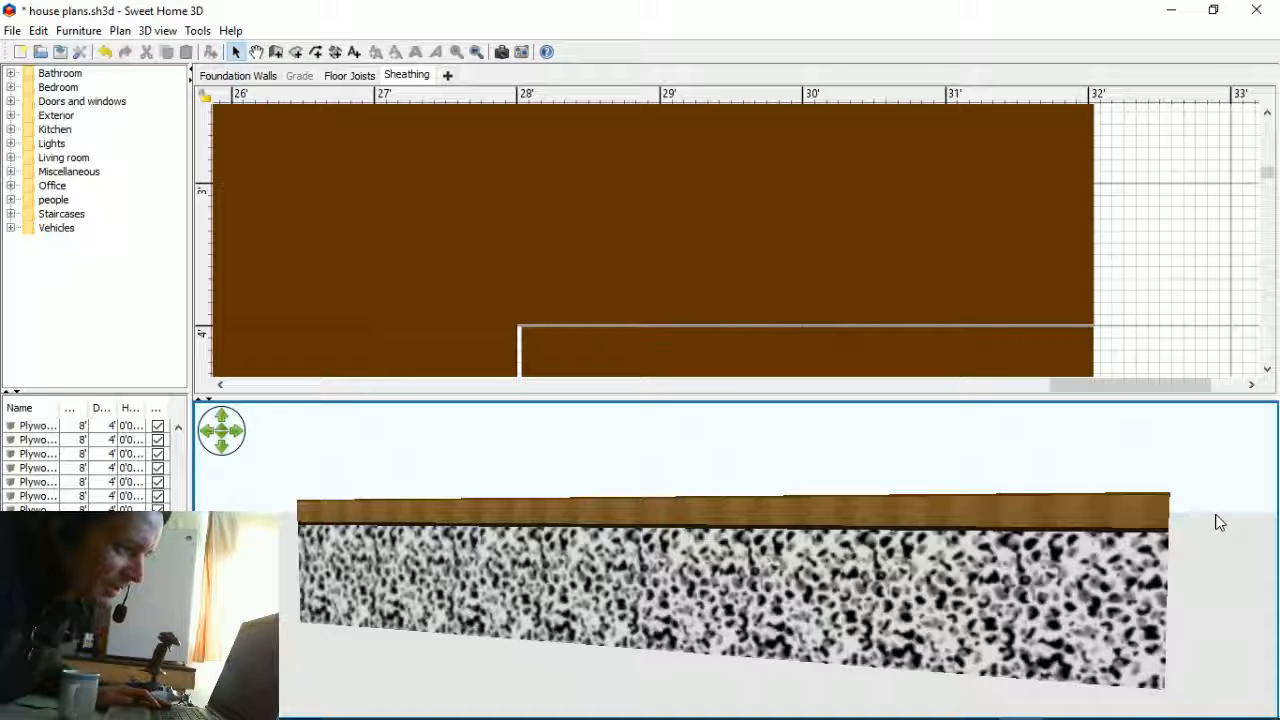
{"action": "left_click_drag", "start_coordinate": [1219, 522], "coordinate": [1173, 432]}
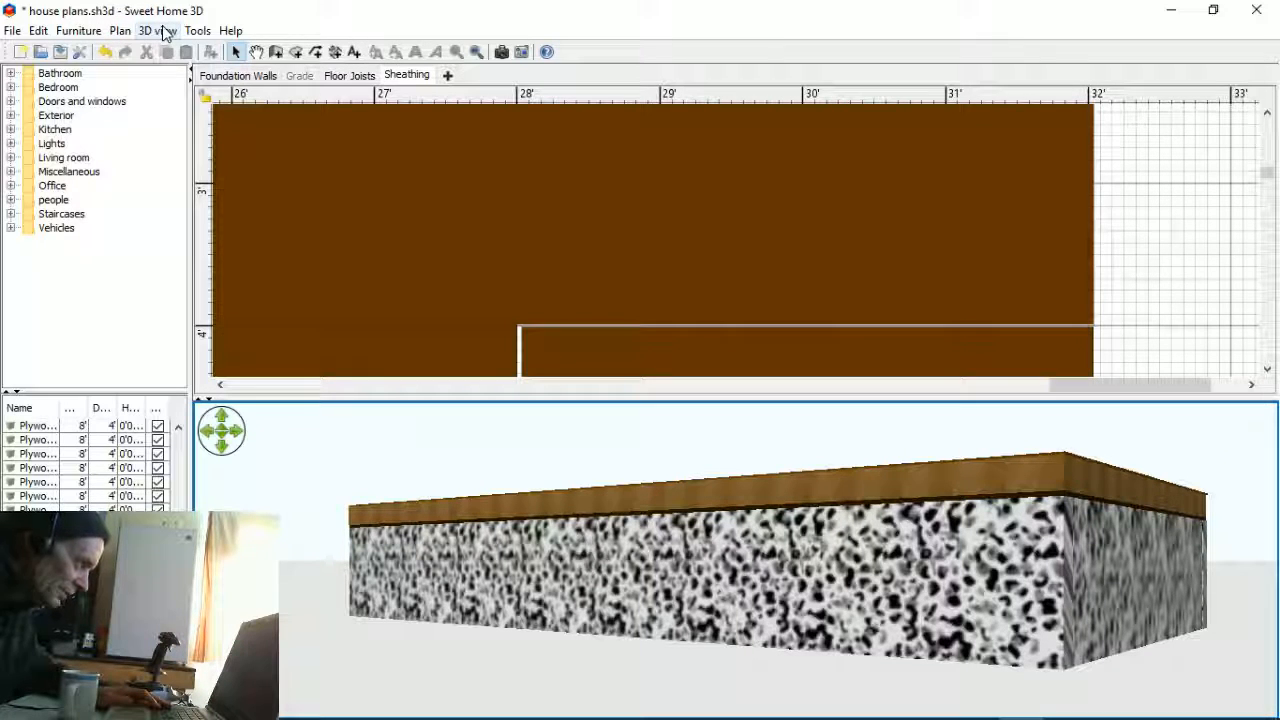
{"action": "left_click", "coordinate": [158, 31]}
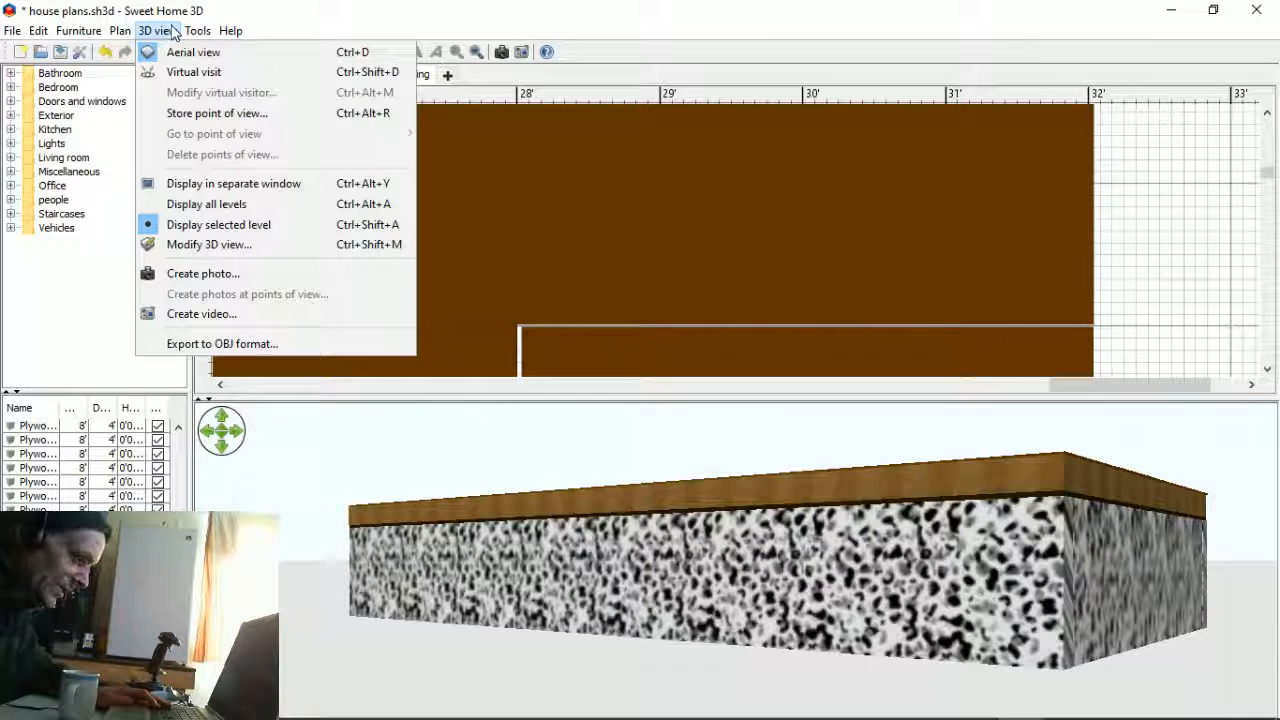
{"action": "left_click", "coordinate": [160, 72]}
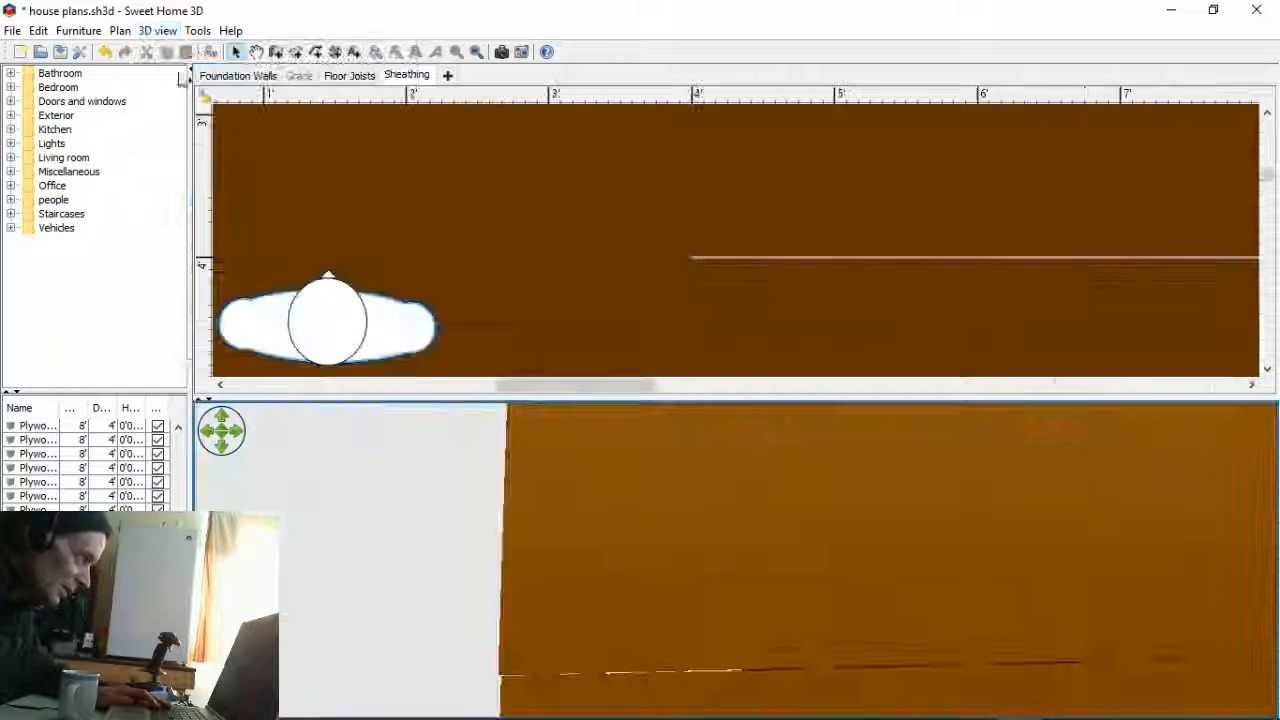
- Move the virtual visitor off the deck to about 33' across and 5' down, and turn it to face the sheathing's end
{"action": "left_click_drag", "start_coordinate": [333, 311], "coordinate": [1278, 240]}
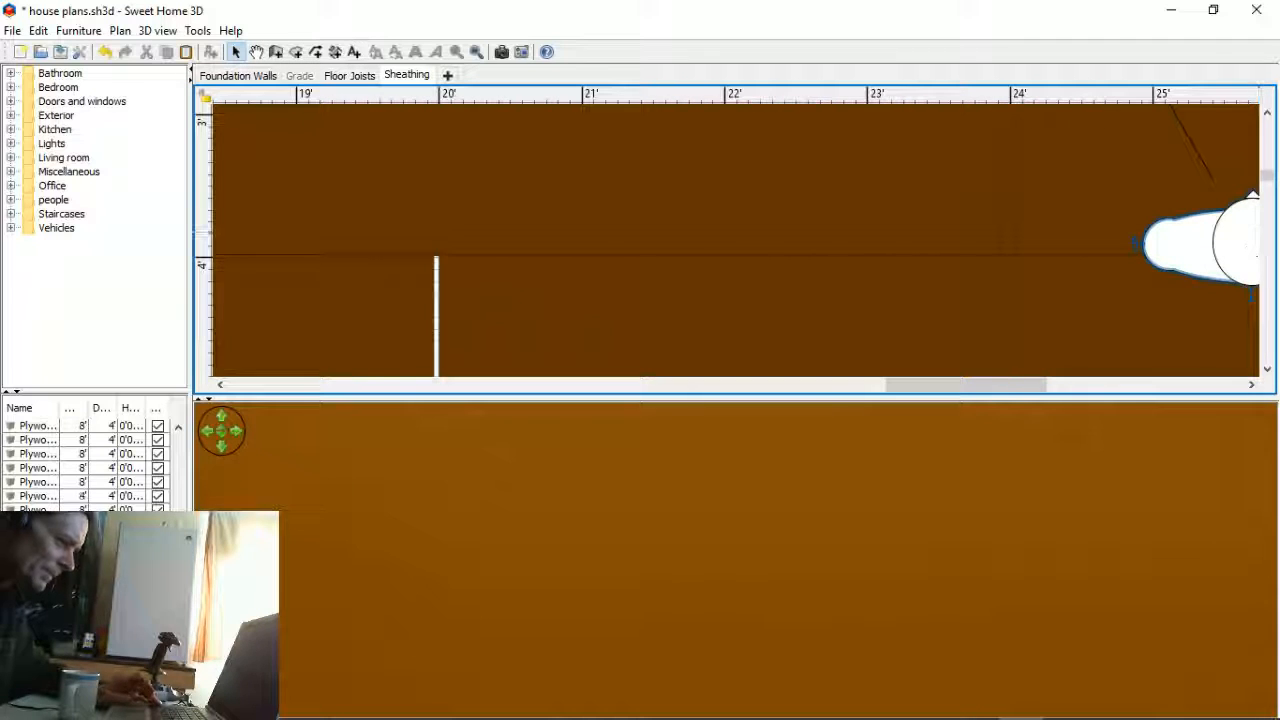
{"action": "scroll", "coordinate": [90, 495], "scroll_direction": "down", "scroll_amount": 3}
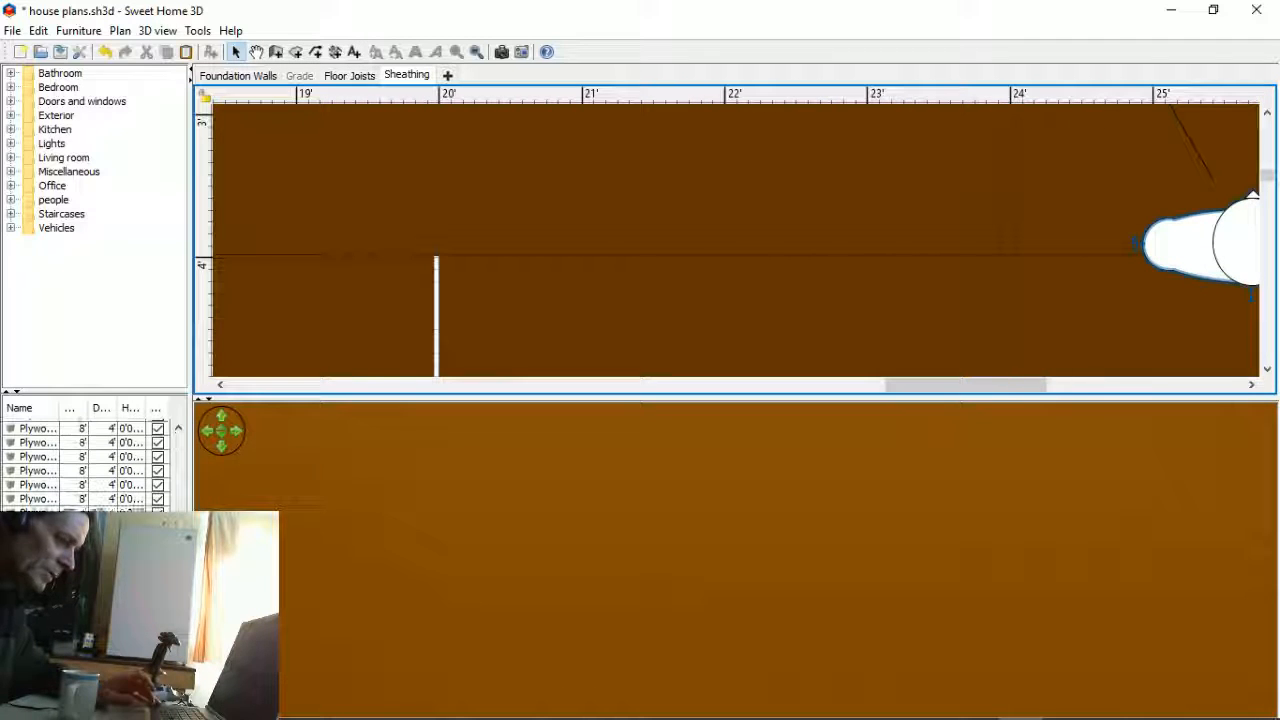
{"action": "left_click", "coordinate": [20, 498]}
{"action": "left_click", "coordinate": [534, 608]}
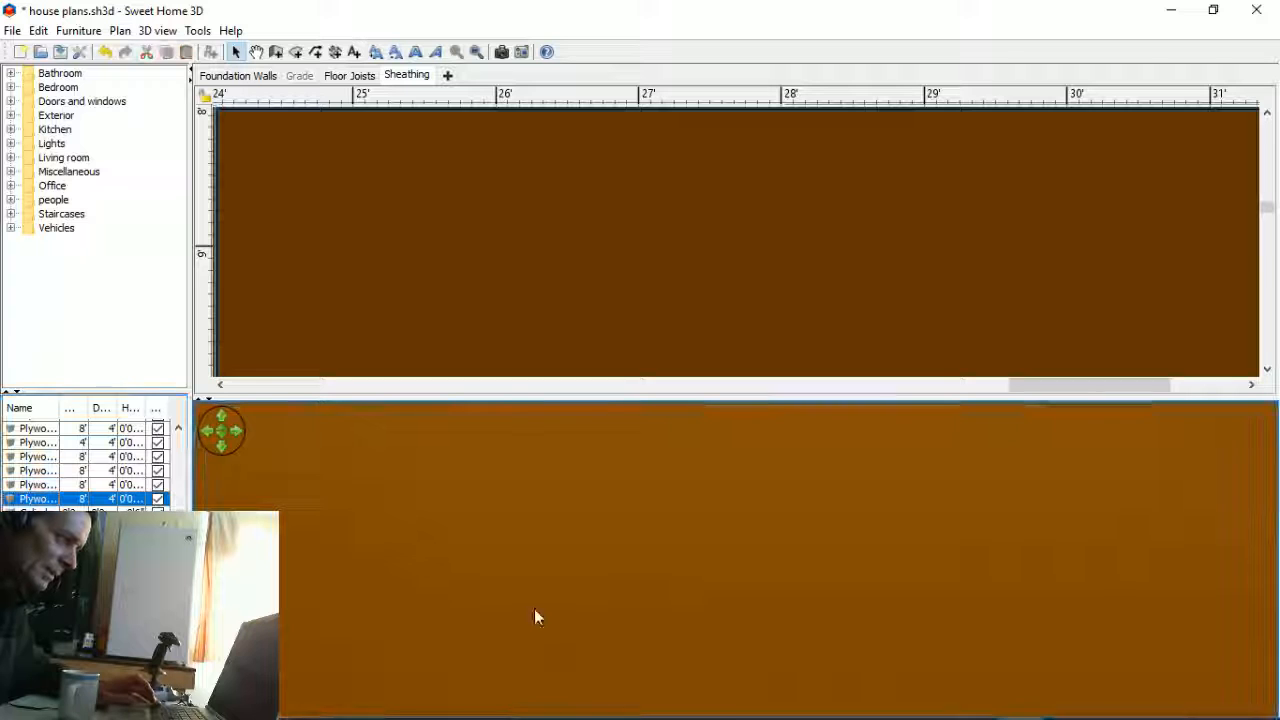
{"action": "scroll", "coordinate": [515, 600], "scroll_direction": "down", "scroll_amount": 3}
{"action": "scroll", "coordinate": [516, 587], "scroll_direction": "up", "scroll_amount": 1}
{"action": "scroll", "coordinate": [516, 587], "scroll_direction": "down", "scroll_amount": 1}
{"action": "scroll", "coordinate": [516, 587], "scroll_direction": "up", "scroll_amount": 1}
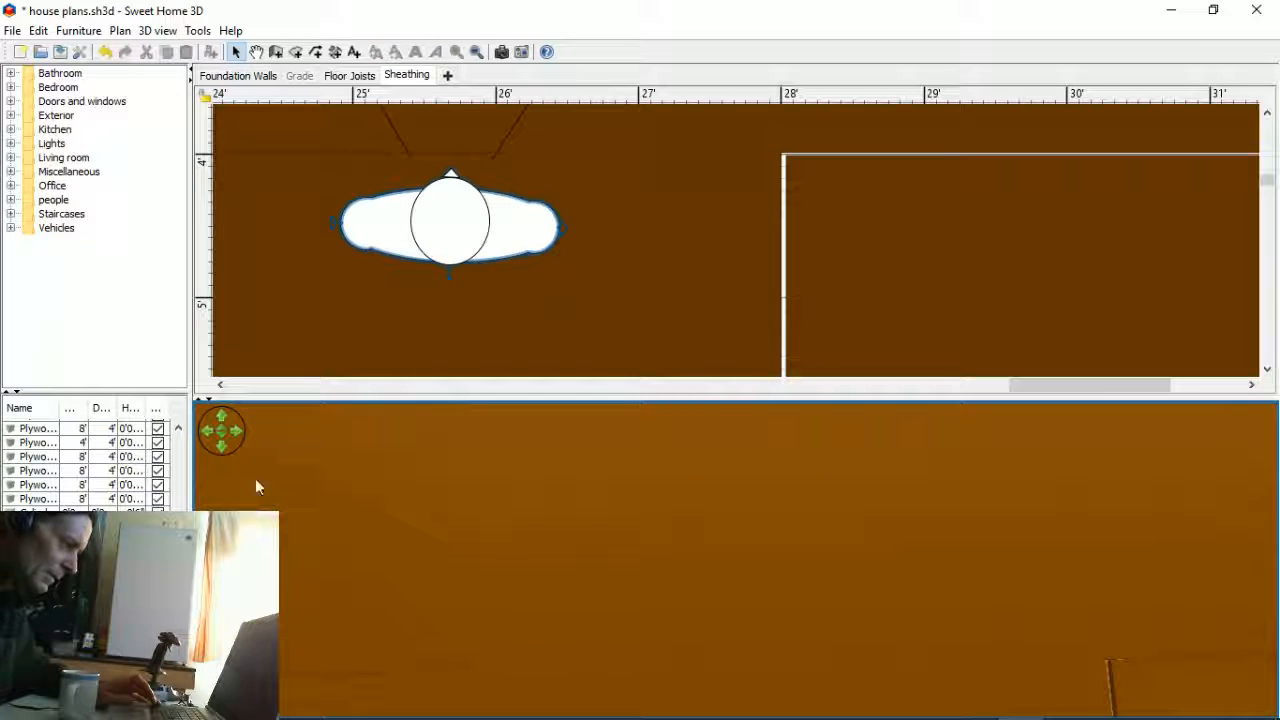
{"action": "left_click", "coordinate": [220, 444]}
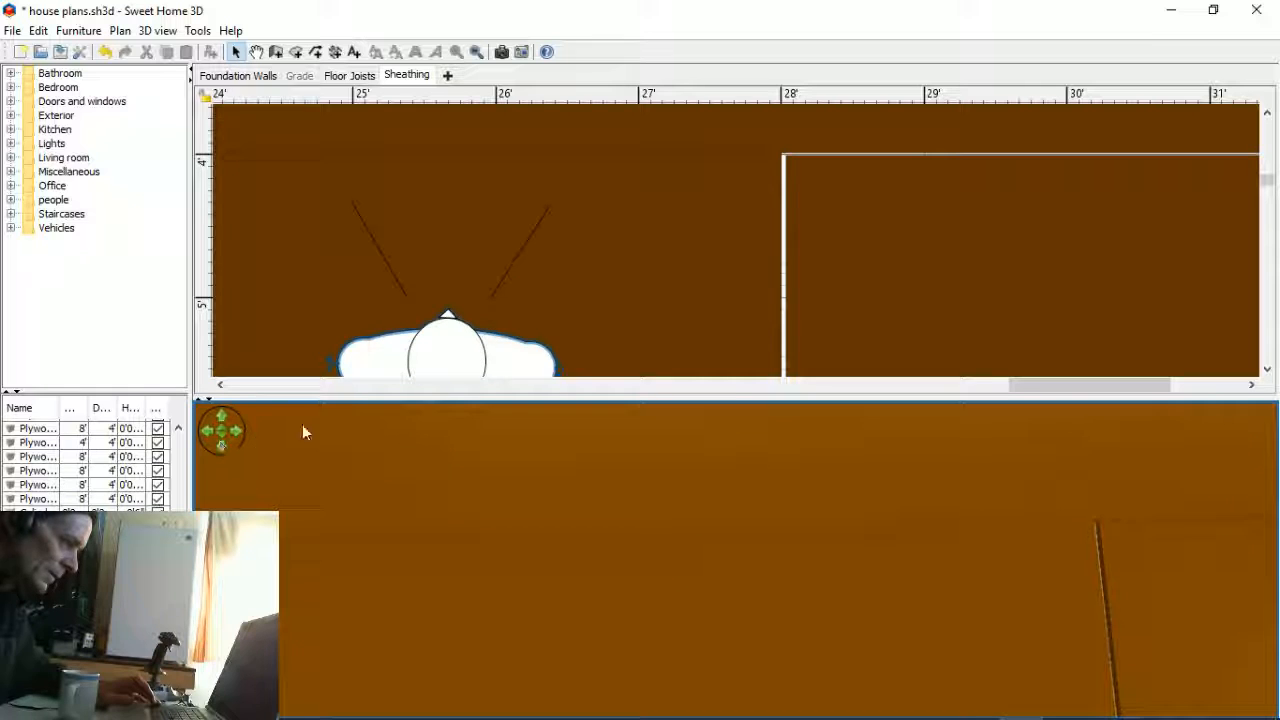
{"action": "left_click_drag", "start_coordinate": [398, 360], "coordinate": [1086, 314]}
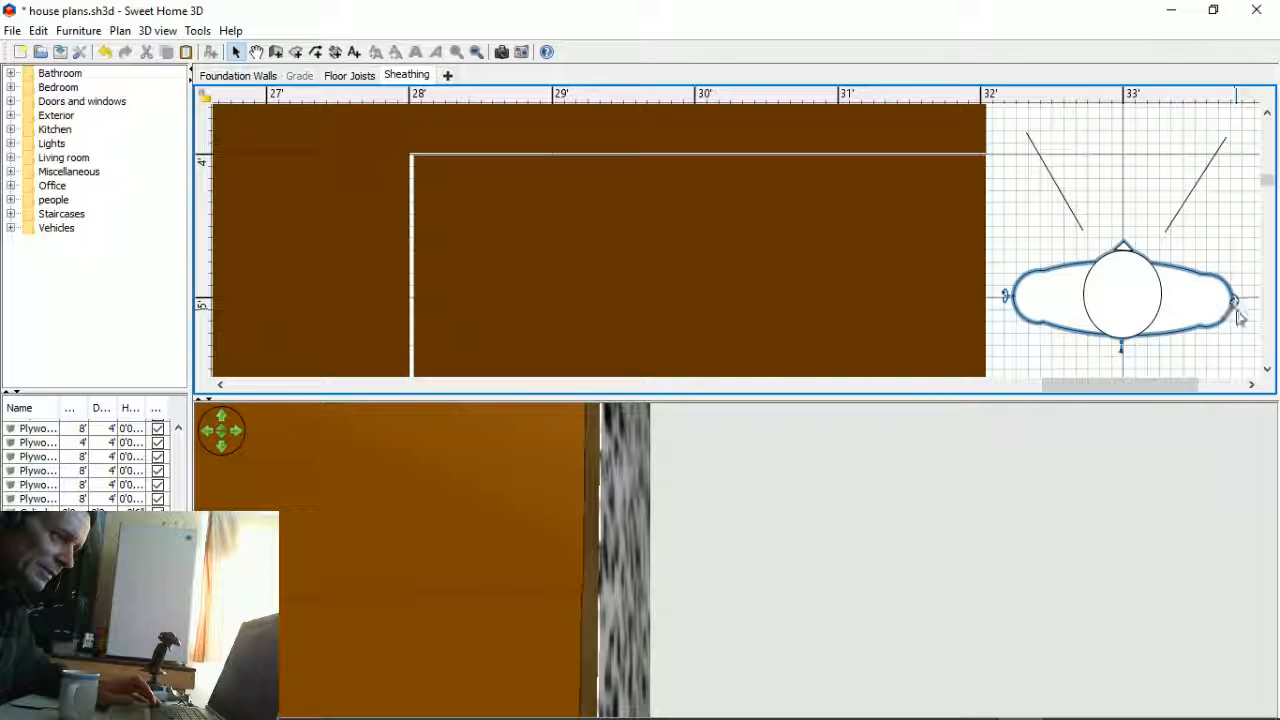
{"action": "left_click_drag", "start_coordinate": [1236, 300], "coordinate": [1135, 199]}
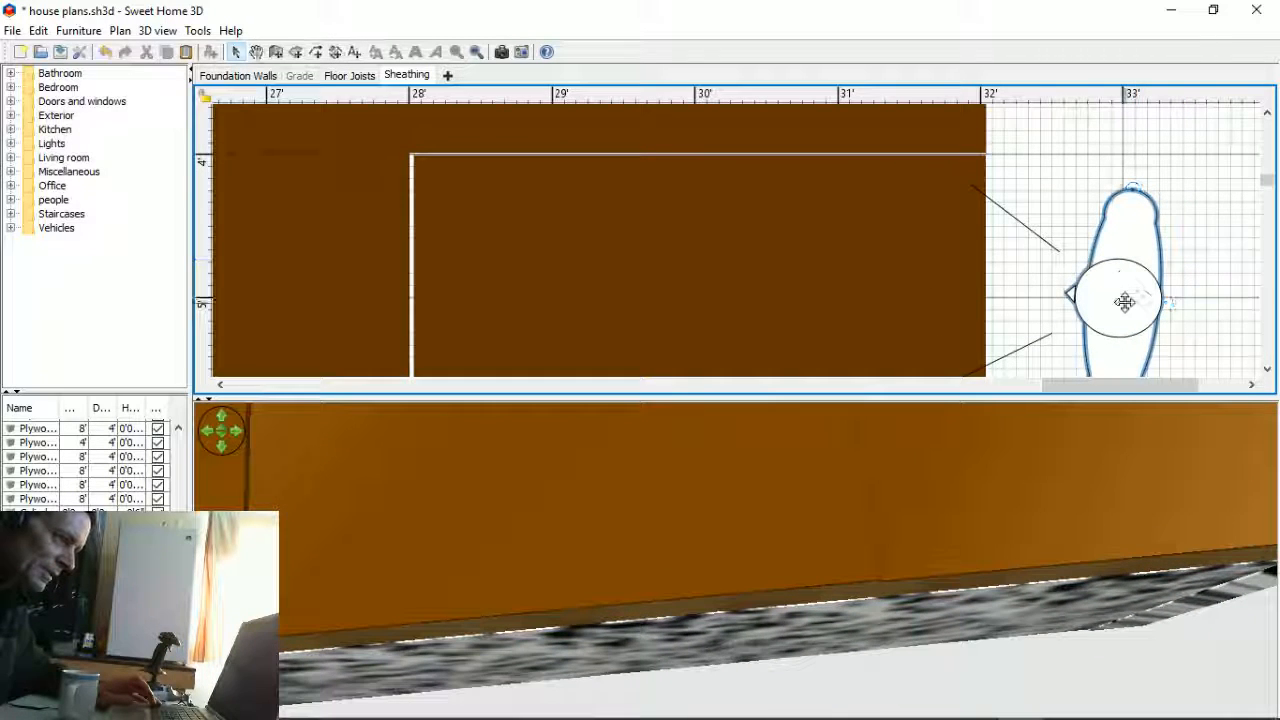
- Set the virtual visitor's eyes elevation to 0'11" and turn its gaze along the edge of the deck
{"action": "double_click", "coordinate": [1127, 308]}
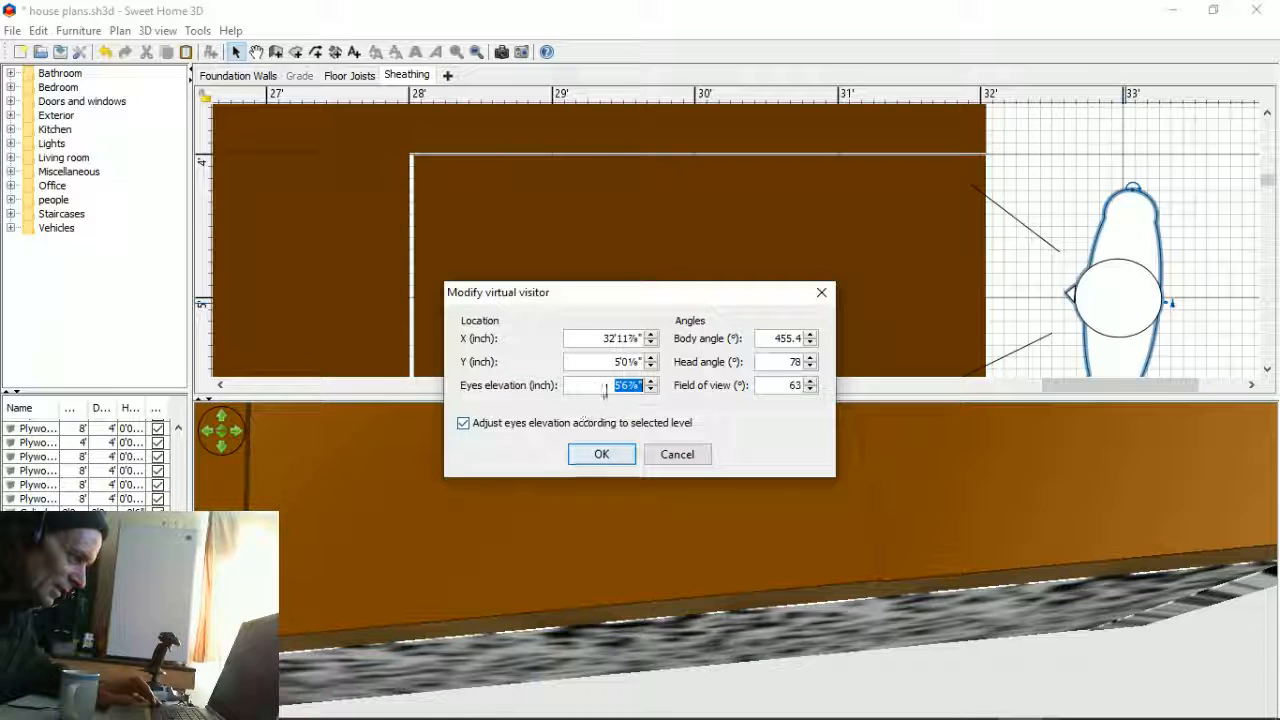
{"action": "type", "text": "11"}
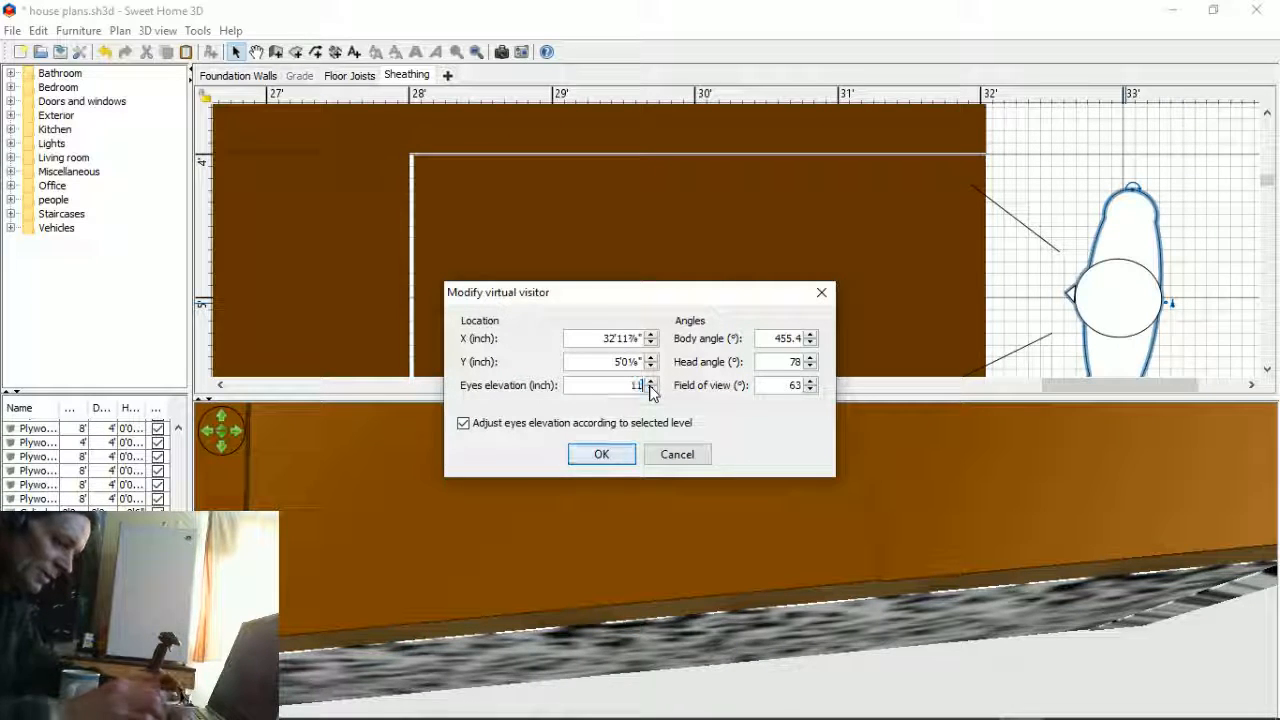
{"action": "key", "text": "BackSpace"}
{"action": "key", "text": "BackSpace"}
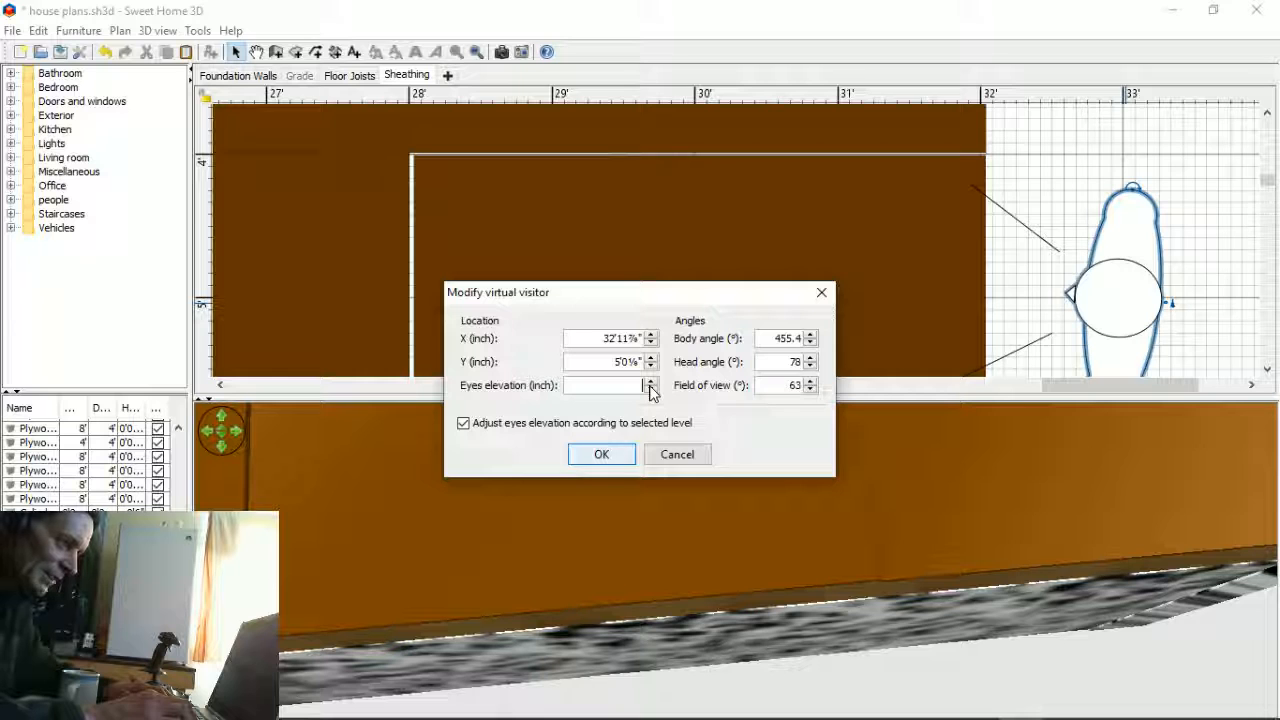
{"action": "type", "text": "0'11\""}
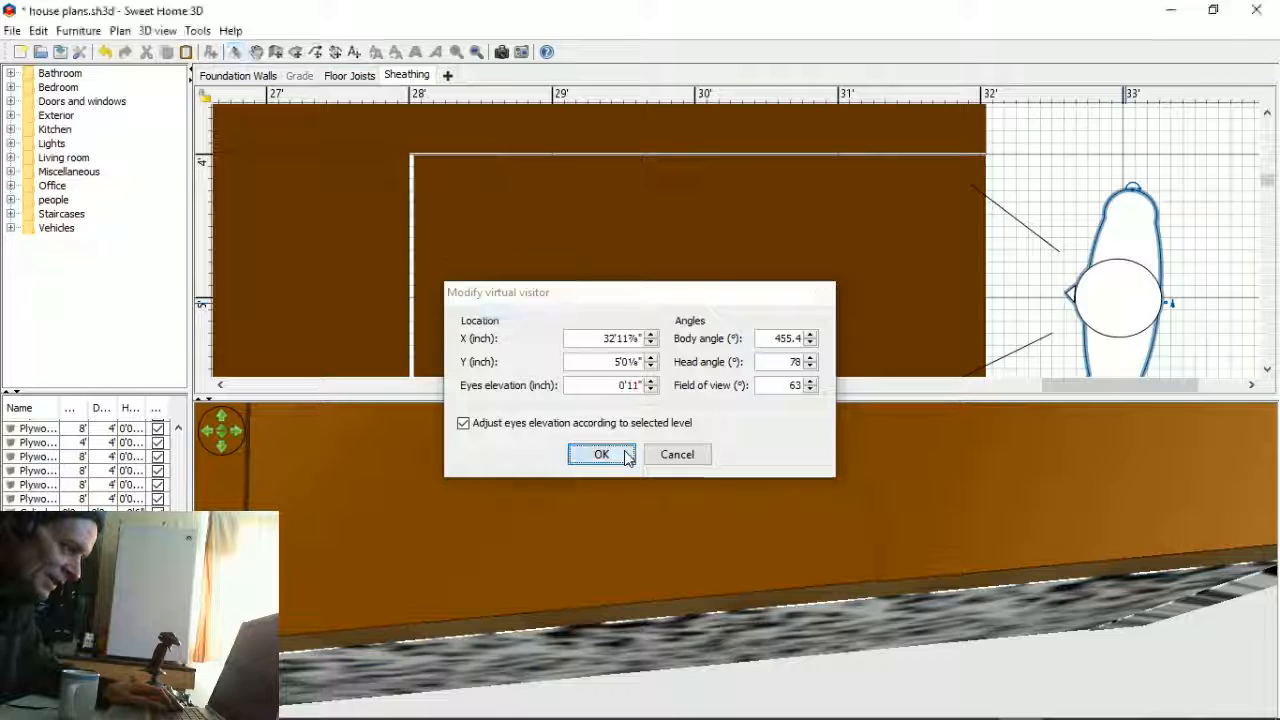
{"action": "left_click", "coordinate": [612, 454]}
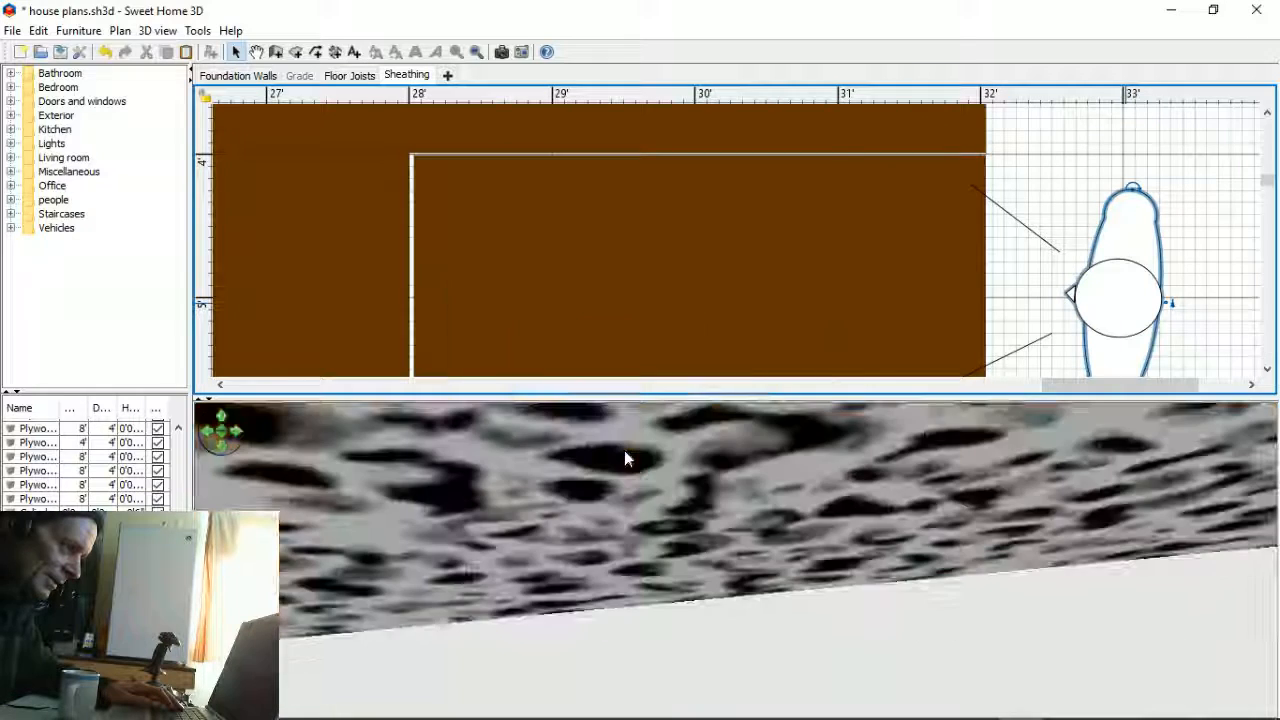
{"action": "left_click_drag", "start_coordinate": [676, 543], "coordinate": [781, 427]}
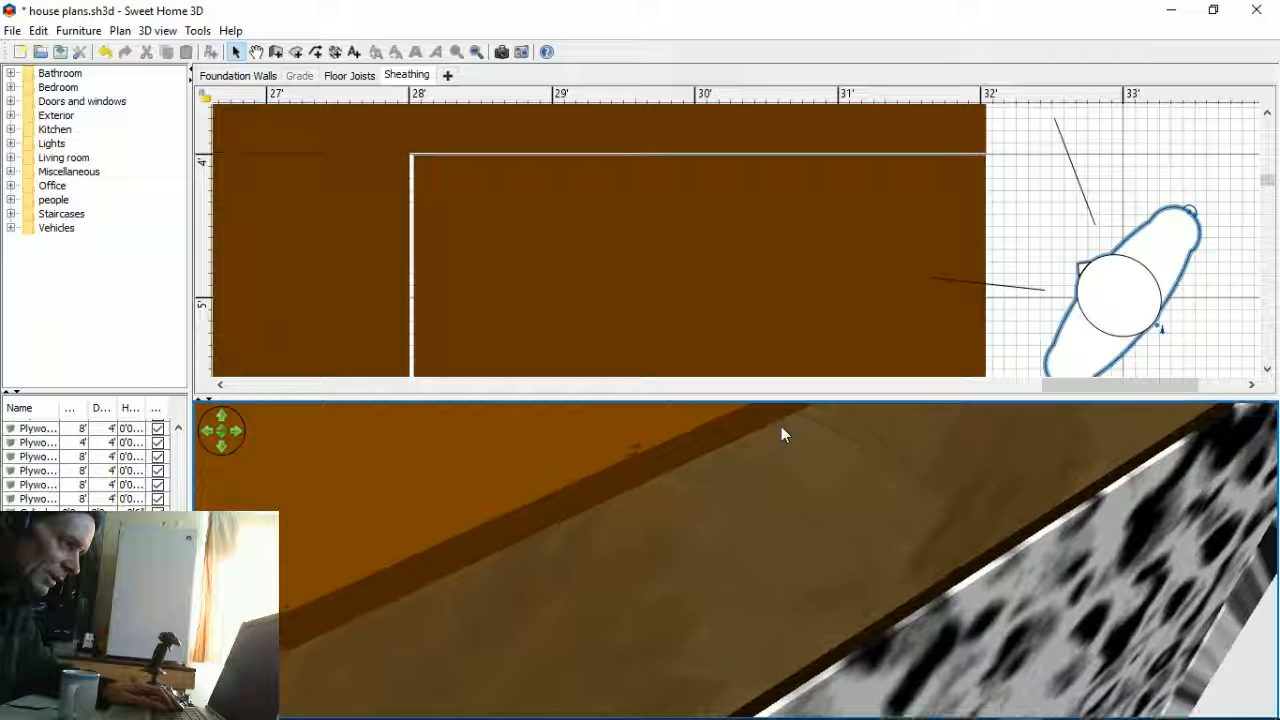
- Try to set the virtual visitor's eyes elevation to 1" while viewing the corner of the deck
{"action": "double_click", "coordinate": [1131, 302]}
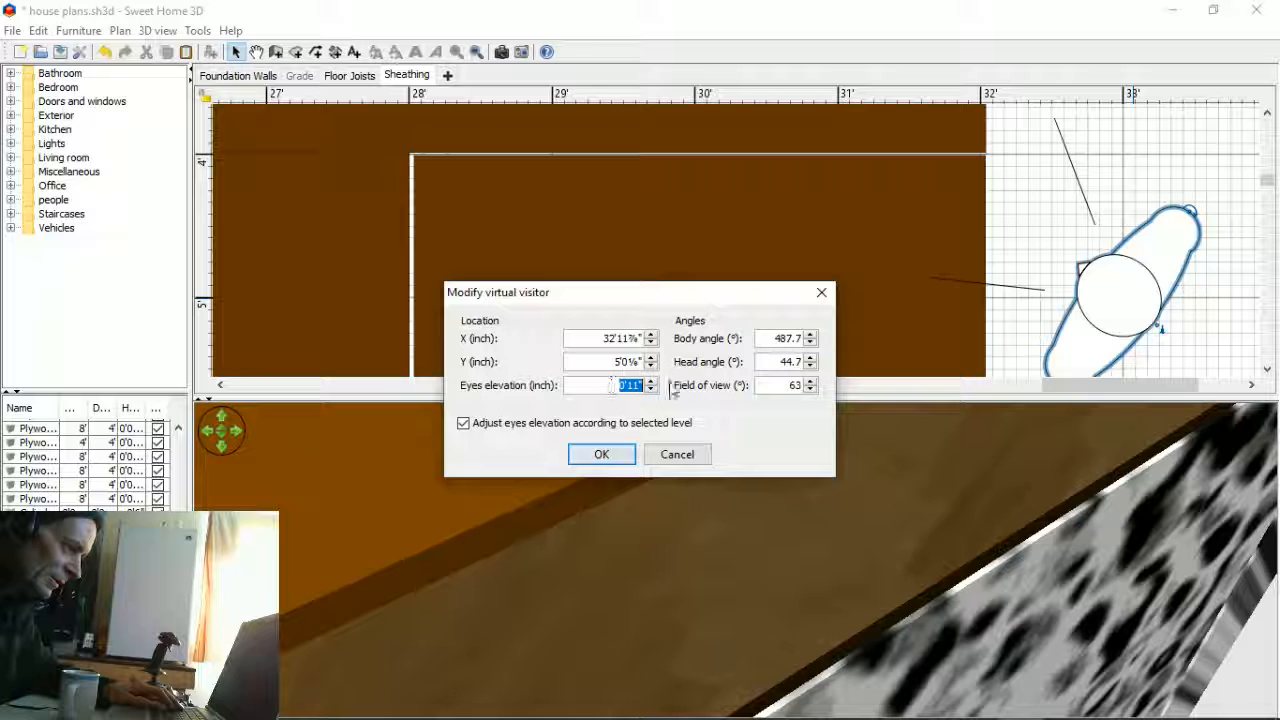
{"action": "type", "text": "1'"}
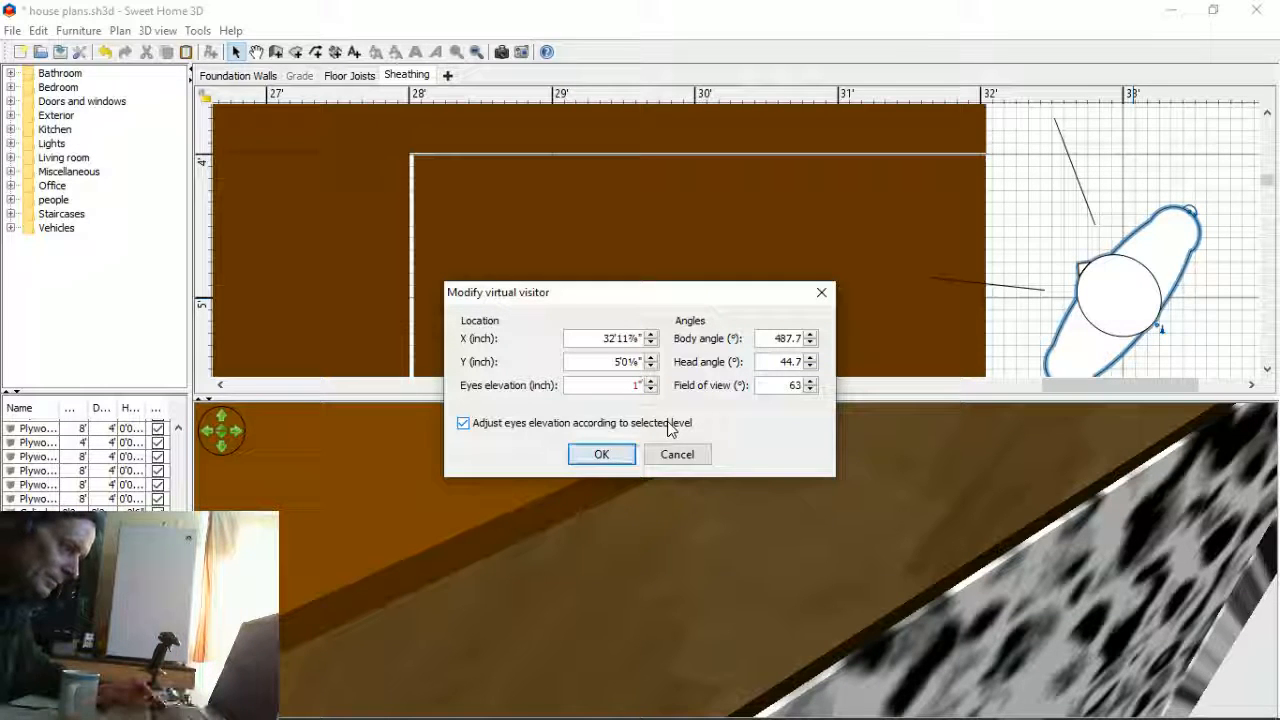
{"action": "left_click", "coordinate": [595, 461]}
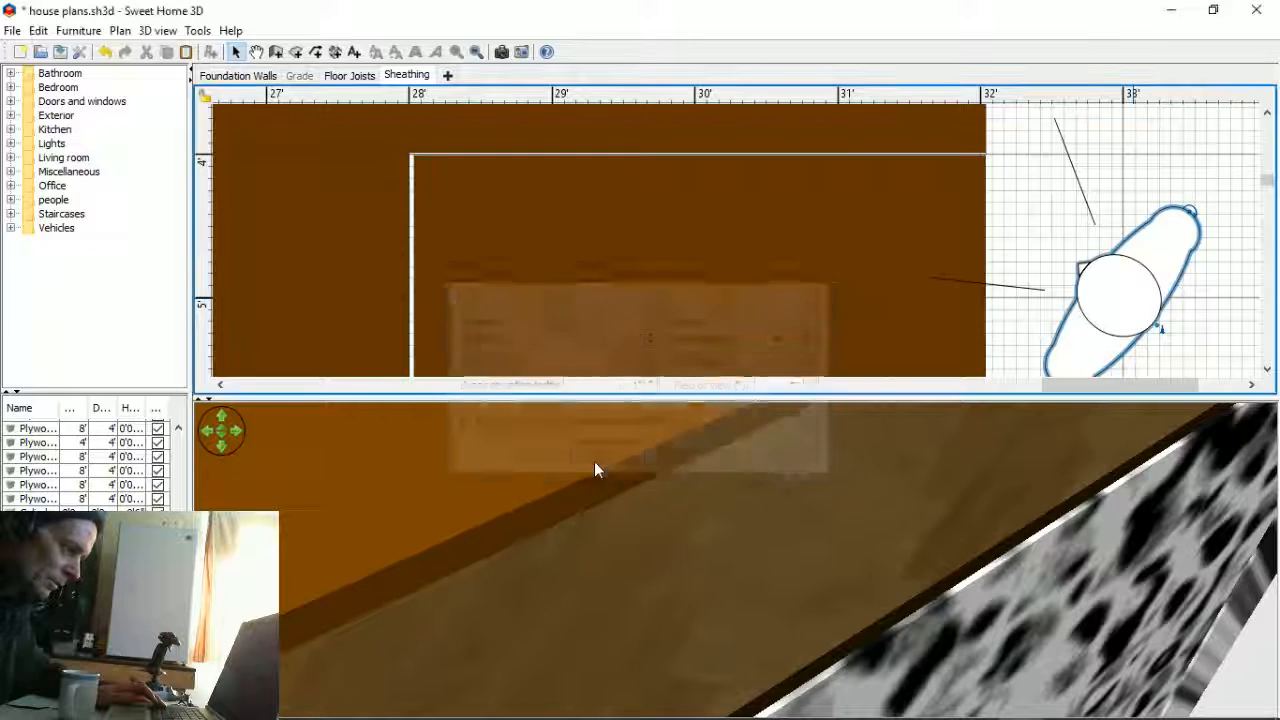
{"action": "left_click_drag", "start_coordinate": [754, 596], "coordinate": [988, 471]}
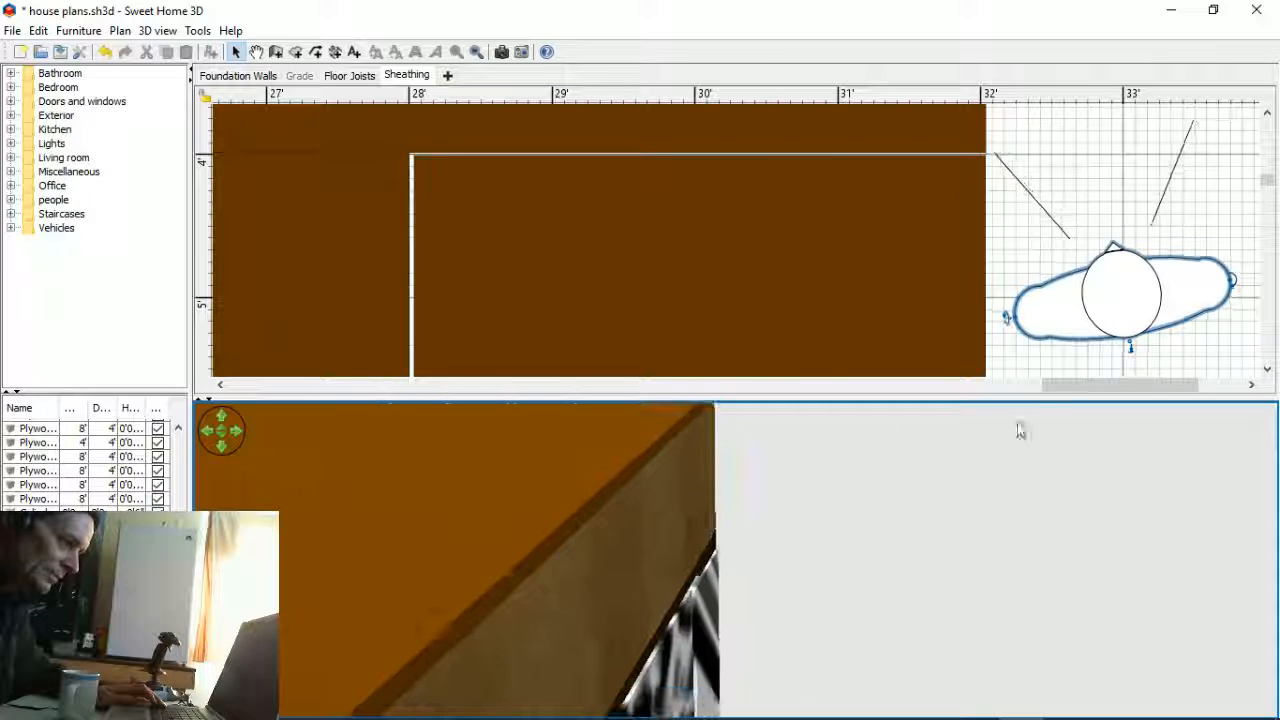
{"action": "double_click", "coordinate": [1094, 289]}
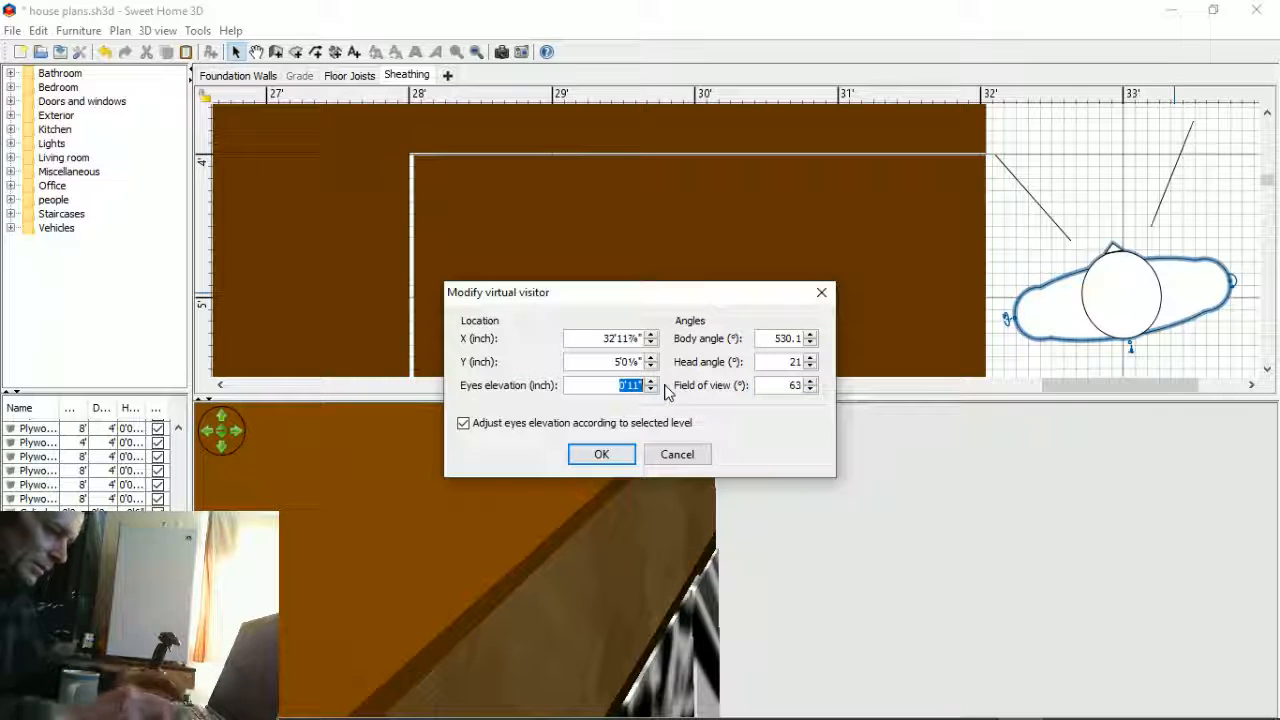
{"action": "type", "text": "1\""}
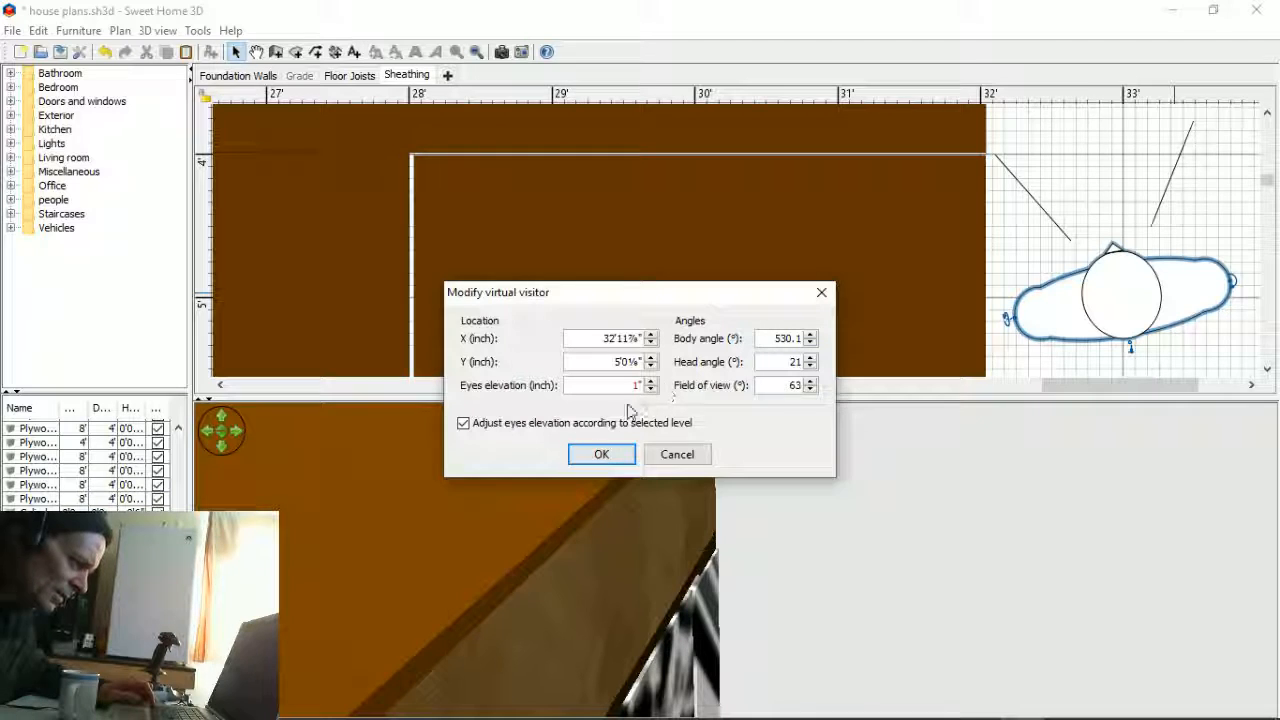
{"action": "left_click", "coordinate": [601, 455]}
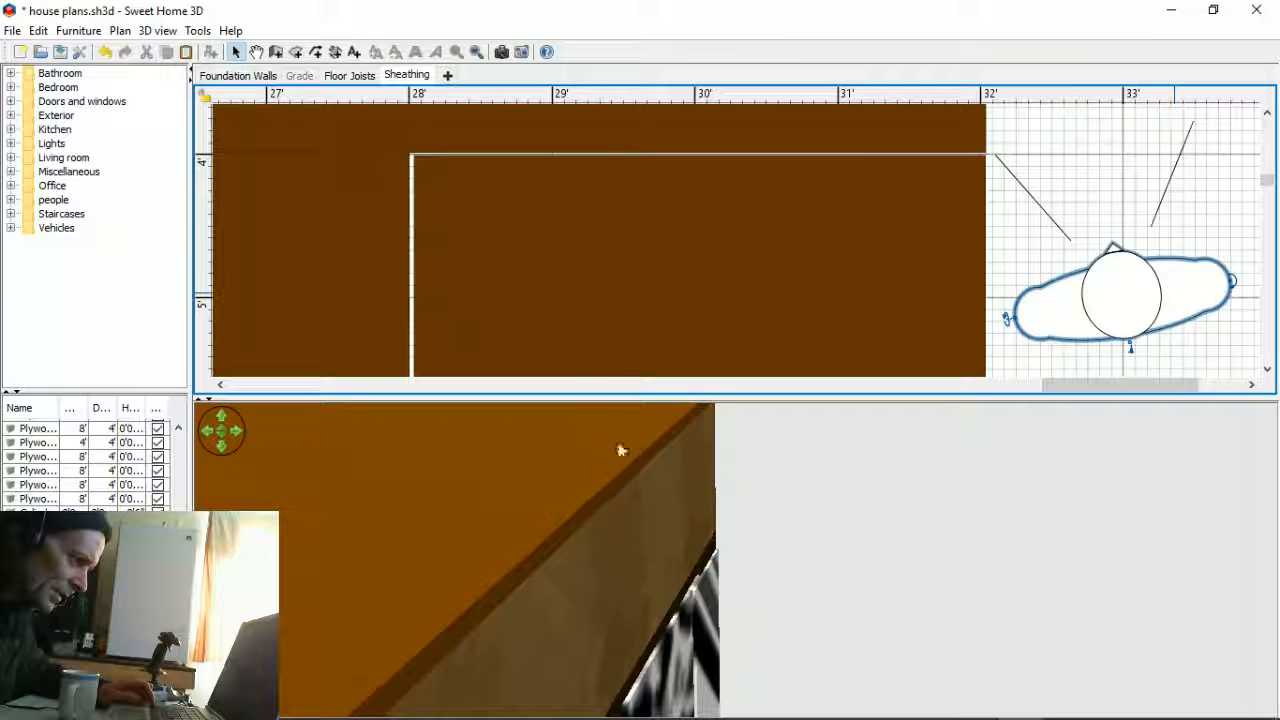
- Lower the virtual visitor's eyes elevation to 0'3⅜" and turn its gaze across the top of the deck
{"action": "double_click", "coordinate": [1156, 293]}
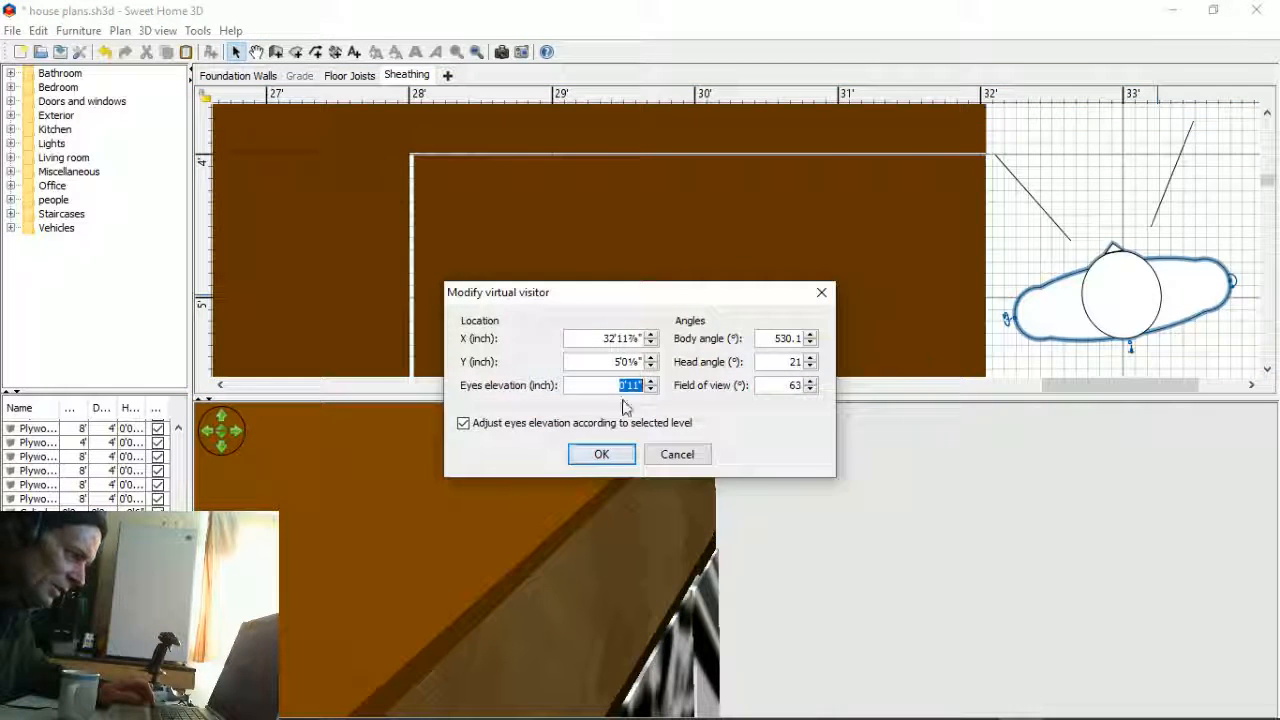
{"action": "left_click", "coordinate": [651, 391]}
{"action": "left_click", "coordinate": [651, 391]}
{"action": "left_click", "coordinate": [651, 391]}
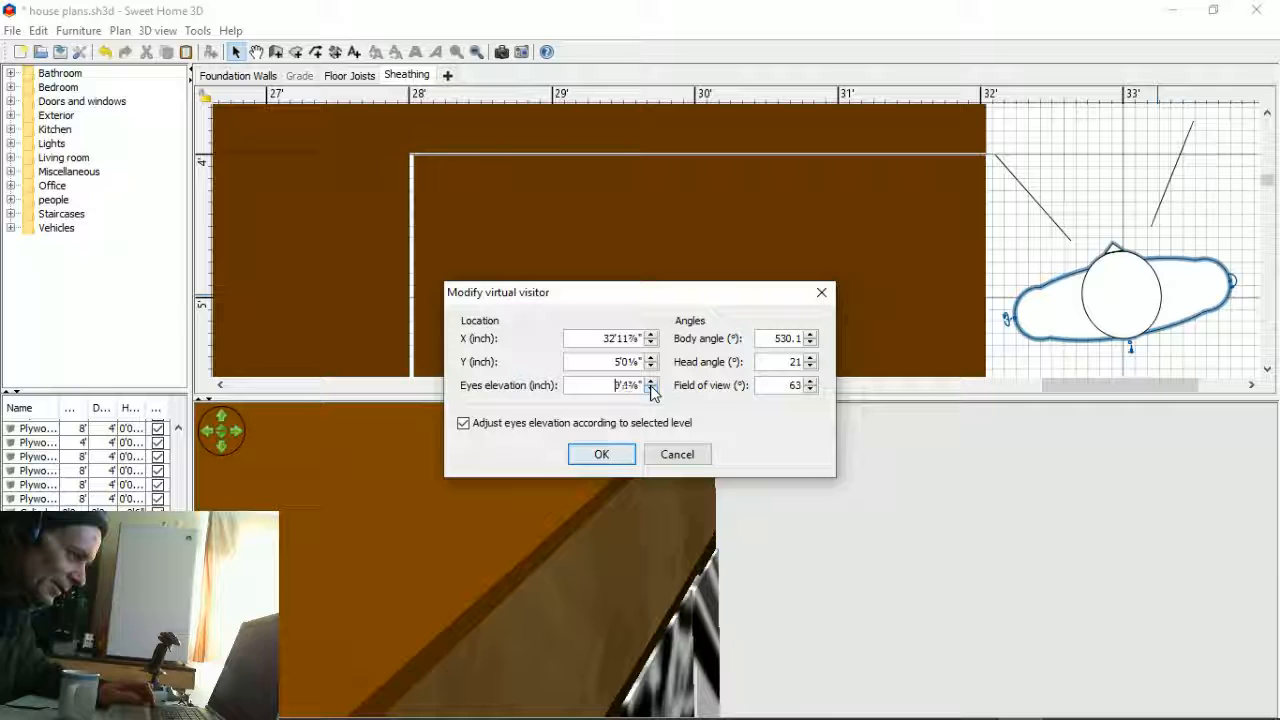
{"action": "left_click", "coordinate": [651, 391]}
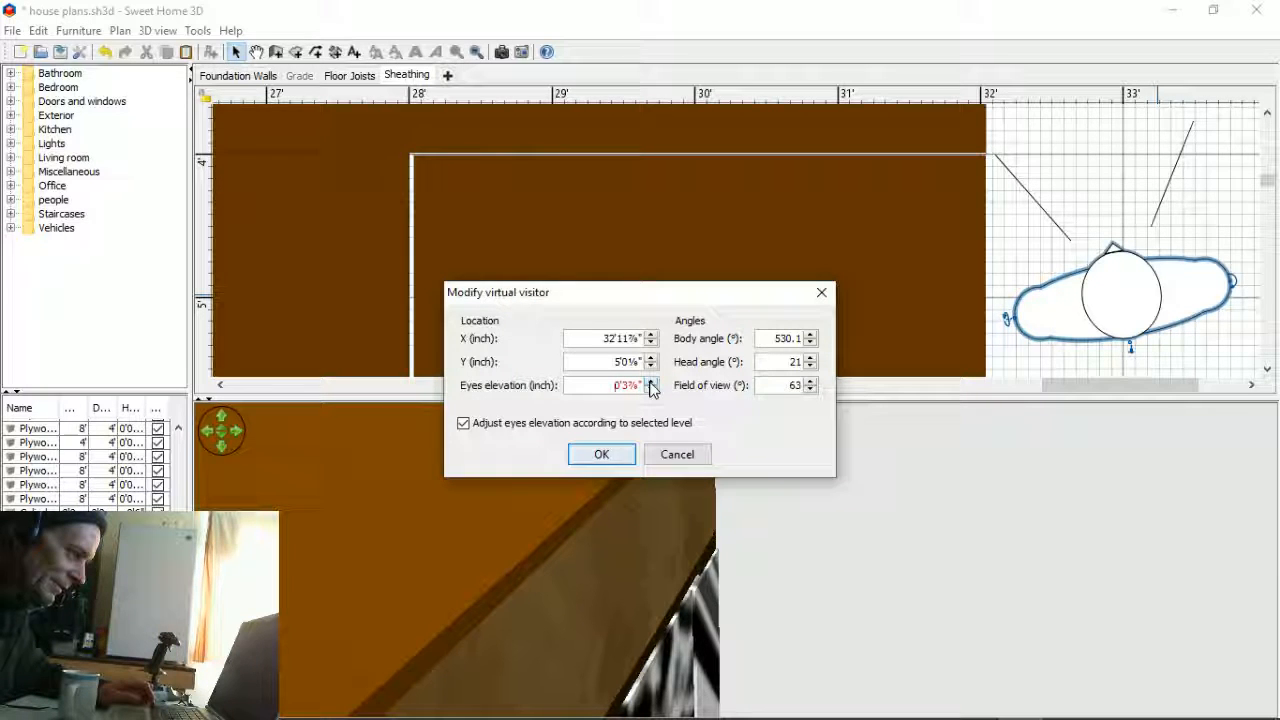
{"action": "left_click", "coordinate": [601, 454]}
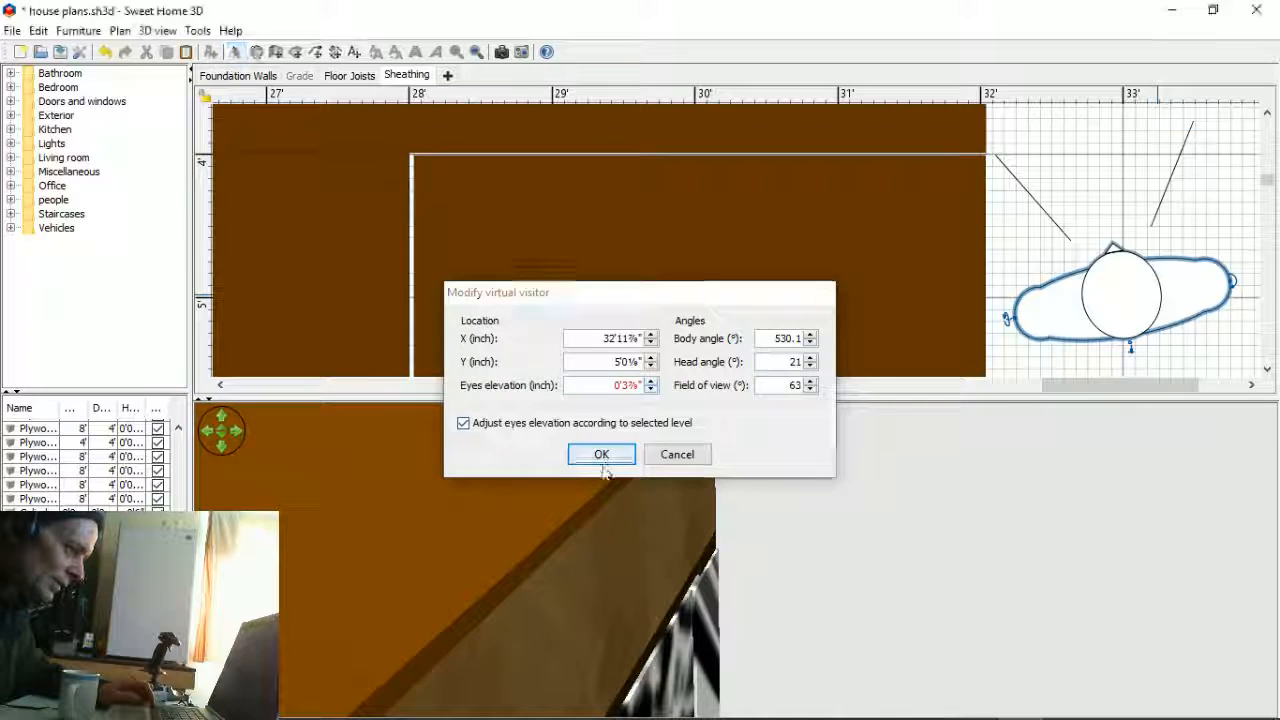
{"action": "left_click_drag", "start_coordinate": [671, 609], "coordinate": [343, 521]}
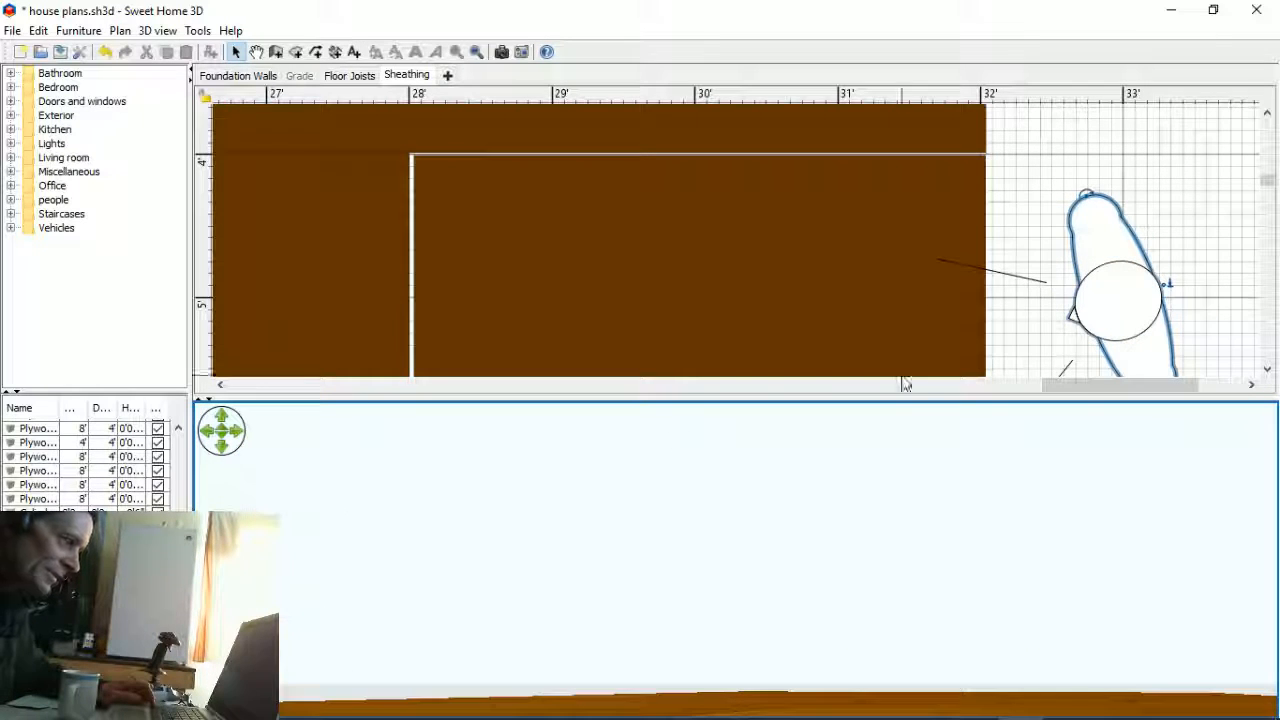
- Switch to the Floor Joists level, turn the virtual visitor to the joist end, and display all levels in 3D
{"action": "left_click", "coordinate": [342, 78]}
{"action": "left_click_drag", "start_coordinate": [580, 449], "coordinate": [908, 556]}
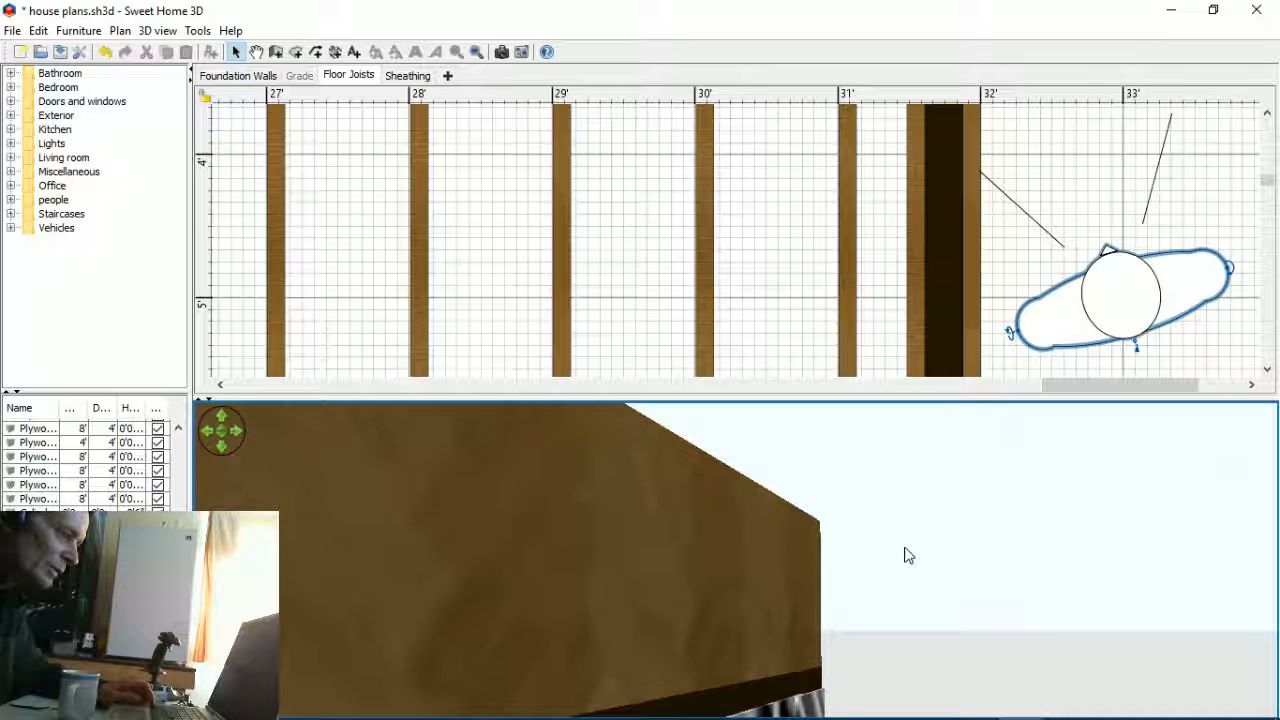
{"action": "left_click", "coordinate": [174, 32]}
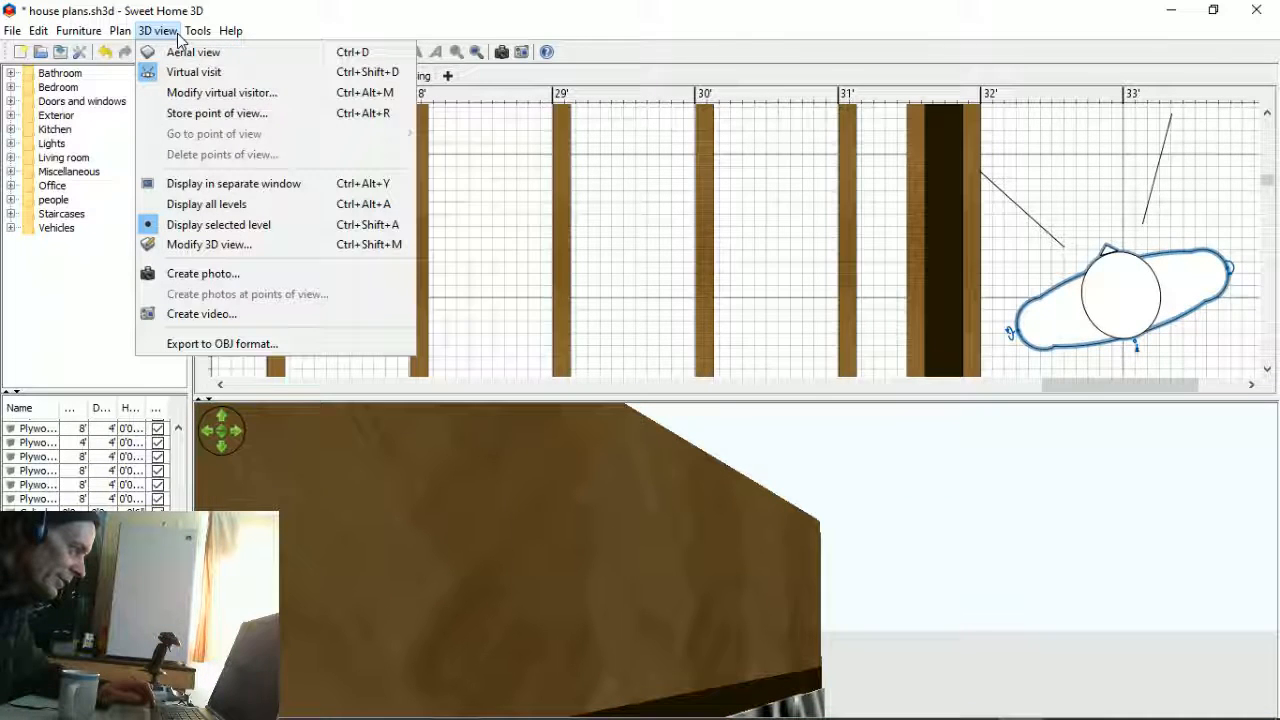
{"action": "left_click", "coordinate": [205, 205]}
{"action": "left_click_drag", "start_coordinate": [489, 514], "coordinate": [528, 489]}
- Move the virtual visitor to the deck's opposite end near 0' across, view the corner from both directions, and place it between the joists
{"action": "left_click_drag", "start_coordinate": [1104, 307], "coordinate": [1150, 276]}
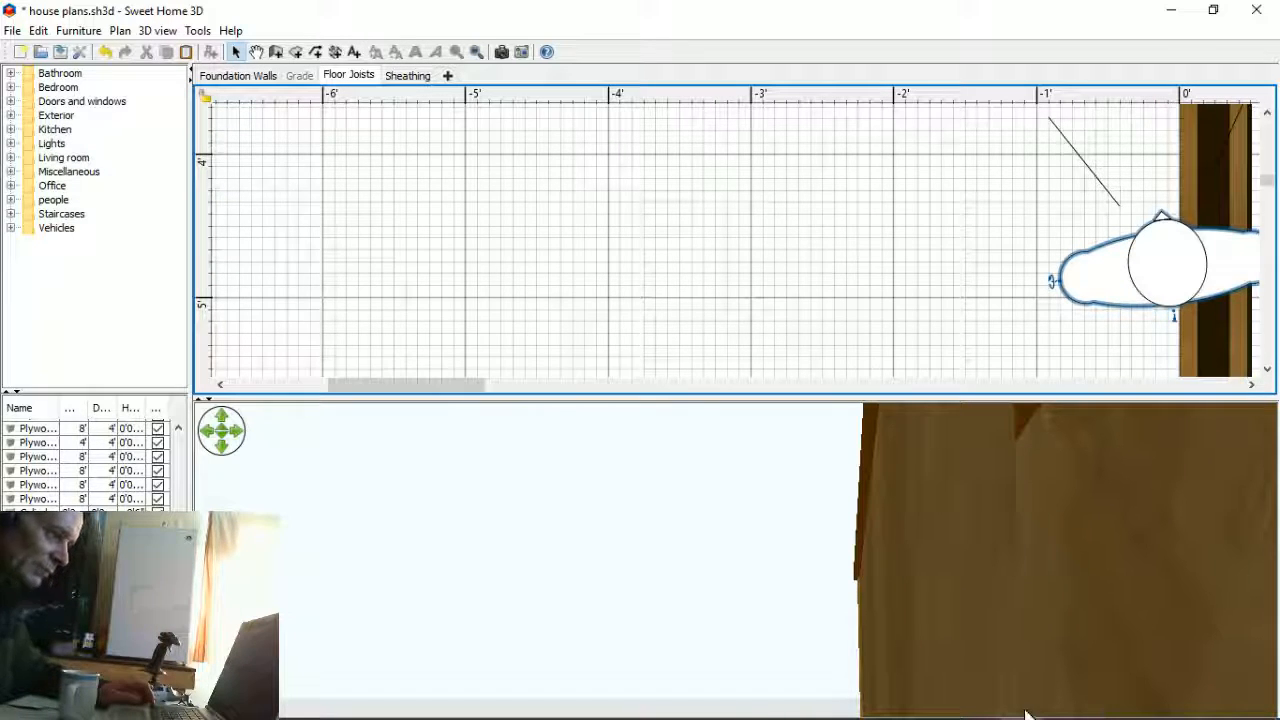
{"action": "left_click_drag", "start_coordinate": [1214, 264], "coordinate": [888, 233]}
{"action": "left_click_drag", "start_coordinate": [935, 582], "coordinate": [1234, 593]}
{"action": "left_click_drag", "start_coordinate": [888, 229], "coordinate": [1040, 217]}
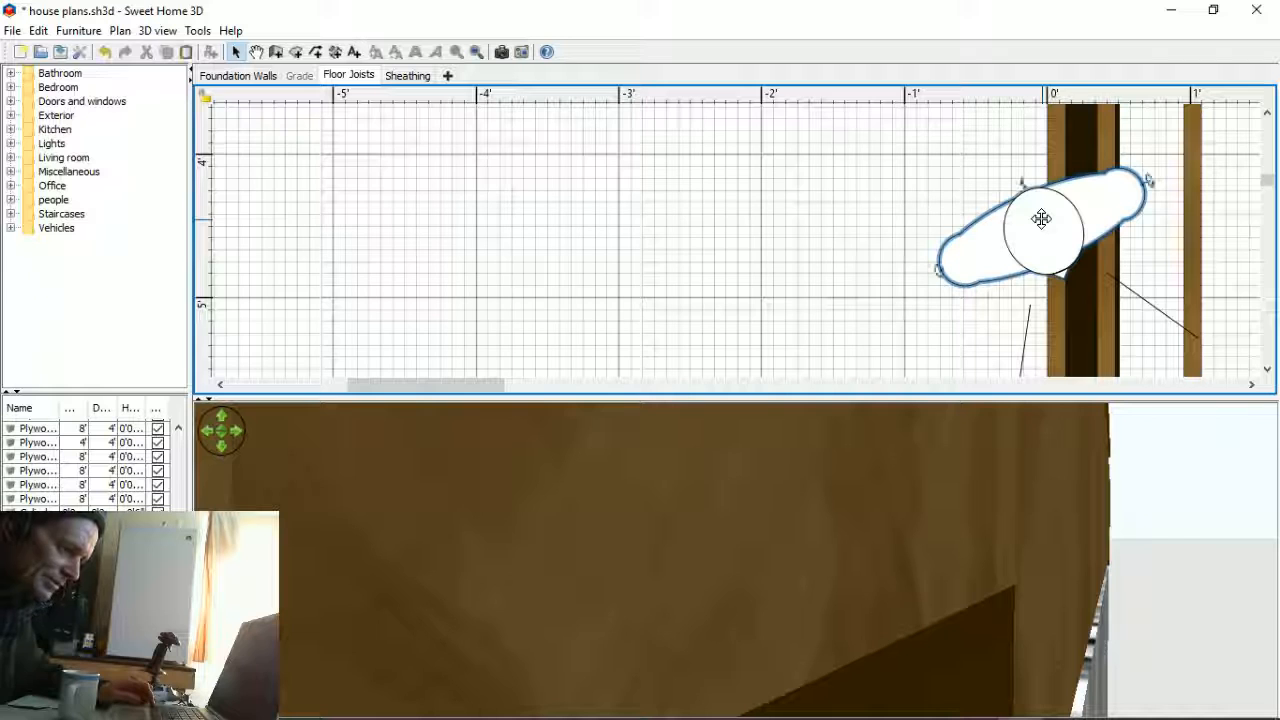
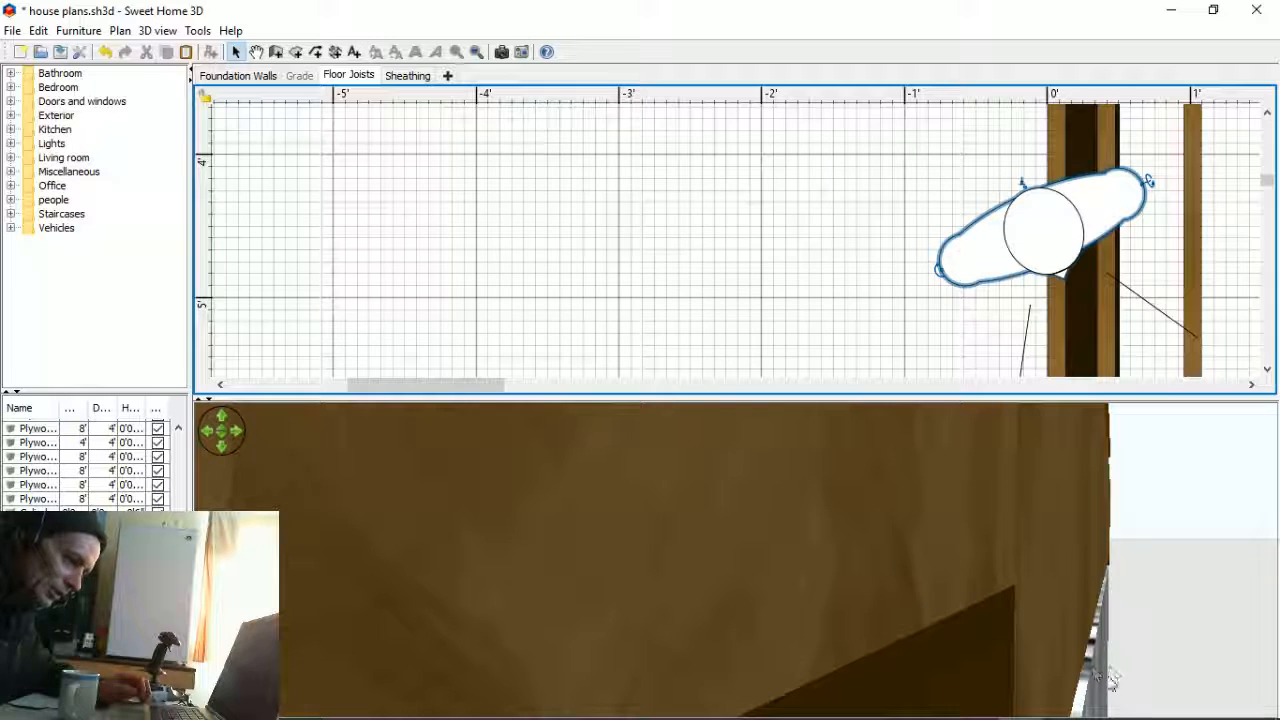
{"action": "left_click_drag", "start_coordinate": [1136, 593], "coordinate": [637, 607]}
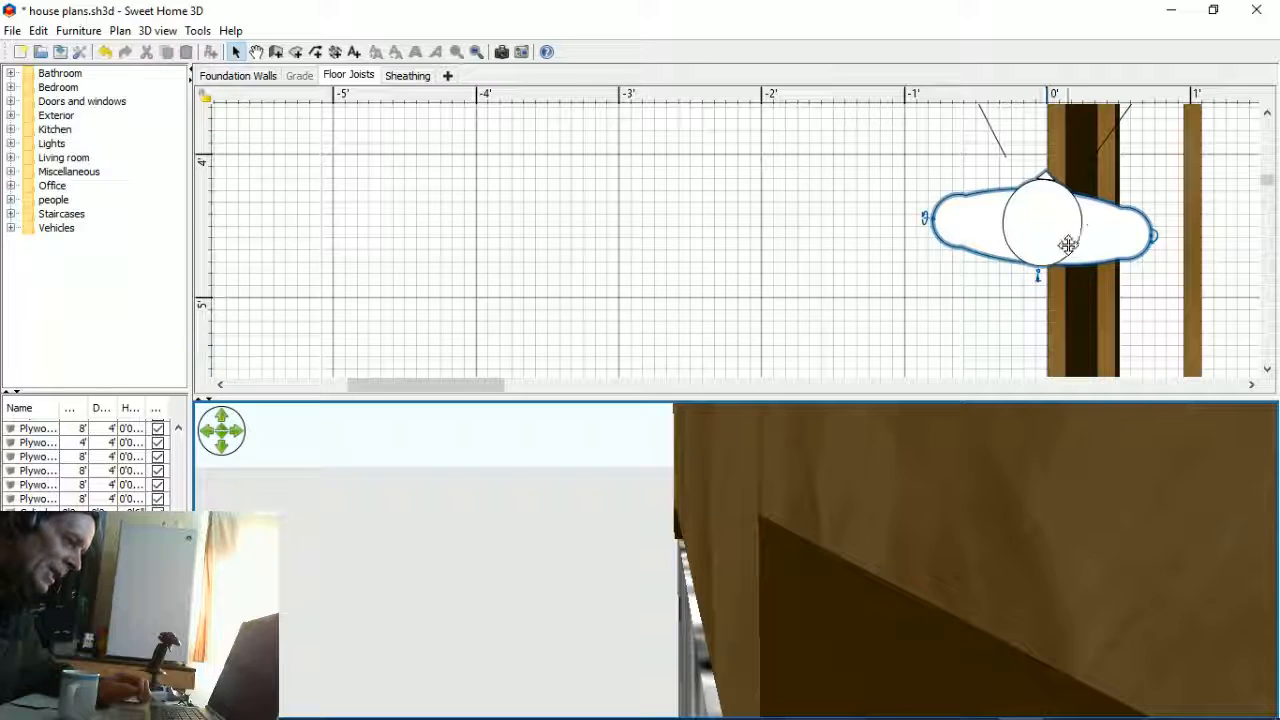
{"action": "left_click_drag", "start_coordinate": [1057, 221], "coordinate": [1268, 194]}
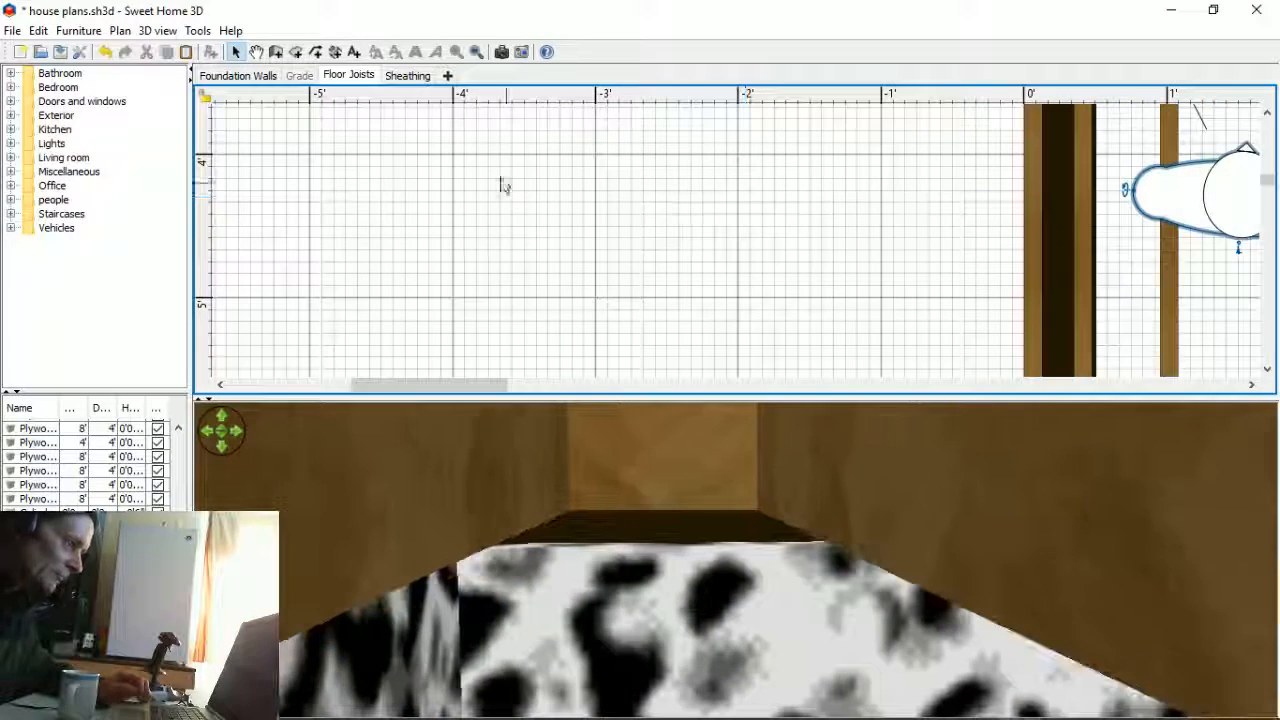
- Return to the Sheathing level and switch the 3D display to an aerial view over the deck's top
{"action": "left_click", "coordinate": [407, 77]}
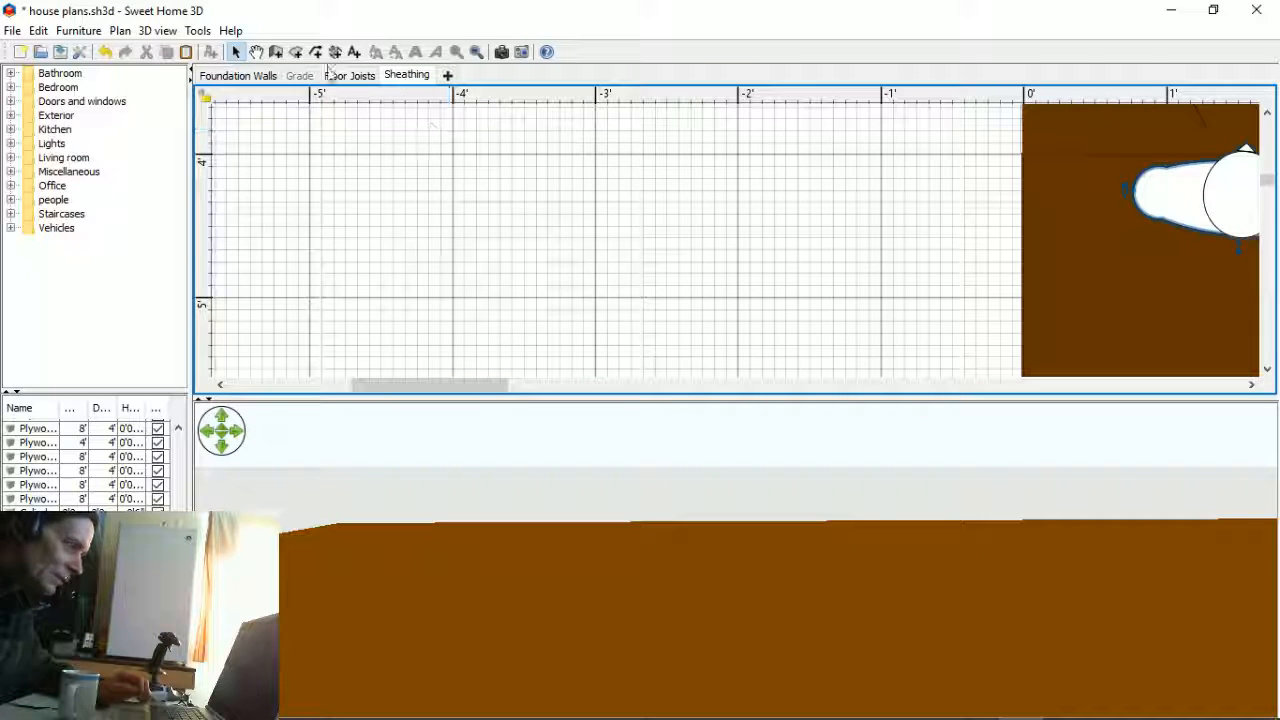
{"action": "left_click", "coordinate": [160, 31]}
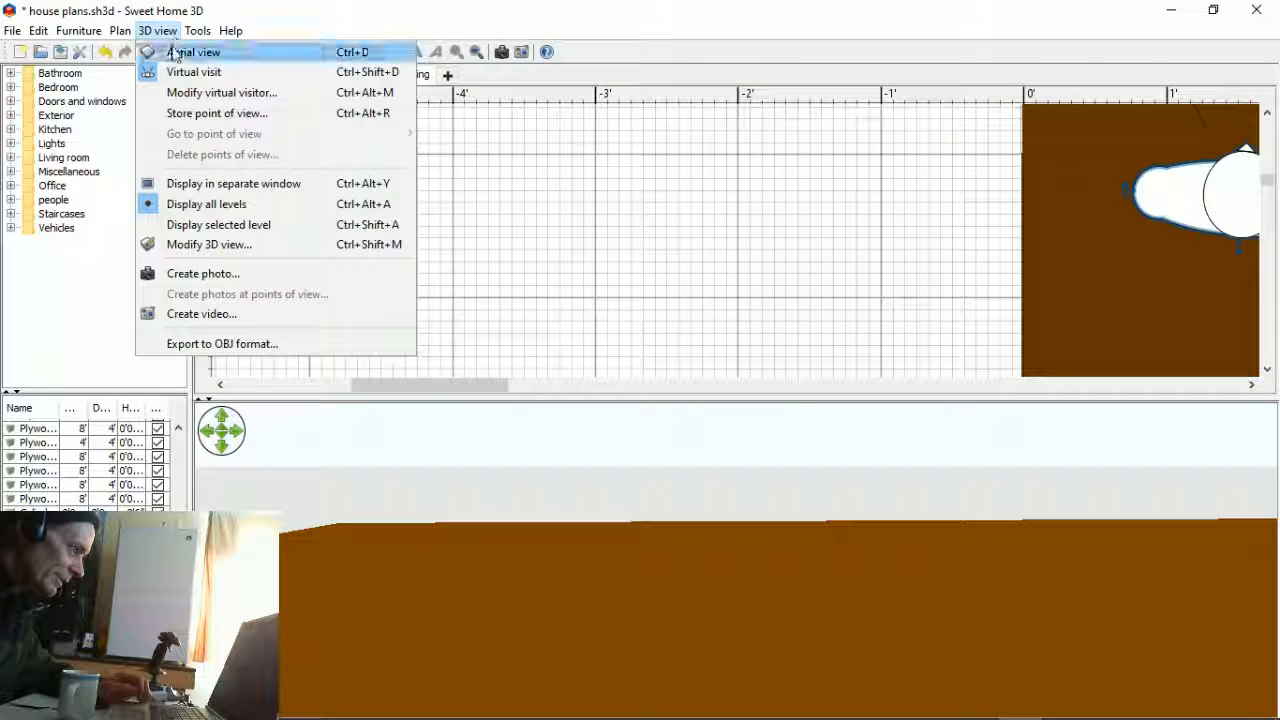
{"action": "left_click", "coordinate": [200, 52]}
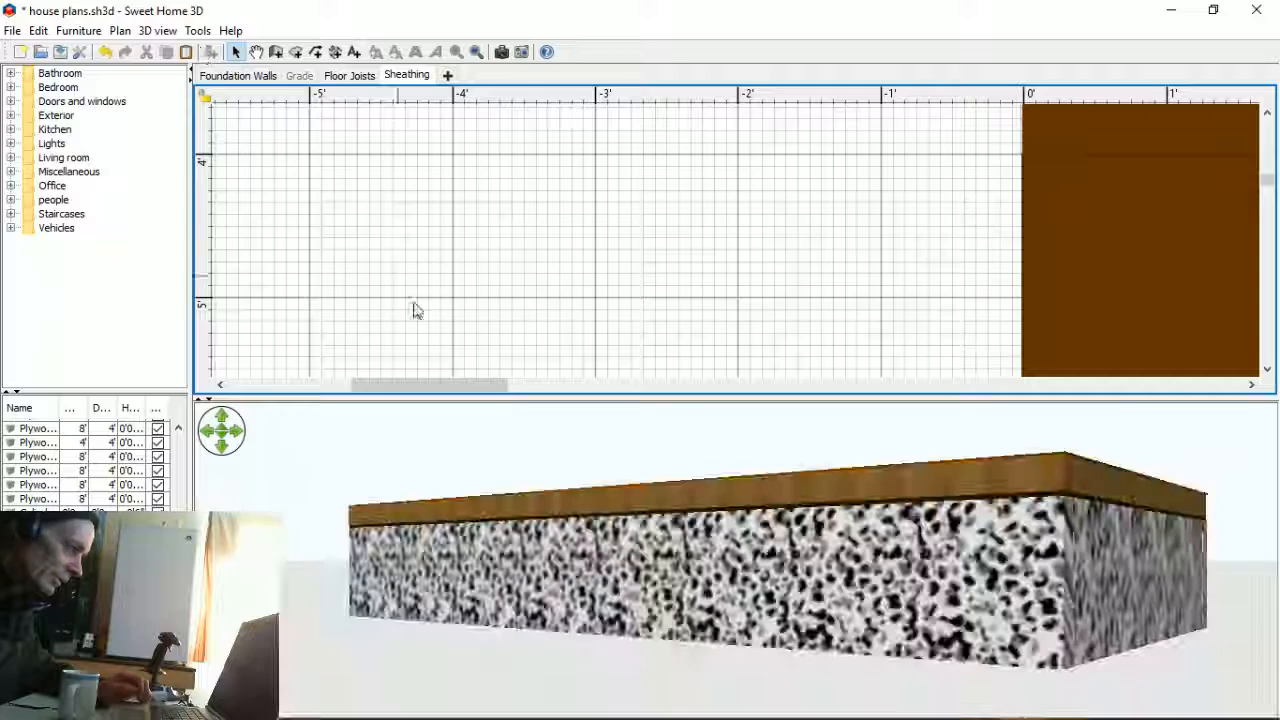
{"action": "left_click_drag", "start_coordinate": [707, 598], "coordinate": [843, 657]}
{"action": "left_click_drag", "start_coordinate": [845, 660], "coordinate": [780, 712]}
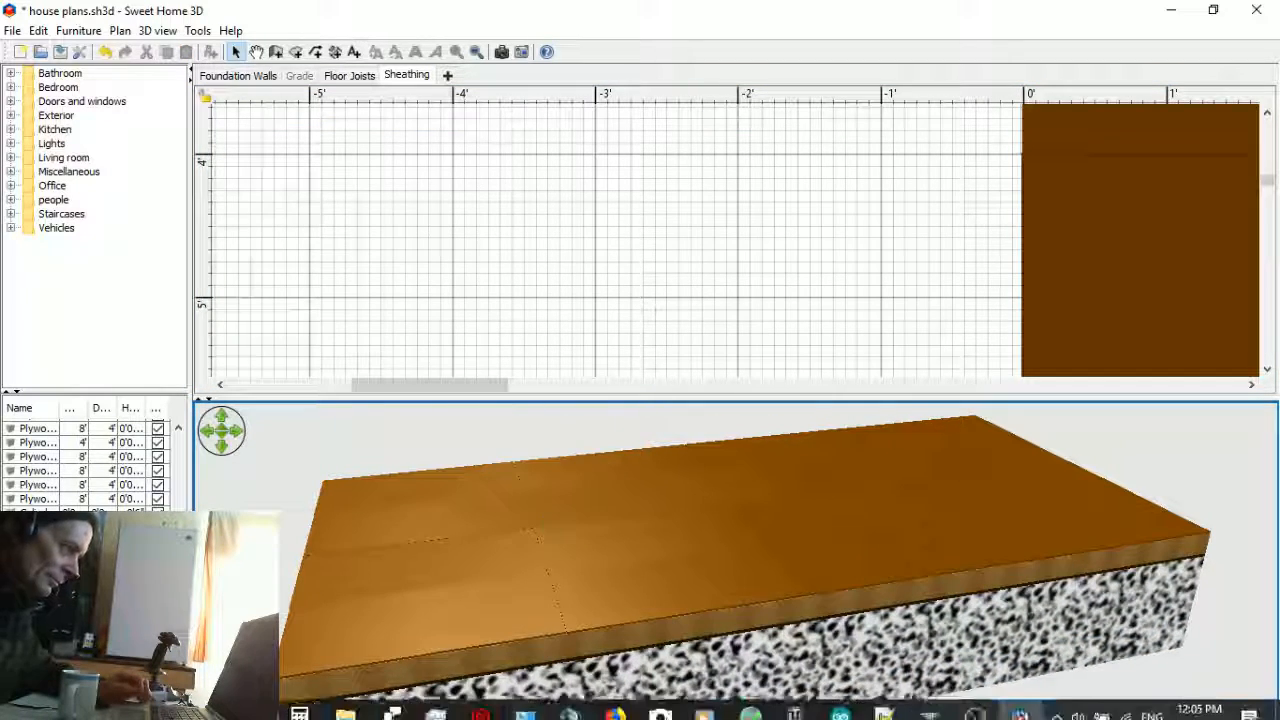
- Switch to Firefox and review the YouTube live dashboard's stream details, the live stream page and the myhousedesign video page
{"action": "left_click", "coordinate": [628, 704]}
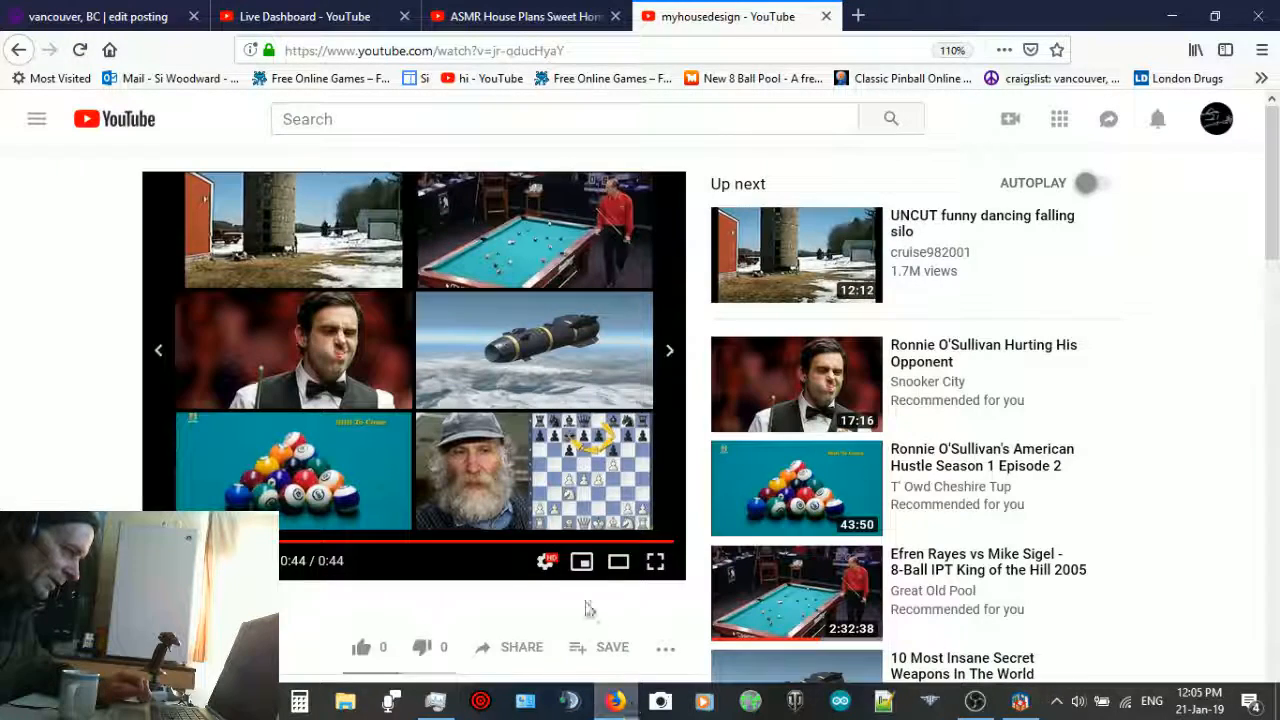
{"action": "left_click", "coordinate": [330, 12]}
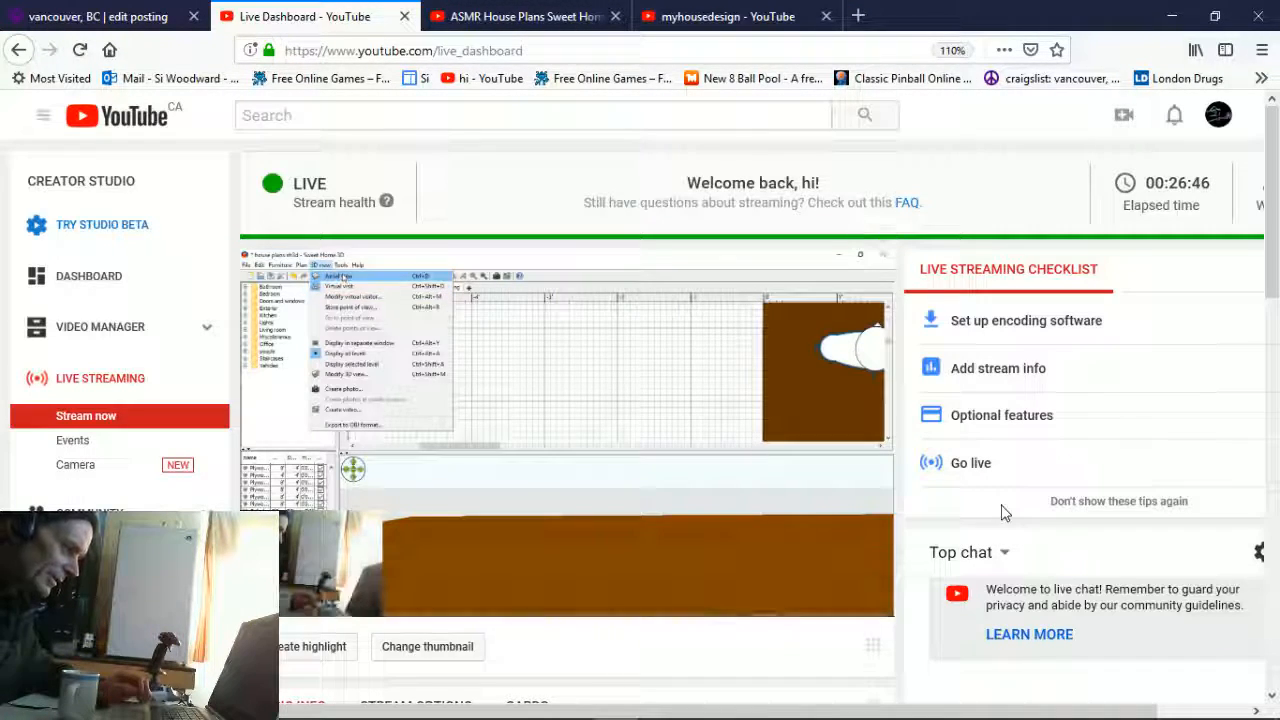
{"action": "left_click_drag", "start_coordinate": [1272, 111], "coordinate": [1274, 296]}
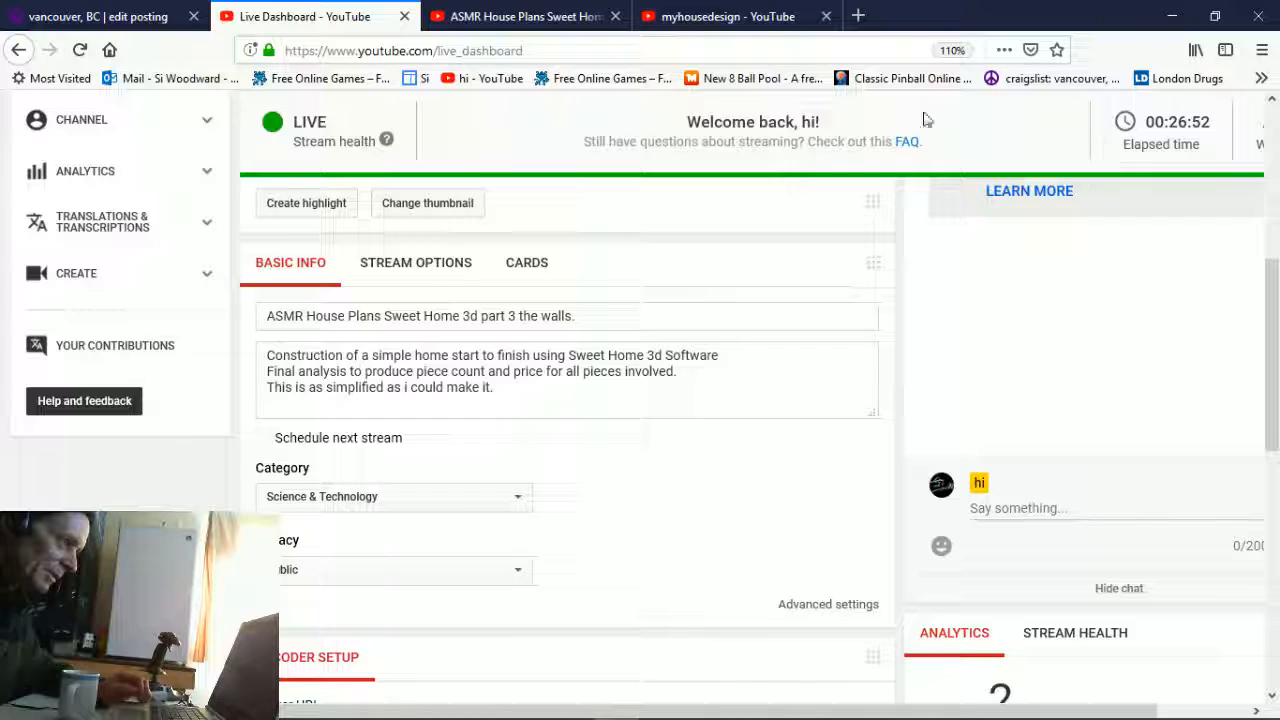
{"action": "left_click", "coordinate": [520, 14]}
{"action": "left_click", "coordinate": [715, 17]}
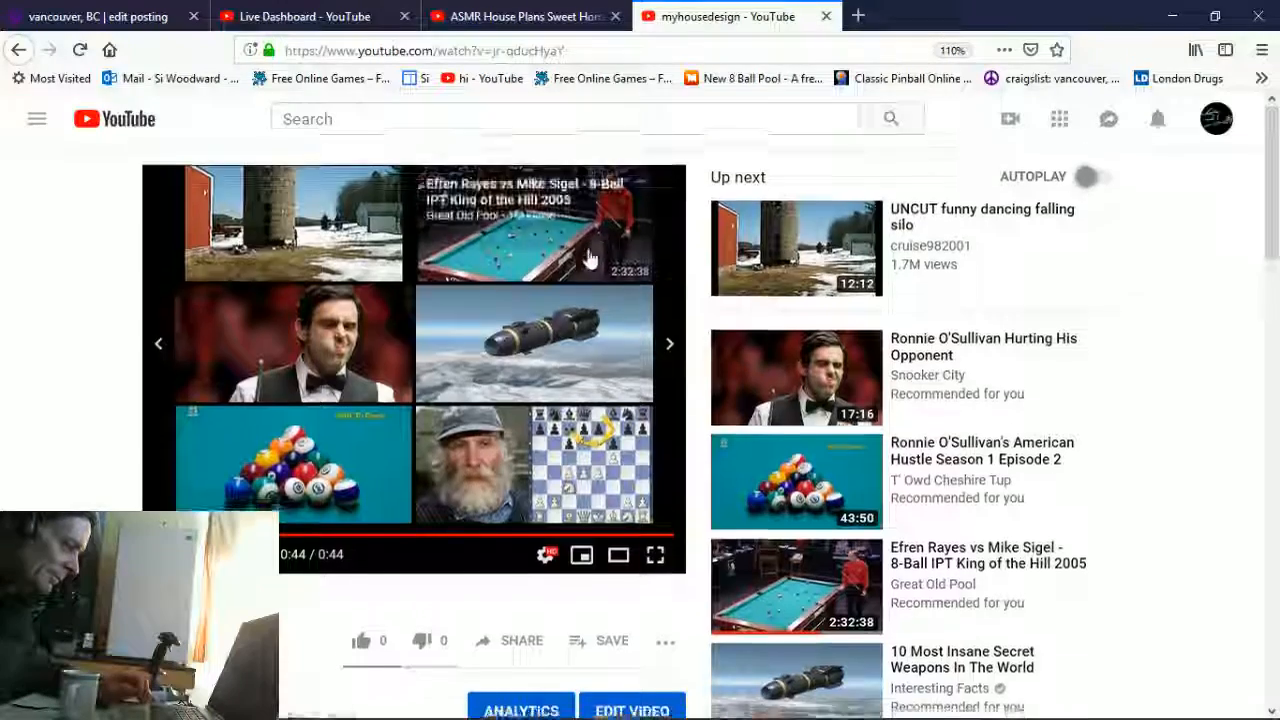
{"action": "scroll", "coordinate": [603, 261], "scroll_direction": "down", "scroll_amount": 2}
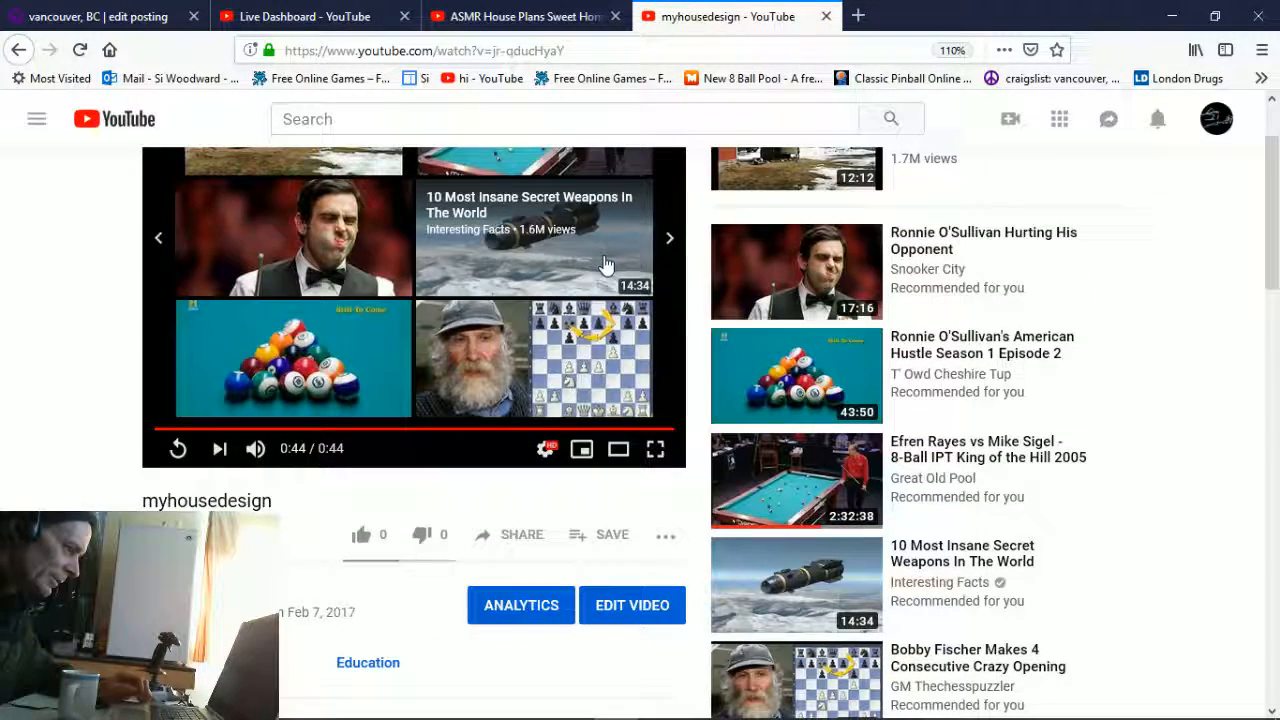
- Close the myhousedesign video and live stream pages, keeping the YouTube live dashboard open
{"action": "left_click", "coordinate": [826, 16]}
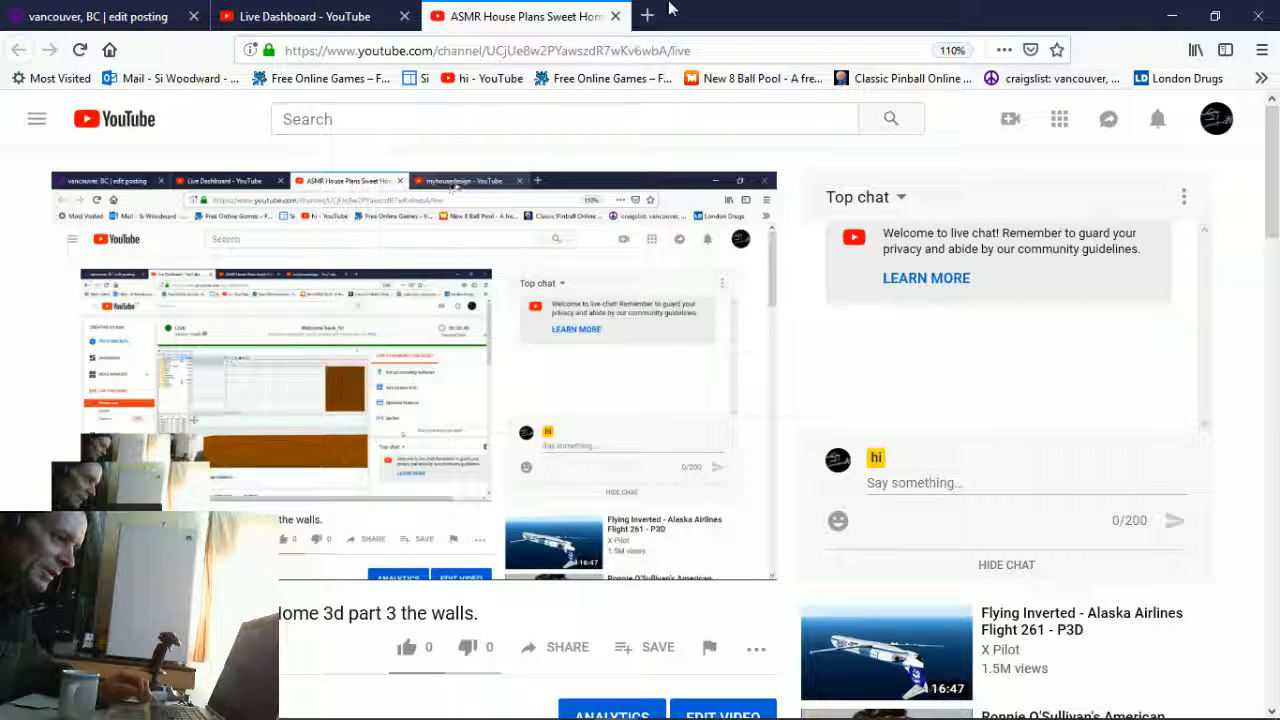
{"action": "left_click", "coordinate": [616, 17]}
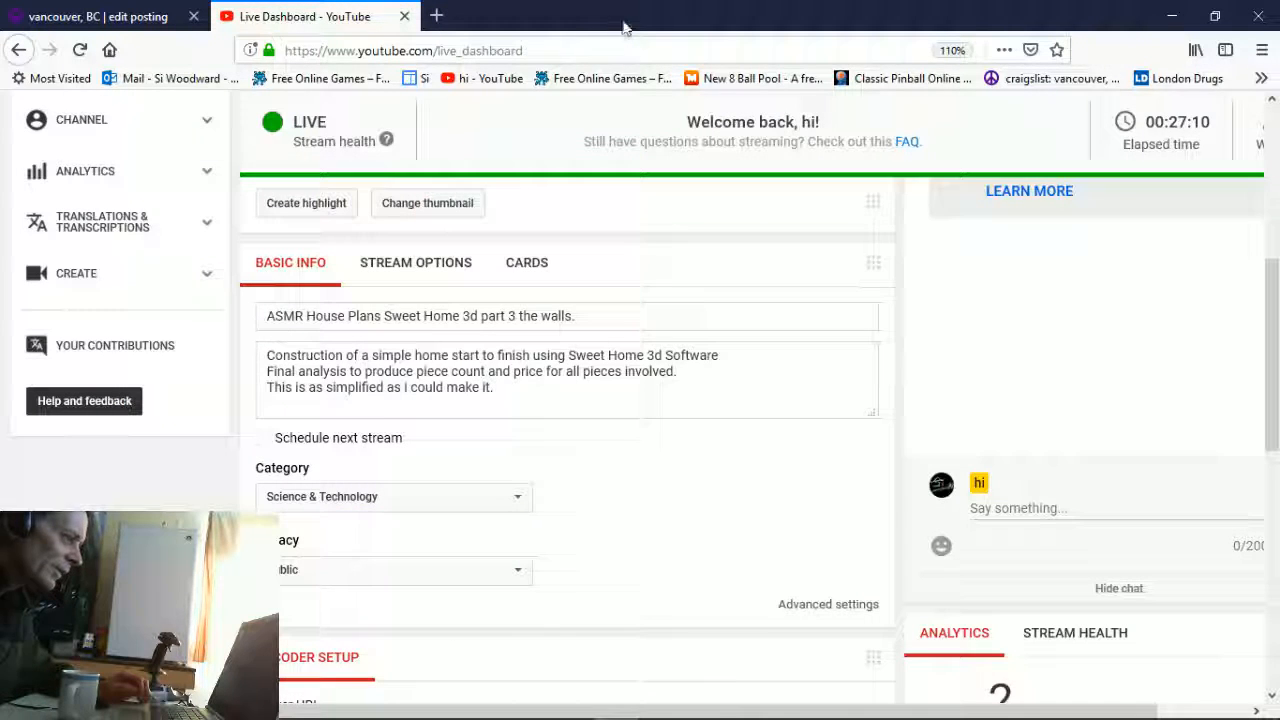
{"action": "scroll", "coordinate": [888, 590], "scroll_direction": "down", "scroll_amount": 1}
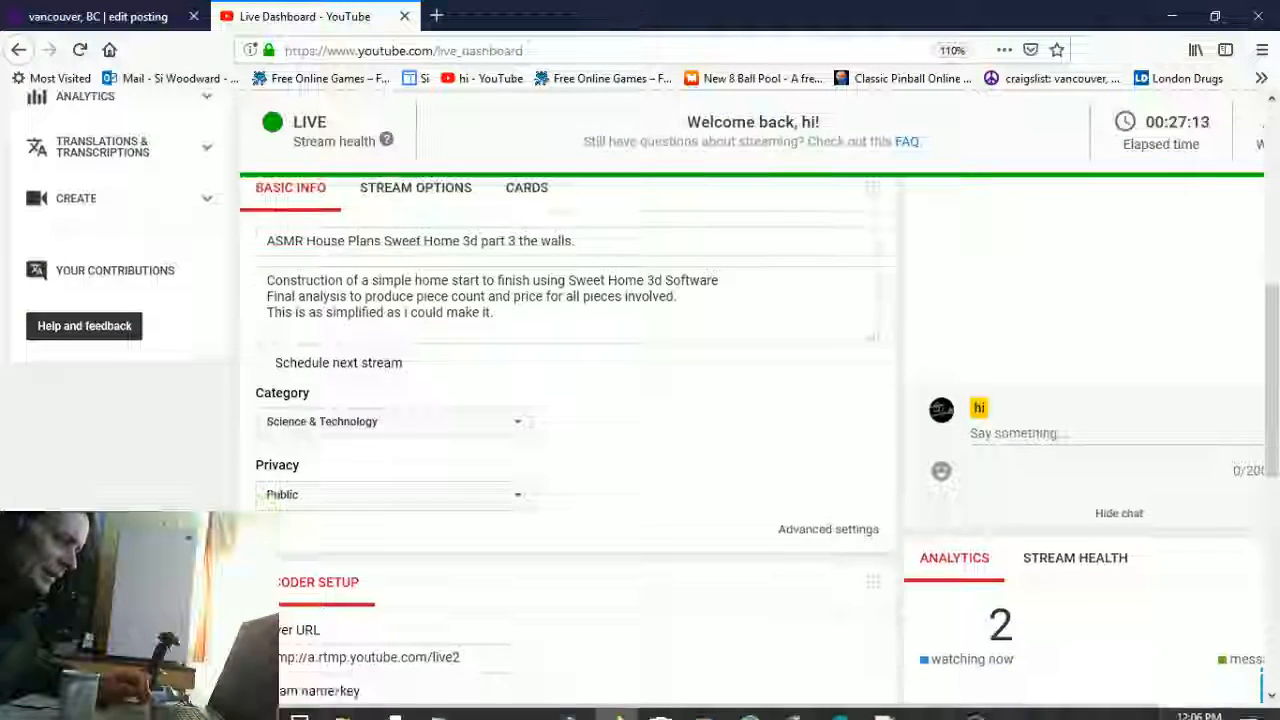
- Switch back to Sweet Home 3D and orbit the aerial view to examine the plywood seams from the deck's long side
{"action": "mouse_move", "coordinate": [995, 710]}
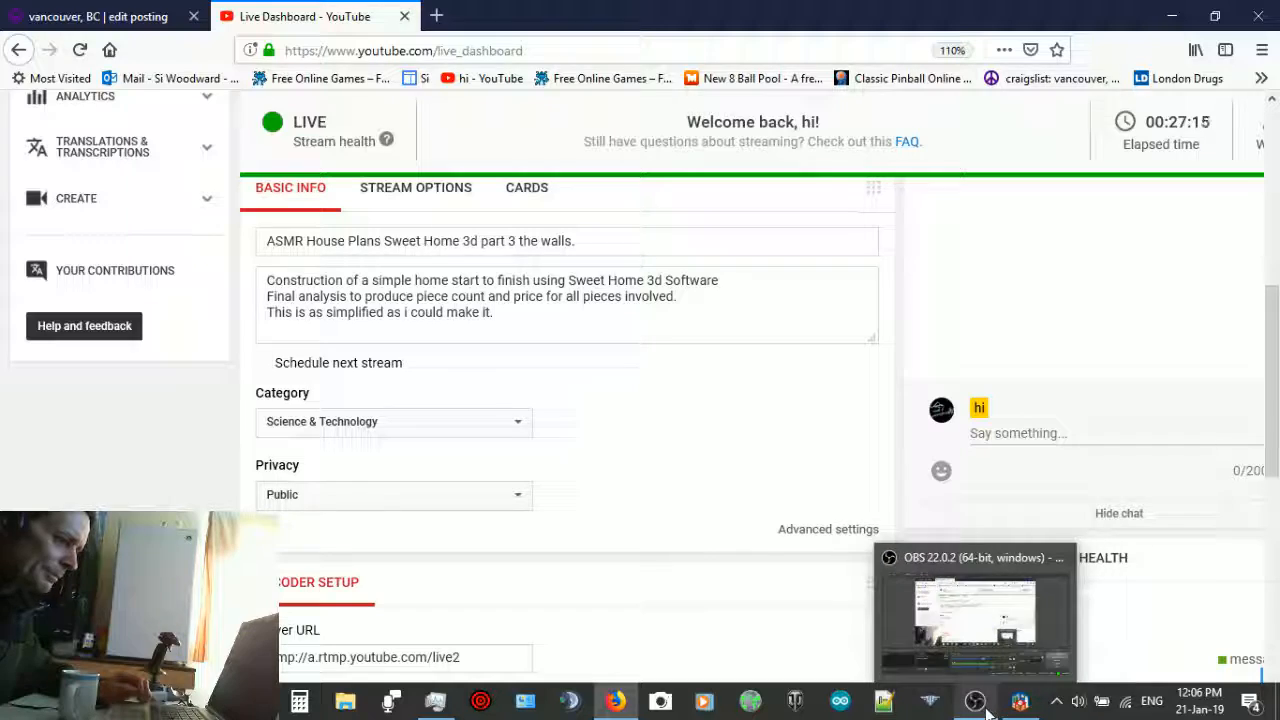
{"action": "left_click", "coordinate": [1020, 700]}
{"action": "left_click_drag", "start_coordinate": [585, 498], "coordinate": [543, 480]}
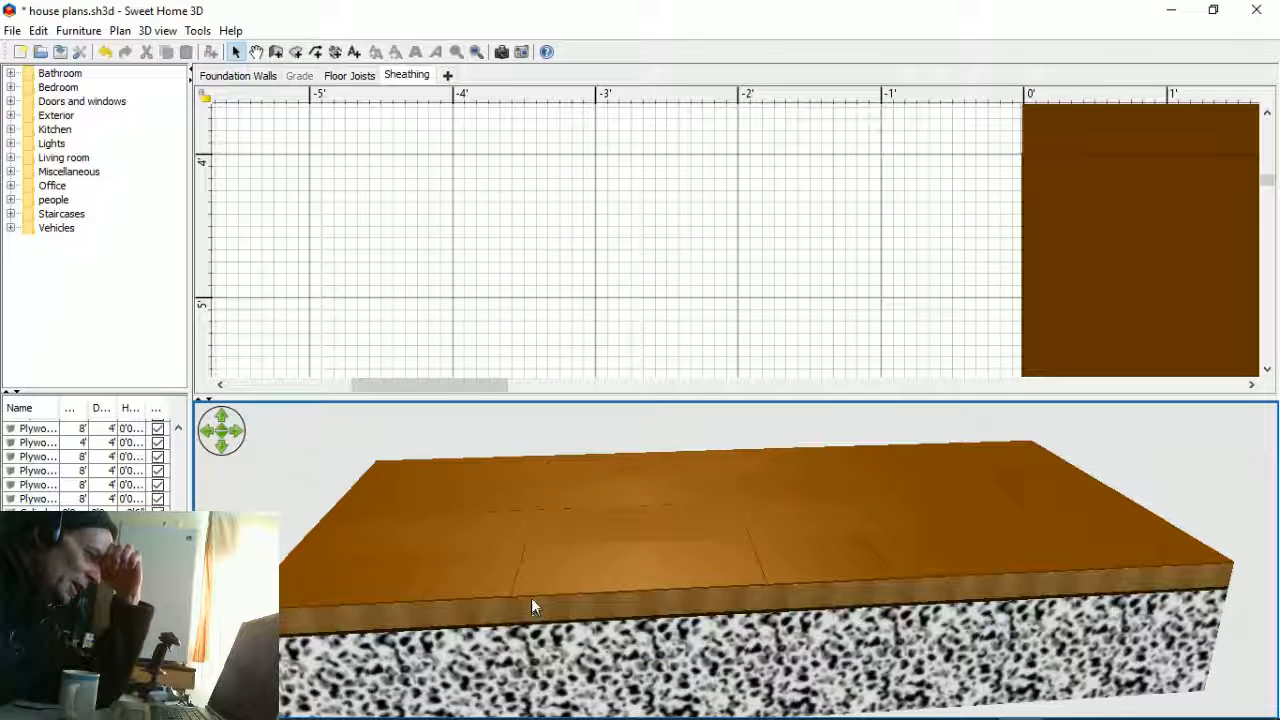
{"action": "mouse_move", "coordinate": [513, 577]}
{"action": "left_mouse_down"}
{"action": "mouse_move", "coordinate": [578, 591]}
{"action": "mouse_move", "coordinate": [575, 619]}
{"action": "mouse_move", "coordinate": [543, 631]}
{"action": "mouse_move", "coordinate": [510, 594]}
{"action": "left_mouse_up"}
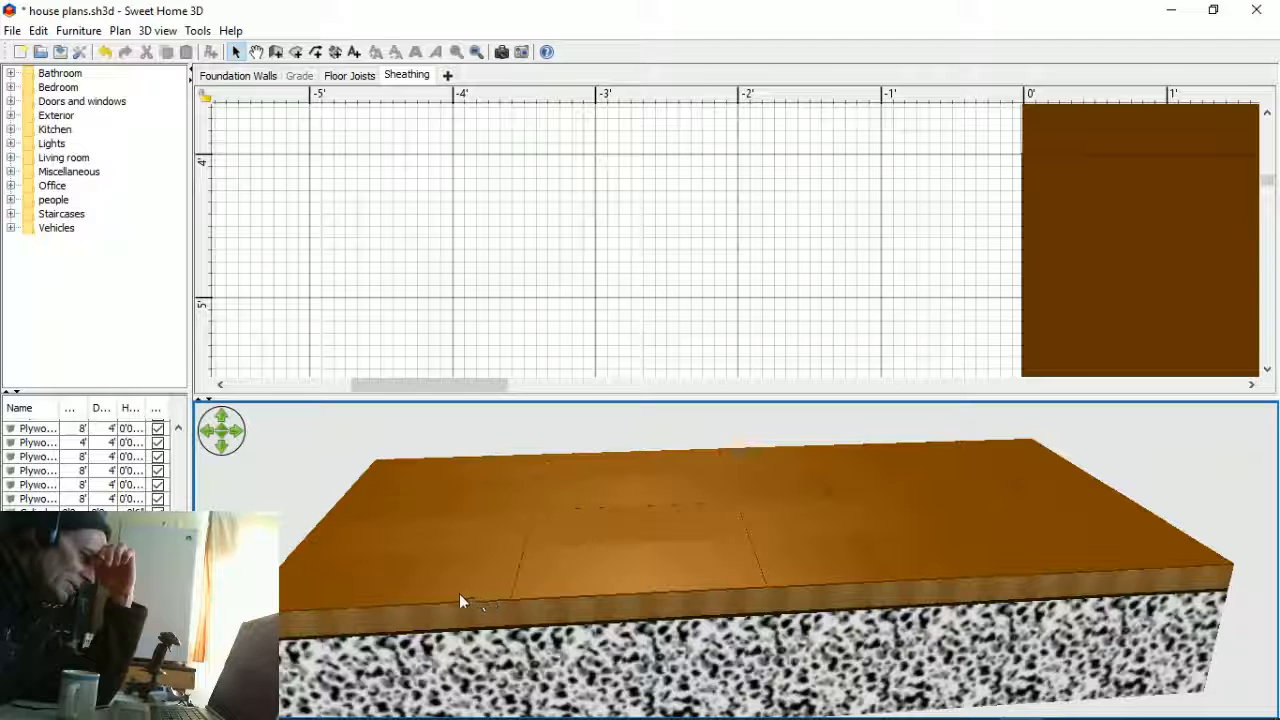
- Add a Box from the Miscellaneous furniture category to the plan, just outside the sheathing's edge at 0' across
{"action": "left_click", "coordinate": [40, 172]}
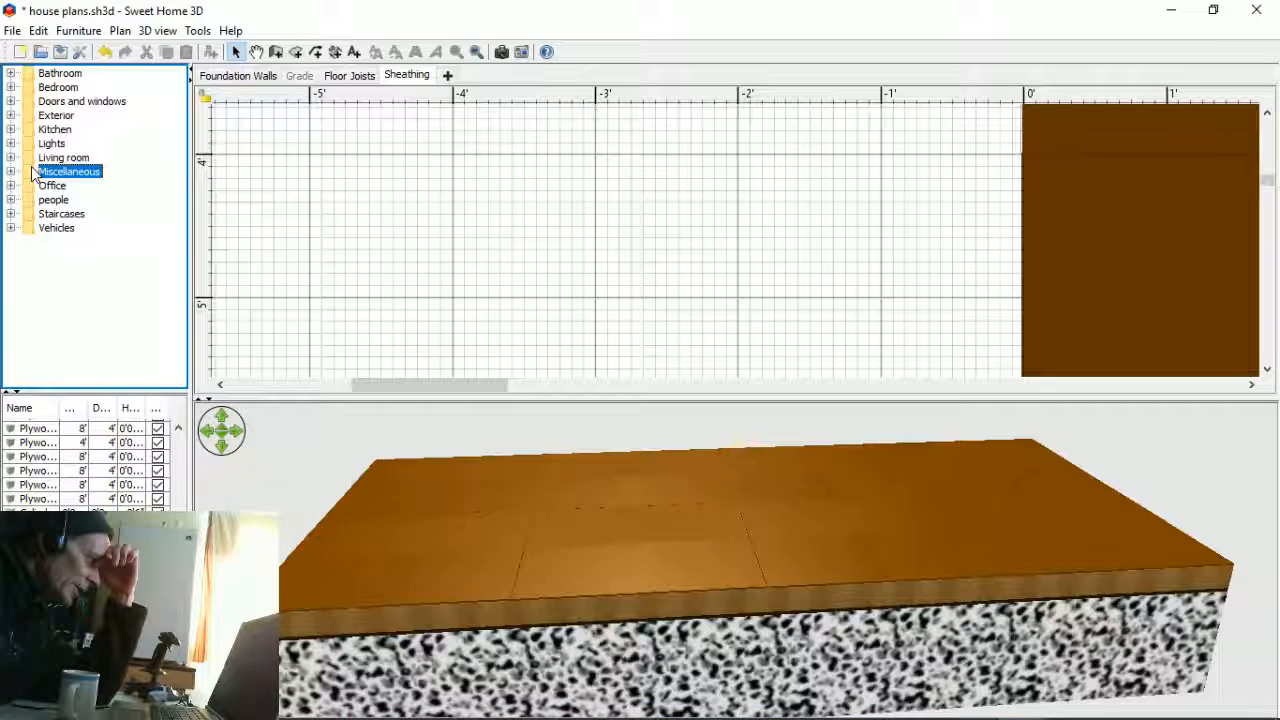
{"action": "double_click", "coordinate": [33, 174]}
{"action": "left_click_drag", "start_coordinate": [180, 138], "coordinate": [186, 174]}
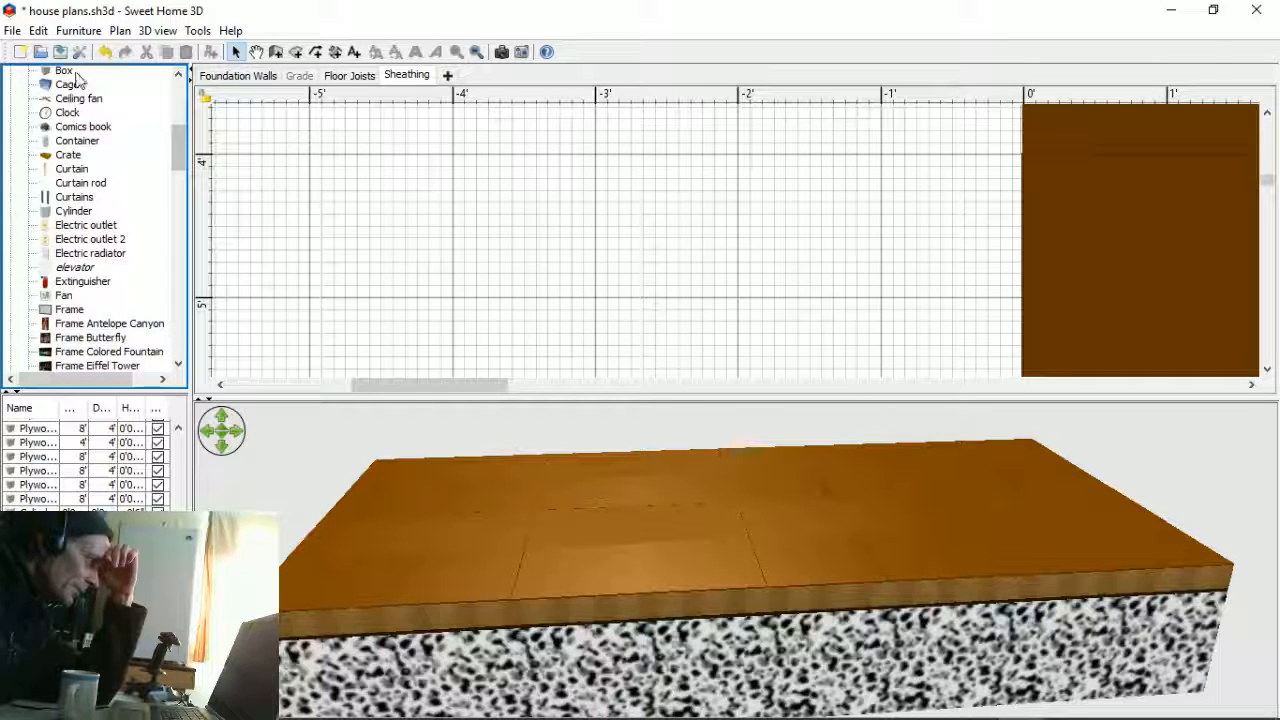
{"action": "left_click_drag", "start_coordinate": [70, 76], "coordinate": [587, 134]}
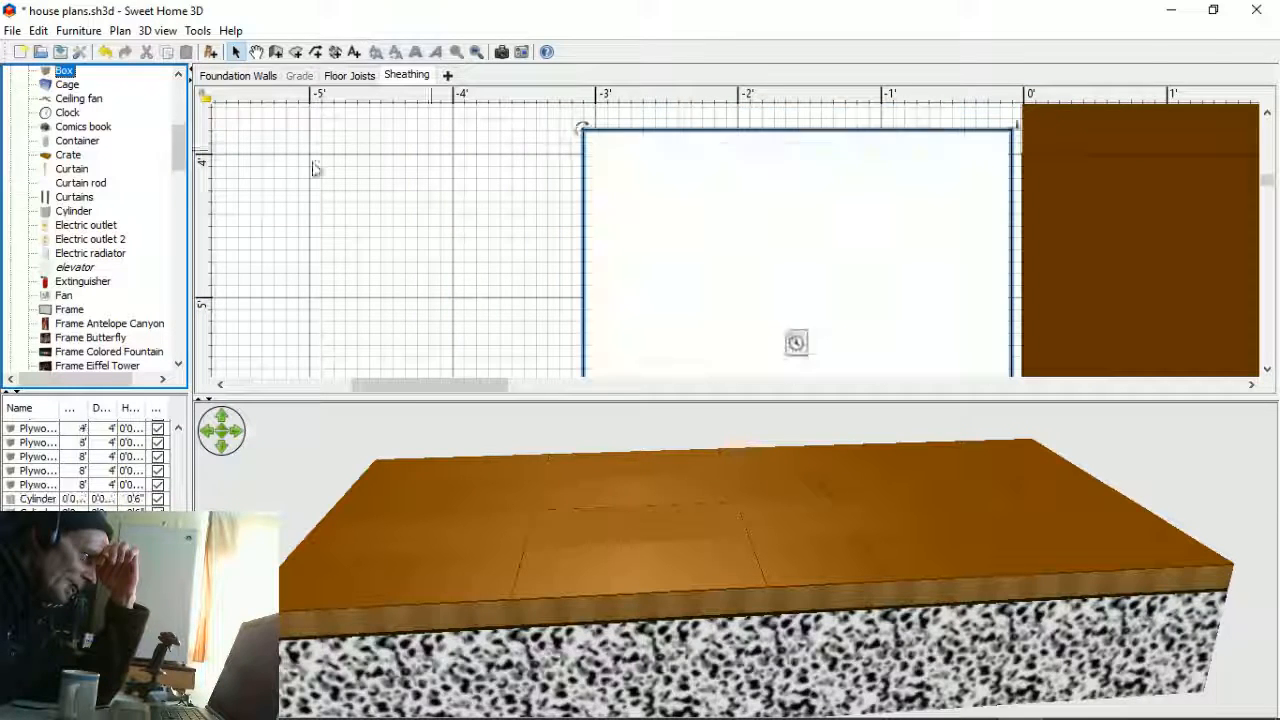
- Draw a horizontal wall about 0'11" long in the empty area of the plan beside the box
{"action": "left_click", "coordinate": [276, 52]}
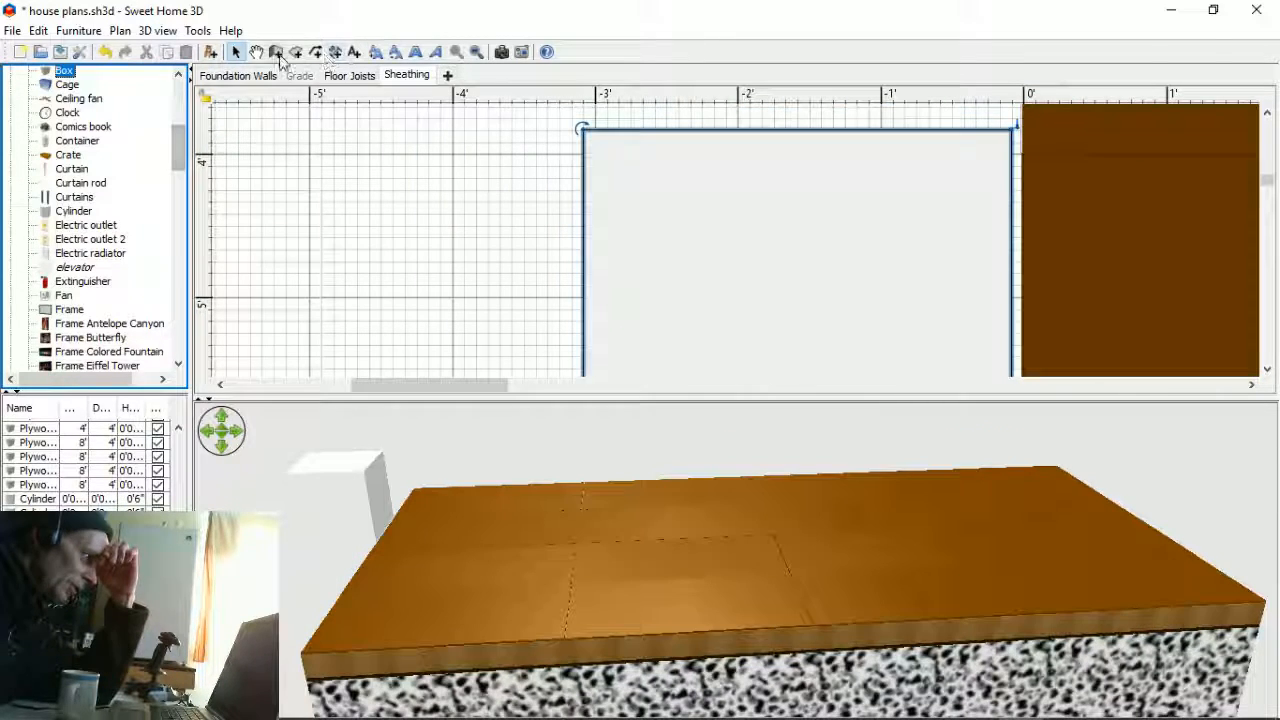
{"action": "left_click", "coordinate": [387, 288]}
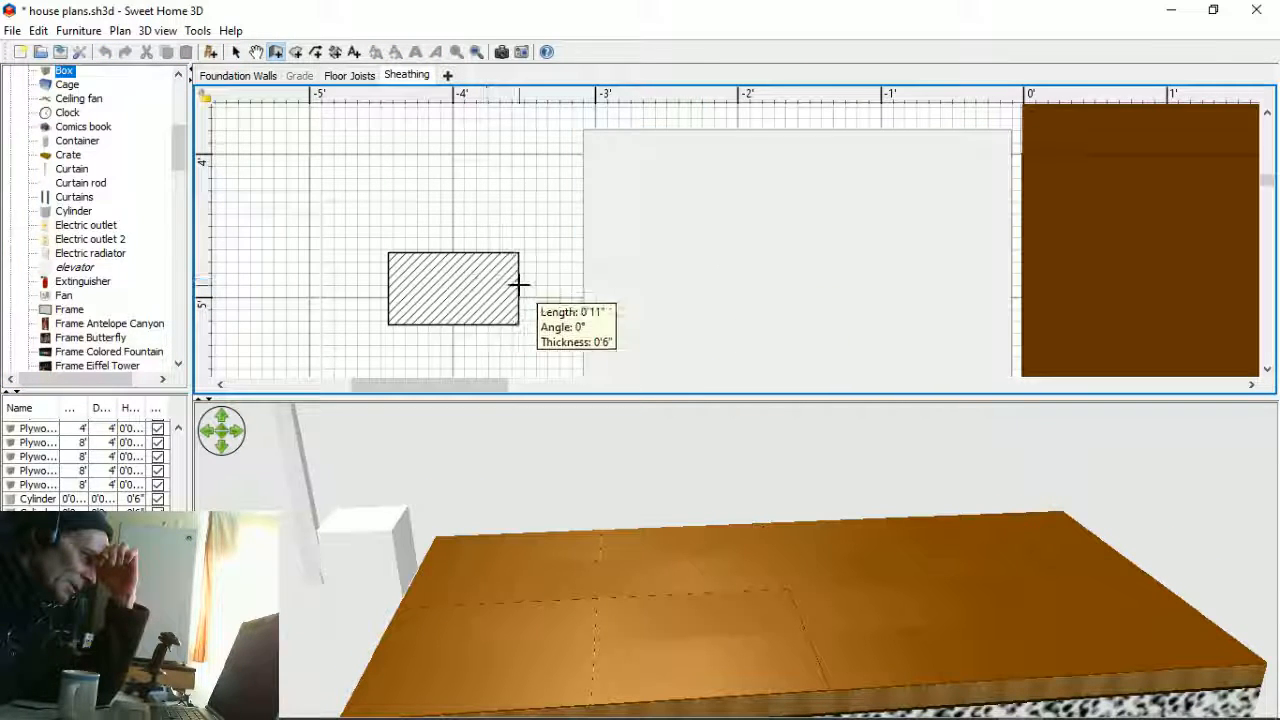
{"action": "right_click", "coordinate": [266, 157]}
- Set both the left and right side colors of the new wall to blue #4100FD
{"action": "left_click", "coordinate": [236, 54]}
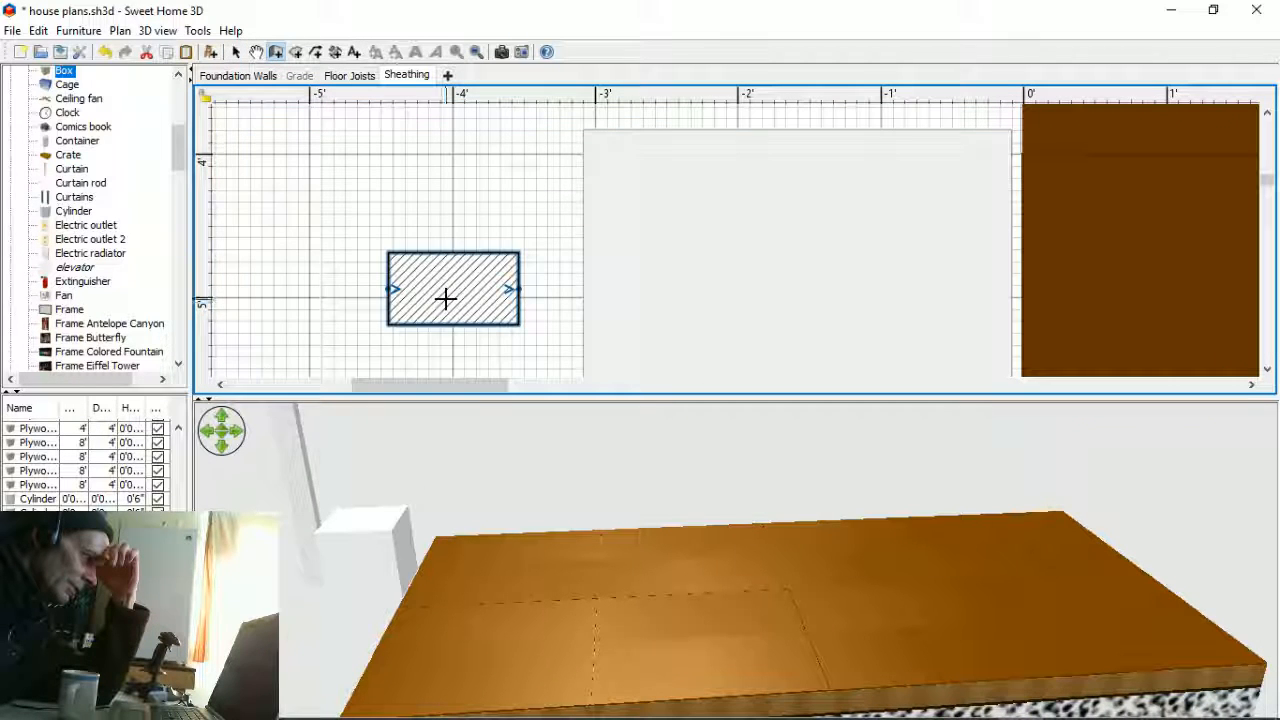
{"action": "left_click", "coordinate": [237, 52]}
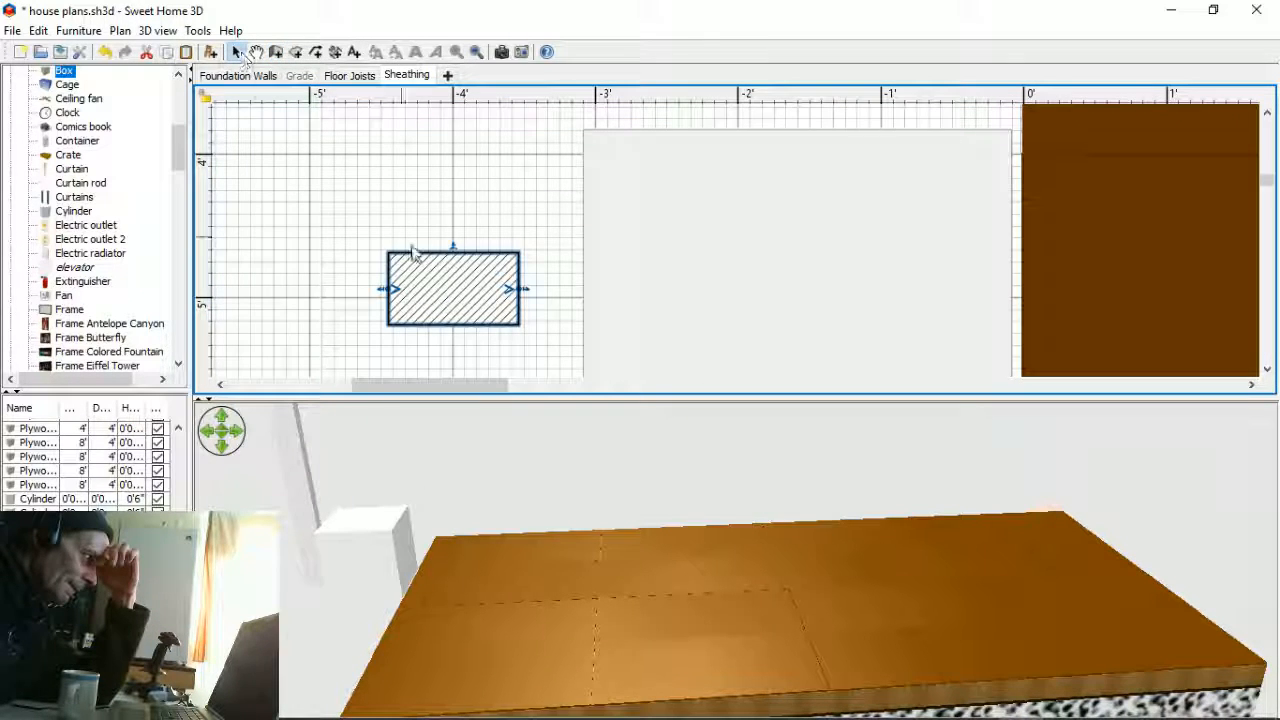
{"action": "double_click", "coordinate": [457, 296]}
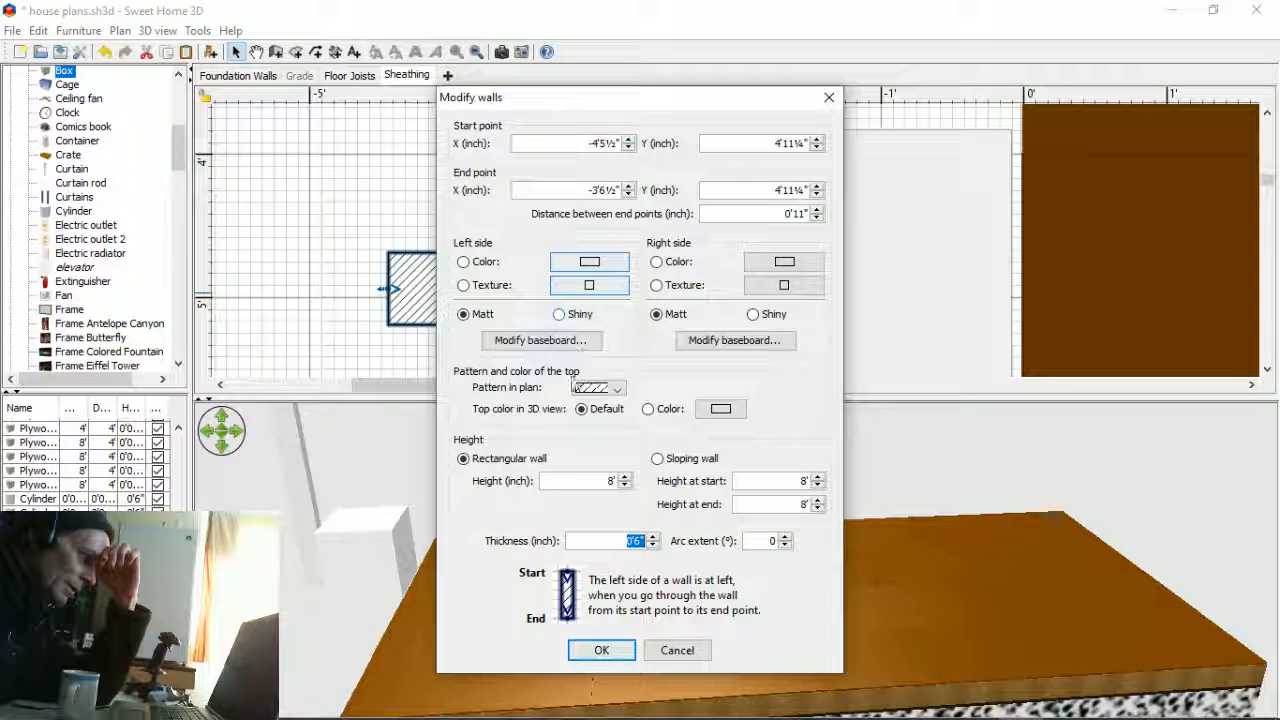
{"action": "left_click", "coordinate": [589, 263]}
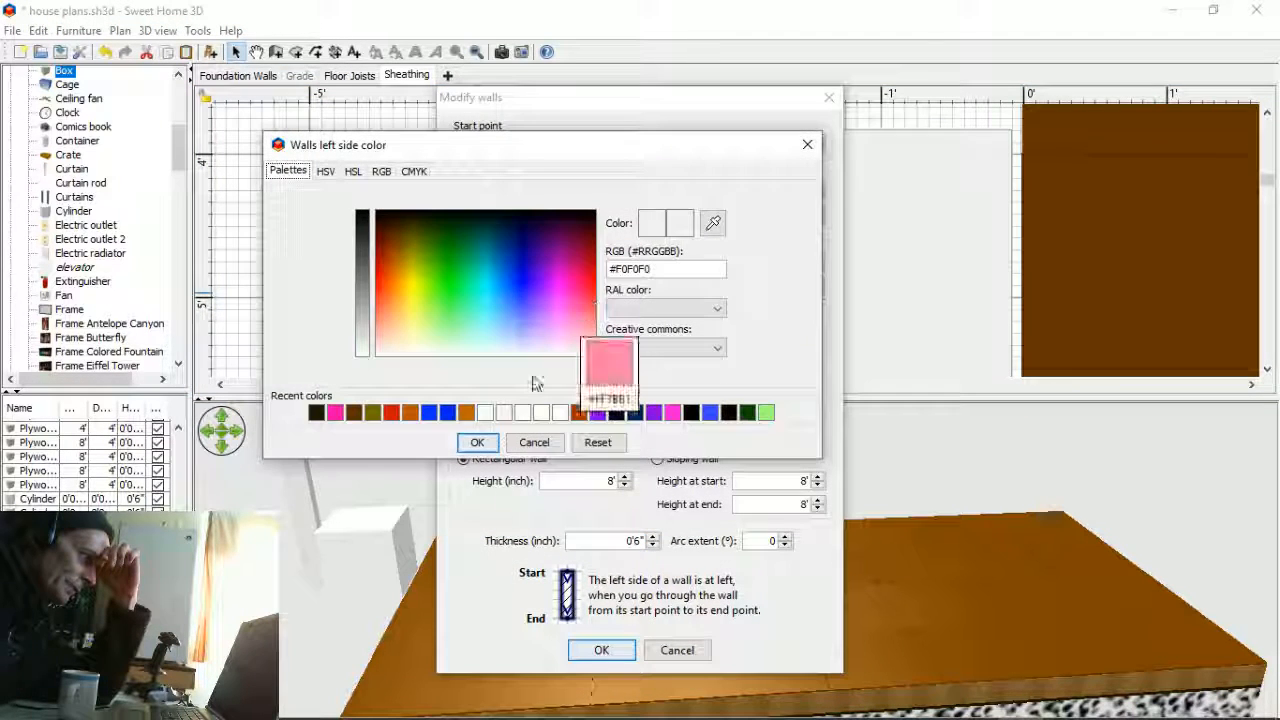
{"action": "left_click", "coordinate": [536, 270]}
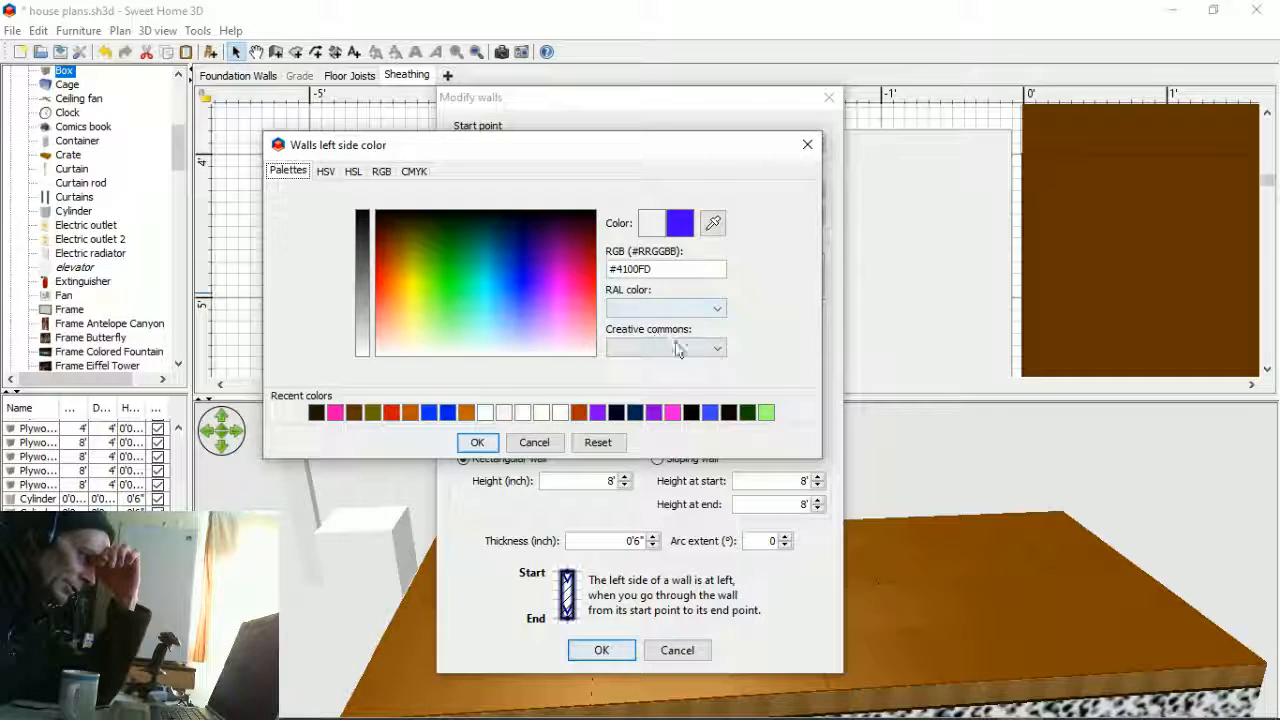
{"action": "left_click", "coordinate": [477, 442]}
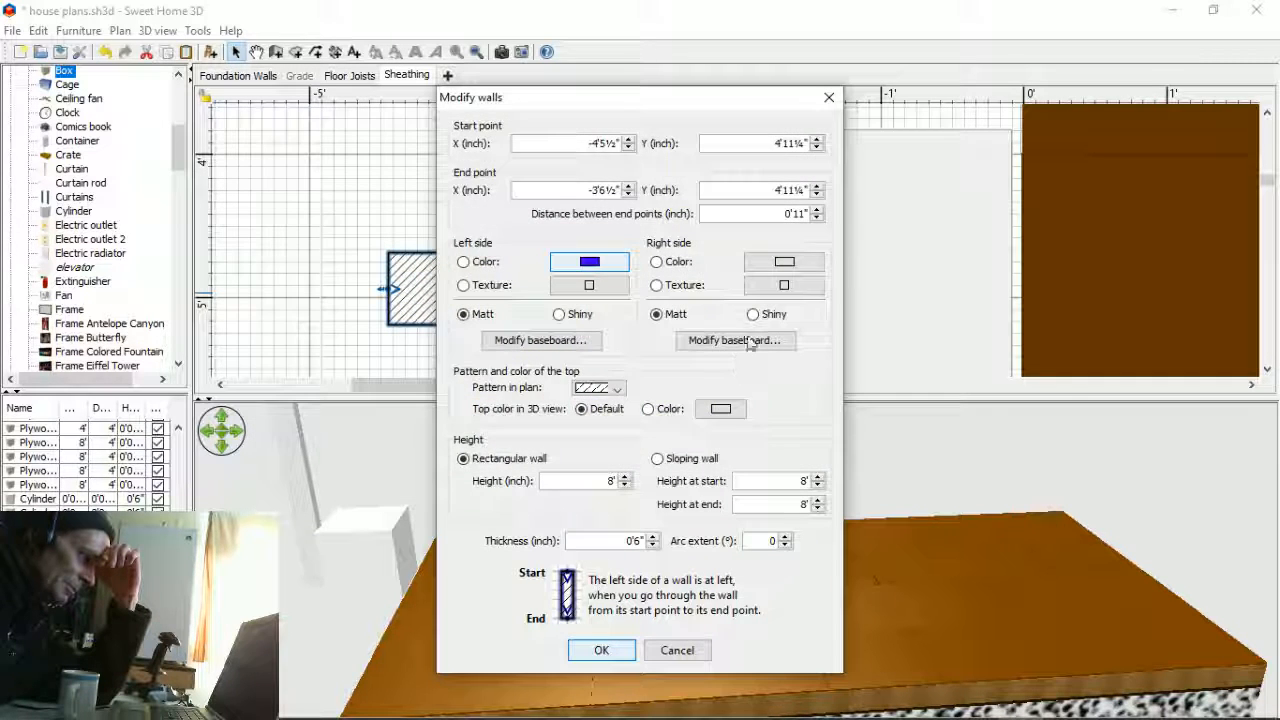
{"action": "left_click", "coordinate": [785, 263]}
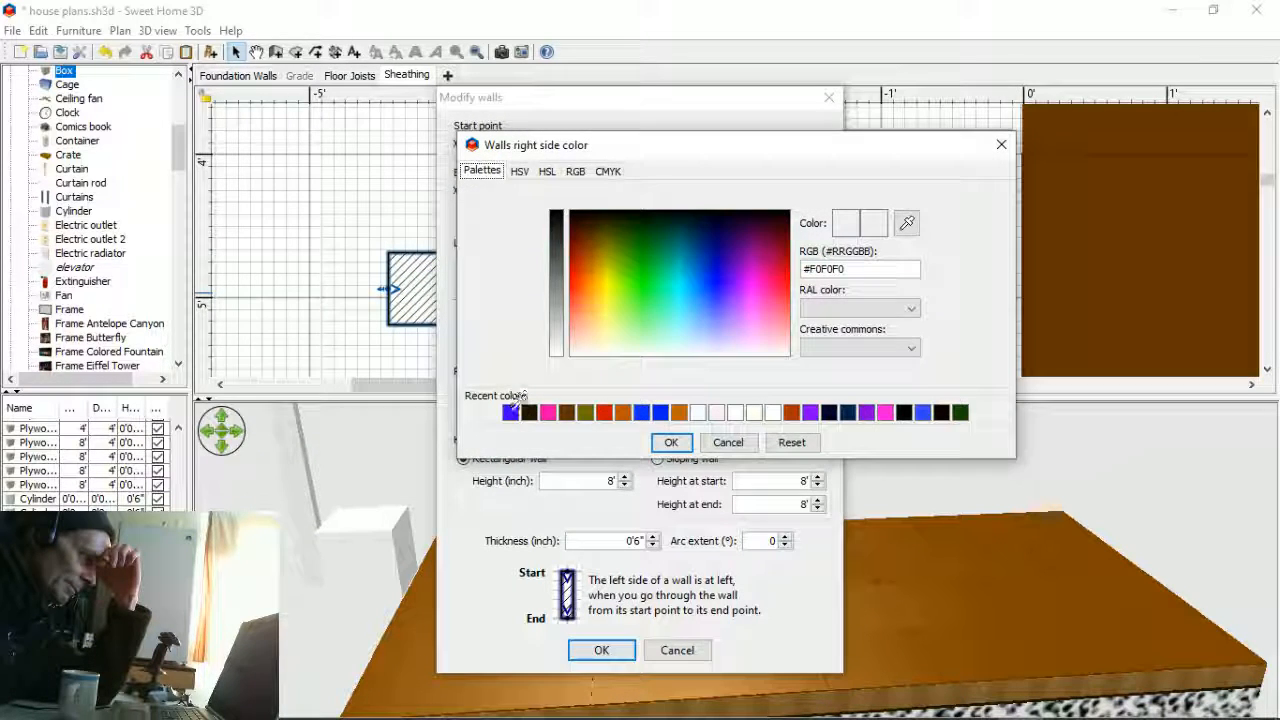
{"action": "left_click", "coordinate": [670, 442]}
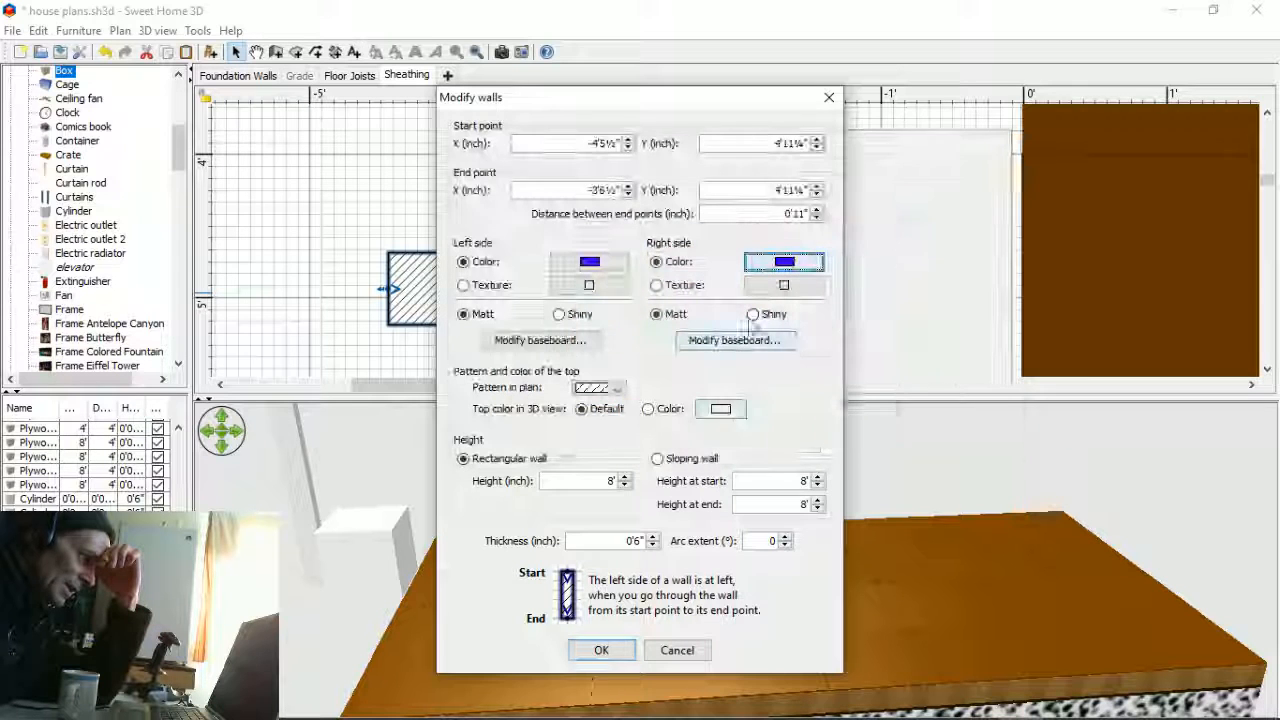
- Set the wall's thickness to 5½" and apply the wall changes
{"action": "left_click", "coordinate": [617, 479]}
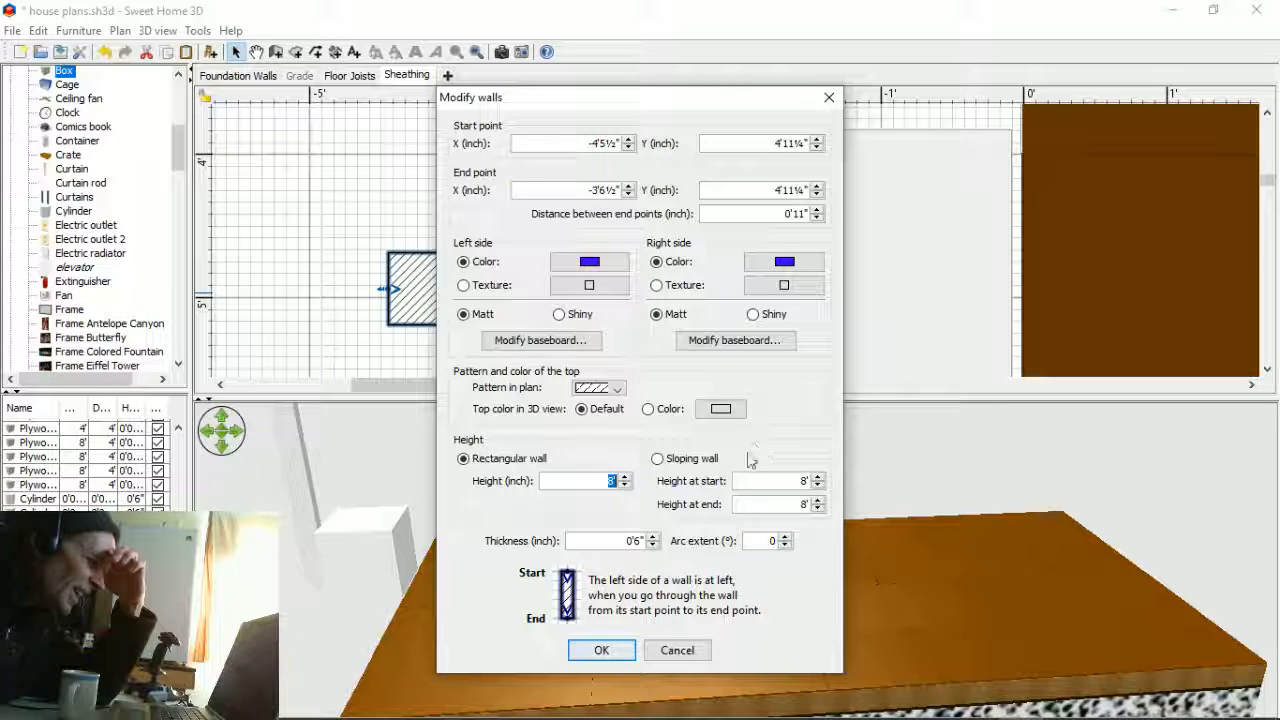
{"action": "left_click_drag", "start_coordinate": [700, 100], "coordinate": [704, 34]}
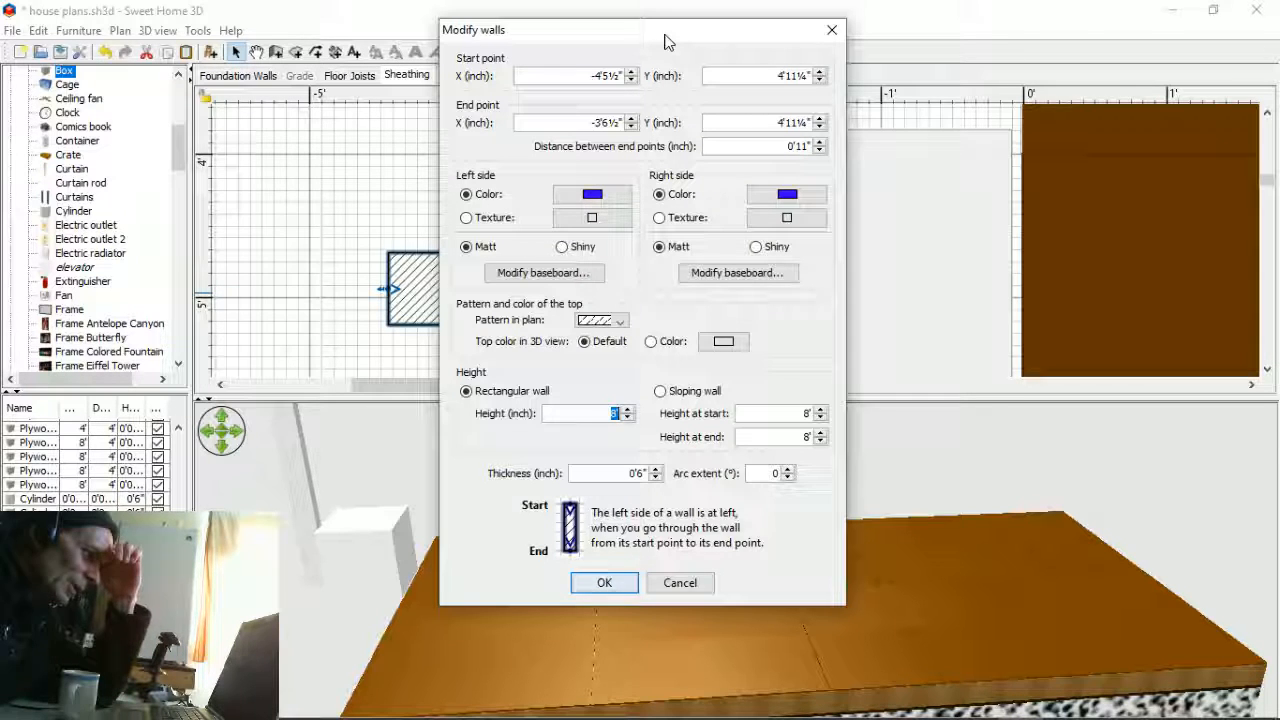
{"action": "left_click", "coordinate": [654, 477]}
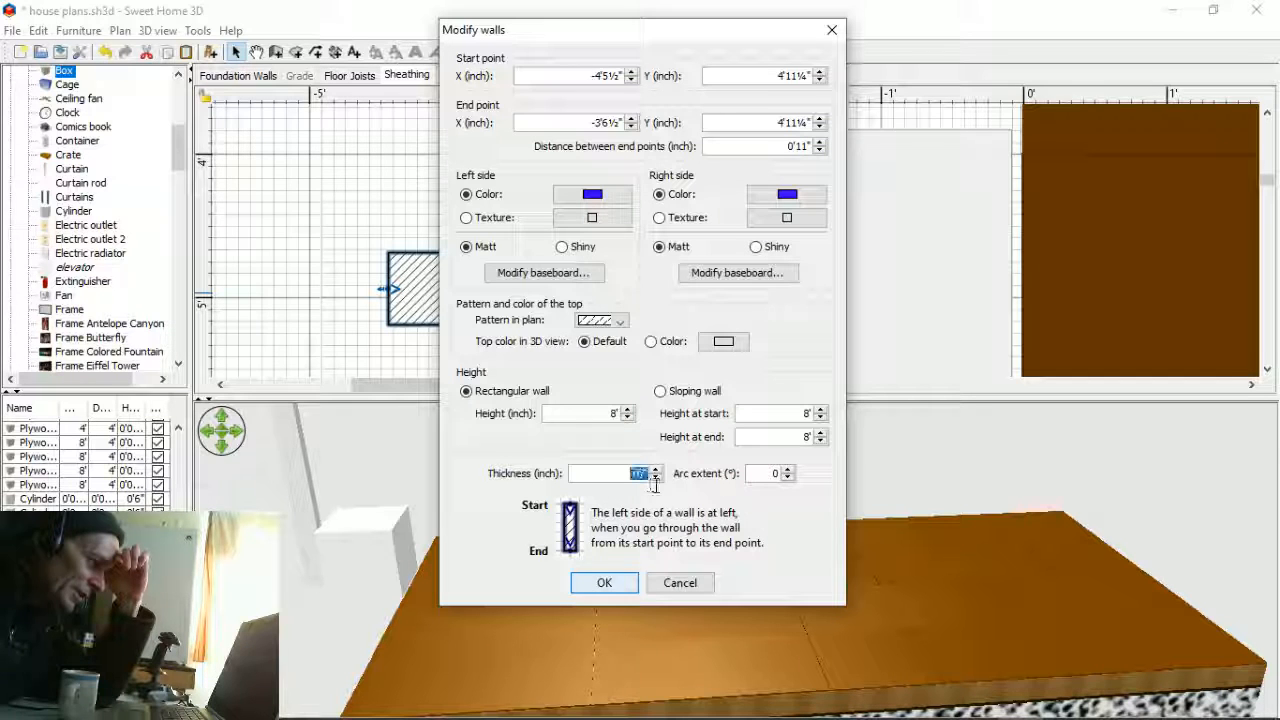
{"action": "type", "text": "5."}
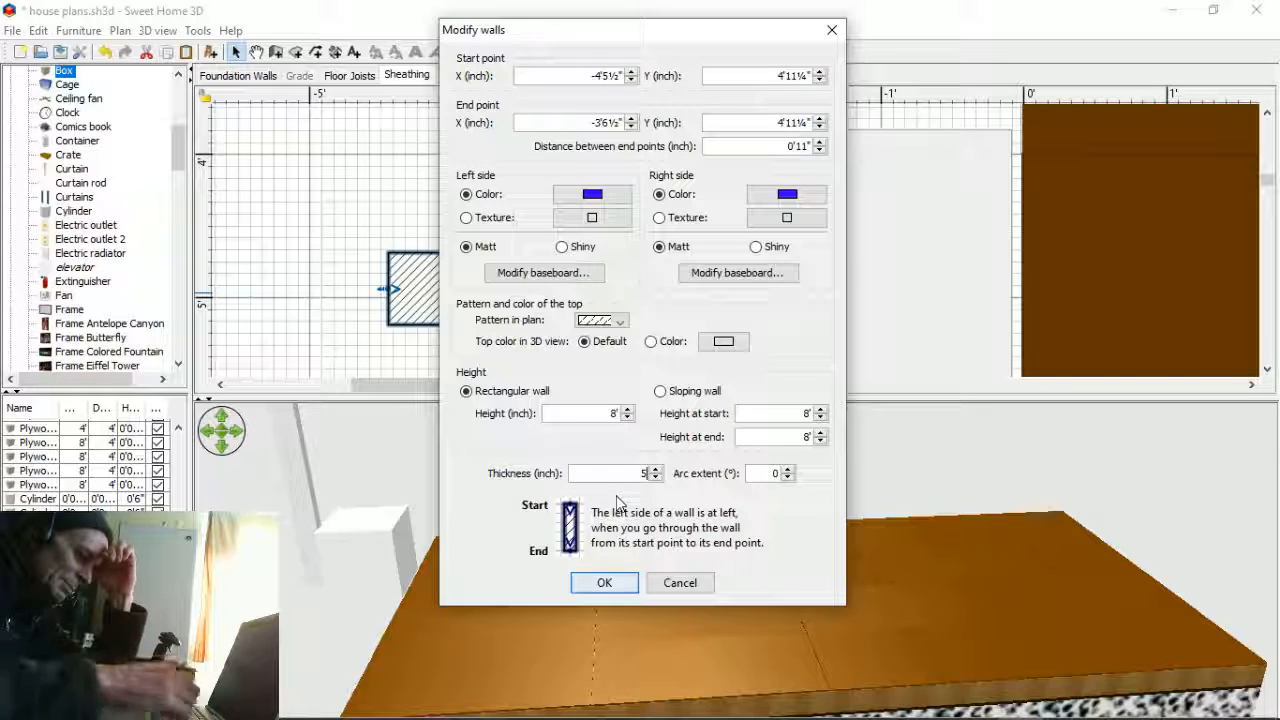
{"action": "type", "text": "5½\""}
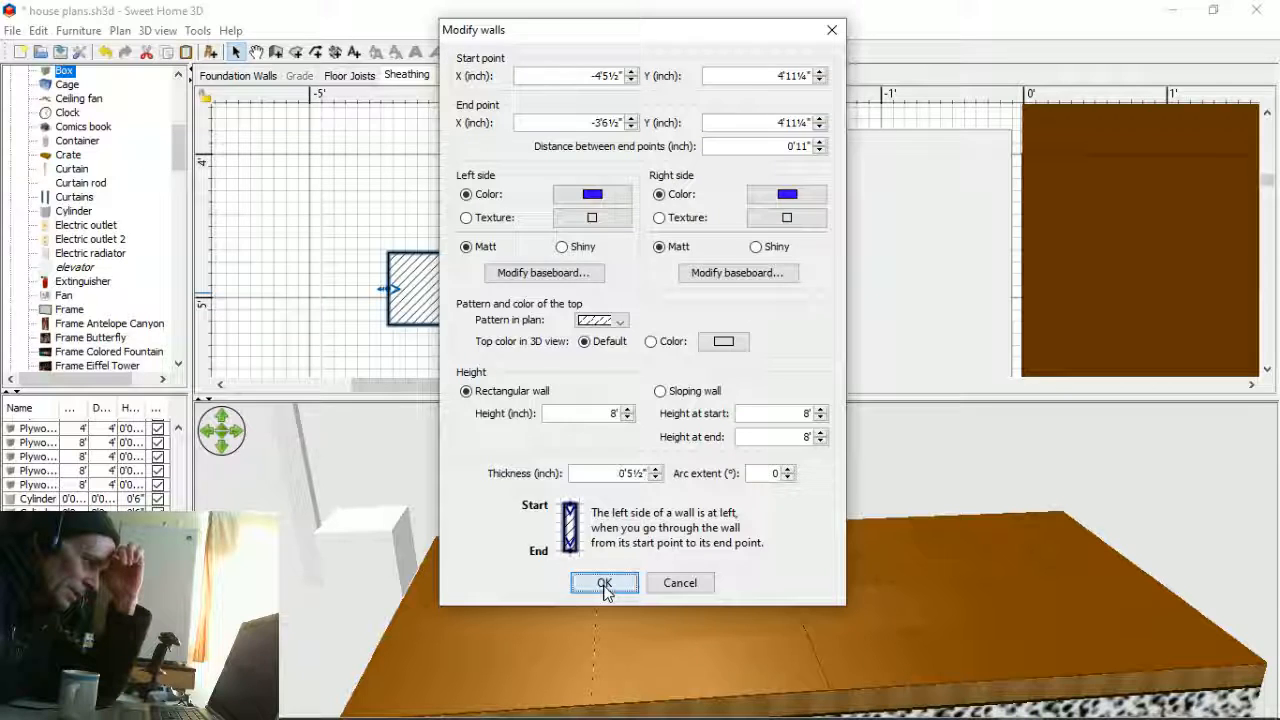
{"action": "left_click", "coordinate": [605, 585]}
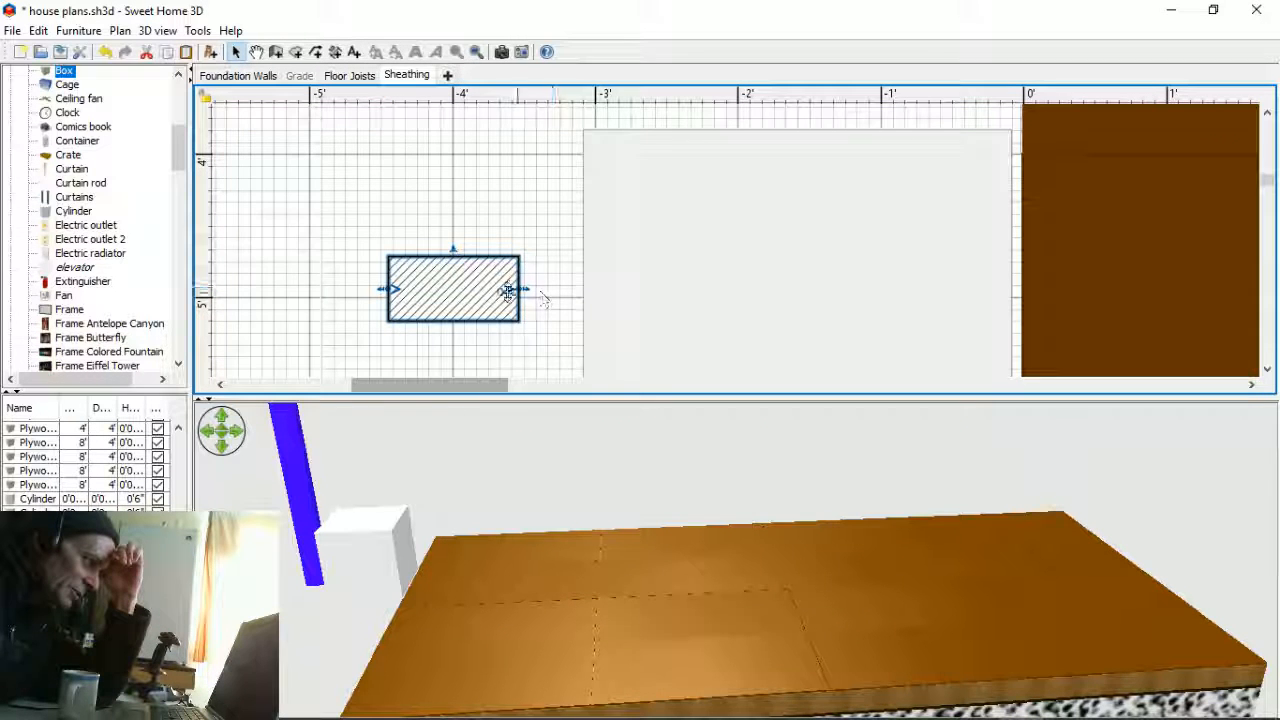
- Lengthen the wall horizontally and move it onto the sheathing's corner, with its end at 0' and its long edge along the deck edge near 16'
{"action": "left_click_drag", "start_coordinate": [512, 290], "coordinate": [1258, 289]}
{"action": "left_click_drag", "start_coordinate": [251, 289], "coordinate": [892, 280]}
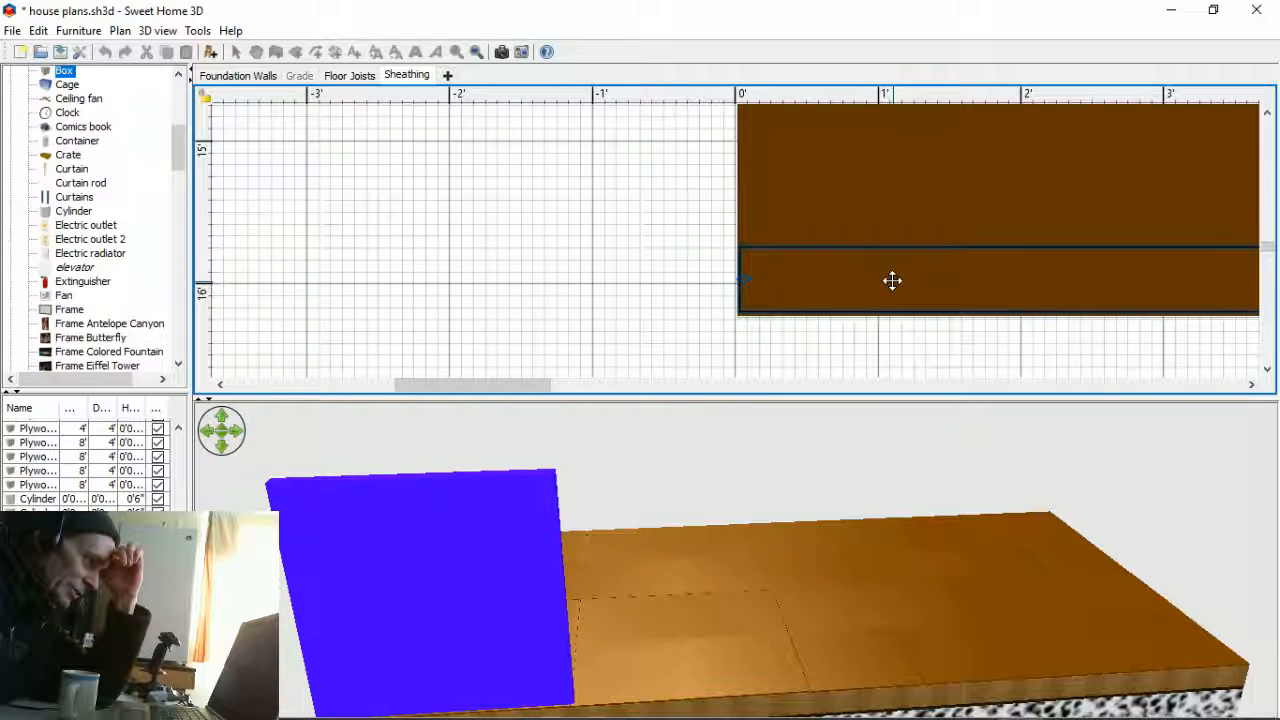
- Switch to Firefox, find the myhousedesign video in the YouTube channel's uploads, and view its opening seconds in a new tab
{"action": "mouse_move", "coordinate": [640, 708]}
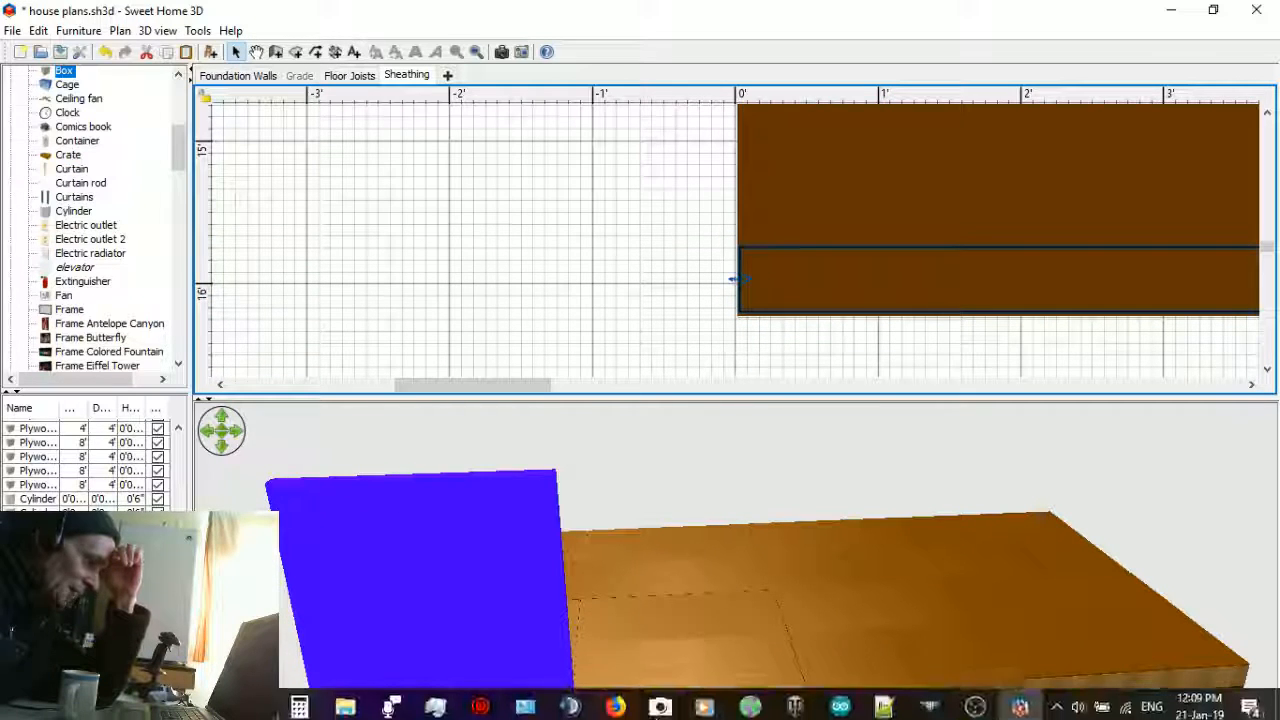
{"action": "left_click", "coordinate": [615, 701]}
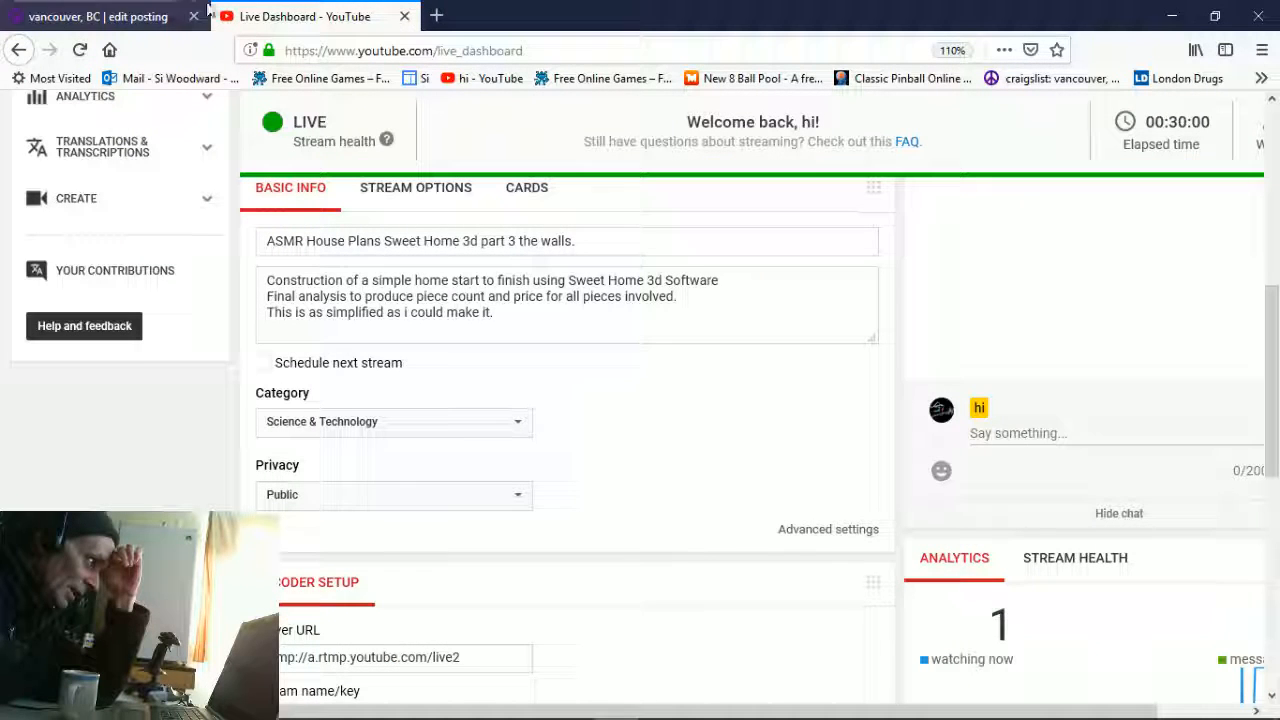
{"action": "left_click", "coordinate": [437, 16]}
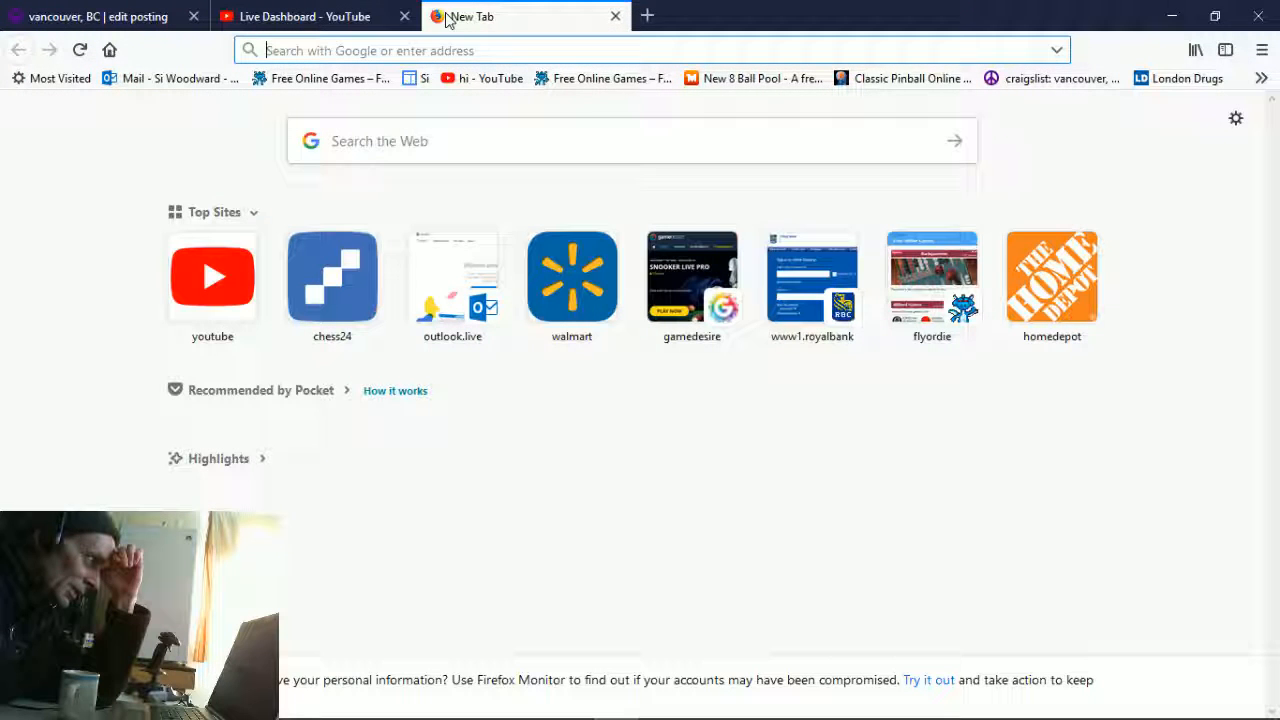
{"action": "left_click", "coordinate": [487, 80]}
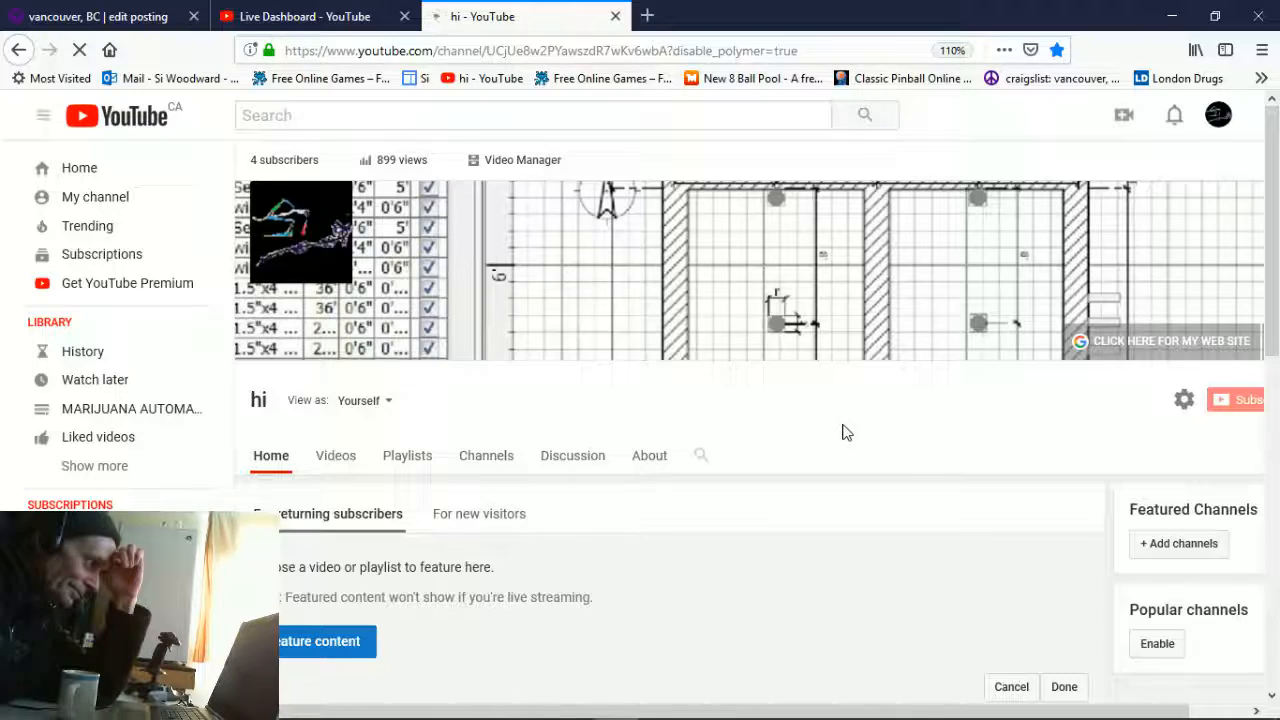
{"action": "scroll", "coordinate": [838, 459], "scroll_direction": "down", "scroll_amount": 2}
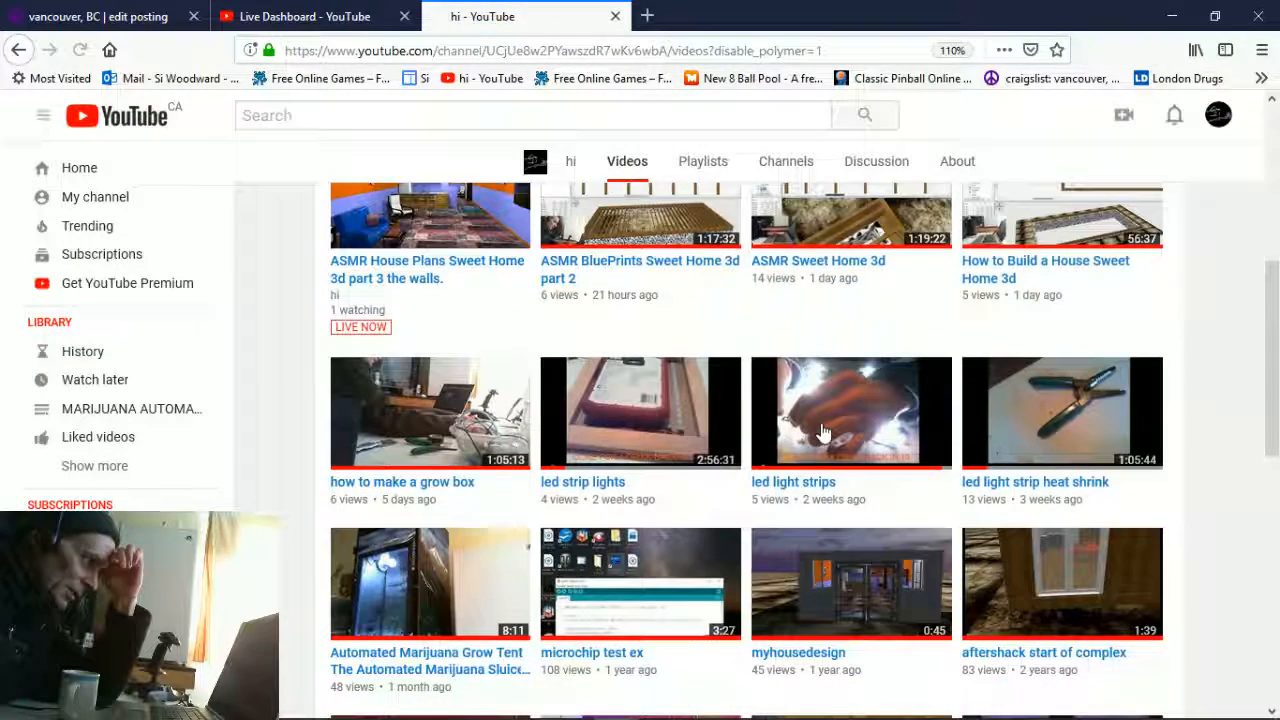
{"action": "scroll", "coordinate": [870, 712], "scroll_direction": "down", "scroll_amount": 1}
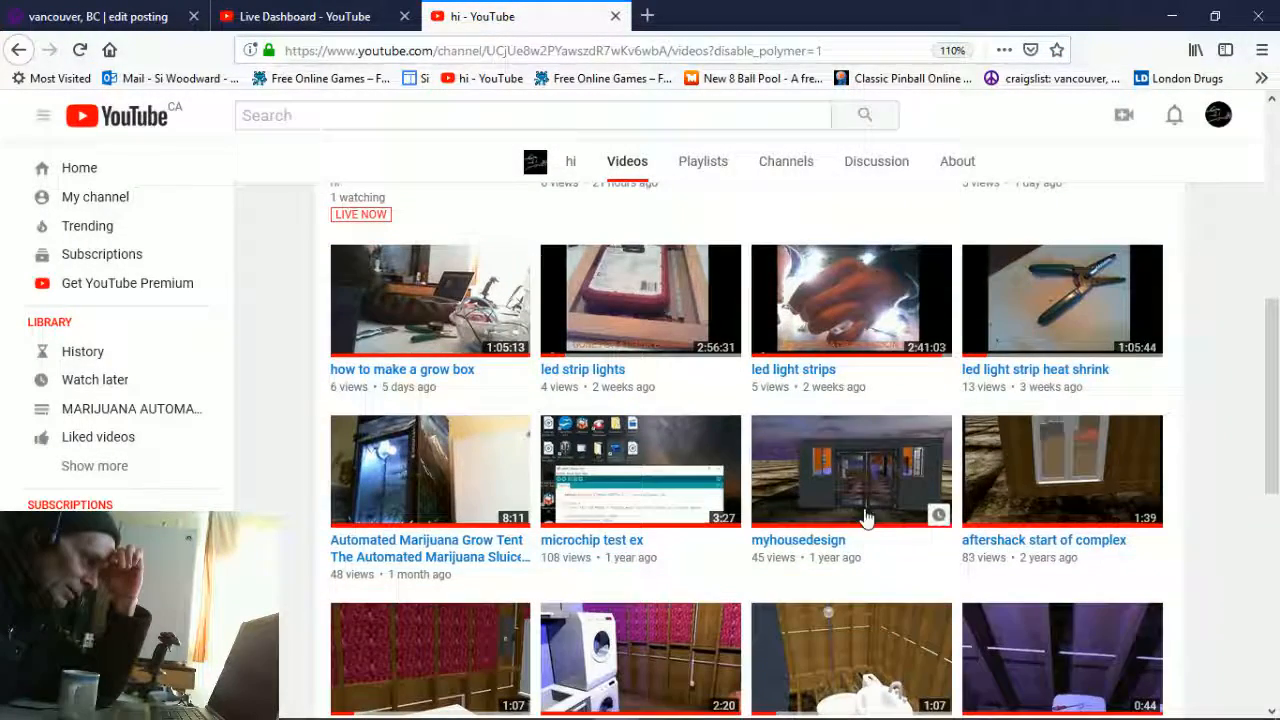
{"action": "left_click", "coordinate": [877, 616]}
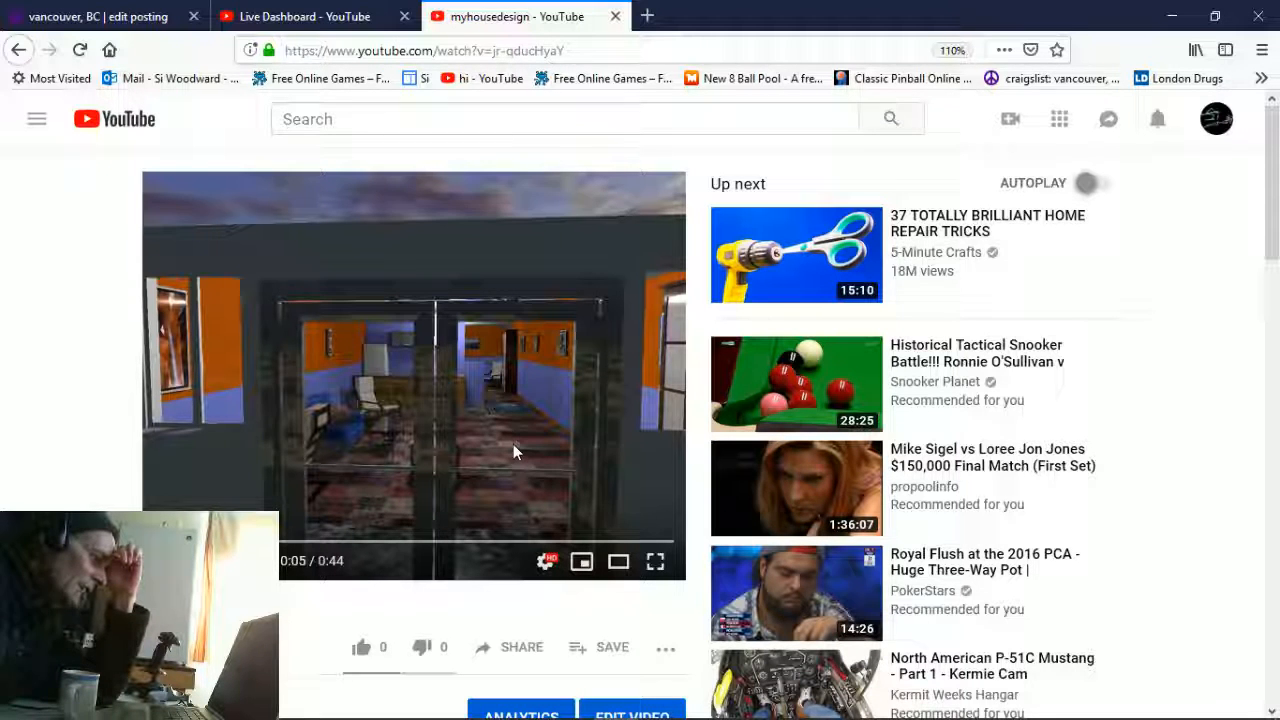
{"action": "left_click", "coordinate": [454, 486]}
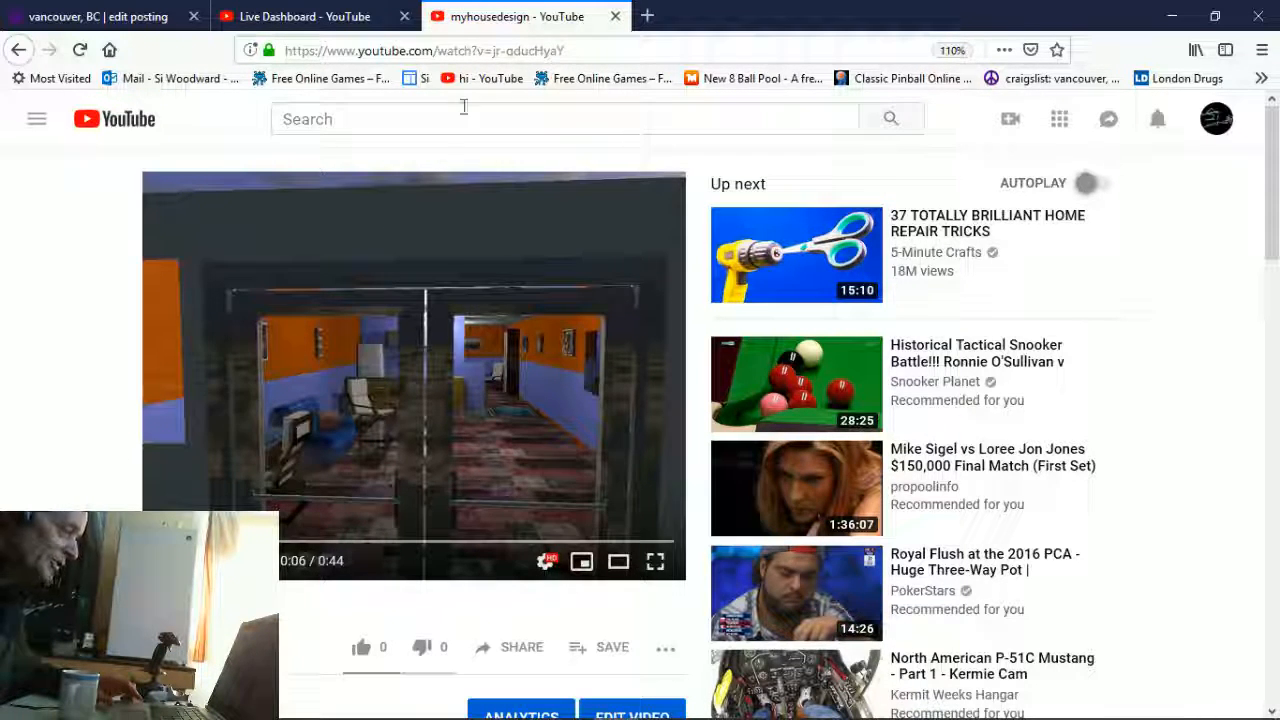
- Switch back to Sweet Home 3D and orbit the 3D view to examine the blue wall's placement on the deck
{"action": "mouse_move", "coordinate": [928, 708]}
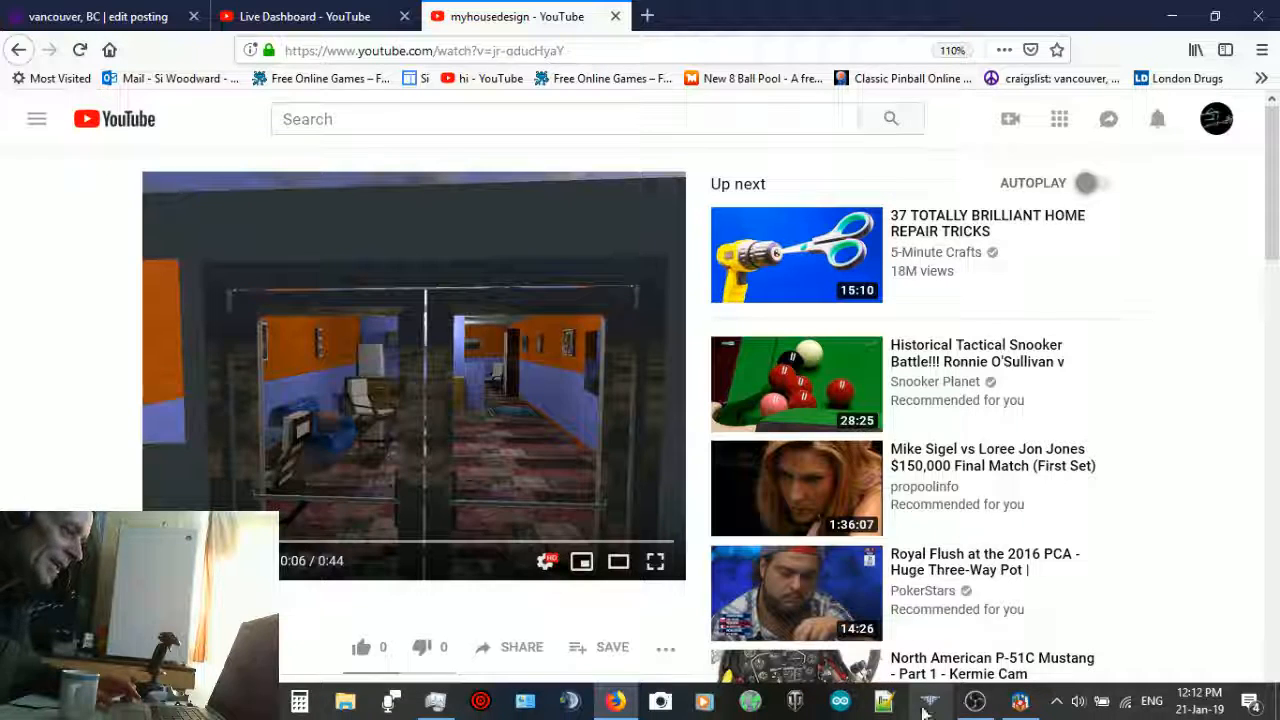
{"action": "left_click", "coordinate": [1018, 704]}
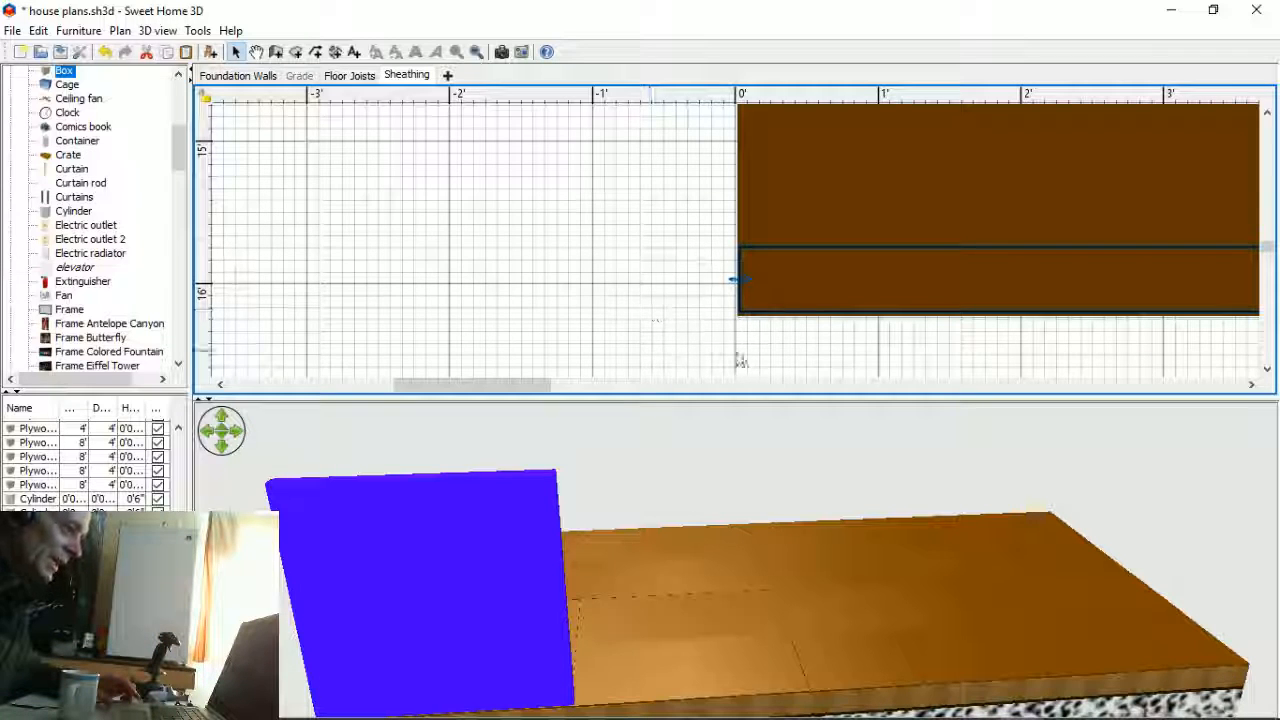
{"action": "left_click_drag", "start_coordinate": [691, 537], "coordinate": [858, 481]}
{"action": "left_click_drag", "start_coordinate": [891, 481], "coordinate": [940, 489]}
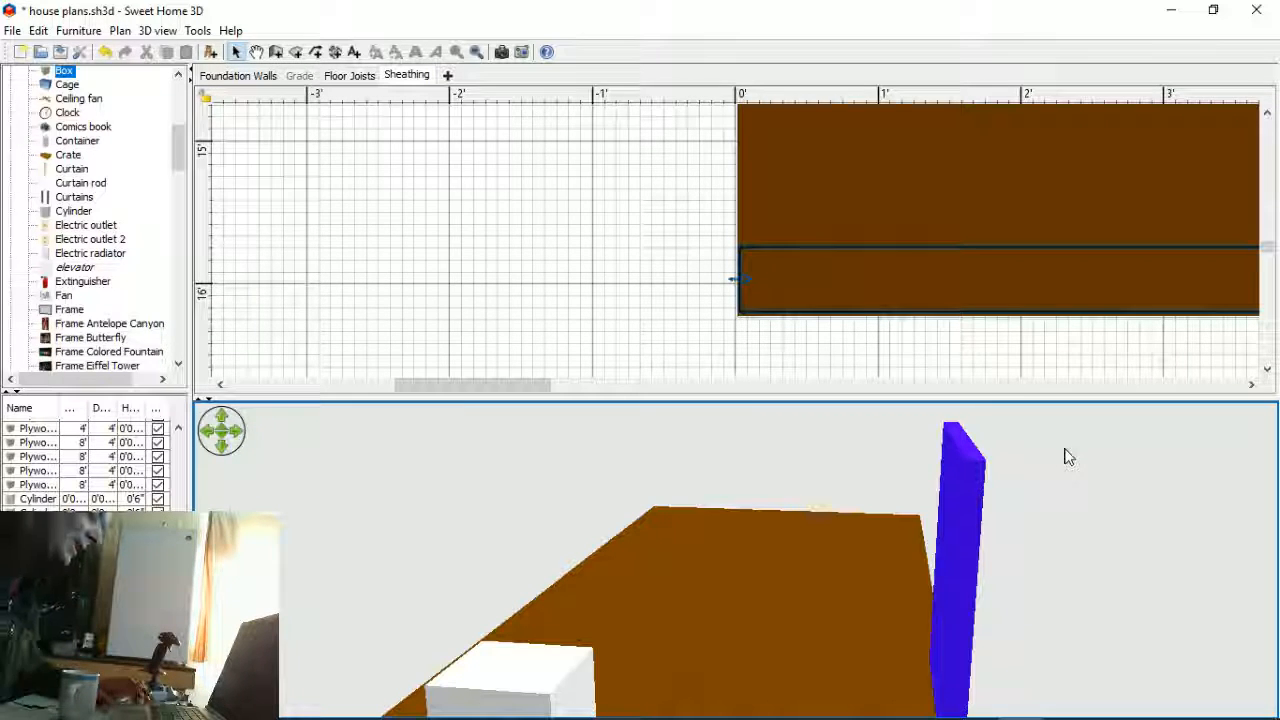
{"action": "left_click_drag", "start_coordinate": [1066, 526], "coordinate": [607, 523]}
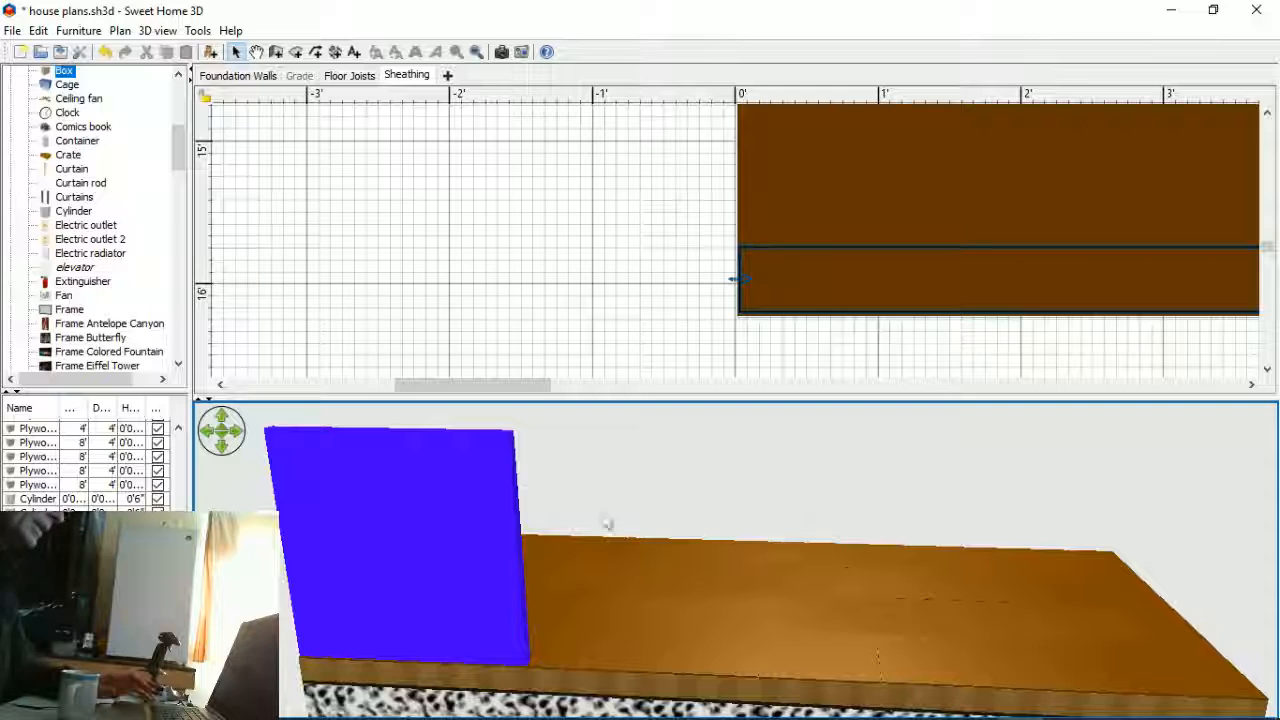
- Select the object at the sheathing's corner, look through the furniture list, and check the Floor Joists level before returning to Sheathing
{"action": "left_click", "coordinate": [780, 291]}
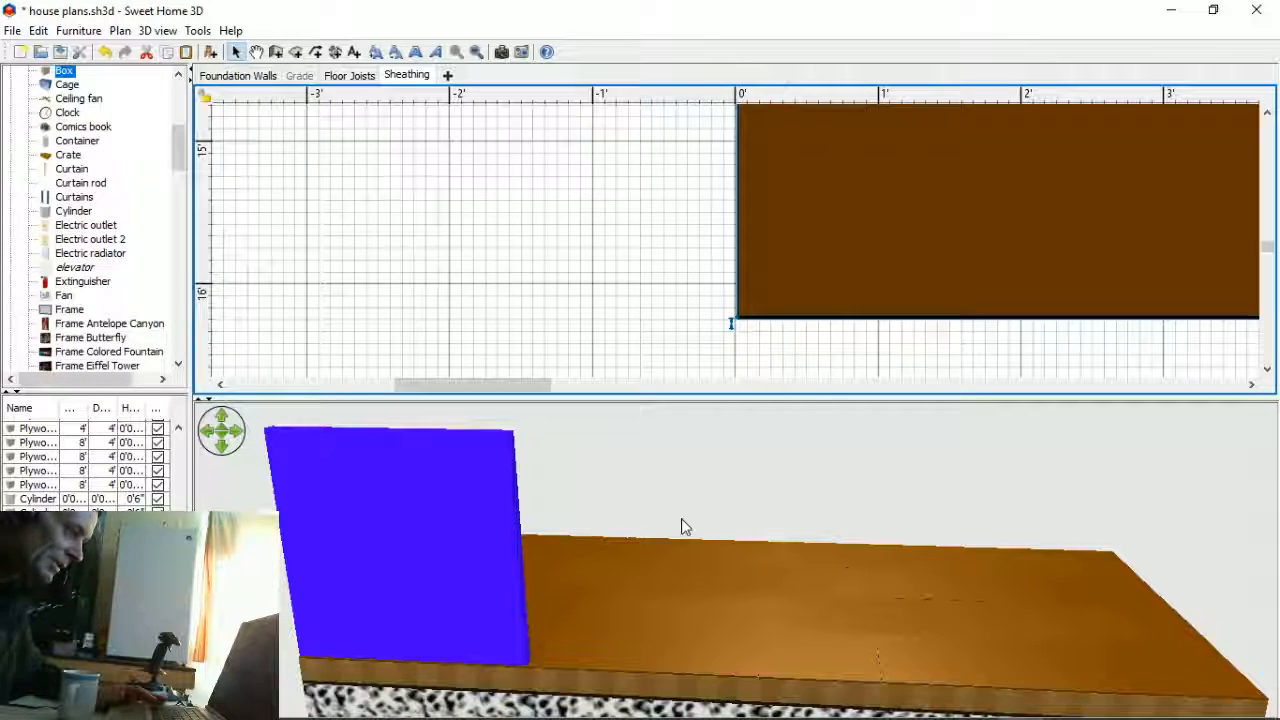
{"action": "scroll", "coordinate": [591, 314], "scroll_direction": "up", "scroll_amount": 5}
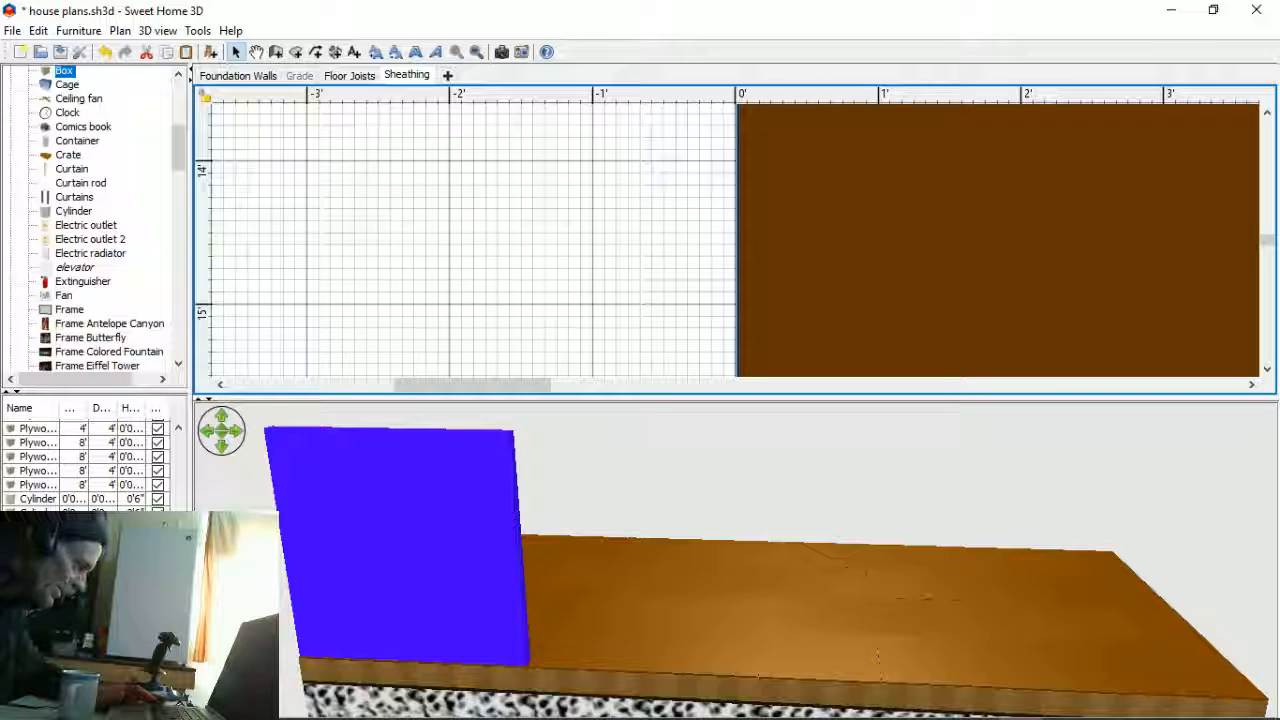
{"action": "scroll", "coordinate": [55, 500], "scroll_direction": "up", "scroll_amount": 2}
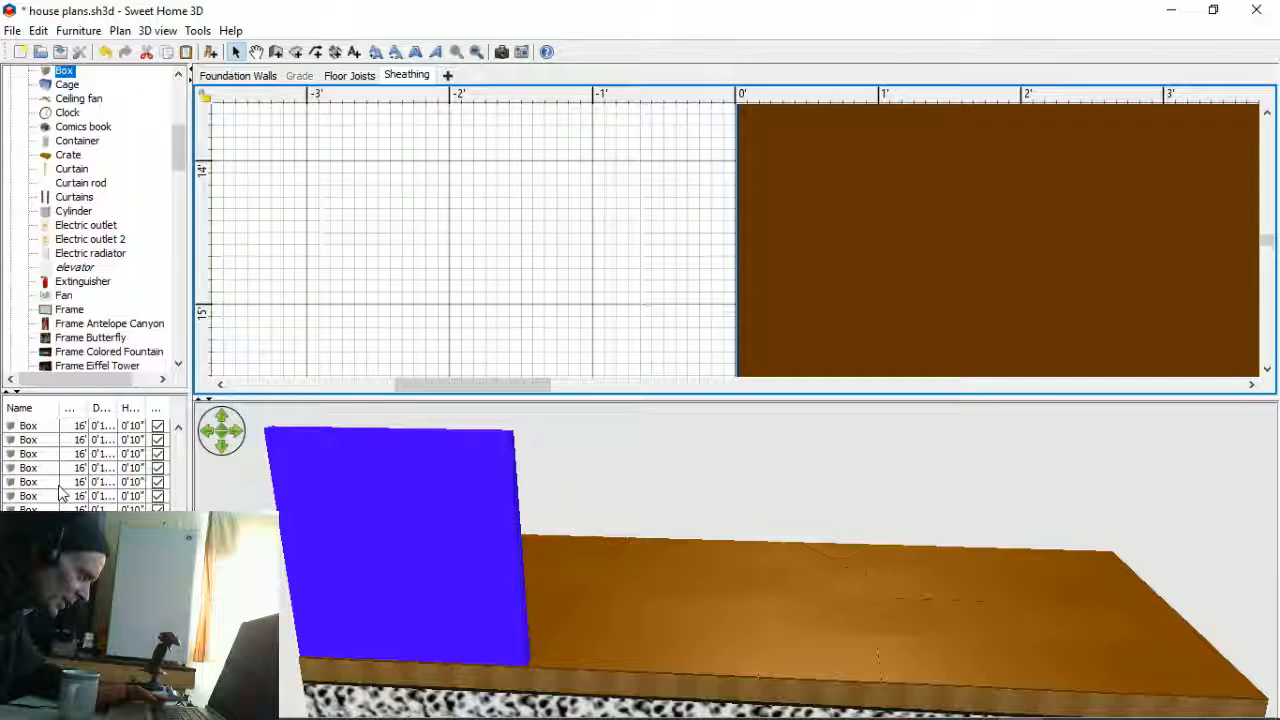
{"action": "scroll", "coordinate": [75, 500], "scroll_direction": "up", "scroll_amount": 2}
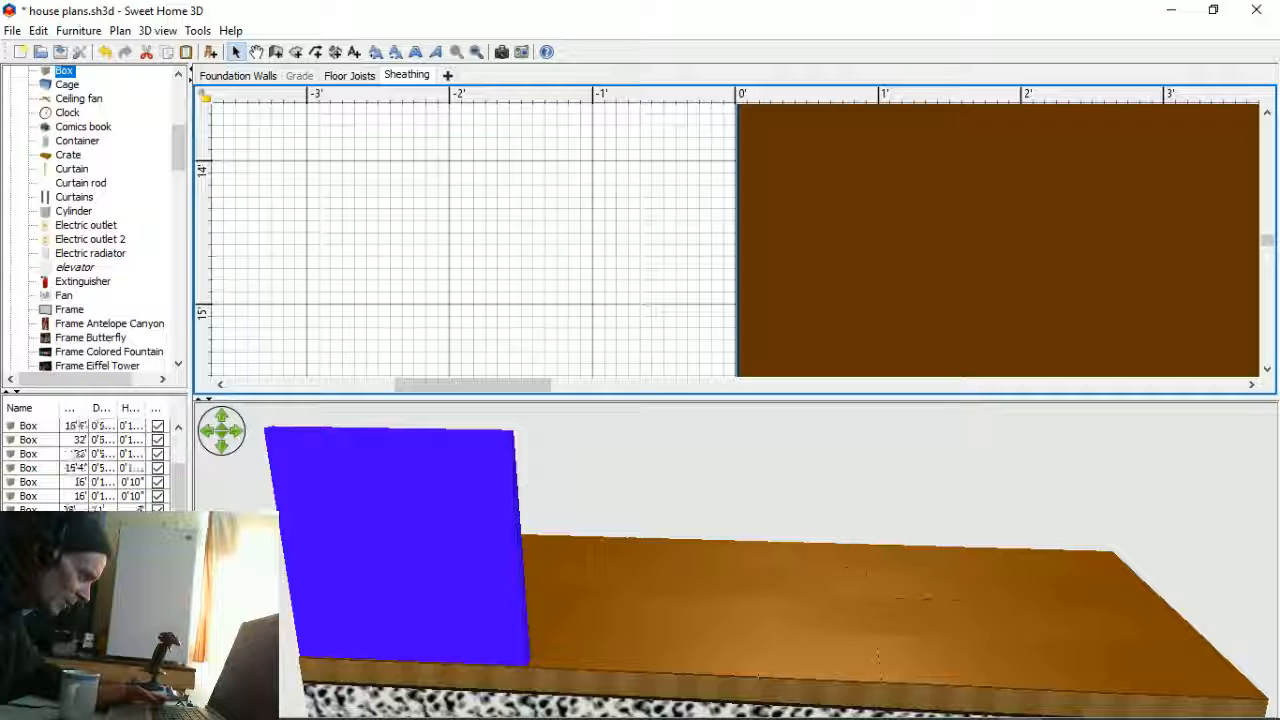
{"action": "scroll", "coordinate": [85, 465], "scroll_direction": "down", "scroll_amount": 2}
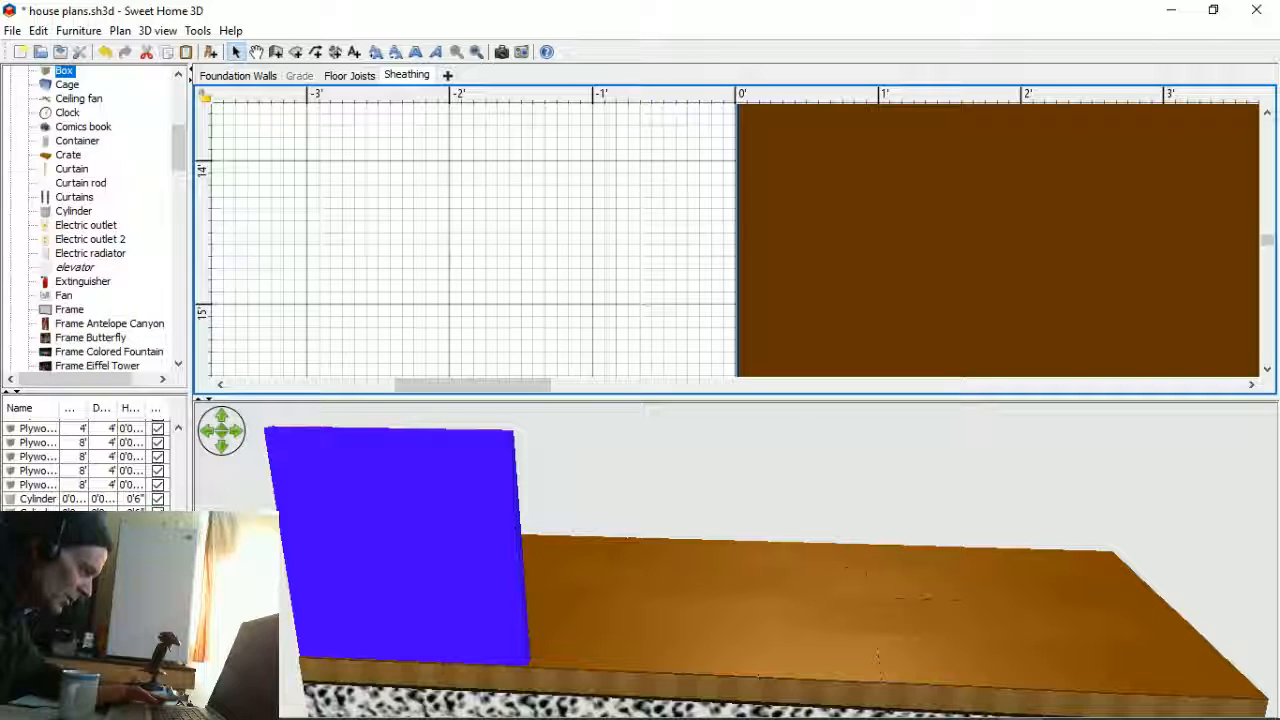
{"action": "scroll", "coordinate": [674, 286], "scroll_direction": "down", "scroll_amount": 2}
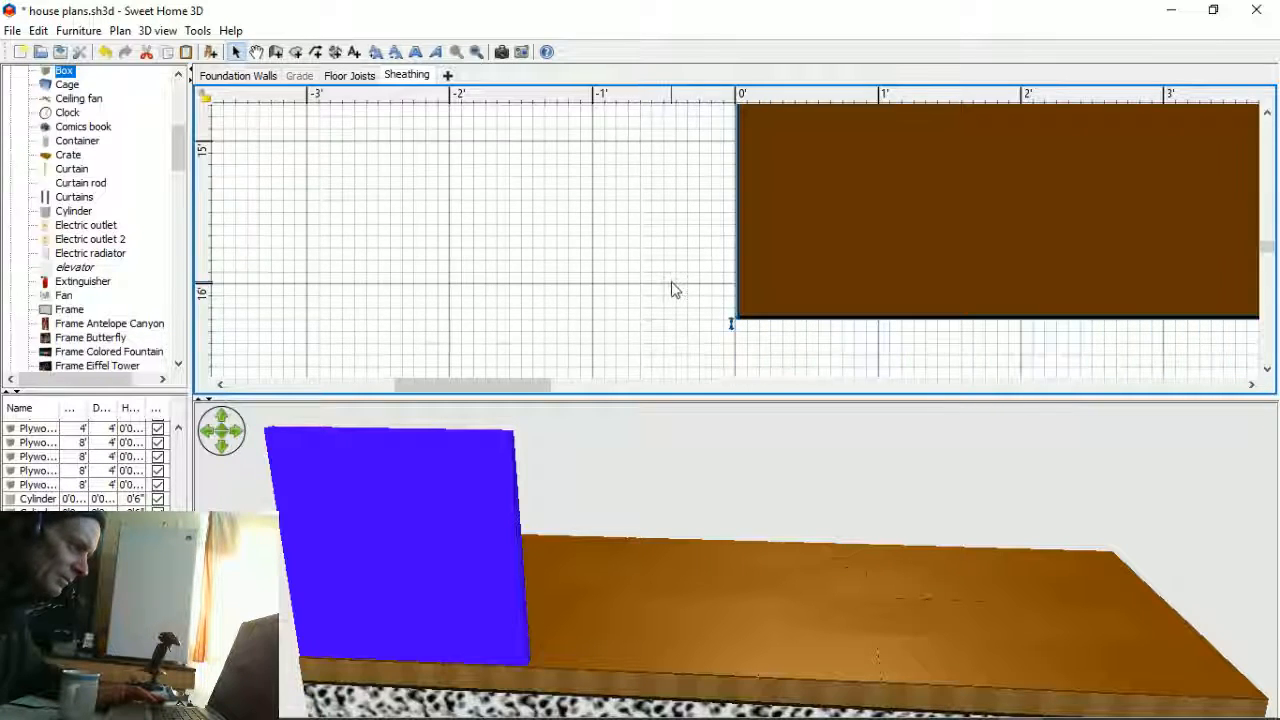
{"action": "left_click", "coordinate": [360, 76]}
{"action": "scroll", "coordinate": [491, 209], "scroll_direction": "down", "scroll_amount": 4}
{"action": "left_click", "coordinate": [420, 76]}
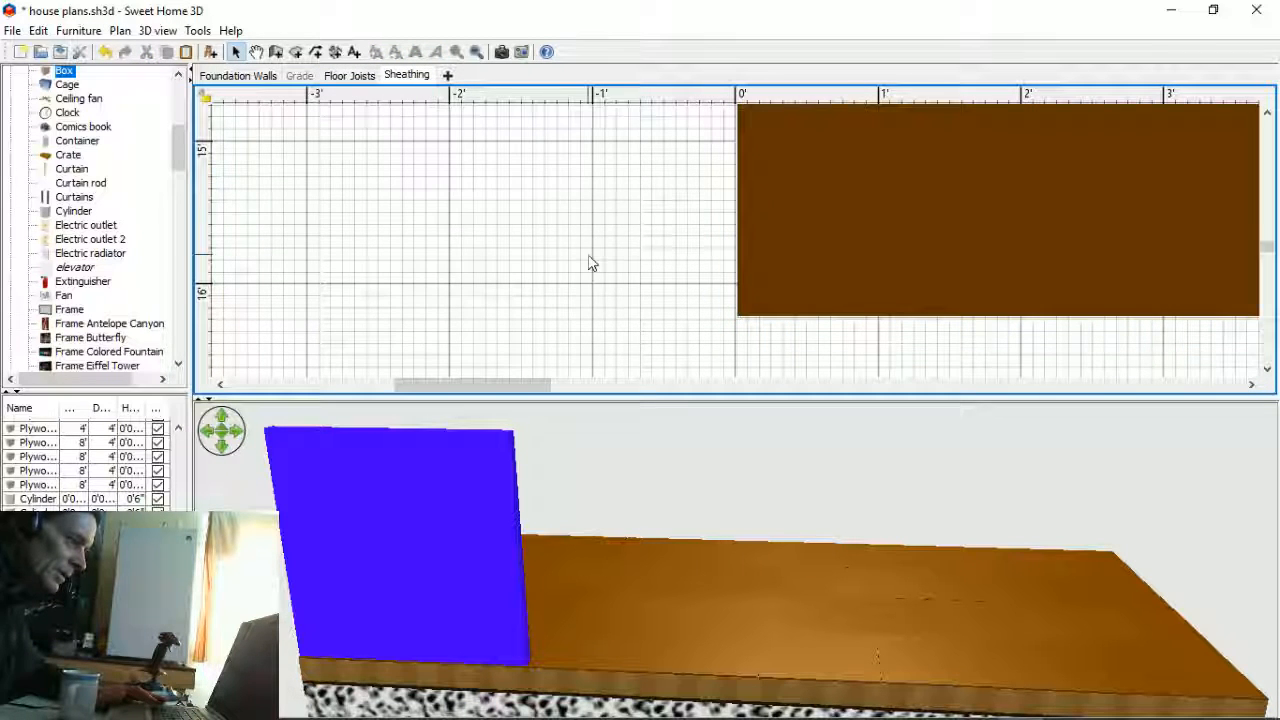
{"action": "scroll", "coordinate": [590, 281], "scroll_direction": "down", "scroll_amount": 4, "text": "ctrl"}
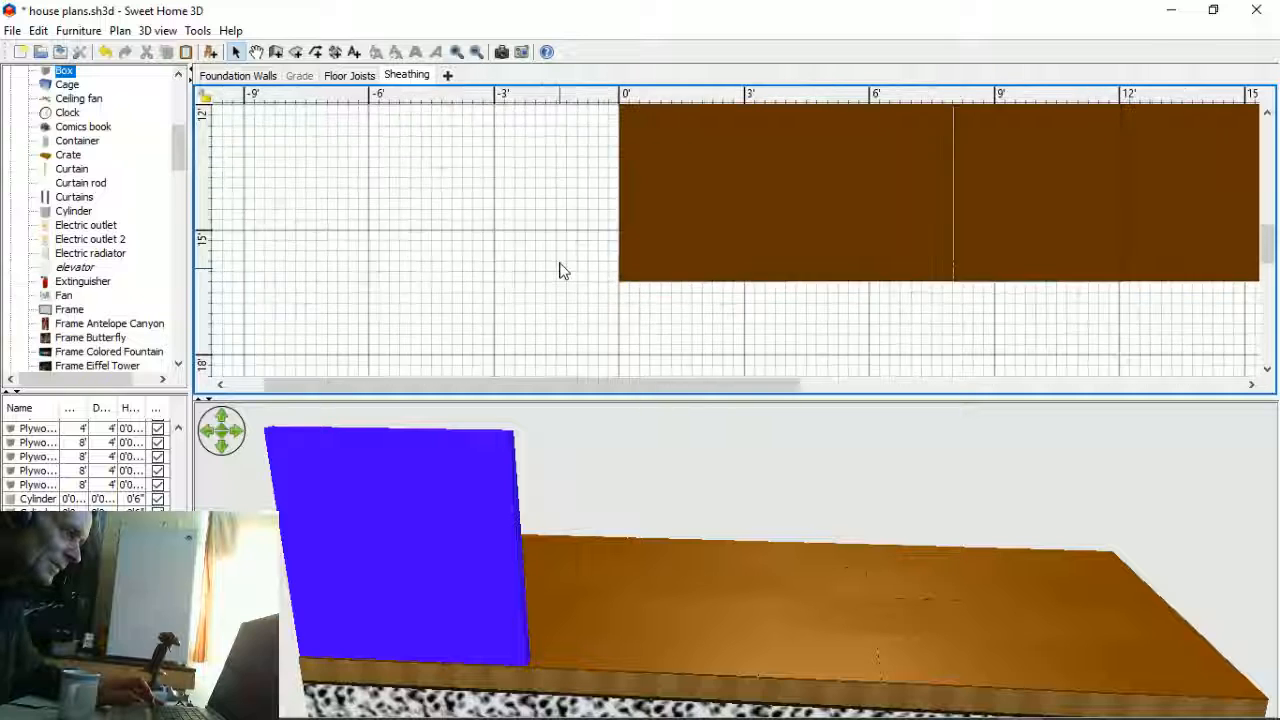
- Move the corner plywood sheet aside and delete the blue wall beneath it
{"action": "scroll", "coordinate": [577, 337], "scroll_direction": "up", "scroll_amount": 5}
{"action": "scroll", "coordinate": [577, 337], "scroll_direction": "down", "scroll_amount": 3}
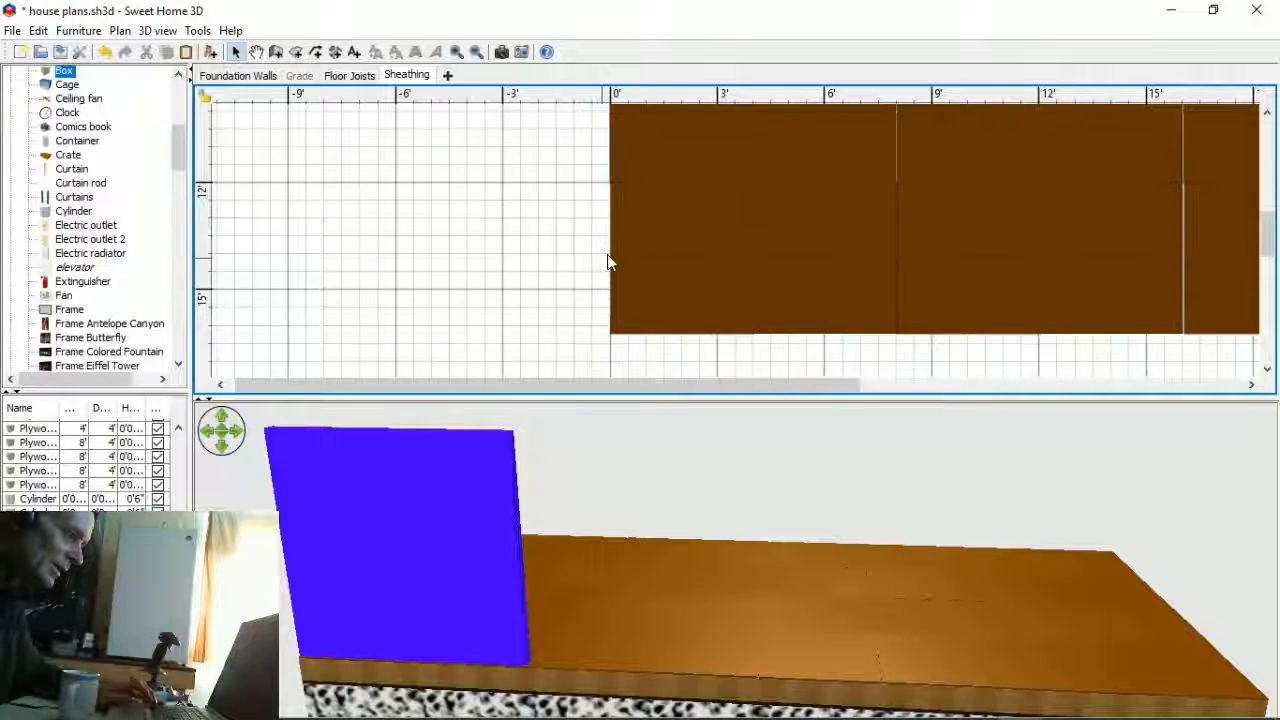
{"action": "left_click_drag", "start_coordinate": [654, 323], "coordinate": [521, 288]}
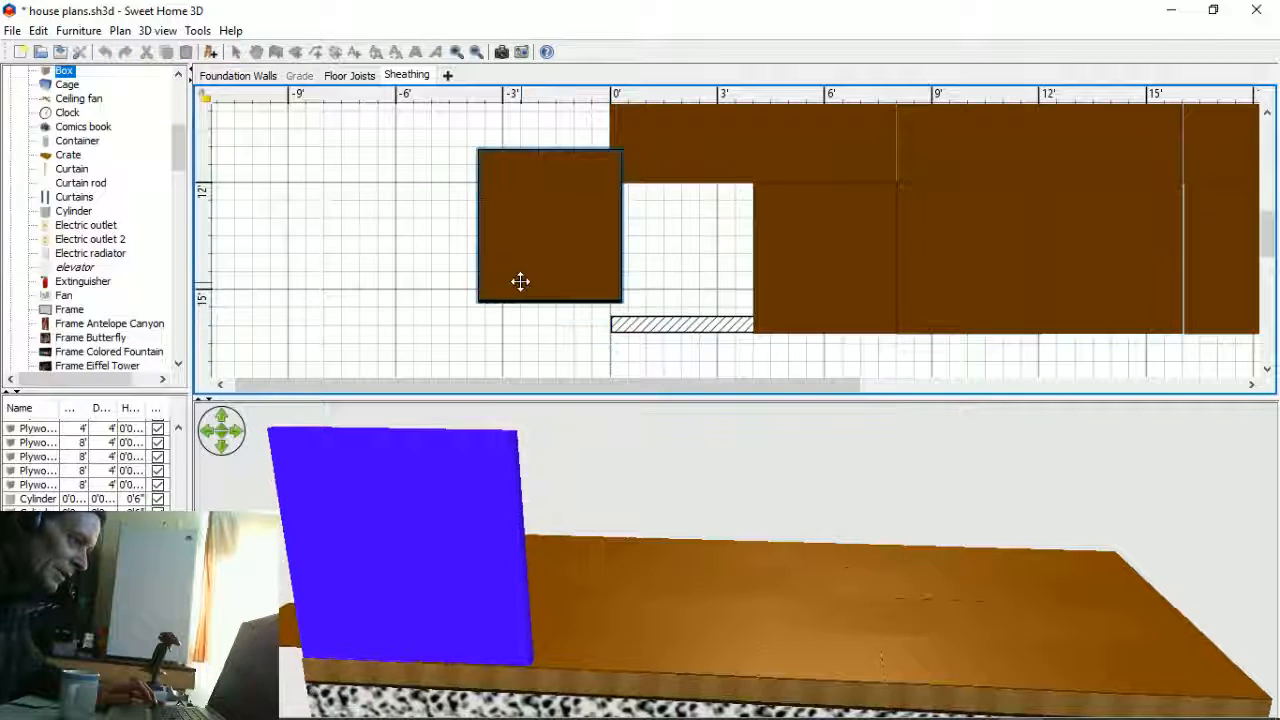
{"action": "left_click", "coordinate": [674, 333]}
{"action": "key", "text": "Delete"}
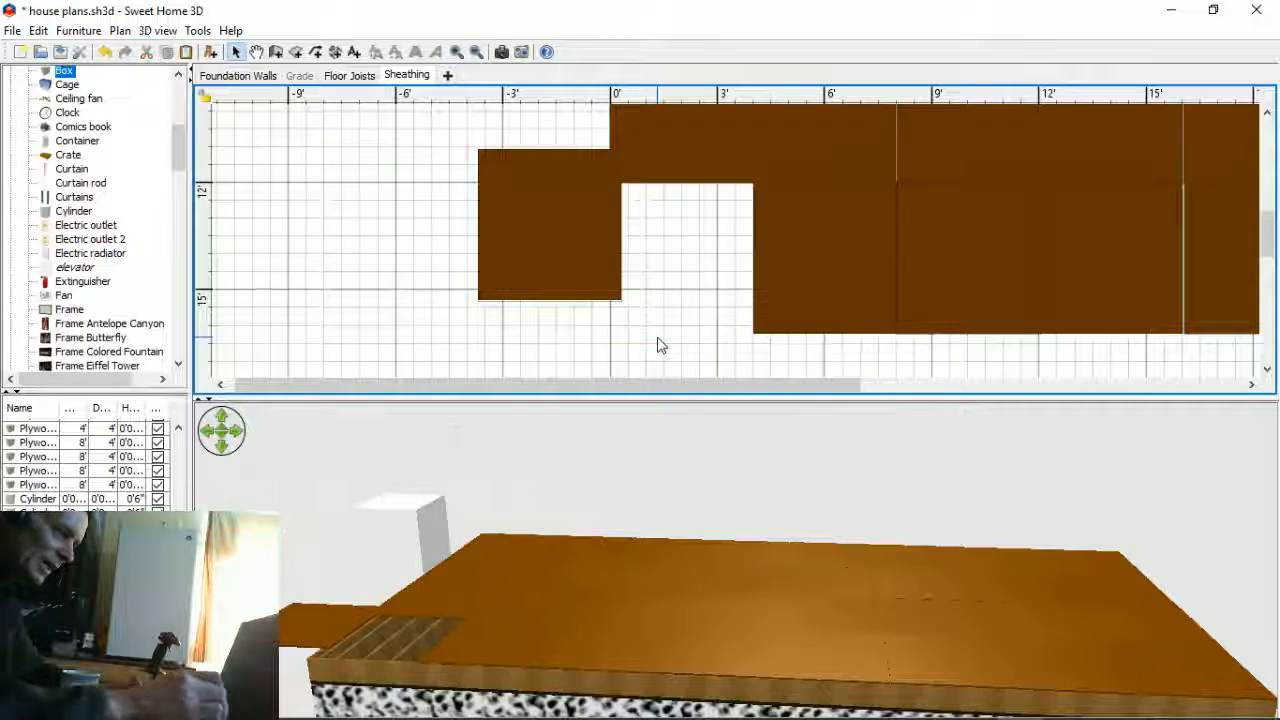
- Shift the loose plywood sheet around the deck's corner and examine the exposed joists in the 3D view
{"action": "left_click", "coordinate": [559, 269]}
{"action": "left_click_drag", "start_coordinate": [559, 269], "coordinate": [618, 289]}
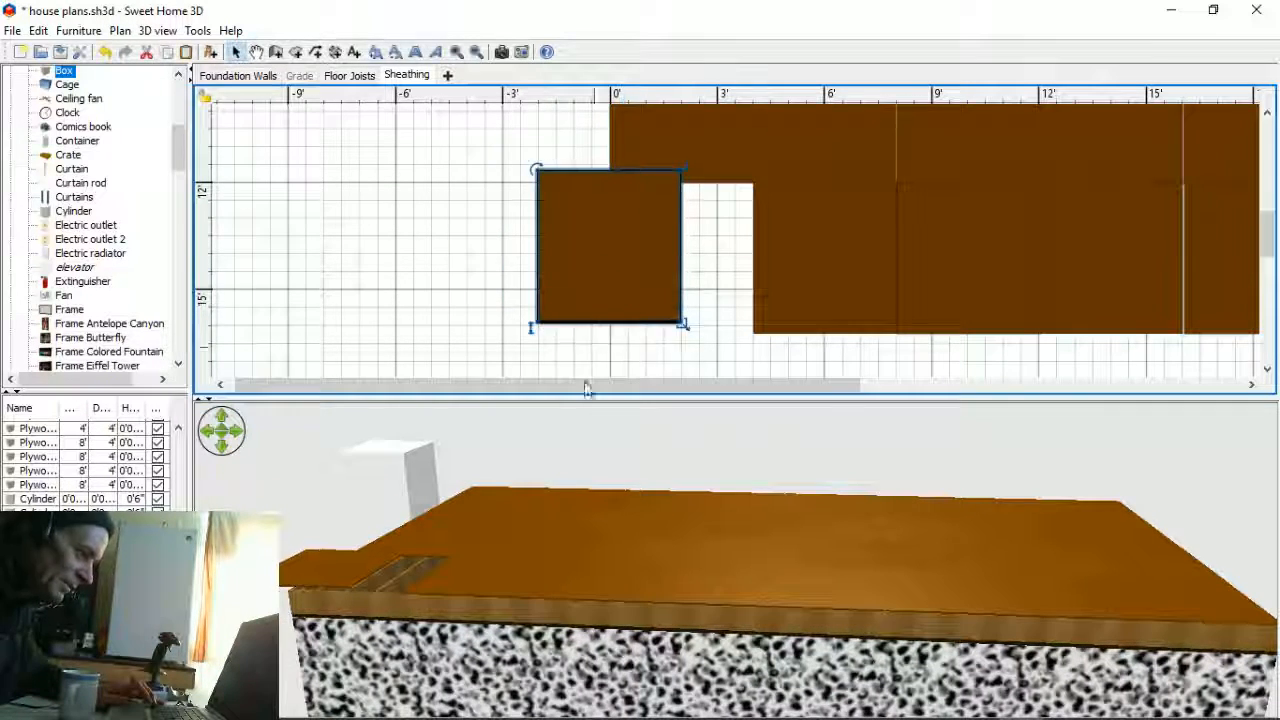
{"action": "left_click", "coordinate": [558, 528]}
{"action": "left_click_drag", "start_coordinate": [558, 528], "coordinate": [586, 651]}
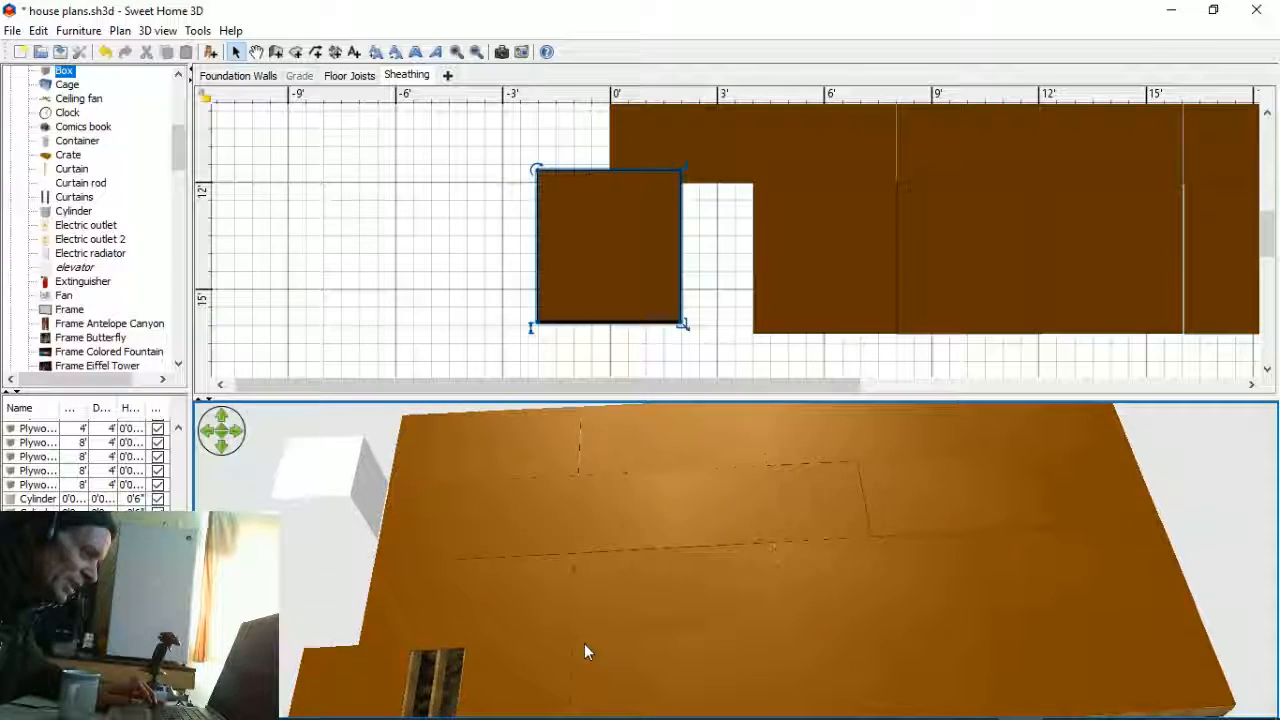
{"action": "left_click_drag", "start_coordinate": [561, 575], "coordinate": [537, 531]}
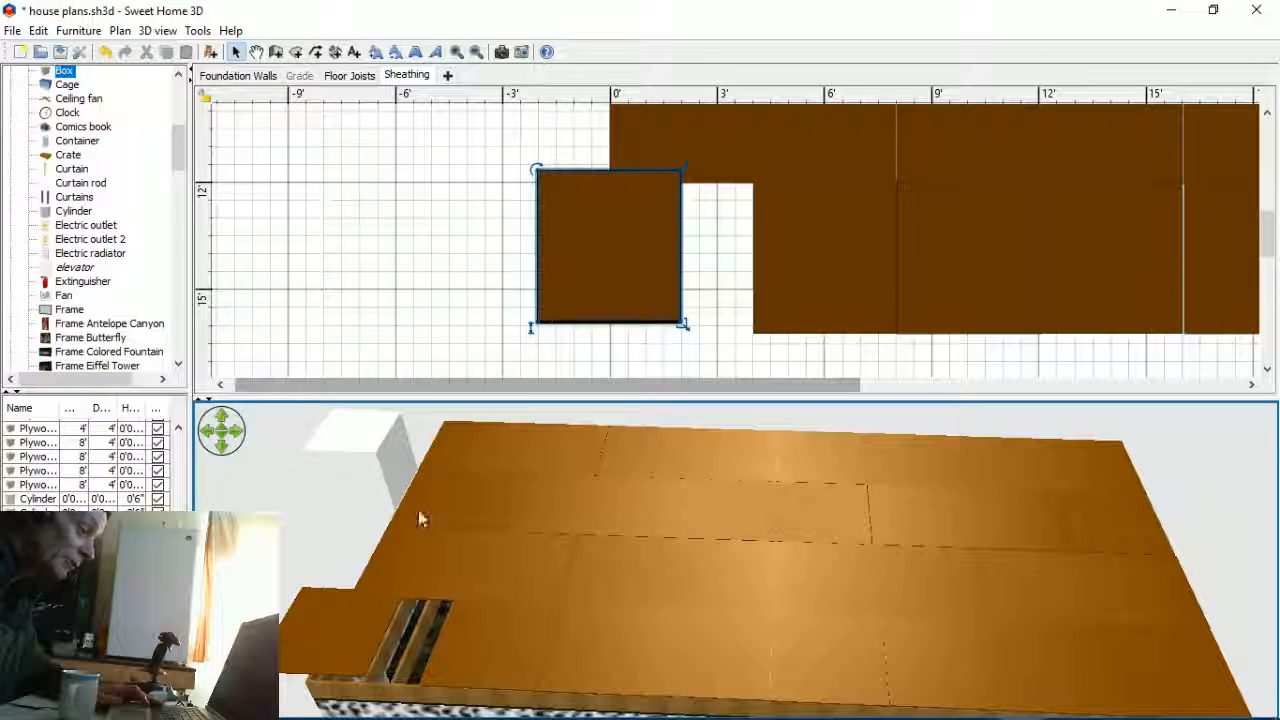
{"action": "left_click_drag", "start_coordinate": [565, 601], "coordinate": [552, 639]}
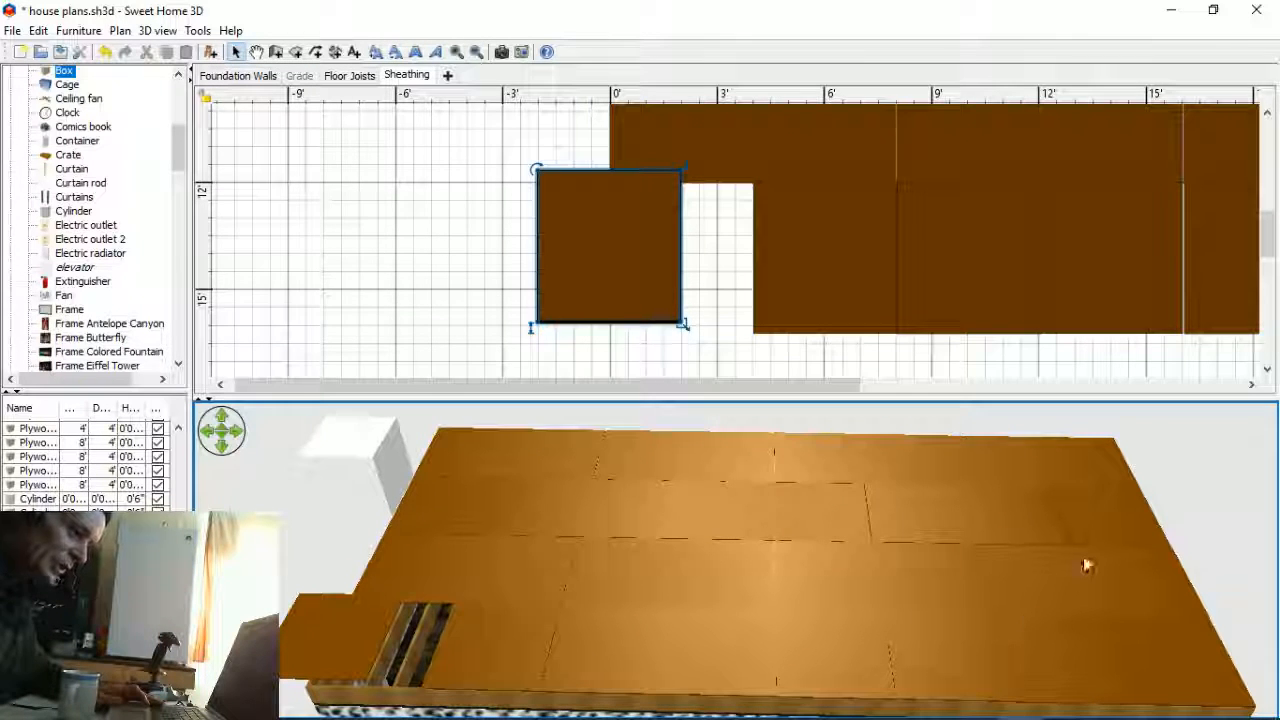
{"action": "left_click_drag", "start_coordinate": [298, 620], "coordinate": [230, 608]}
{"action": "left_click_drag", "start_coordinate": [569, 243], "coordinate": [606, 260]}
{"action": "left_click_drag", "start_coordinate": [508, 608], "coordinate": [657, 525]}
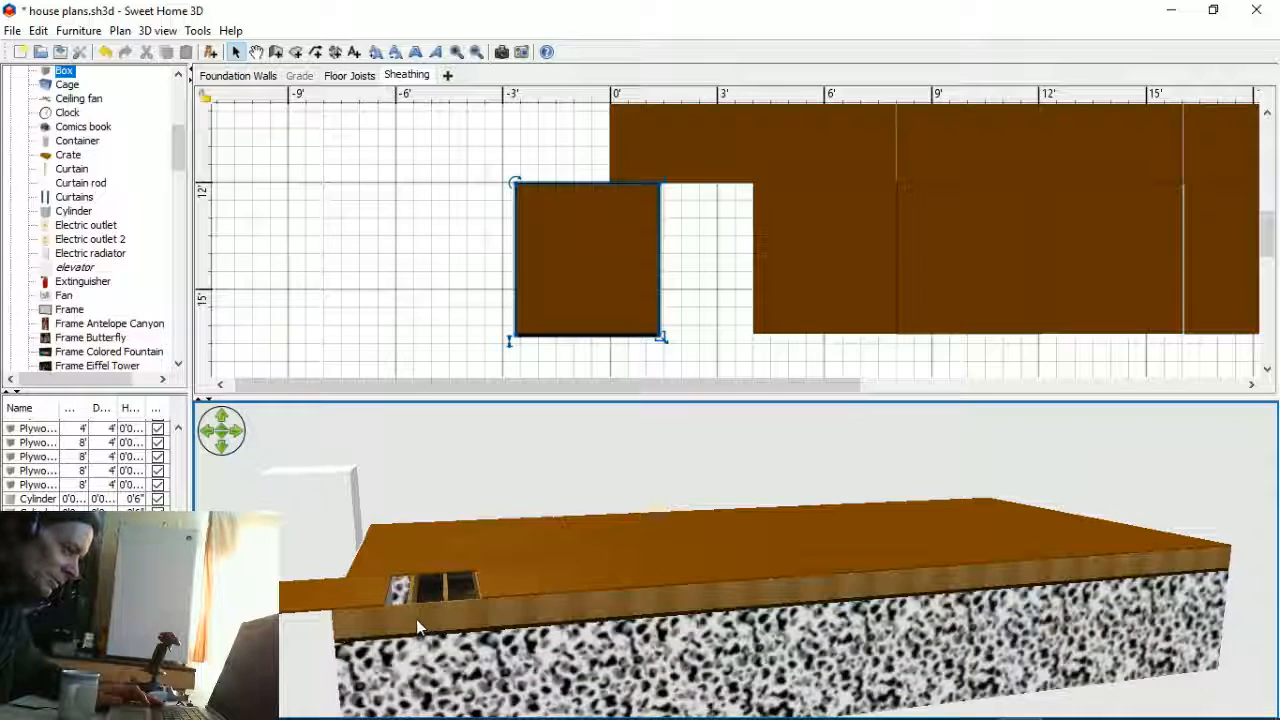
{"action": "left_click_drag", "start_coordinate": [413, 617], "coordinate": [406, 642]}
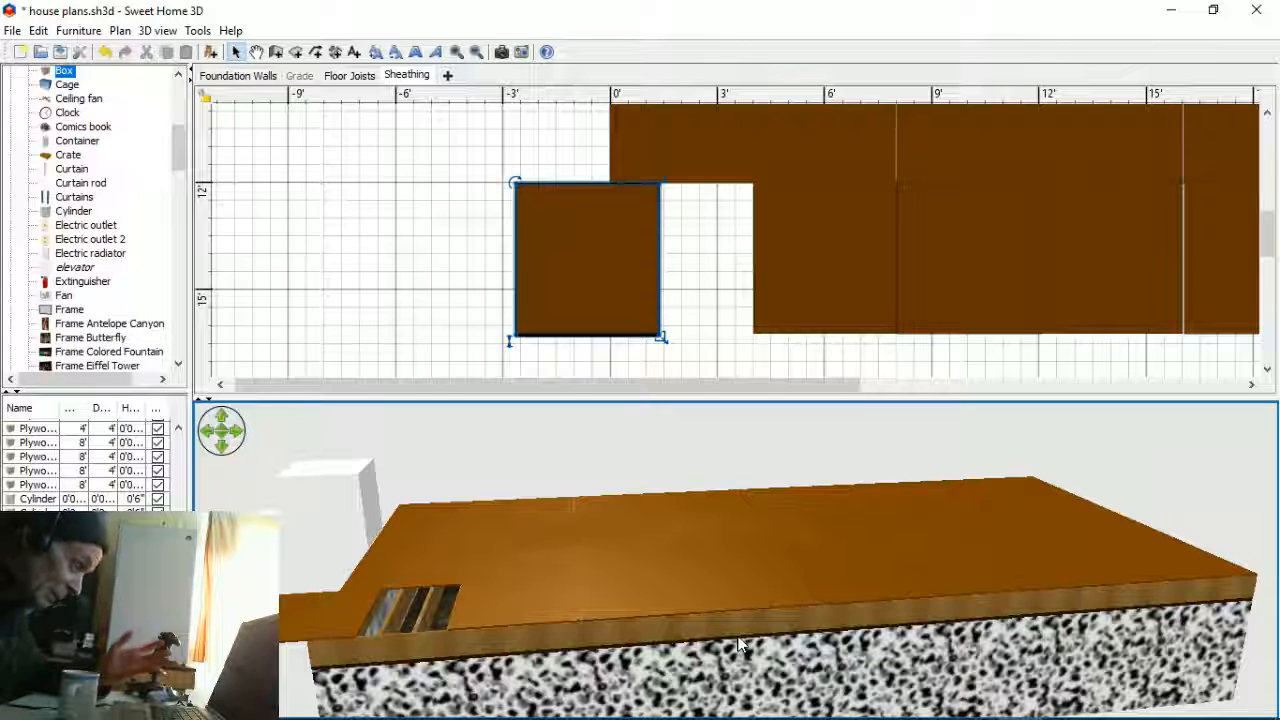
{"action": "left_click_drag", "start_coordinate": [488, 664], "coordinate": [456, 652]}
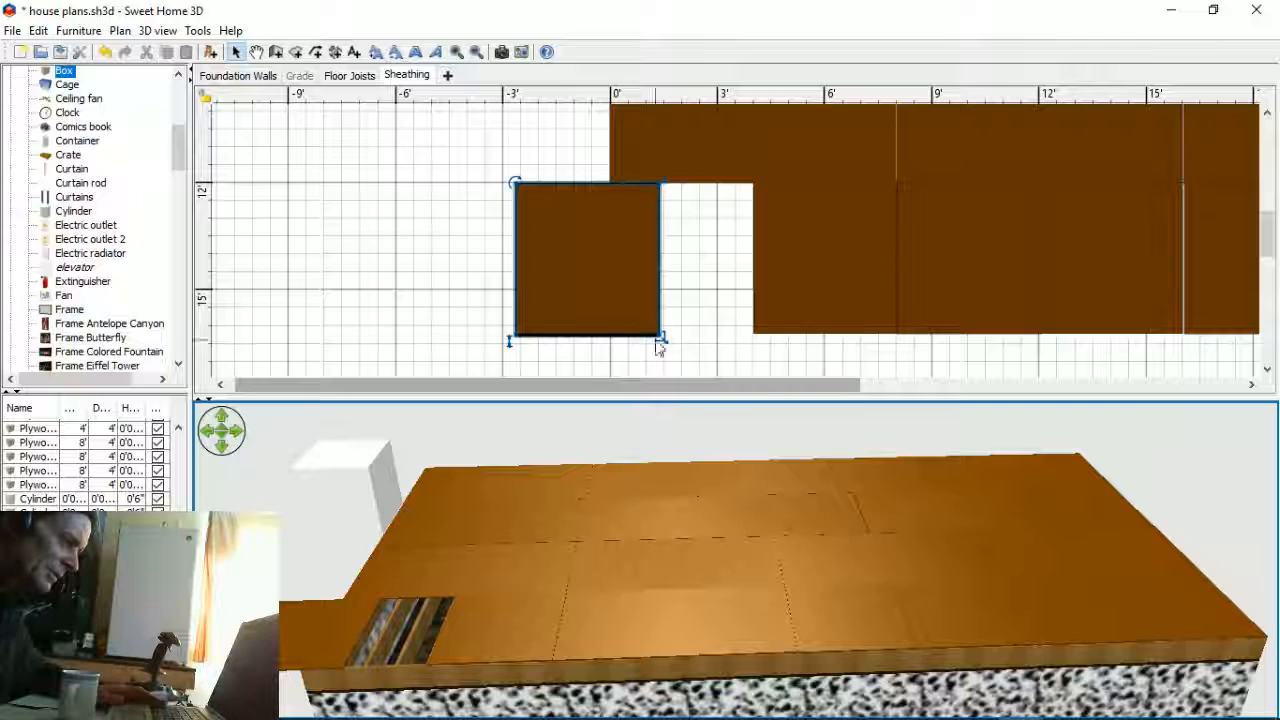
- Move the plywood sheet back into the deck's corner, with its edges at about 0' and 12'
{"action": "key", "text": "Right"}
{"action": "key", "text": "Right"}
{"action": "key", "text": "Right"}
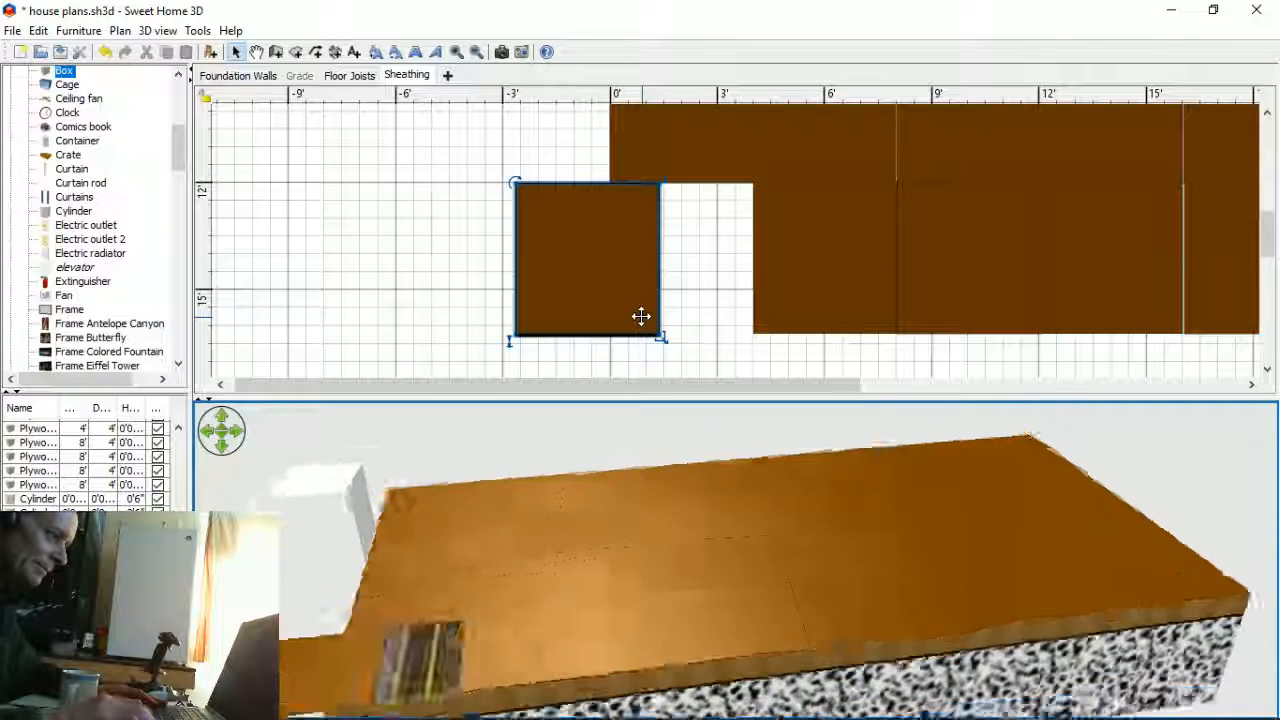
{"action": "left_click_drag", "start_coordinate": [616, 316], "coordinate": [703, 285]}
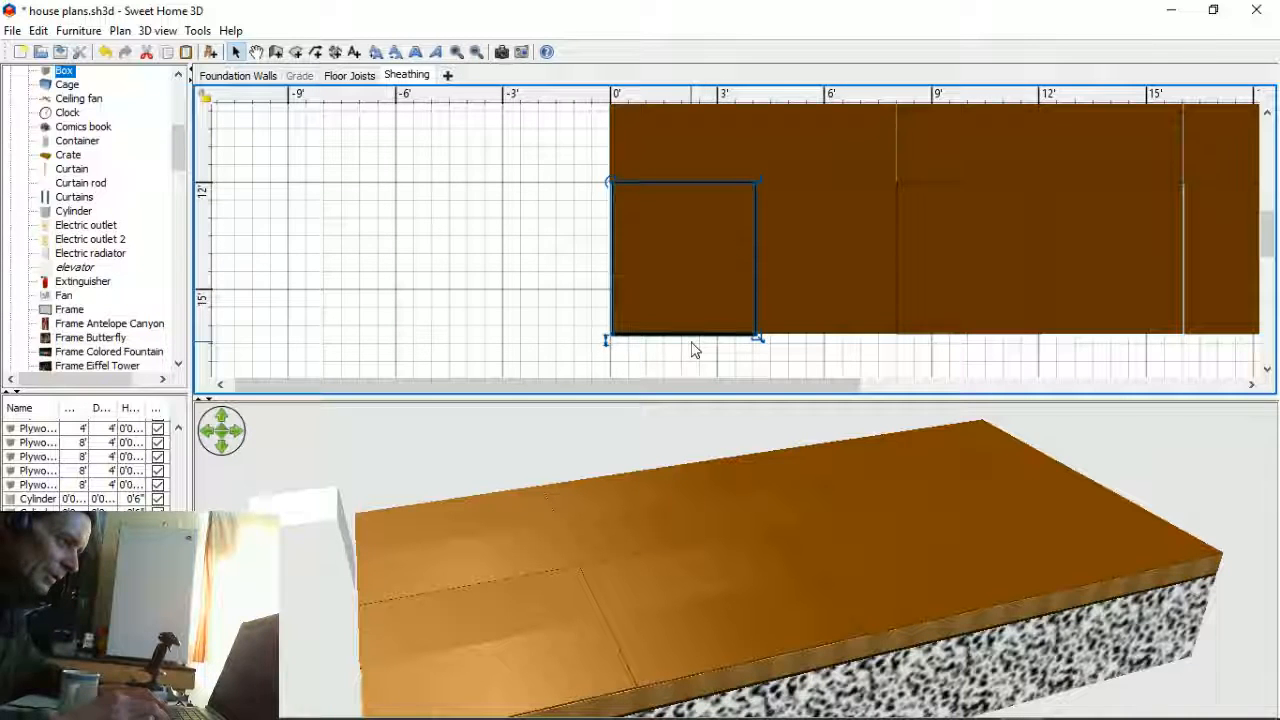
- Open the properties of the white box beside the deck and rename it "Thru wall"
{"action": "left_click_drag", "start_coordinate": [669, 506], "coordinate": [531, 345]}
{"action": "scroll", "coordinate": [500, 340], "scroll_direction": "up", "scroll_amount": 5}
{"action": "left_click", "coordinate": [537, 277]}
{"action": "left_click_drag", "start_coordinate": [700, 601], "coordinate": [570, 240]}
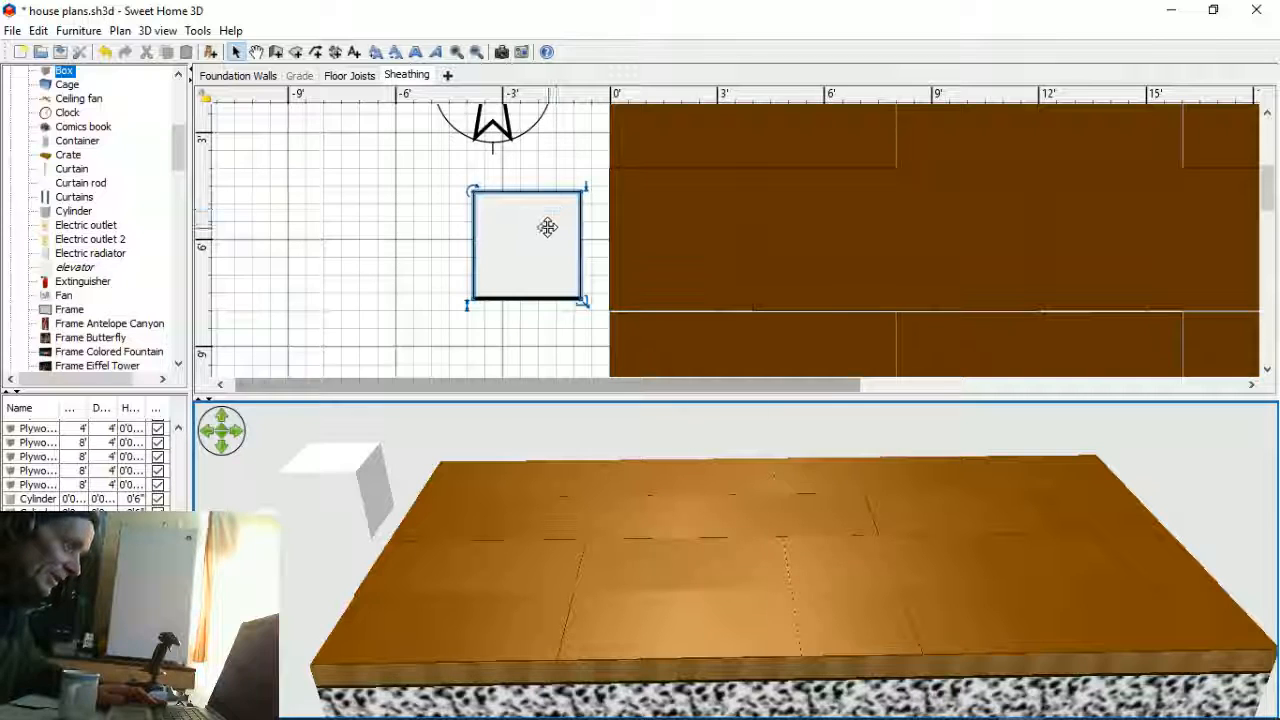
{"action": "double_click", "coordinate": [551, 229]}
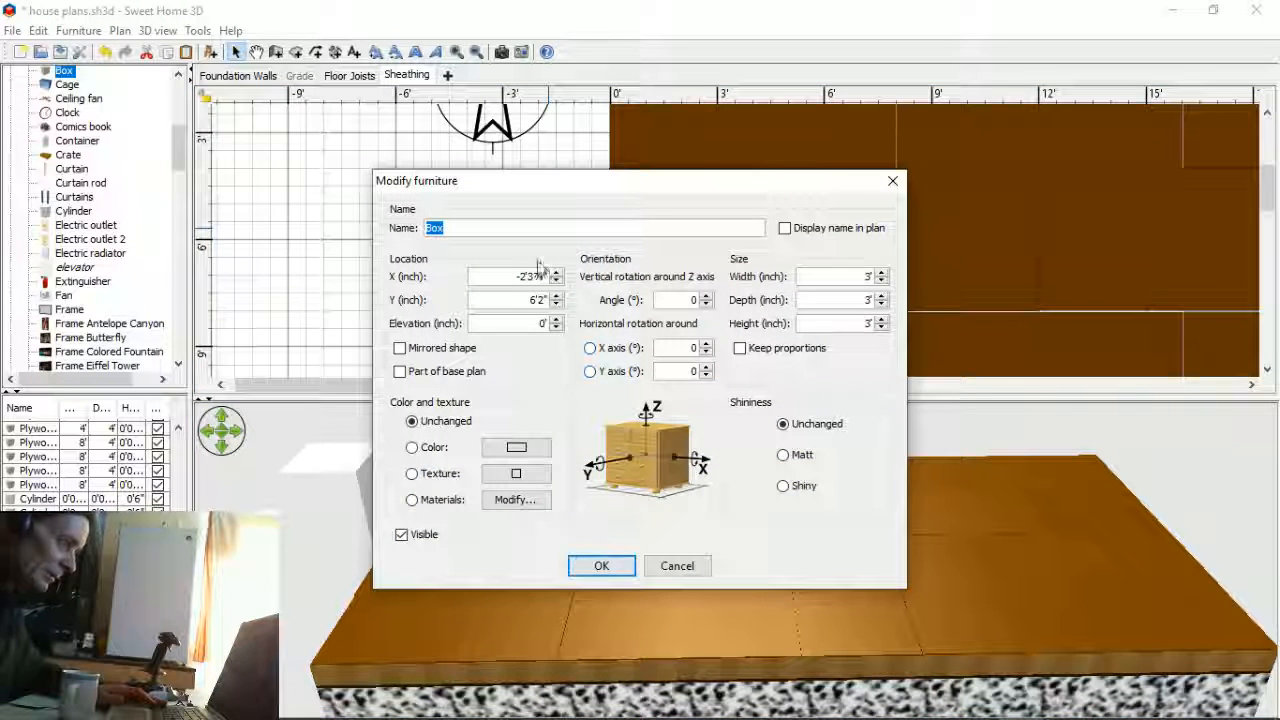
{"action": "key", "text": "BackSpace"}
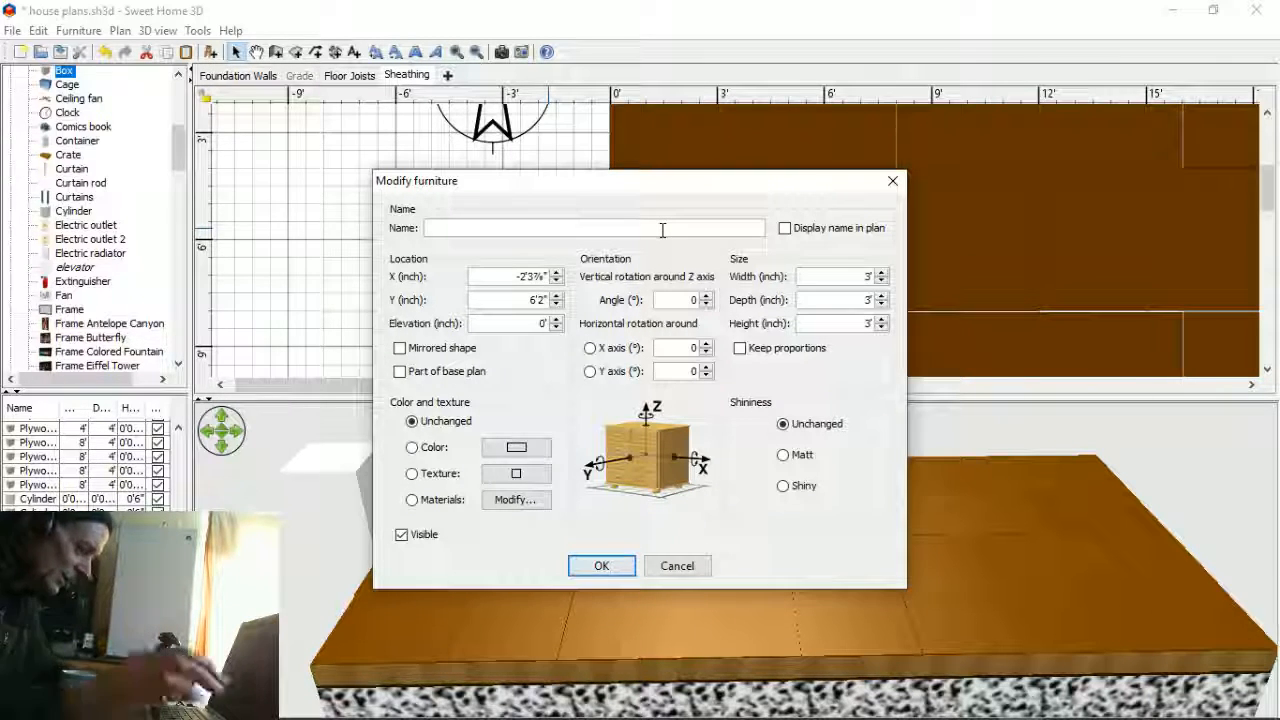
{"action": "type", "text": "Thi"}
{"action": "type", "text": "u wall"}
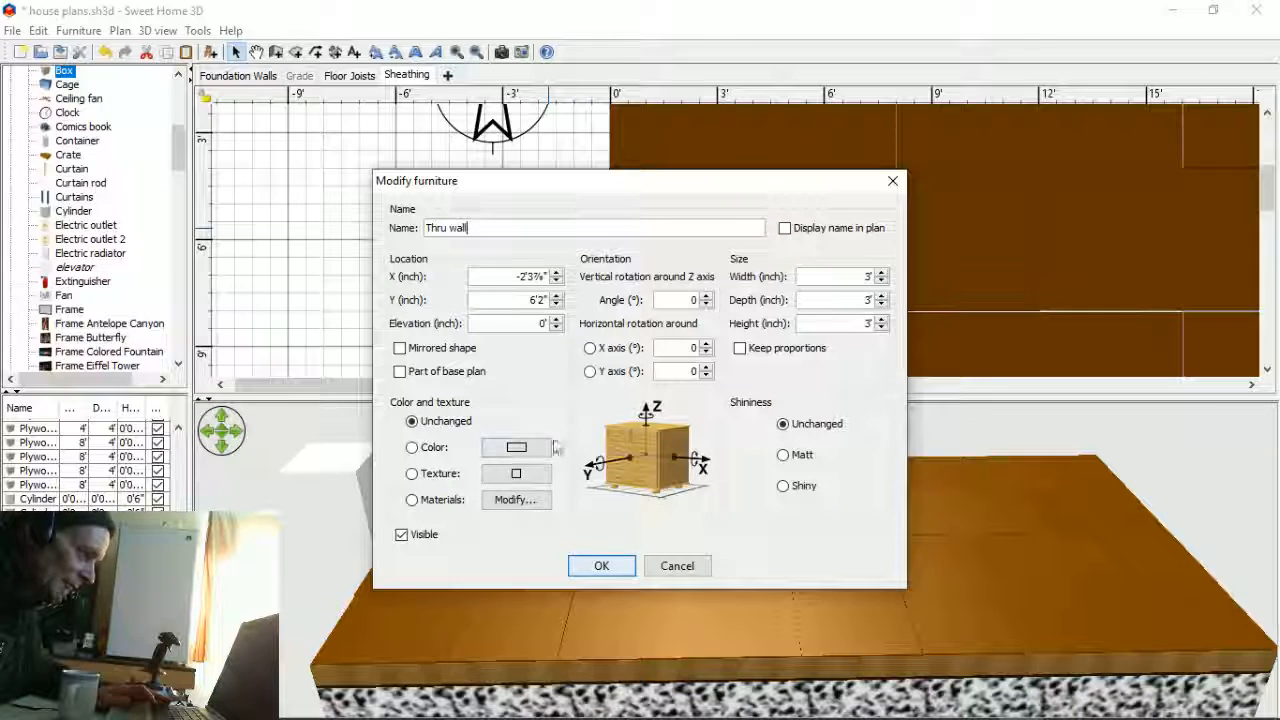
- Give the Thru wall box the dark brown color #422500
{"action": "left_click", "coordinate": [516, 447]}
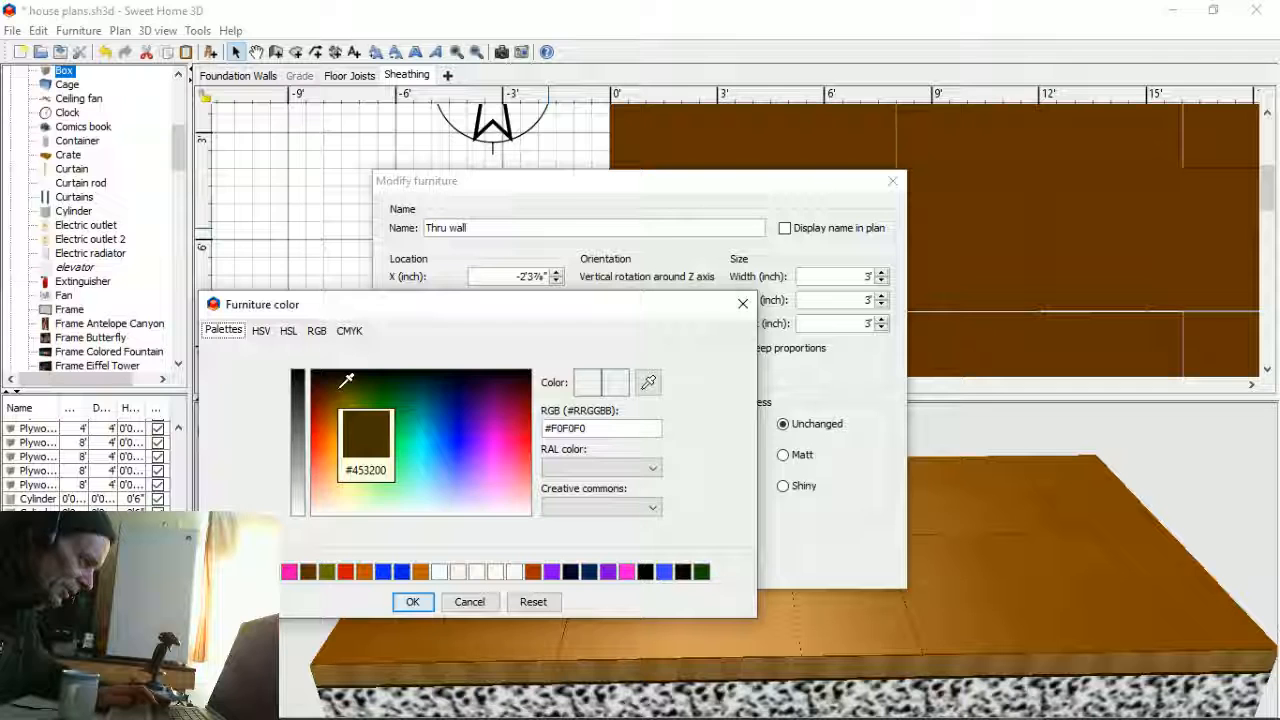
{"action": "left_click", "coordinate": [341, 378]}
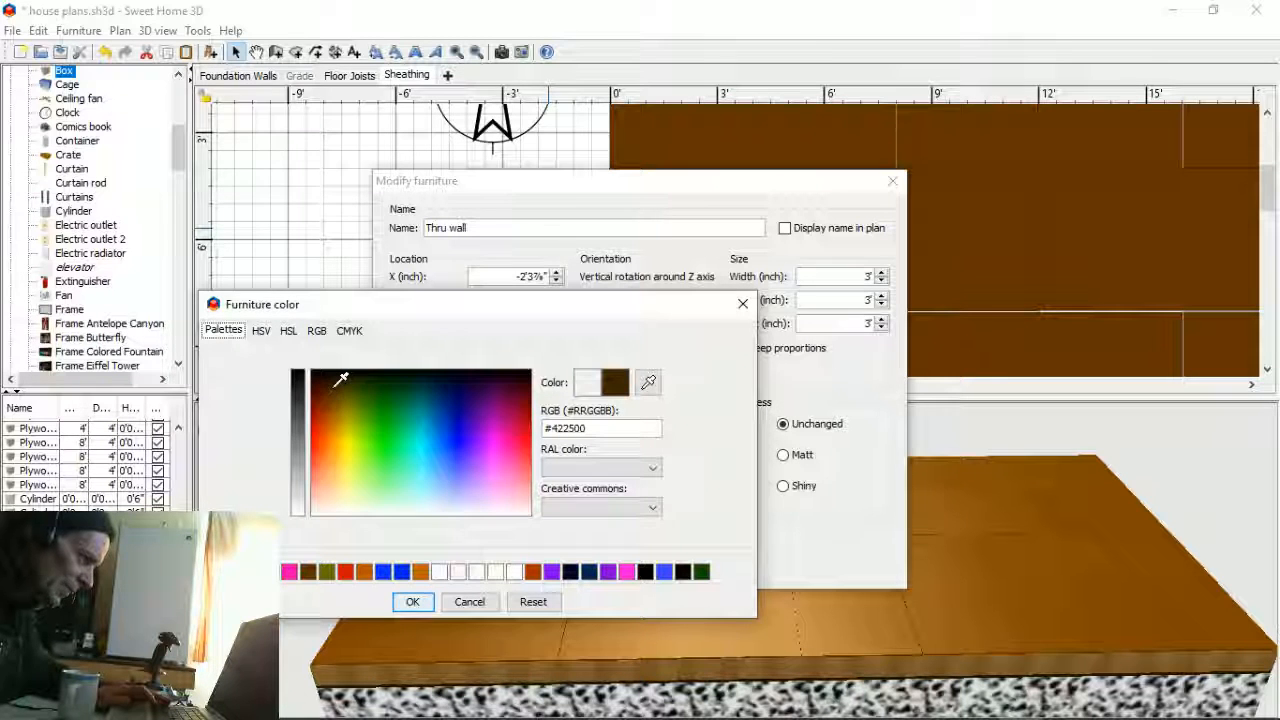
{"action": "left_click", "coordinate": [413, 602]}
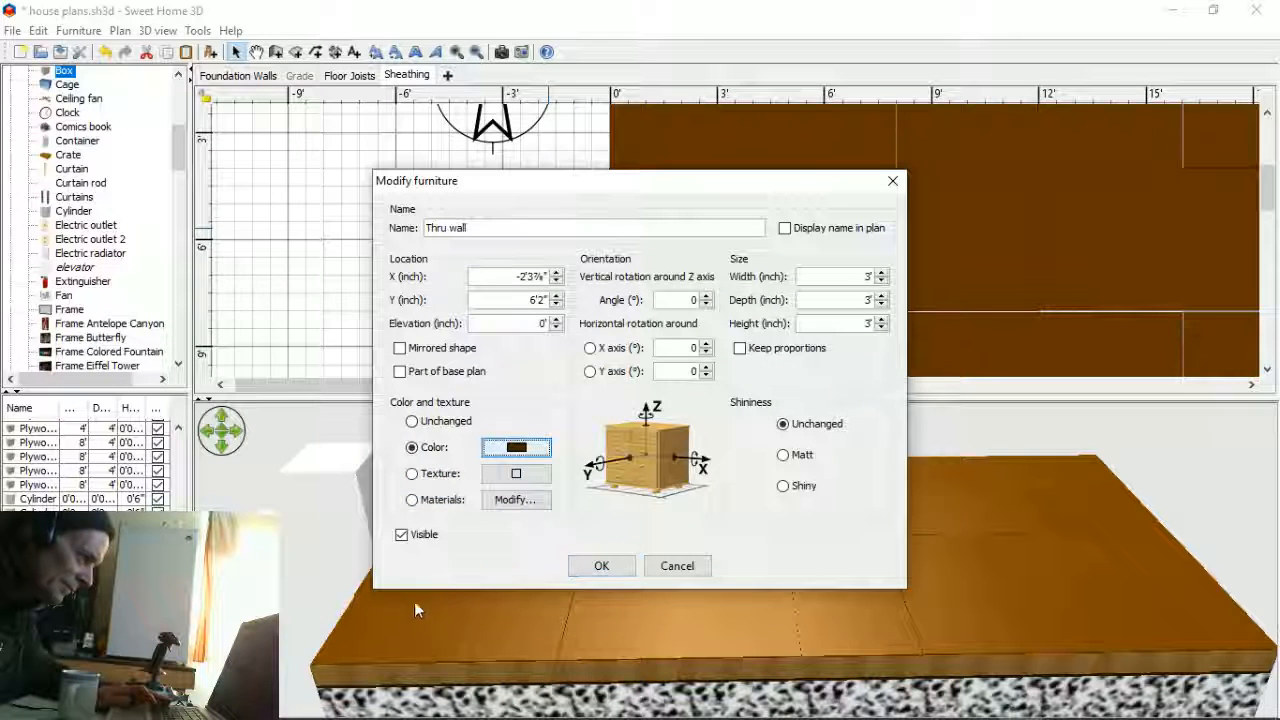
- Size the Thru wall box to 8' wide, 5.5" deep and 1½" high, and move it farther from the deck
{"action": "left_click", "coordinate": [870, 277]}
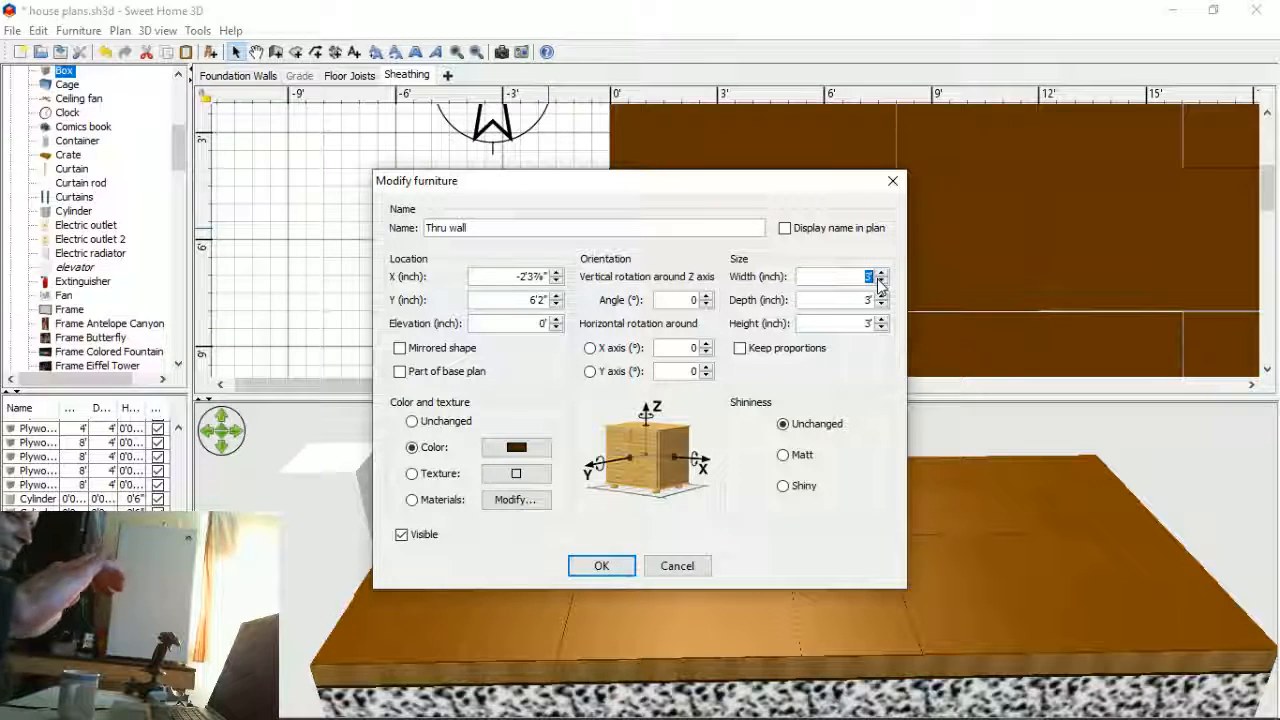
{"action": "type", "text": "16"}
{"action": "key", "text": "BackSpace"}
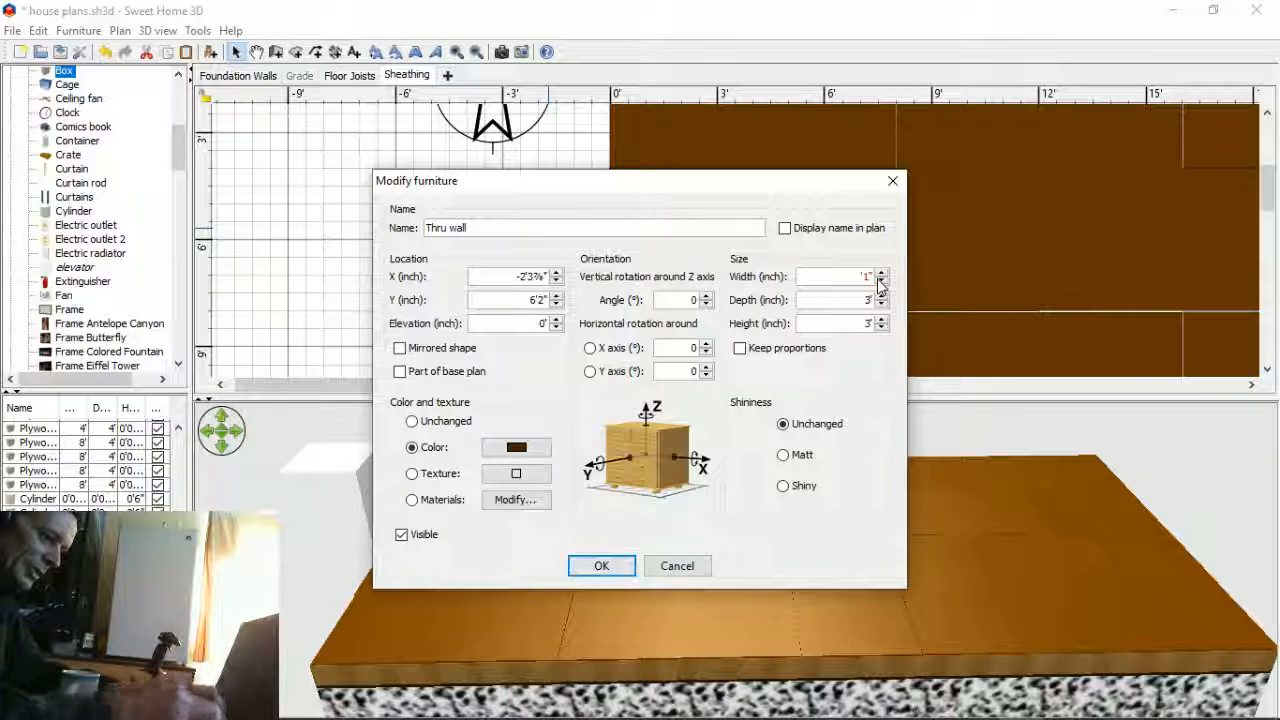
{"action": "key", "text": "BackSpace"}
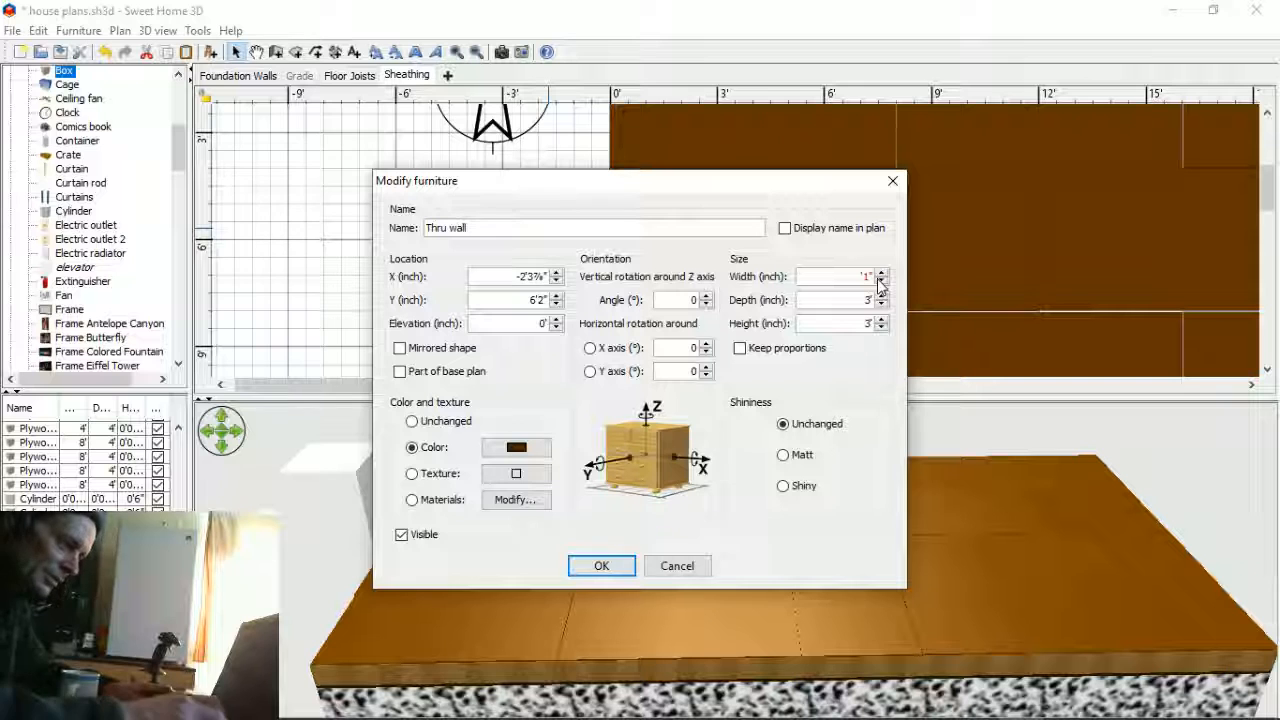
{"action": "type", "text": "8'"}
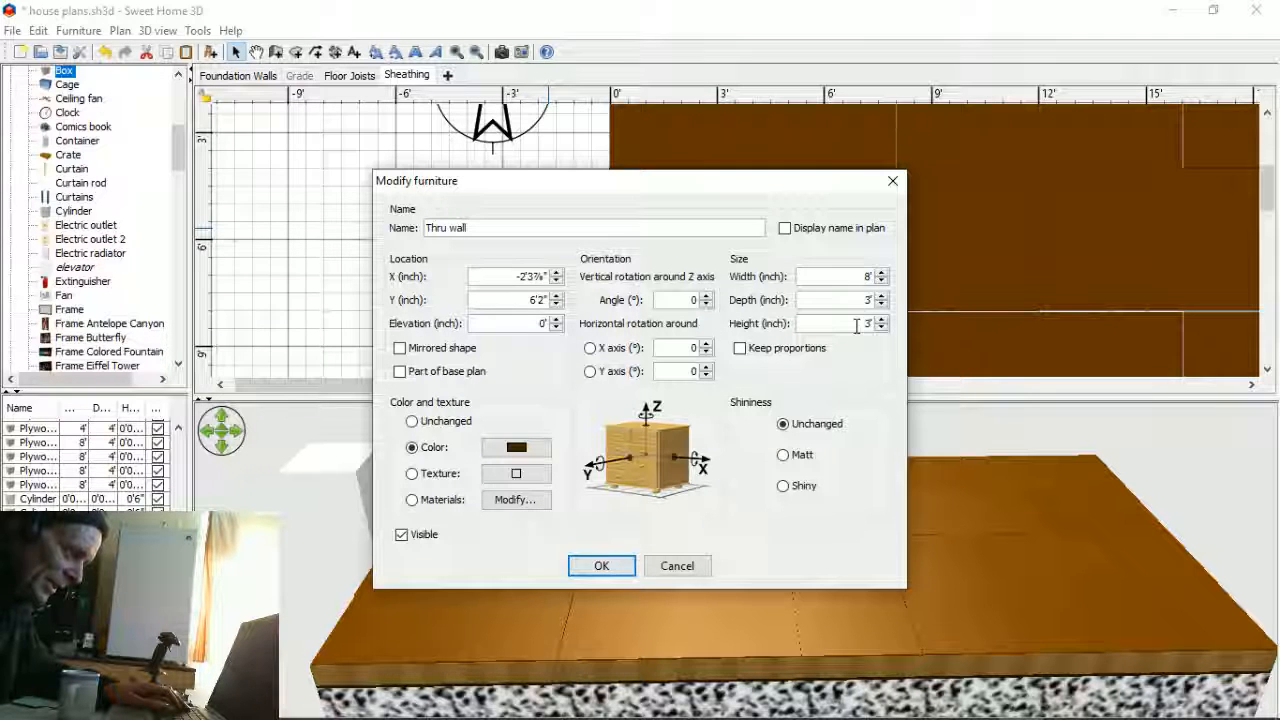
{"action": "double_click", "coordinate": [868, 323]}
{"action": "type", "text": "4"}
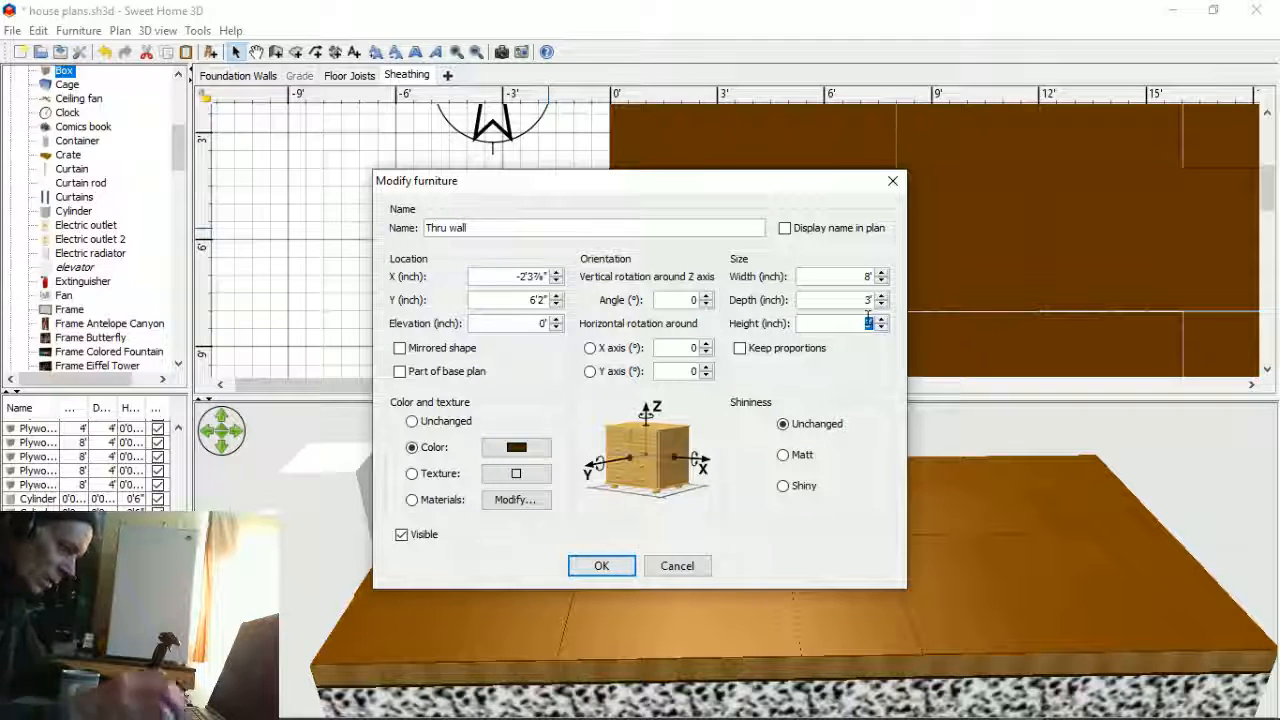
{"action": "type", "text": ".5"}
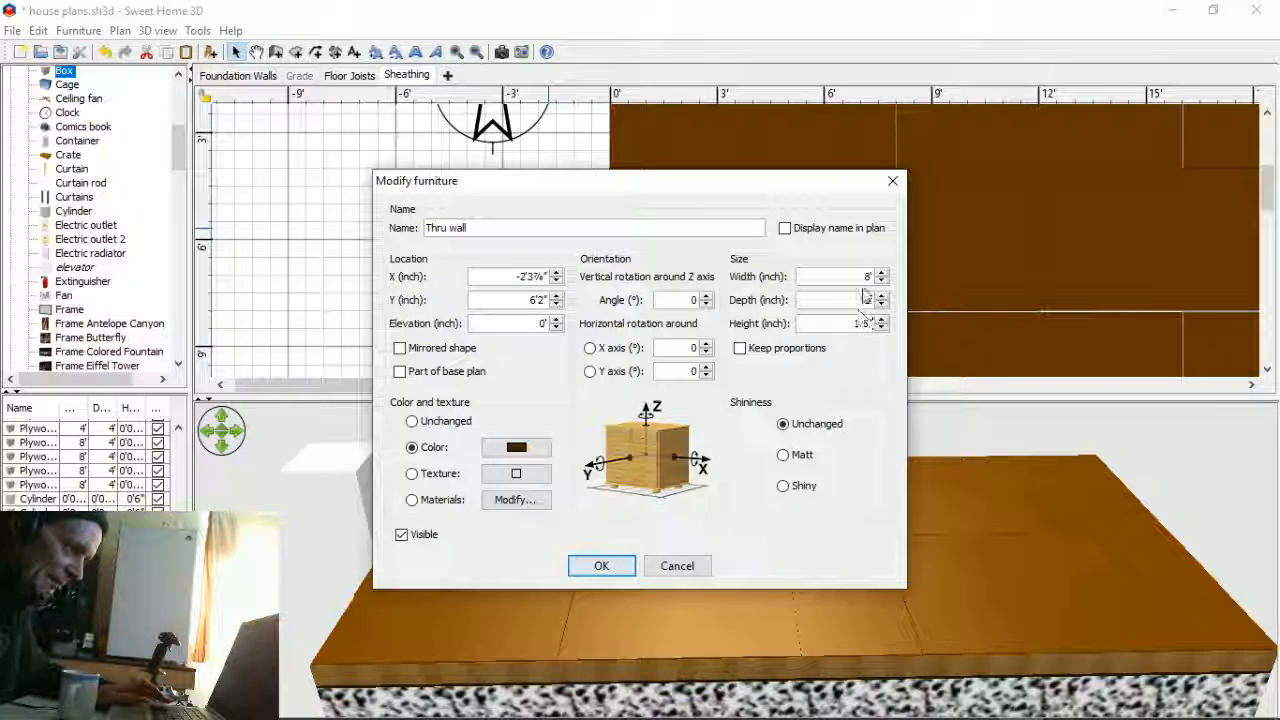
{"action": "double_click", "coordinate": [869, 300]}
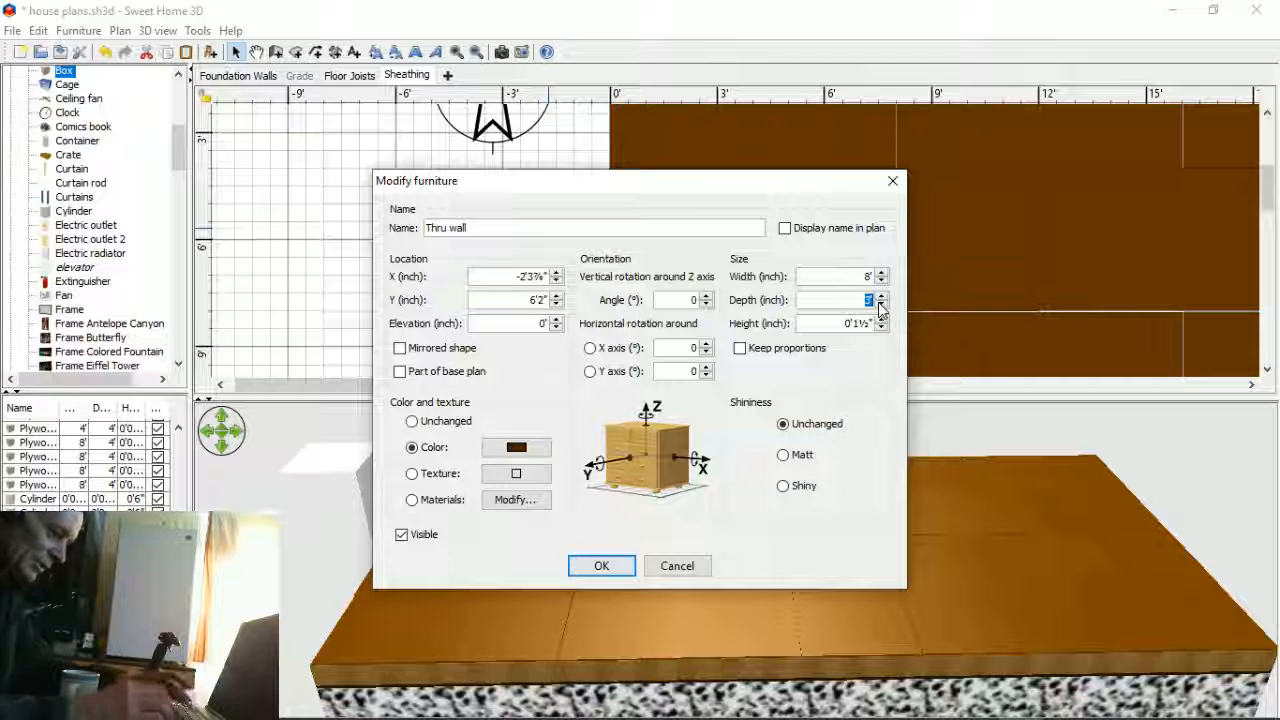
{"action": "type", "text": "5.5"}
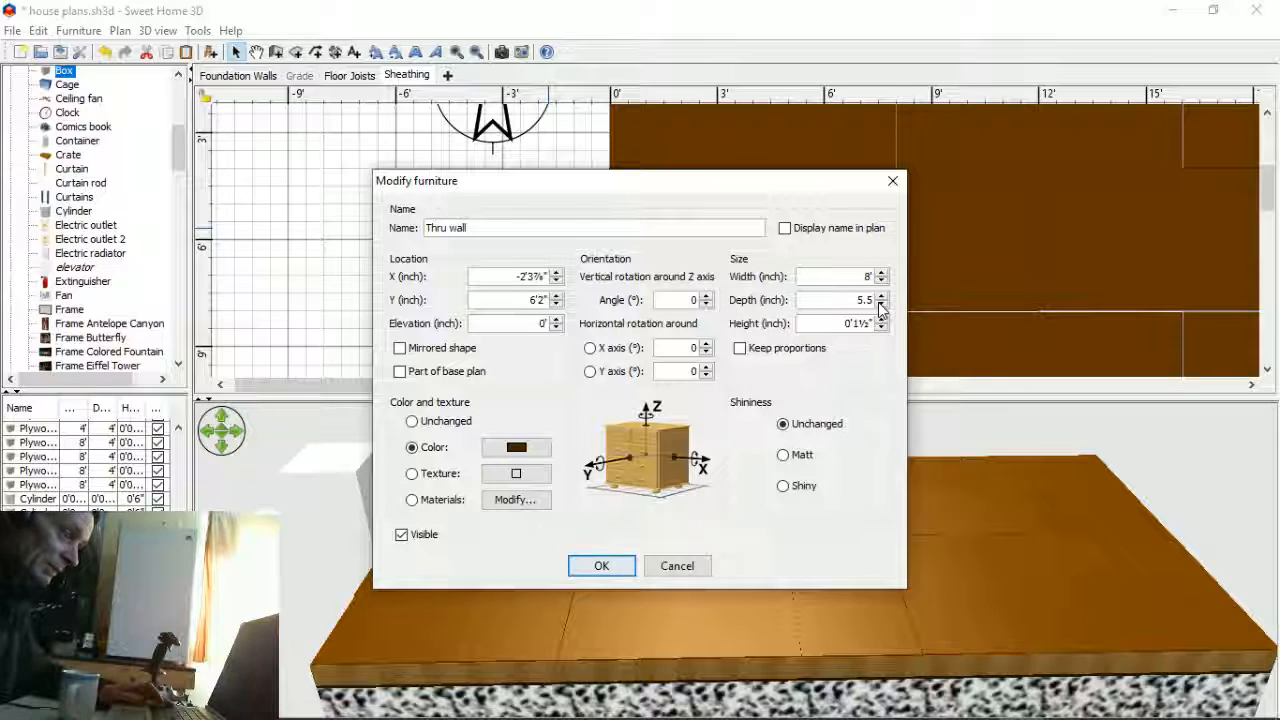
{"action": "left_click", "coordinate": [601, 566]}
{"action": "left_click_drag", "start_coordinate": [489, 251], "coordinate": [362, 257]}
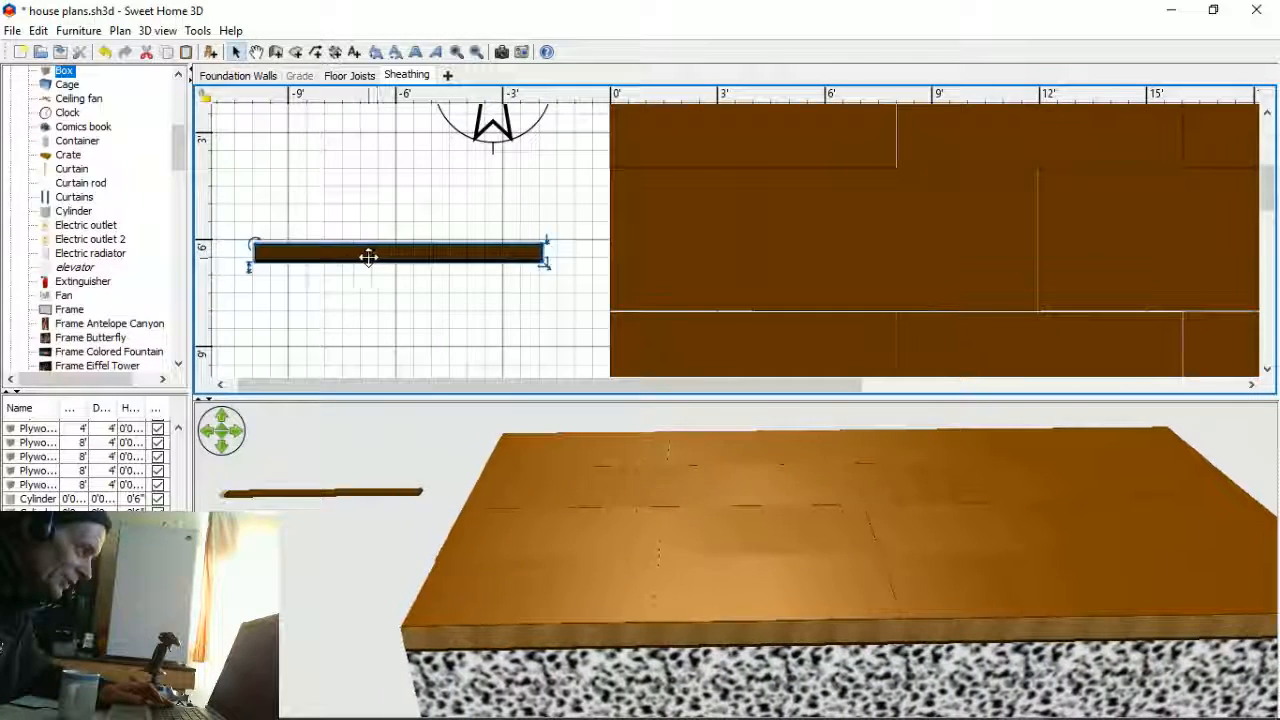
- Add a new level above Sheathing and name it "Frame"
{"action": "left_click", "coordinate": [448, 76]}
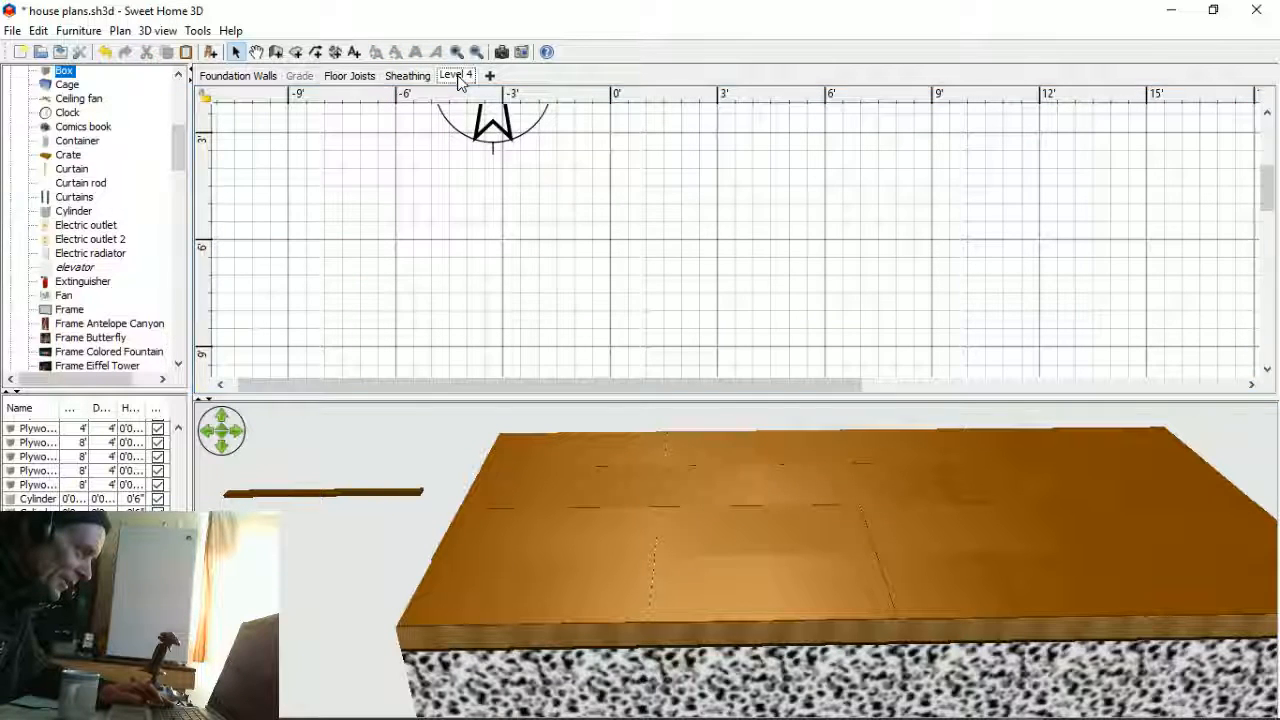
{"action": "double_click", "coordinate": [458, 75]}
{"action": "left_click_drag", "start_coordinate": [642, 269], "coordinate": [589, 271]}
{"action": "key", "text": "BackSpace"}
{"action": "type", "text": "Frame"}
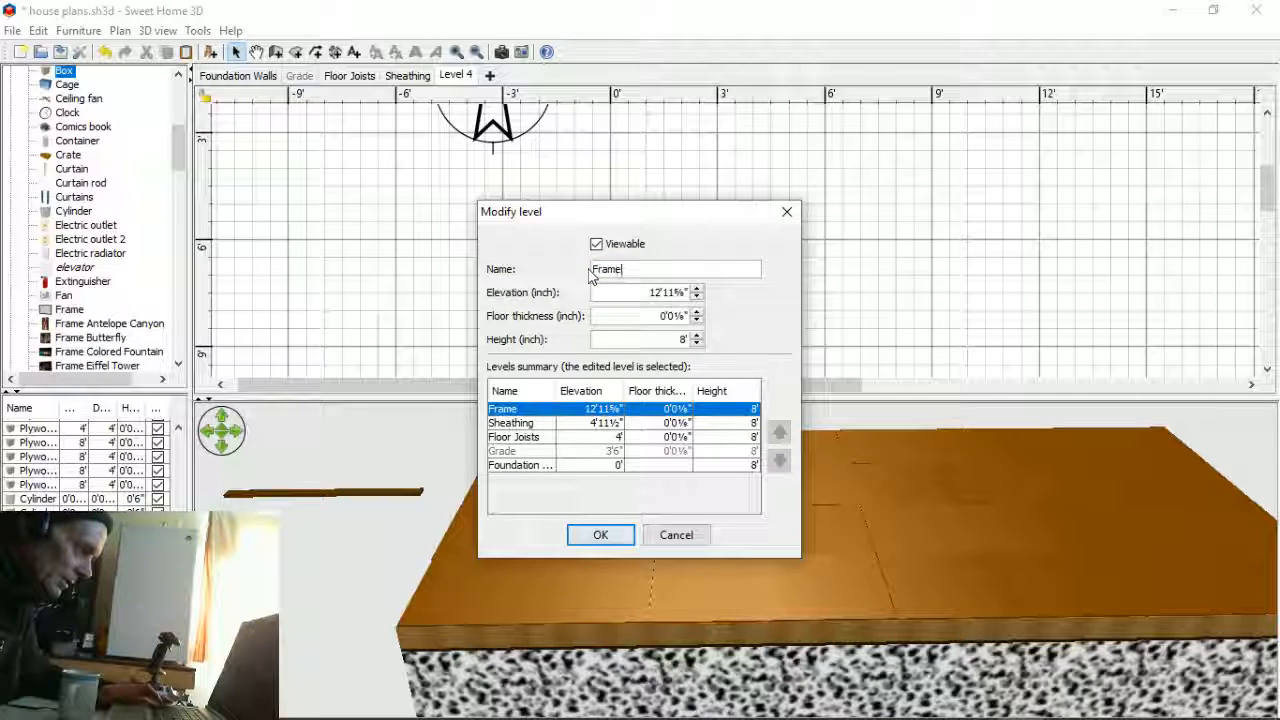
{"action": "left_click", "coordinate": [622, 537]}
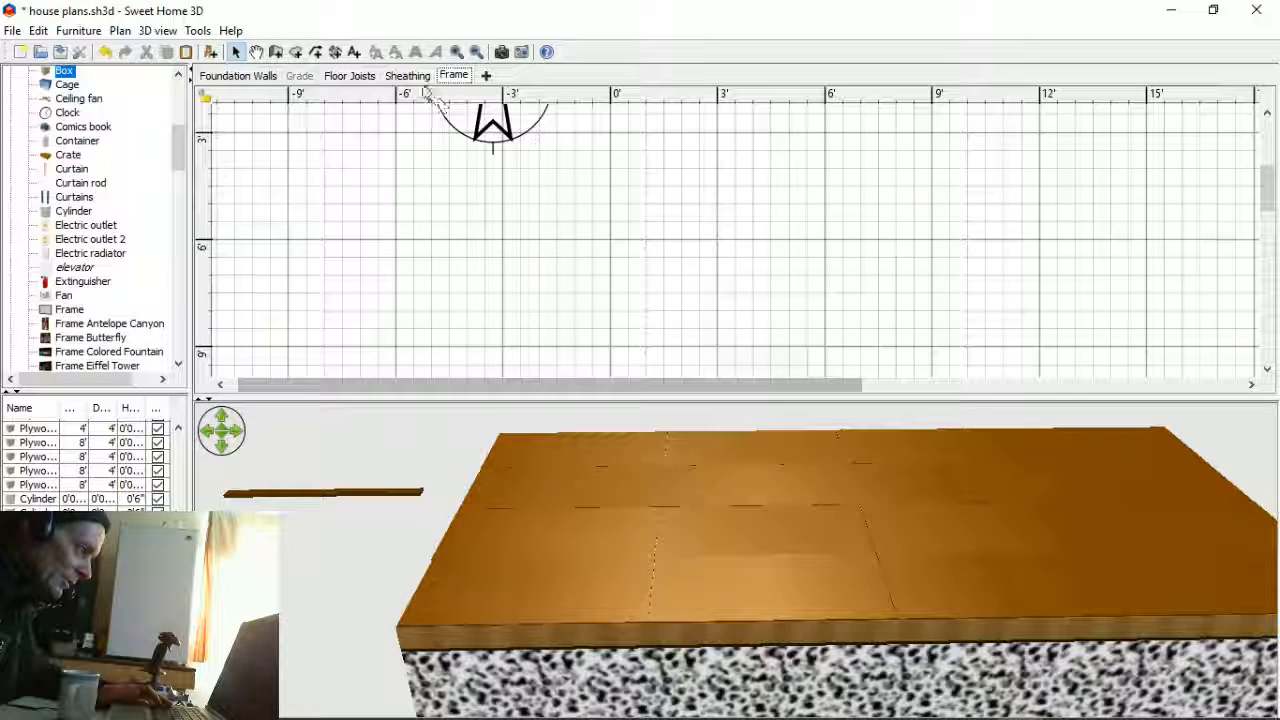
- Raise the Frame level's elevation slightly to 12'11¾"
{"action": "left_click", "coordinate": [406, 75]}
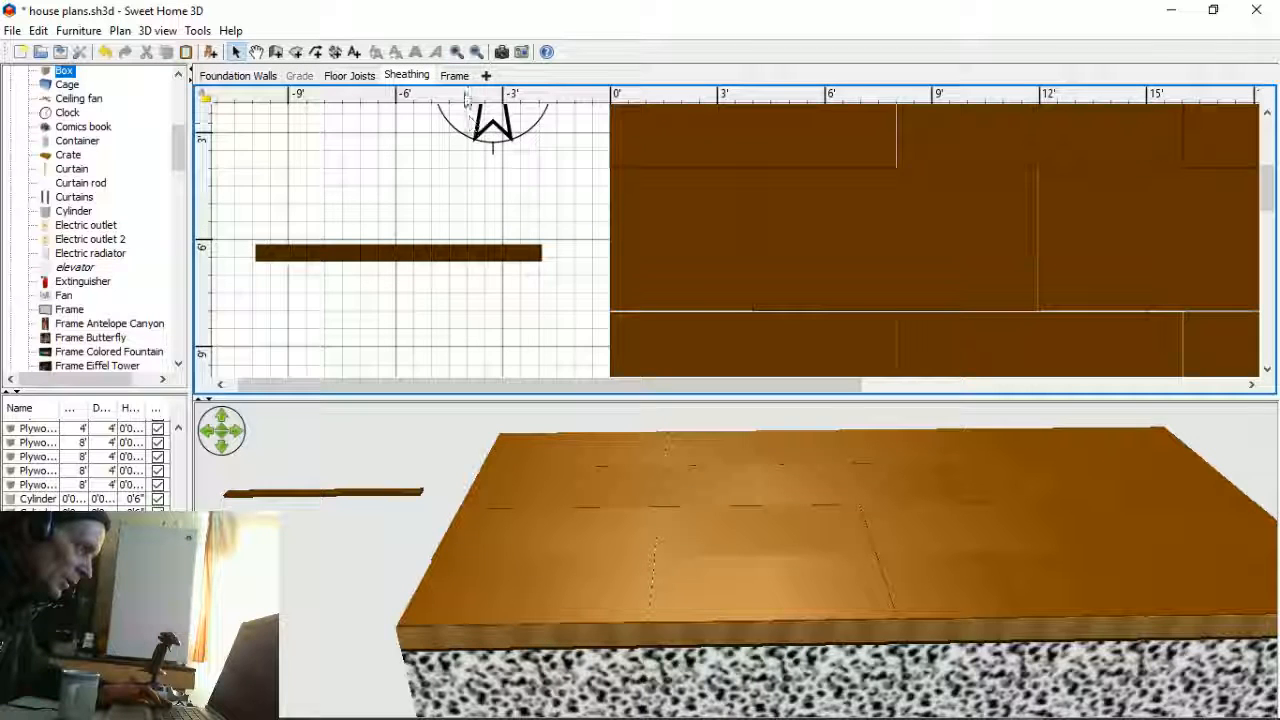
{"action": "left_click", "coordinate": [460, 78]}
{"action": "double_click", "coordinate": [455, 76]}
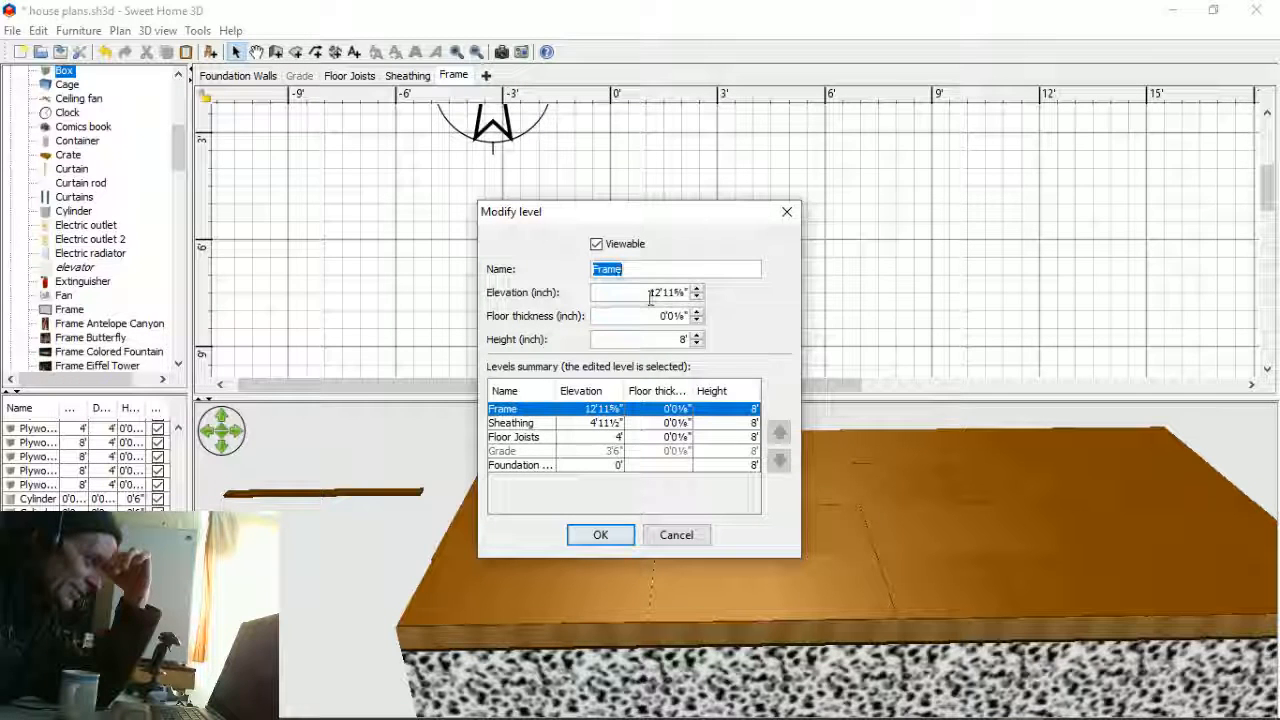
{"action": "left_click_drag", "start_coordinate": [648, 292], "coordinate": [678, 293]}
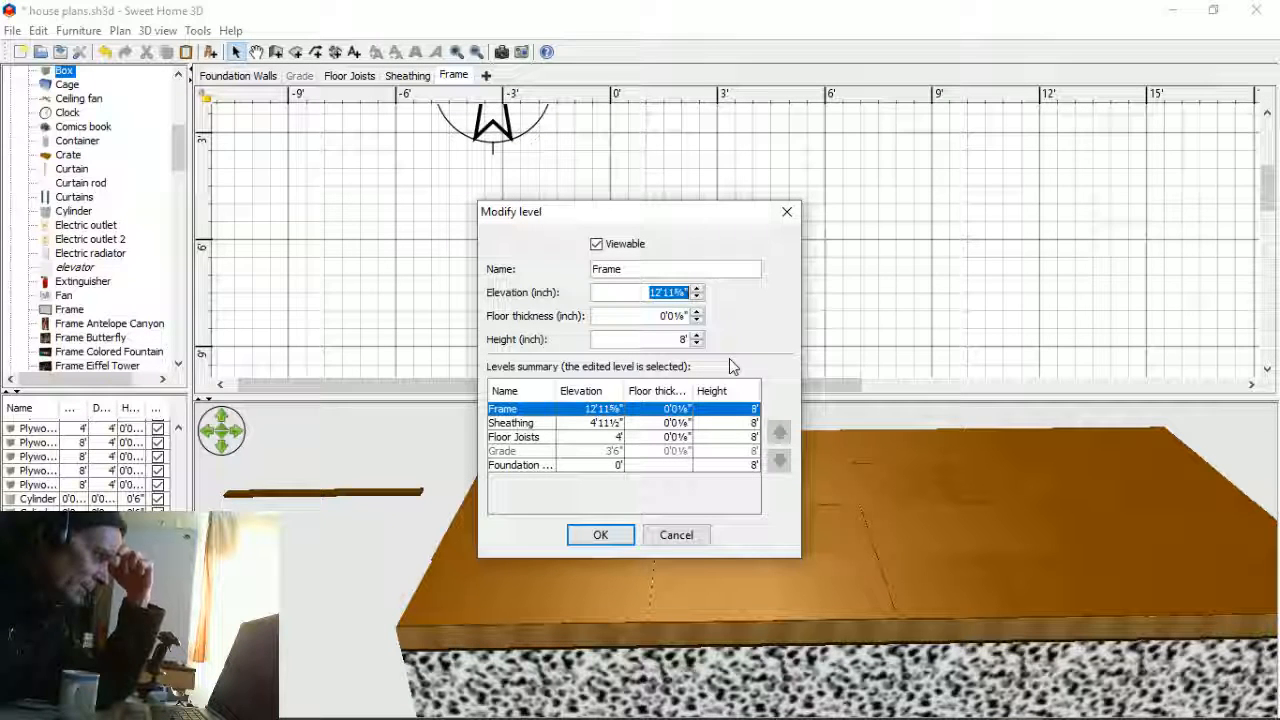
{"action": "left_click", "coordinate": [697, 288]}
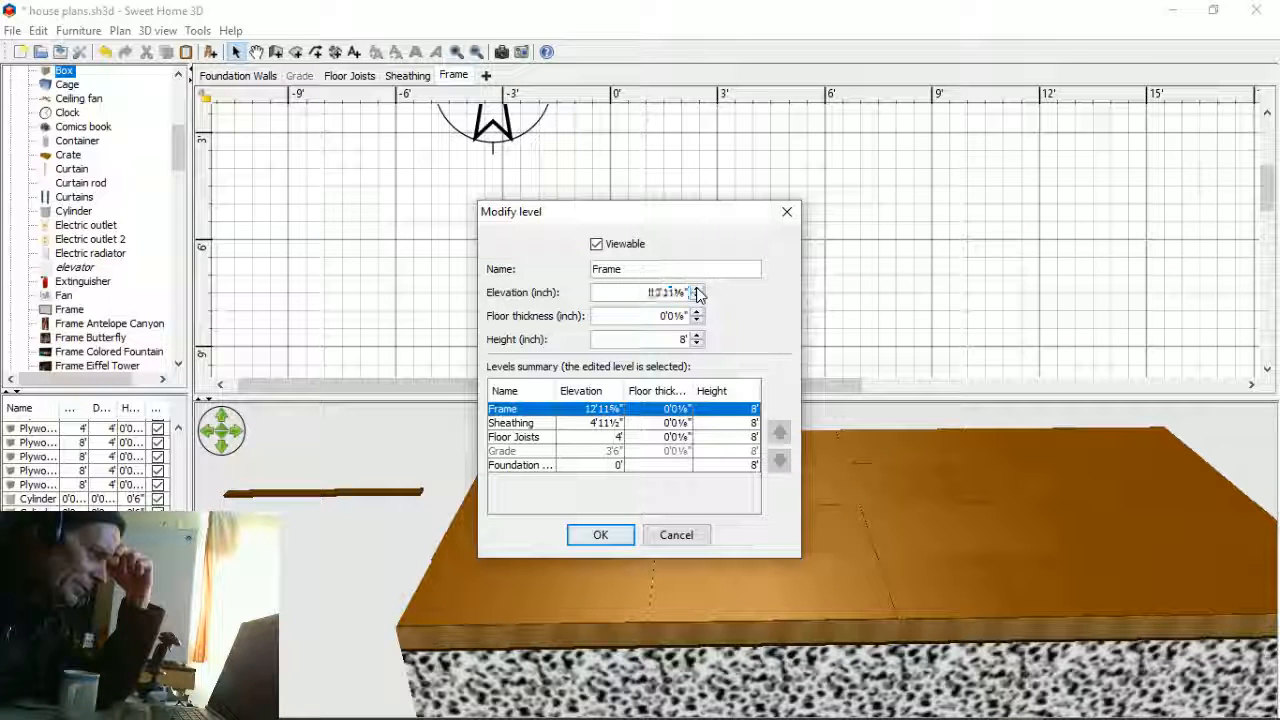
{"action": "left_click", "coordinate": [600, 535]}
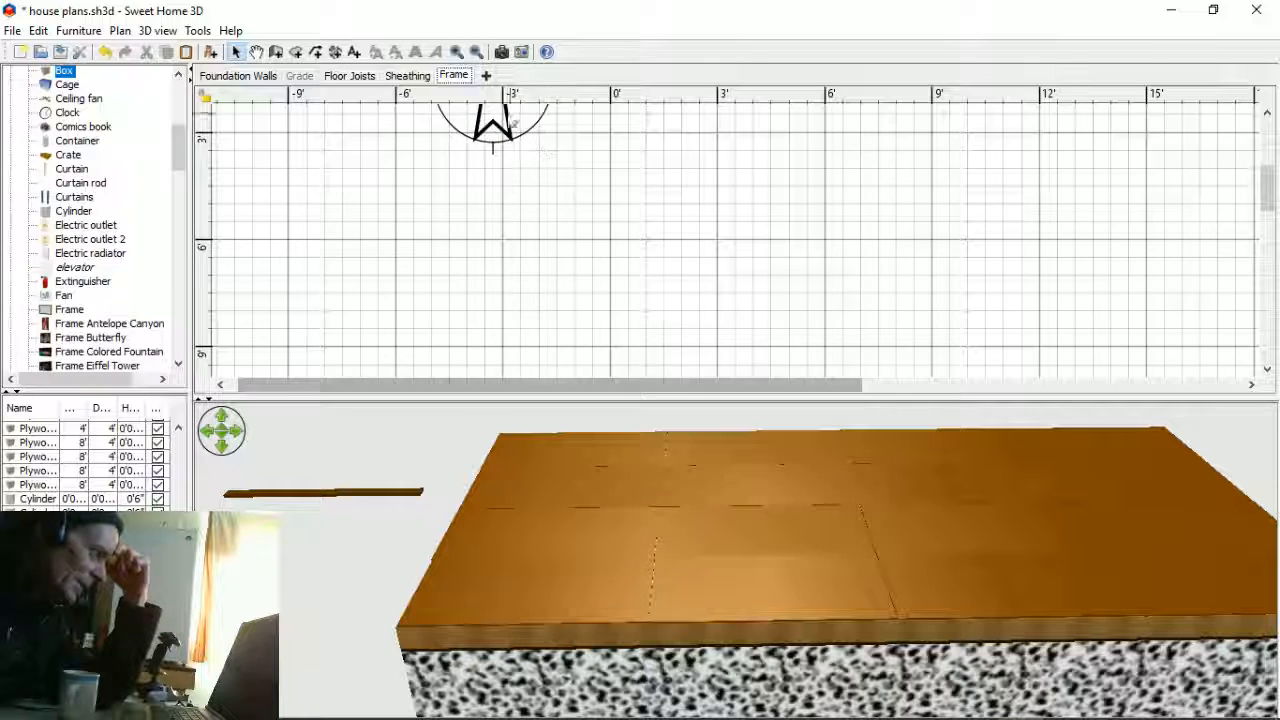
- Try raising the Floor Joists level's elevation to slightly above 5' and undo the change
{"action": "left_click", "coordinate": [349, 75]}
{"action": "double_click", "coordinate": [363, 76]}
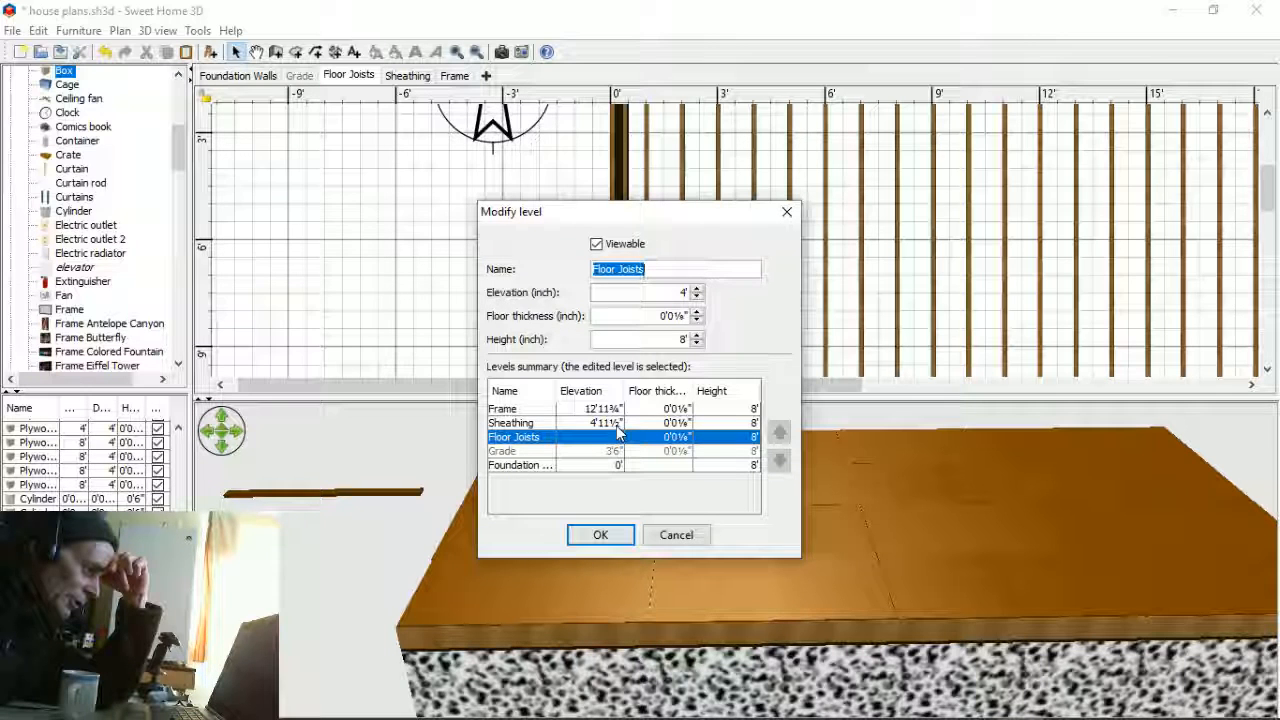
{"action": "left_click", "coordinate": [670, 292]}
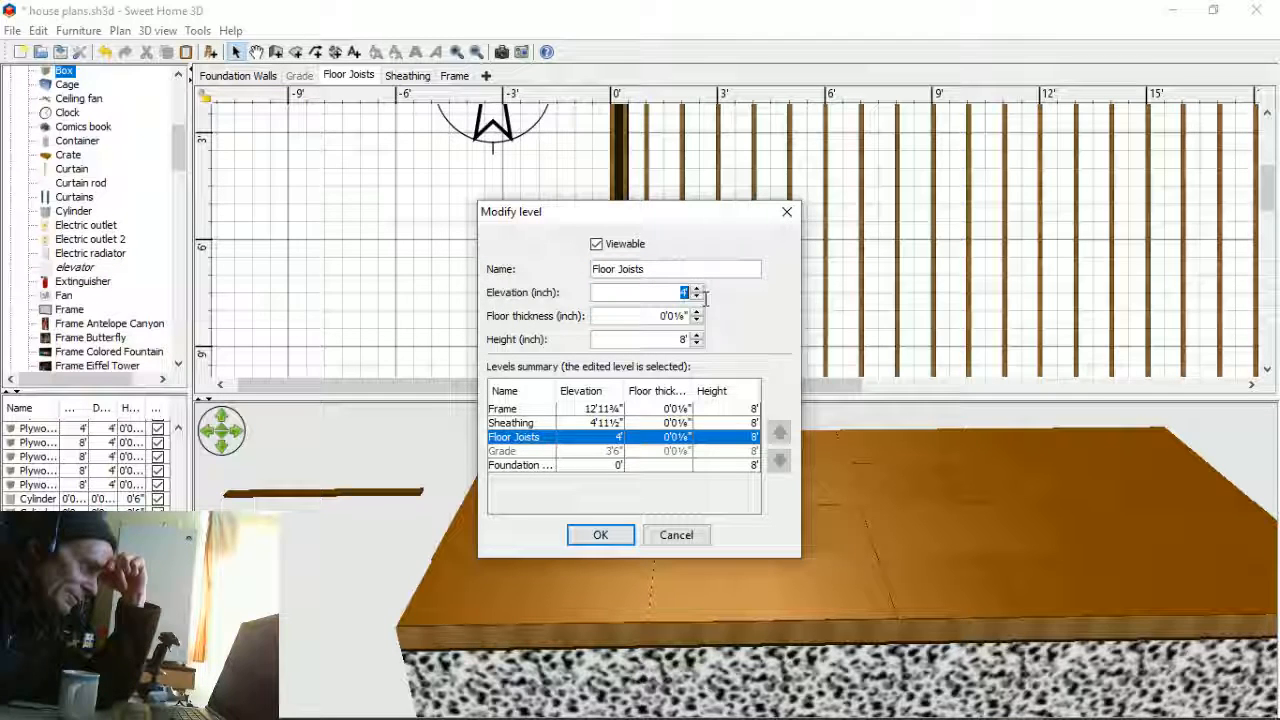
{"action": "type", "text": "5'"}
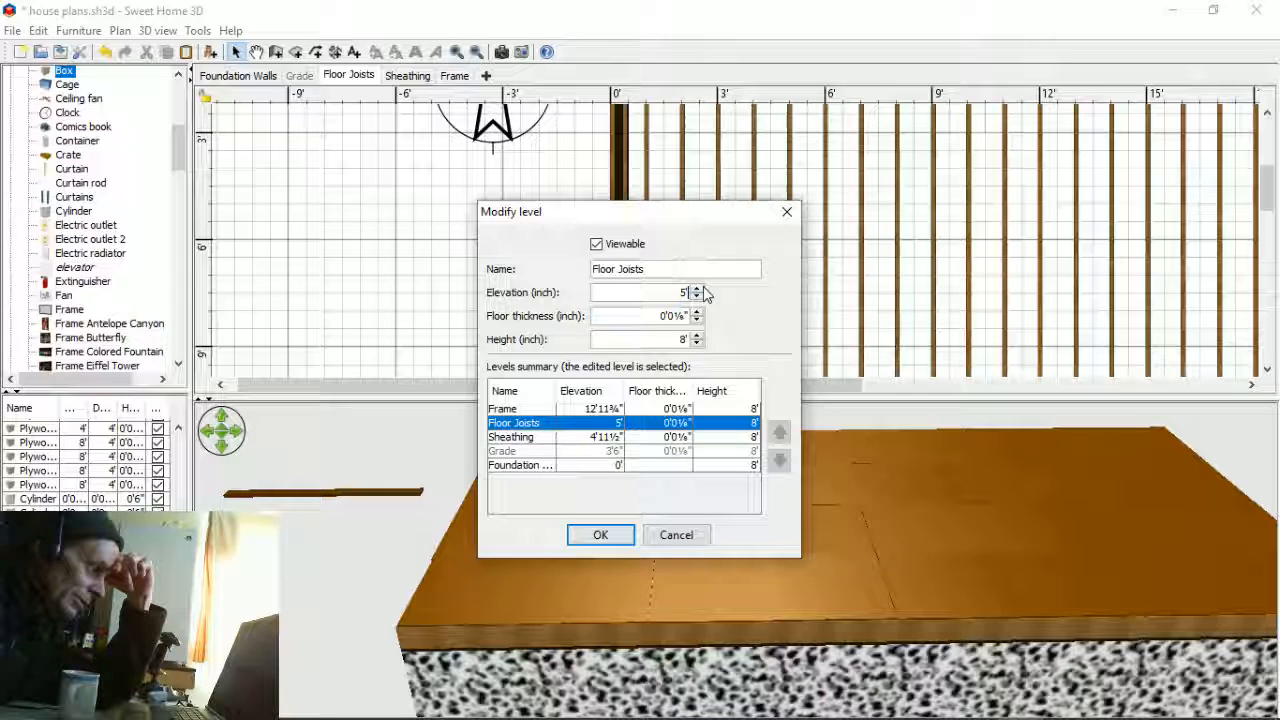
{"action": "left_click", "coordinate": [699, 289]}
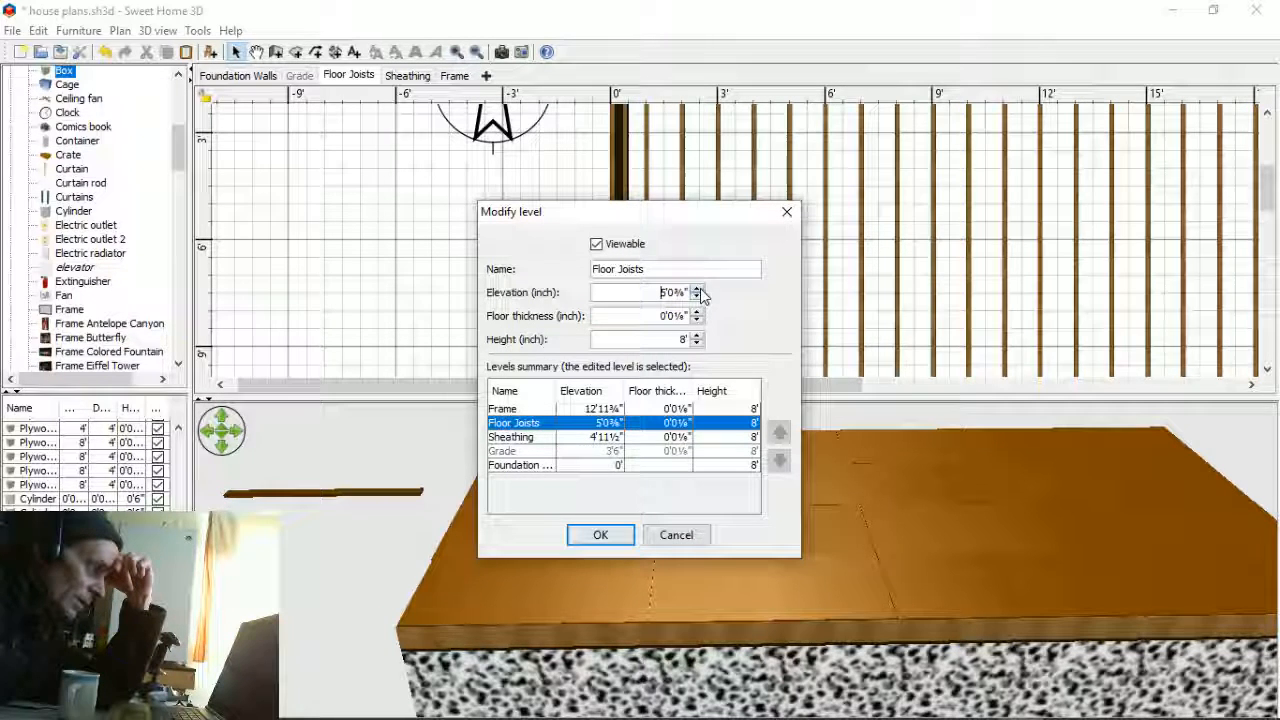
{"action": "left_click", "coordinate": [600, 534]}
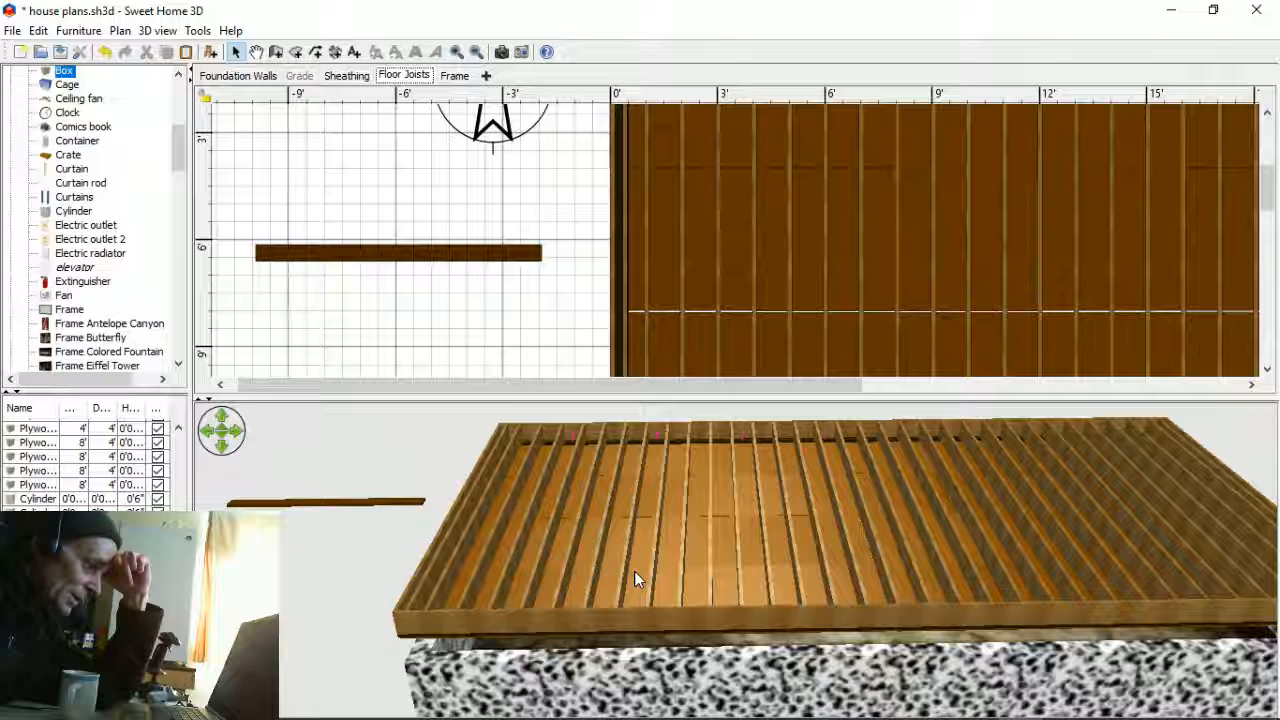
{"action": "left_click", "coordinate": [104, 51]}
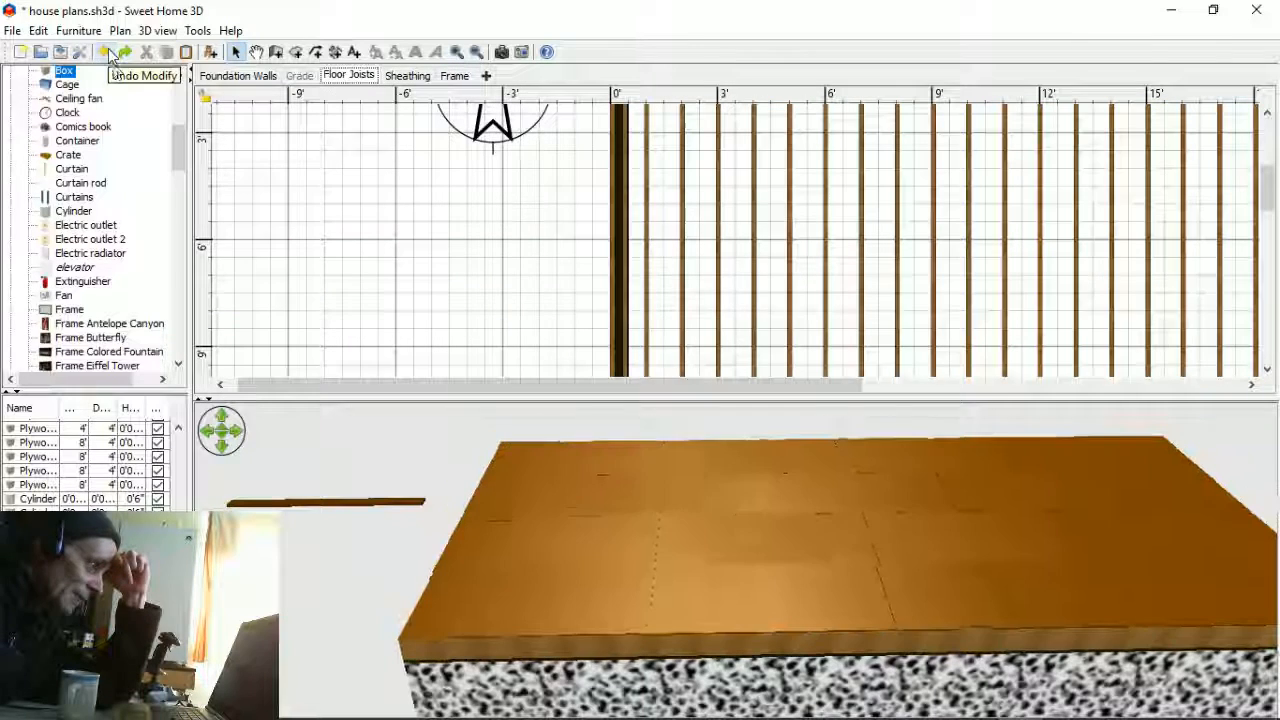
- Set the Frame level's elevation to 4'11¾" so it sits just above the Sheathing level
{"action": "double_click", "coordinate": [455, 76]}
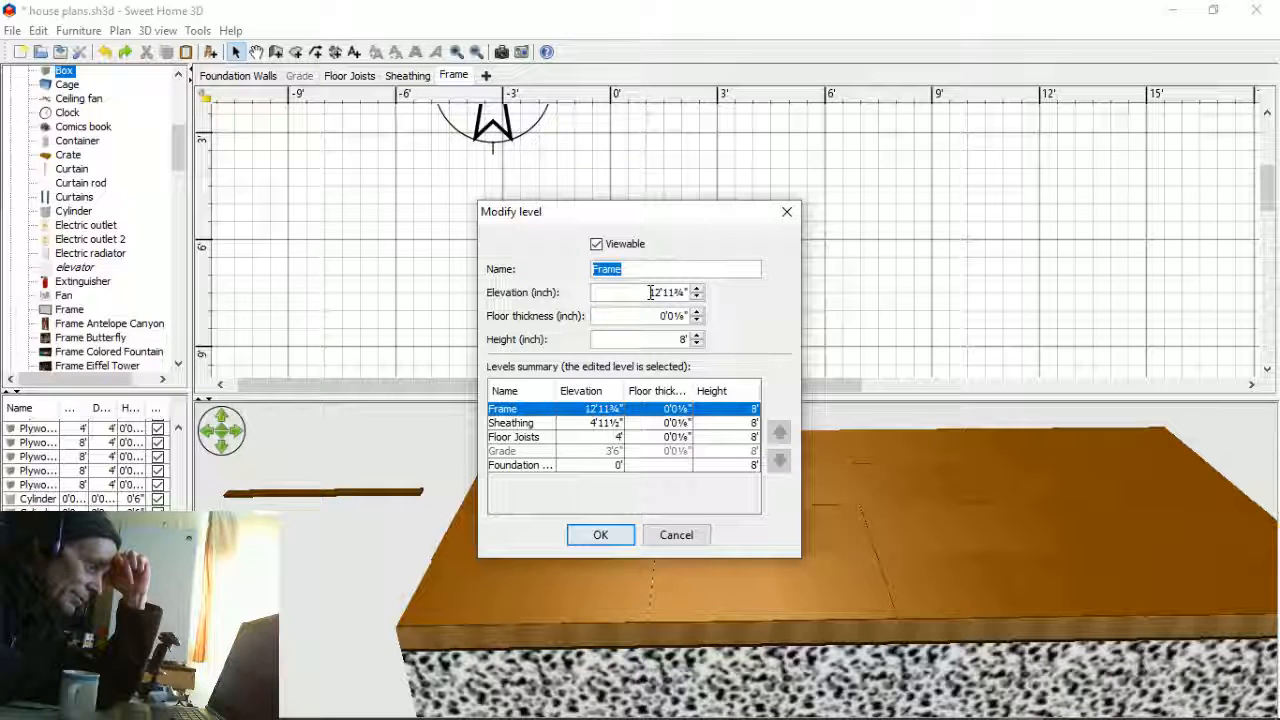
{"action": "left_click_drag", "start_coordinate": [650, 292], "coordinate": [662, 292]}
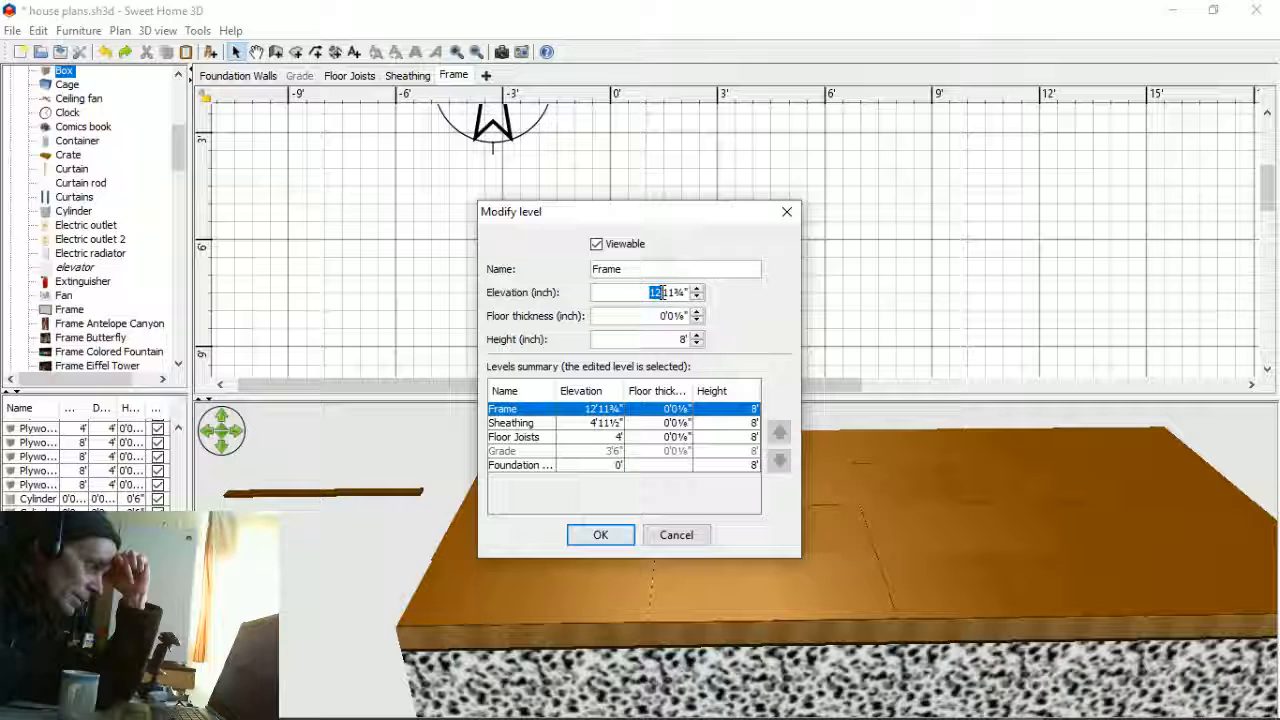
{"action": "type", "text": "4"}
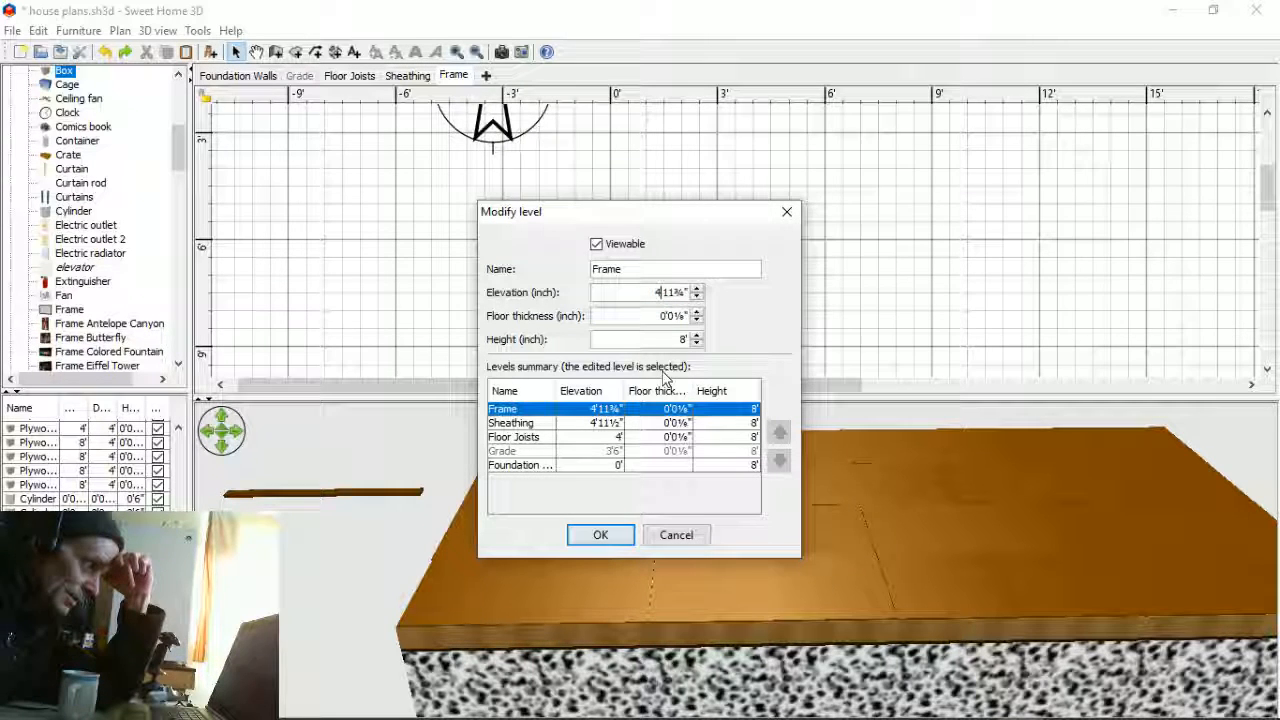
{"action": "left_click", "coordinate": [620, 537]}
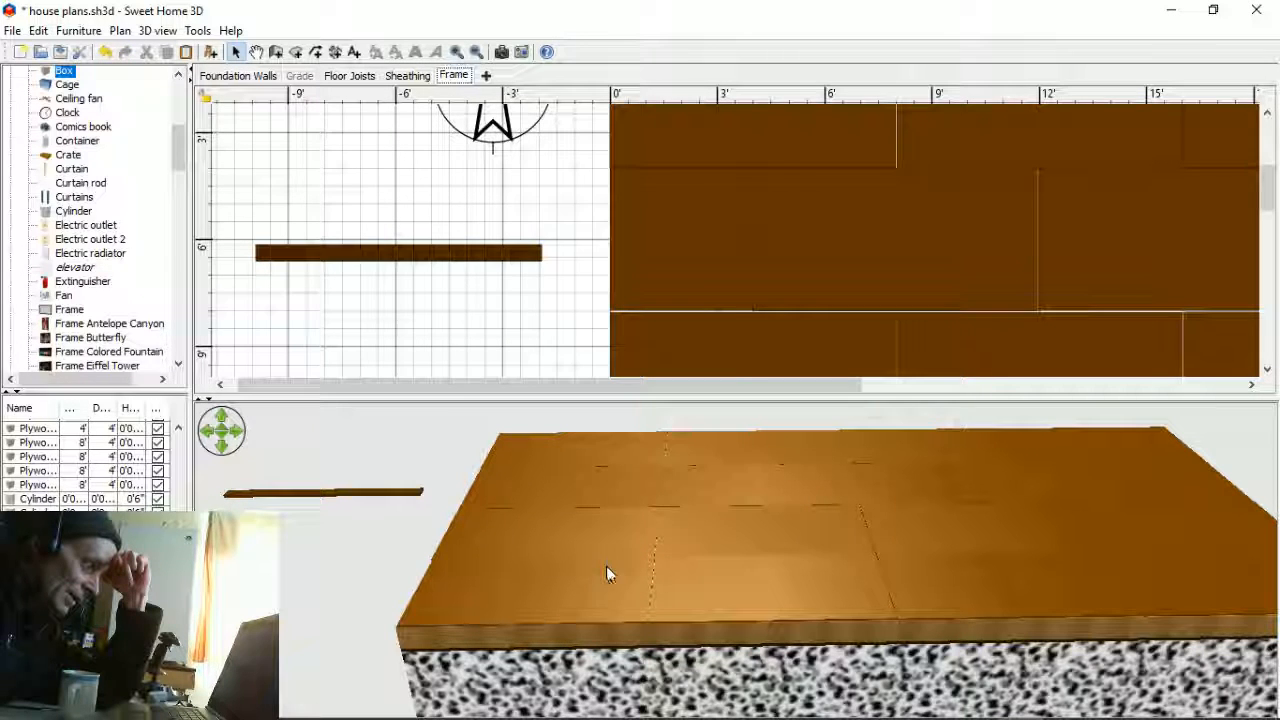
- Move the Thru wall plate just beyond the deck's lower edge in the plan and choose the lighter brown #9B6700 for it
{"action": "left_click_drag", "start_coordinate": [610, 648], "coordinate": [720, 556]}
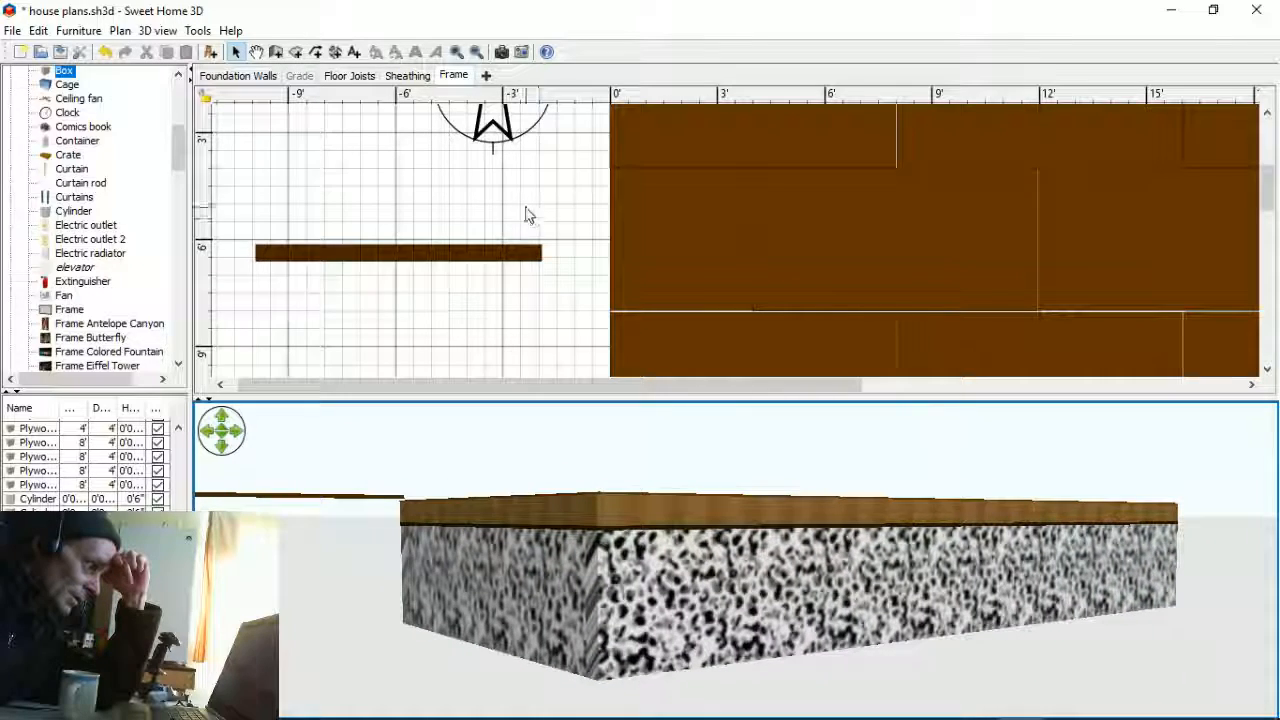
{"action": "left_click_drag", "start_coordinate": [503, 255], "coordinate": [860, 260]}
{"action": "double_click", "coordinate": [860, 260]}
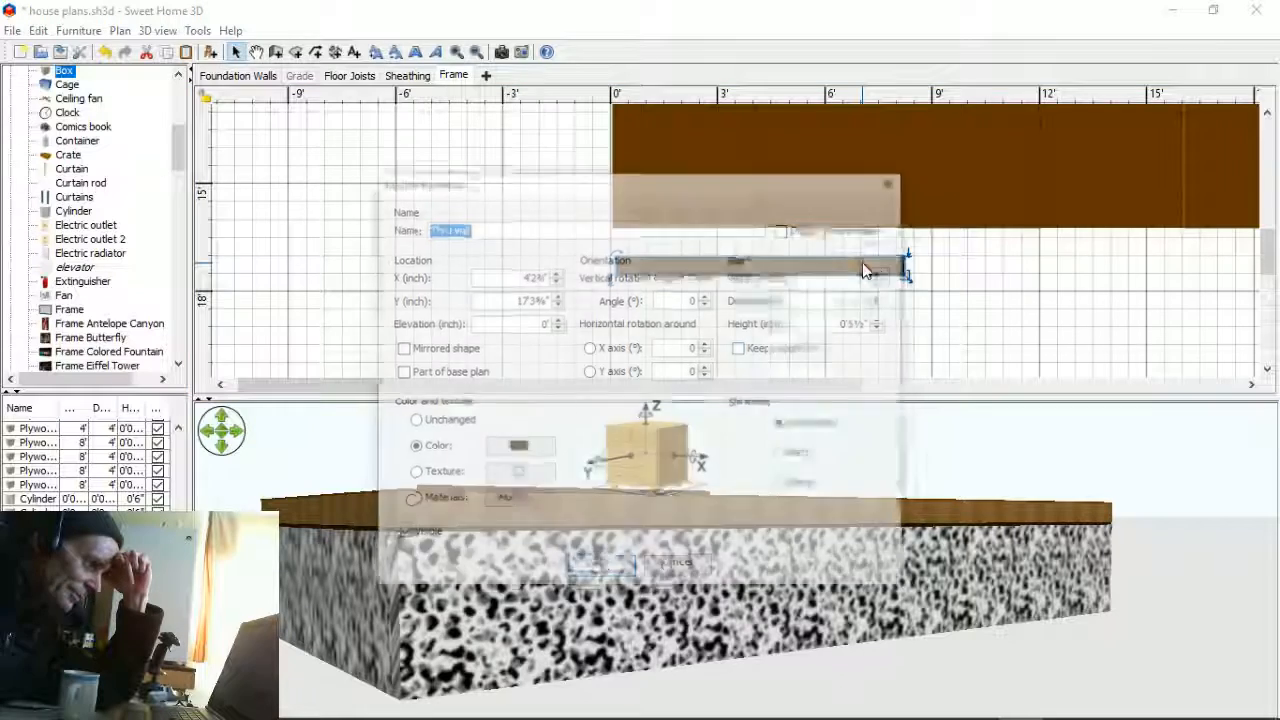
{"action": "left_click", "coordinate": [541, 449]}
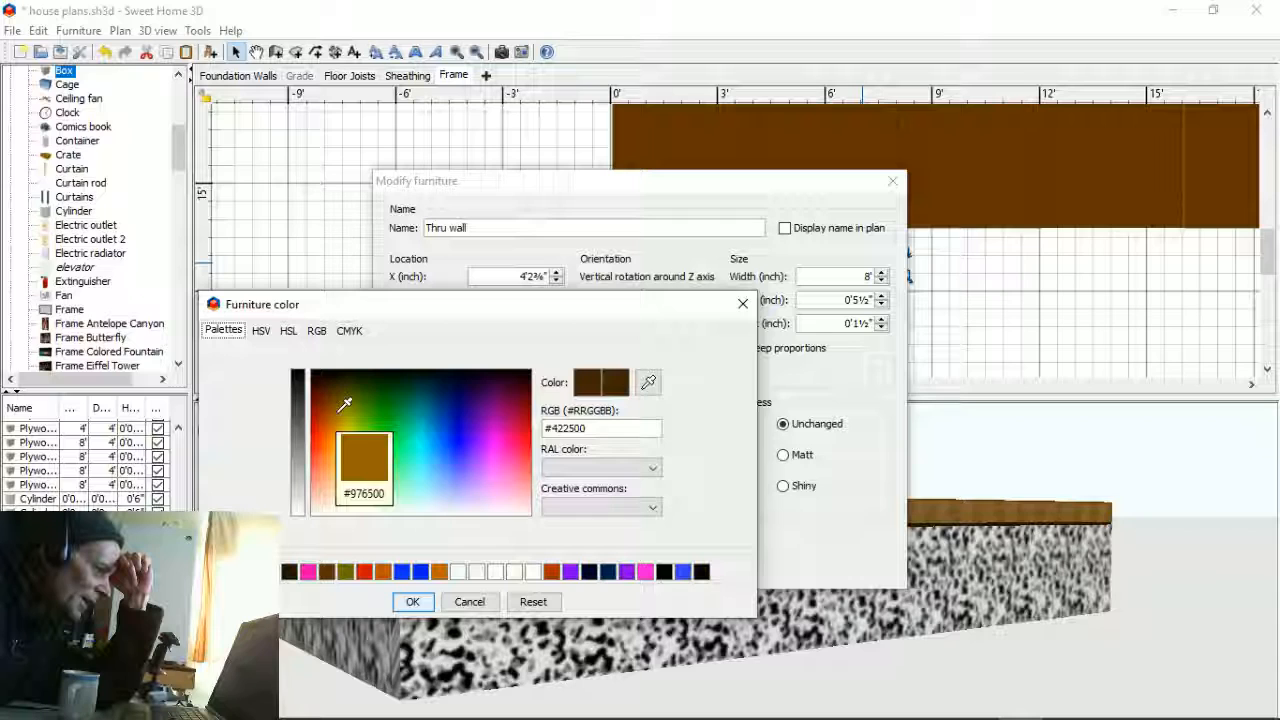
{"action": "left_click", "coordinate": [344, 404]}
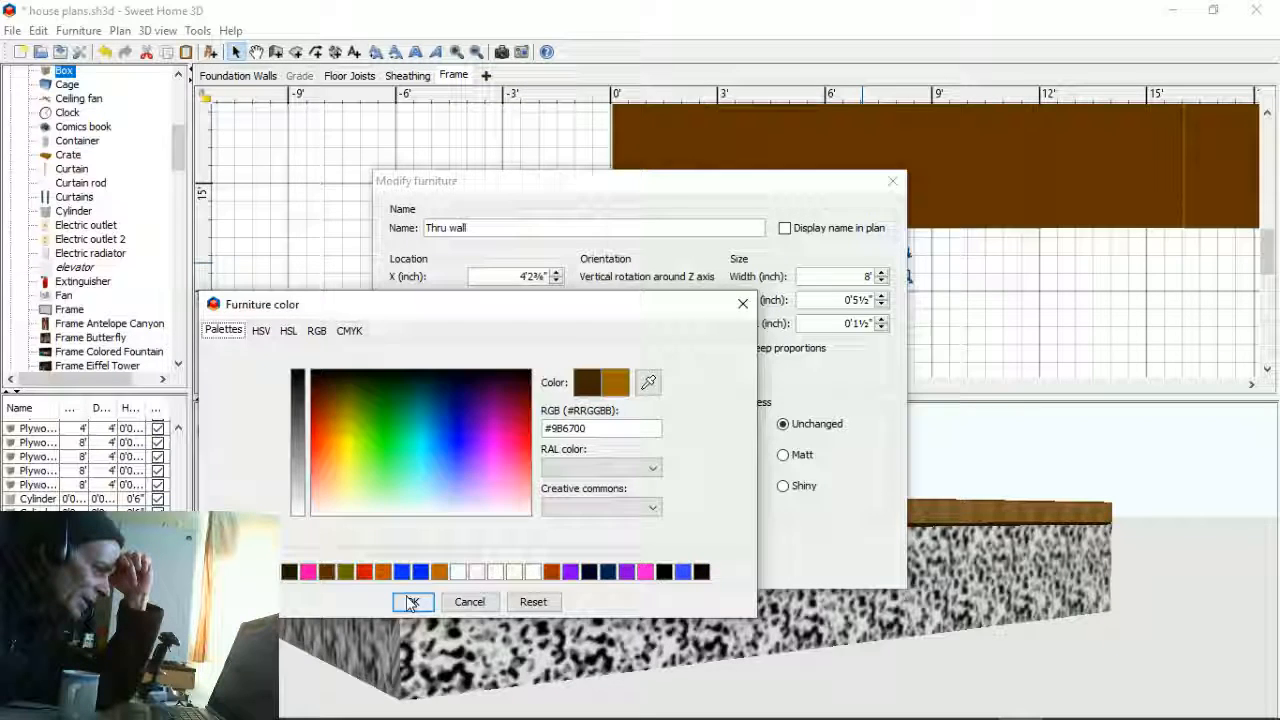
- Apply colour #9B6700 to the 8' Thru wall board and move it onto the plywood floor's lower-left corner
{"action": "left_click", "coordinate": [410, 601]}
{"action": "left_click", "coordinate": [603, 565]}
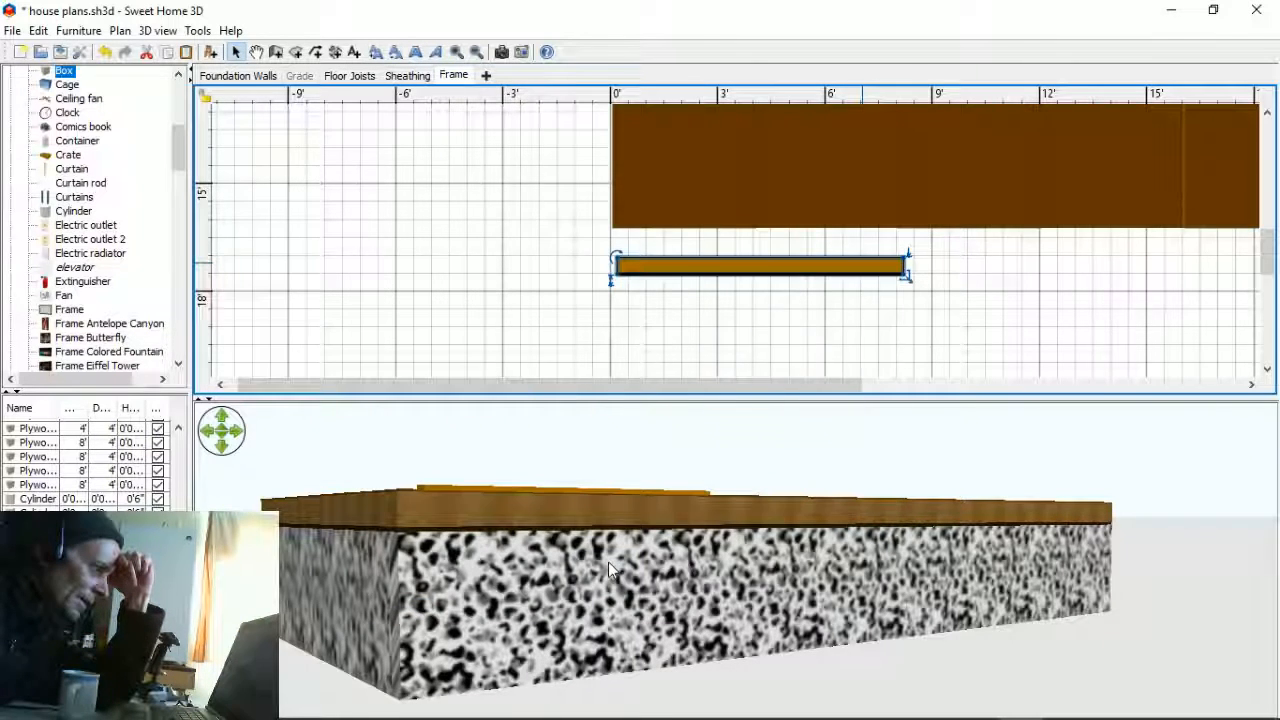
{"action": "left_click_drag", "start_coordinate": [718, 256], "coordinate": [712, 212]}
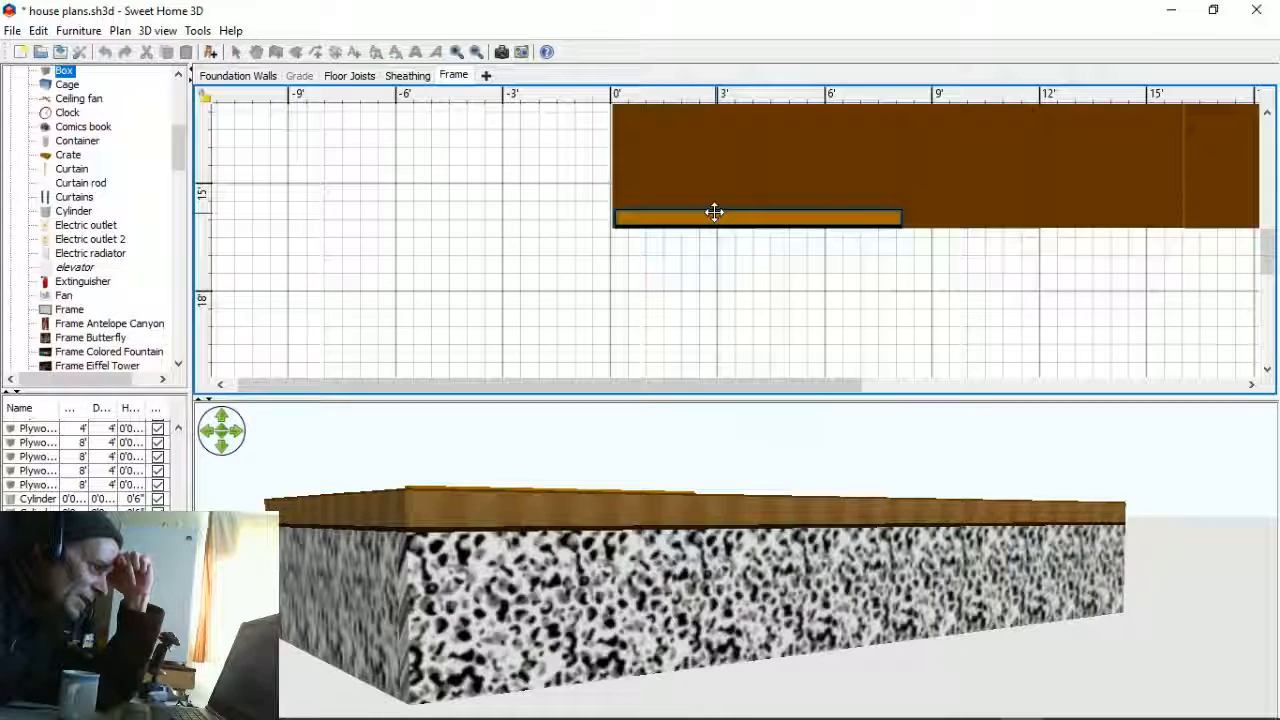
- Nudge the corner plywood sheet under the board slightly left to the floor's outer edge and save the plan
{"action": "left_click_drag", "start_coordinate": [632, 578], "coordinate": [609, 587]}
{"action": "scroll", "coordinate": [607, 586], "scroll_direction": "up", "scroll_amount": 2}
{"action": "scroll", "coordinate": [607, 584], "scroll_direction": "up", "scroll_amount": 7}
{"action": "left_click_drag", "start_coordinate": [386, 596], "coordinate": [446, 590]}
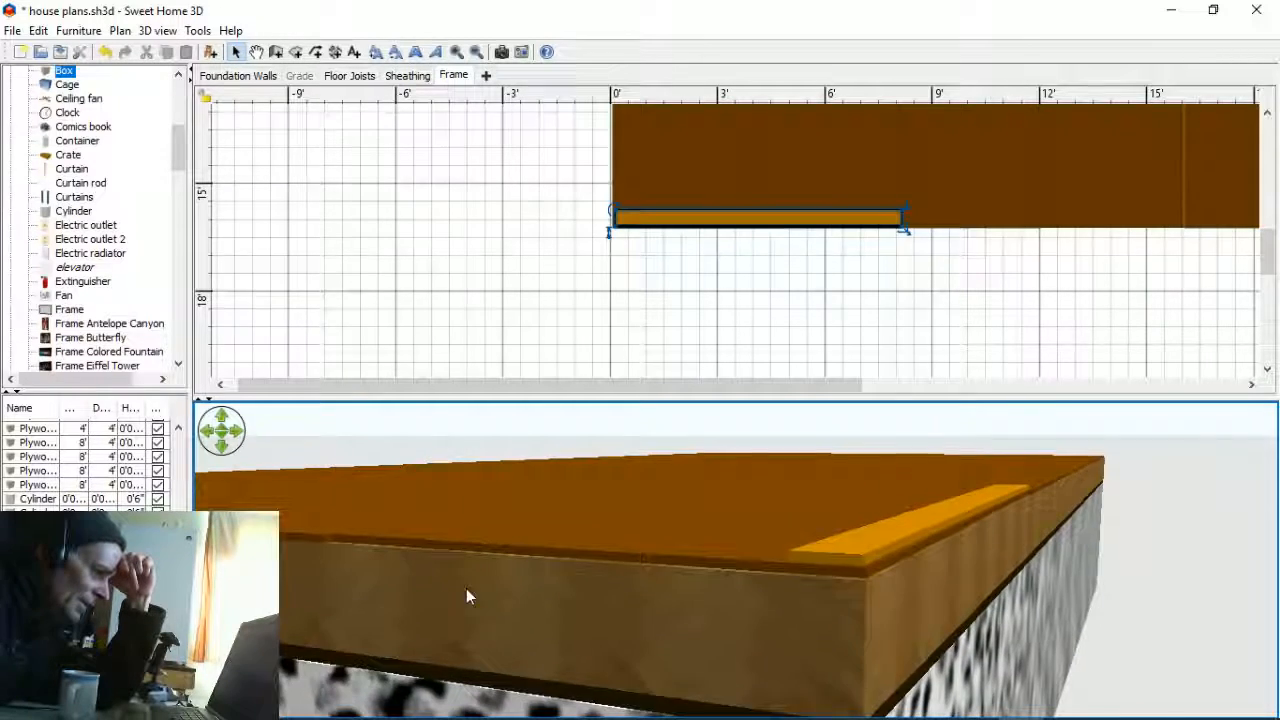
{"action": "left_click_drag", "start_coordinate": [727, 595], "coordinate": [622, 575]}
{"action": "left_click_drag", "start_coordinate": [530, 604], "coordinate": [534, 620]}
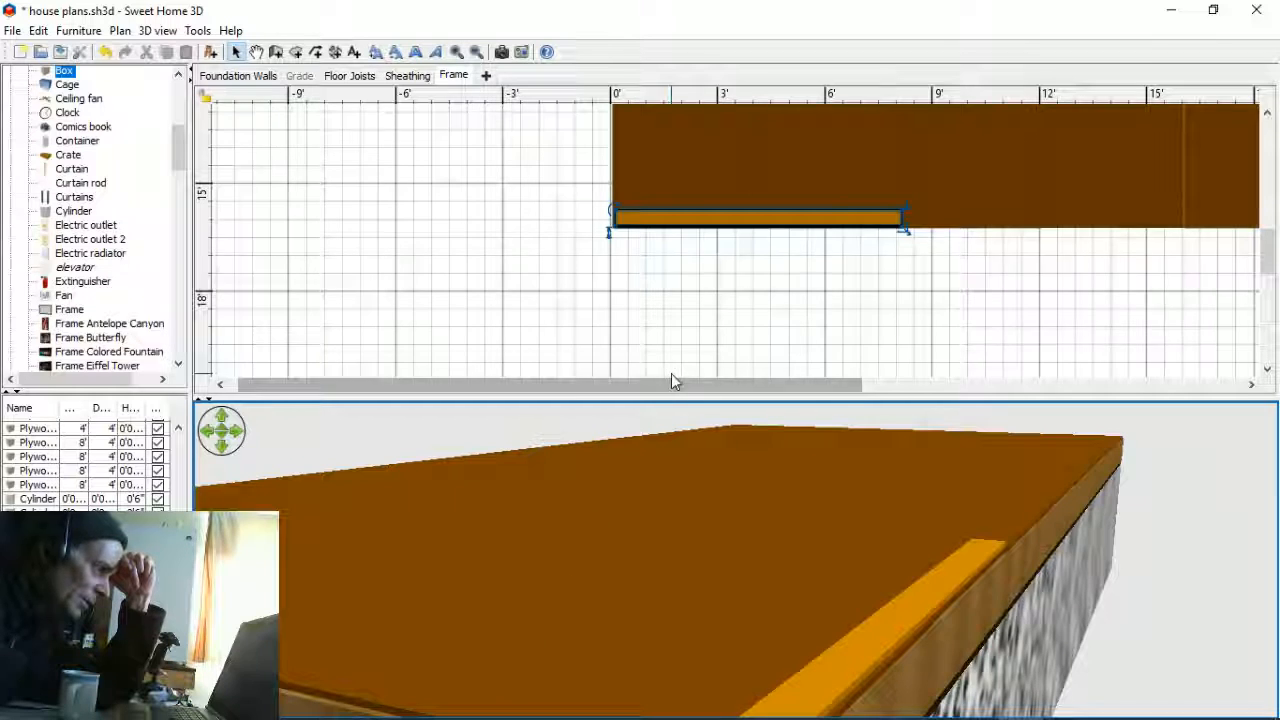
{"action": "left_click", "coordinate": [700, 191]}
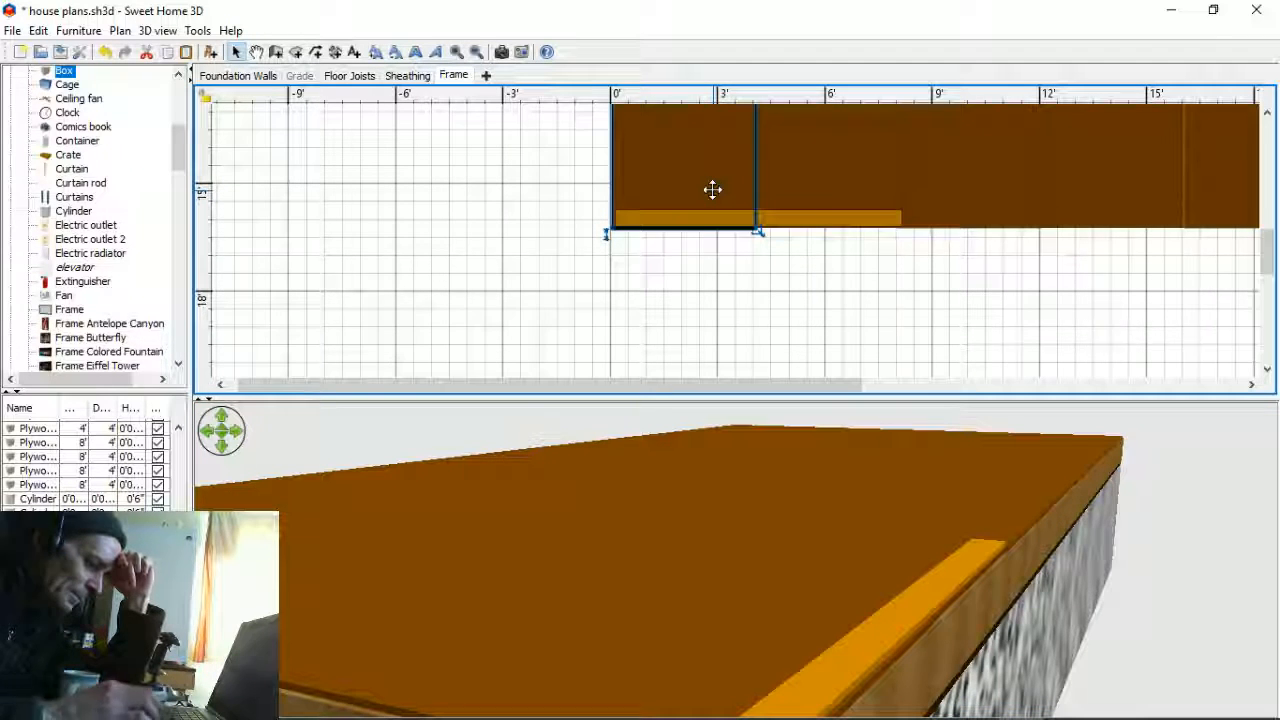
{"action": "key", "text": "Left"}
{"action": "key", "text": "Left"}
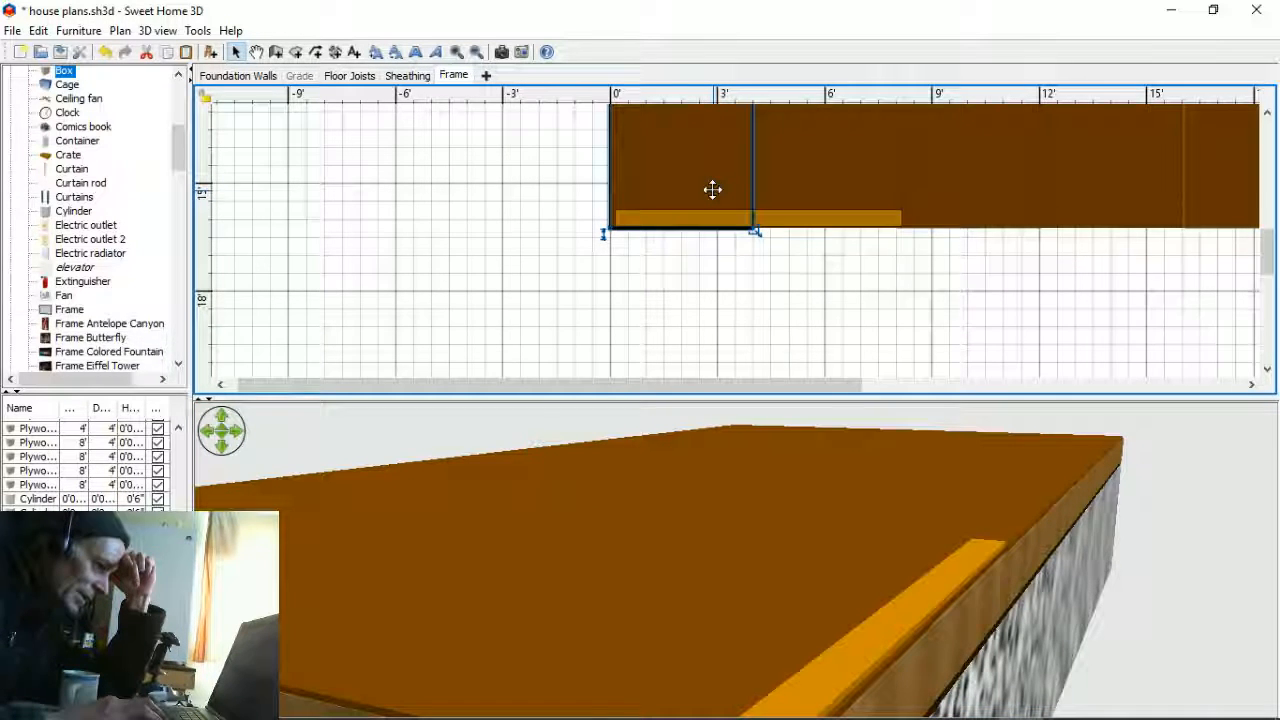
{"action": "left_click", "coordinate": [636, 296]}
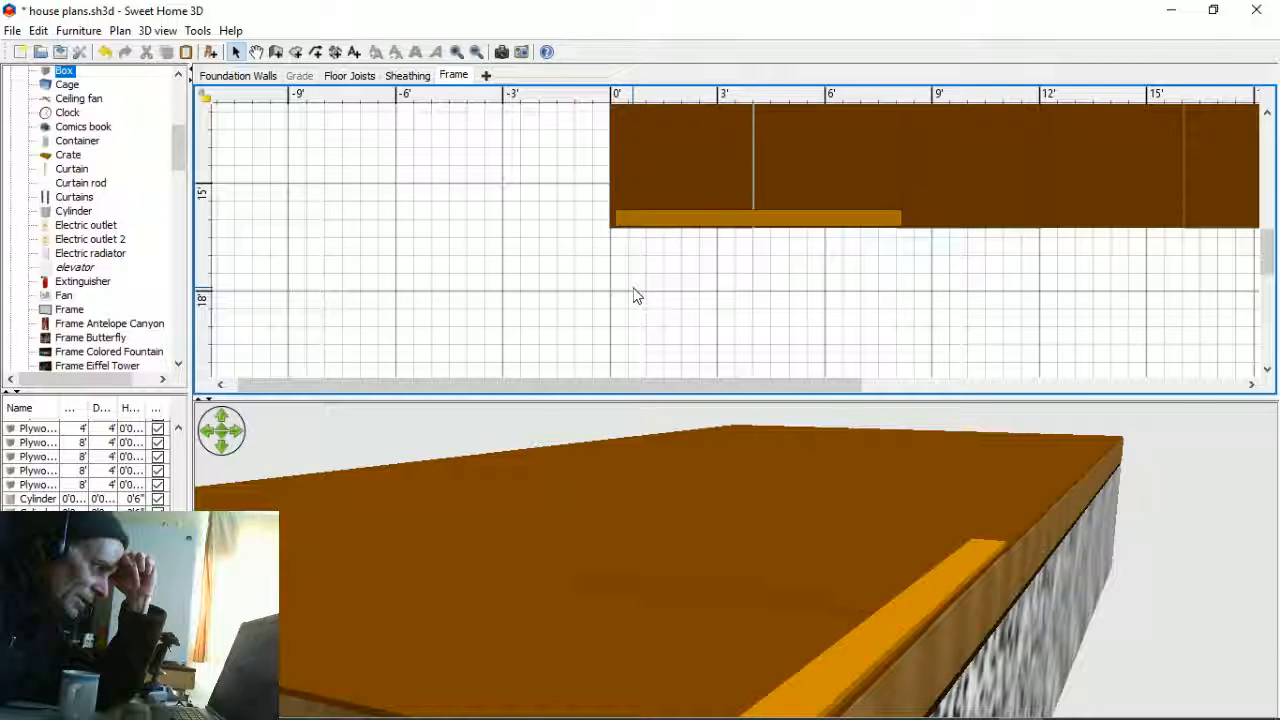
{"action": "left_click", "coordinate": [59, 52]}
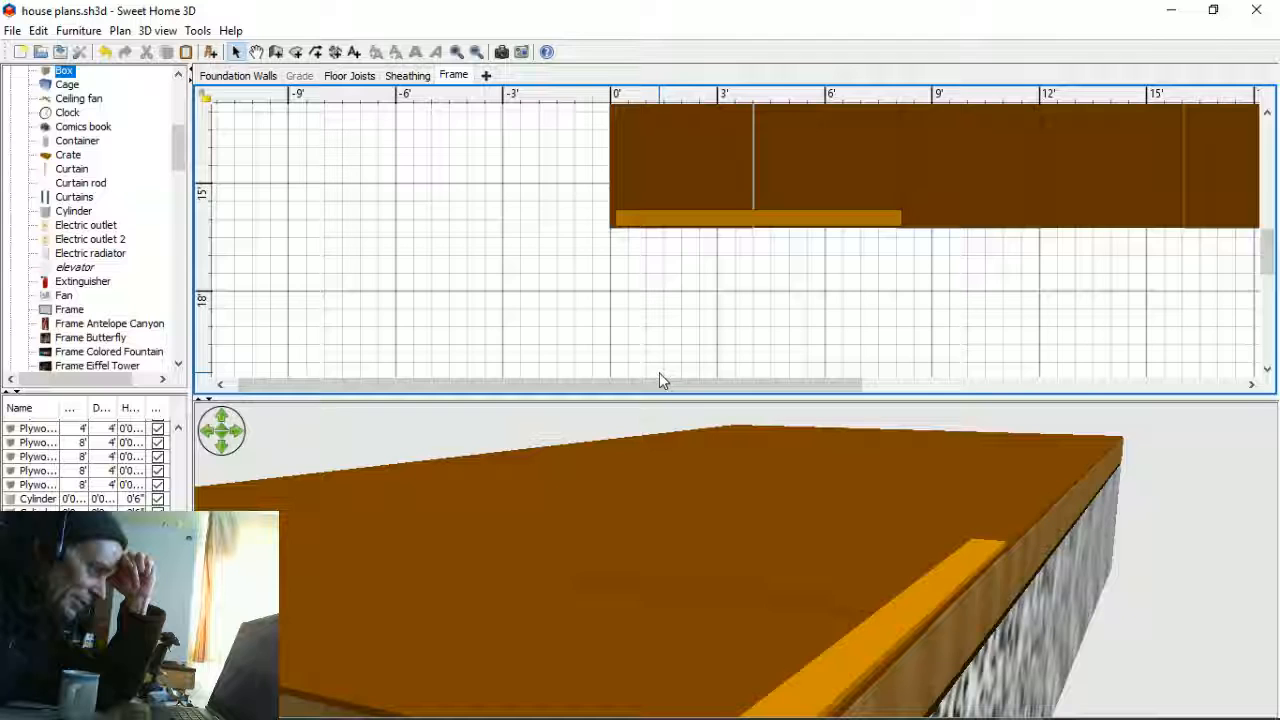
- Nudge the Thru wall board left and slightly down until it is flush with the floor's lower-left corner
{"action": "left_click_drag", "start_coordinate": [686, 390], "coordinate": [852, 388]}
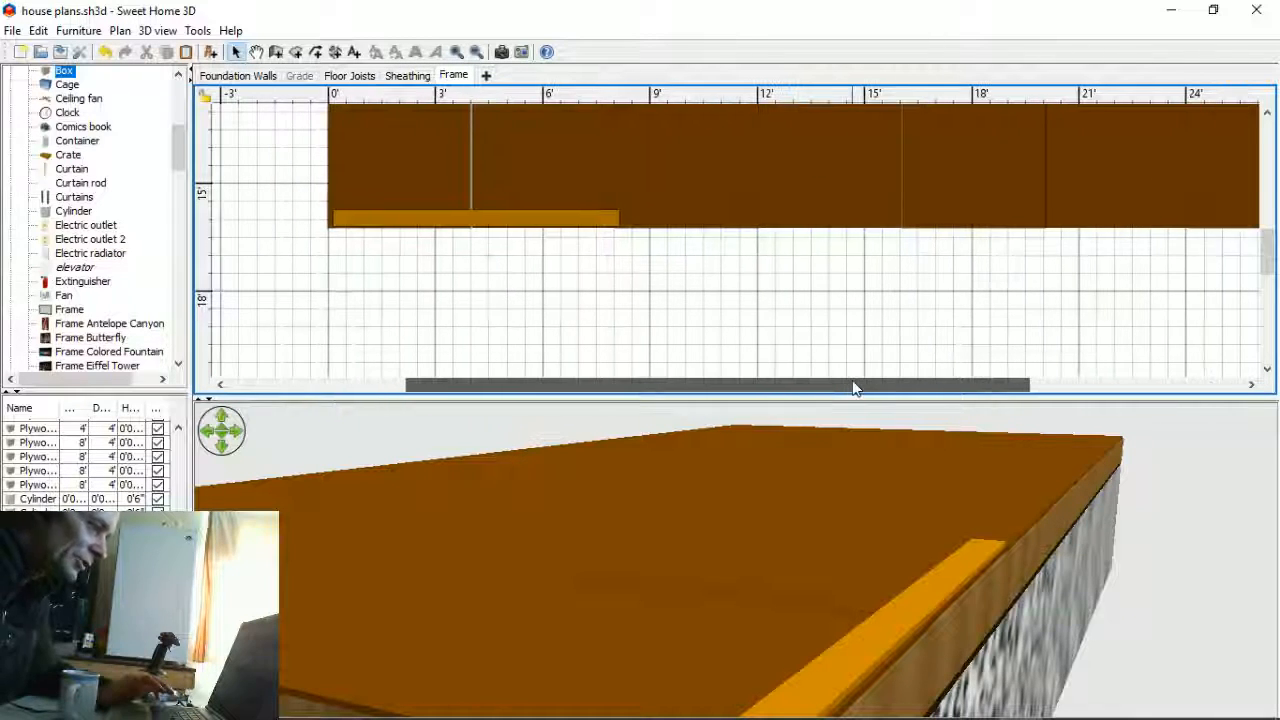
{"action": "left_click", "coordinate": [489, 219]}
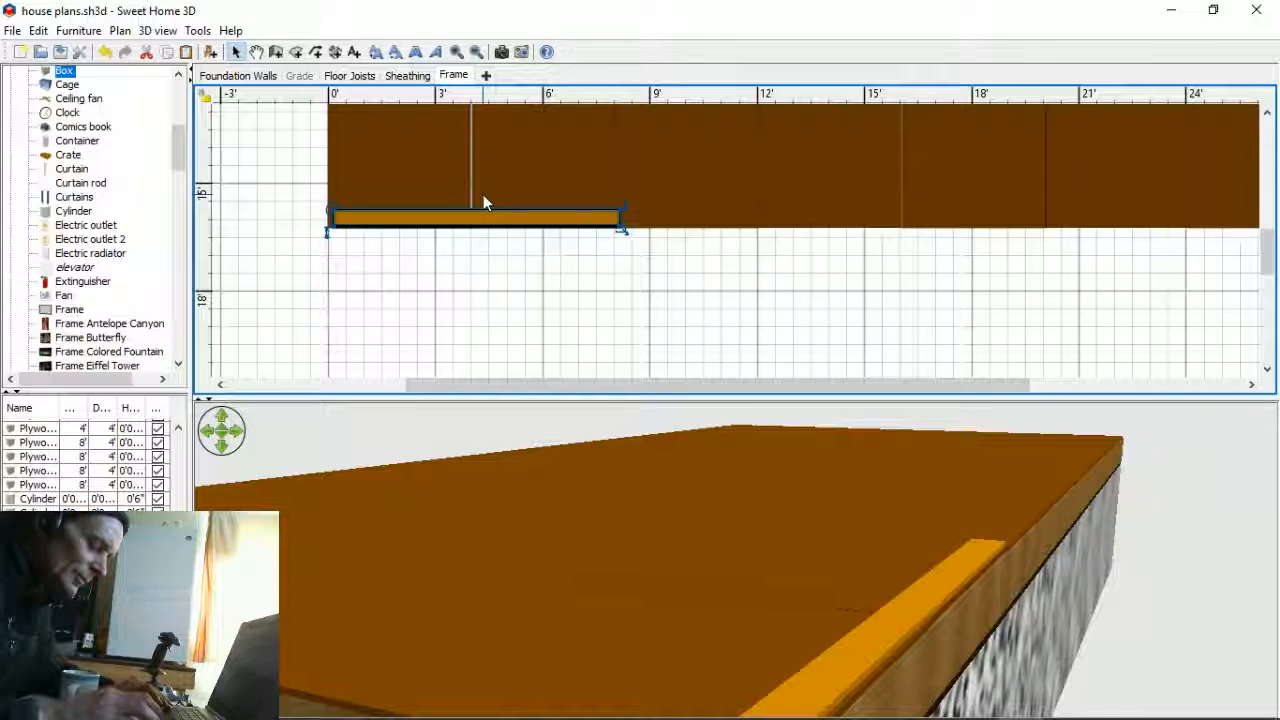
{"action": "key", "text": "Left"}
{"action": "key", "text": "Left"}
{"action": "key", "text": "Left"}
{"action": "key", "text": "Left"}
{"action": "key", "text": "Left"}
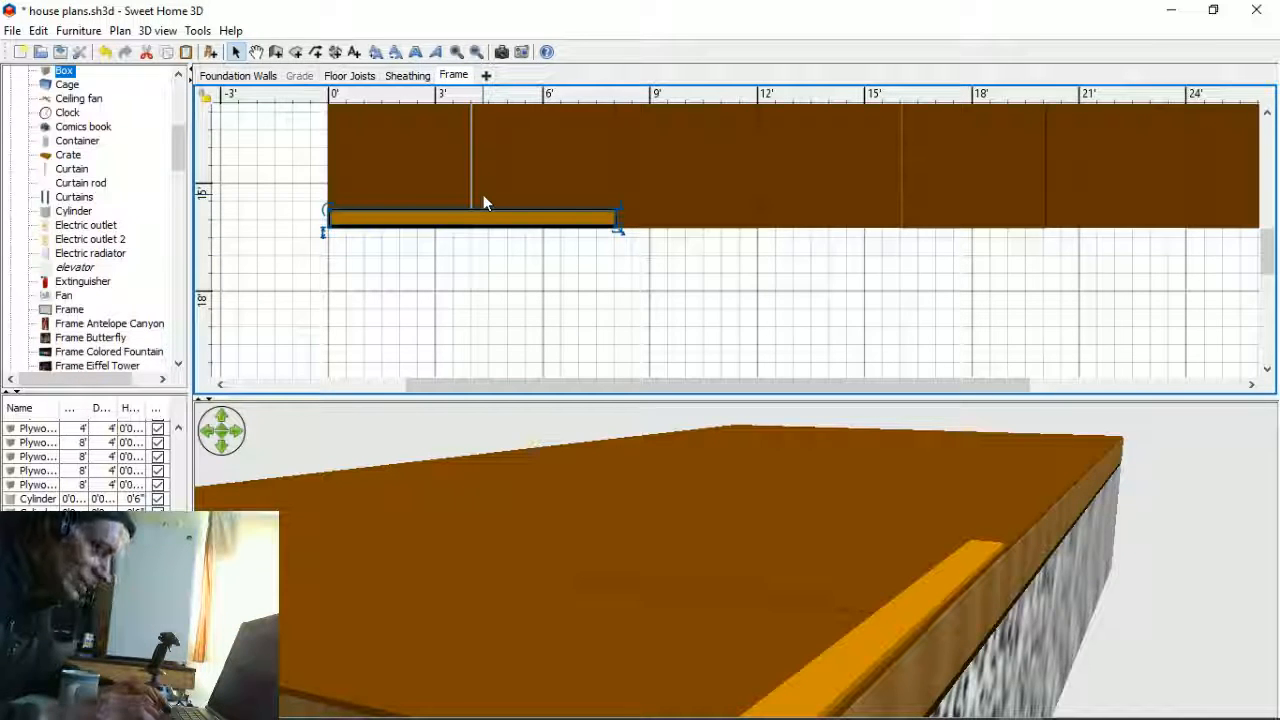
{"action": "key", "text": "Down"}
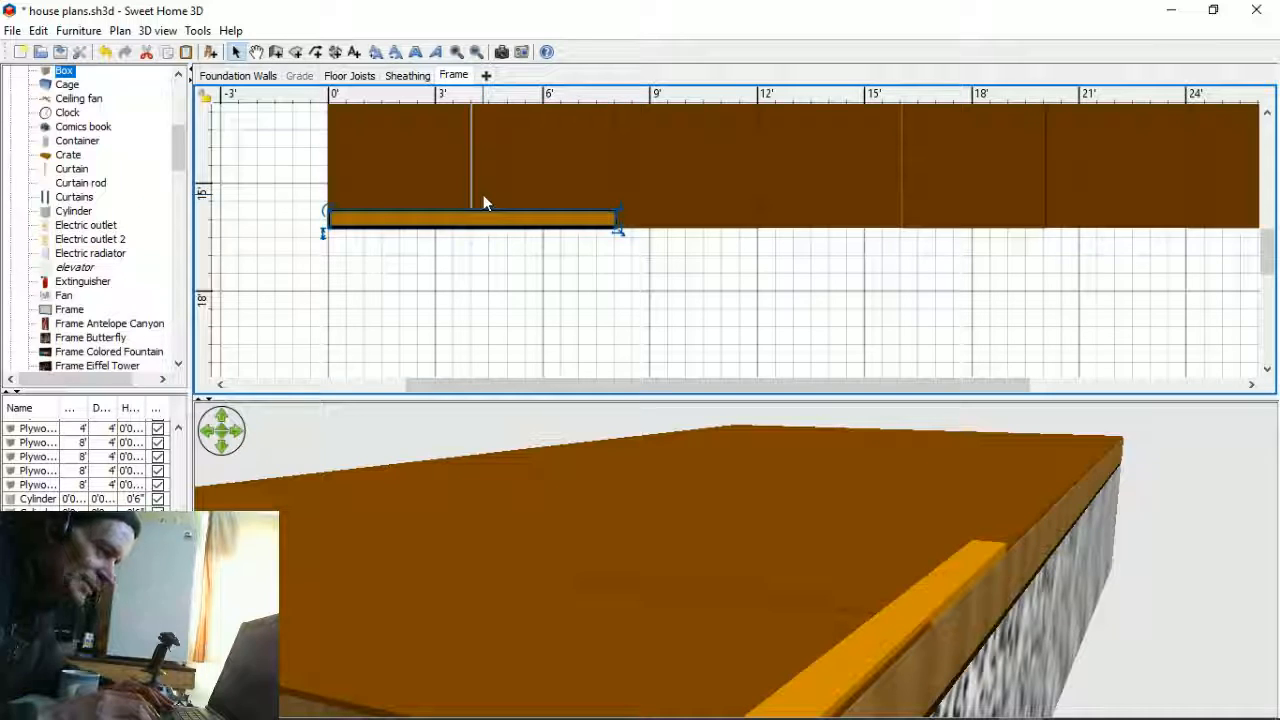
- Set the Thru wall board's X location to 4'0⅝"
{"action": "left_click_drag", "start_coordinate": [757, 553], "coordinate": [695, 531]}
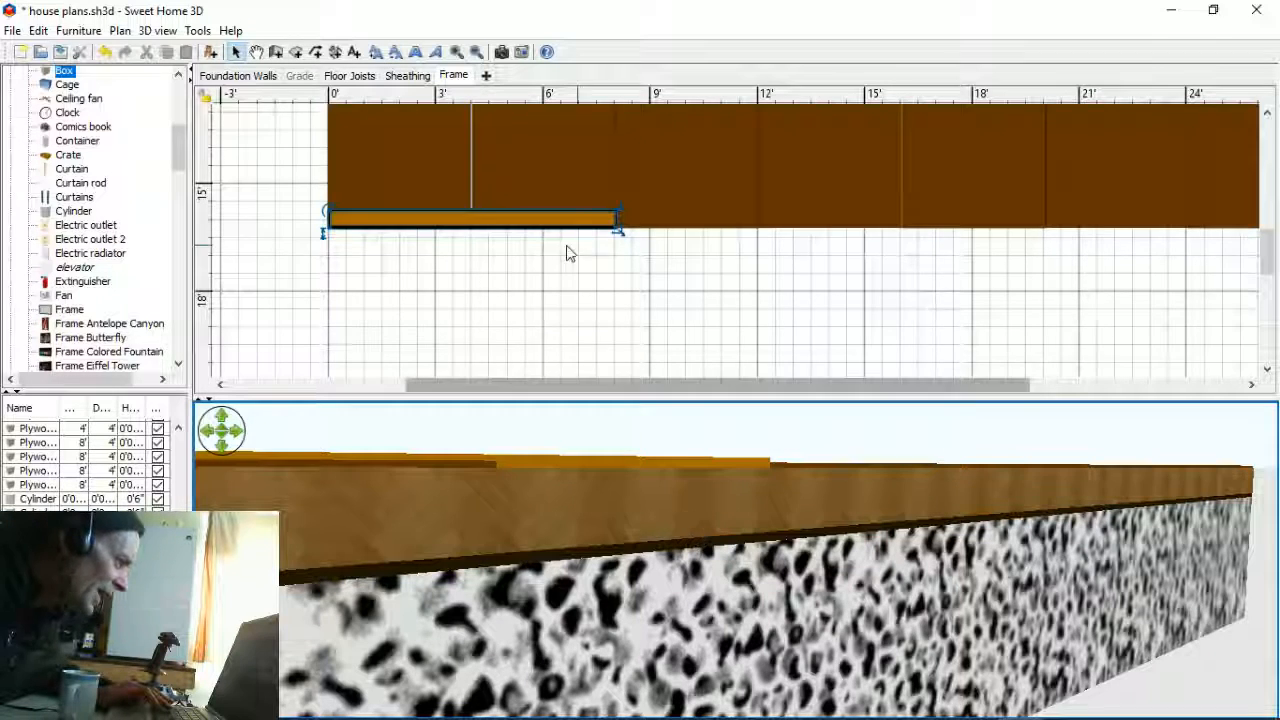
{"action": "double_click", "coordinate": [548, 219]}
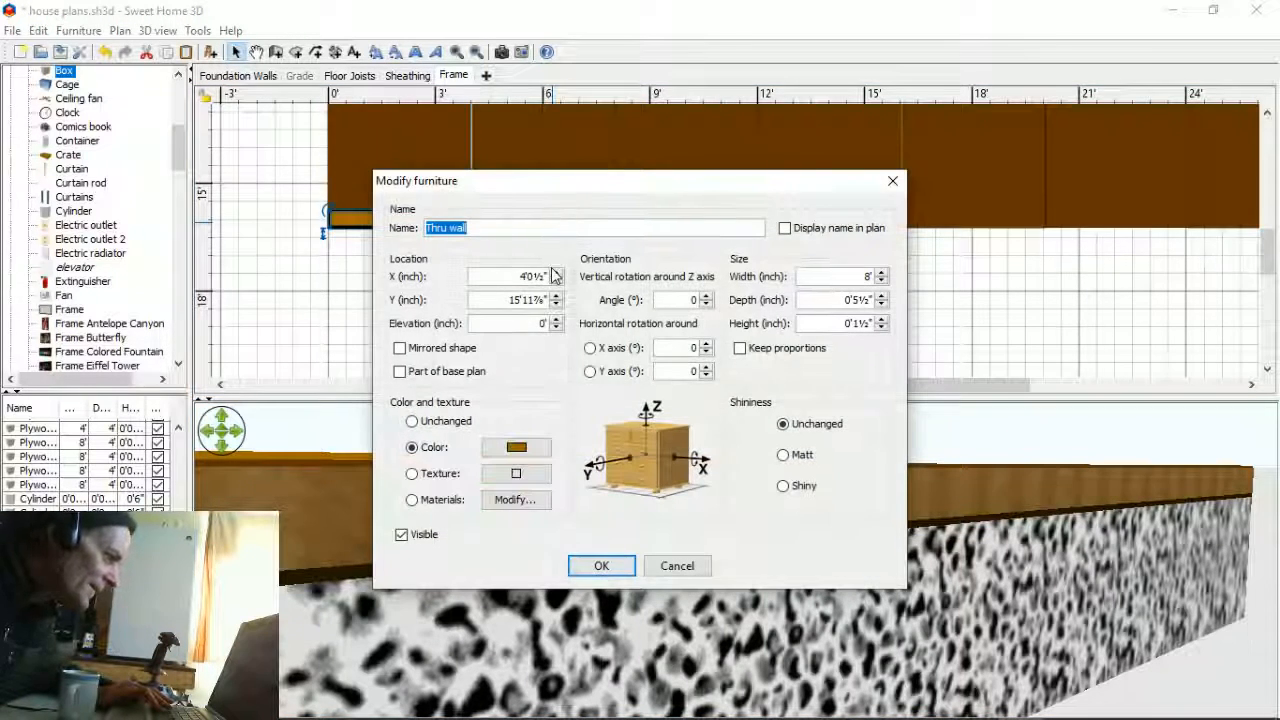
{"action": "left_click", "coordinate": [555, 276]}
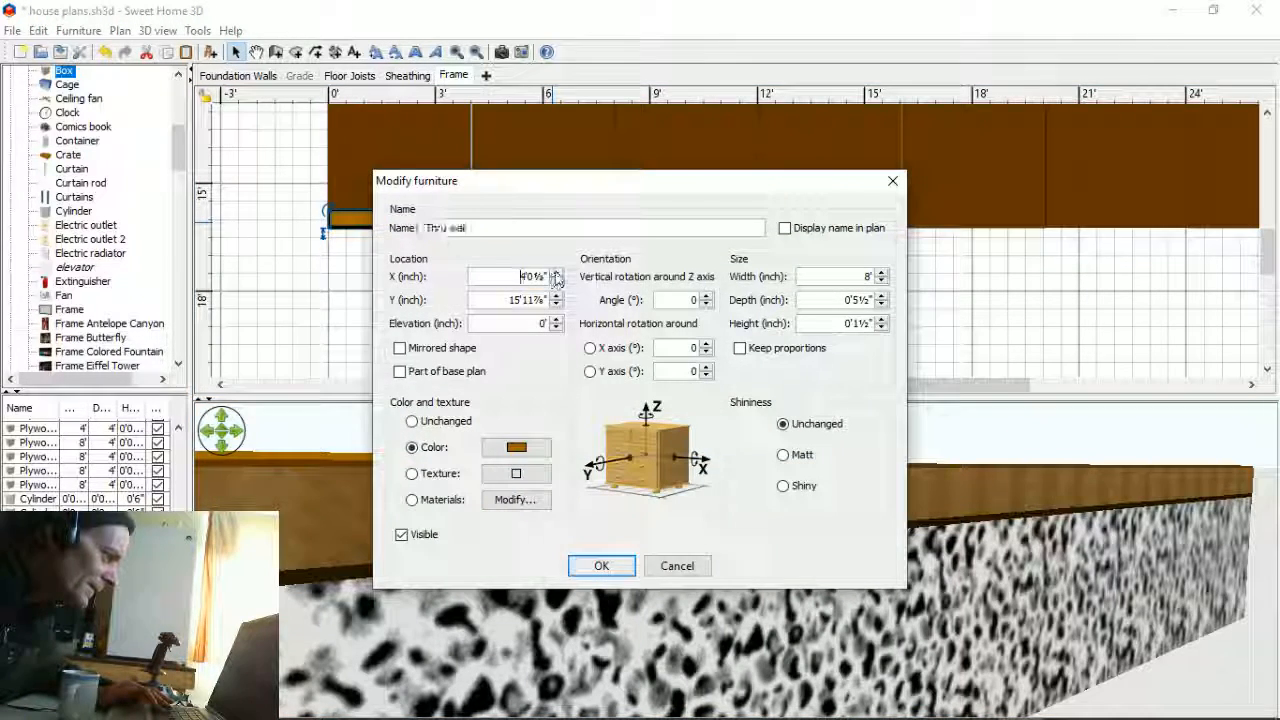
{"action": "left_click", "coordinate": [598, 565]}
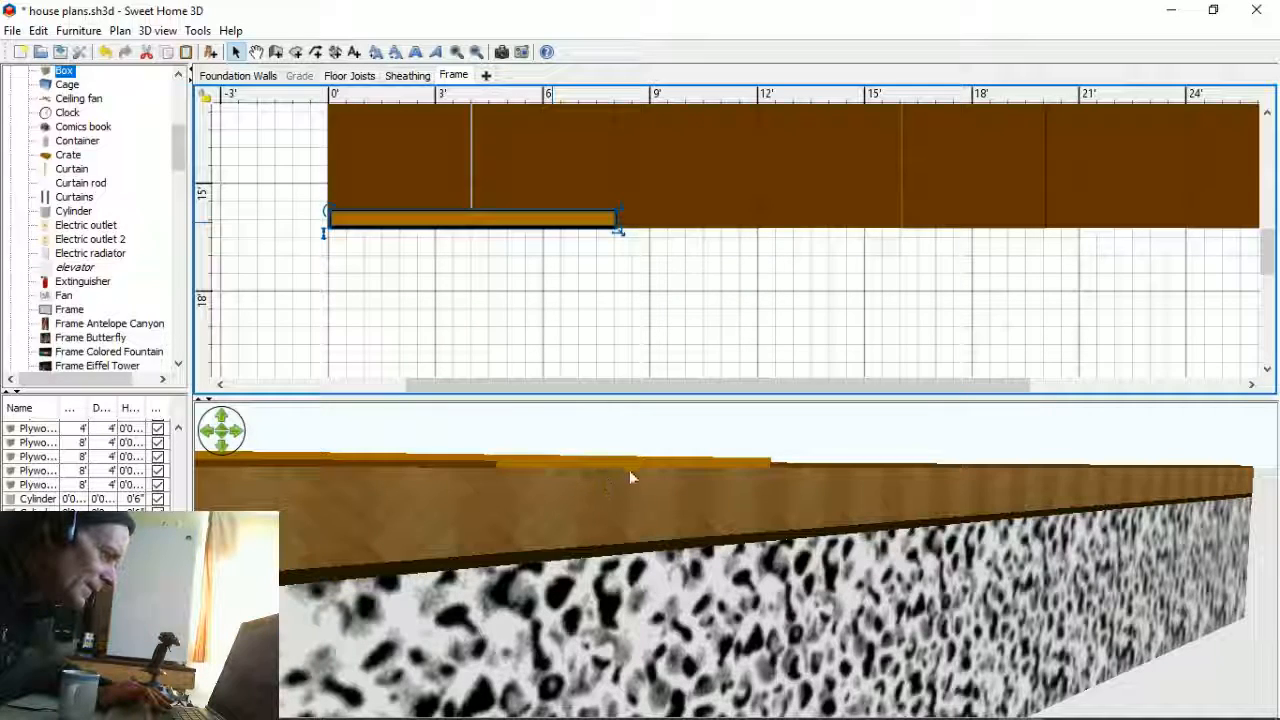
- Return the Thru wall board's X location to 4'0½"
{"action": "double_click", "coordinate": [565, 221]}
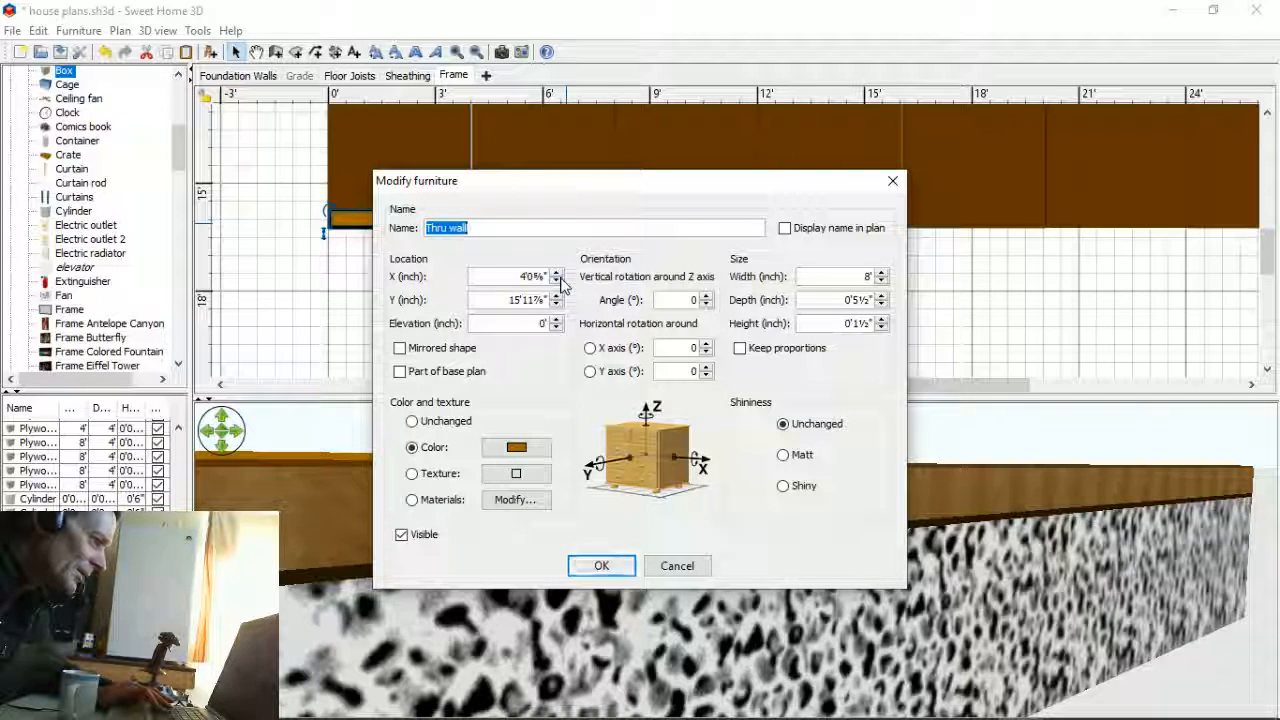
{"action": "left_click", "coordinate": [556, 281]}
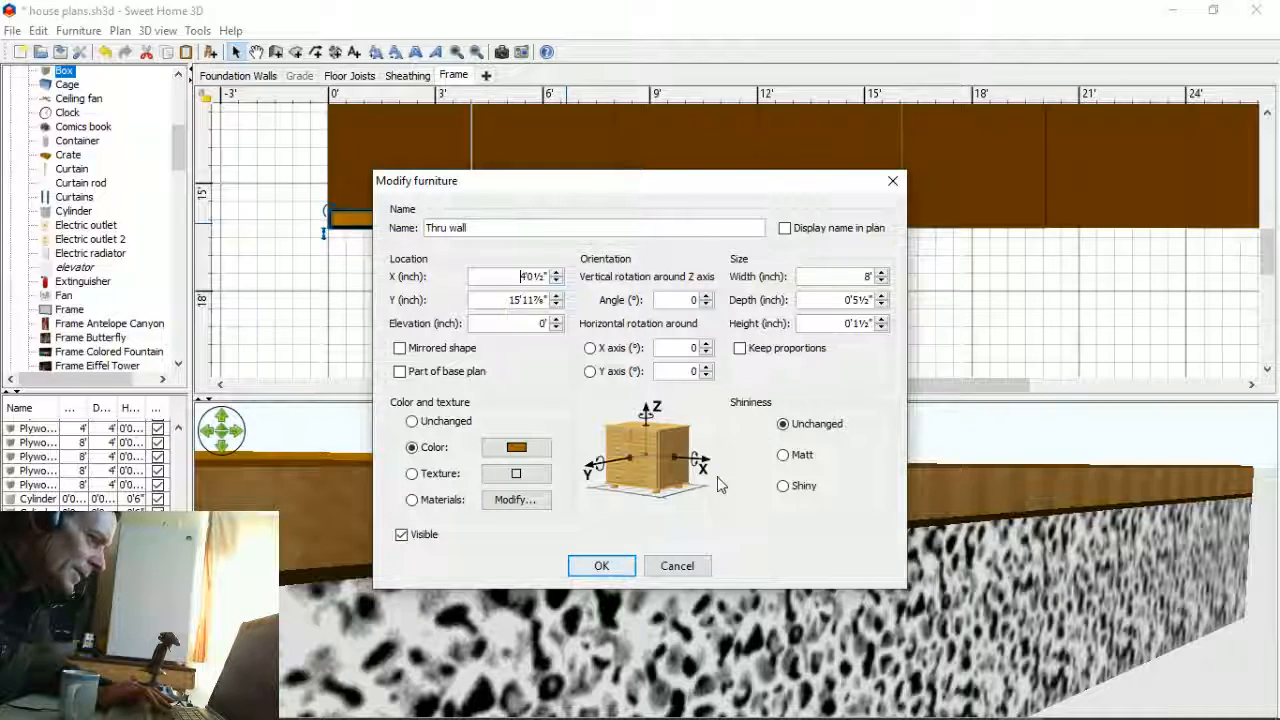
{"action": "left_click", "coordinate": [619, 566]}
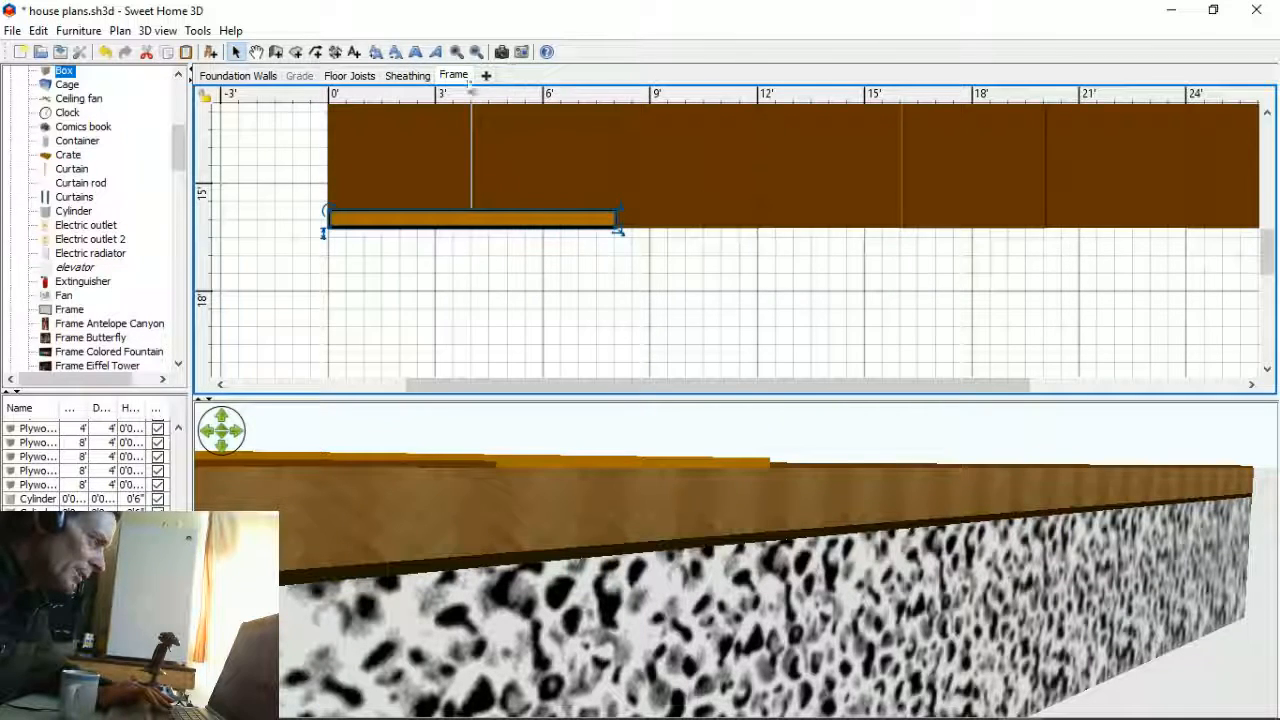
- Raise the Frame level's elevation to 5'0¼"
{"action": "double_click", "coordinate": [458, 76]}
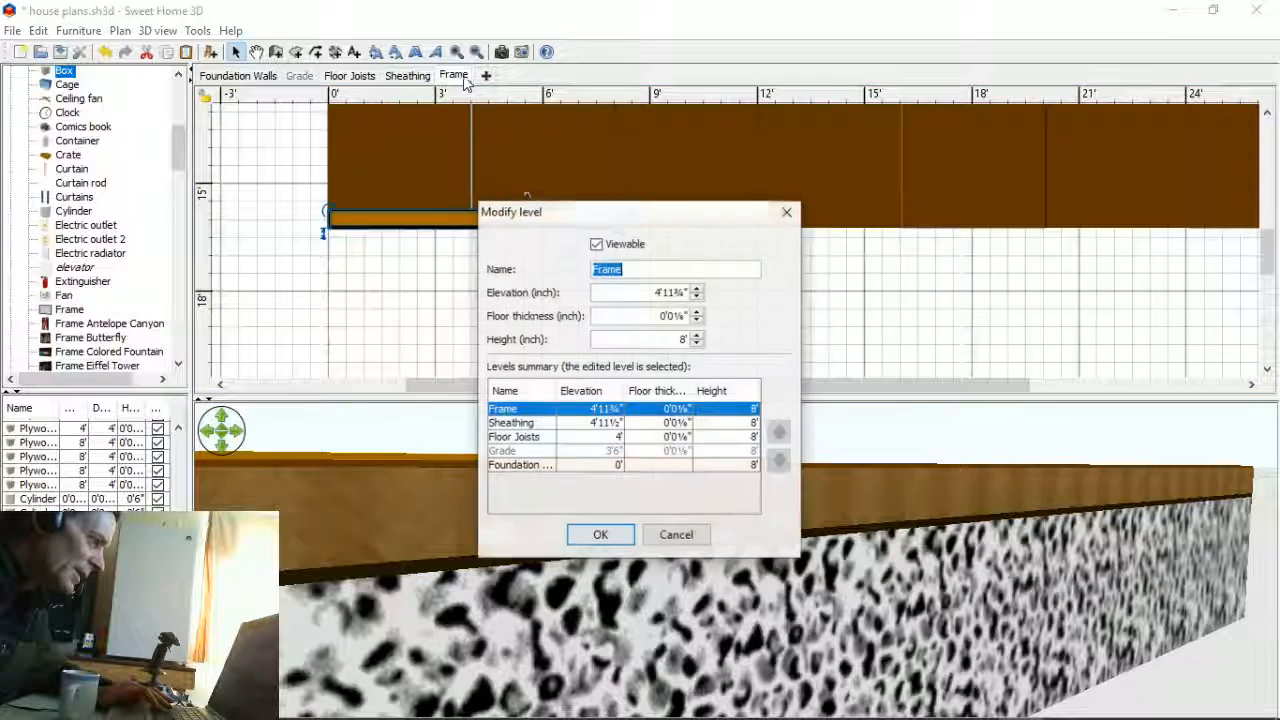
{"action": "left_click", "coordinate": [697, 288]}
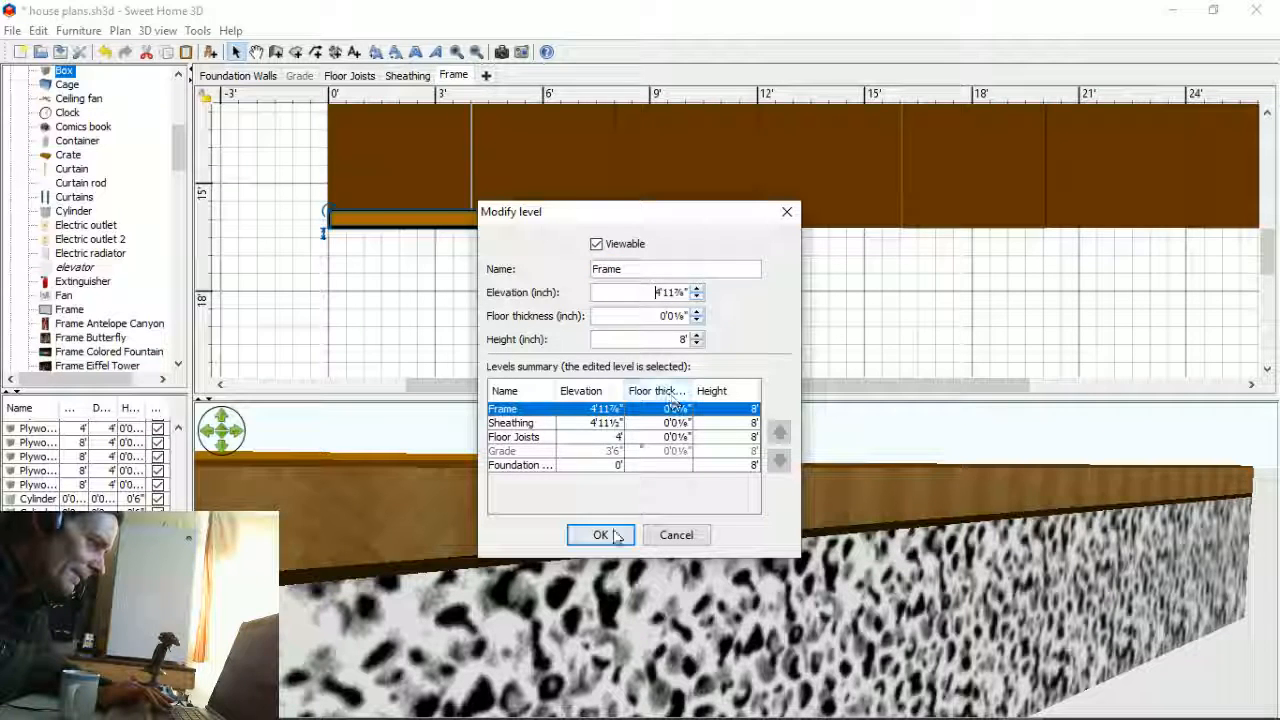
{"action": "left_click", "coordinate": [615, 536]}
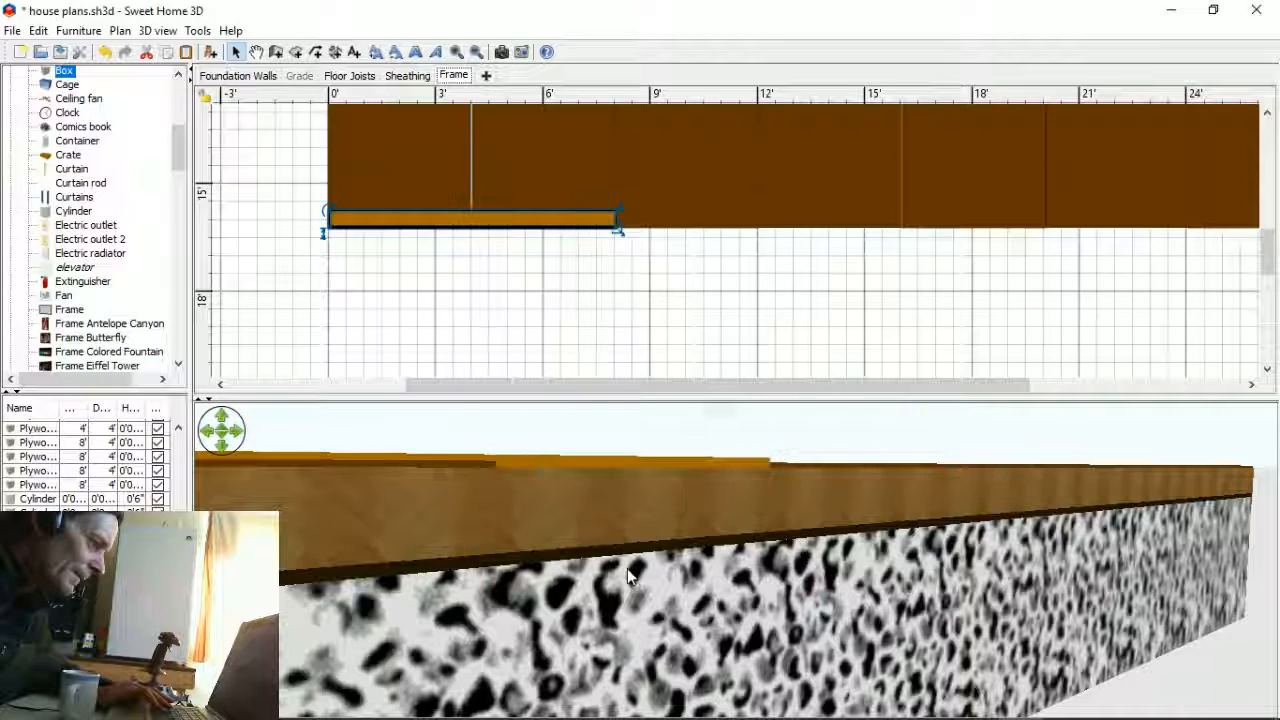
{"action": "double_click", "coordinate": [456, 77]}
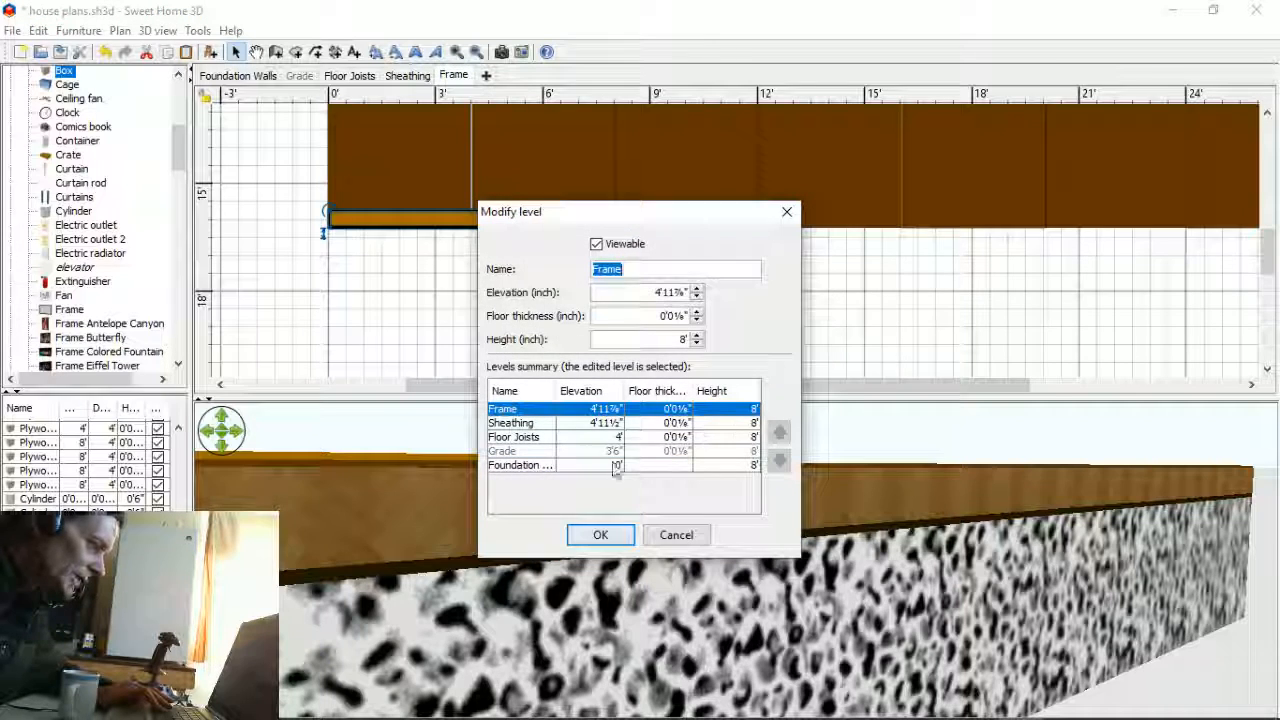
{"action": "left_click", "coordinate": [697, 288]}
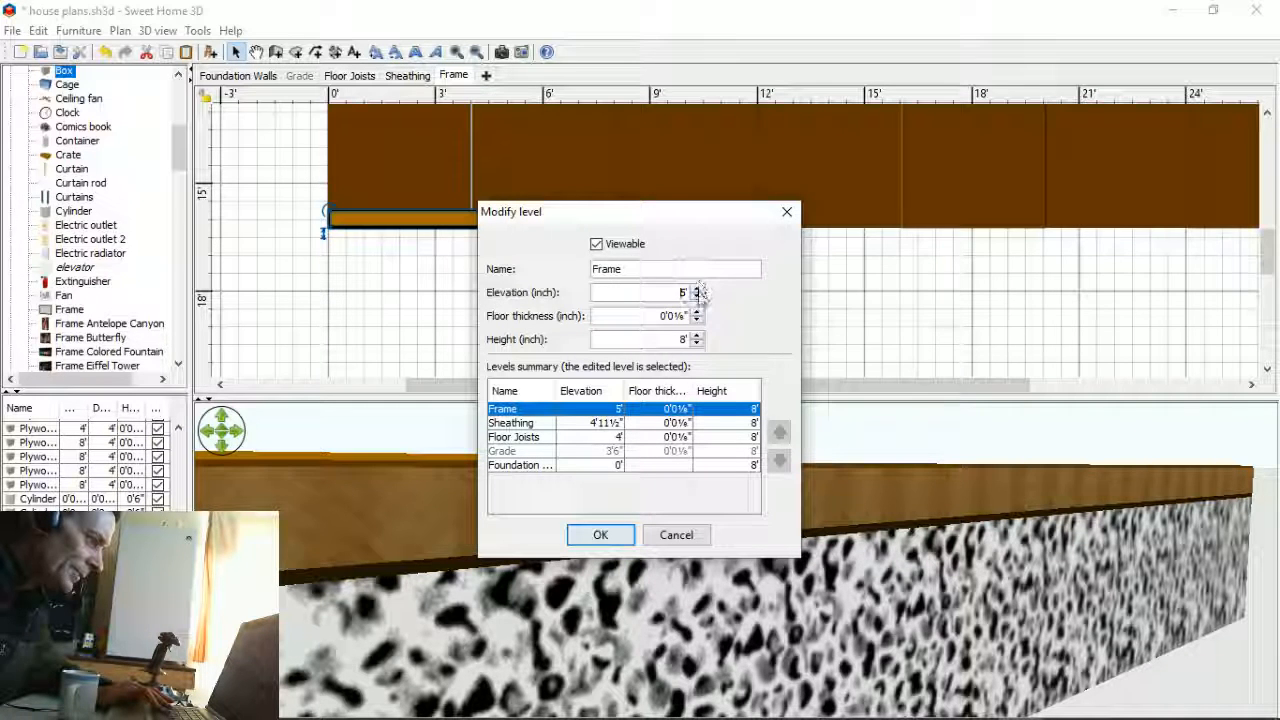
{"action": "left_click", "coordinate": [697, 289]}
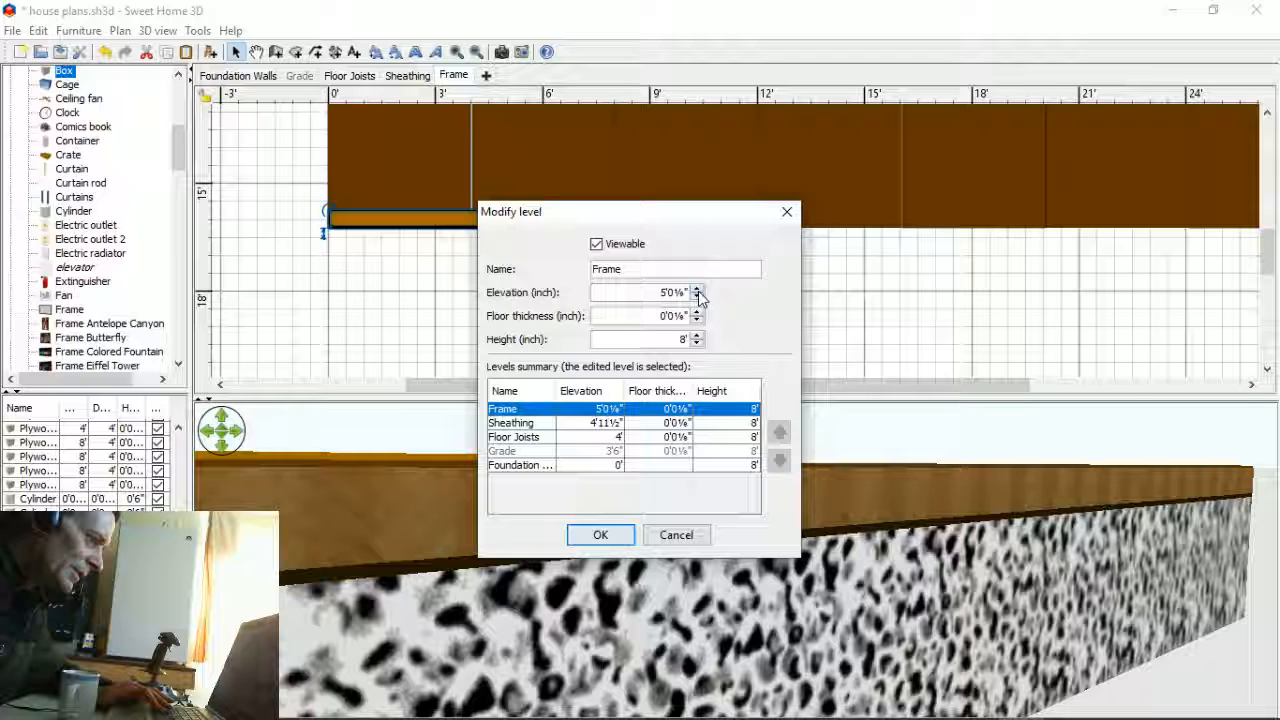
{"action": "left_click", "coordinate": [697, 289]}
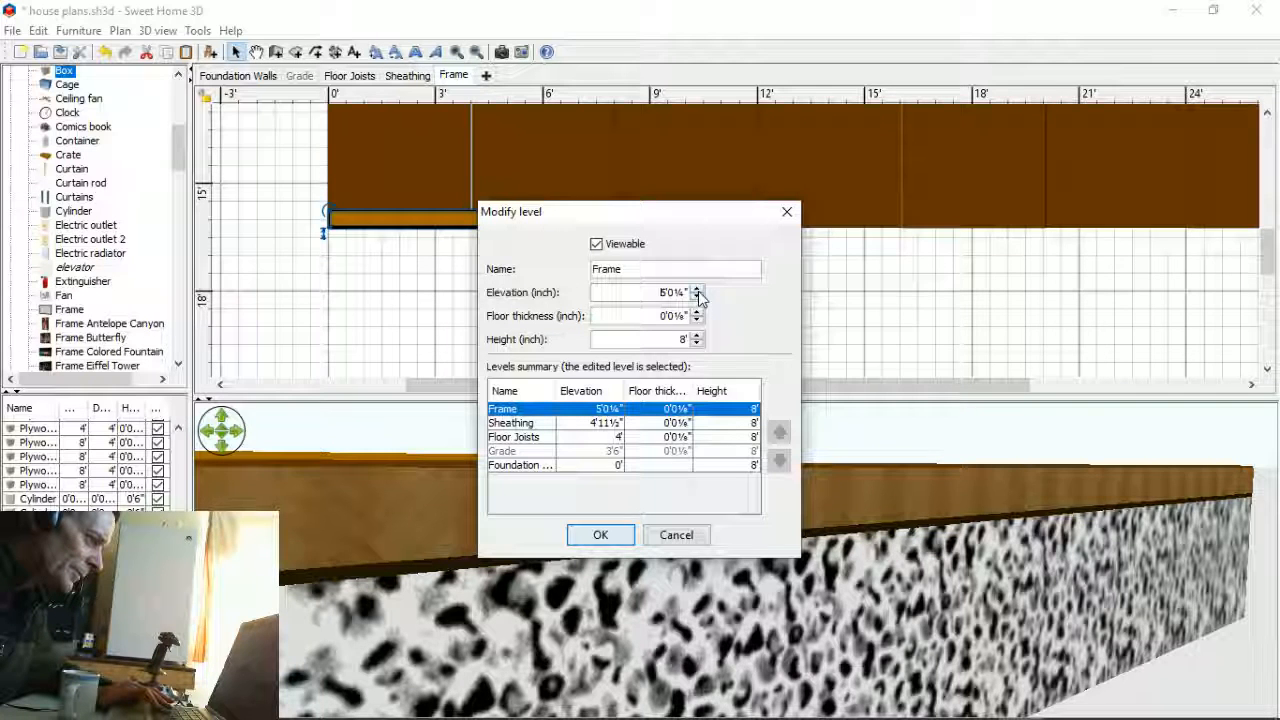
{"action": "left_click", "coordinate": [606, 534]}
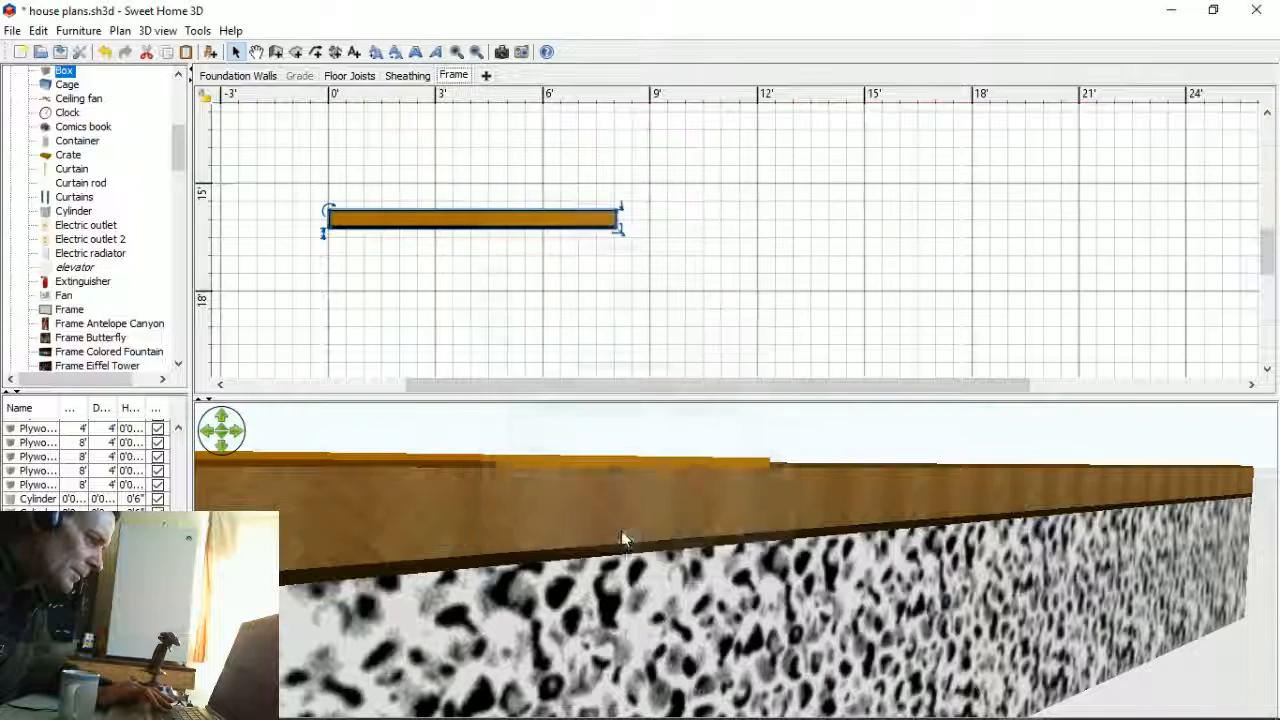
- Inspect how the Thru wall board sits on the floor in 3D and check its location and size properties
{"action": "left_click_drag", "start_coordinate": [584, 584], "coordinate": [534, 577]}
{"action": "scroll", "coordinate": [557, 560], "scroll_direction": "up", "scroll_amount": 5}
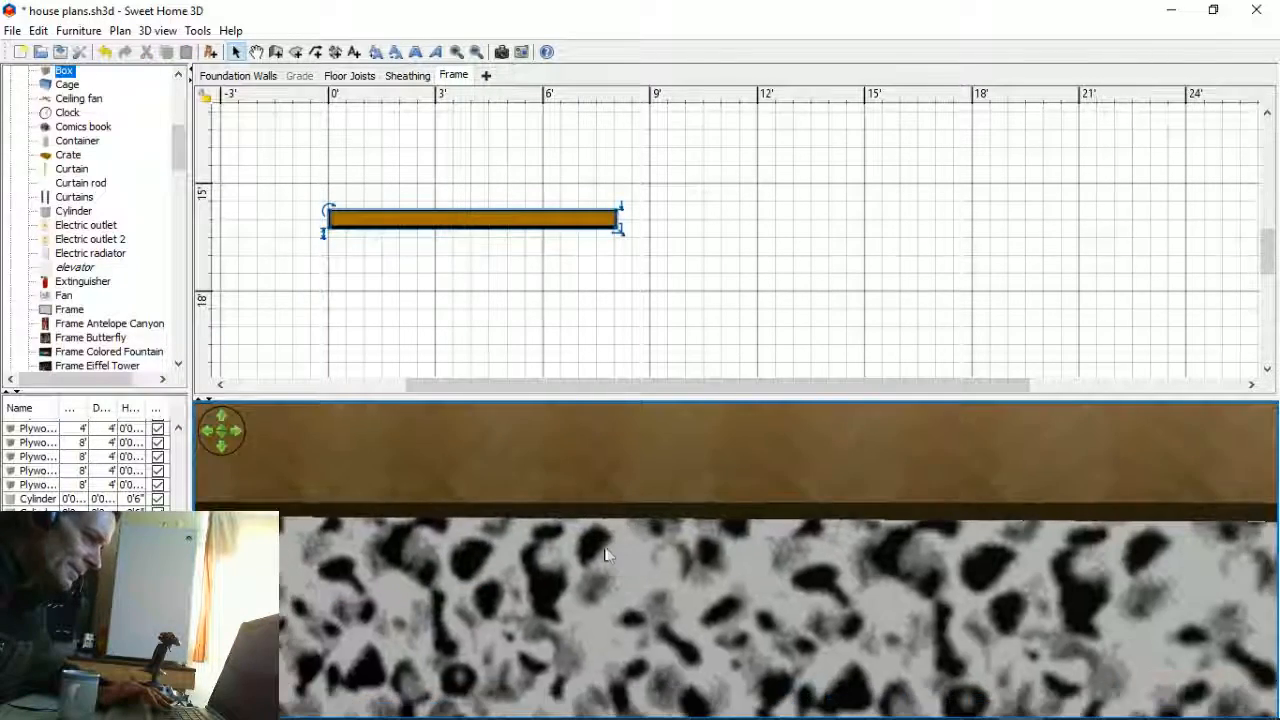
{"action": "scroll", "coordinate": [600, 557], "scroll_direction": "down", "scroll_amount": 4}
{"action": "scroll", "coordinate": [582, 560], "scroll_direction": "down", "scroll_amount": 1}
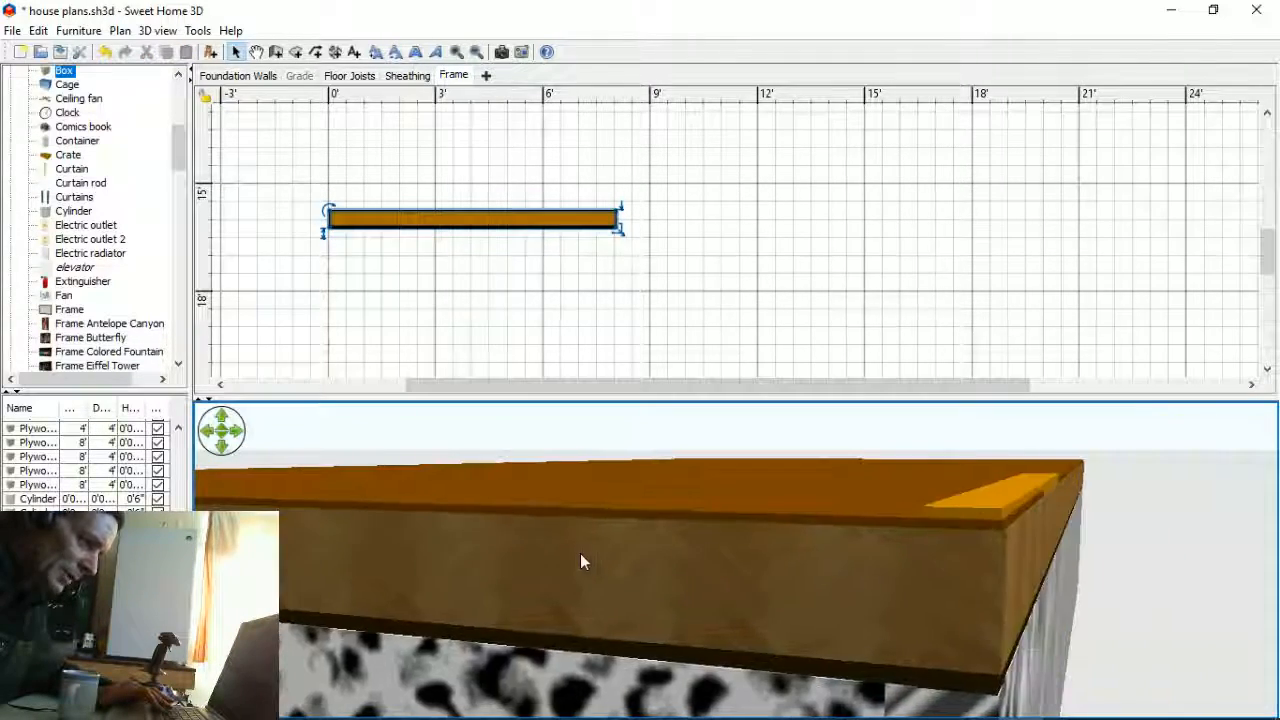
{"action": "left_click_drag", "start_coordinate": [581, 554], "coordinate": [579, 554]}
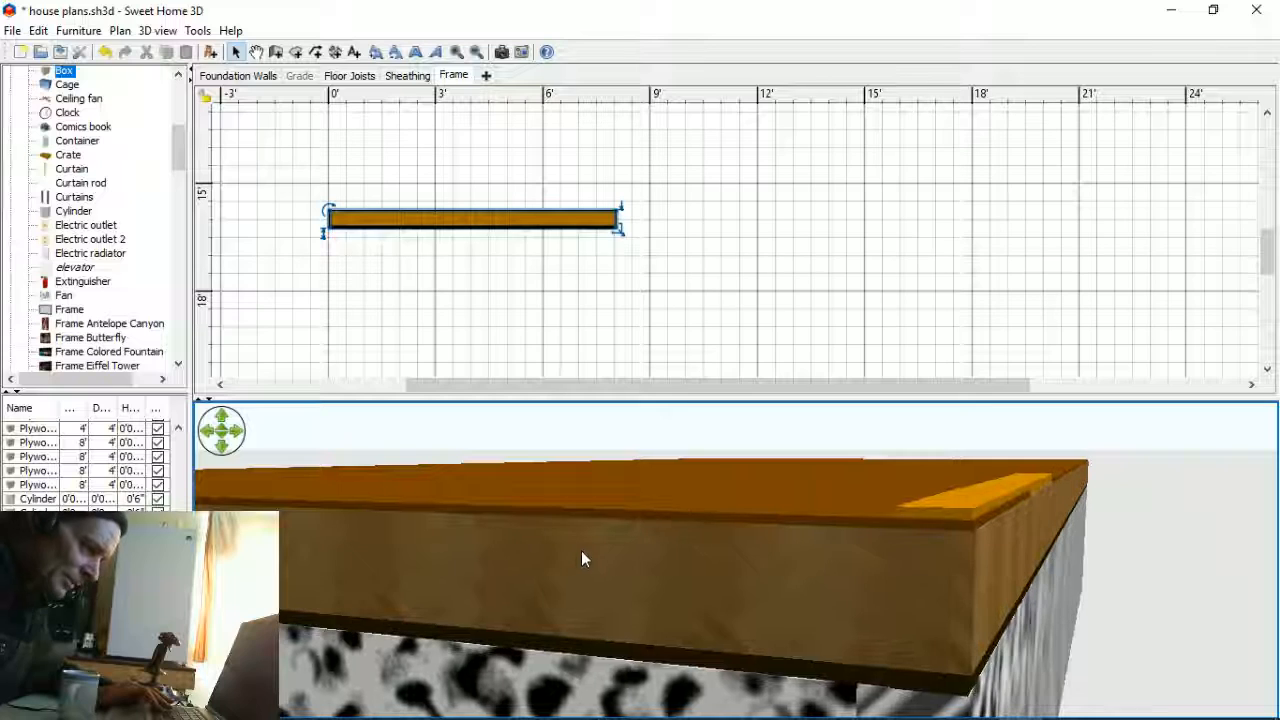
{"action": "double_click", "coordinate": [575, 216]}
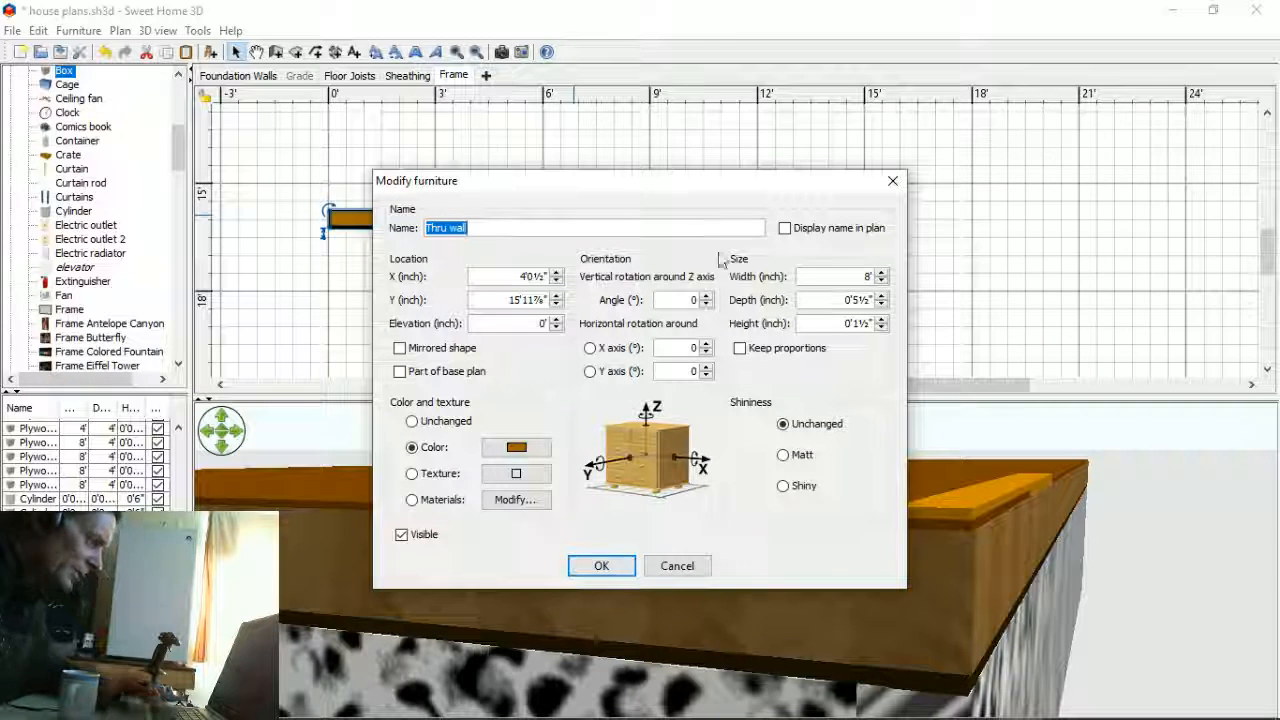
{"action": "left_click", "coordinate": [892, 184]}
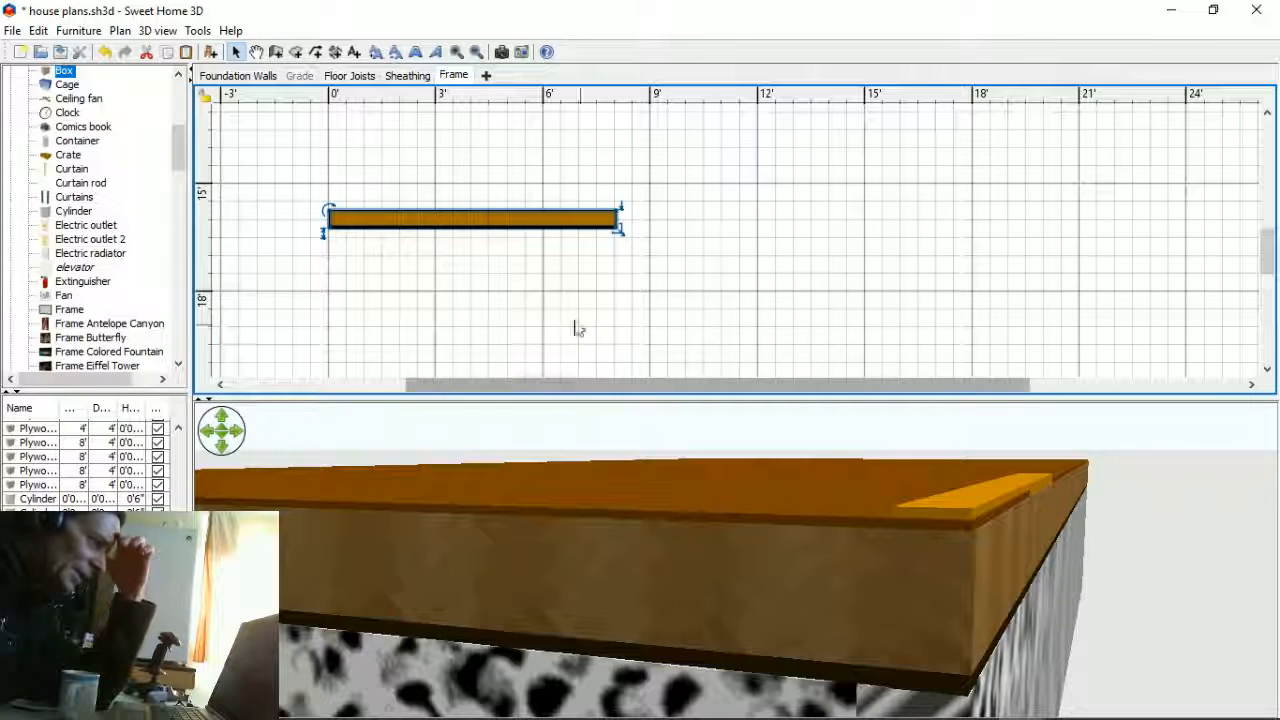
- Set the Frame level's elevation to 5'1⅛"
{"action": "left_click", "coordinate": [454, 77]}
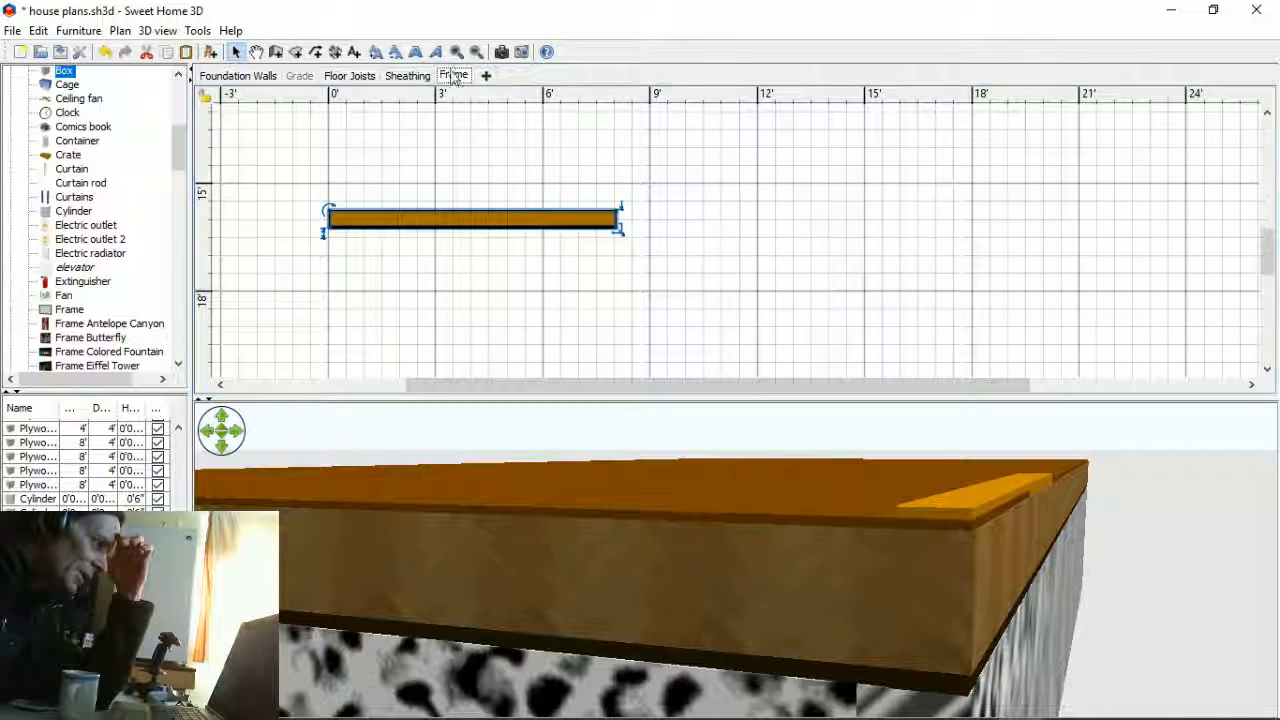
{"action": "double_click", "coordinate": [455, 77]}
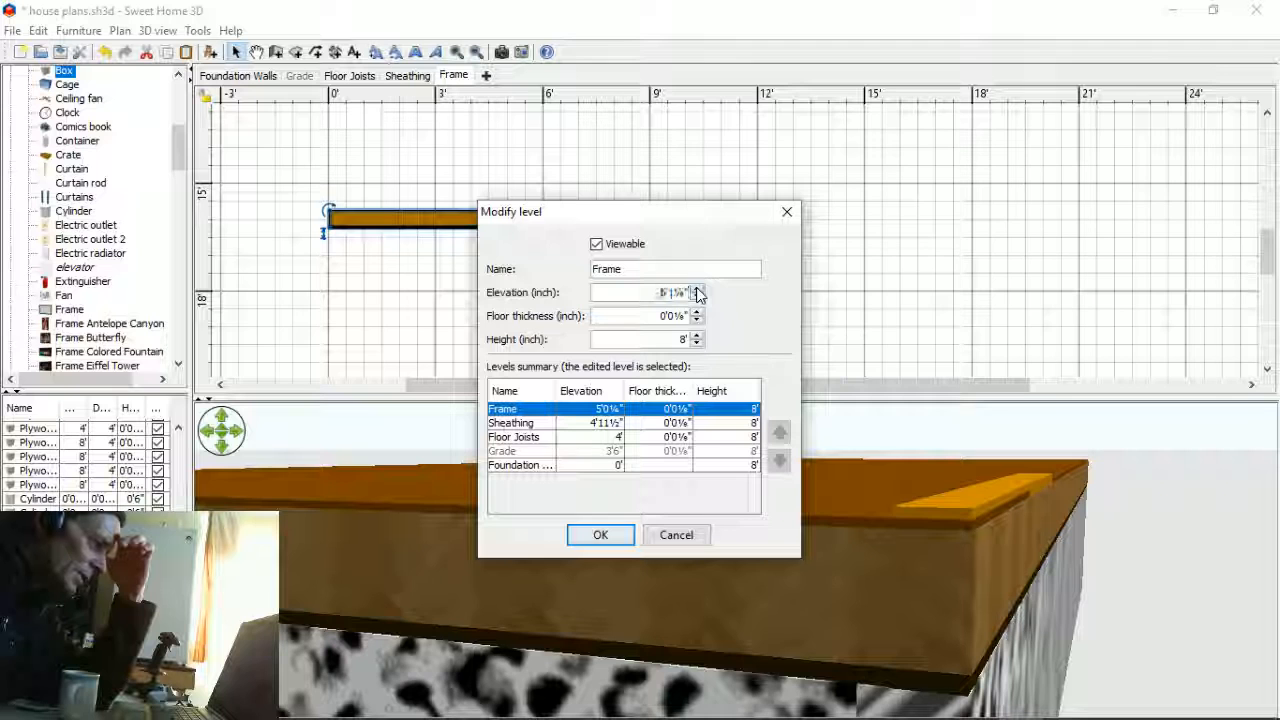
{"action": "left_click", "coordinate": [600, 534]}
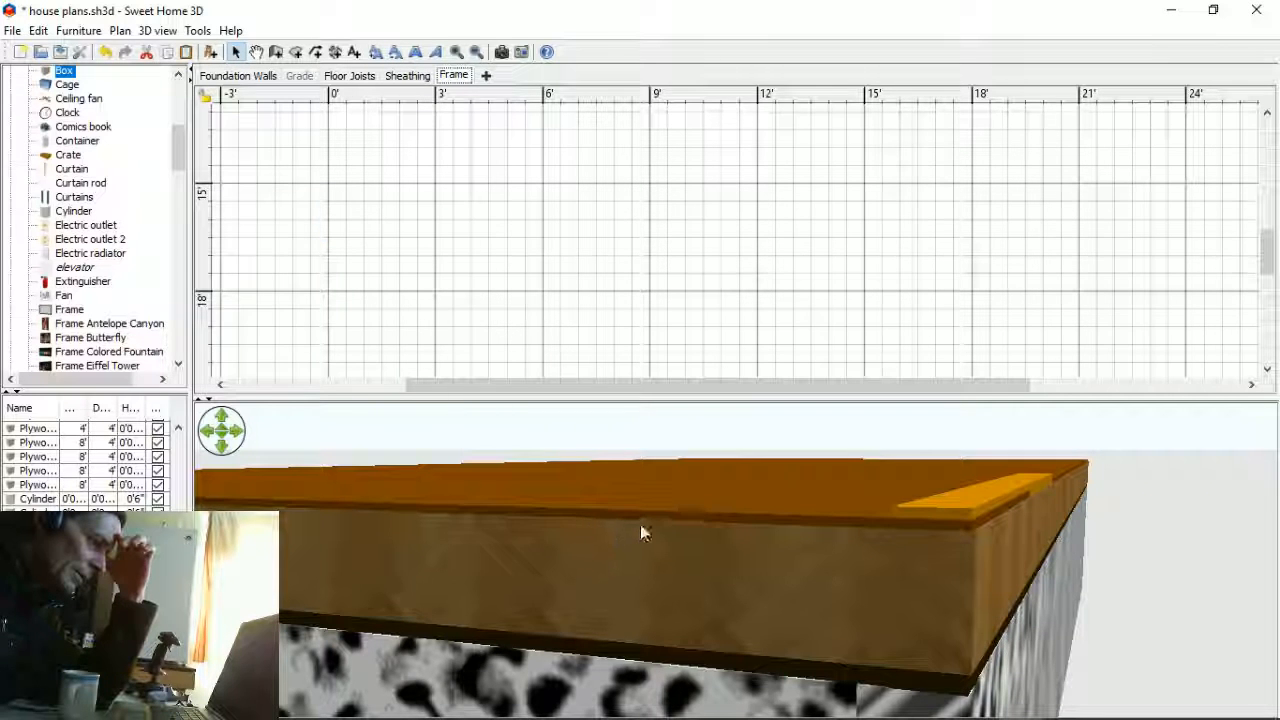
- Delete the wall board from the Sheathing level and paste its copy onto the Frame level
{"action": "mouse_move", "coordinate": [816, 557]}
{"action": "left_mouse_down"}
{"action": "mouse_move", "coordinate": [788, 576]}
{"action": "mouse_move", "coordinate": [794, 560]}
{"action": "left_mouse_up"}
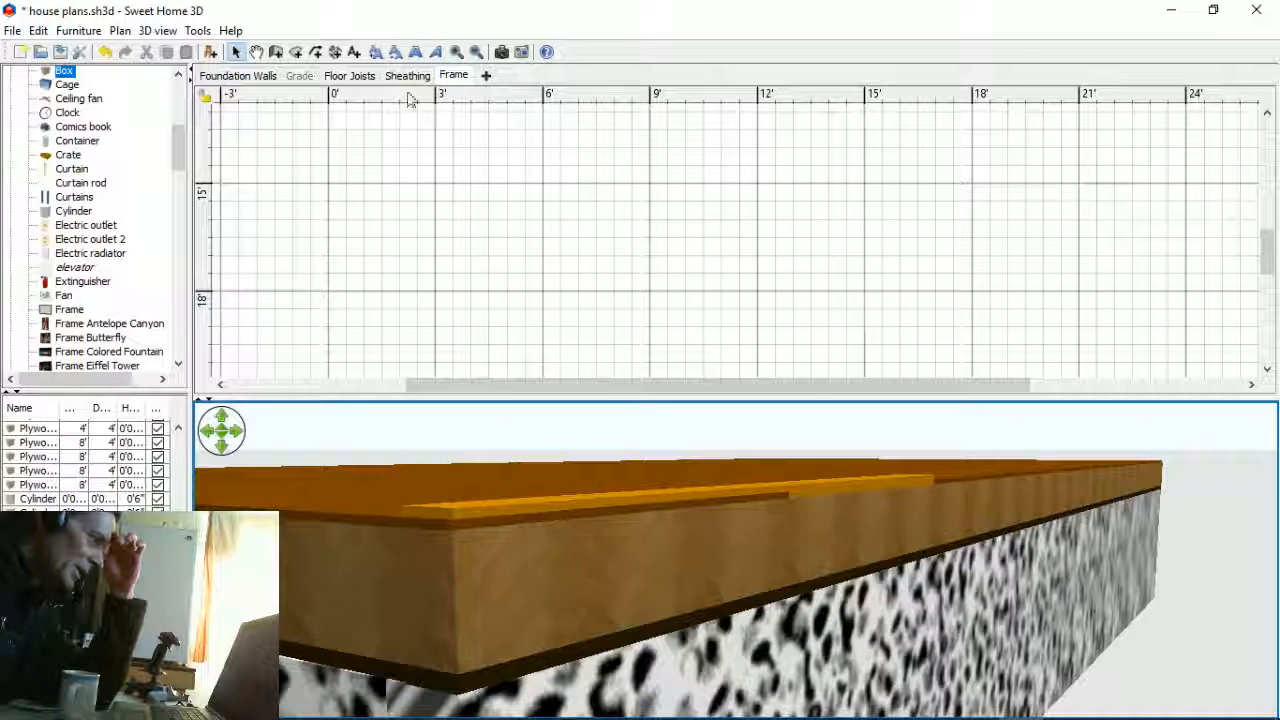
{"action": "left_click", "coordinate": [407, 76]}
{"action": "left_click", "coordinate": [472, 219]}
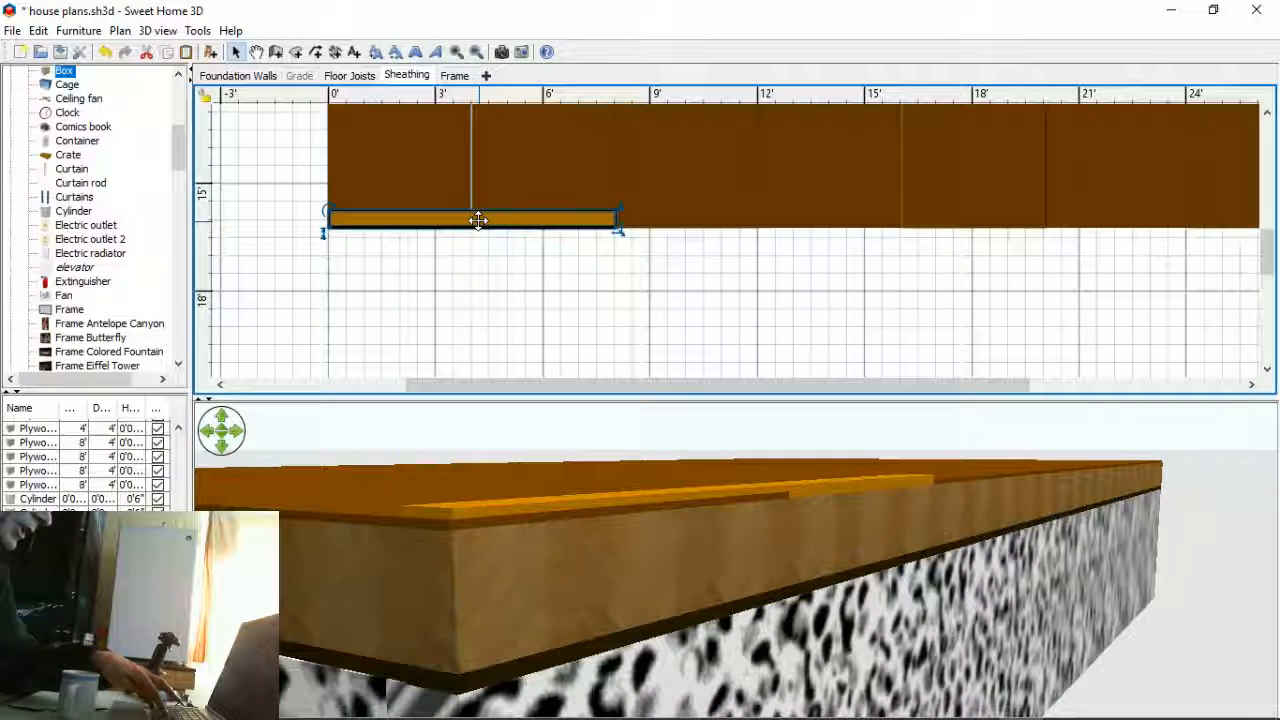
{"action": "key", "text": "Delete"}
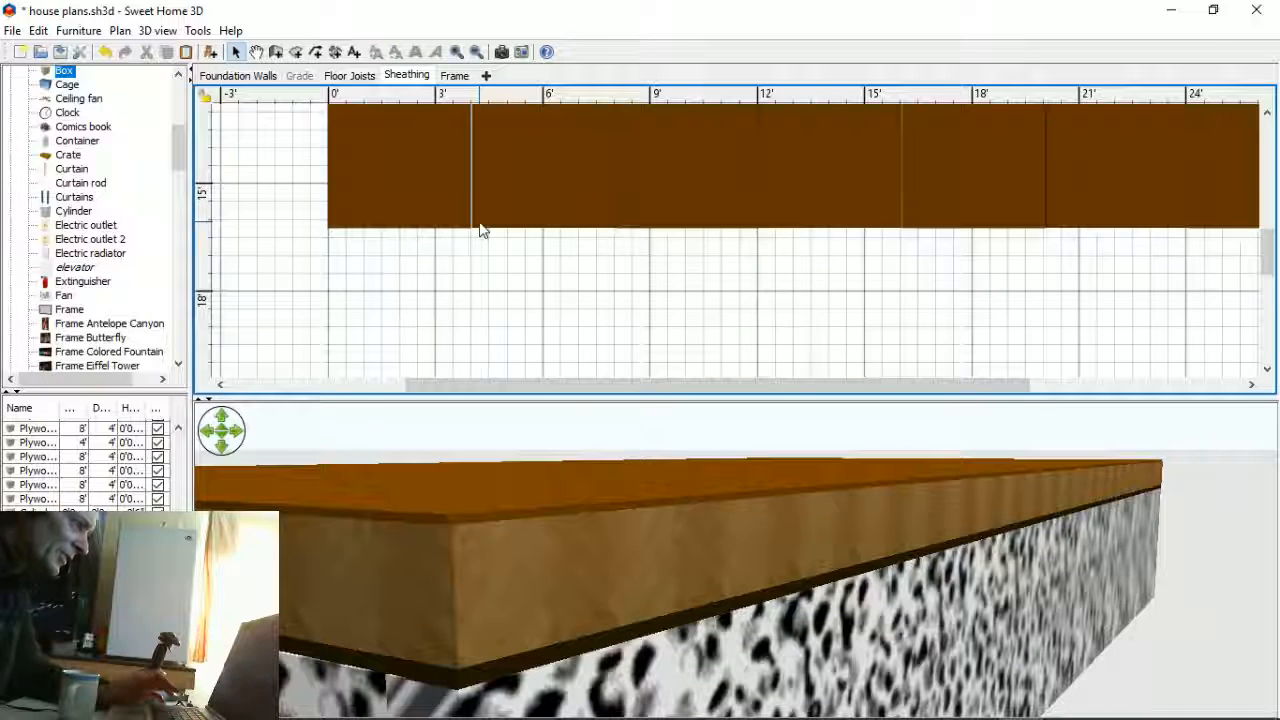
{"action": "left_click", "coordinate": [453, 76]}
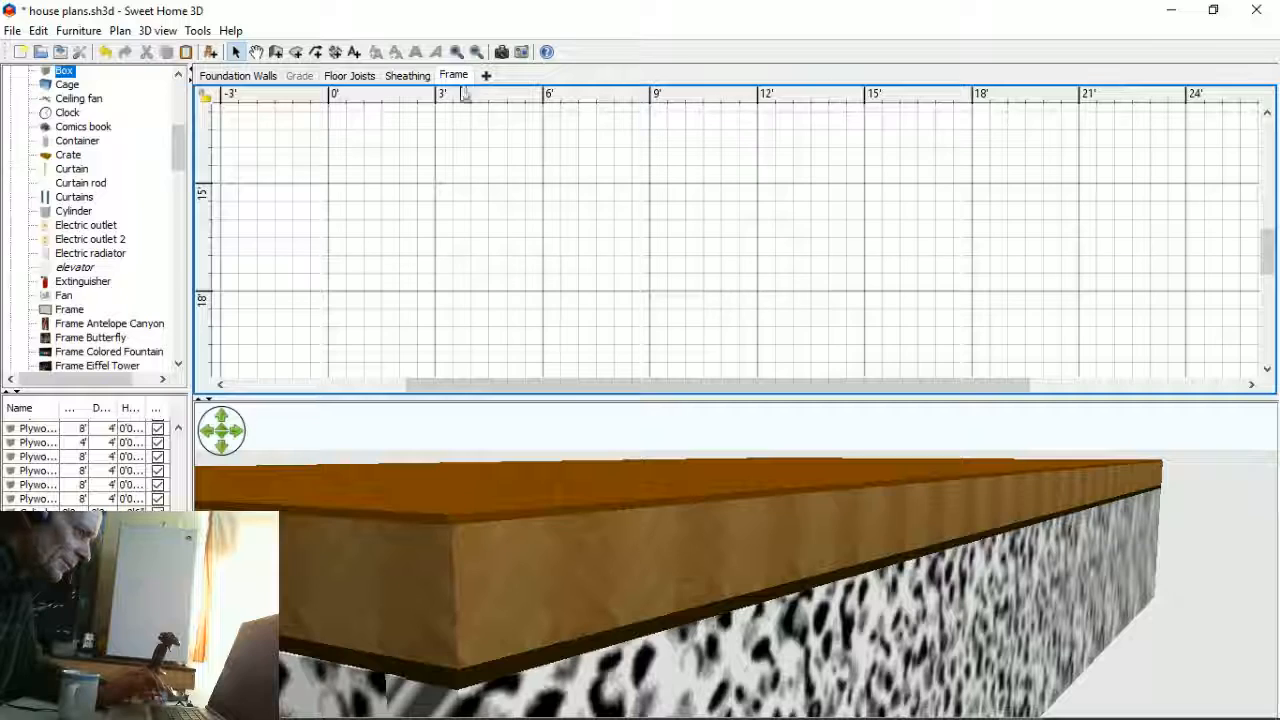
{"action": "key", "text": "ctrl+v"}
- Set the Frame level's elevation to 5'1¼" to bring the raised wall board closer to the floor
{"action": "left_click", "coordinate": [645, 517]}
{"action": "scroll", "coordinate": [665, 517], "scroll_direction": "up", "scroll_amount": 5}
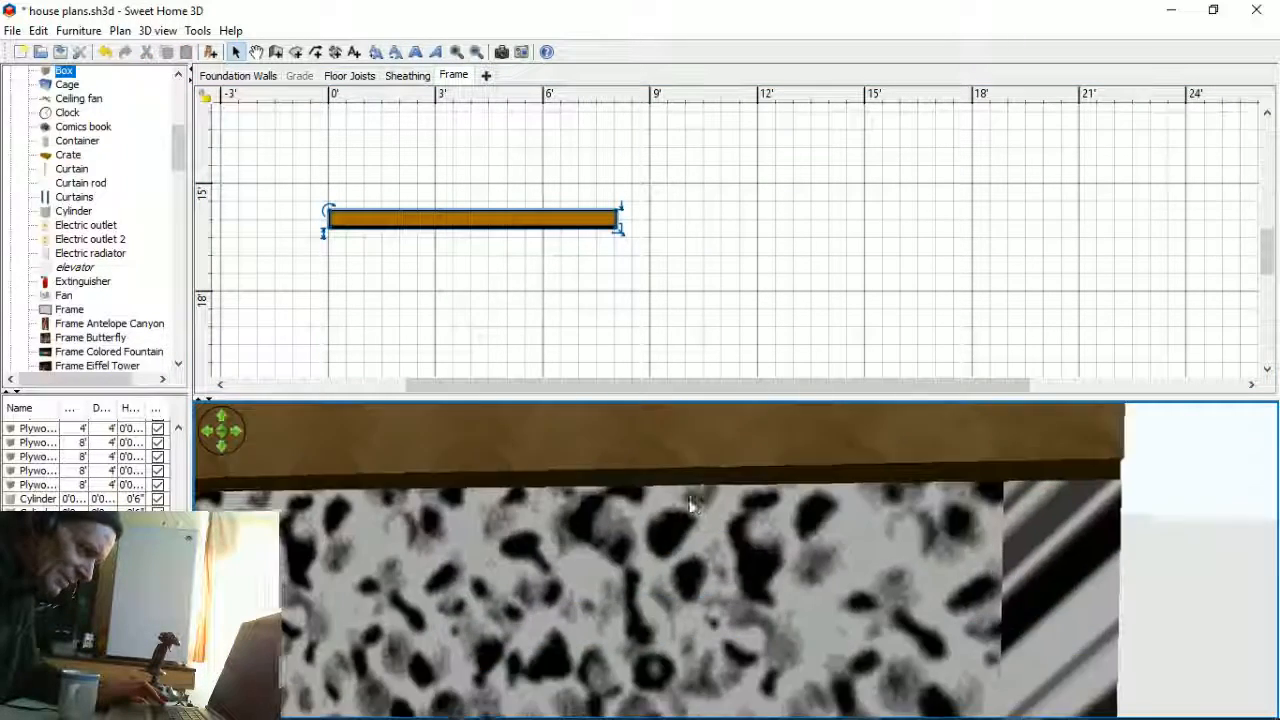
{"action": "scroll", "coordinate": [689, 508], "scroll_direction": "up", "scroll_amount": 3}
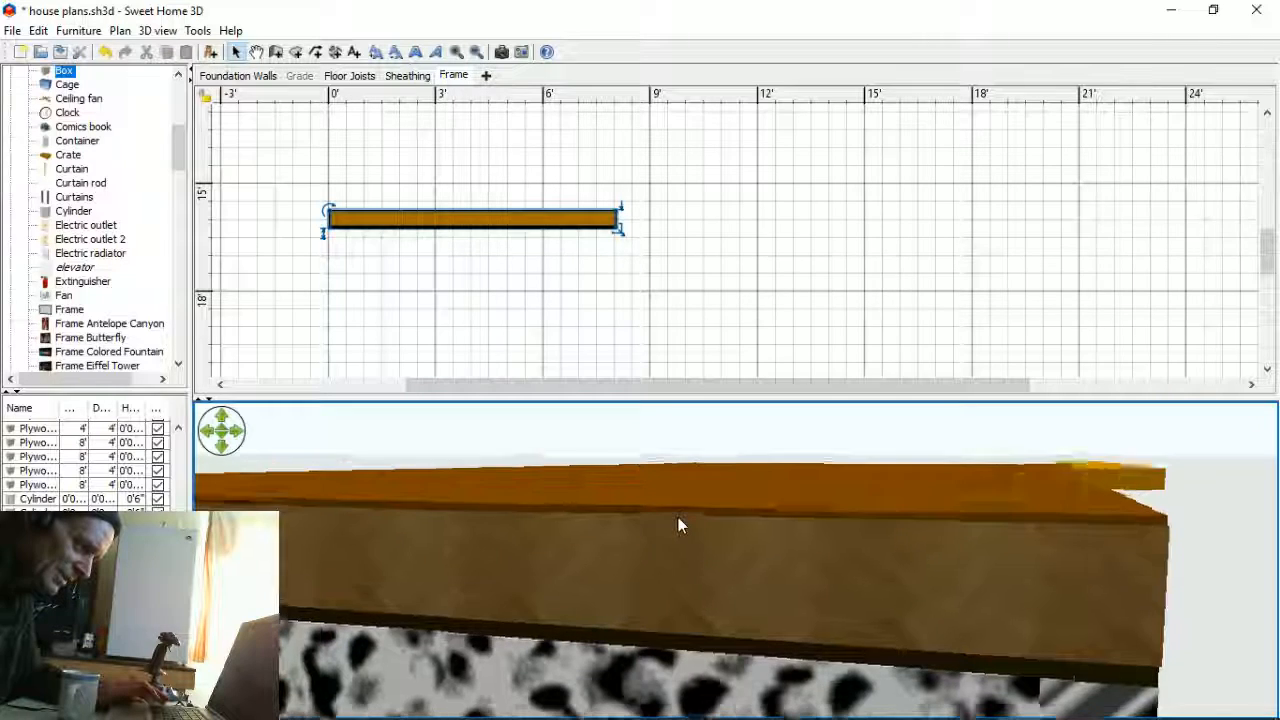
{"action": "scroll", "coordinate": [677, 515], "scroll_direction": "up", "scroll_amount": 5}
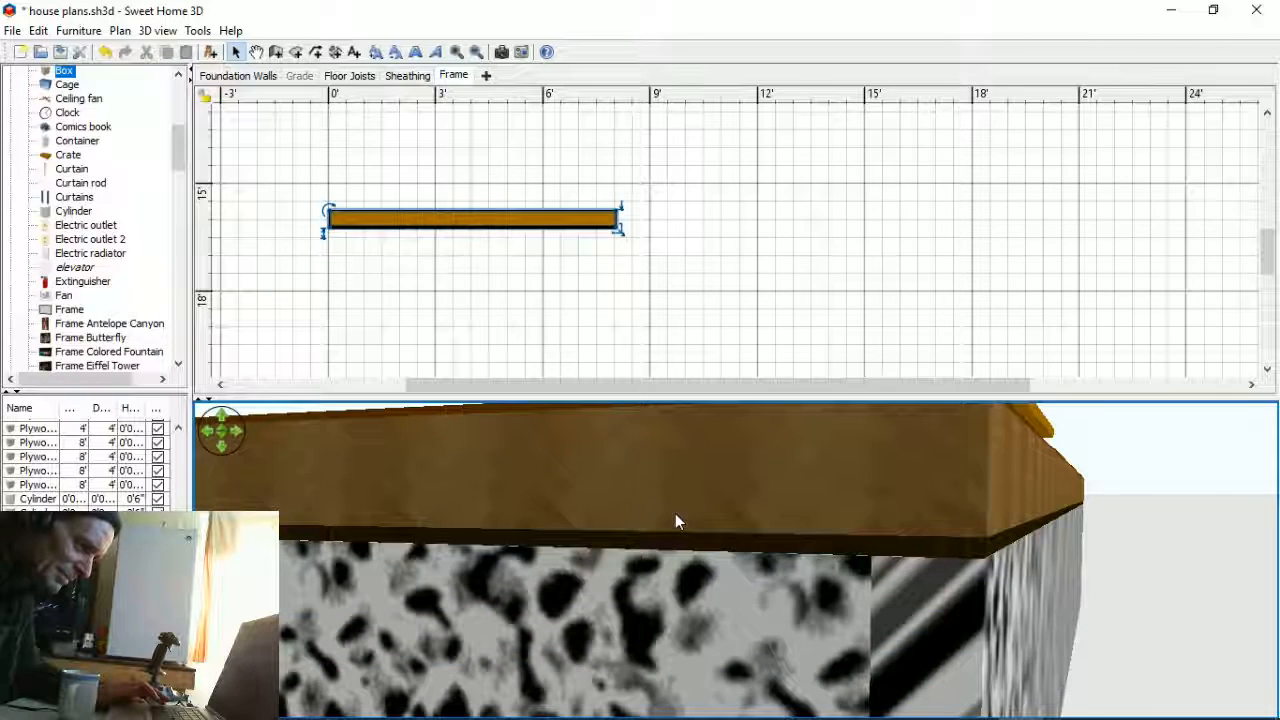
{"action": "scroll", "coordinate": [675, 515], "scroll_direction": "down", "scroll_amount": 3}
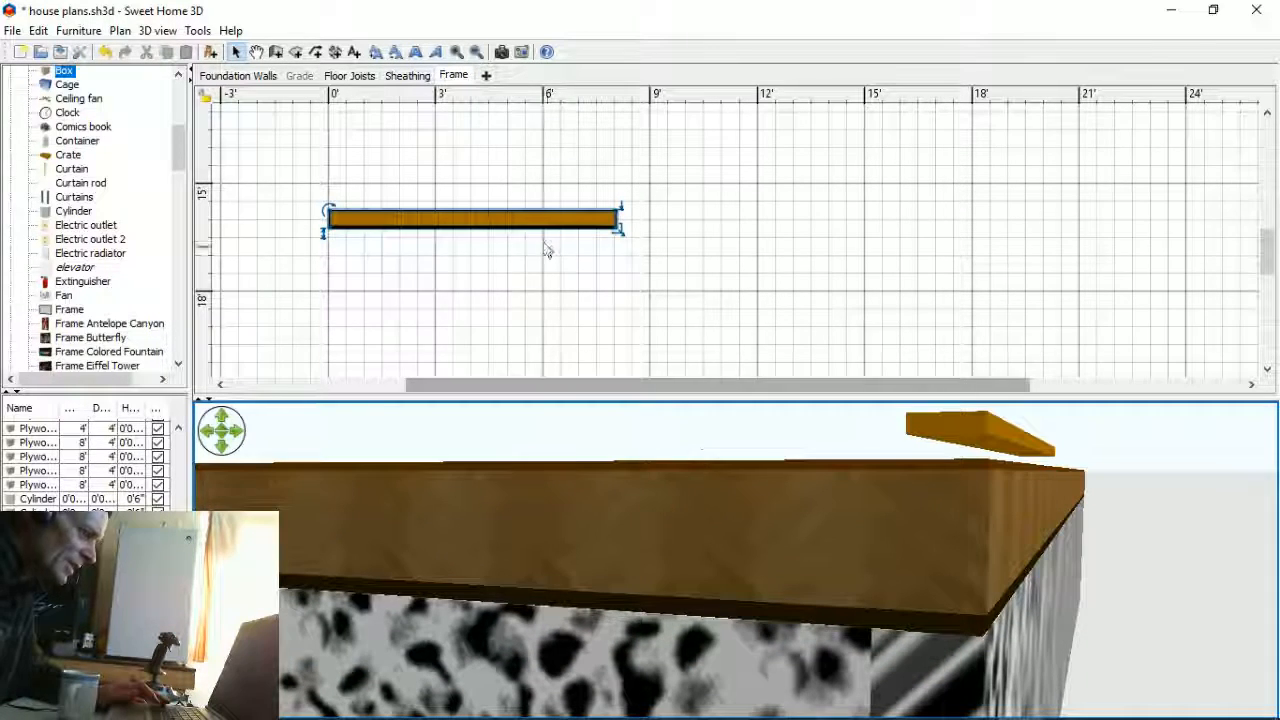
{"action": "left_click", "coordinate": [458, 78]}
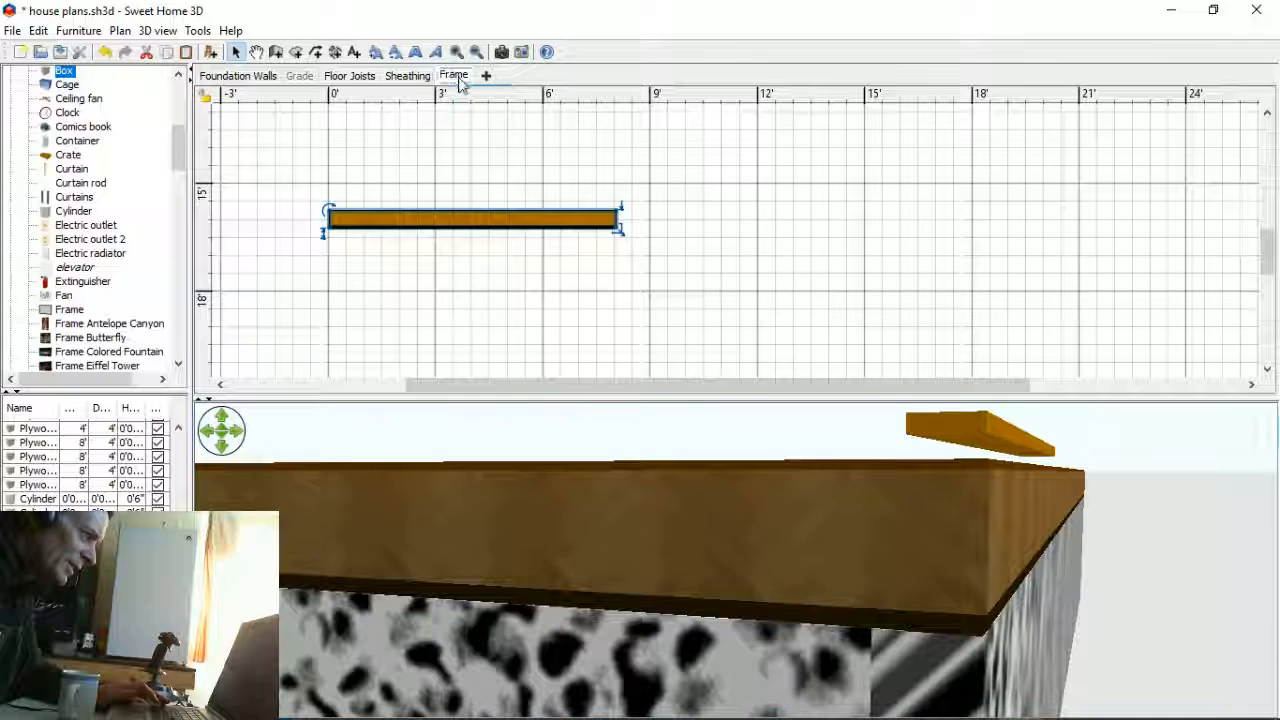
{"action": "double_click", "coordinate": [458, 78]}
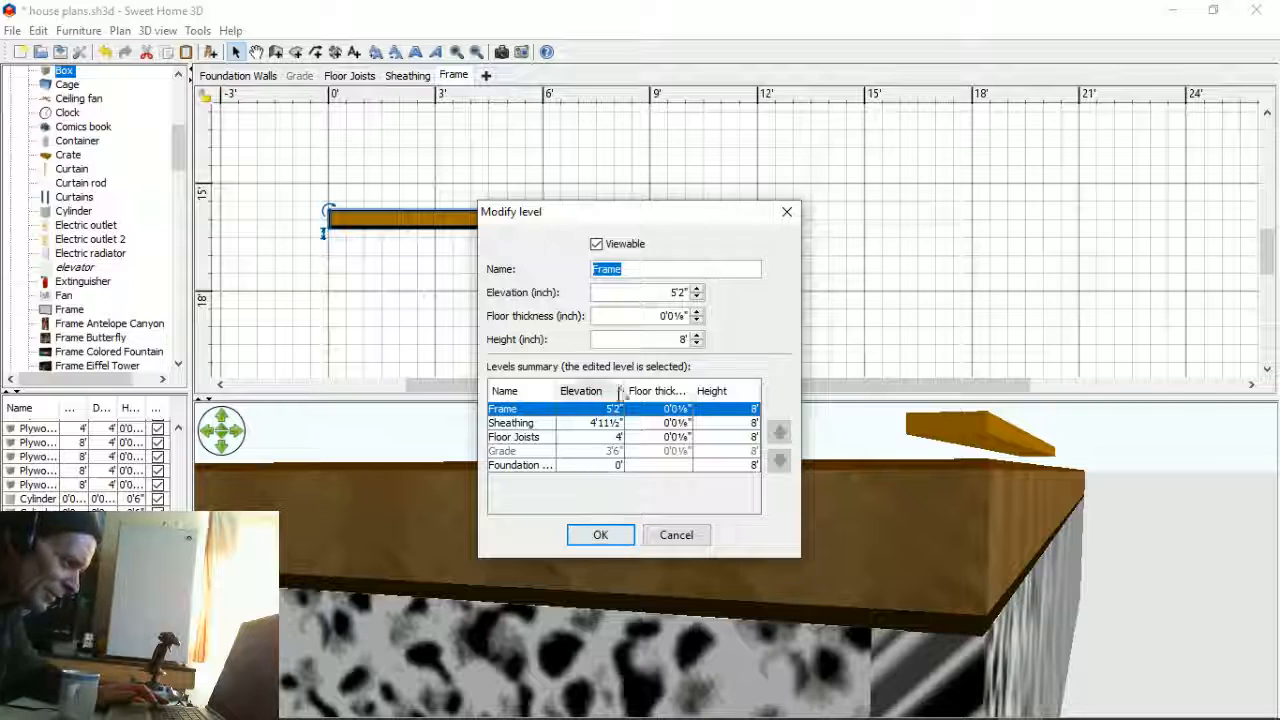
{"action": "key", "text": "Tab"}
{"action": "left_click", "coordinate": [697, 298]}
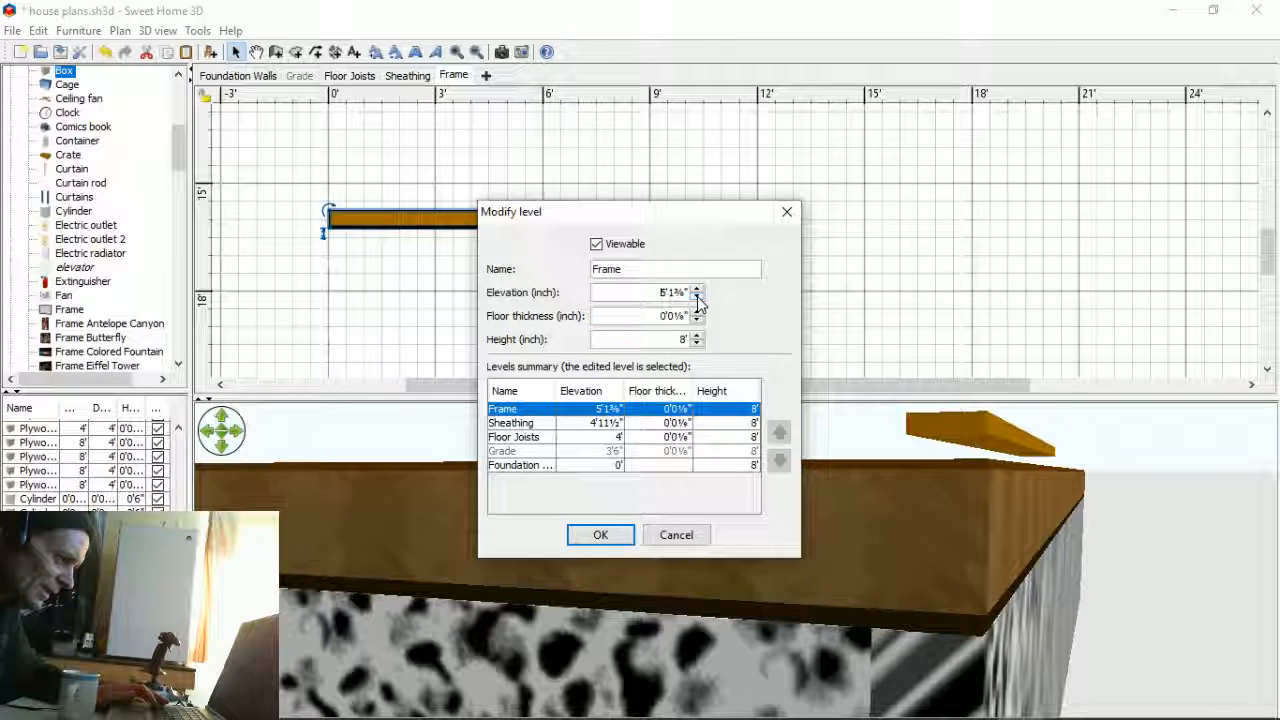
{"action": "left_click", "coordinate": [697, 297]}
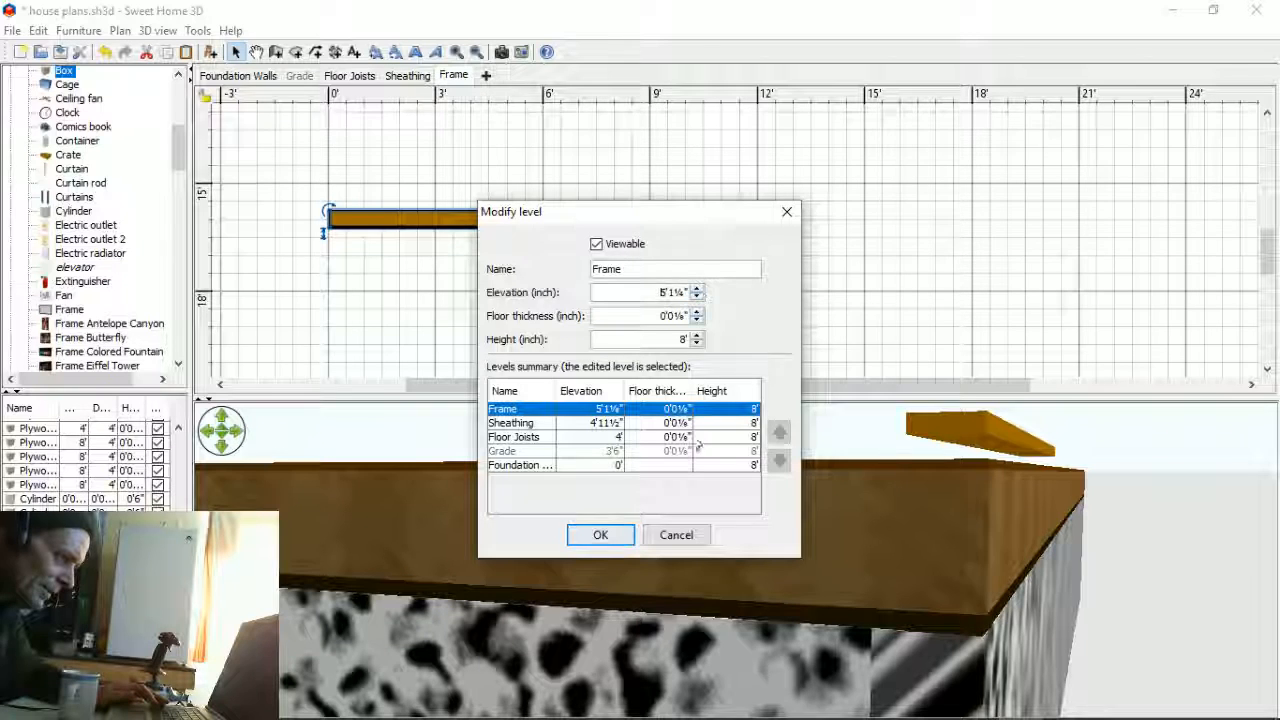
{"action": "left_click", "coordinate": [621, 536]}
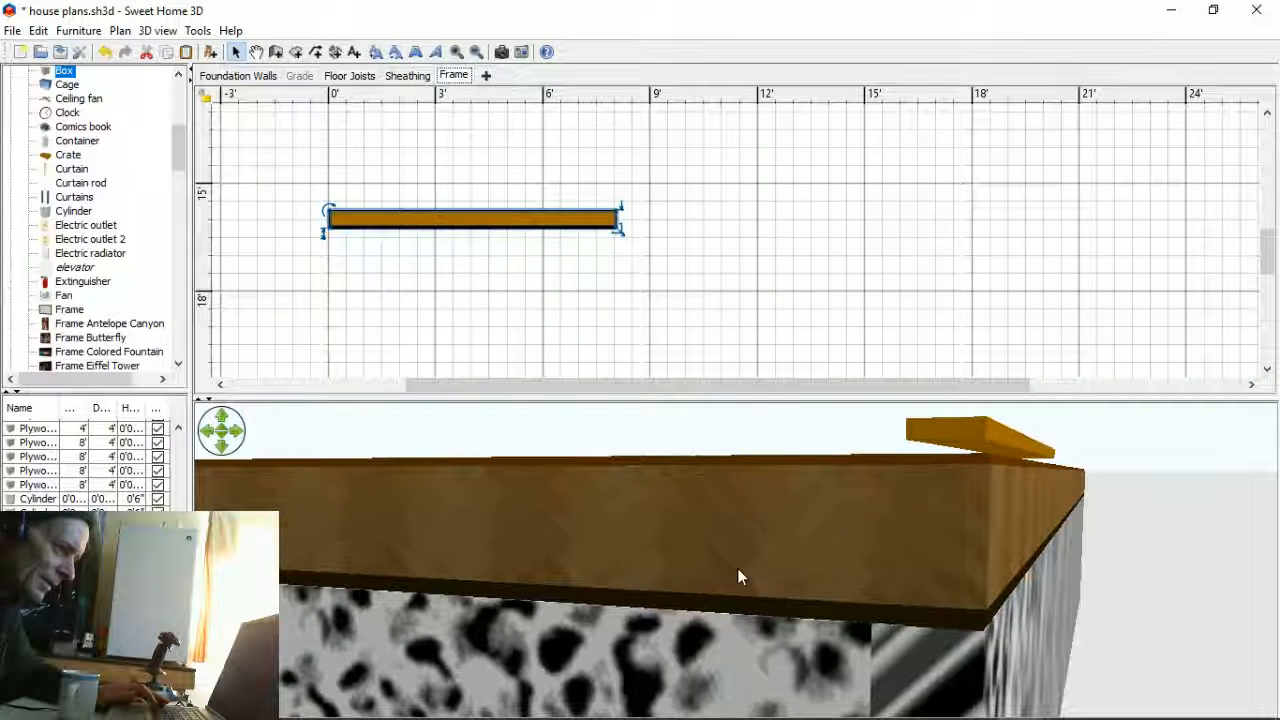
- Lower the Frame level's elevation to 5'0¼"
{"action": "double_click", "coordinate": [445, 78]}
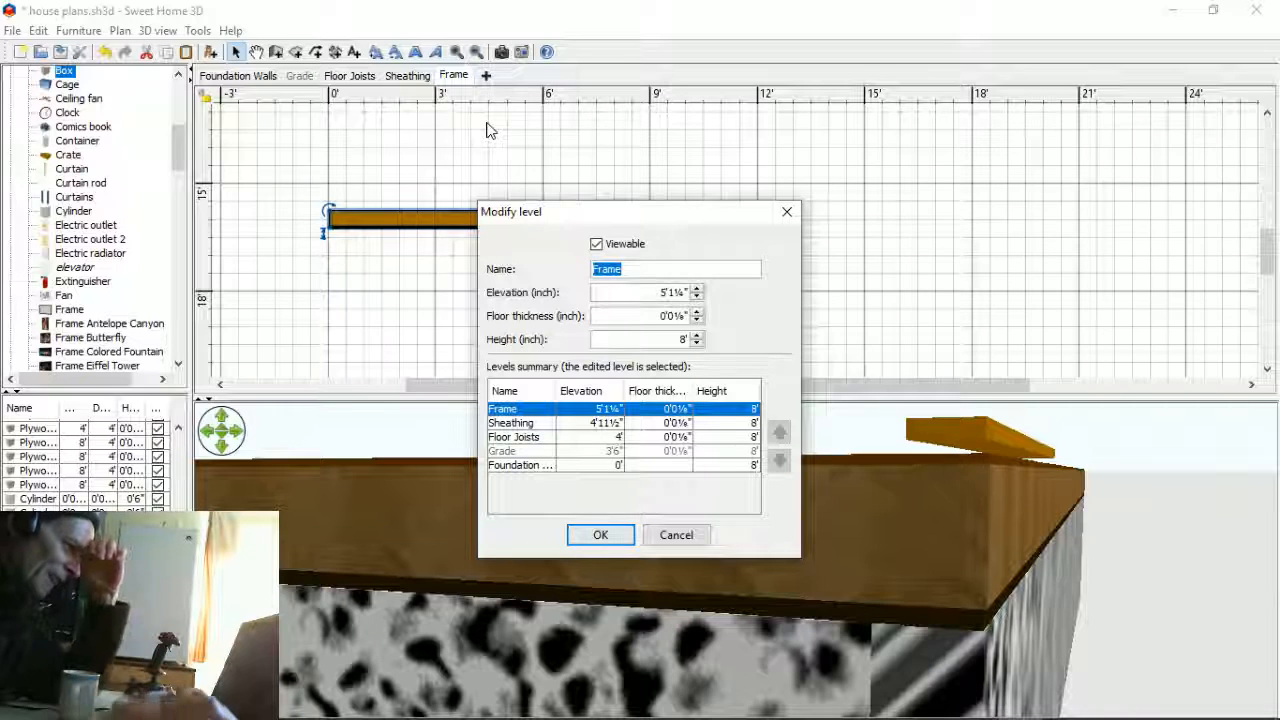
{"action": "left_click", "coordinate": [697, 297]}
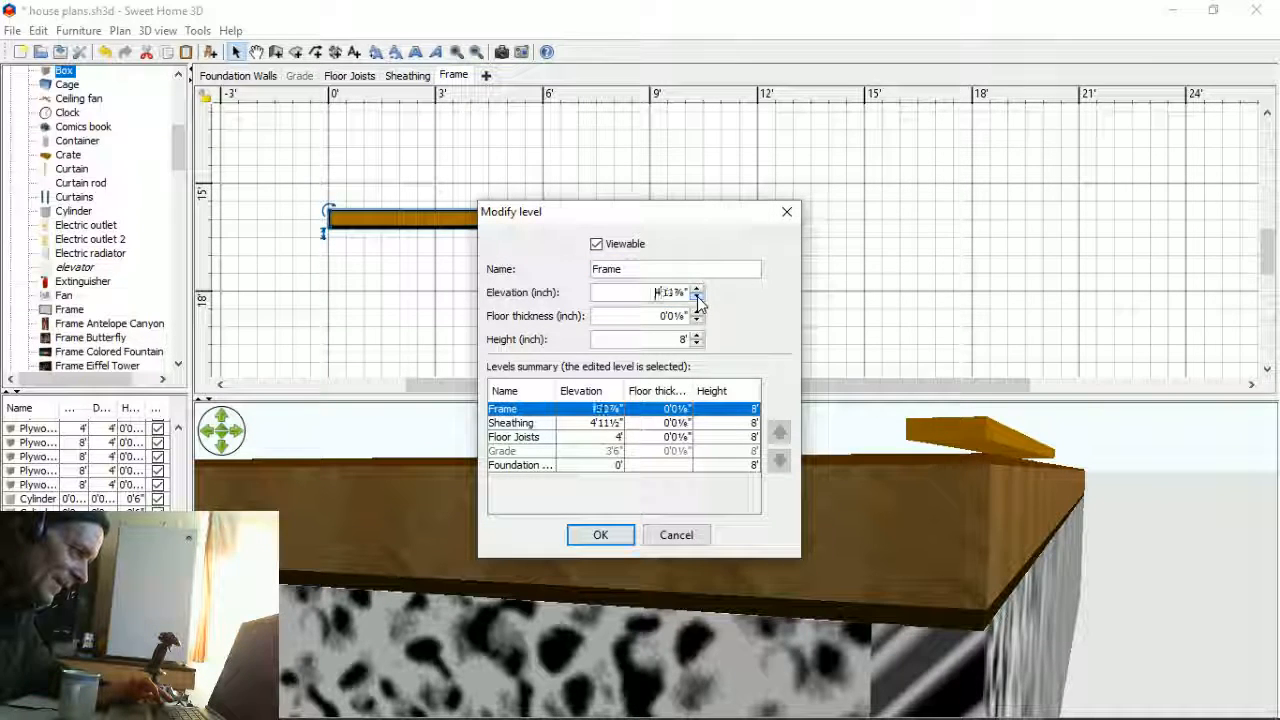
{"action": "left_click", "coordinate": [697, 291]}
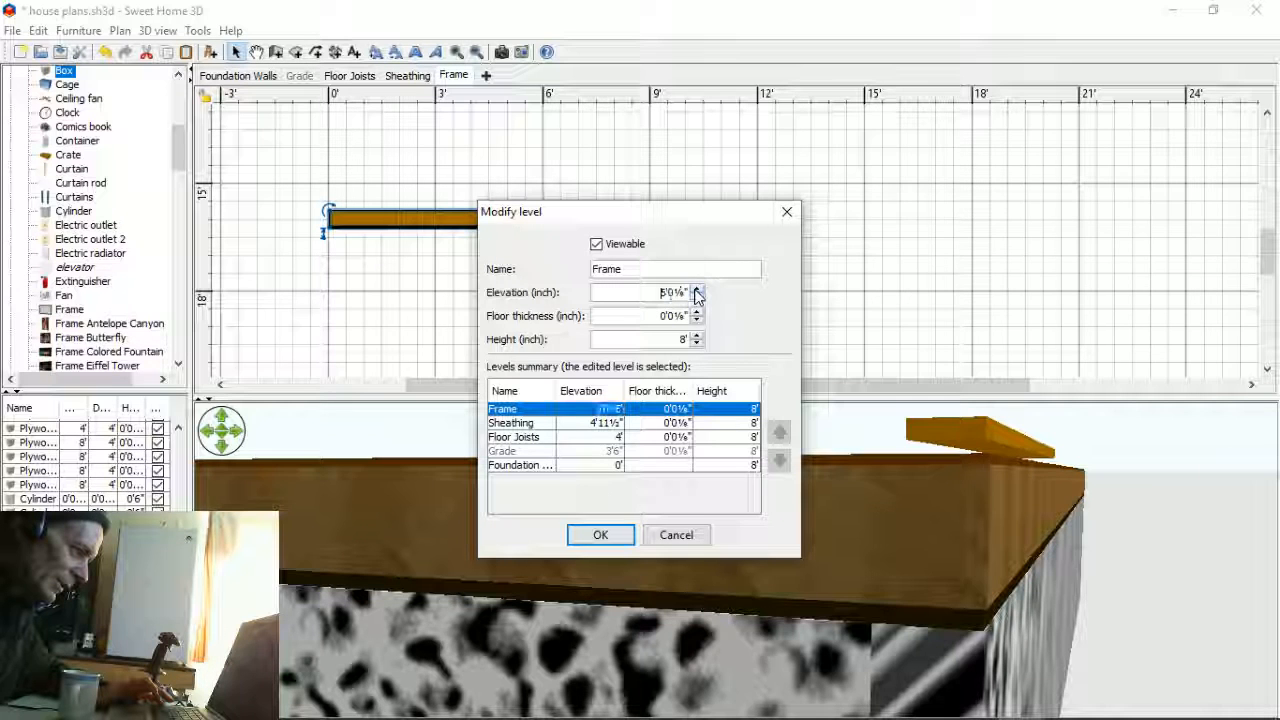
{"action": "left_click", "coordinate": [697, 290]}
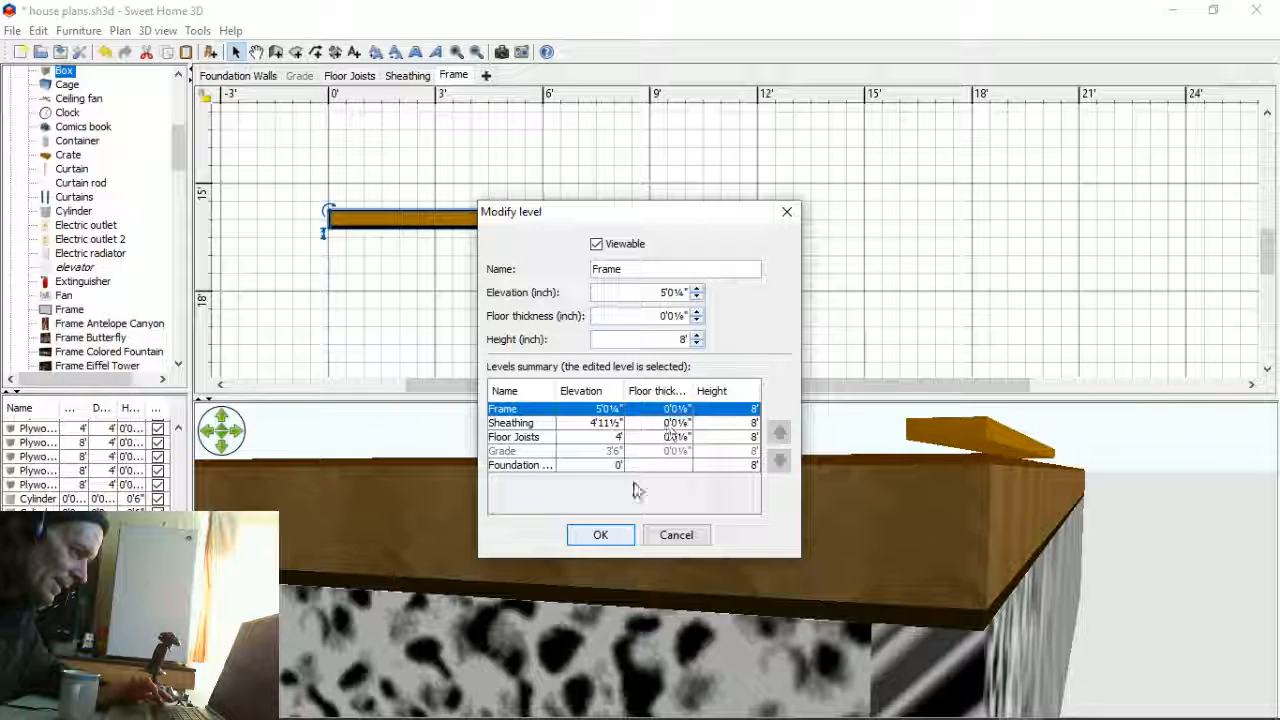
{"action": "left_click", "coordinate": [600, 537]}
- Check the wall board's seating on the floor in 3D and set the Frame level's elevation to 5'
{"action": "left_click_drag", "start_coordinate": [824, 561], "coordinate": [791, 585]}
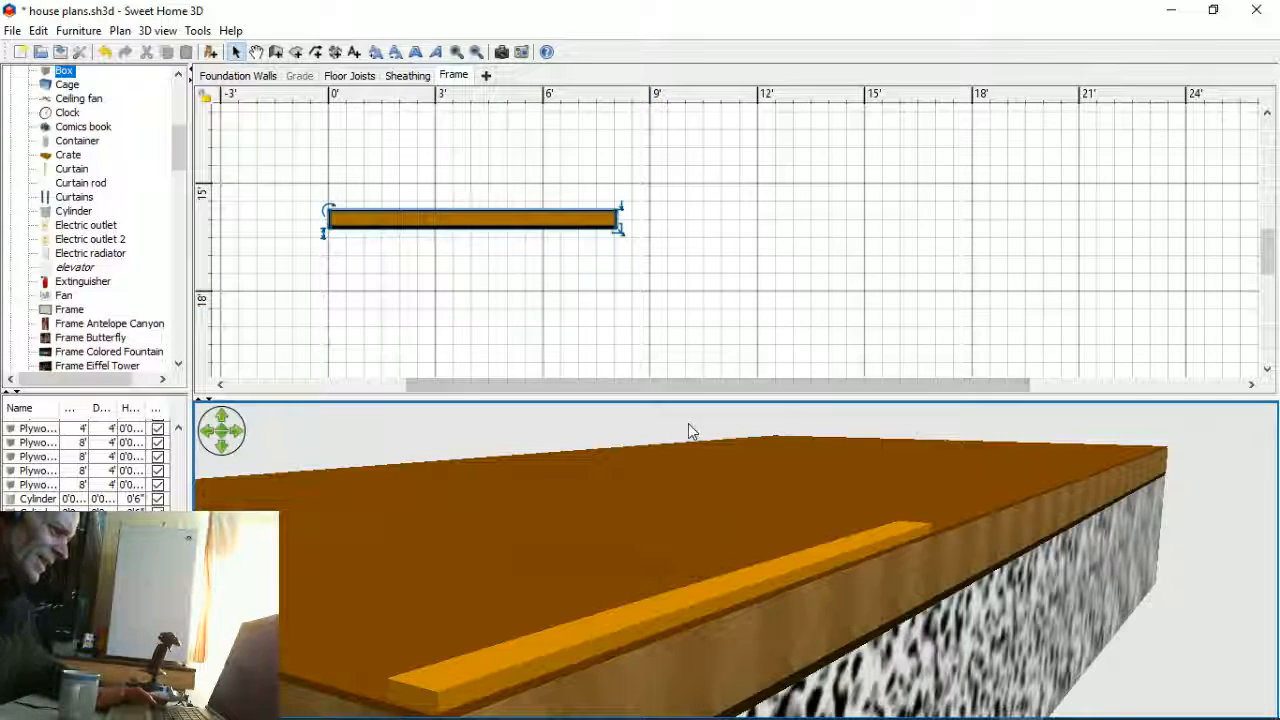
{"action": "scroll", "coordinate": [701, 281], "scroll_direction": "down", "scroll_amount": 2}
{"action": "scroll", "coordinate": [701, 281], "scroll_direction": "up", "scroll_amount": 5}
{"action": "scroll", "coordinate": [702, 277], "scroll_direction": "down", "scroll_amount": 4}
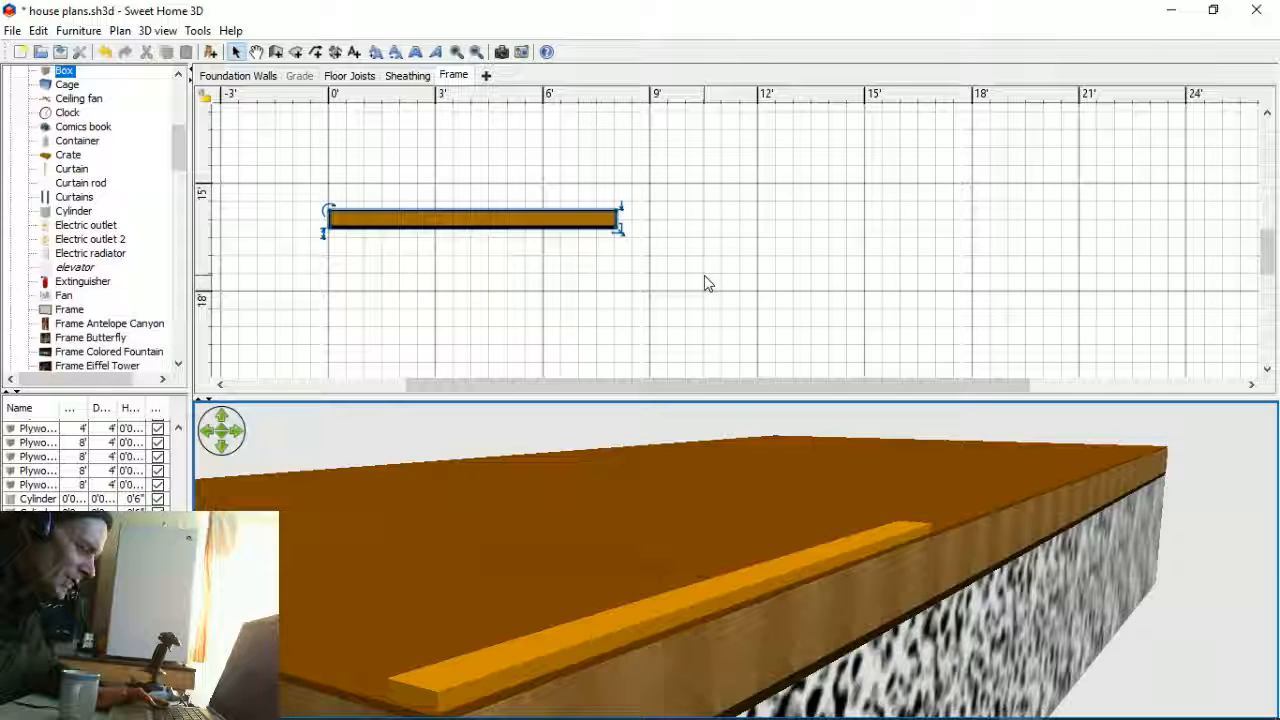
{"action": "double_click", "coordinate": [455, 75]}
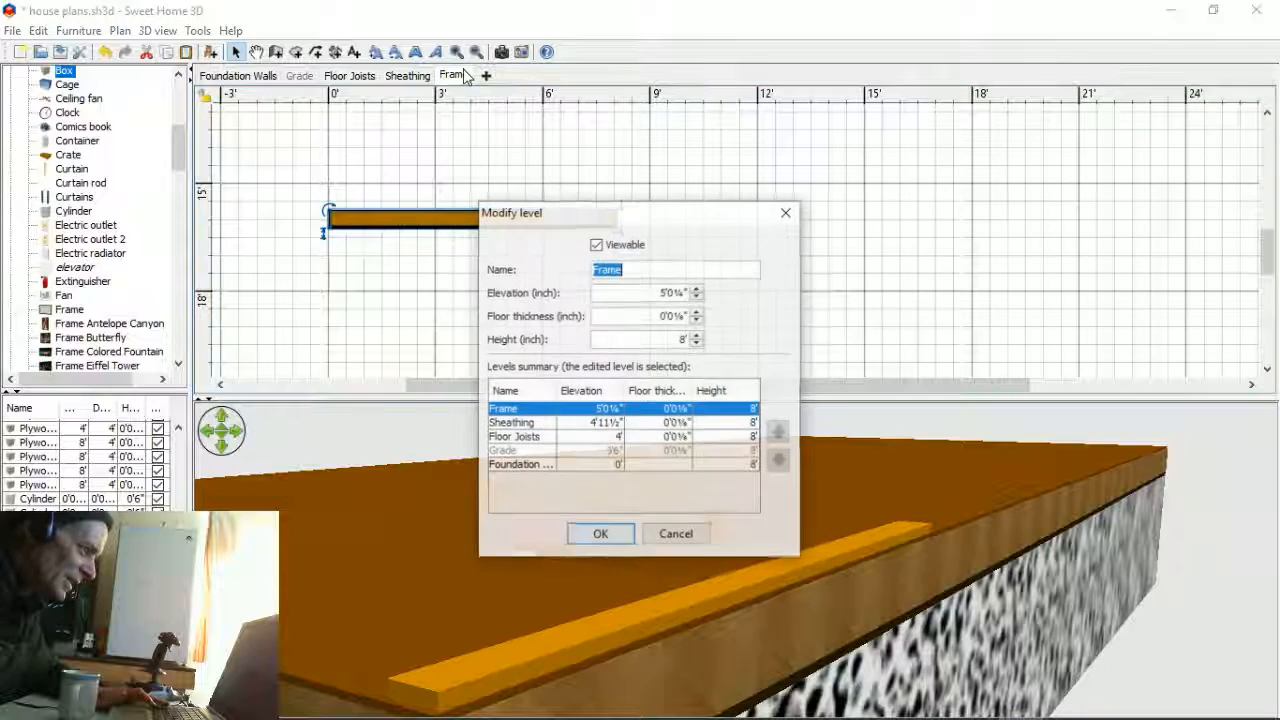
{"action": "left_click", "coordinate": [695, 298]}
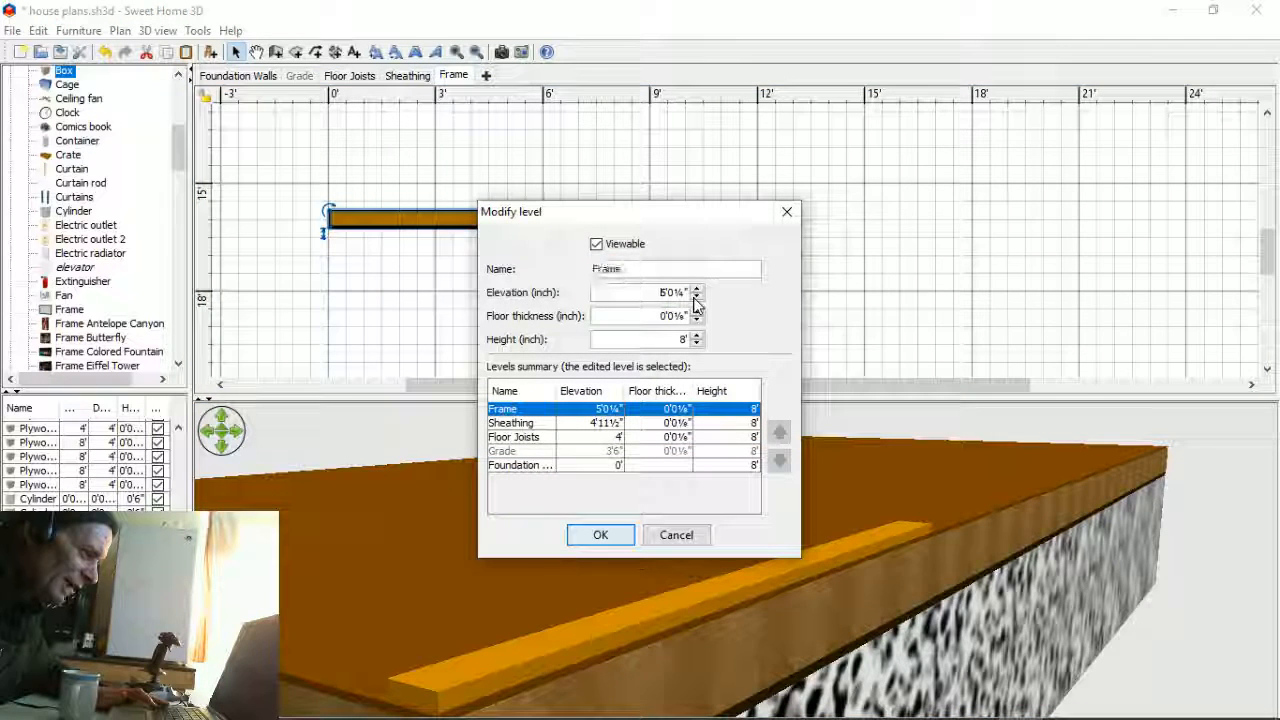
{"action": "left_click", "coordinate": [695, 298]}
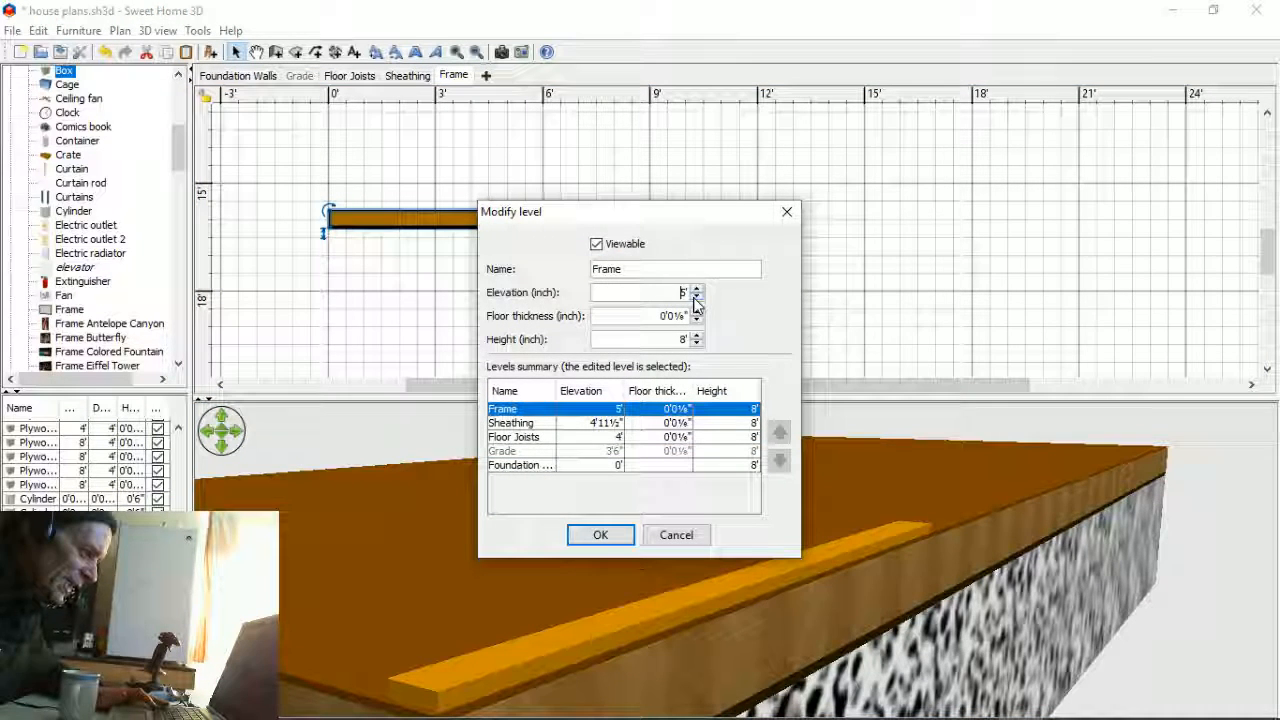
{"action": "left_click", "coordinate": [599, 534]}
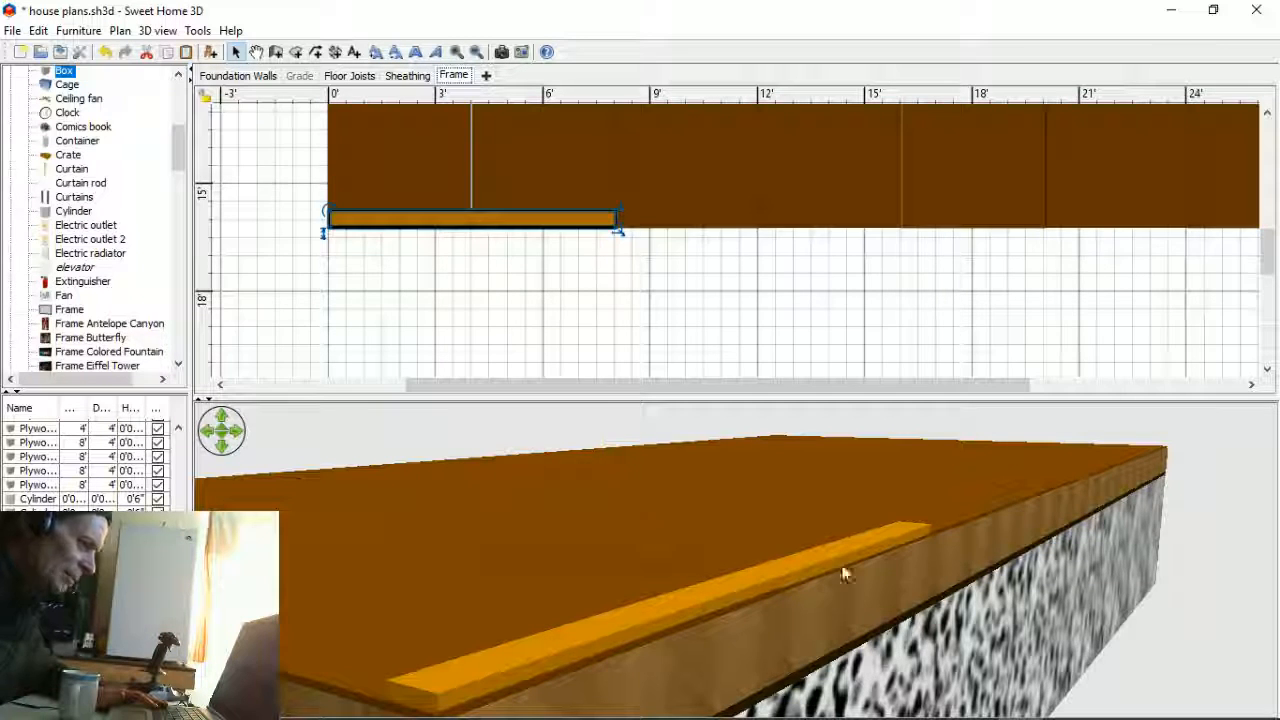
- Examine how the bottom wall board sits on the plywood sheathing along the floor's edge in plan and 3D
{"action": "scroll", "coordinate": [995, 495], "scroll_direction": "up", "scroll_amount": 2}
{"action": "left_click_drag", "start_coordinate": [991, 501], "coordinate": [997, 471]}
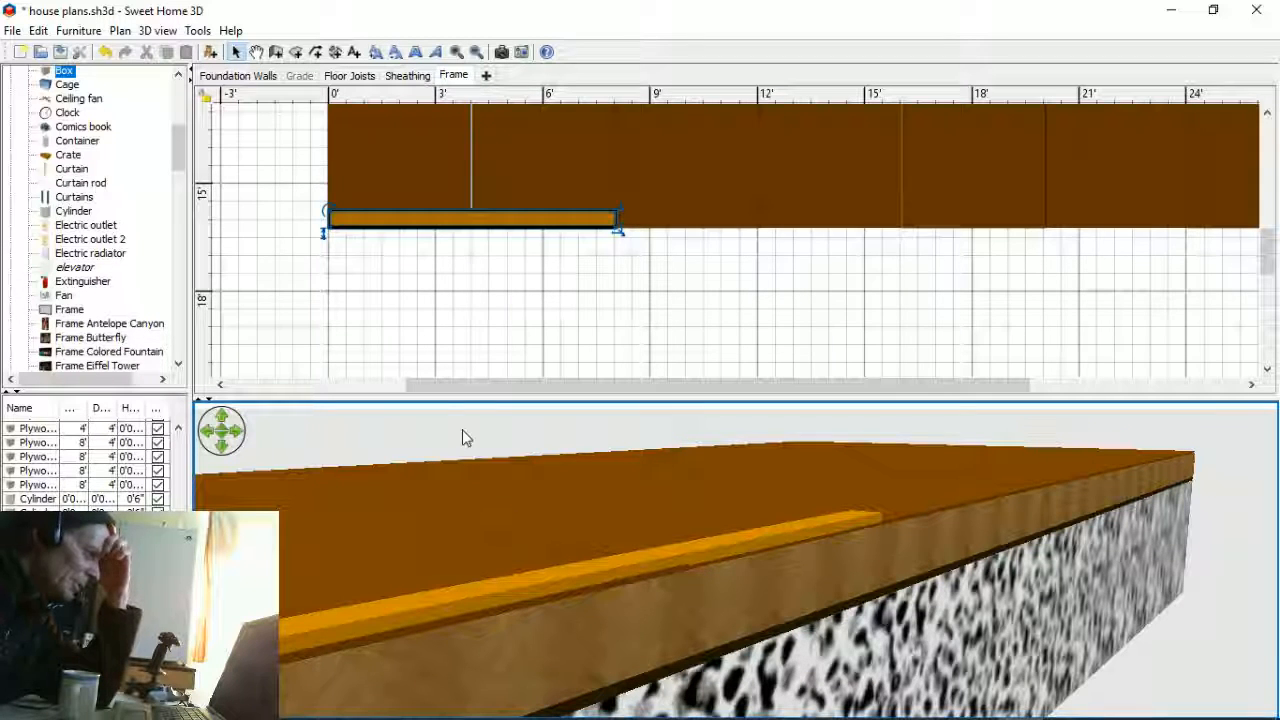
{"action": "mouse_move", "coordinate": [177, 150]}
{"action": "left_mouse_down"}
{"action": "mouse_move", "coordinate": [200, 243]}
{"action": "mouse_move", "coordinate": [183, 308]}
{"action": "mouse_move", "coordinate": [166, 138]}
{"action": "left_mouse_up"}
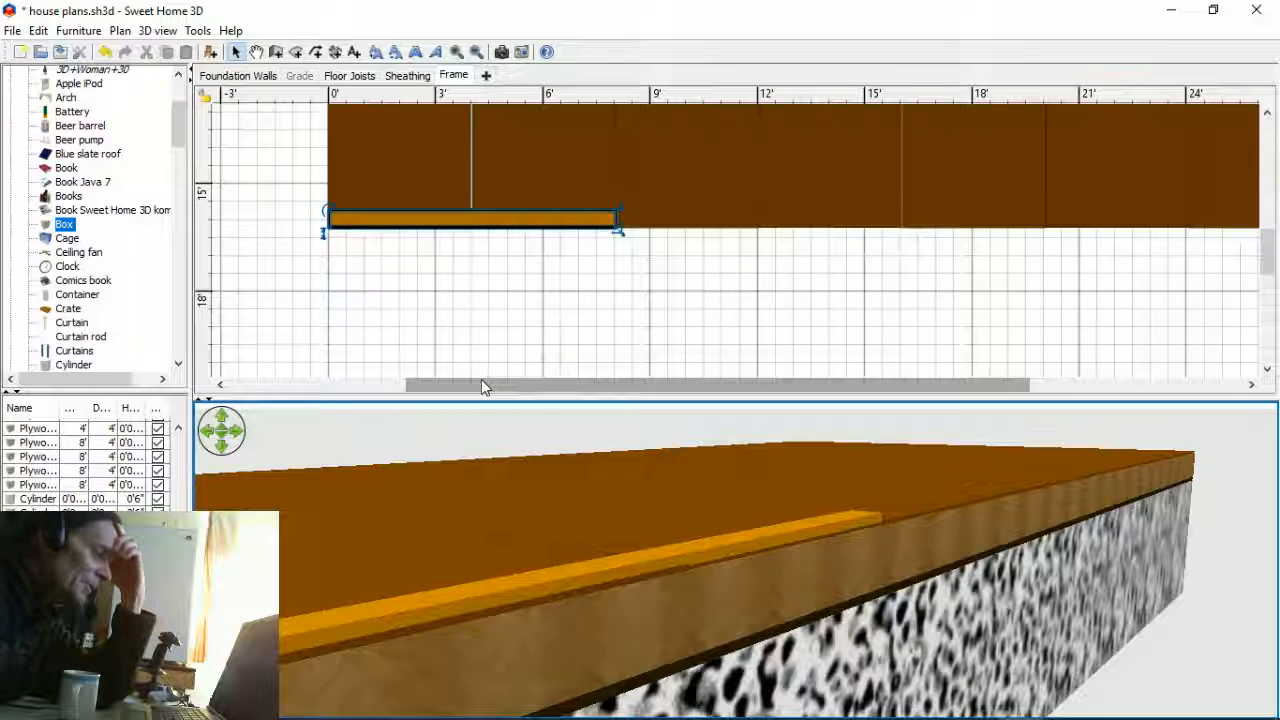
{"action": "left_click_drag", "start_coordinate": [481, 388], "coordinate": [400, 392]}
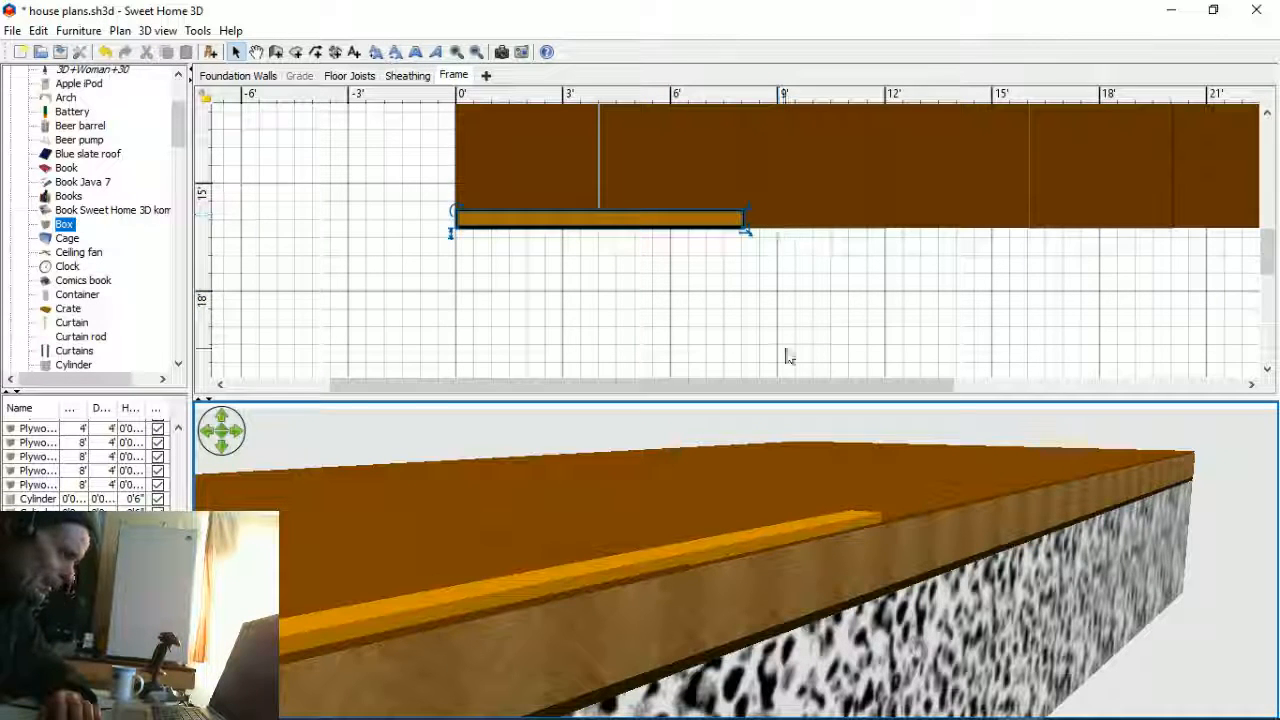
{"action": "left_click_drag", "start_coordinate": [712, 384], "coordinate": [679, 402]}
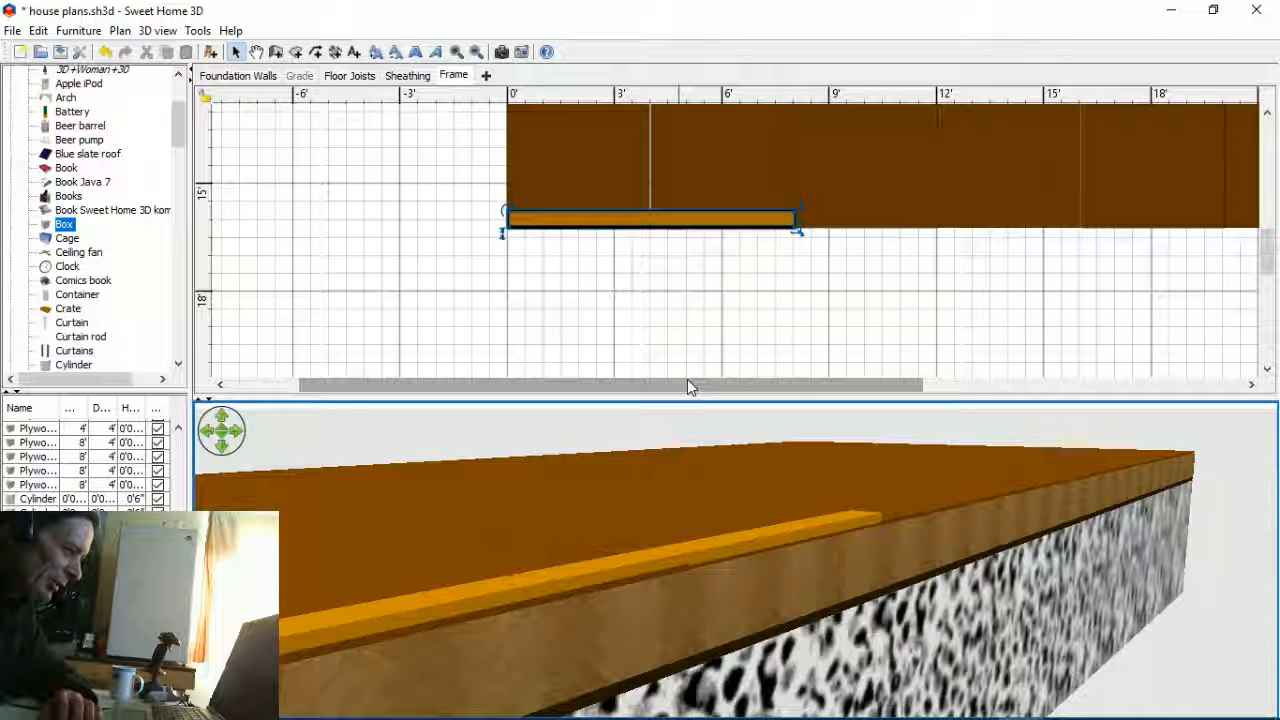
{"action": "left_click_drag", "start_coordinate": [1274, 242], "coordinate": [1274, 232]}
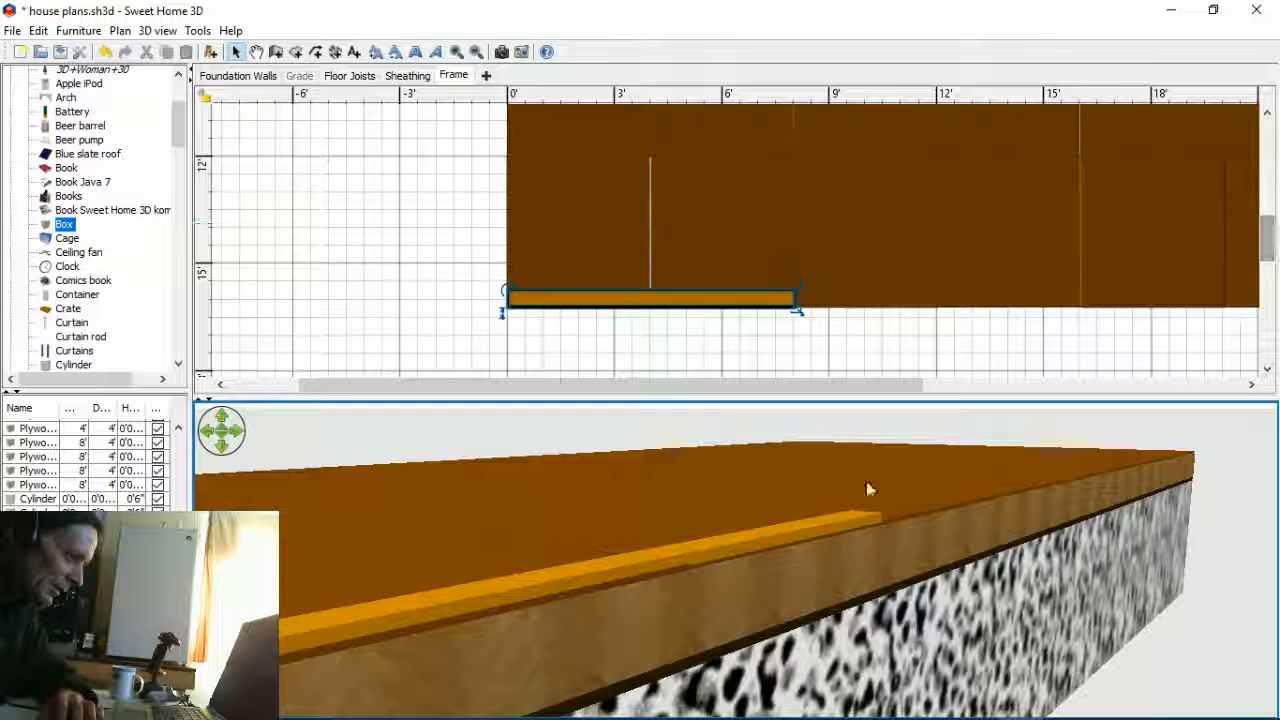
{"action": "scroll", "coordinate": [850, 572], "scroll_direction": "up", "scroll_amount": 5}
{"action": "scroll", "coordinate": [868, 571], "scroll_direction": "down", "scroll_amount": 4}
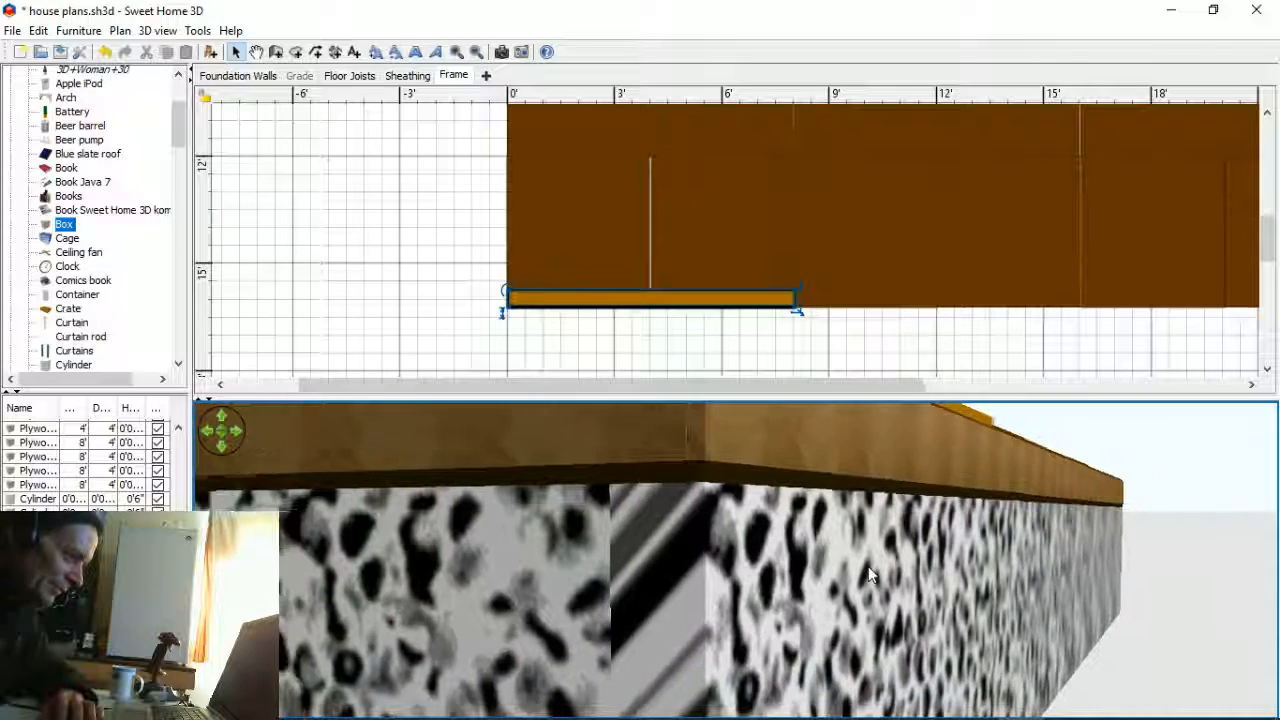
{"action": "mouse_move", "coordinate": [860, 575]}
{"action": "left_mouse_down"}
{"action": "mouse_move", "coordinate": [840, 574]}
{"action": "mouse_move", "coordinate": [869, 572]}
{"action": "left_mouse_up"}
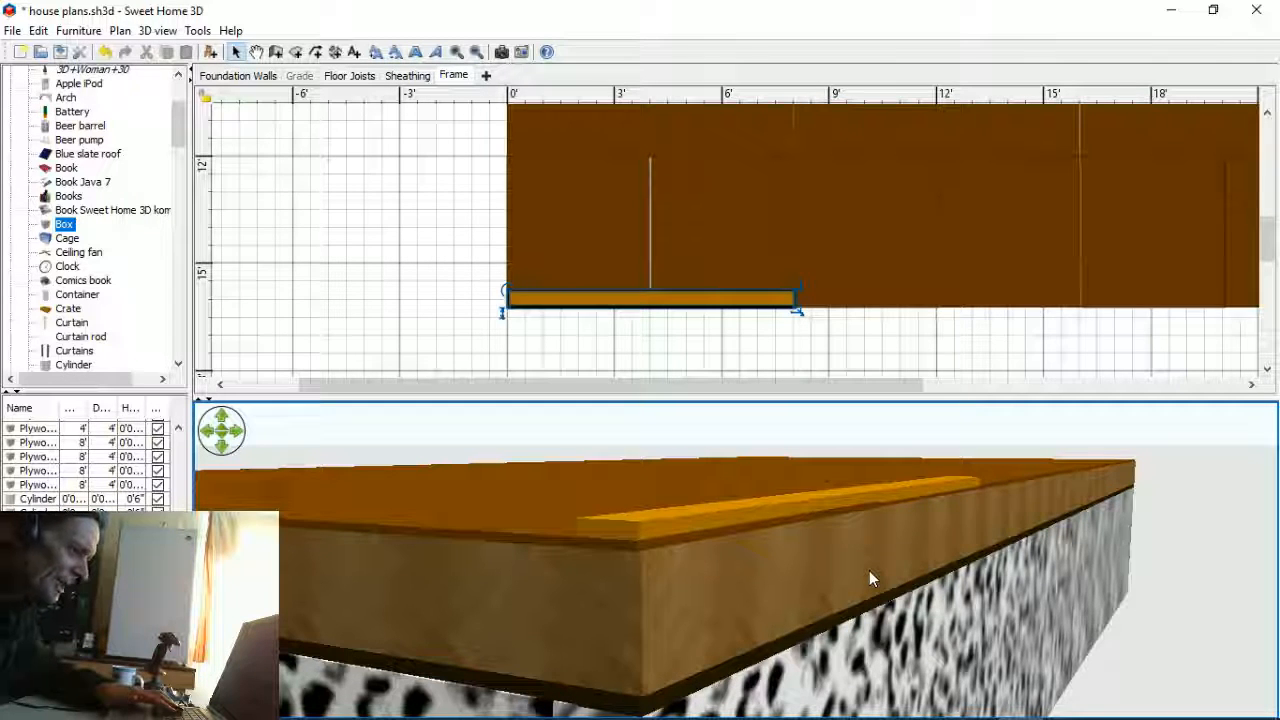
{"action": "mouse_move", "coordinate": [709, 531]}
{"action": "left_mouse_down"}
{"action": "mouse_move", "coordinate": [725, 558]}
{"action": "mouse_move", "coordinate": [671, 520]}
{"action": "mouse_move", "coordinate": [706, 534]}
{"action": "left_mouse_up"}
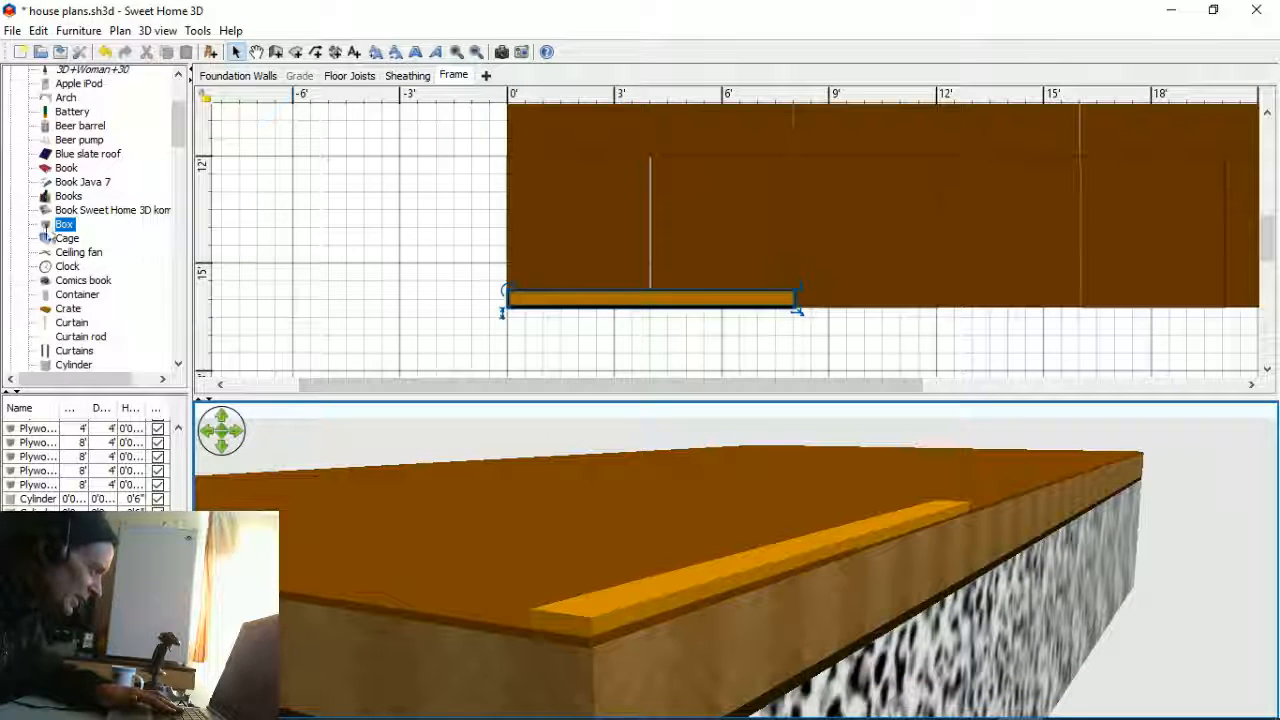
- Add a Box to the Frame level and place it on the floor at about X 1'9", Y 13'7", near the wall board
{"action": "left_click_drag", "start_coordinate": [64, 226], "coordinate": [371, 291]}
{"action": "left_click_drag", "start_coordinate": [590, 571], "coordinate": [548, 543]}
{"action": "scroll", "coordinate": [534, 538], "scroll_direction": "down", "scroll_amount": 8}
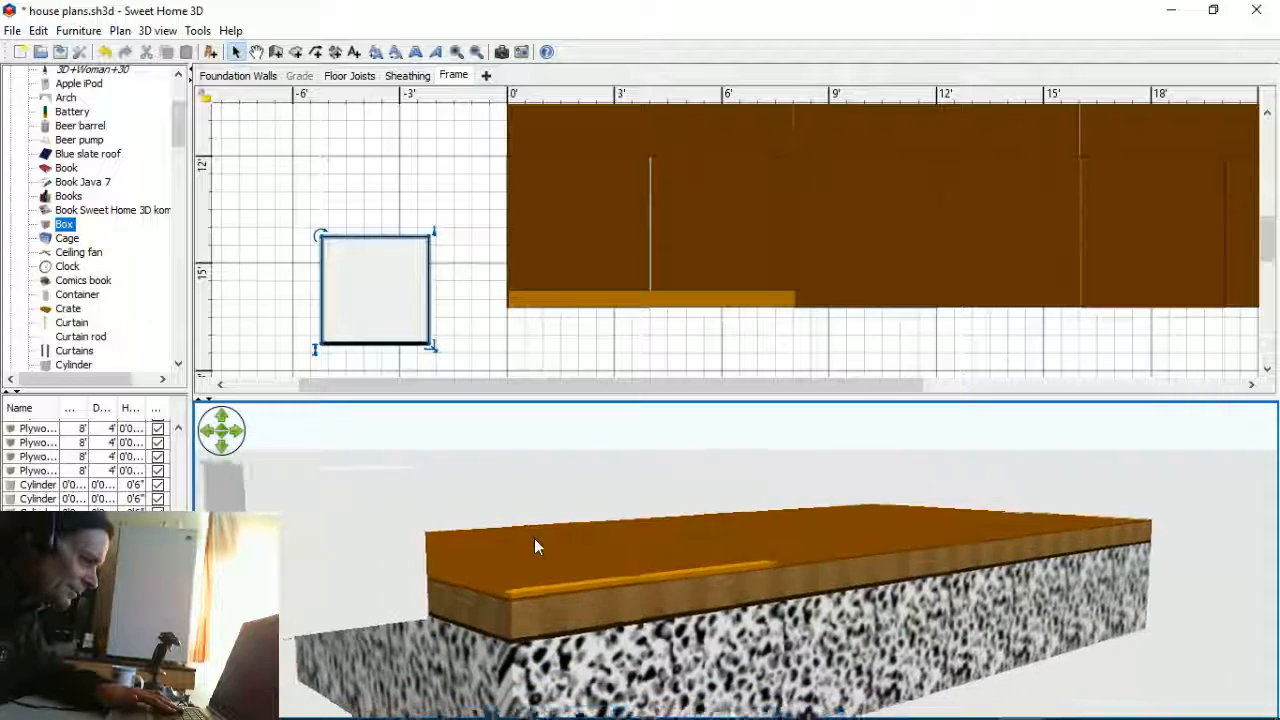
{"action": "left_click_drag", "start_coordinate": [371, 309], "coordinate": [571, 234]}
- Rename the new box on the Frame level as ThruWall Stud
{"action": "double_click", "coordinate": [571, 234]}
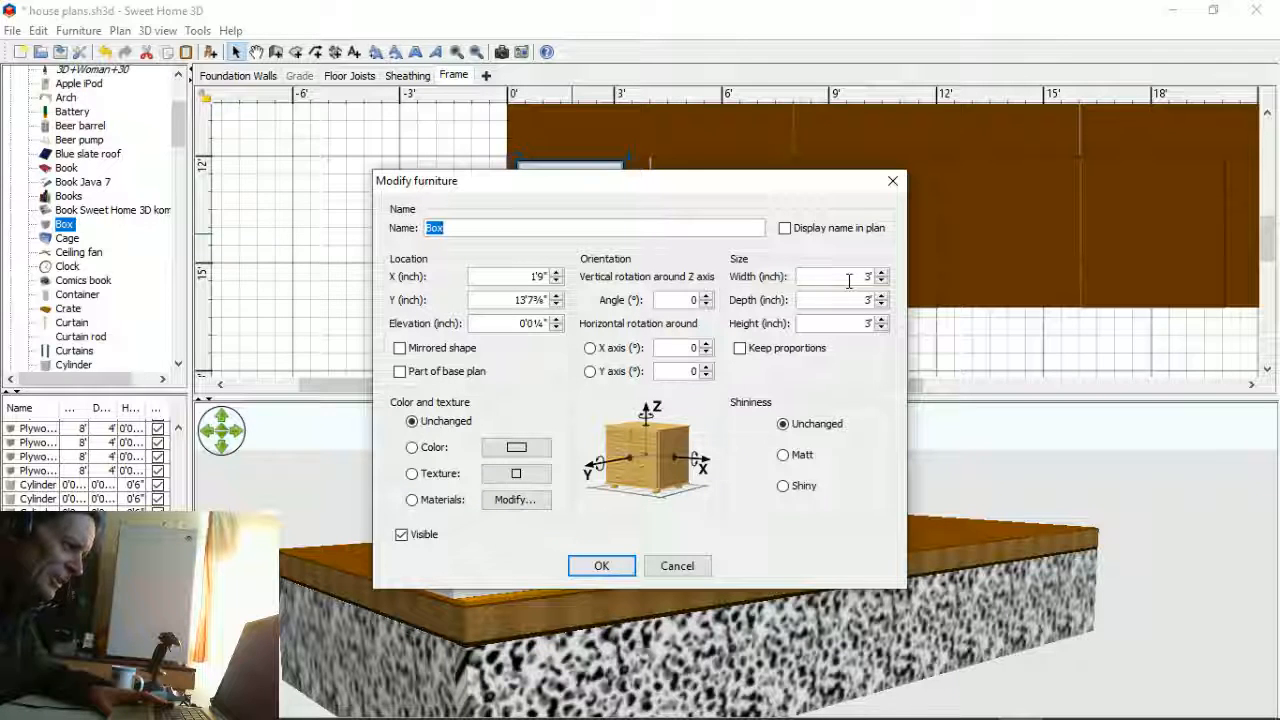
{"action": "key", "text": "BackSpace"}
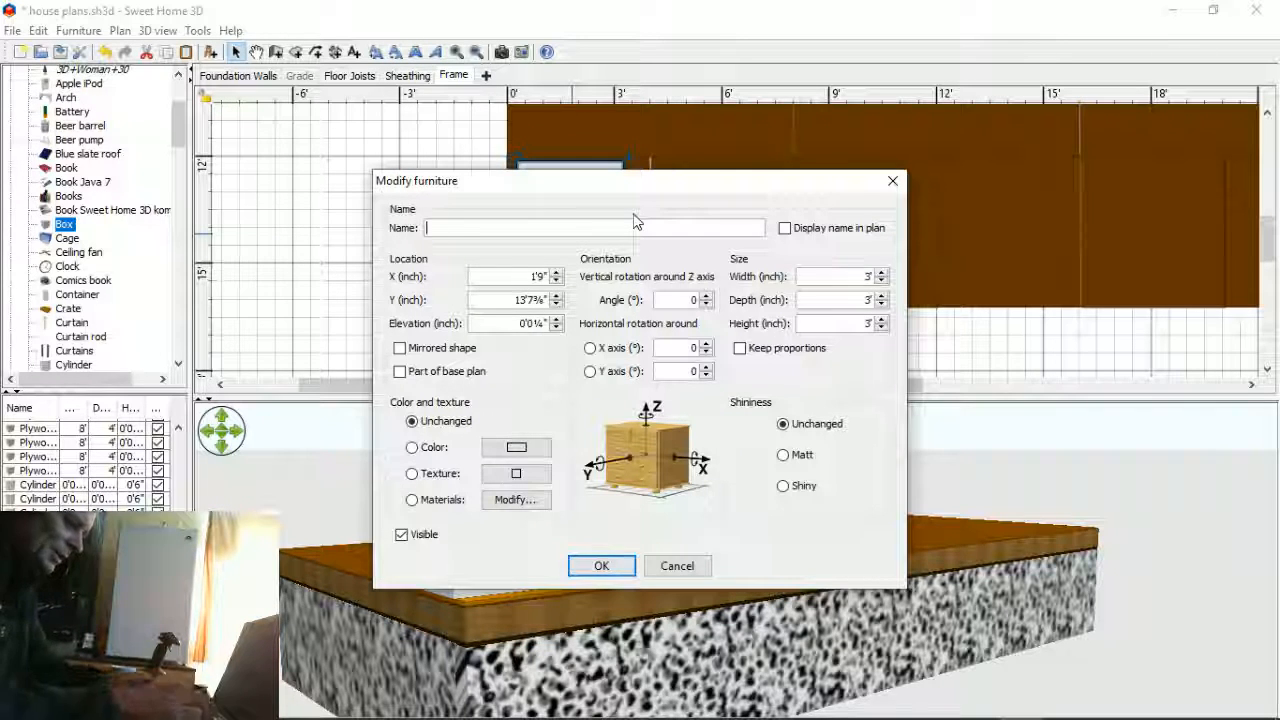
{"action": "type", "text": "Thr"}
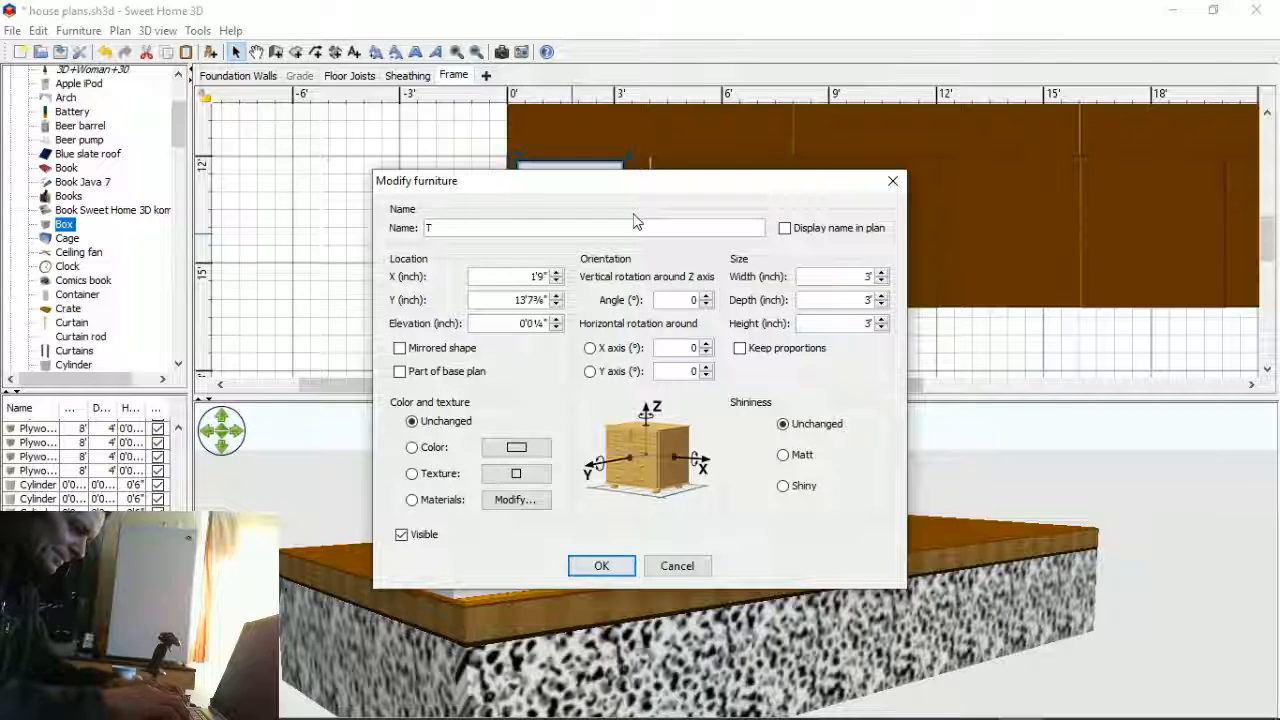
{"action": "type", "text": "u"}
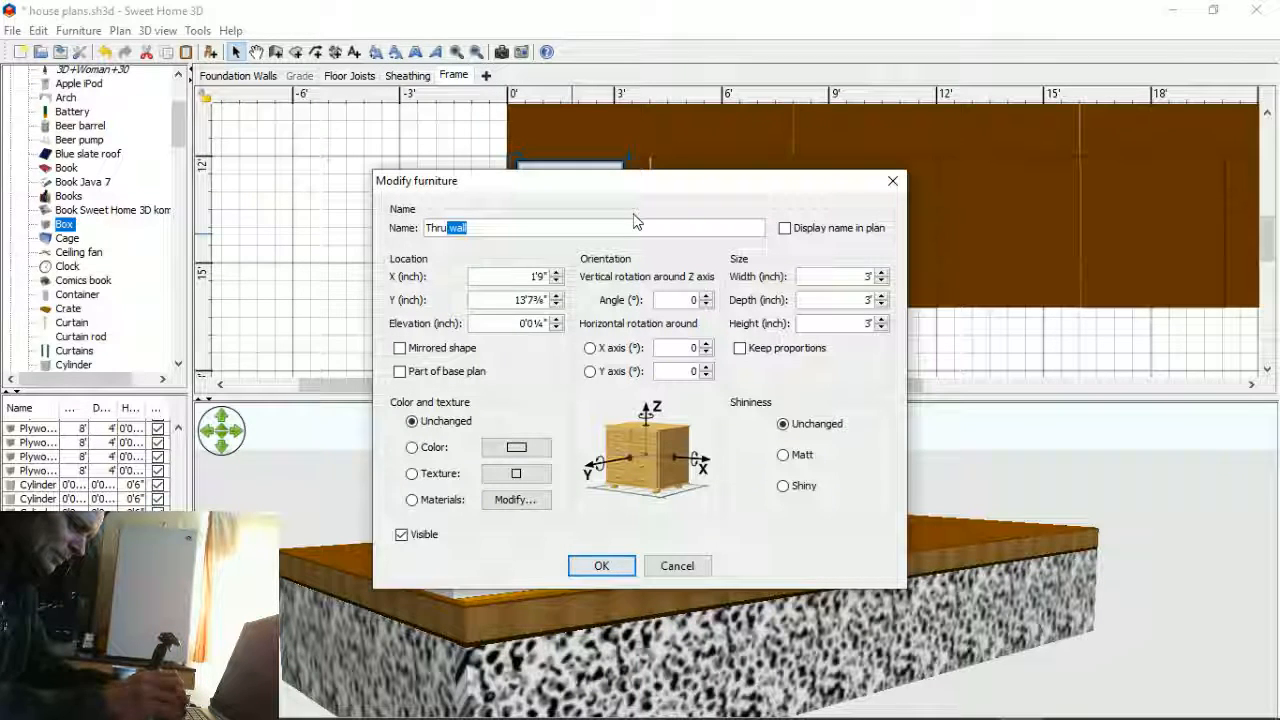
{"action": "type", "text": "Wall Stud"}
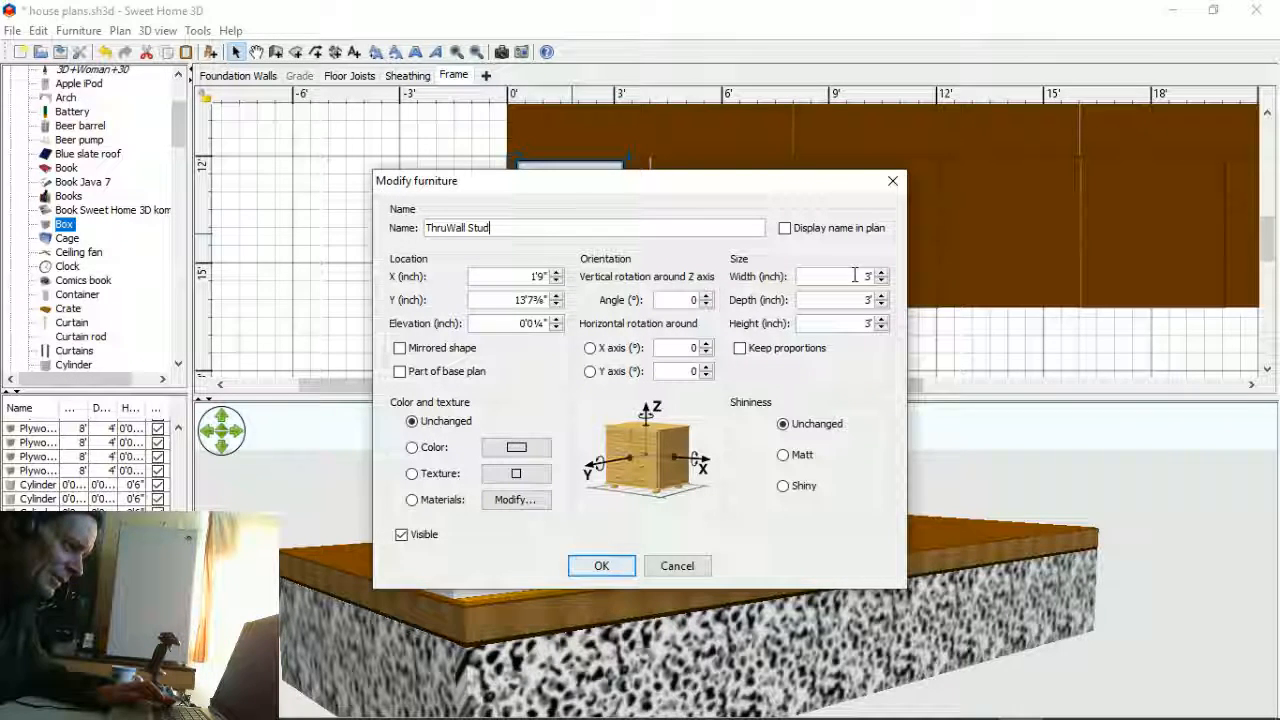
- Set the stud's height to 7'8⅝"
{"action": "left_click", "coordinate": [861, 328]}
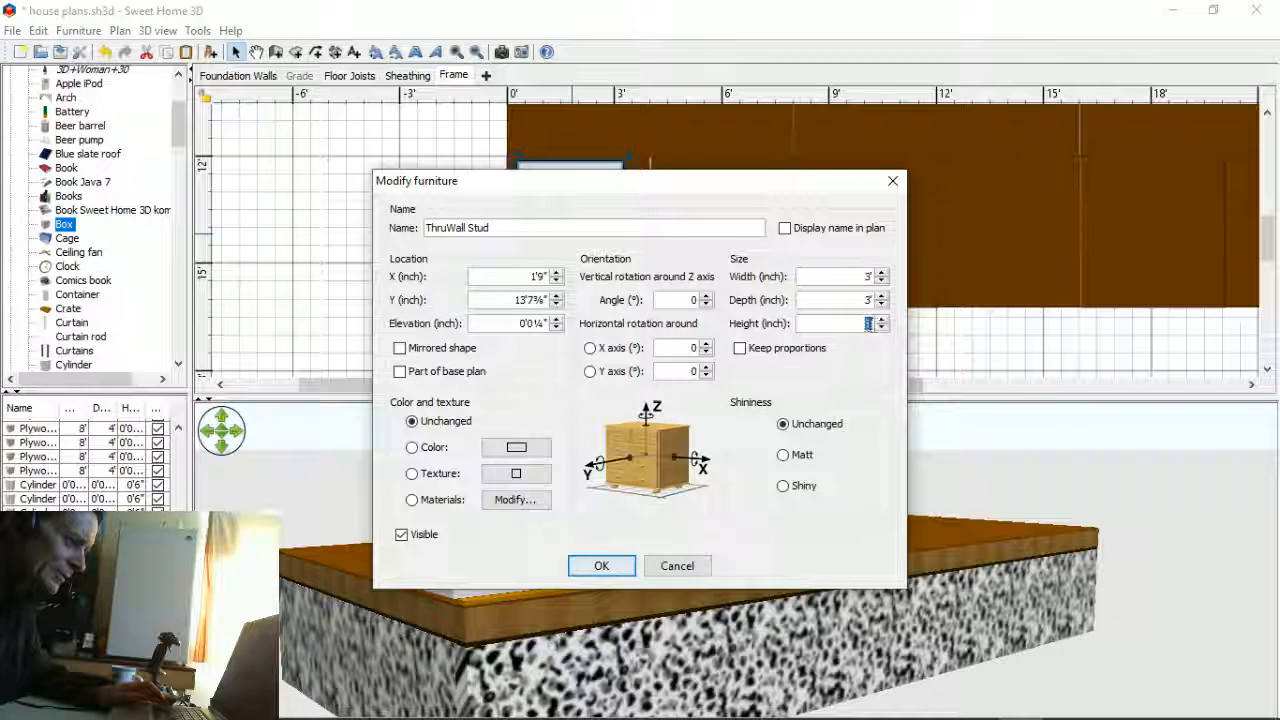
{"action": "type", "text": "92"}
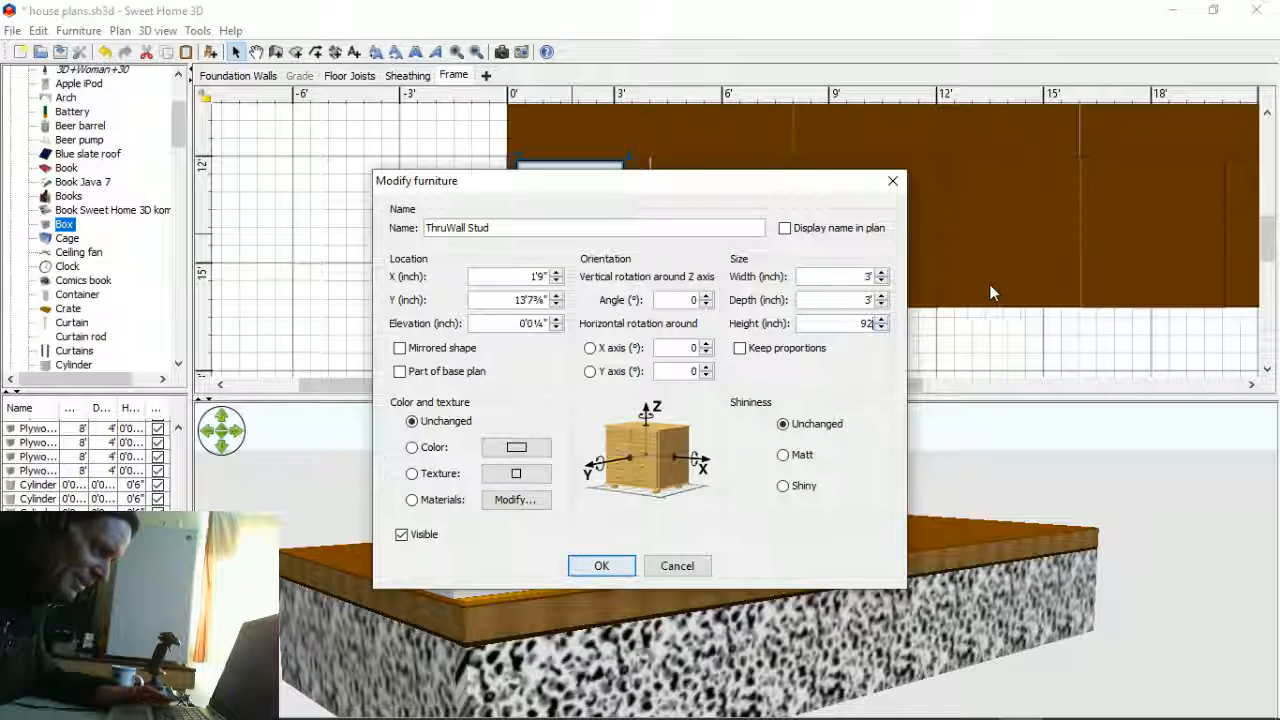
{"action": "left_click", "coordinate": [881, 319]}
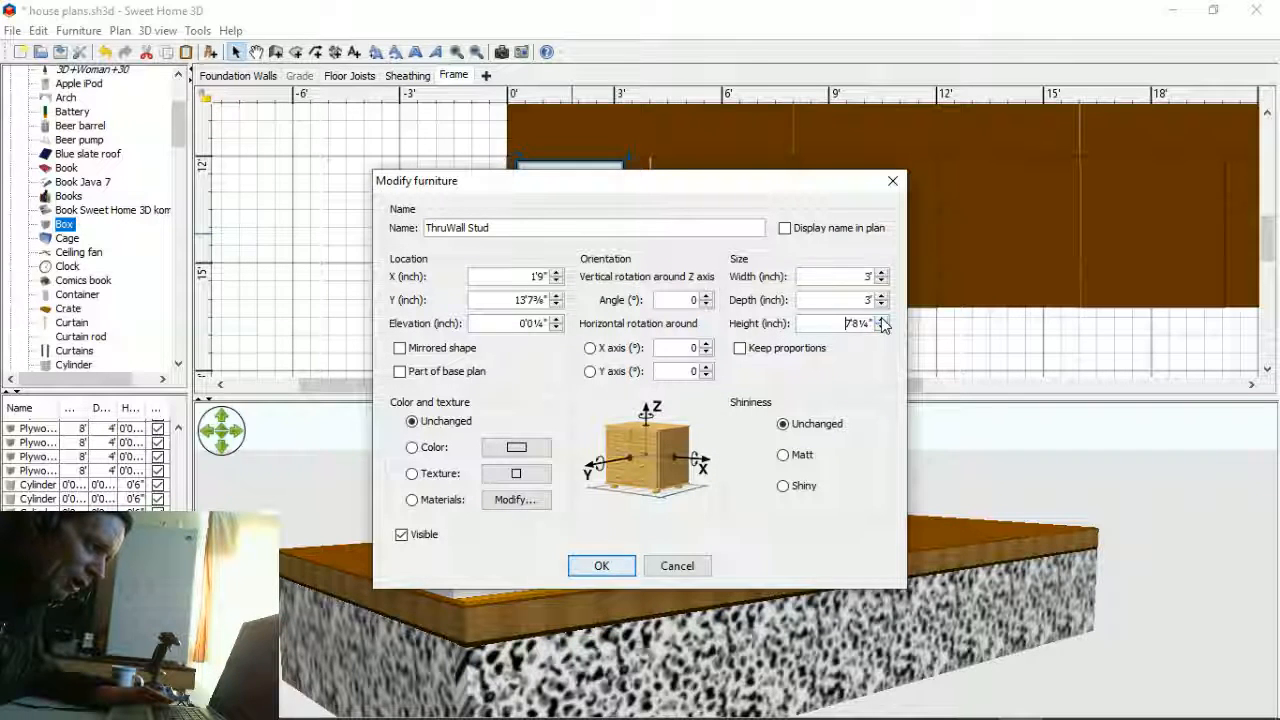
{"action": "left_click", "coordinate": [881, 320]}
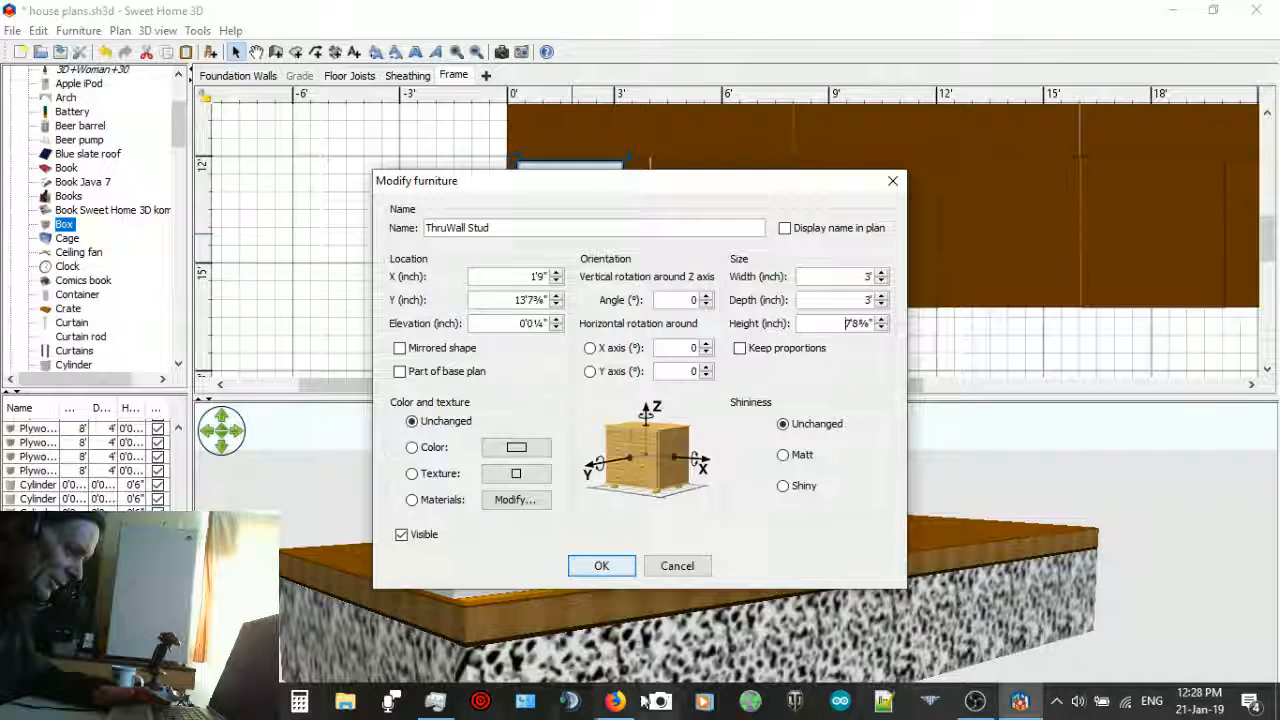
- Switch to Firefox, search the web for "hight of stud in wall" to check the standard stud height, and return to Sweet Home 3D
{"action": "left_click", "coordinate": [615, 700]}
{"action": "left_click", "coordinate": [647, 16]}
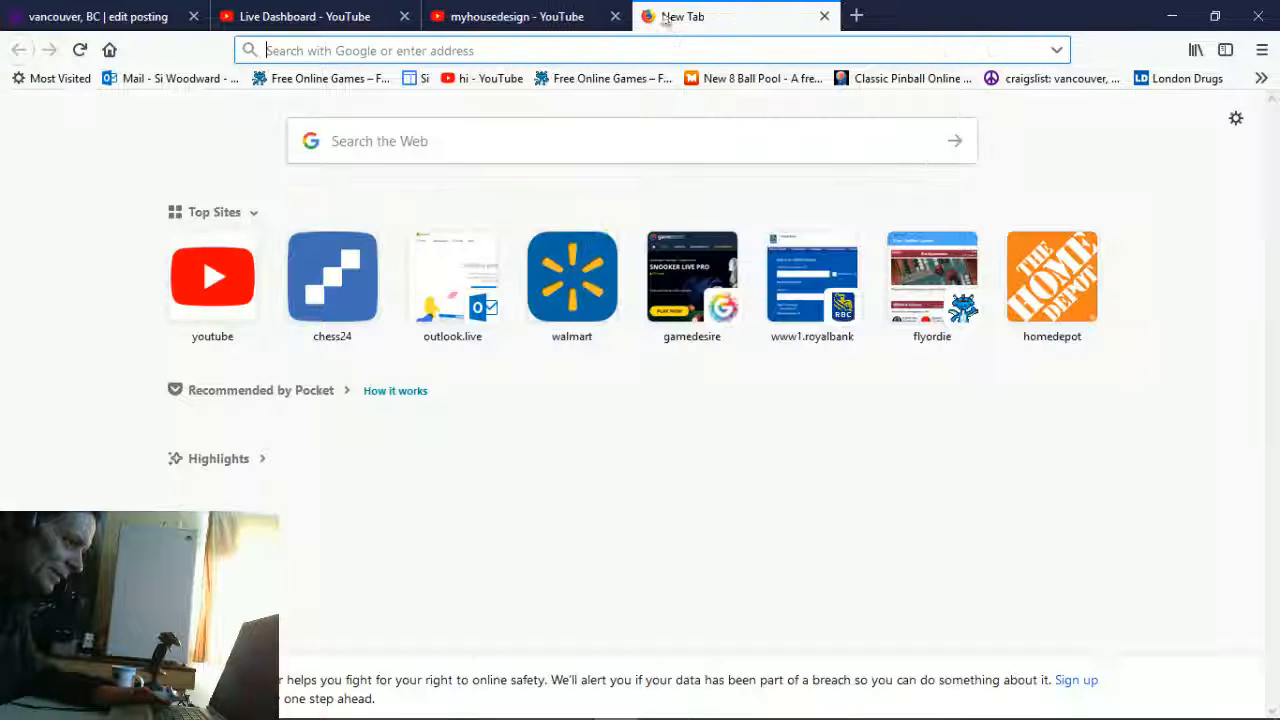
{"action": "left_click", "coordinate": [541, 145]}
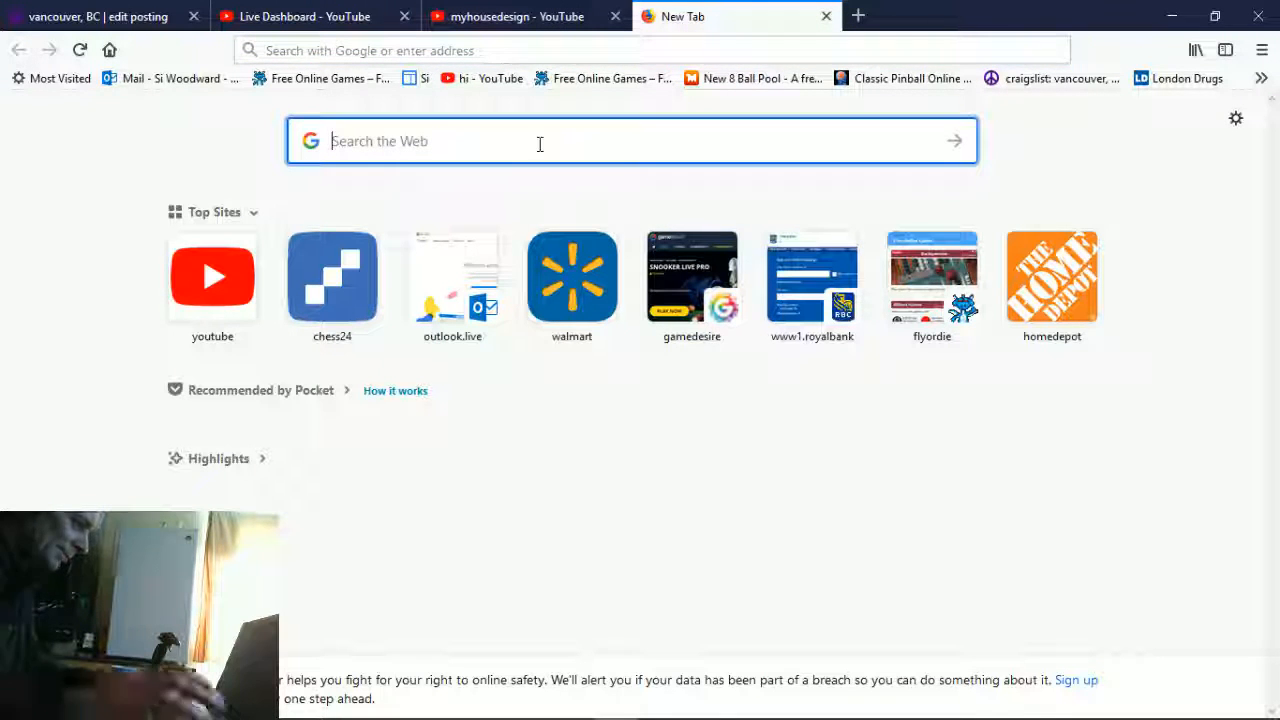
{"action": "type", "text": "high"}
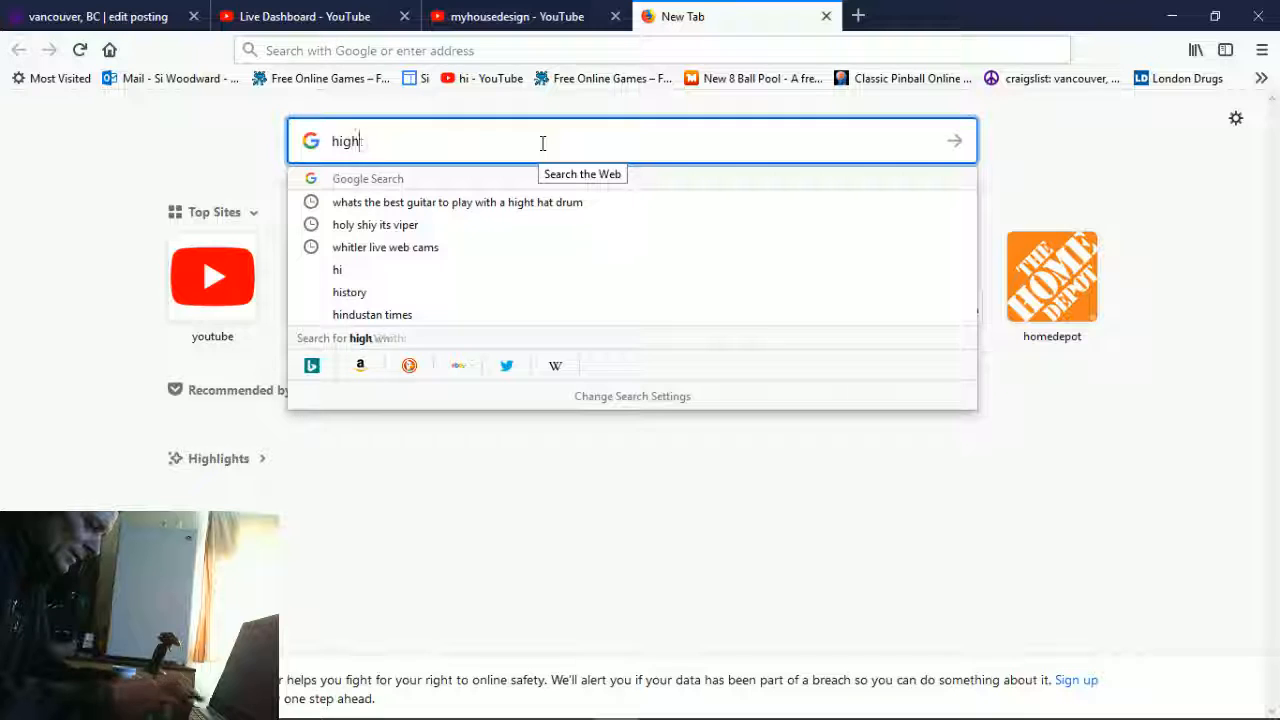
{"action": "type", "text": "t of st"}
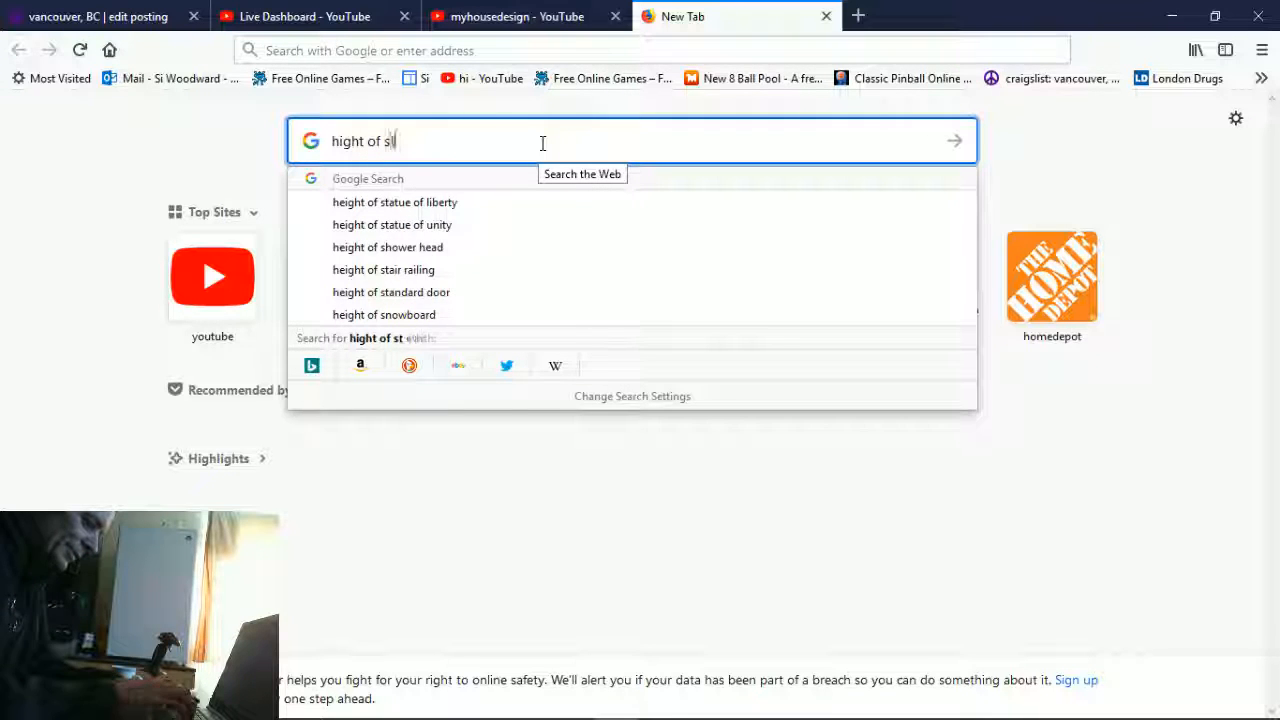
{"action": "type", "text": "ud in"}
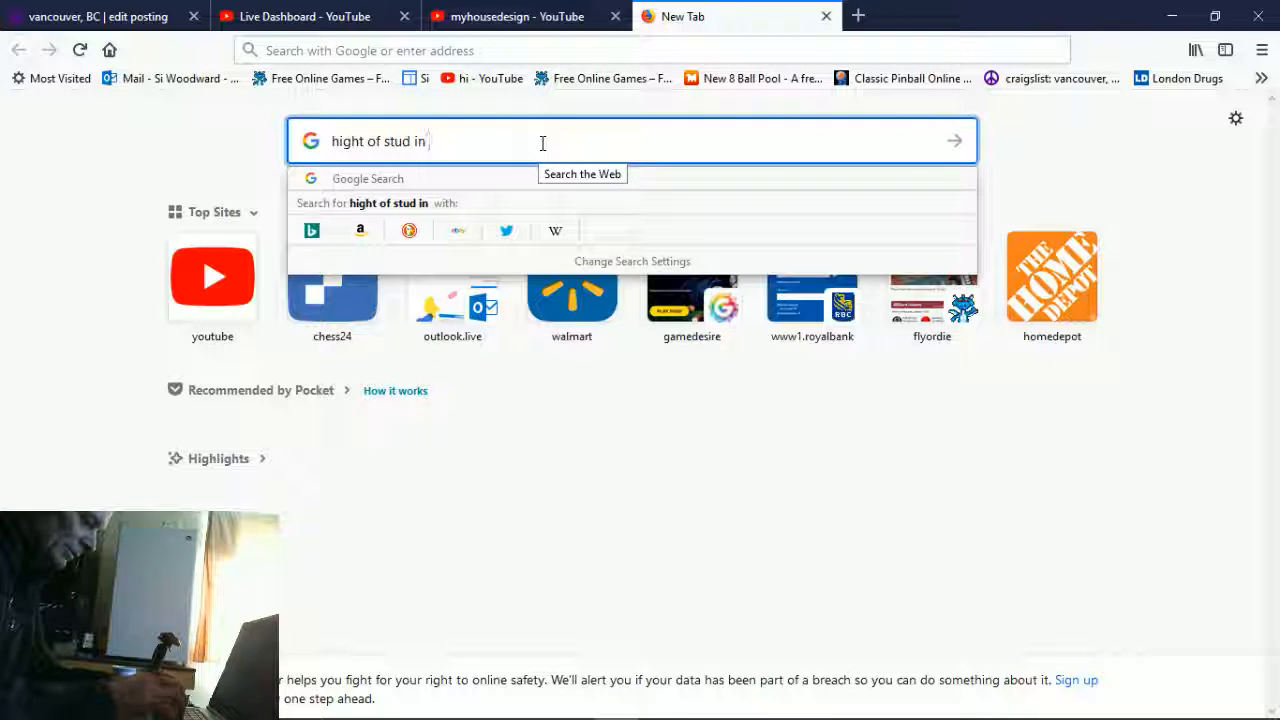
{"action": "type", "text": " wall"}
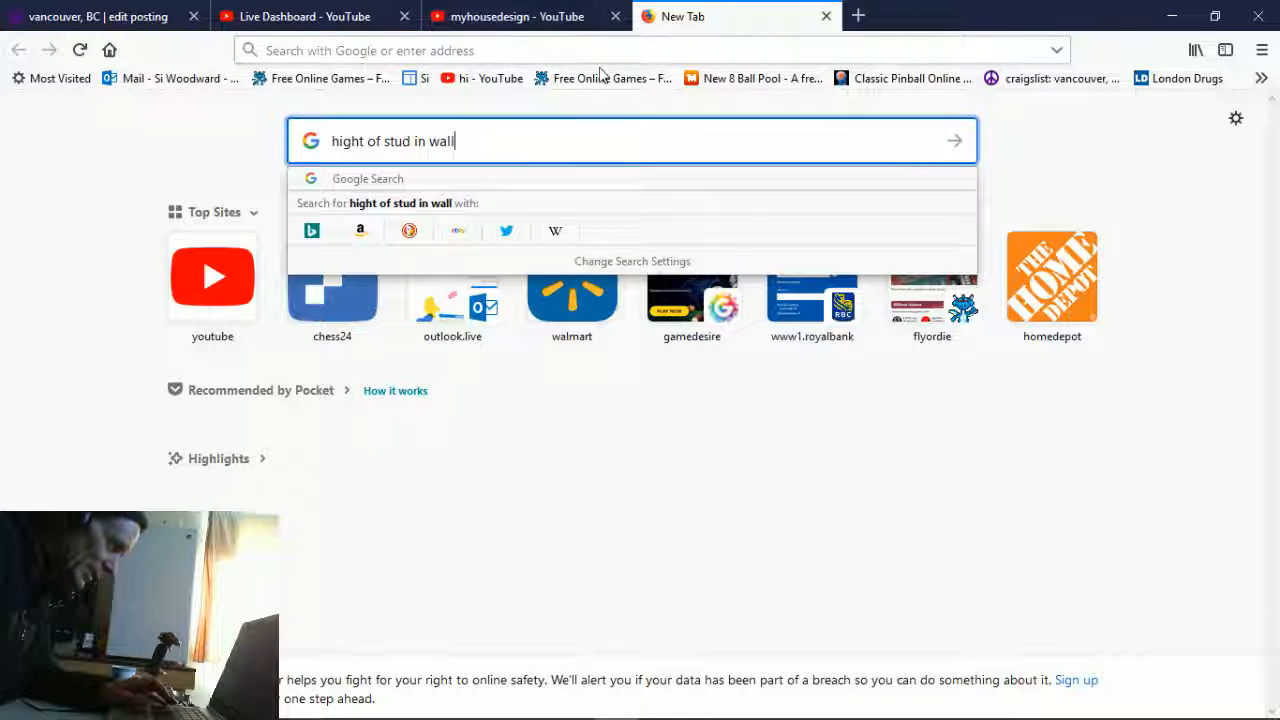
{"action": "key", "text": "Return"}
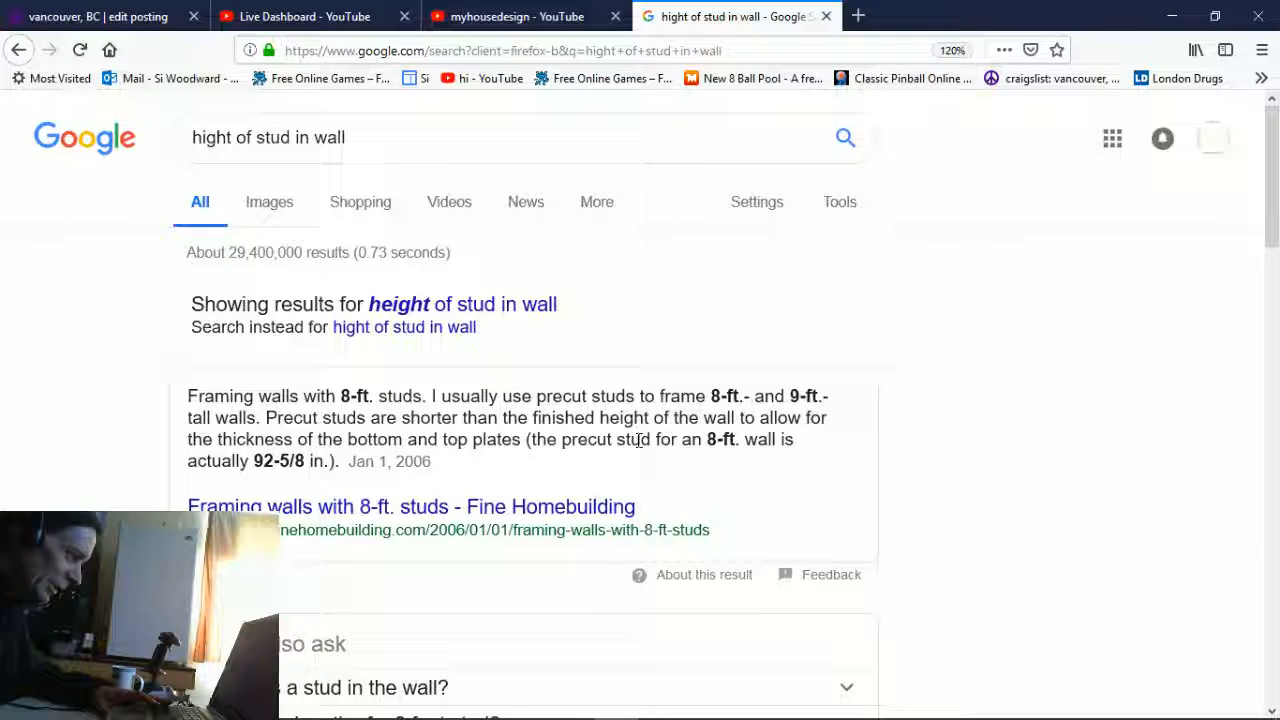
{"action": "mouse_move", "coordinate": [757, 716]}
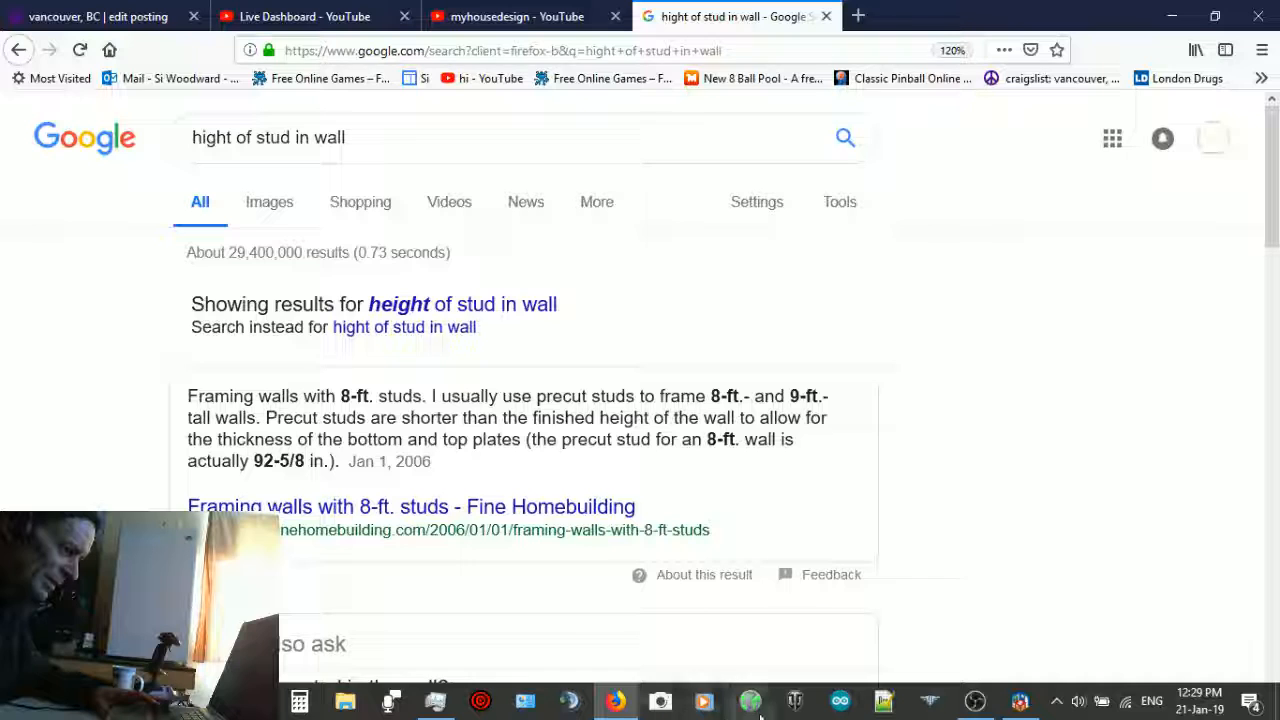
{"action": "left_click", "coordinate": [1021, 704]}
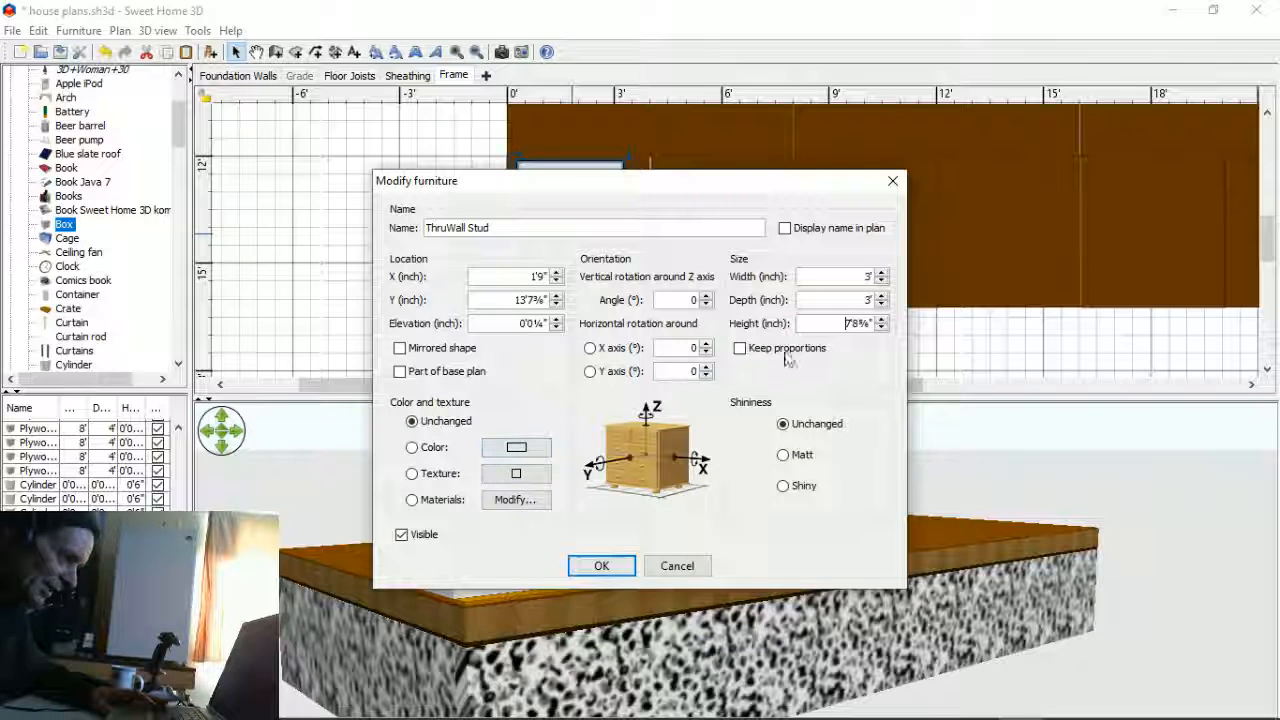
- Set the stud's depth to 5.5 inches and its width to 1.5 inches
{"action": "double_click", "coordinate": [846, 300]}
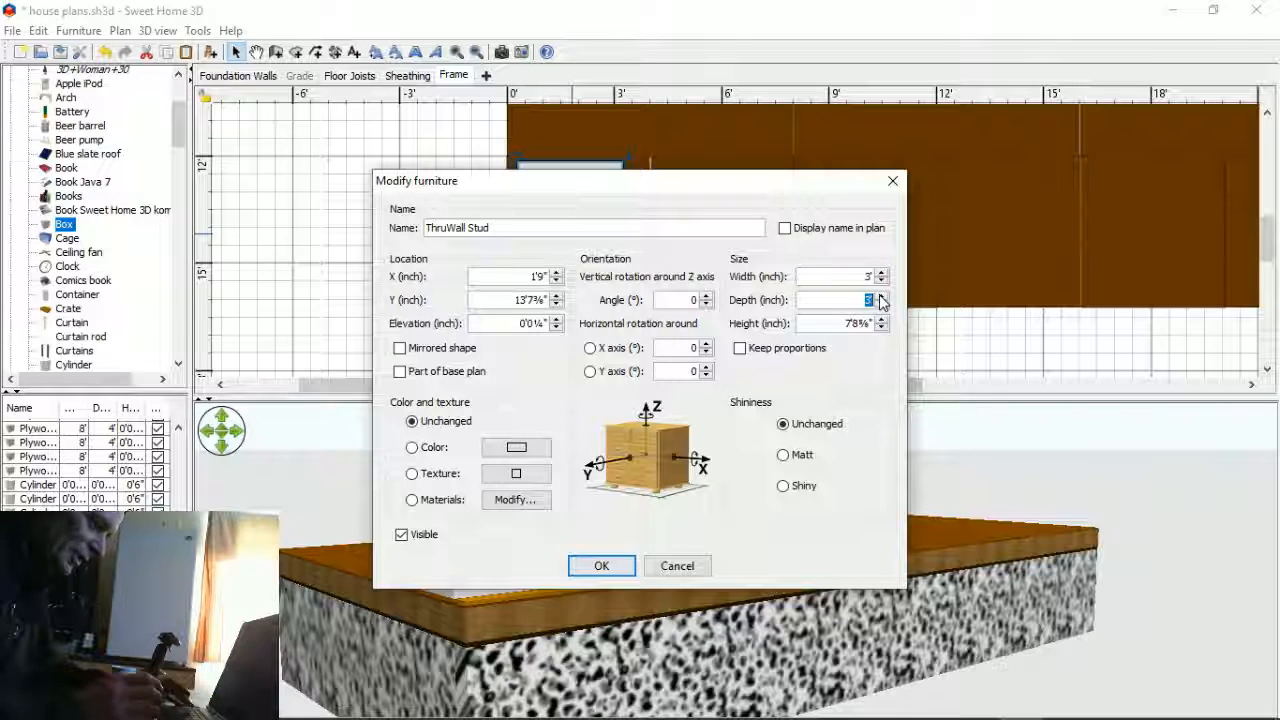
{"action": "type", "text": "5.5"}
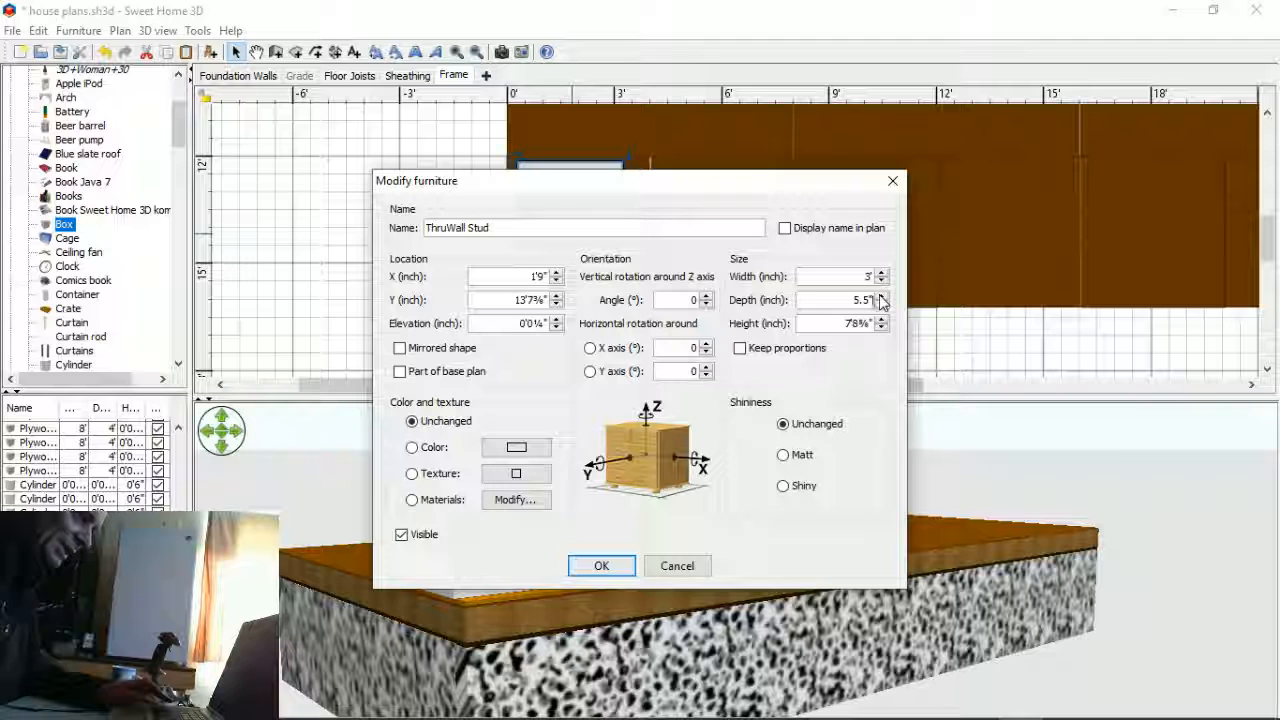
{"action": "double_click", "coordinate": [870, 277]}
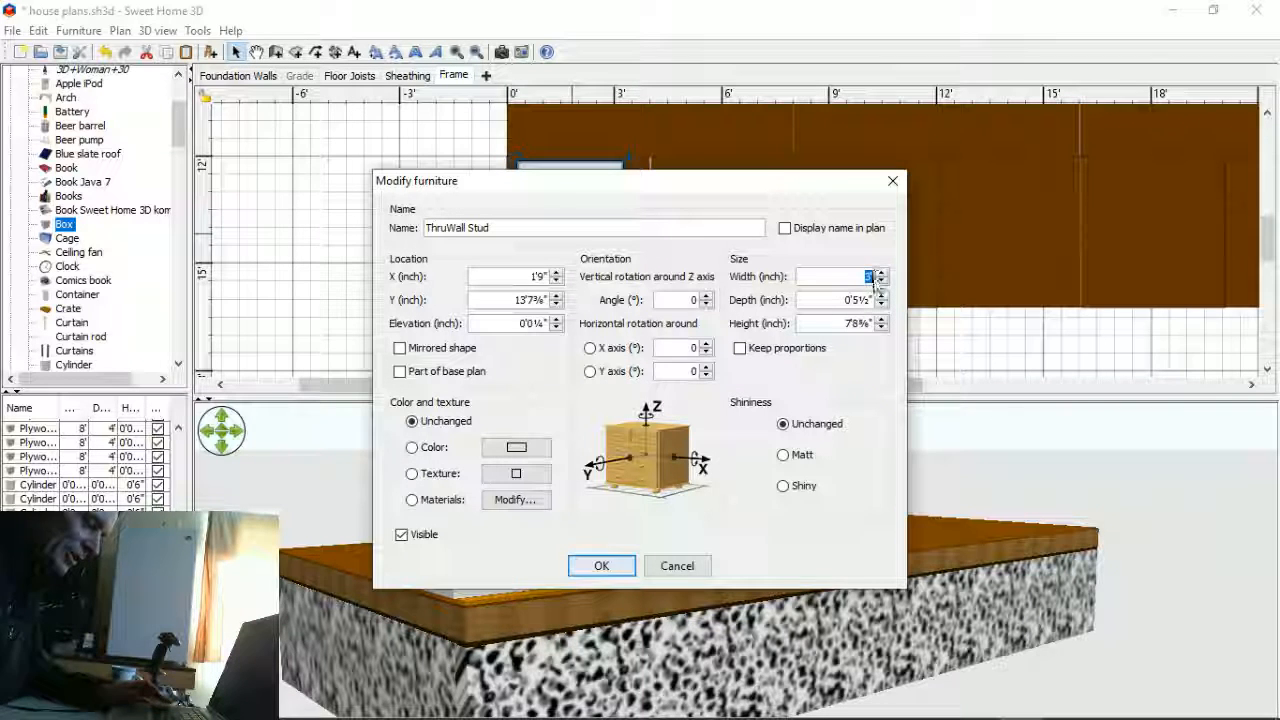
{"action": "type", "text": "1.5"}
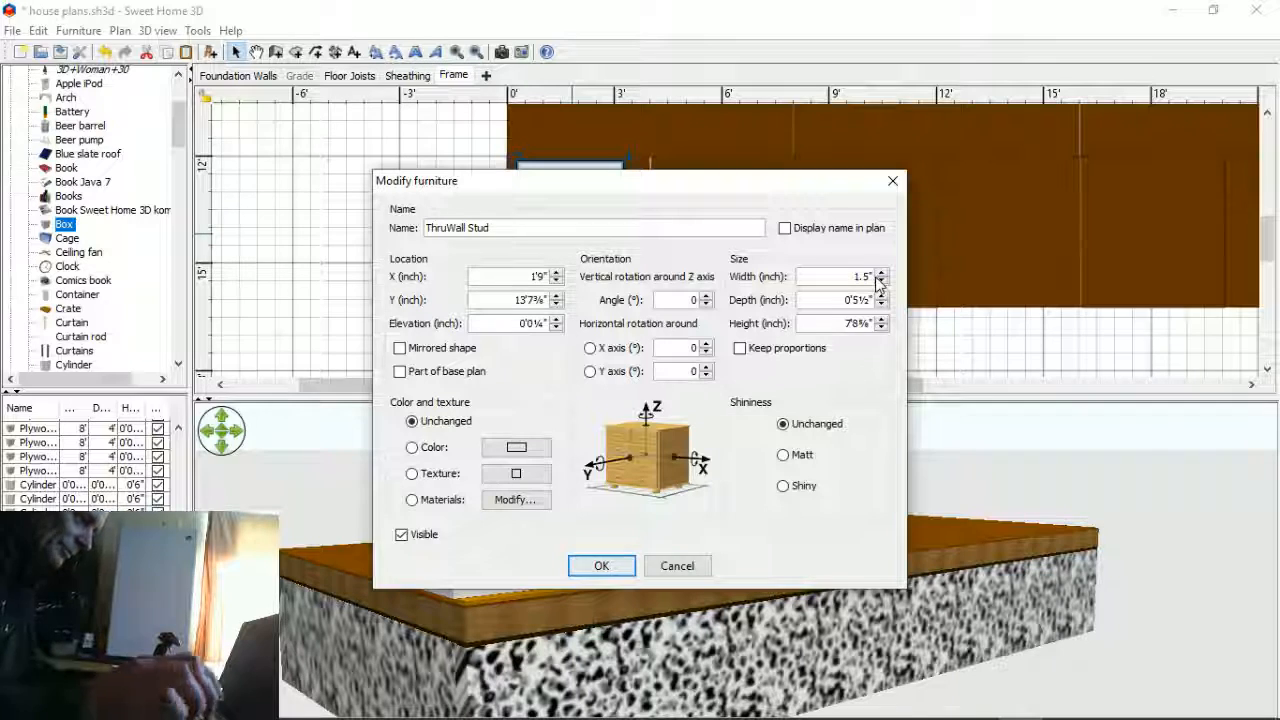
- Give the stud a golden-brown color and apply the modified furniture settings
{"action": "left_click", "coordinate": [520, 447]}
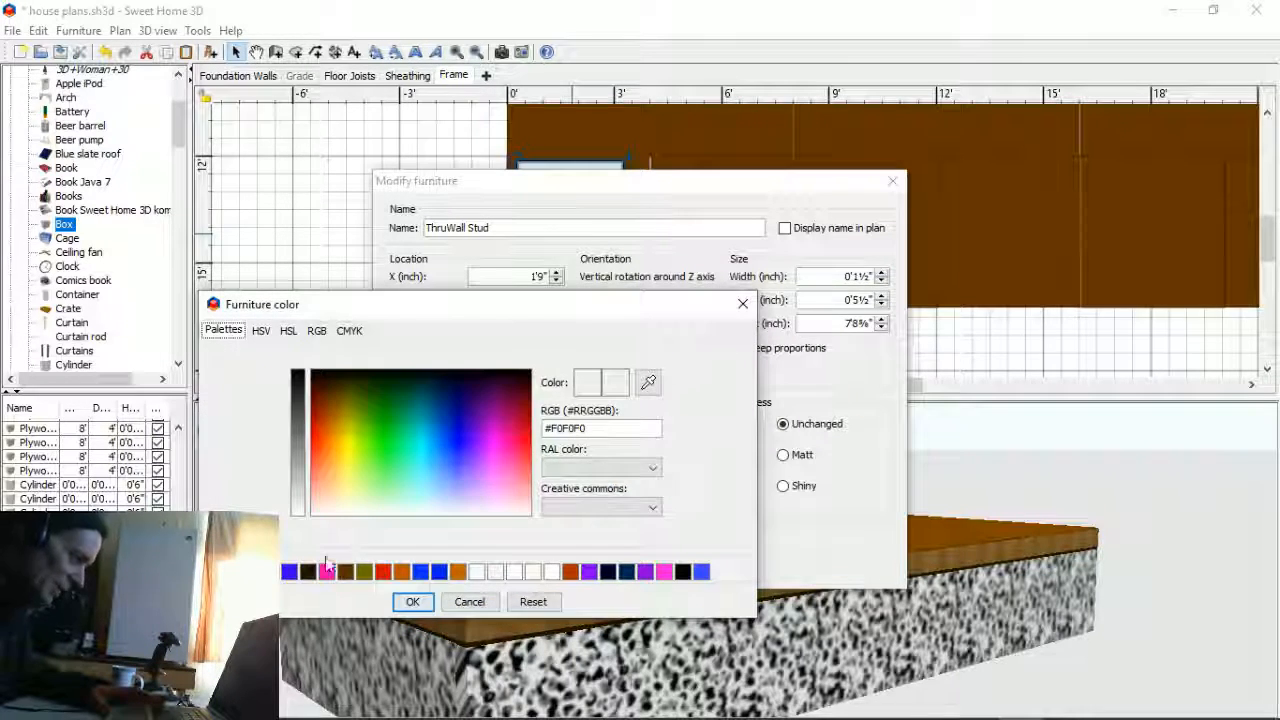
{"action": "left_click", "coordinate": [458, 571]}
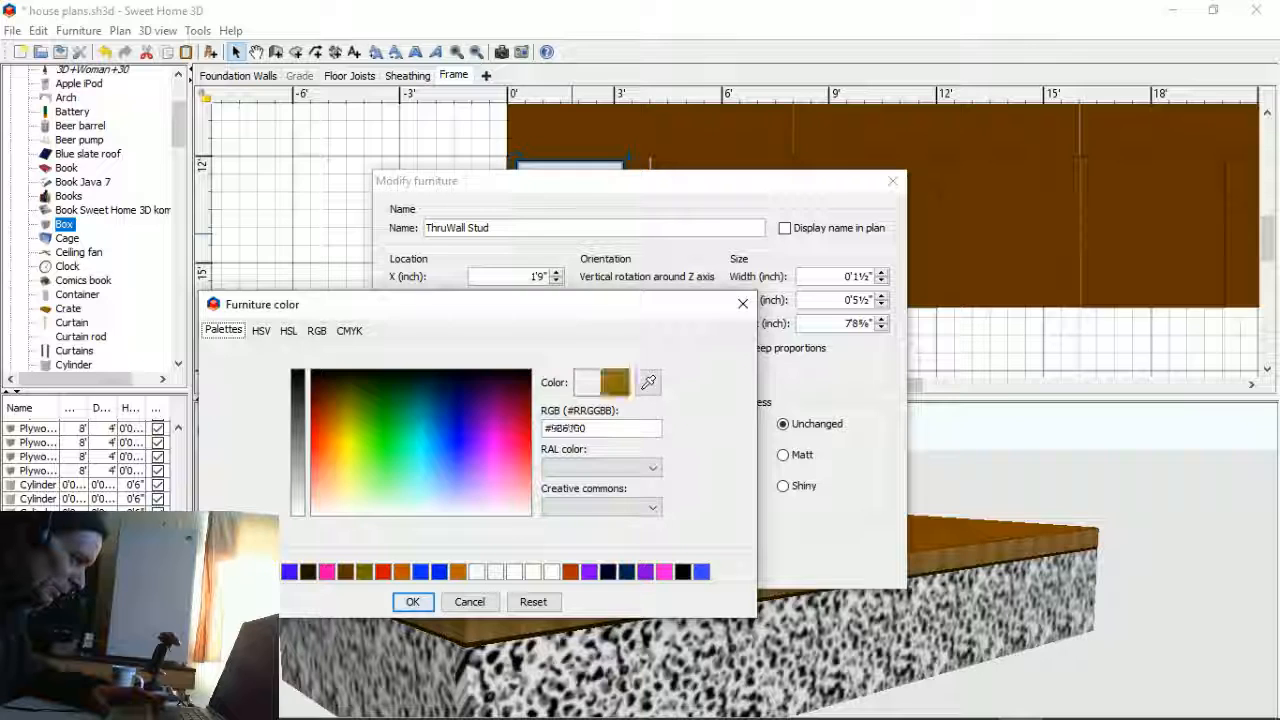
{"action": "left_click", "coordinate": [410, 603]}
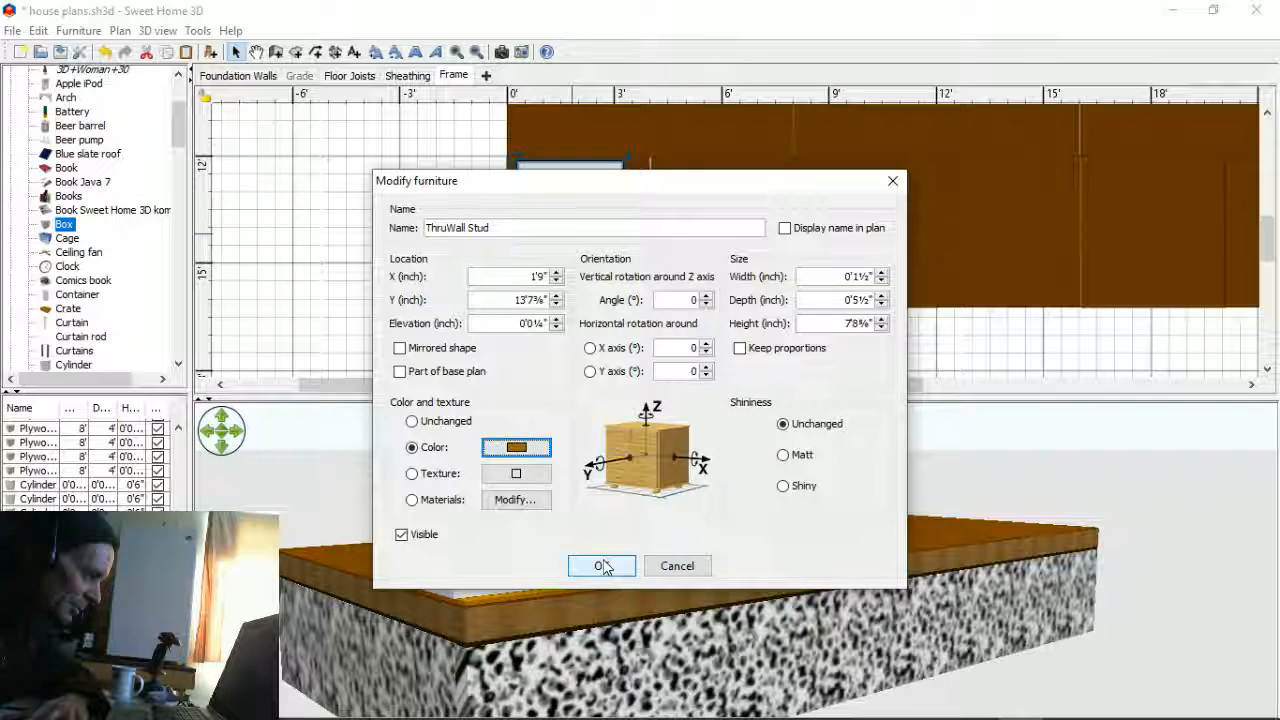
{"action": "left_click_drag", "start_coordinate": [708, 191], "coordinate": [931, 221]}
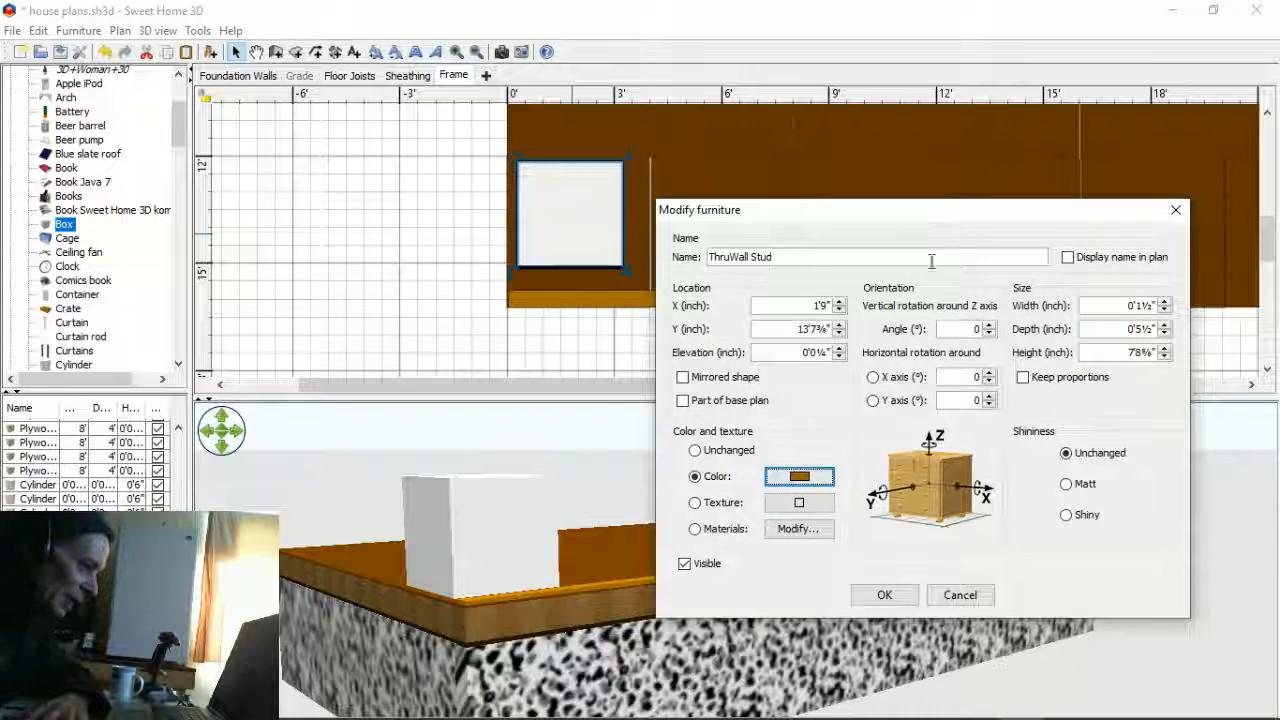
{"action": "left_click", "coordinate": [884, 595]}
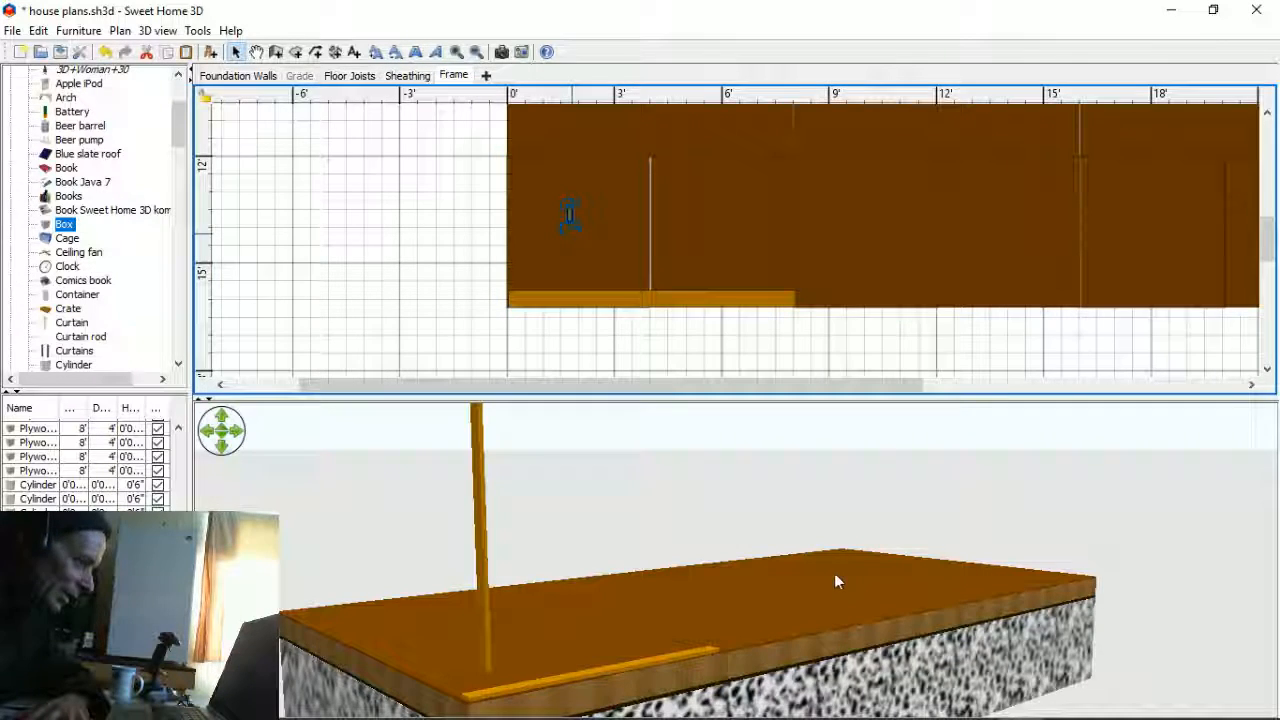
- Move the stud to just outside the floor corner at the wall board's end, about X 0'3⅛", Y 16'5⅜"
{"action": "left_click_drag", "start_coordinate": [810, 540], "coordinate": [751, 611]}
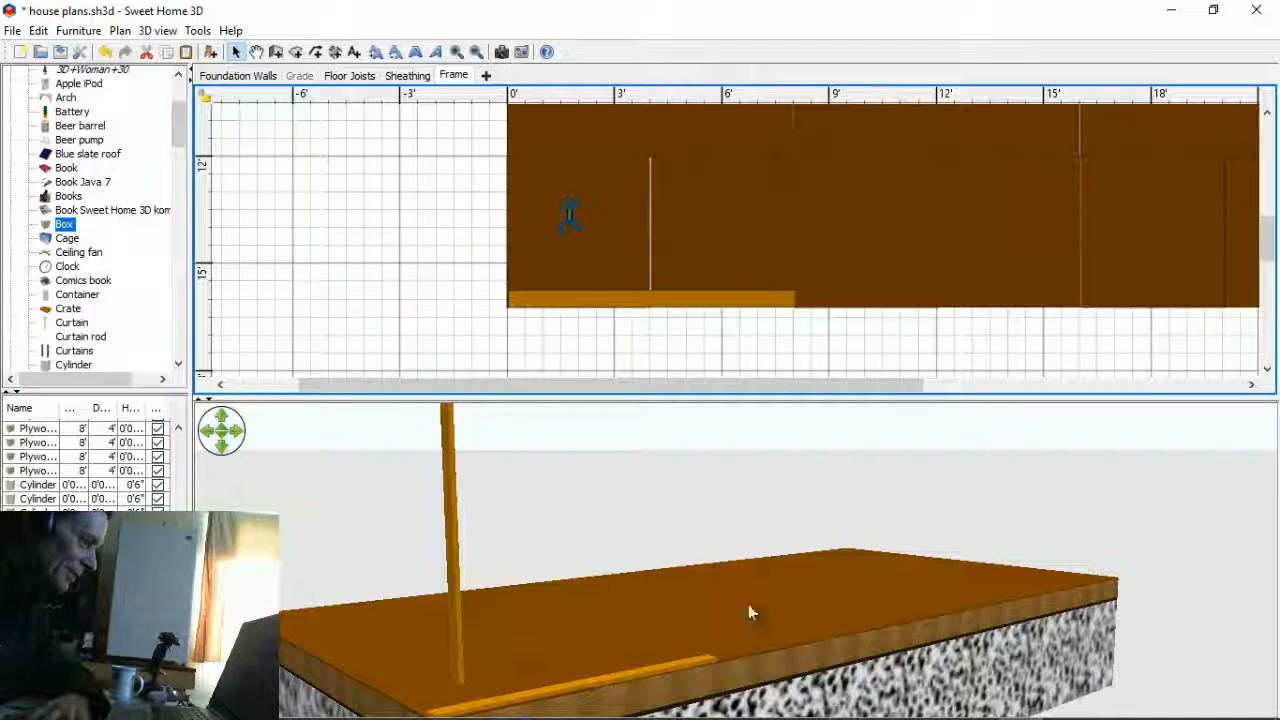
{"action": "left_click_drag", "start_coordinate": [666, 548], "coordinate": [651, 363]}
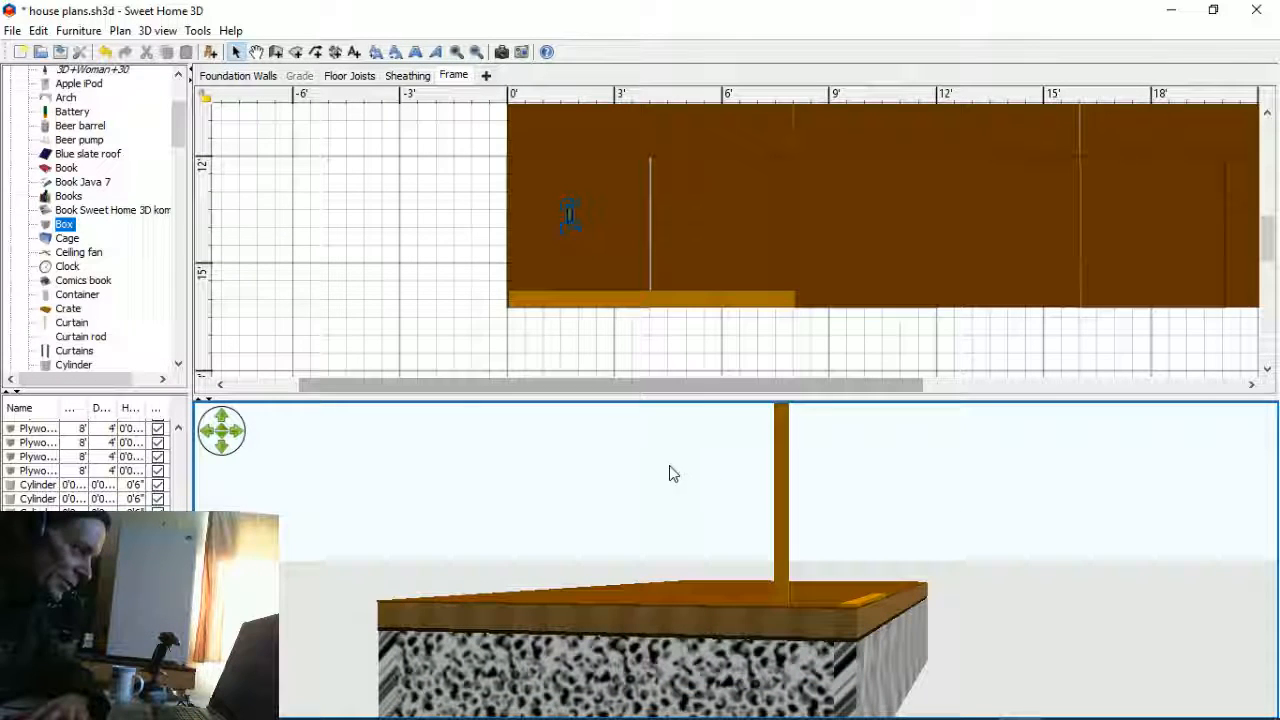
{"action": "left_click_drag", "start_coordinate": [723, 537], "coordinate": [600, 540]}
{"action": "left_click", "coordinate": [563, 215]}
{"action": "mouse_move", "coordinate": [561, 215]}
{"action": "left_mouse_down"}
{"action": "mouse_move", "coordinate": [509, 251]}
{"action": "mouse_move", "coordinate": [489, 294]}
{"action": "mouse_move", "coordinate": [516, 316]}
{"action": "left_mouse_up"}
{"action": "left_click_drag", "start_coordinate": [603, 600], "coordinate": [1024, 608]}
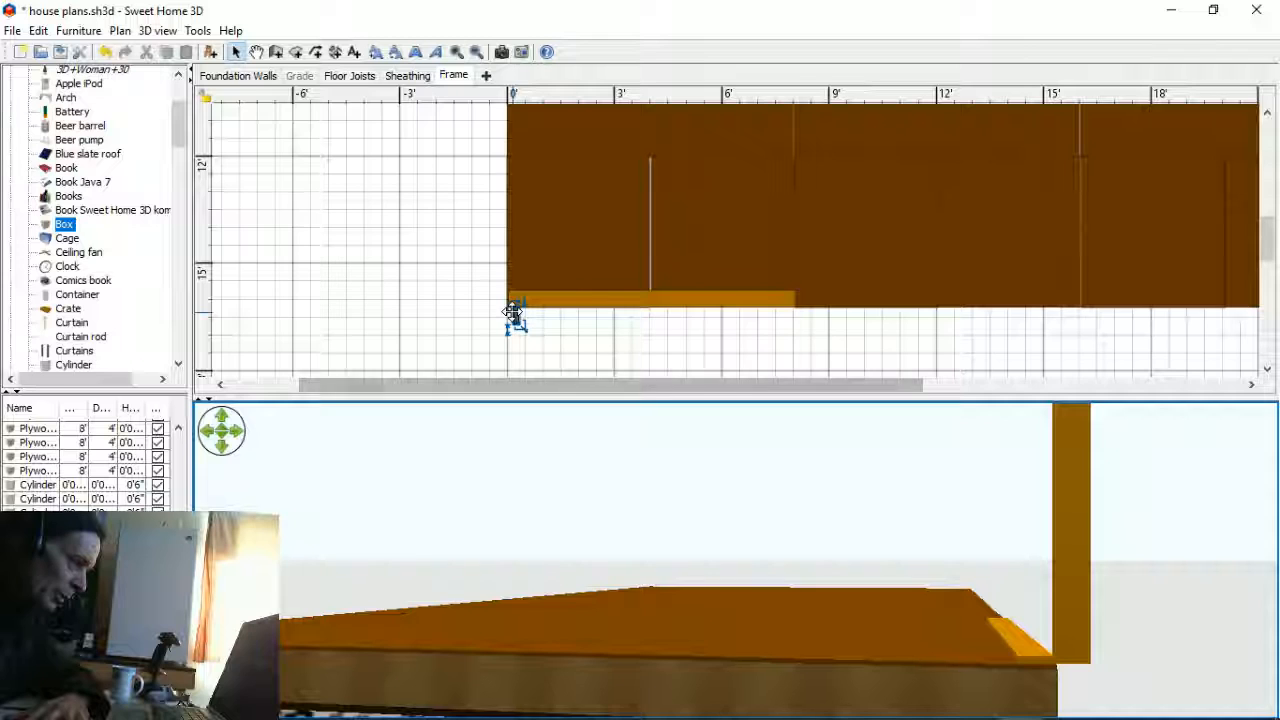
- Set the stud's elevation to 0'1⅜" and move it onto the corner end of the bottom wall board
{"action": "double_click", "coordinate": [515, 316]}
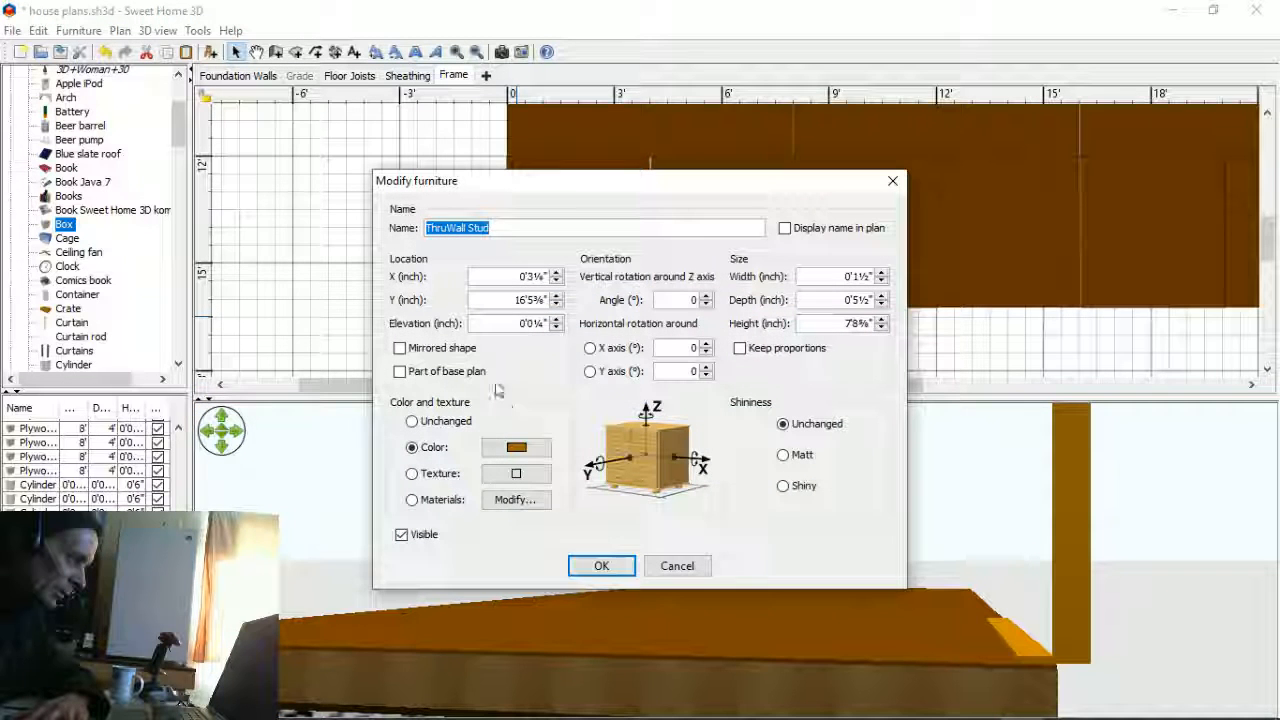
{"action": "left_click", "coordinate": [556, 320]}
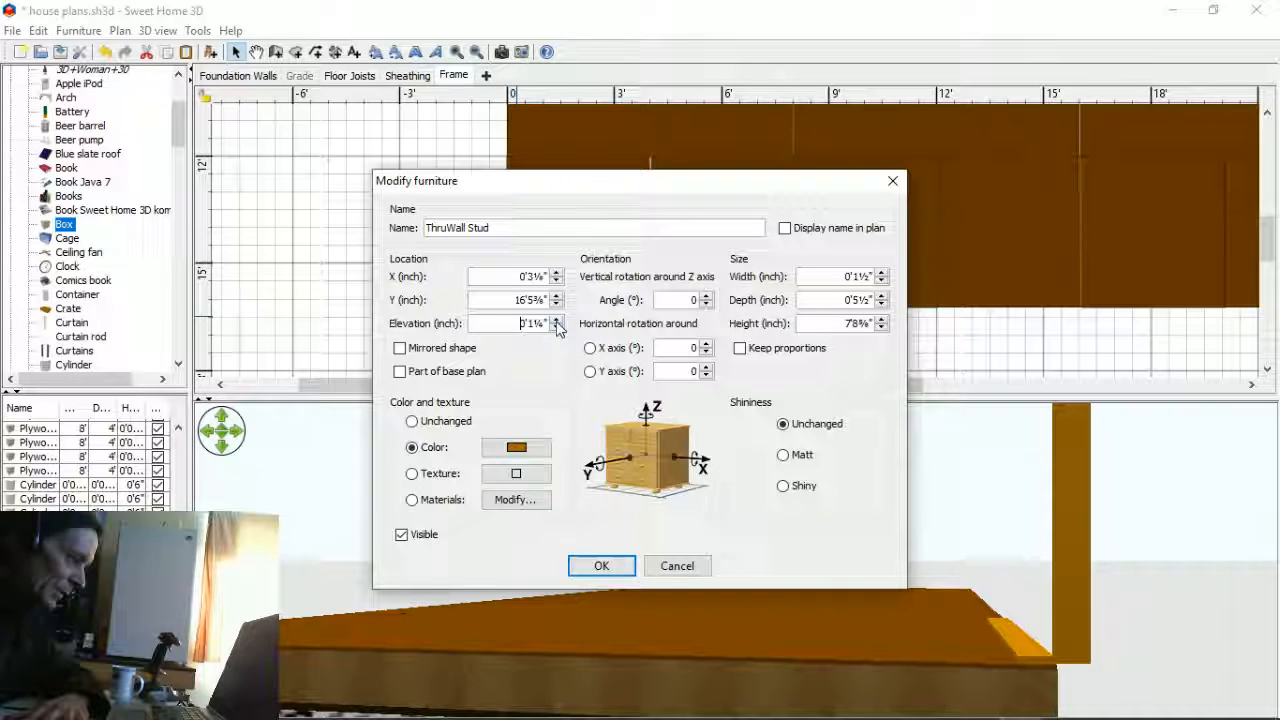
{"action": "left_click", "coordinate": [556, 321]}
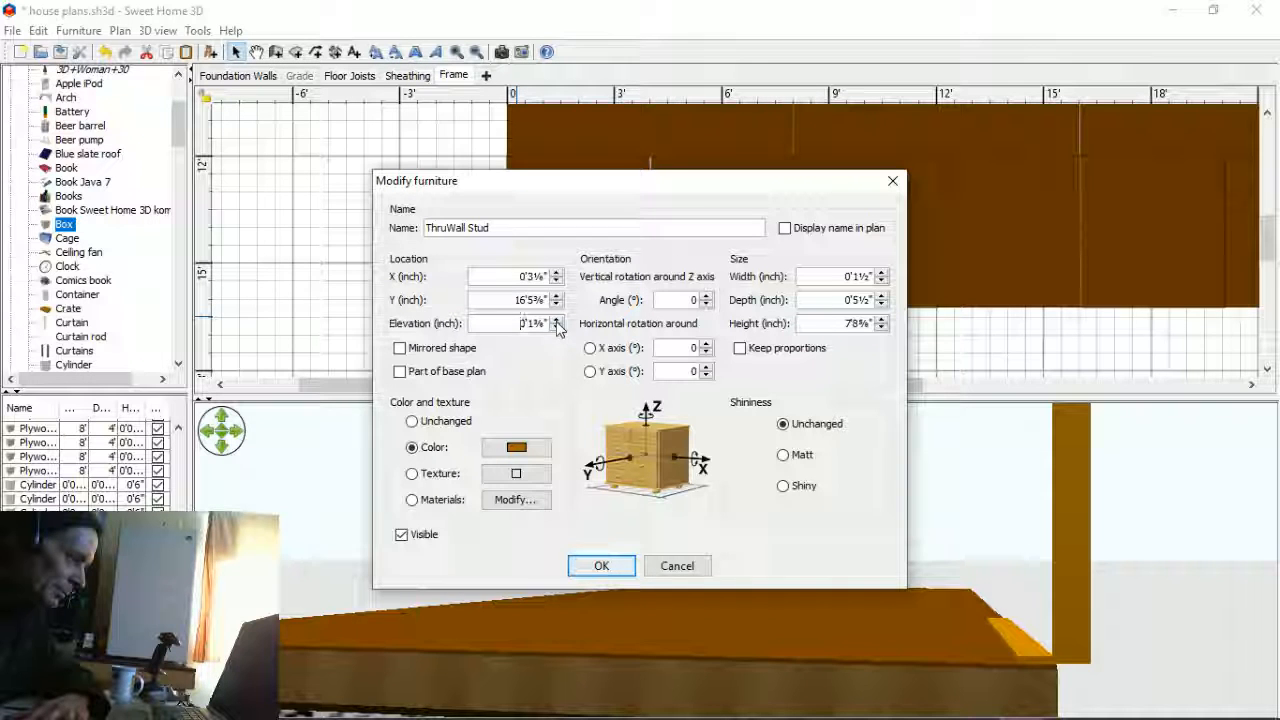
{"action": "left_click", "coordinate": [601, 566]}
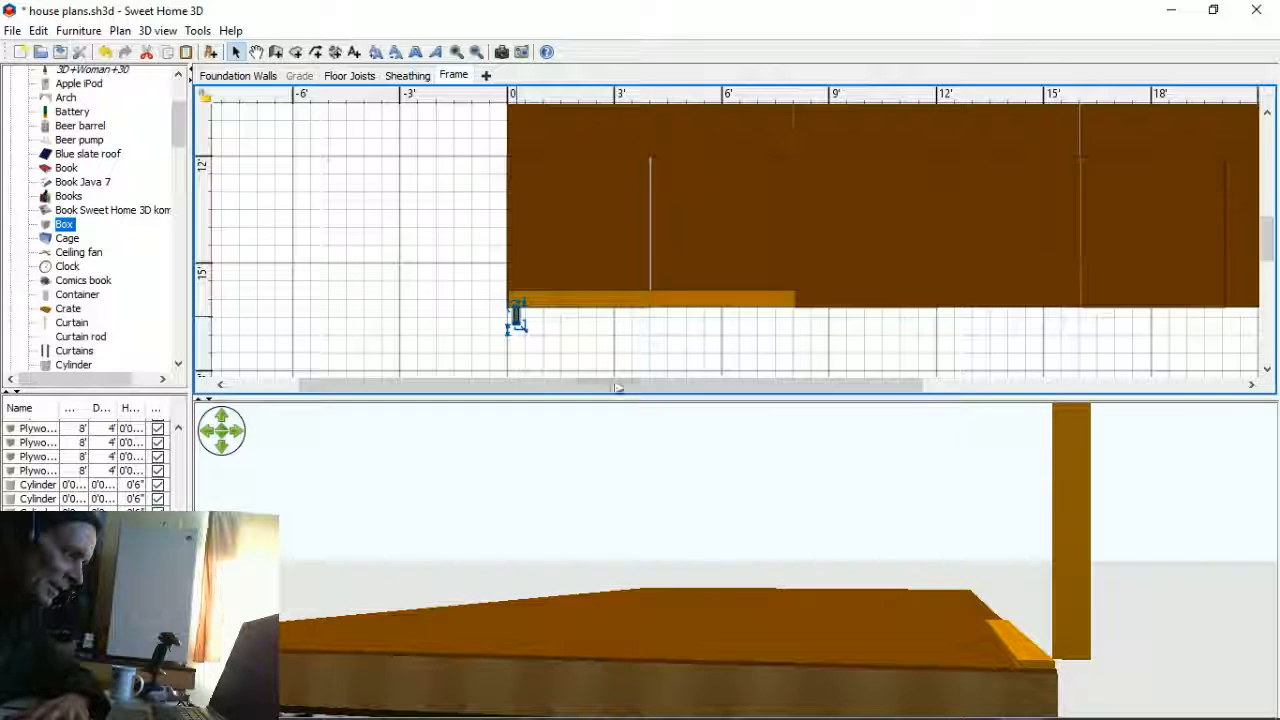
{"action": "left_click_drag", "start_coordinate": [527, 322], "coordinate": [514, 295]}
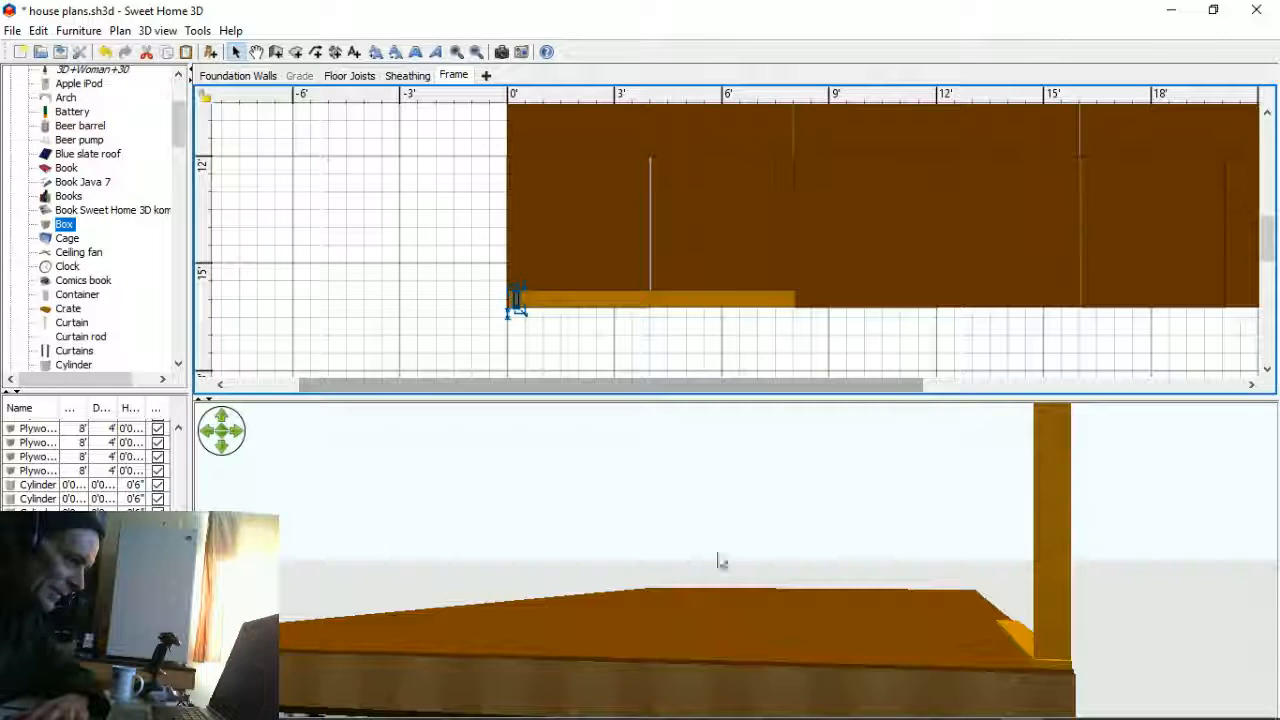
- Place the virtual visitor just outside the floor corner, facing the stud and the bottom wall board
{"action": "left_click", "coordinate": [872, 553]}
{"action": "left_click_drag", "start_coordinate": [872, 553], "coordinate": [766, 471]}
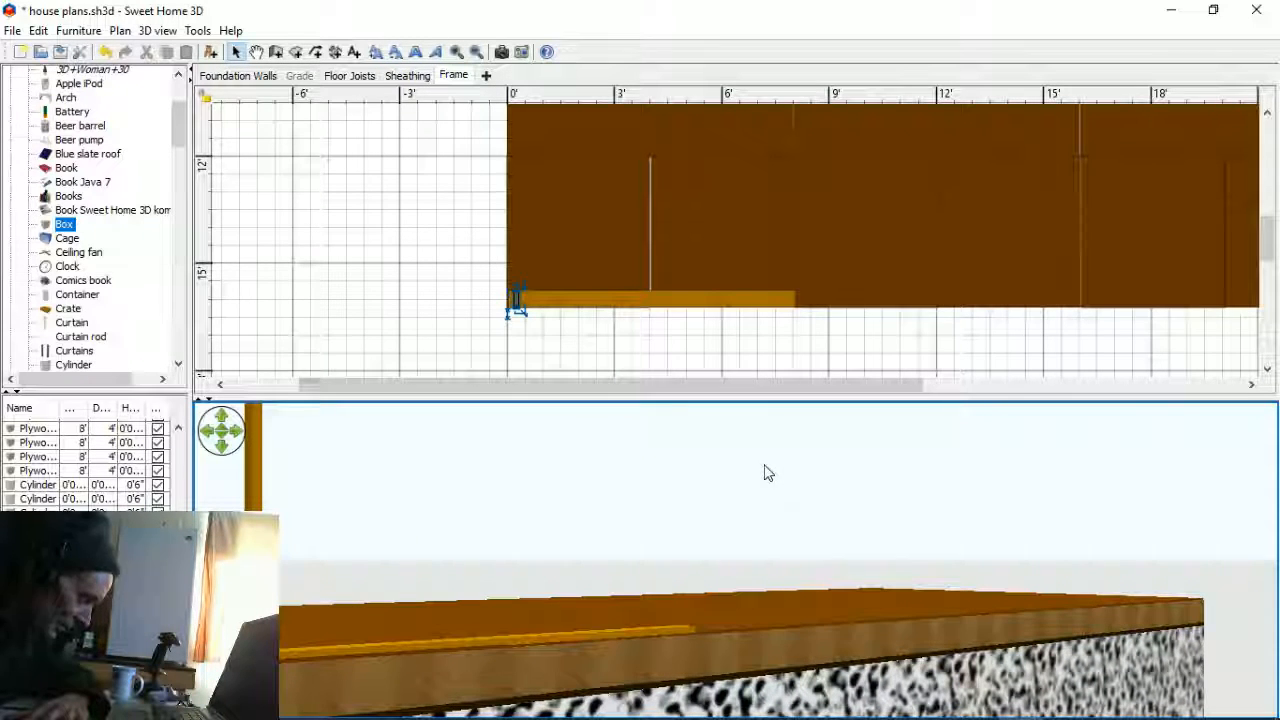
{"action": "left_click", "coordinate": [160, 36]}
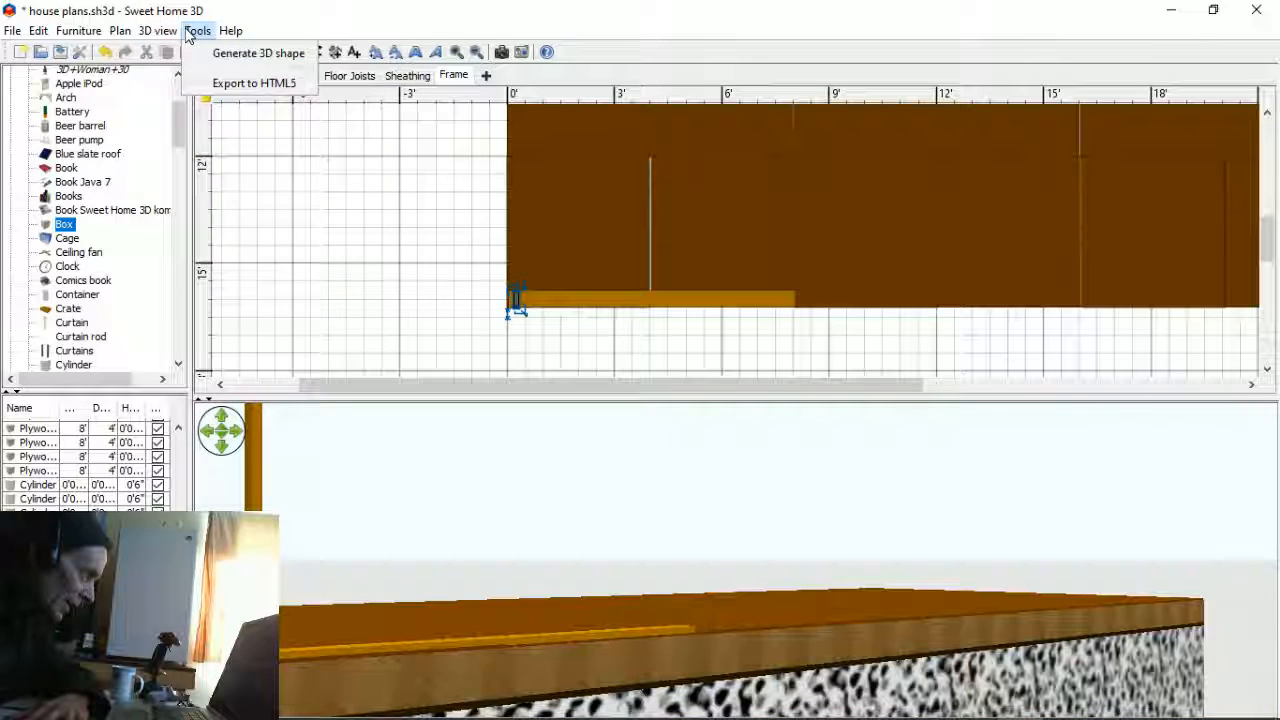
{"action": "left_click", "coordinate": [190, 72]}
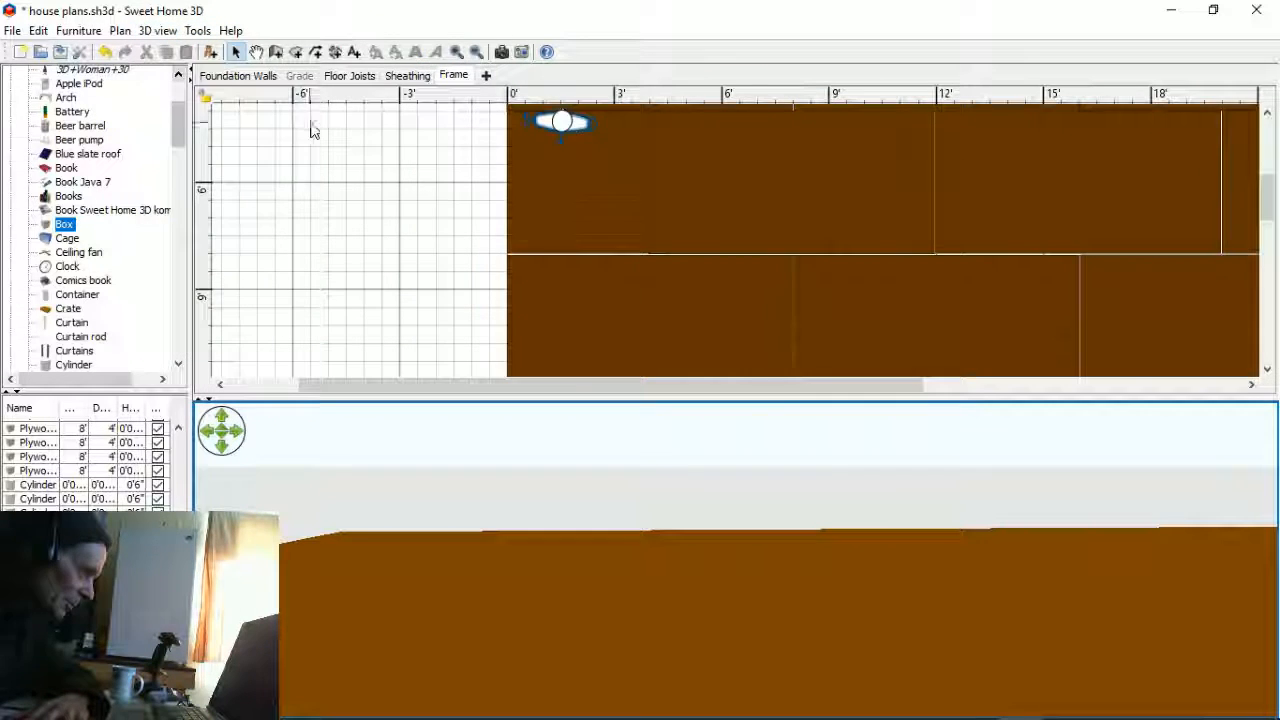
{"action": "left_click_drag", "start_coordinate": [565, 125], "coordinate": [539, 314]}
{"action": "left_click_drag", "start_coordinate": [564, 619], "coordinate": [514, 294]}
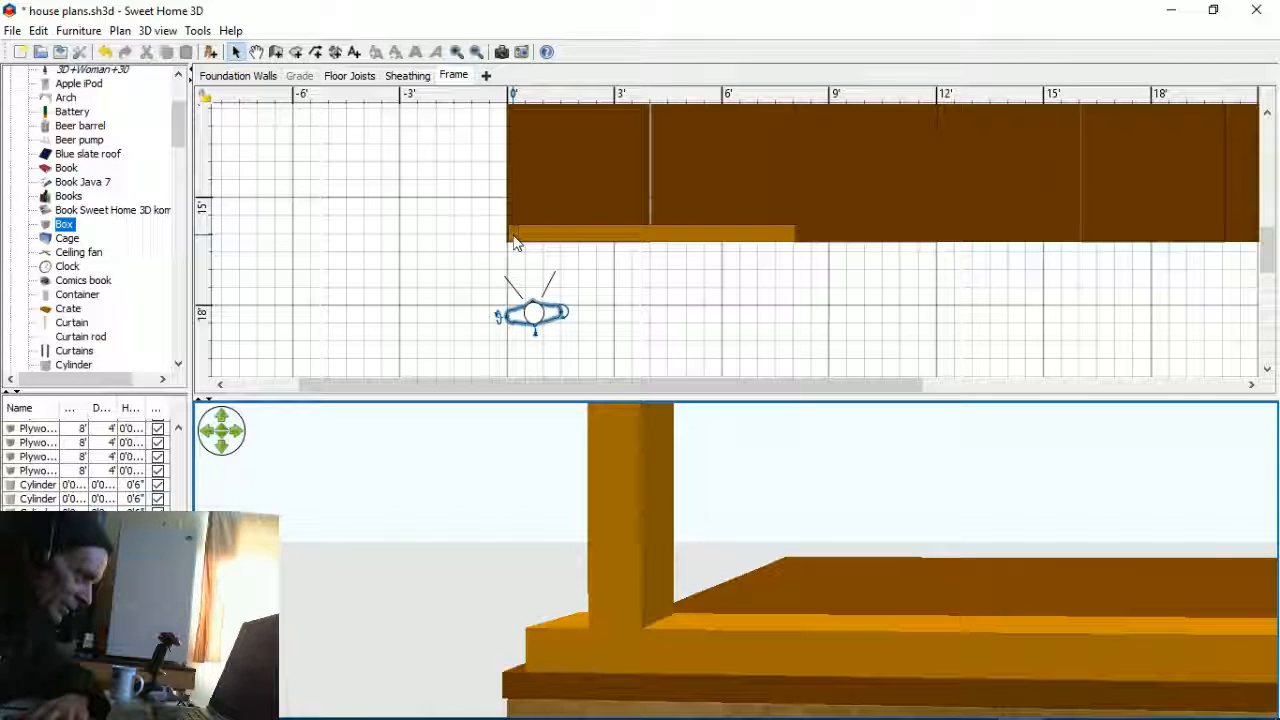
- Nudge the bottom wall board along its length until its end sits flush with the floor's corner edge
{"action": "left_click", "coordinate": [571, 233]}
{"action": "left_click", "coordinate": [659, 473]}
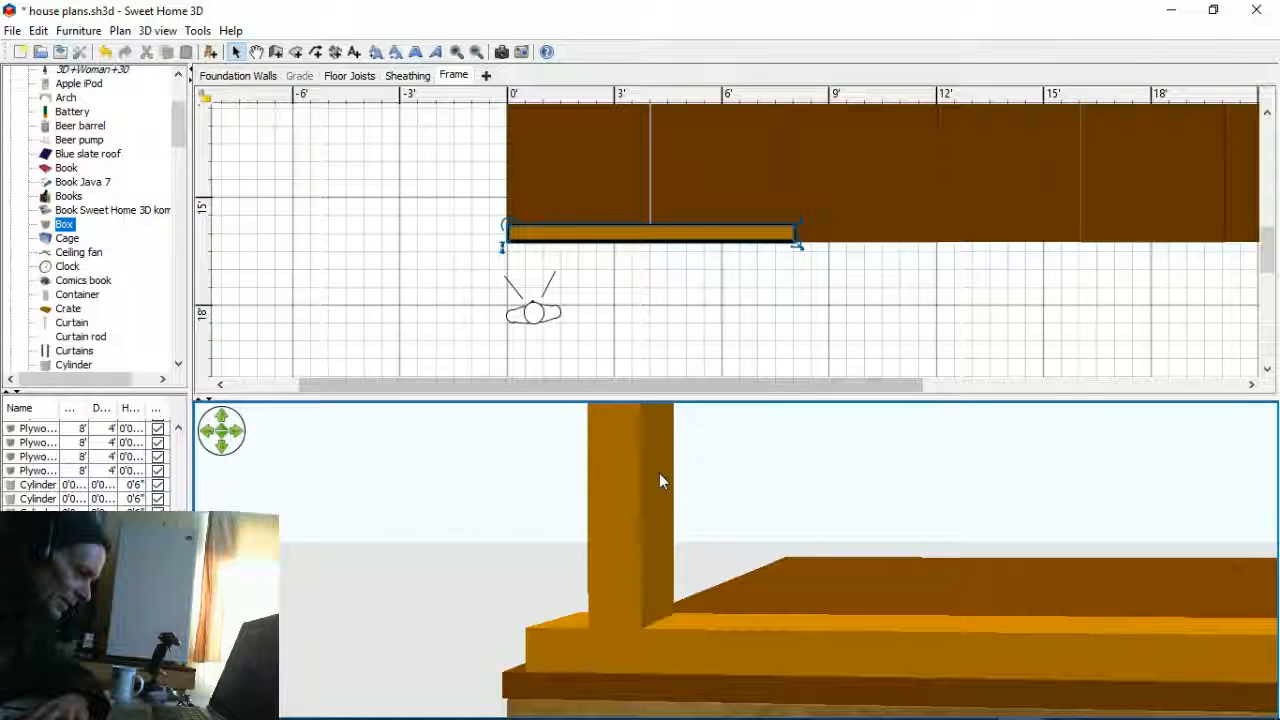
{"action": "left_click_drag", "start_coordinate": [665, 483], "coordinate": [673, 486]}
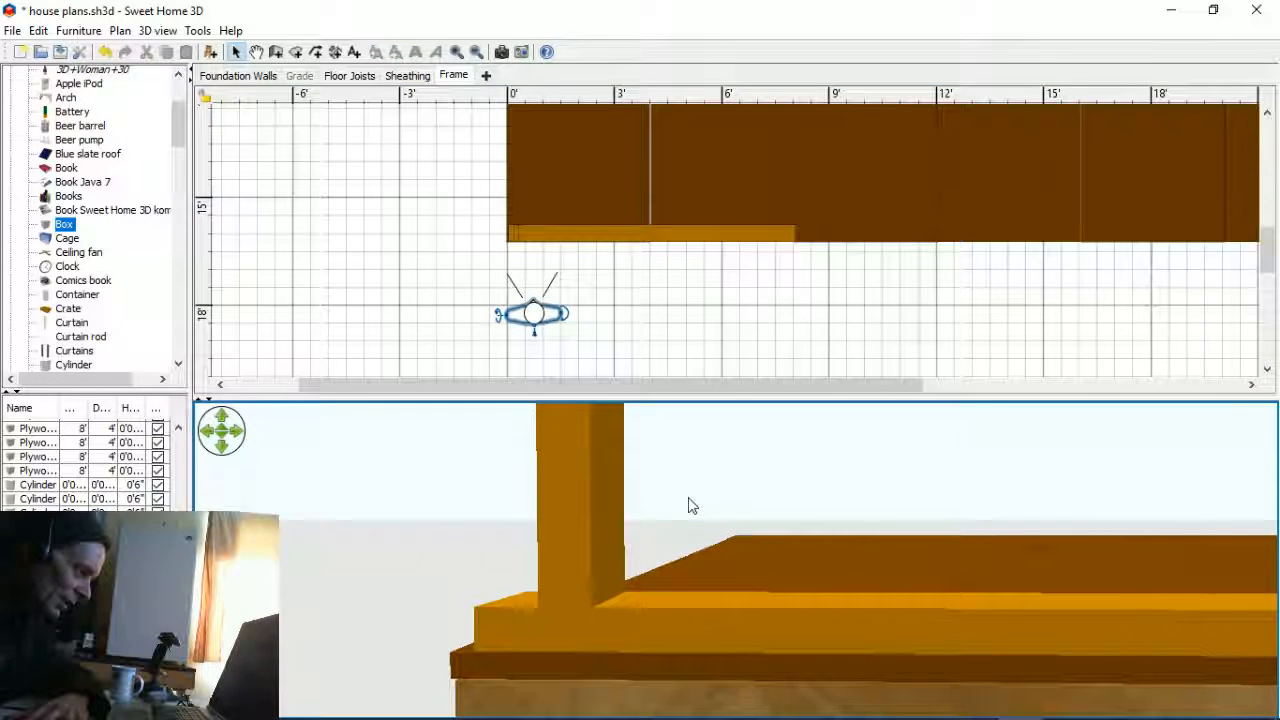
{"action": "left_click_drag", "start_coordinate": [536, 314], "coordinate": [511, 314]}
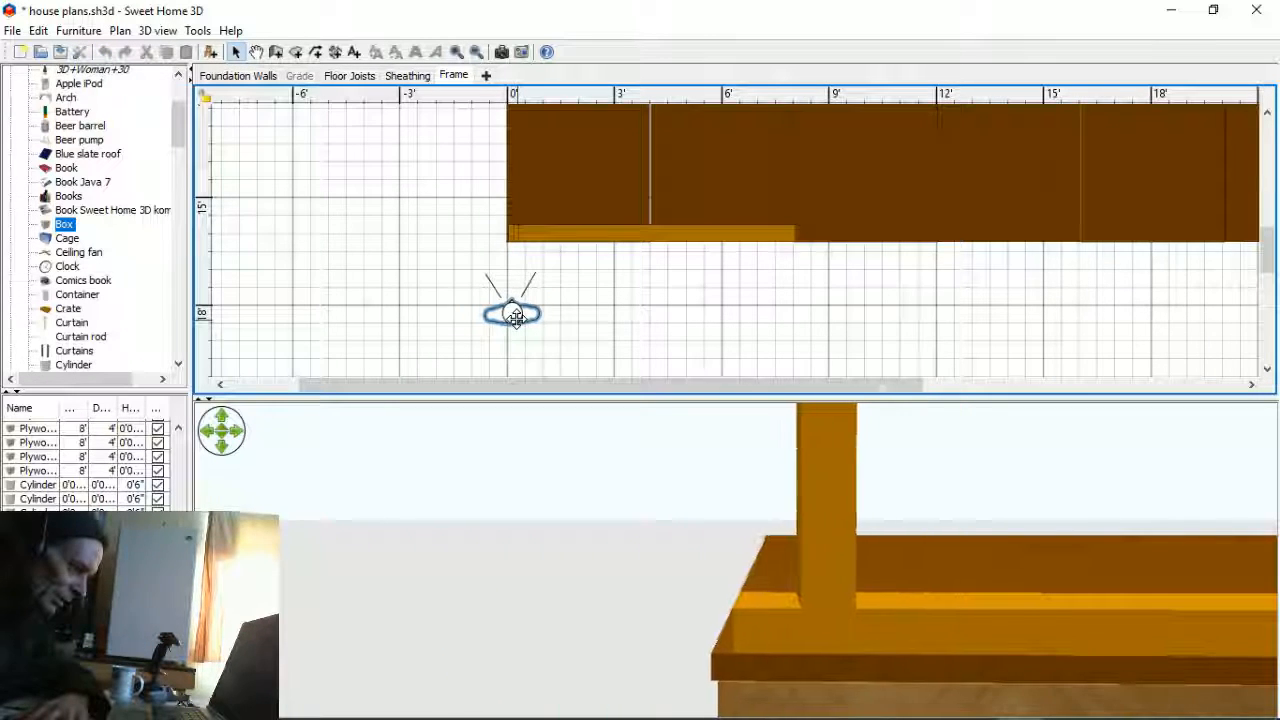
{"action": "left_click", "coordinate": [551, 228]}
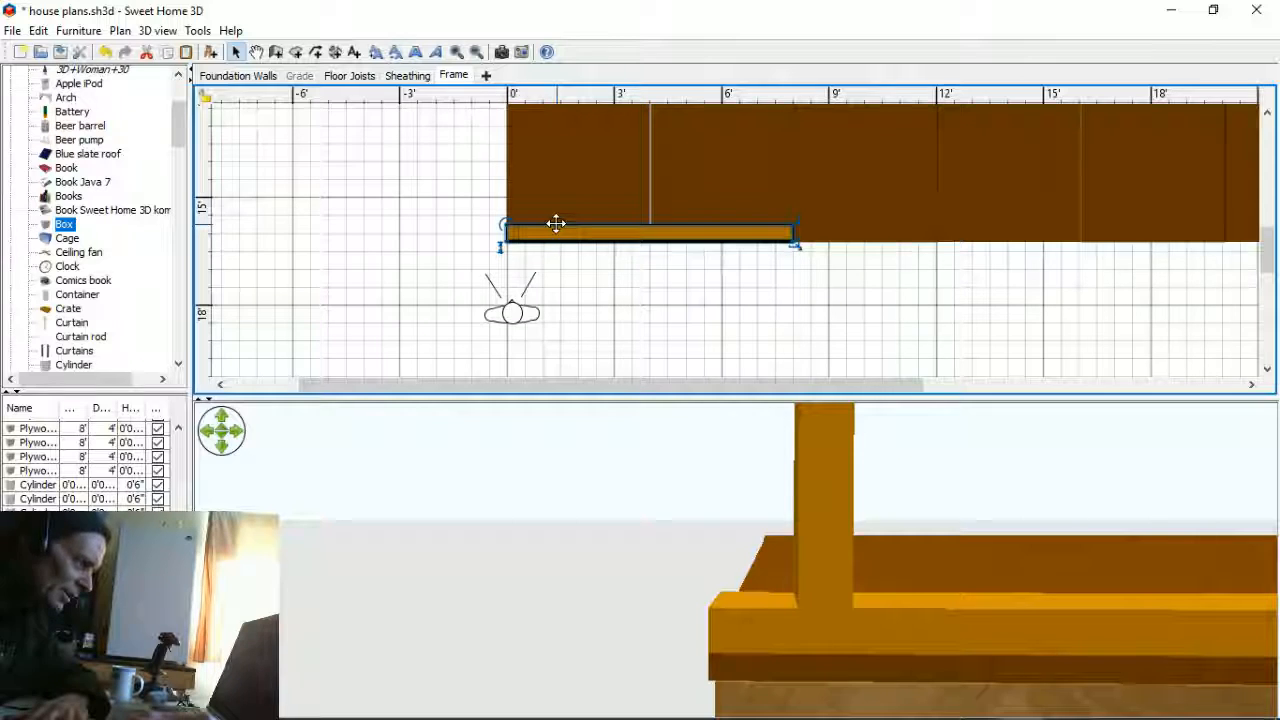
{"action": "left_click", "coordinate": [527, 282]}
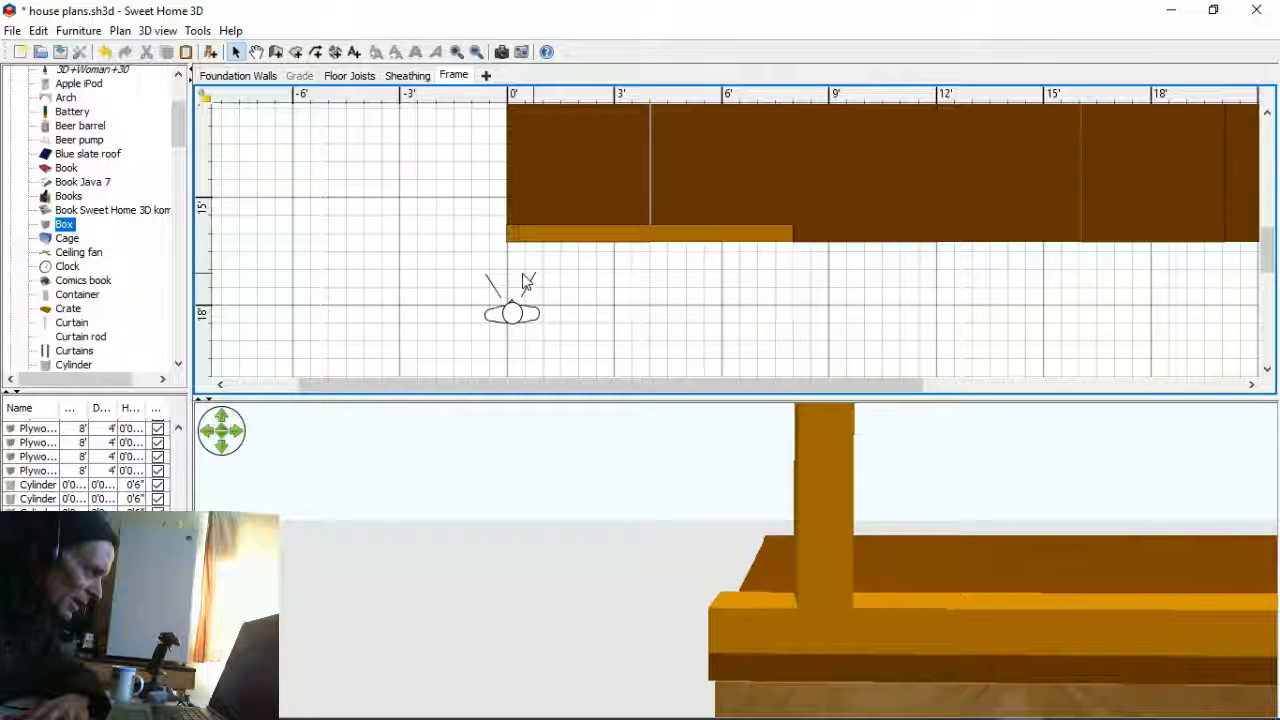
- Change the ThruWall Stud's color to bright orange #FF7C0C and apply the modified furniture settings
{"action": "double_click", "coordinate": [514, 237]}
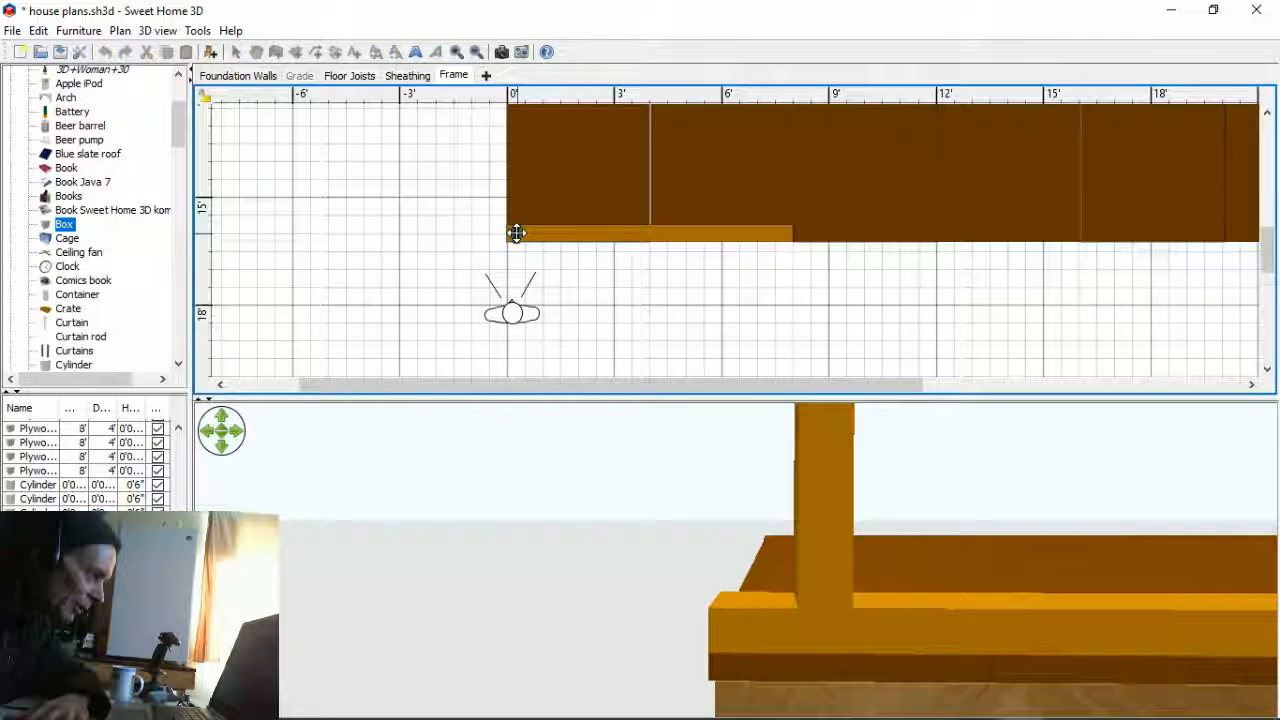
{"action": "left_click", "coordinate": [516, 447]}
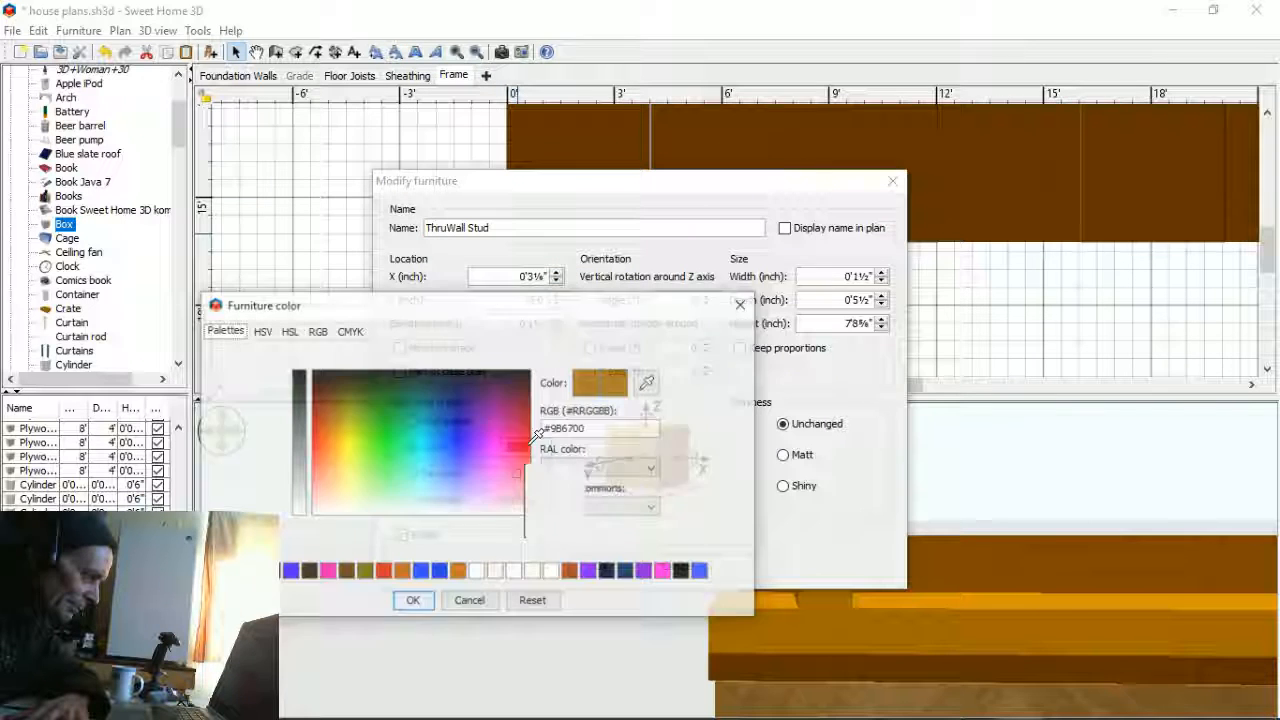
{"action": "left_click", "coordinate": [337, 436]}
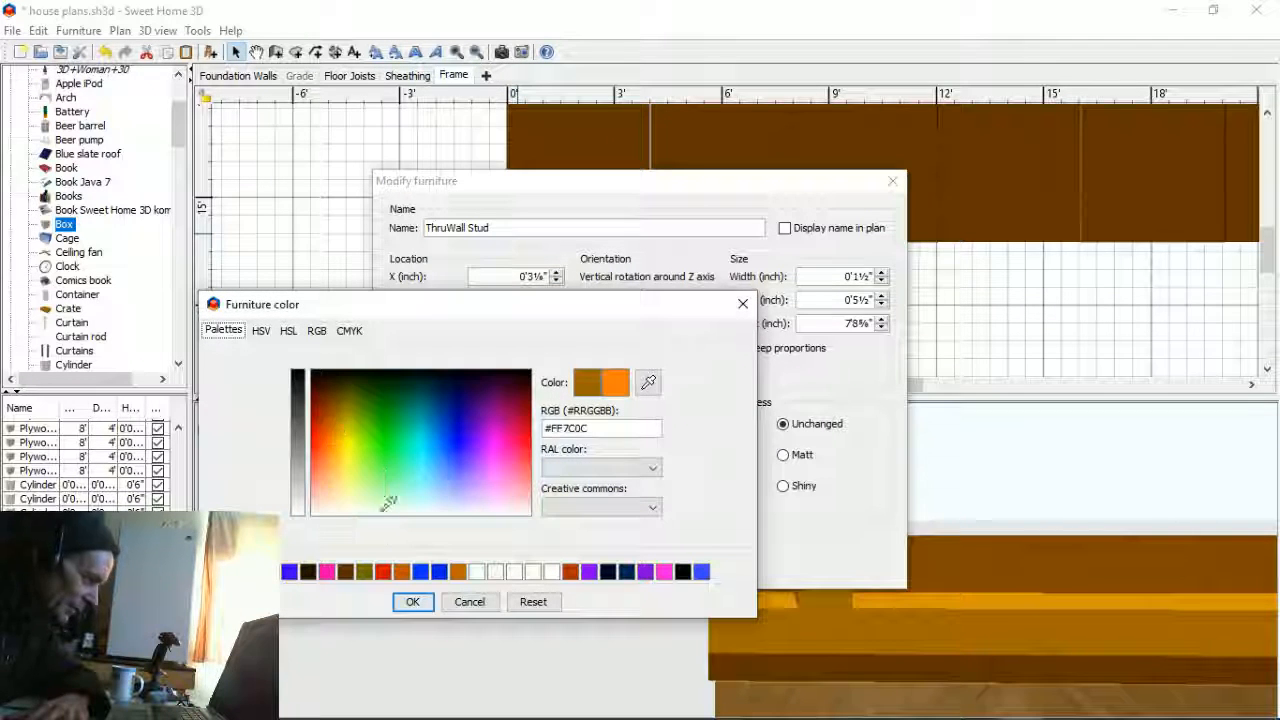
{"action": "left_click", "coordinate": [412, 601]}
{"action": "left_click", "coordinate": [604, 566]}
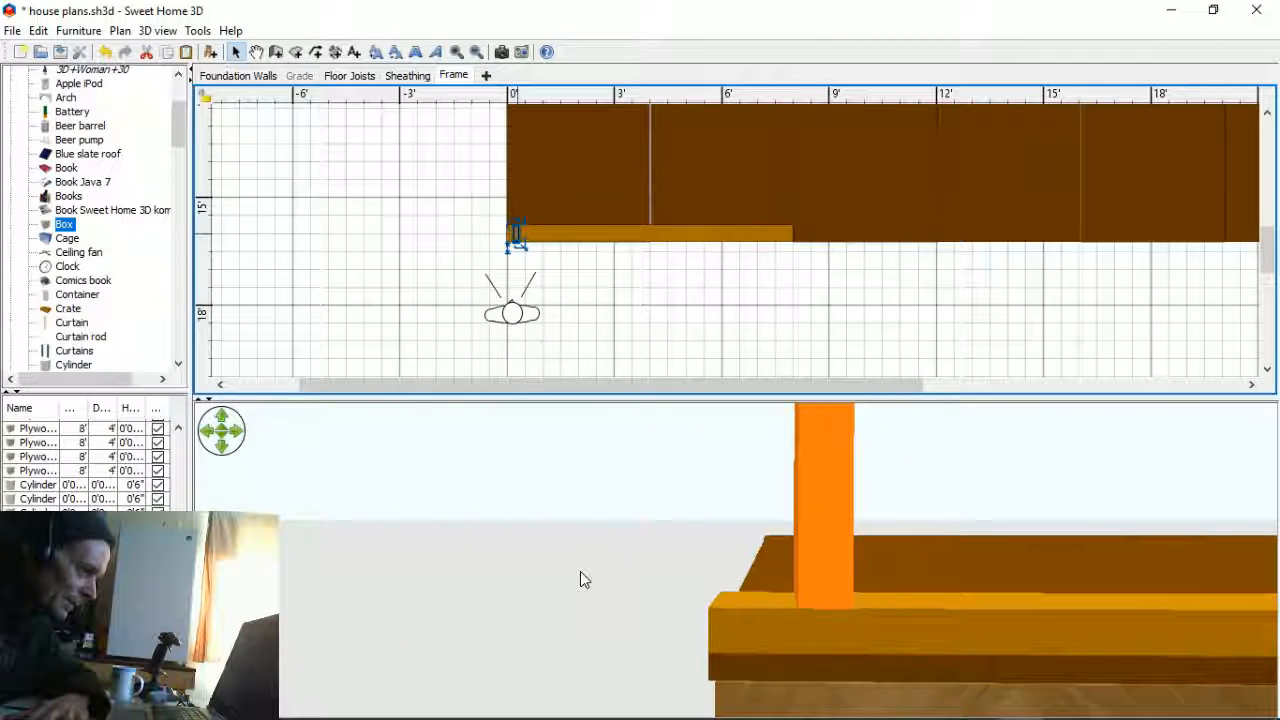
- Recolor the ThruWall Stud dark brown, #5C2D00, and apply the modified furniture settings
{"action": "double_click", "coordinate": [513, 235]}
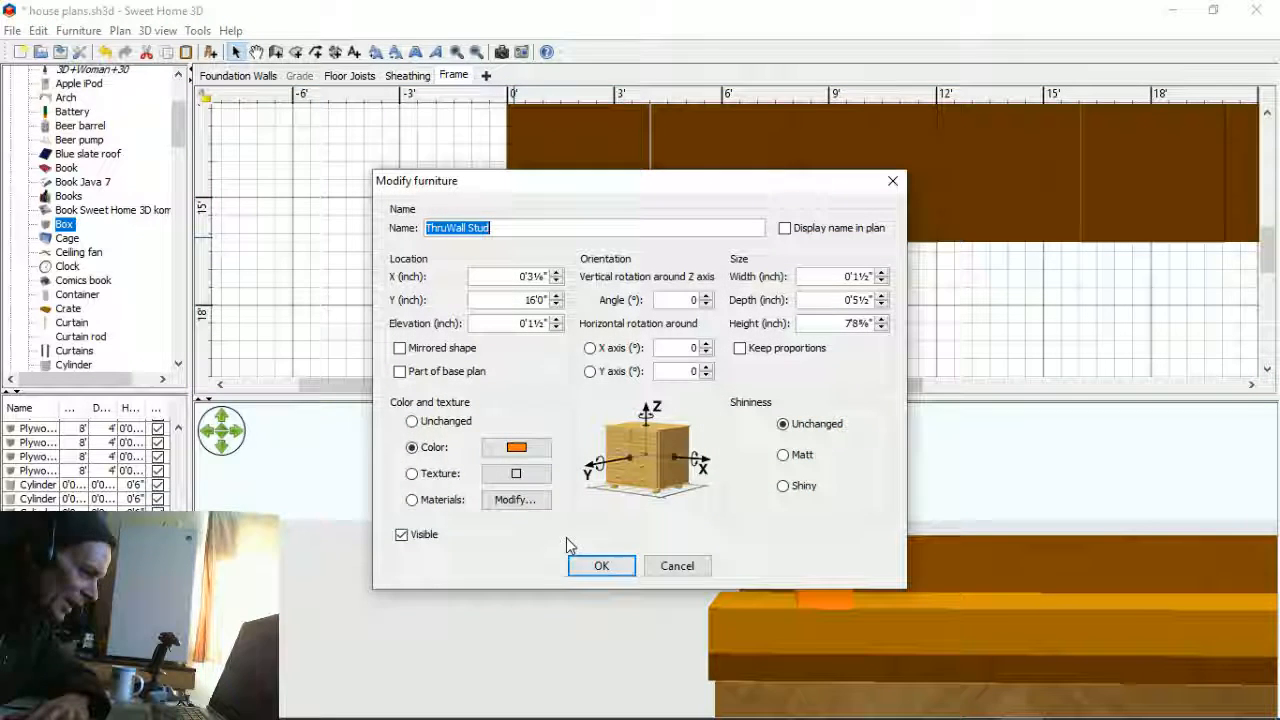
{"action": "left_click", "coordinate": [515, 447]}
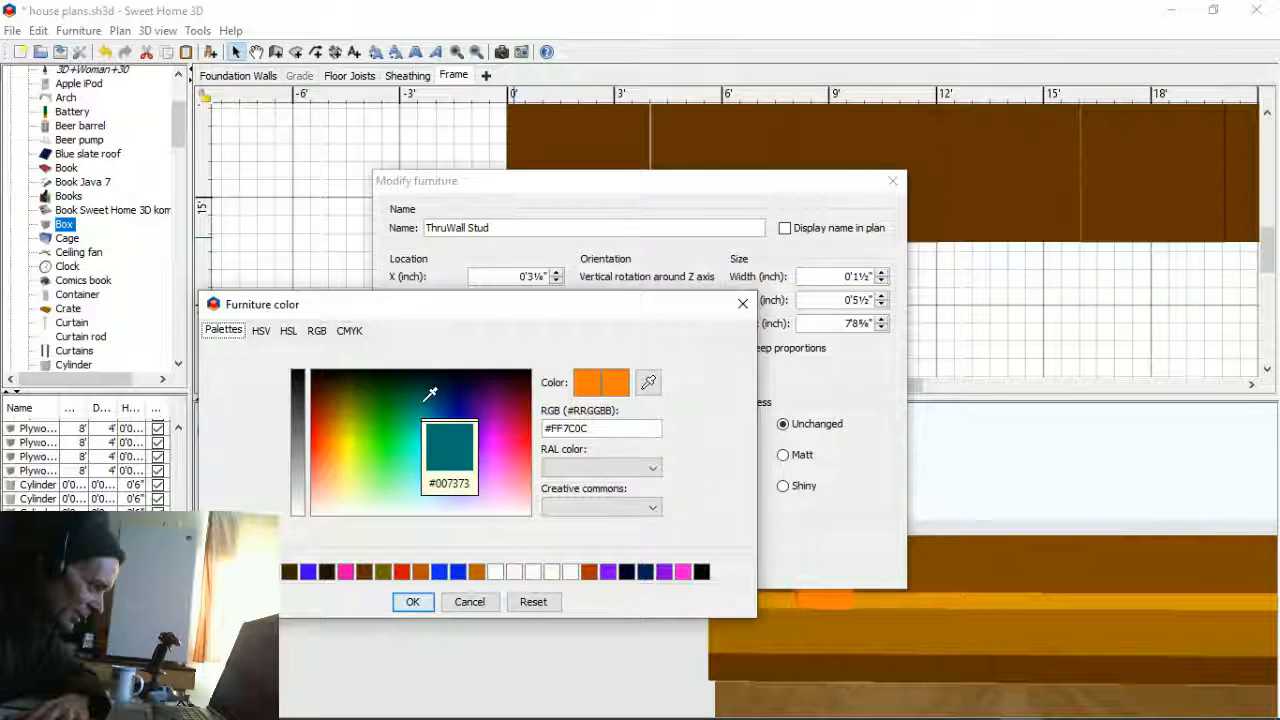
{"action": "left_click", "coordinate": [338, 386]}
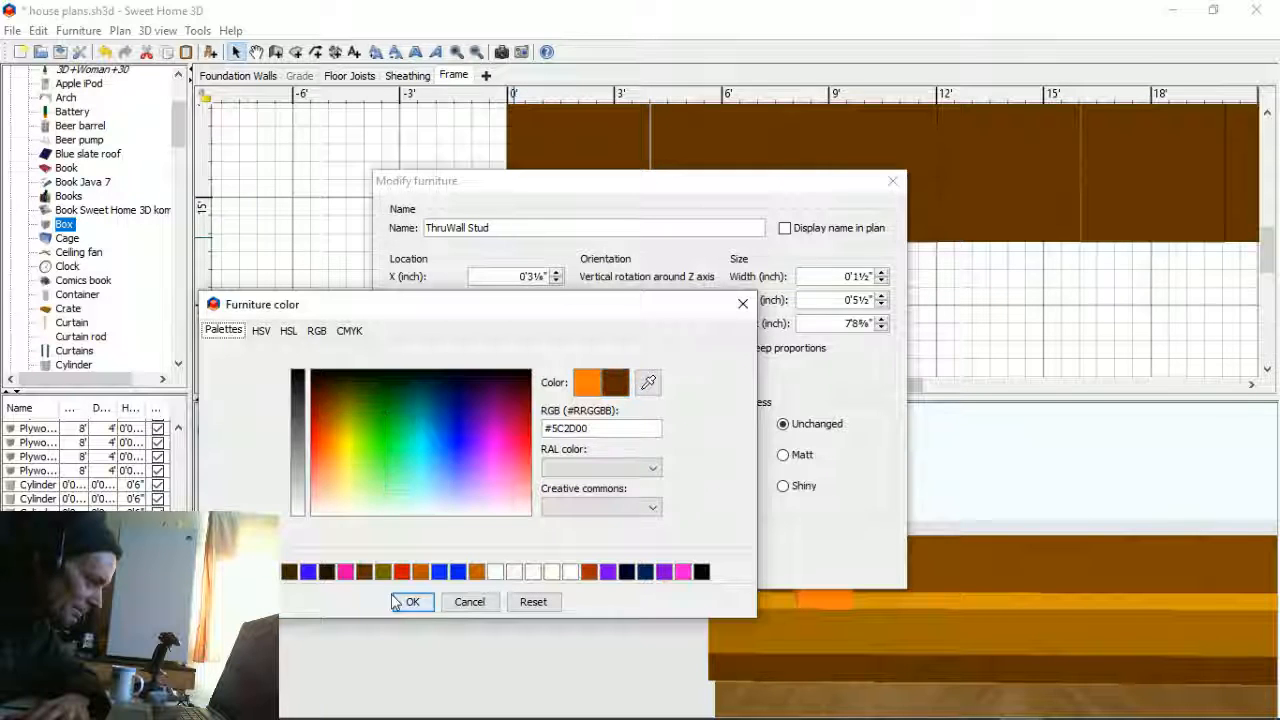
{"action": "left_click", "coordinate": [413, 602]}
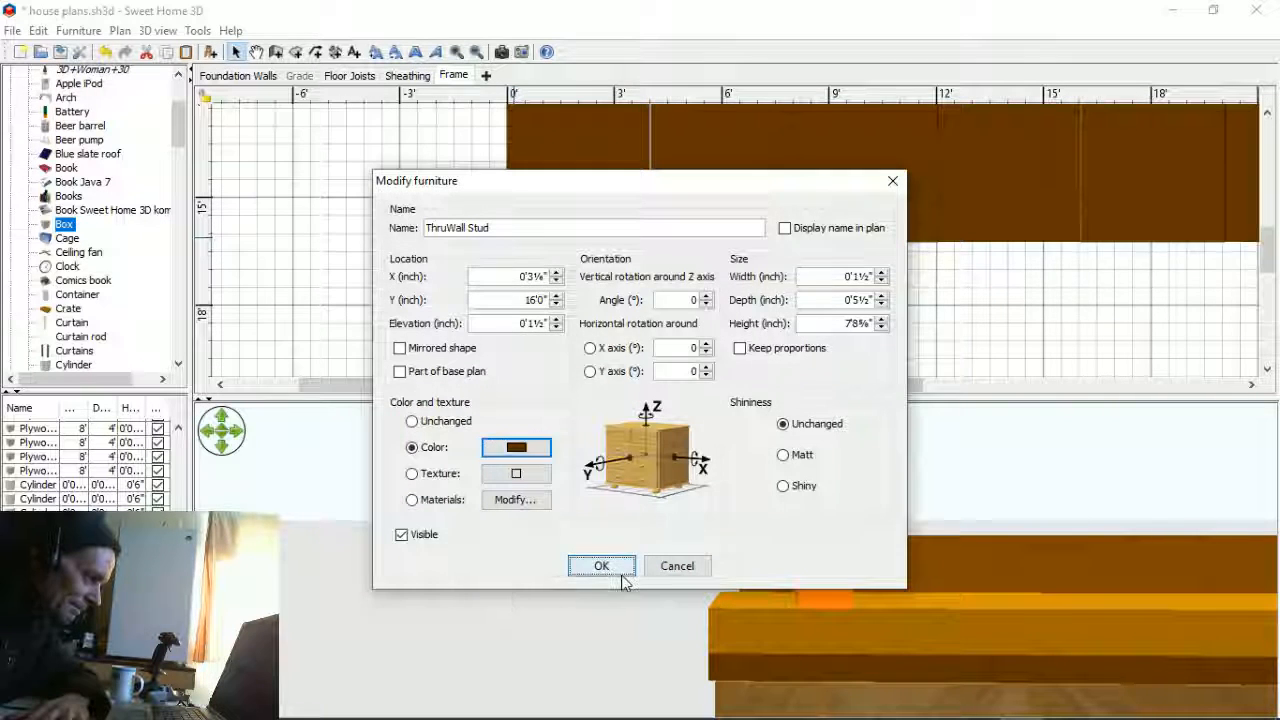
{"action": "left_click", "coordinate": [601, 565]}
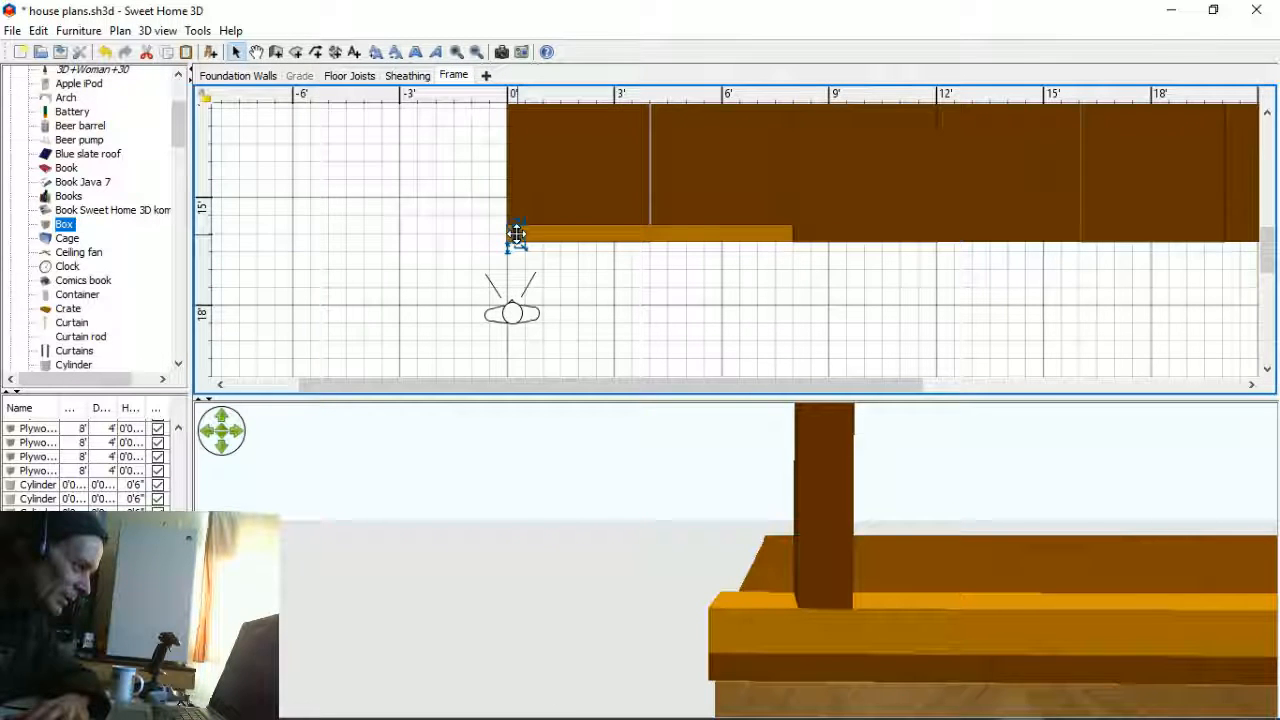
- Give the ThruWall Stud the medium brown color #9B5F00 and apply the modified furniture settings
{"action": "double_click", "coordinate": [516, 233]}
{"action": "left_click", "coordinate": [515, 447]}
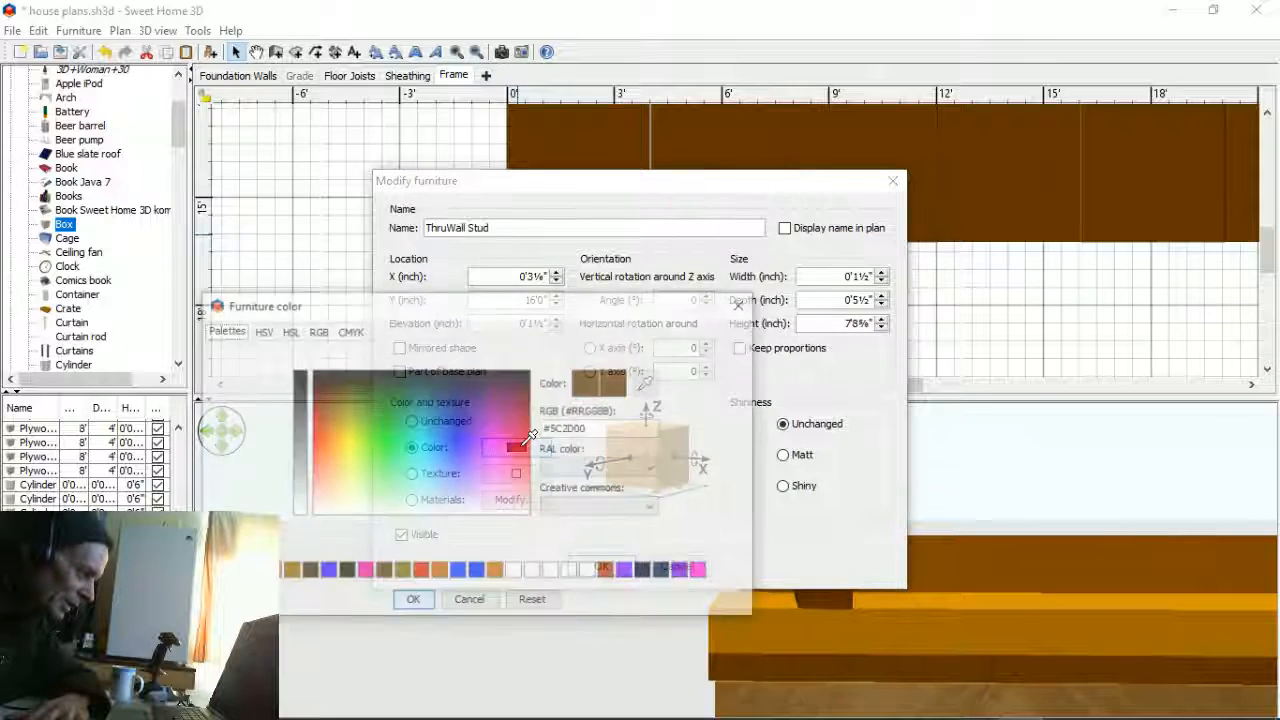
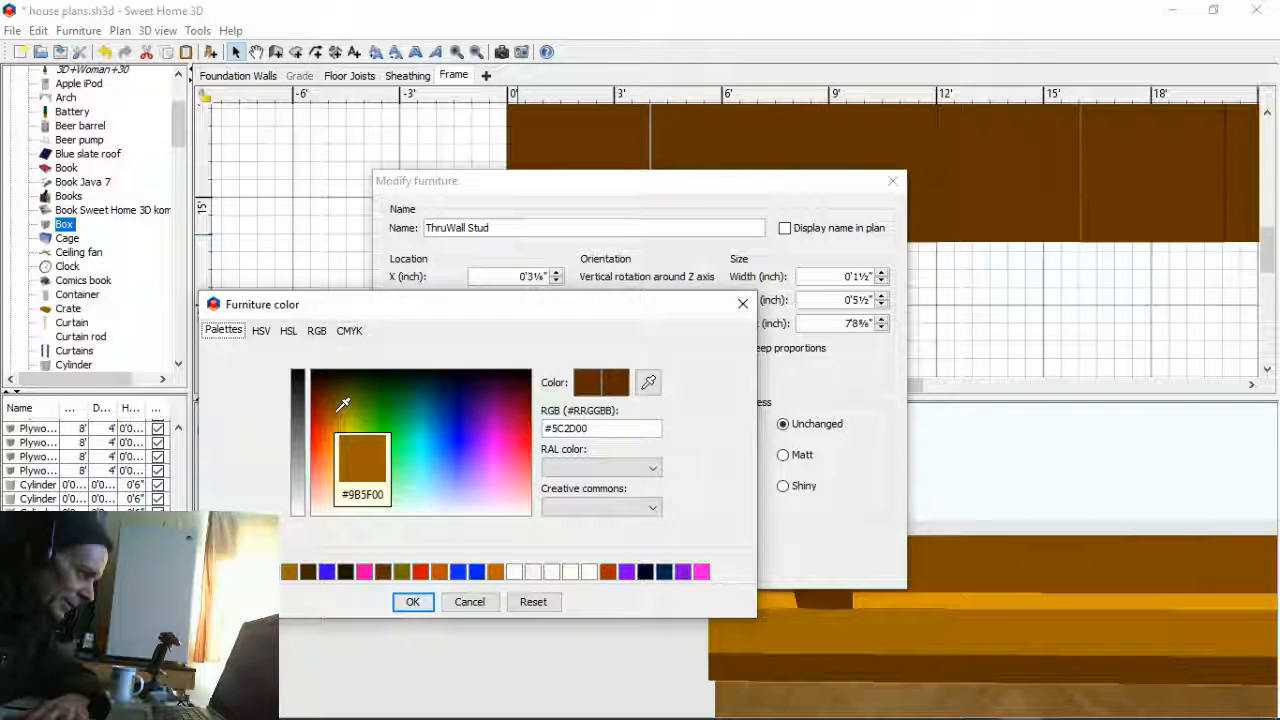
{"action": "left_click", "coordinate": [342, 402]}
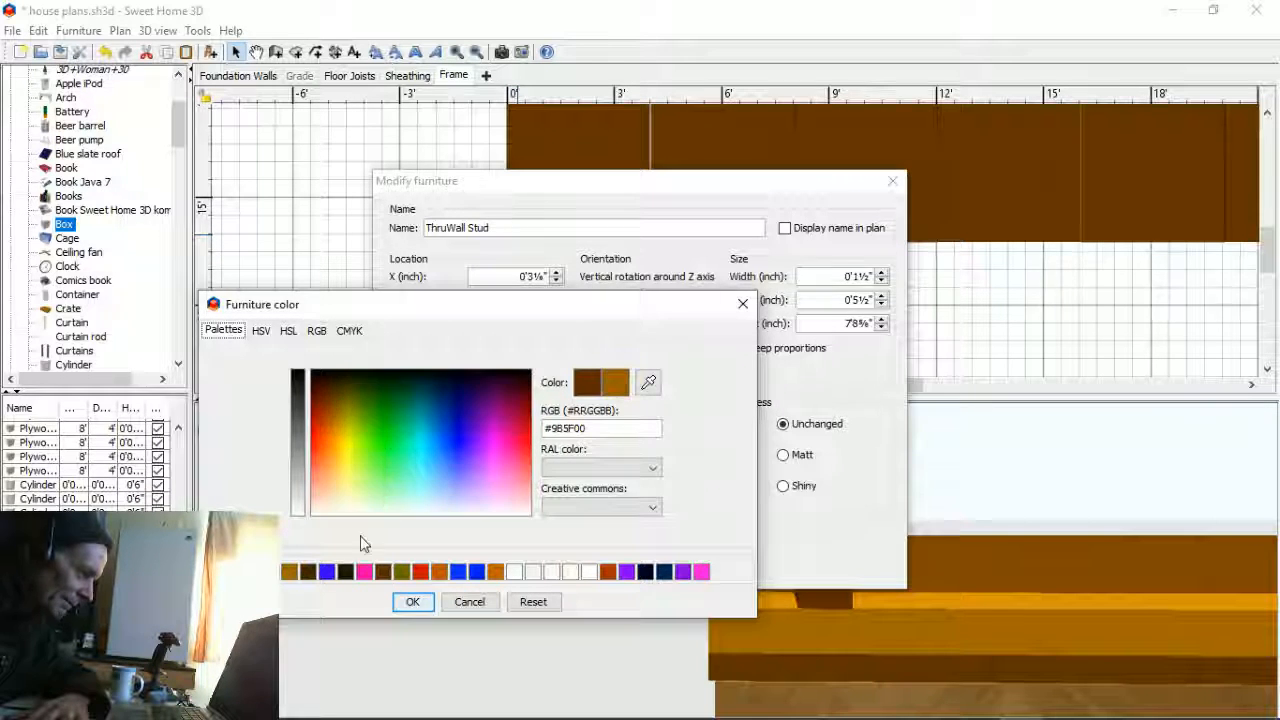
{"action": "left_click", "coordinate": [413, 602]}
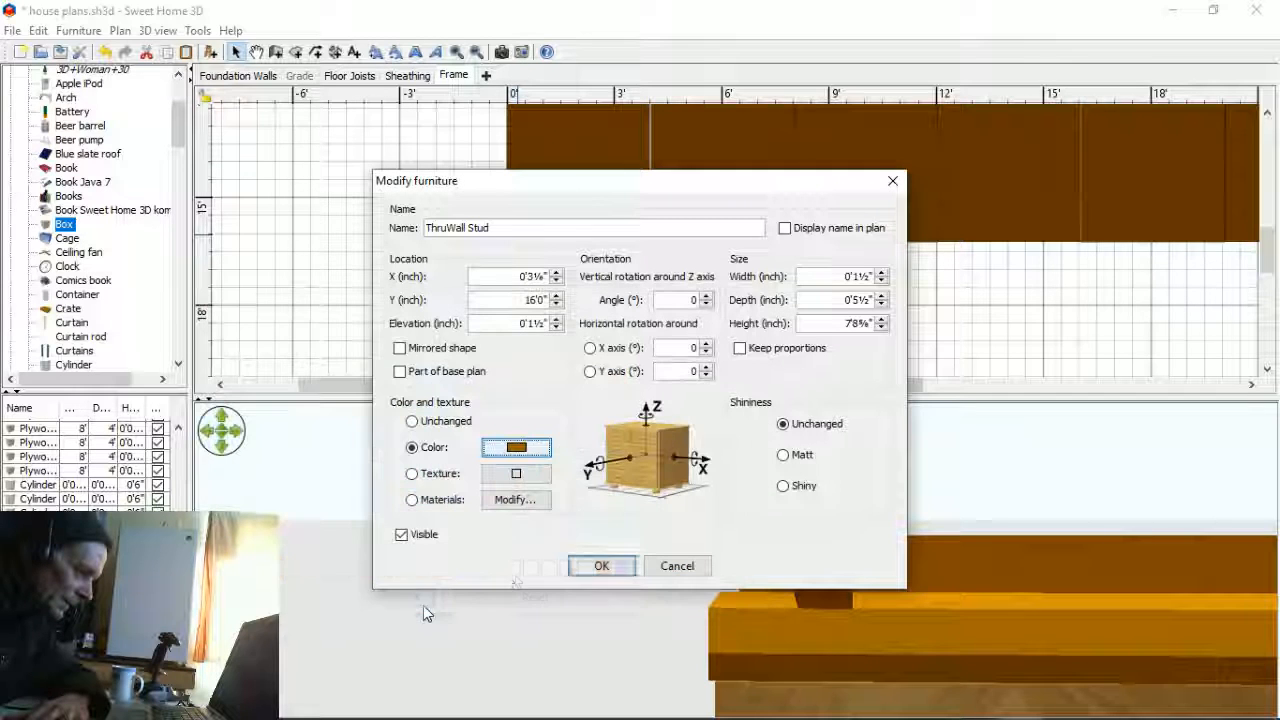
{"action": "left_click", "coordinate": [603, 566]}
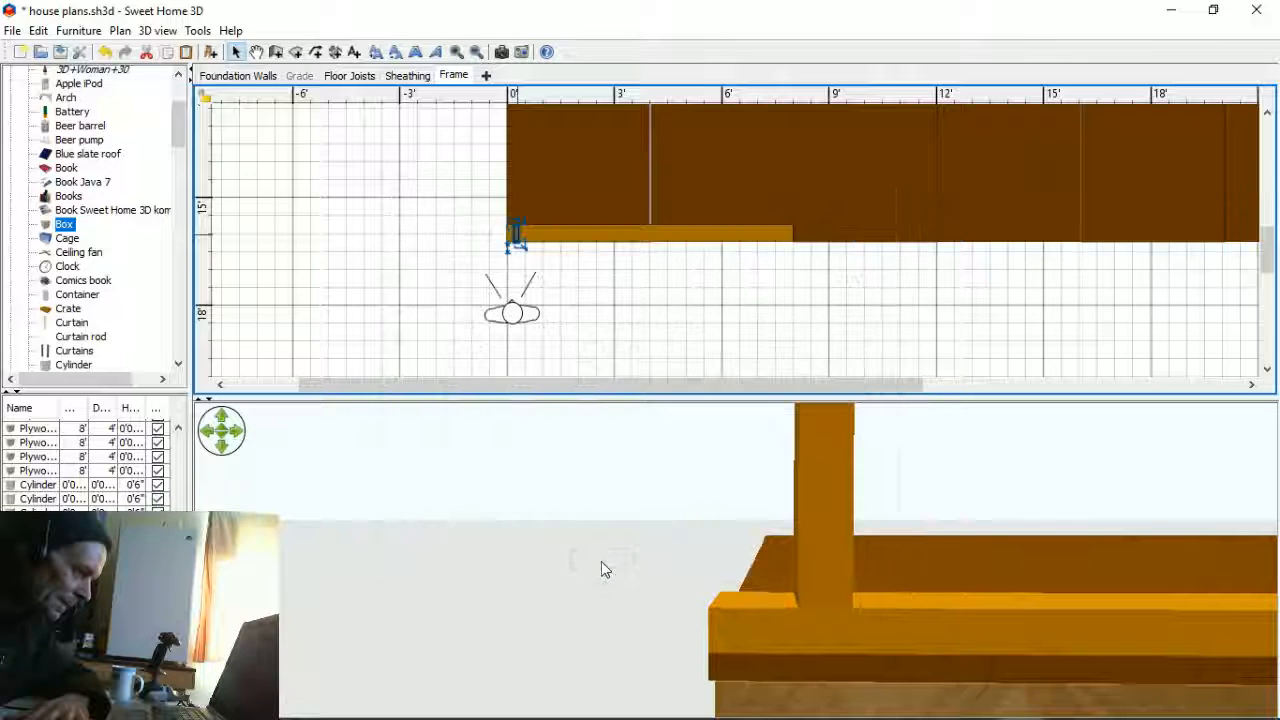
- Set the ThruWall Stud's color to the slightly darker brown #915500 and apply the modified furniture settings
{"action": "double_click", "coordinate": [514, 234]}
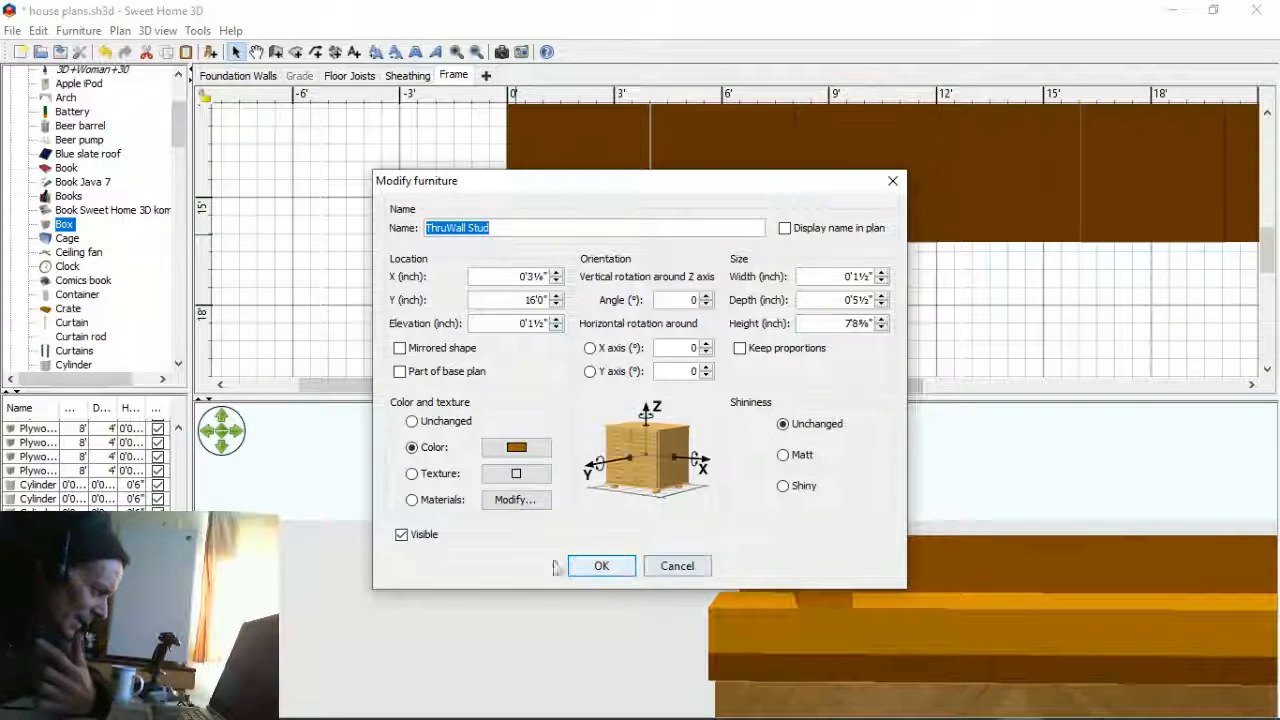
{"action": "left_click", "coordinate": [516, 447]}
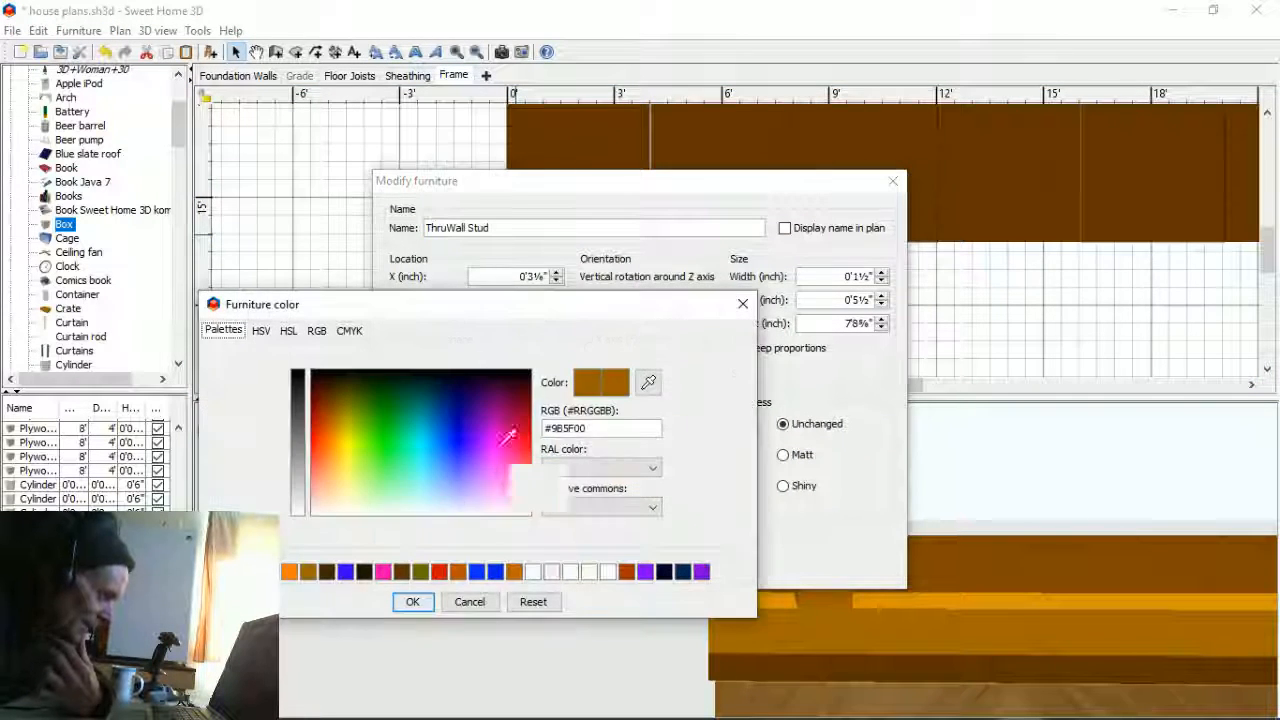
{"action": "left_click", "coordinate": [342, 401]}
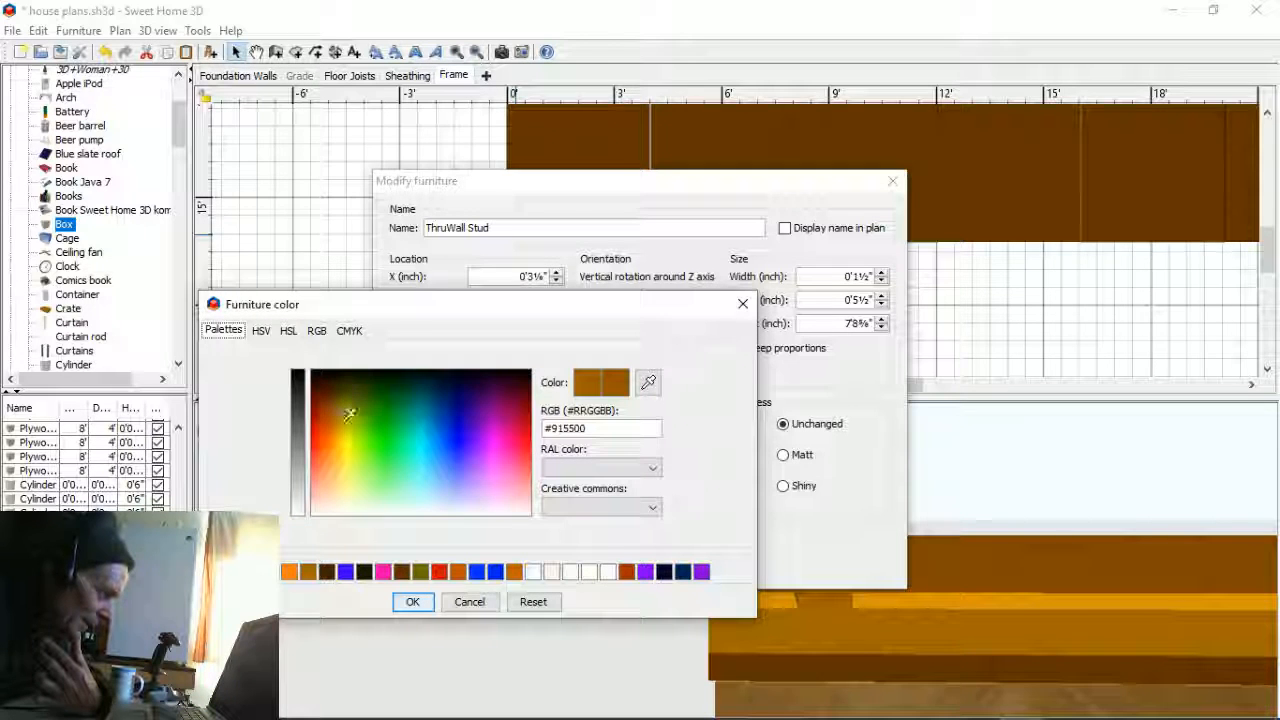
{"action": "left_click", "coordinate": [421, 604]}
{"action": "left_click", "coordinate": [610, 563]}
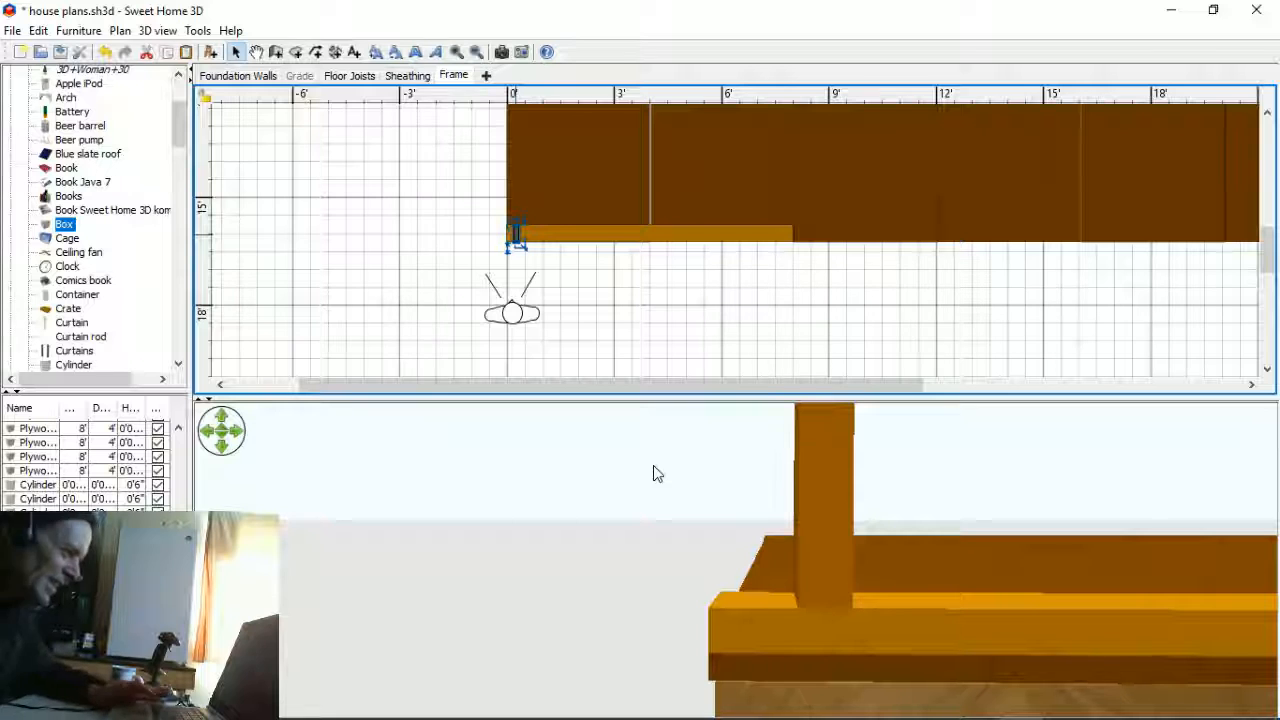
- Nudge the stud along the bottom wall board until it is flush with the board's corner end
{"action": "key", "text": "Left"}
{"action": "key", "text": "Left"}
{"action": "key", "text": "Left"}
{"action": "key", "text": "Left"}
{"action": "key", "text": "Left"}
{"action": "key", "text": "Left"}
{"action": "key", "text": "Left"}
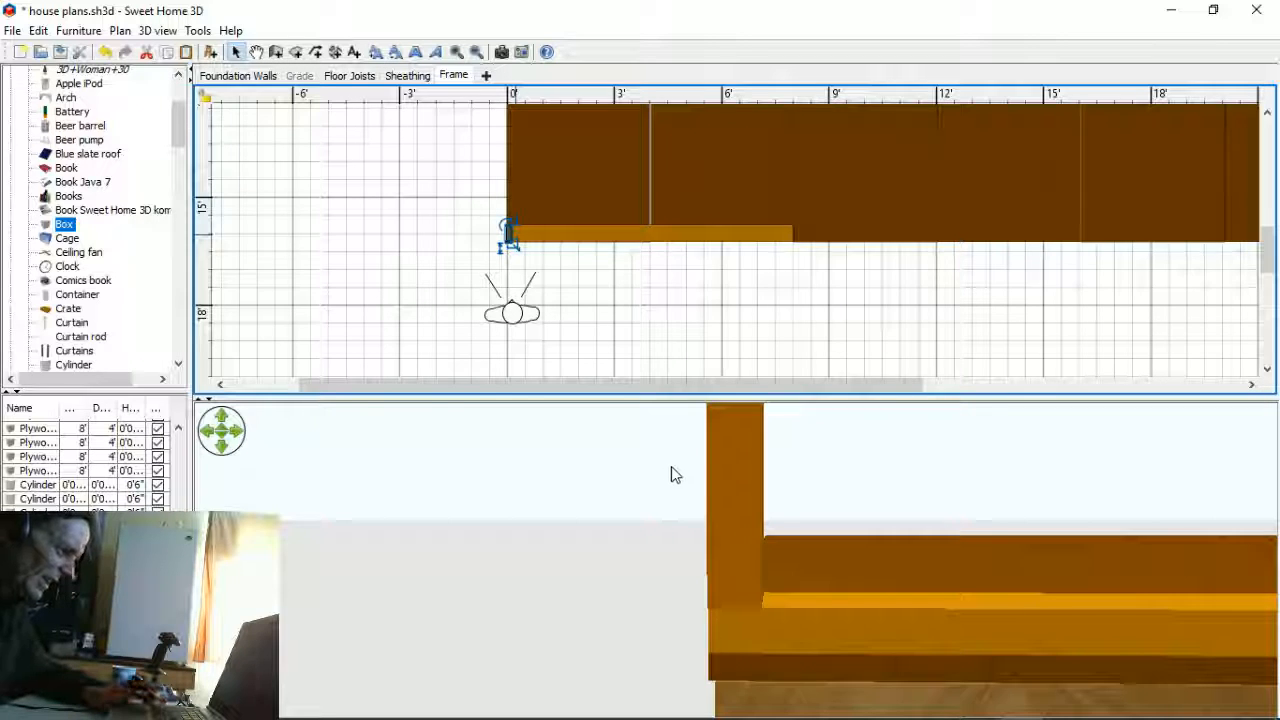
- Paste four copies of the stud and set them out in a row outside the bottom wall board
{"action": "key", "text": "ctrl+v"}
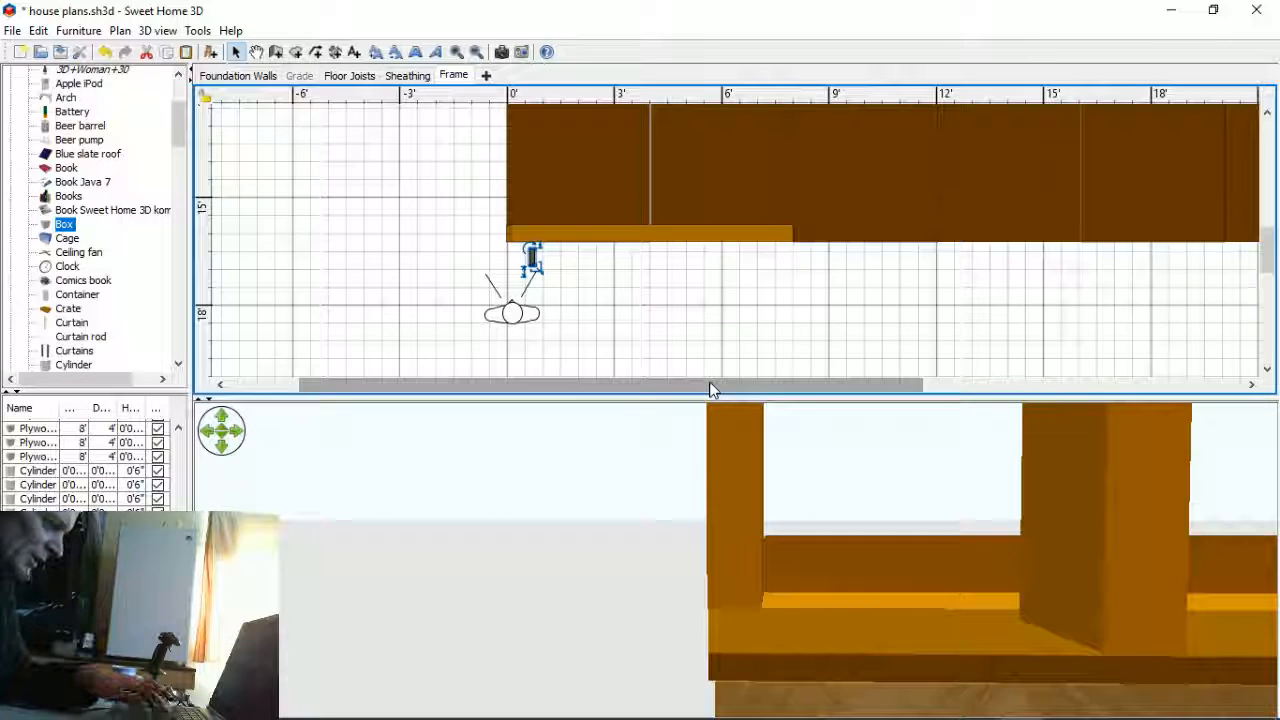
{"action": "key", "text": "ctrl+v"}
{"action": "key", "text": "ctrl+z"}
{"action": "left_click_drag", "start_coordinate": [507, 232], "coordinate": [710, 278]}
{"action": "left_click_drag", "start_coordinate": [533, 258], "coordinate": [617, 289]}
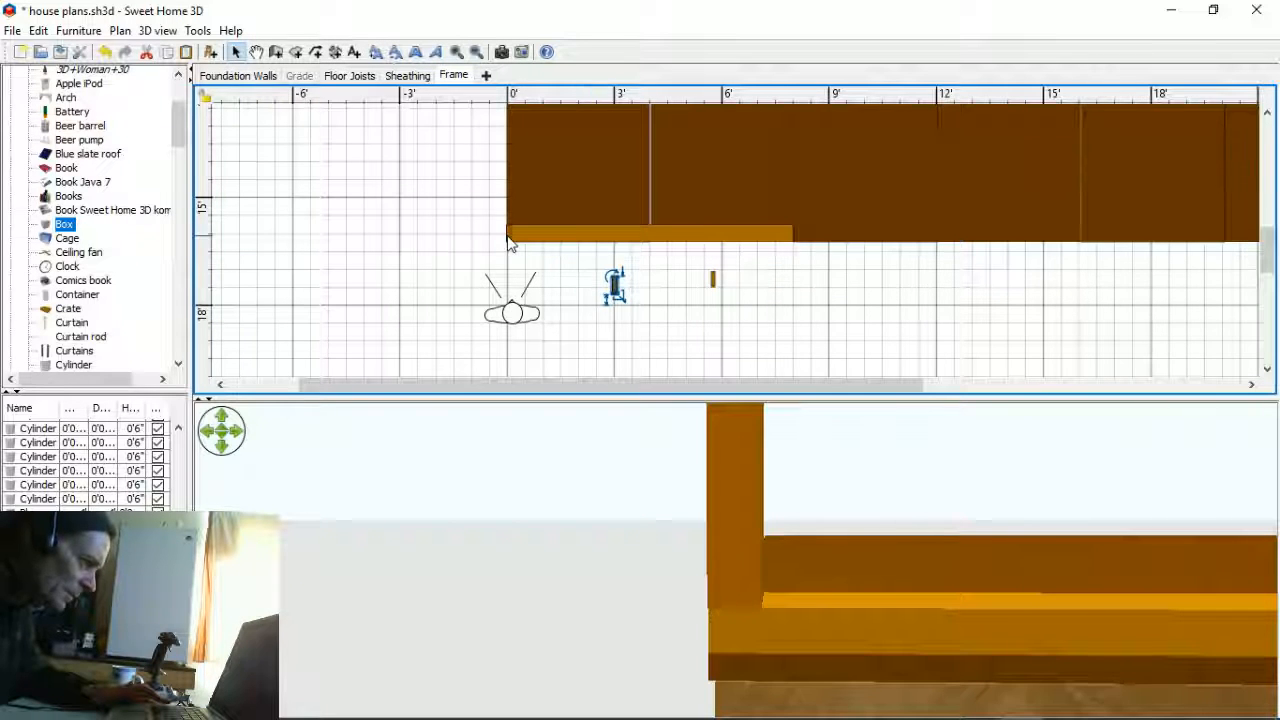
{"action": "left_click_drag", "start_coordinate": [517, 240], "coordinate": [558, 281]}
{"action": "left_click_drag", "start_coordinate": [512, 243], "coordinate": [520, 277]}
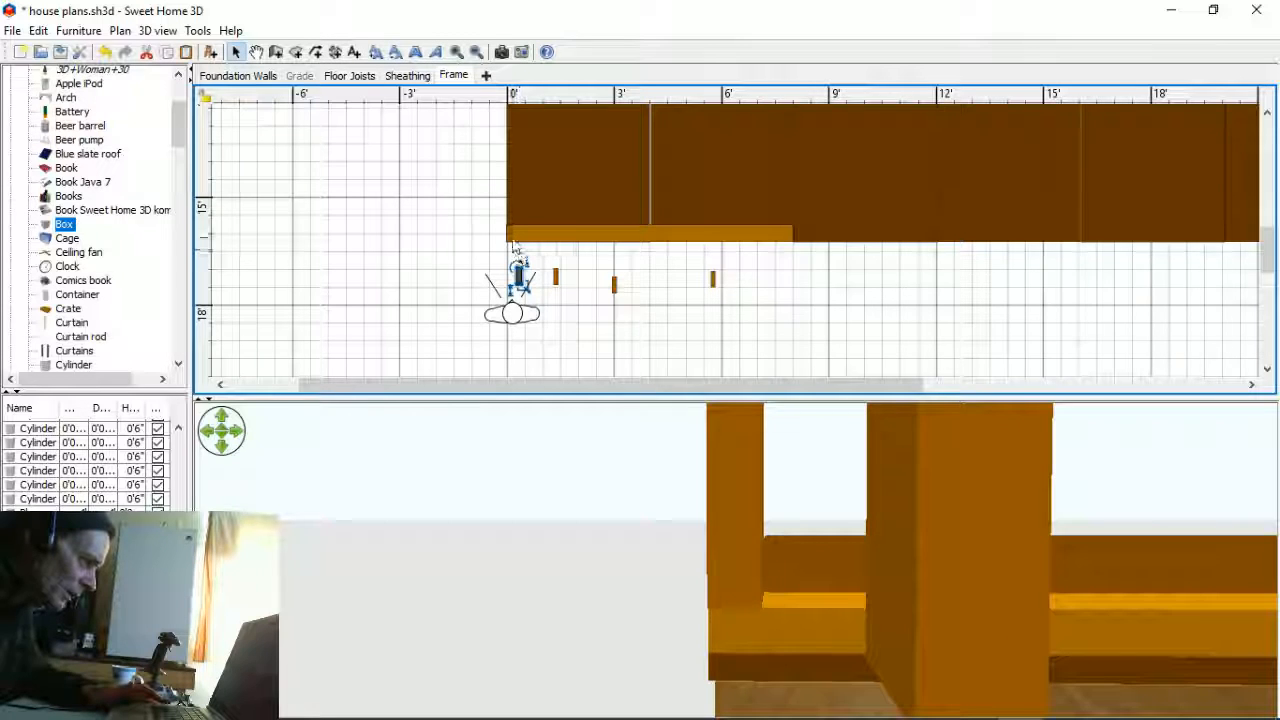
- Undo the move that takes the corner stud off the end of the bottom wall board and clear the selection
{"action": "left_click_drag", "start_coordinate": [513, 248], "coordinate": [498, 262]}
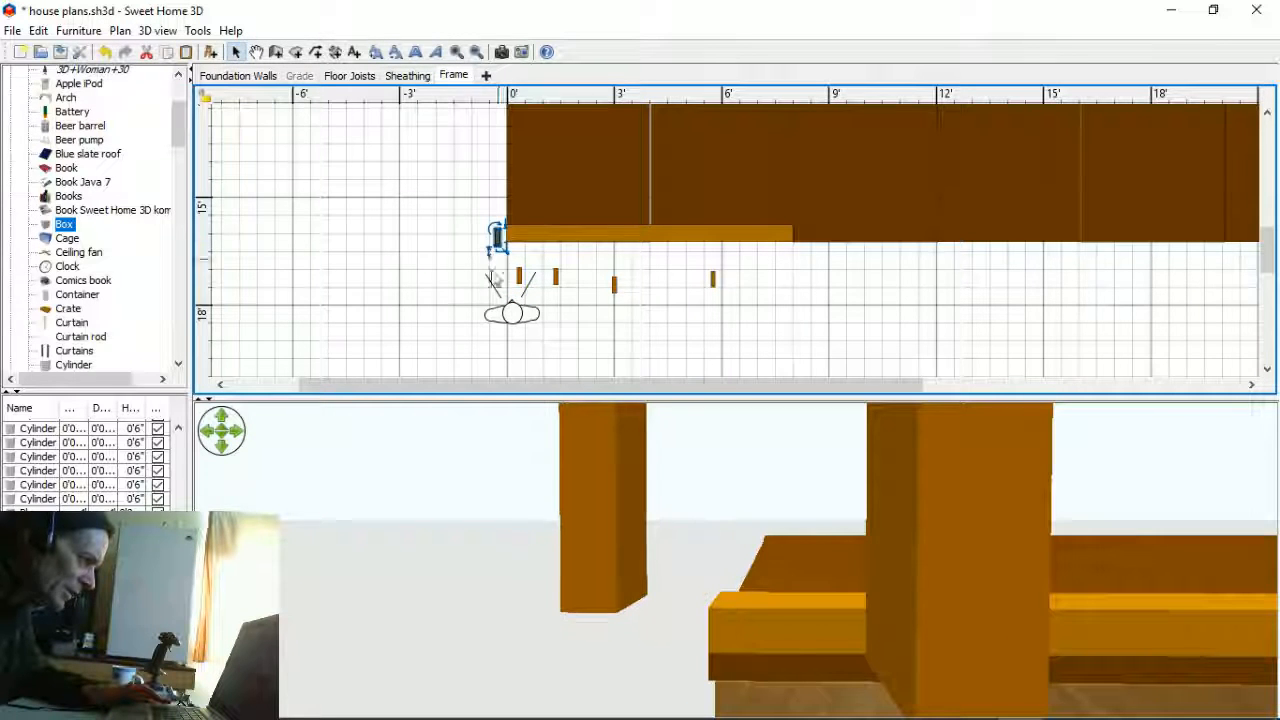
{"action": "left_click", "coordinate": [104, 52]}
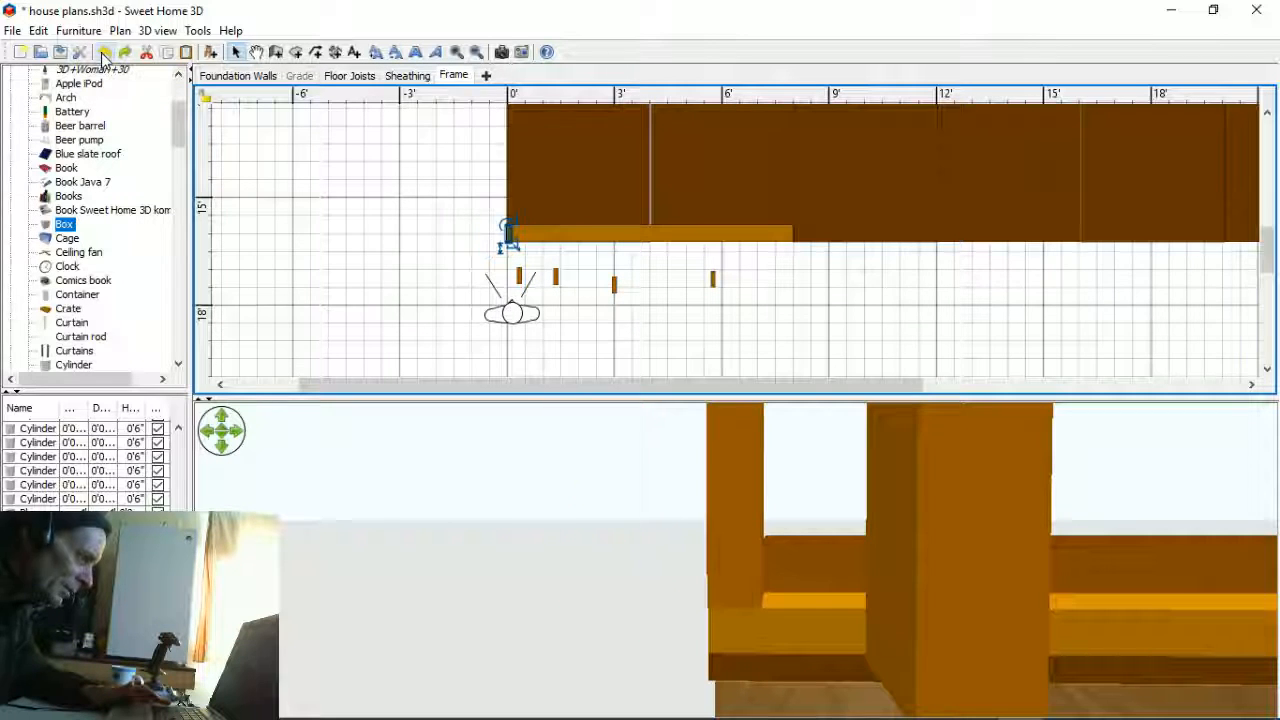
{"action": "left_click", "coordinate": [580, 325]}
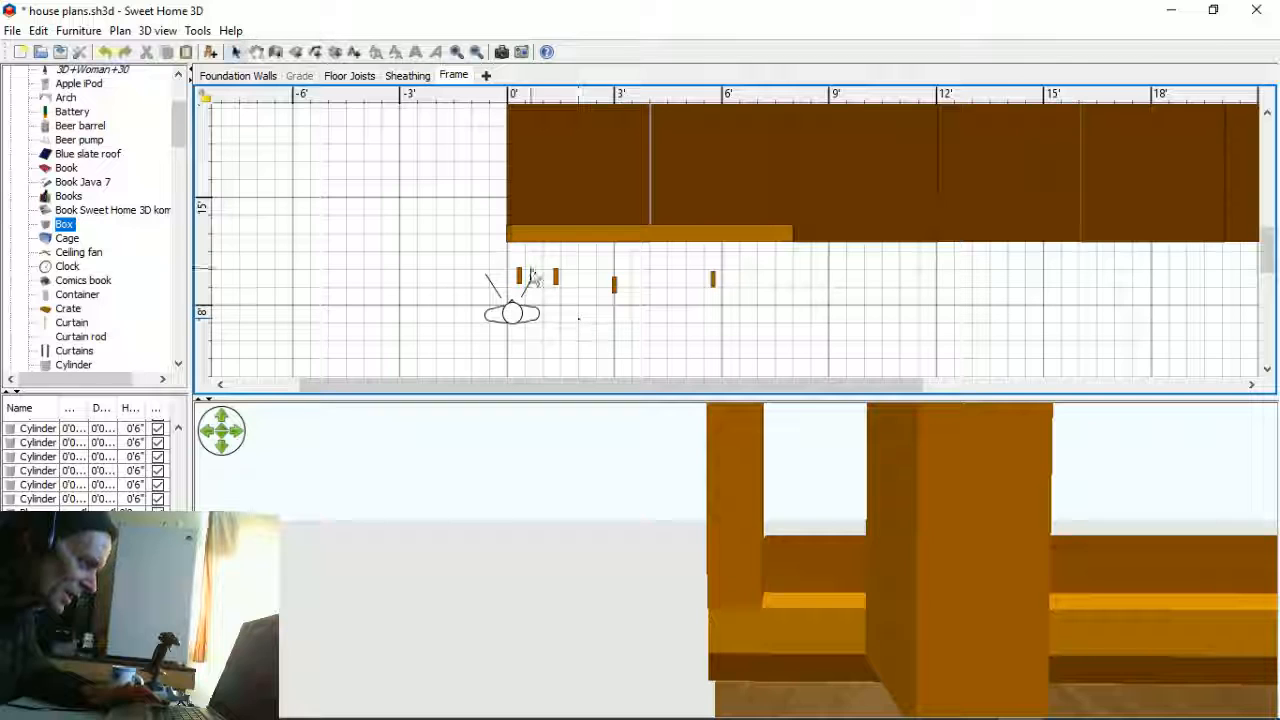
- Move the four loose studs onto the bottom wall board, spaced at intervals along its length from the corner stud
{"action": "left_click_drag", "start_coordinate": [520, 277], "coordinate": [557, 235]}
{"action": "left_click_drag", "start_coordinate": [556, 279], "coordinate": [607, 237]}
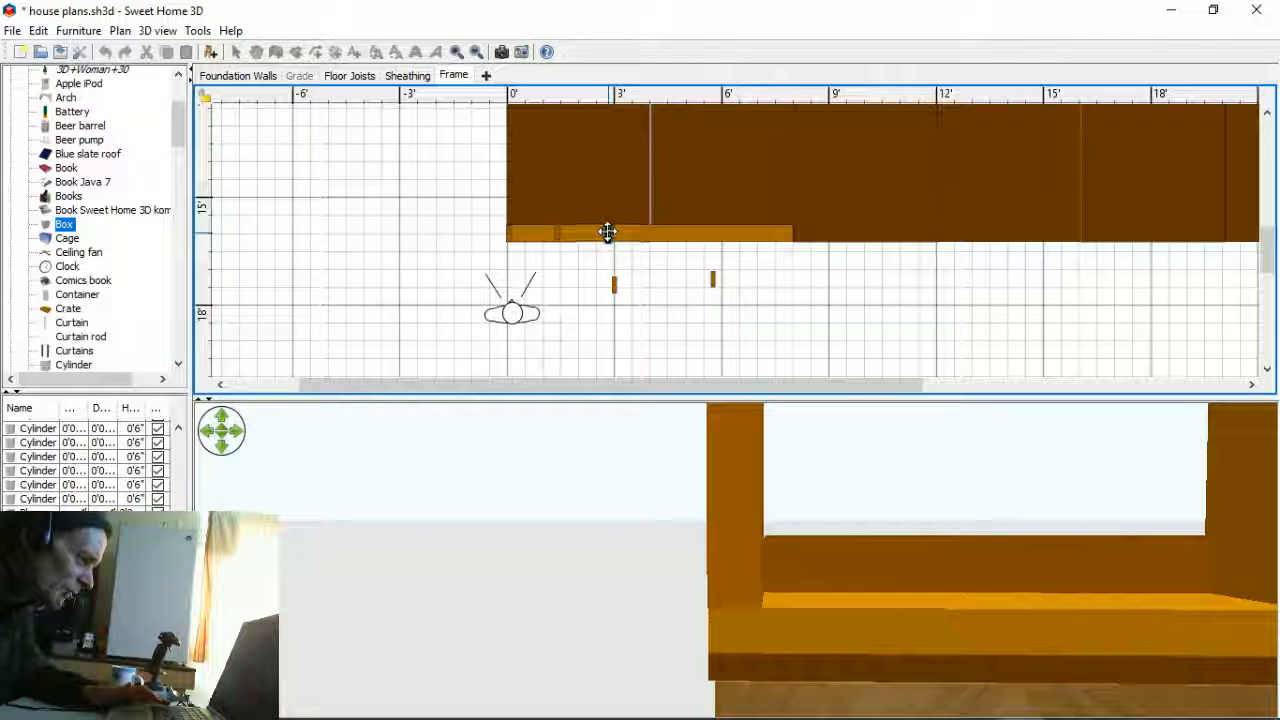
{"action": "left_click_drag", "start_coordinate": [607, 231], "coordinate": [607, 234]}
{"action": "left_click_drag", "start_coordinate": [615, 284], "coordinate": [663, 237]}
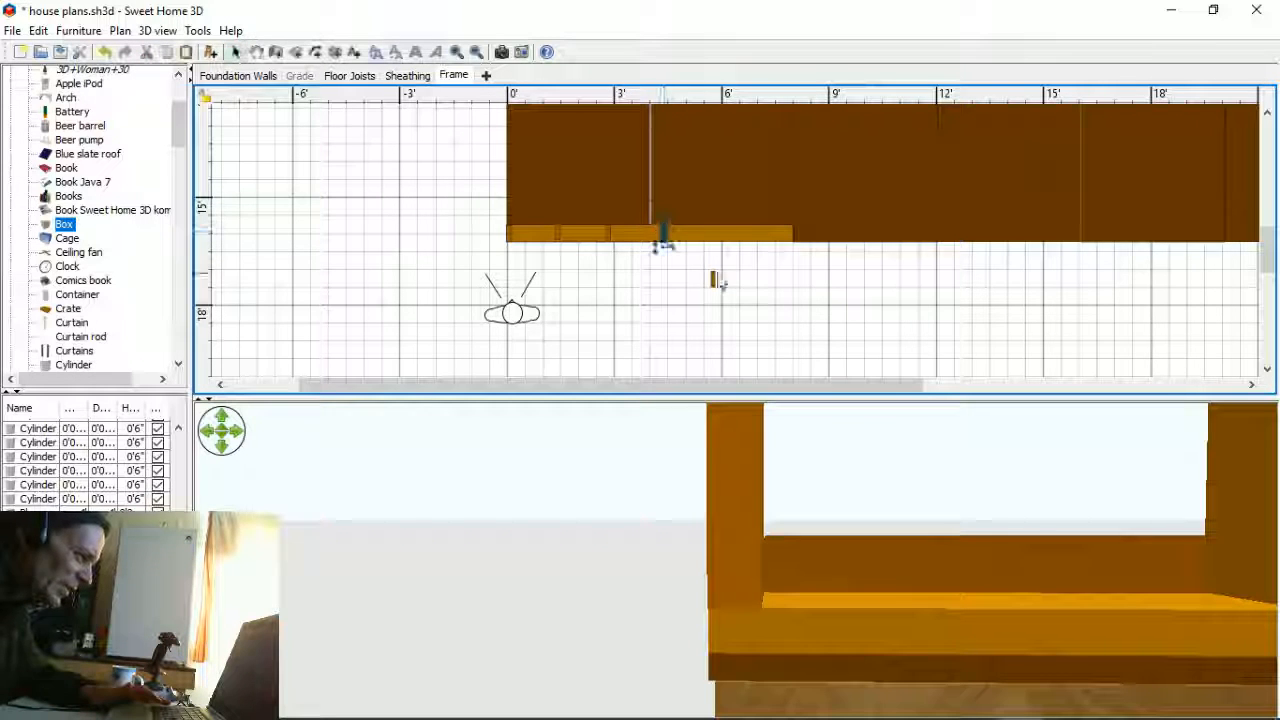
{"action": "left_click_drag", "start_coordinate": [713, 278], "coordinate": [727, 234]}
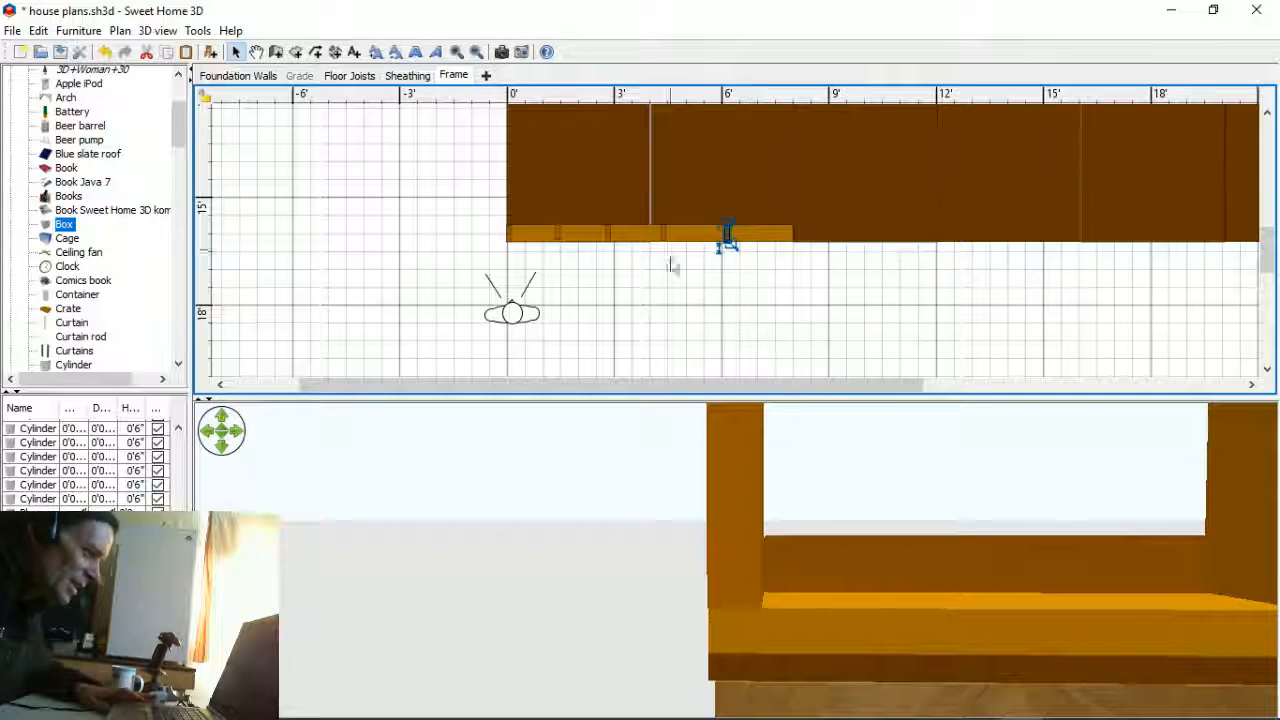
- Copy the bottom wall board, paste the duplicate and move it outside the floor beyond the corner
{"action": "left_click", "coordinate": [516, 236]}
{"action": "right_click", "coordinate": [532, 240]}
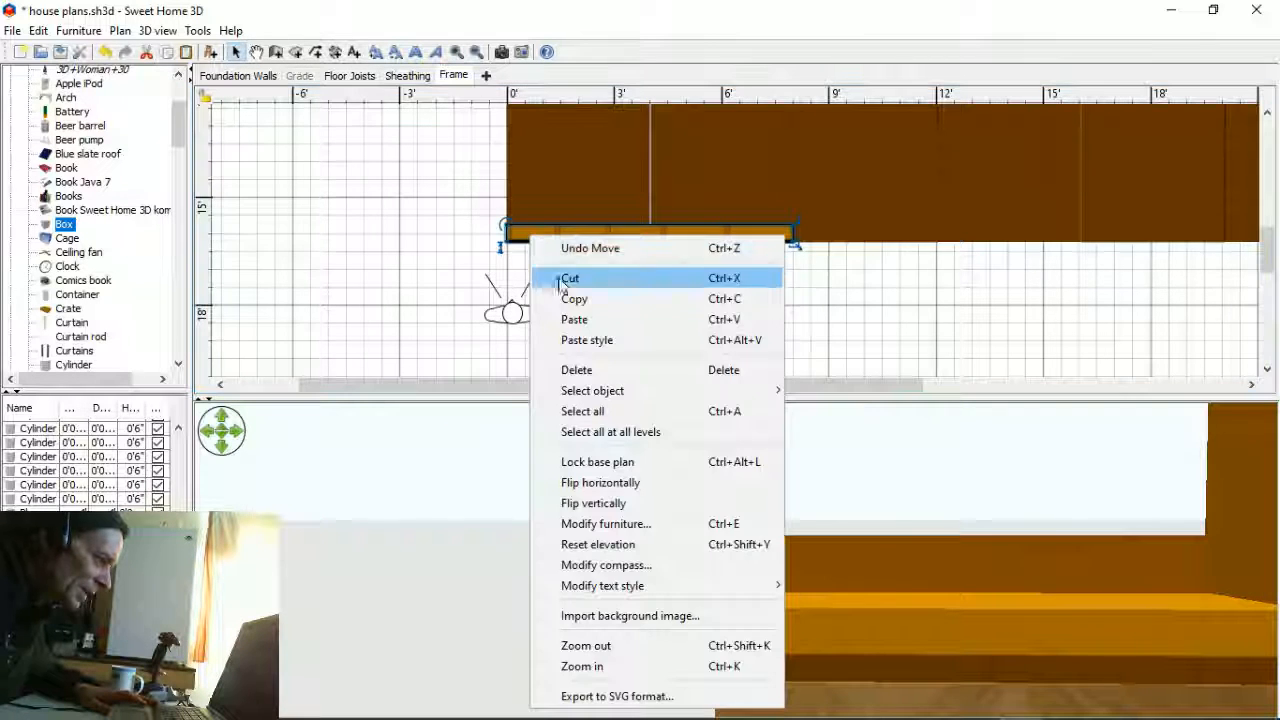
{"action": "left_click", "coordinate": [569, 297]}
{"action": "right_click", "coordinate": [394, 270]}
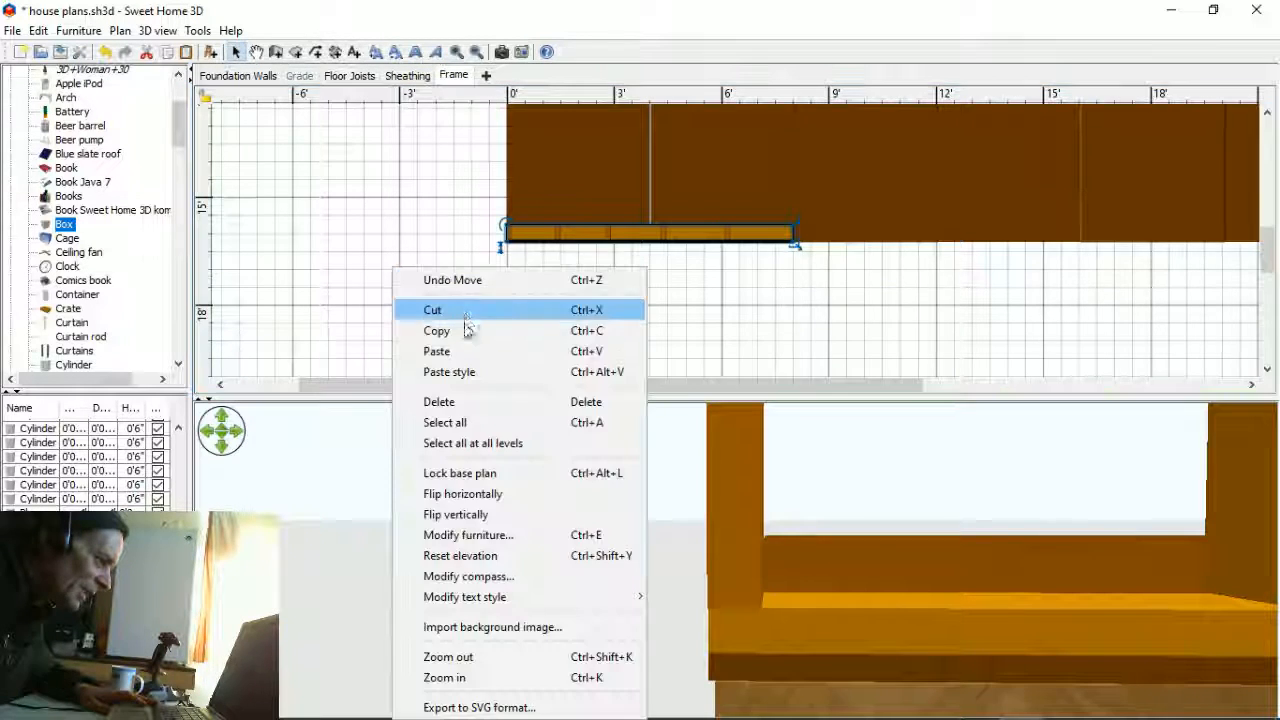
{"action": "left_click", "coordinate": [458, 351]}
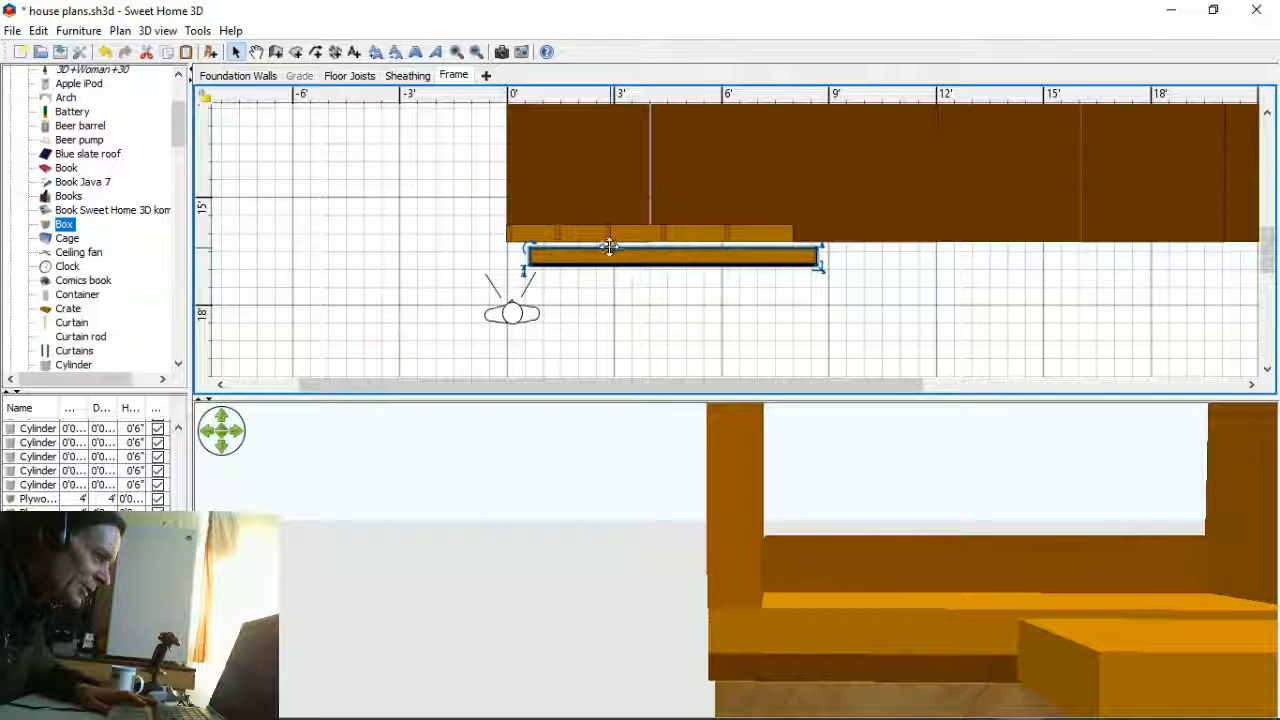
{"action": "left_click_drag", "start_coordinate": [609, 250], "coordinate": [321, 272]}
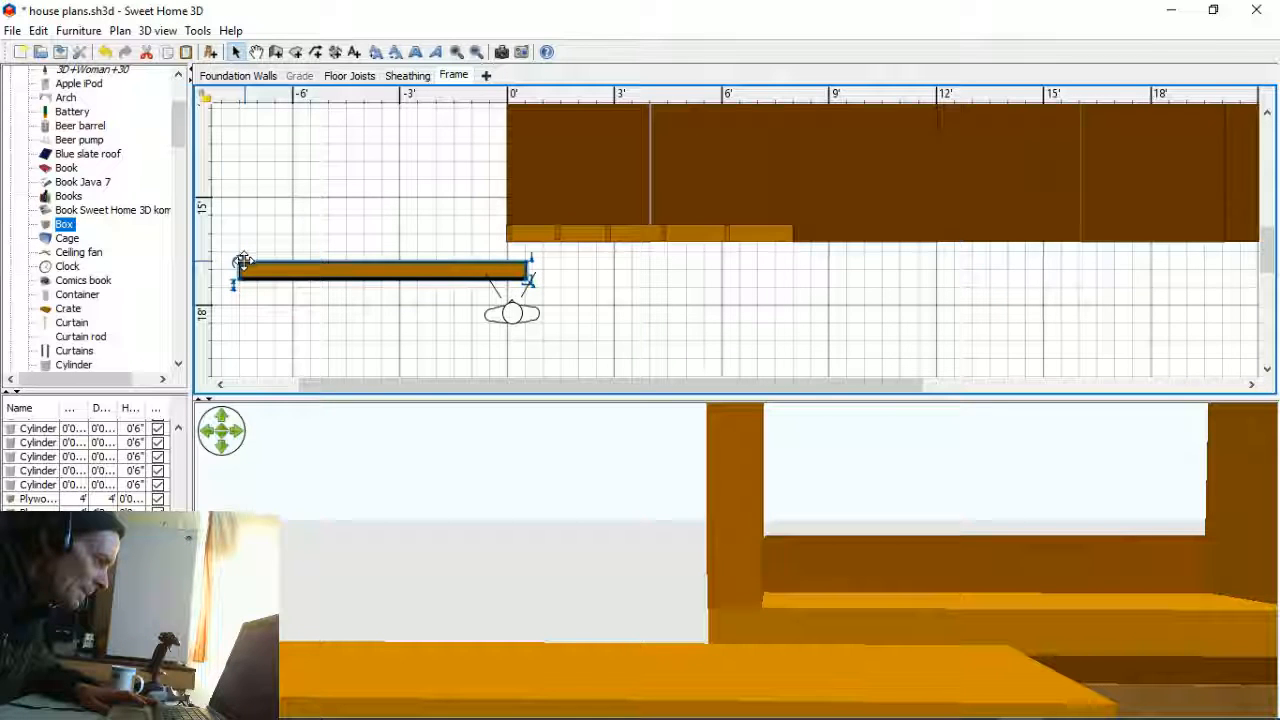
- Rotate the duplicate board 90 degrees and place it along the side edge of the floor, meeting the bottom wall board at the corner
{"action": "left_click_drag", "start_coordinate": [243, 261], "coordinate": [384, 212]}
{"action": "left_click_drag", "start_coordinate": [380, 292], "coordinate": [520, 213]}
{"action": "key", "text": "Left"}
{"action": "key", "text": "Left"}
{"action": "key", "text": "Left"}
{"action": "key", "text": "Left"}
{"action": "key", "text": "Left"}
{"action": "key", "text": "Left"}
{"action": "key", "text": "Left"}
{"action": "key", "text": "Left"}
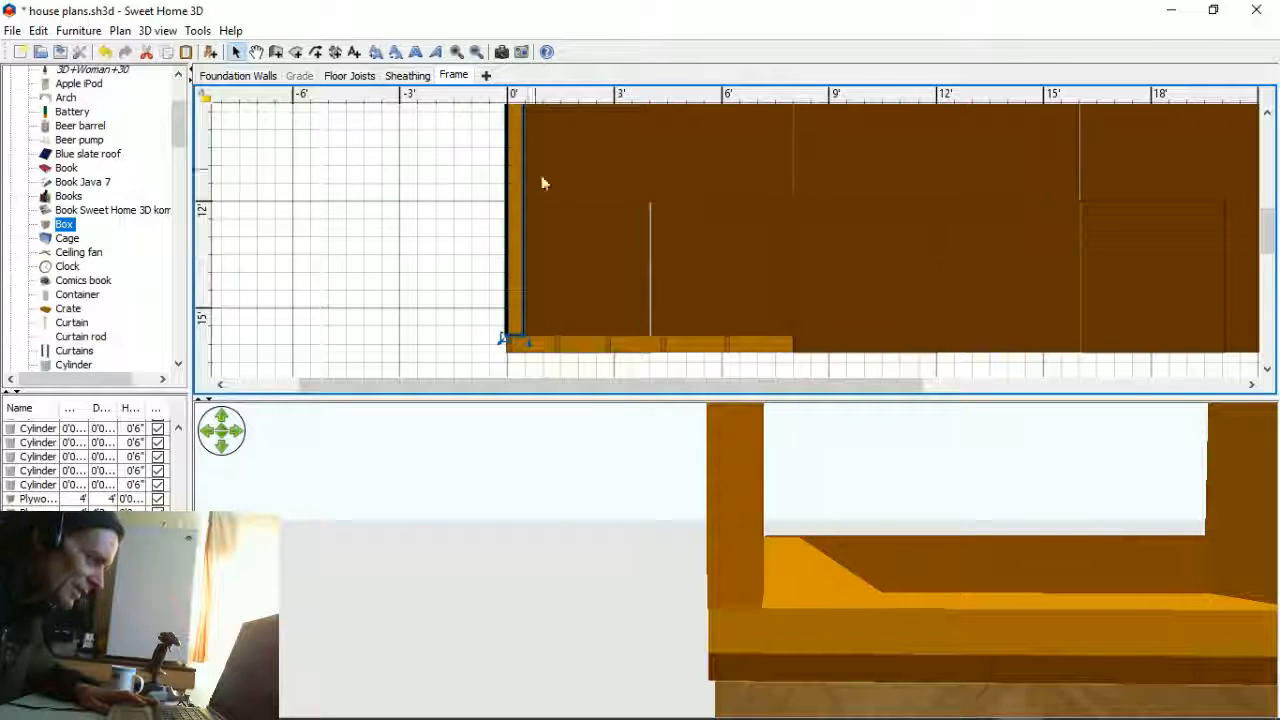
- Reposition the virtual visitor around the corner and nudge the side board until it sits flush with the floor edge and the bottom wall board
{"action": "scroll", "coordinate": [514, 360], "scroll_direction": "down", "scroll_amount": 2}
{"action": "left_click_drag", "start_coordinate": [512, 368], "coordinate": [430, 279]}
{"action": "left_click_drag", "start_coordinate": [548, 500], "coordinate": [820, 535]}
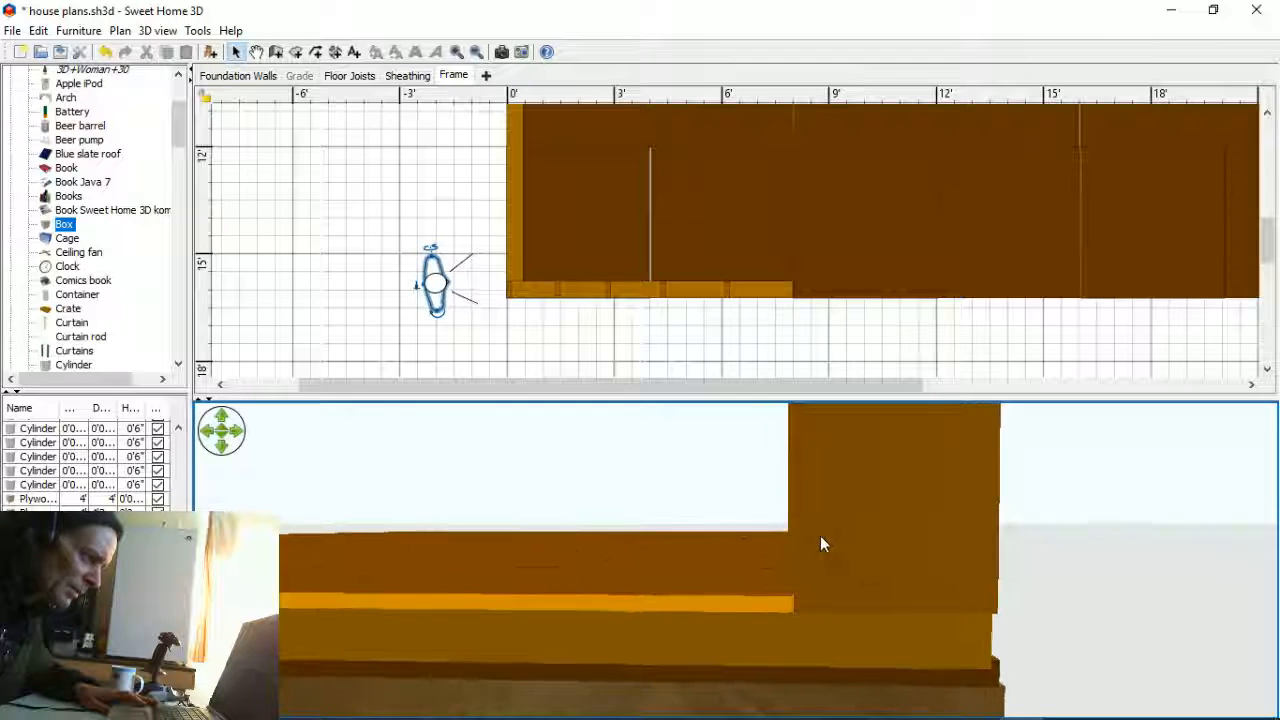
{"action": "left_click", "coordinate": [517, 251]}
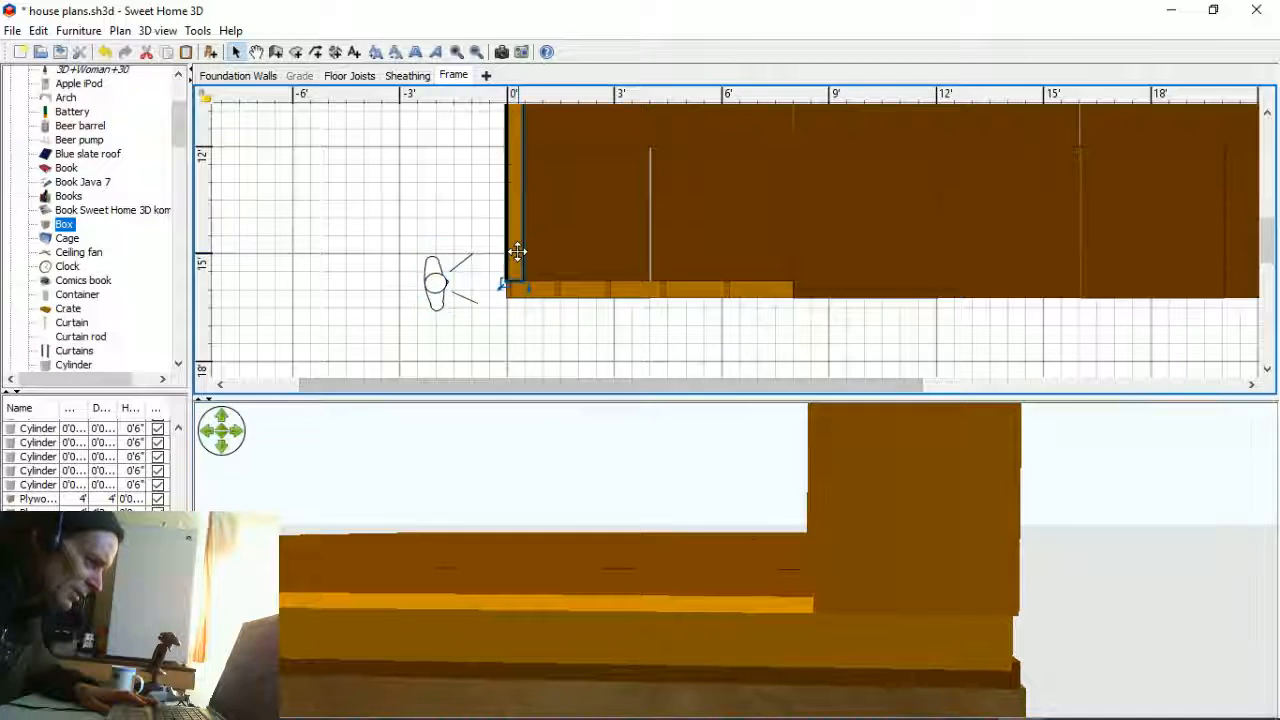
{"action": "key", "text": "Left"}
{"action": "key", "text": "Left"}
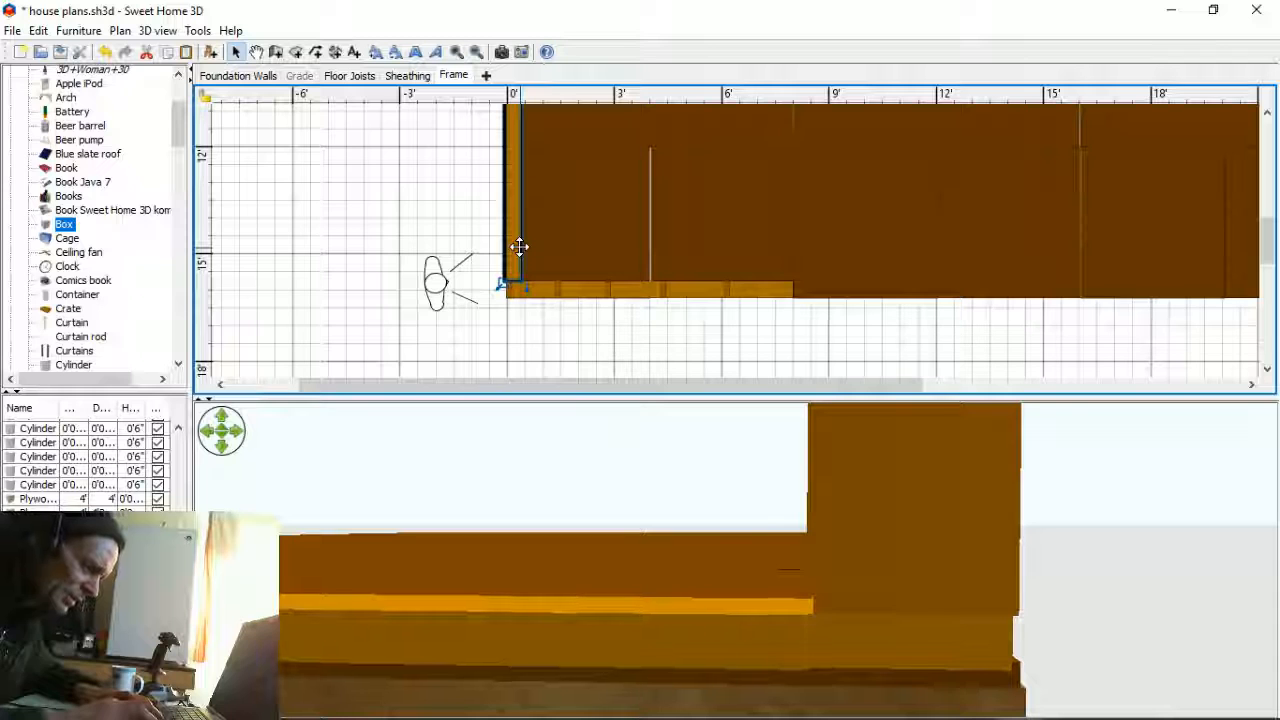
{"action": "key", "text": "Up"}
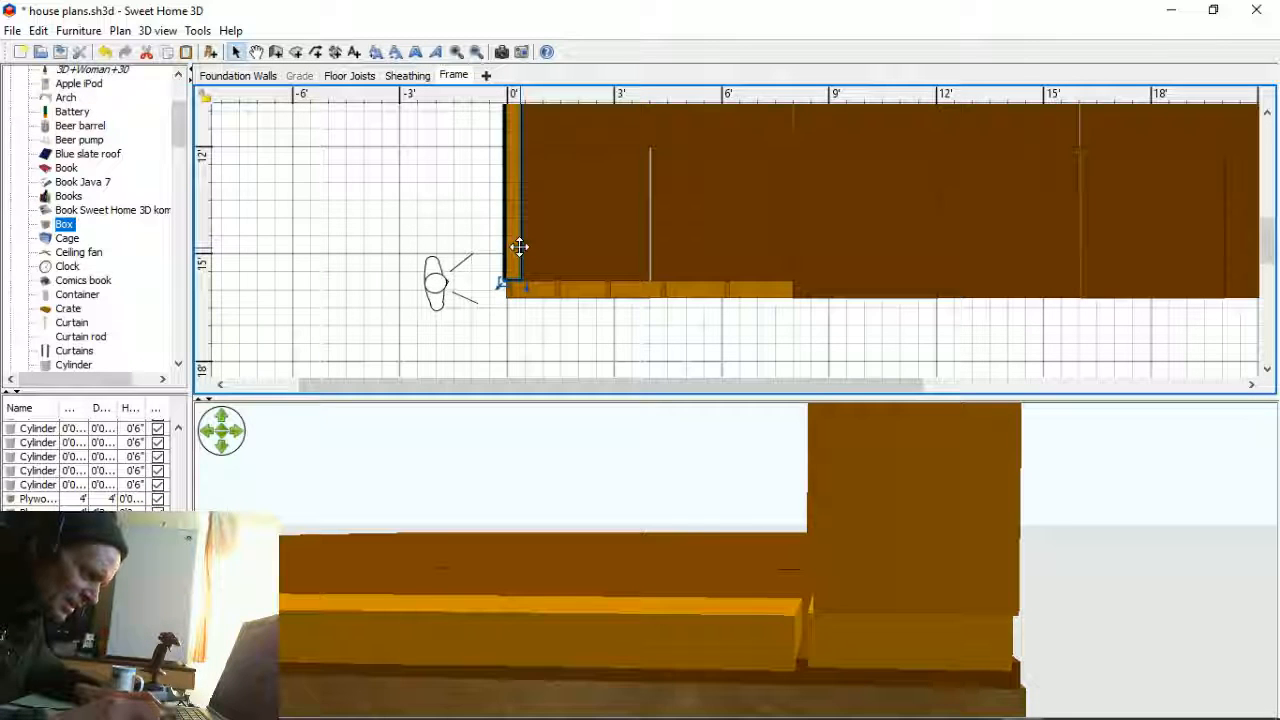
{"action": "key", "text": "Right"}
{"action": "key", "text": "Right"}
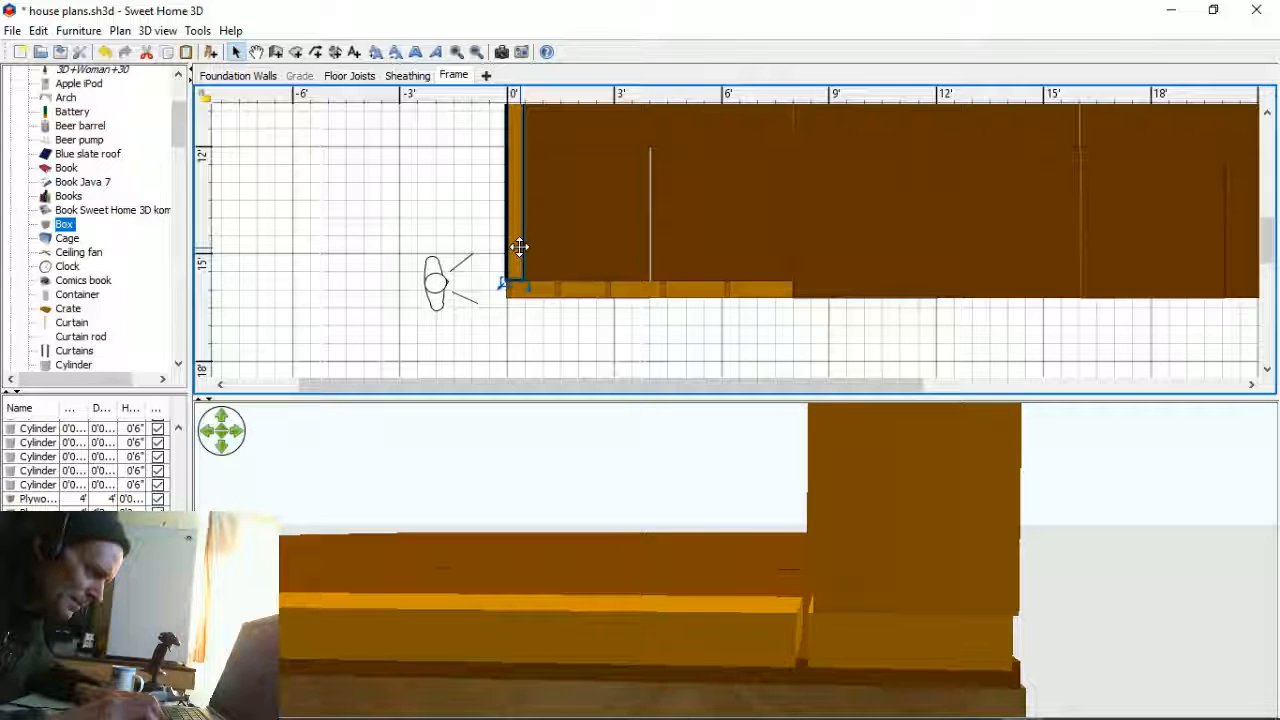
{"action": "key", "text": "Down"}
{"action": "key", "text": "Down"}
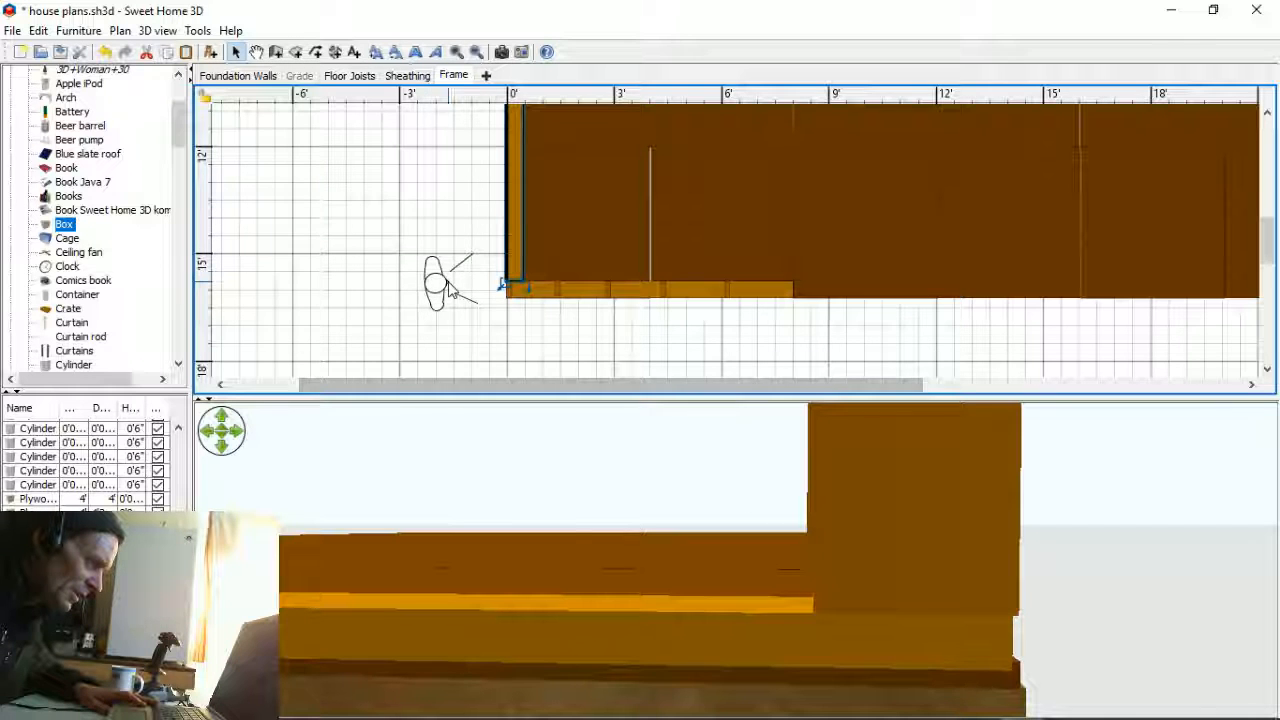
{"action": "left_click_drag", "start_coordinate": [434, 284], "coordinate": [505, 347]}
{"action": "left_click_drag", "start_coordinate": [513, 564], "coordinate": [412, 568]}
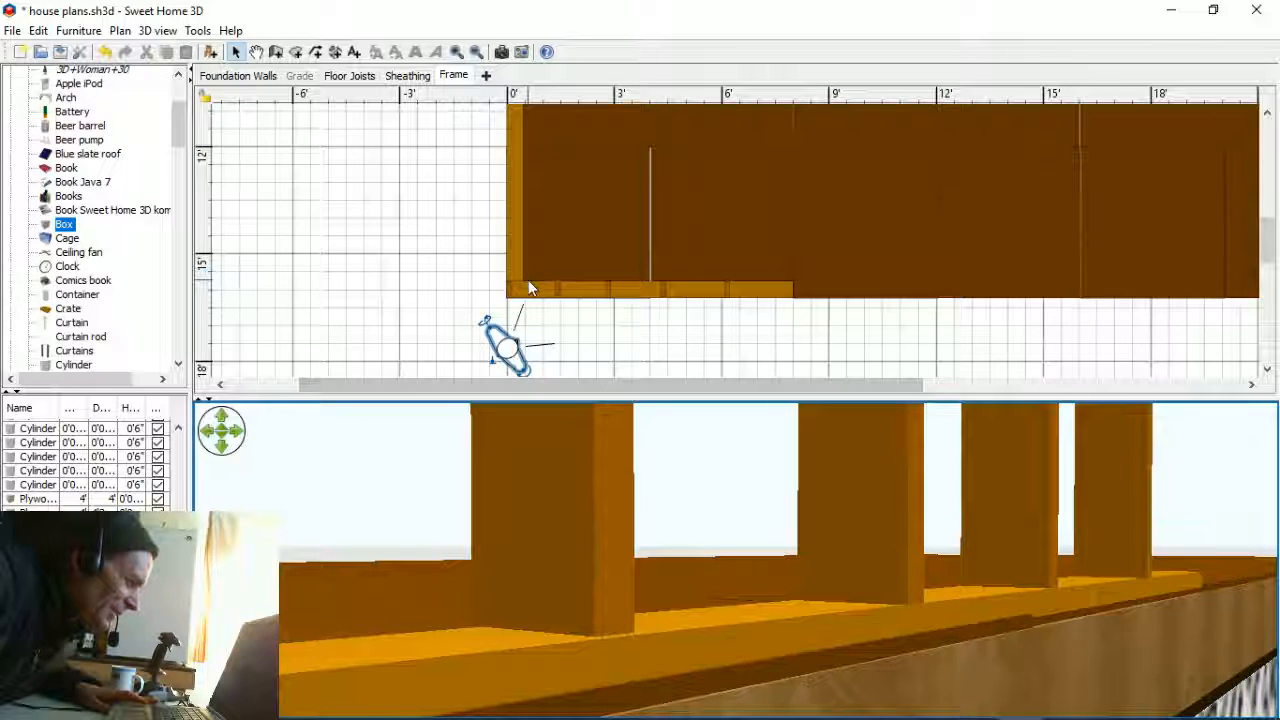
{"action": "left_click_drag", "start_coordinate": [515, 265], "coordinate": [414, 263]}
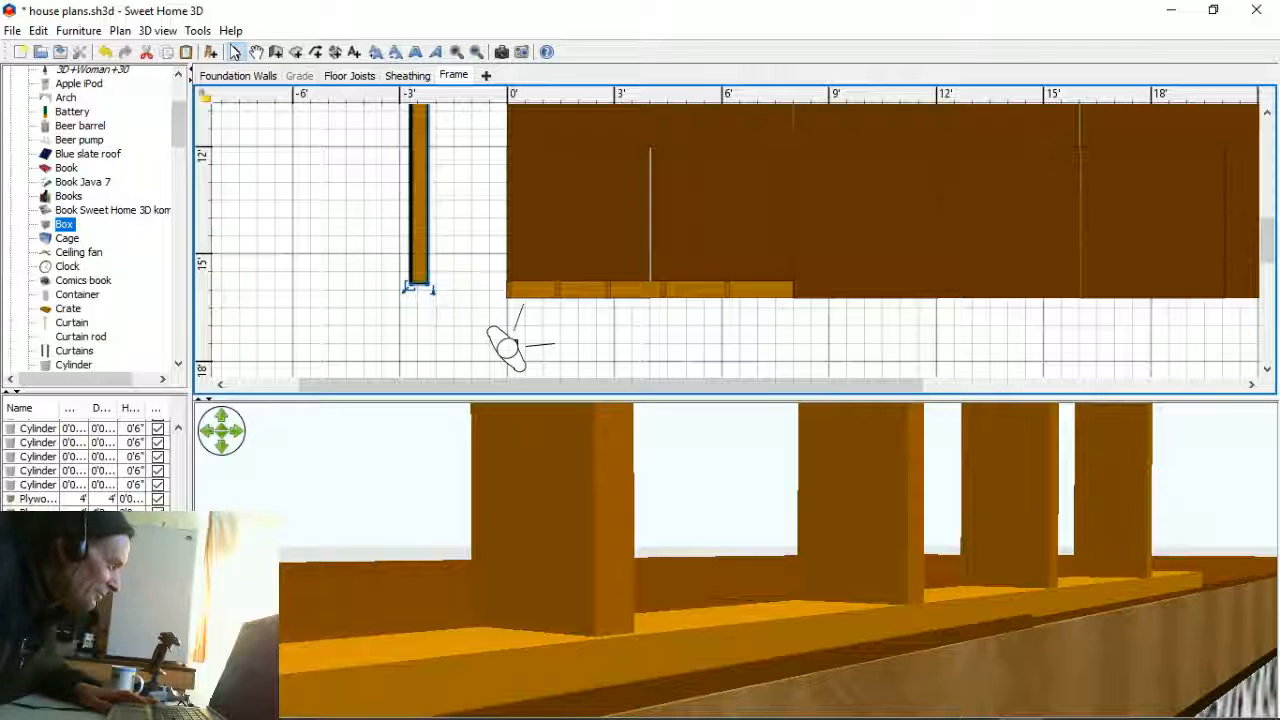
{"action": "left_click", "coordinate": [110, 52]}
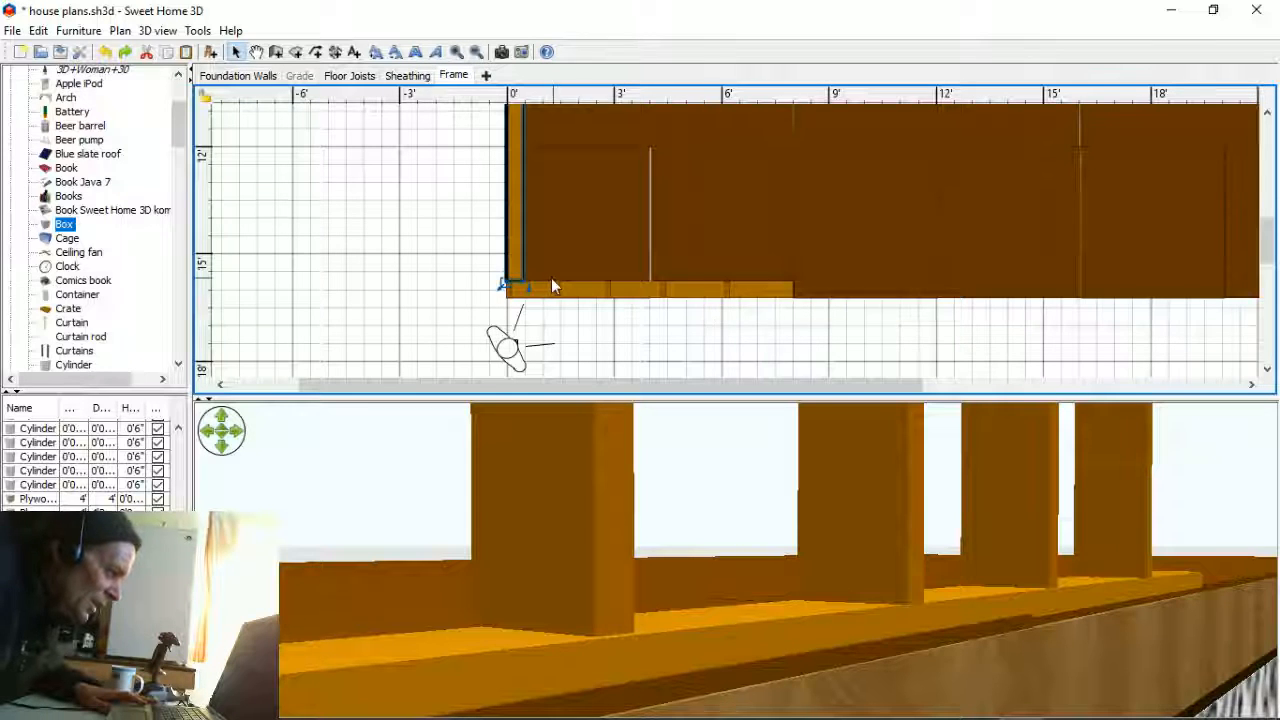
{"action": "left_click", "coordinate": [443, 273]}
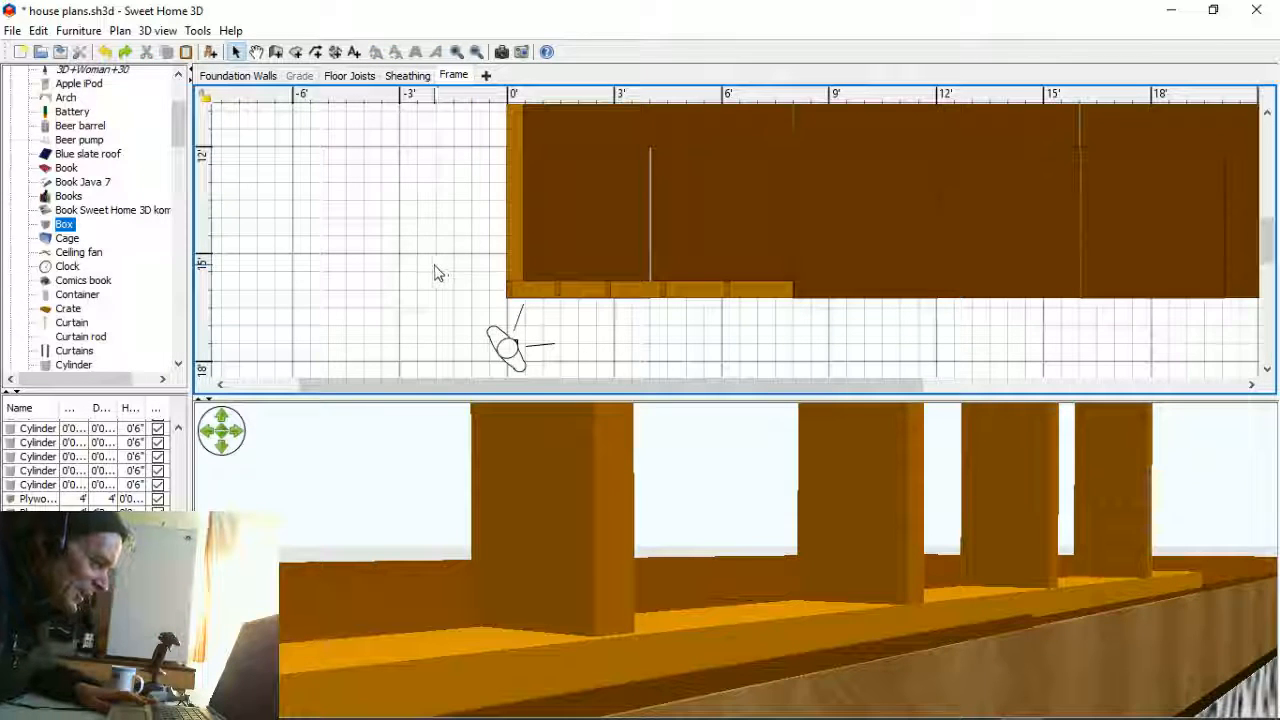
{"action": "left_click", "coordinate": [523, 286]}
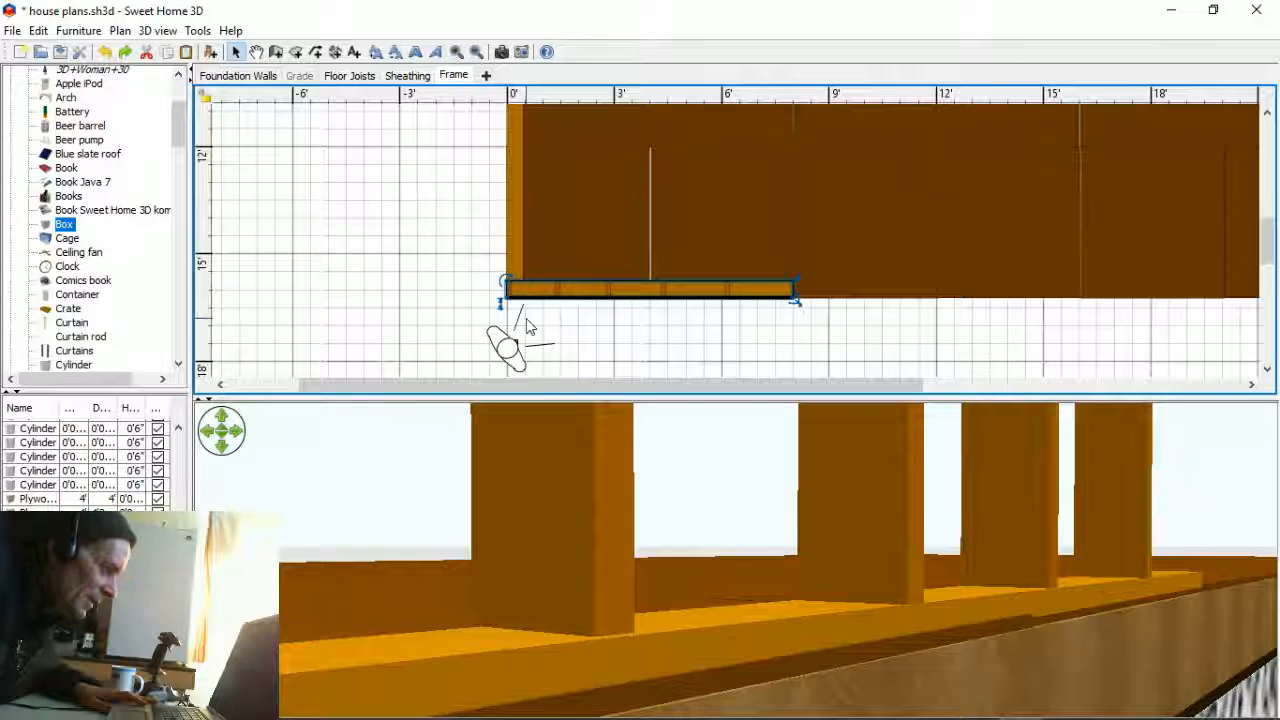
{"action": "left_click", "coordinate": [528, 326]}
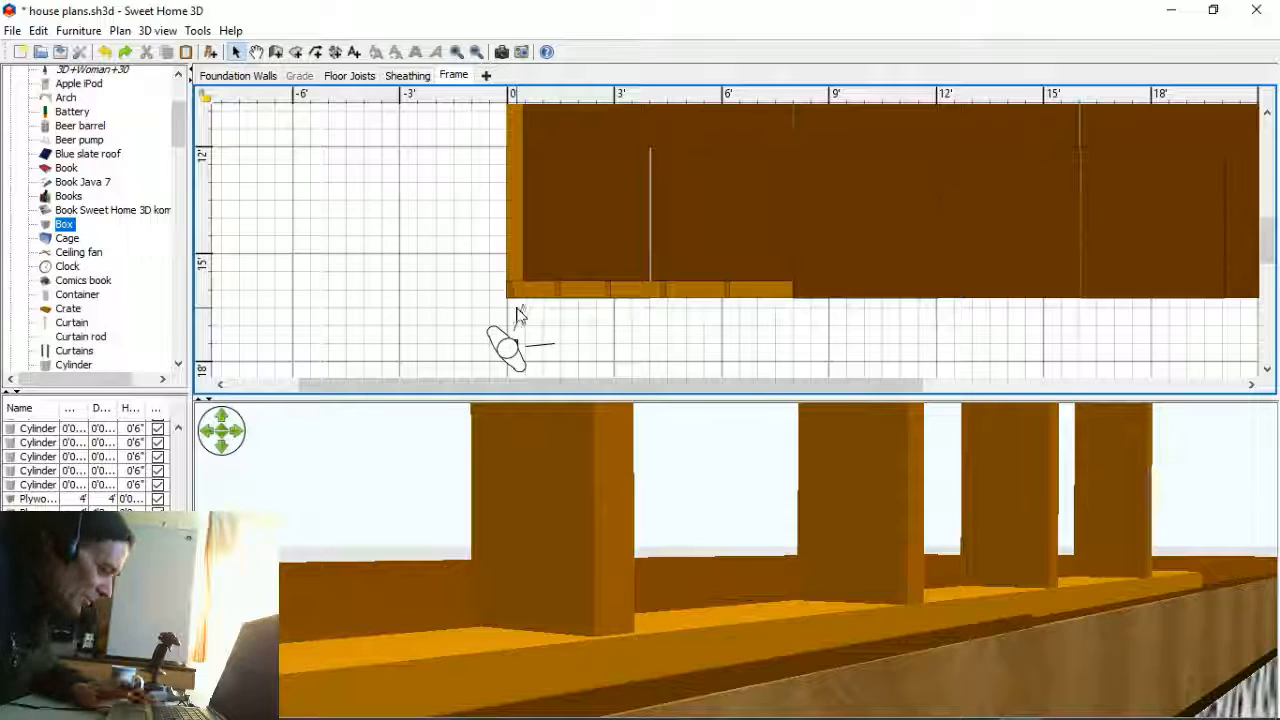
{"action": "key", "text": "ctrl+v"}
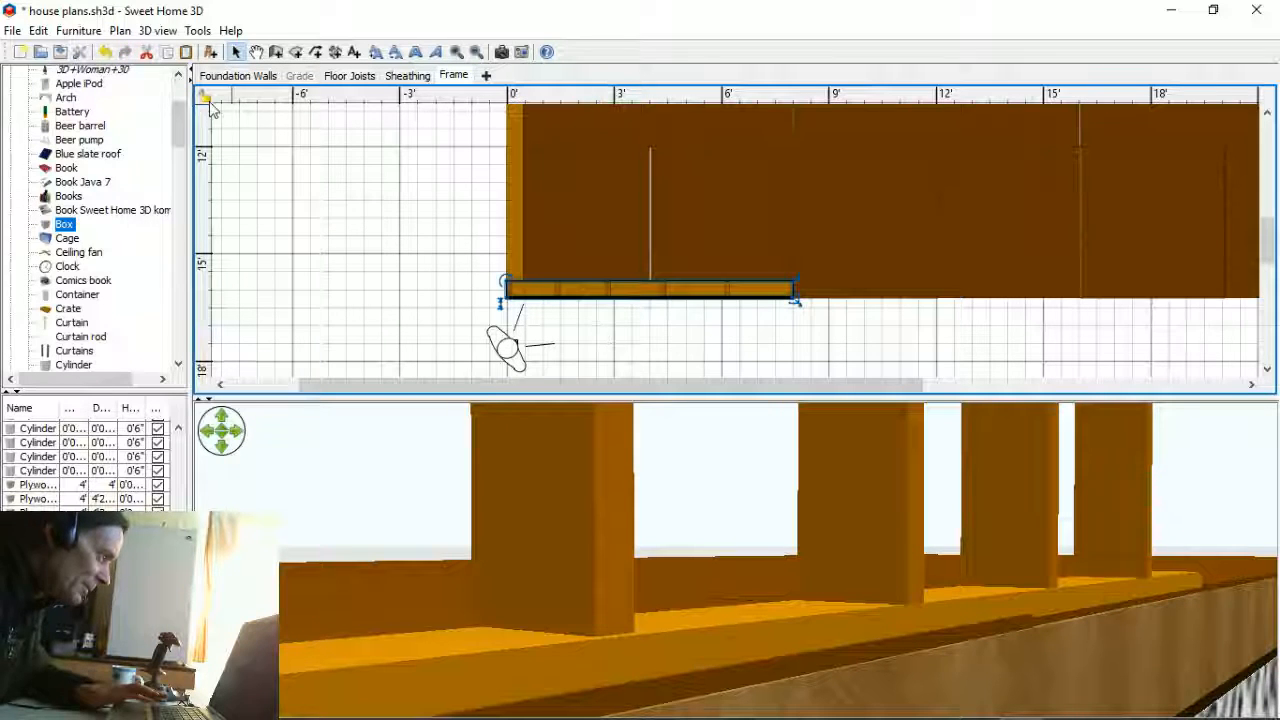
{"action": "left_click", "coordinate": [108, 53]}
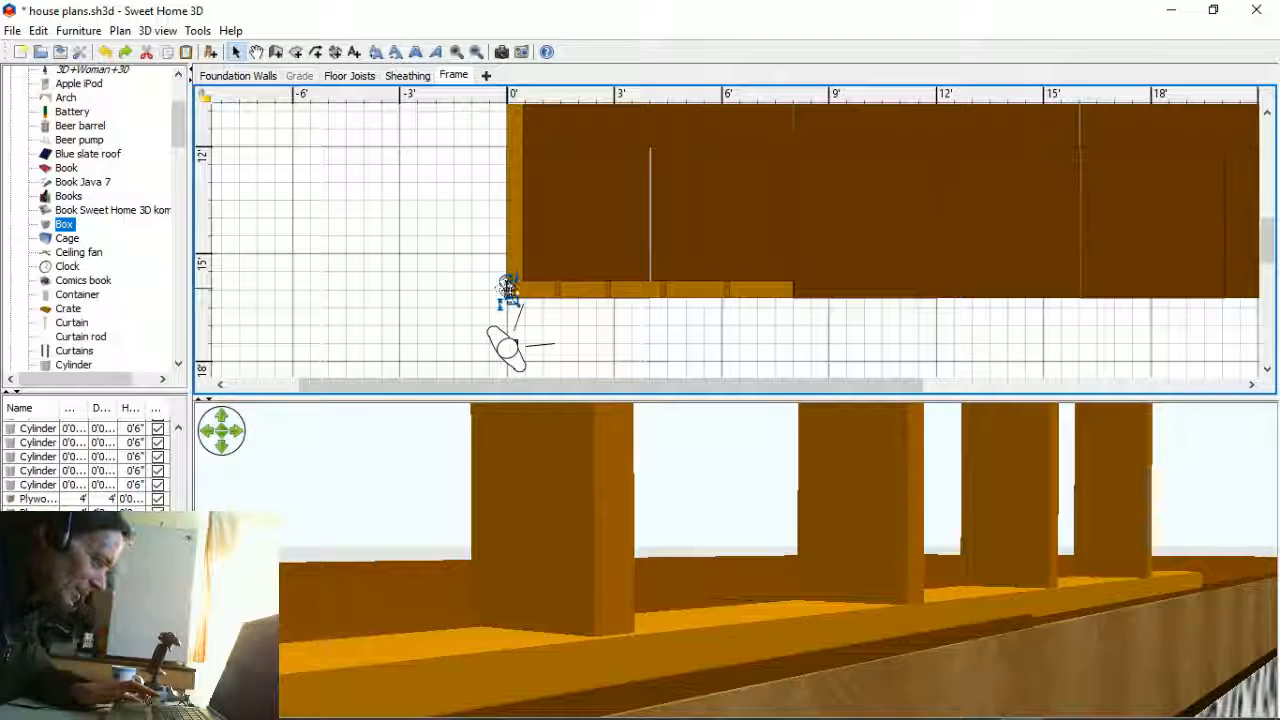
- Place a copy of the corner stud on the bottom wall board, just past the inner edge of the side board
{"action": "left_click_drag", "start_coordinate": [507, 288], "coordinate": [532, 315]}
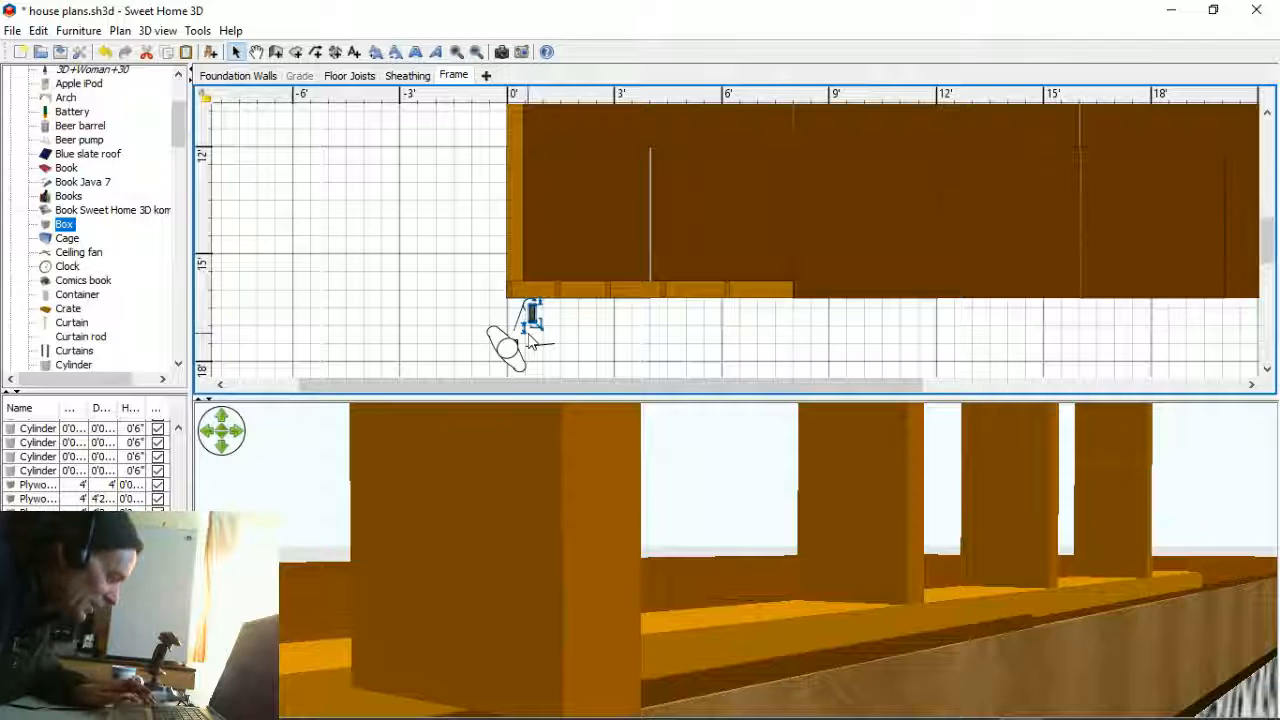
{"action": "scroll", "coordinate": [560, 295], "scroll_direction": "up", "scroll_amount": 2}
{"action": "scroll", "coordinate": [572, 316], "scroll_direction": "up", "scroll_amount": 4}
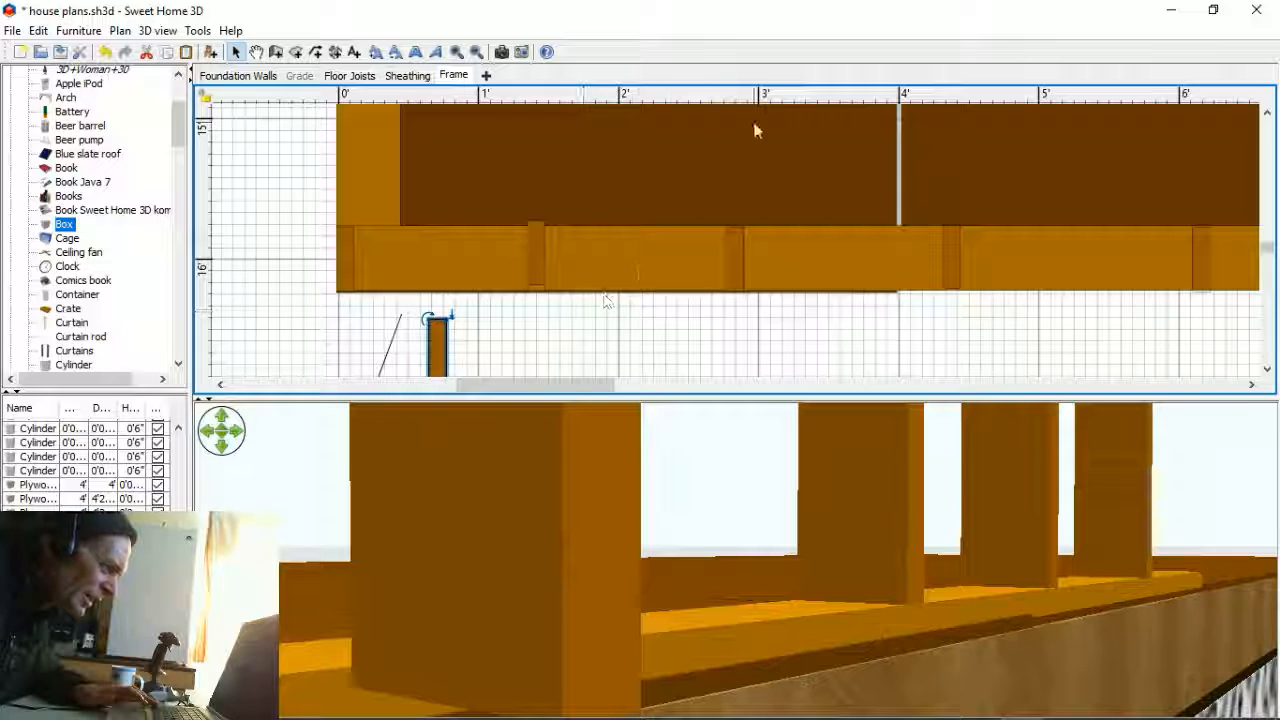
{"action": "left_click", "coordinate": [748, 164]}
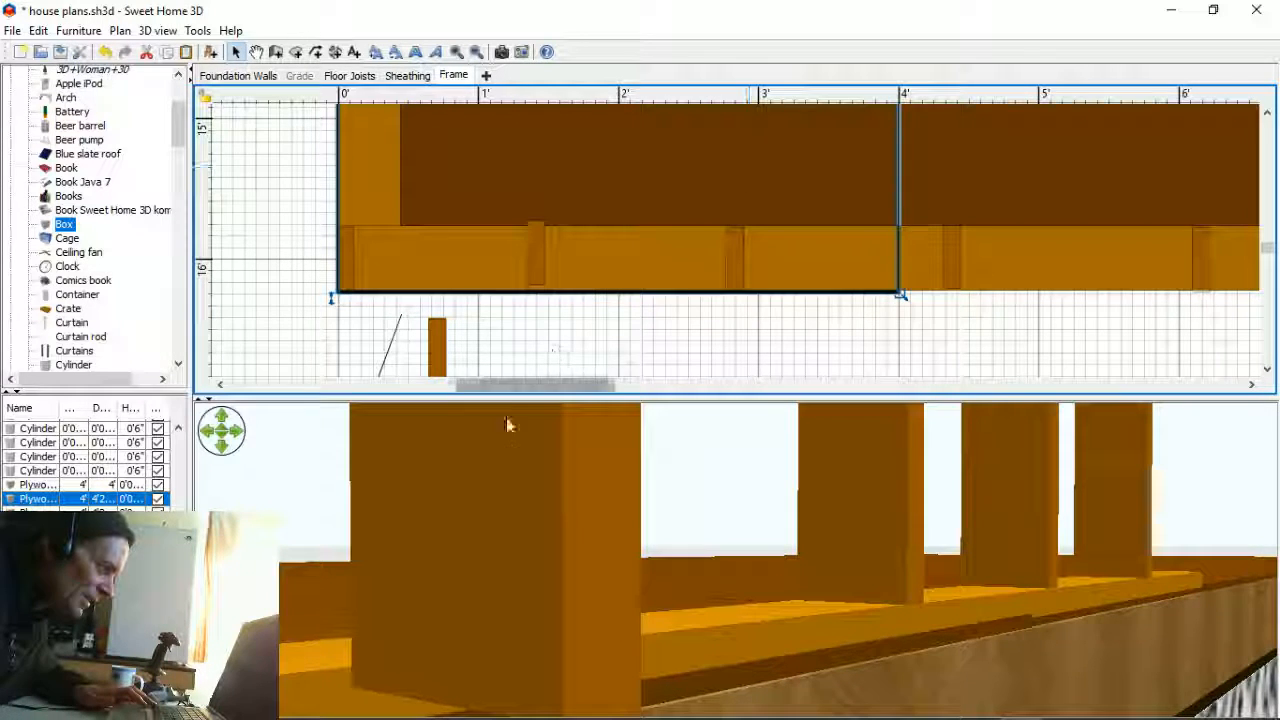
{"action": "left_click", "coordinate": [565, 358]}
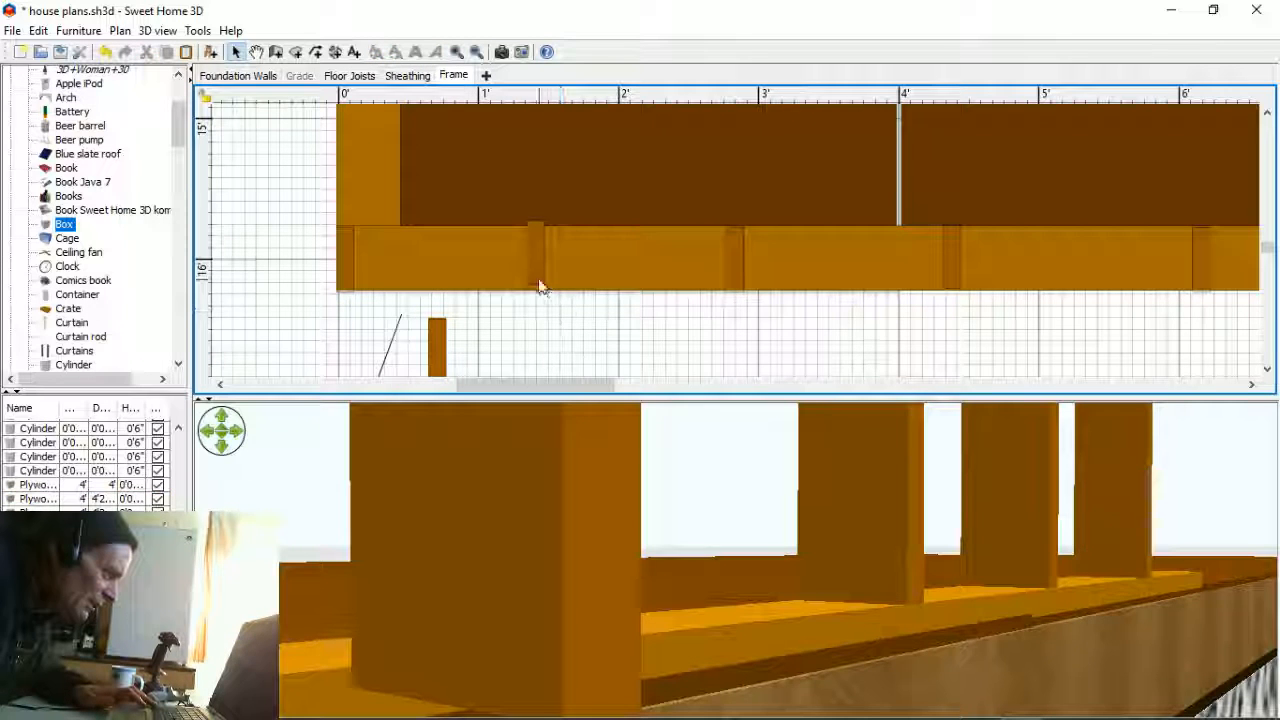
{"action": "left_click", "coordinate": [437, 340]}
{"action": "left_click_drag", "start_coordinate": [437, 340], "coordinate": [405, 254]}
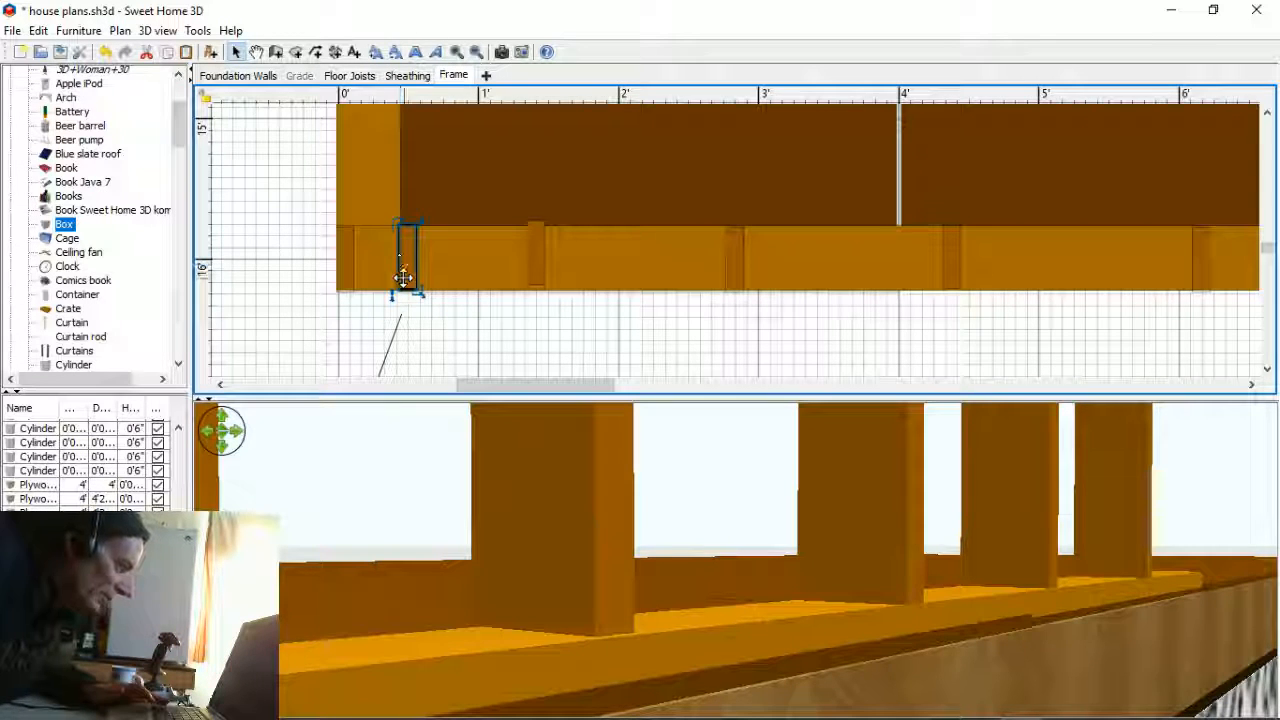
- Duplicate the new inner stud, rotate the copy 90 degrees and set it across the corner end of the side board
{"action": "right_click", "coordinate": [407, 276]}
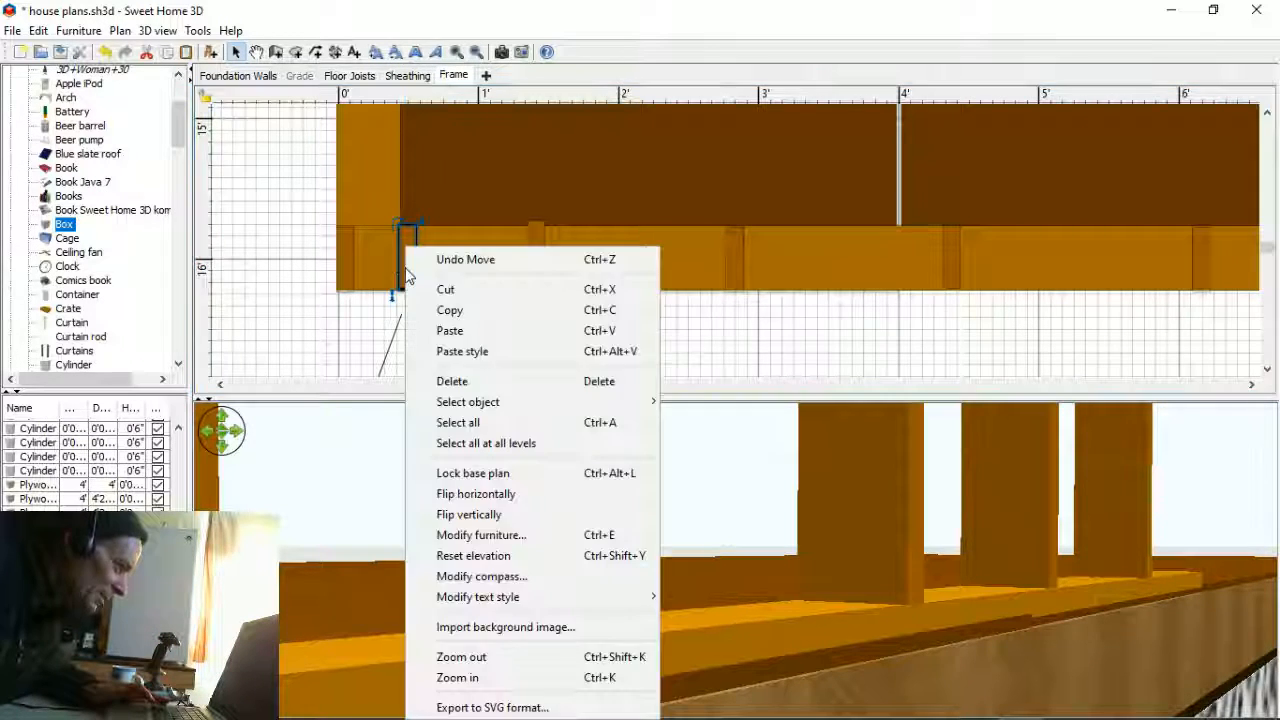
{"action": "left_click", "coordinate": [471, 311]}
{"action": "right_click", "coordinate": [446, 298]}
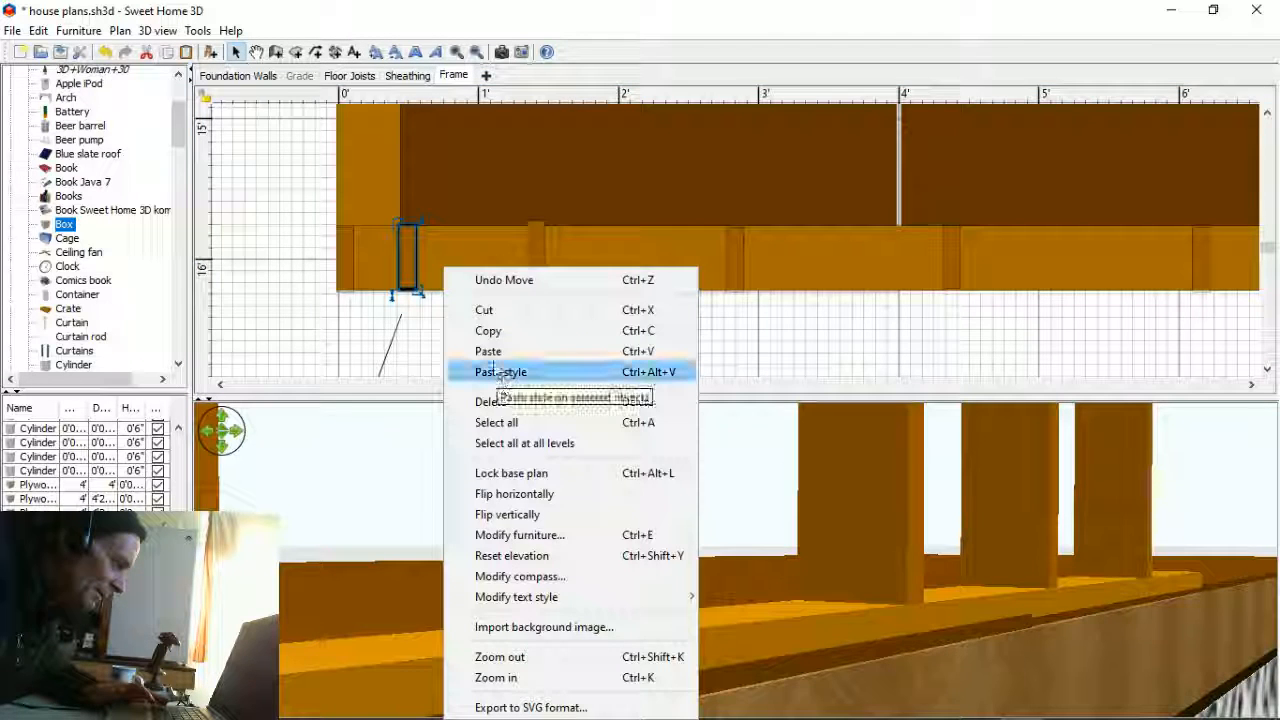
{"action": "left_click", "coordinate": [488, 351]}
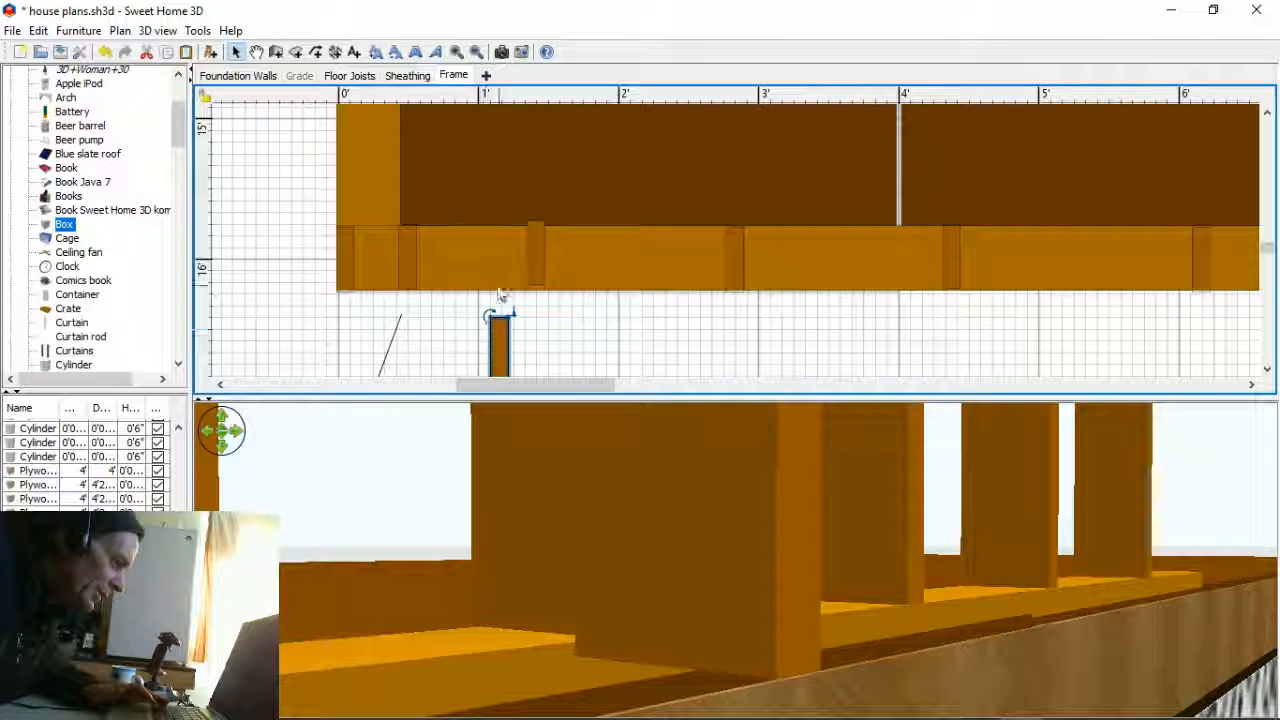
{"action": "left_click_drag", "start_coordinate": [491, 316], "coordinate": [373, 215]}
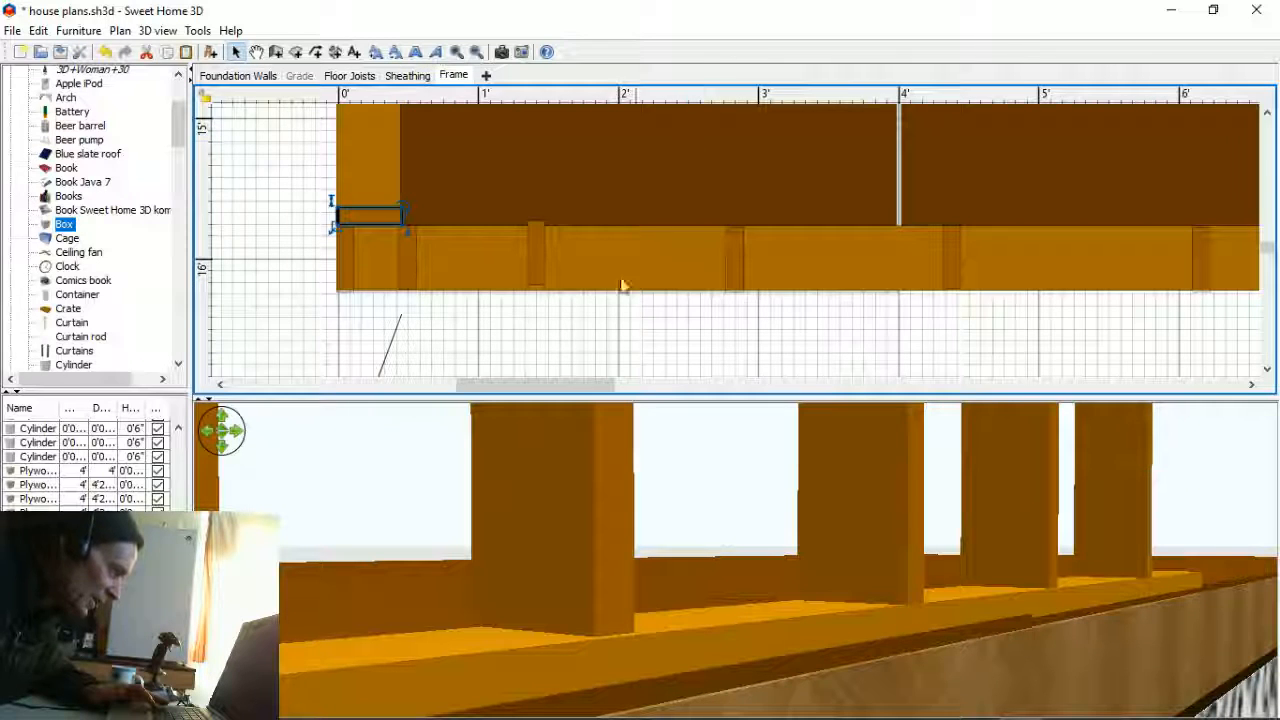
{"action": "left_click", "coordinate": [283, 302]}
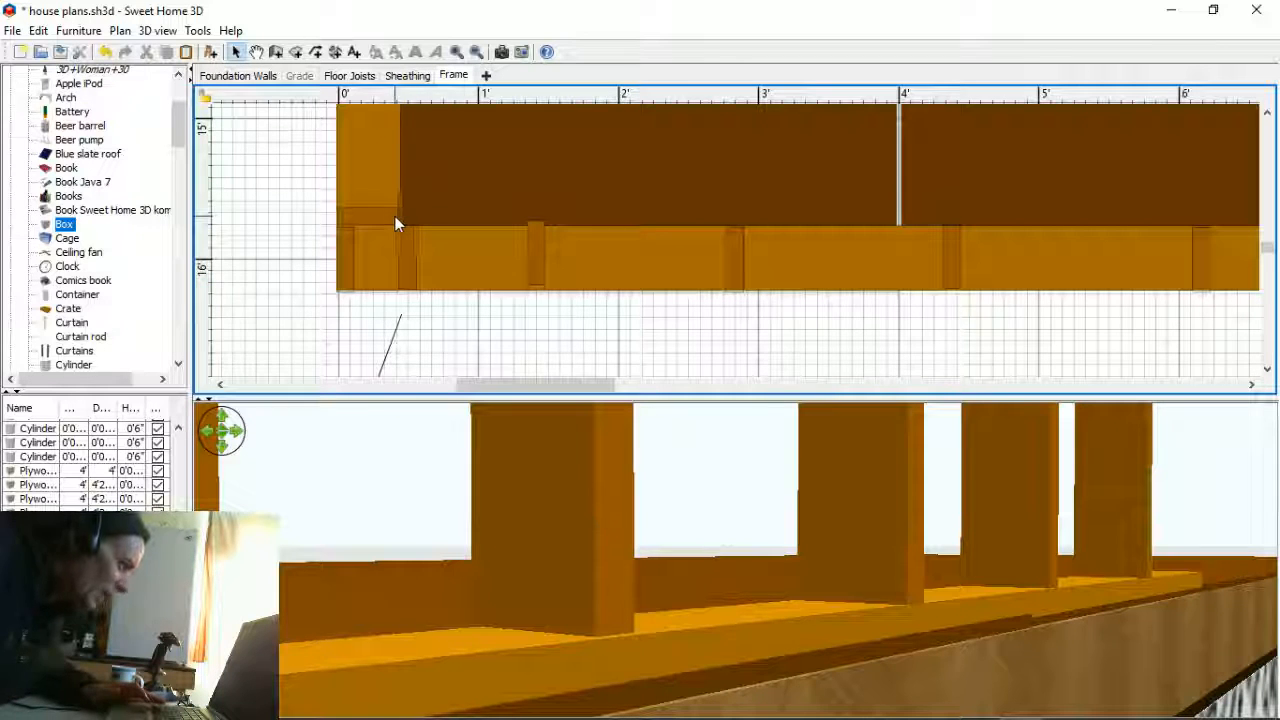
- Duplicate the inner stud again and place the copy directly against its corner-facing side on the bottom wall board
{"action": "left_click", "coordinate": [409, 277]}
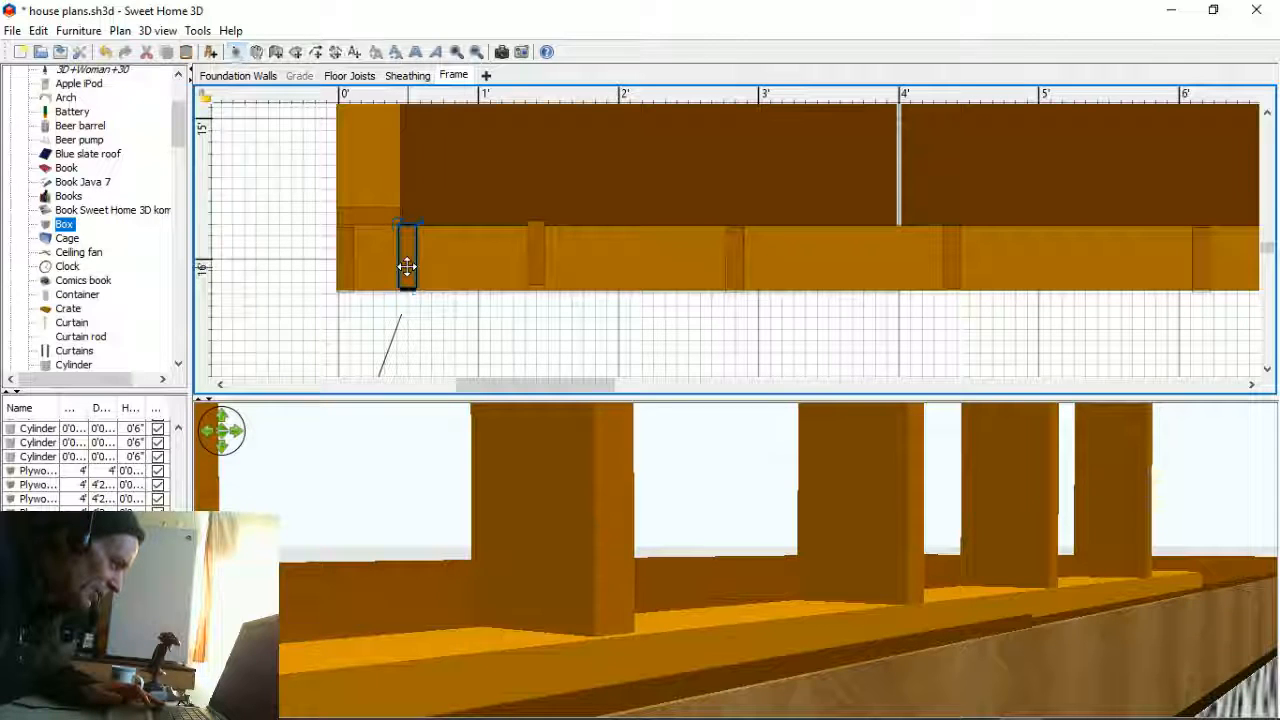
{"action": "right_click", "coordinate": [411, 288]}
{"action": "left_click", "coordinate": [452, 310]}
{"action": "right_click", "coordinate": [406, 345]}
{"action": "left_click", "coordinate": [455, 330]}
{"action": "left_click_drag", "start_coordinate": [498, 340], "coordinate": [389, 257]}
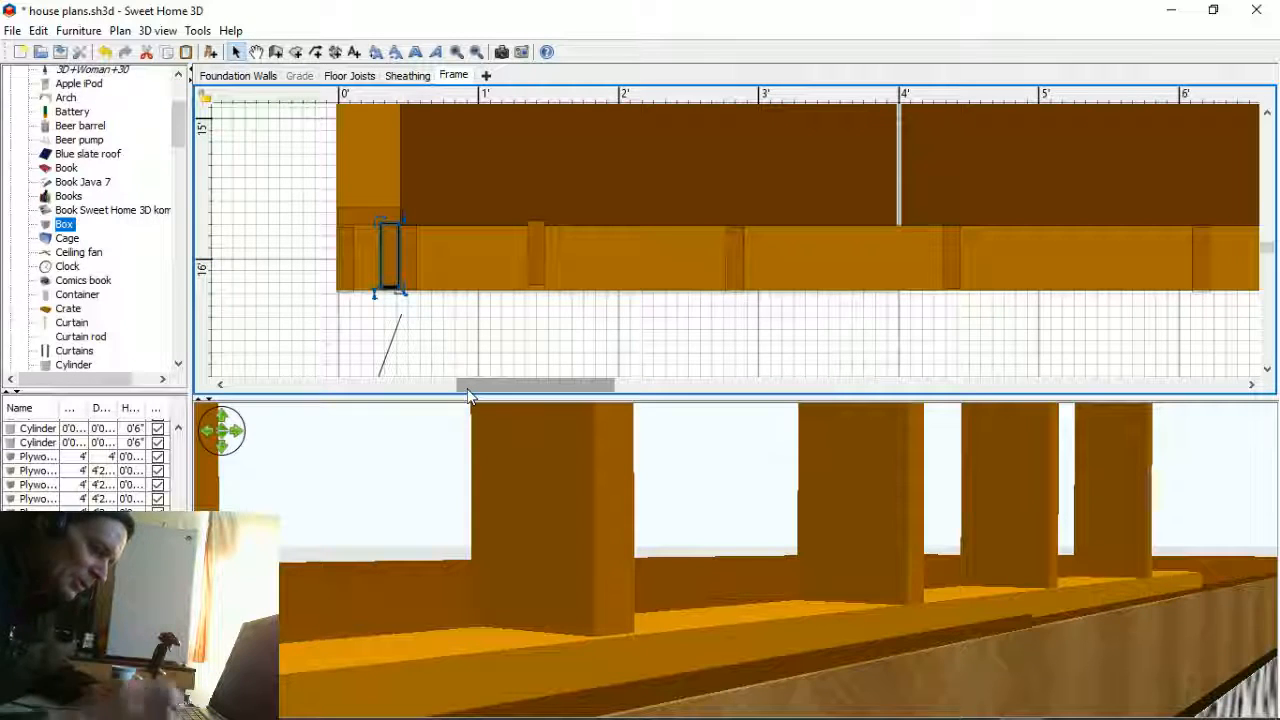
{"action": "left_click", "coordinate": [559, 336]}
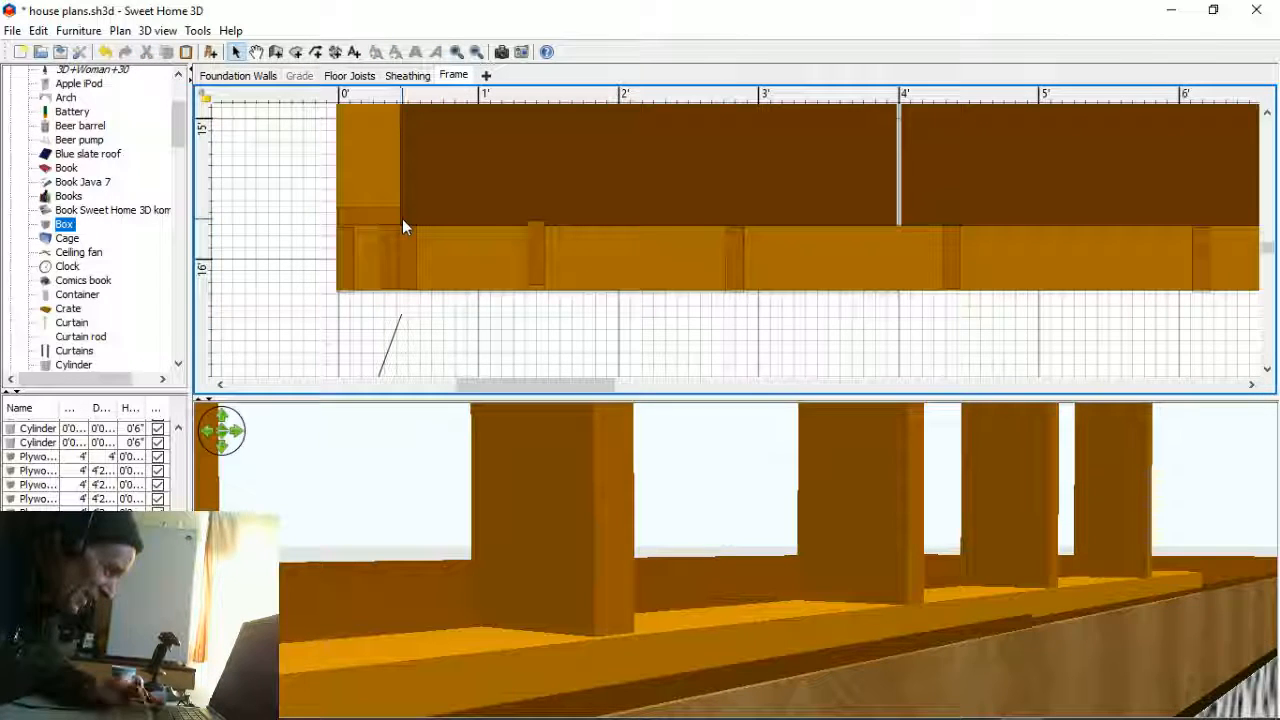
- Nudge the first stud past the corner group toward the outside until it sits flush on the bottom wall board
{"action": "left_click", "coordinate": [530, 270]}
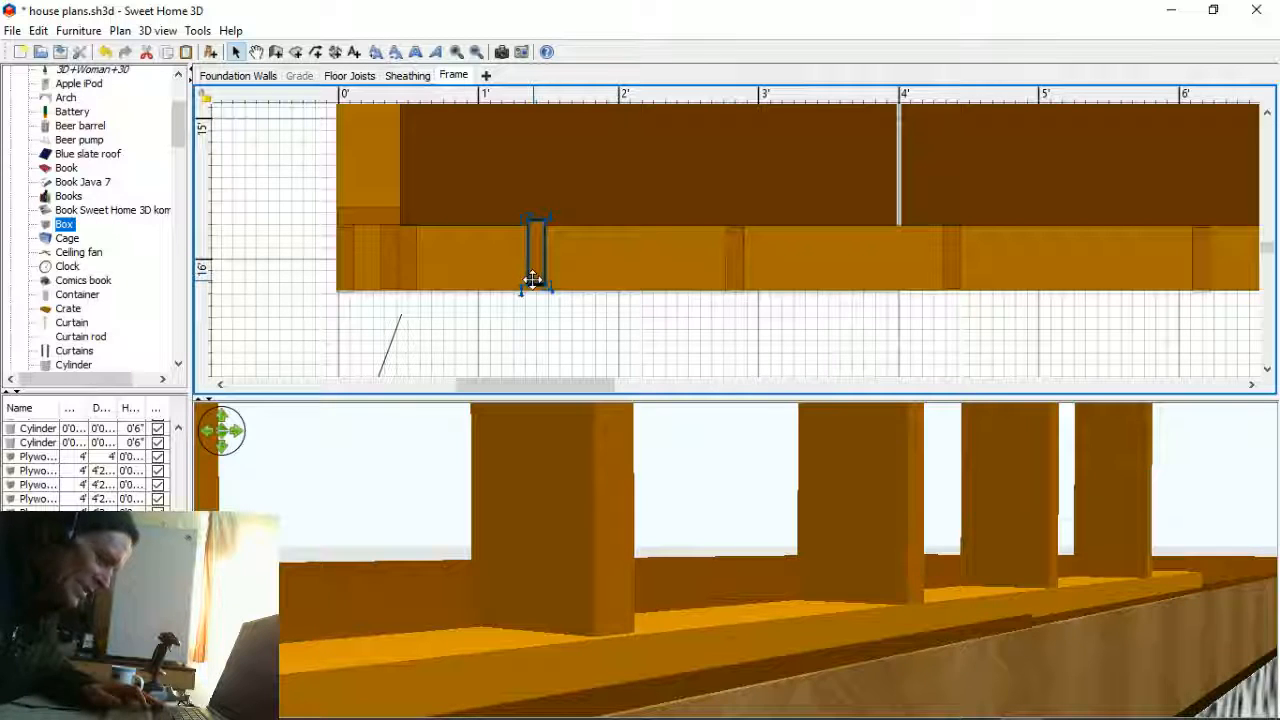
{"action": "key", "text": "Down"}
{"action": "key", "text": "Down"}
{"action": "key", "text": "Down"}
{"action": "key", "text": "Down"}
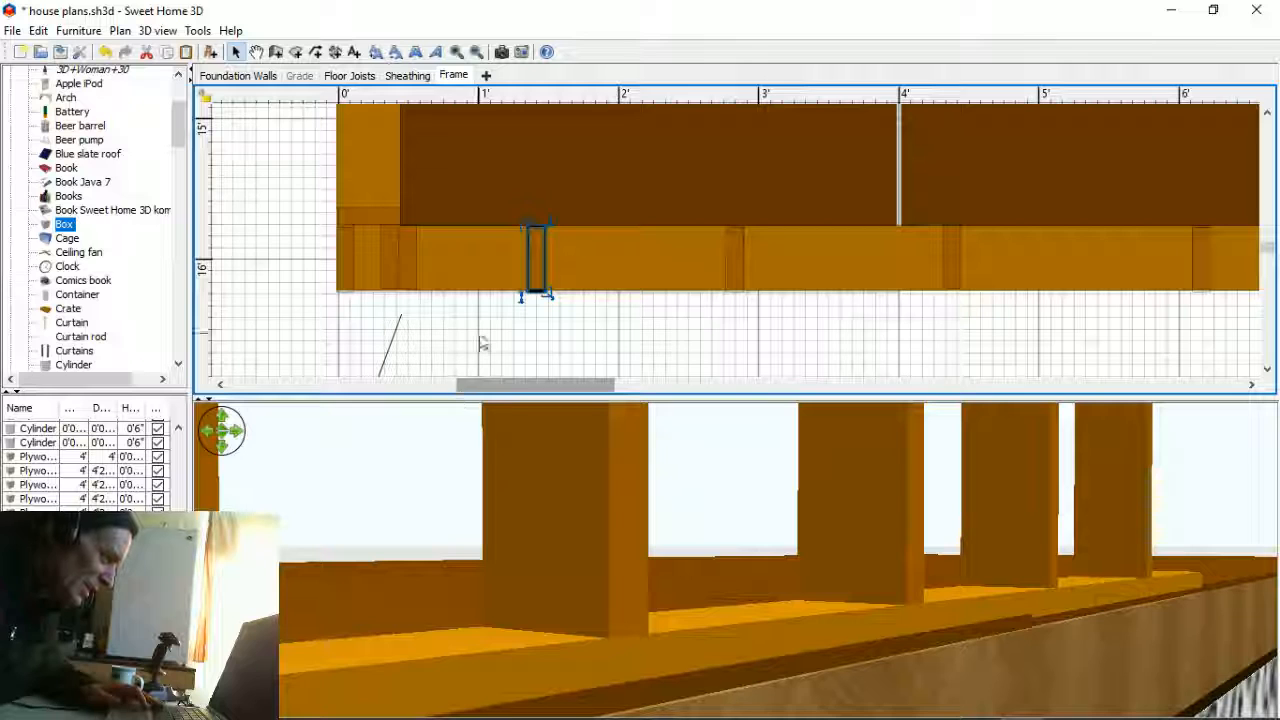
{"action": "key", "text": "Delete"}
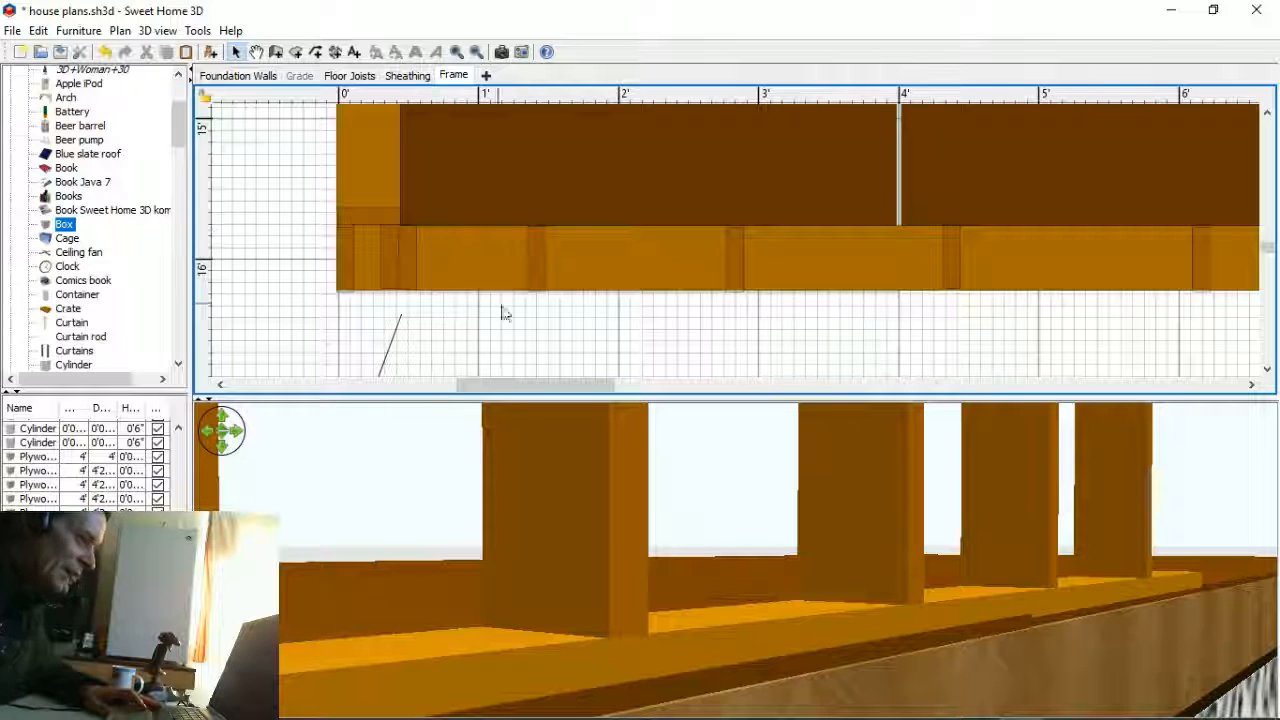
- Move the virtual visitor back, diagonally away from the corner, to look along the studs on the bottom wall board
{"action": "scroll", "coordinate": [522, 225], "scroll_direction": "down", "scroll_amount": 1}
{"action": "scroll", "coordinate": [626, 290], "scroll_direction": "down", "scroll_amount": 4}
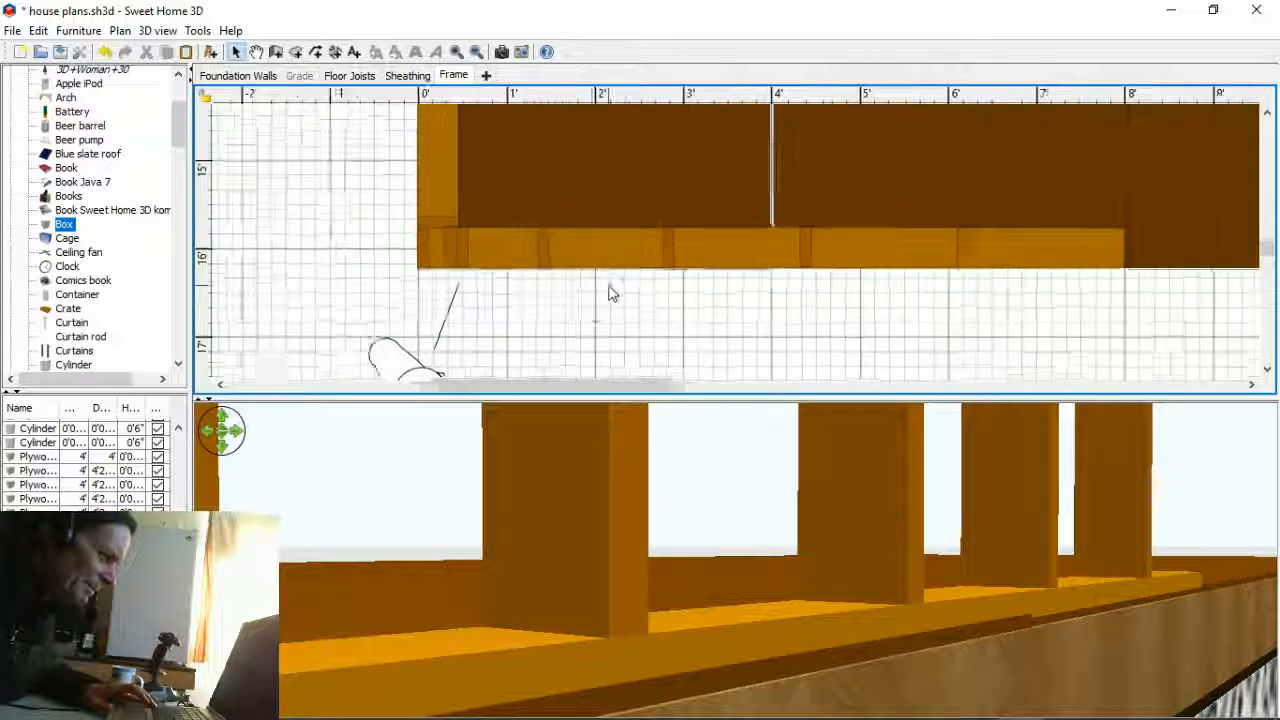
{"action": "scroll", "coordinate": [626, 288], "scroll_direction": "down", "scroll_amount": 1}
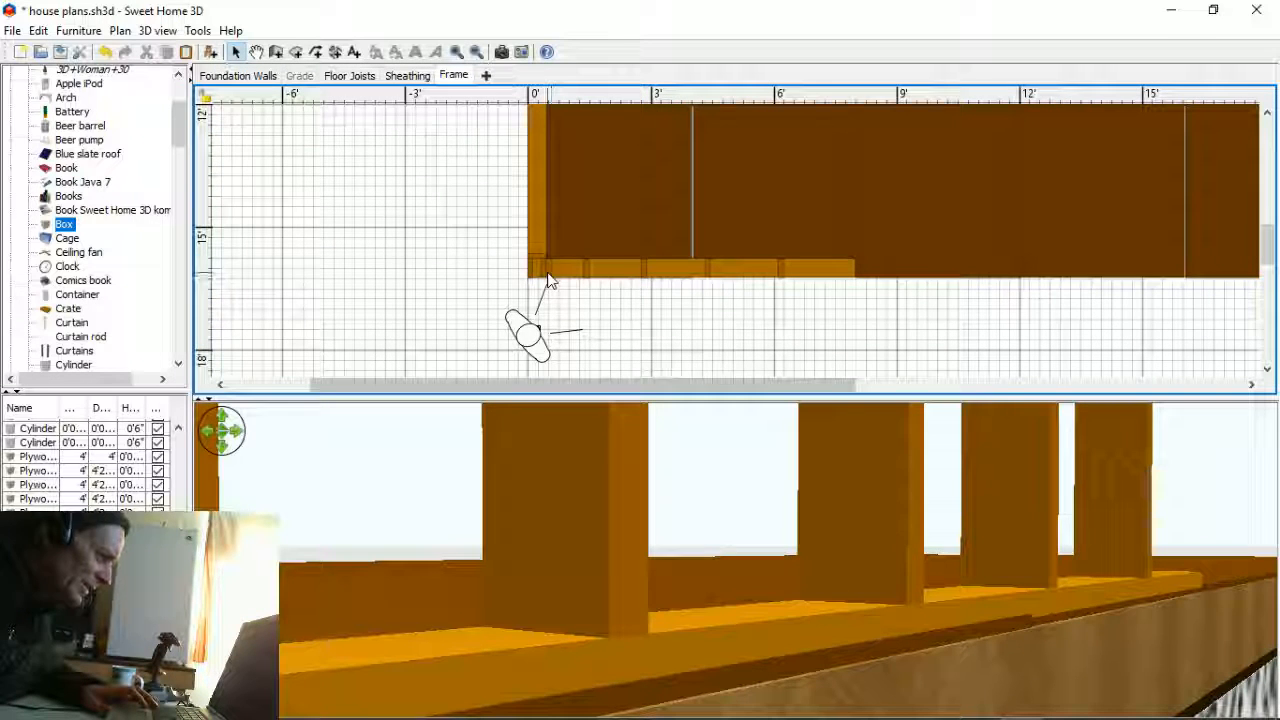
{"action": "scroll", "coordinate": [699, 570], "scroll_direction": "down", "scroll_amount": 2}
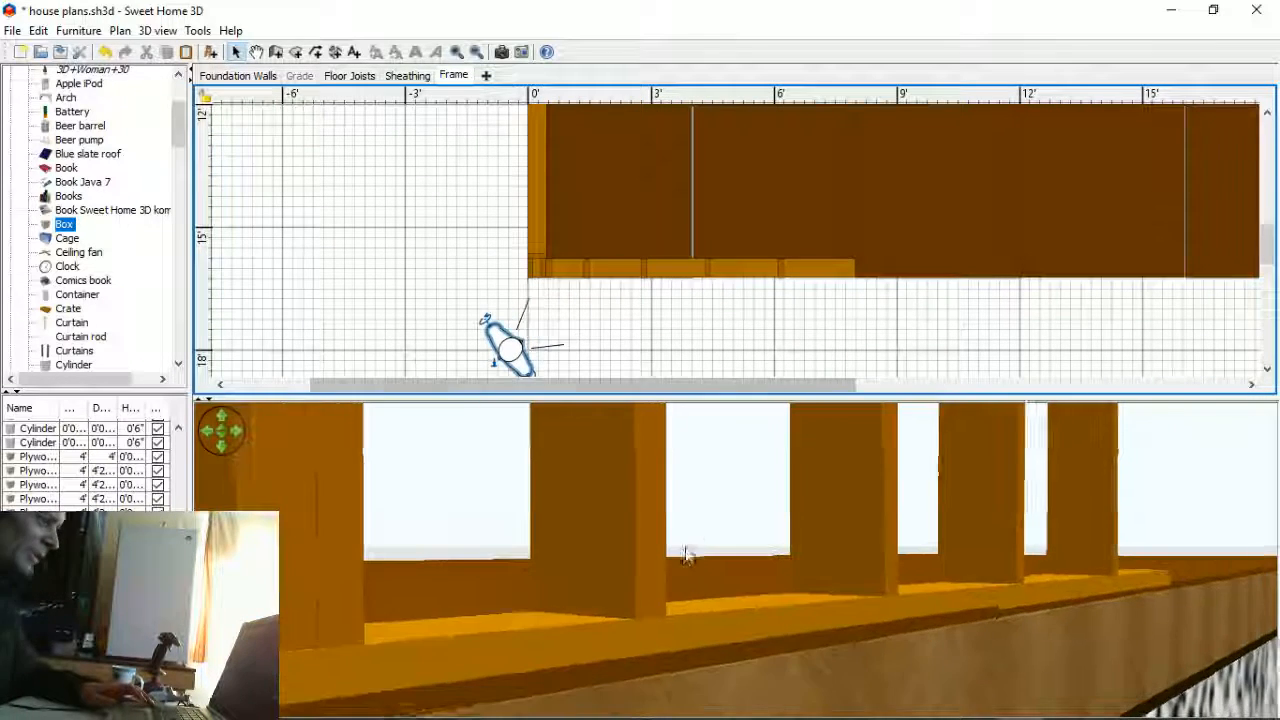
- Switch the 3D view to the aerial view and examine the framed corner together with the whole floor
{"action": "left_click", "coordinate": [197, 30]}
{"action": "left_click", "coordinate": [197, 30]}
{"action": "left_click", "coordinate": [157, 30]}
{"action": "left_click", "coordinate": [187, 52]}
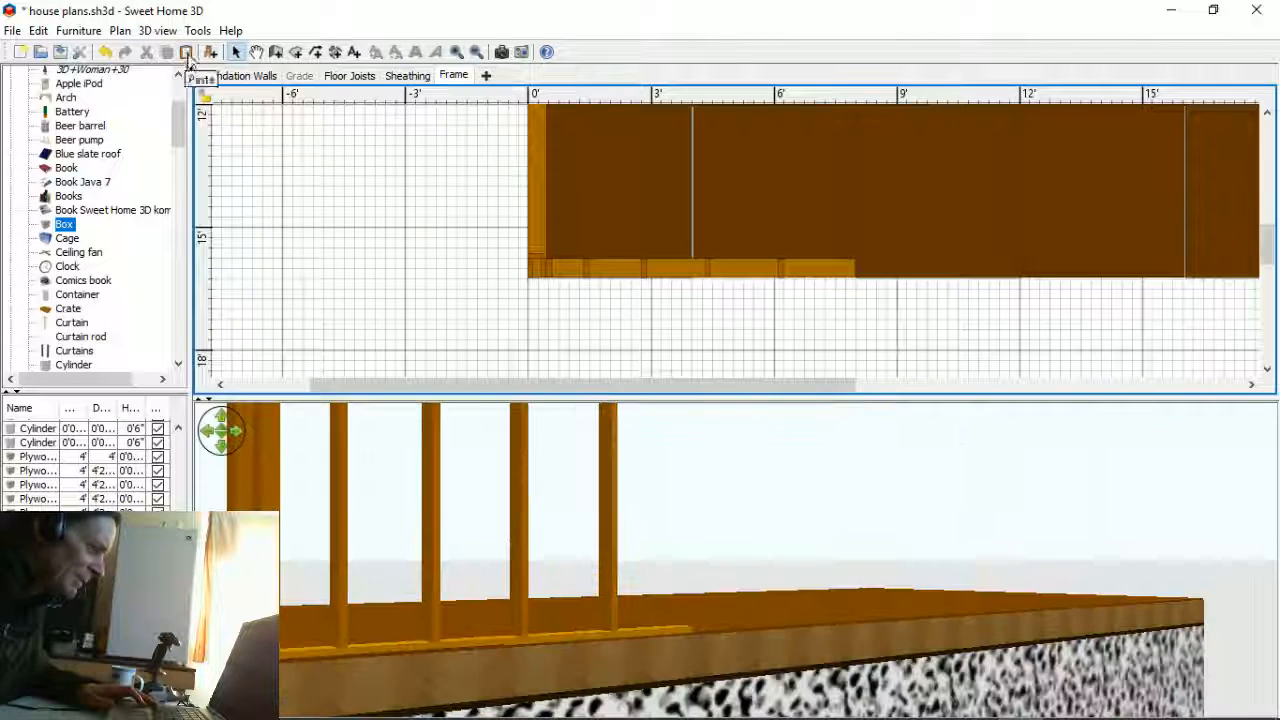
{"action": "left_click_drag", "start_coordinate": [649, 619], "coordinate": [558, 516]}
{"action": "scroll", "coordinate": [578, 553], "scroll_direction": "down", "scroll_amount": 8}
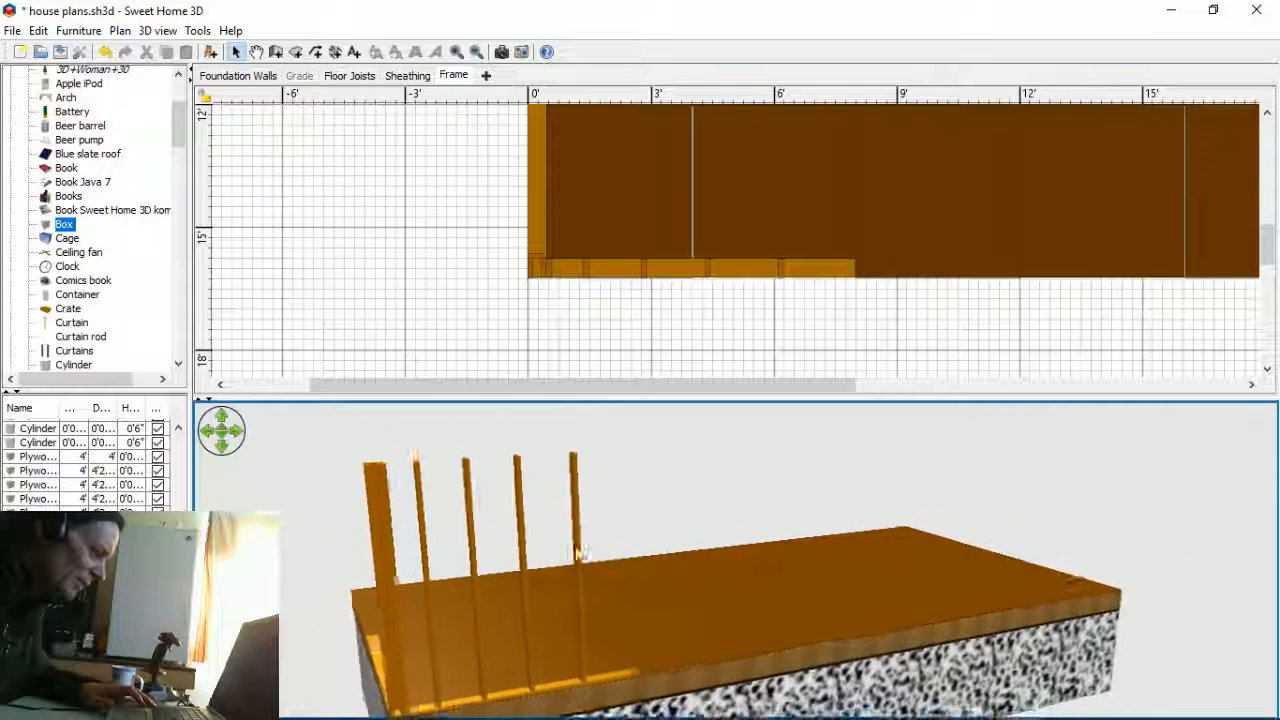
{"action": "left_click_drag", "start_coordinate": [582, 559], "coordinate": [563, 475]}
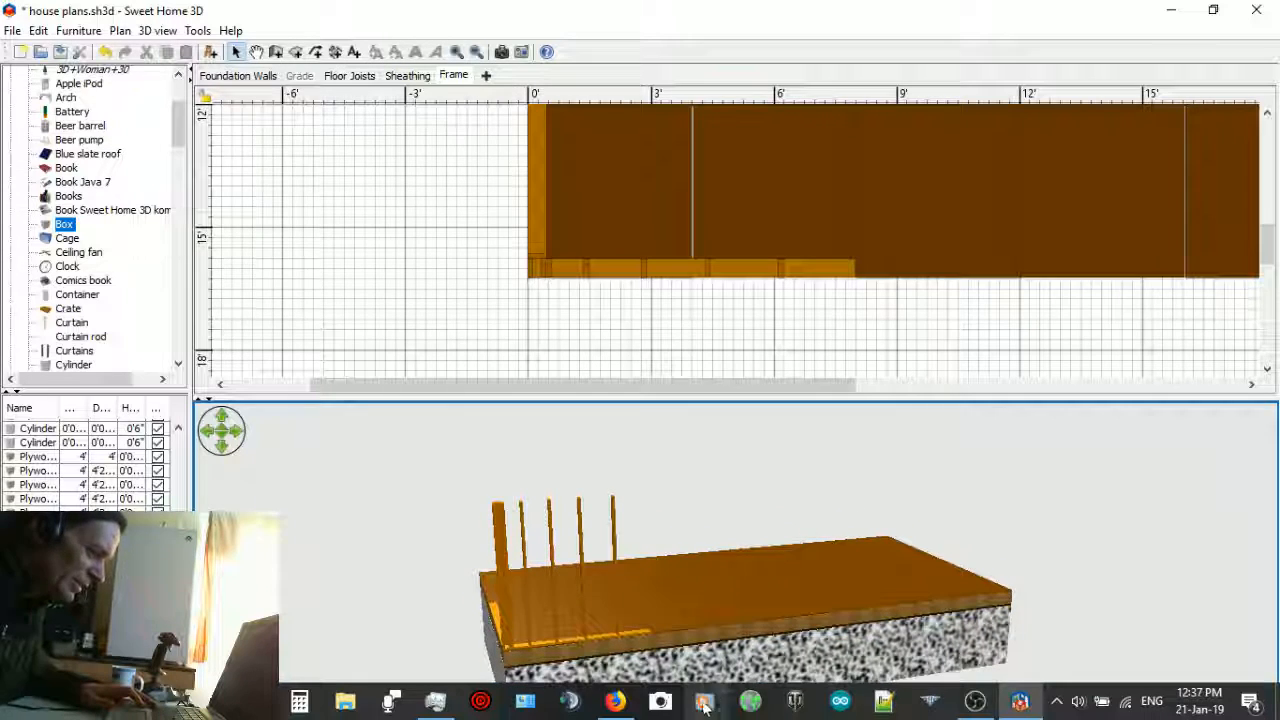
- Switch to Firefox to check the wall stud height search and the myhousedesign video, and return to Sweet Home 3D
{"action": "left_click", "coordinate": [615, 700]}
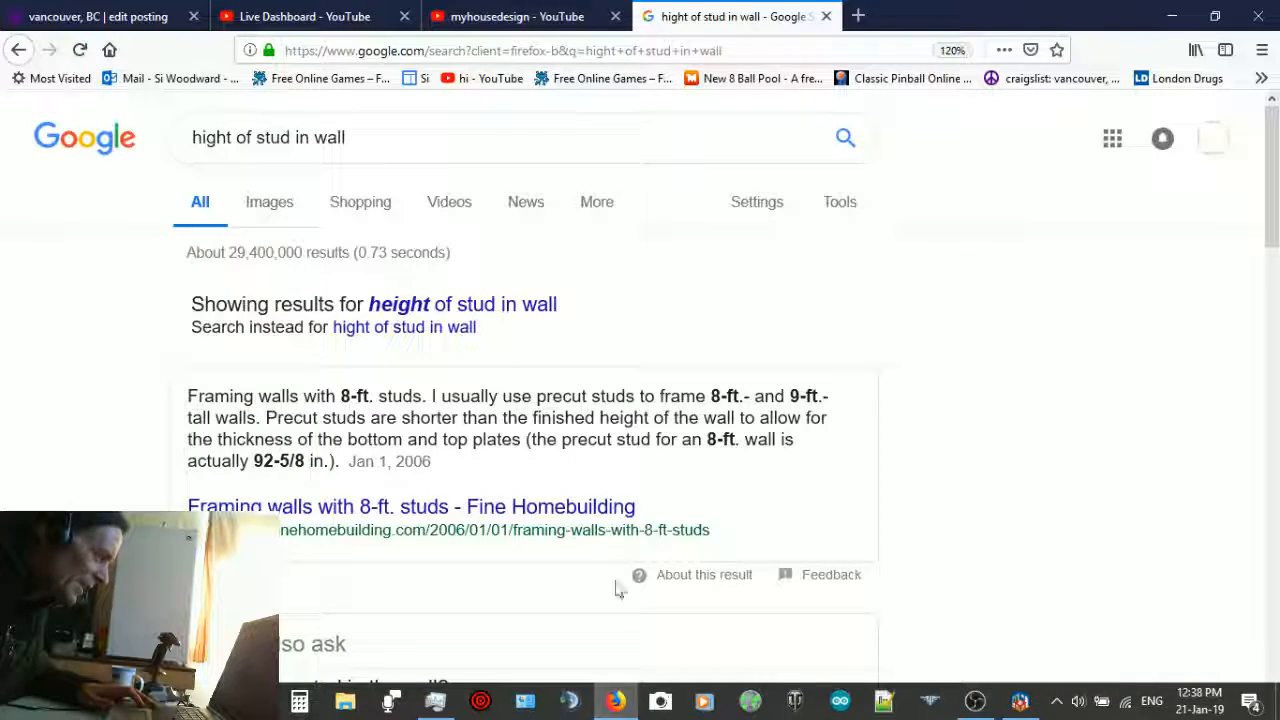
{"action": "left_click", "coordinate": [571, 16]}
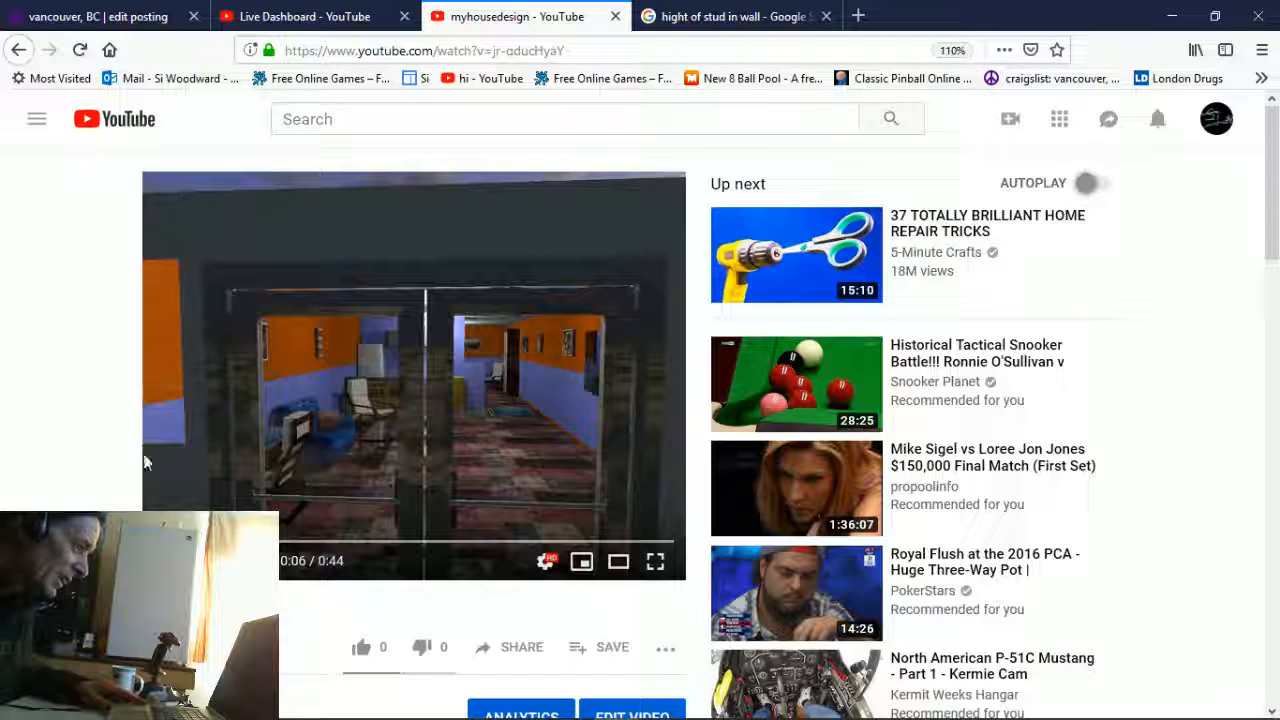
{"action": "mouse_move", "coordinate": [1090, 715]}
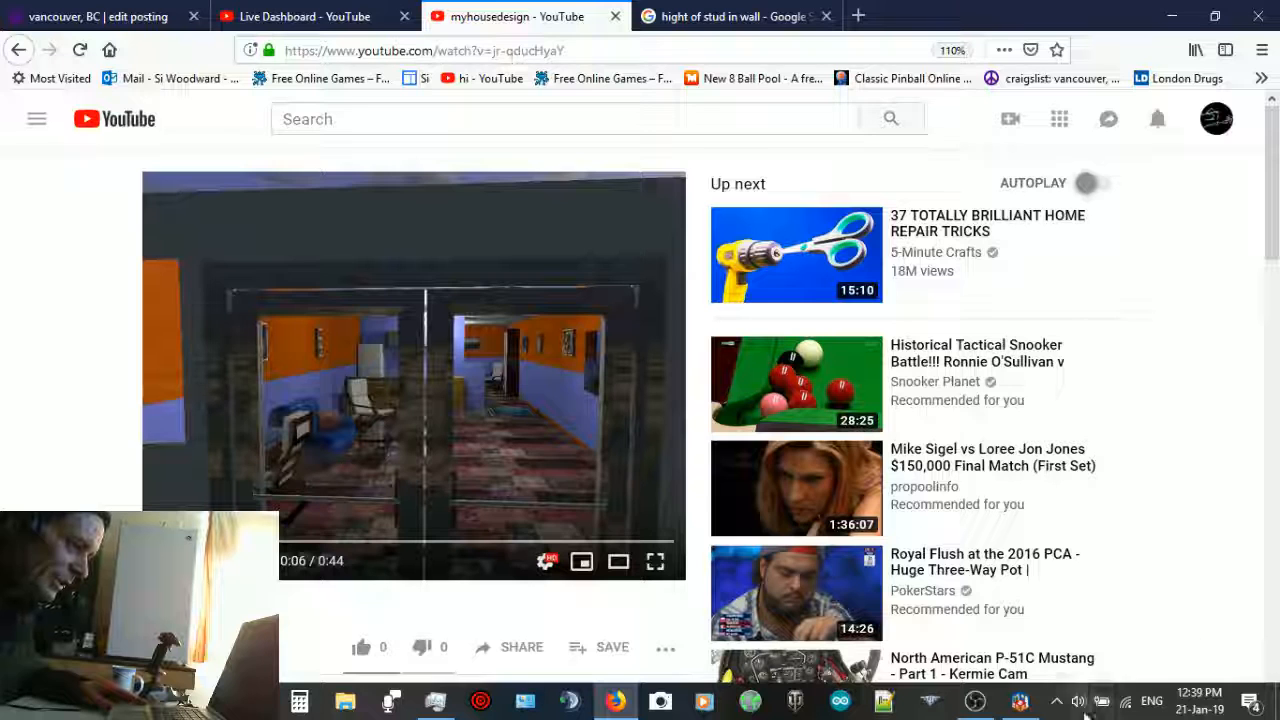
{"action": "left_click", "coordinate": [1020, 702]}
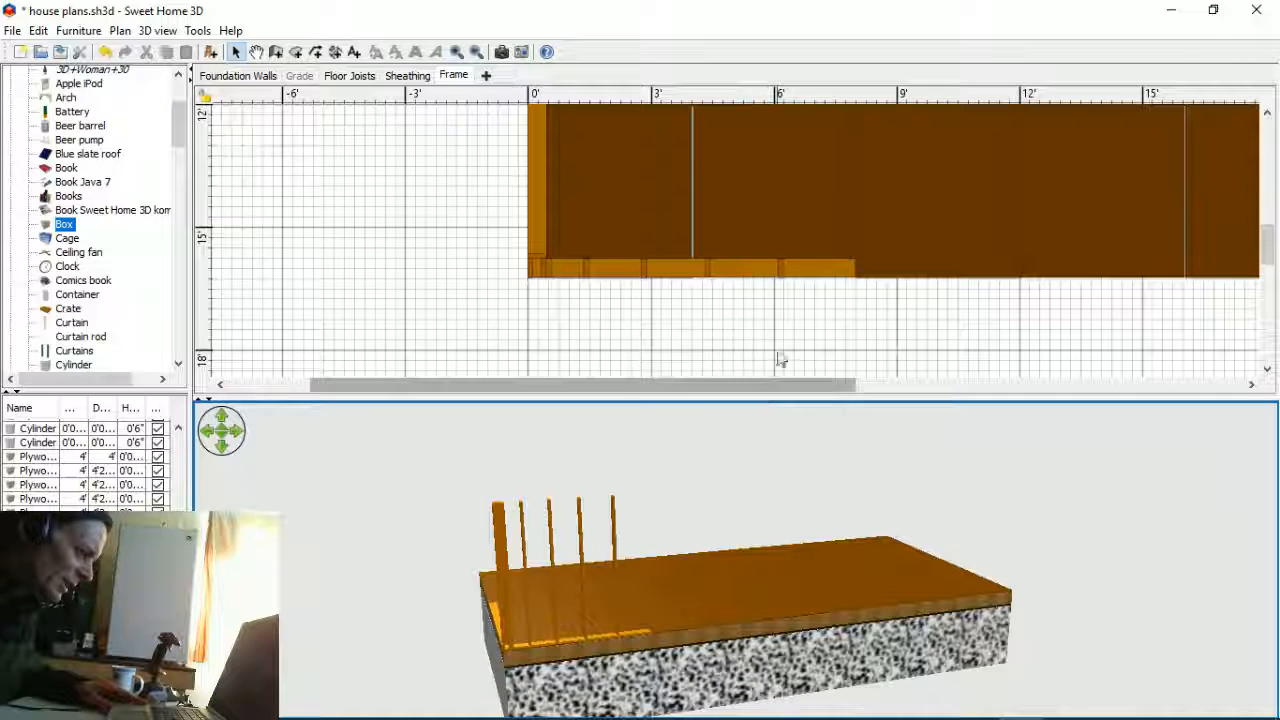
{"action": "left_click_drag", "start_coordinate": [788, 515], "coordinate": [893, 552]}
{"action": "left_click_drag", "start_coordinate": [920, 520], "coordinate": [760, 524]}
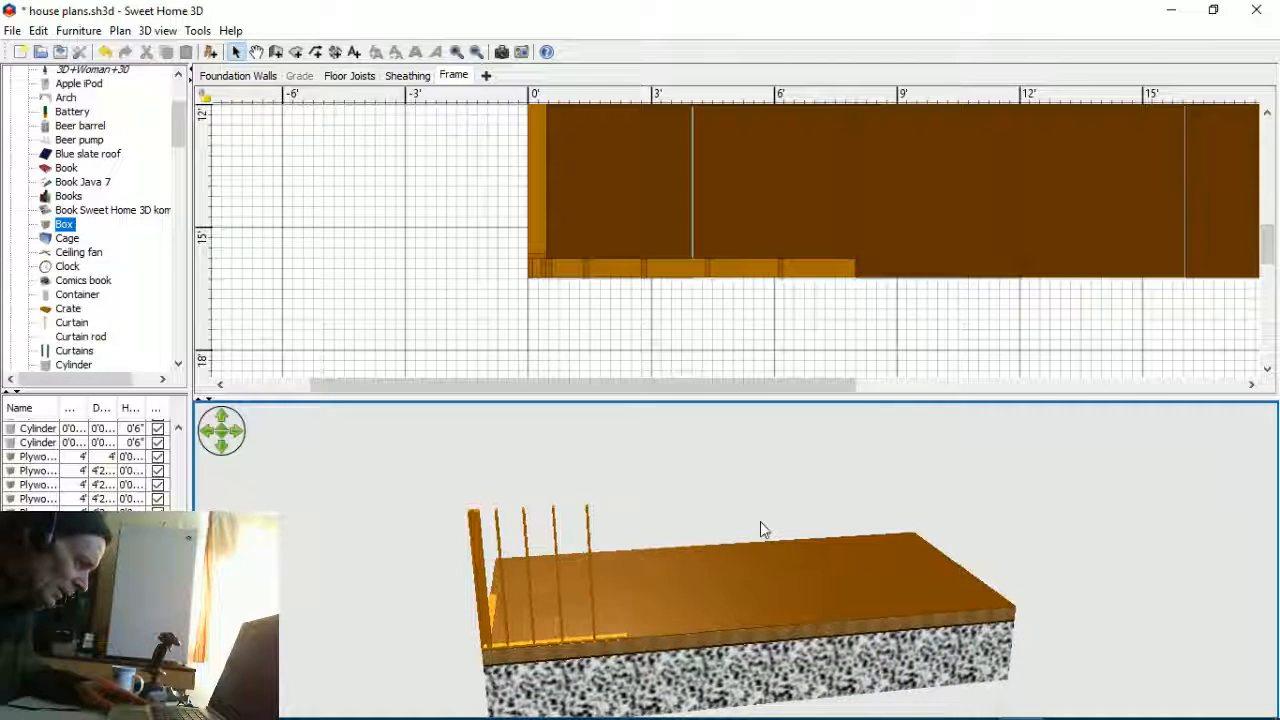
{"action": "left_click_drag", "start_coordinate": [551, 590], "coordinate": [620, 712]}
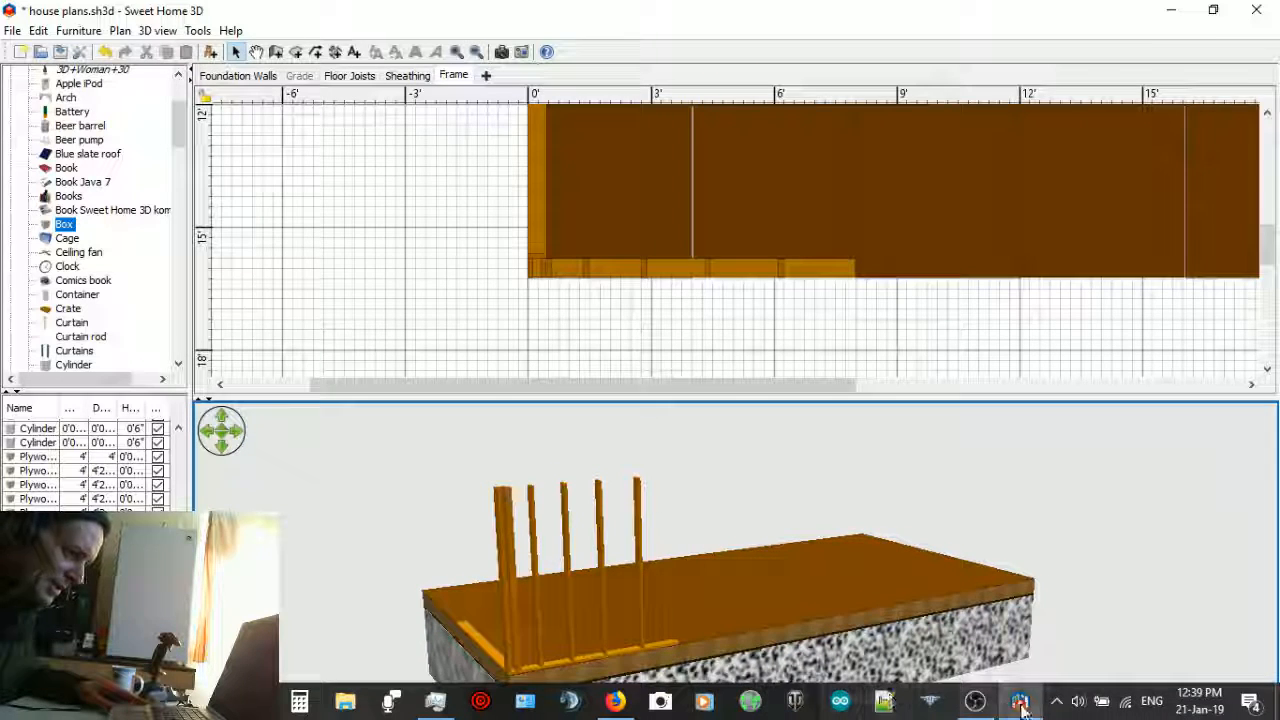
- Switch to OBS, make the "Gone for a coffee back in a bit" text source visible and minimise OBS
{"action": "left_click", "coordinate": [975, 700]}
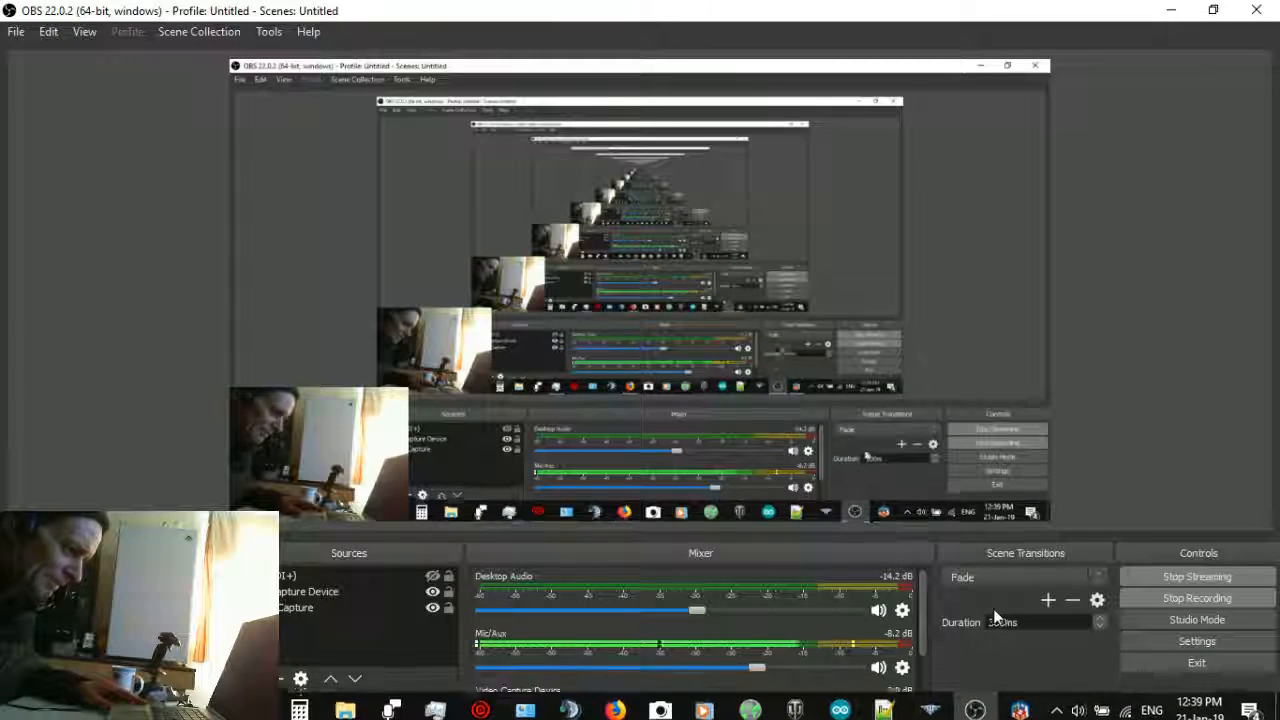
{"action": "left_click", "coordinate": [432, 578]}
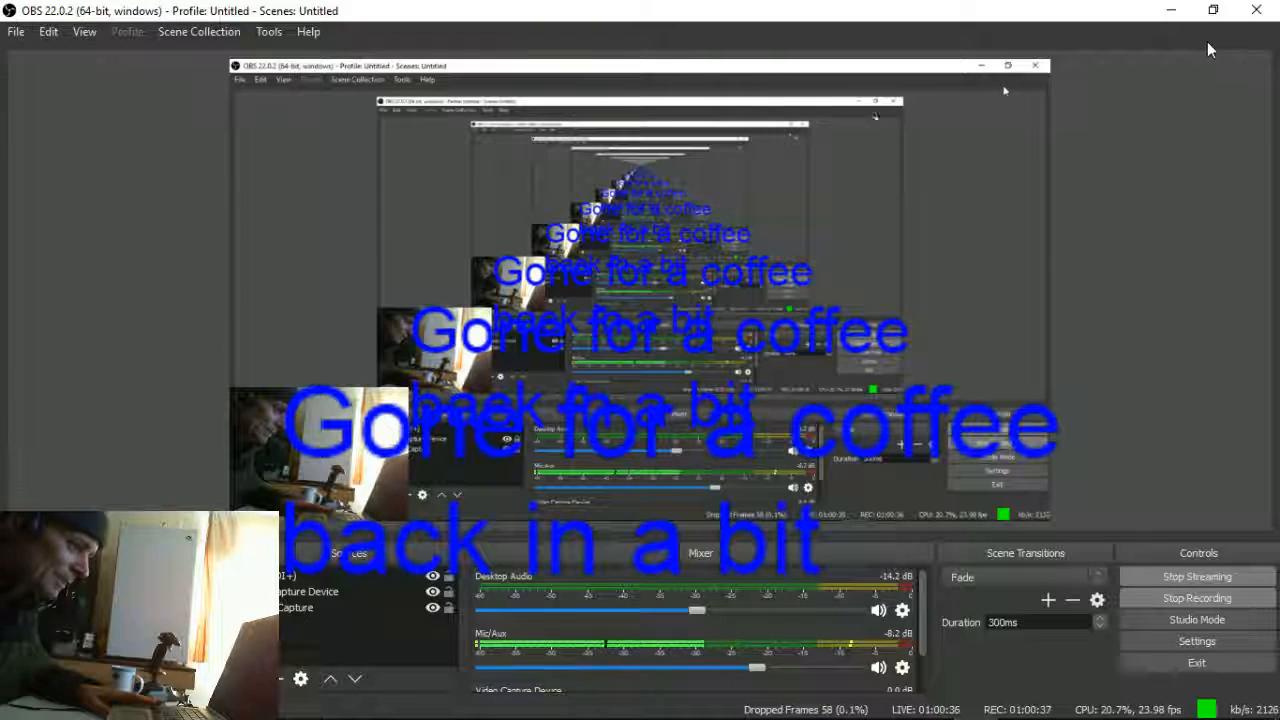
{"action": "left_click", "coordinate": [1171, 10]}
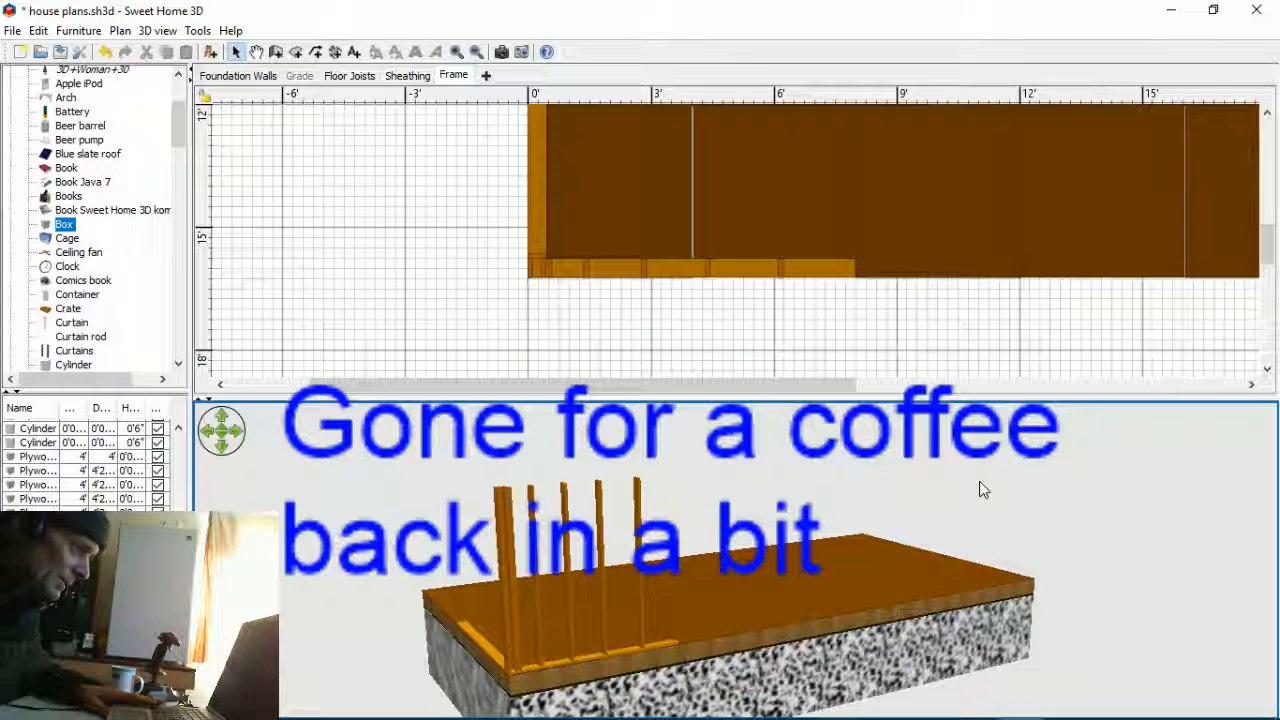
- Switch to Firefox and review the YouTube Live Dashboard from the stream preview down to the viewer analytics
{"action": "mouse_move", "coordinate": [1030, 715]}
{"action": "left_click", "coordinate": [612, 704]}
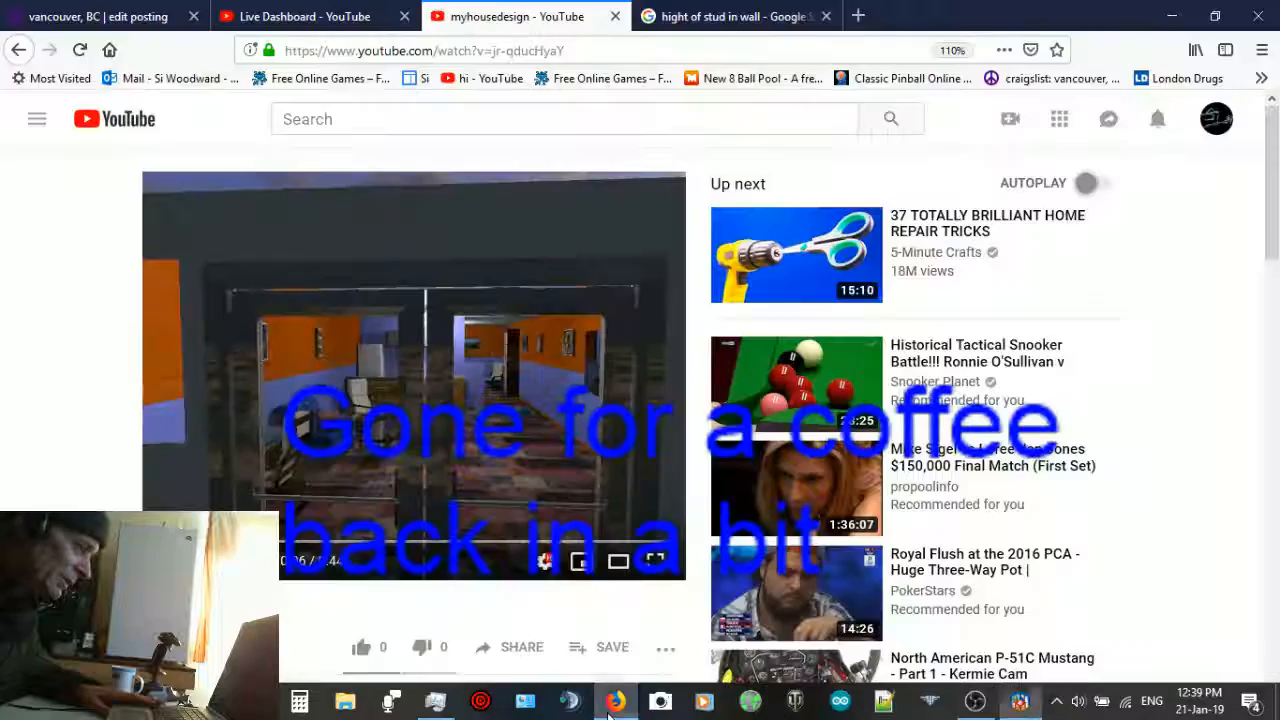
{"action": "left_click", "coordinate": [352, 10]}
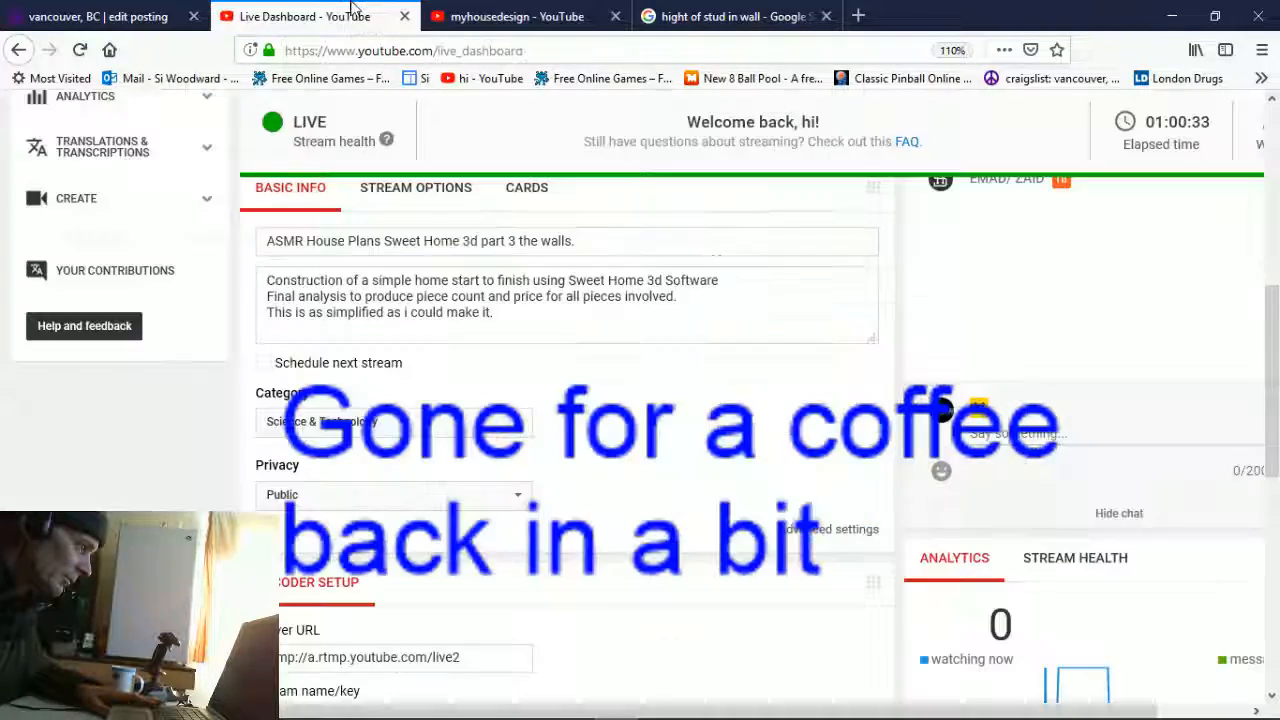
{"action": "scroll", "coordinate": [434, 360], "scroll_direction": "up", "scroll_amount": 2}
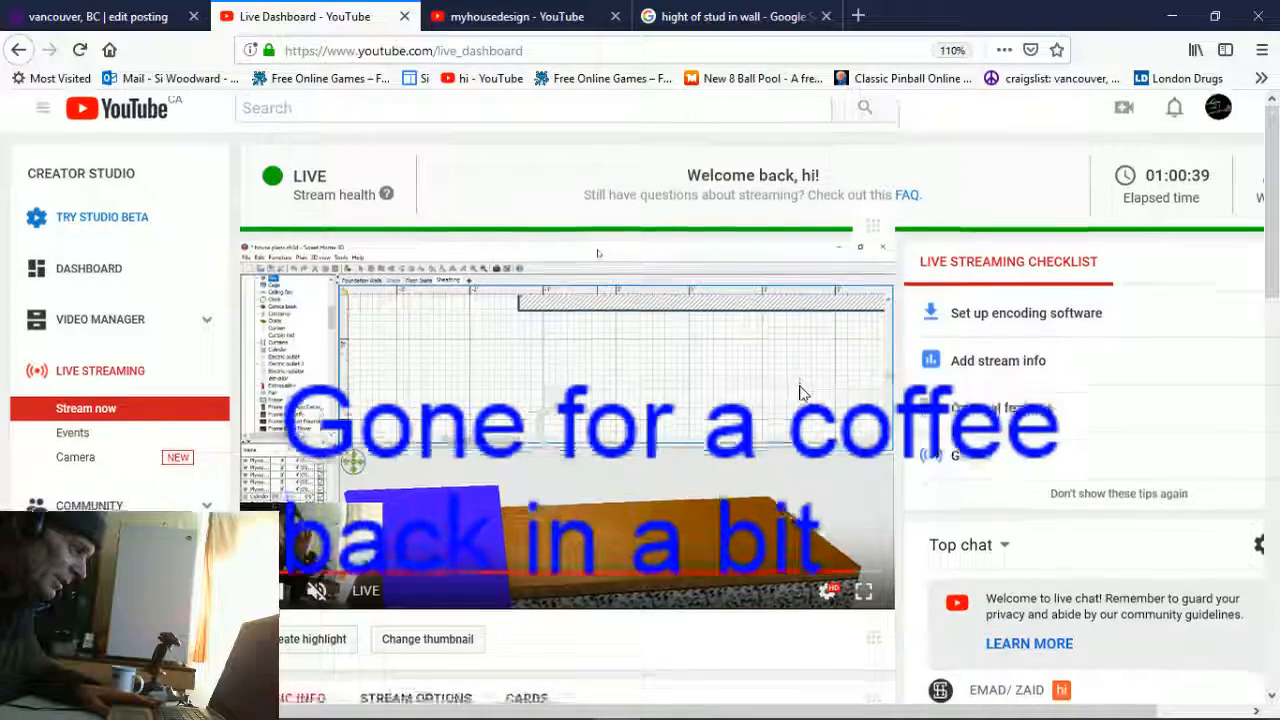
{"action": "scroll", "coordinate": [843, 350], "scroll_direction": "down", "scroll_amount": 4}
{"action": "scroll", "coordinate": [873, 348], "scroll_direction": "down", "scroll_amount": 8}
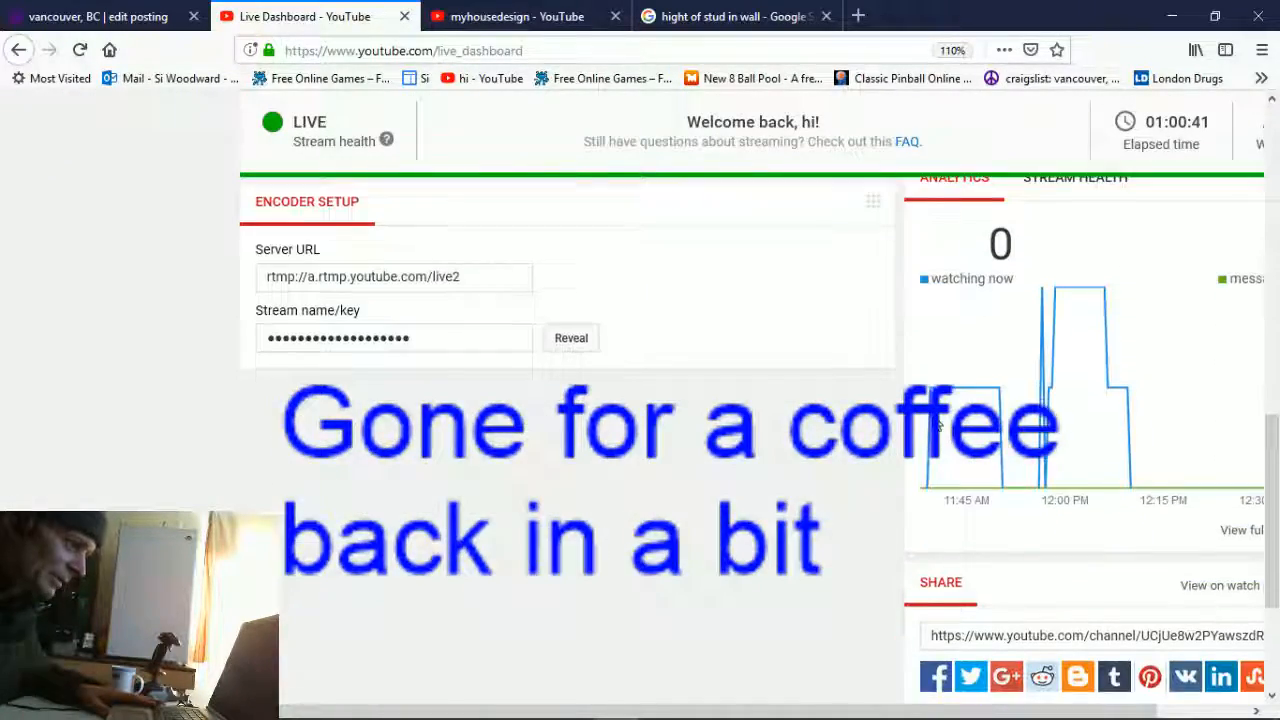
- Open the live stream's watch page from the dashboard, check how the stream looks and close that page
{"action": "left_click", "coordinate": [1200, 586]}
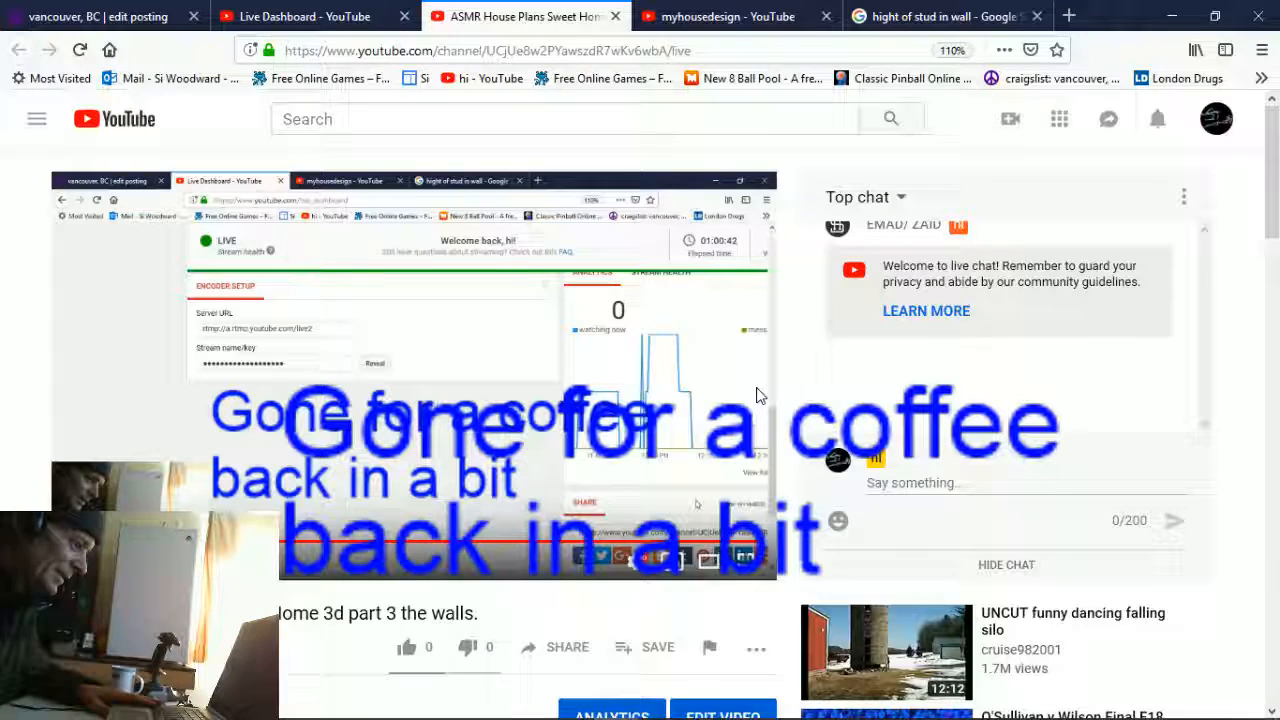
{"action": "scroll", "coordinate": [751, 394], "scroll_direction": "down", "scroll_amount": 2}
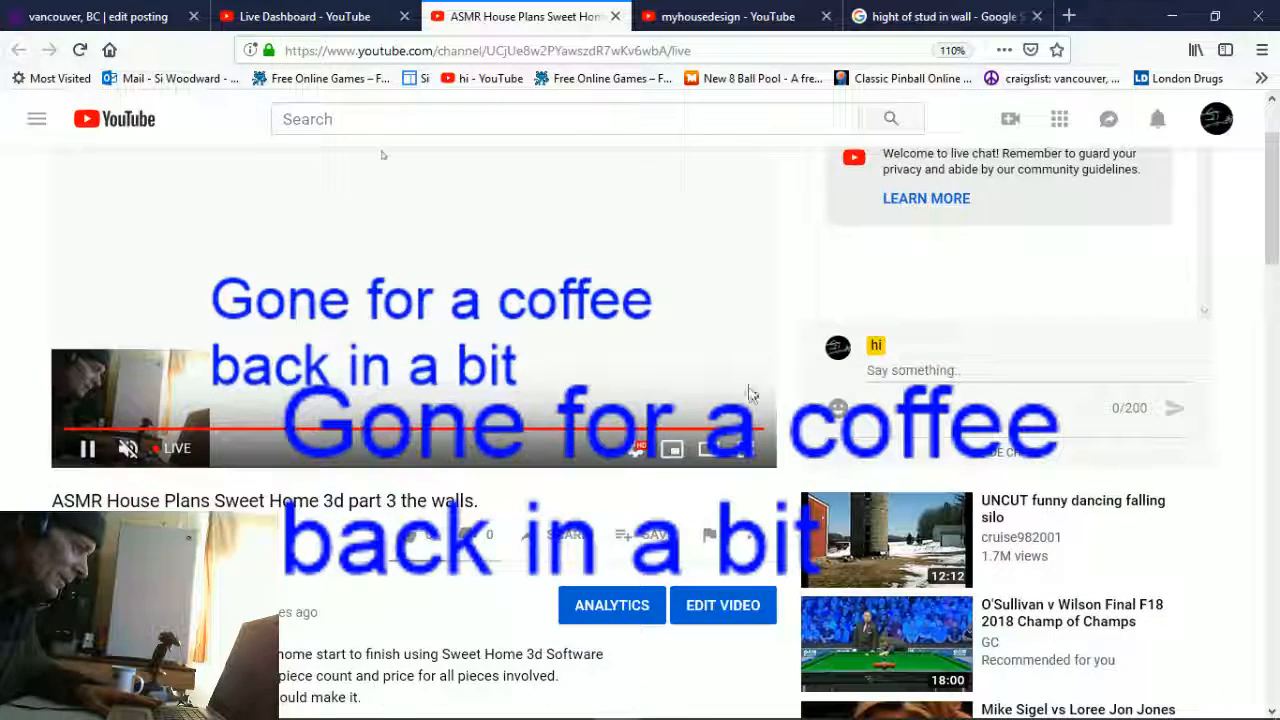
{"action": "left_click", "coordinate": [614, 18]}
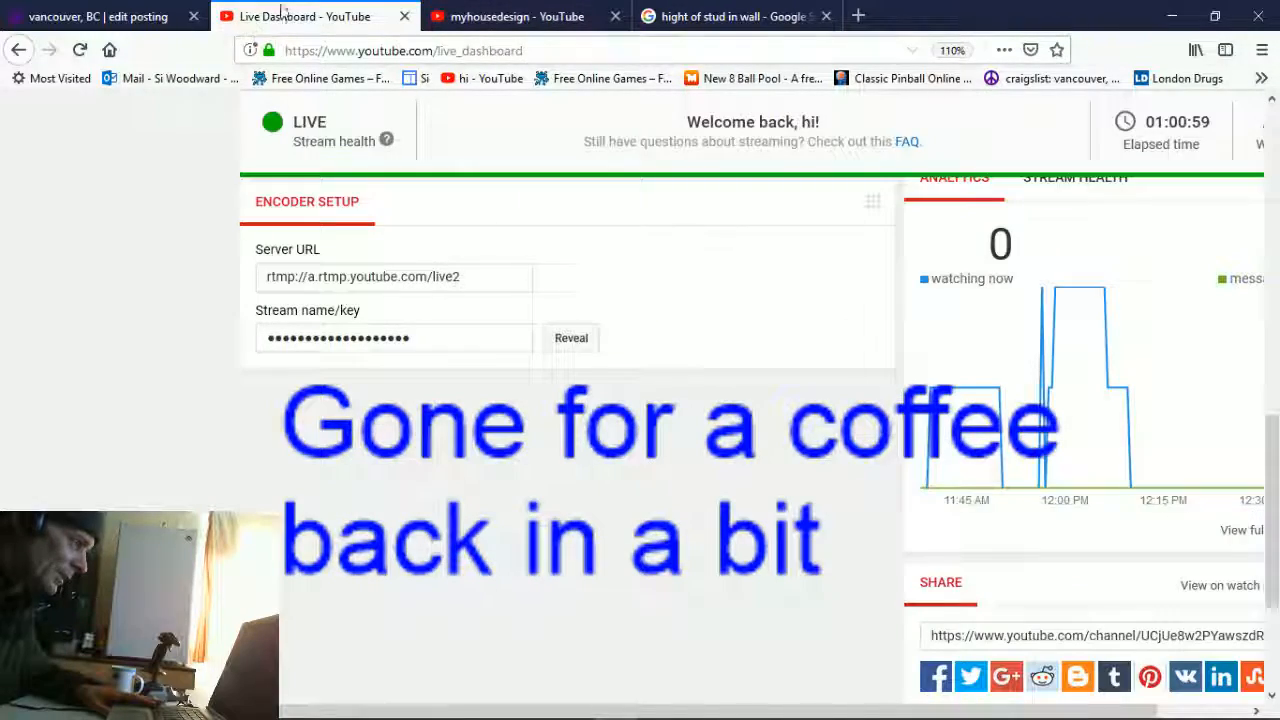
- Reload the YouTube Live Dashboard and check its viewer analytics and the stream preview
{"action": "scroll", "coordinate": [440, 283], "scroll_direction": "up", "scroll_amount": 10}
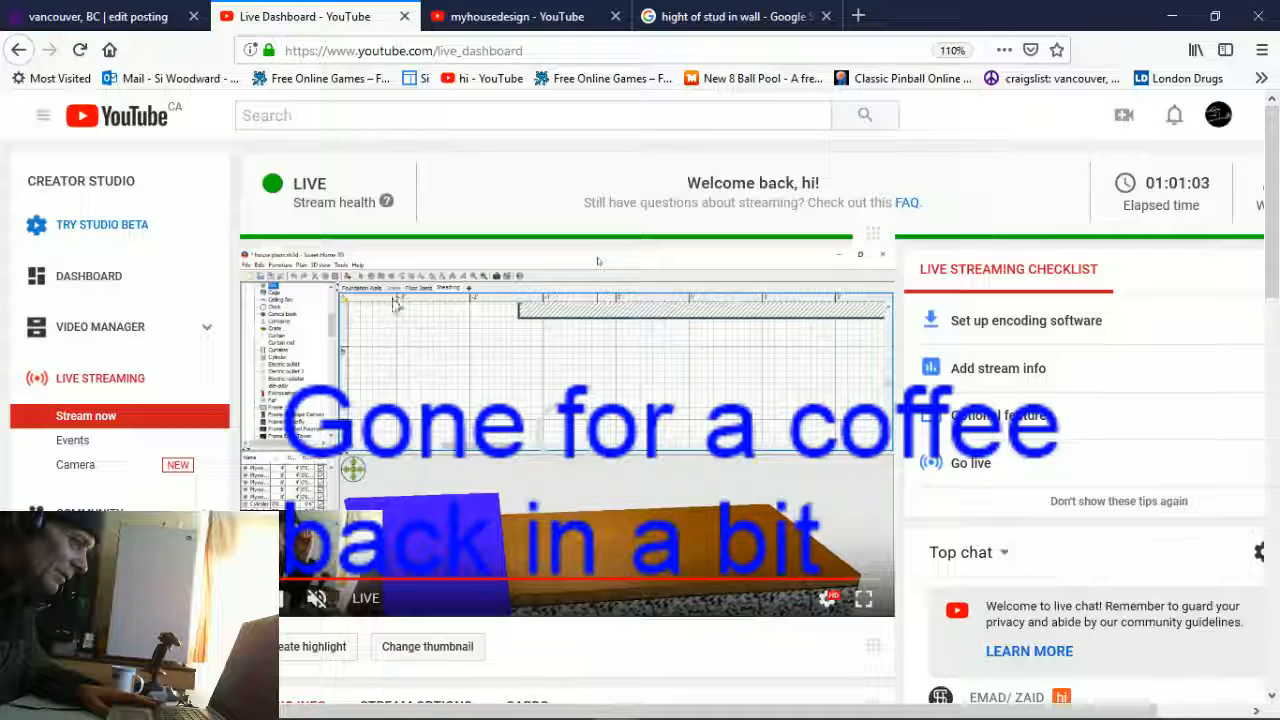
{"action": "right_click", "coordinate": [307, 25]}
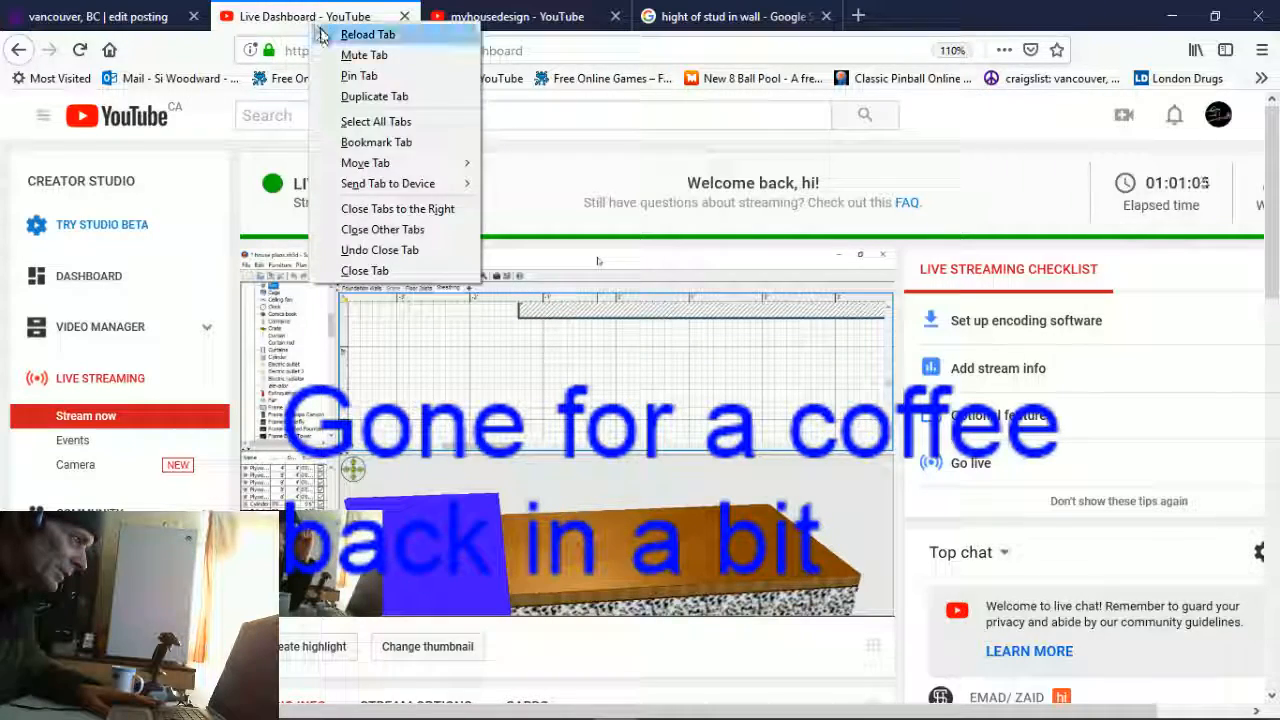
{"action": "left_click", "coordinate": [350, 32]}
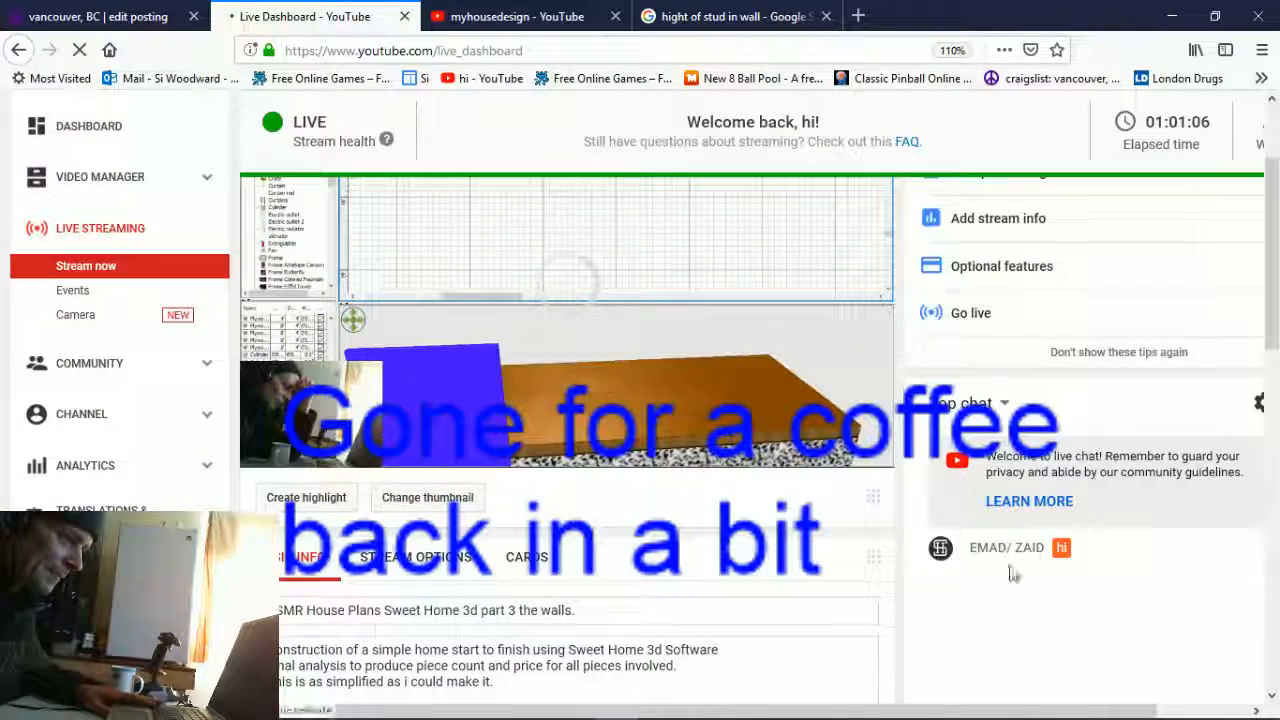
{"action": "scroll", "coordinate": [878, 608], "scroll_direction": "down", "scroll_amount": 10}
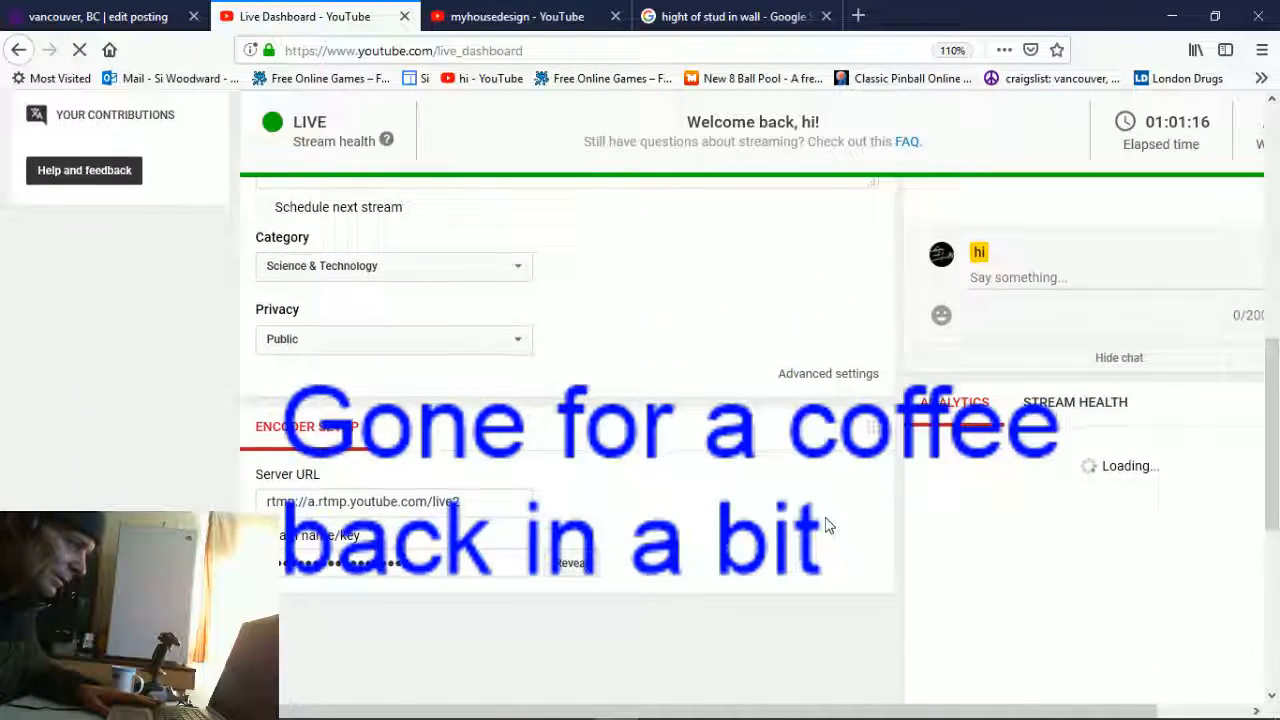
{"action": "scroll", "coordinate": [826, 525], "scroll_direction": "down", "scroll_amount": 3}
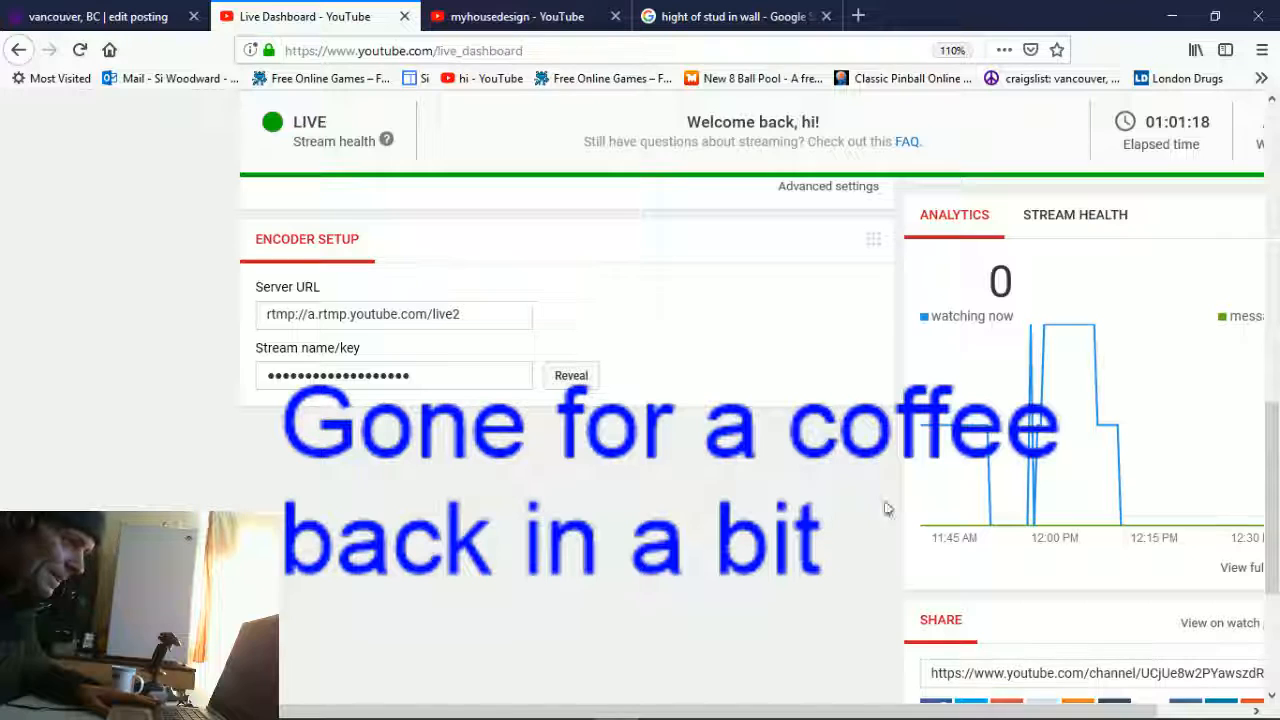
{"action": "mouse_move", "coordinate": [1068, 335]}
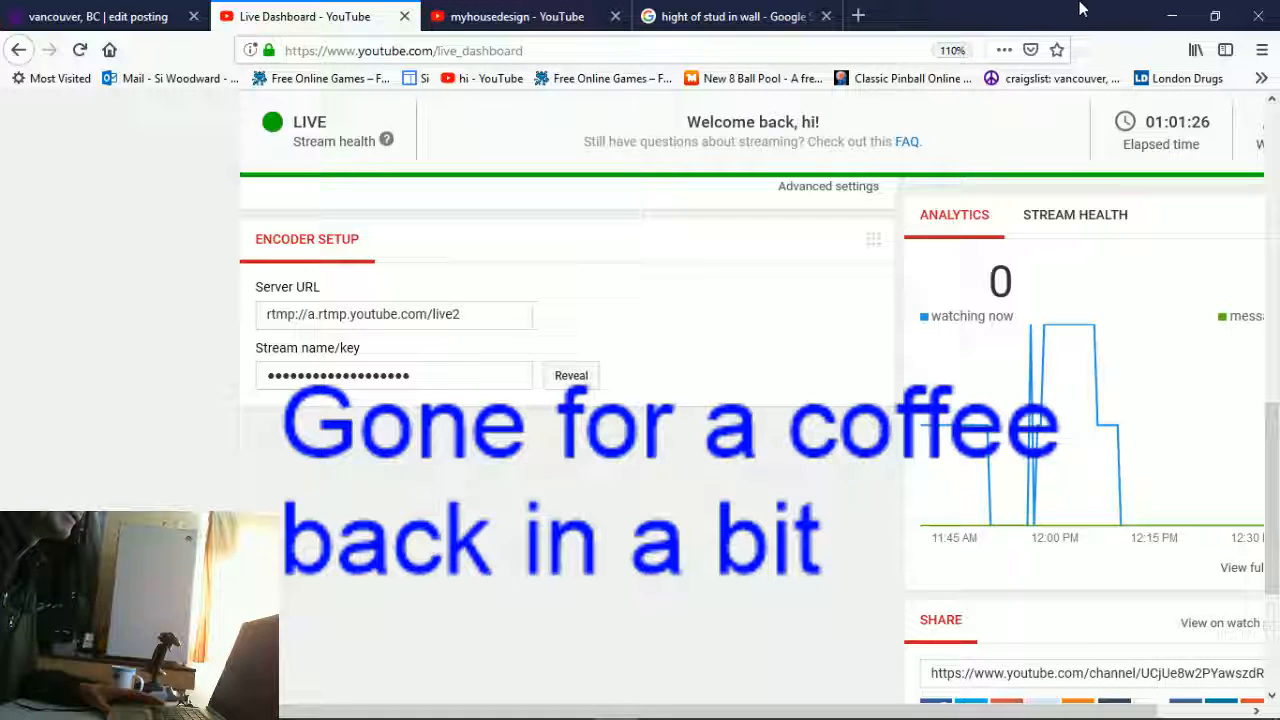
{"action": "scroll", "coordinate": [598, 512], "scroll_direction": "up", "scroll_amount": 10}
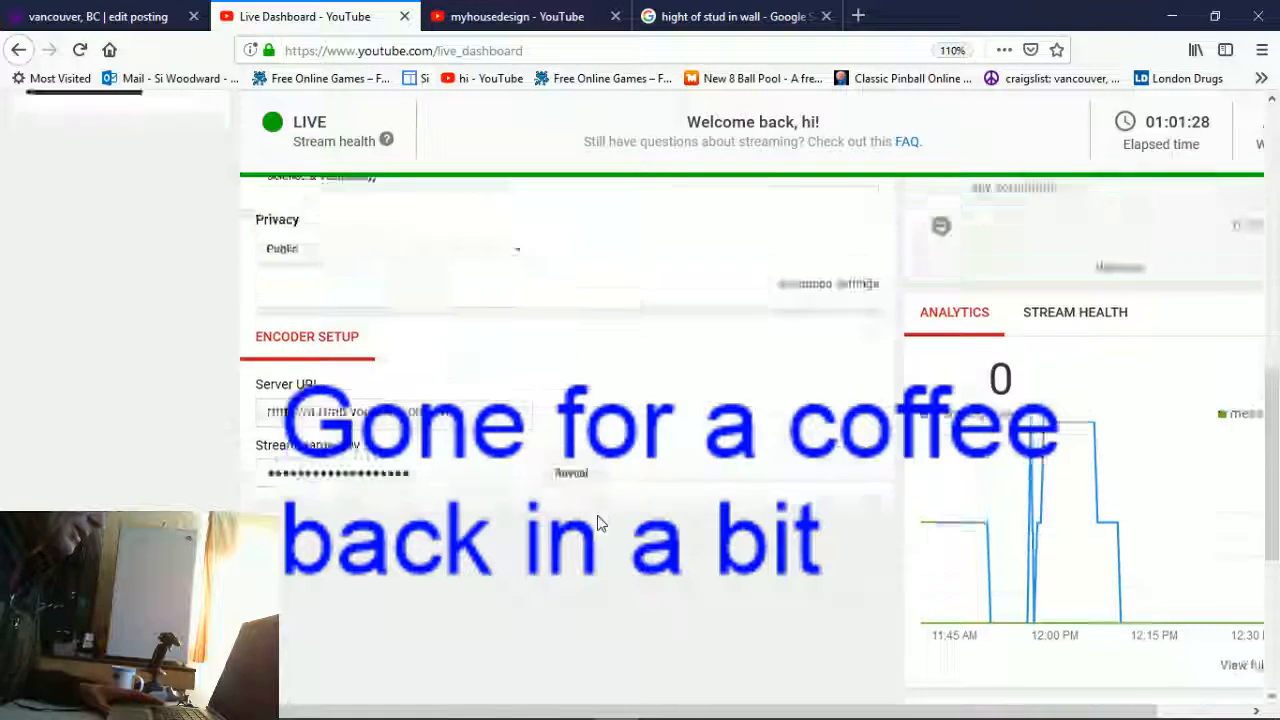
{"action": "scroll", "coordinate": [598, 515], "scroll_direction": "up", "scroll_amount": 5}
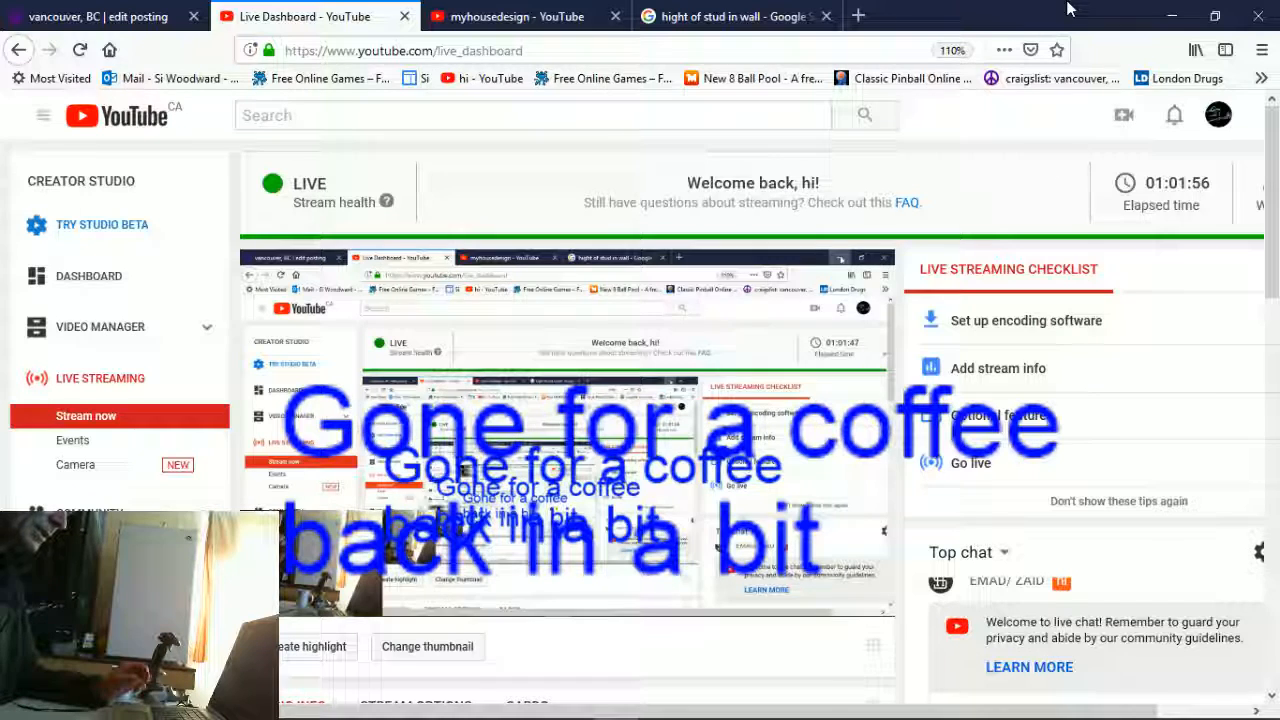
- Minimise Firefox, switch to OBS, mute the Desktop Audio and Mic/Aux channels and minimise OBS
{"action": "left_click", "coordinate": [1160, 22]}
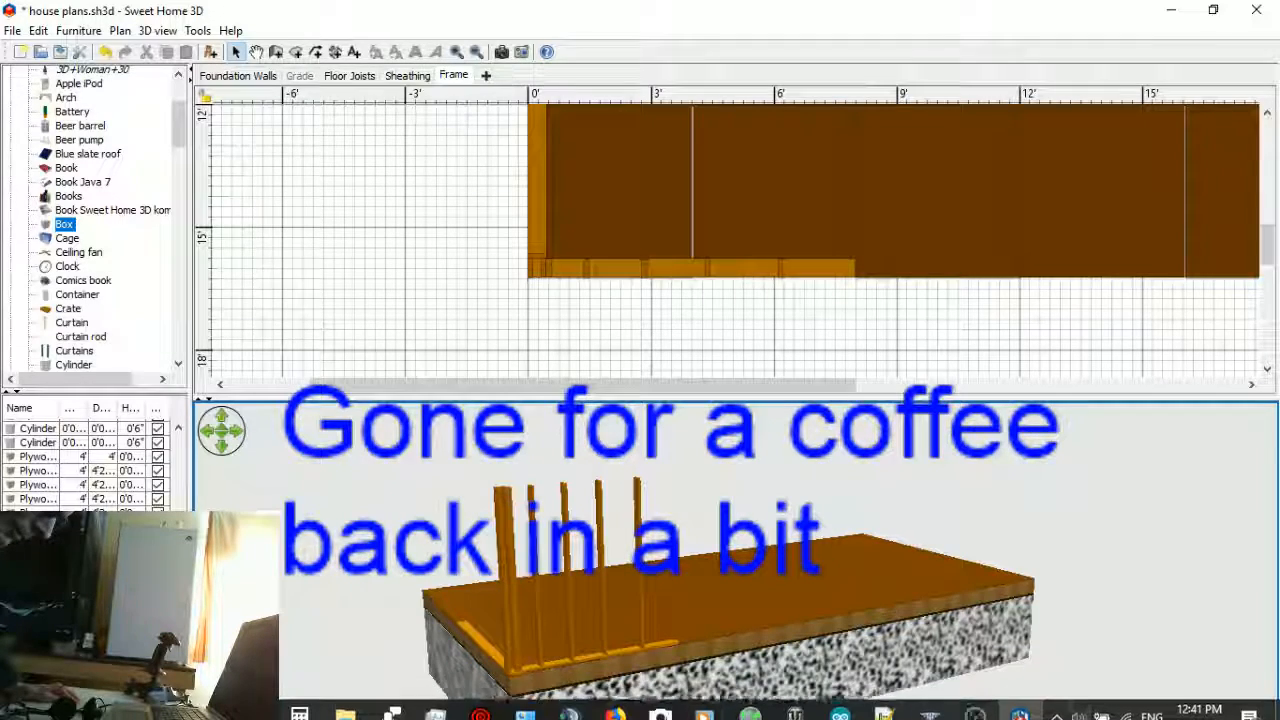
{"action": "left_click", "coordinate": [975, 701]}
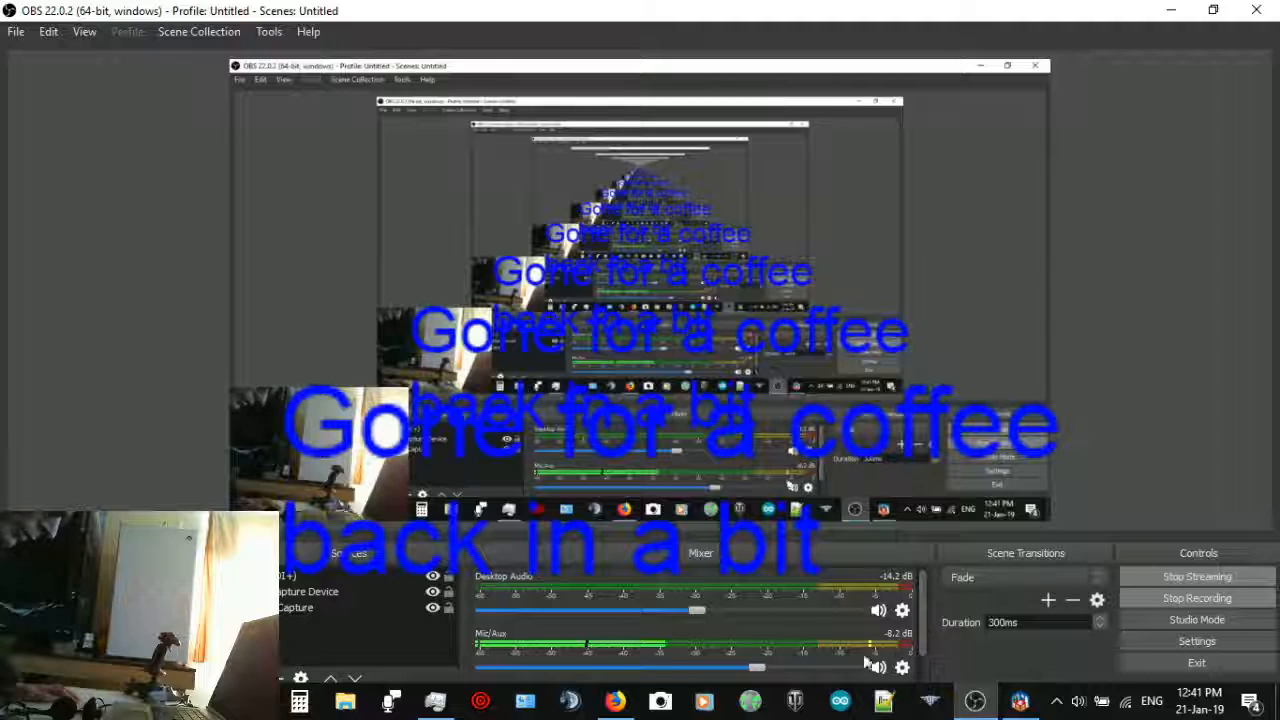
{"action": "left_click", "coordinate": [878, 610]}
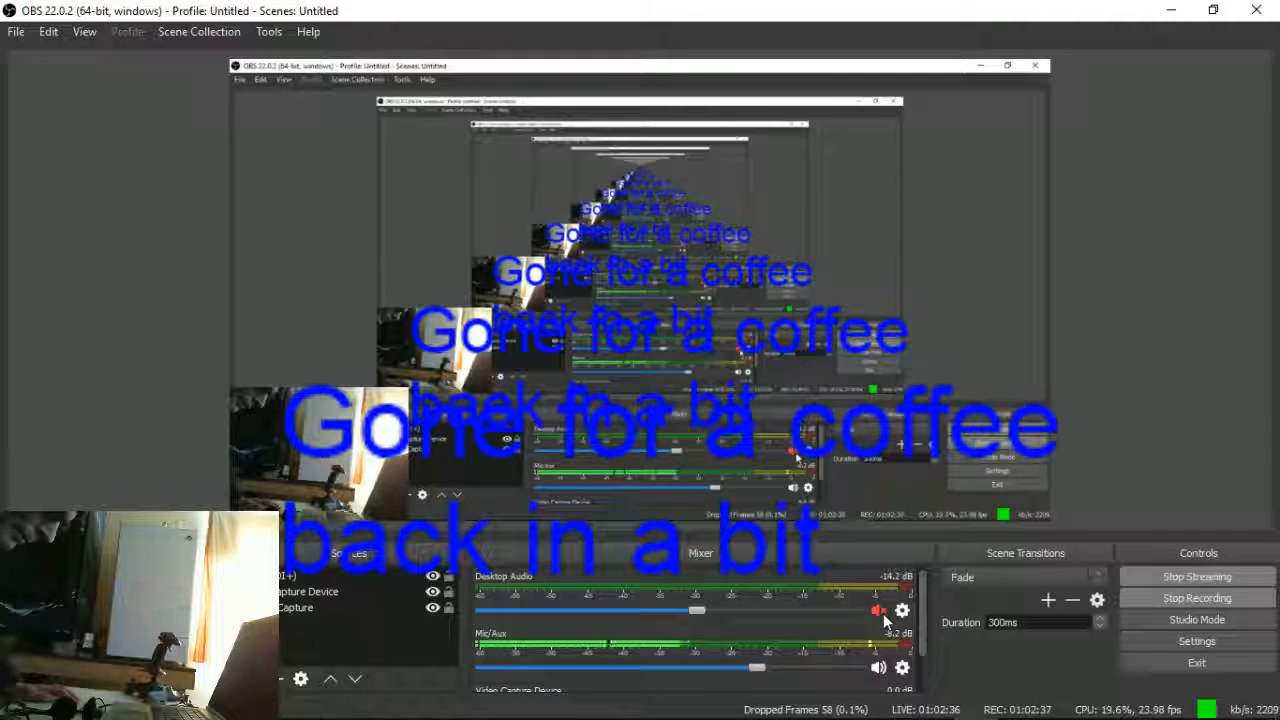
{"action": "left_click", "coordinate": [878, 667]}
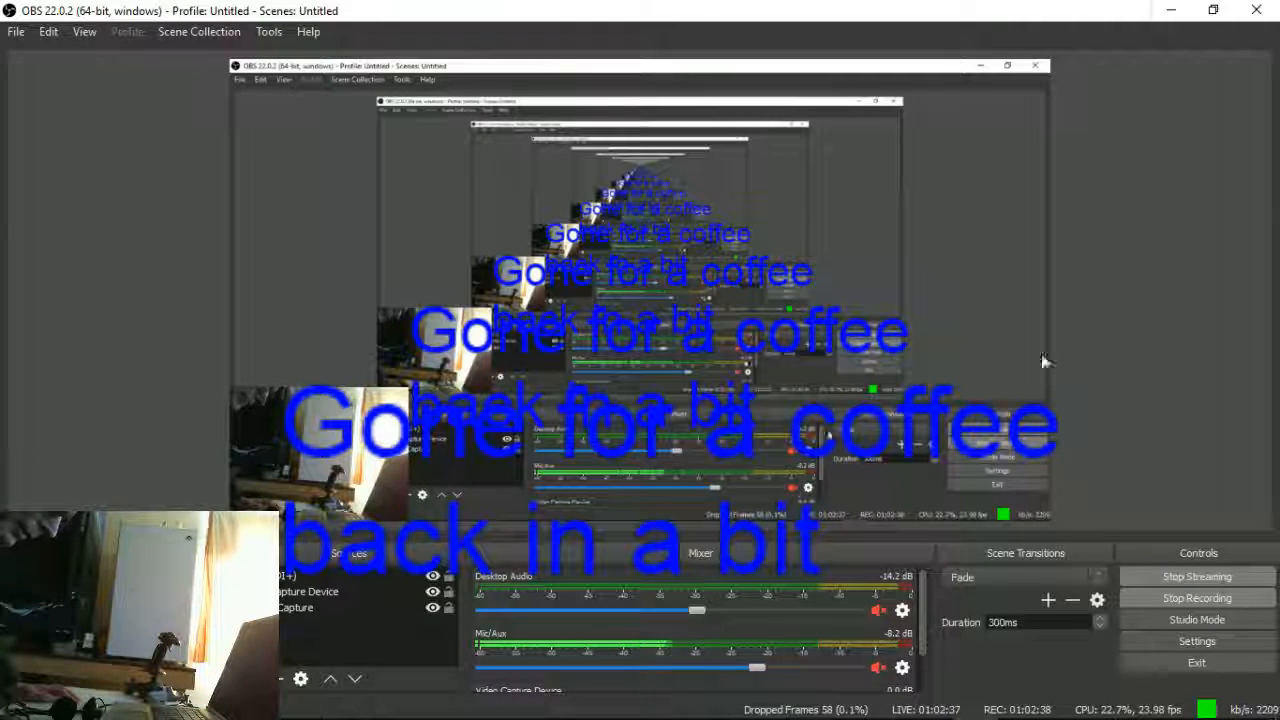
{"action": "left_click", "coordinate": [1176, 22]}
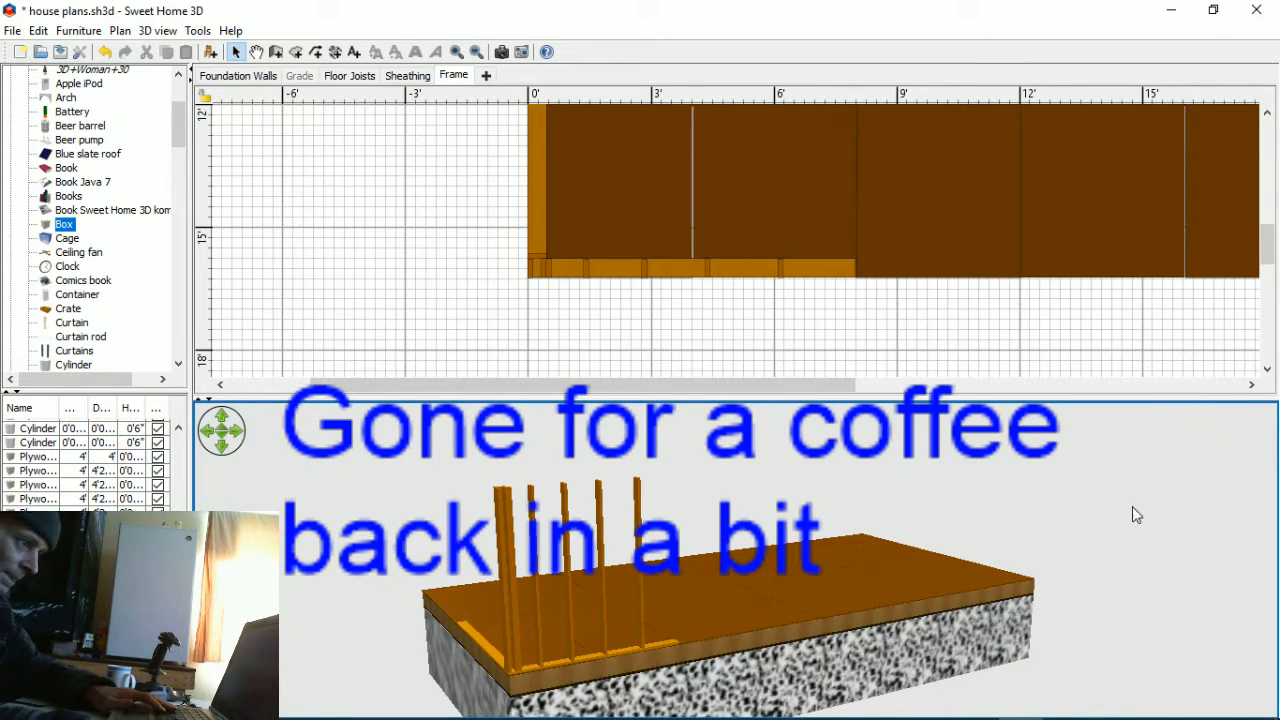
- Switch to OBS, unmute Desktop Audio and Mic/Aux, hide the "Gone for a coffee back in a bit" text source and minimise OBS
{"action": "mouse_move", "coordinate": [1035, 703]}
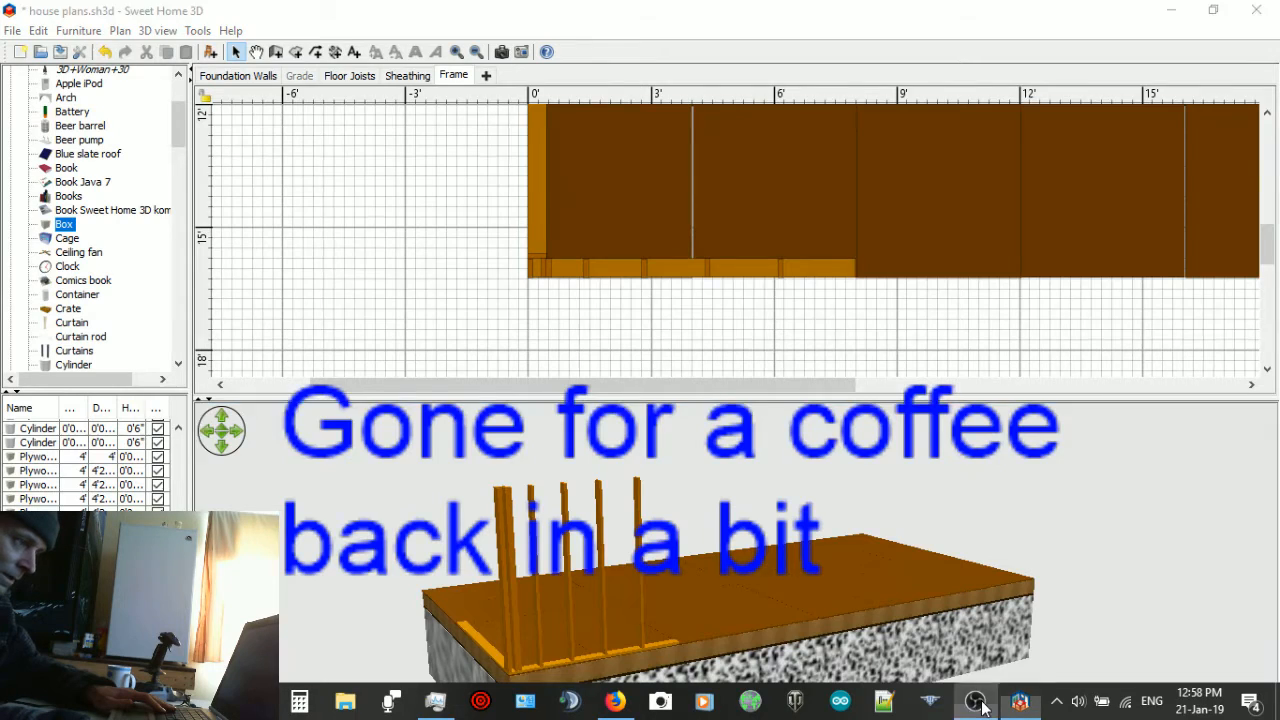
{"action": "left_click", "coordinate": [975, 701]}
{"action": "left_click", "coordinate": [878, 610]}
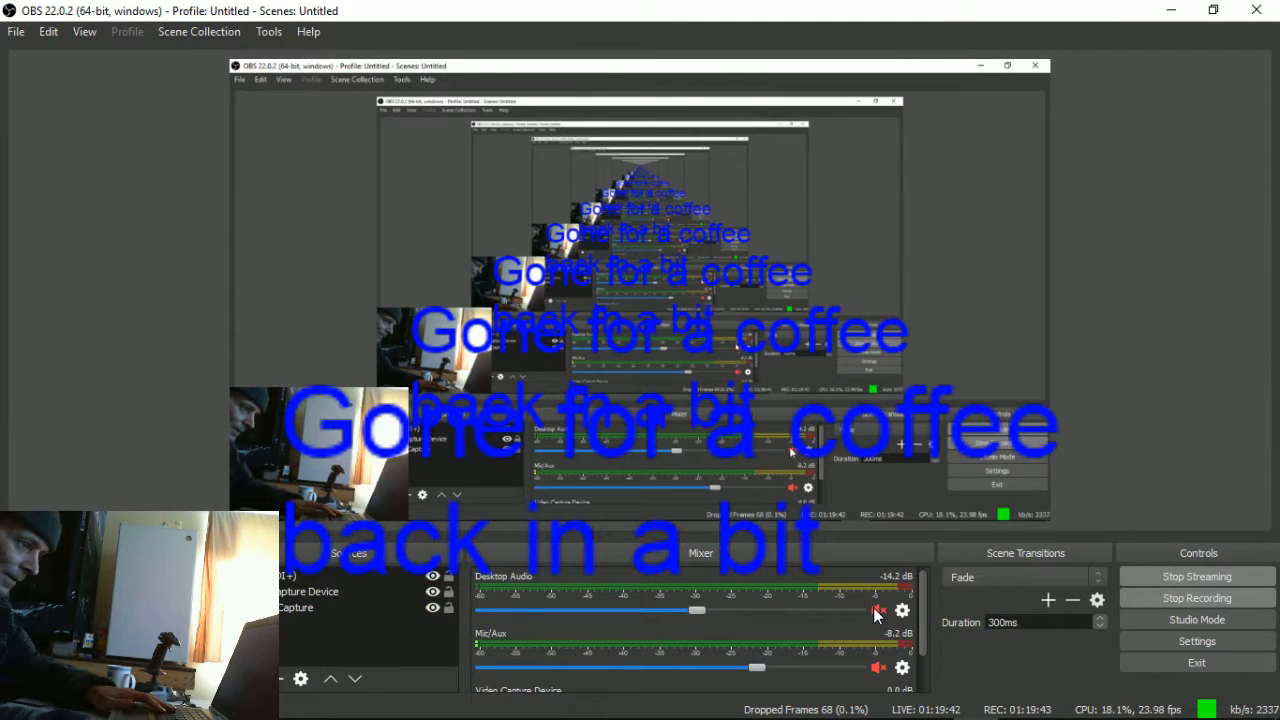
{"action": "left_click", "coordinate": [879, 667]}
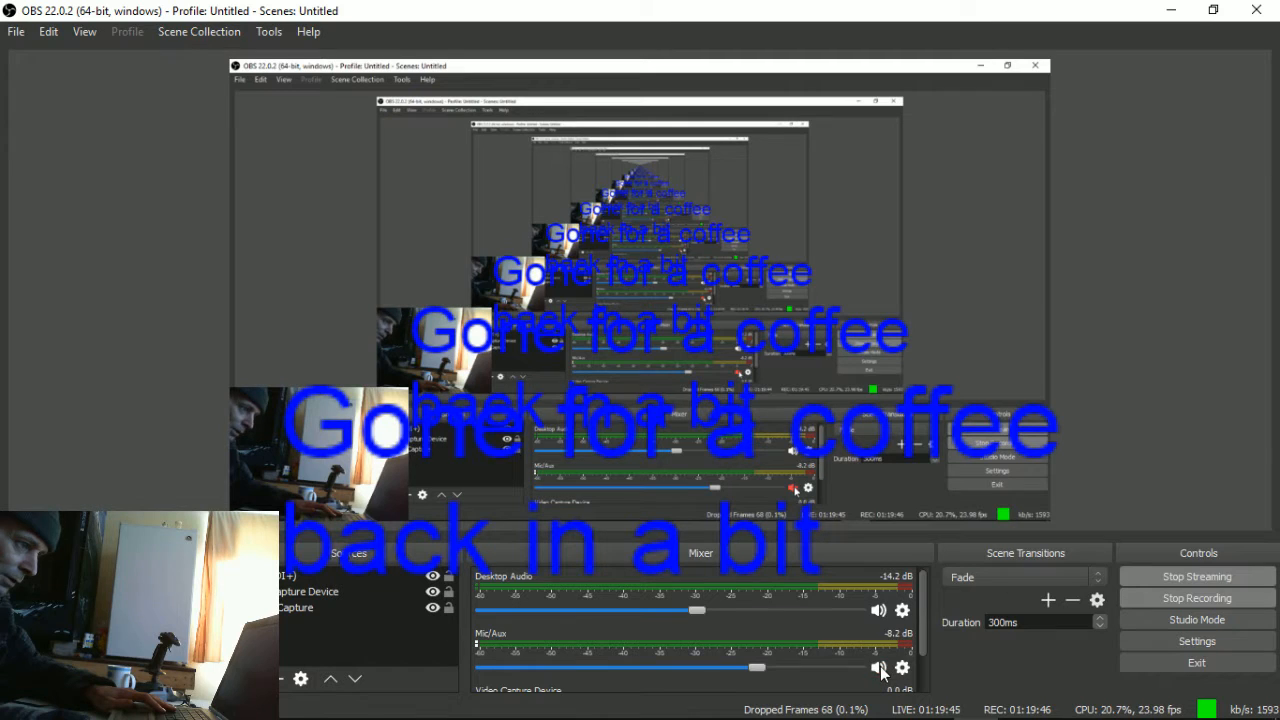
{"action": "left_click", "coordinate": [432, 578]}
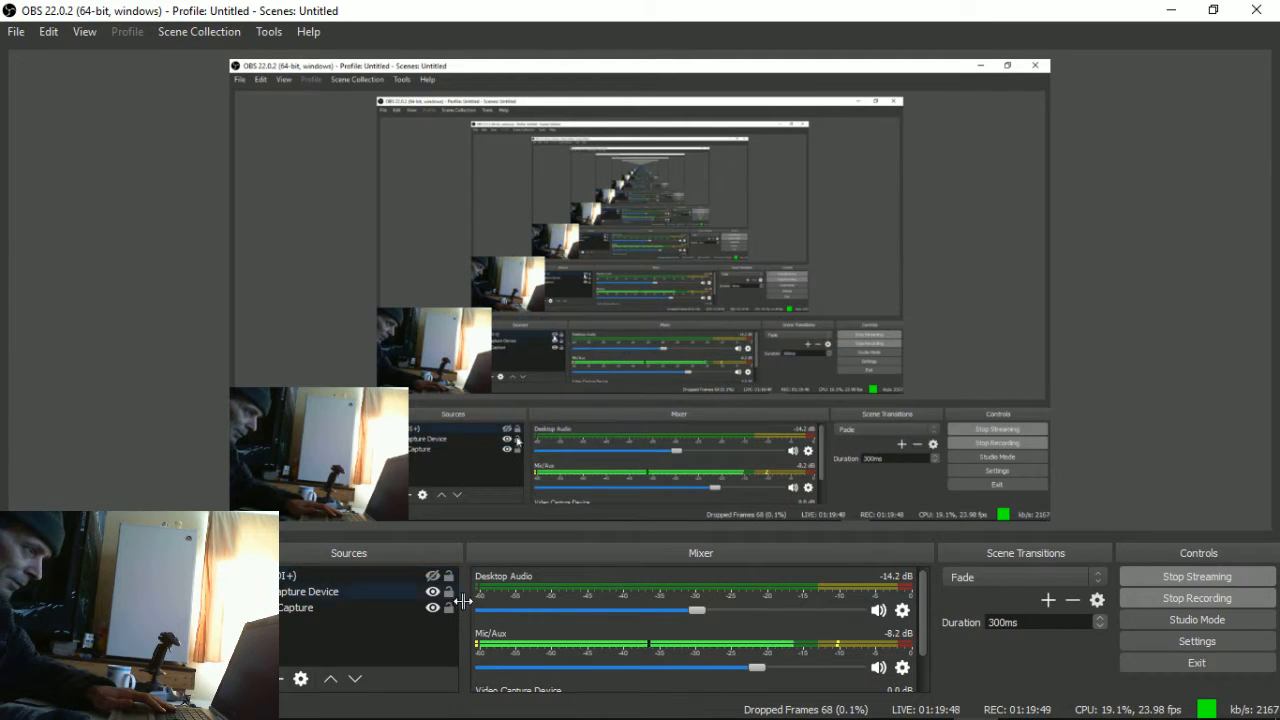
{"action": "left_click", "coordinate": [1172, 12]}
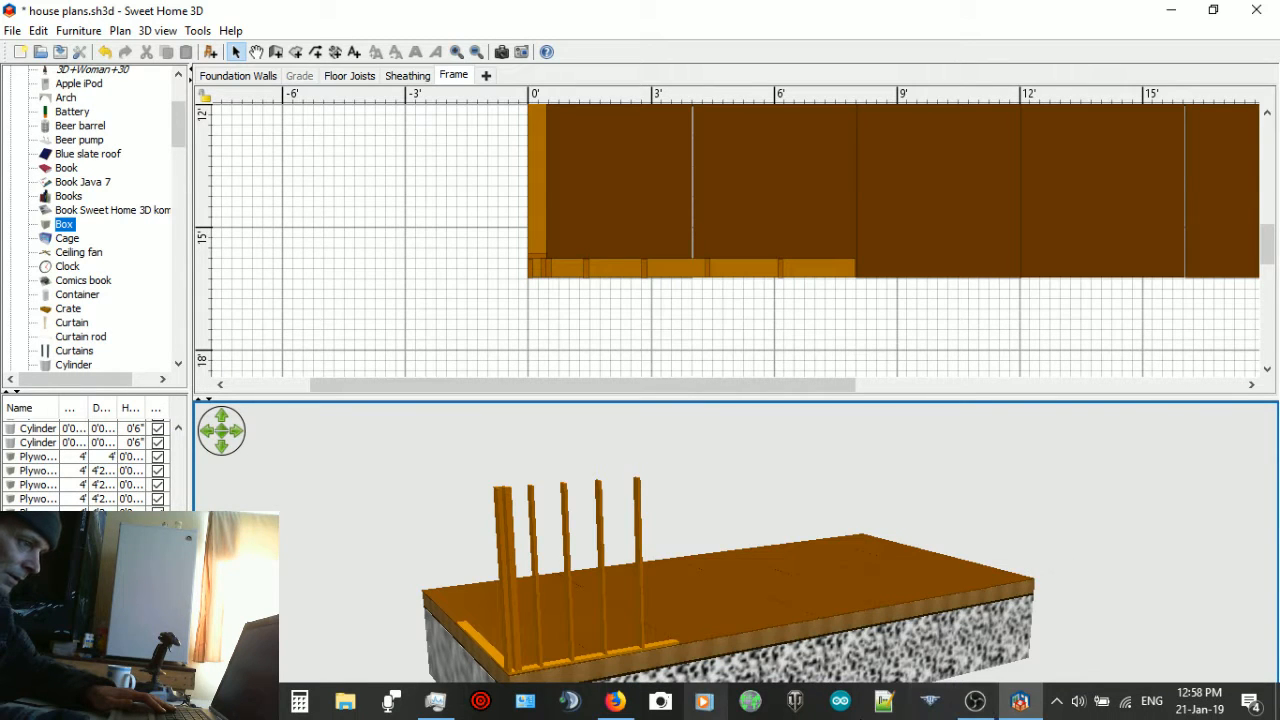
- Switch to Firefox and examine the viewer and comment history in the YouTube Live Dashboard's analytics graph
{"action": "left_click", "coordinate": [616, 705]}
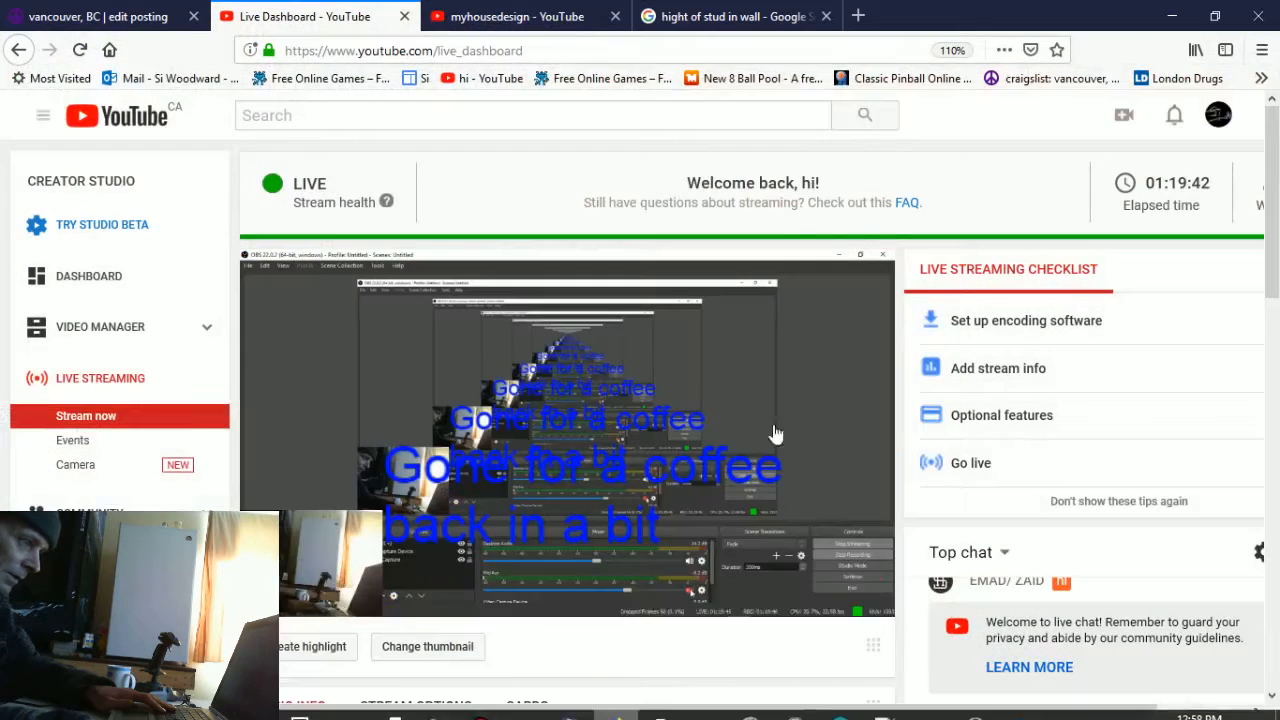
{"action": "scroll", "coordinate": [861, 358], "scroll_direction": "down", "scroll_amount": 1}
{"action": "scroll", "coordinate": [861, 358], "scroll_direction": "down", "scroll_amount": 5}
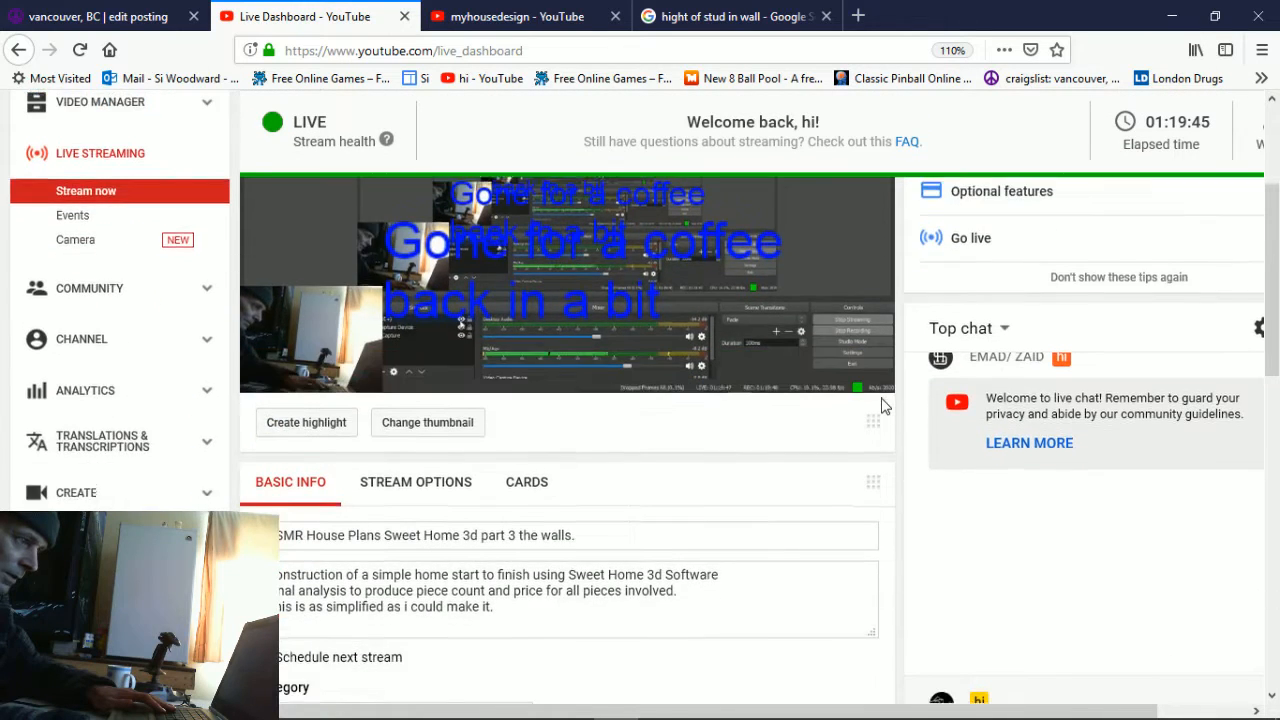
{"action": "scroll", "coordinate": [882, 405], "scroll_direction": "down", "scroll_amount": 5}
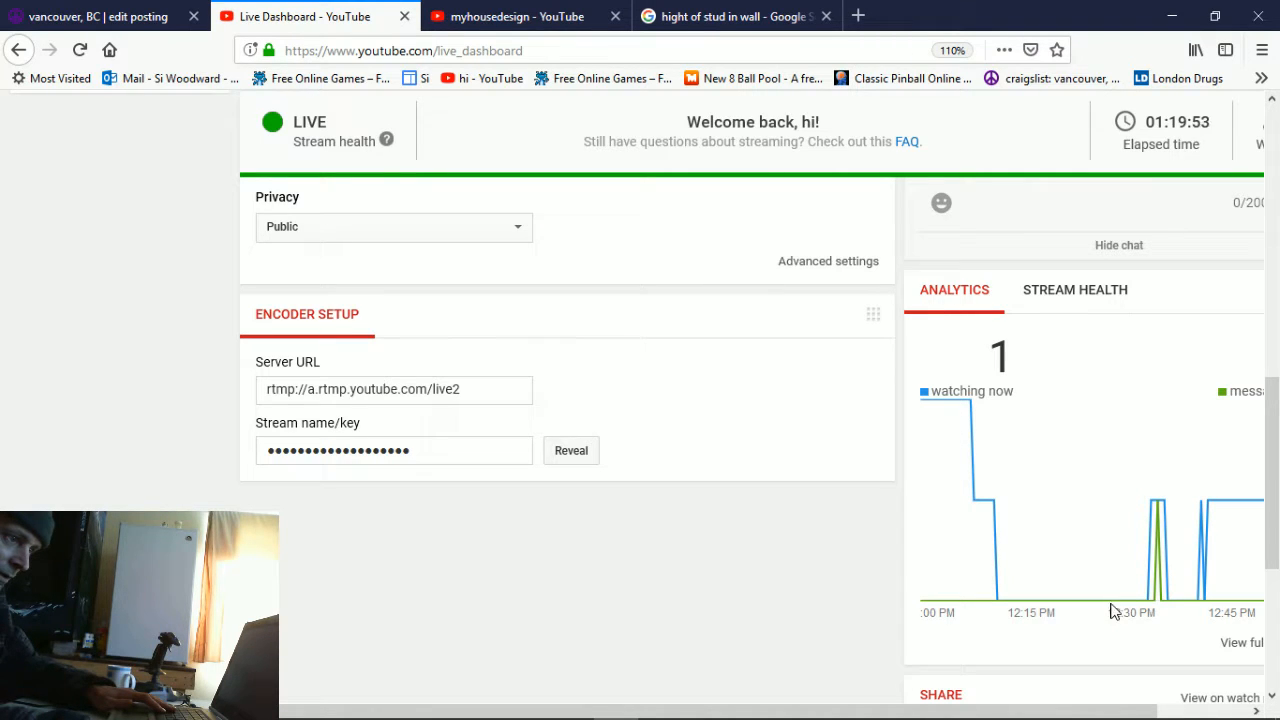
{"action": "mouse_move", "coordinate": [1111, 593]}
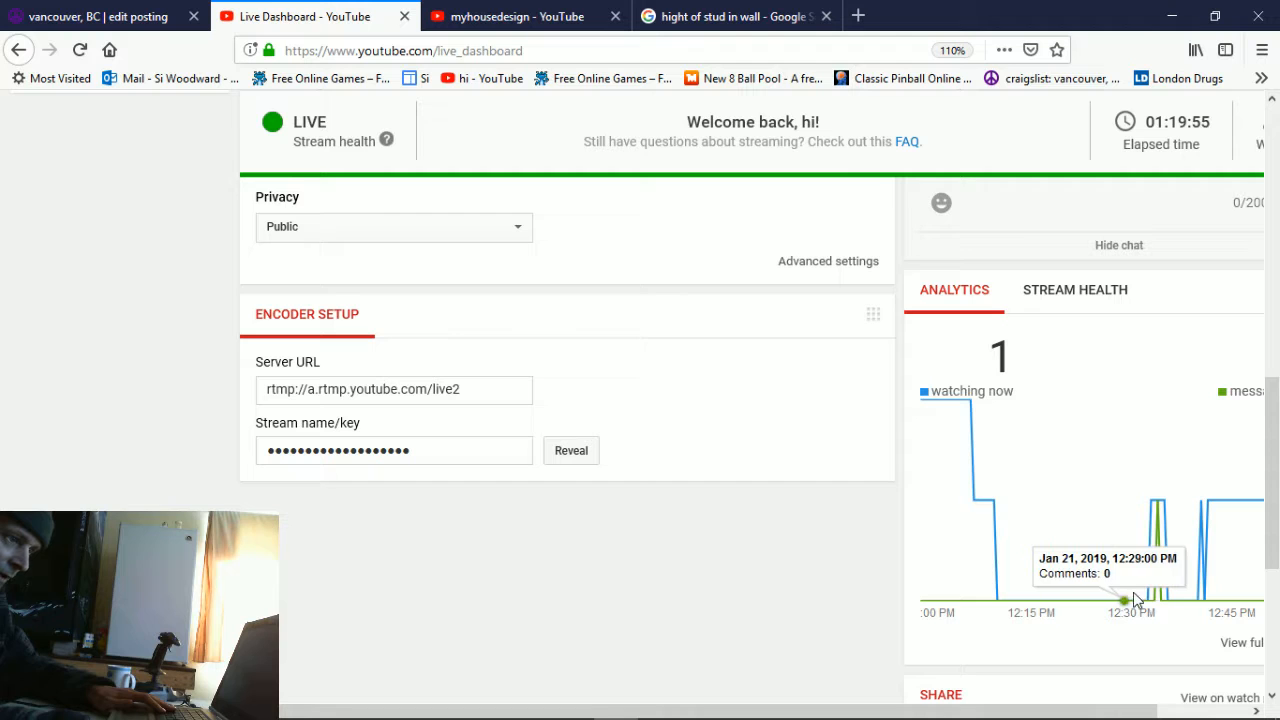
{"action": "scroll", "coordinate": [1091, 557], "scroll_direction": "down", "scroll_amount": 3}
{"action": "scroll", "coordinate": [1069, 543], "scroll_direction": "up", "scroll_amount": 3}
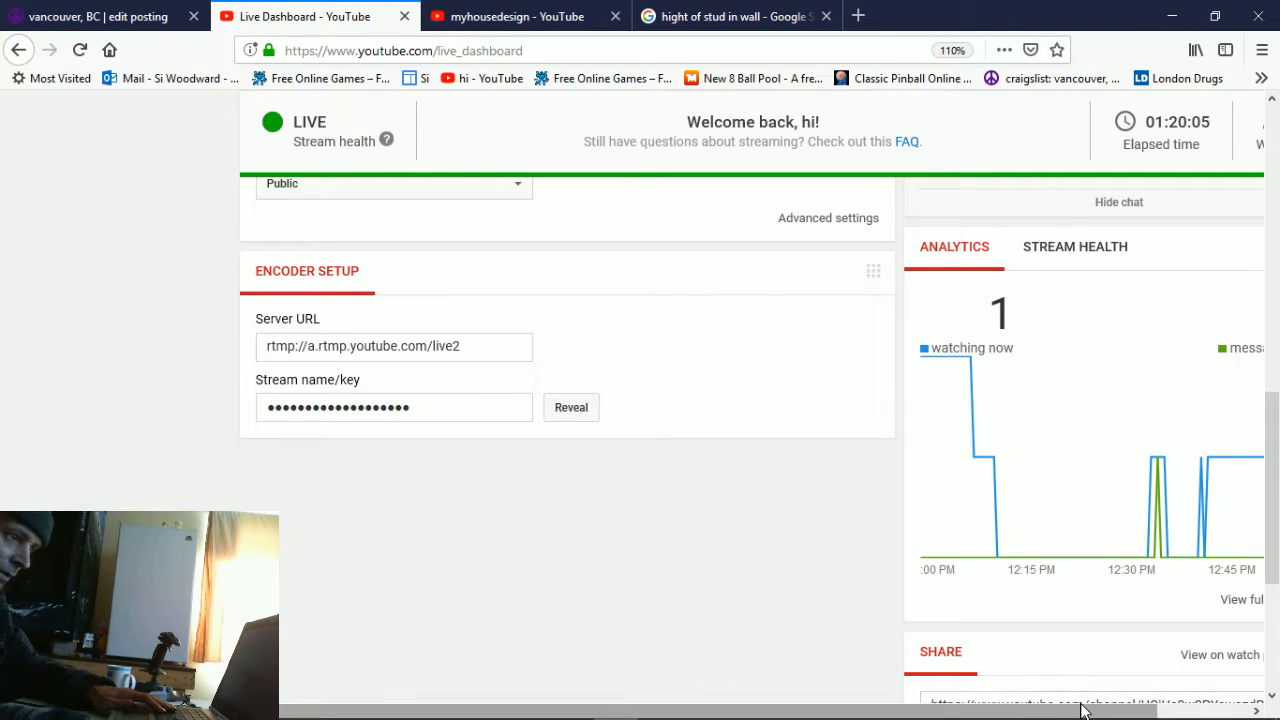
{"action": "left_click_drag", "start_coordinate": [1080, 710], "coordinate": [1183, 714]}
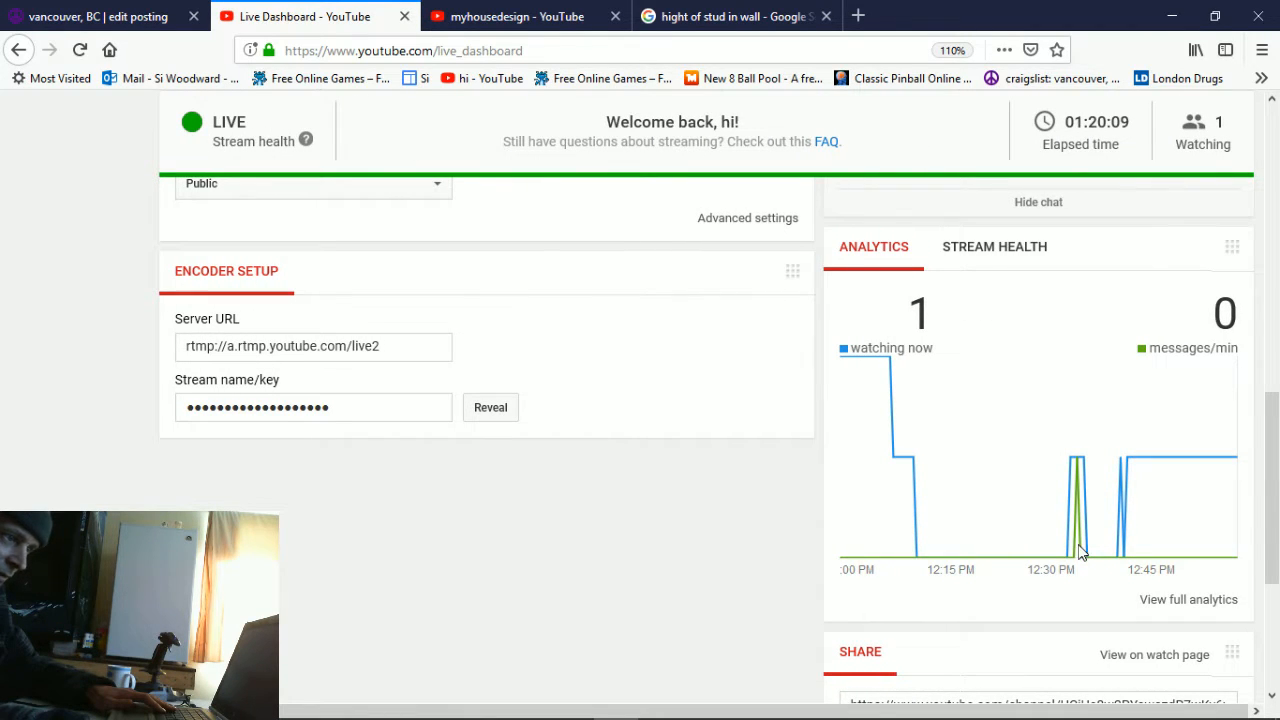
{"action": "mouse_move", "coordinate": [1076, 558]}
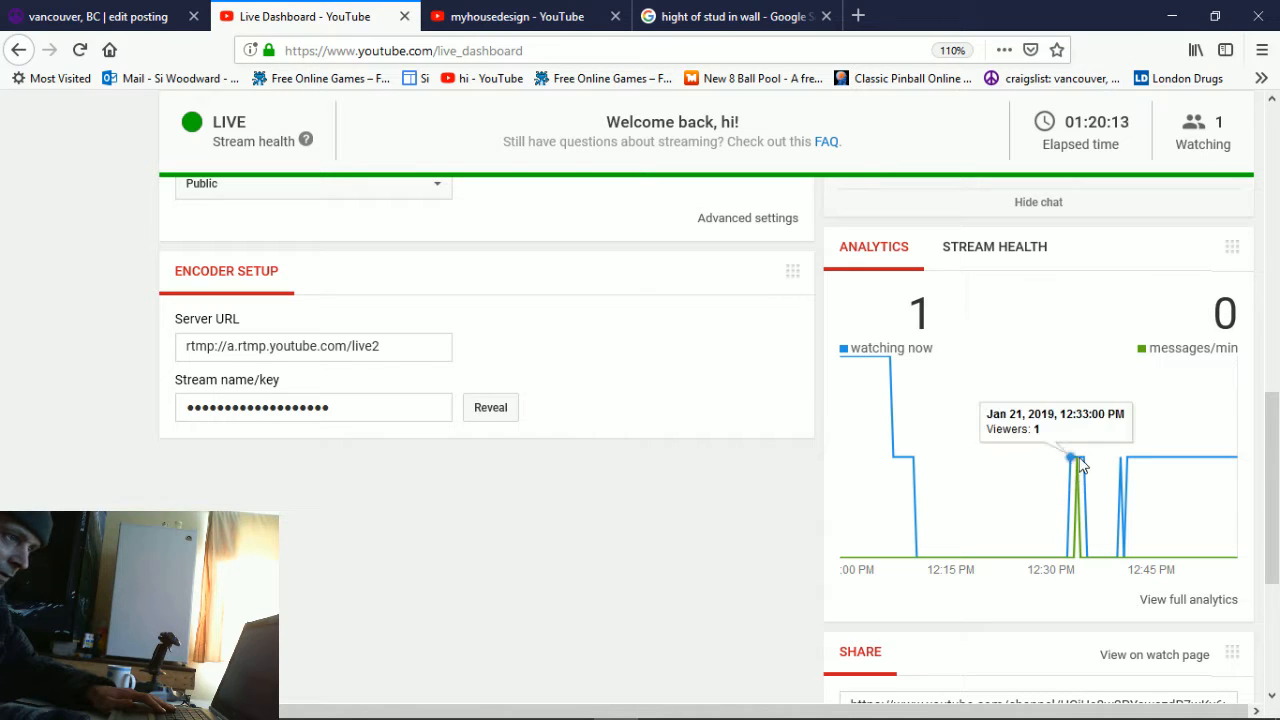
- Check the dashboard's live chat and look at the options for the viewer's chat message without choosing any
{"action": "scroll", "coordinate": [600, 434], "scroll_direction": "up", "scroll_amount": 5}
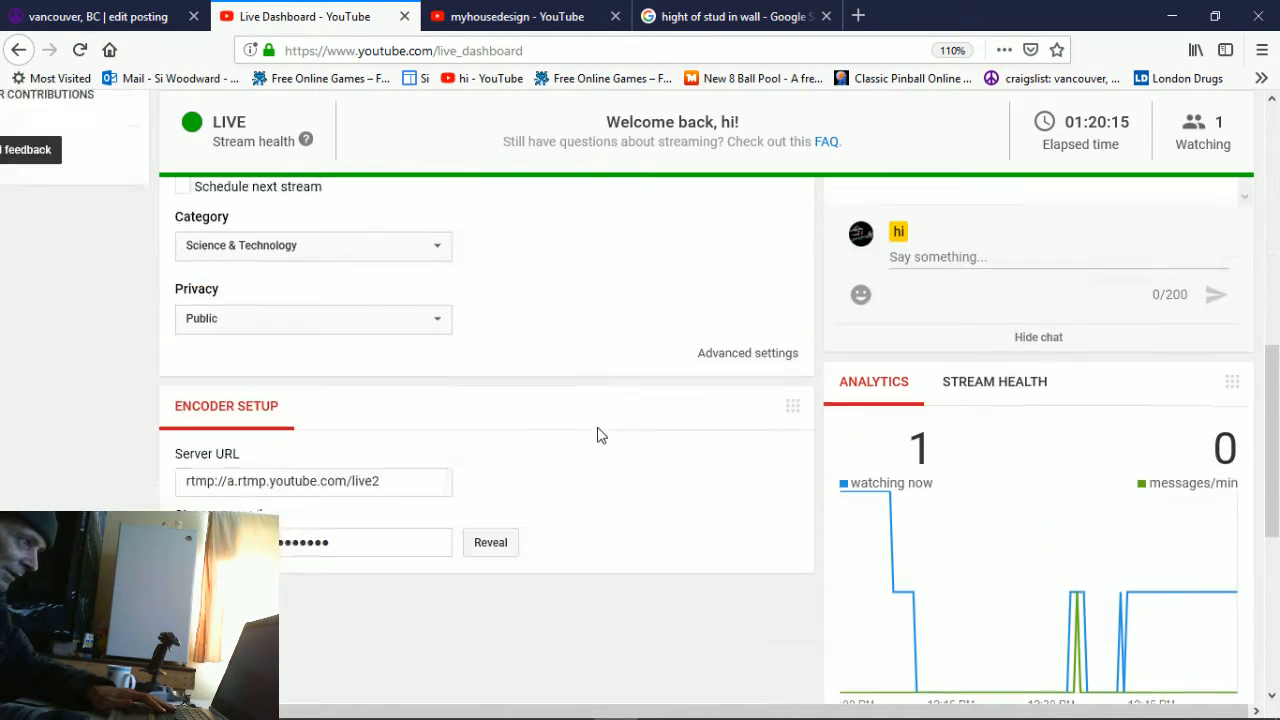
{"action": "scroll", "coordinate": [606, 446], "scroll_direction": "up", "scroll_amount": 1}
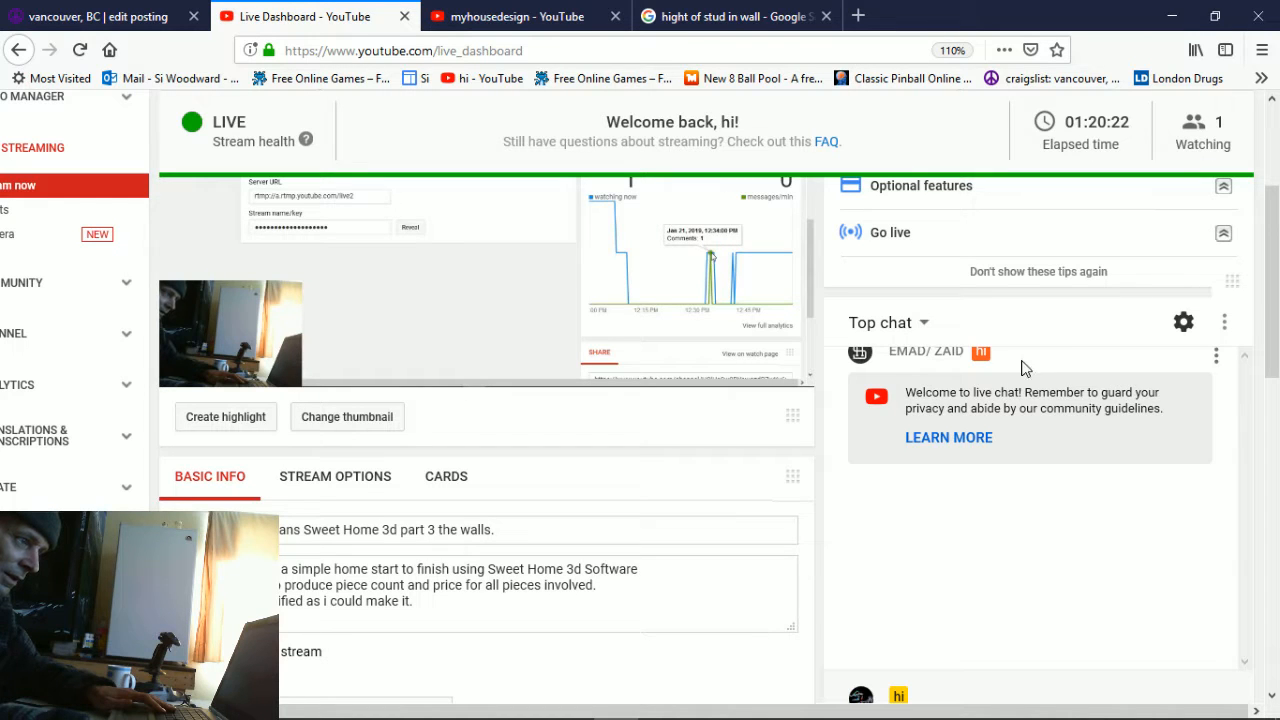
{"action": "left_click", "coordinate": [1215, 363]}
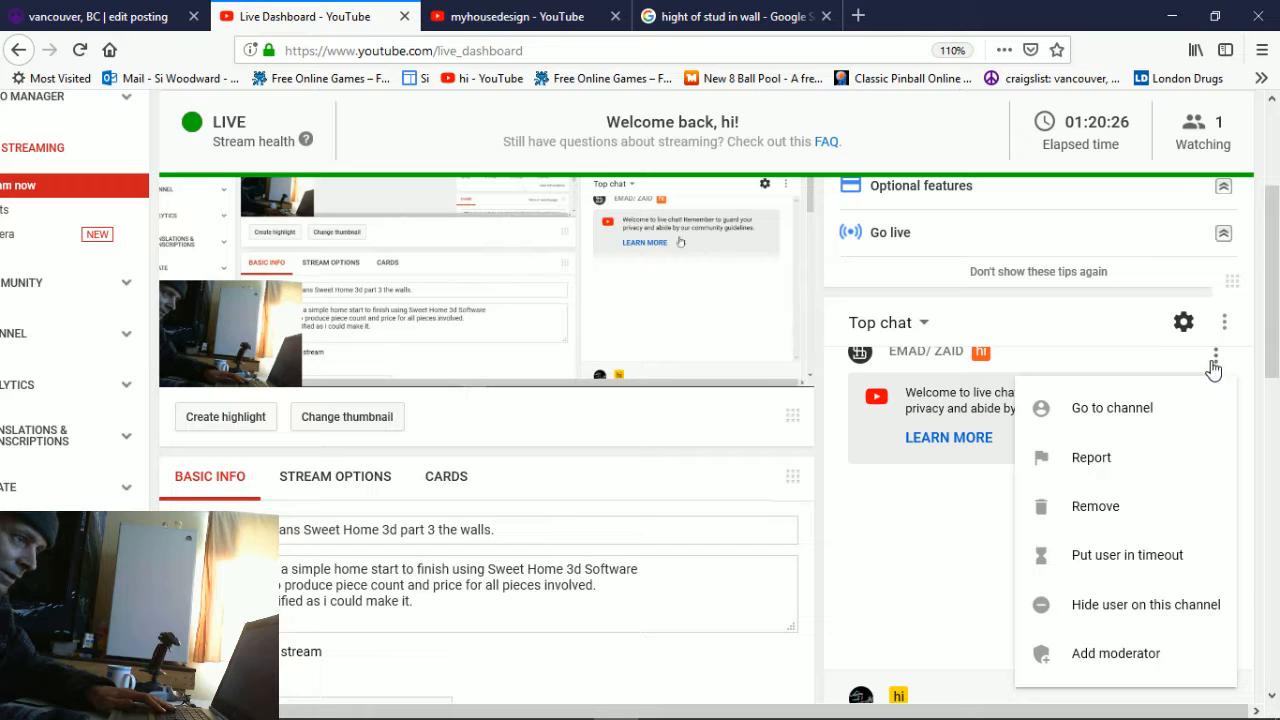
{"action": "left_click", "coordinate": [966, 531]}
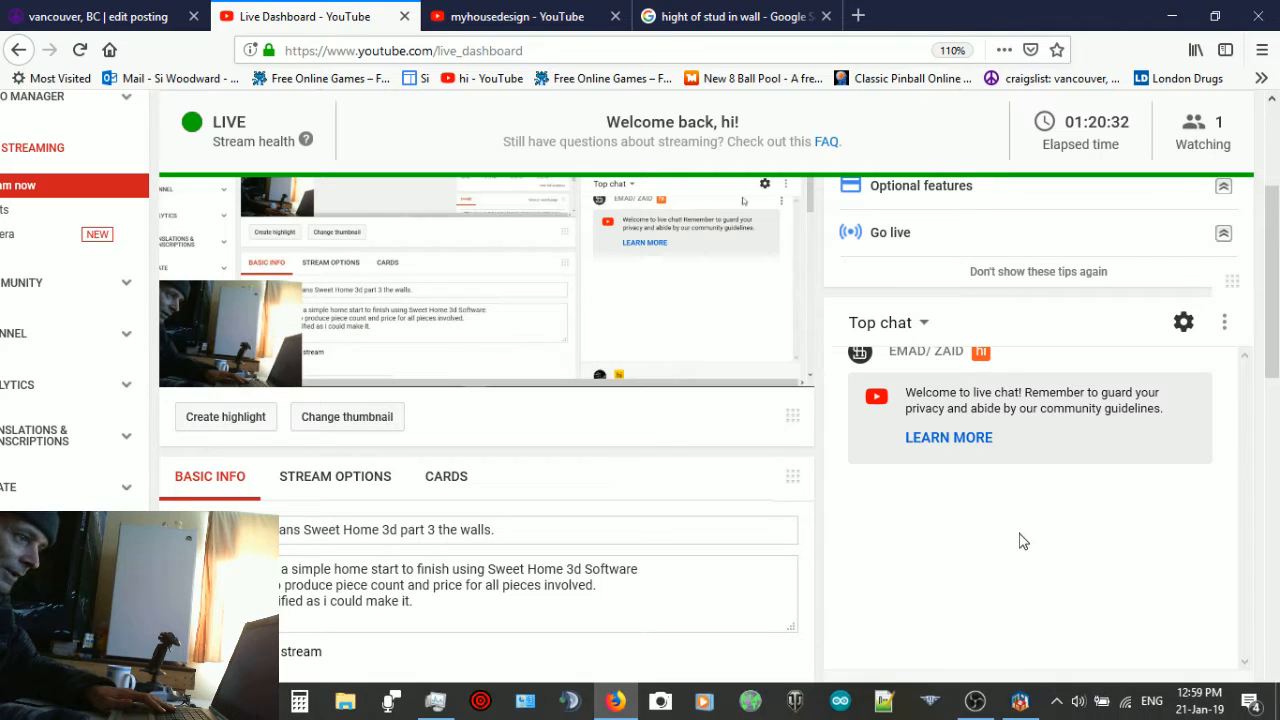
- Open the live stream's watch page from the dashboard and send "hi" in its live chat
{"action": "left_click_drag", "start_coordinate": [1277, 336], "coordinate": [1247, 569]}
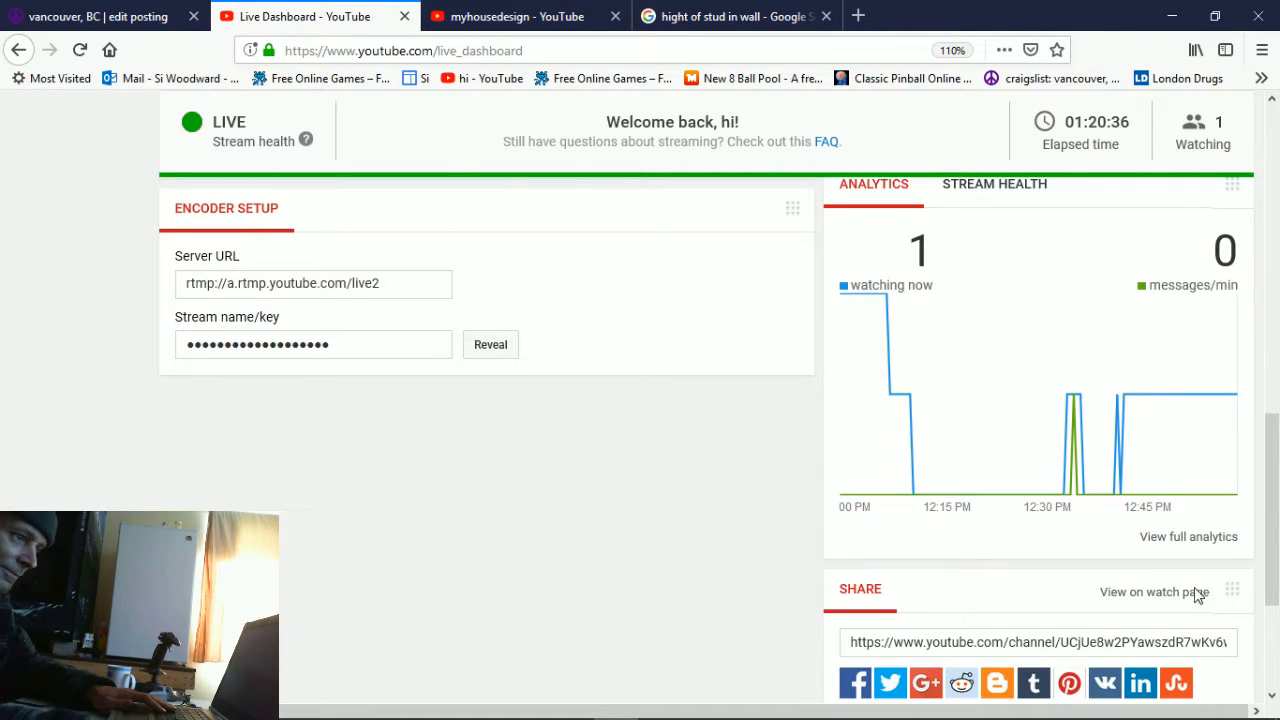
{"action": "left_click", "coordinate": [1154, 592]}
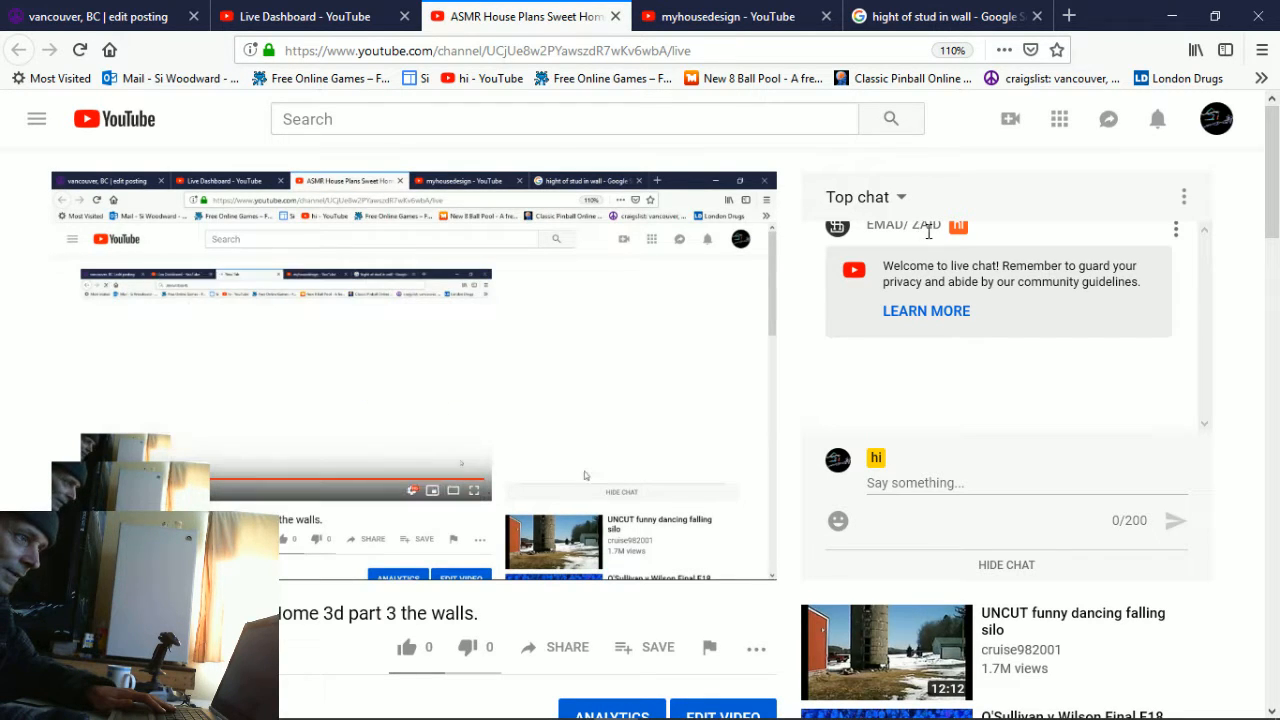
{"action": "left_click", "coordinate": [1021, 482]}
{"action": "type", "text": "hi"}
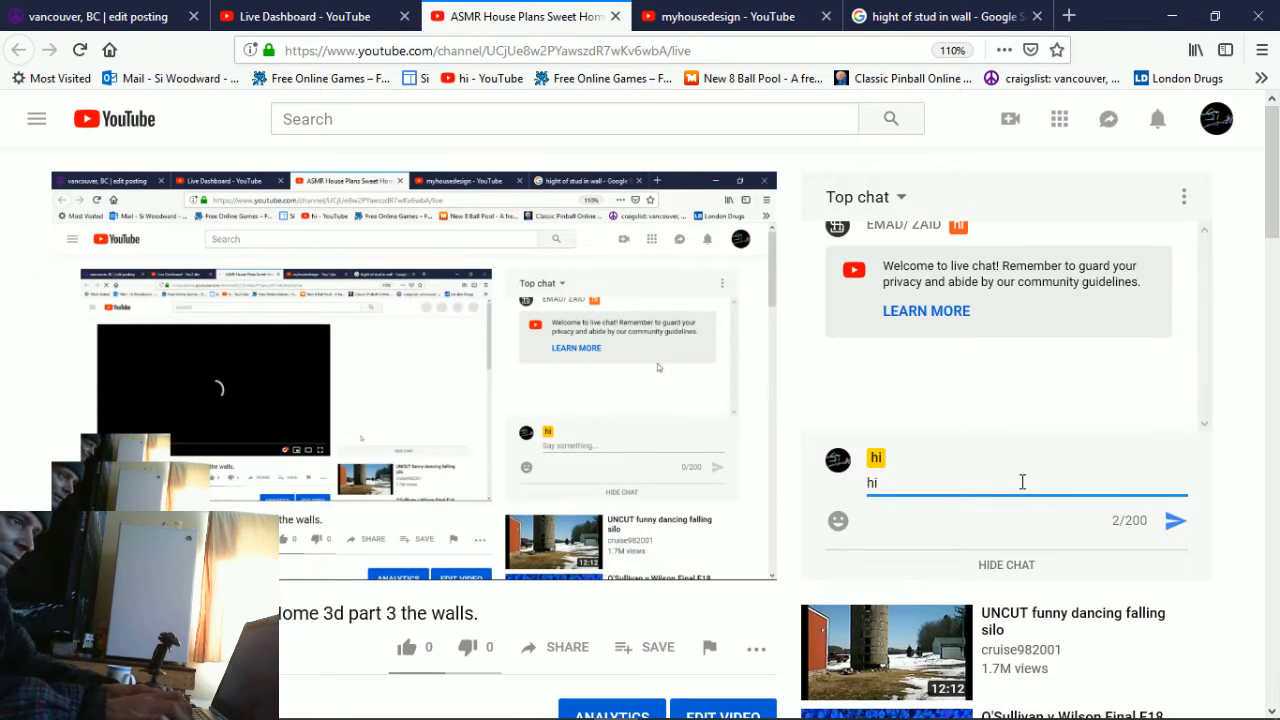
{"action": "key", "text": "Return"}
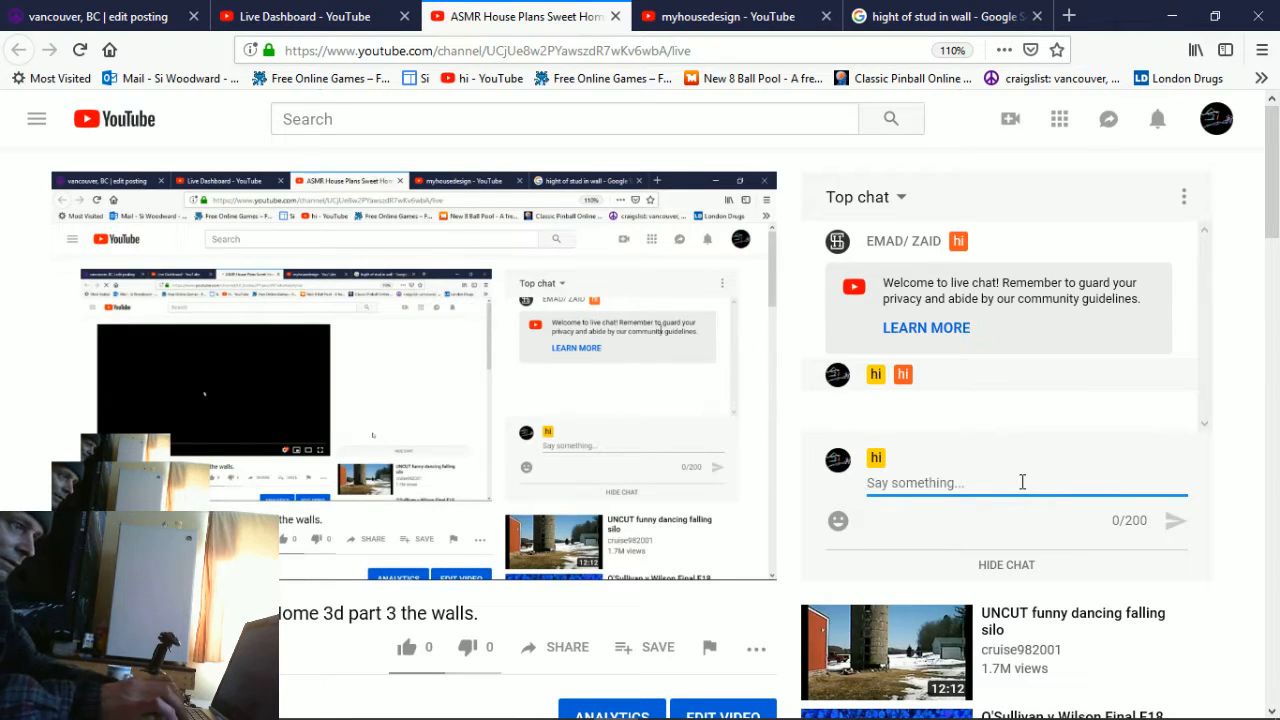
- Open the chat viewer's channel from their message, review its playlists and uploads, and close the channel page
{"action": "left_click", "coordinate": [840, 246]}
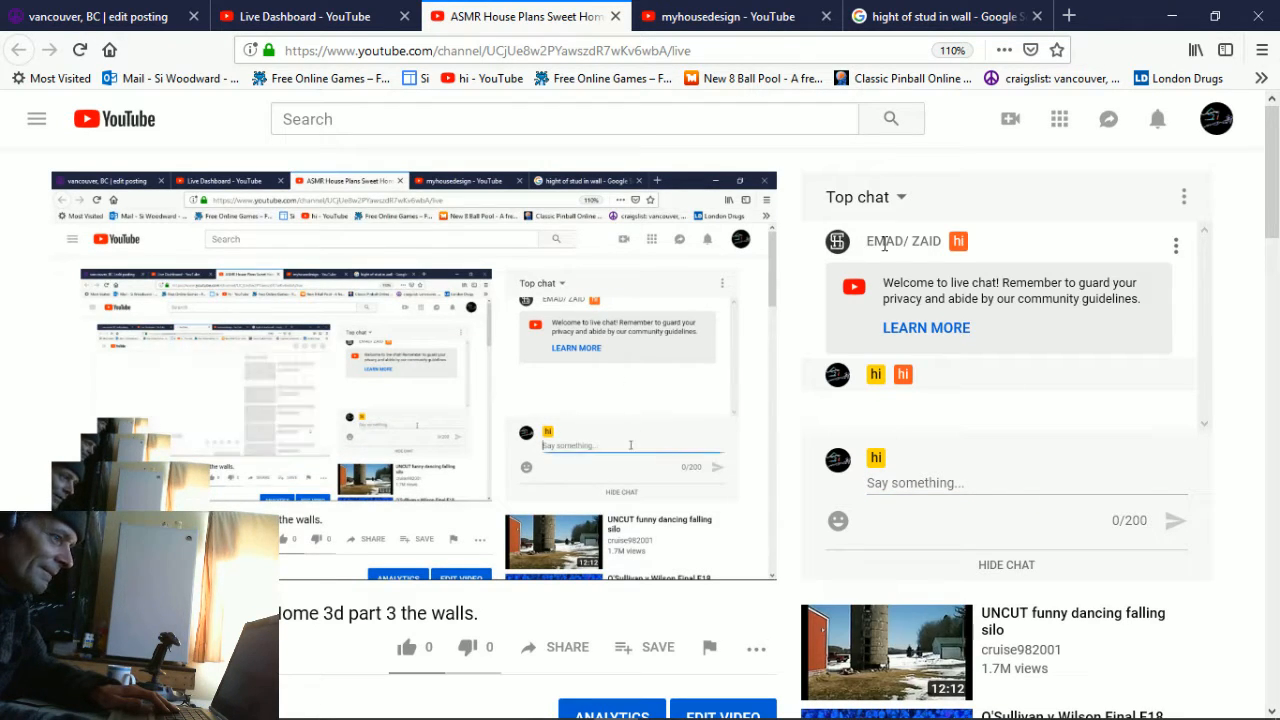
{"action": "left_click", "coordinate": [1176, 250]}
{"action": "left_click", "coordinate": [1095, 262]}
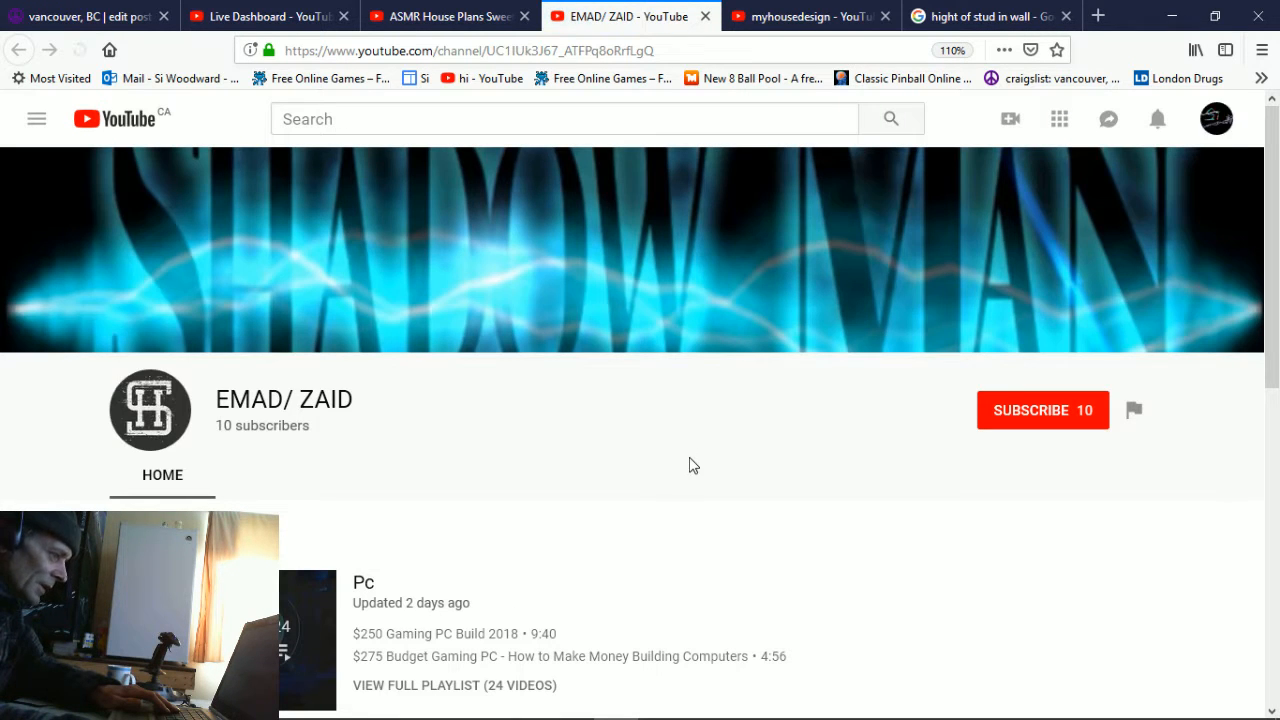
{"action": "scroll", "coordinate": [689, 465], "scroll_direction": "down", "scroll_amount": 2}
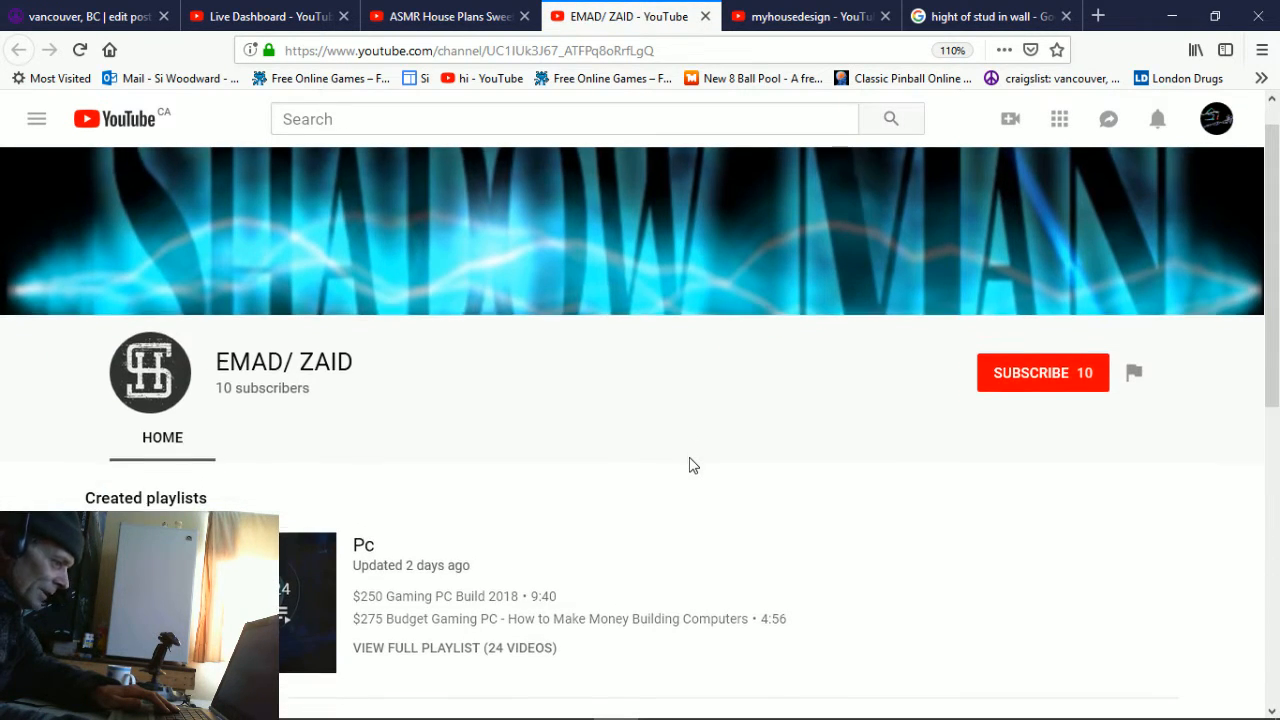
{"action": "scroll", "coordinate": [689, 465], "scroll_direction": "down", "scroll_amount": 3}
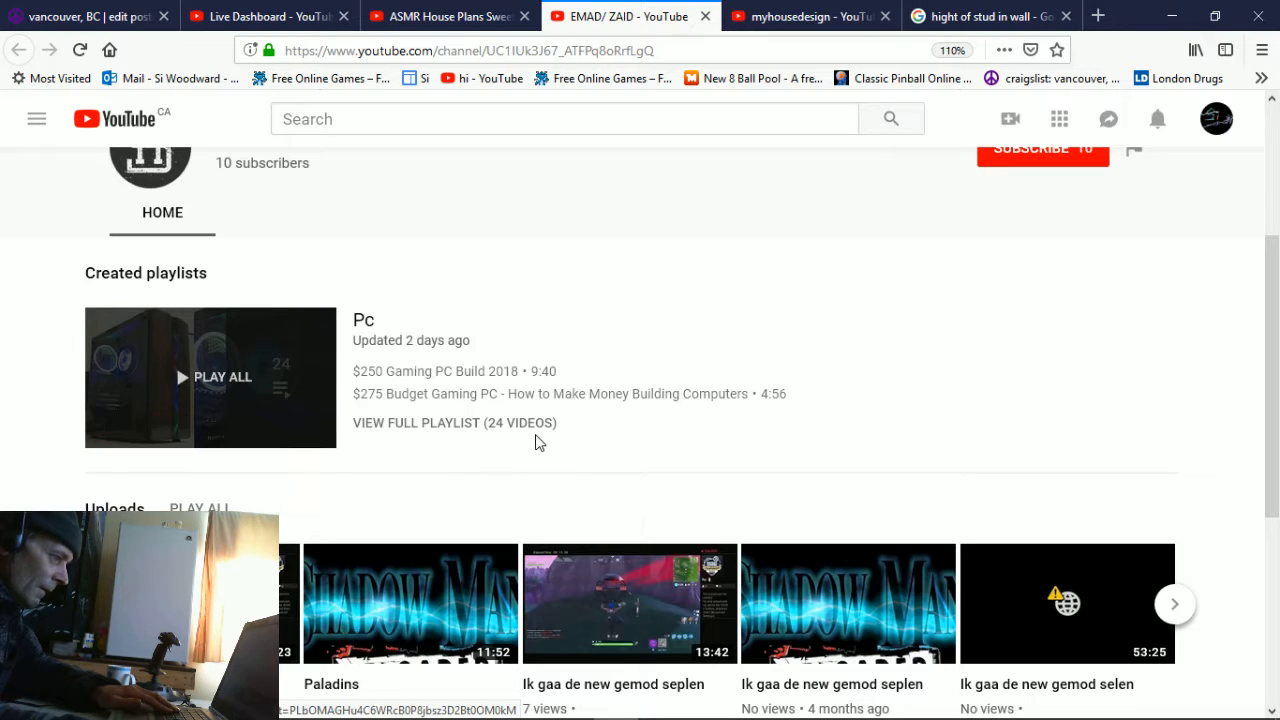
{"action": "scroll", "coordinate": [837, 376], "scroll_direction": "down", "scroll_amount": 3}
{"action": "scroll", "coordinate": [676, 332], "scroll_direction": "up", "scroll_amount": 3}
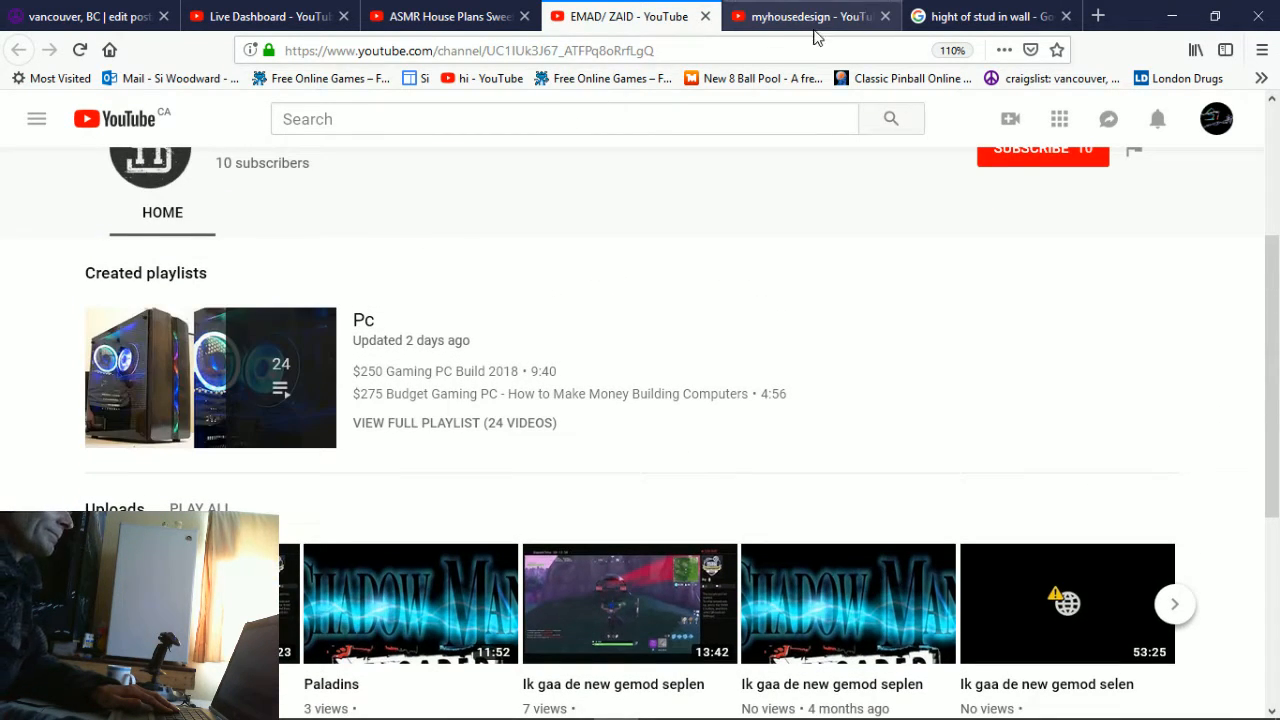
{"action": "left_click", "coordinate": [706, 17]}
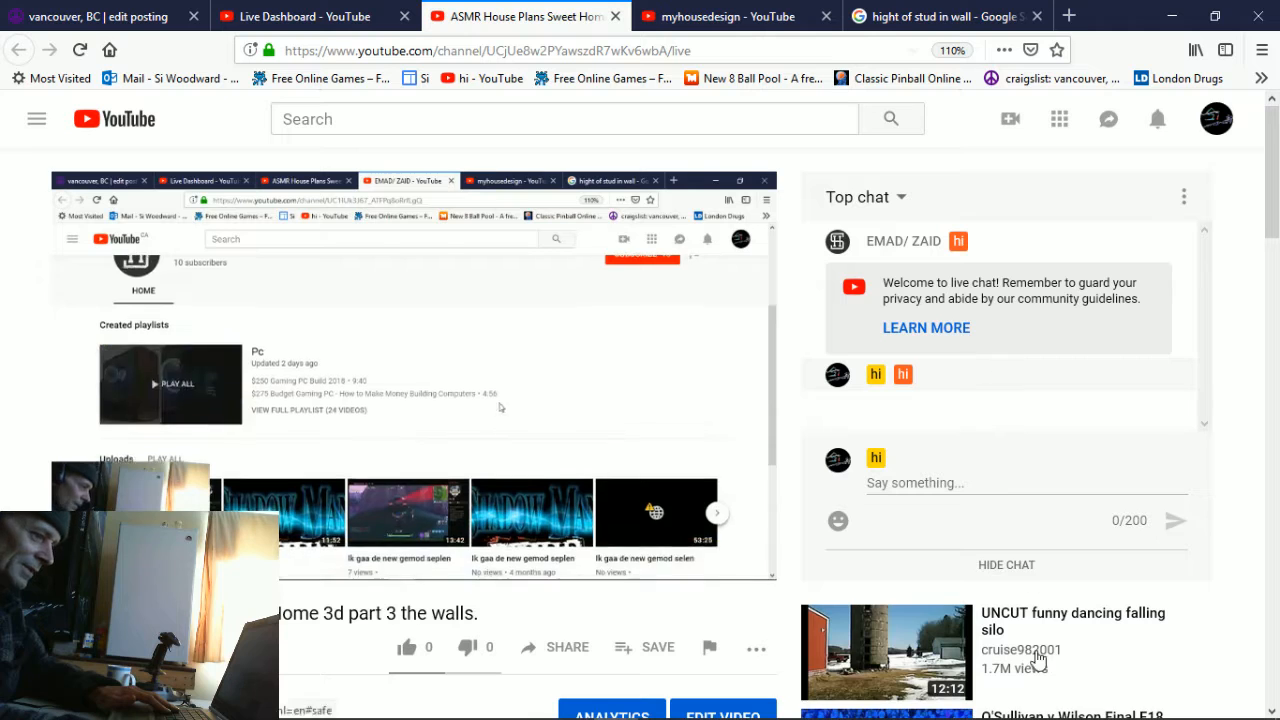
- Switch to Sweet Home 3D and copy the stud near 6' to the far end of the front bottom plate, near 8'
{"action": "left_click", "coordinate": [1020, 705]}
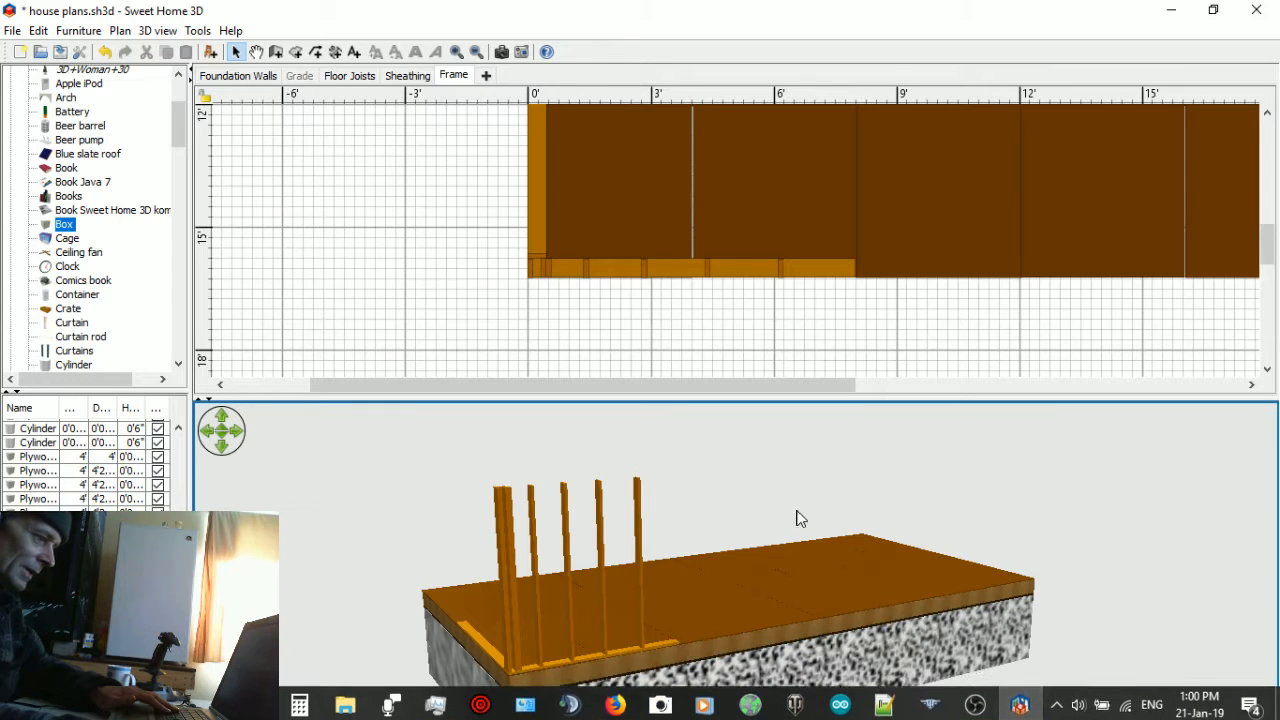
{"action": "left_click_drag", "start_coordinate": [803, 534], "coordinate": [736, 514]}
{"action": "left_click", "coordinate": [778, 267]}
{"action": "right_click", "coordinate": [782, 268]}
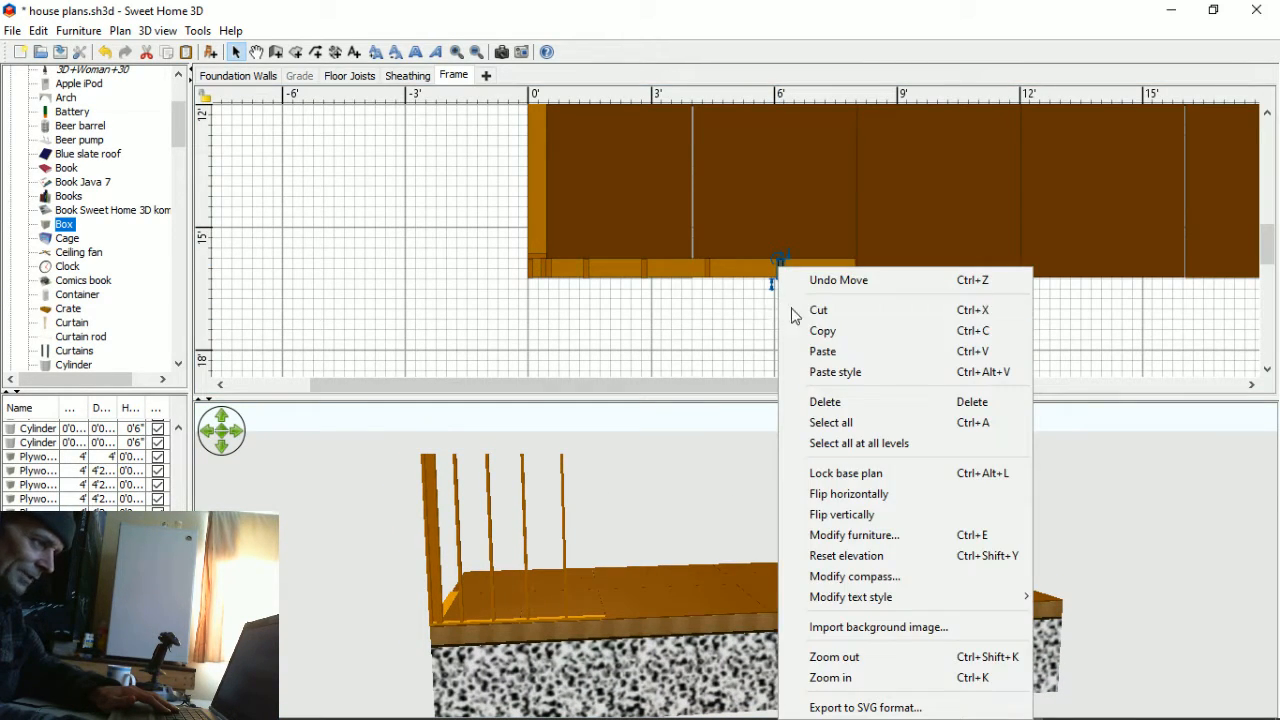
{"action": "left_click", "coordinate": [814, 334]}
{"action": "right_click", "coordinate": [814, 344]}
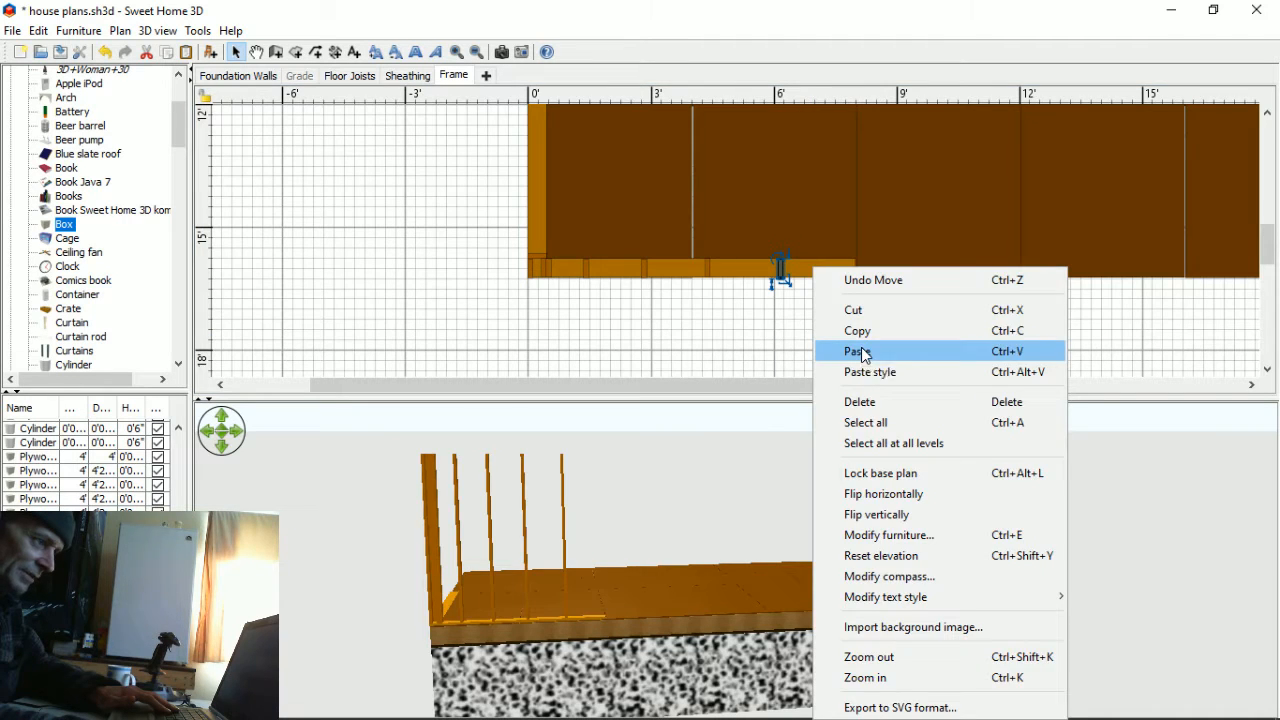
{"action": "left_click", "coordinate": [862, 353]}
{"action": "left_click_drag", "start_coordinate": [808, 296], "coordinate": [847, 267]}
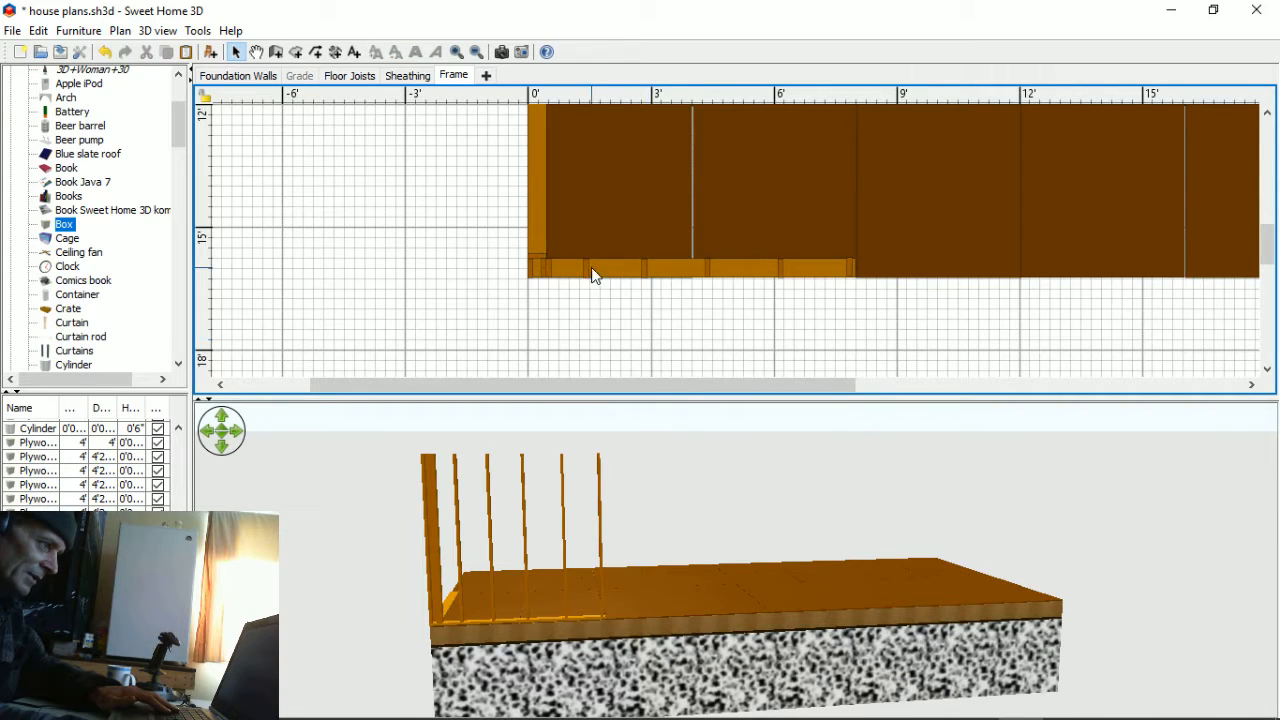
- Draw a 1'4" dimension line below the front bottom plate, starting from the middle of the doubled corner studs near 0'5"
{"action": "scroll", "coordinate": [593, 313], "scroll_direction": "up", "scroll_amount": 4}
{"action": "scroll", "coordinate": [593, 313], "scroll_direction": "down", "scroll_amount": 6}
{"action": "scroll", "coordinate": [514, 220], "scroll_direction": "up", "scroll_amount": 1}
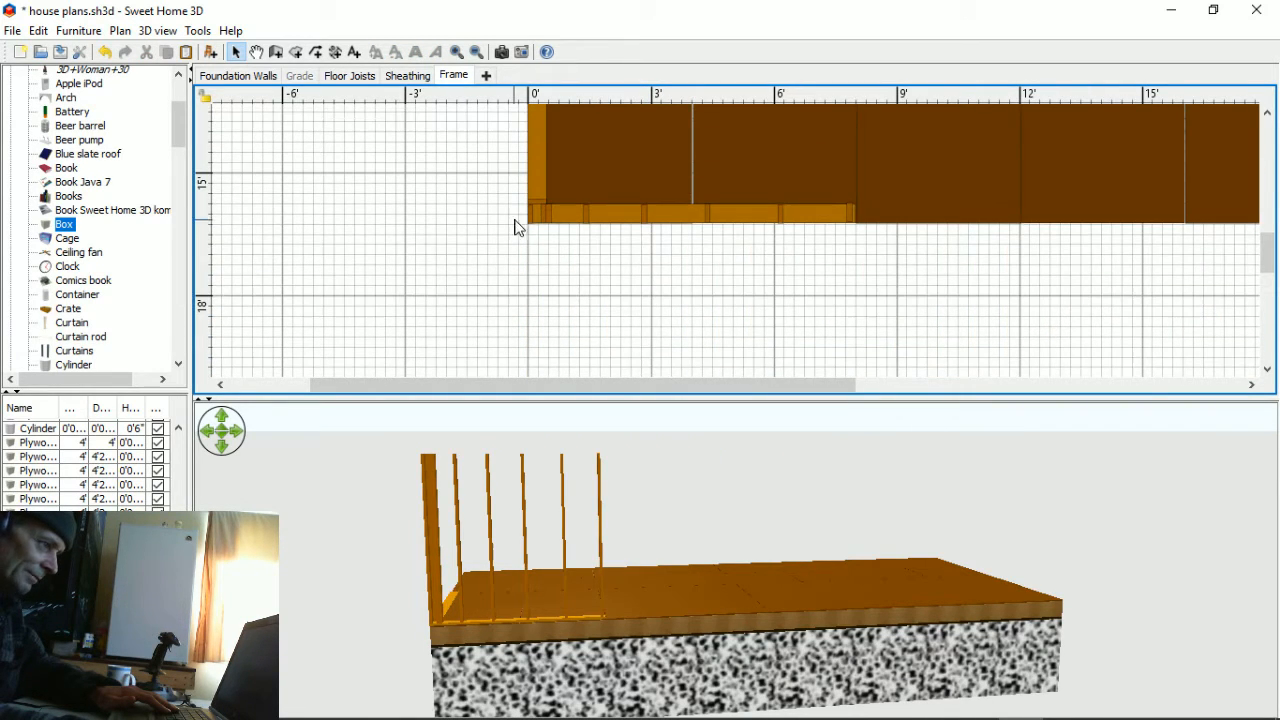
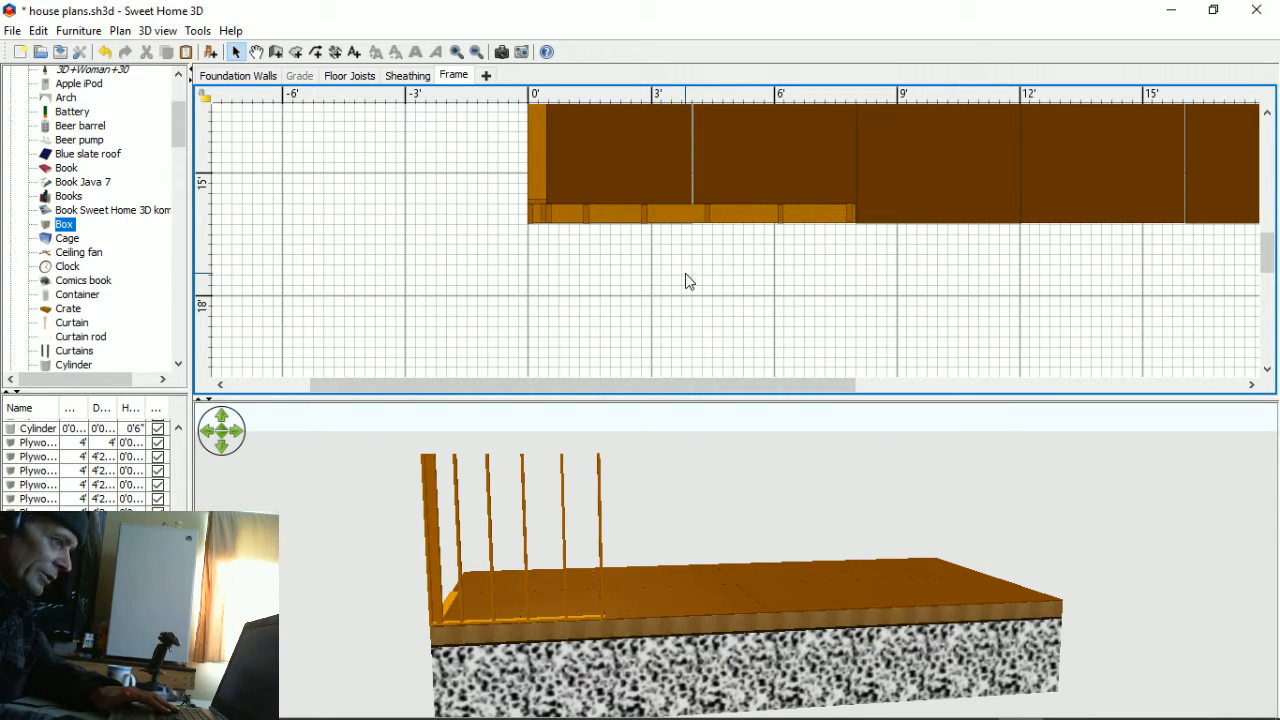
{"action": "left_click", "coordinate": [335, 51]}
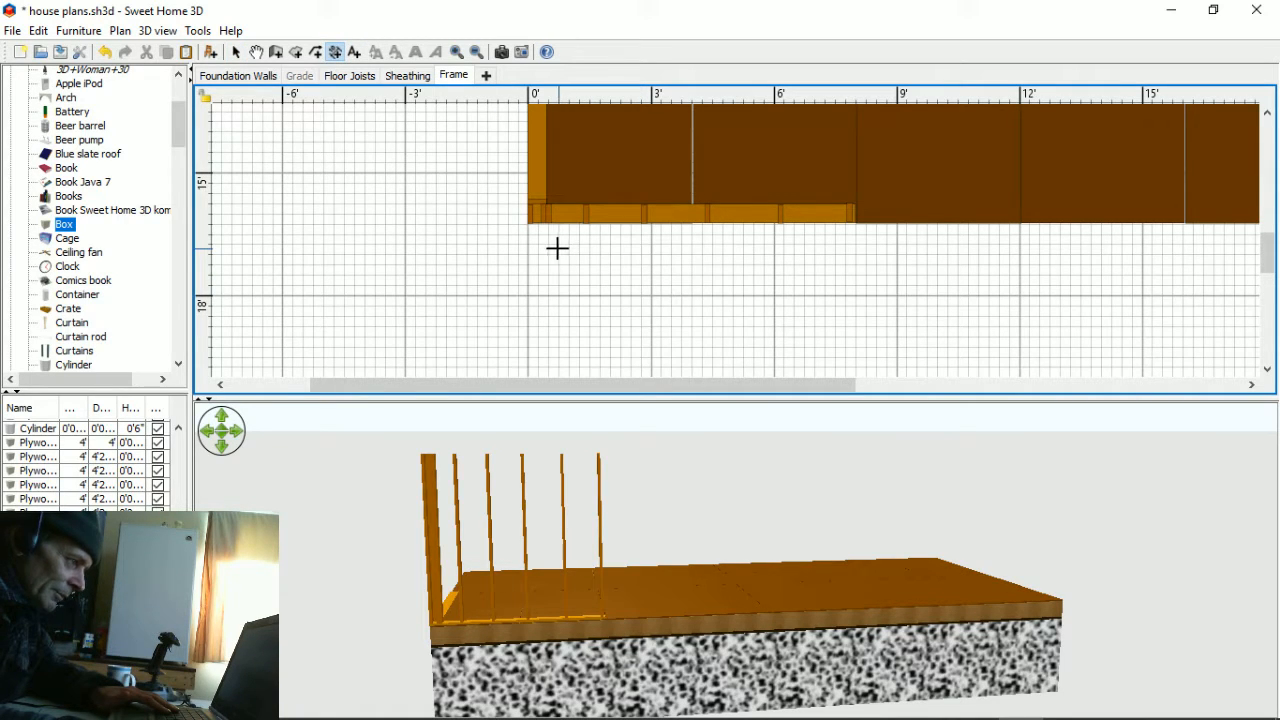
{"action": "scroll", "coordinate": [557, 248], "scroll_direction": "up", "scroll_amount": 2, "text": "ctrl"}
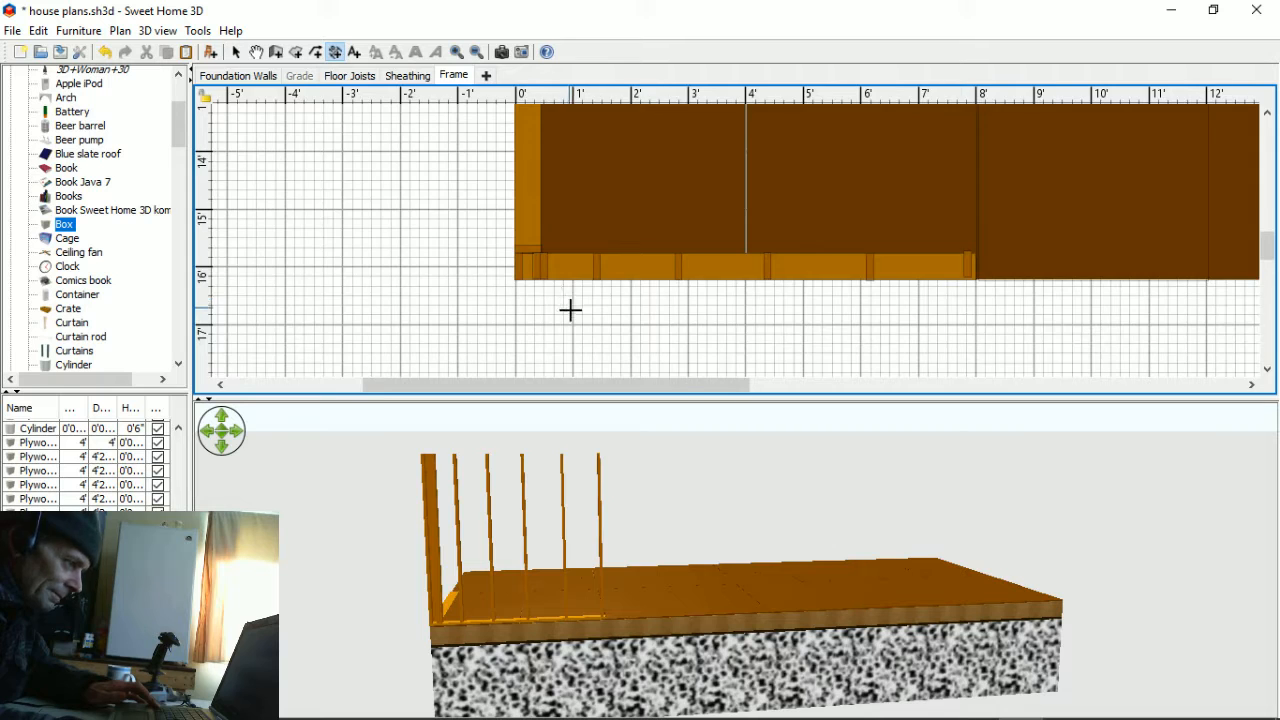
{"action": "scroll", "coordinate": [570, 310], "scroll_direction": "up", "scroll_amount": 6, "text": "ctrl"}
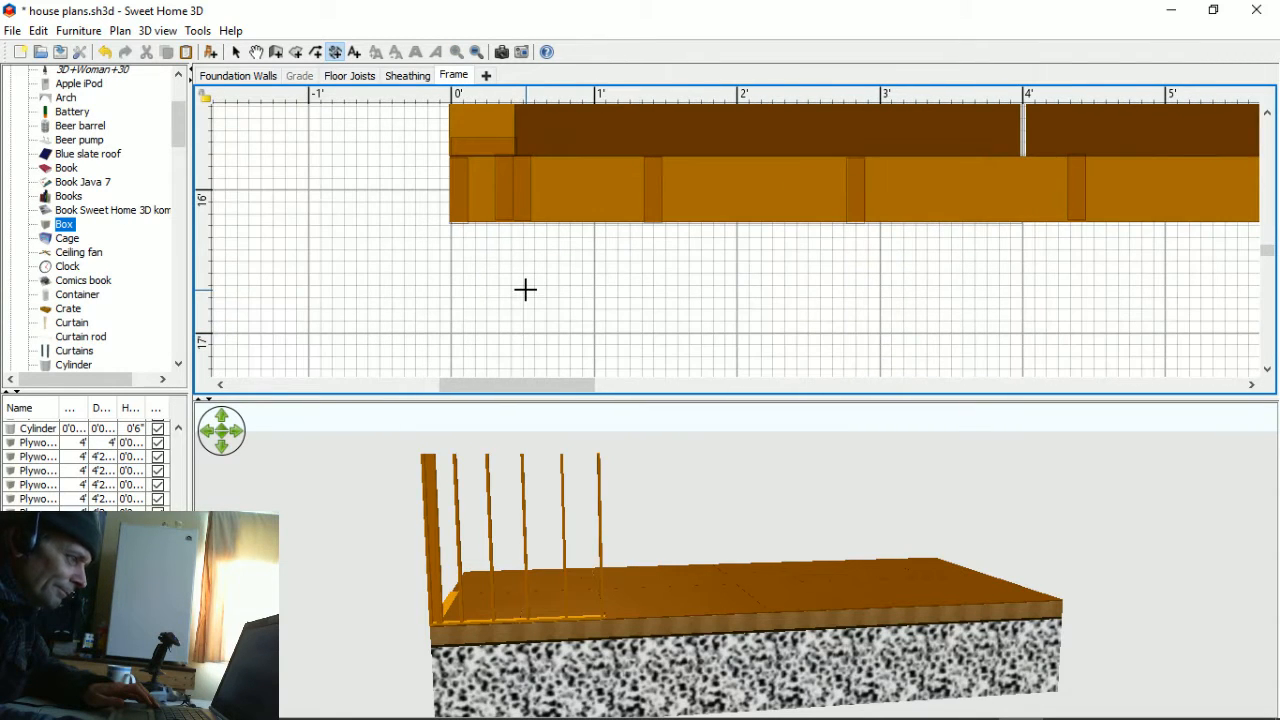
{"action": "left_click", "coordinate": [515, 235]}
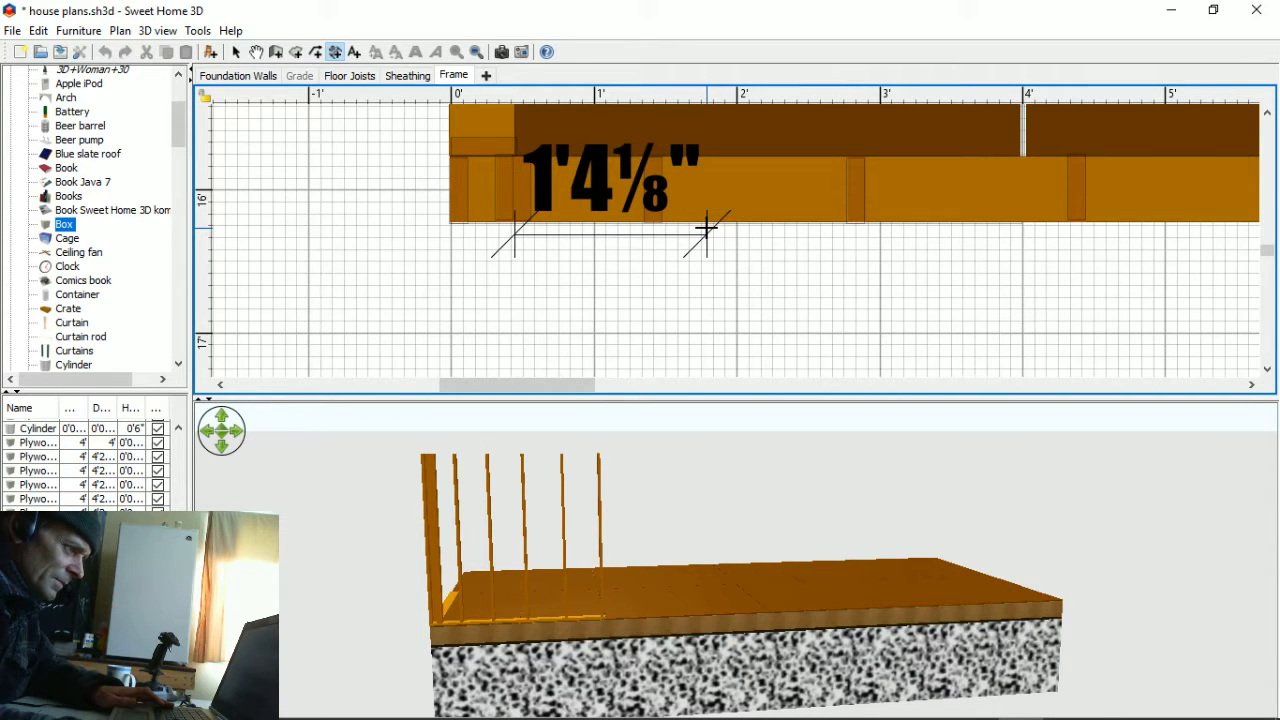
{"action": "left_click", "coordinate": [706, 228]}
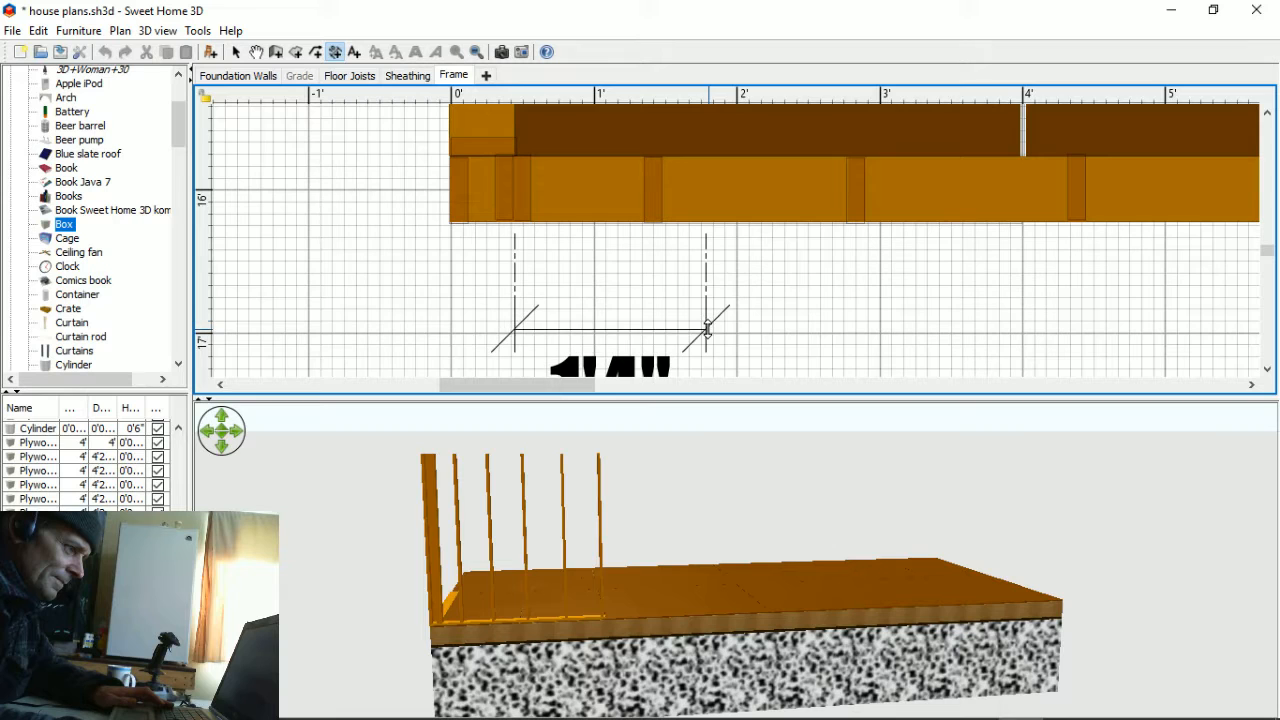
{"action": "left_click", "coordinate": [706, 328]}
- Nudge the 1'4" dimension line up until its extension lines nearly meet the bottom plate's outer edge
{"action": "scroll", "coordinate": [766, 326], "scroll_direction": "down", "scroll_amount": 1}
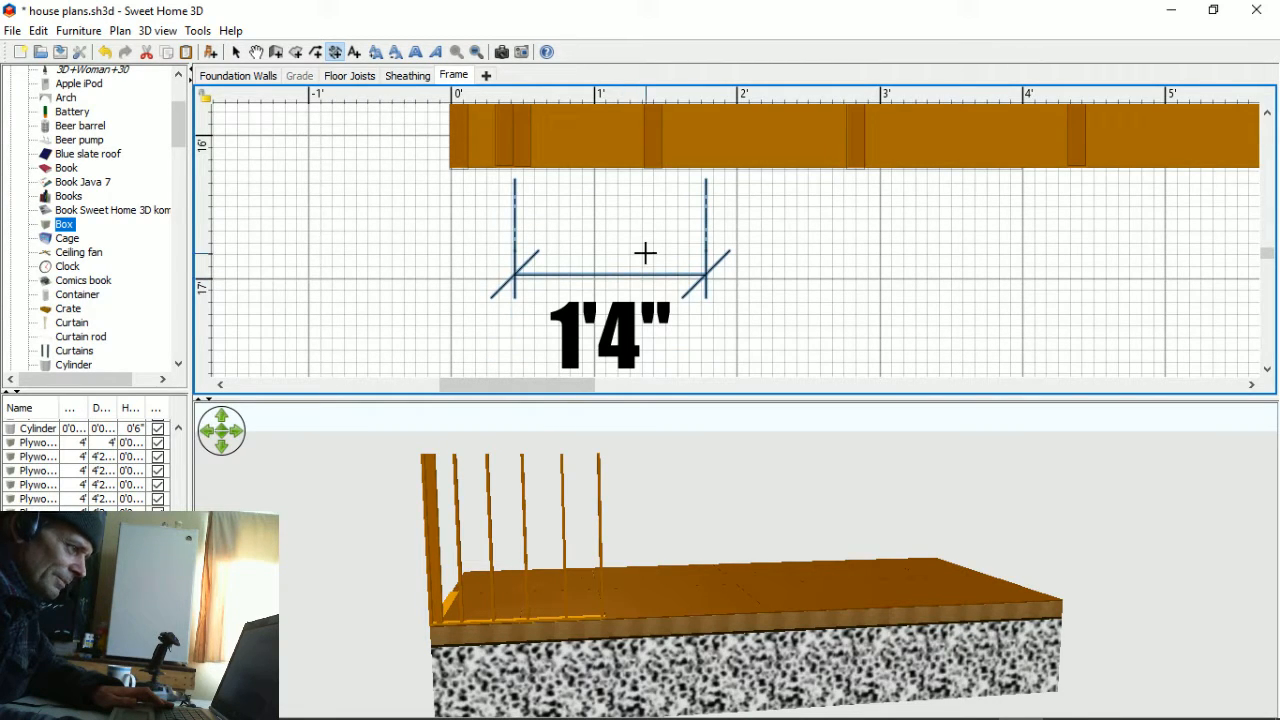
{"action": "left_click", "coordinate": [236, 52]}
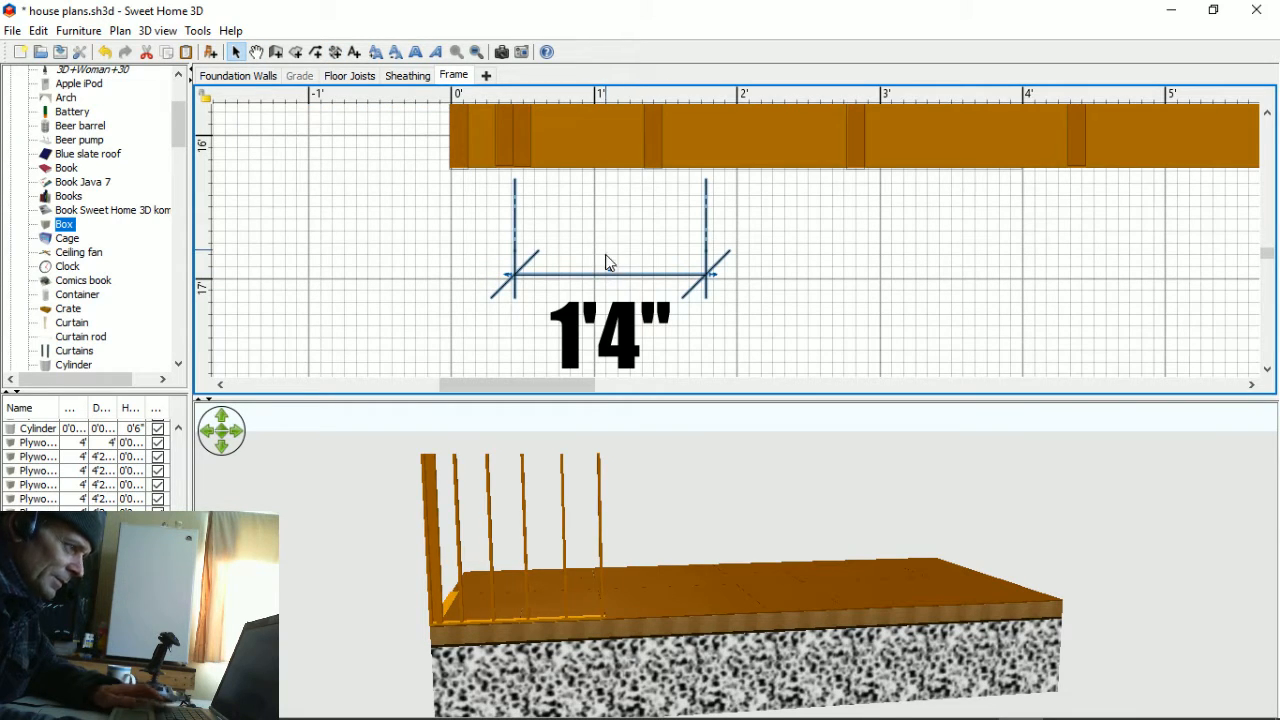
{"action": "key", "text": "Up"}
{"action": "key", "text": "Up"}
{"action": "key", "text": "Up"}
{"action": "key", "text": "Up"}
{"action": "key", "text": "Up"}
{"action": "key", "text": "Up"}
{"action": "key", "text": "Up"}
{"action": "key", "text": "Up"}
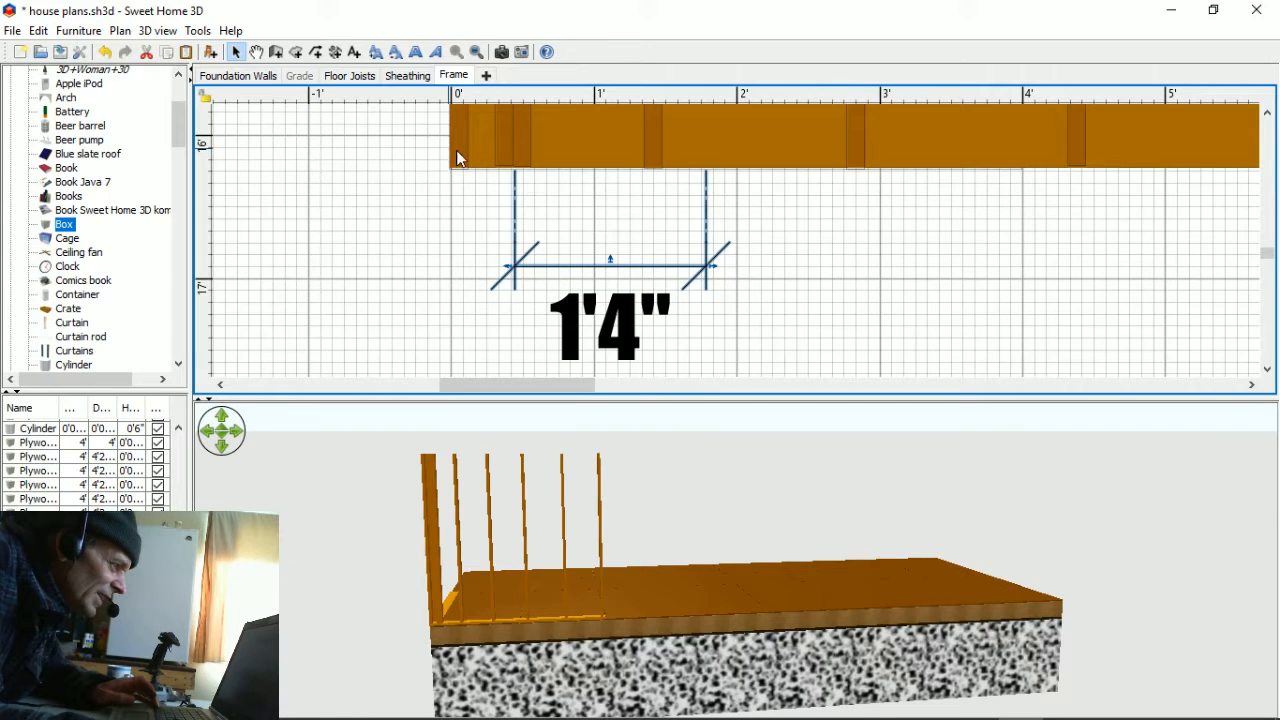
- Move the first stud past the corner along the front plate so it is centered on the far end of the 1'4" dimension line
{"action": "scroll", "coordinate": [493, 182], "scroll_direction": "up", "scroll_amount": 2}
{"action": "scroll", "coordinate": [560, 240], "scroll_direction": "down", "scroll_amount": 1}
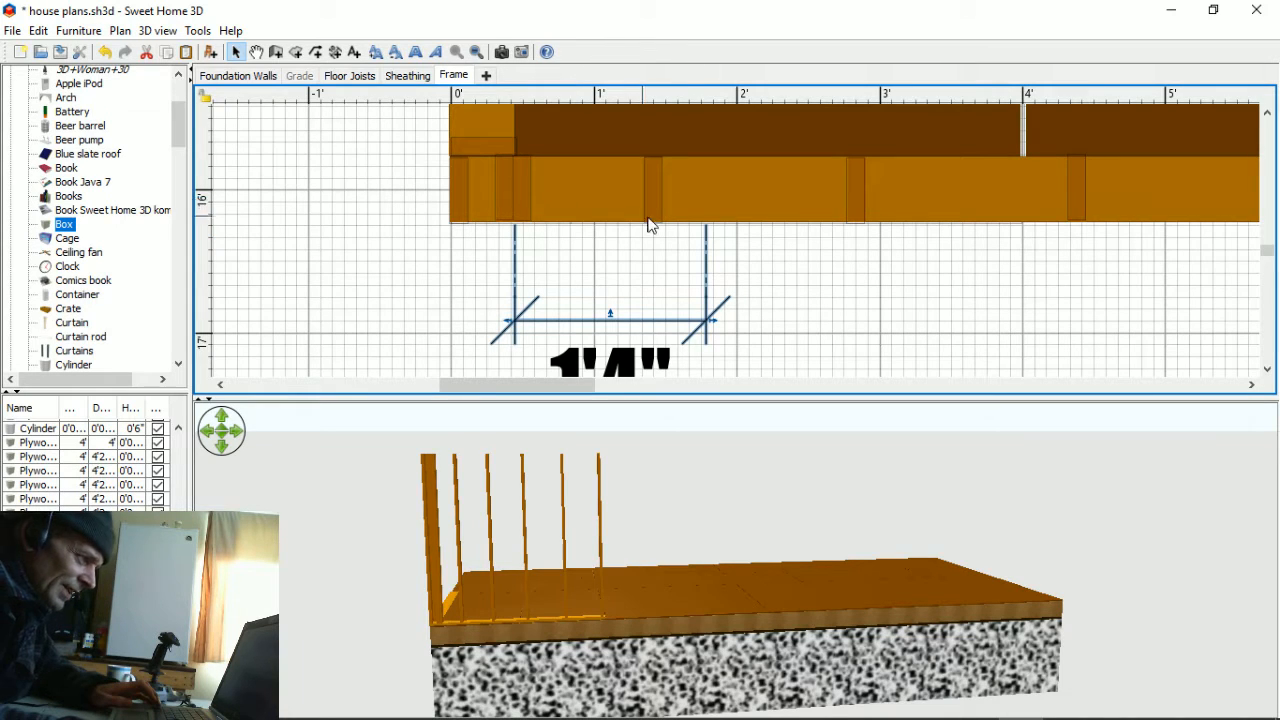
{"action": "left_click", "coordinate": [660, 178]}
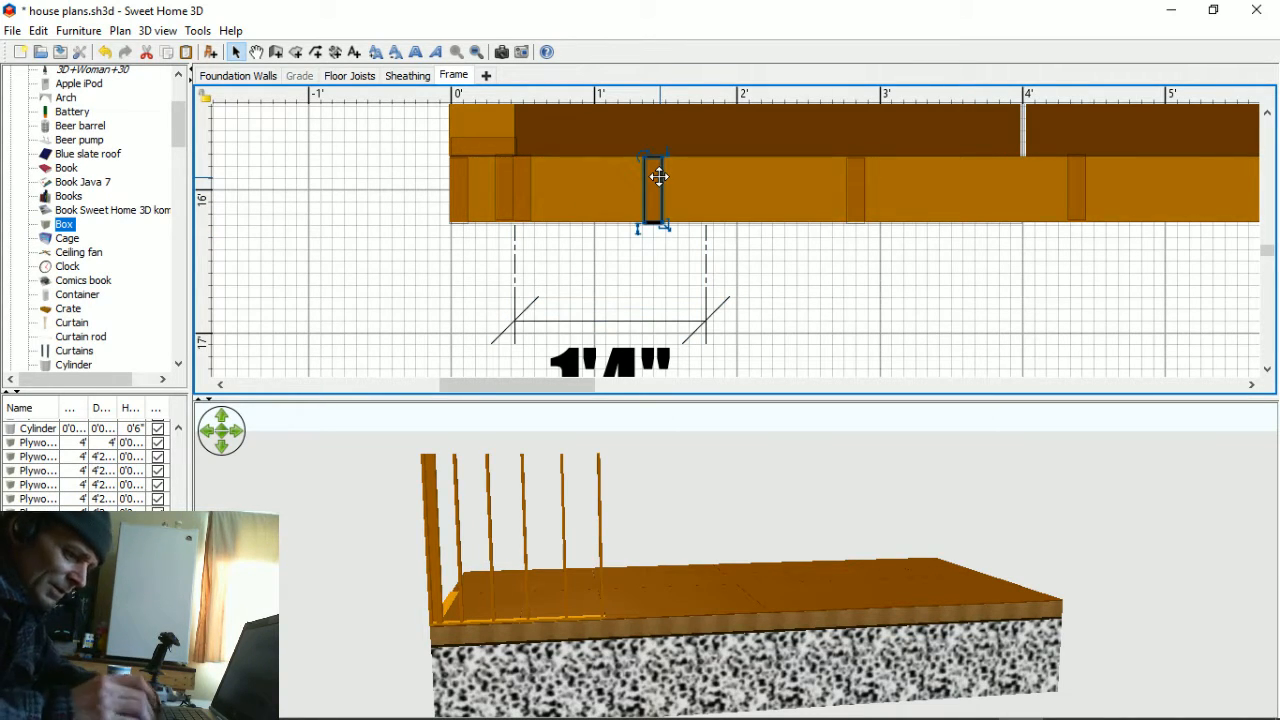
{"action": "key", "text": "Right"}
{"action": "key", "text": "Right"}
{"action": "key", "text": "Right"}
{"action": "key", "text": "Right"}
{"action": "key", "text": "Right"}
{"action": "key", "text": "Right"}
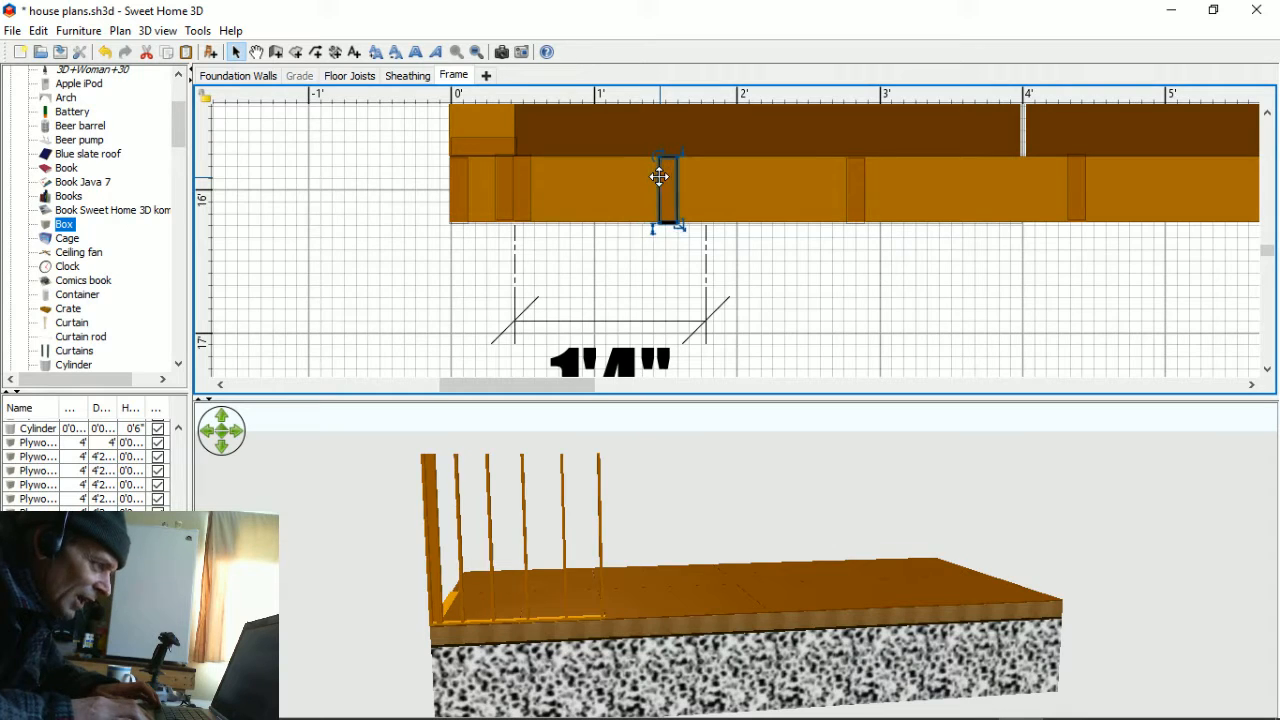
{"action": "key", "text": "Right"}
{"action": "key", "text": "Right"}
{"action": "key", "text": "Right"}
{"action": "key", "text": "Right"}
{"action": "key", "text": "Right"}
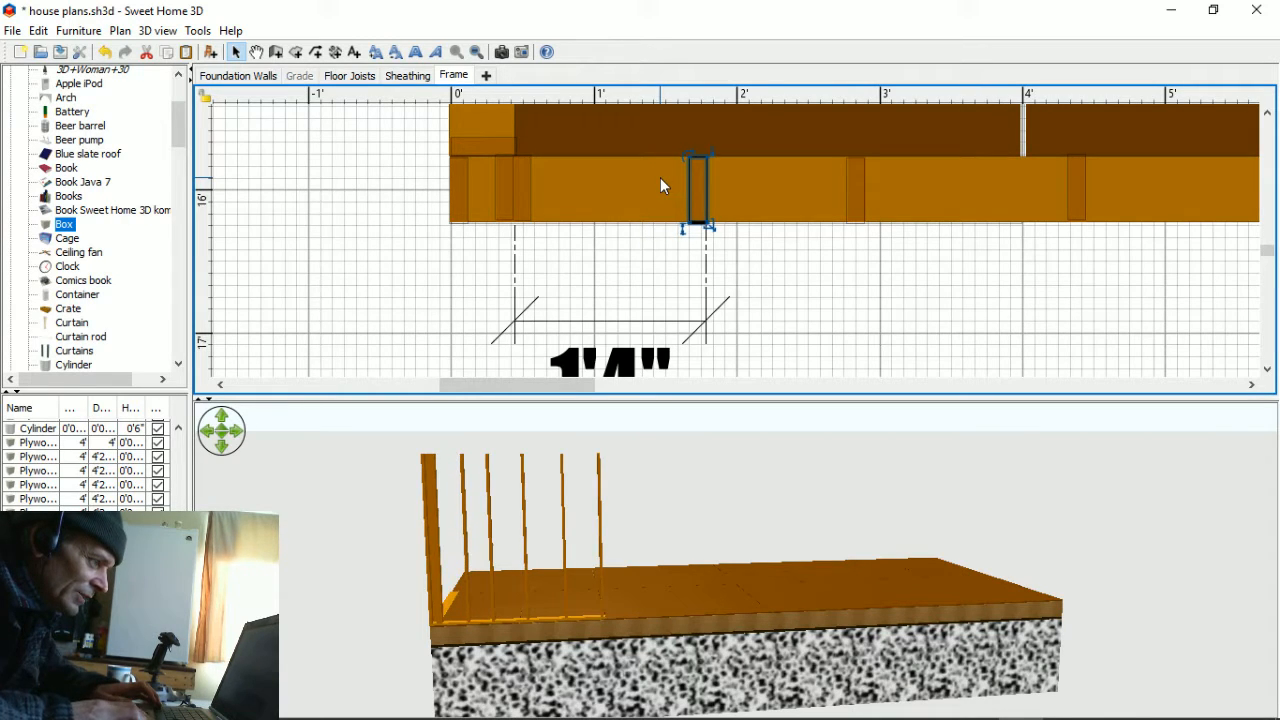
{"action": "key", "text": "Right"}
{"action": "key", "text": "Right"}
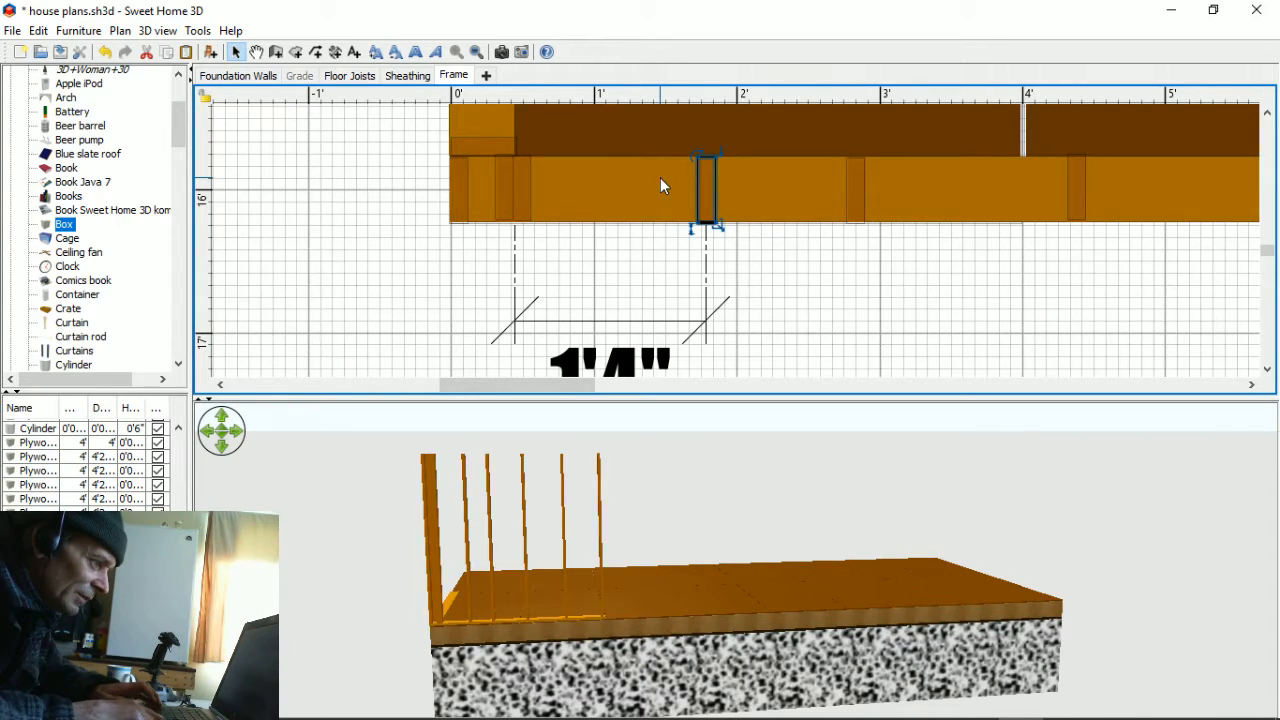
{"action": "key", "text": "Right"}
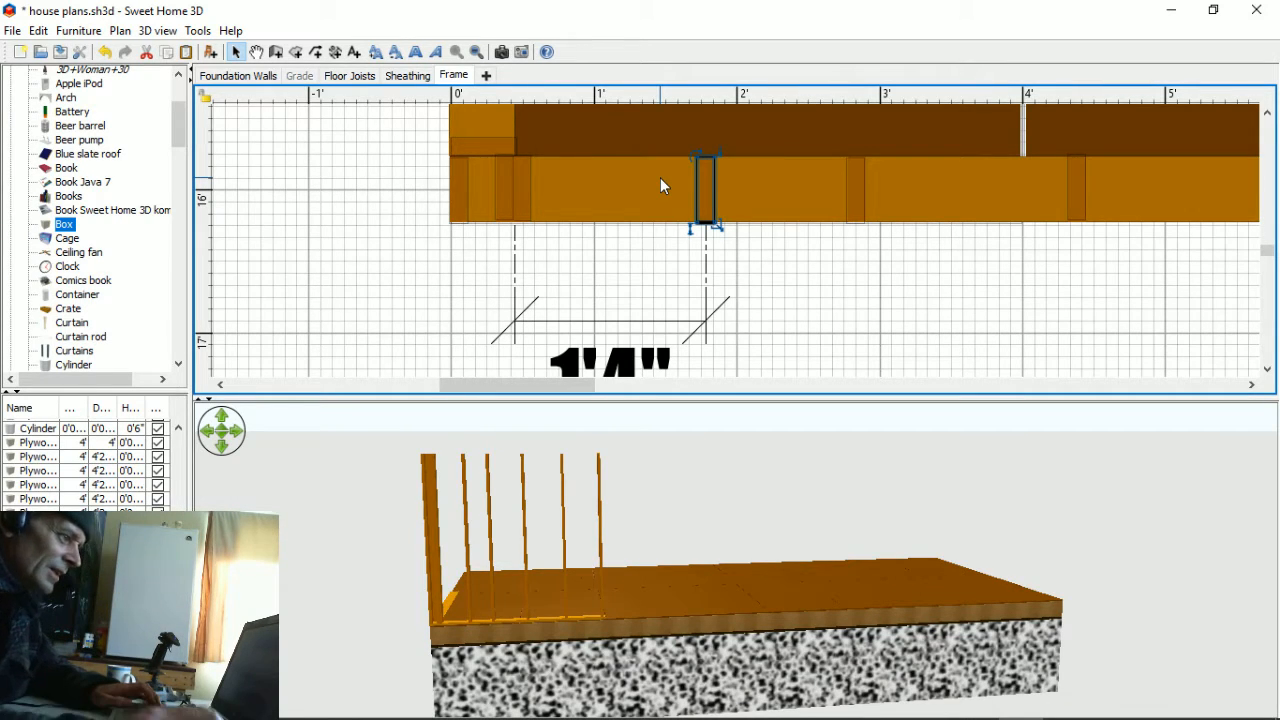
- Copy the 1'4" dimension line, place the copy end to end after it, and level the original with the copy
{"action": "left_click", "coordinate": [757, 302]}
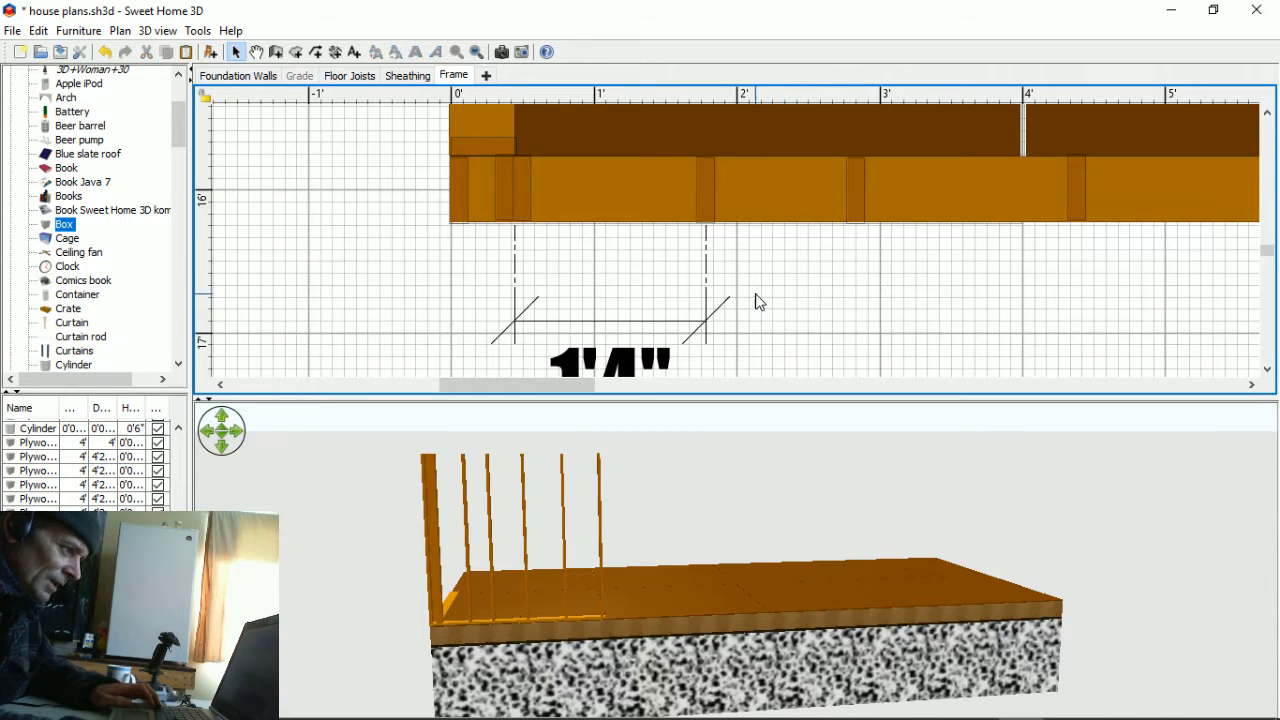
{"action": "left_click", "coordinate": [685, 321]}
{"action": "right_click", "coordinate": [685, 318]}
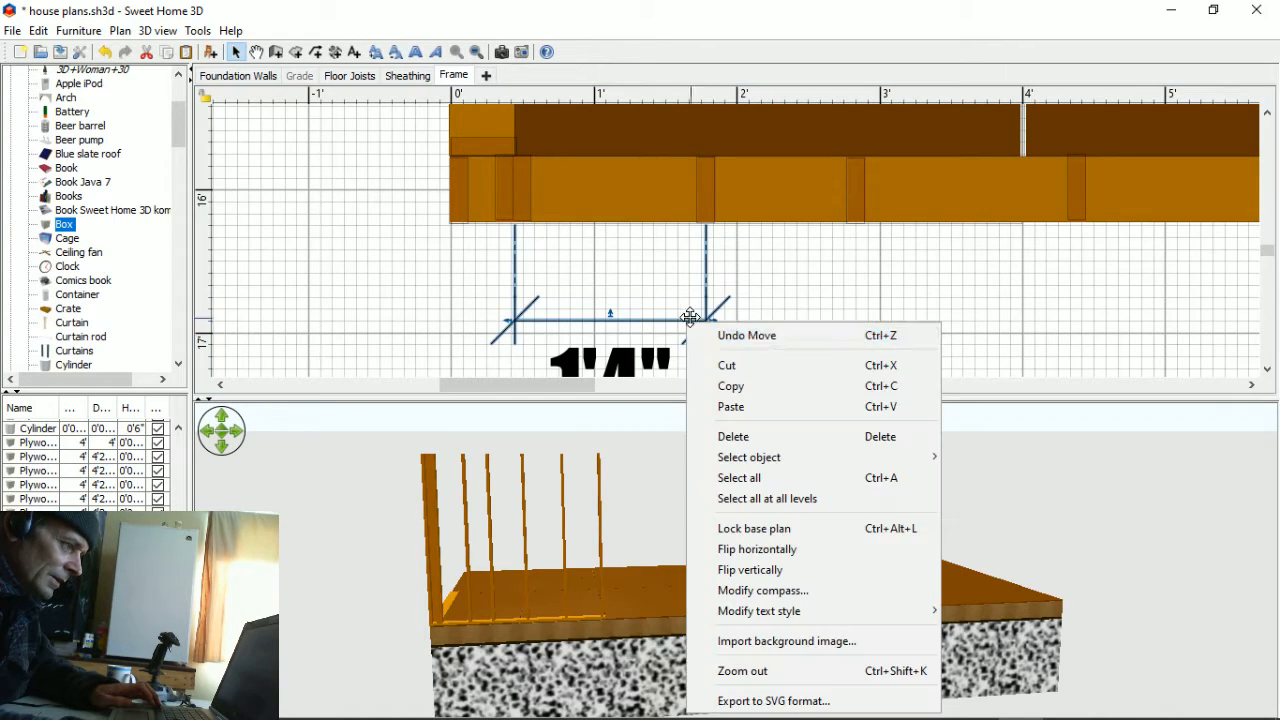
{"action": "left_click", "coordinate": [766, 385]}
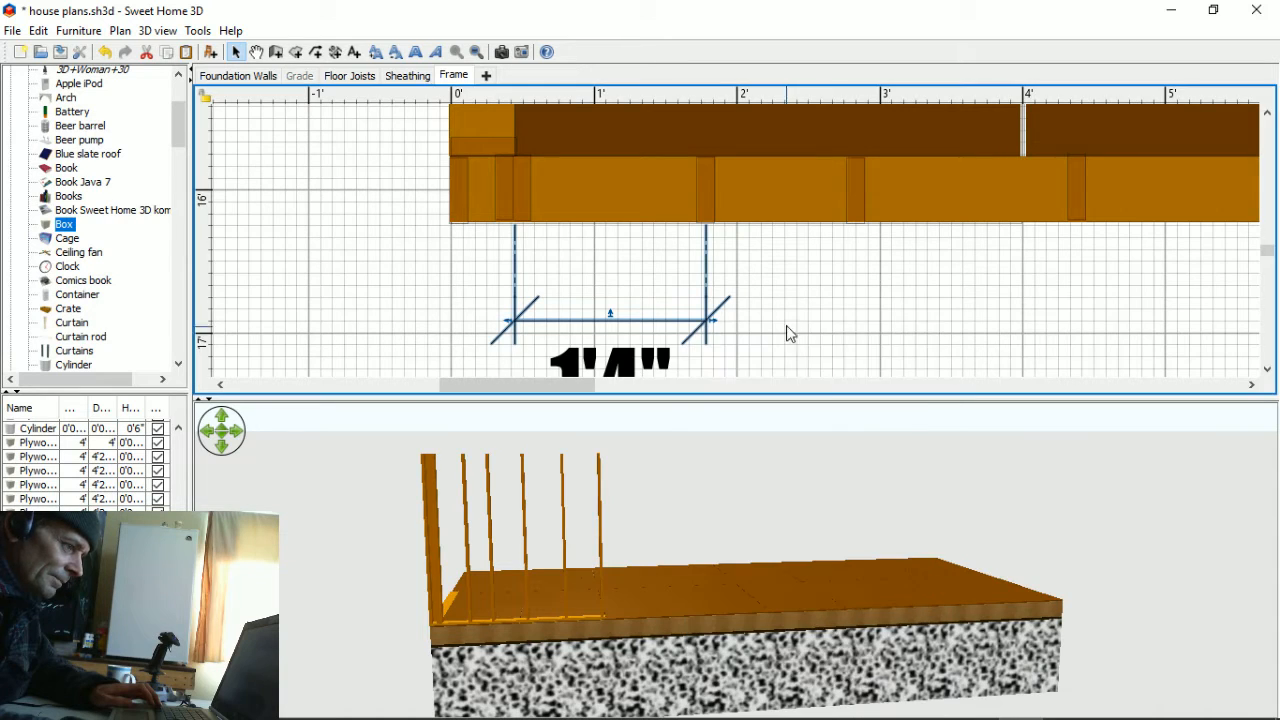
{"action": "right_click", "coordinate": [795, 298]}
{"action": "left_click", "coordinate": [845, 395]}
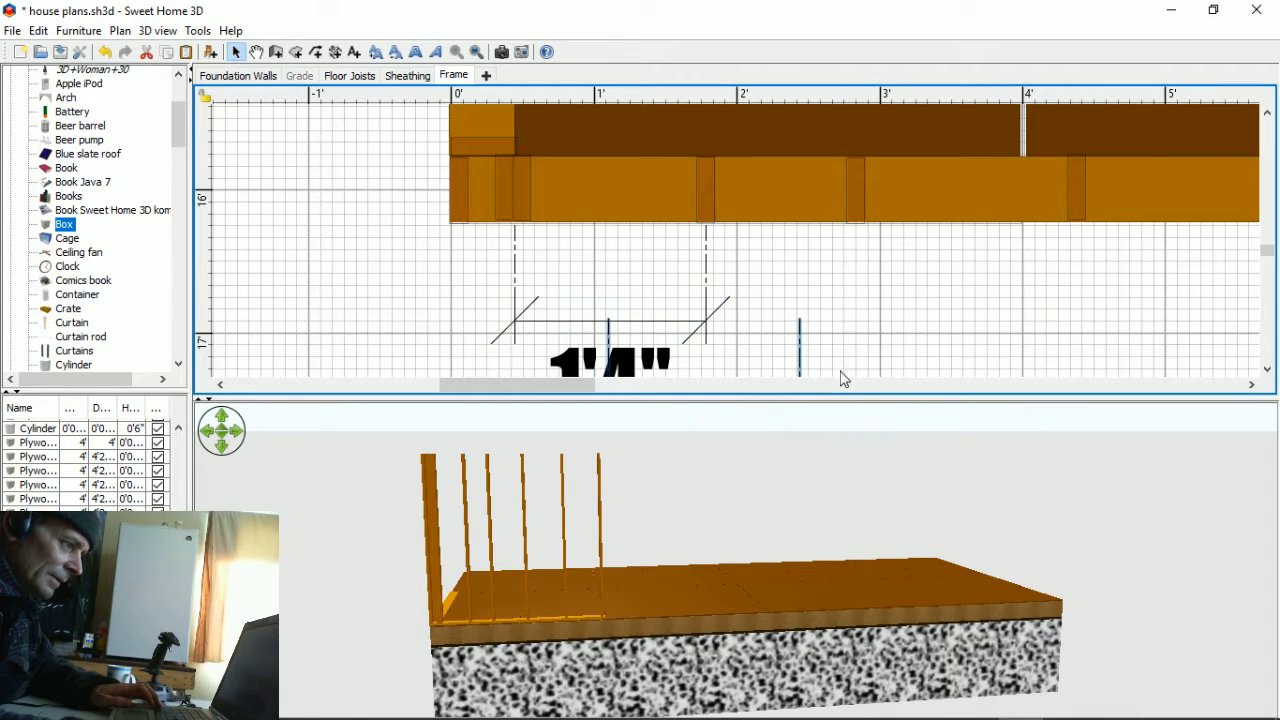
{"action": "scroll", "coordinate": [834, 305], "scroll_direction": "down", "scroll_amount": 3}
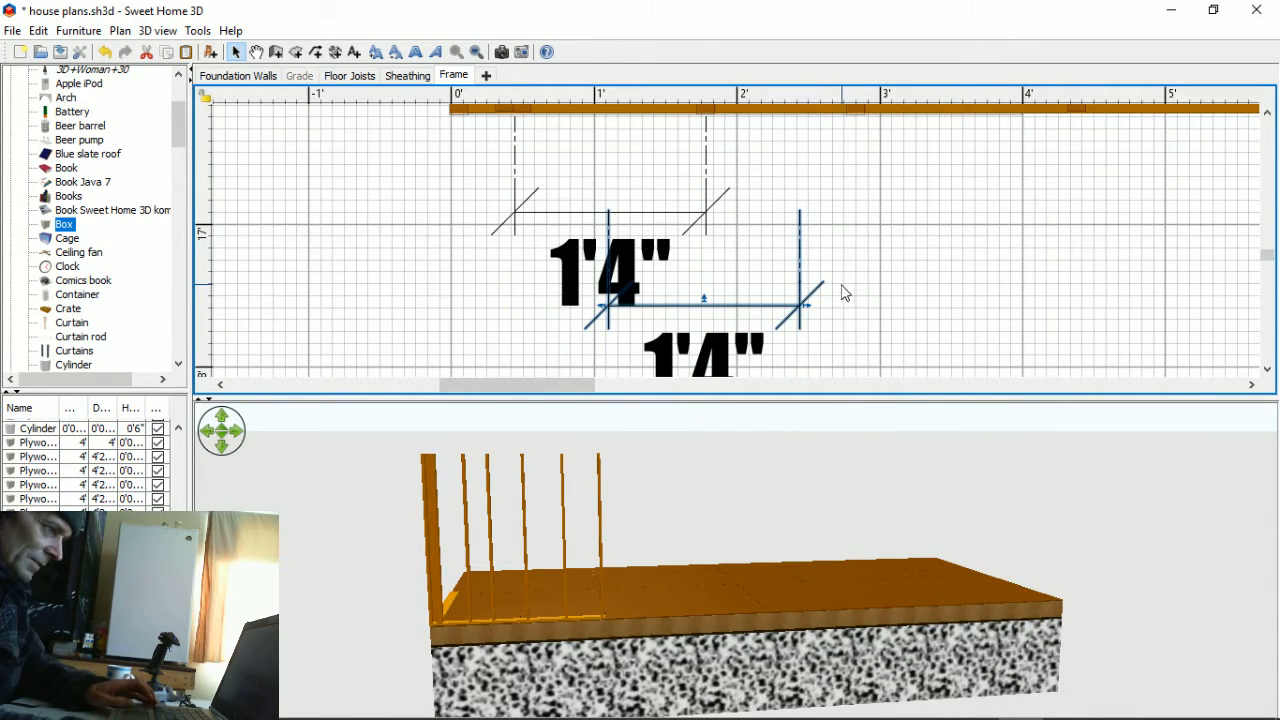
{"action": "left_click_drag", "start_coordinate": [746, 305], "coordinate": [845, 211]}
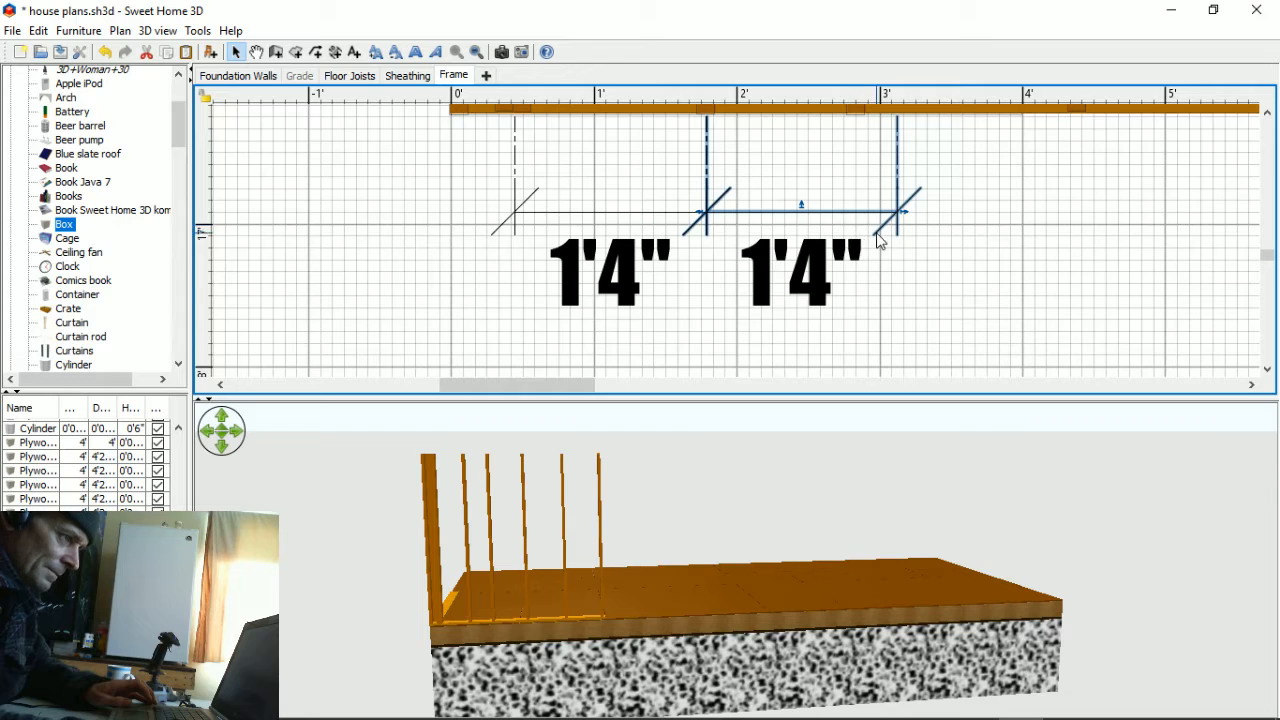
{"action": "scroll", "coordinate": [878, 240], "scroll_direction": "up", "scroll_amount": 2}
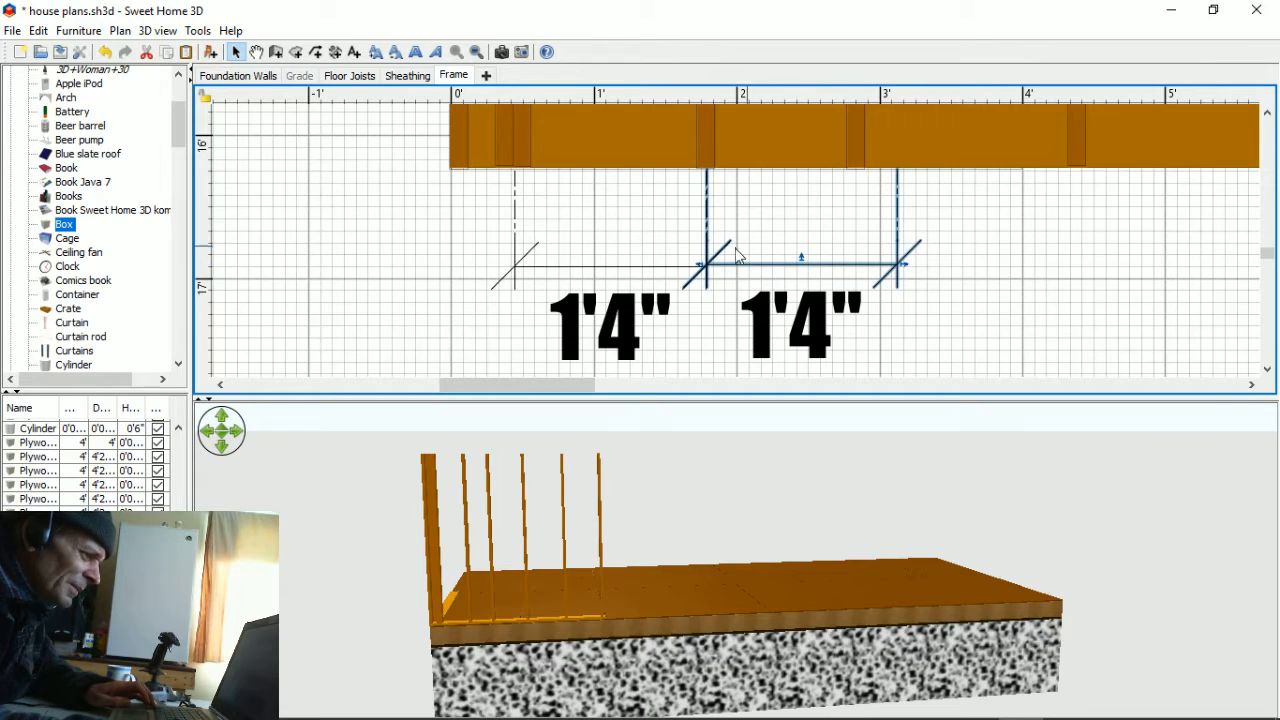
{"action": "left_click", "coordinate": [714, 331]}
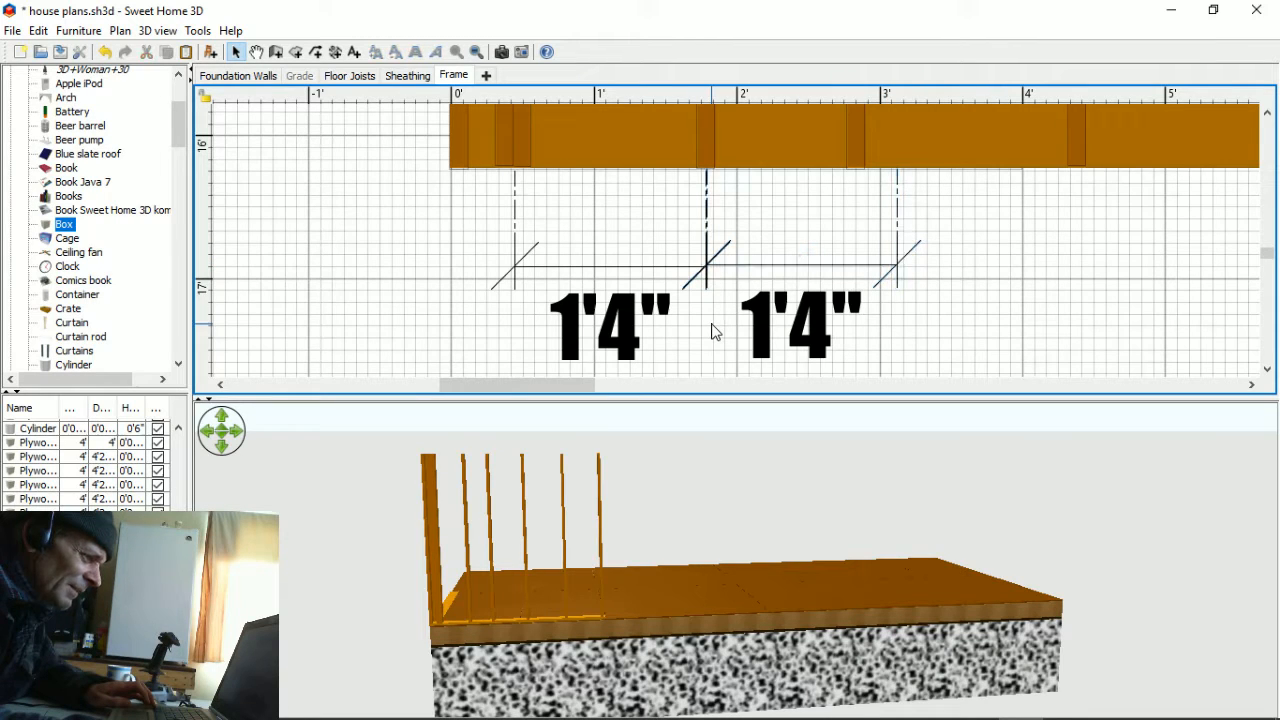
{"action": "left_click", "coordinate": [657, 268]}
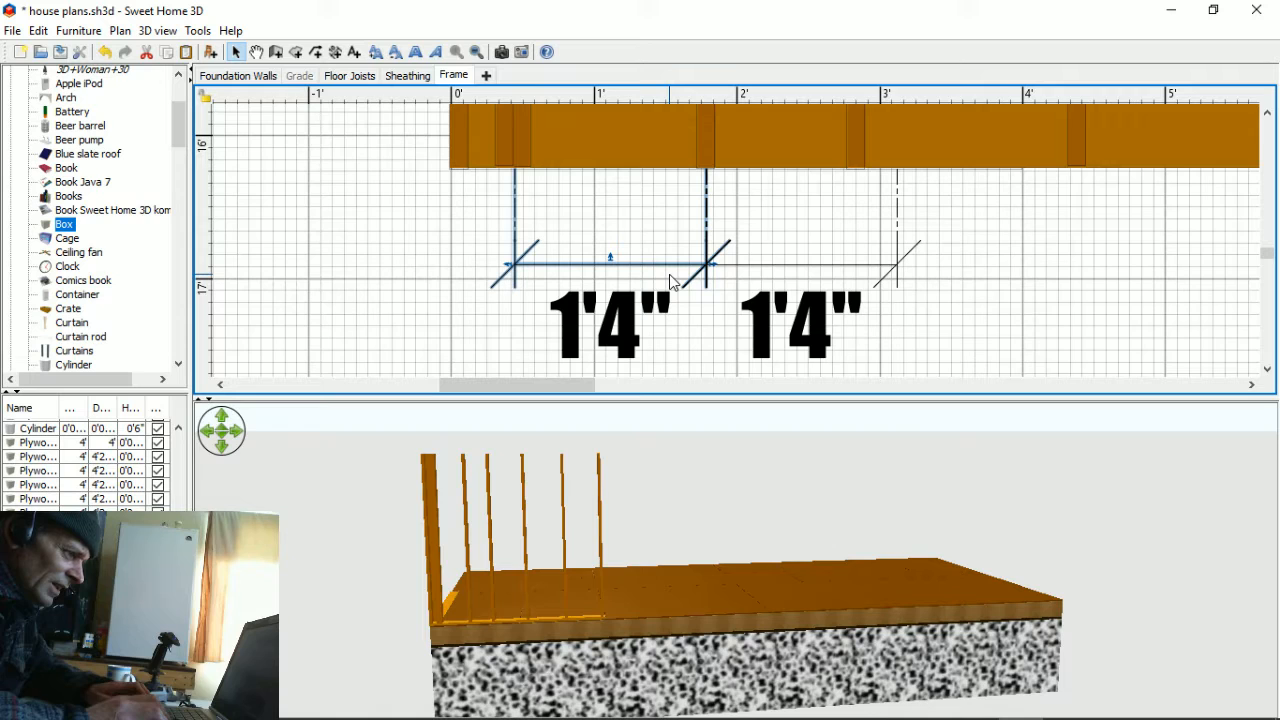
{"action": "left_click", "coordinate": [806, 198]}
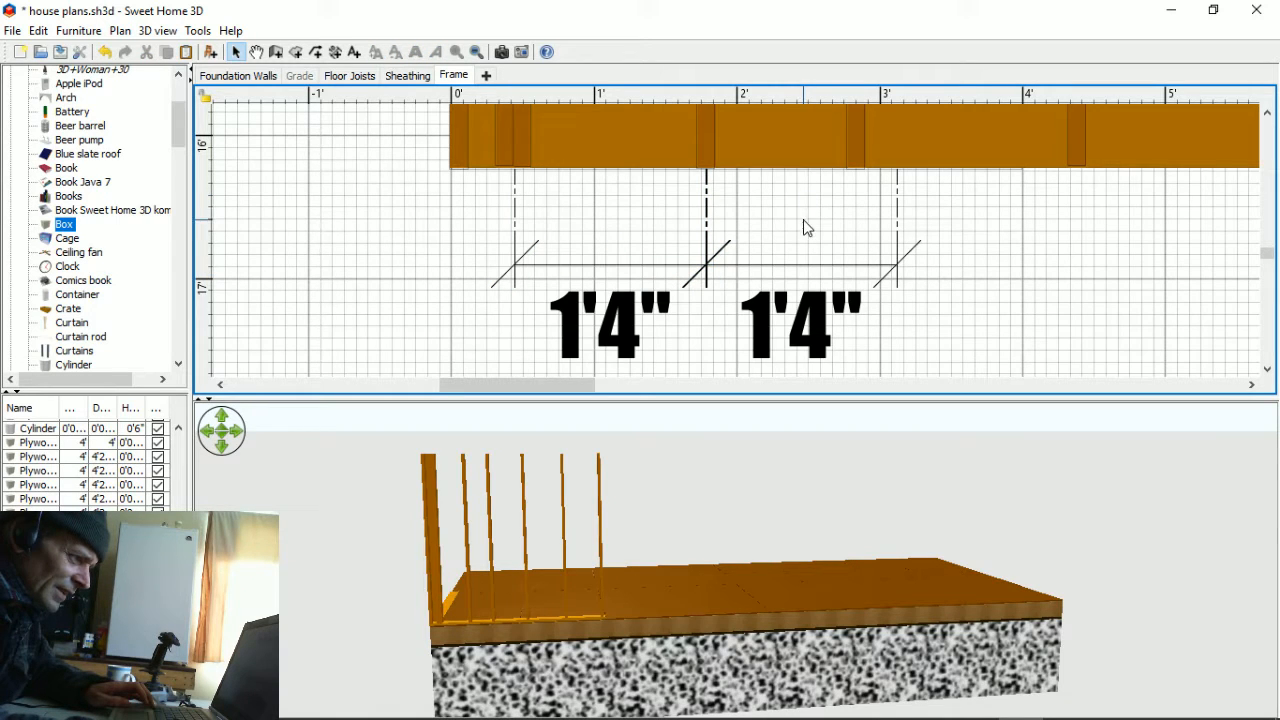
- Copy both 1'4" dimension lines and align the copies end to end with the originals, starting near 3'1" along the front plate
{"action": "left_click_drag", "start_coordinate": [491, 236], "coordinate": [940, 230]}
{"action": "key", "text": "ctrl+c"}
{"action": "key", "text": "ctrl+v"}
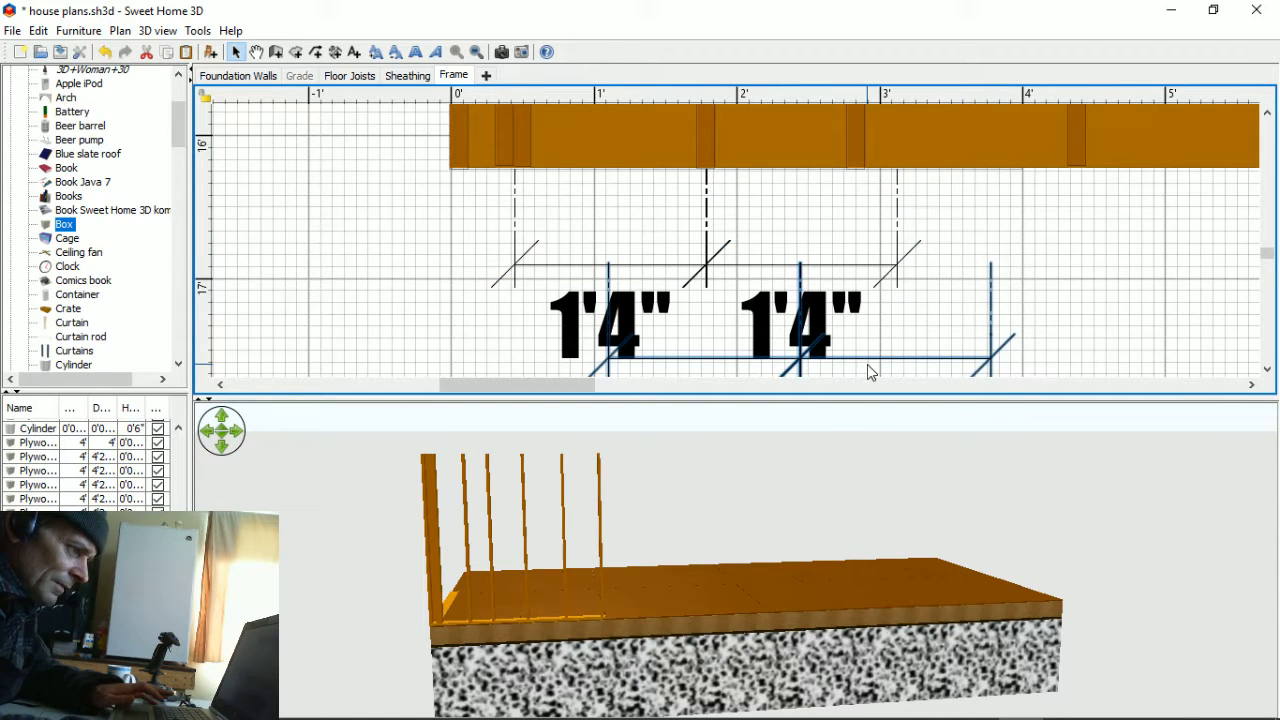
{"action": "left_click_drag", "start_coordinate": [871, 355], "coordinate": [1159, 269]}
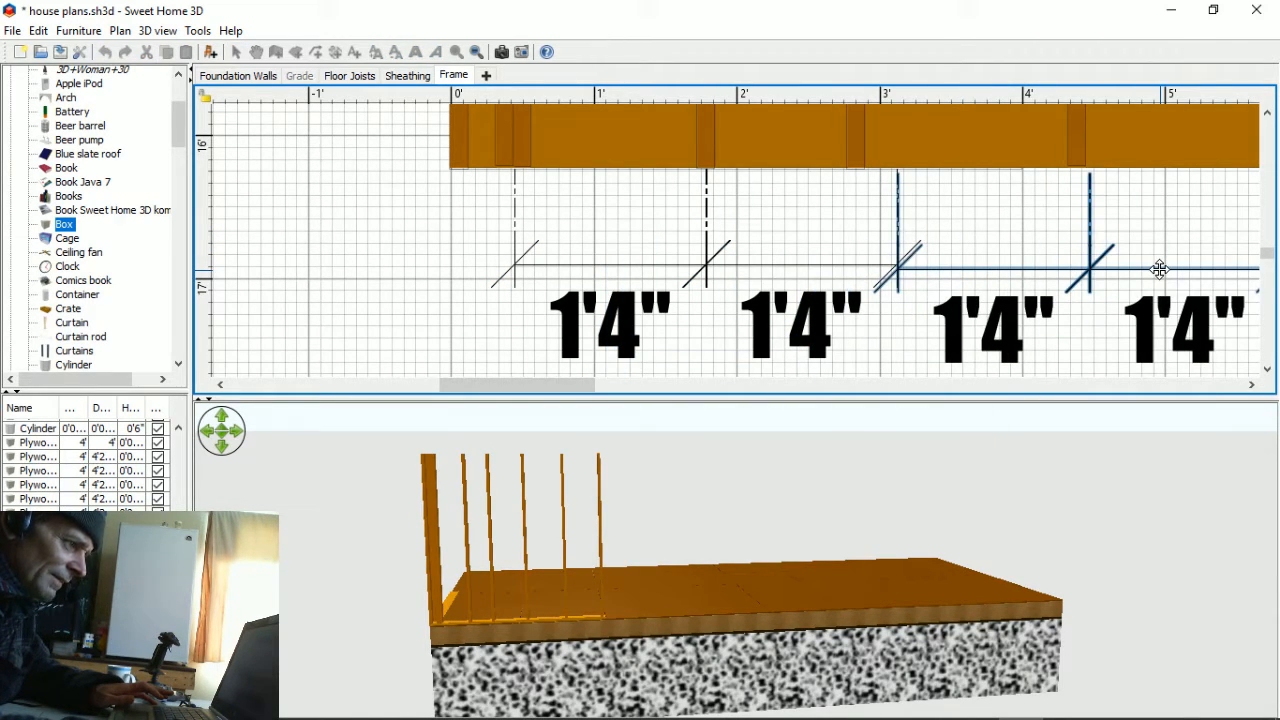
{"action": "key", "text": "Up"}
{"action": "key", "text": "Up"}
{"action": "key", "text": "Up"}
{"action": "key", "text": "Down"}
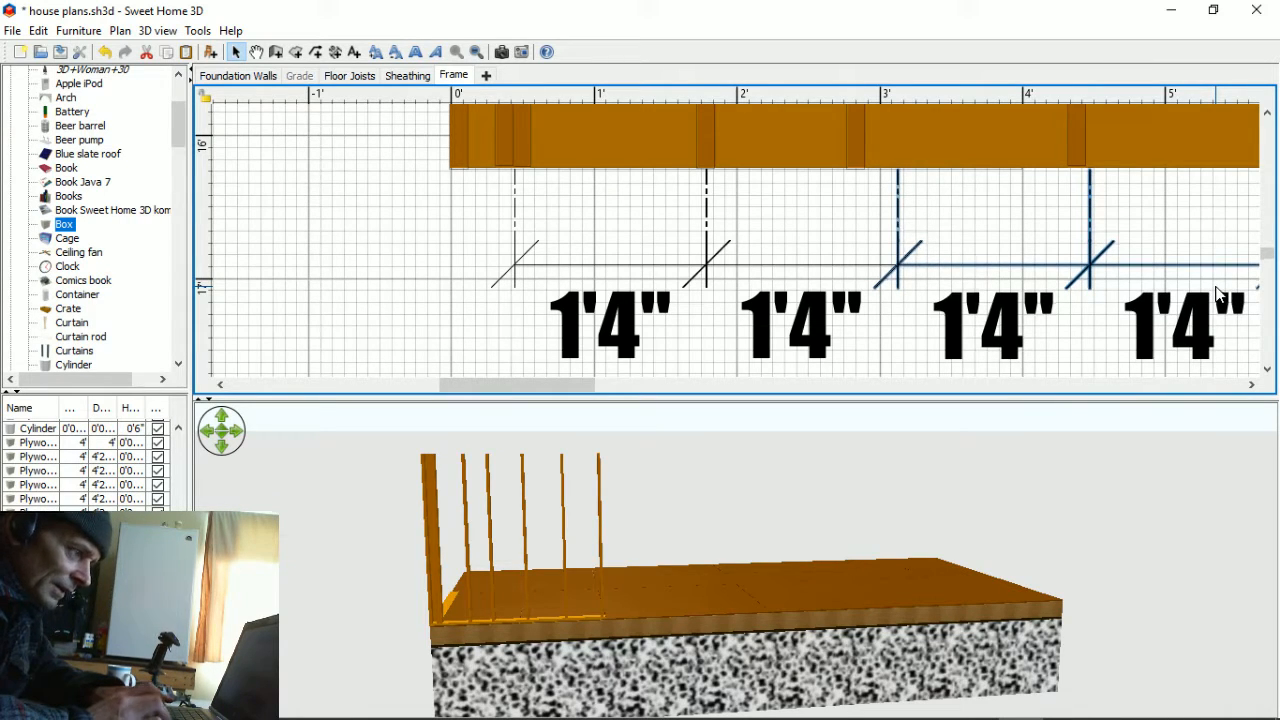
{"action": "key", "text": "Left"}
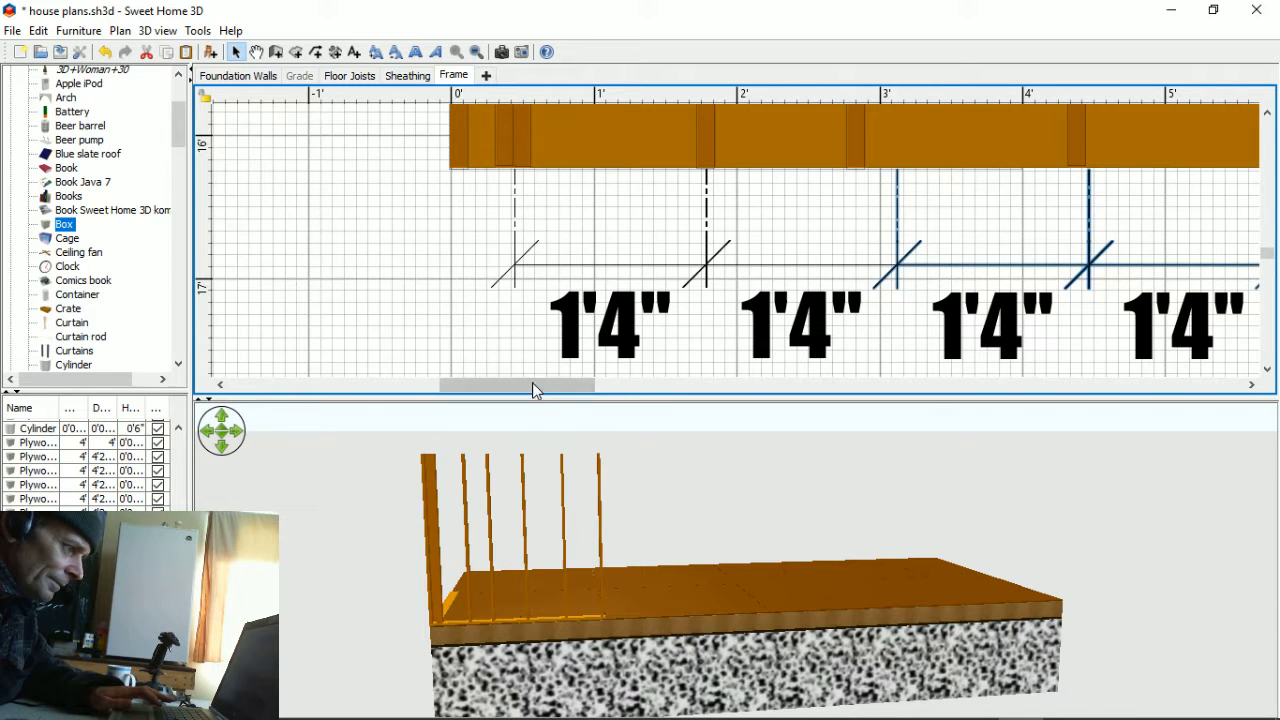
- Copy all four 1'4" dimension lines and place the copies after the originals, starting near 5'9" along the front plate
{"action": "left_click_drag", "start_coordinate": [532, 385], "coordinate": [575, 393]}
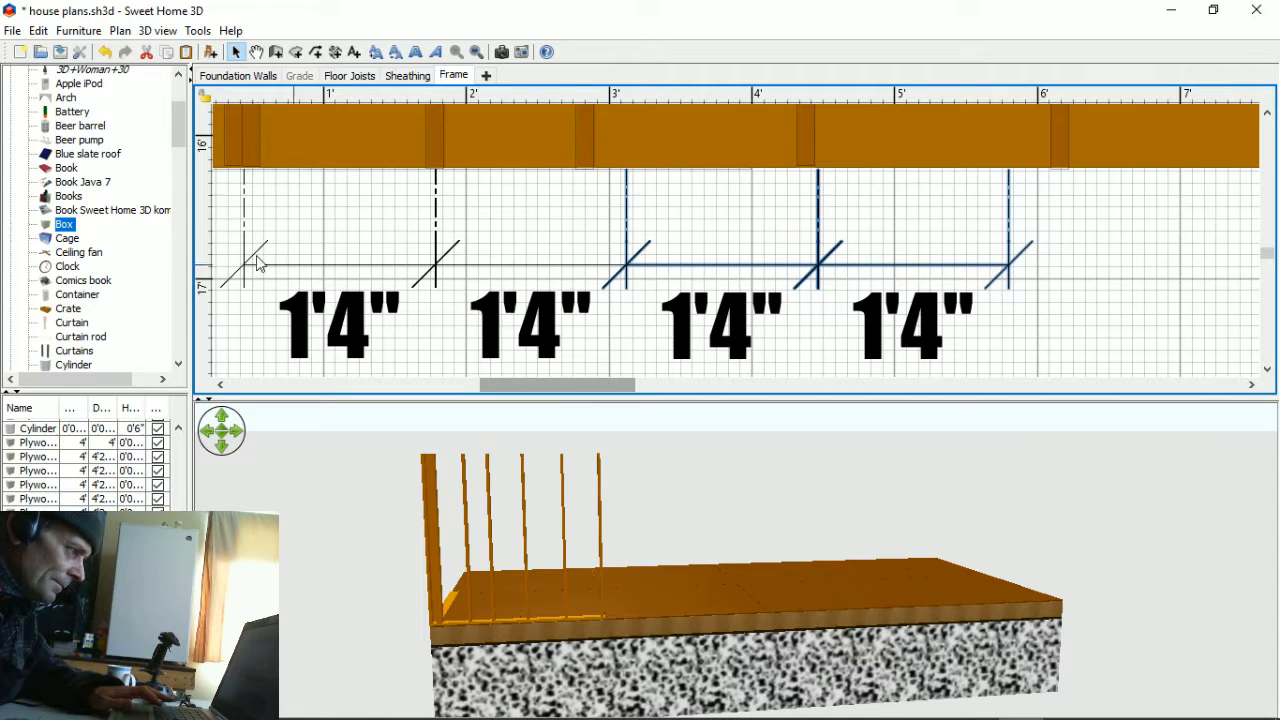
{"action": "left_click_drag", "start_coordinate": [236, 232], "coordinate": [1151, 186]}
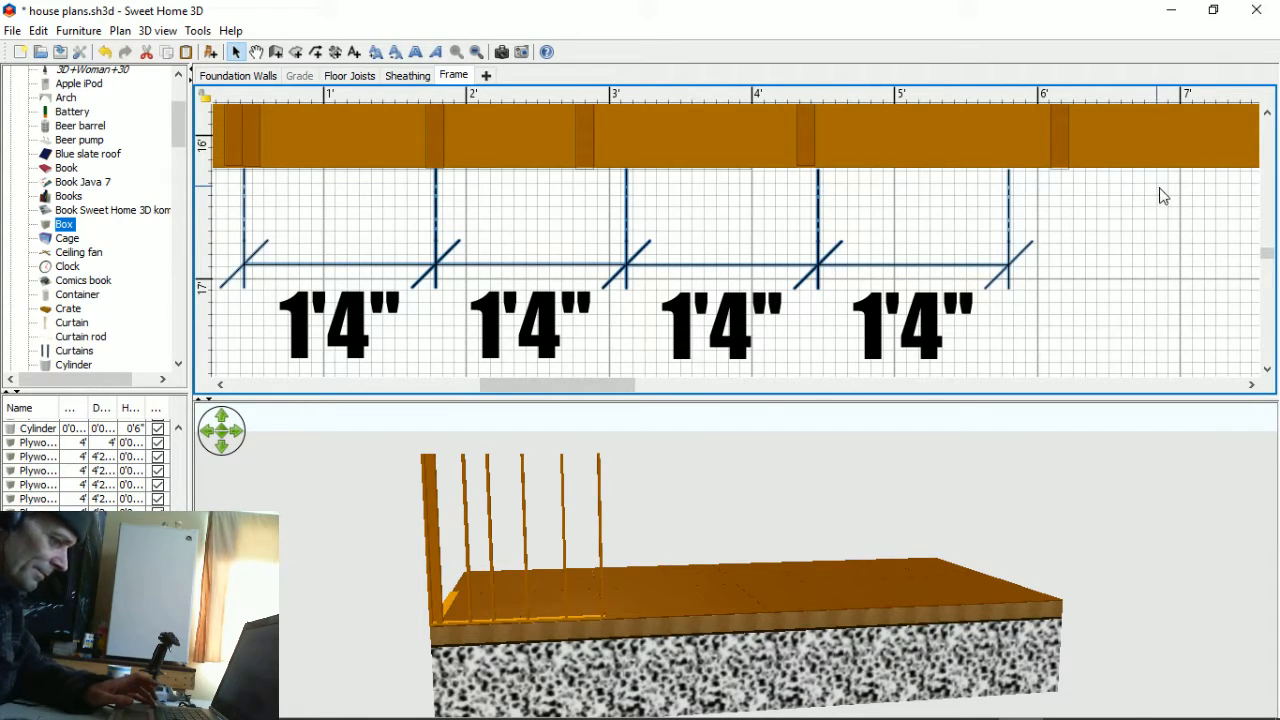
{"action": "key", "text": "ctrl+v"}
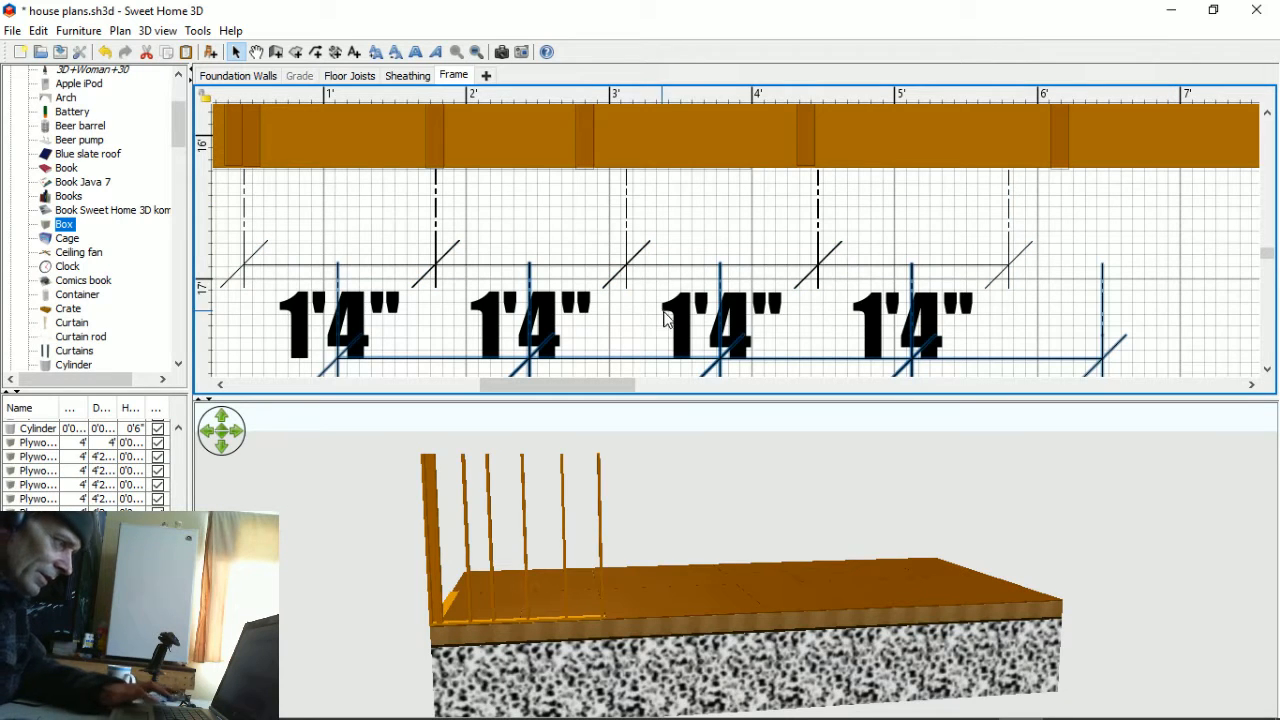
{"action": "left_click_drag", "start_coordinate": [635, 354], "coordinate": [1046, 263]}
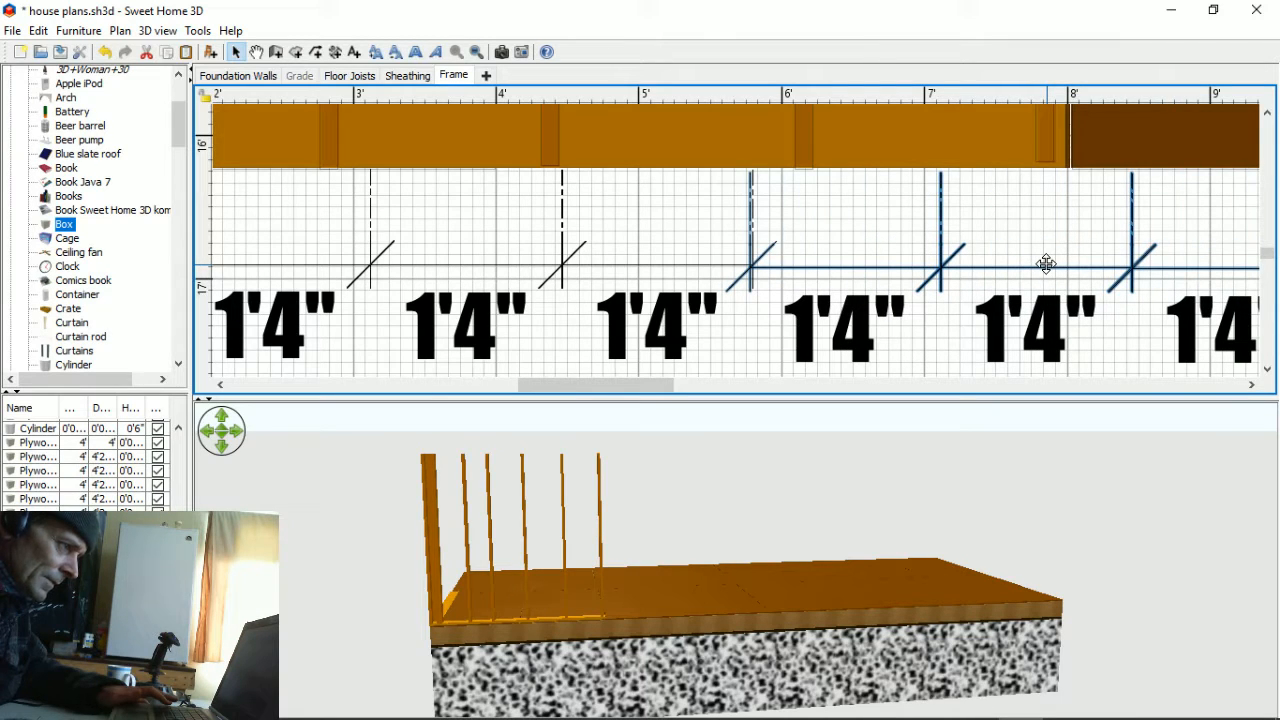
- Nudge the copied dimension lines so they join the original row end to end and their extension lines meet the plate's outer edge
{"action": "key", "text": "Right"}
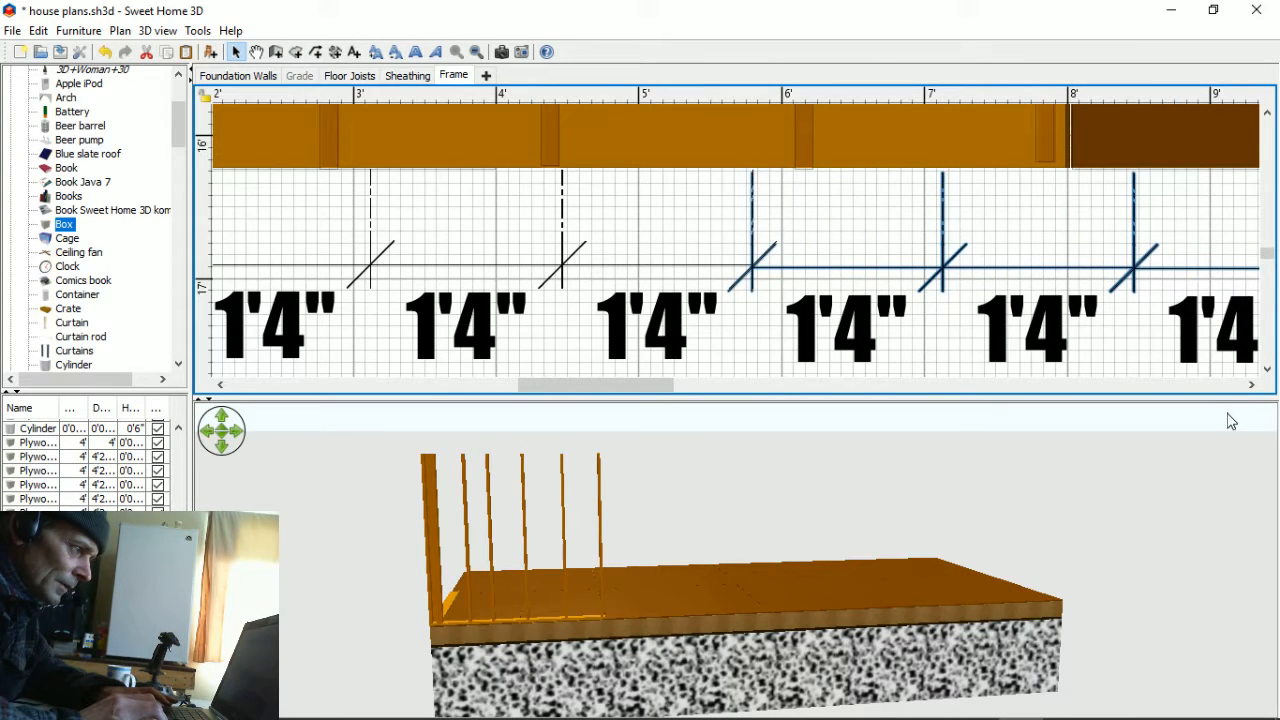
{"action": "key", "text": "Right"}
{"action": "key", "text": "Right"}
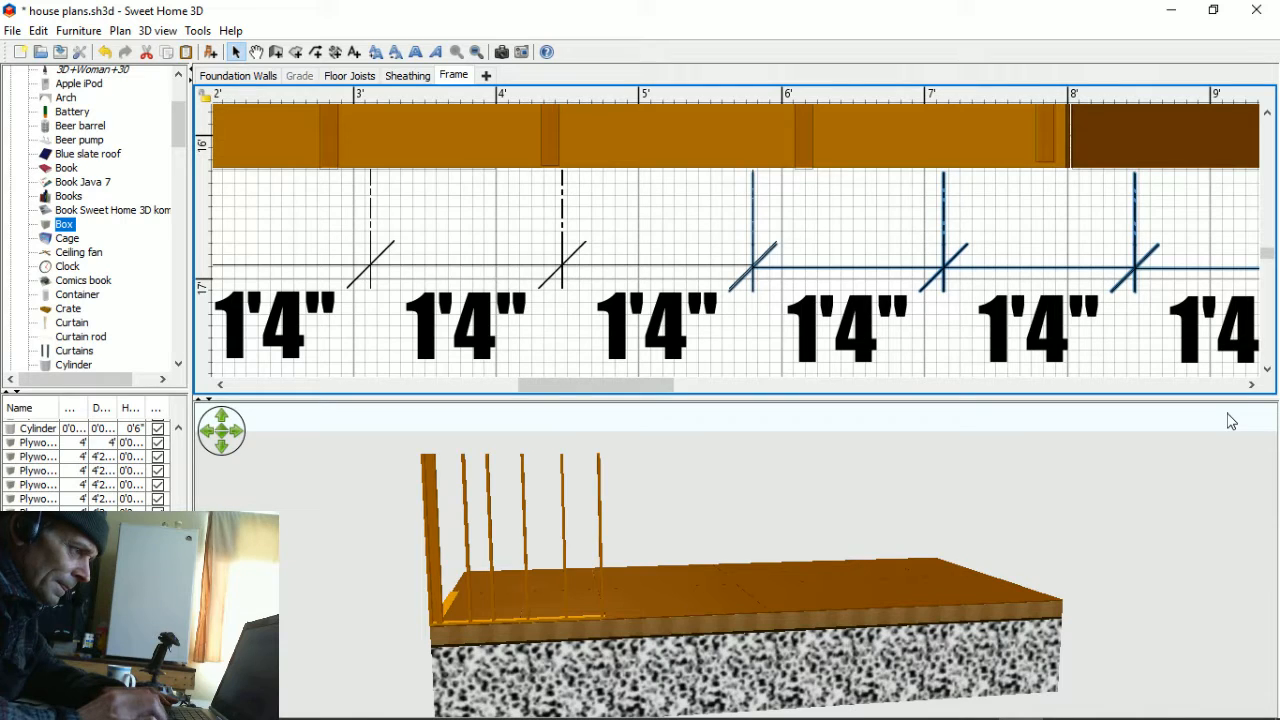
{"action": "key", "text": "Up"}
{"action": "key", "text": "Up"}
{"action": "key", "text": "Up"}
{"action": "key", "text": "Up"}
{"action": "key", "text": "Up"}
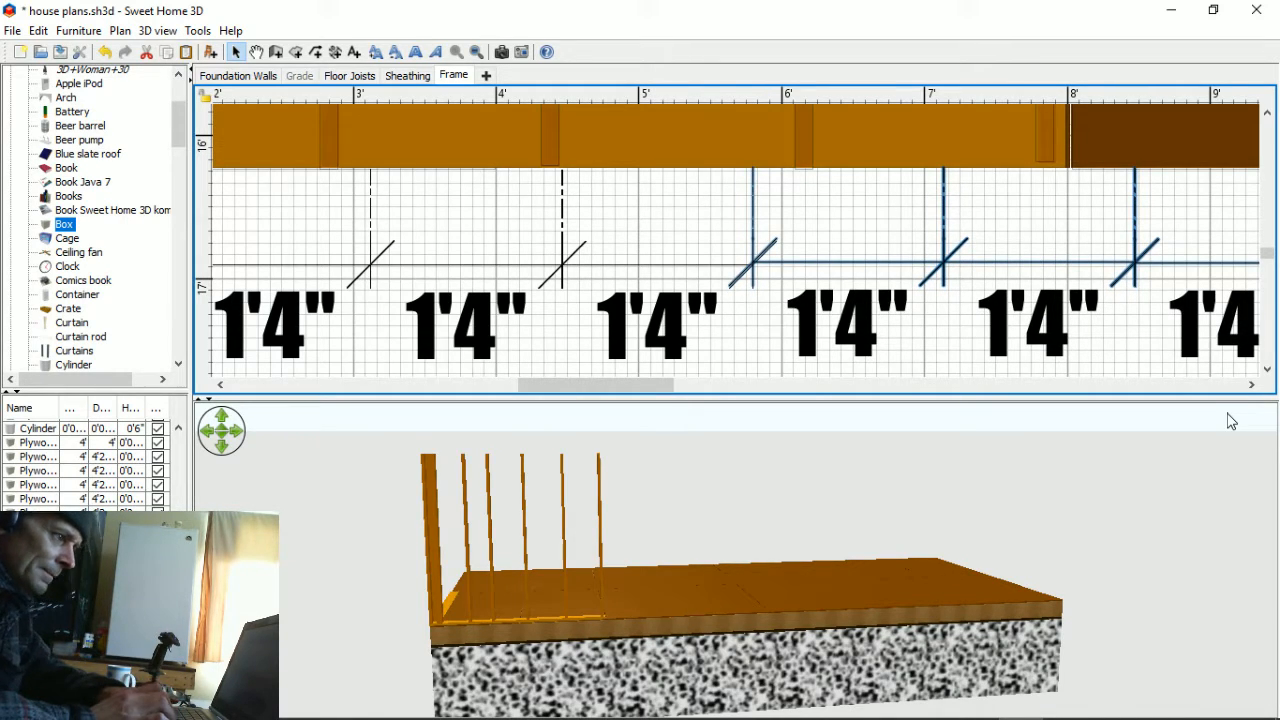
{"action": "left_click", "coordinate": [668, 223]}
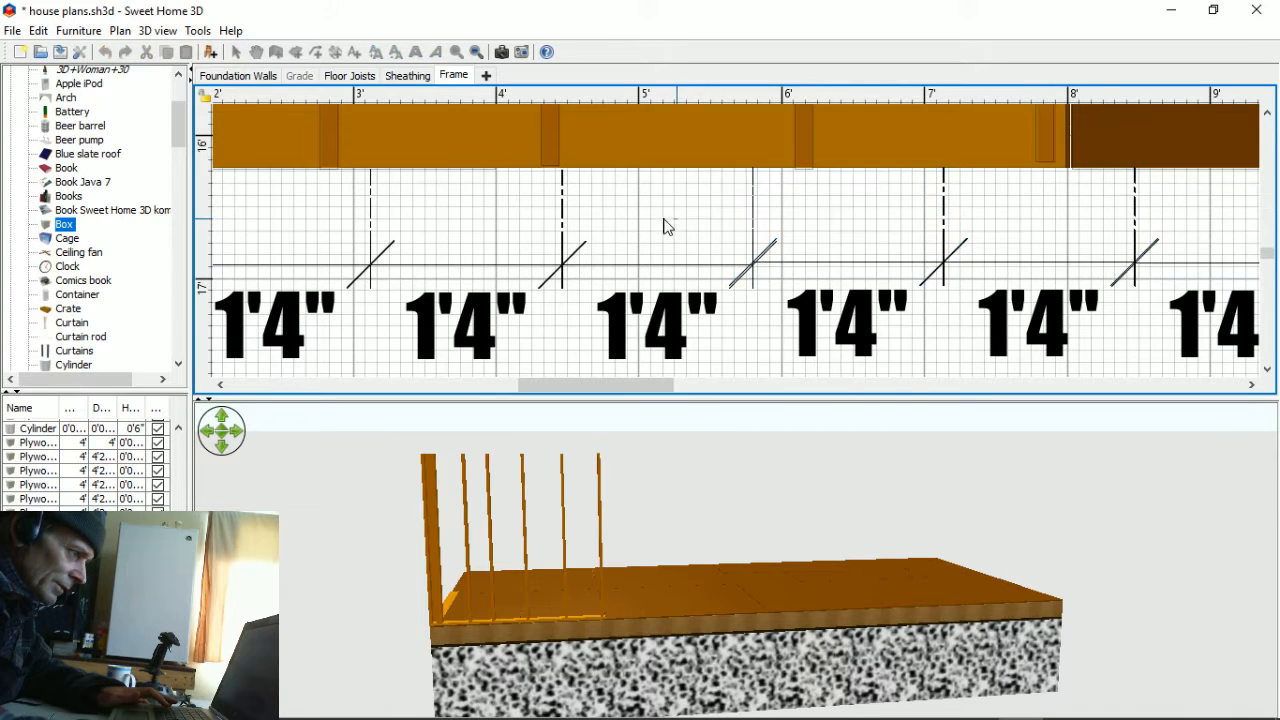
- Try to level the fourth original 1'4" dimension line on its own with the copied row
{"action": "left_click", "coordinate": [620, 265]}
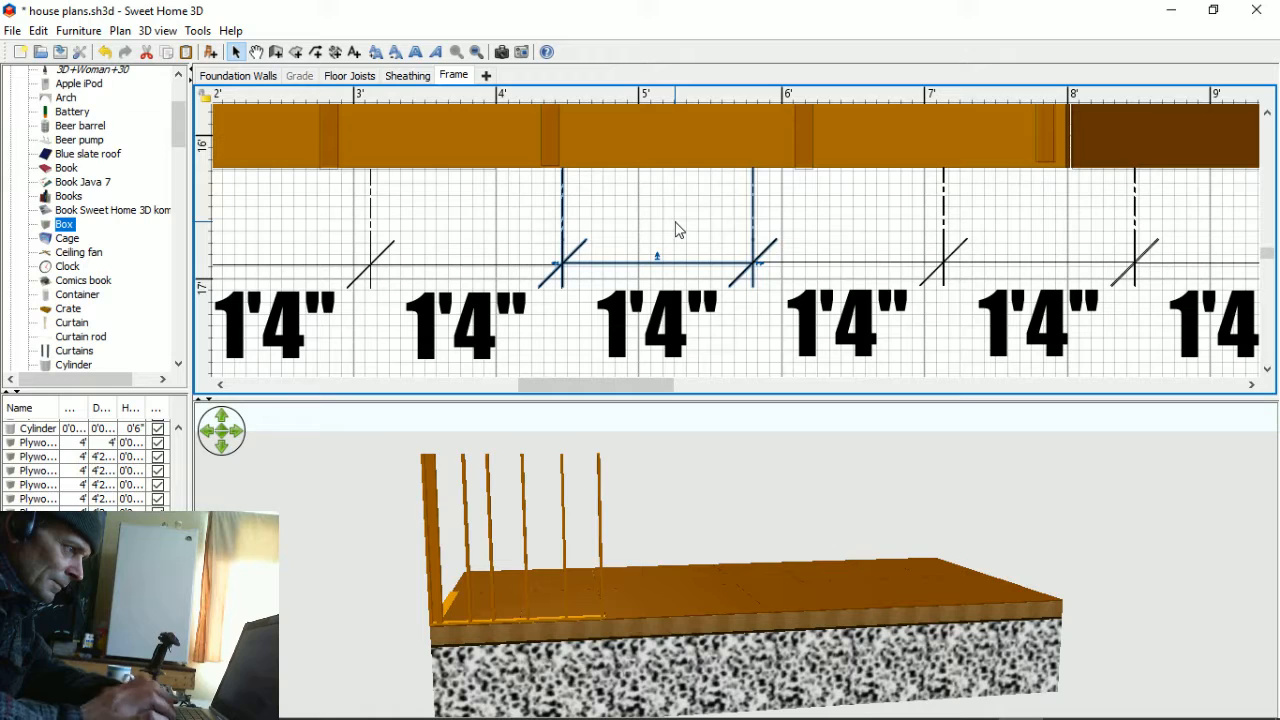
{"action": "key", "text": "Down"}
{"action": "key", "text": "Down"}
{"action": "key", "text": "Up"}
{"action": "left_click", "coordinate": [676, 230]}
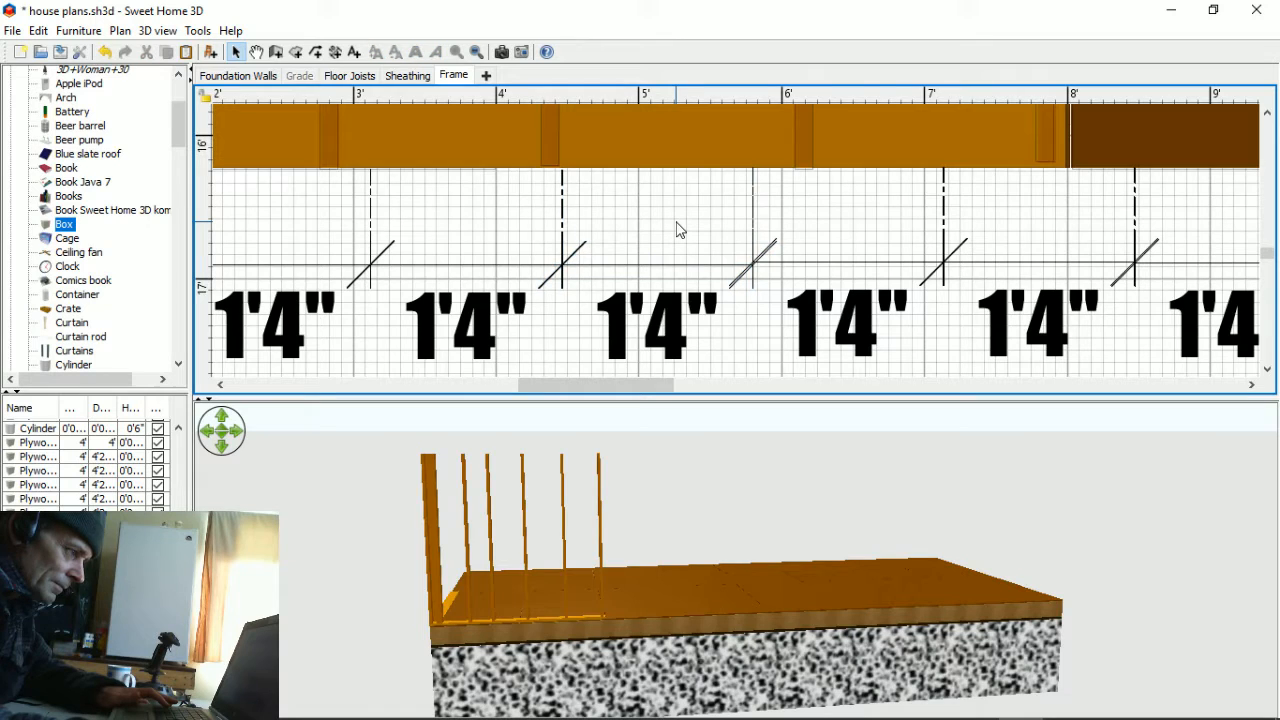
- Nudge the four original 1'4" dimension lines up together until they are level with the copied ones
{"action": "left_click_drag", "start_coordinate": [676, 230], "coordinate": [338, 235]}
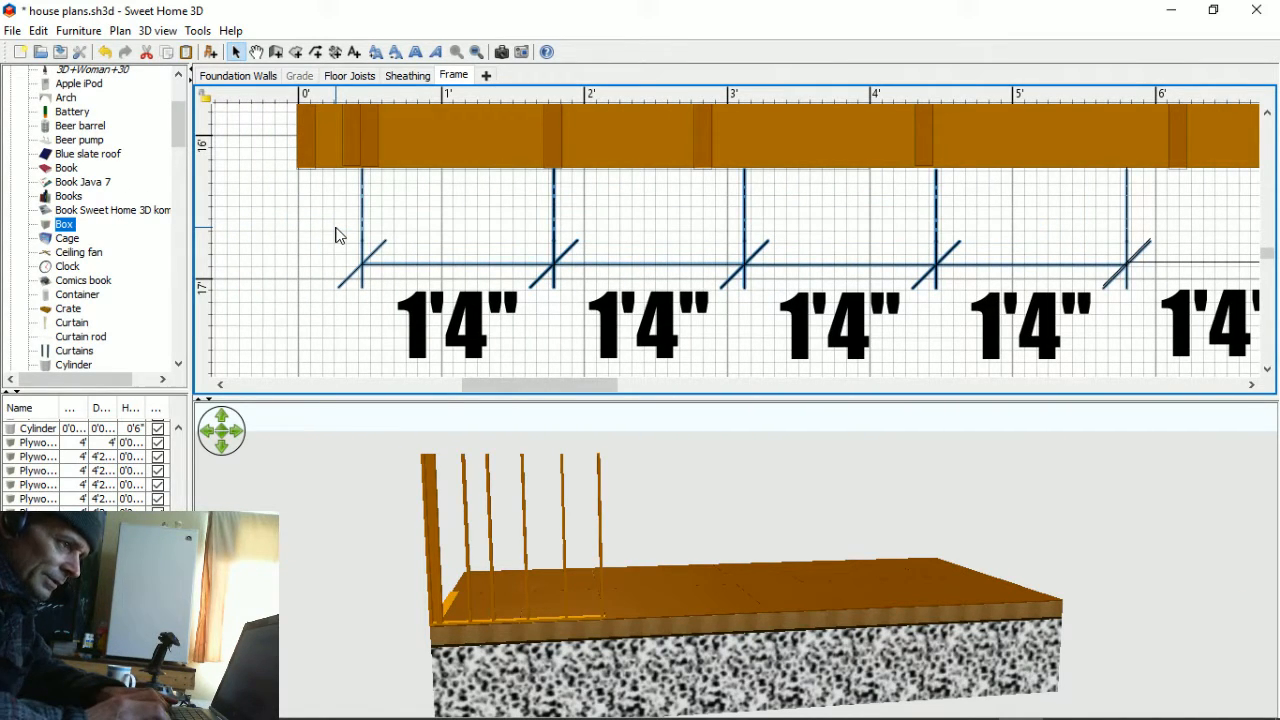
{"action": "key", "text": "Up"}
{"action": "key", "text": "Up"}
{"action": "key", "text": "Up"}
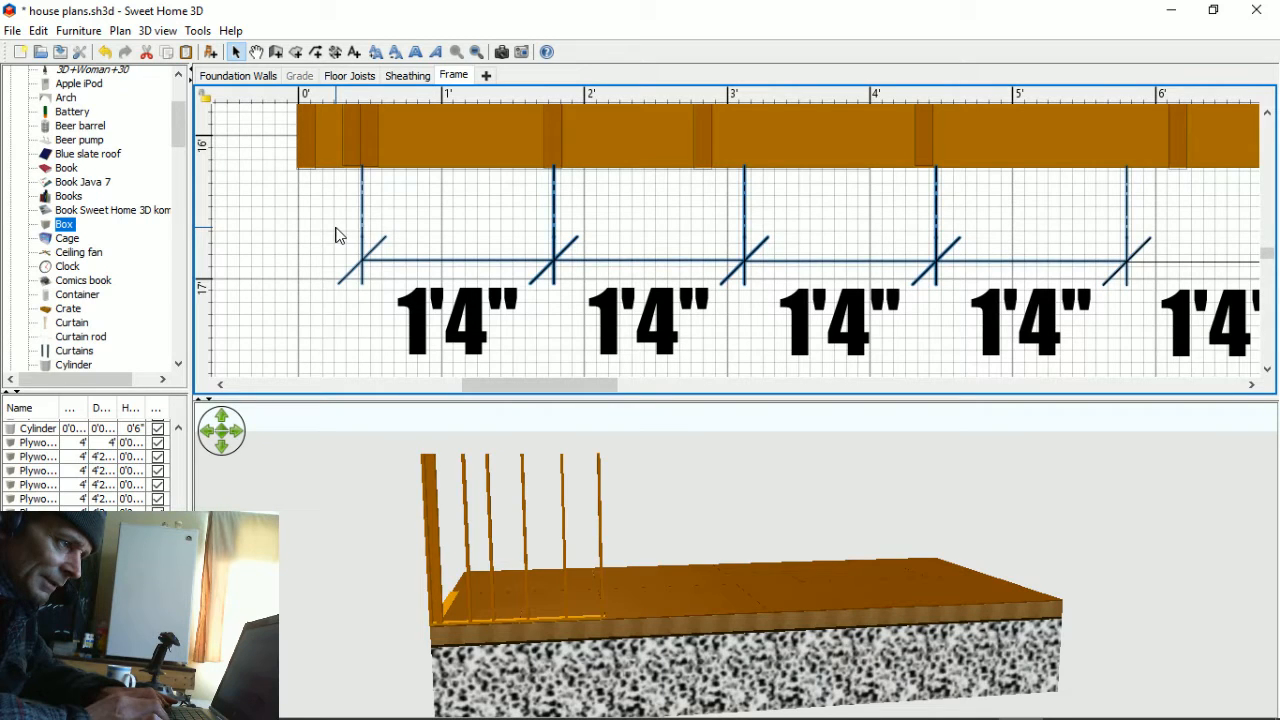
{"action": "key", "text": "Down"}
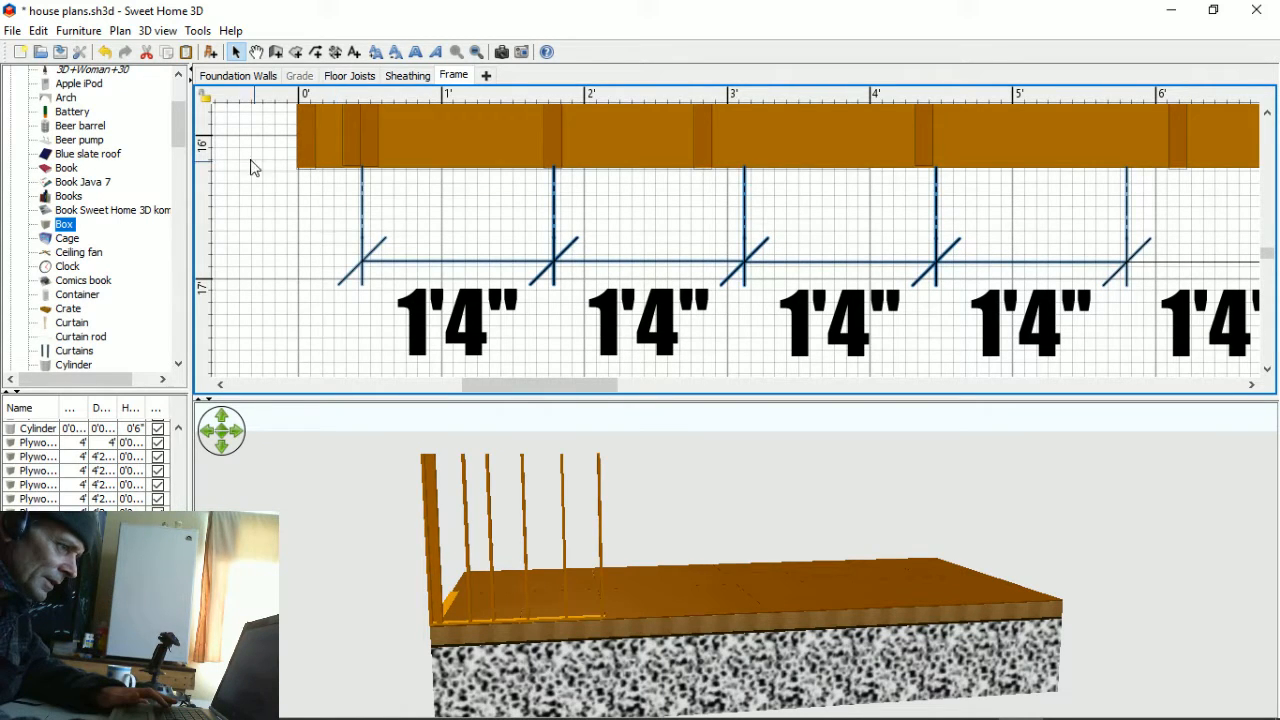
{"action": "left_click", "coordinate": [707, 219]}
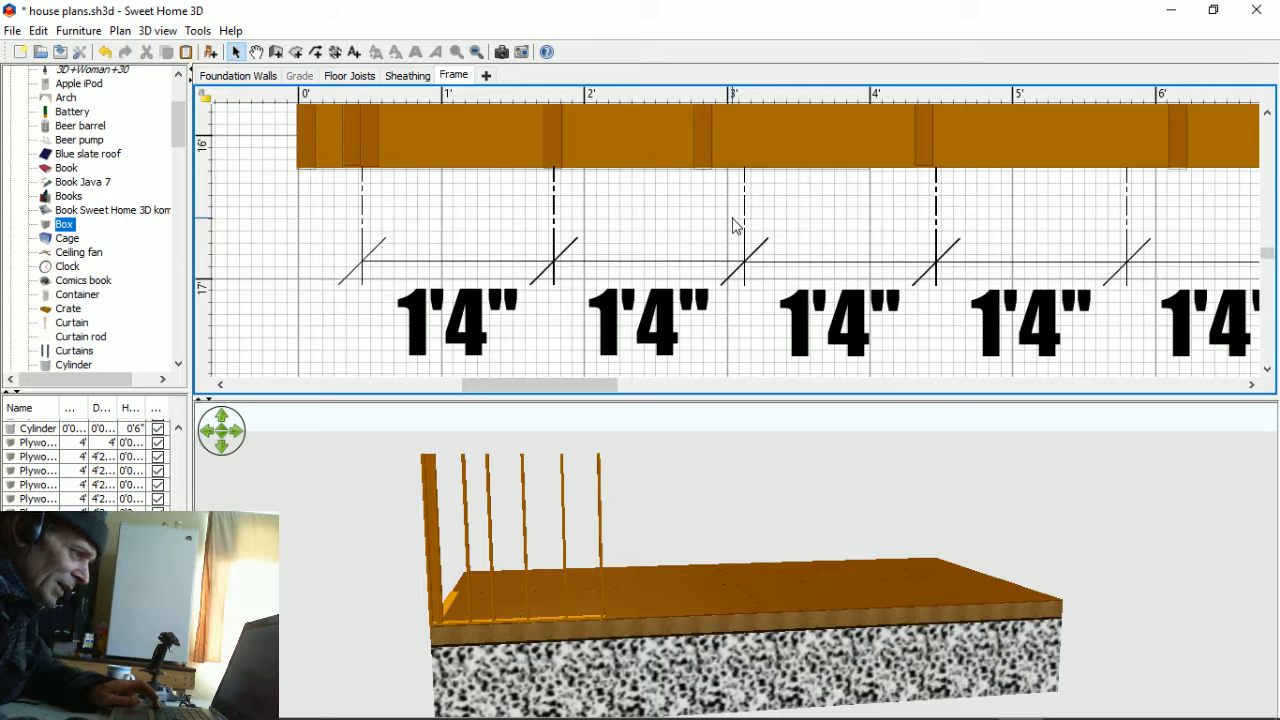
- Move the front wall stud near 2'10" along the plate until it is centered on the dimension mark at about 3'1"
{"action": "scroll", "coordinate": [735, 228], "scroll_direction": "down", "scroll_amount": 2}
{"action": "scroll", "coordinate": [735, 228], "scroll_direction": "down", "scroll_amount": 4}
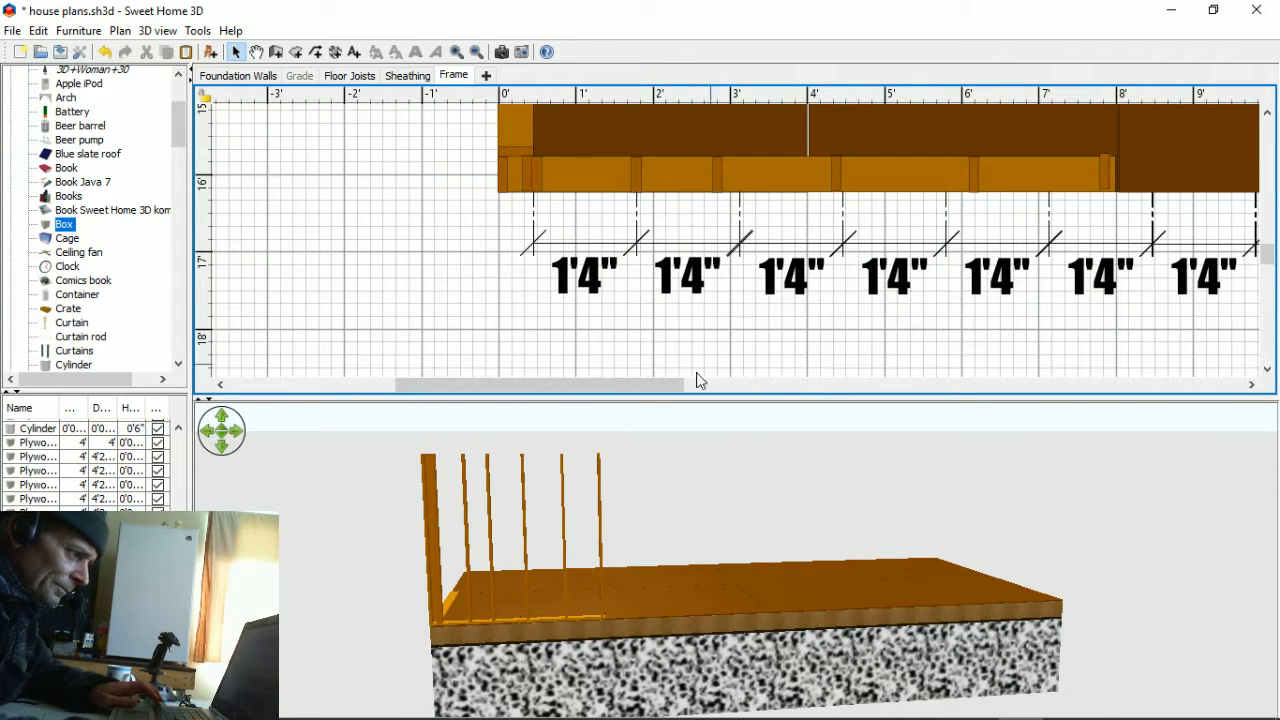
{"action": "left_click_drag", "start_coordinate": [636, 388], "coordinate": [668, 386]}
{"action": "scroll", "coordinate": [612, 228], "scroll_direction": "up", "scroll_amount": 4}
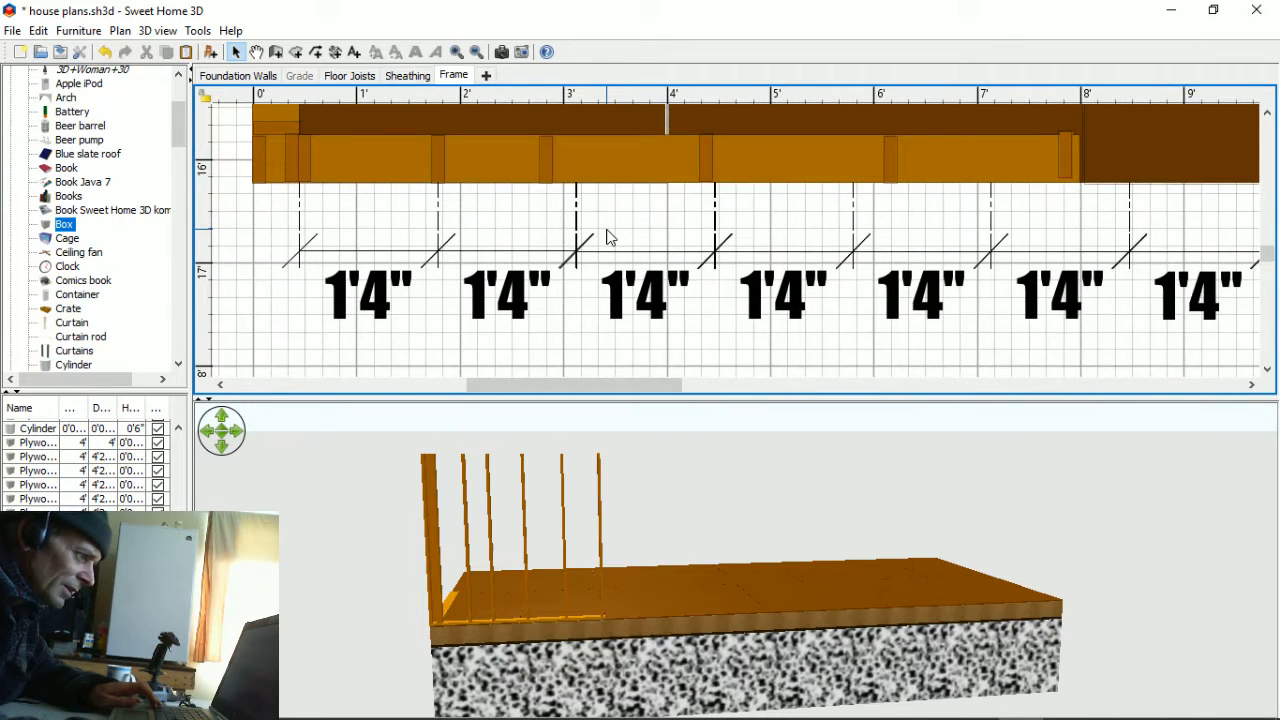
{"action": "left_click", "coordinate": [536, 168]}
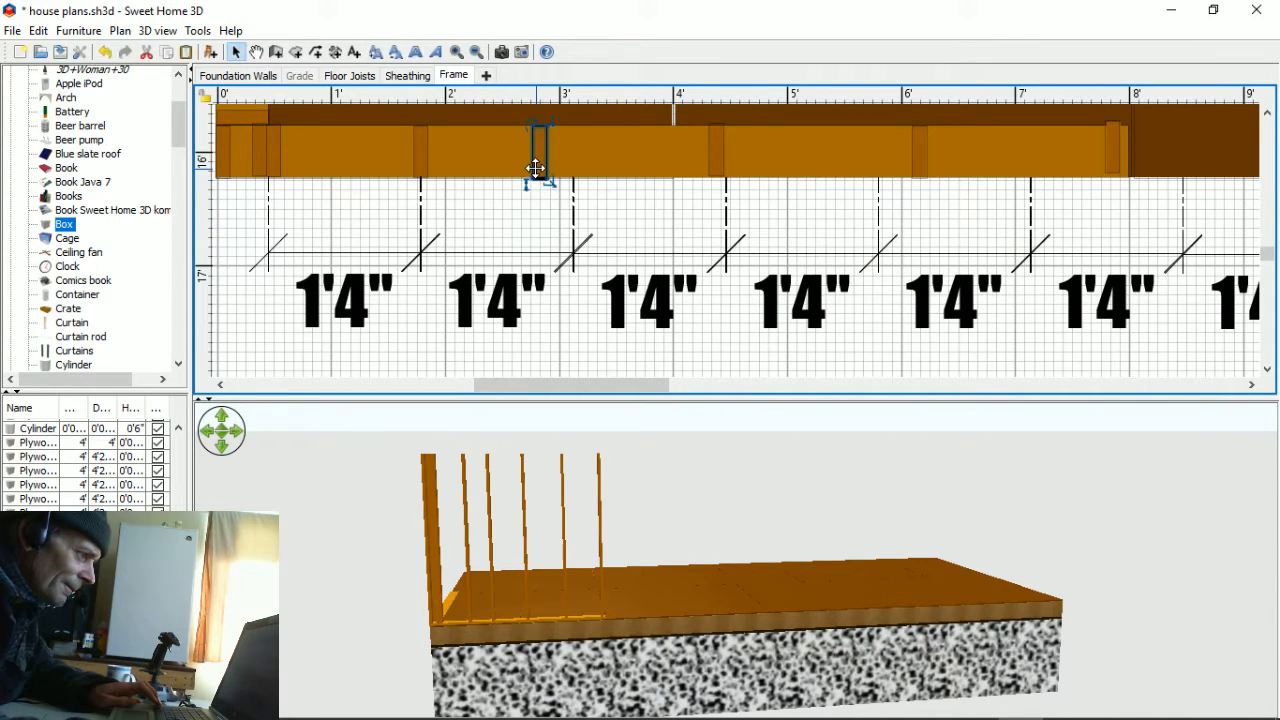
{"action": "key", "text": "Right"}
{"action": "key", "text": "Right"}
{"action": "key", "text": "Right"}
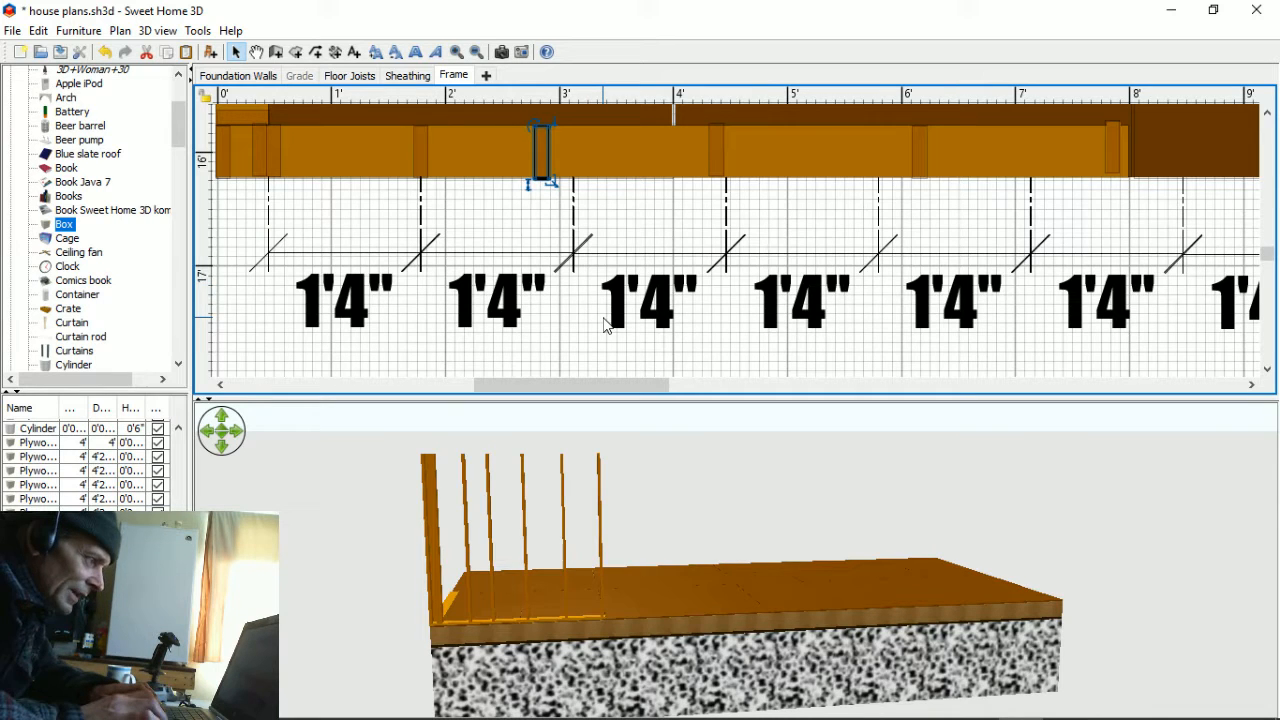
{"action": "key", "text": "Right"}
{"action": "key", "text": "Right"}
{"action": "key", "text": "Right"}
{"action": "key", "text": "Right"}
{"action": "key", "text": "Right"}
{"action": "key", "text": "Right"}
{"action": "key", "text": "Right"}
{"action": "key", "text": "Right"}
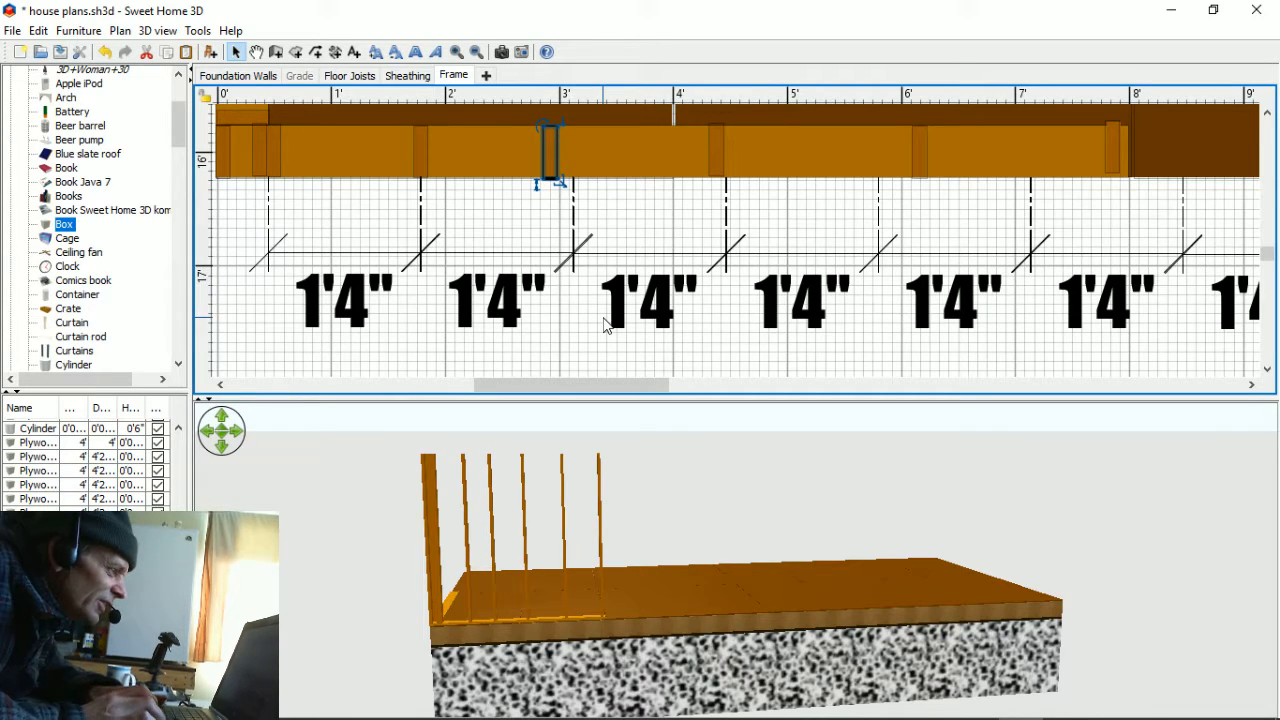
{"action": "key", "text": "Right"}
{"action": "key", "text": "Right"}
{"action": "key", "text": "Right"}
{"action": "key", "text": "Right"}
{"action": "key", "text": "Right"}
{"action": "key", "text": "Right"}
{"action": "key", "text": "Right"}
{"action": "key", "text": "Right"}
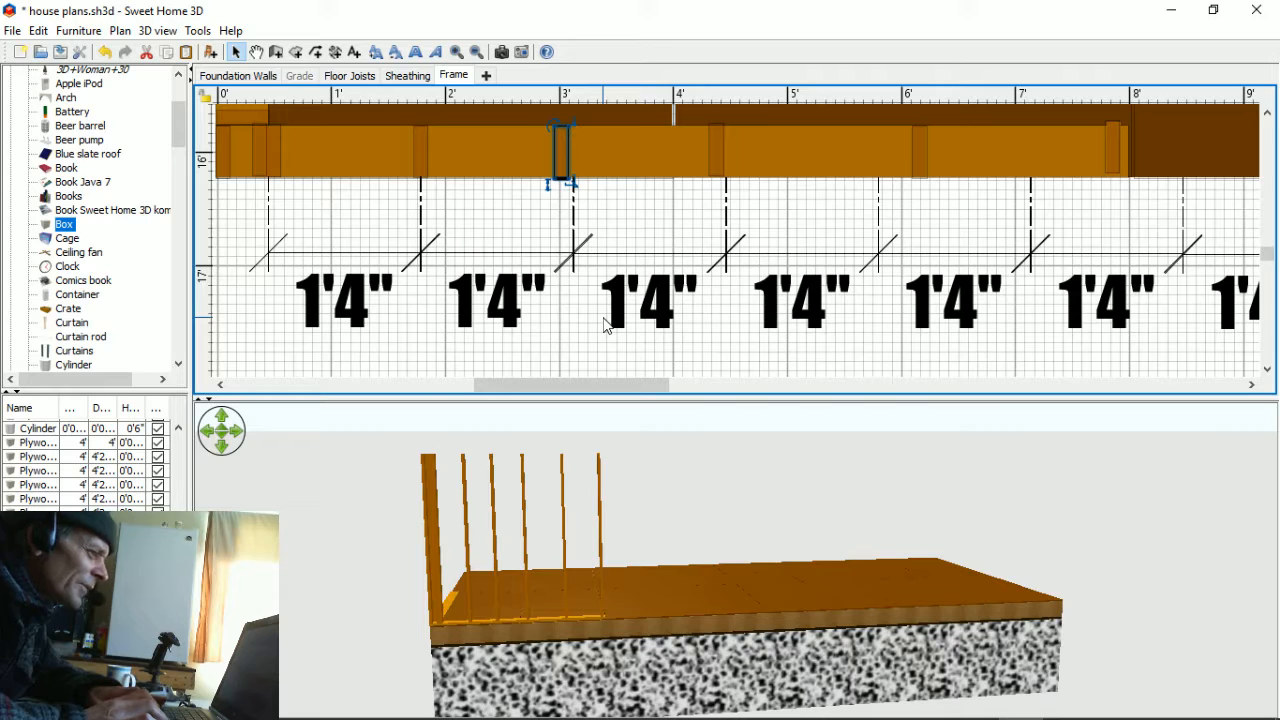
{"action": "key", "text": "Right"}
{"action": "key", "text": "Right"}
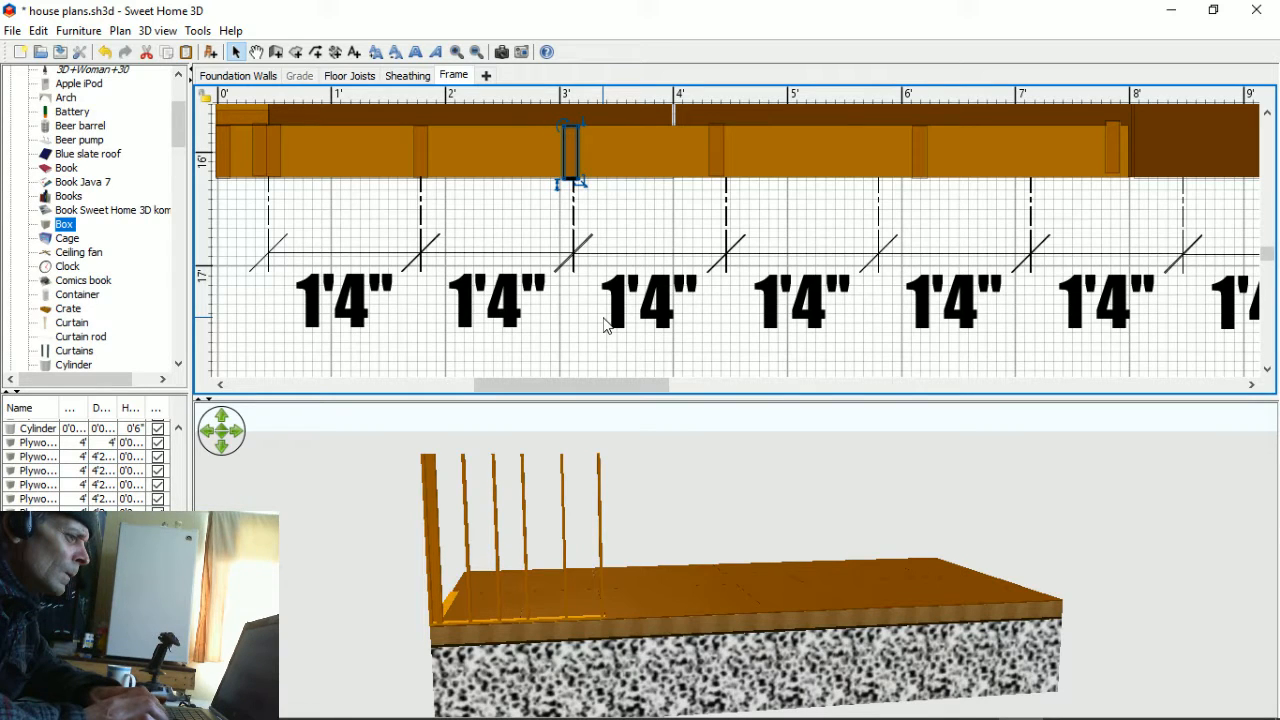
{"action": "key", "text": "Right"}
{"action": "key", "text": "Right"}
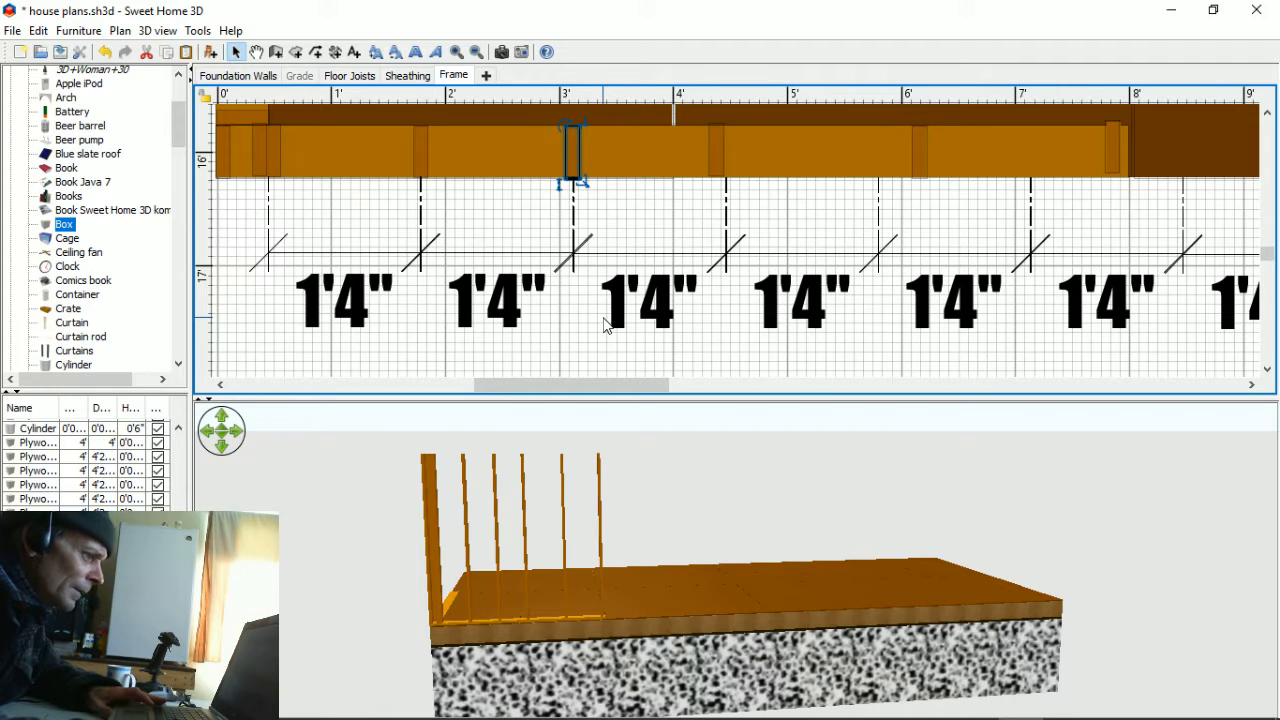
{"action": "left_click", "coordinate": [683, 206]}
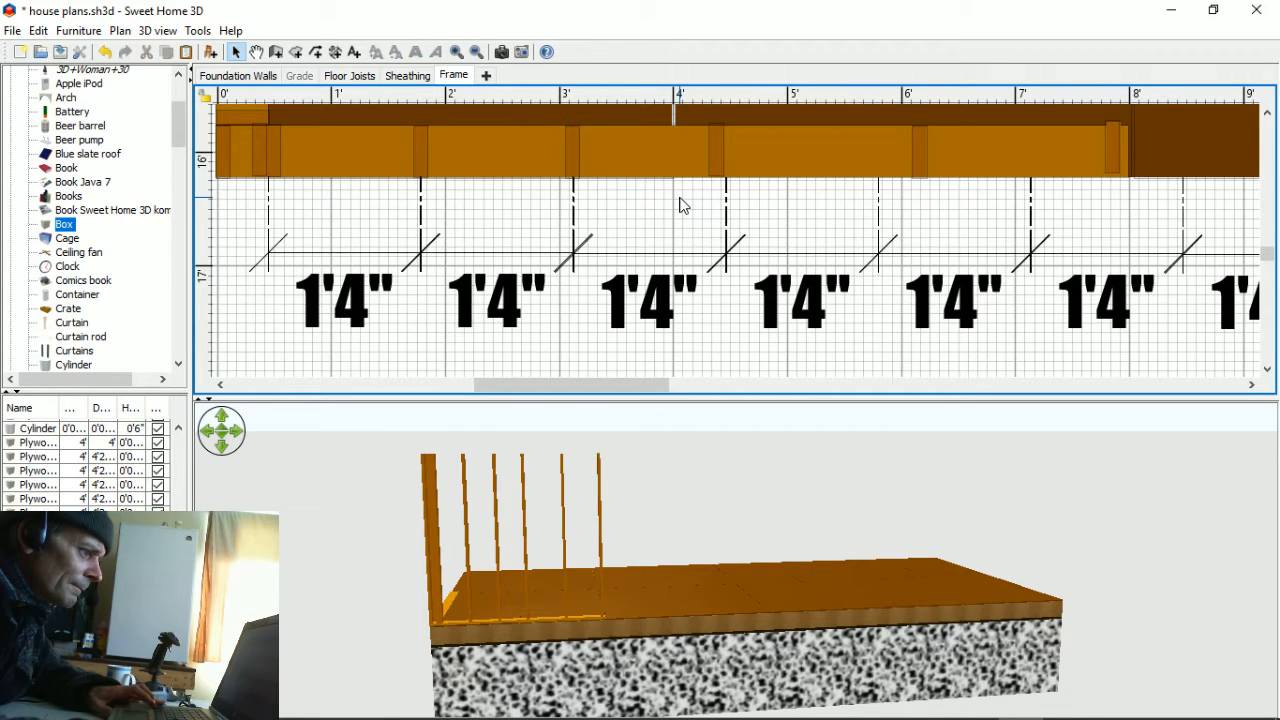
- Shift the next front wall stud slightly along the plate so it is centered on the dimension mark at about 4'5"
{"action": "scroll", "coordinate": [683, 206], "scroll_direction": "up", "scroll_amount": 2}
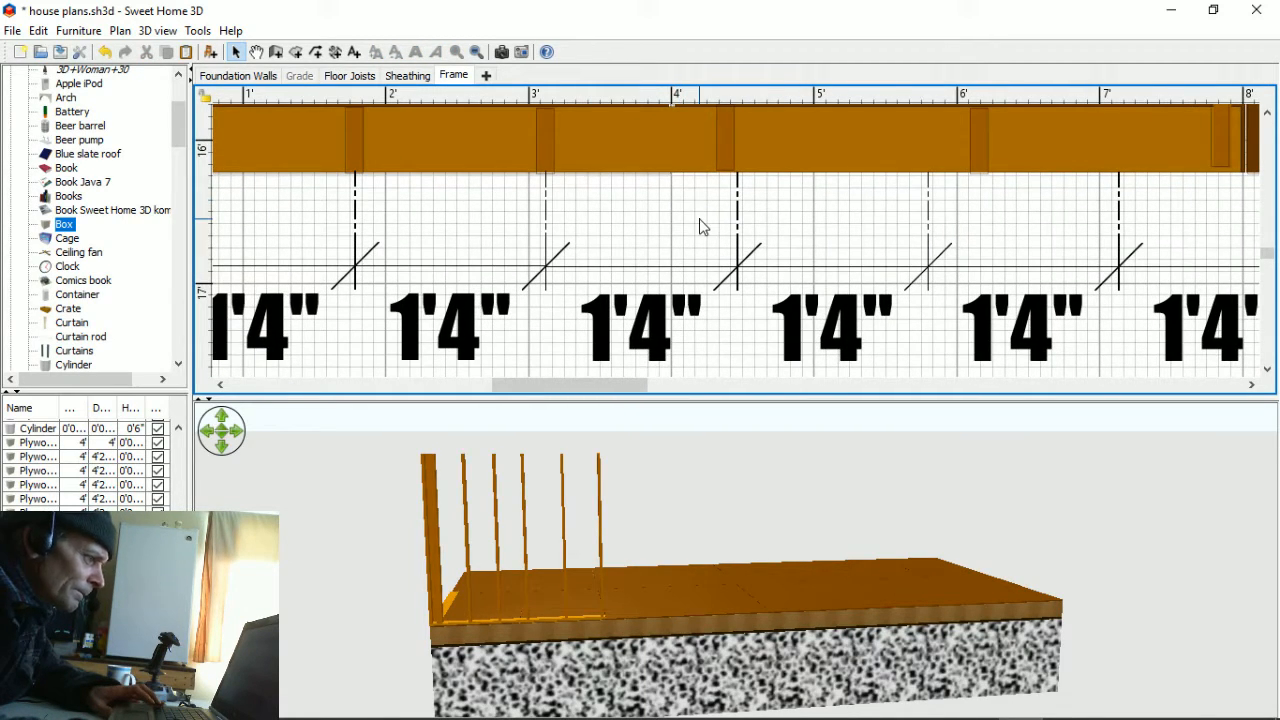
{"action": "left_click", "coordinate": [726, 154]}
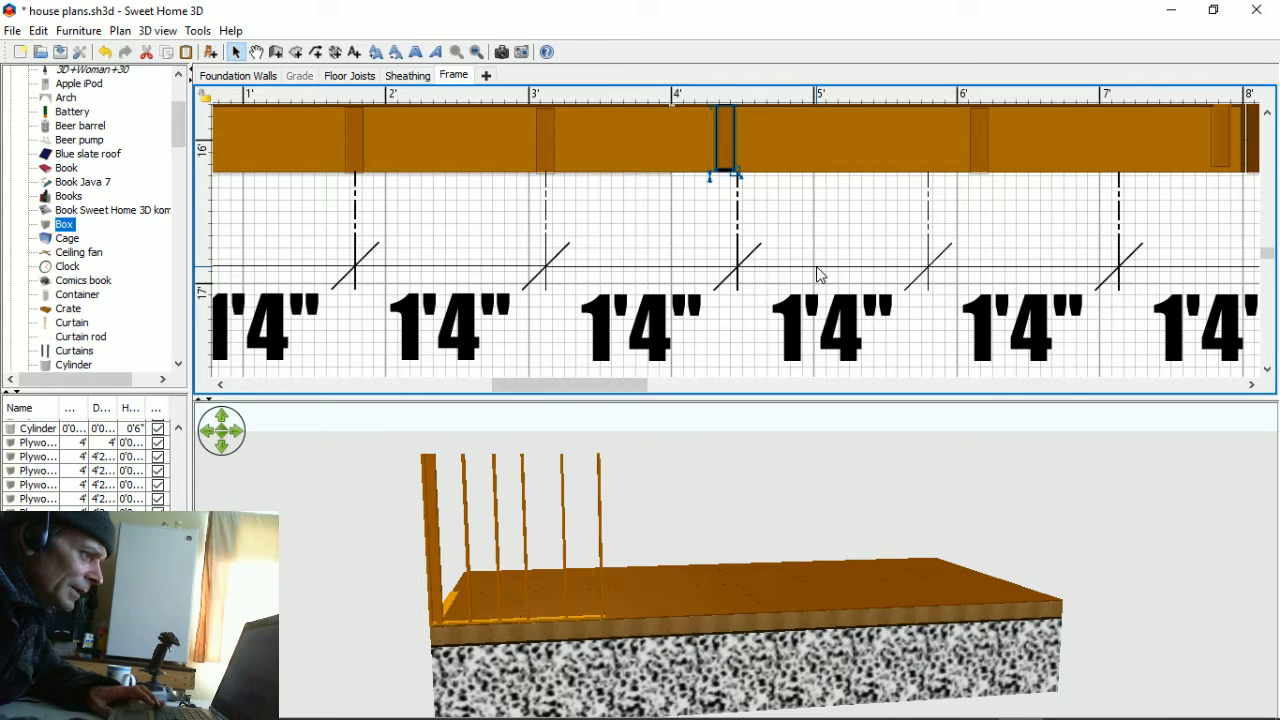
{"action": "key", "text": "Right"}
{"action": "key", "text": "Right"}
{"action": "key", "text": "Right"}
{"action": "key", "text": "Right"}
{"action": "key", "text": "Right"}
{"action": "key", "text": "Right"}
{"action": "key", "text": "Right"}
{"action": "key", "text": "Right"}
{"action": "key", "text": "Right"}
{"action": "key", "text": "Right"}
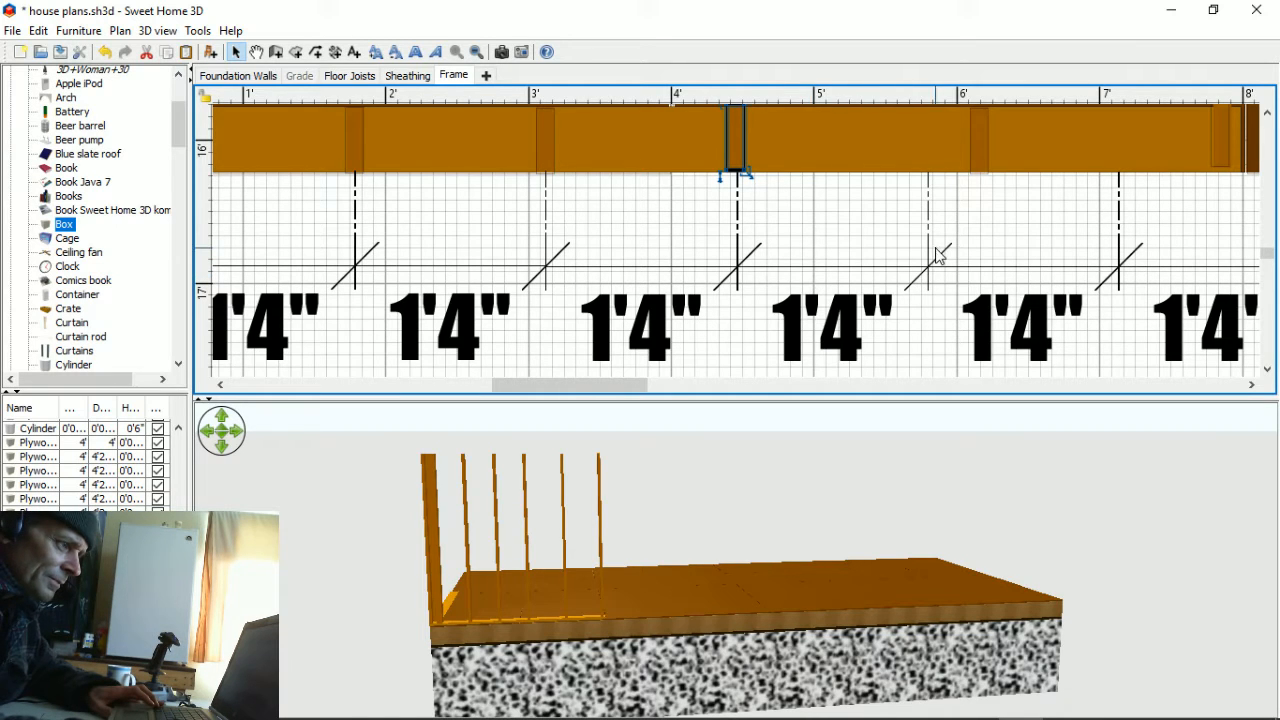
- Move the stud near 6'2" back to the dimension mark at about 5'9" and align it with the front plate's edges
{"action": "left_click", "coordinate": [979, 142]}
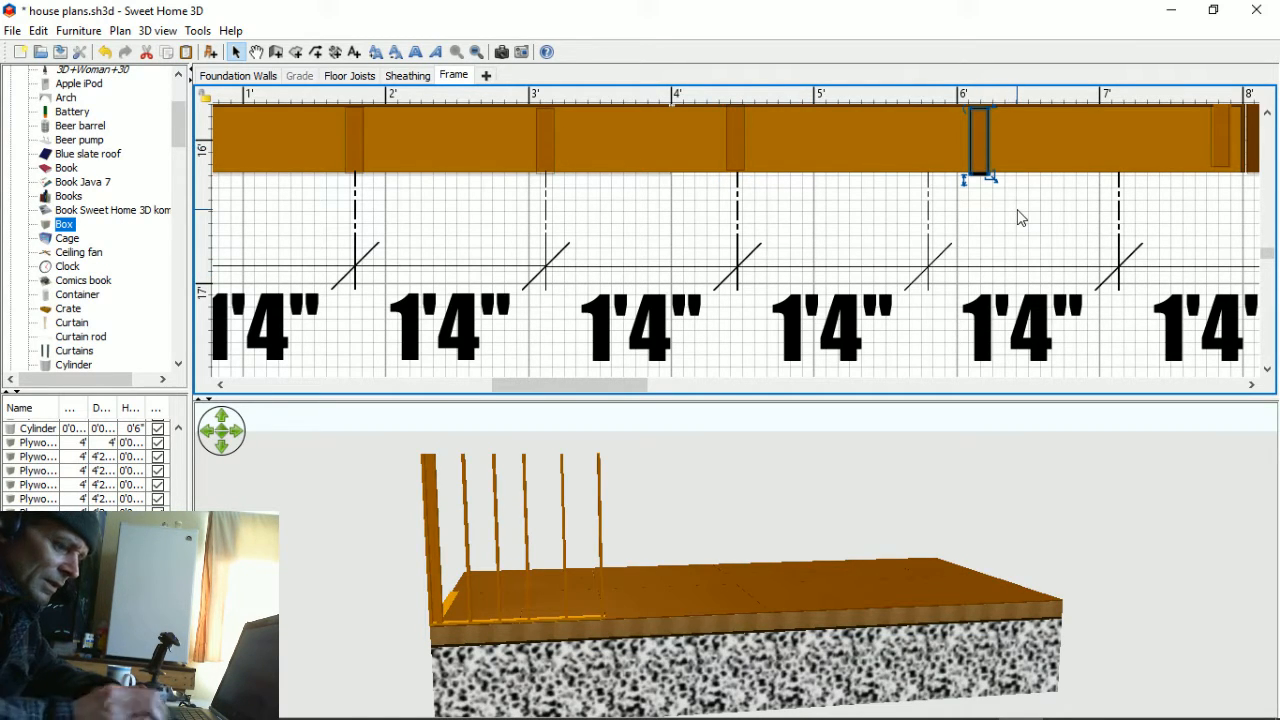
{"action": "key", "text": "Left"}
{"action": "key", "text": "Left"}
{"action": "key", "text": "Left"}
{"action": "key", "text": "Left"}
{"action": "key", "text": "Left"}
{"action": "key", "text": "Left"}
{"action": "key", "text": "Left"}
{"action": "key", "text": "Left"}
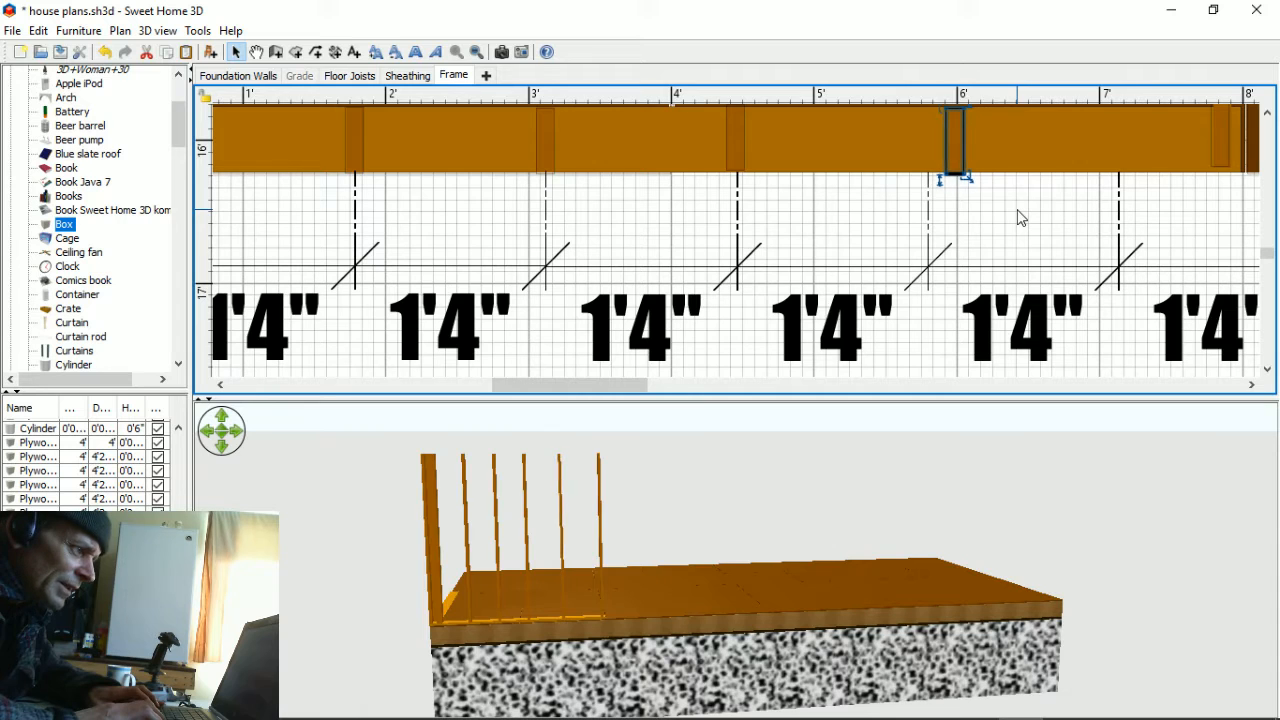
{"action": "key", "text": "Left"}
{"action": "key", "text": "Left"}
{"action": "key", "text": "Left"}
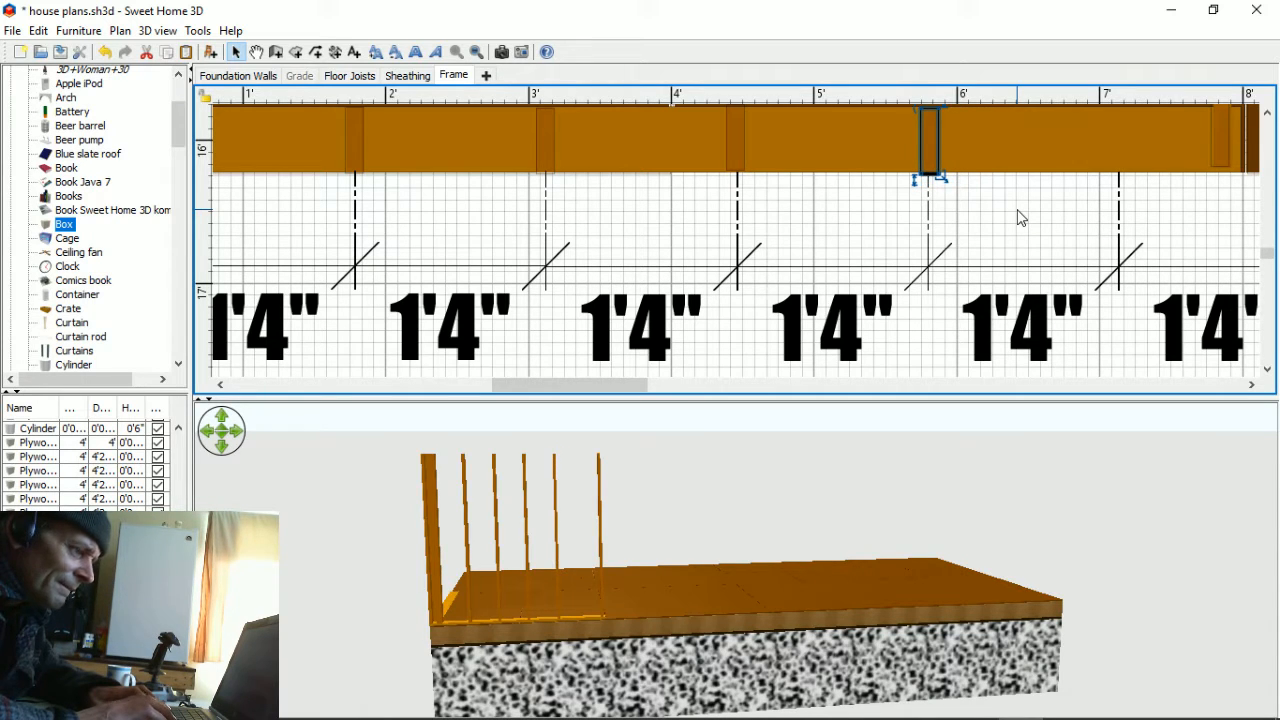
{"action": "key", "text": "Up"}
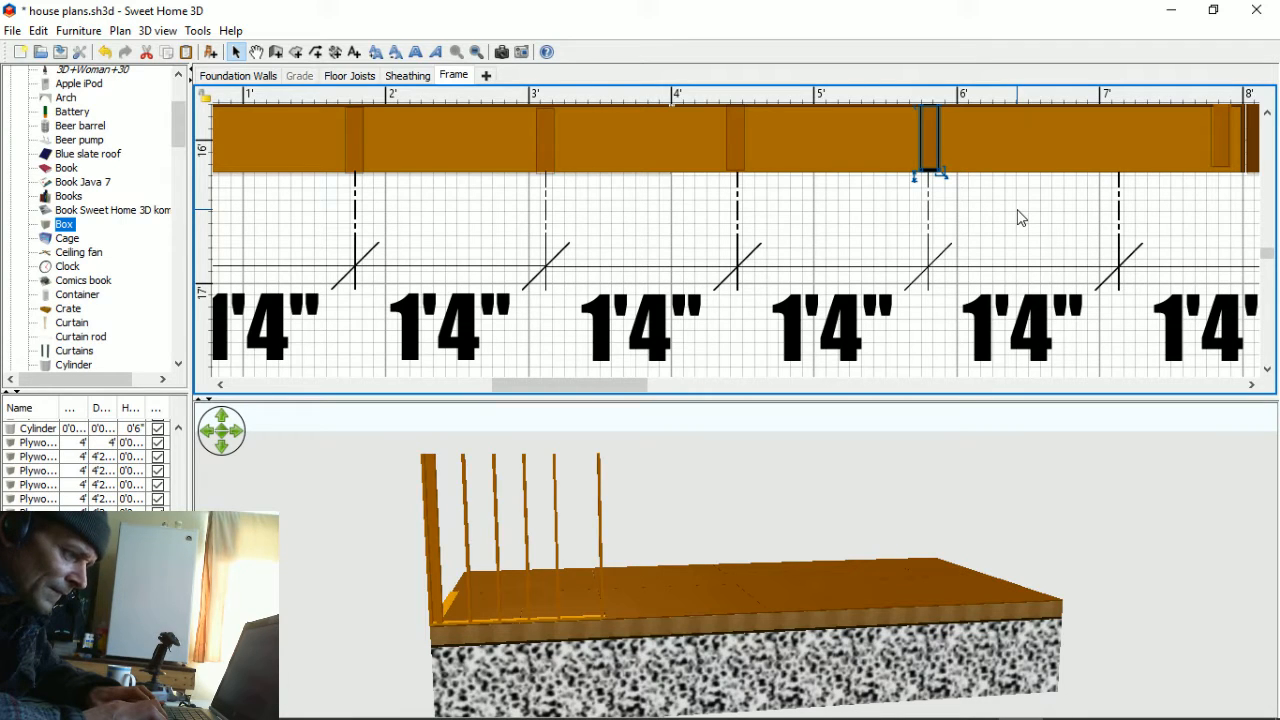
{"action": "key", "text": "Left"}
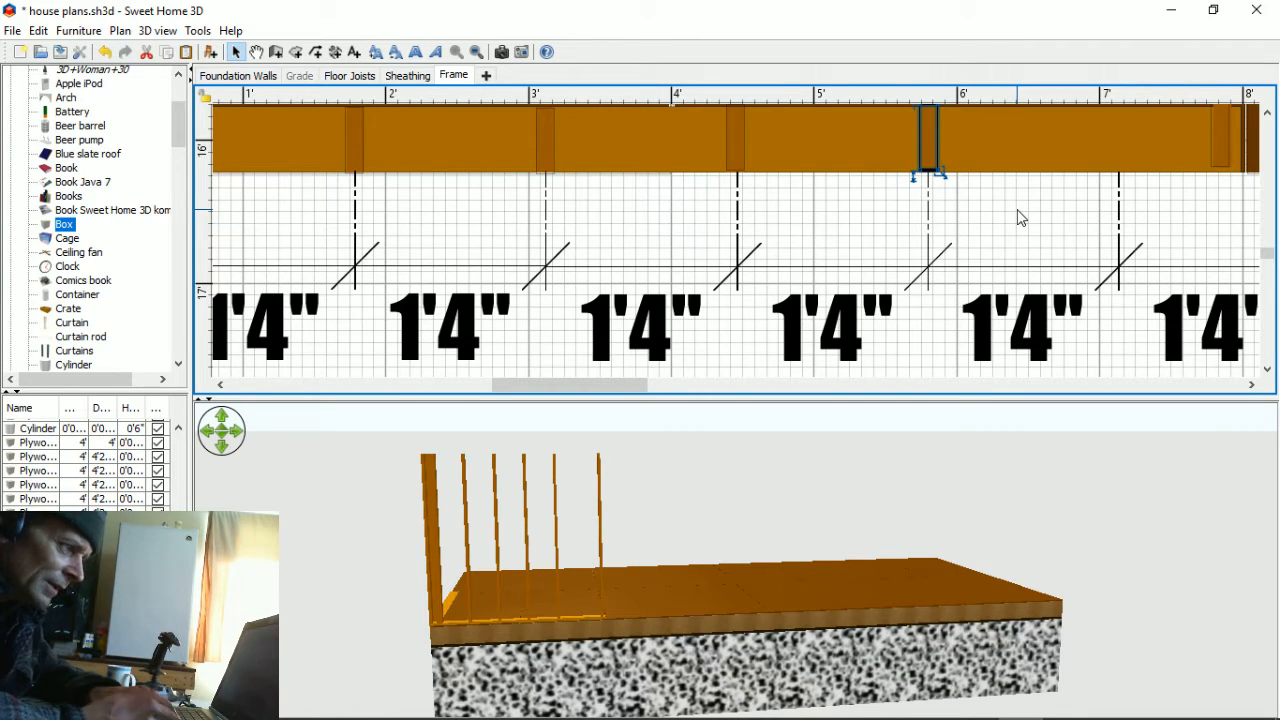
{"action": "left_click", "coordinate": [1032, 217]}
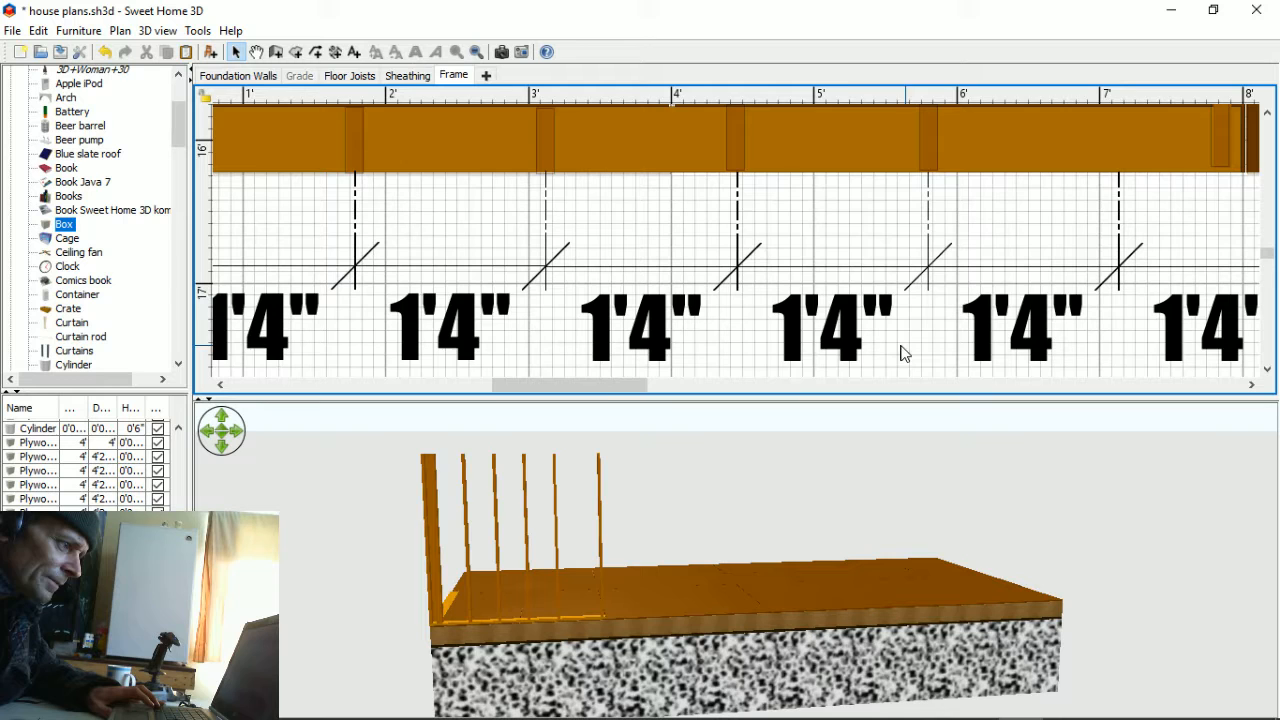
- Move the stud at the plate's far end back so it is centered on the dimension mark at about 7'1"
{"action": "left_click_drag", "start_coordinate": [594, 388], "coordinate": [627, 388]}
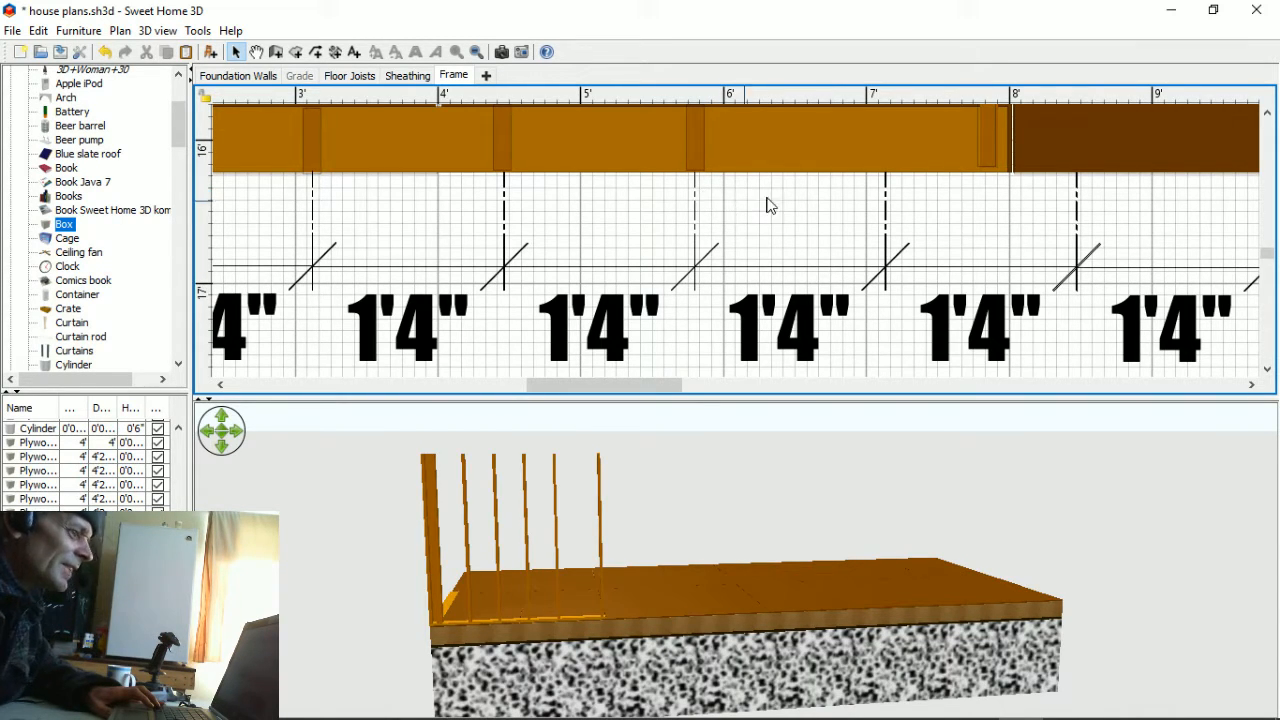
{"action": "left_click_drag", "start_coordinate": [987, 155], "coordinate": [886, 158]}
{"action": "left_click", "coordinate": [905, 226]}
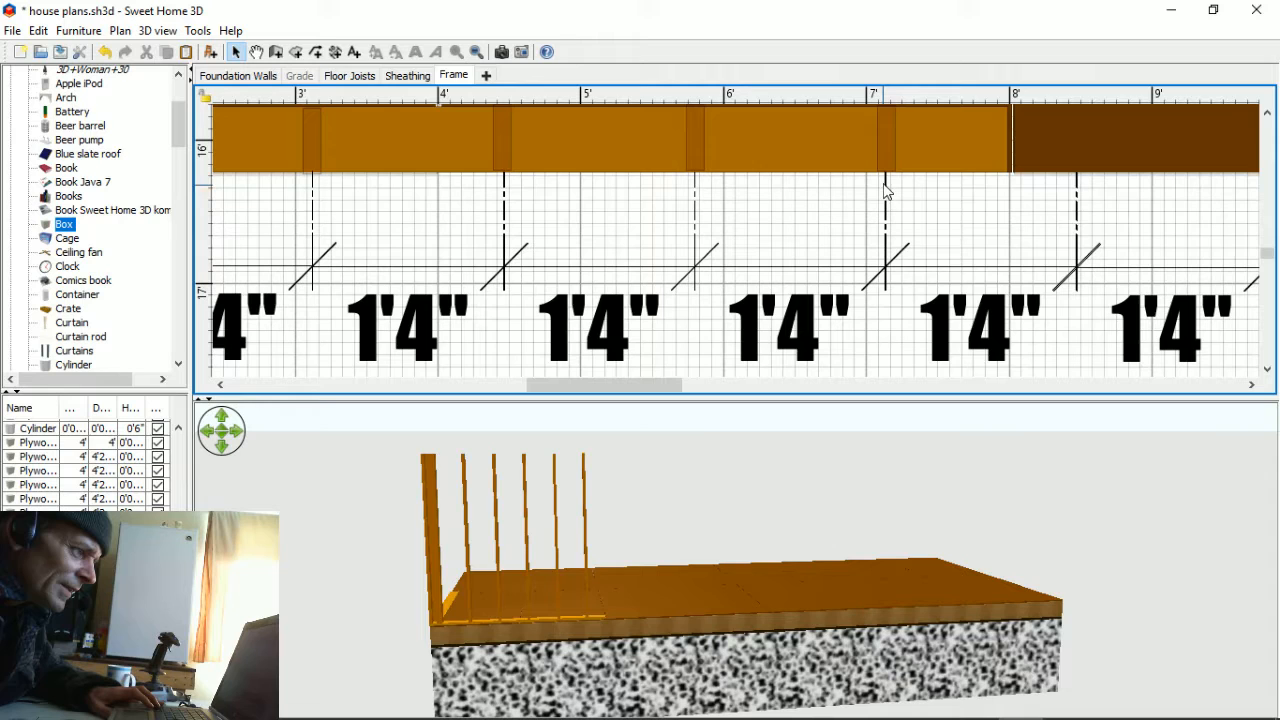
{"action": "left_click", "coordinate": [881, 136]}
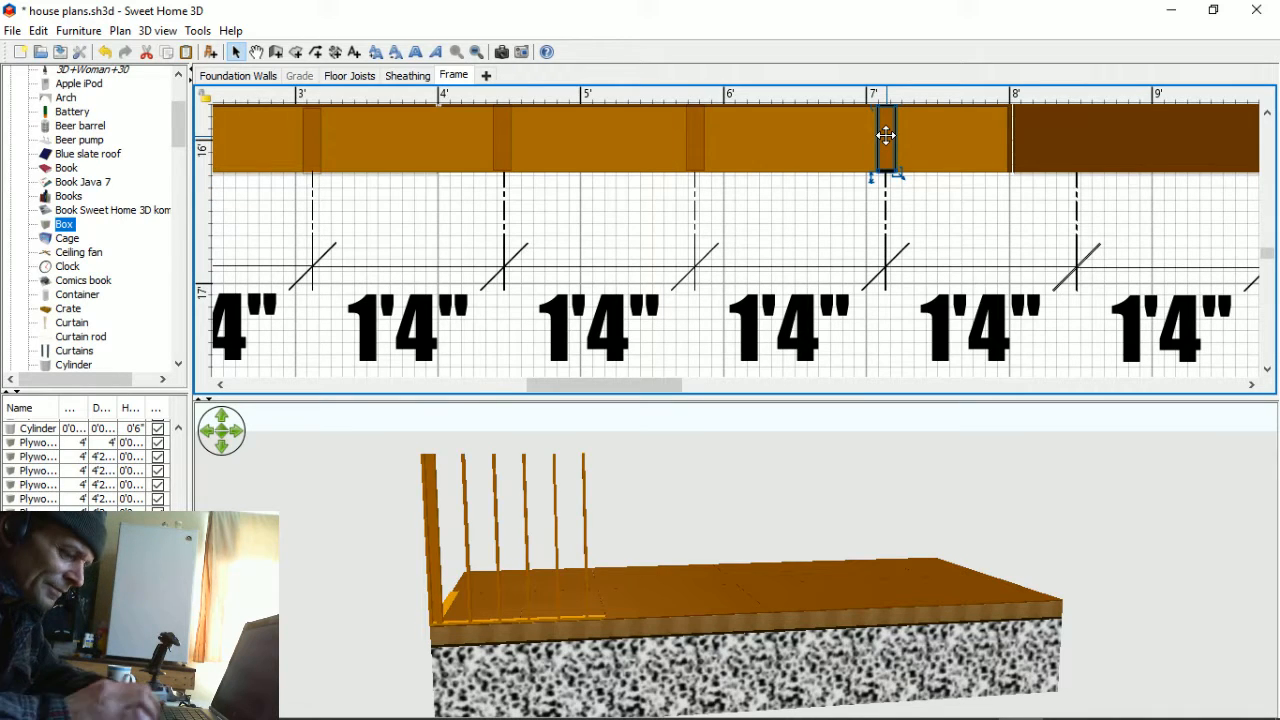
- Duplicate the front wall plate and place the copy end to end with the original, starting at the 8' mark
{"action": "left_click", "coordinate": [955, 225]}
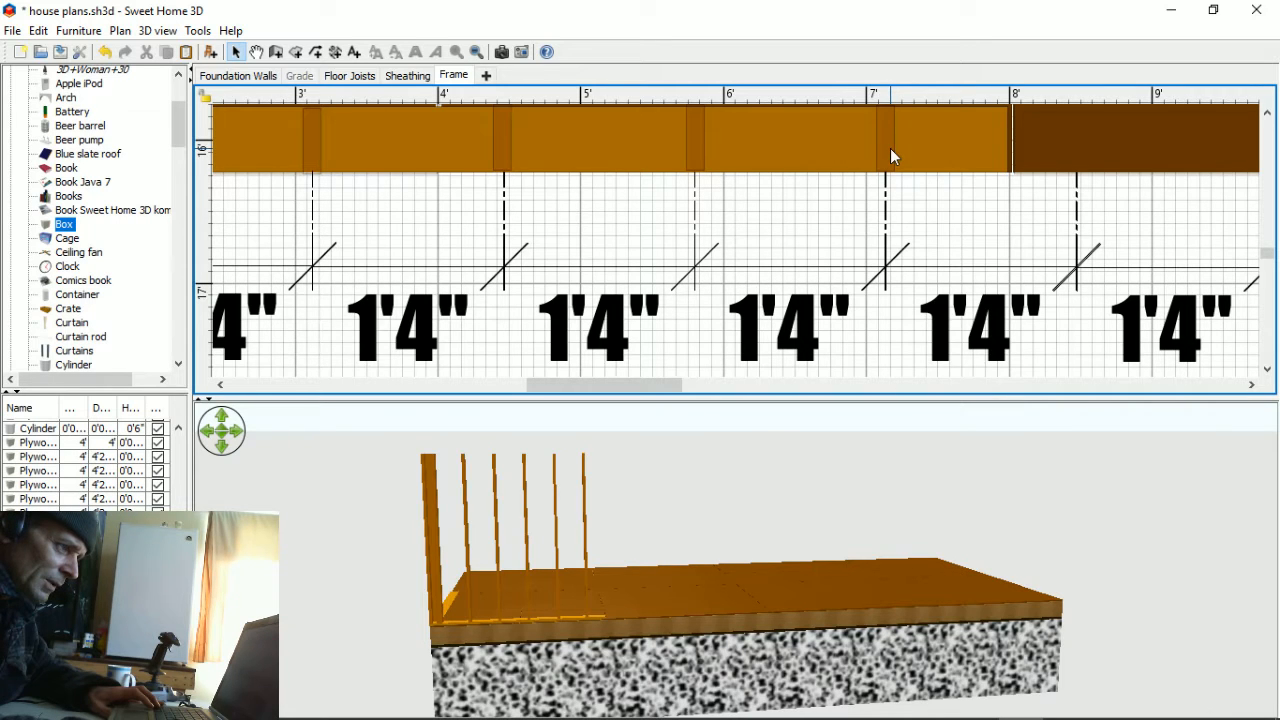
{"action": "left_click", "coordinate": [1064, 152]}
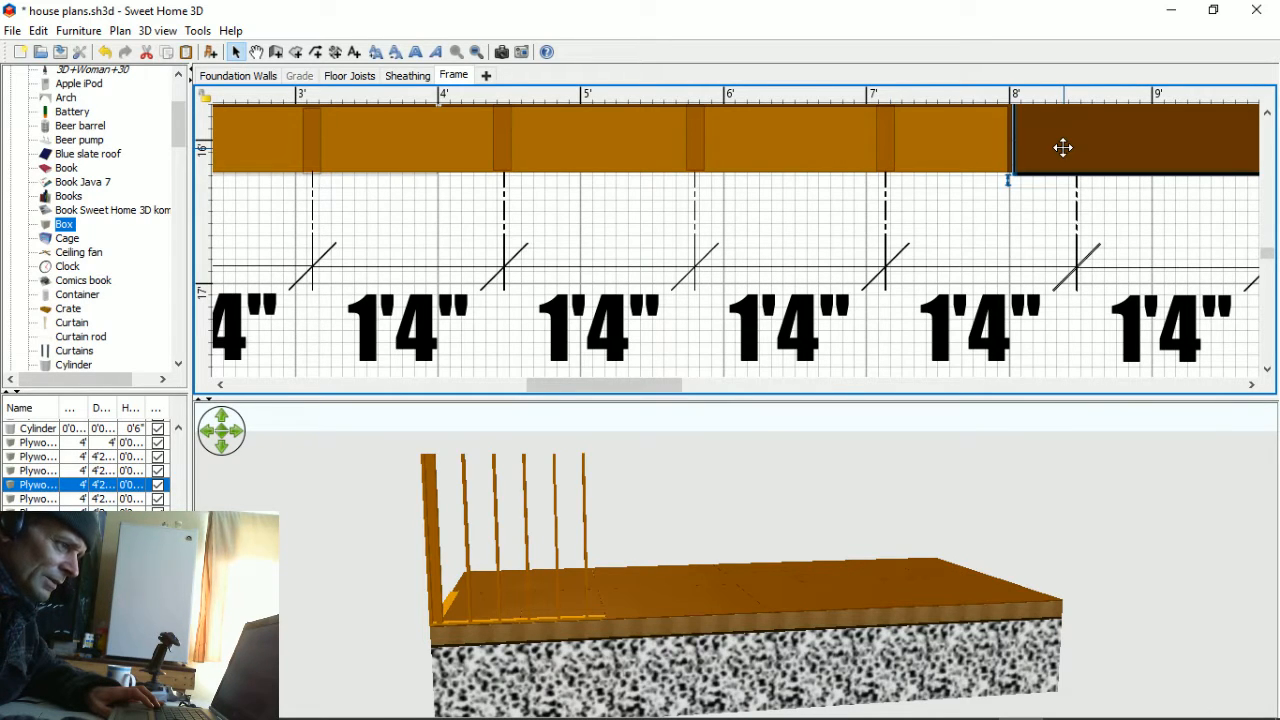
{"action": "scroll", "coordinate": [1037, 208], "scroll_direction": "up", "scroll_amount": 3}
{"action": "scroll", "coordinate": [1037, 208], "scroll_direction": "down", "scroll_amount": 2}
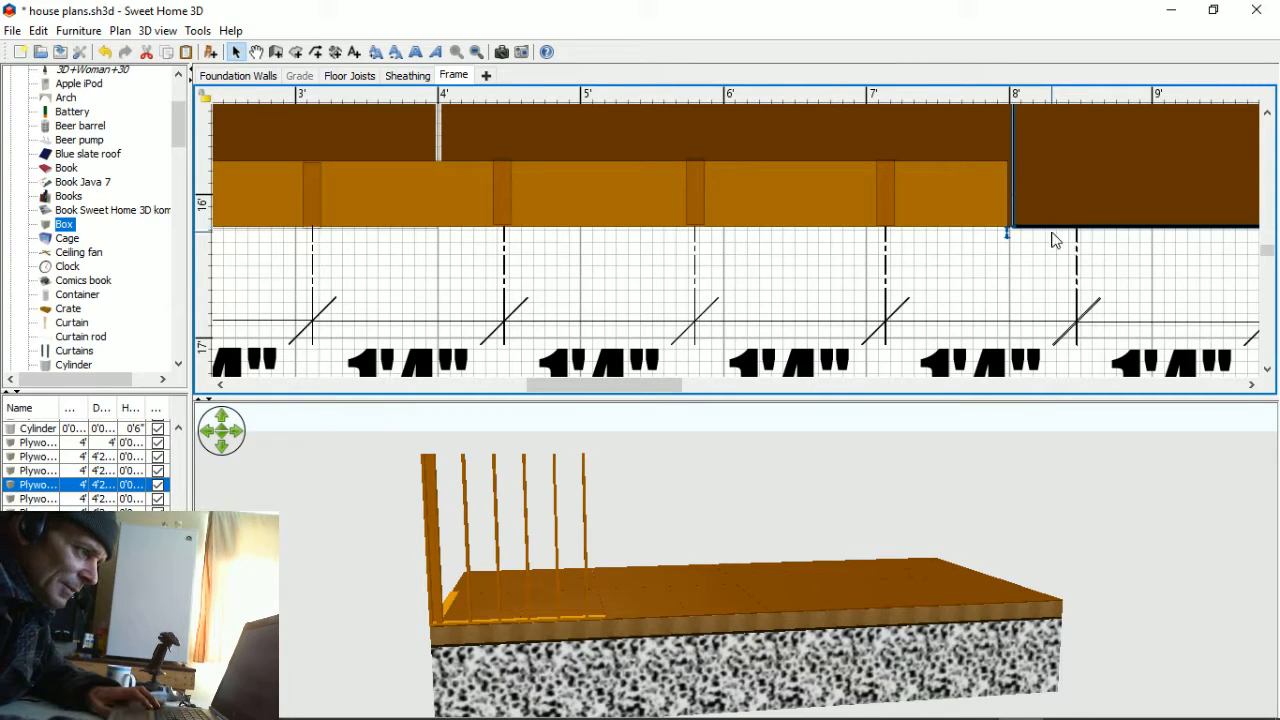
{"action": "left_click", "coordinate": [983, 195]}
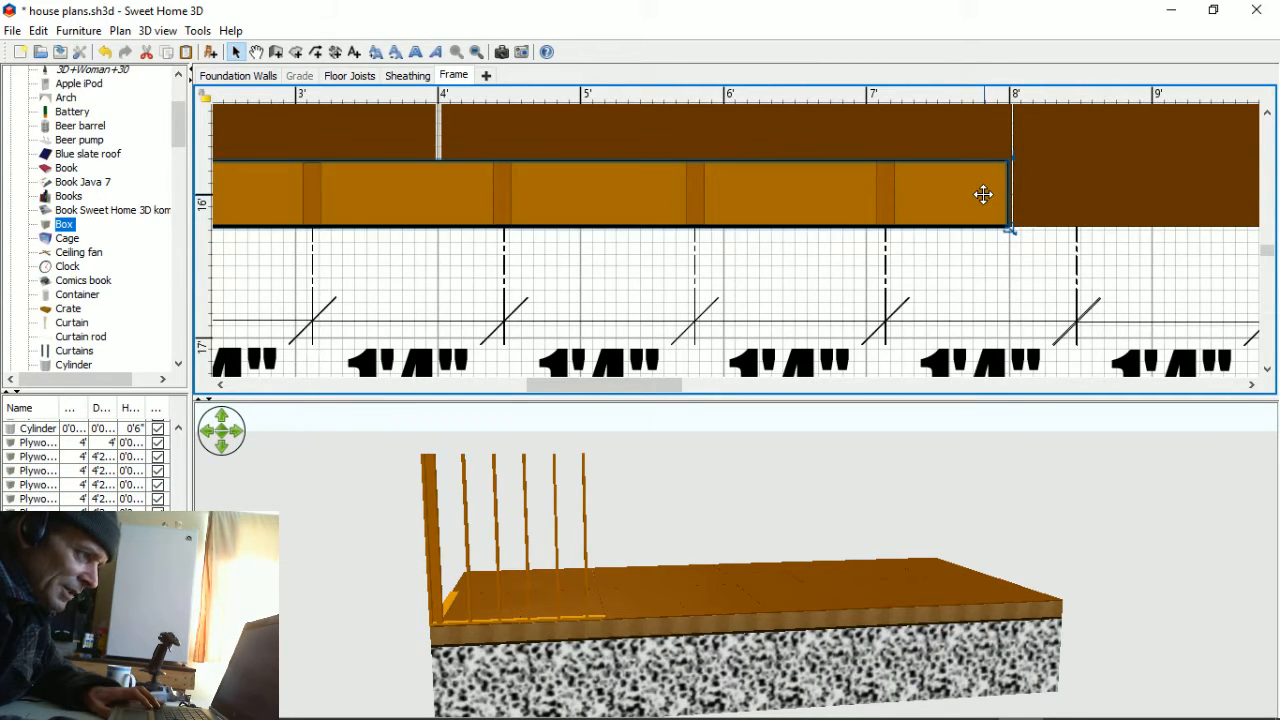
{"action": "right_click", "coordinate": [983, 195]}
{"action": "left_click", "coordinate": [1043, 257]}
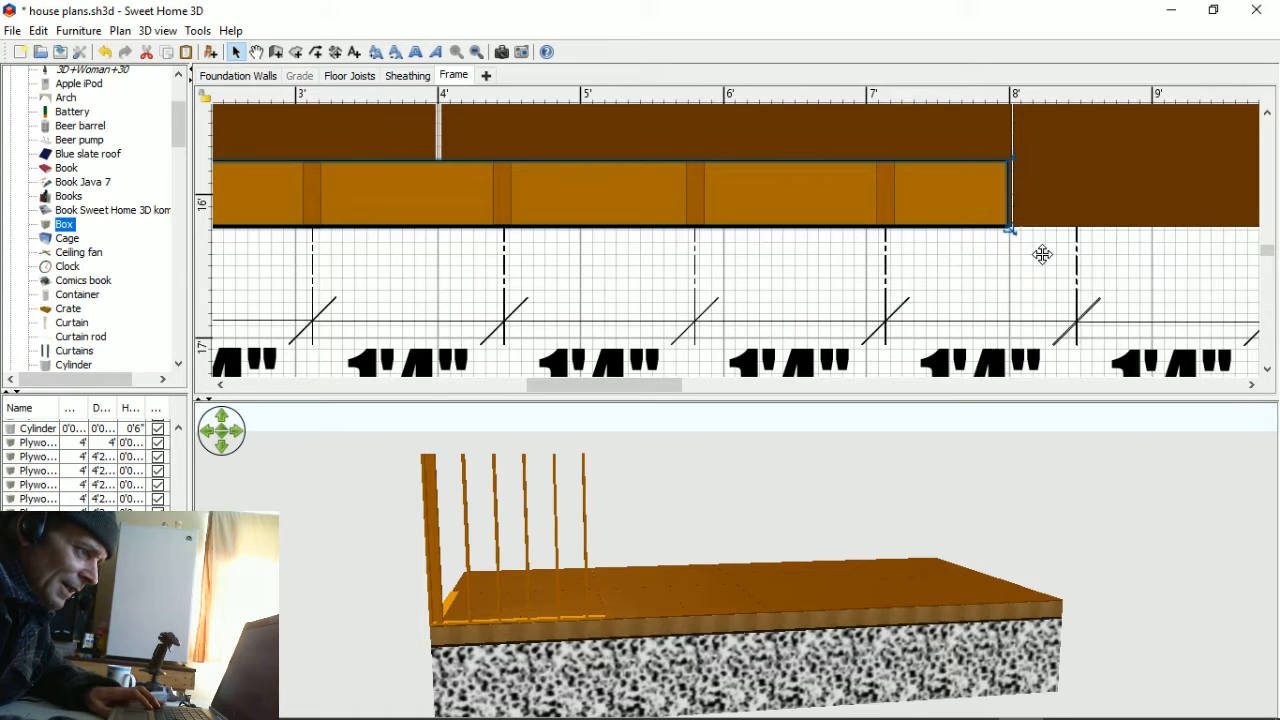
{"action": "right_click", "coordinate": [1022, 279]}
{"action": "left_click", "coordinate": [1035, 357]}
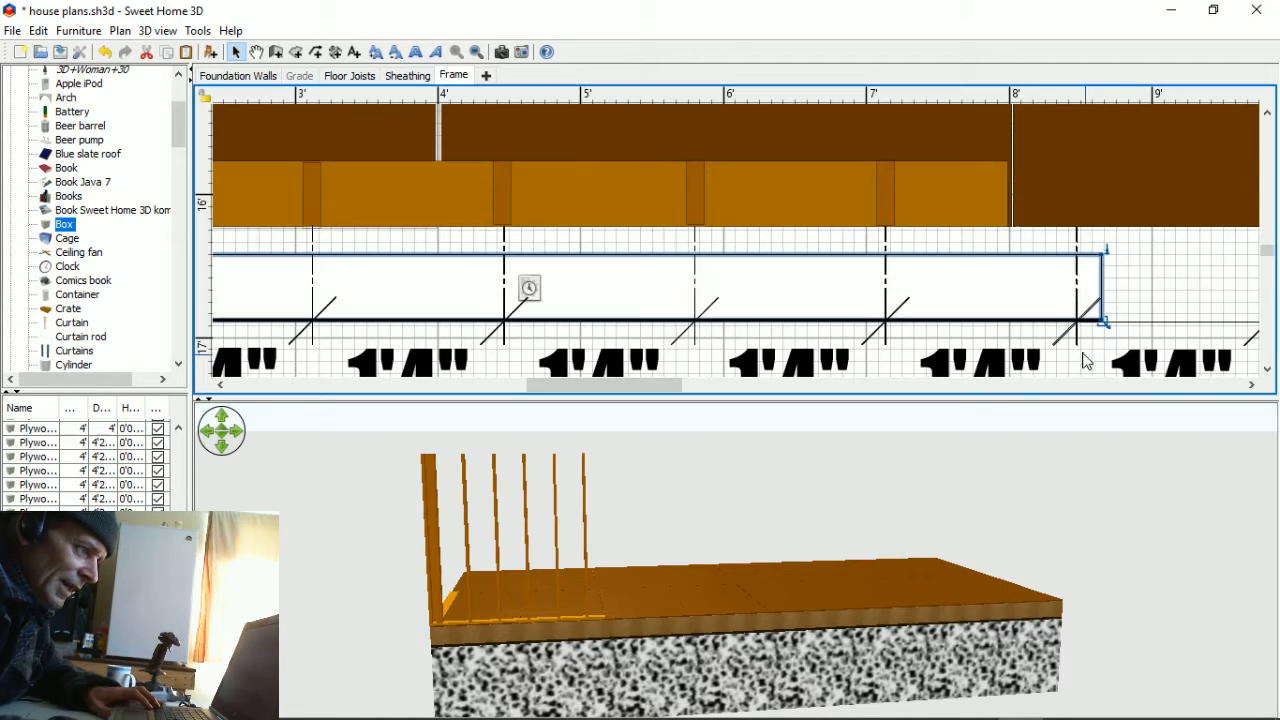
{"action": "mouse_move", "coordinate": [377, 275]}
{"action": "left_mouse_down"}
{"action": "mouse_move", "coordinate": [789, 286]}
{"action": "mouse_move", "coordinate": [1250, 190]}
{"action": "mouse_move", "coordinate": [1202, 182]}
{"action": "mouse_move", "coordinate": [1194, 198]}
{"action": "left_mouse_up"}
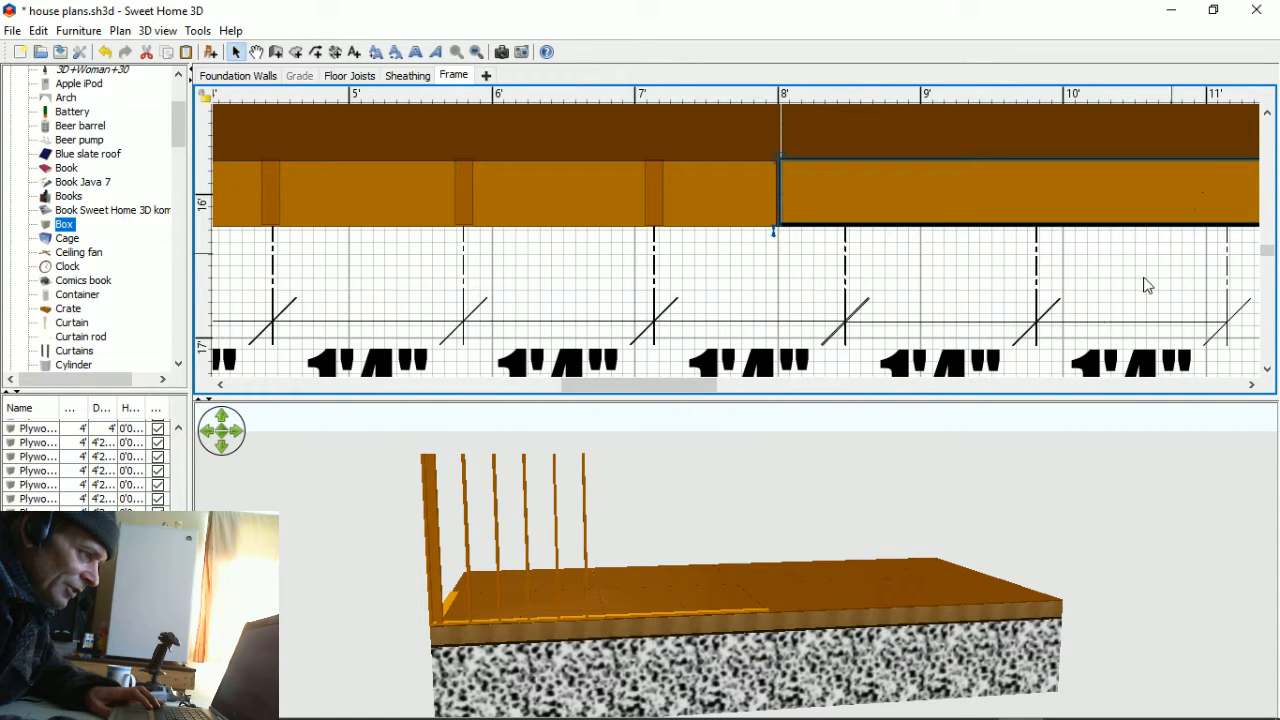
{"action": "left_click", "coordinate": [800, 263]}
- Duplicate the stud near 7'1" and center the copy on the second plate at the dimension mark at about 8'5"
{"action": "left_click", "coordinate": [653, 187]}
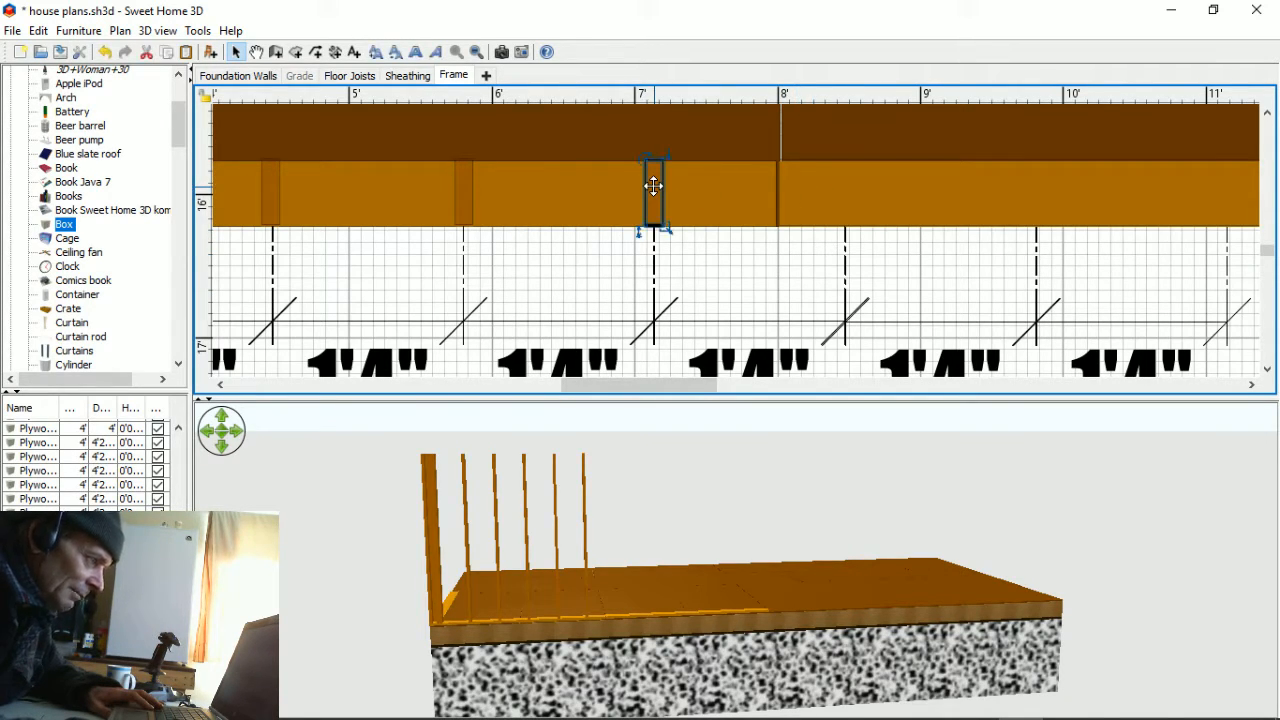
{"action": "right_click", "coordinate": [665, 195]}
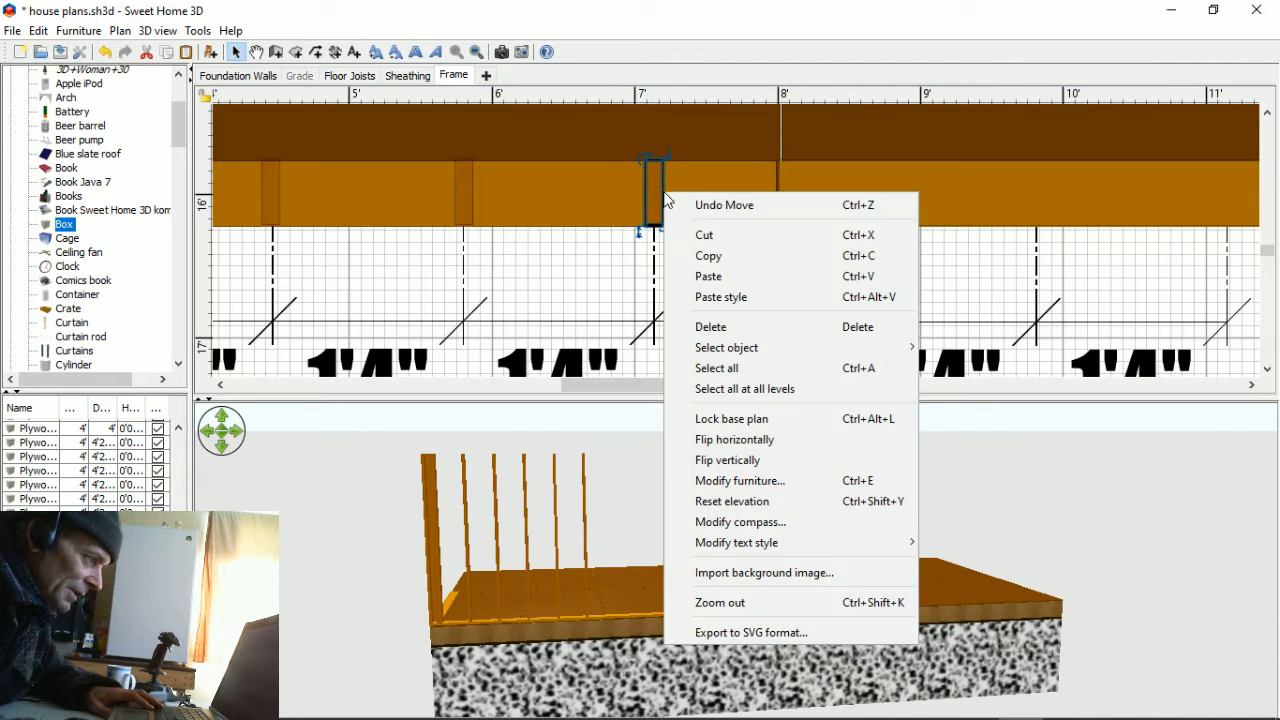
{"action": "left_click", "coordinate": [710, 257]}
{"action": "right_click", "coordinate": [714, 266]}
{"action": "left_click", "coordinate": [770, 350]}
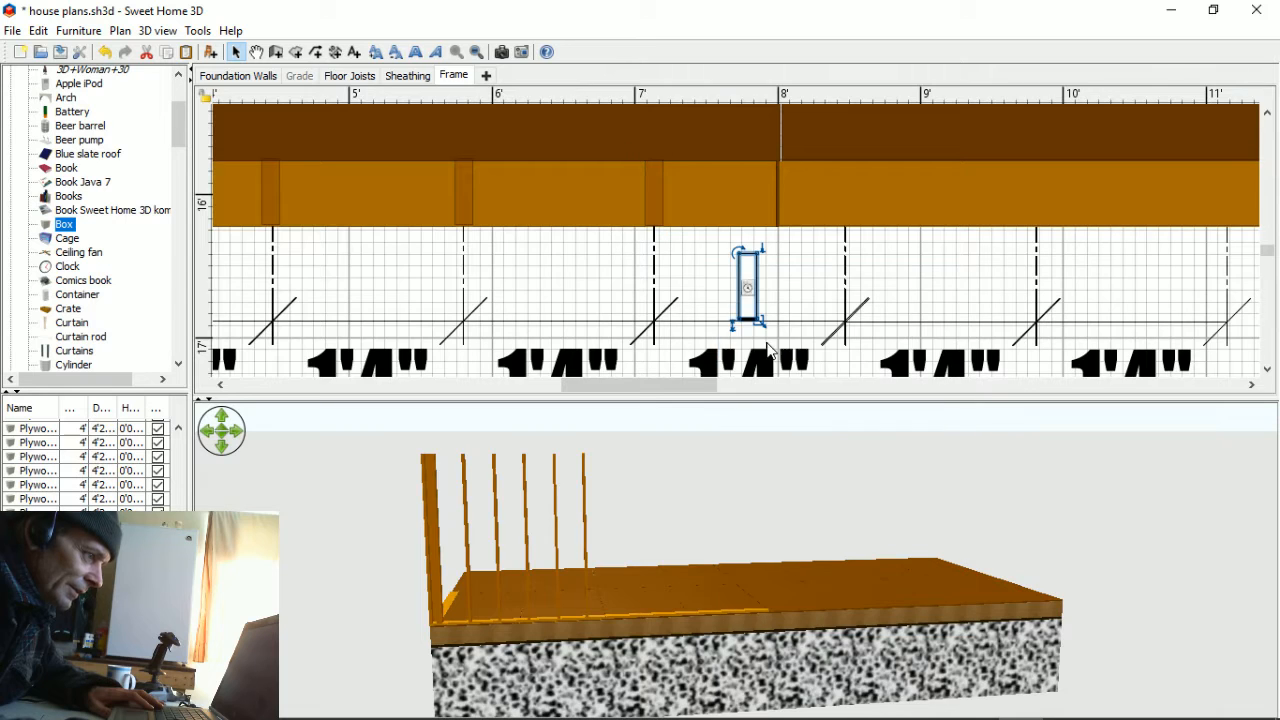
{"action": "left_click_drag", "start_coordinate": [746, 296], "coordinate": [858, 193]}
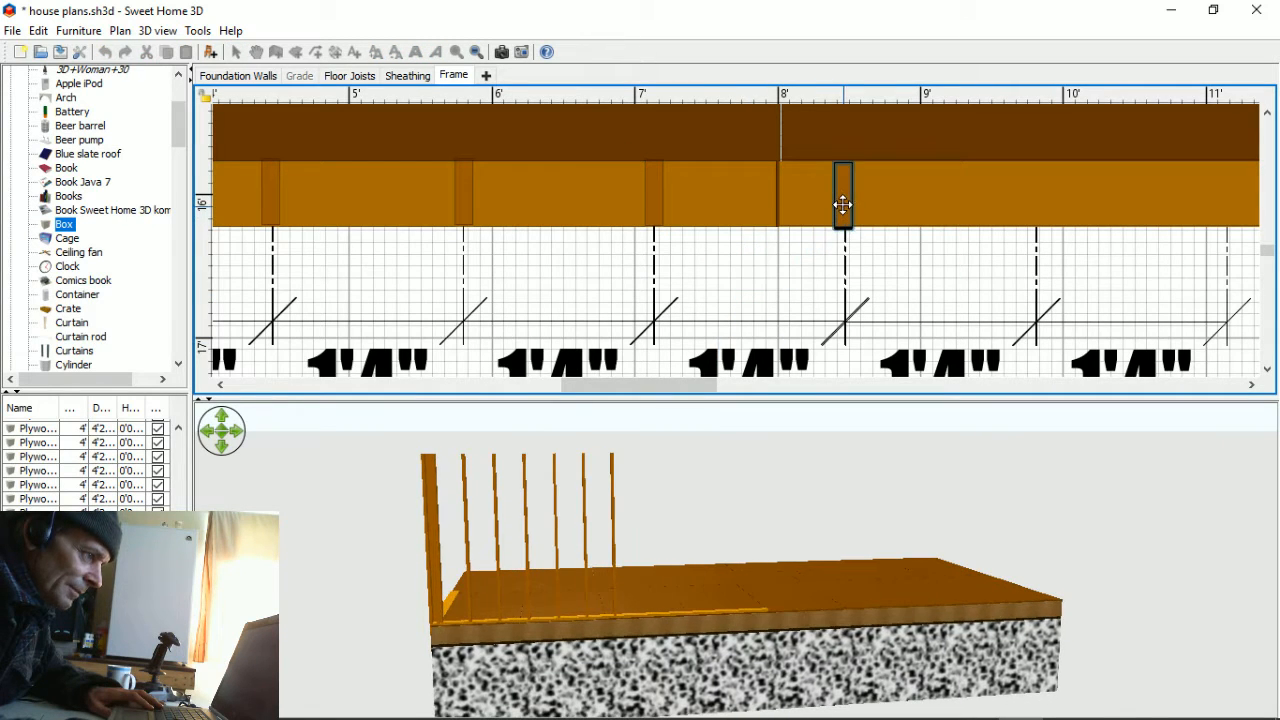
{"action": "left_click", "coordinate": [893, 279]}
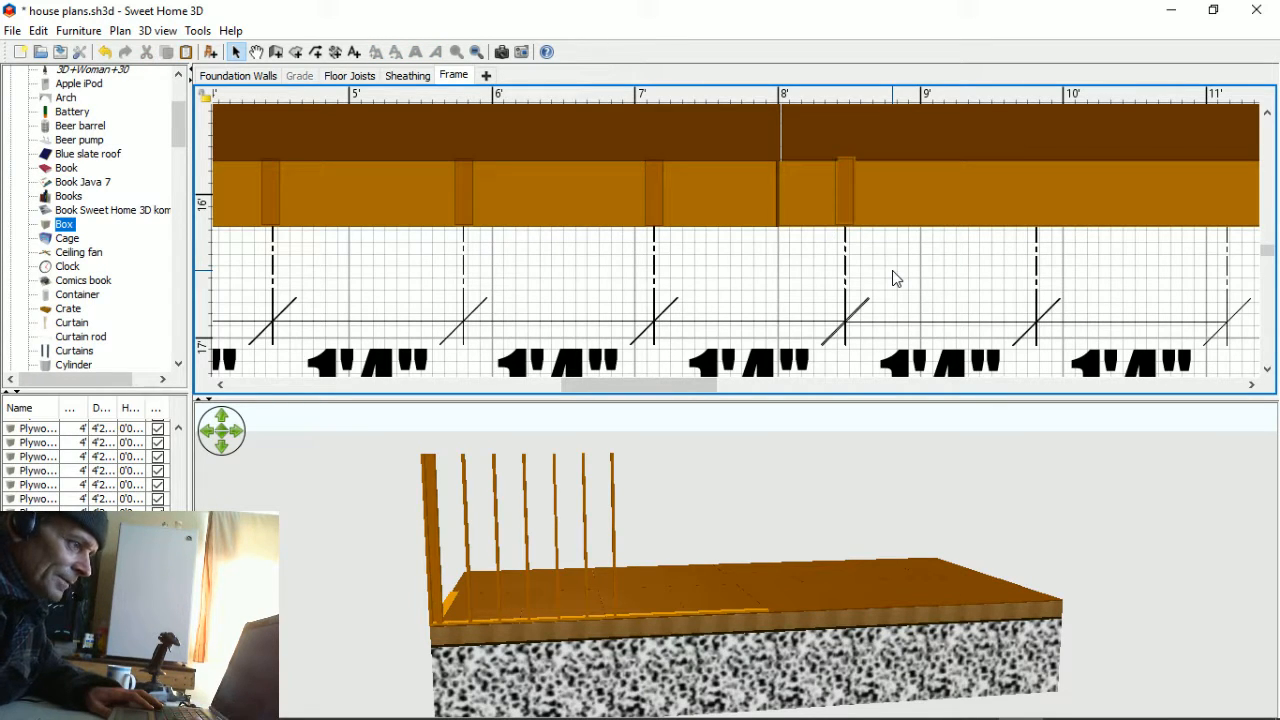
{"action": "left_click", "coordinate": [842, 183]}
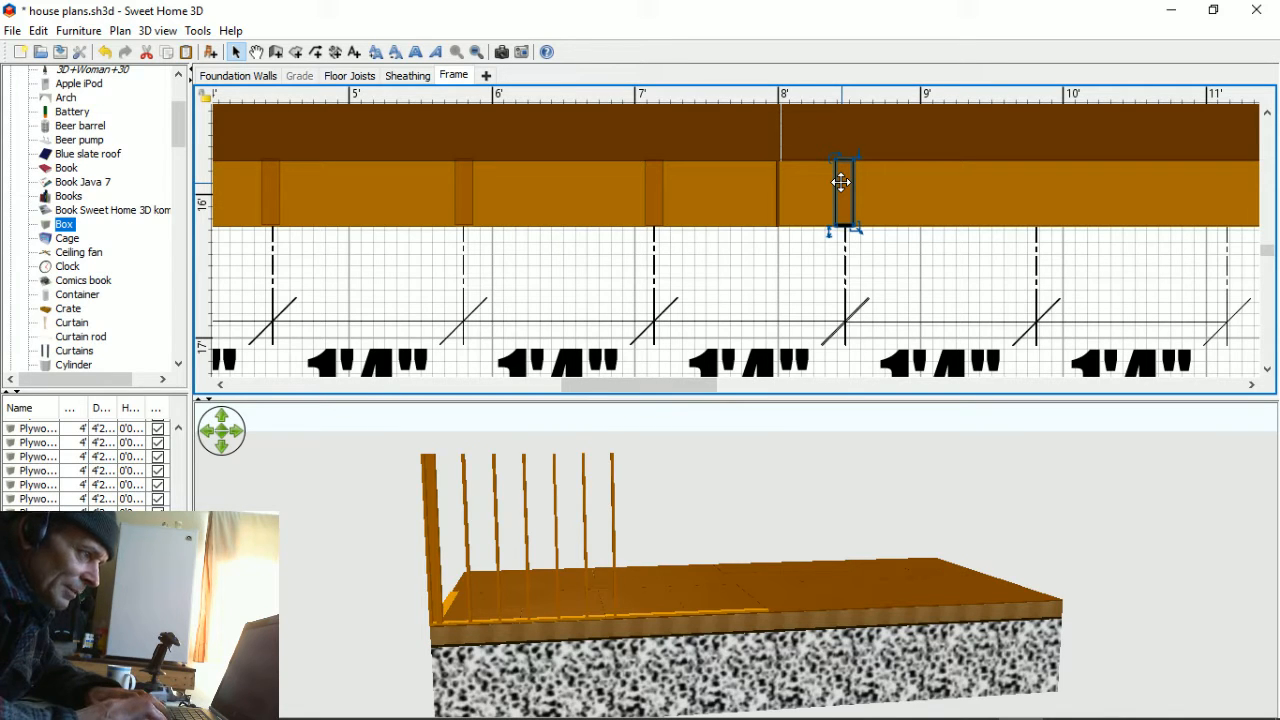
{"action": "left_click", "coordinate": [905, 268]}
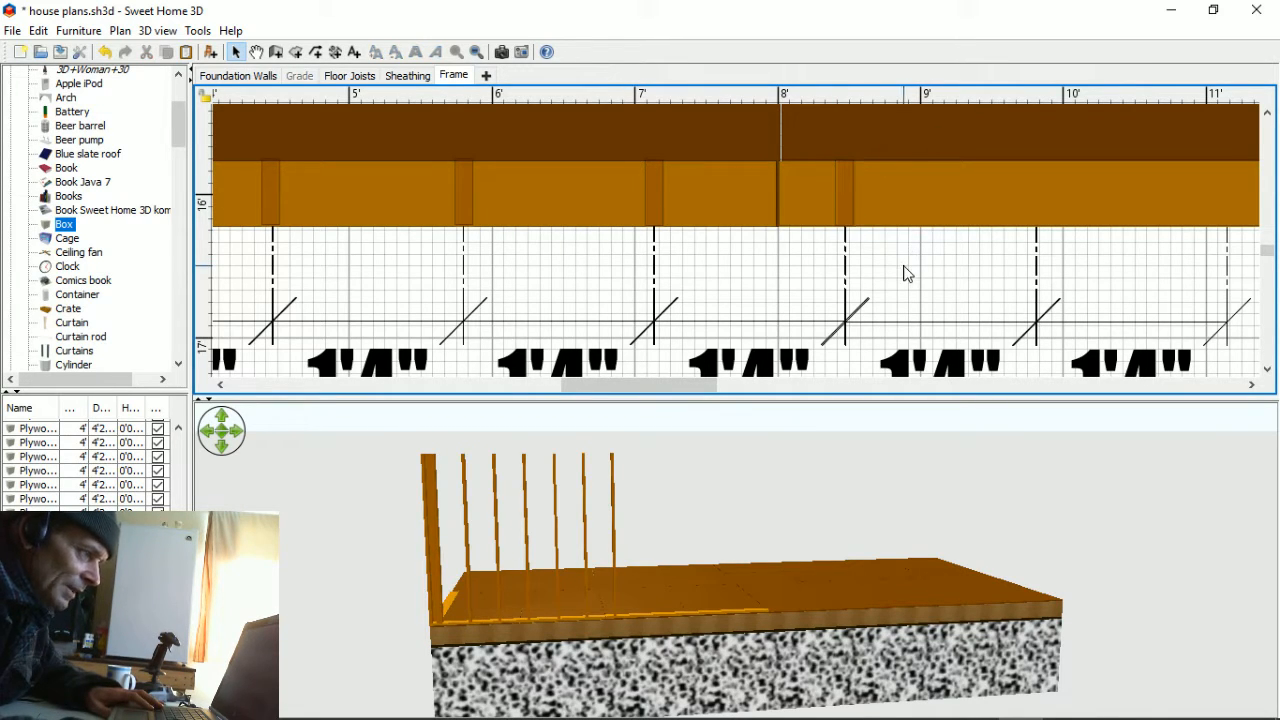
{"action": "left_click_drag", "start_coordinate": [723, 457], "coordinate": [1212, 527]}
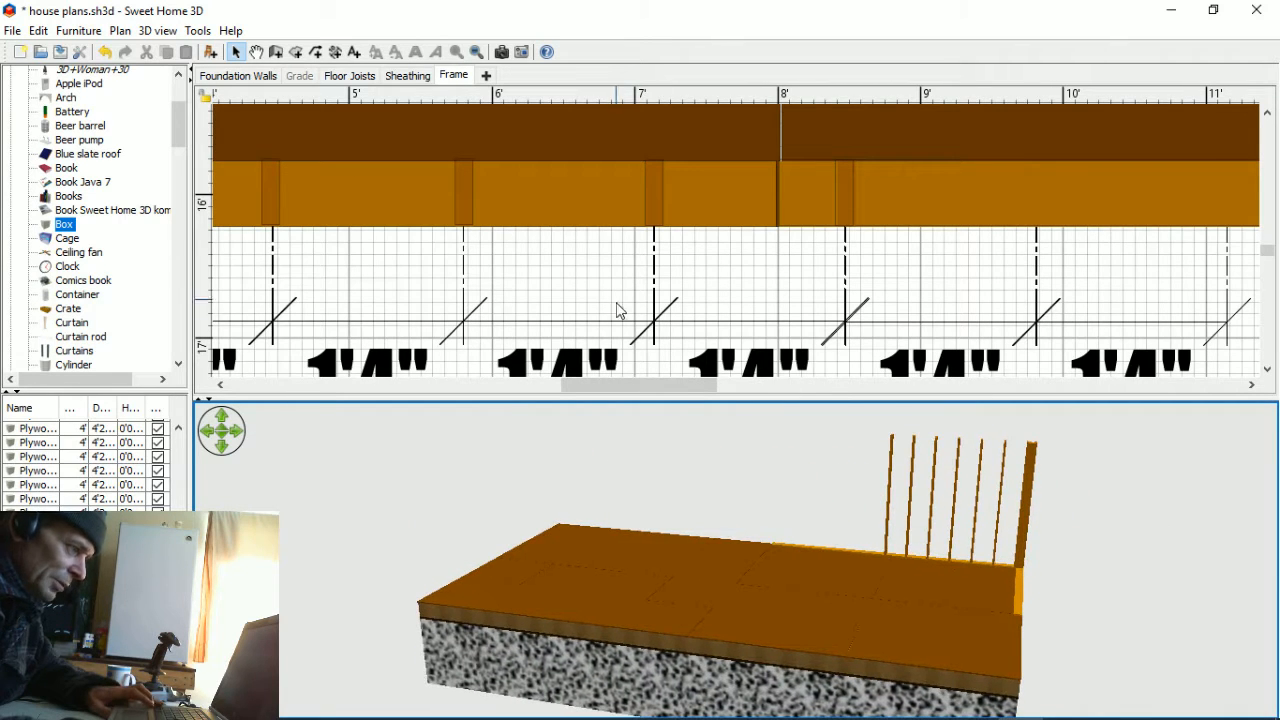
{"action": "scroll", "coordinate": [614, 278], "scroll_direction": "down", "scroll_amount": 3}
{"action": "scroll", "coordinate": [609, 270], "scroll_direction": "down", "scroll_amount": 3}
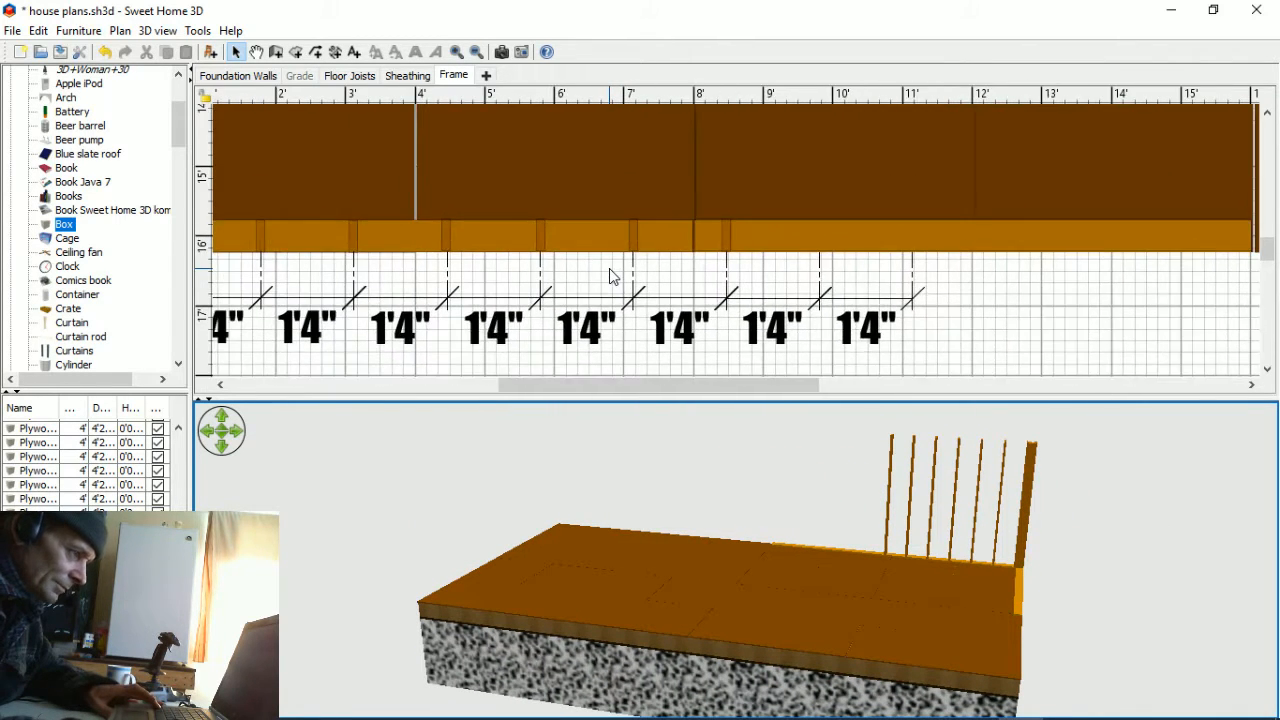
{"action": "scroll", "coordinate": [634, 230], "scroll_direction": "down", "scroll_amount": 3}
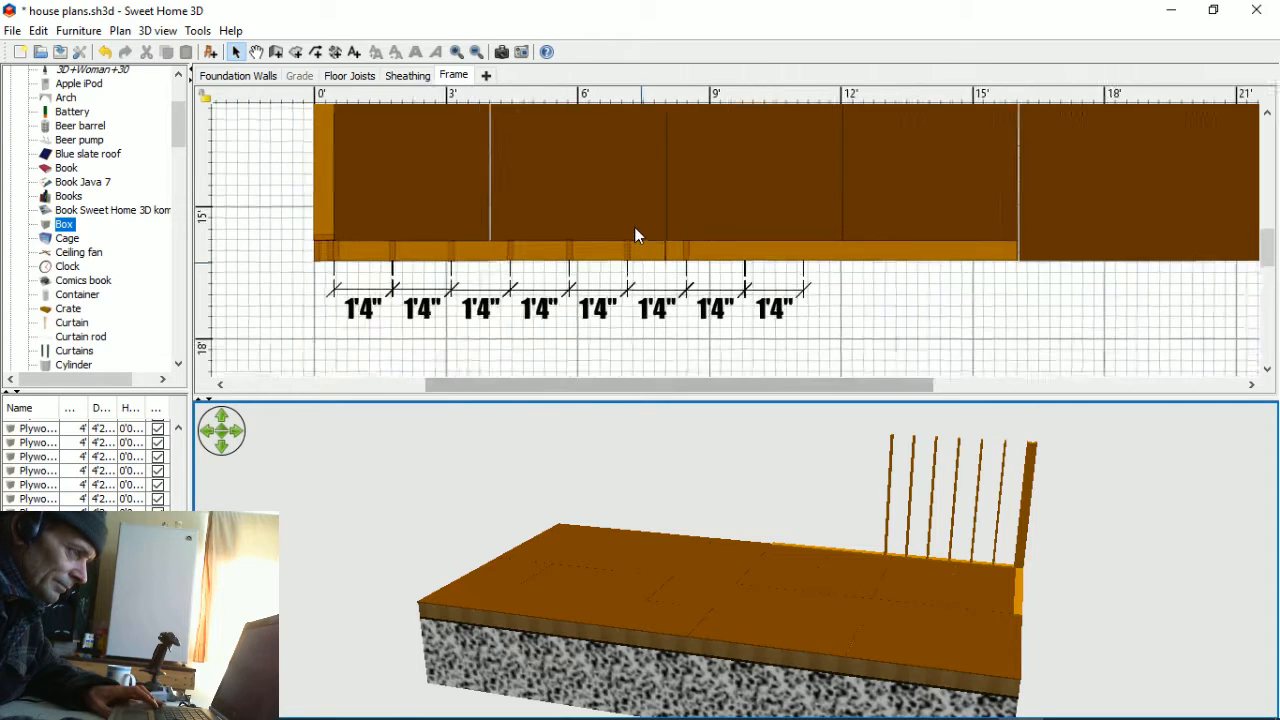
{"action": "left_click", "coordinate": [665, 244]}
{"action": "left_click_drag", "start_coordinate": [650, 235], "coordinate": [652, 238]}
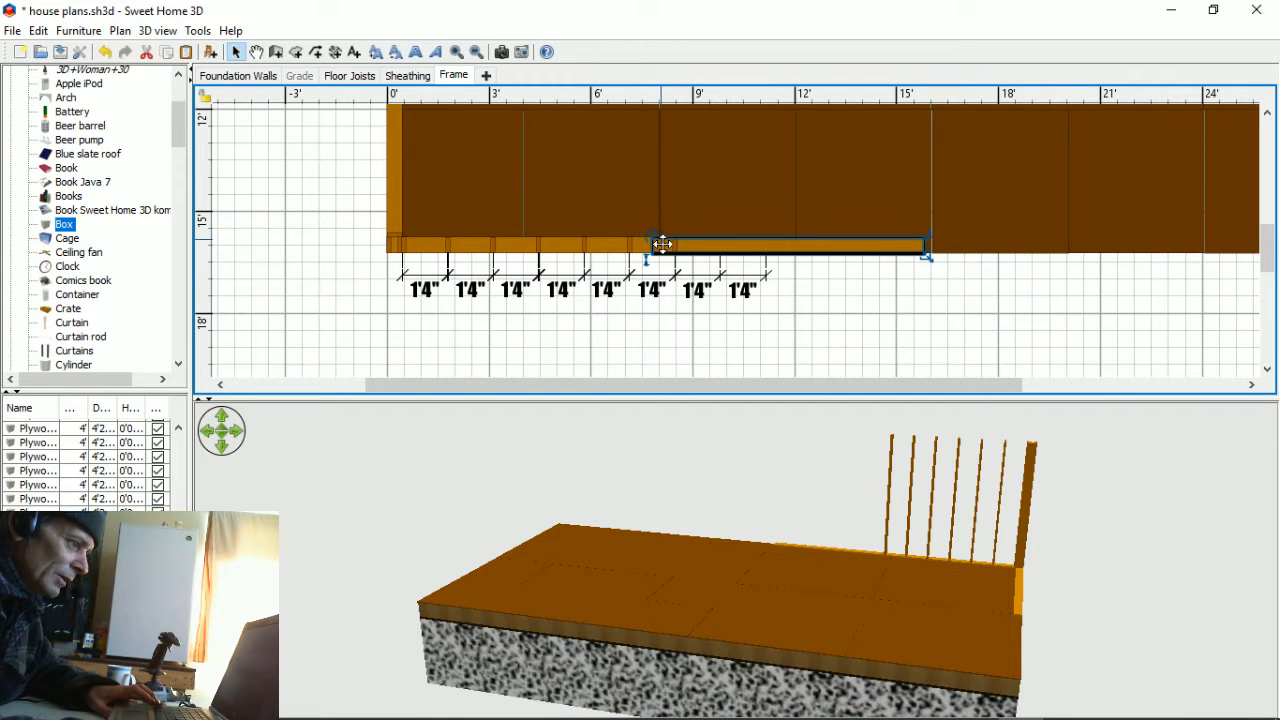
{"action": "left_click", "coordinate": [106, 52]}
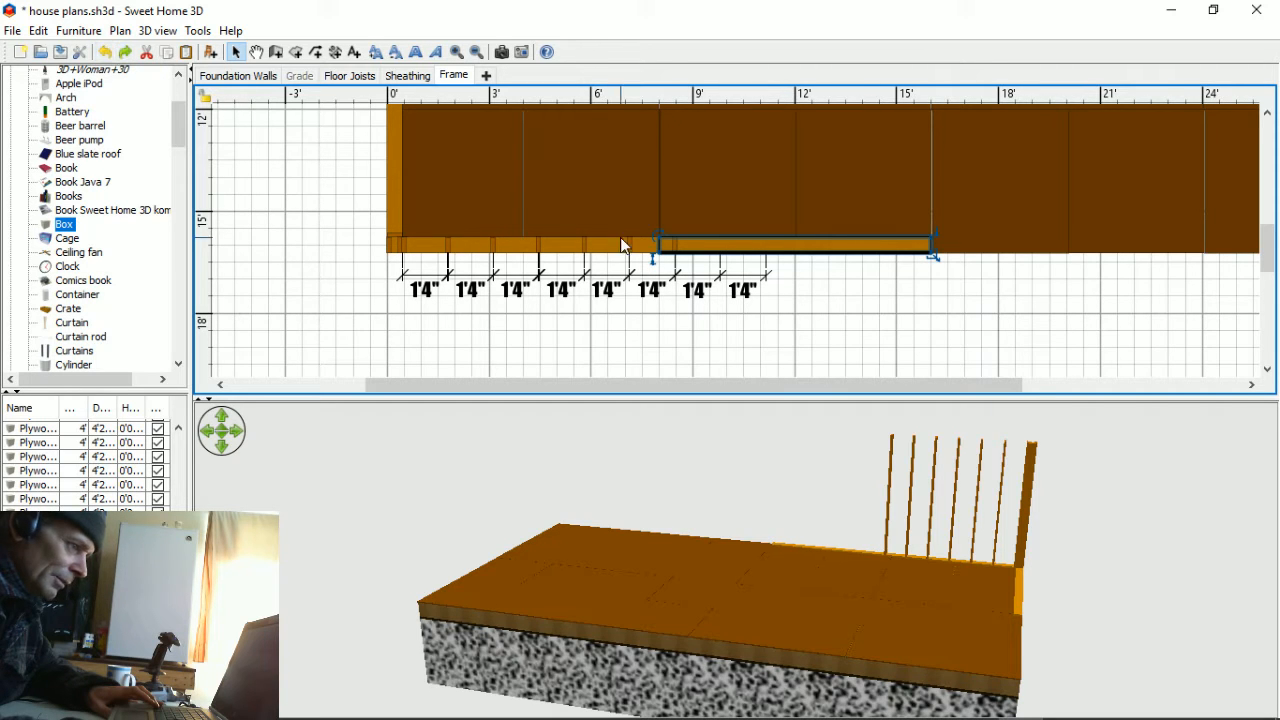
{"action": "left_click", "coordinate": [877, 323]}
- Add a Box from the furniture catalog onto the sheathing just inside the front wall plate, centered at about 5'10" along it
{"action": "scroll", "coordinate": [851, 314], "scroll_direction": "up", "scroll_amount": 5}
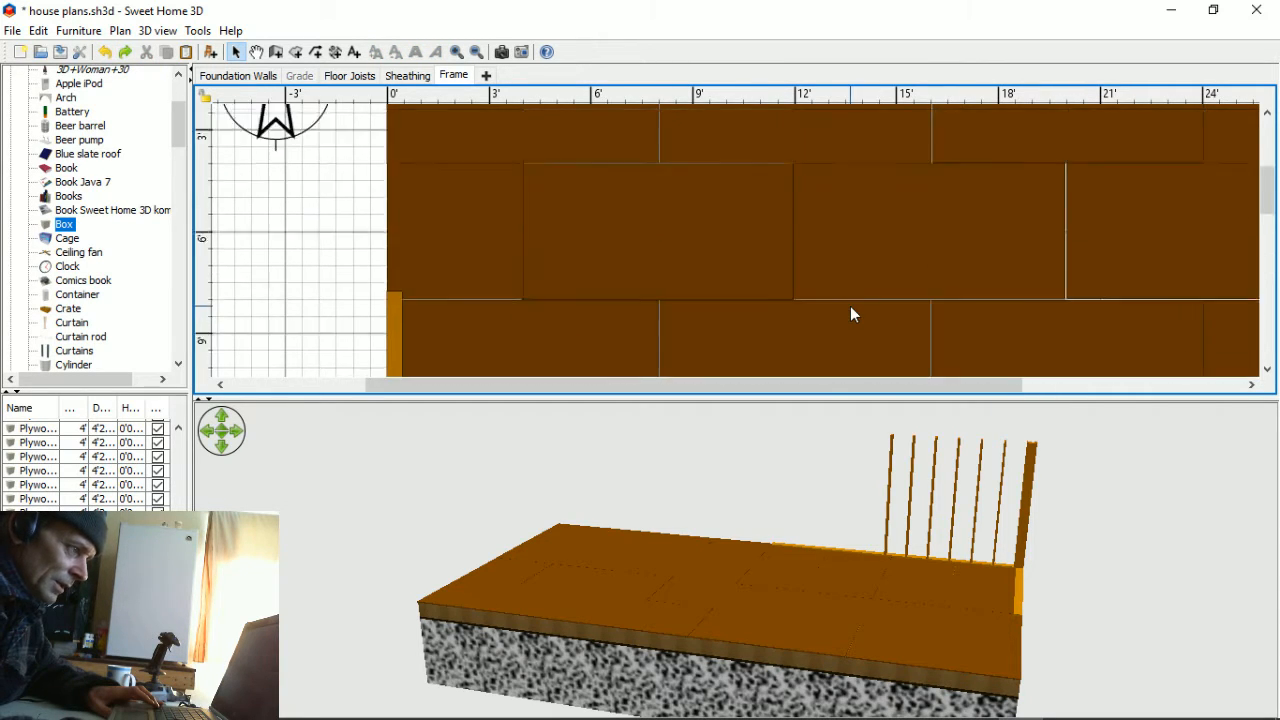
{"action": "scroll", "coordinate": [845, 300], "scroll_direction": "down", "scroll_amount": 8}
{"action": "left_click", "coordinate": [863, 592]}
{"action": "left_click_drag", "start_coordinate": [865, 598], "coordinate": [424, 547]}
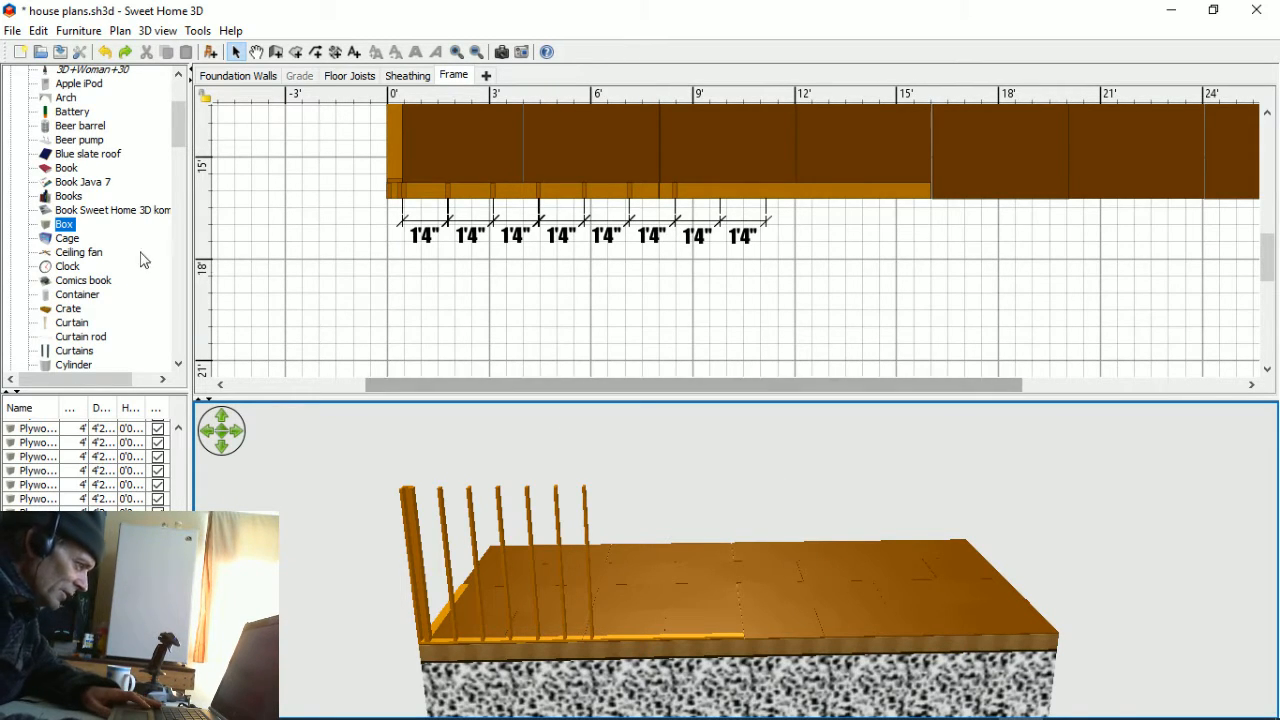
{"action": "mouse_move", "coordinate": [65, 228]}
{"action": "left_click_drag", "start_coordinate": [65, 228], "coordinate": [585, 103]}
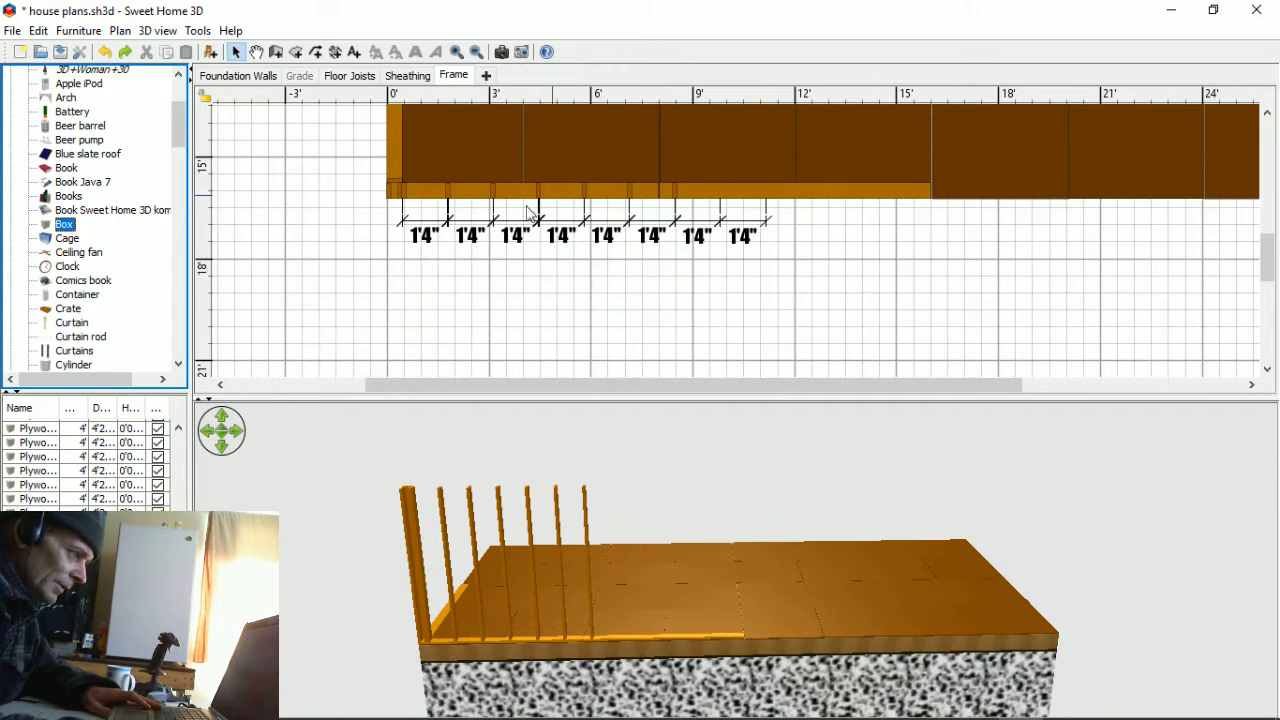
{"action": "scroll", "coordinate": [266, 314], "scroll_direction": "up", "scroll_amount": 1}
{"action": "mouse_move", "coordinate": [52, 232]}
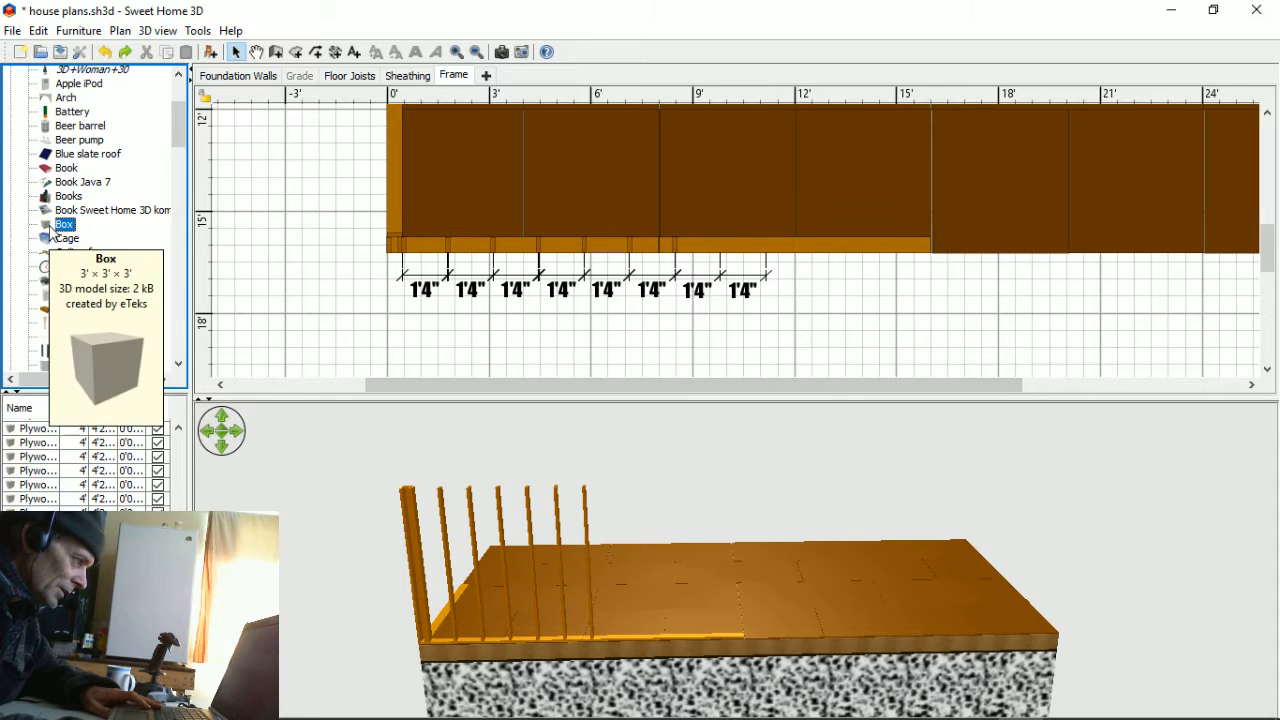
{"action": "left_click_drag", "start_coordinate": [52, 232], "coordinate": [552, 126]}
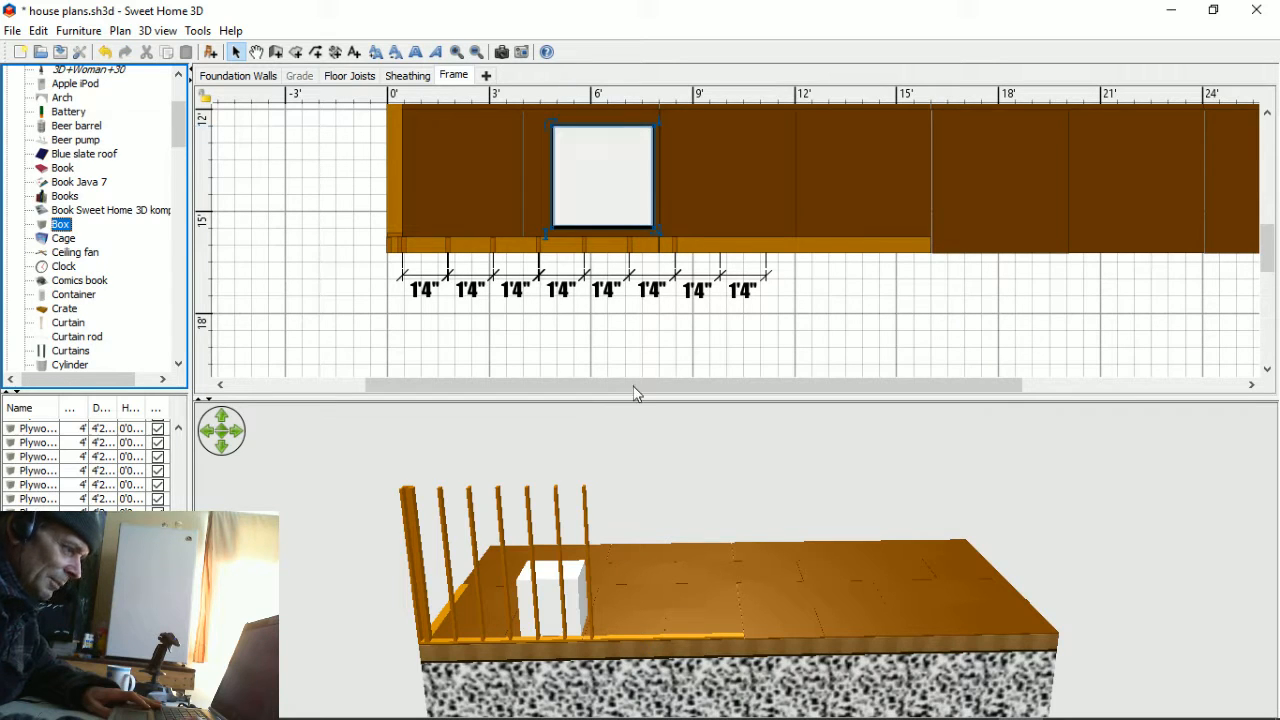
{"action": "left_click_drag", "start_coordinate": [606, 169], "coordinate": [588, 167]}
- Name the new box DryWall and set its width to 8', depth to 0.5" and height to 4'
{"action": "double_click", "coordinate": [588, 167]}
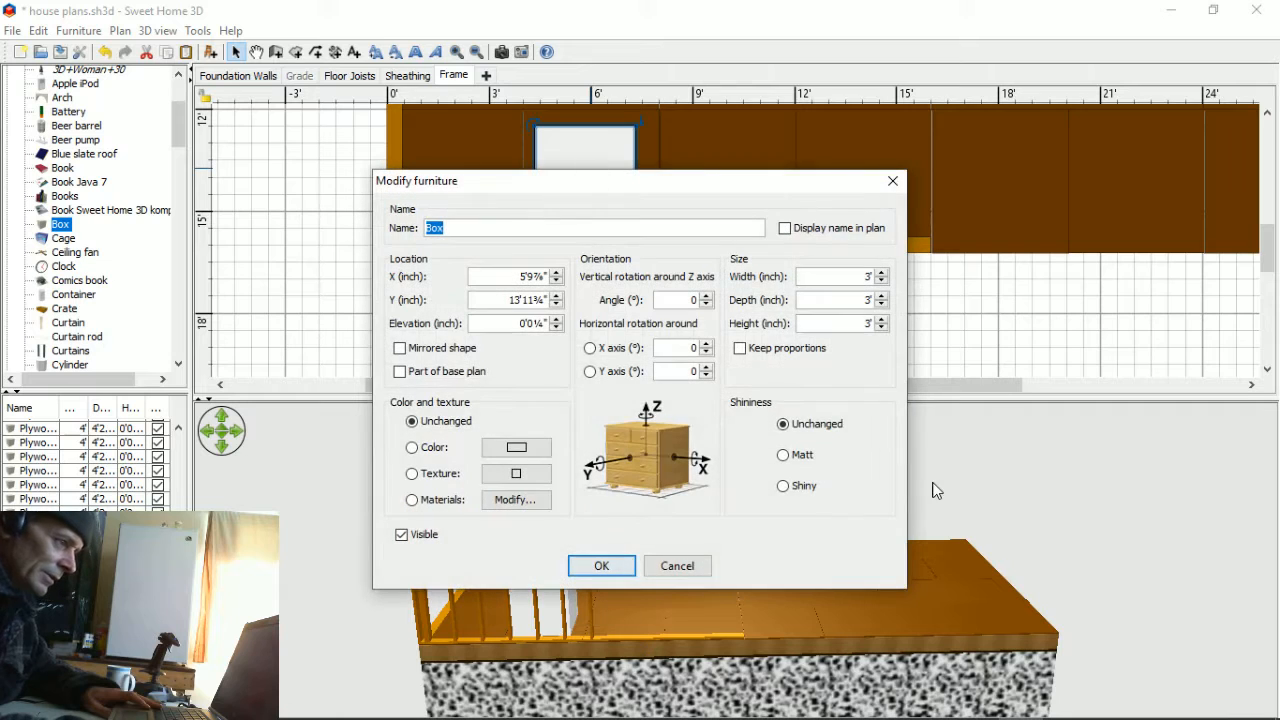
{"action": "key", "text": "BackSpace"}
{"action": "type", "text": "DryWall"}
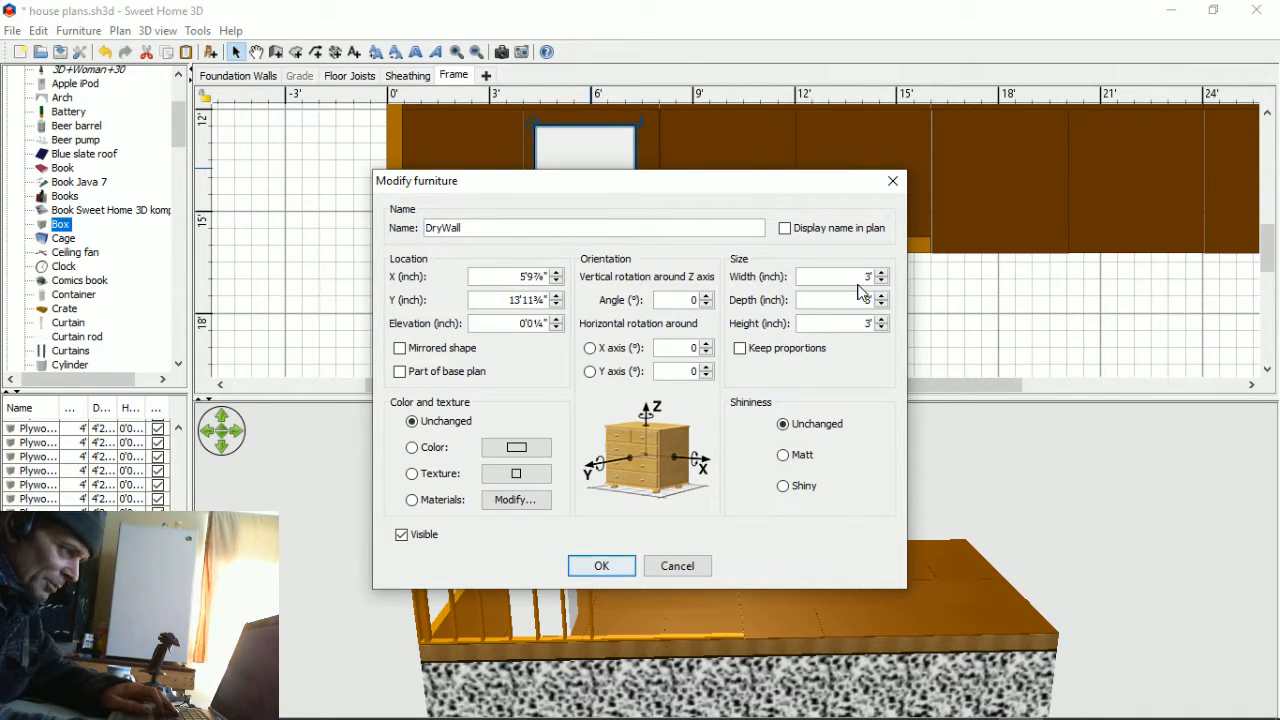
{"action": "left_click_drag", "start_coordinate": [743, 194], "coordinate": [767, 293]}
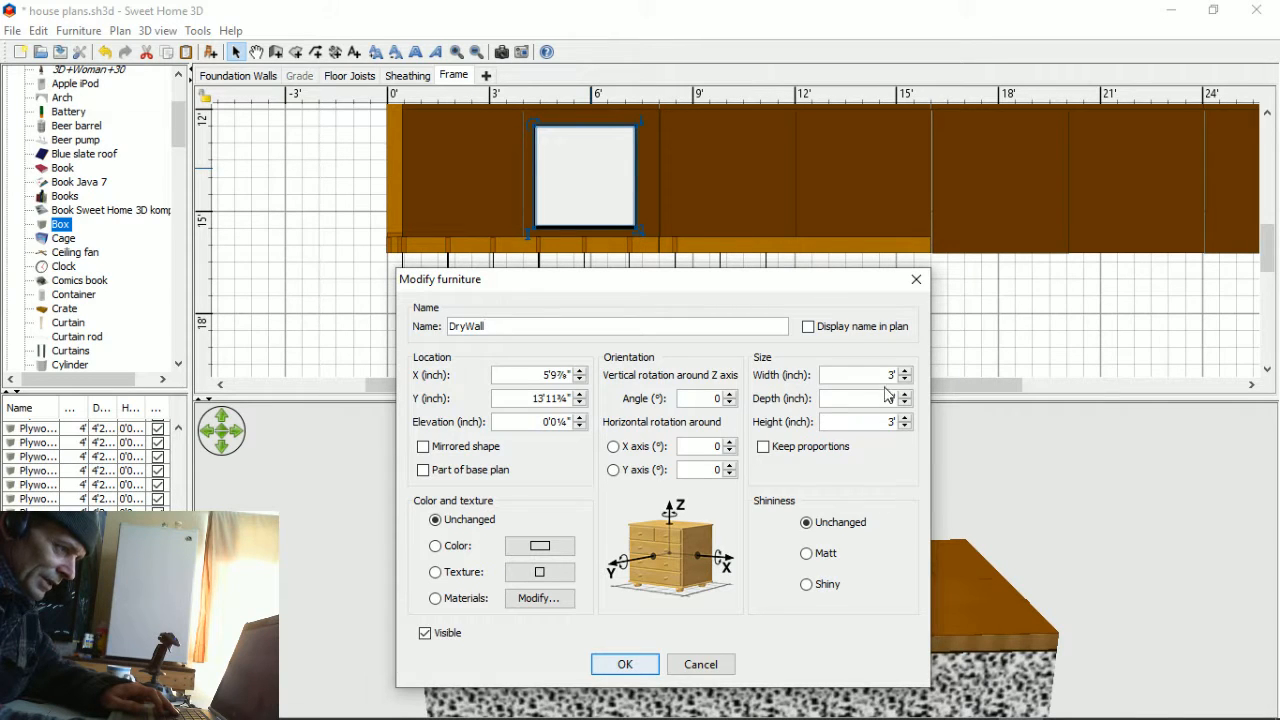
{"action": "type", "text": "8"}
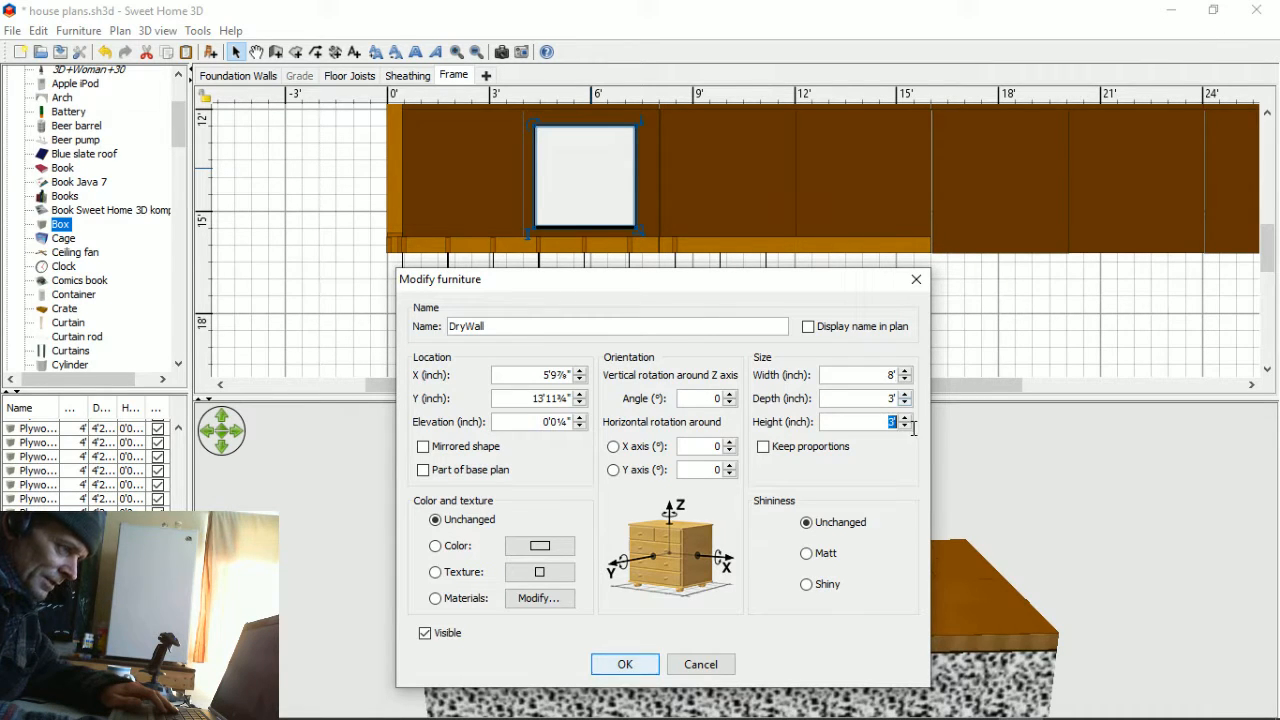
{"action": "type", "text": "4"}
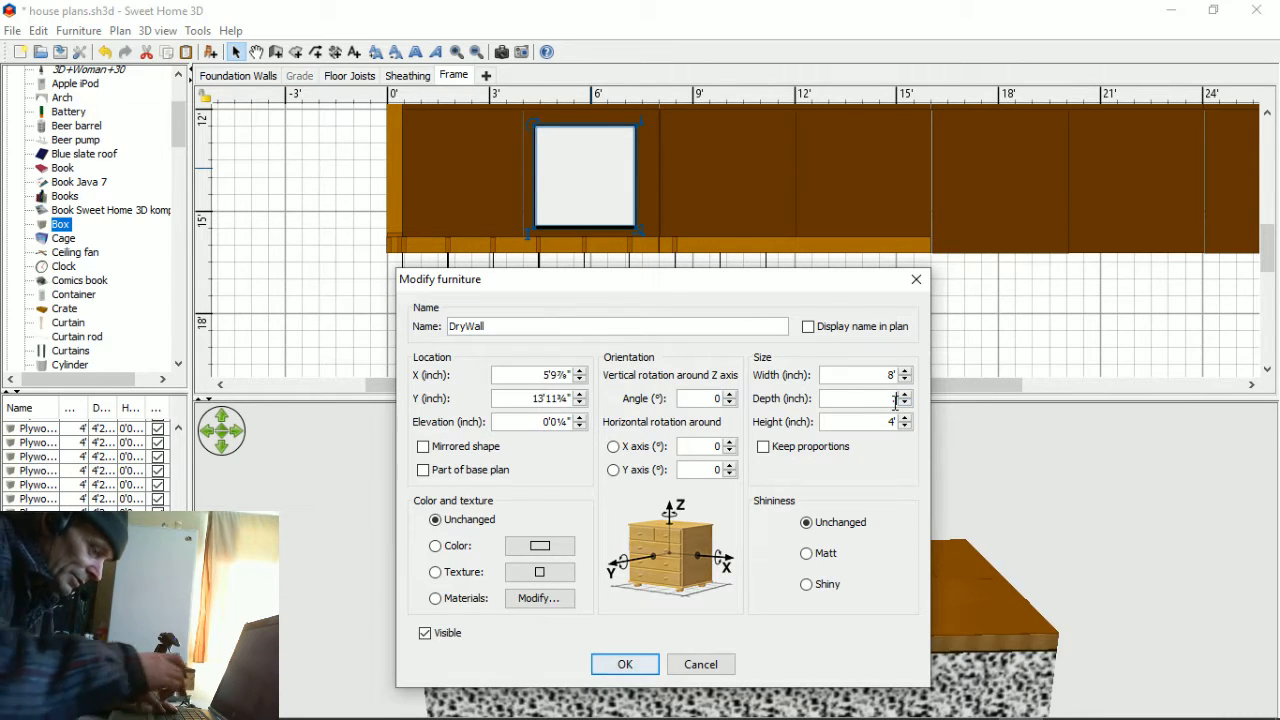
{"action": "type", "text": "5"}
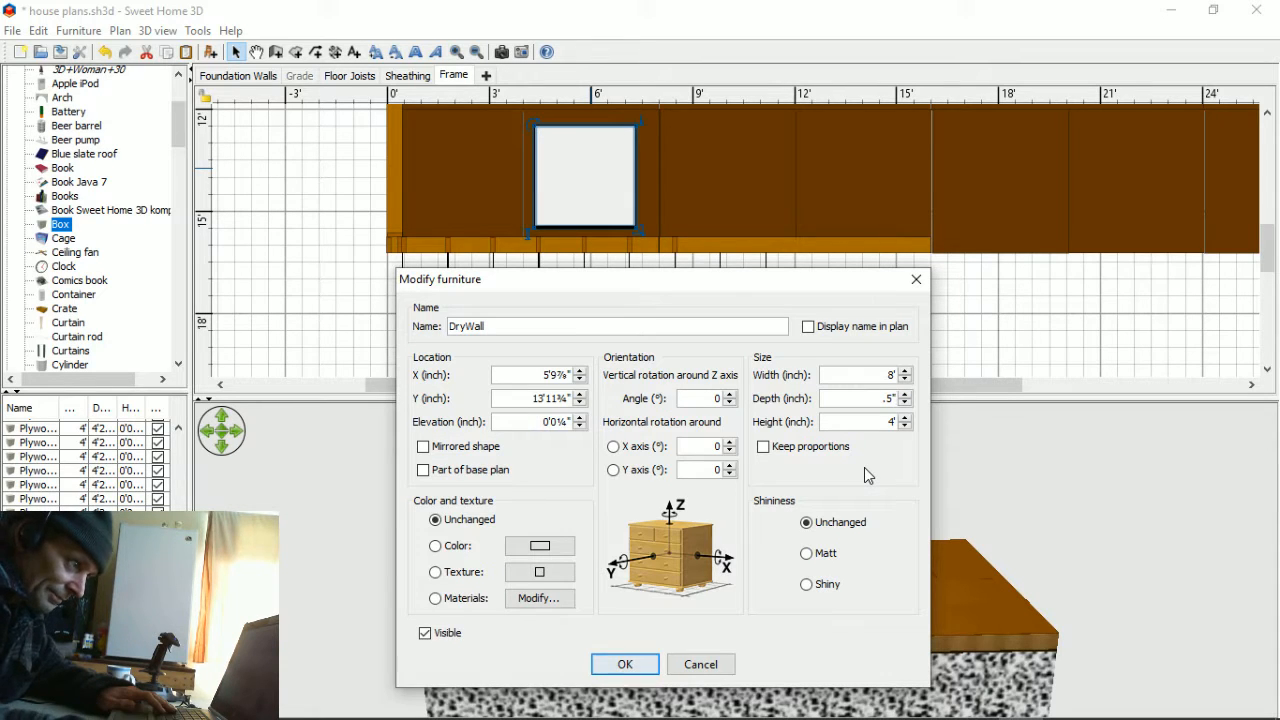
{"action": "key", "text": "Return"}
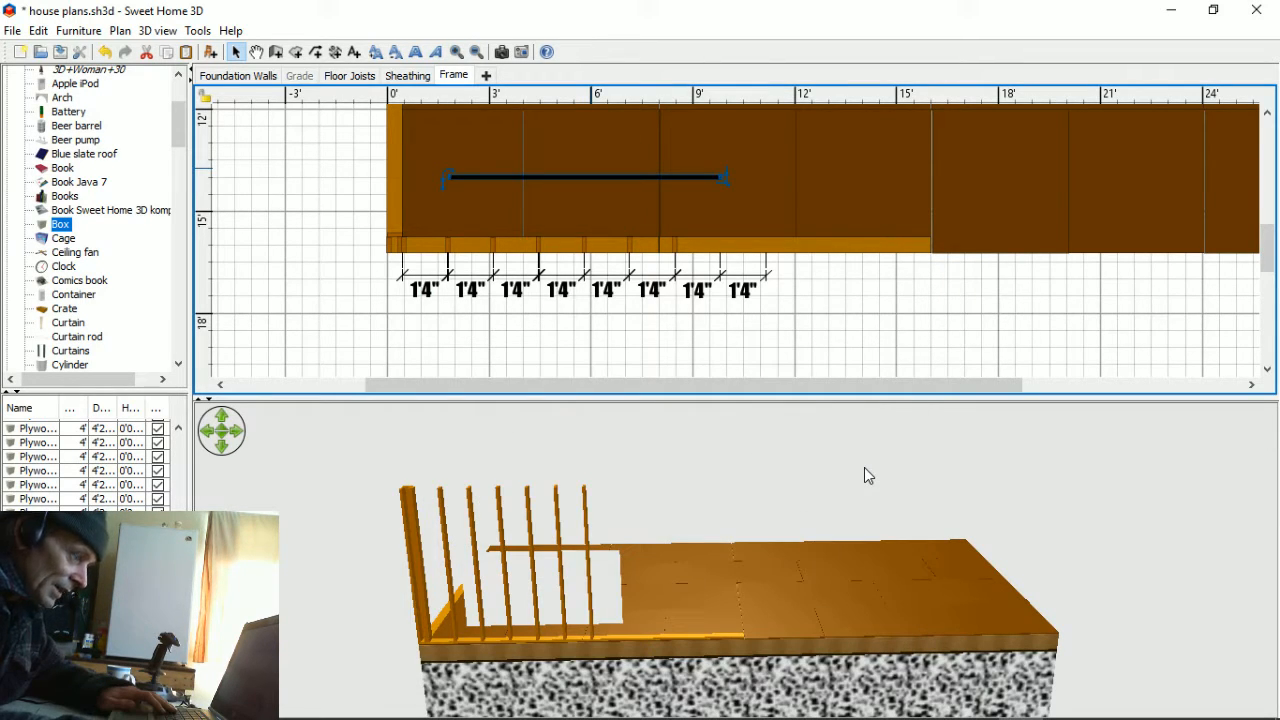
- Color the DryWall box pale yellow, #FFF29C
{"action": "double_click", "coordinate": [640, 177]}
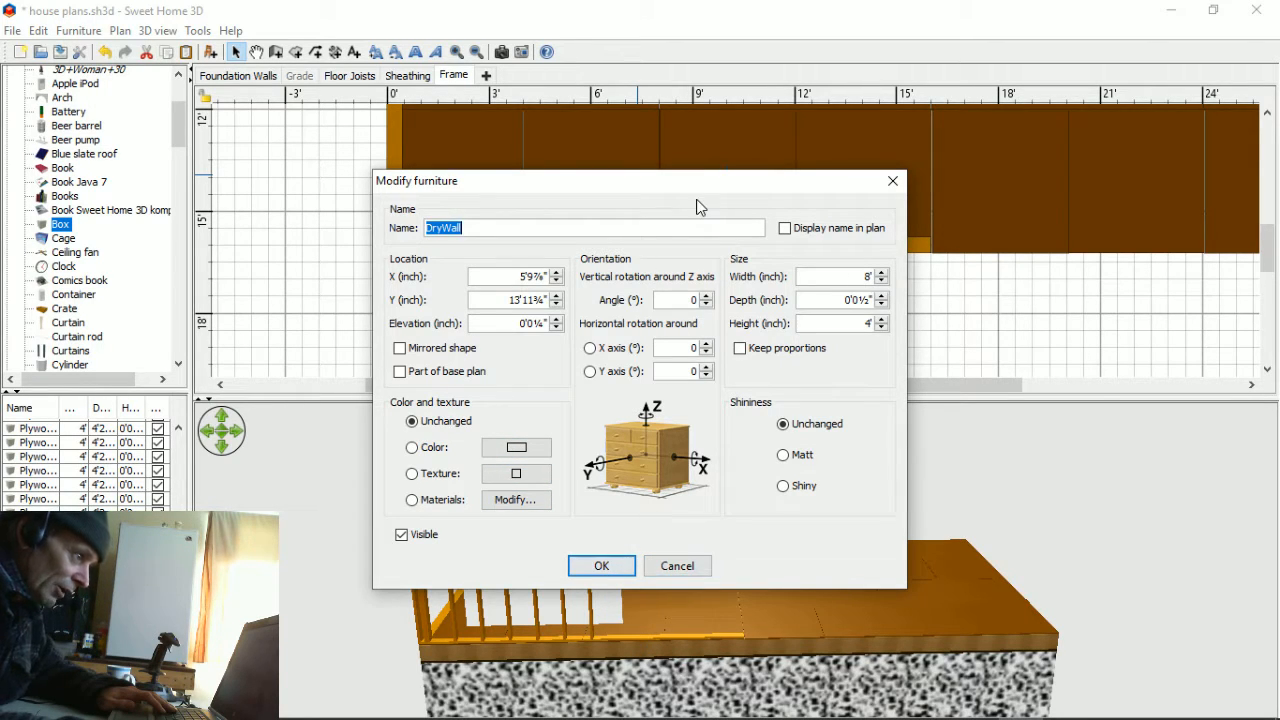
{"action": "left_click_drag", "start_coordinate": [706, 190], "coordinate": [794, 84]}
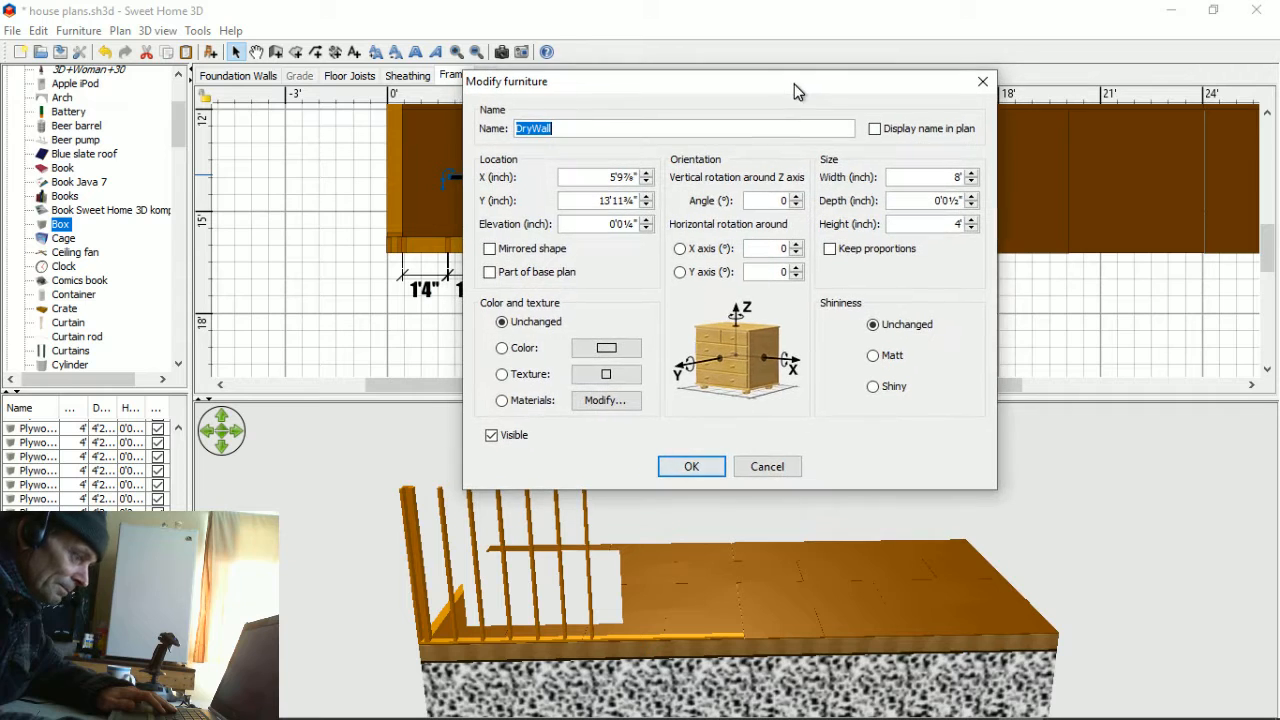
{"action": "left_click", "coordinate": [604, 350]}
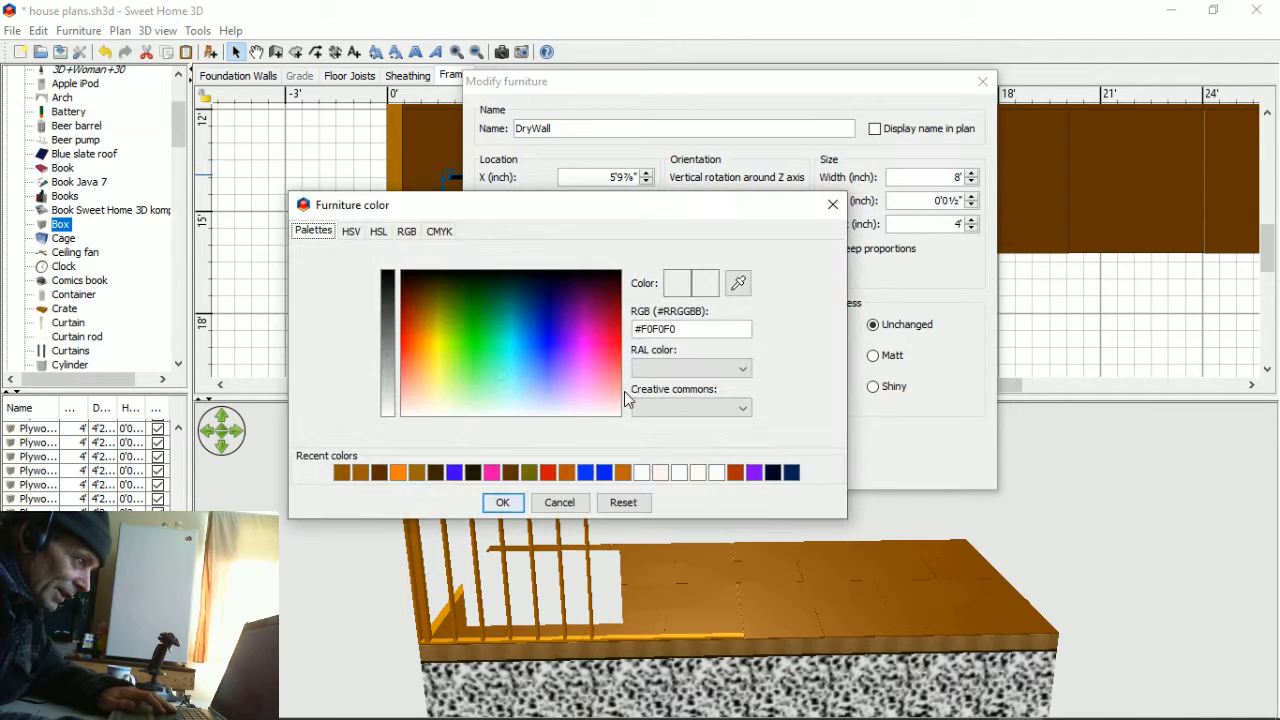
{"action": "left_click", "coordinate": [443, 377]}
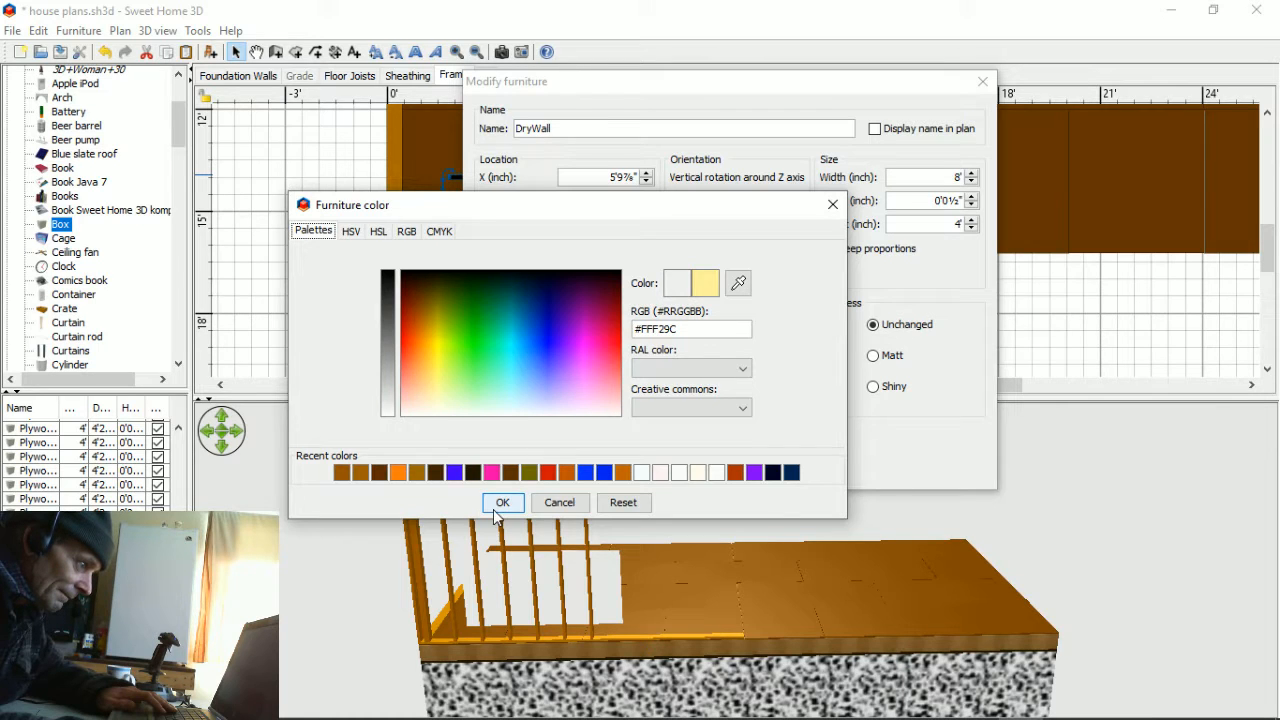
{"action": "left_click", "coordinate": [497, 505]}
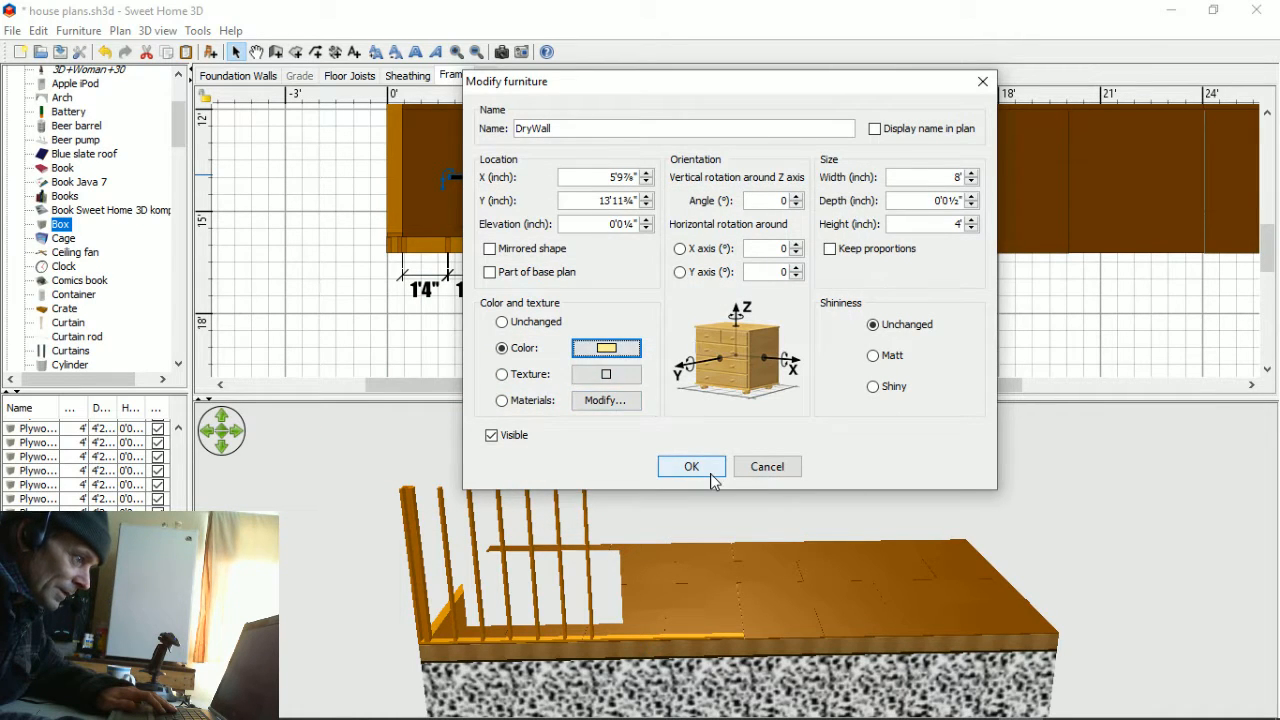
{"action": "left_click", "coordinate": [691, 467]}
- Move the drywall sheet across the sheathing toward the inner edge of the front wall plate
{"action": "left_click_drag", "start_coordinate": [643, 554], "coordinate": [620, 388]}
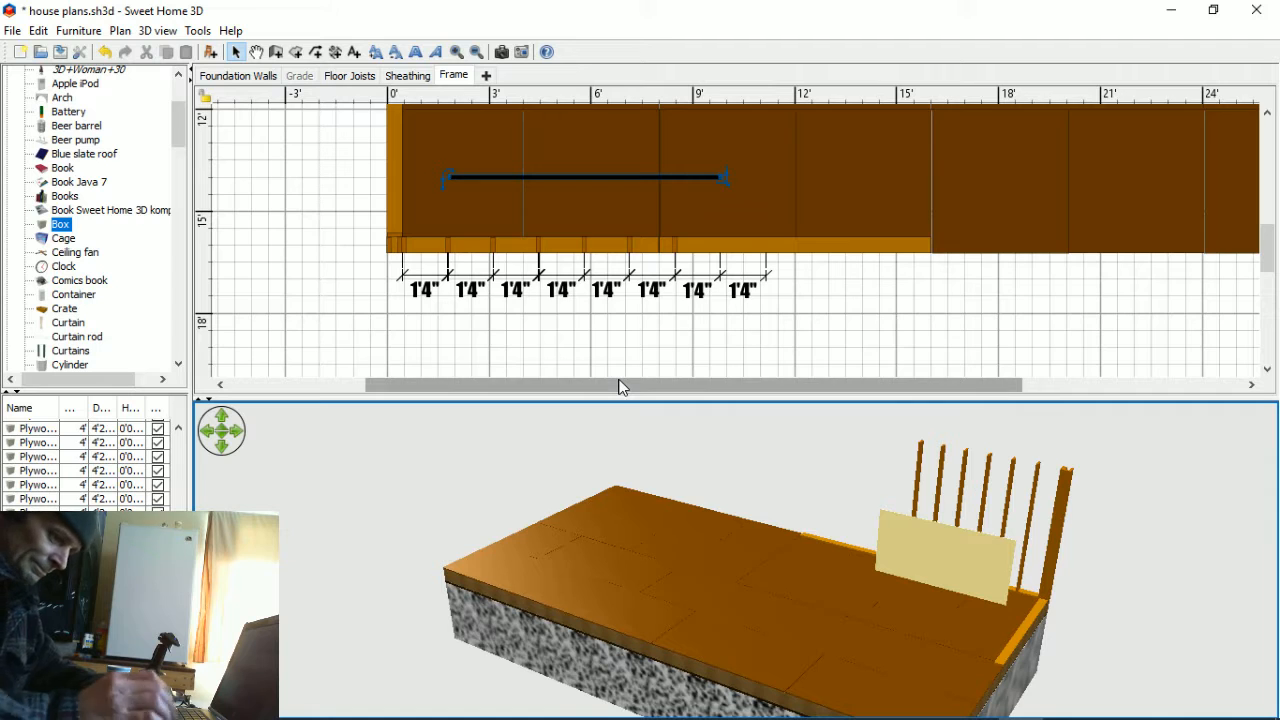
{"action": "key", "text": "Down"}
{"action": "key", "text": "Down"}
{"action": "key", "text": "Down"}
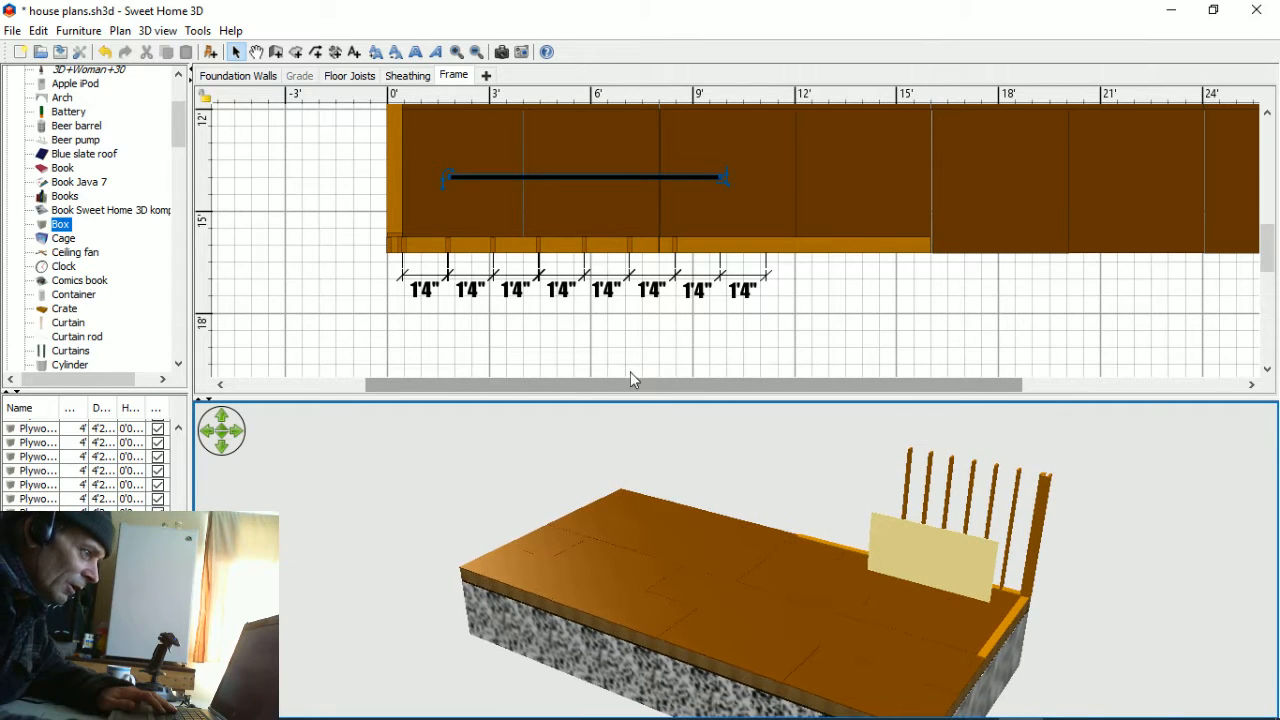
{"action": "left_click_drag", "start_coordinate": [583, 178], "coordinate": [587, 188]}
{"action": "key", "text": "Down"}
{"action": "key", "text": "Down"}
{"action": "key", "text": "Down"}
{"action": "key", "text": "Down"}
{"action": "key", "text": "Down"}
{"action": "key", "text": "Down"}
{"action": "key", "text": "Down"}
{"action": "key", "text": "Down"}
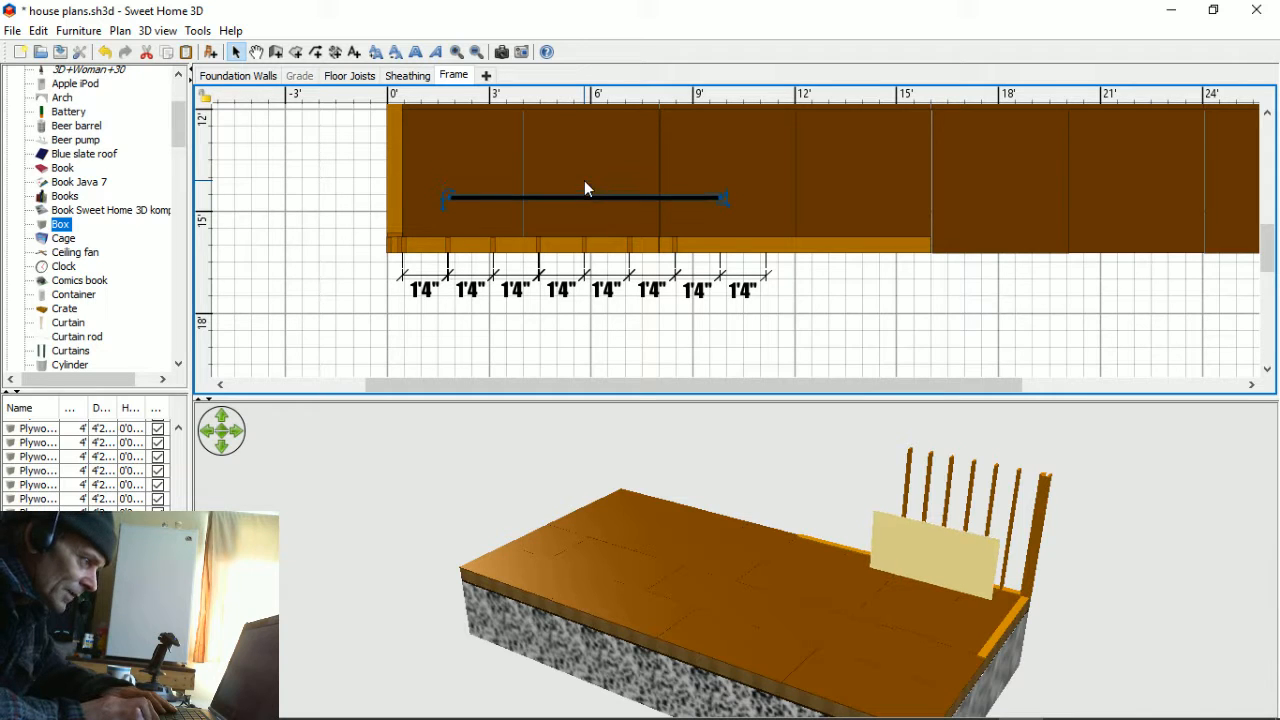
{"action": "key", "text": "Down"}
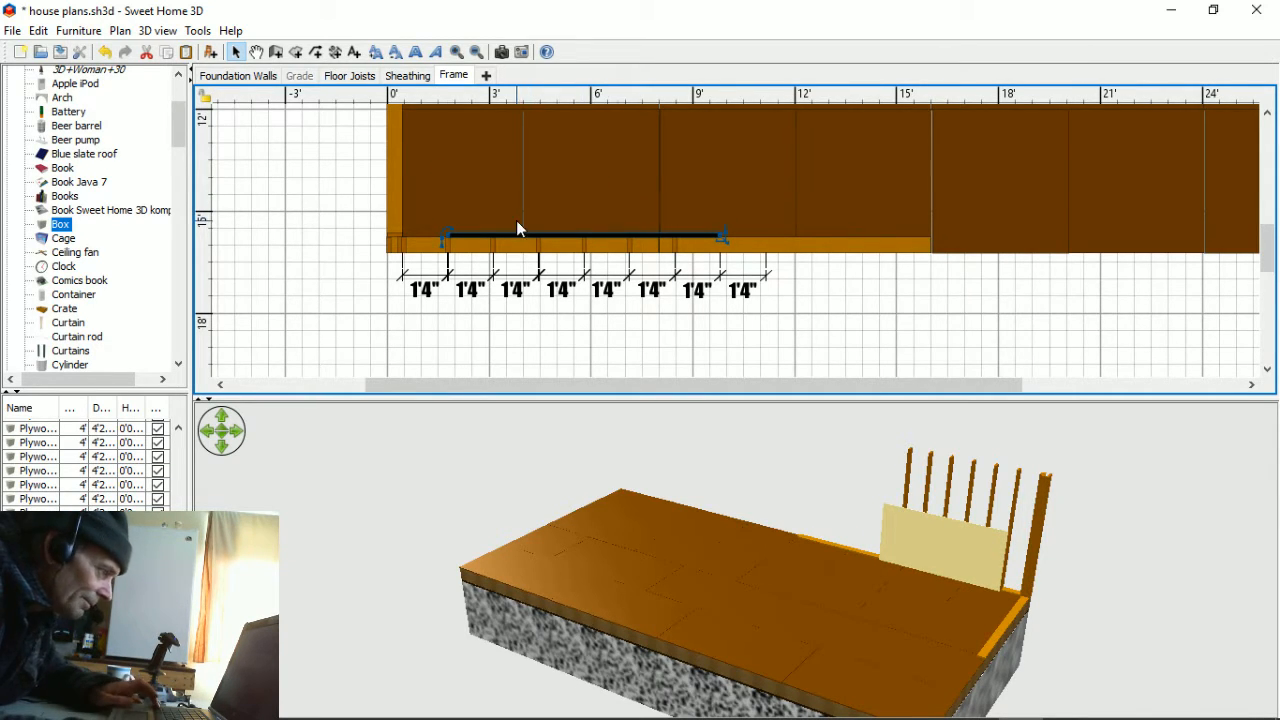
- Align the drywall sheet's end with the first 1'4" dimension mark and set it flush against the plate's inner face
{"action": "scroll", "coordinate": [517, 226], "scroll_direction": "up", "scroll_amount": 5, "text": "ctrl"}
{"action": "scroll", "coordinate": [399, 258], "scroll_direction": "up", "scroll_amount": 3, "text": "ctrl"}
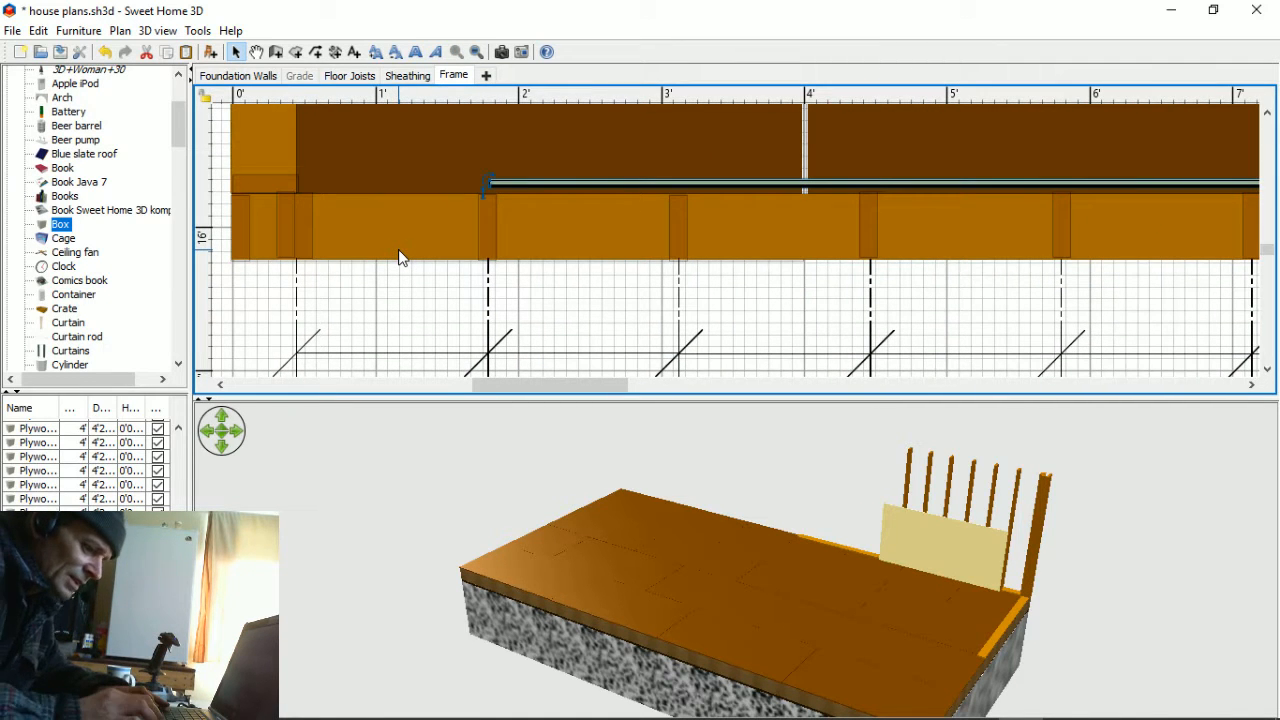
{"action": "key", "text": "shift+Left"}
{"action": "key", "text": "shift+Left"}
{"action": "key", "text": "shift+Left"}
{"action": "key", "text": "shift+Left"}
{"action": "key", "text": "shift+Left"}
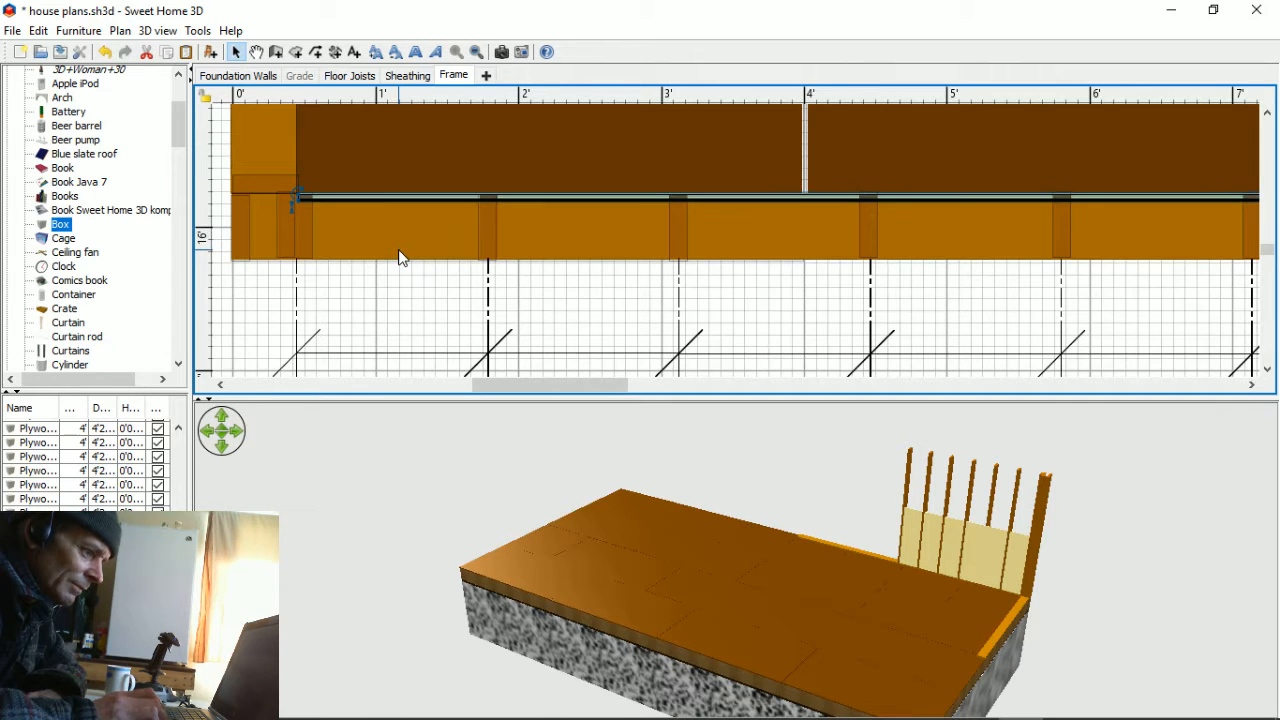
{"action": "key", "text": "Up"}
{"action": "key", "text": "Up"}
{"action": "key", "text": "Up"}
{"action": "key", "text": "Up"}
{"action": "key", "text": "Up"}
{"action": "key", "text": "Up"}
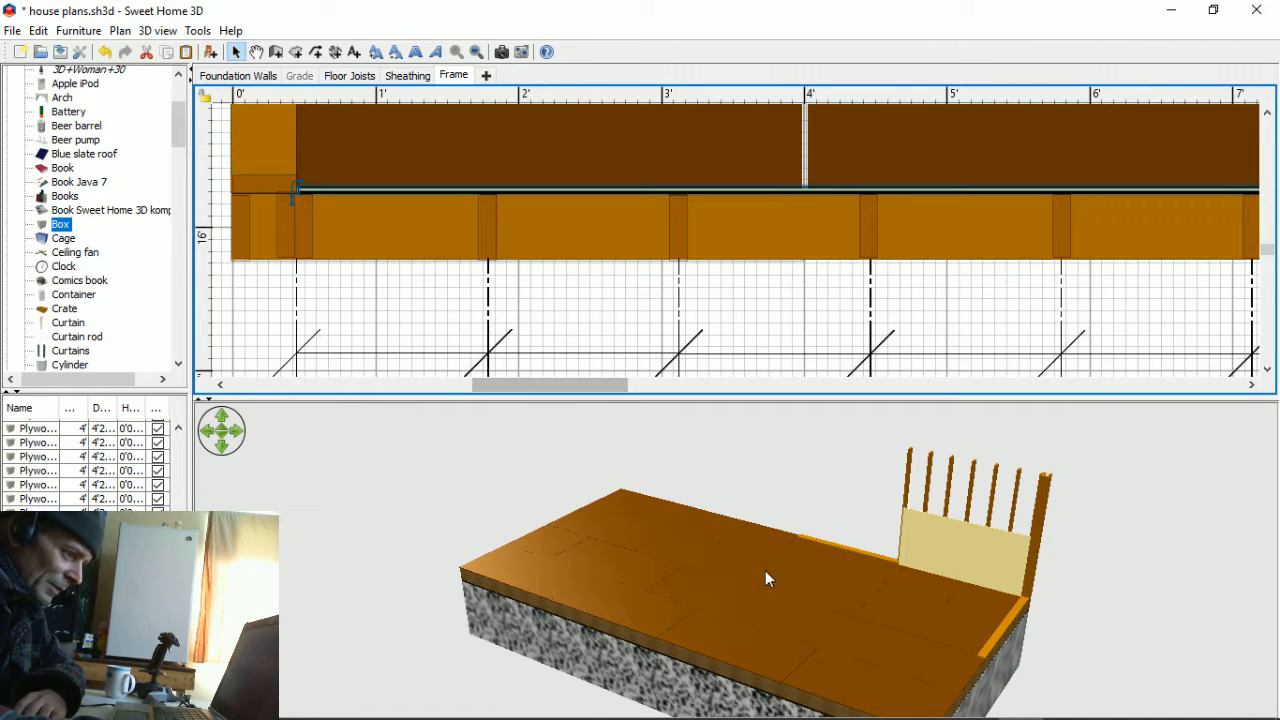
- Switch the 3D view to virtual visit and turn the visitor to face the drywall at the front wall corner
{"action": "left_click_drag", "start_coordinate": [830, 609], "coordinate": [842, 614]}
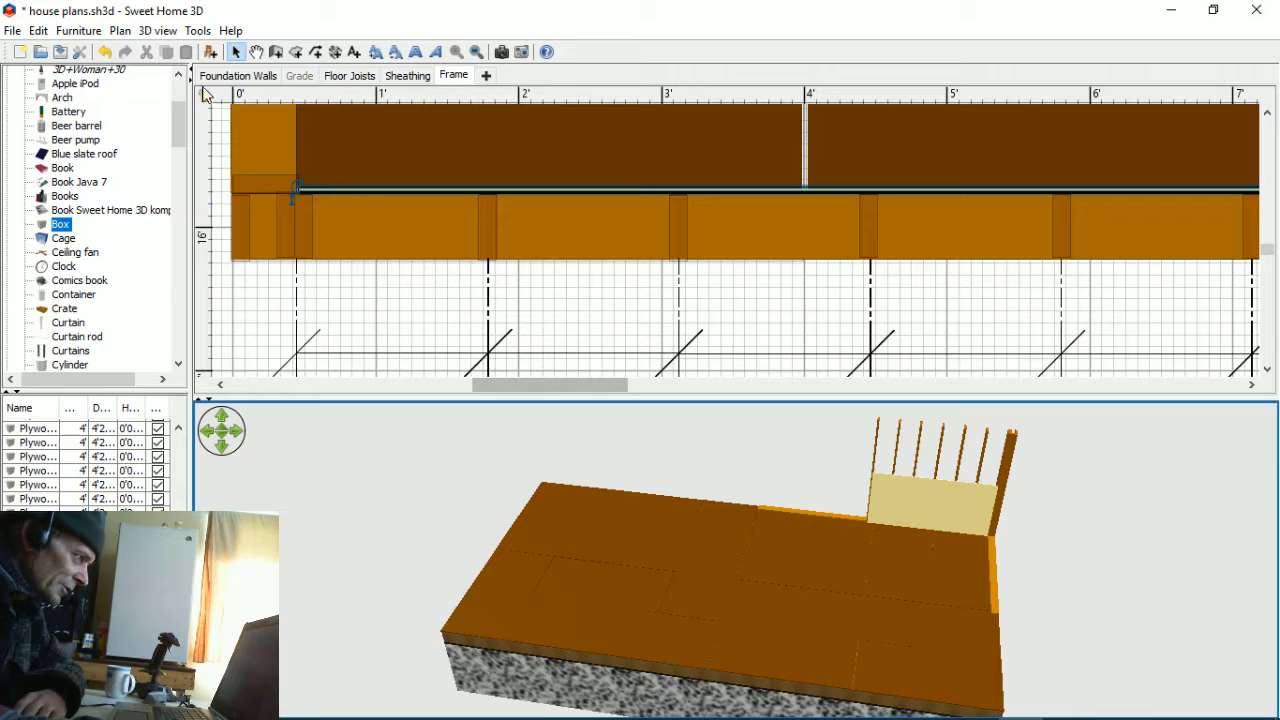
{"action": "left_click", "coordinate": [156, 31]}
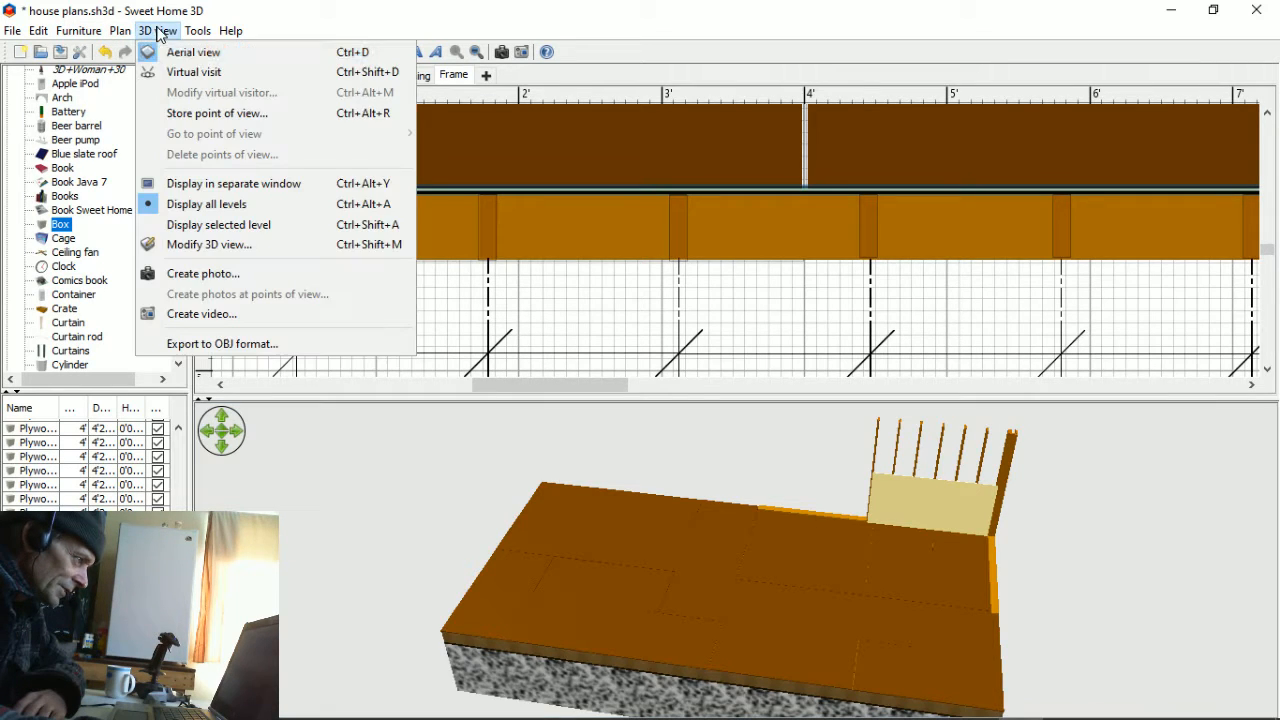
{"action": "left_click", "coordinate": [195, 72]}
{"action": "left_click_drag", "start_coordinate": [344, 230], "coordinate": [588, 120]}
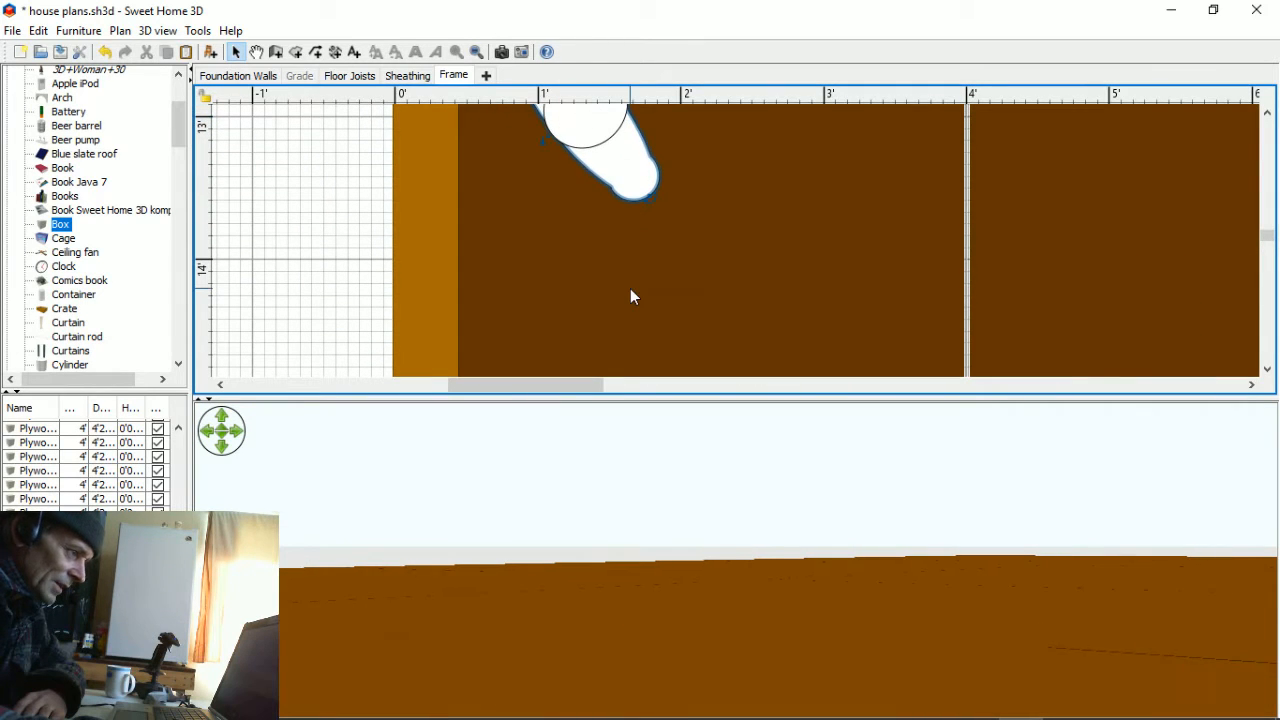
{"action": "left_click_drag", "start_coordinate": [689, 407], "coordinate": [923, 407]}
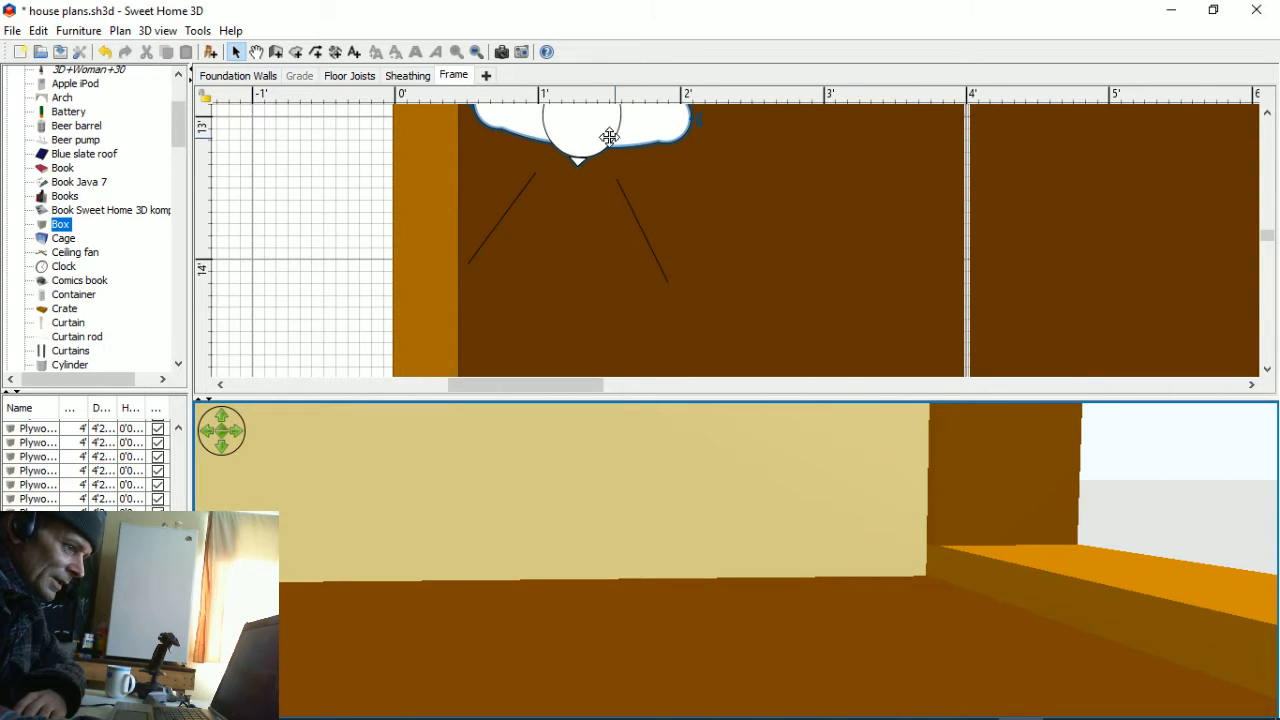
{"action": "left_click_drag", "start_coordinate": [637, 554], "coordinate": [643, 706]}
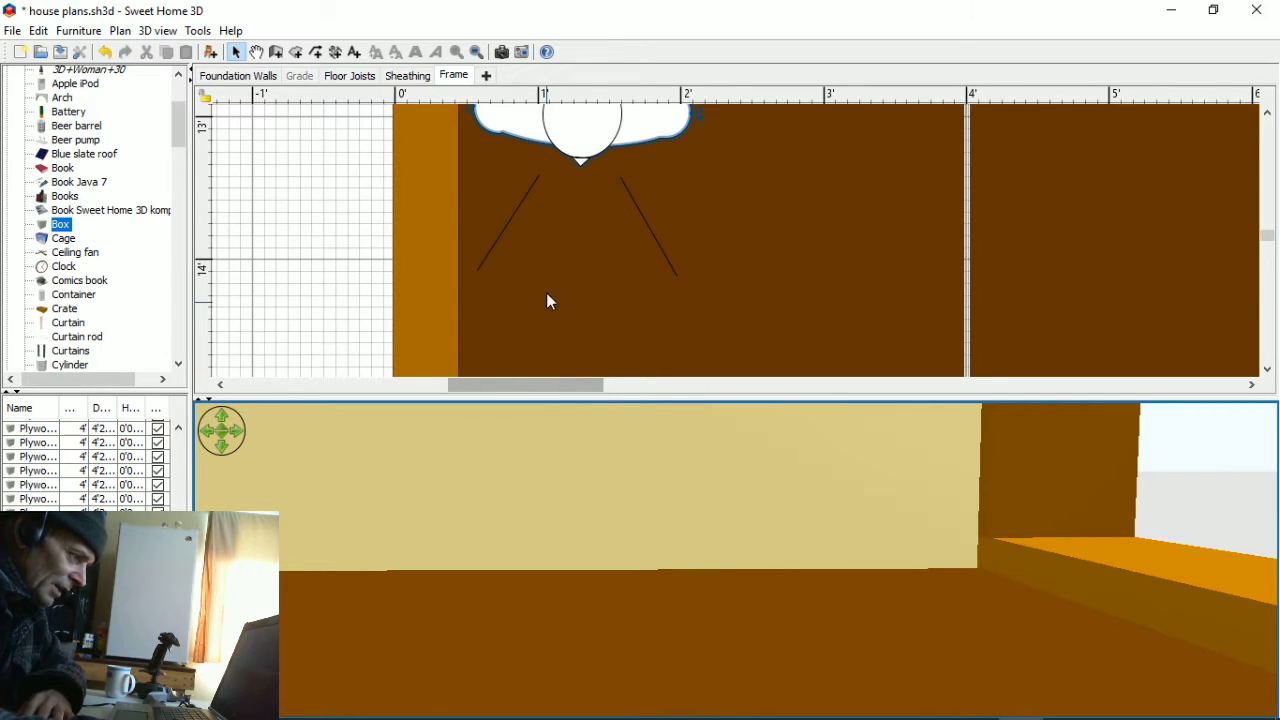
- Set the drywall sheet's elevation to 0'0½"
{"action": "scroll", "coordinate": [551, 263], "scroll_direction": "down", "scroll_amount": 3}
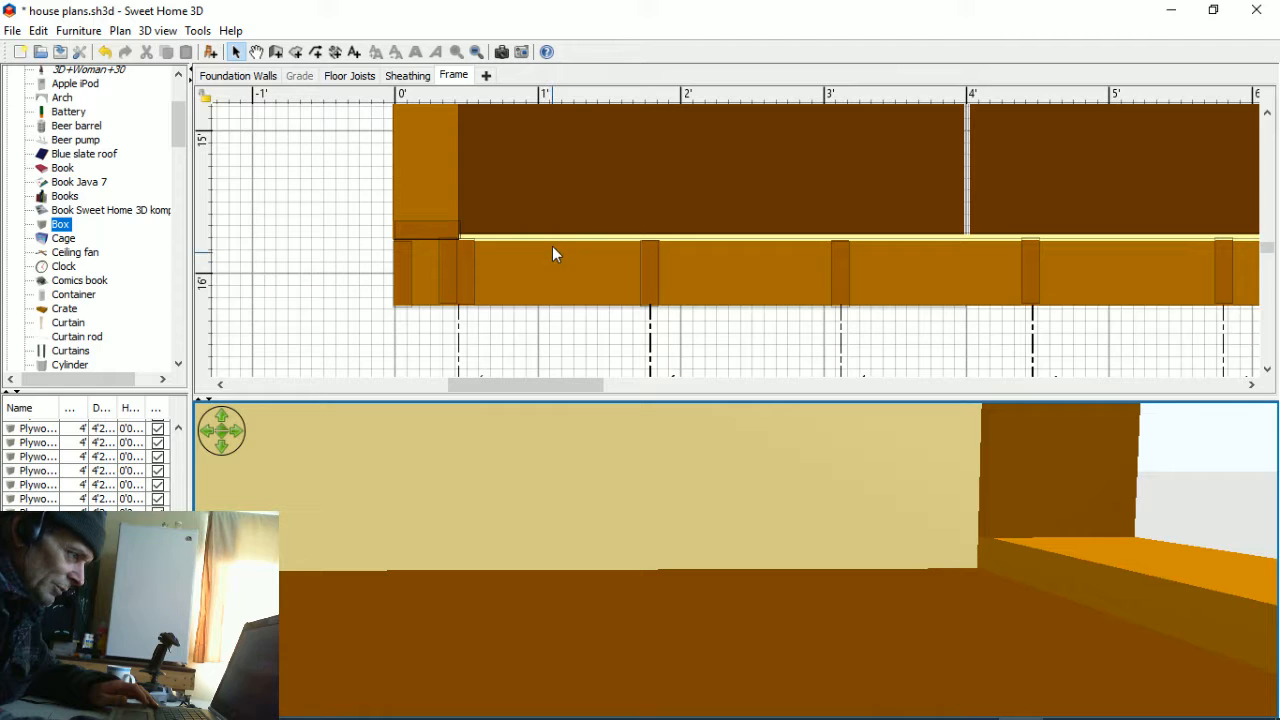
{"action": "scroll", "coordinate": [554, 240], "scroll_direction": "down", "scroll_amount": 2, "text": "ctrl"}
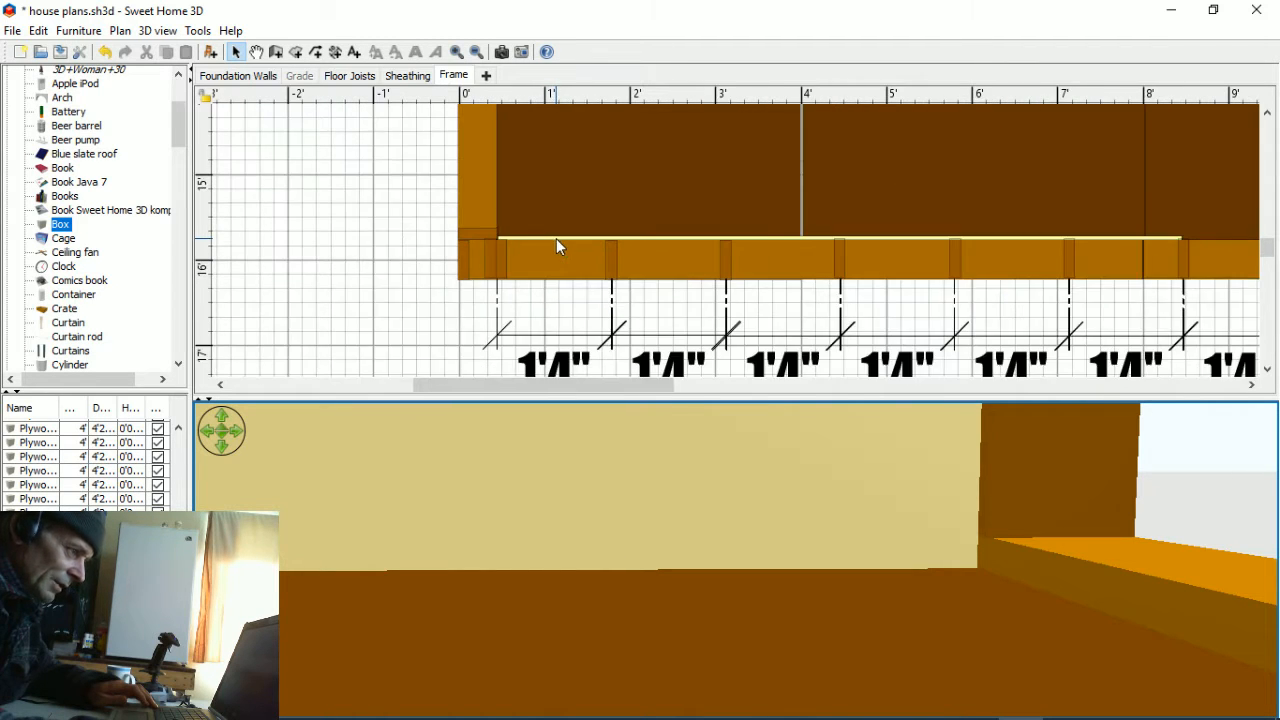
{"action": "scroll", "coordinate": [556, 238], "scroll_direction": "up", "scroll_amount": 3}
{"action": "scroll", "coordinate": [567, 249], "scroll_direction": "down", "scroll_amount": 1, "text": "ctrl"}
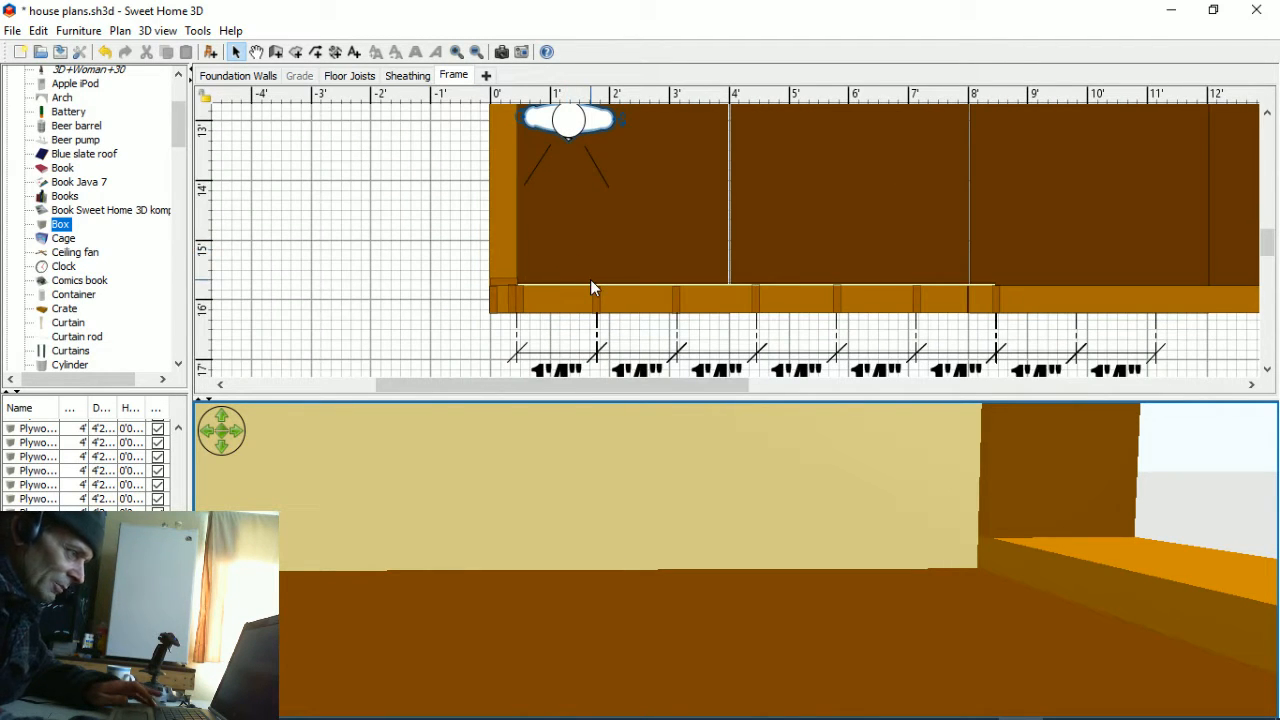
{"action": "left_click", "coordinate": [588, 282]}
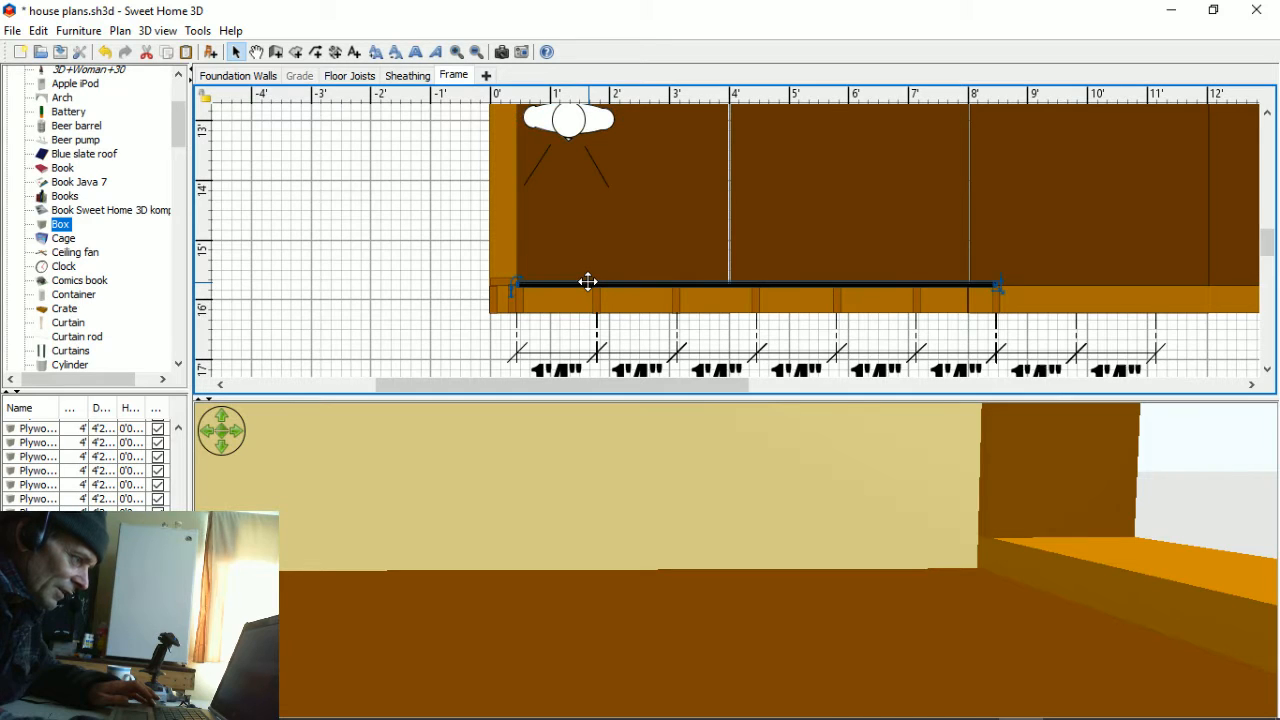
{"action": "double_click", "coordinate": [588, 282]}
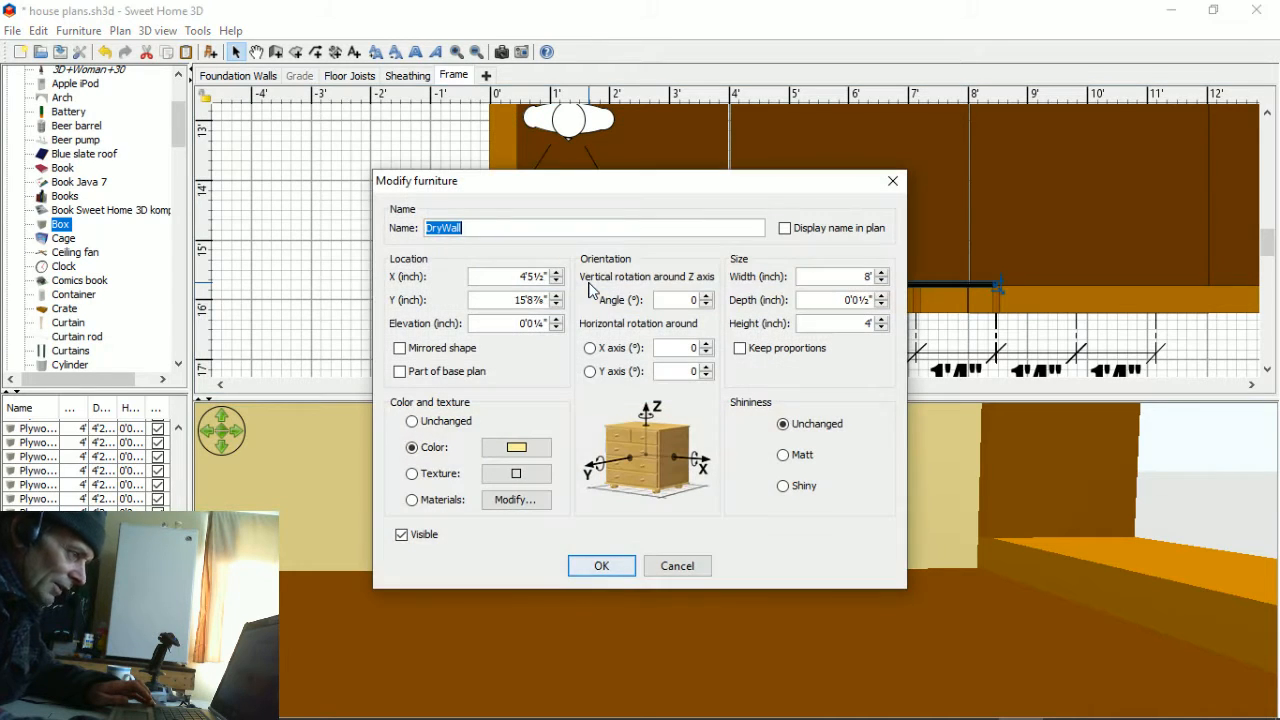
{"action": "left_click", "coordinate": [558, 327]}
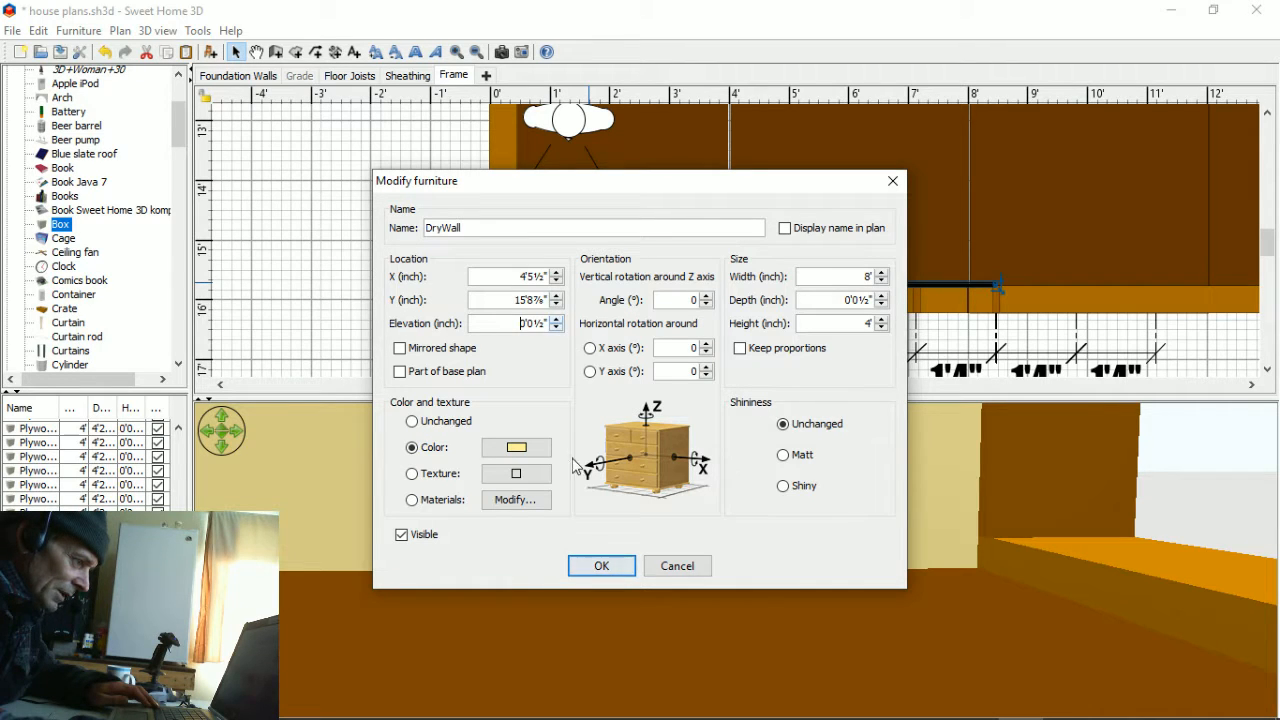
{"action": "left_click", "coordinate": [602, 566]}
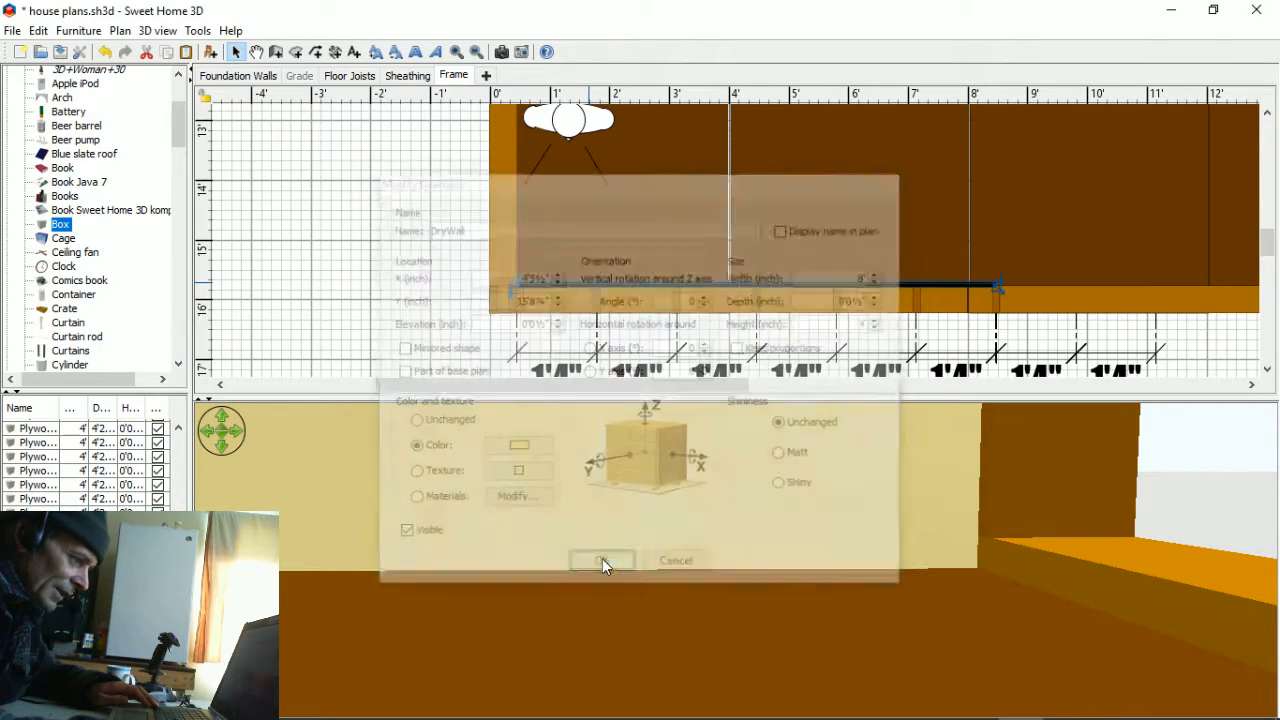
- Examine the drywall's bottom edge against the sheathing in the virtual visit, and return to the aerial view
{"action": "left_click_drag", "start_coordinate": [729, 543], "coordinate": [683, 430]}
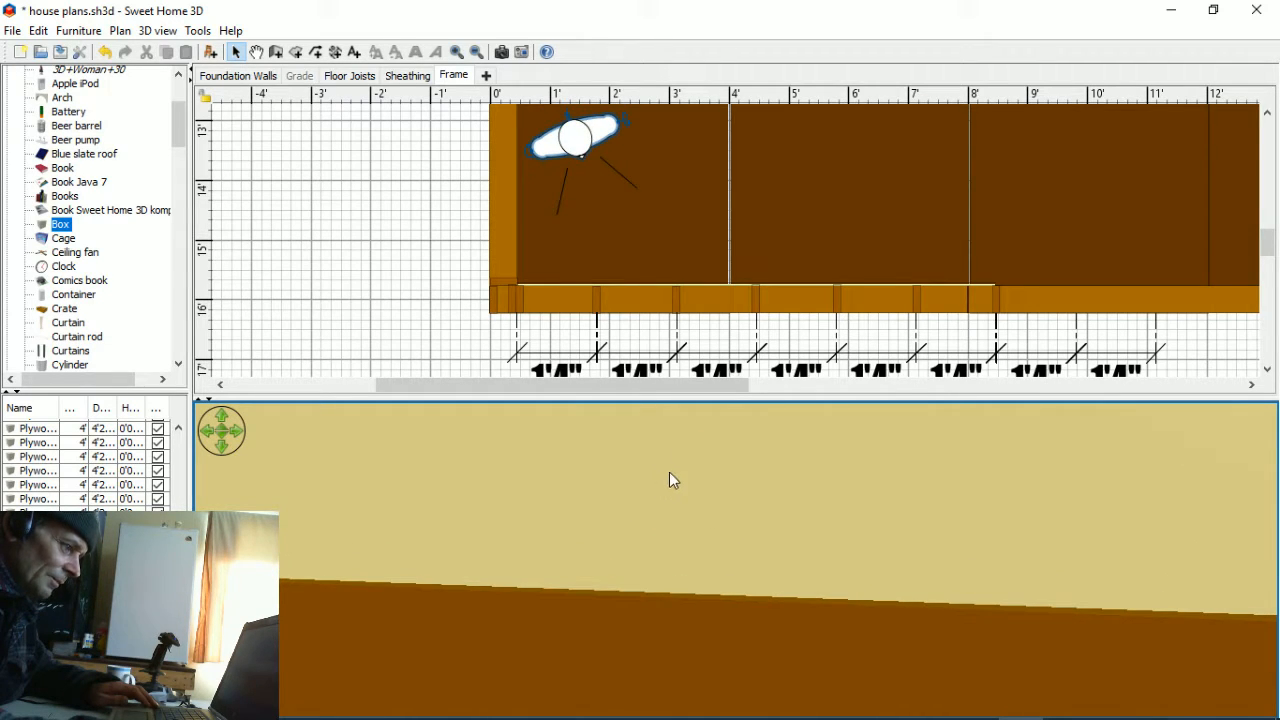
{"action": "scroll", "coordinate": [562, 456], "scroll_direction": "down", "scroll_amount": 3}
{"action": "scroll", "coordinate": [573, 461], "scroll_direction": "down", "scroll_amount": 3}
{"action": "scroll", "coordinate": [573, 461], "scroll_direction": "up", "scroll_amount": 2}
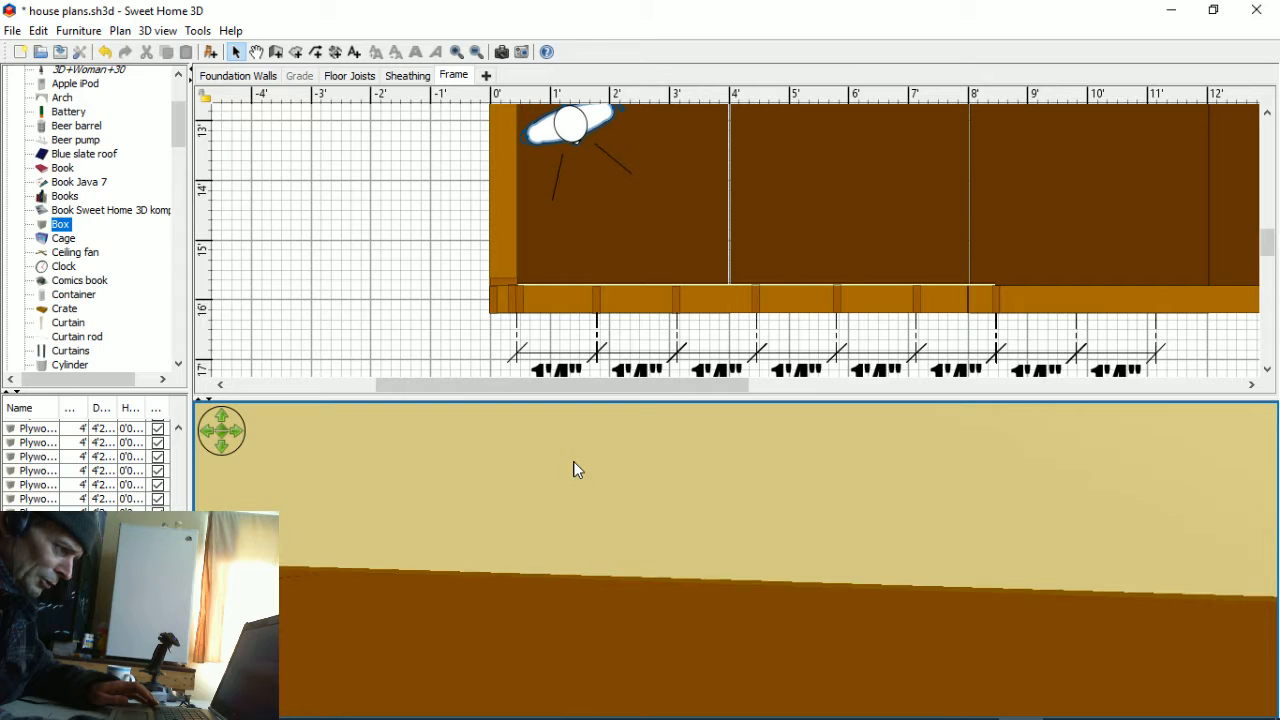
{"action": "scroll", "coordinate": [590, 500], "scroll_direction": "up", "scroll_amount": 2}
{"action": "left_click", "coordinate": [777, 189]}
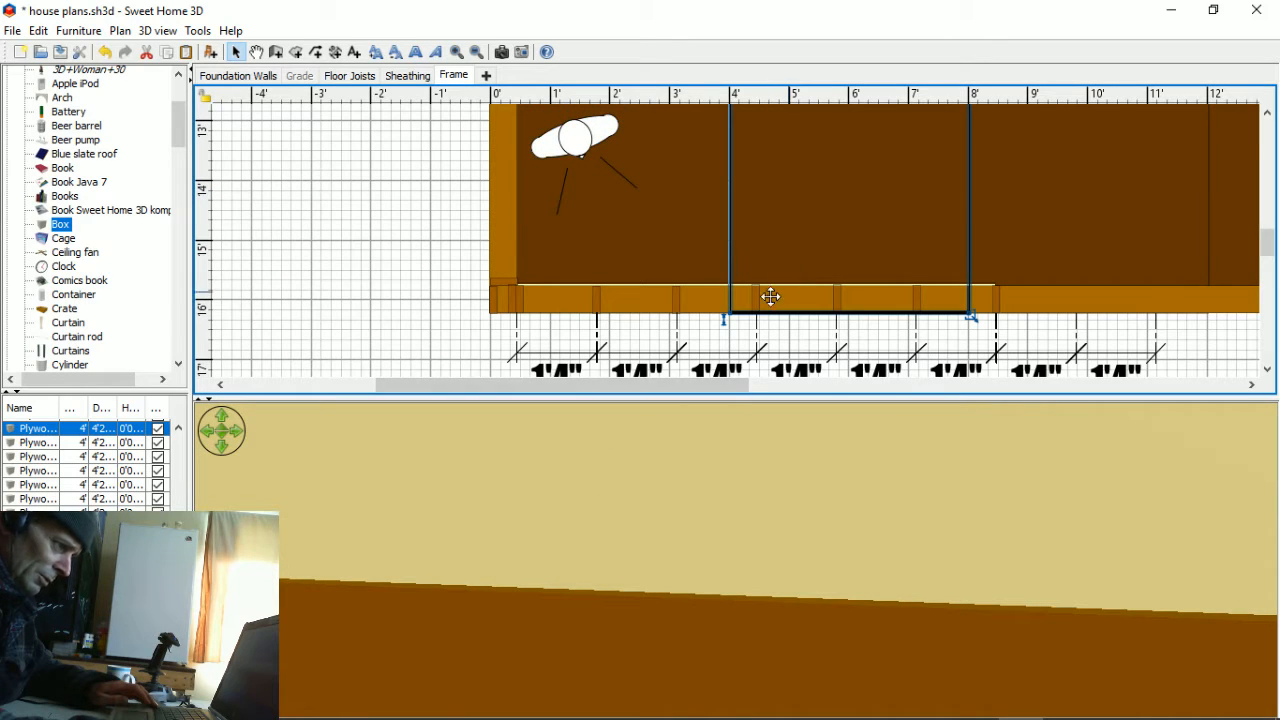
{"action": "left_click", "coordinate": [372, 338]}
{"action": "scroll", "coordinate": [394, 318], "scroll_direction": "down", "scroll_amount": 2}
{"action": "scroll", "coordinate": [409, 323], "scroll_direction": "up", "scroll_amount": 2}
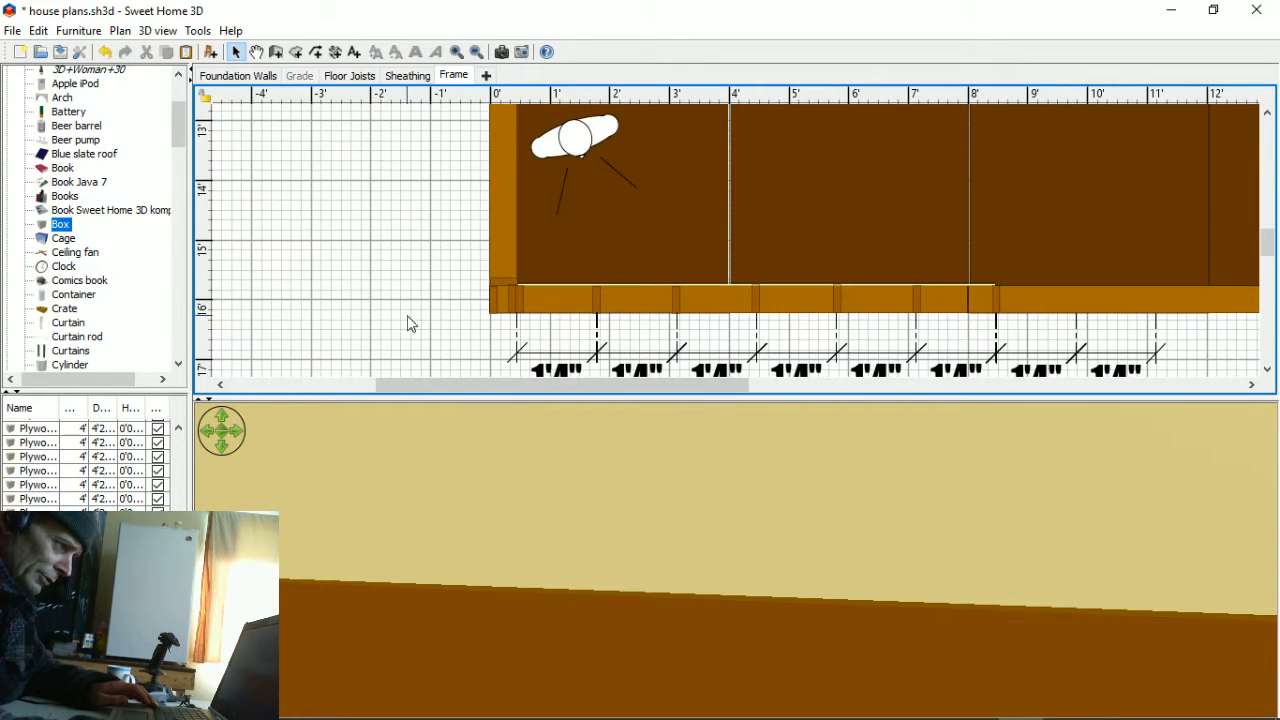
{"action": "scroll", "coordinate": [416, 326], "scroll_direction": "down", "scroll_amount": 2, "text": "ctrl"}
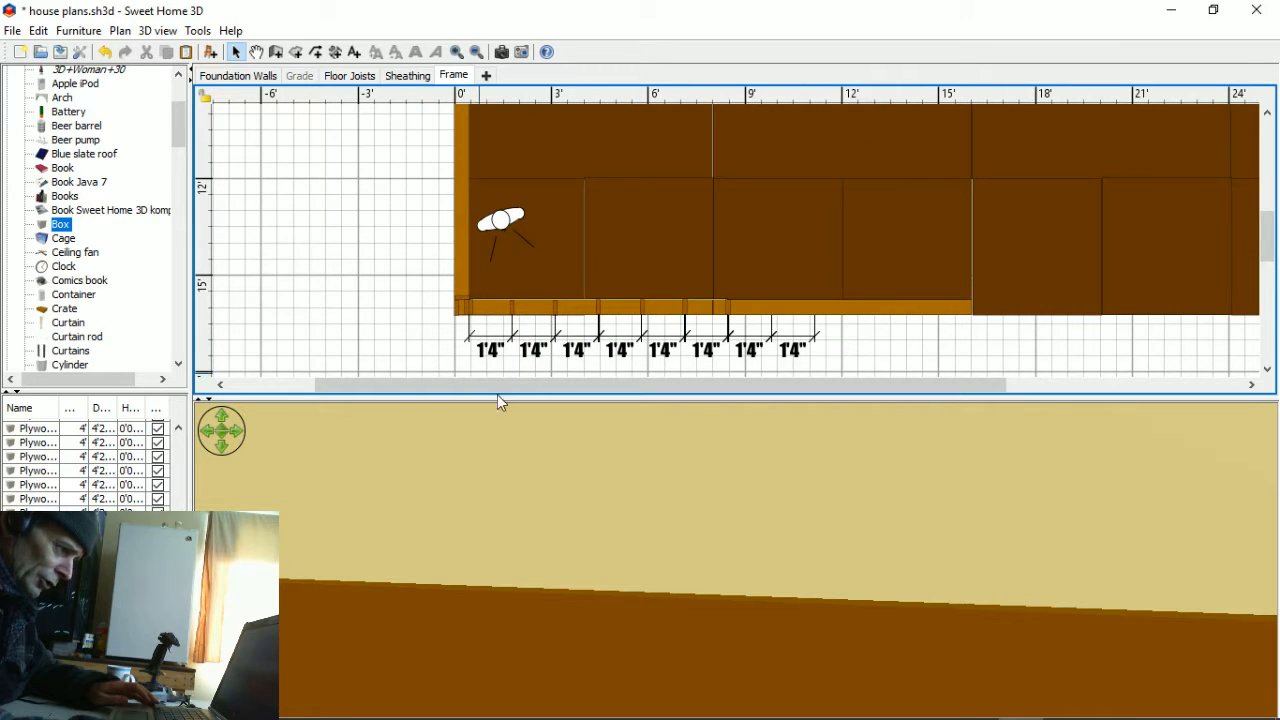
{"action": "left_click", "coordinate": [119, 31]}
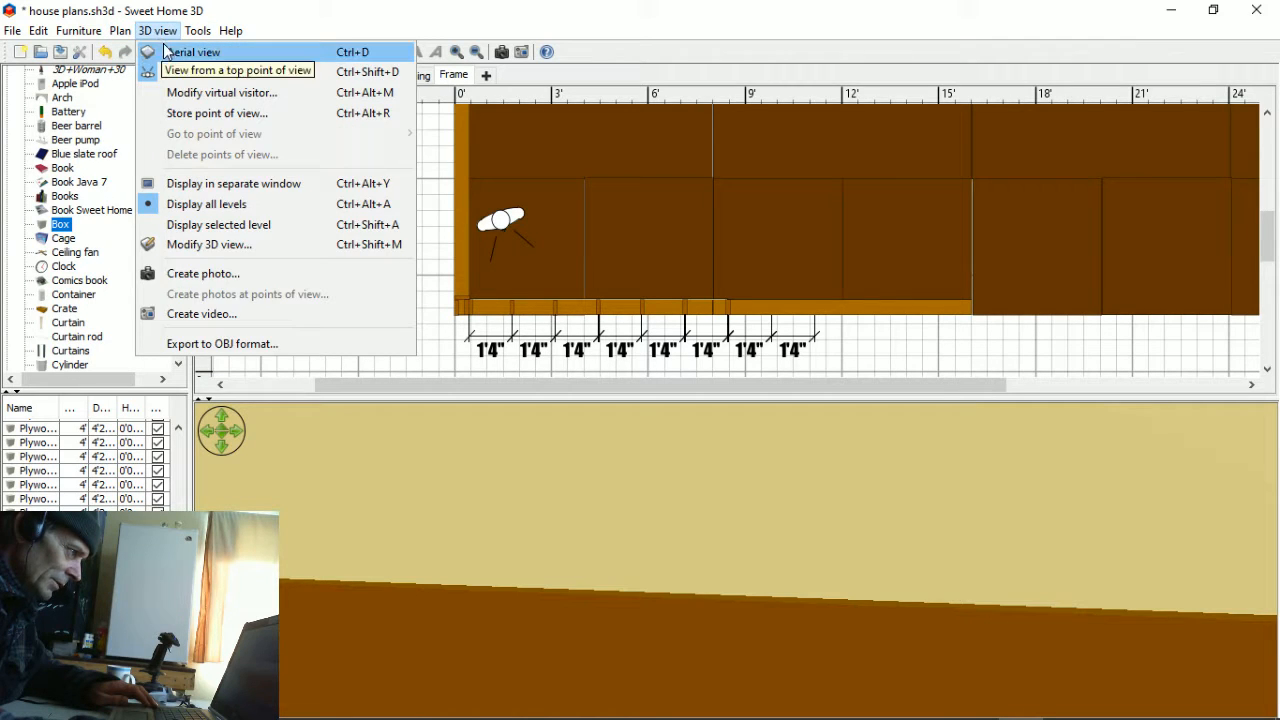
{"action": "left_click", "coordinate": [195, 52]}
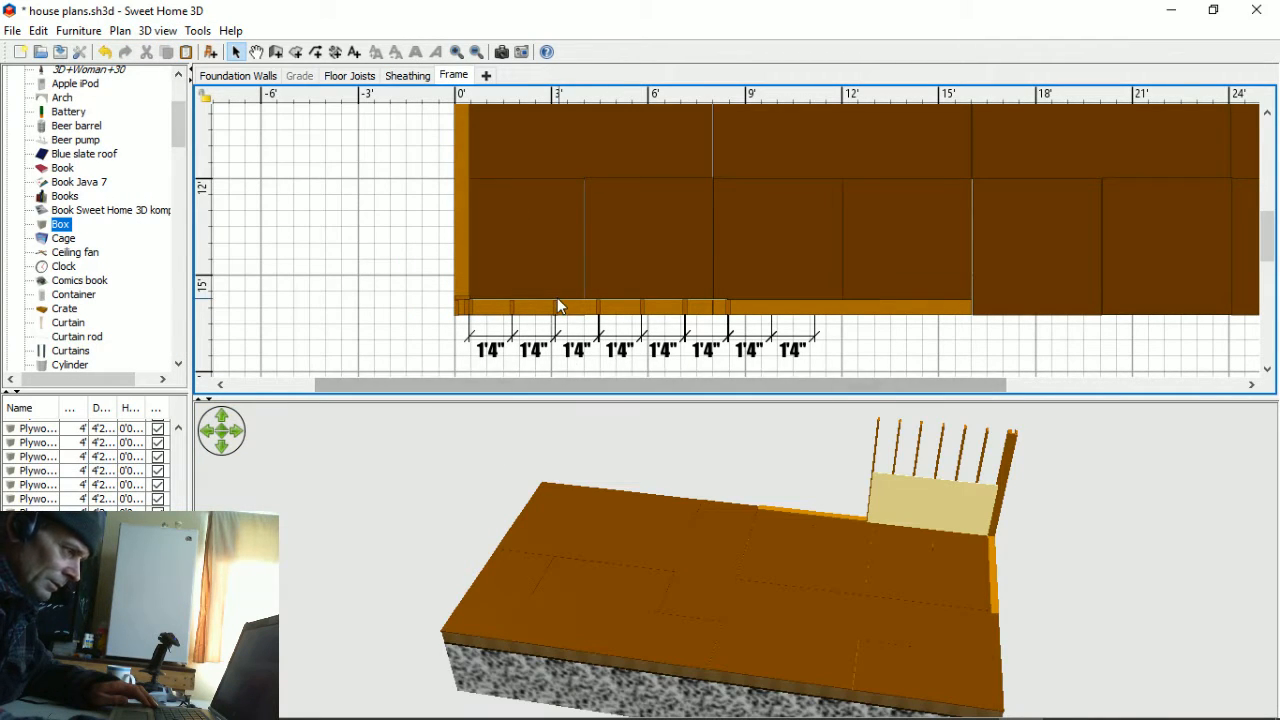
- Copy the drywall sheet along the front wall plate and paste the duplicate into the plan
{"action": "scroll", "coordinate": [551, 296], "scroll_direction": "up", "scroll_amount": 1, "text": "ctrl"}
{"action": "scroll", "coordinate": [529, 300], "scroll_direction": "up", "scroll_amount": 2, "text": "ctrl"}
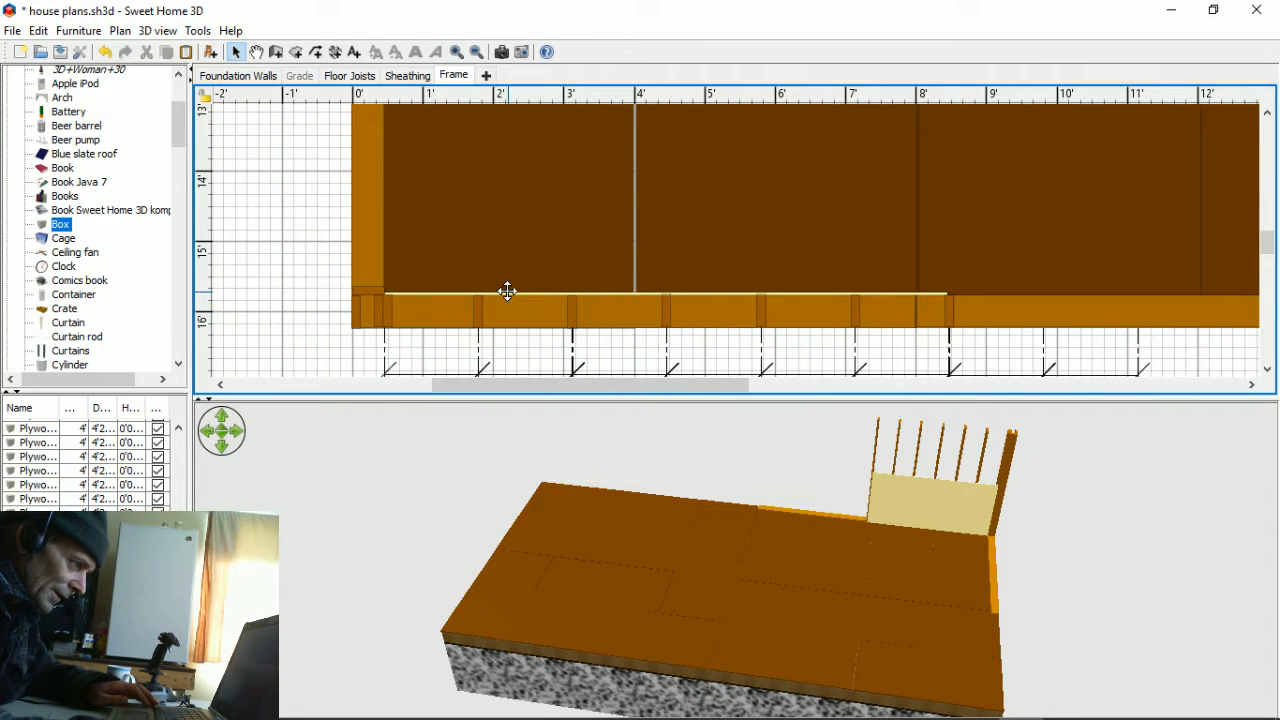
{"action": "left_click", "coordinate": [508, 292]}
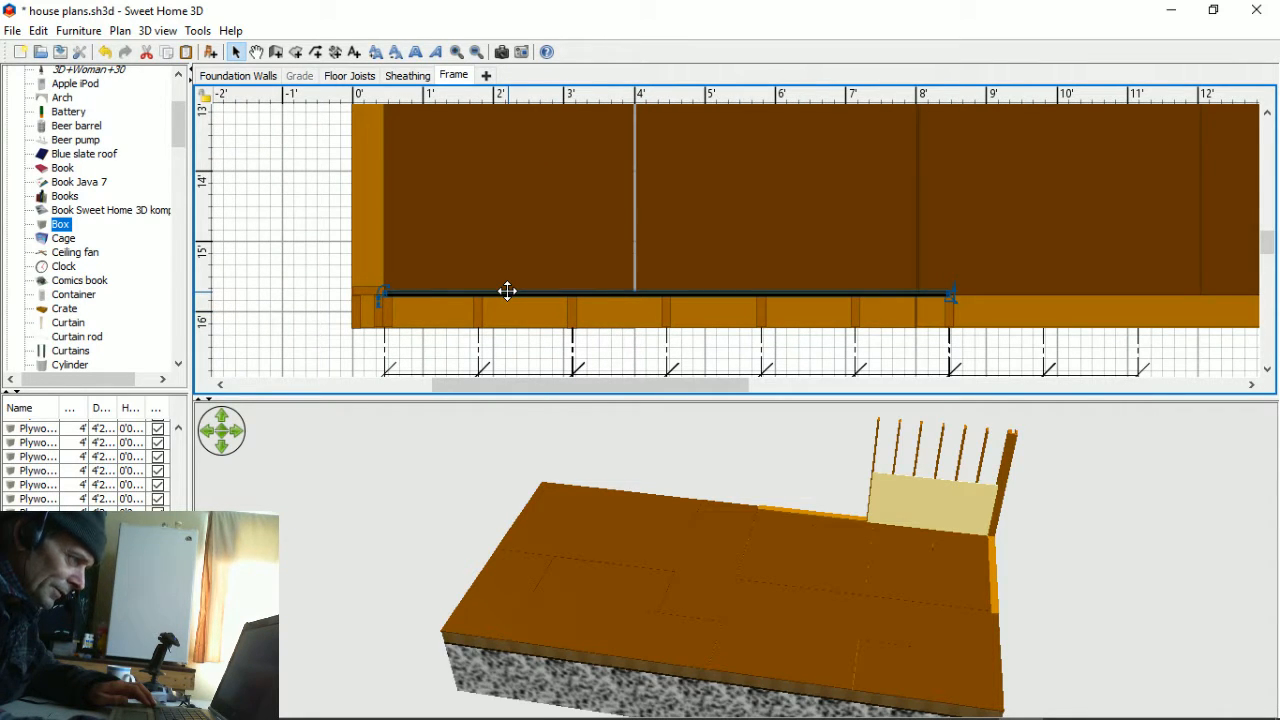
{"action": "right_click", "coordinate": [507, 291]}
{"action": "left_click", "coordinate": [540, 309]}
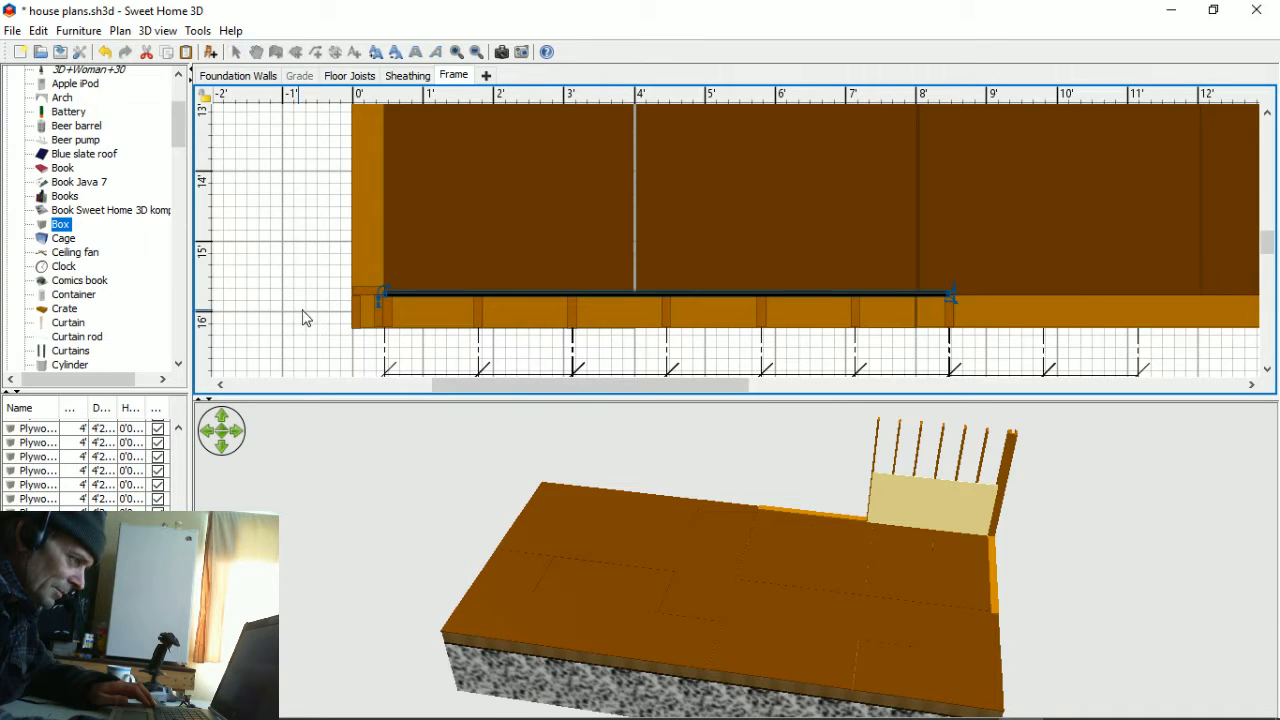
{"action": "right_click", "coordinate": [305, 318]}
{"action": "left_click", "coordinate": [340, 354]}
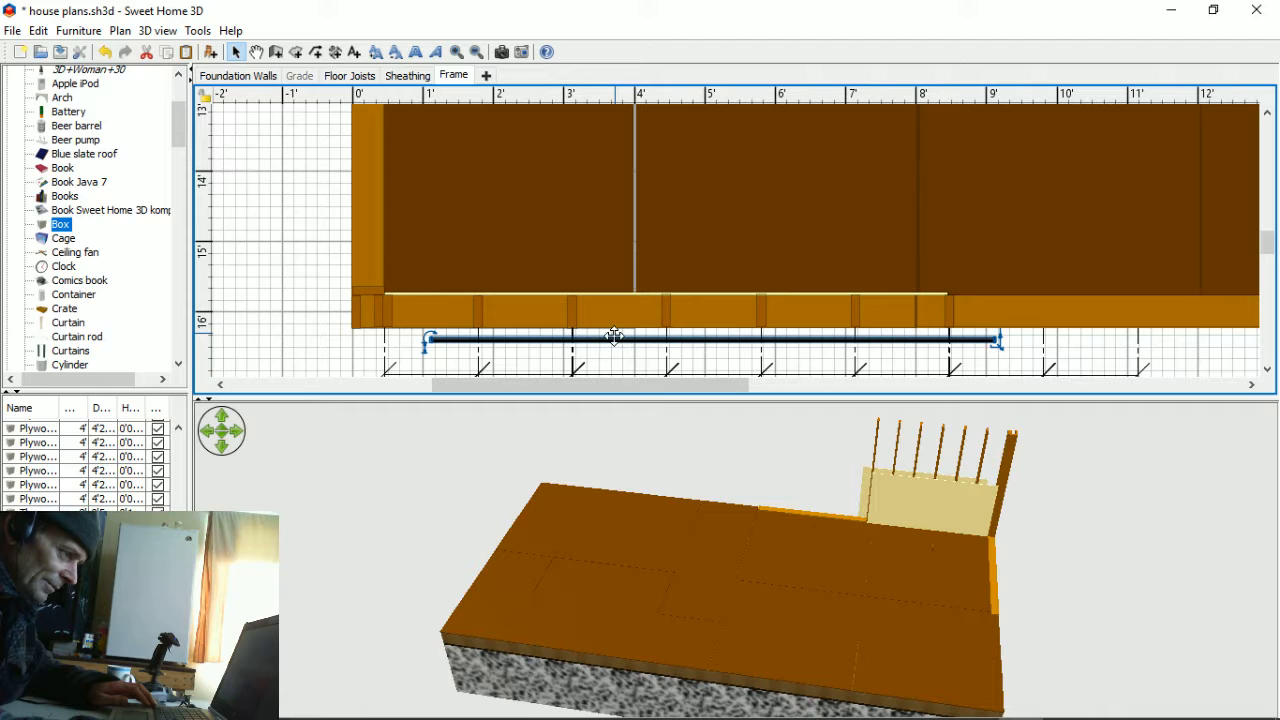
- Move the duplicate drywall sheet inside the front wall, starting at the corner plate's inner edge, and set its elevation to 4'1"
{"action": "left_click_drag", "start_coordinate": [613, 339], "coordinate": [572, 251]}
{"action": "double_click", "coordinate": [572, 251]}
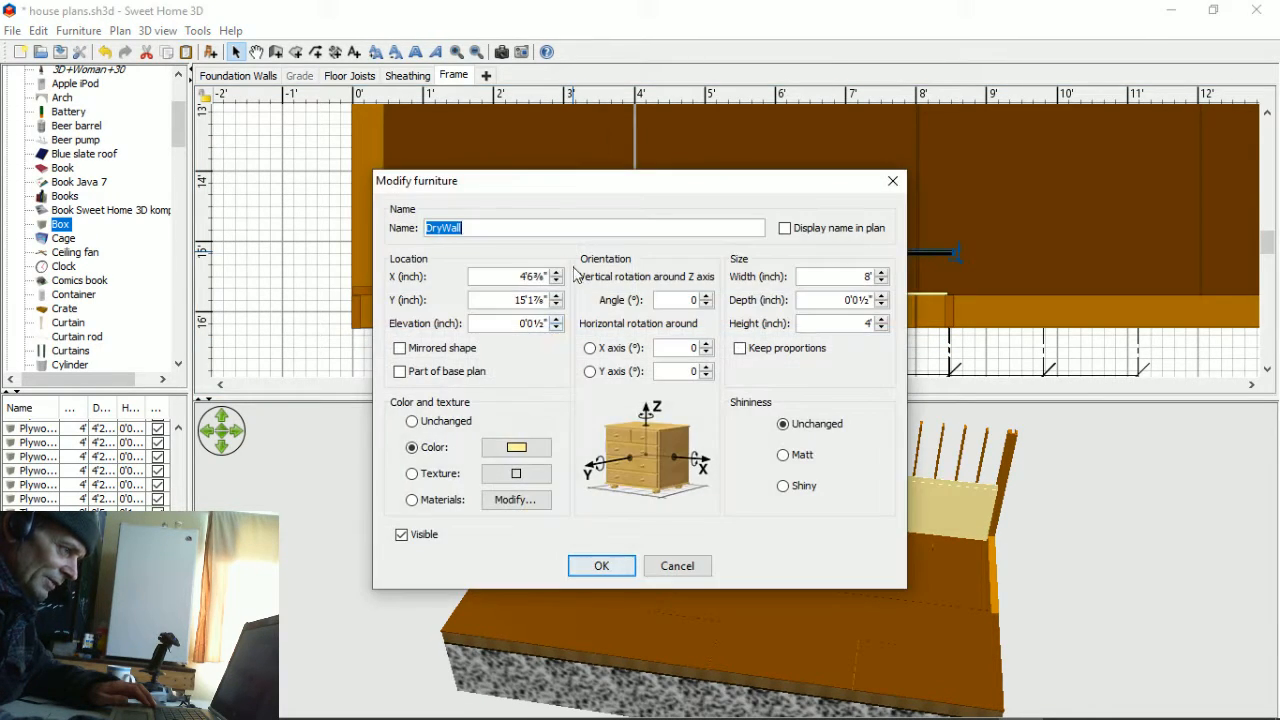
{"action": "left_click", "coordinate": [517, 323]}
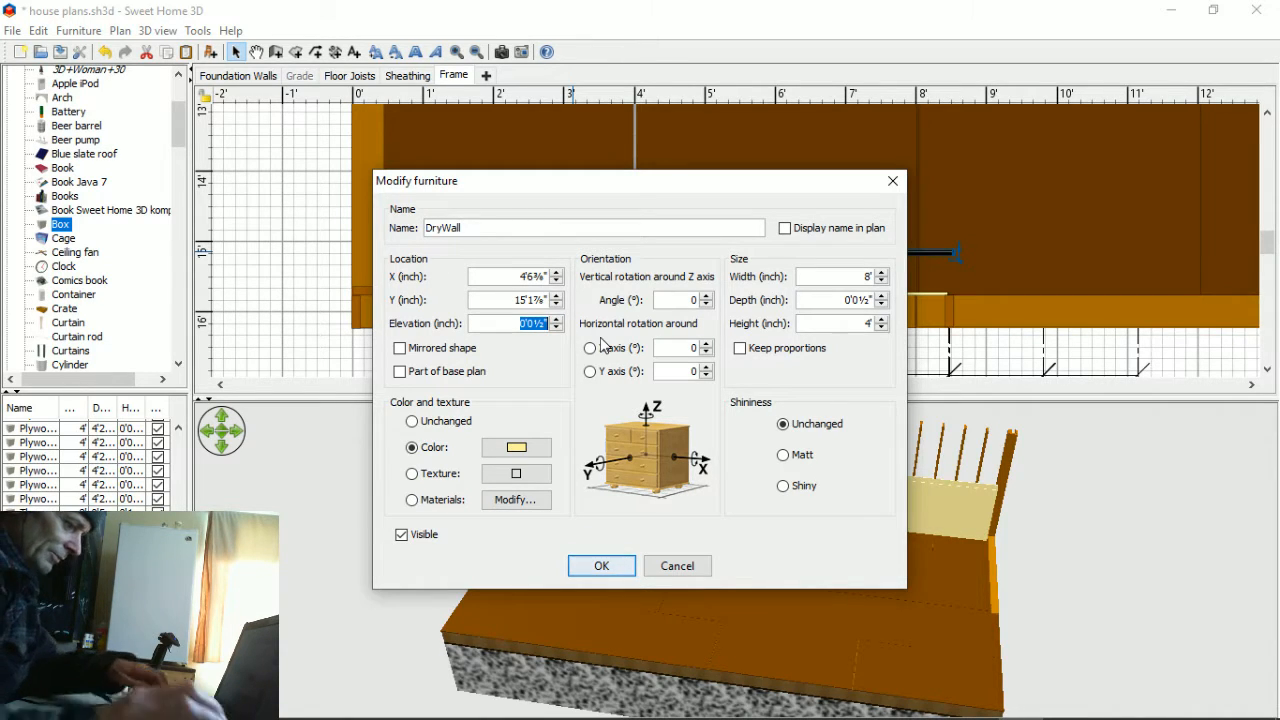
{"action": "type", "text": "4'"}
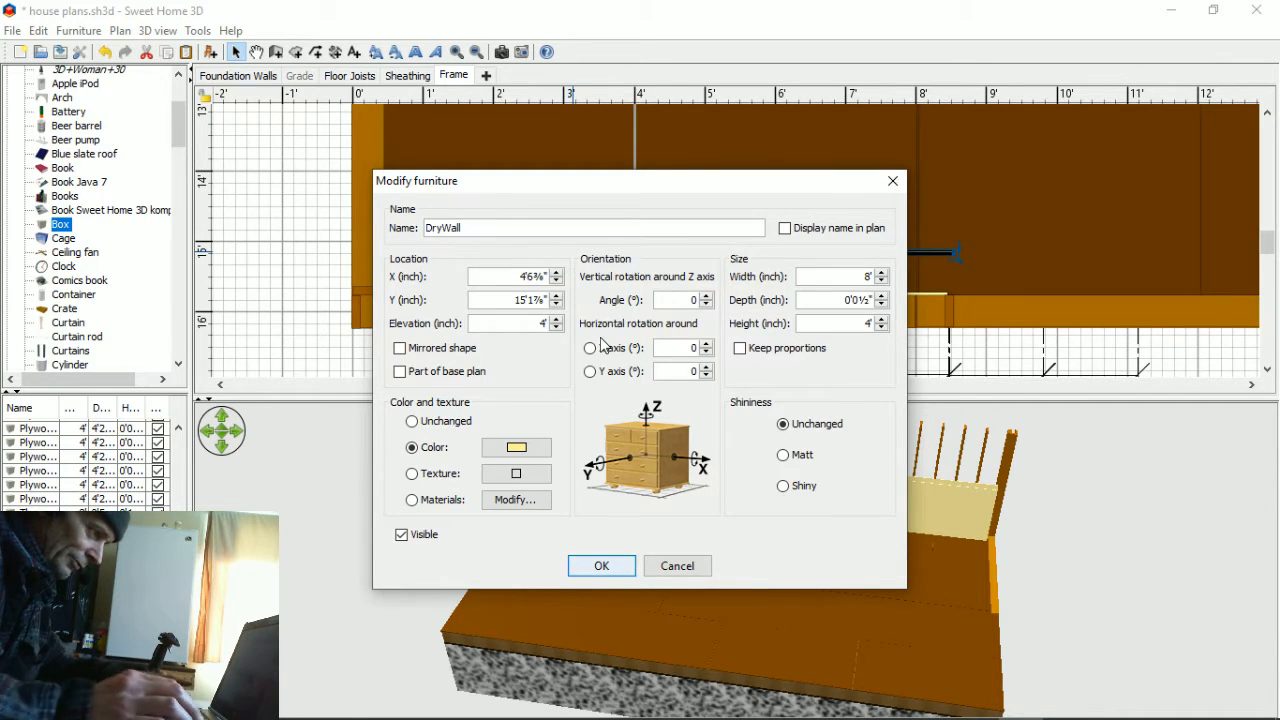
{"action": "type", "text": "1"}
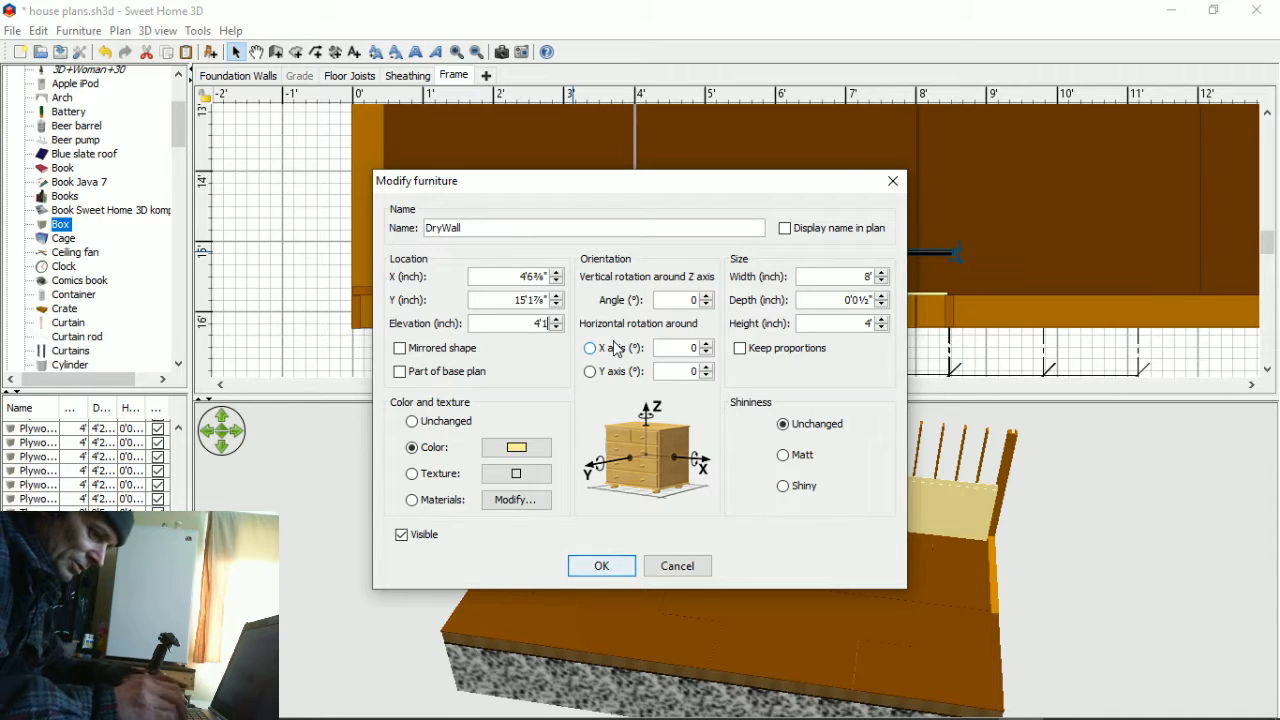
{"action": "left_click", "coordinate": [603, 565]}
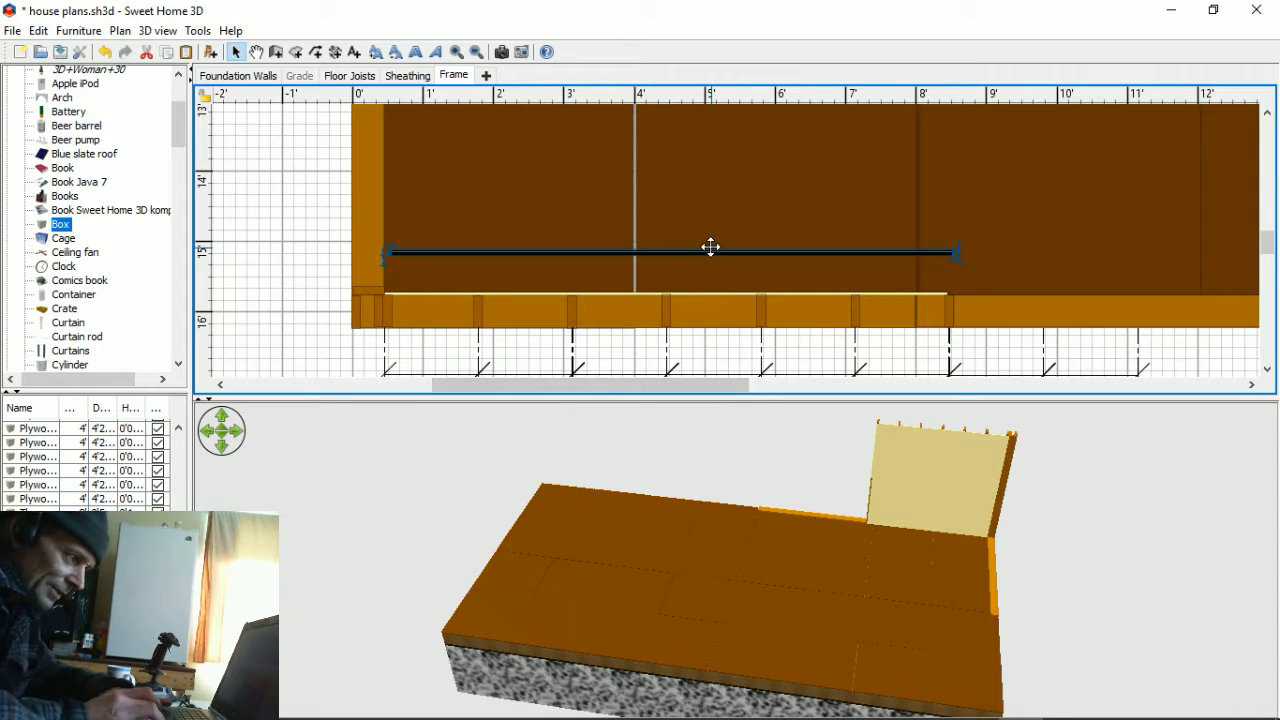
- Nudge the upper drywall sheet toward the front wall until it lies against the studs, flush above the lower sheet
{"action": "key", "text": "Down"}
{"action": "key", "text": "Down"}
{"action": "key", "text": "Down"}
{"action": "key", "text": "Down"}
{"action": "key", "text": "Down"}
{"action": "key", "text": "Down"}
{"action": "key", "text": "Down"}
{"action": "key", "text": "Down"}
{"action": "key", "text": "Down"}
{"action": "key", "text": "Down"}
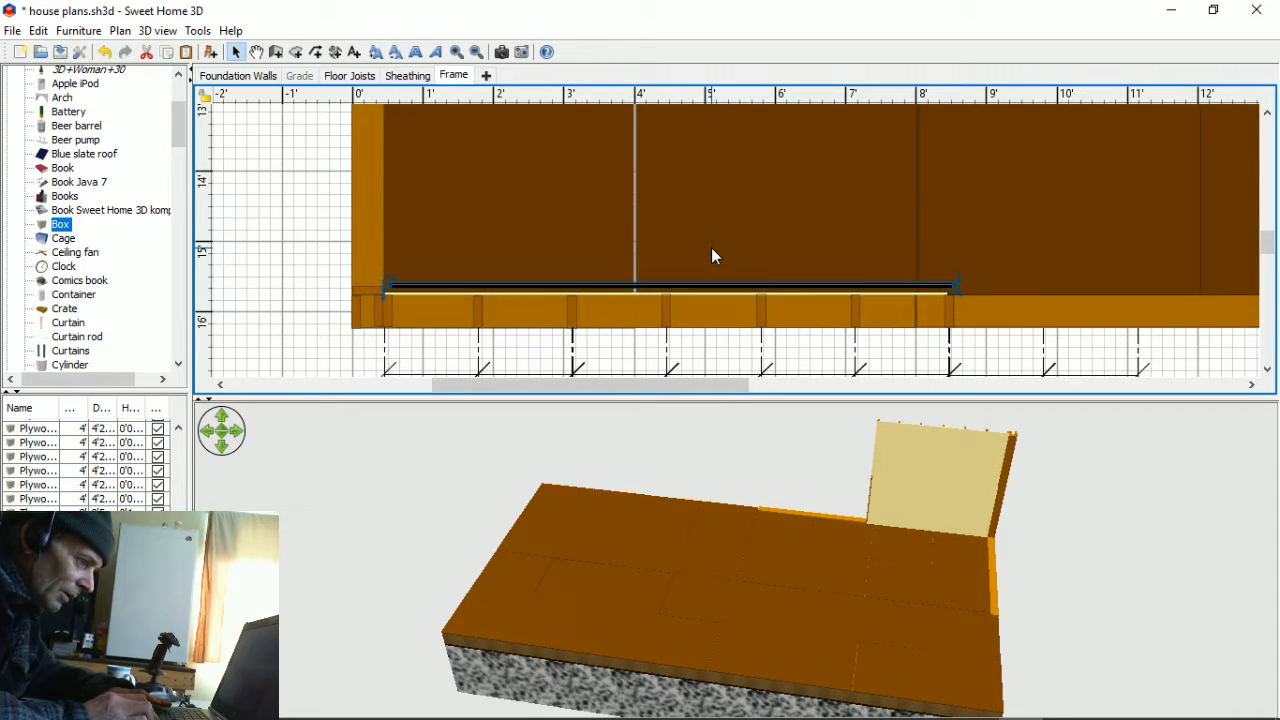
{"action": "key", "text": "Down"}
{"action": "key", "text": "Down"}
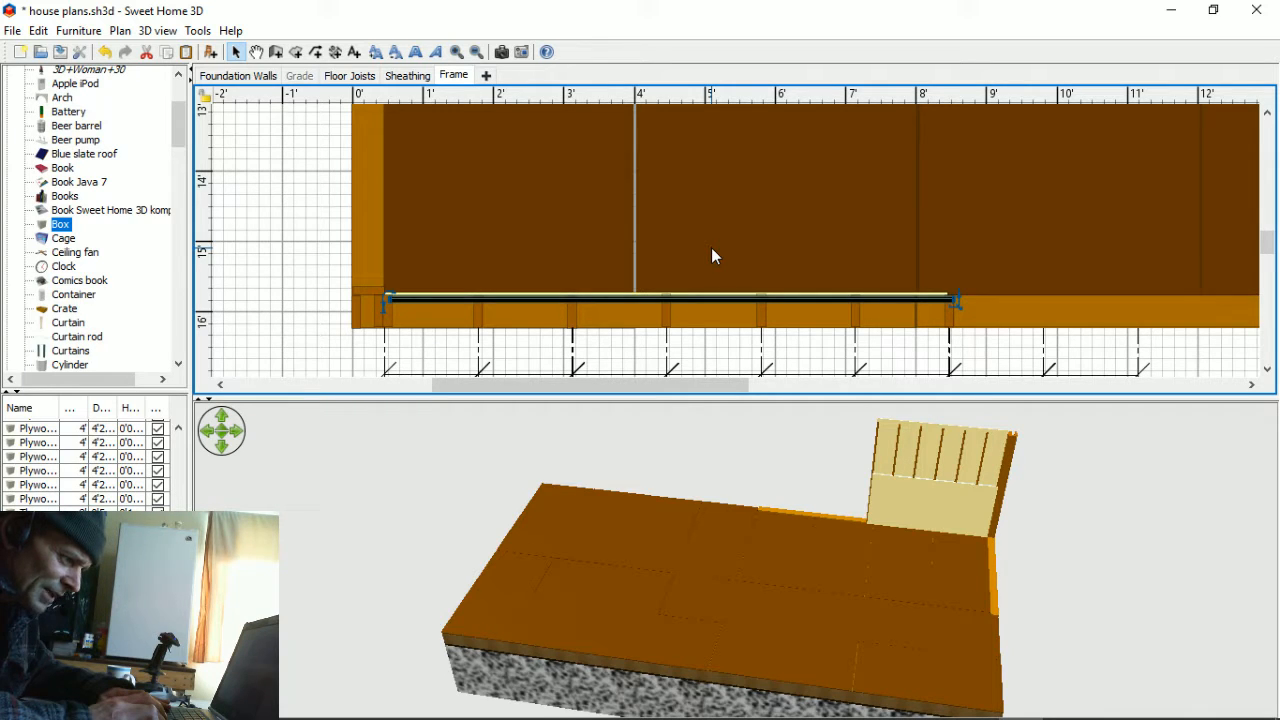
{"action": "key", "text": "Down"}
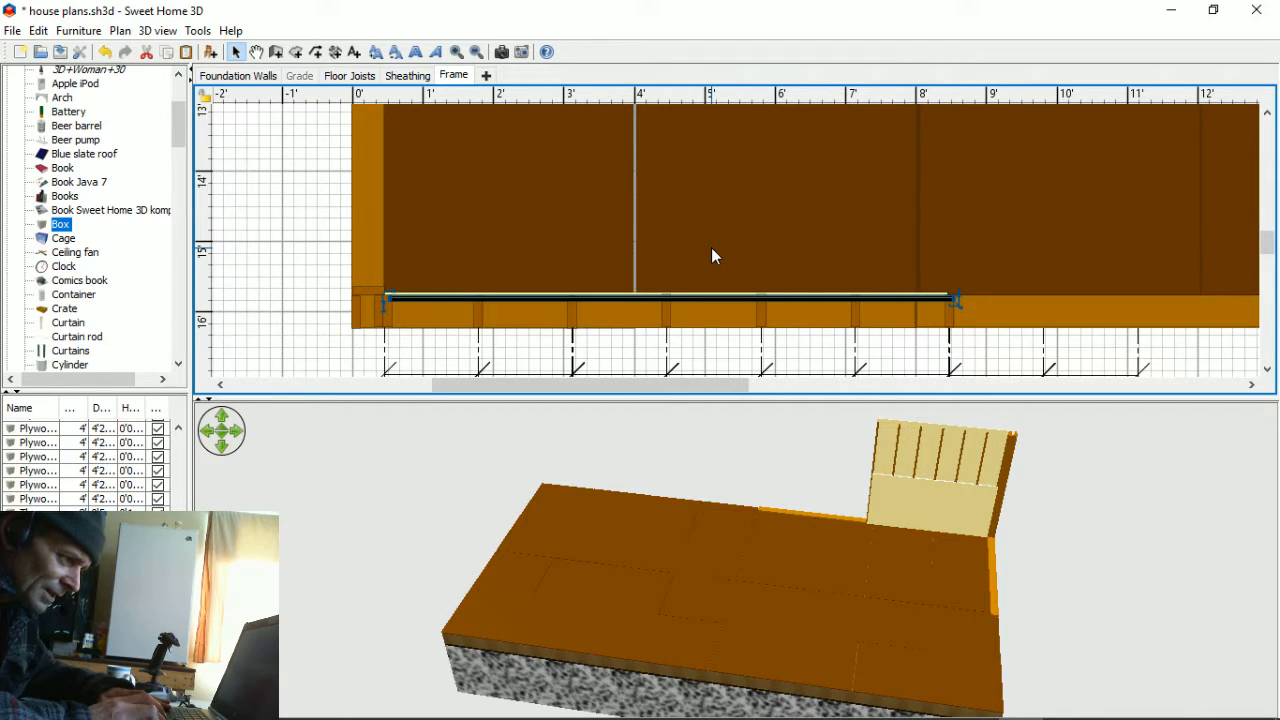
{"action": "key", "text": "Up"}
{"action": "key", "text": "Up"}
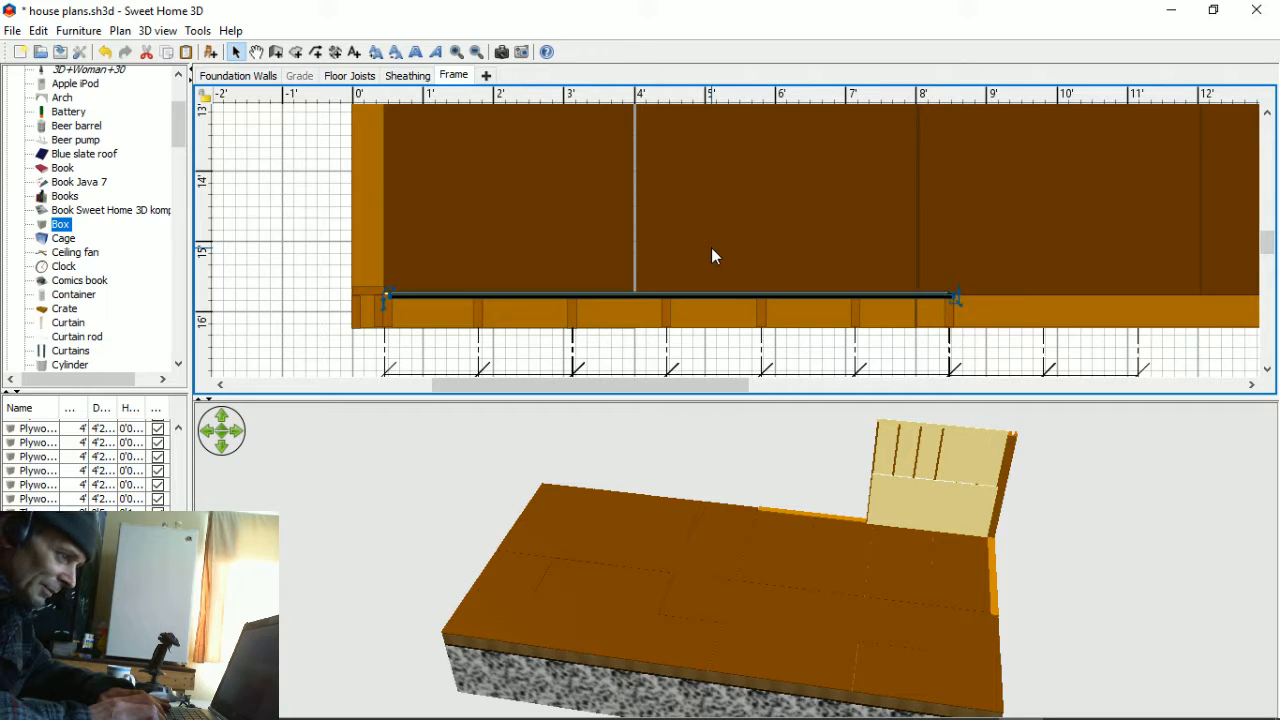
{"action": "key", "text": "Down"}
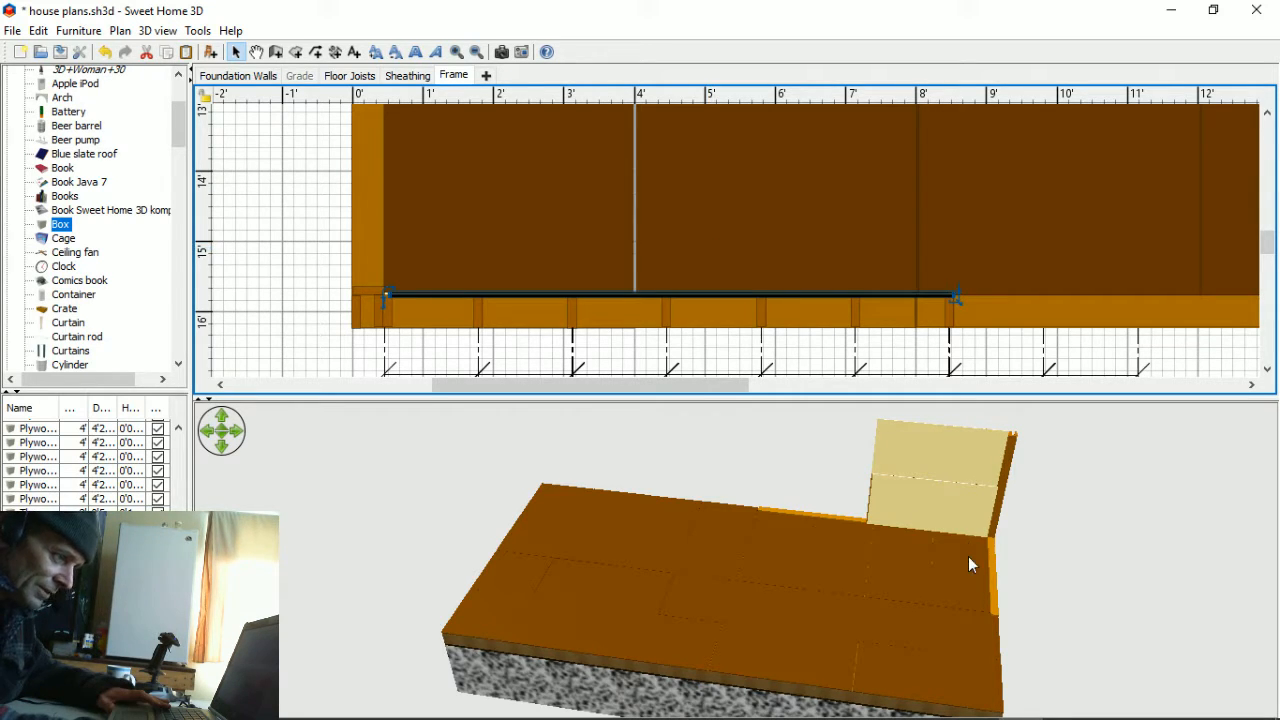
- Open the upper drywall sheet's properties for editing
{"action": "double_click", "coordinate": [740, 291]}
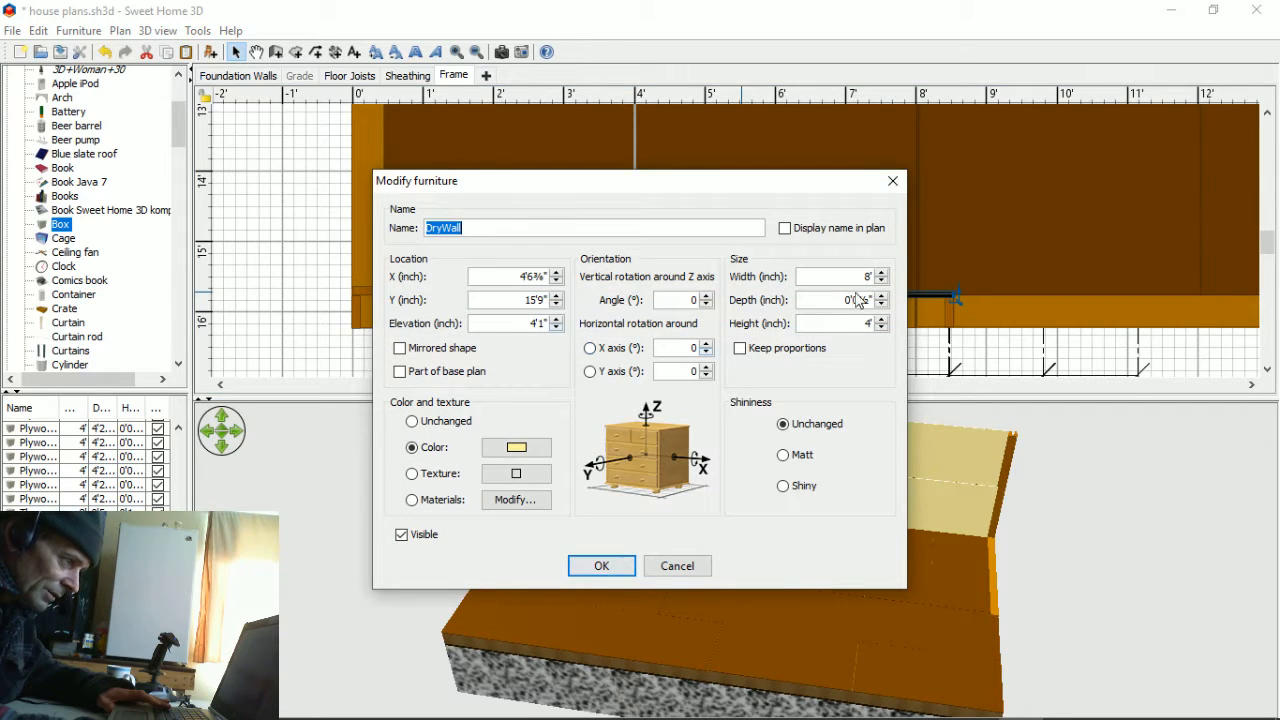
- Set the elevation of the upper 8' by 4' DryWall sheet to 4'0¼"
{"action": "left_click", "coordinate": [556, 327]}
{"action": "left_click", "coordinate": [556, 327]}
{"action": "left_click", "coordinate": [556, 327]}
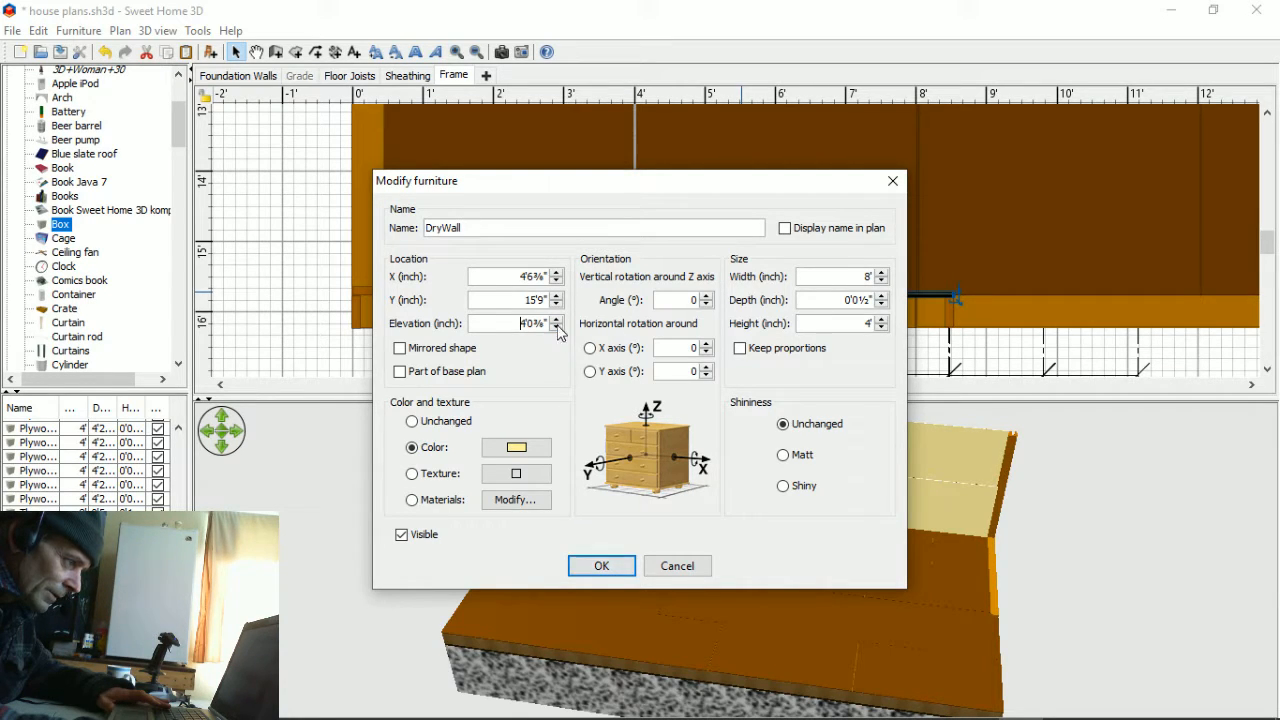
{"action": "left_click", "coordinate": [556, 328]}
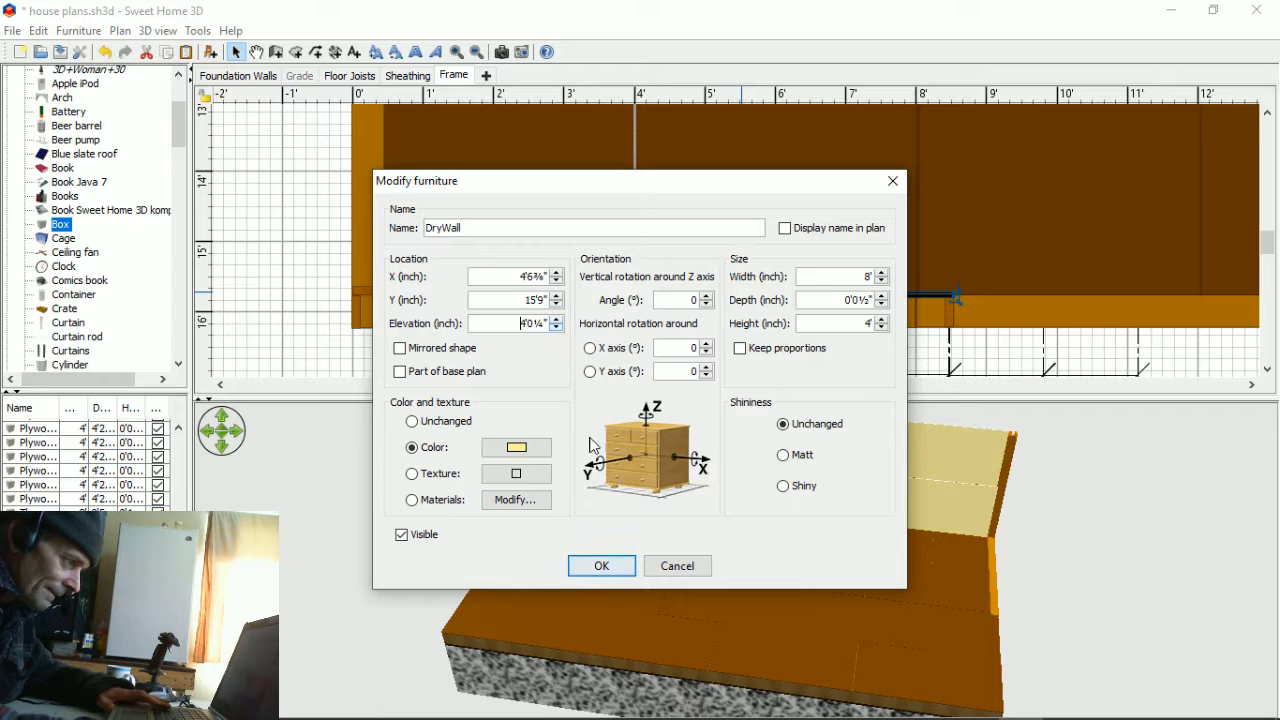
{"action": "left_click", "coordinate": [602, 566]}
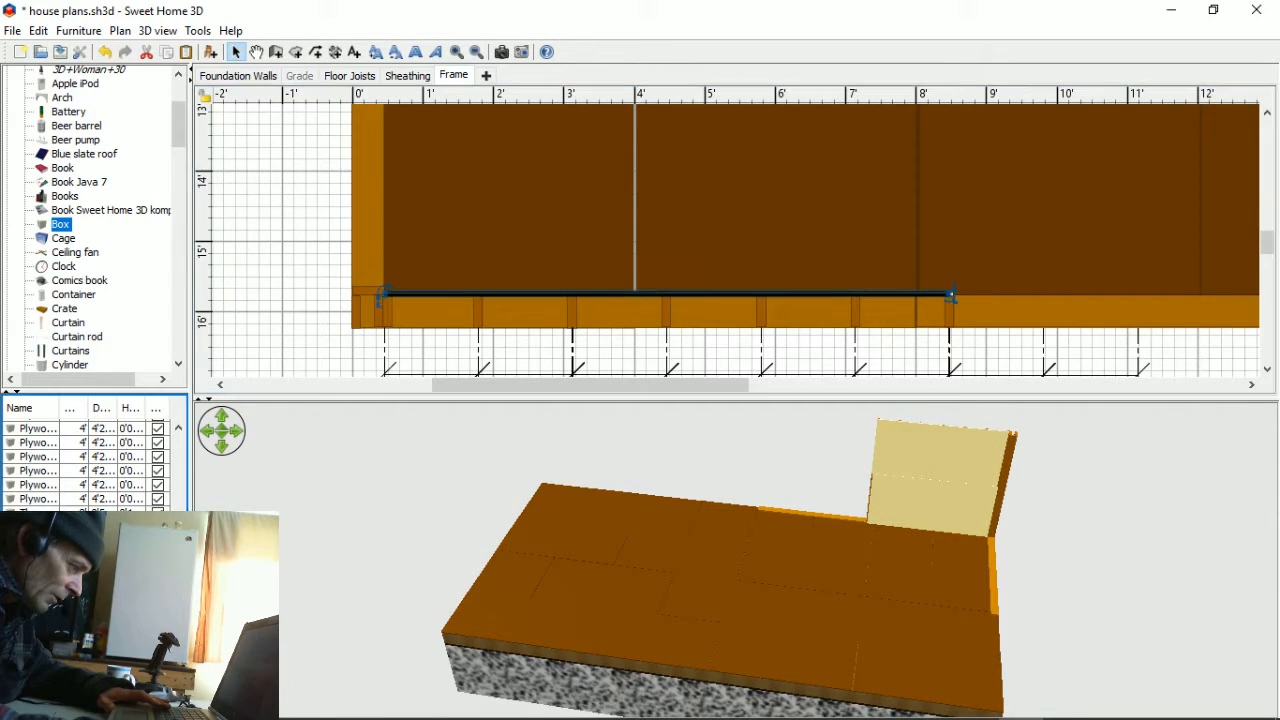
- Set the elevation of the lower DryWall sheet to 0'0⅜"
{"action": "double_click", "coordinate": [955, 297]}
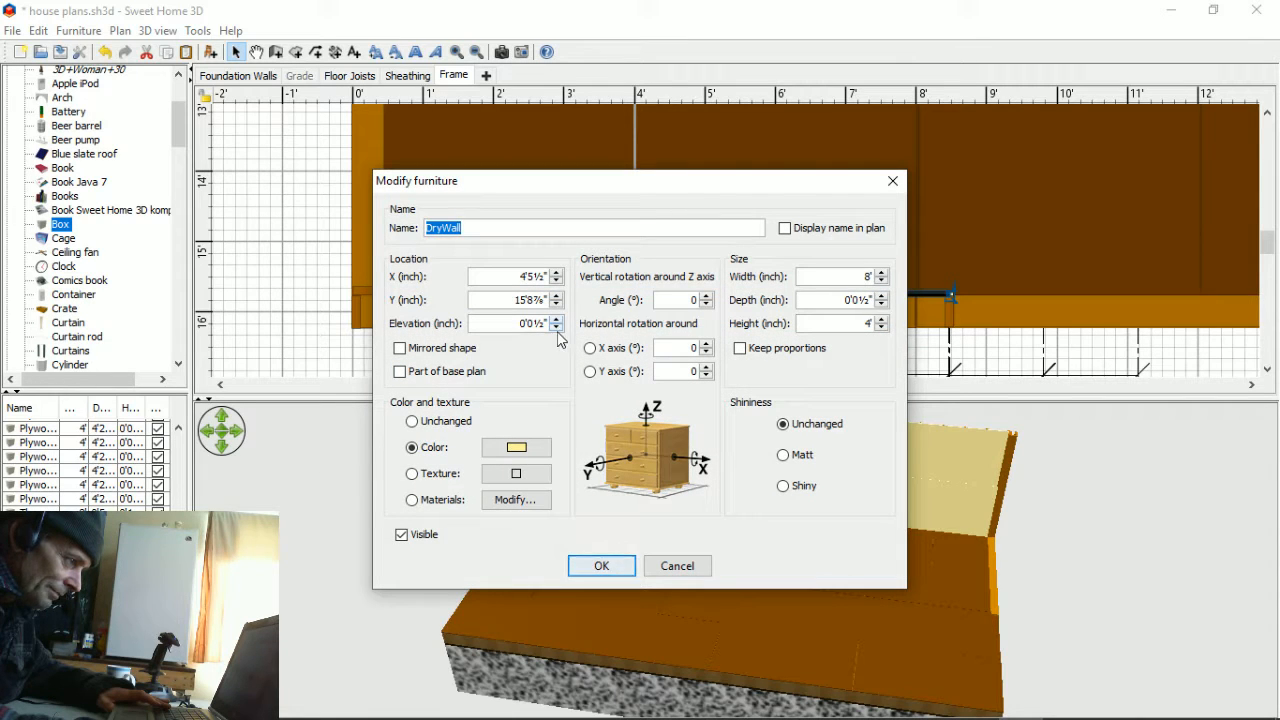
{"action": "left_click", "coordinate": [557, 328]}
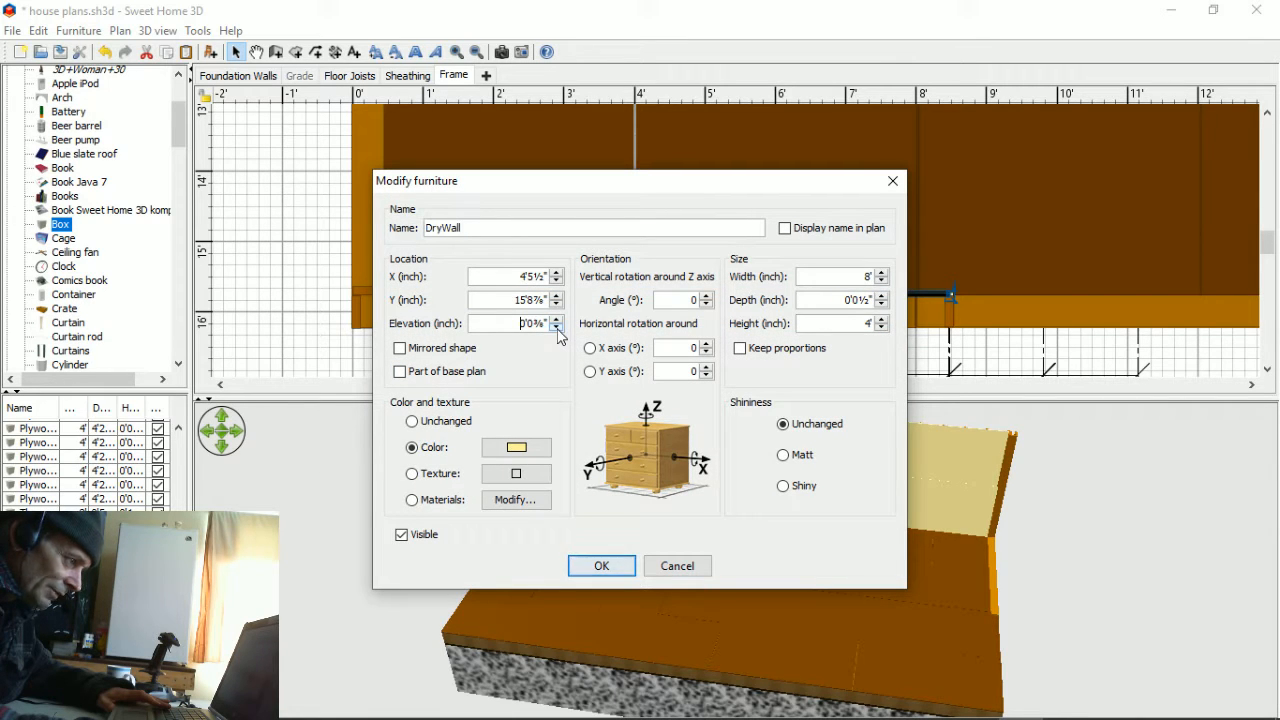
{"action": "left_click", "coordinate": [572, 560]}
- Inspect the studded side of the wall frame in 3D and delete the DryWall sheets from it
{"action": "left_click", "coordinate": [922, 519]}
{"action": "left_click_drag", "start_coordinate": [922, 519], "coordinate": [451, 462]}
{"action": "scroll", "coordinate": [543, 632], "scroll_direction": "up", "scroll_amount": 2}
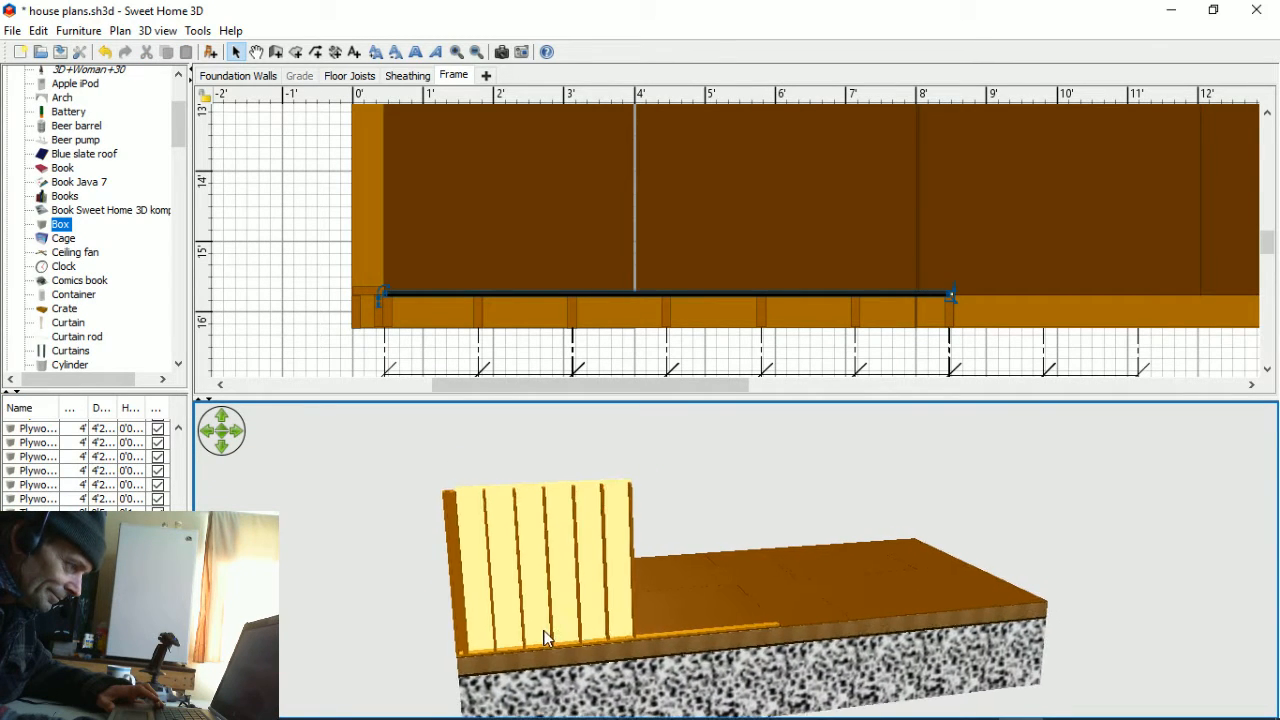
{"action": "scroll", "coordinate": [541, 633], "scroll_direction": "up", "scroll_amount": 5}
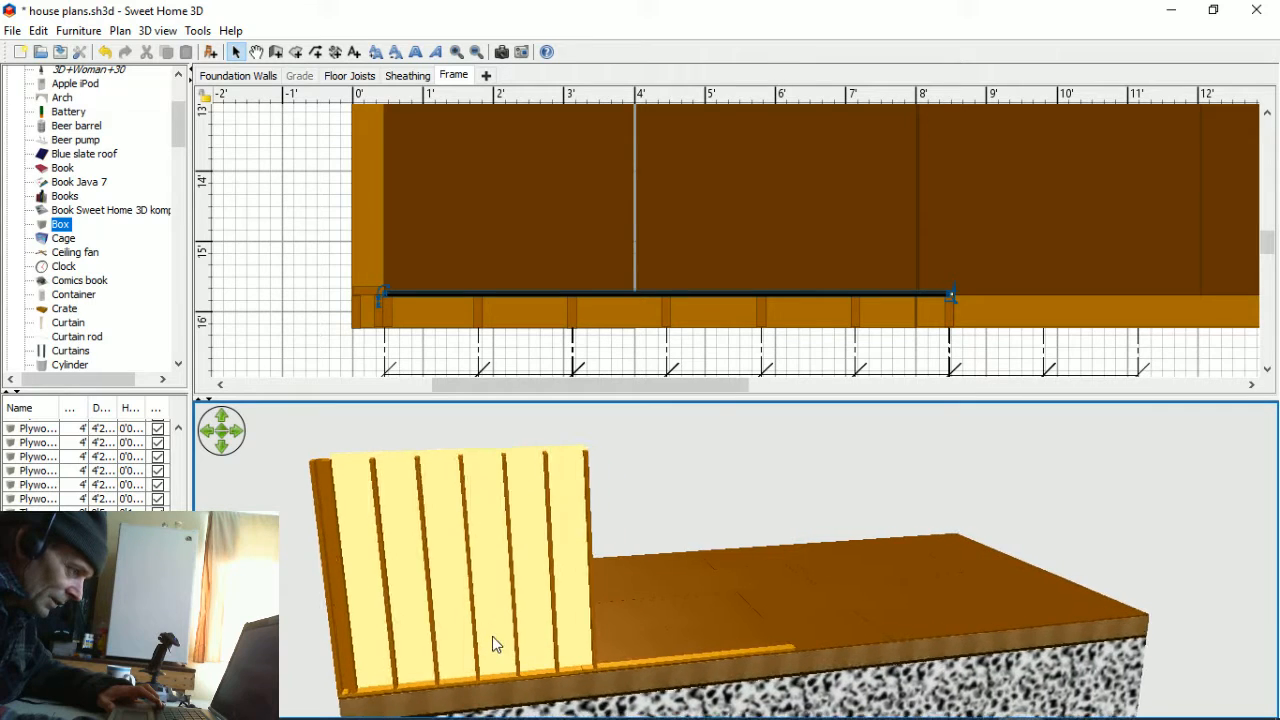
{"action": "scroll", "coordinate": [492, 636], "scroll_direction": "up", "scroll_amount": 6}
{"action": "left_click_drag", "start_coordinate": [466, 580], "coordinate": [374, 522]}
{"action": "left_click_drag", "start_coordinate": [388, 543], "coordinate": [367, 557]}
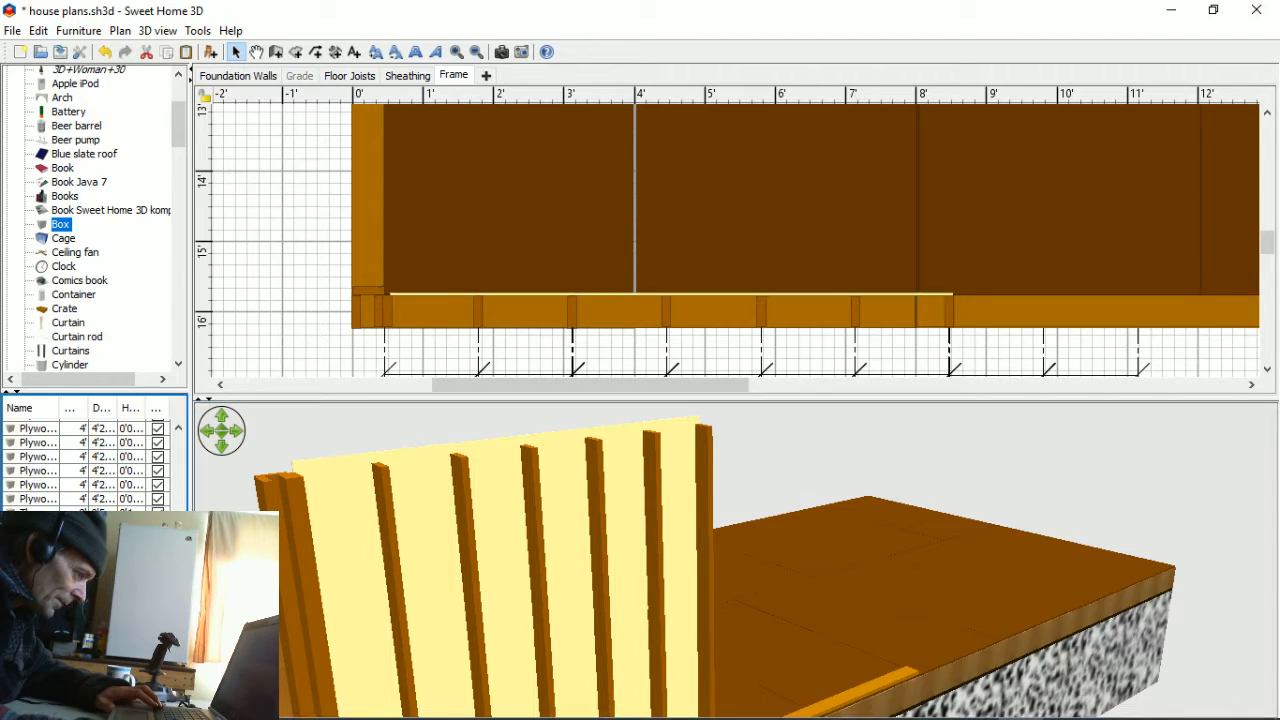
{"action": "key", "text": "Delete"}
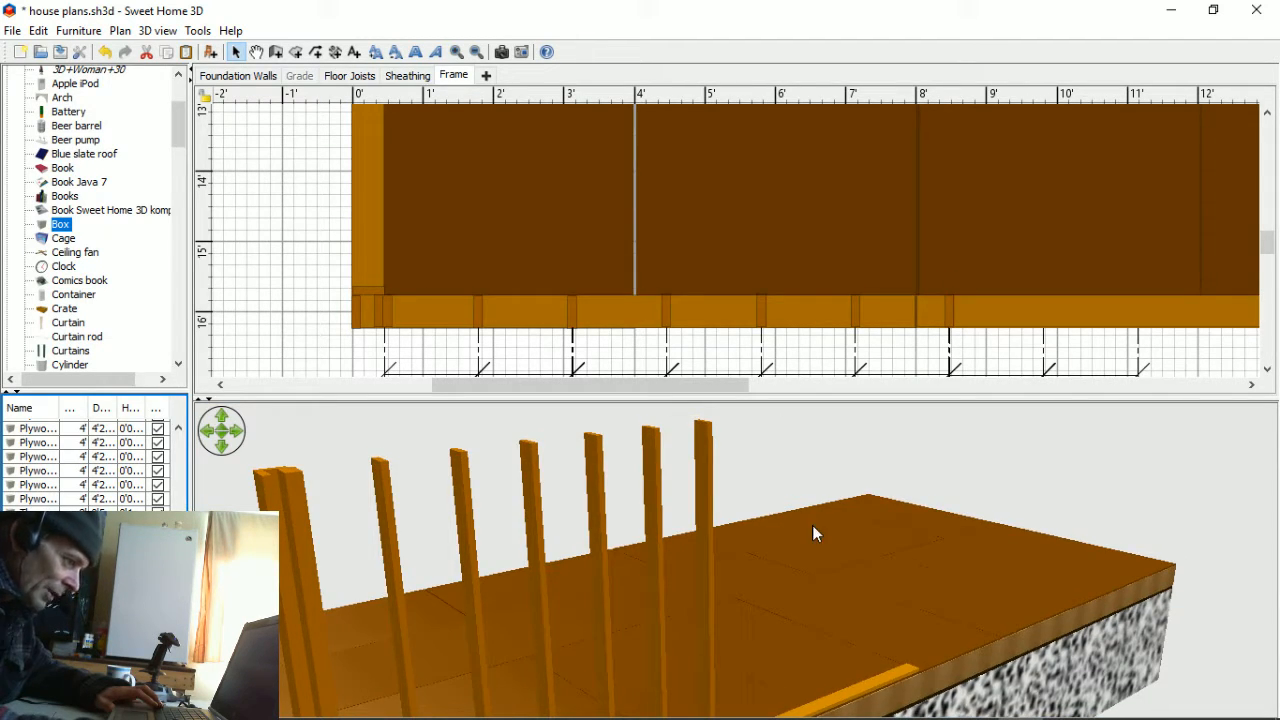
- Copy the 8' Thru wall bottom plate under the studs and place the duplicate on the open floor beside the wall
{"action": "left_click_drag", "start_coordinate": [813, 601], "coordinate": [775, 600]}
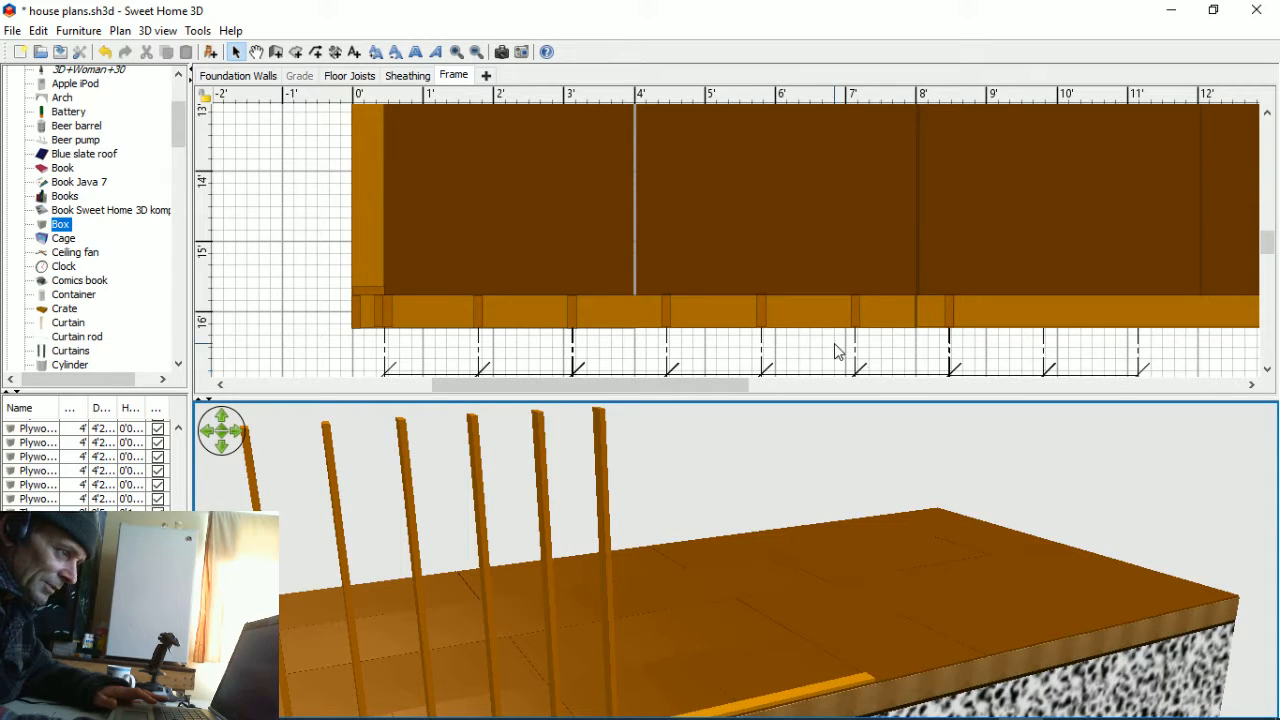
{"action": "left_click", "coordinate": [822, 313]}
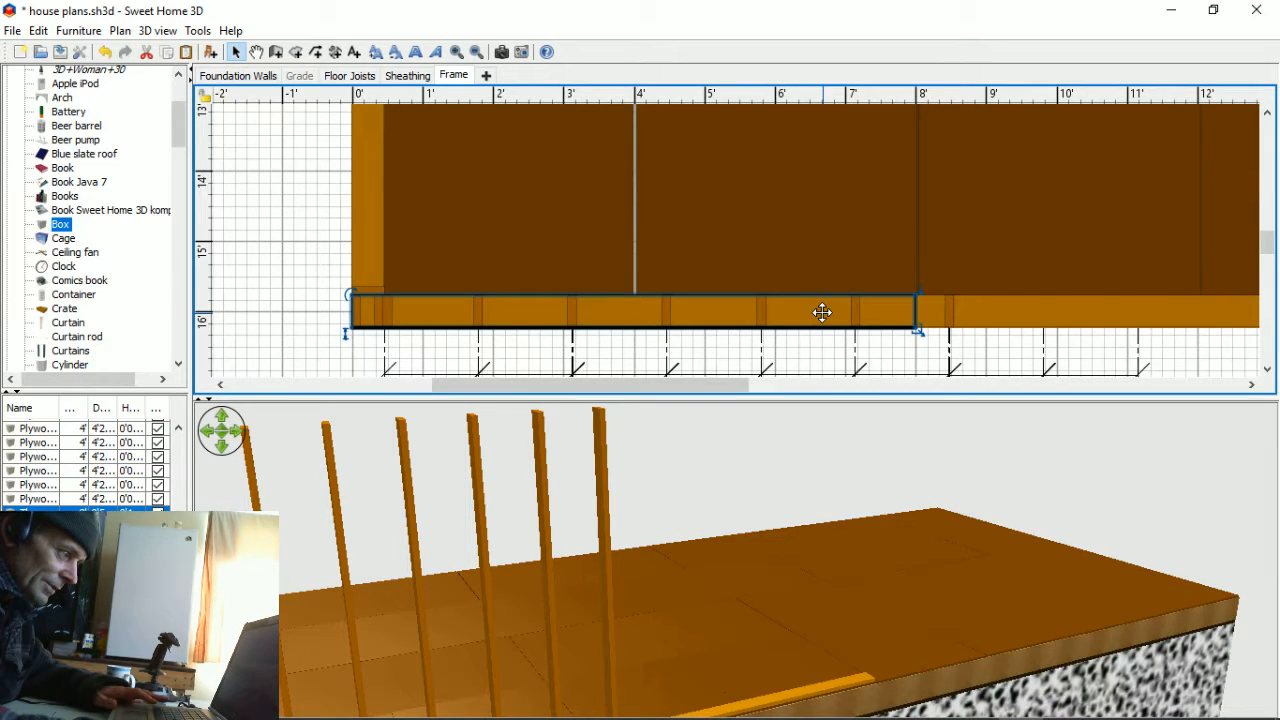
{"action": "double_click", "coordinate": [822, 313]}
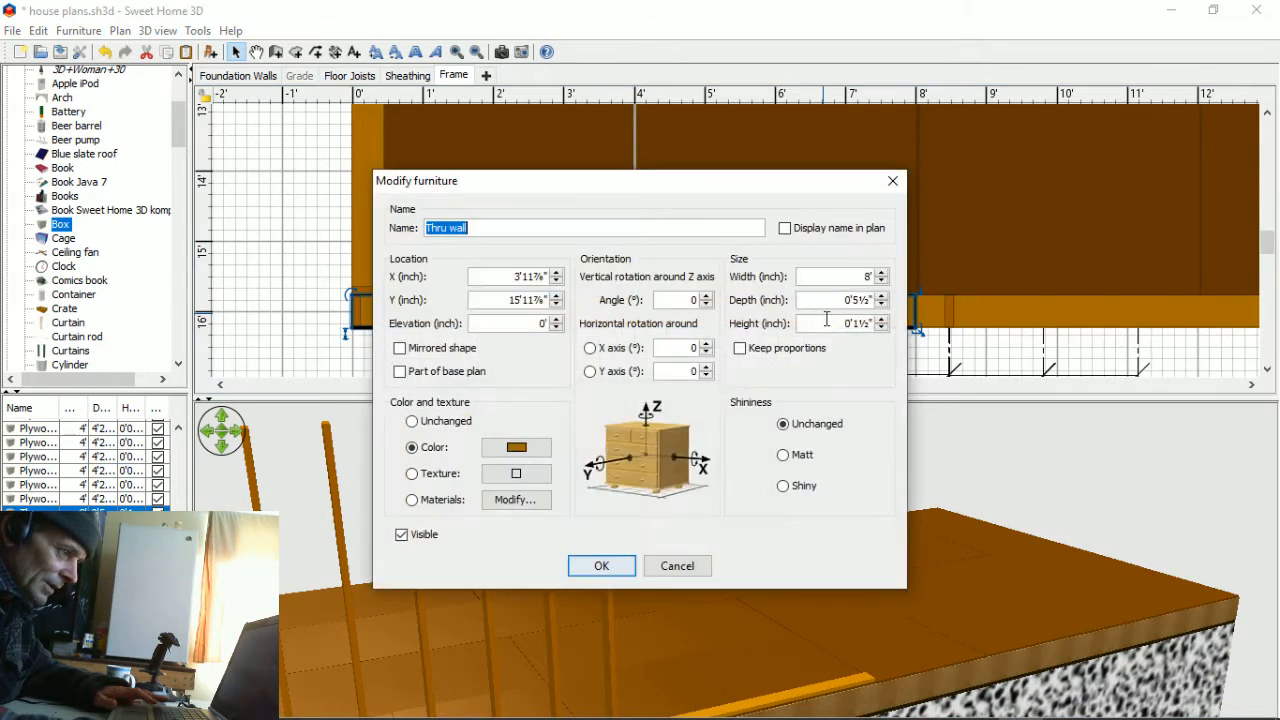
{"action": "left_click", "coordinate": [893, 181]}
{"action": "right_click", "coordinate": [742, 309]}
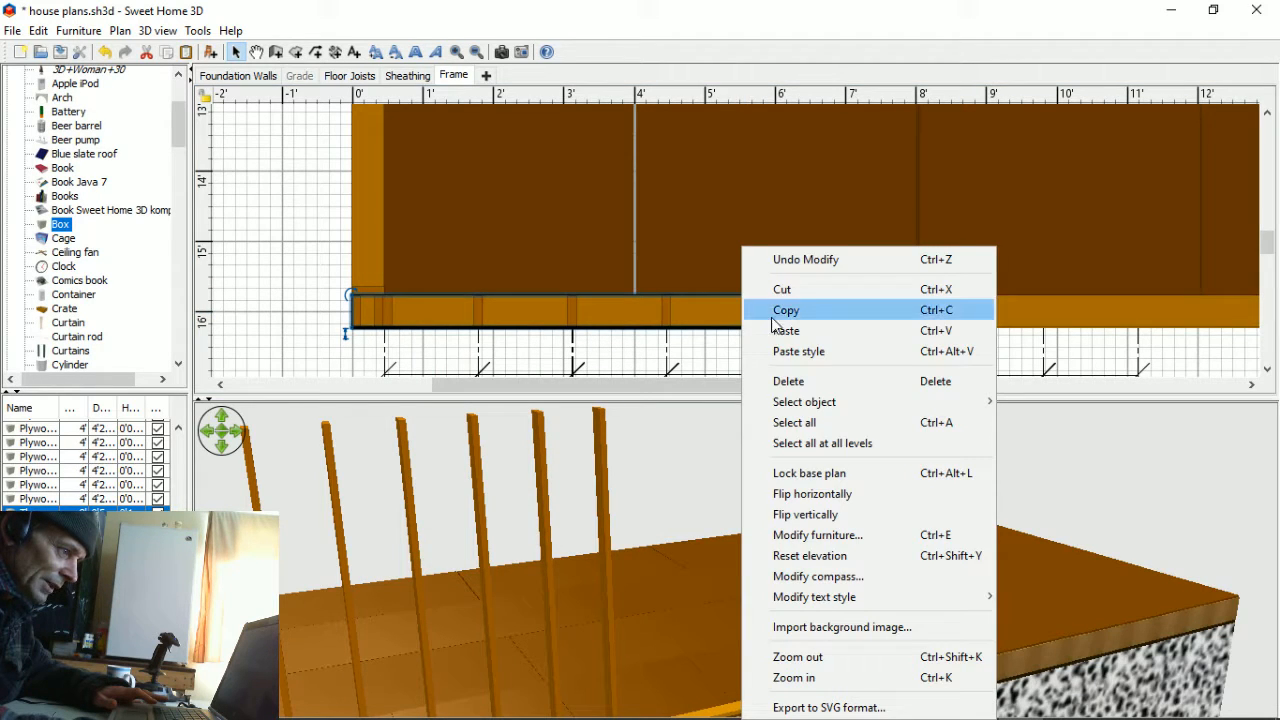
{"action": "left_click", "coordinate": [777, 311]}
{"action": "right_click", "coordinate": [741, 246]}
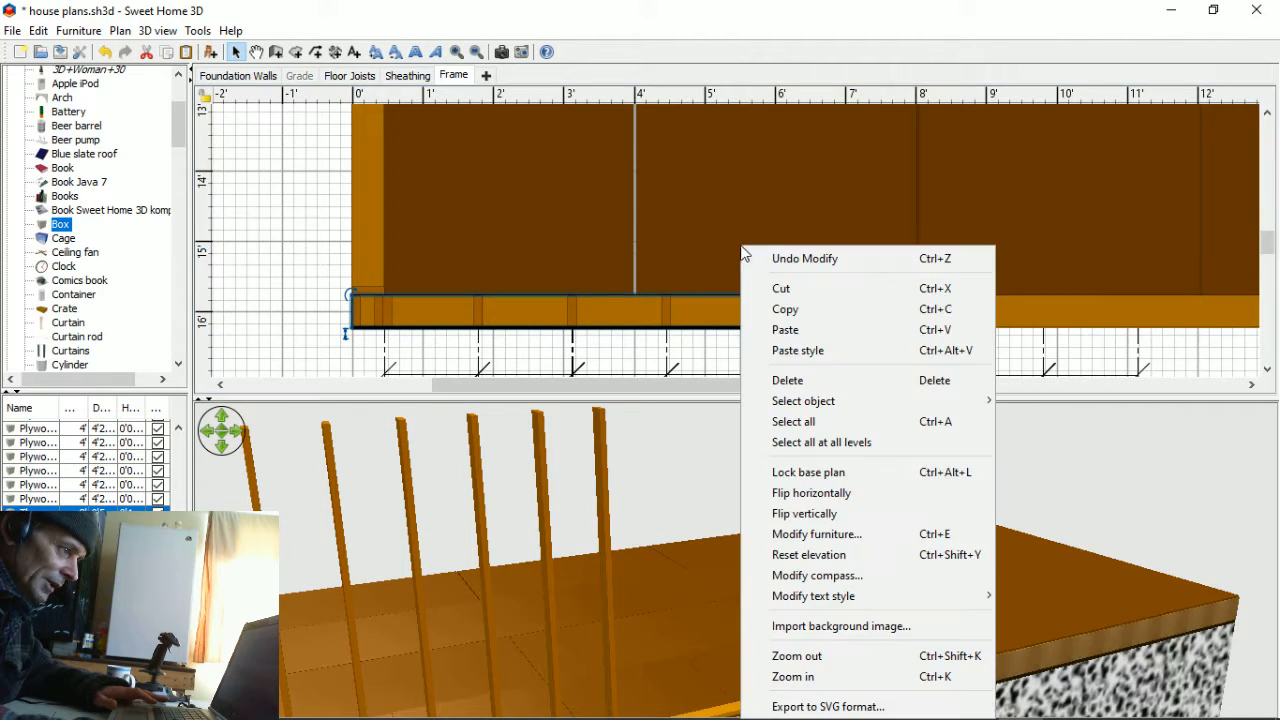
{"action": "left_click", "coordinate": [790, 334]}
{"action": "left_click_drag", "start_coordinate": [742, 357], "coordinate": [758, 212]}
{"action": "left_click_drag", "start_coordinate": [801, 537], "coordinate": [694, 220]}
{"action": "left_click", "coordinate": [697, 214]}
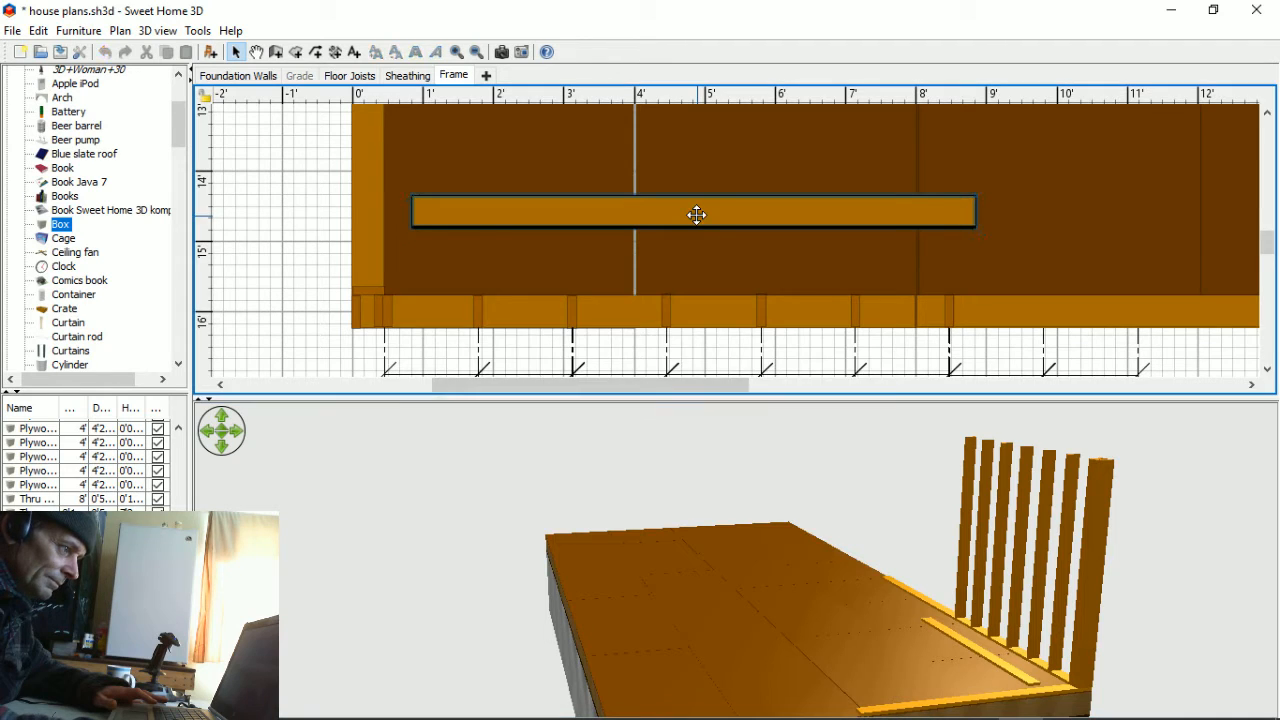
{"action": "double_click", "coordinate": [697, 214]}
{"action": "left_click", "coordinate": [538, 323]}
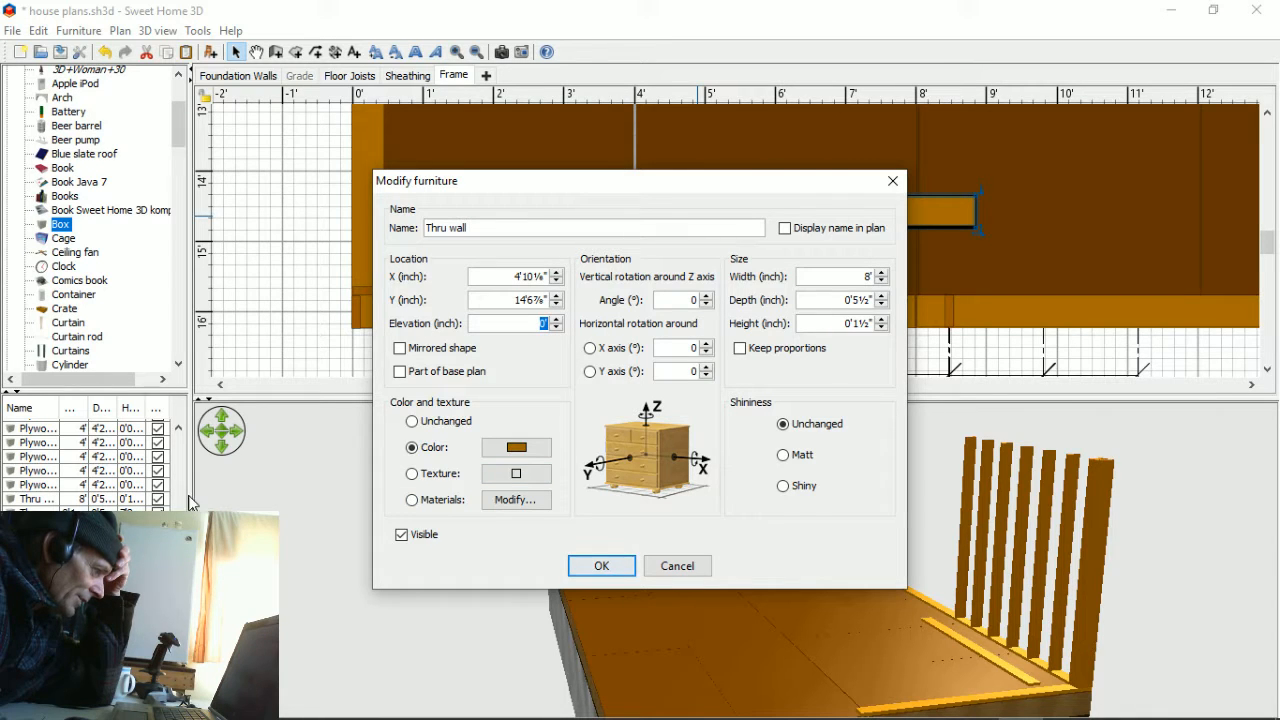
{"action": "left_click", "coordinate": [897, 181]}
- Check the corner stud's height in the widened furniture list, and set the copied Thru wall plate's elevation to 7'10"
{"action": "left_click_drag", "start_coordinate": [190, 597], "coordinate": [311, 597]}
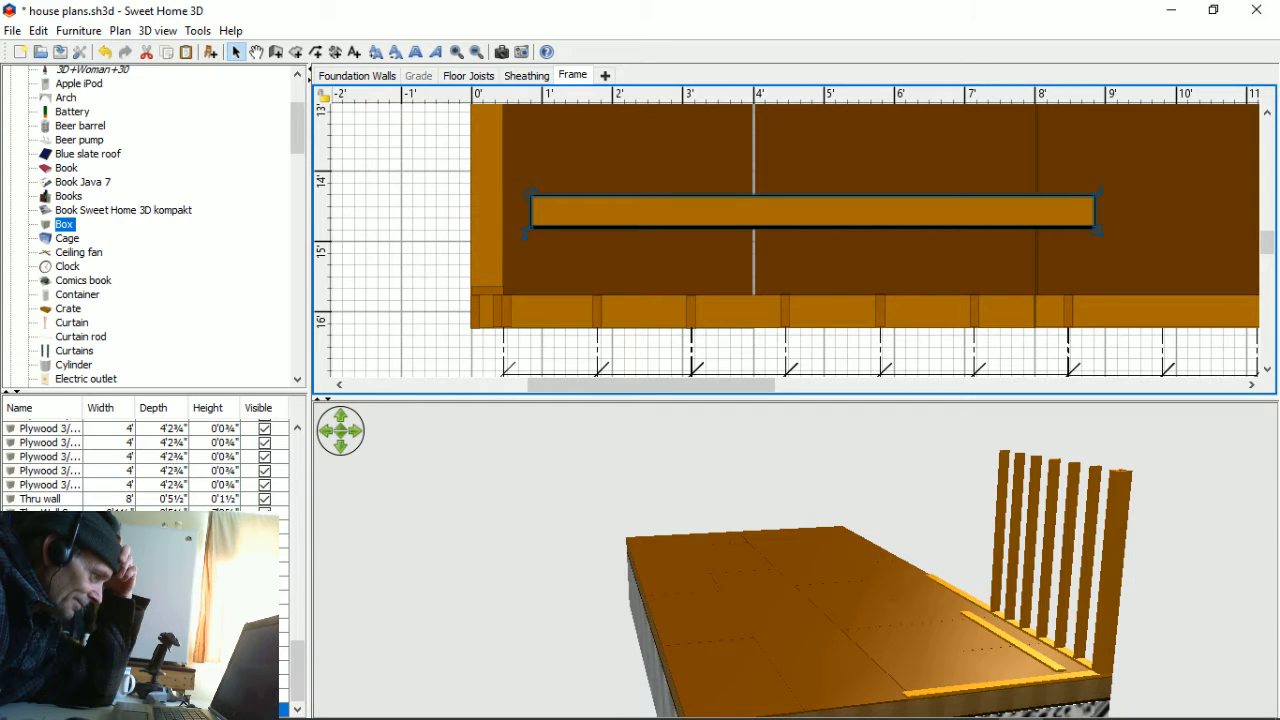
{"action": "left_click", "coordinate": [50, 513]}
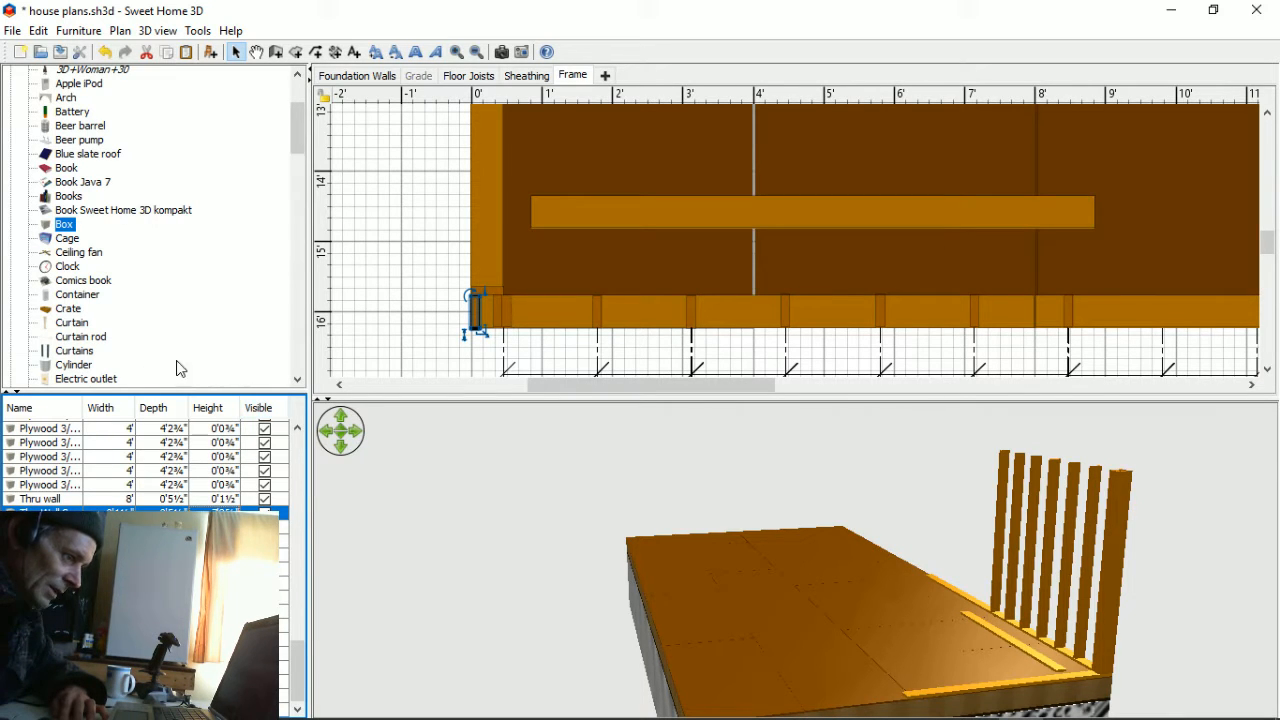
{"action": "double_click", "coordinate": [577, 211]}
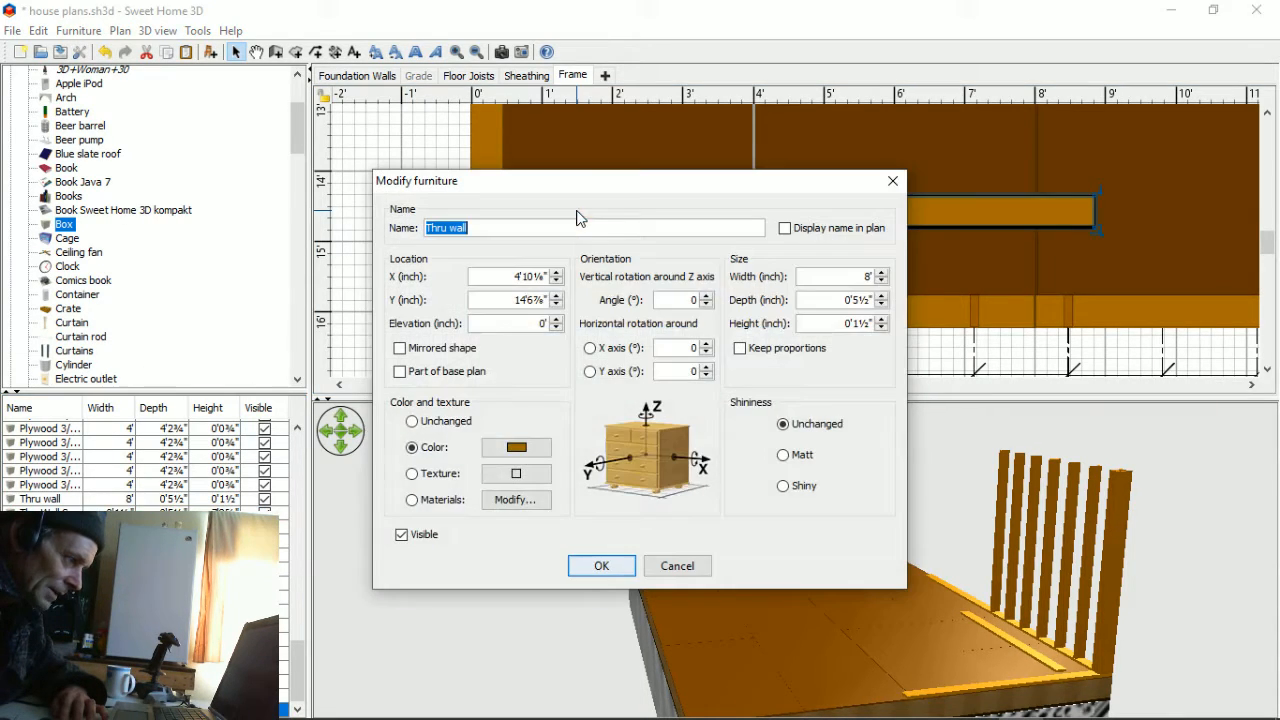
{"action": "left_click", "coordinate": [533, 322]}
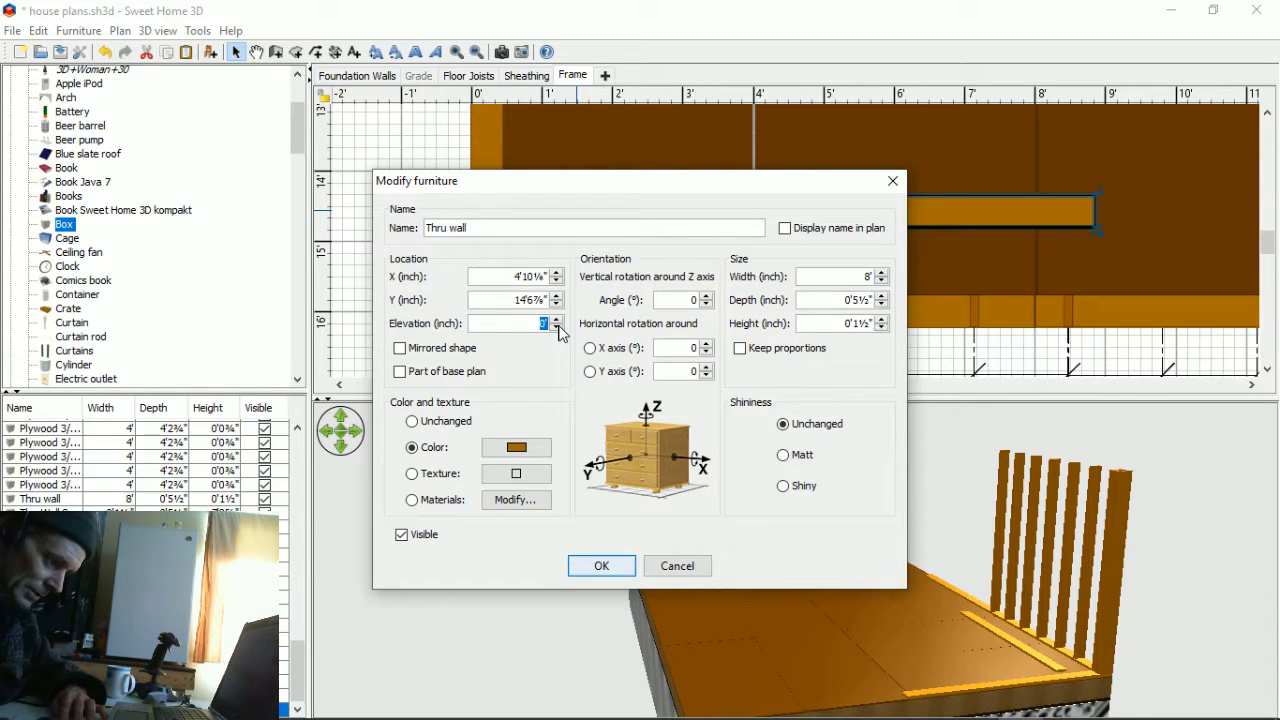
{"action": "type", "text": "7"}
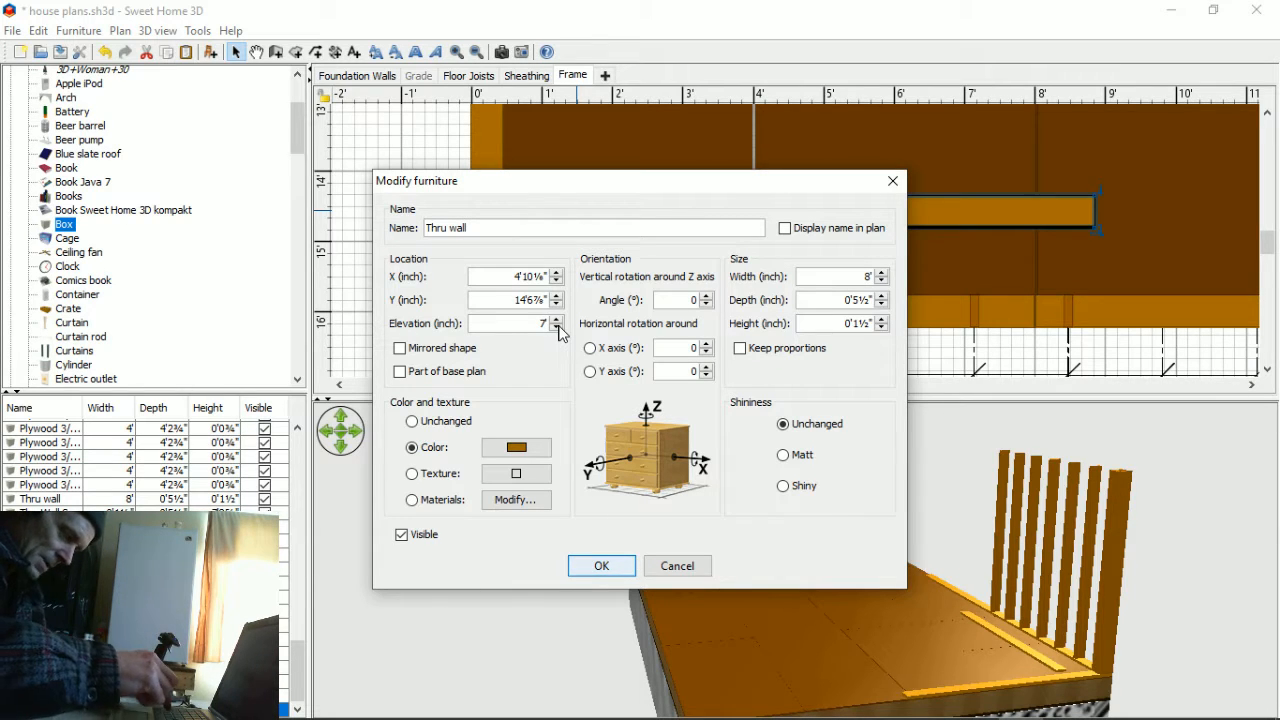
{"action": "type", "text": "'10"}
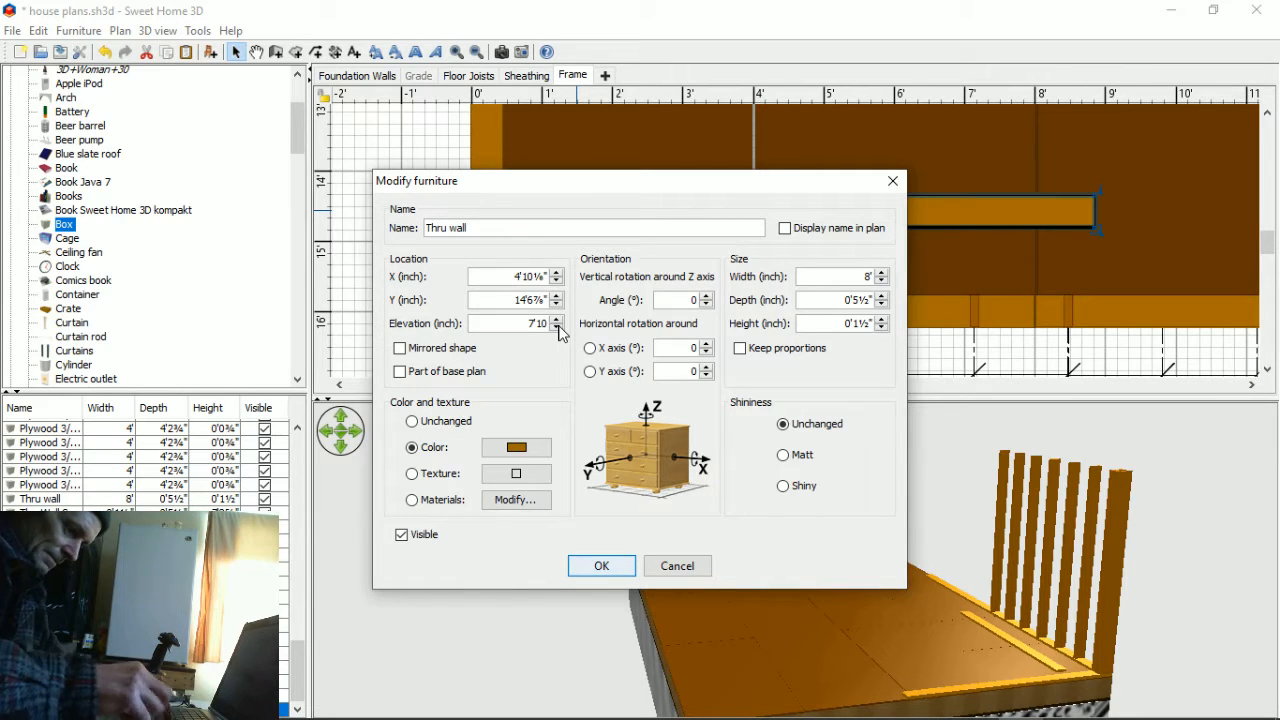
{"action": "type", "text": "\""}
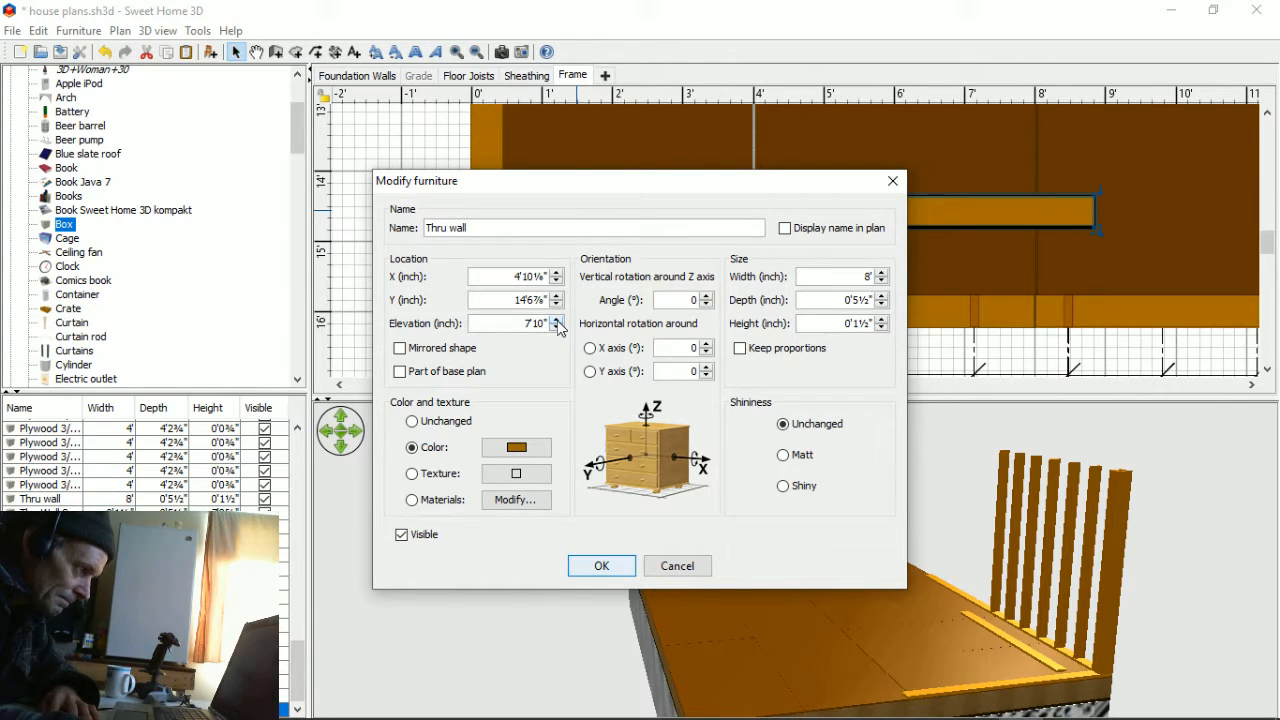
{"action": "left_click", "coordinate": [604, 566]}
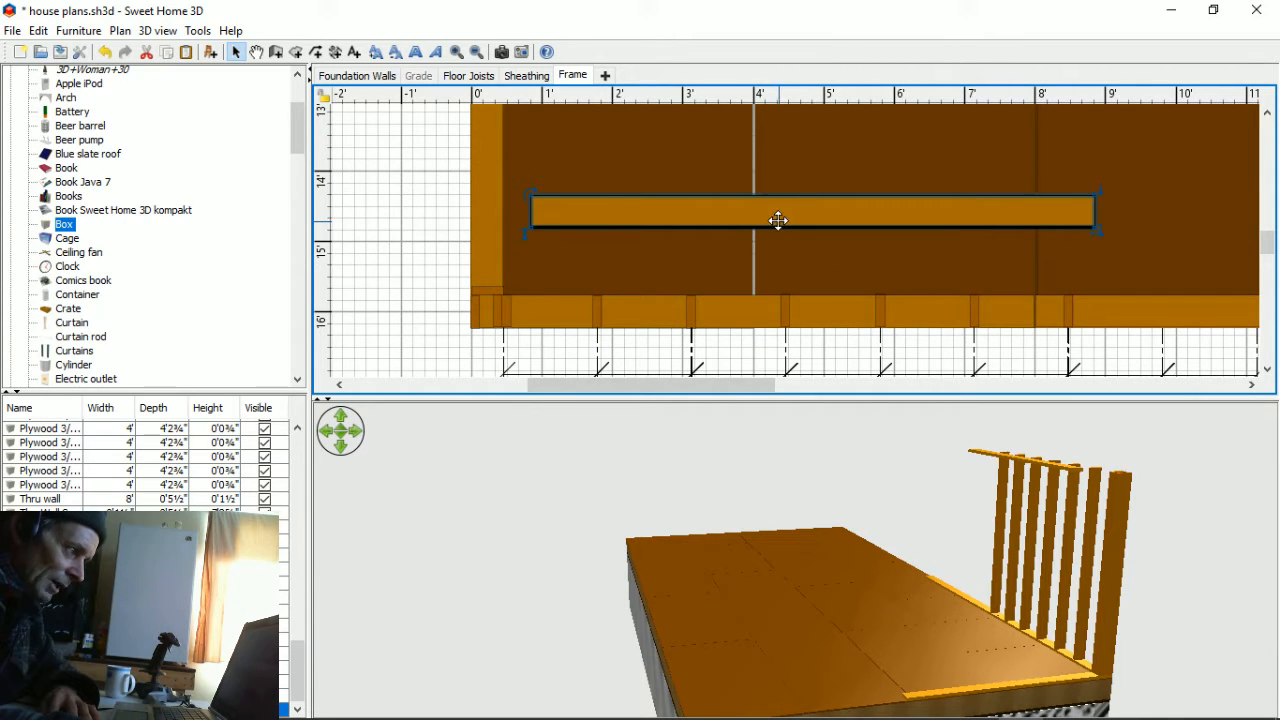
- Move the raised plate over the wall studs, above the bottom plate, and check its fit on the stud tops in 3D
{"action": "left_click_drag", "start_coordinate": [769, 206], "coordinate": [711, 302]}
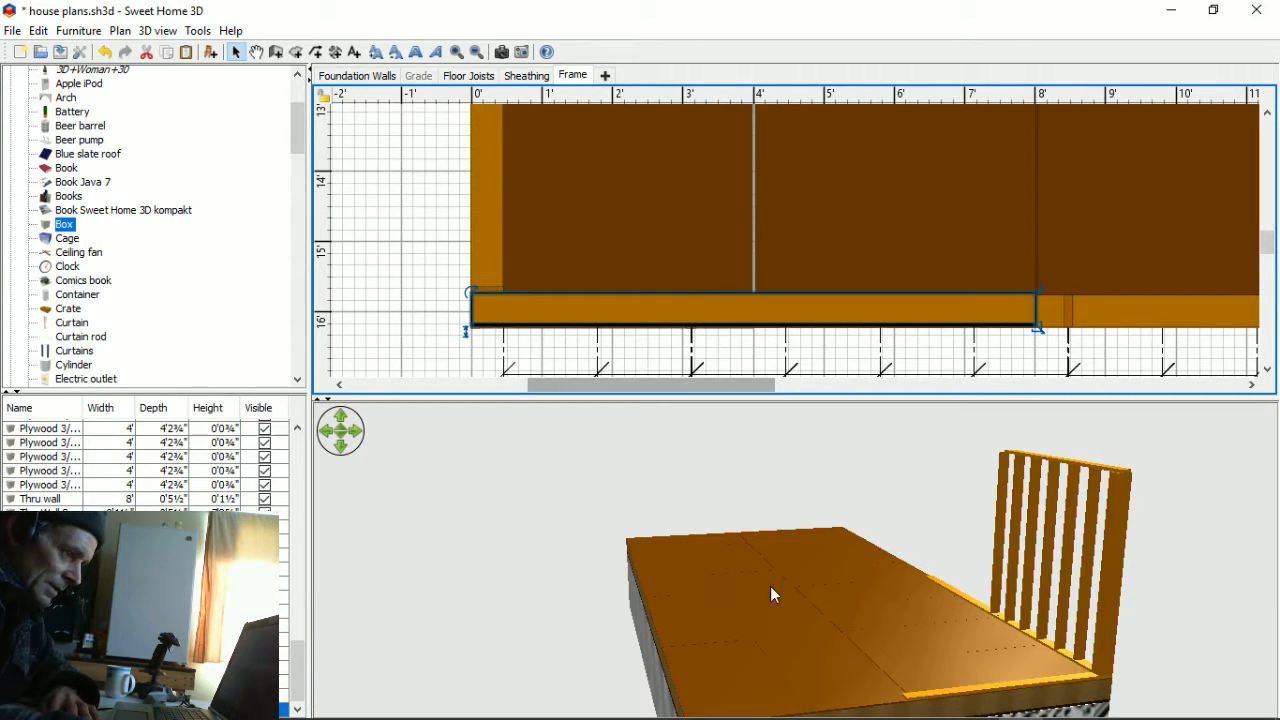
{"action": "left_click_drag", "start_coordinate": [1063, 594], "coordinate": [808, 577]}
{"action": "left_click_drag", "start_coordinate": [559, 545], "coordinate": [671, 527]}
{"action": "left_click_drag", "start_coordinate": [619, 587], "coordinate": [554, 646]}
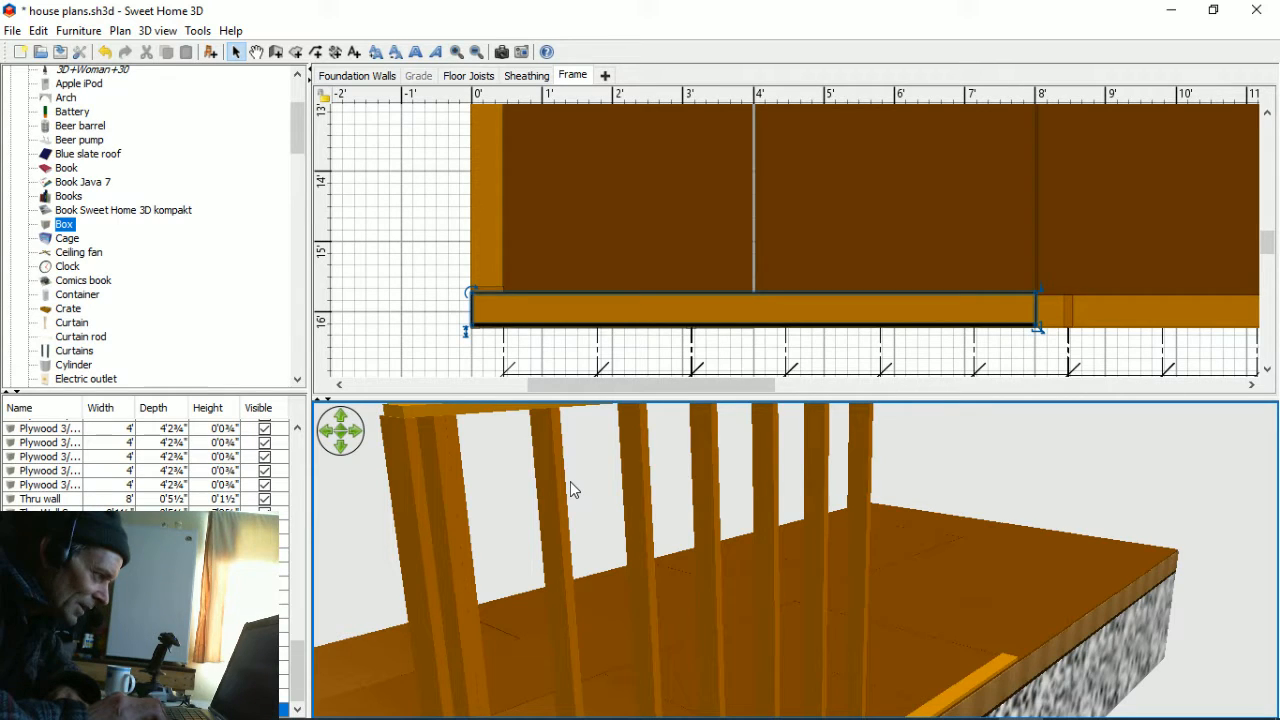
{"action": "scroll", "coordinate": [570, 489], "scroll_direction": "up", "scroll_amount": 3}
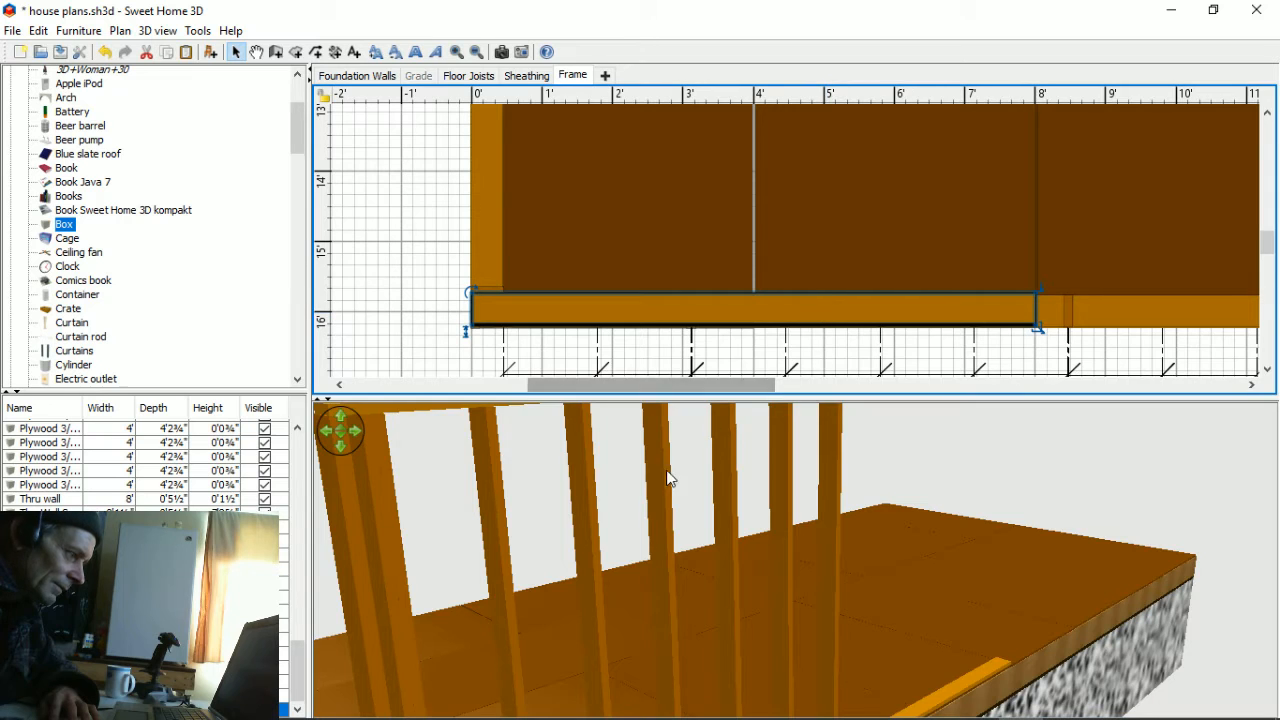
{"action": "scroll", "coordinate": [595, 540], "scroll_direction": "down", "scroll_amount": 5}
{"action": "key", "text": "Page_Down"}
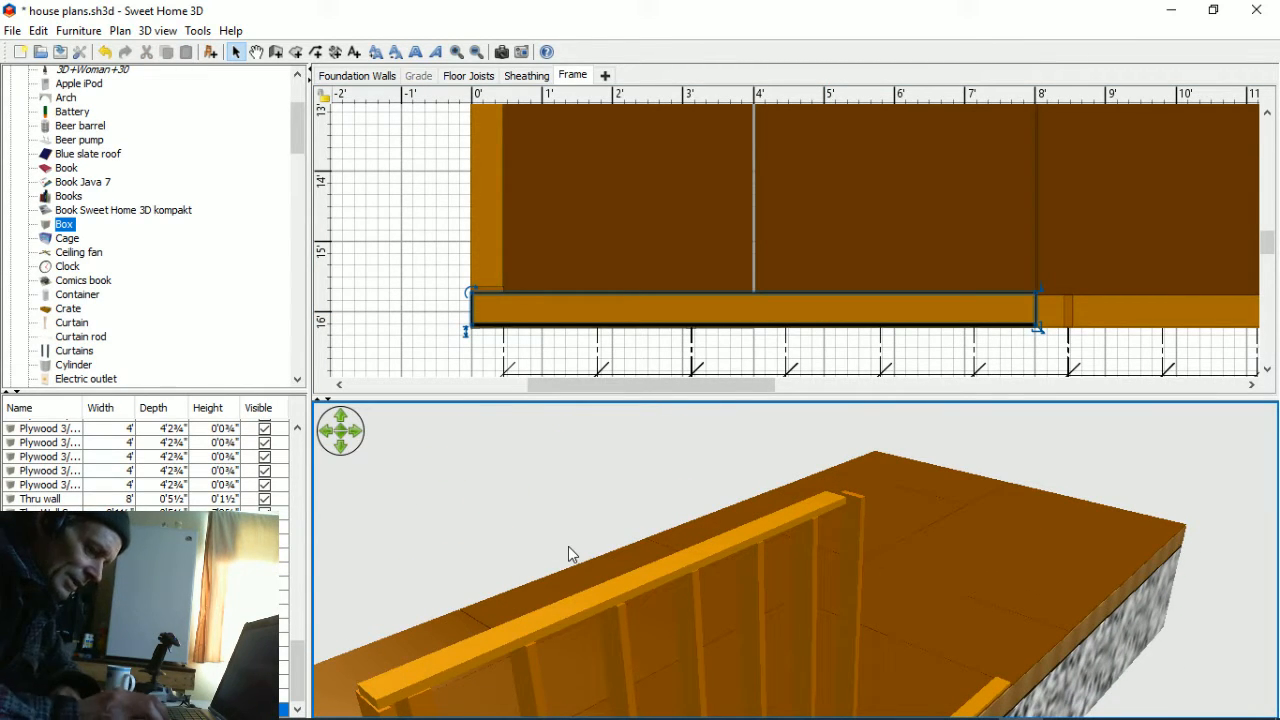
{"action": "scroll", "coordinate": [568, 546], "scroll_direction": "up", "scroll_amount": 2}
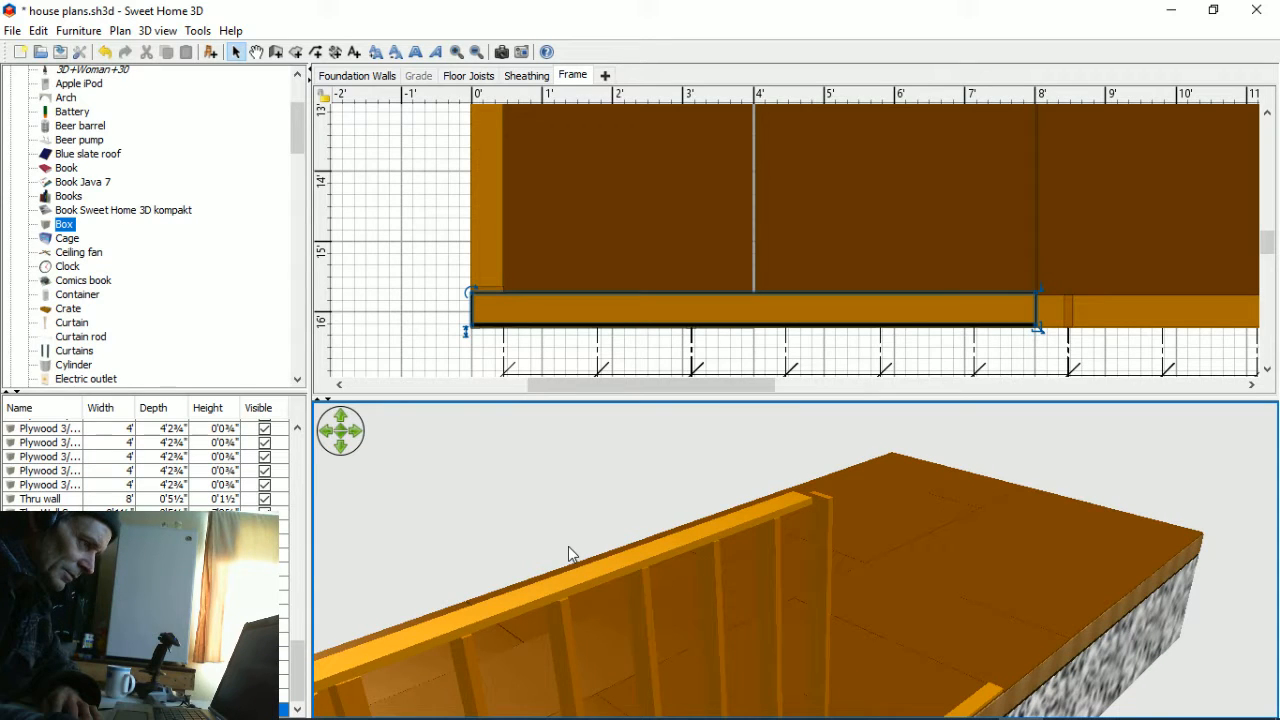
- Nudge the top plate slightly down and left in the plan to align it with the wall's outer edges
{"action": "left_click", "coordinate": [622, 310]}
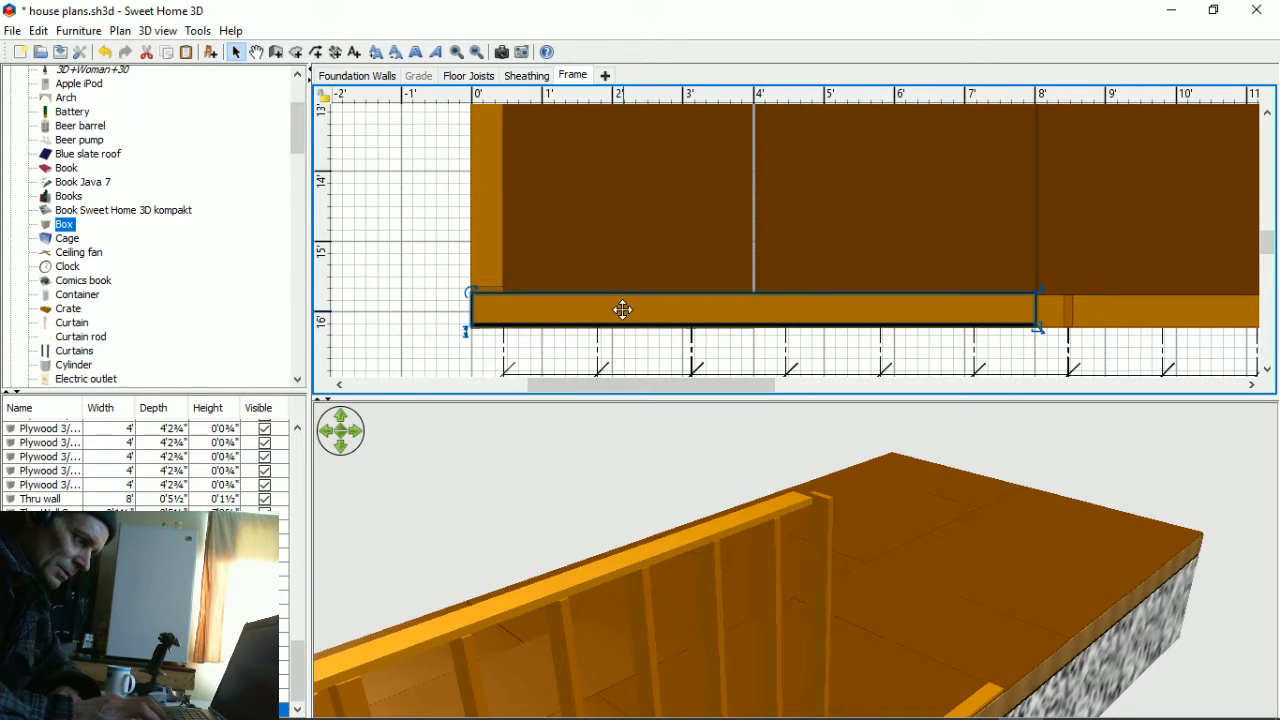
{"action": "left_click_drag", "start_coordinate": [660, 532], "coordinate": [703, 532]}
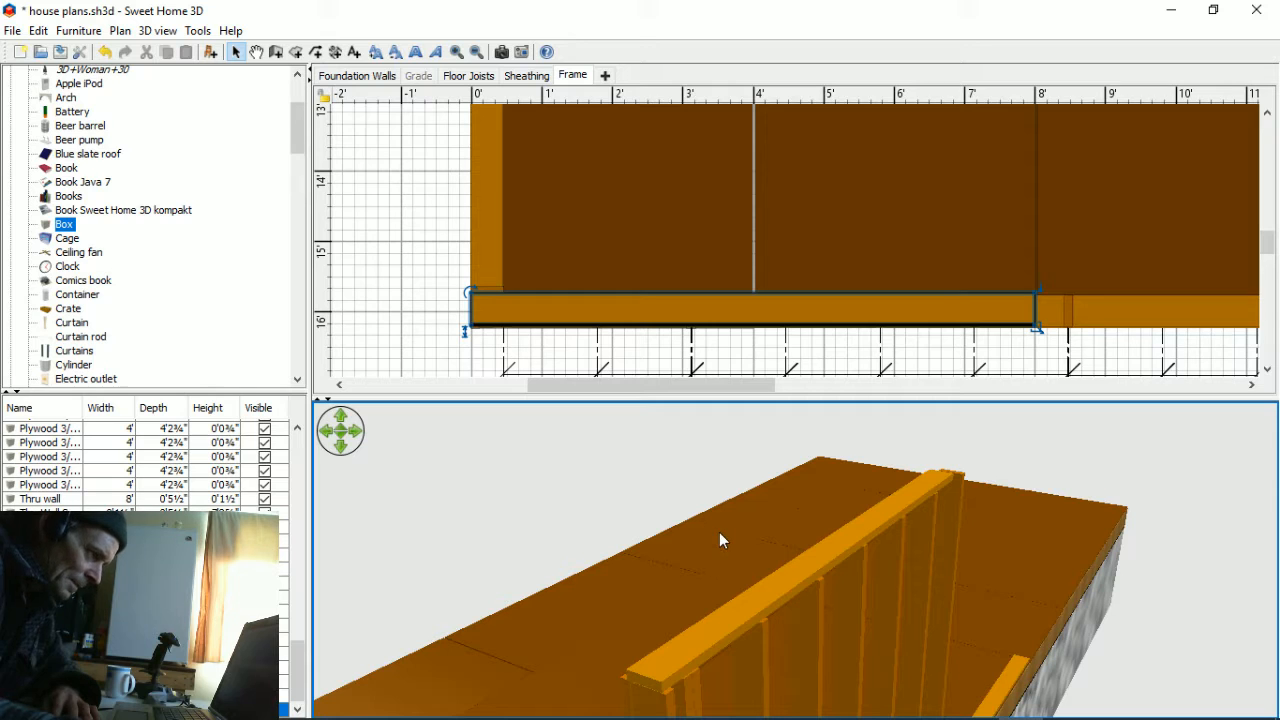
{"action": "left_click", "coordinate": [591, 308]}
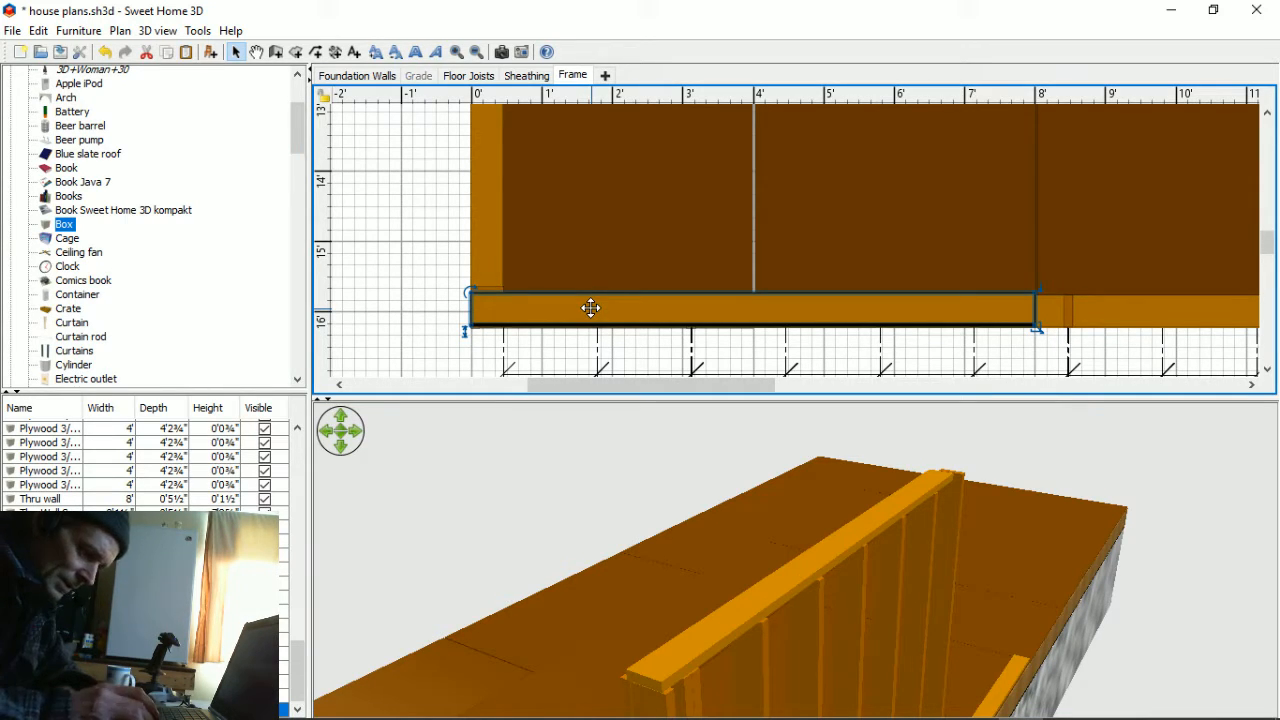
{"action": "key", "text": "Down"}
{"action": "key", "text": "Down"}
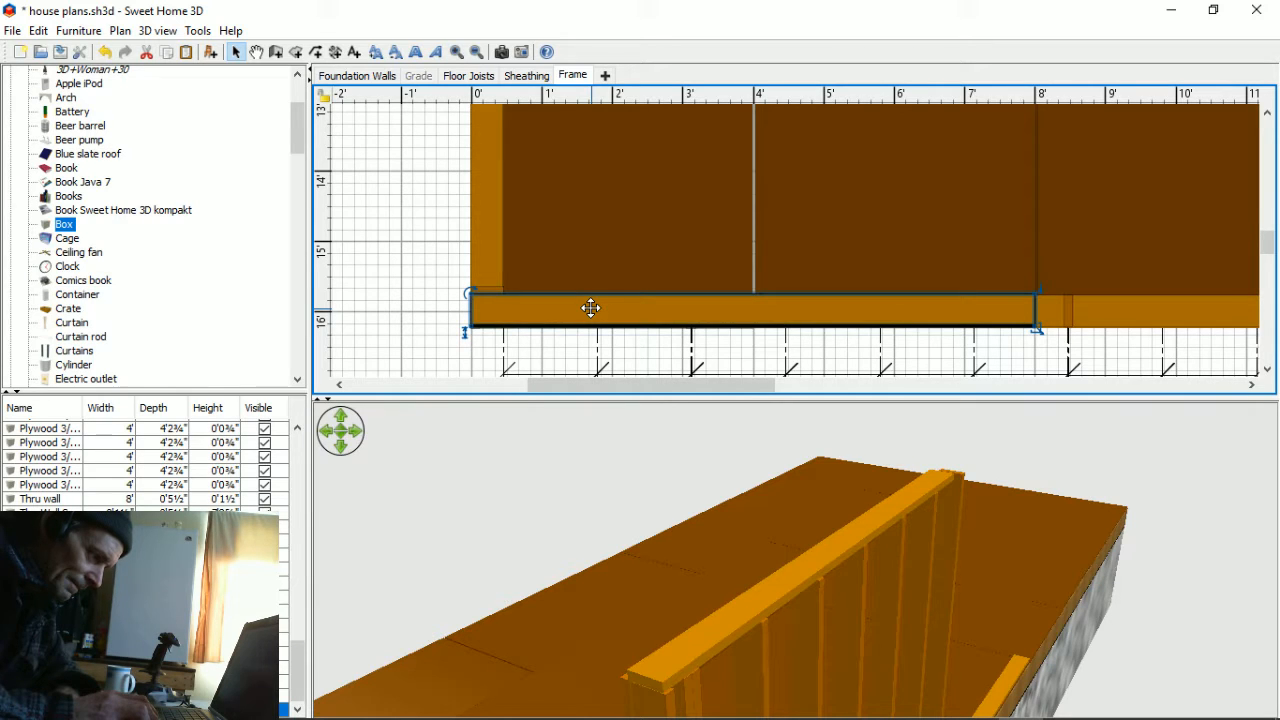
{"action": "key", "text": "Down"}
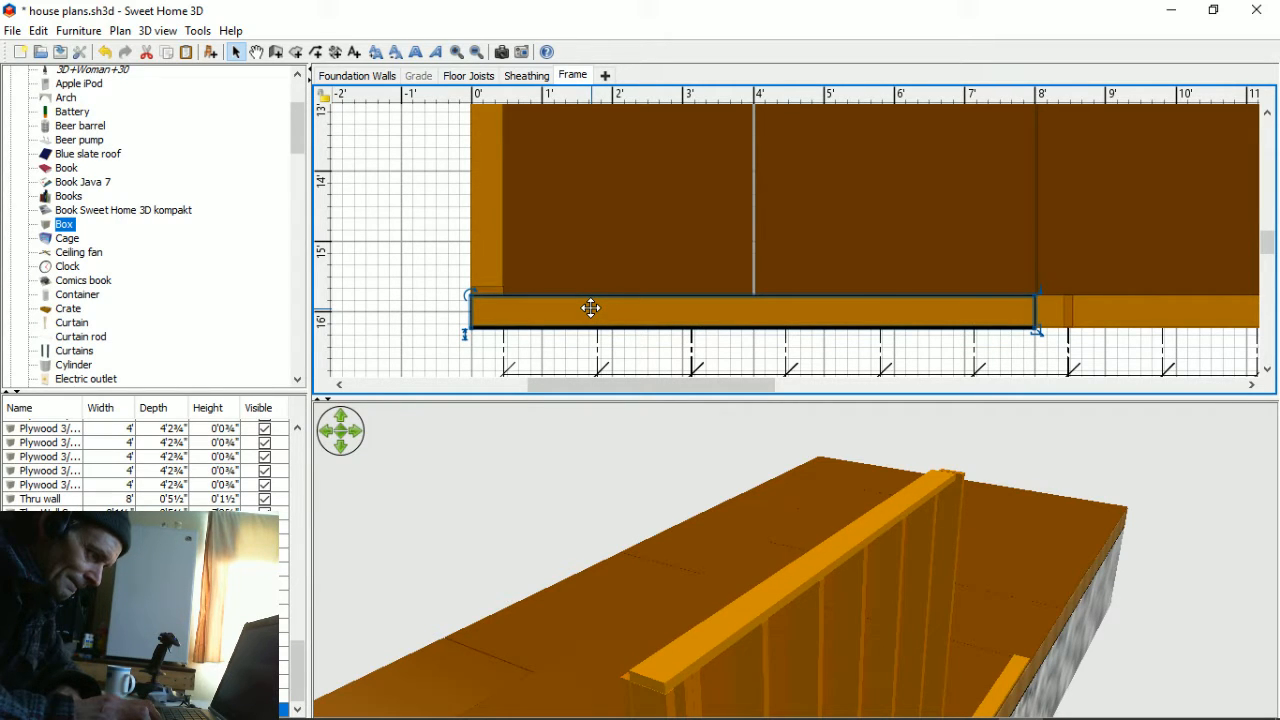
{"action": "key", "text": "Left"}
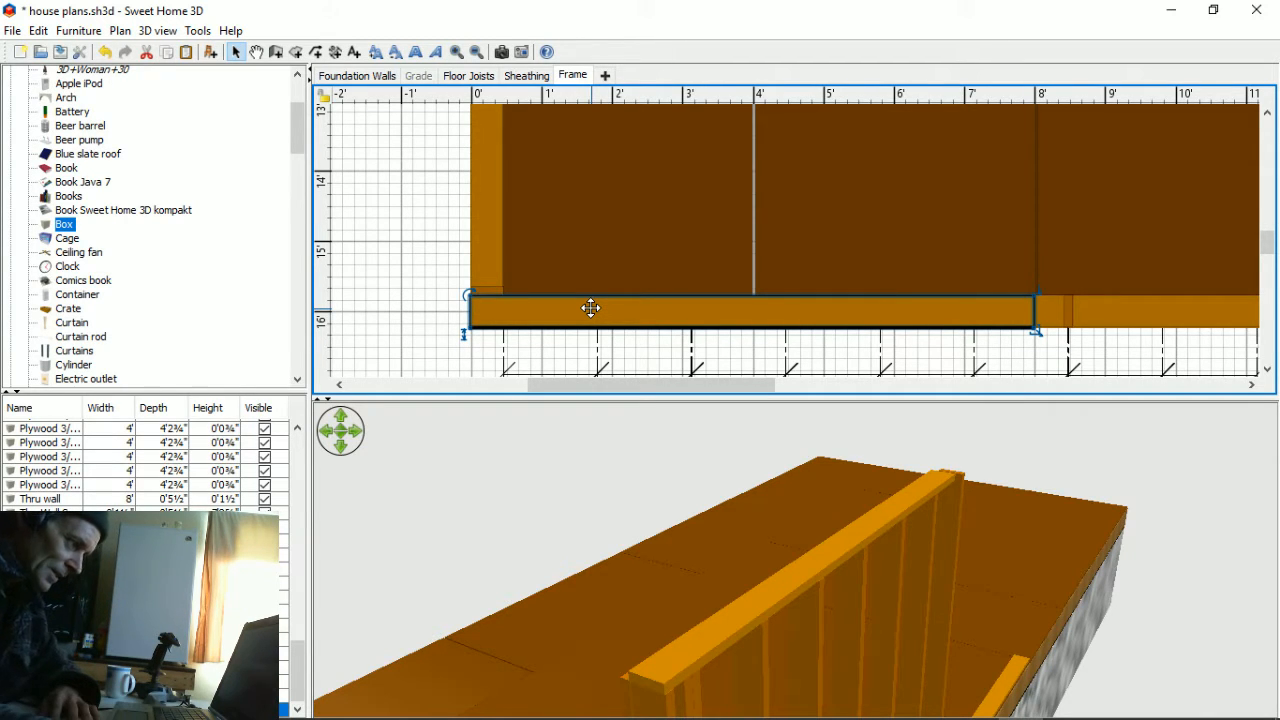
- Duplicate the top plate and place the copy over the floor just inside the wall
{"action": "right_click", "coordinate": [591, 308]}
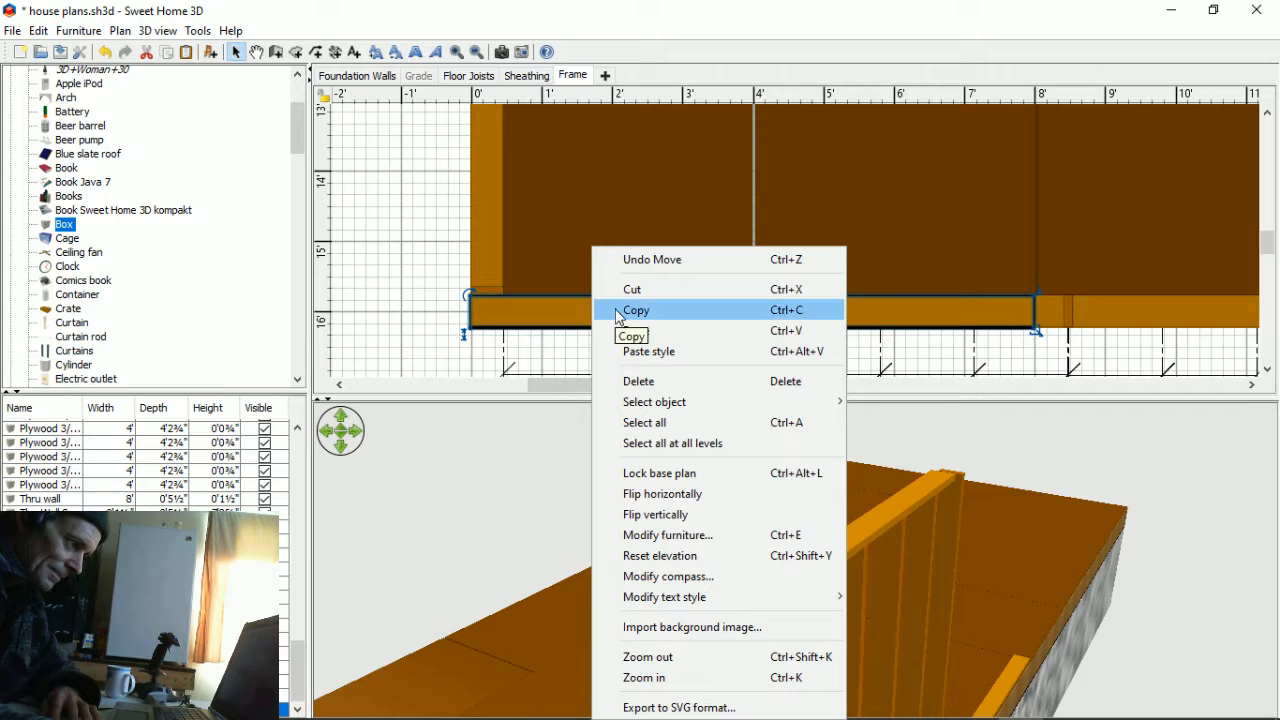
{"action": "left_click", "coordinate": [610, 308]}
{"action": "right_click", "coordinate": [594, 232]}
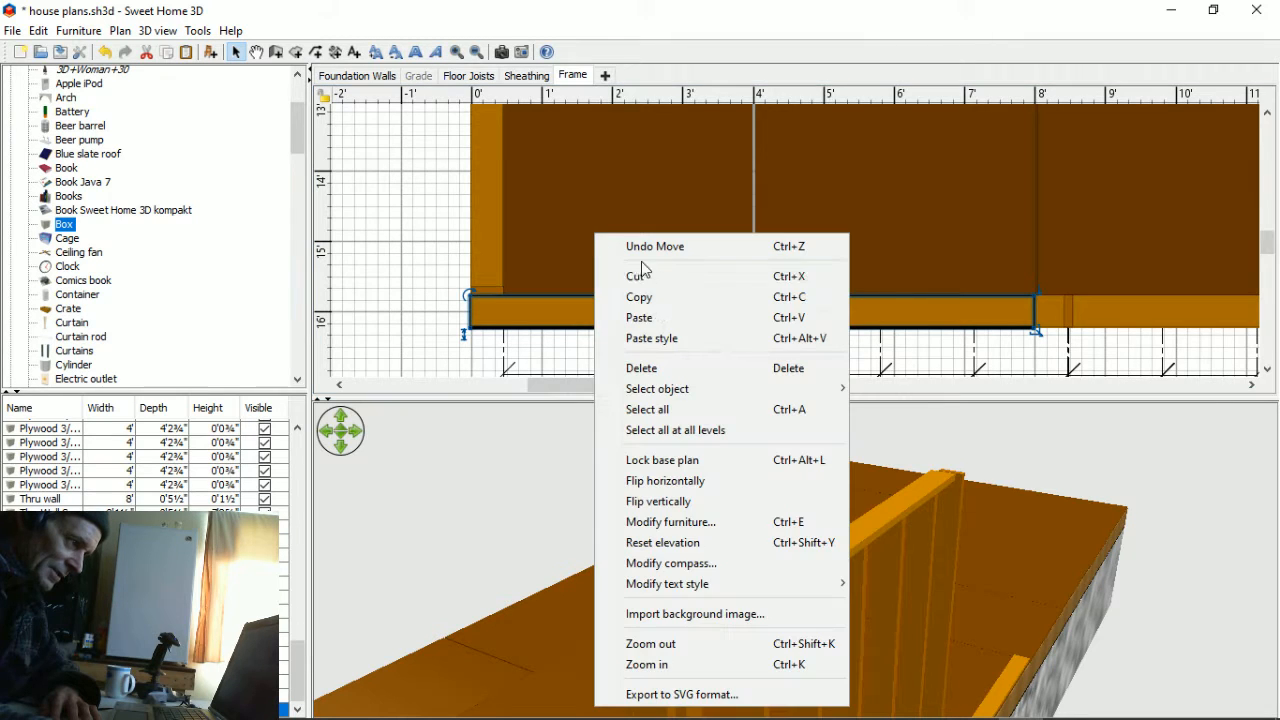
{"action": "left_click", "coordinate": [657, 317]}
{"action": "left_click_drag", "start_coordinate": [676, 368], "coordinate": [668, 270]}
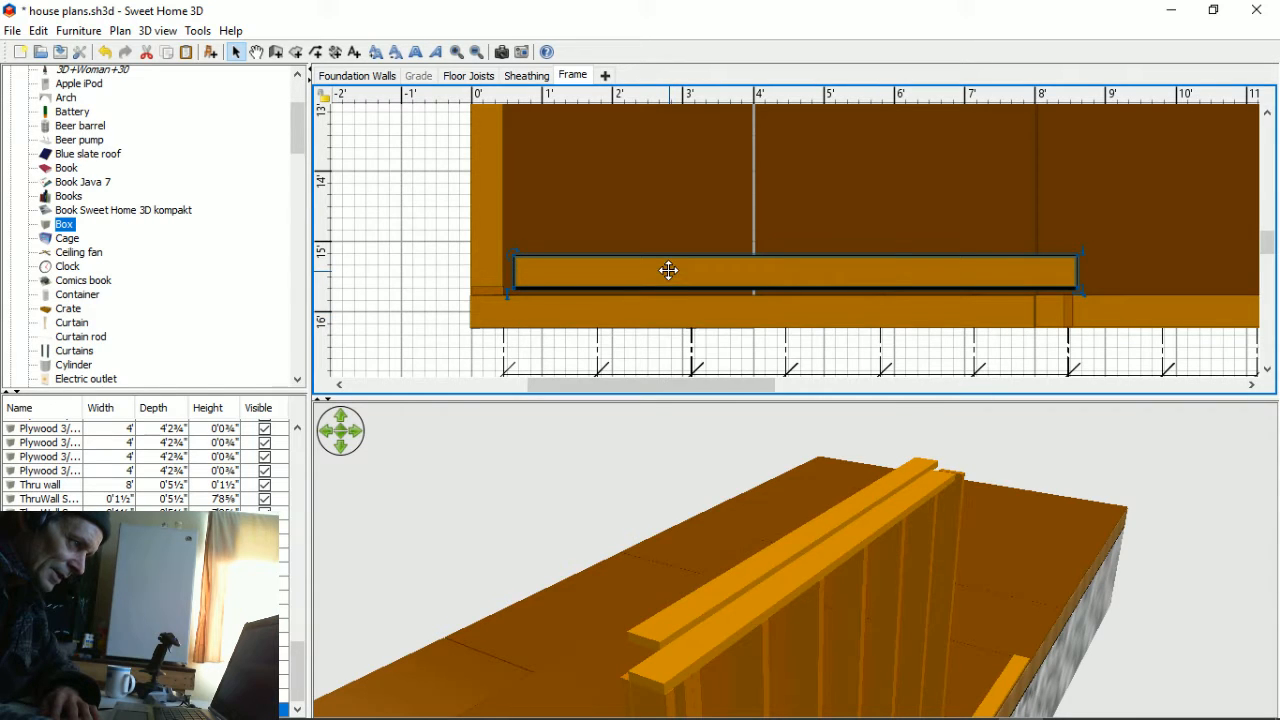
- Set the elevation of the copied Thru wall plate to 7'11½"
{"action": "double_click", "coordinate": [668, 270]}
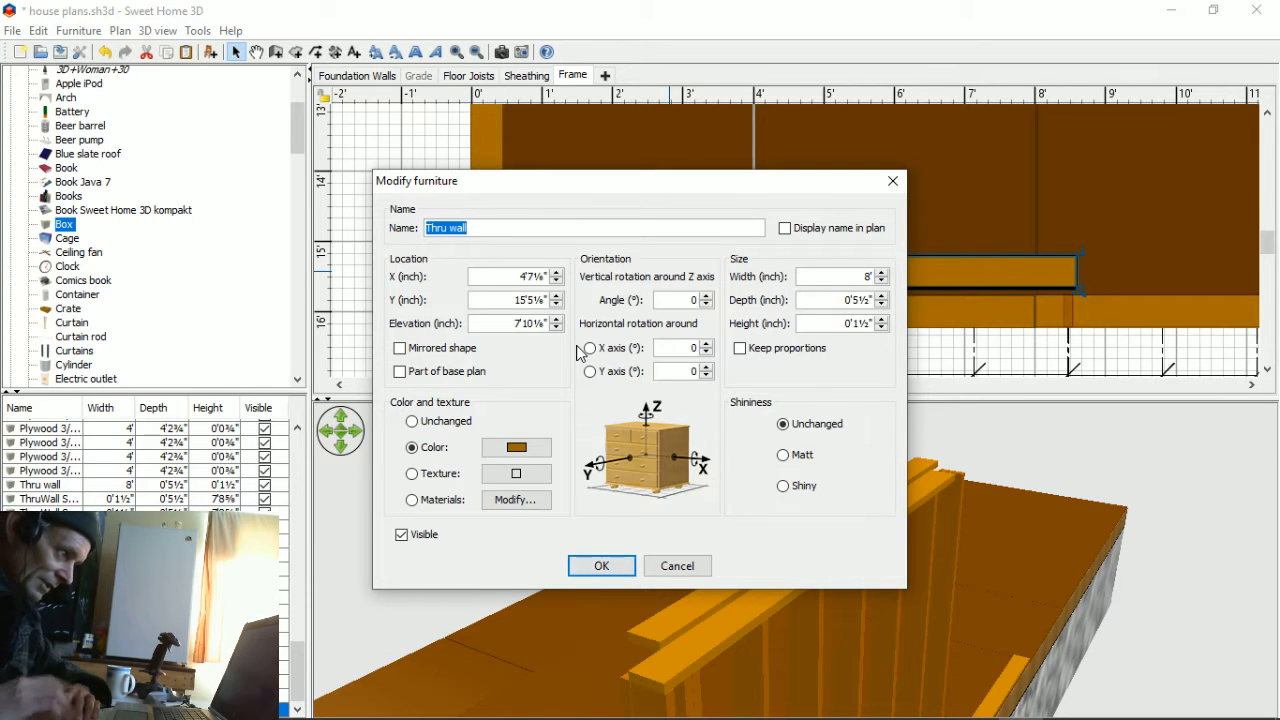
{"action": "left_click", "coordinate": [532, 324]}
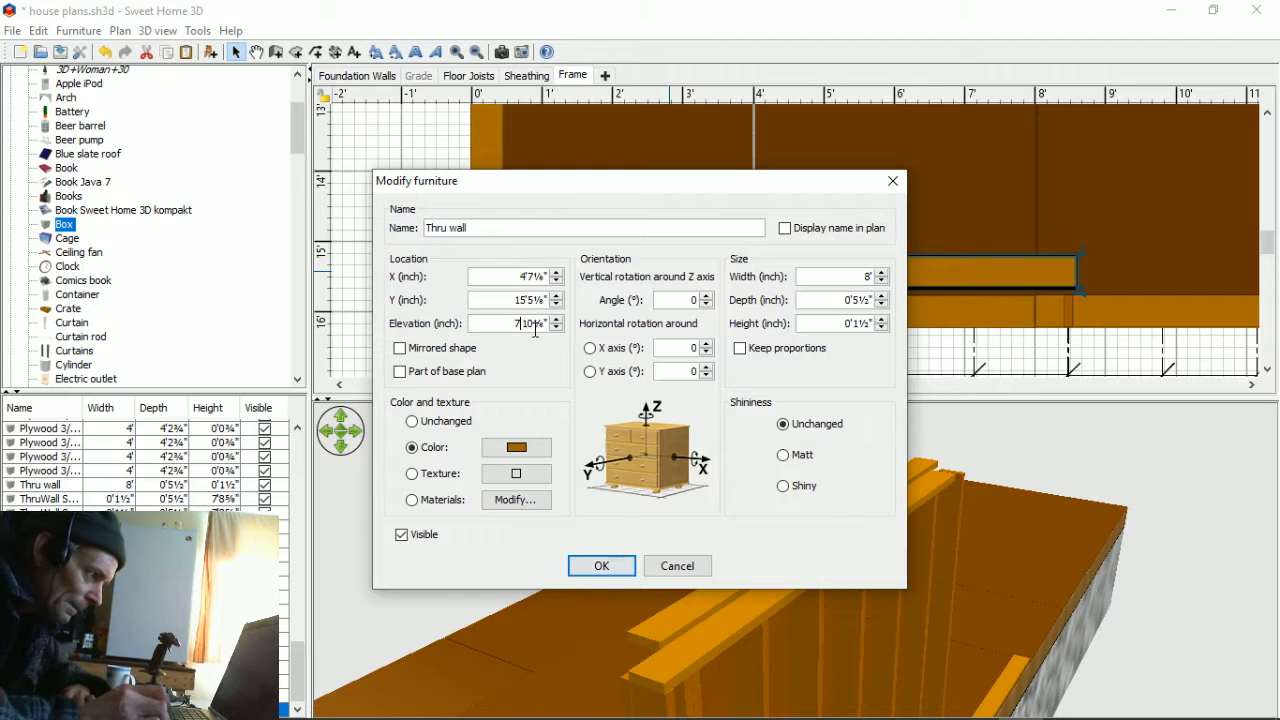
{"action": "key", "text": "Right"}
{"action": "key", "text": "Right"}
{"action": "key", "text": "Right"}
{"action": "key", "text": "BackSpace"}
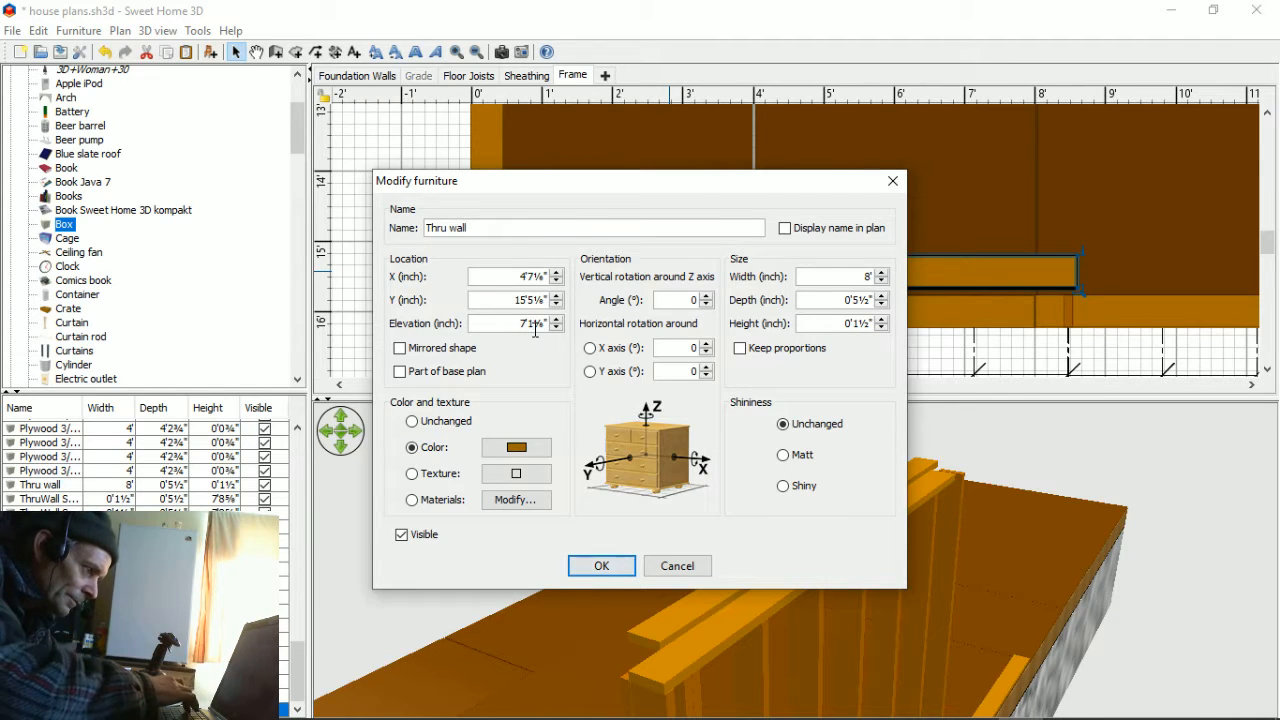
{"action": "type", "text": "1"}
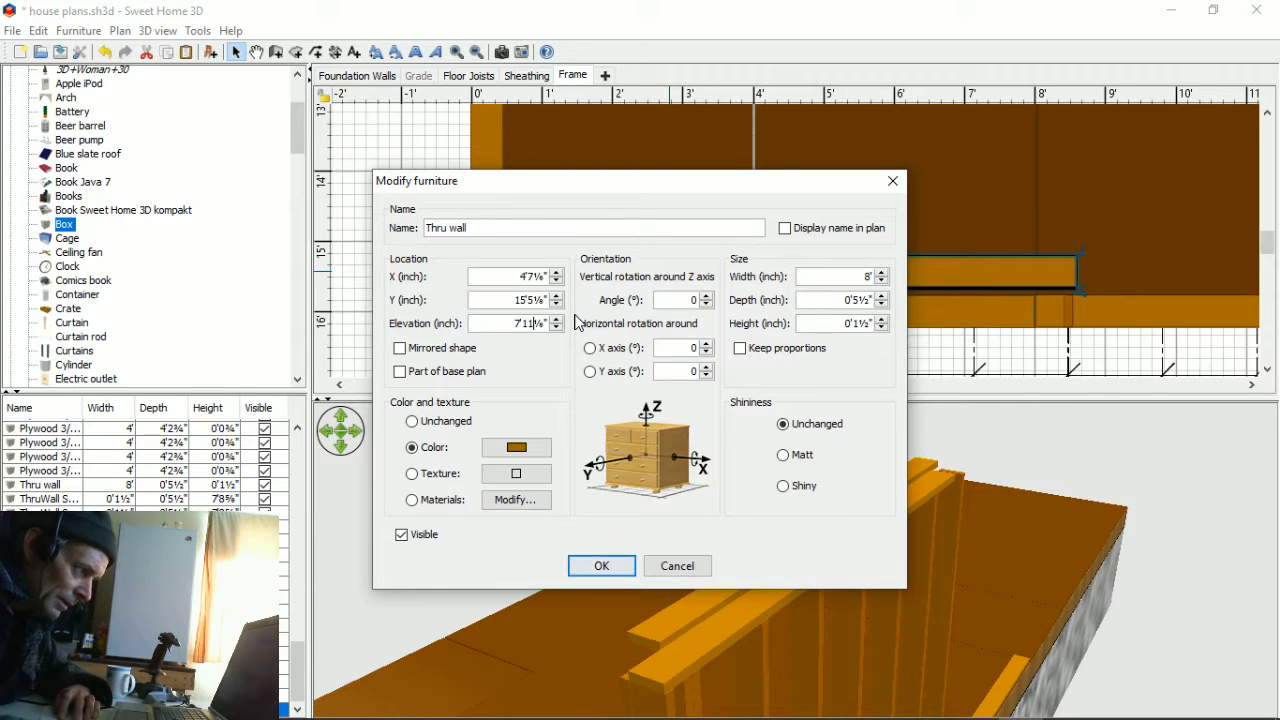
{"action": "left_click", "coordinate": [556, 320]}
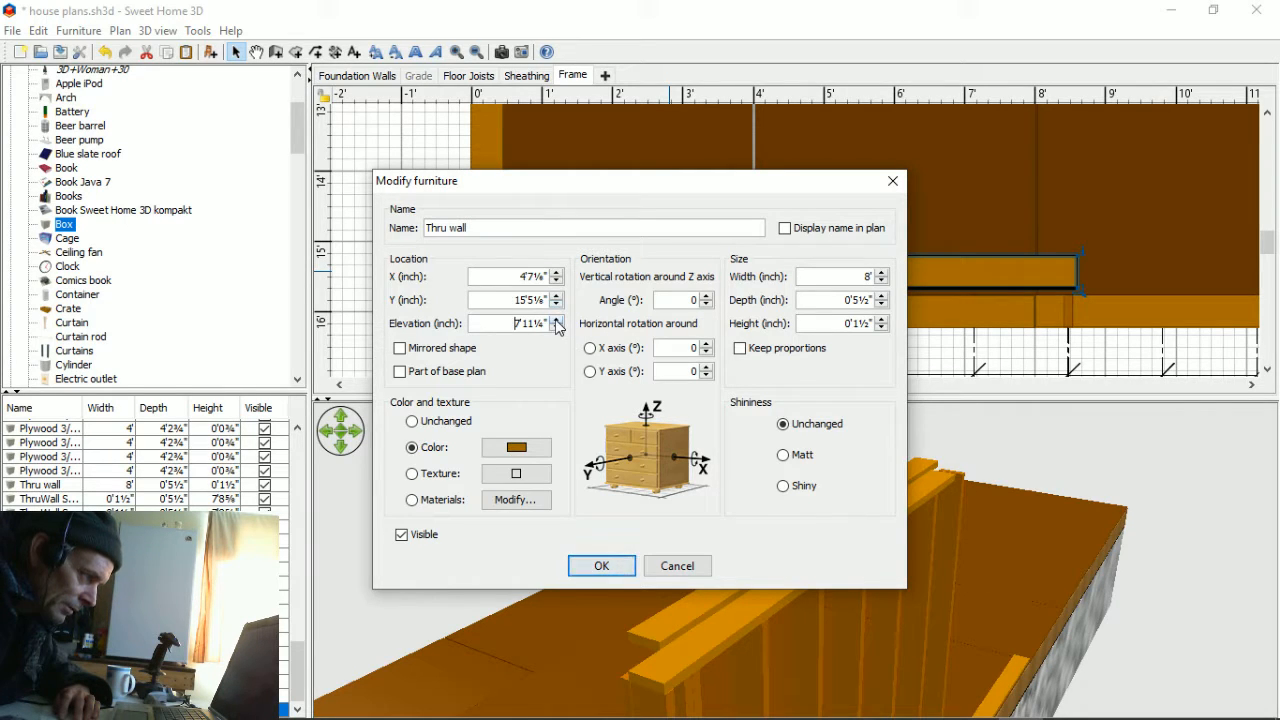
{"action": "left_click", "coordinate": [556, 320]}
{"action": "left_click", "coordinate": [556, 320]}
{"action": "left_click", "coordinate": [602, 566]}
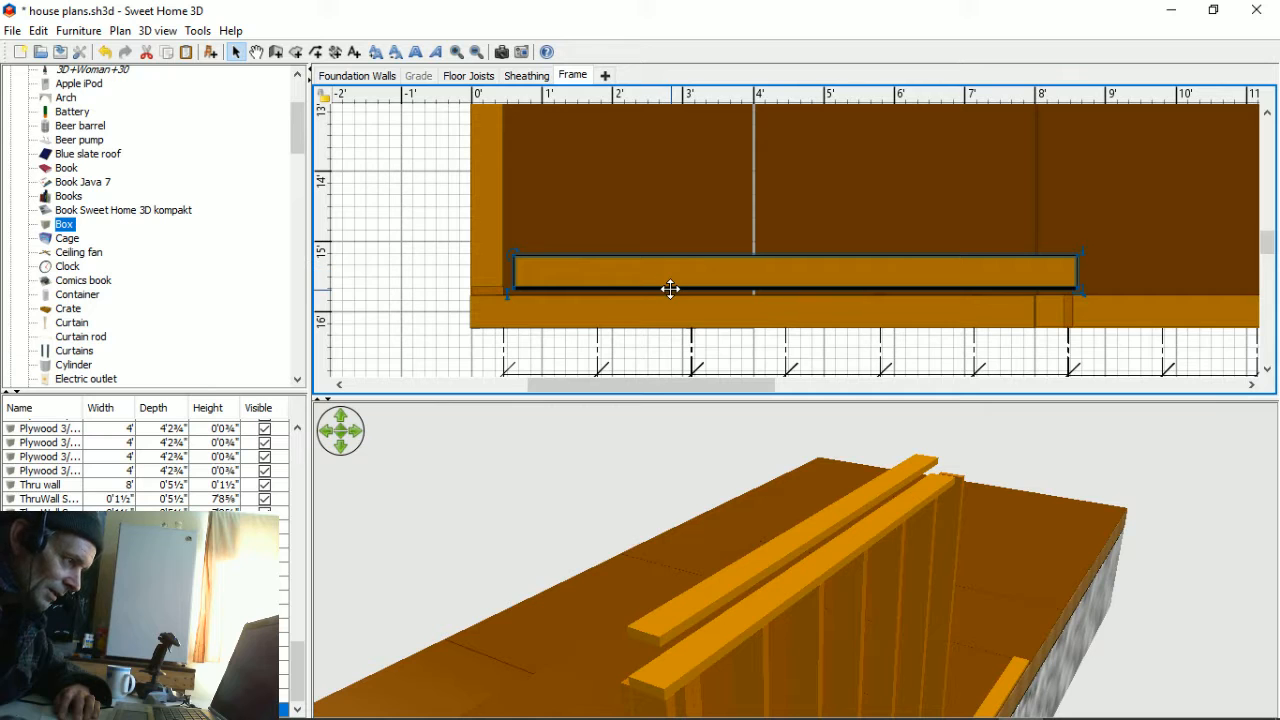
- Nudge the second top plate down in the plan until it lies over the wall, level with the outer edge
{"action": "key", "text": "Down"}
{"action": "key", "text": "Down"}
{"action": "key", "text": "Down"}
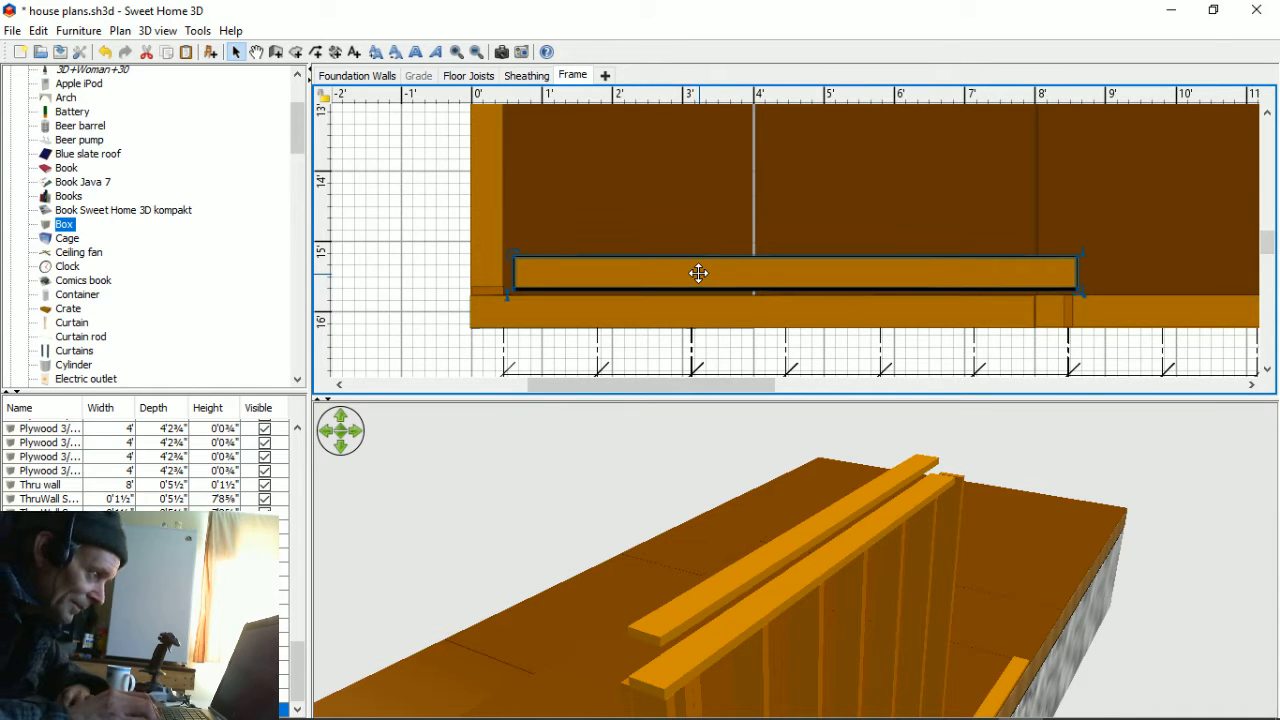
{"action": "key", "text": "Down"}
{"action": "key", "text": "Down"}
{"action": "key", "text": "Down"}
{"action": "key", "text": "Down"}
{"action": "key", "text": "Down"}
{"action": "key", "text": "Down"}
{"action": "key", "text": "Down"}
{"action": "key", "text": "Down"}
{"action": "key", "text": "Down"}
{"action": "key", "text": "Down"}
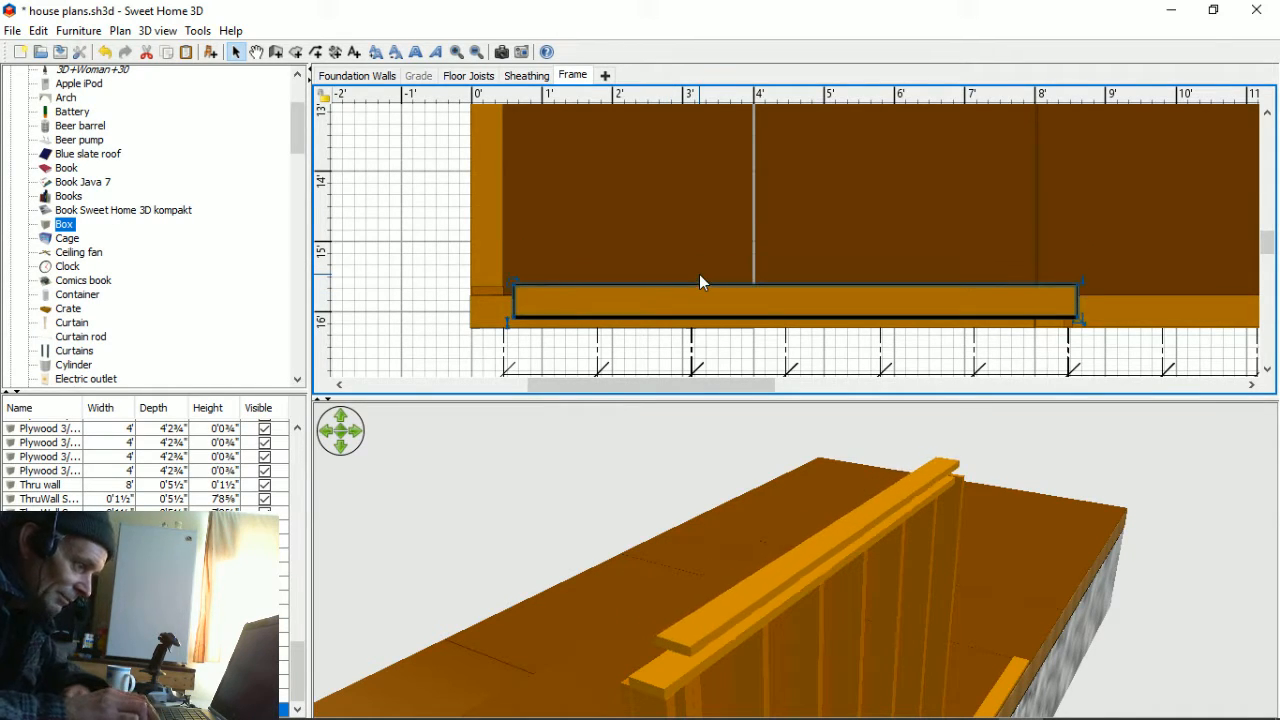
{"action": "key", "text": "Down"}
{"action": "key", "text": "Down"}
{"action": "key", "text": "Down"}
{"action": "key", "text": "Down"}
{"action": "key", "text": "Down"}
{"action": "key", "text": "Down"}
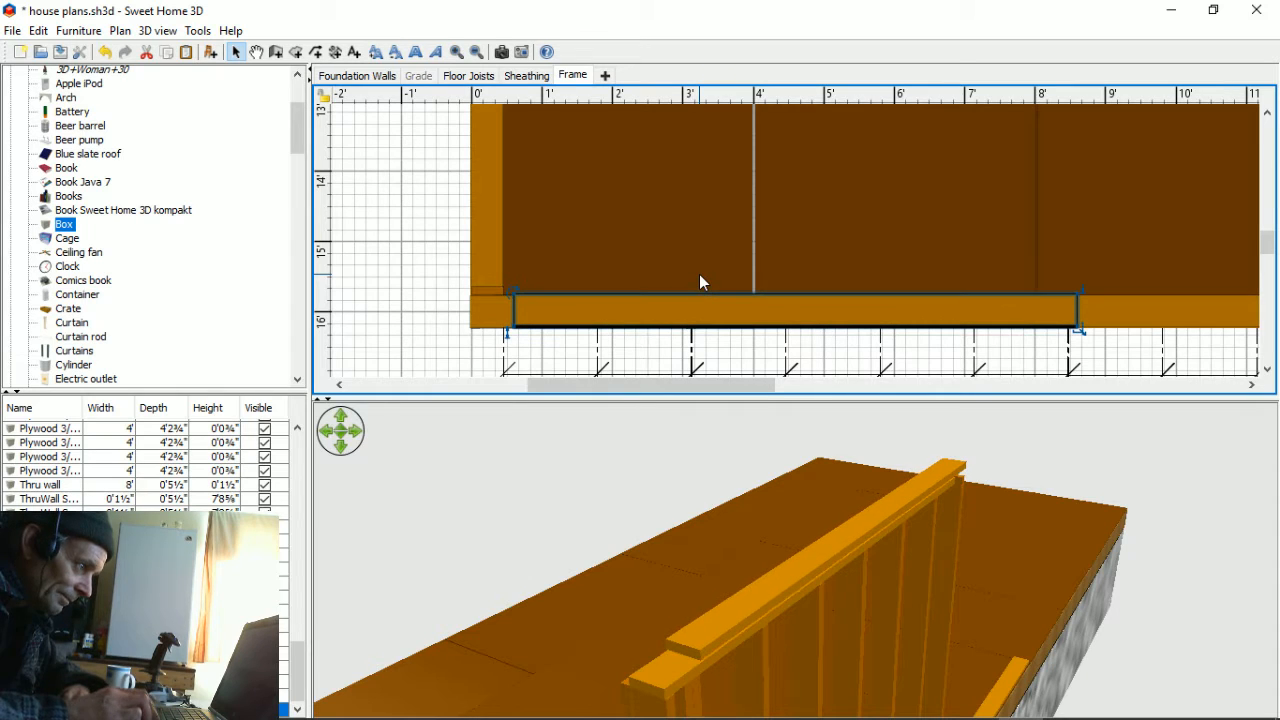
- Shift the second top plate sideways so its left end starts at the inner edge of the corner wall, overlapping the lower plate's joint
{"action": "key", "text": "Left"}
{"action": "key", "text": "Left"}
{"action": "key", "text": "Left"}
{"action": "key", "text": "Left"}
{"action": "key", "text": "Left"}
{"action": "key", "text": "Left"}
{"action": "key", "text": "Left"}
{"action": "key", "text": "Left"}
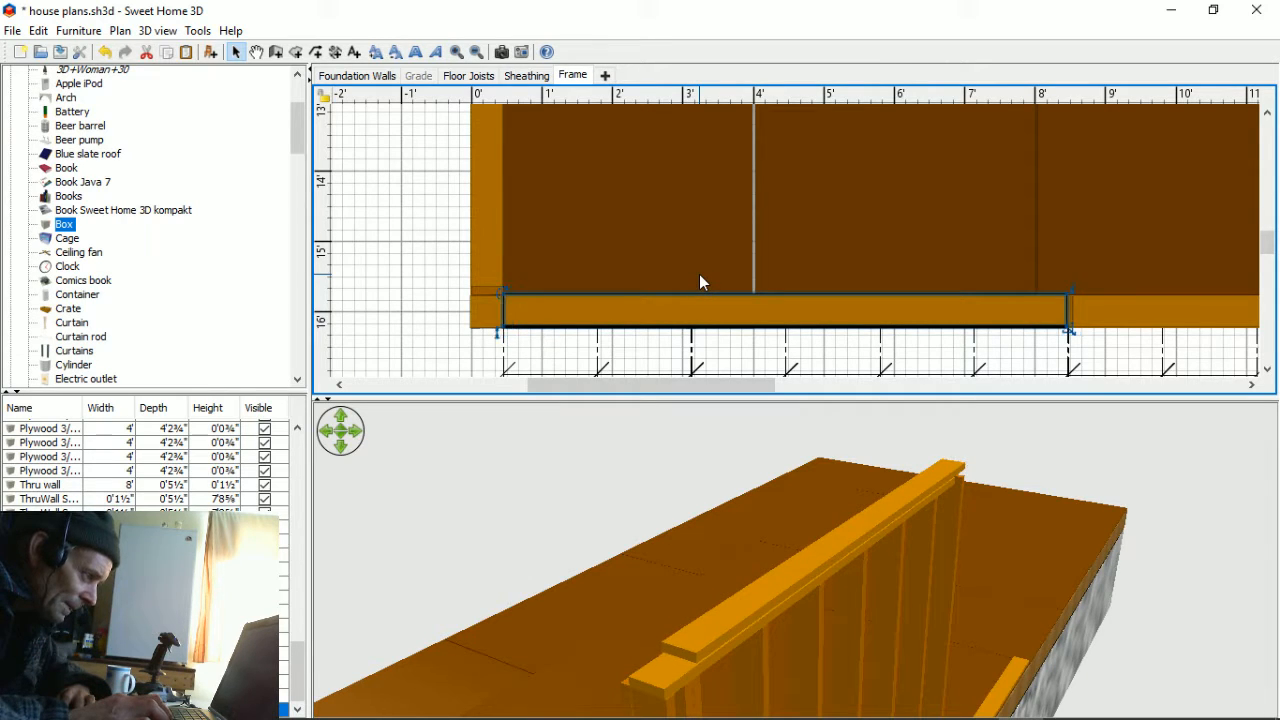
{"action": "key", "text": "Left"}
{"action": "key", "text": "Left"}
{"action": "key", "text": "Left"}
{"action": "key", "text": "Left"}
{"action": "key", "text": "Left"}
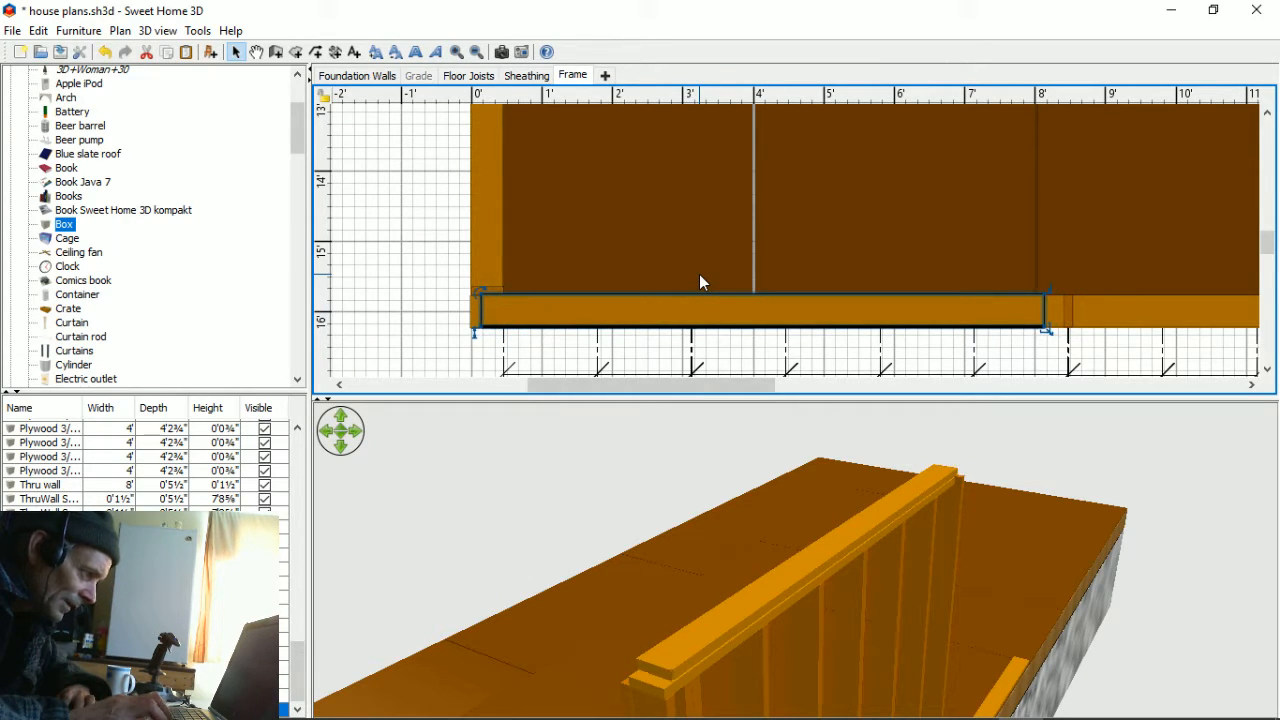
{"action": "key", "text": "Right"}
{"action": "key", "text": "Right"}
{"action": "key", "text": "Right"}
{"action": "key", "text": "Right"}
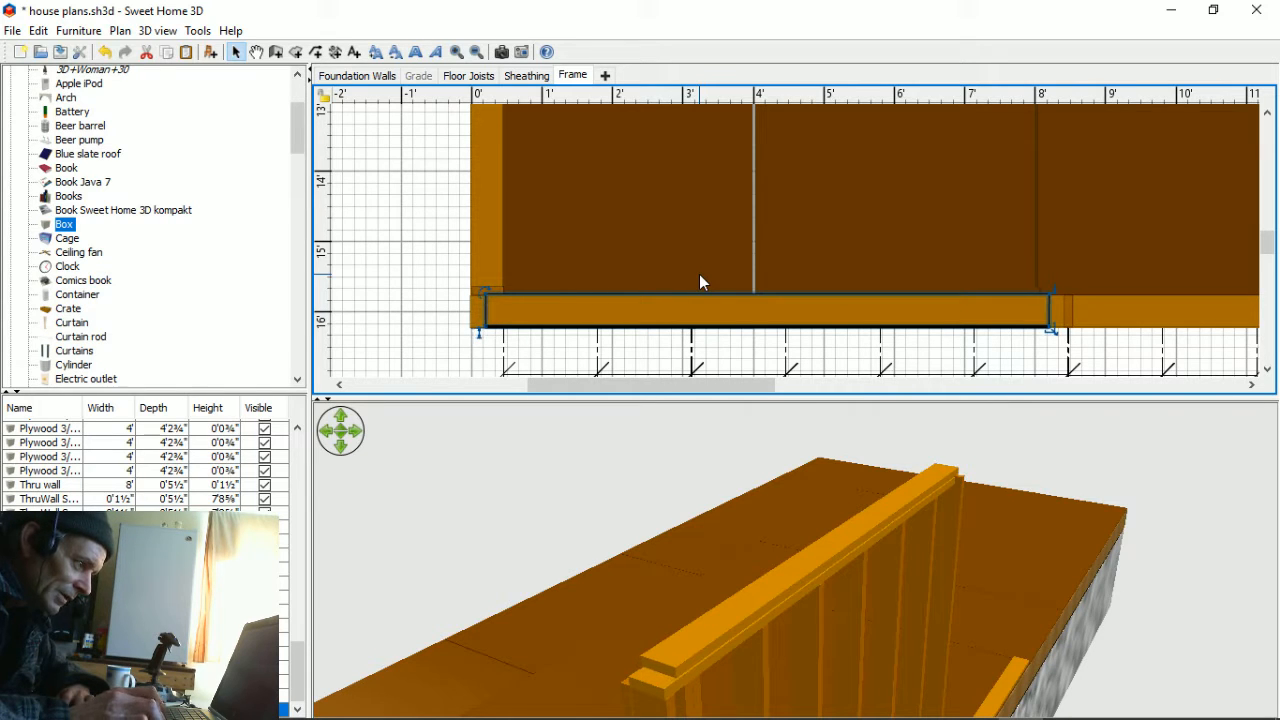
{"action": "key", "text": "Right"}
{"action": "key", "text": "Right"}
{"action": "key", "text": "Right"}
{"action": "key", "text": "Right"}
{"action": "key", "text": "Right"}
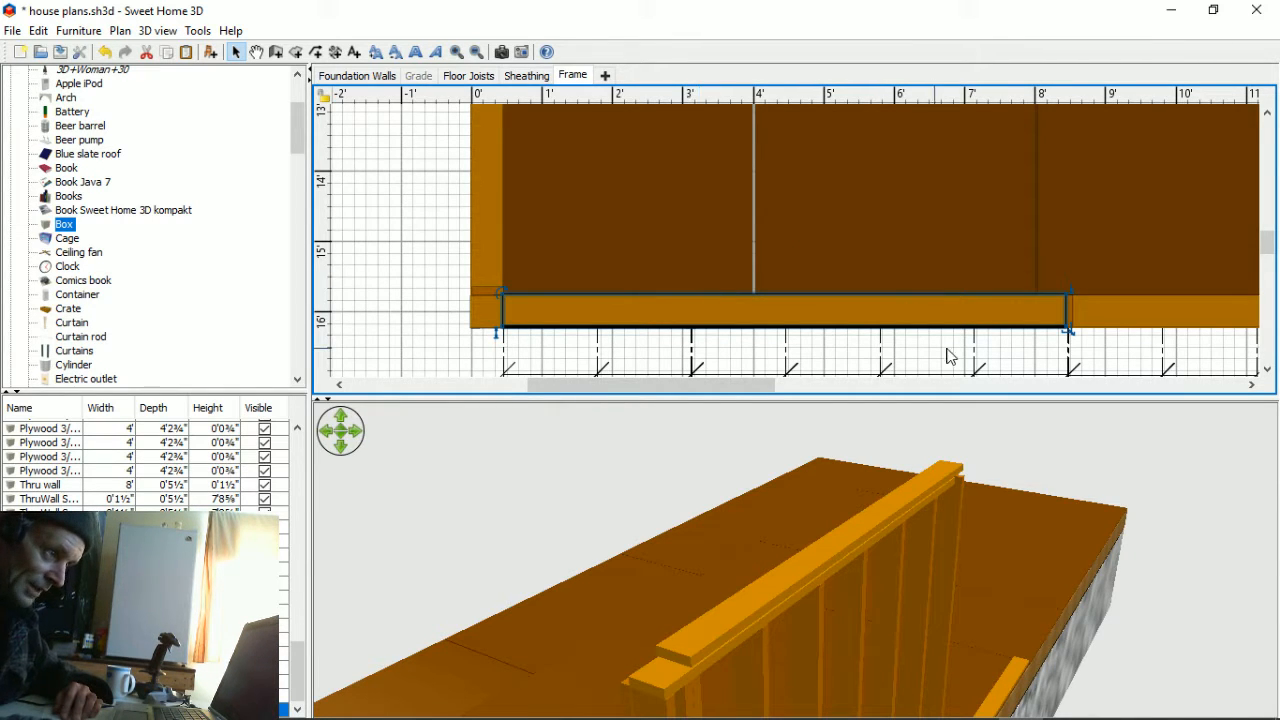
- Make the hidden drywall panel visible again and inspect it with the doubled top plates in 3D
{"action": "left_click_drag", "start_coordinate": [970, 560], "coordinate": [801, 513]}
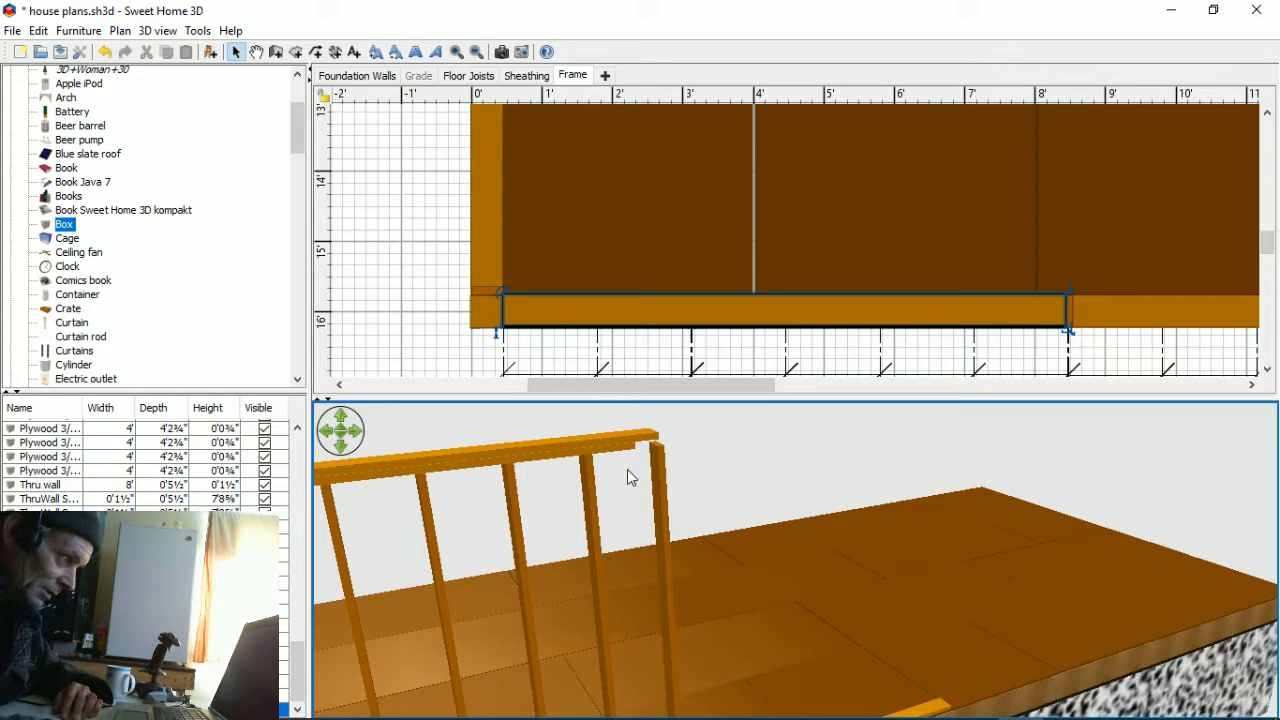
{"action": "left_click_drag", "start_coordinate": [578, 548], "coordinate": [633, 540]}
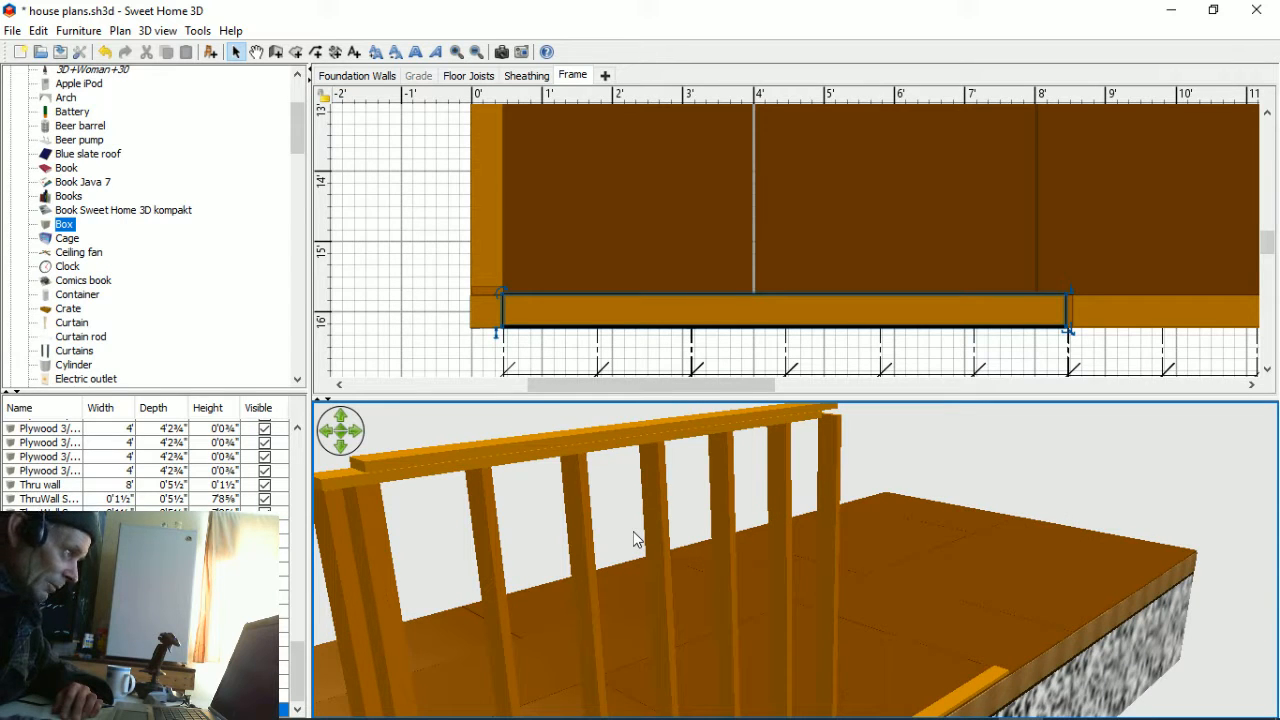
{"action": "left_click_drag", "start_coordinate": [757, 573], "coordinate": [717, 542]}
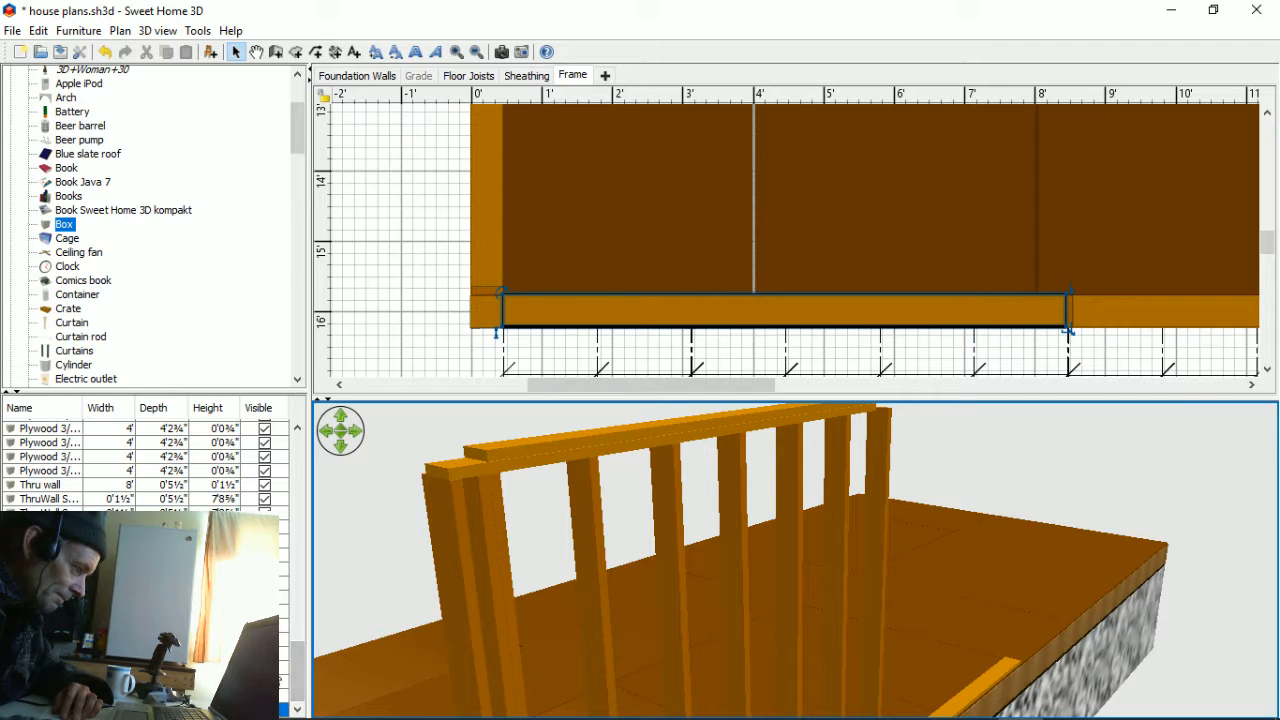
{"action": "left_click", "coordinate": [270, 667]}
{"action": "left_click", "coordinate": [268, 681]}
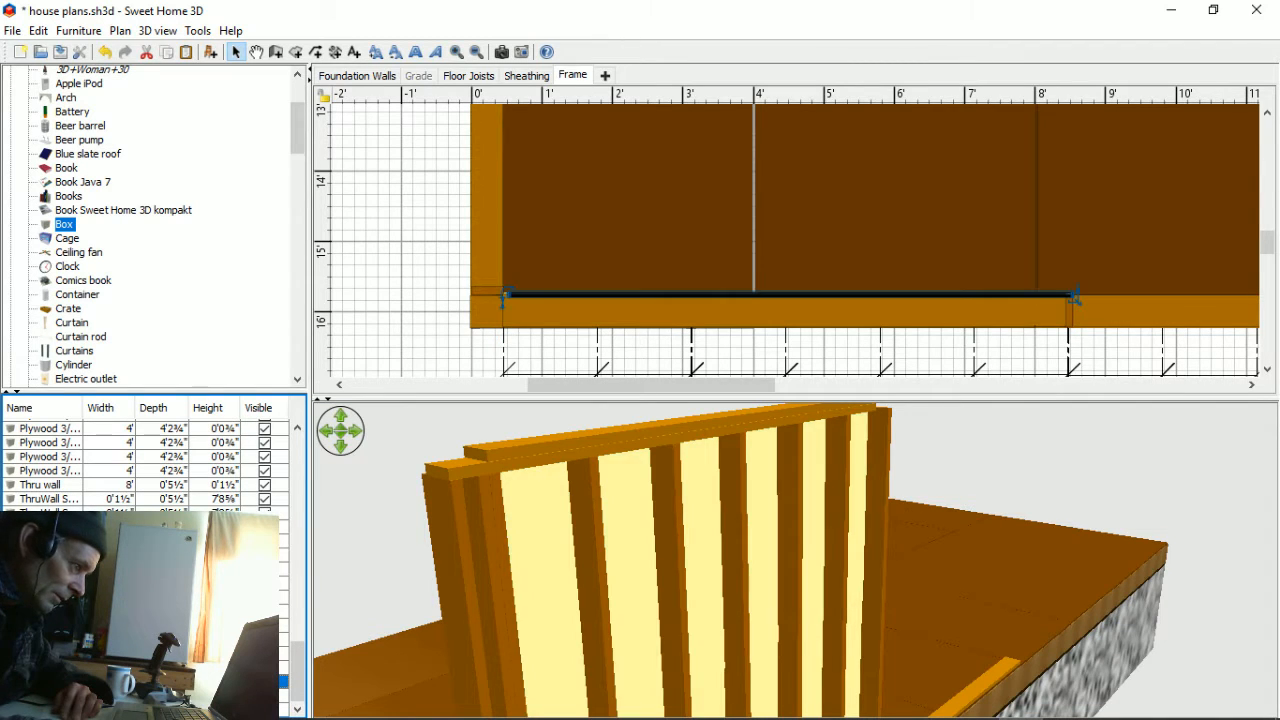
{"action": "left_click", "coordinate": [457, 618]}
{"action": "left_click_drag", "start_coordinate": [457, 617], "coordinate": [803, 548]}
{"action": "left_click_drag", "start_coordinate": [1112, 490], "coordinate": [1247, 524]}
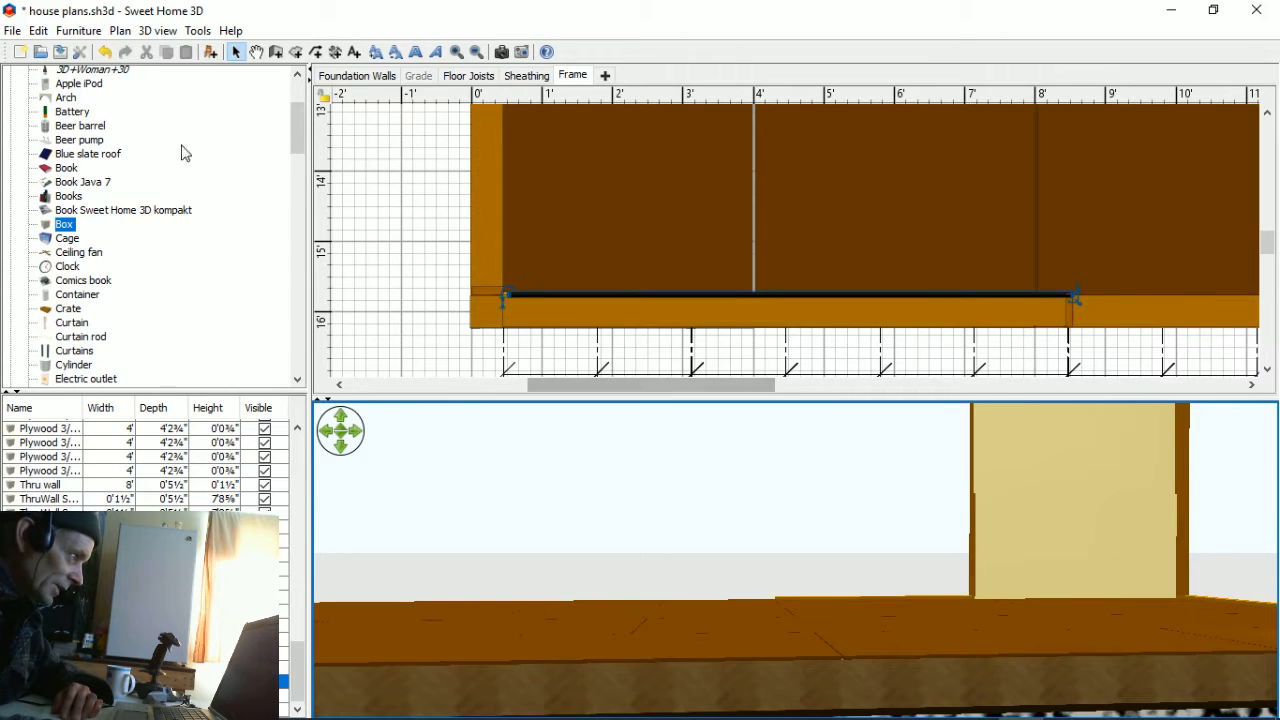
- Switch the 3D view to a virtual visit and place the visitor outside the stud wall, facing it
{"action": "left_click", "coordinate": [165, 33]}
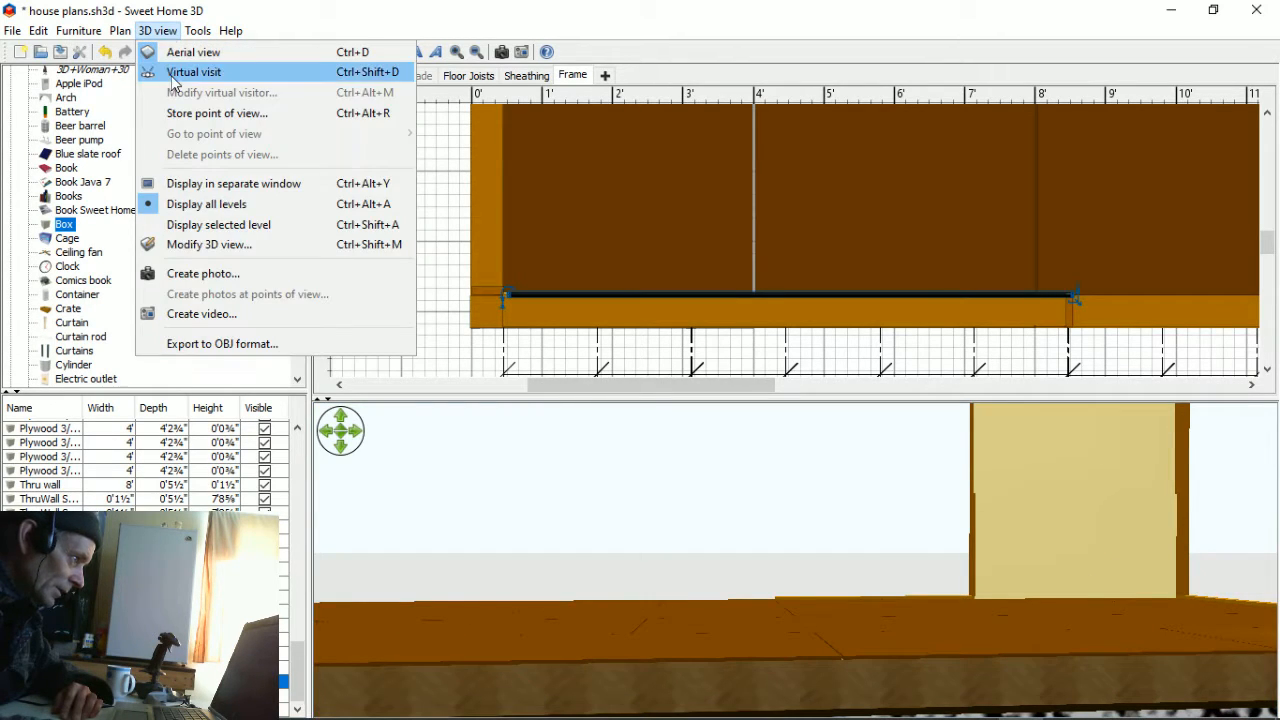
{"action": "left_click", "coordinate": [194, 72]}
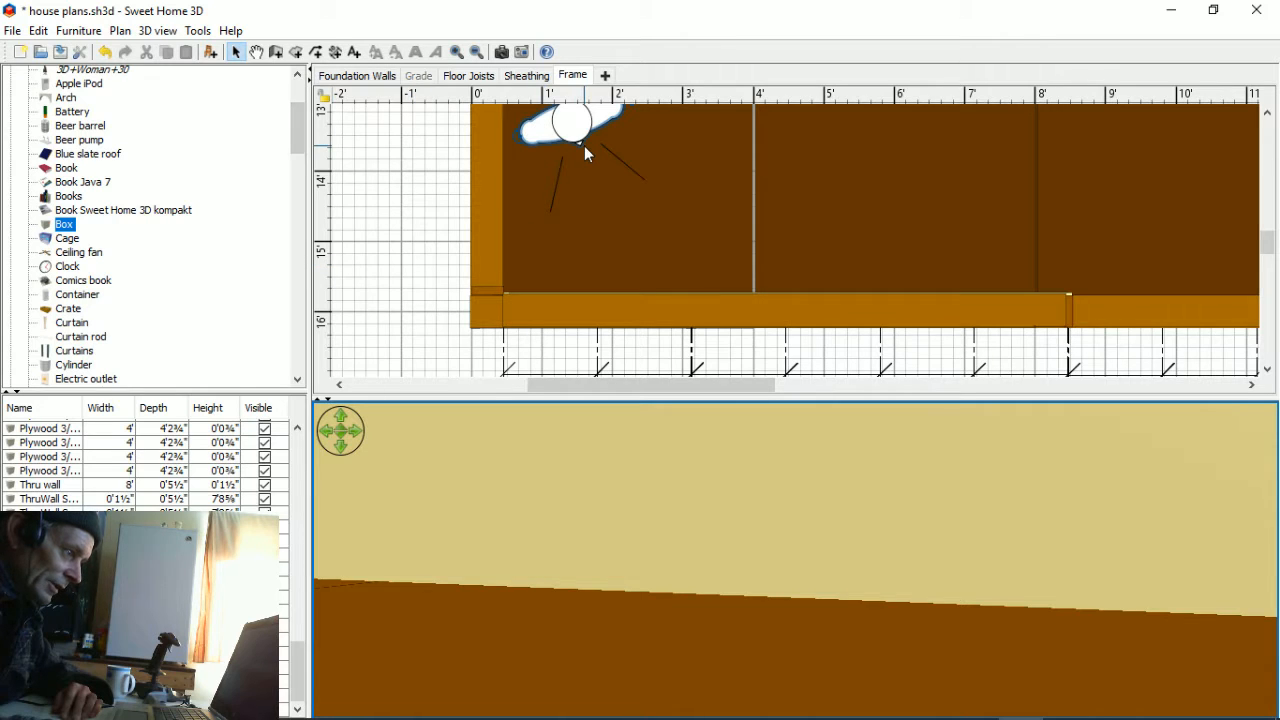
{"action": "left_click_drag", "start_coordinate": [576, 130], "coordinate": [621, 356]}
{"action": "scroll", "coordinate": [626, 378], "scroll_direction": "down", "scroll_amount": 3}
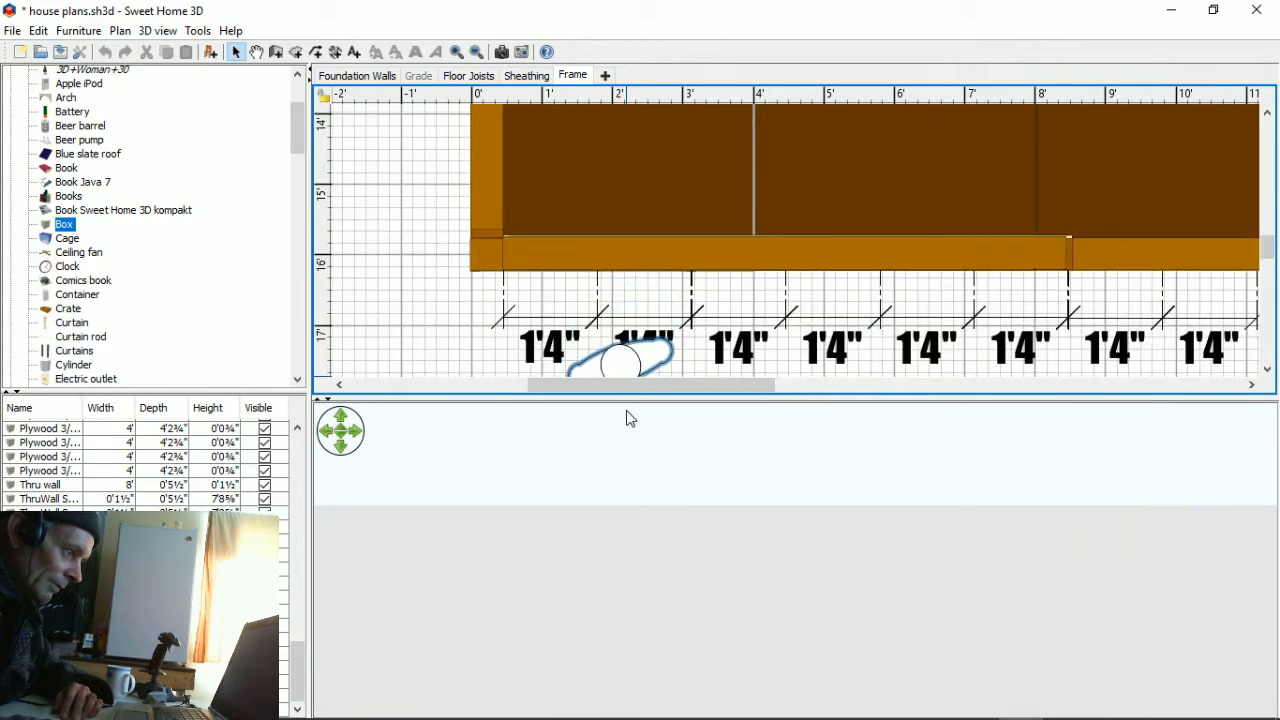
{"action": "left_click", "coordinate": [597, 517]}
{"action": "left_click_drag", "start_coordinate": [446, 561], "coordinate": [592, 507]}
- Set the virtual visitor's eyes elevation to 8'
{"action": "left_click", "coordinate": [617, 367]}
{"action": "double_click", "coordinate": [617, 367]}
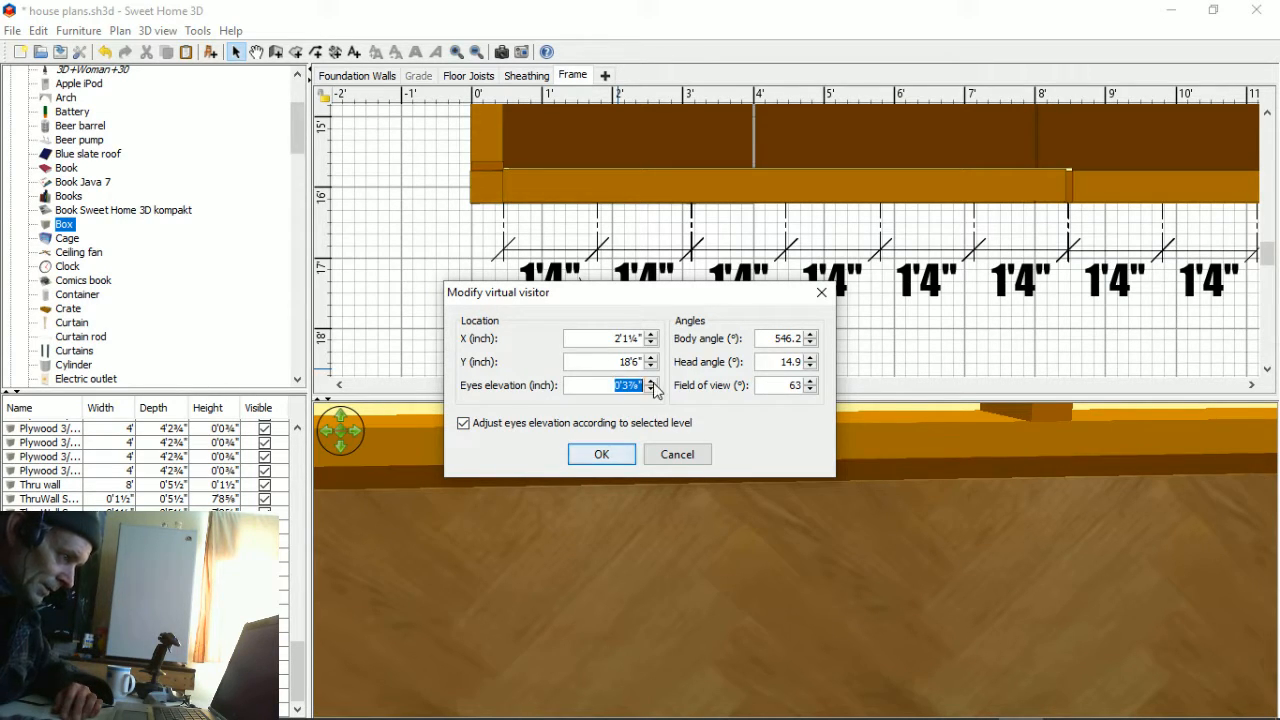
{"action": "type", "text": "8"}
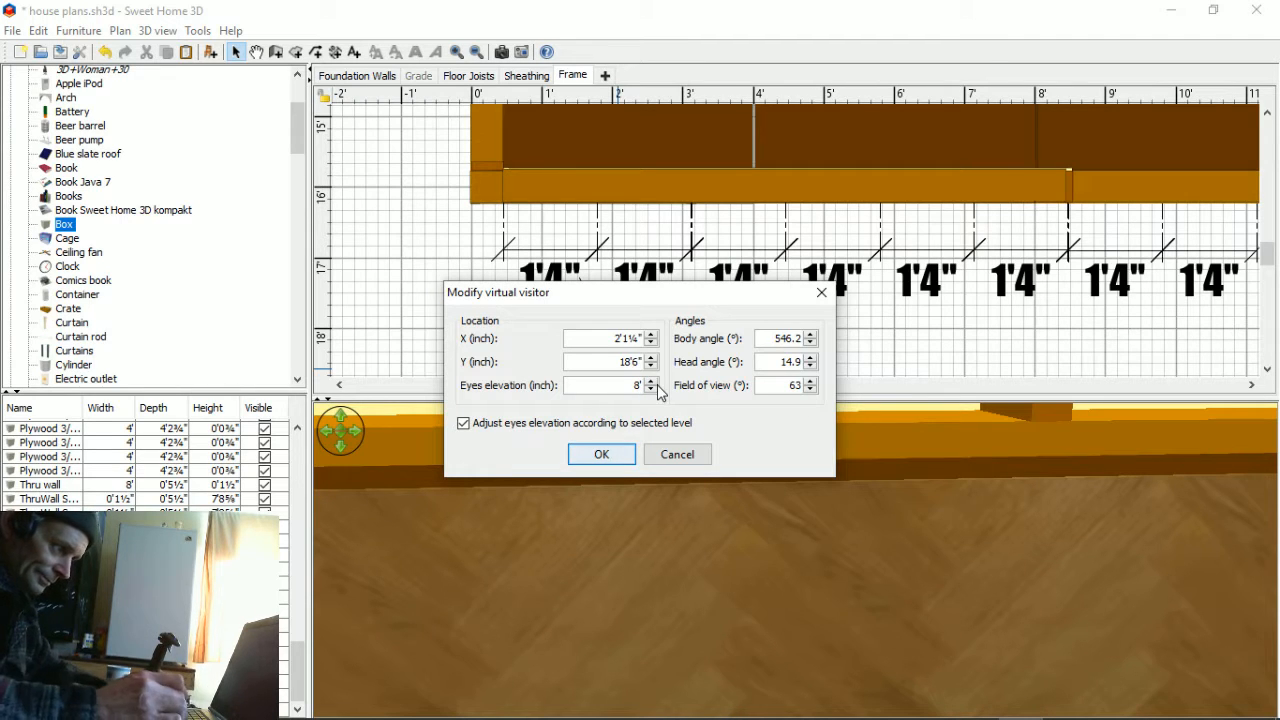
{"action": "key", "text": "Return"}
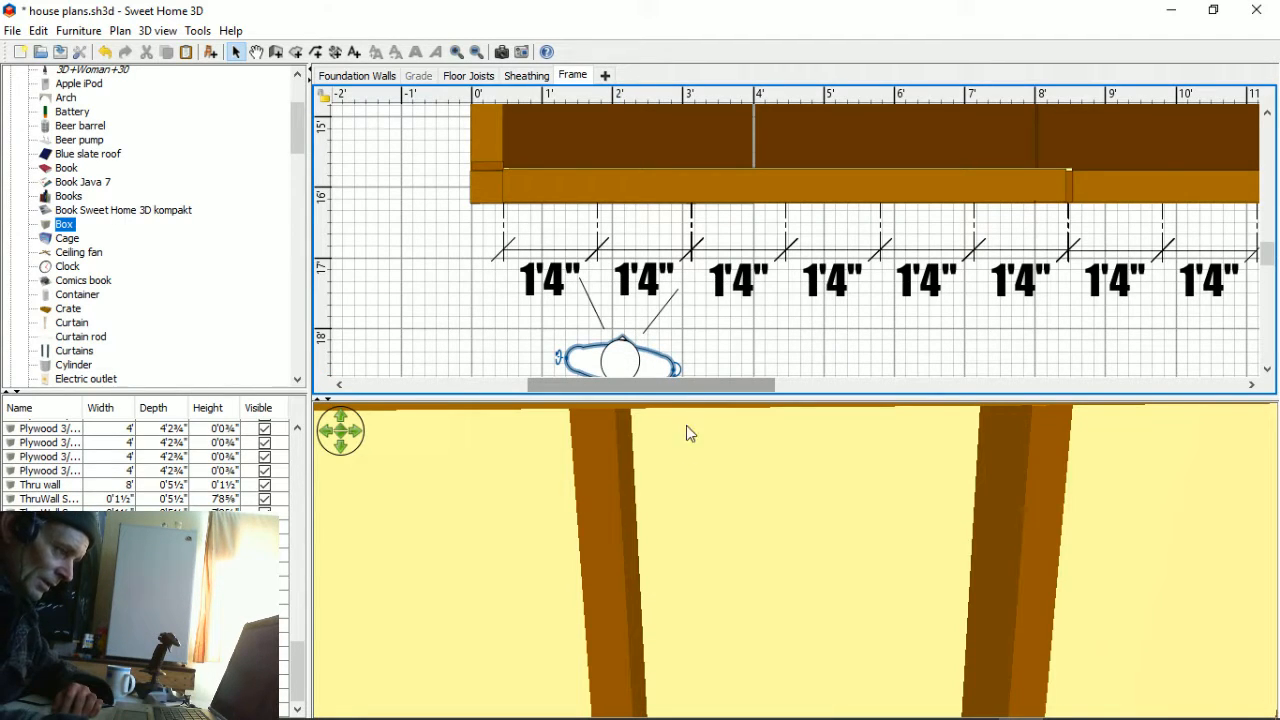
- Examine the top plates from outside, and move the visitor inside the wall to view the plates' corner end against the drywall
{"action": "left_click", "coordinate": [684, 526]}
{"action": "left_click_drag", "start_coordinate": [679, 522], "coordinate": [685, 490]}
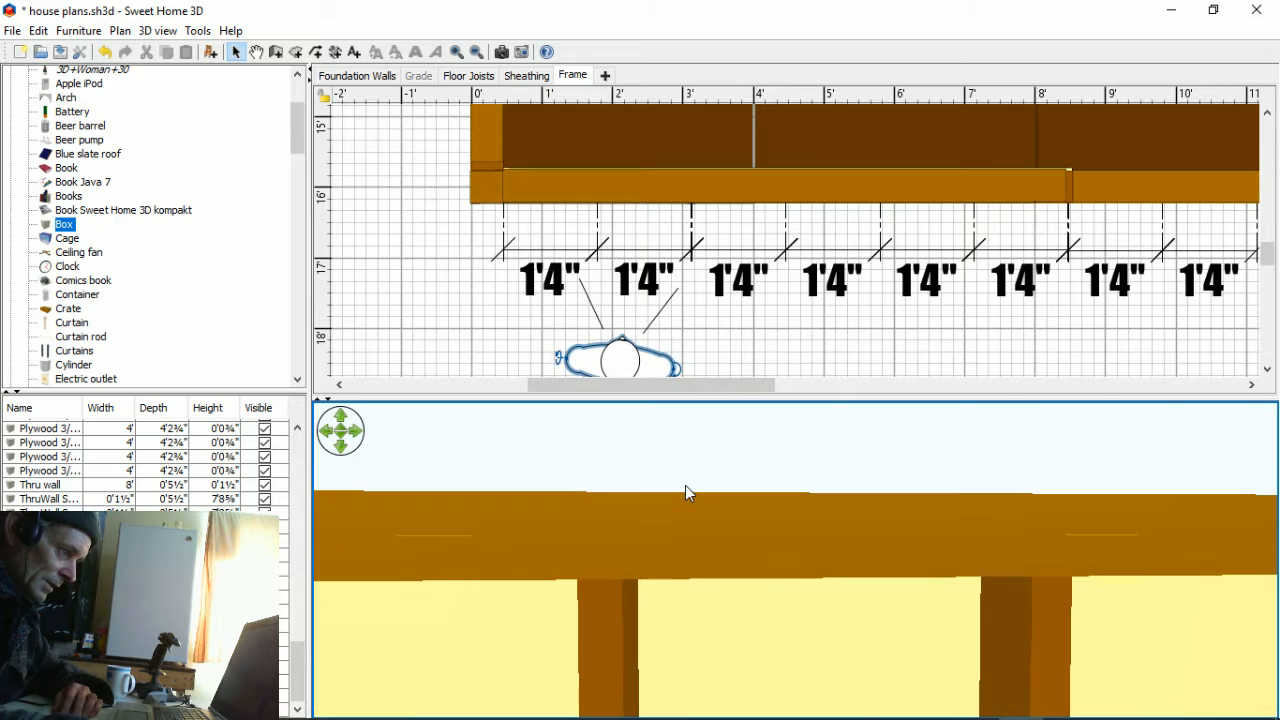
{"action": "left_click_drag", "start_coordinate": [621, 333], "coordinate": [610, 187]}
{"action": "left_click_drag", "start_coordinate": [600, 560], "coordinate": [1229, 565]}
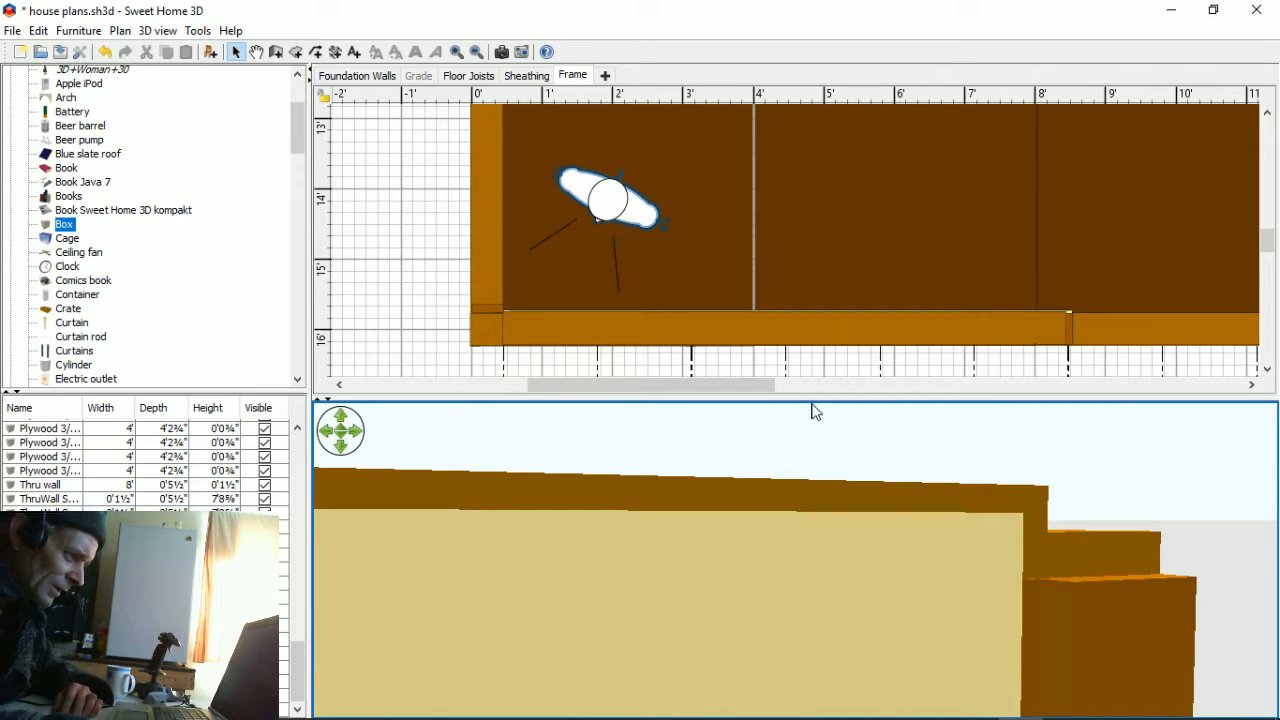
- Nudge the upper top plate slightly outward in the plan, away from the drywall
{"action": "left_click", "coordinate": [788, 330]}
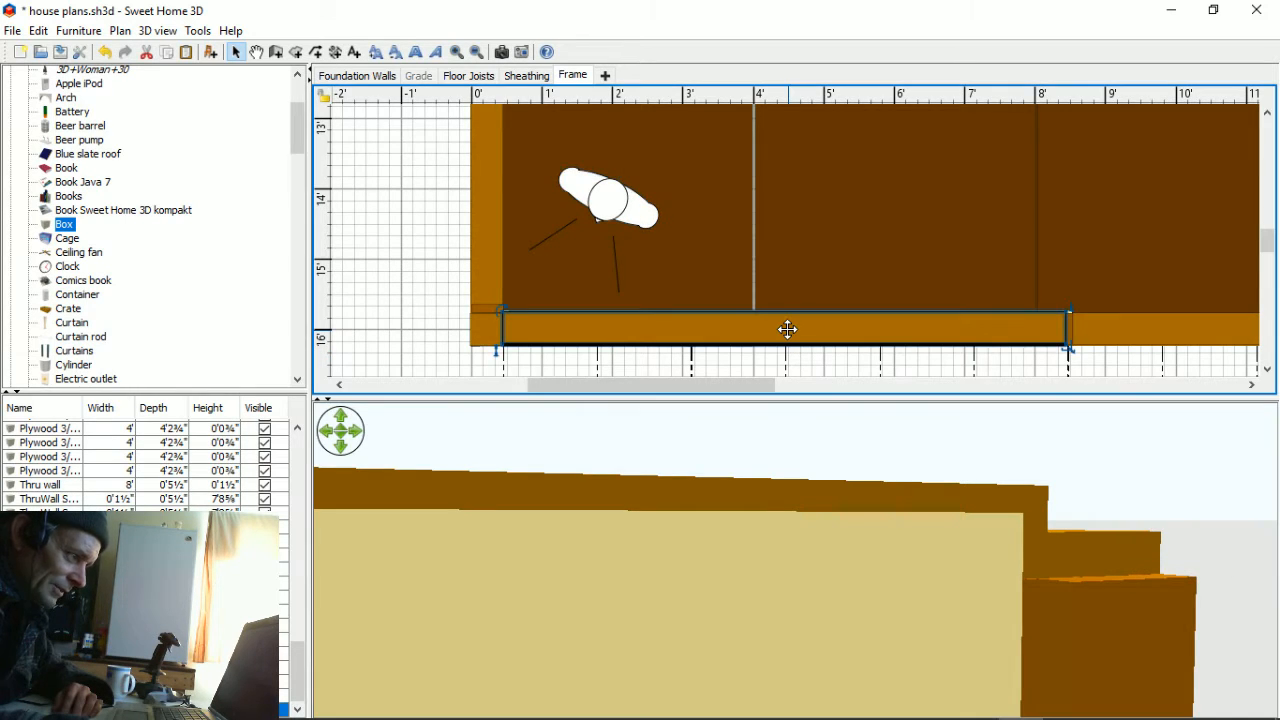
{"action": "key", "text": "Down"}
{"action": "key", "text": "Down"}
{"action": "key", "text": "Down"}
{"action": "key", "text": "Down"}
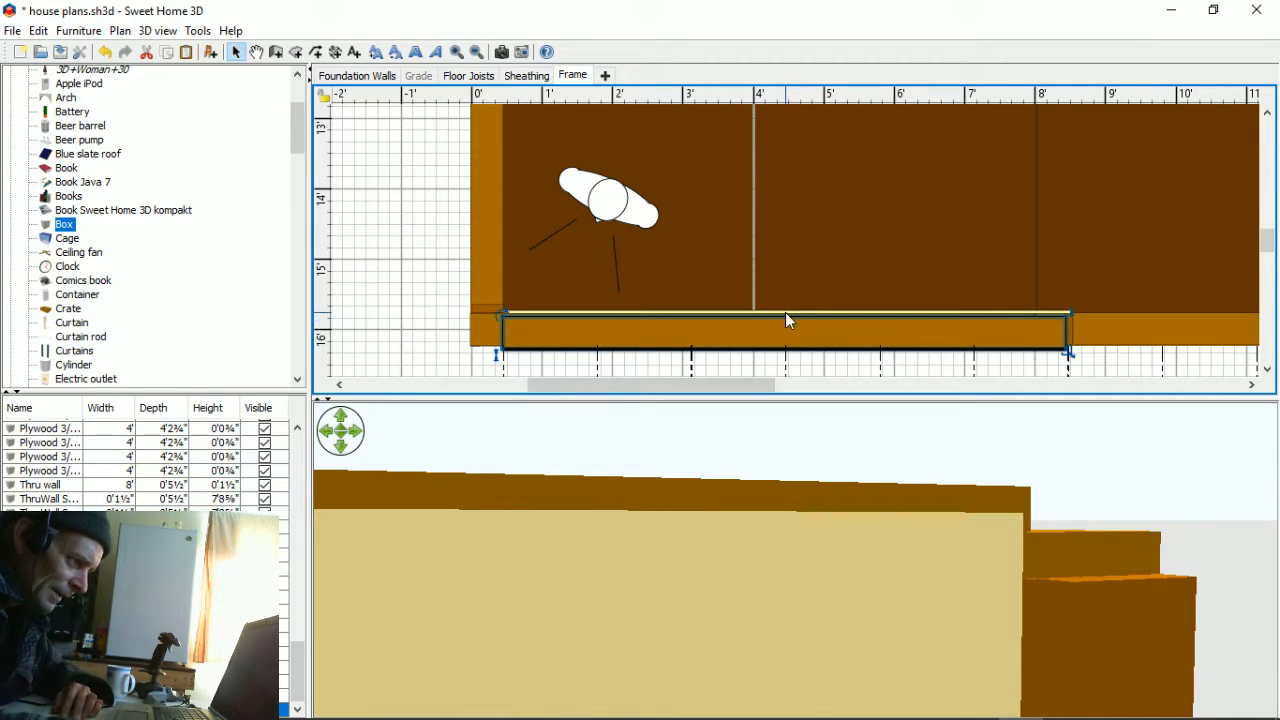
- Select the drywall panel in the plan and nudge it slightly inward, off the studs and lower top plate
{"action": "left_click", "coordinate": [785, 311]}
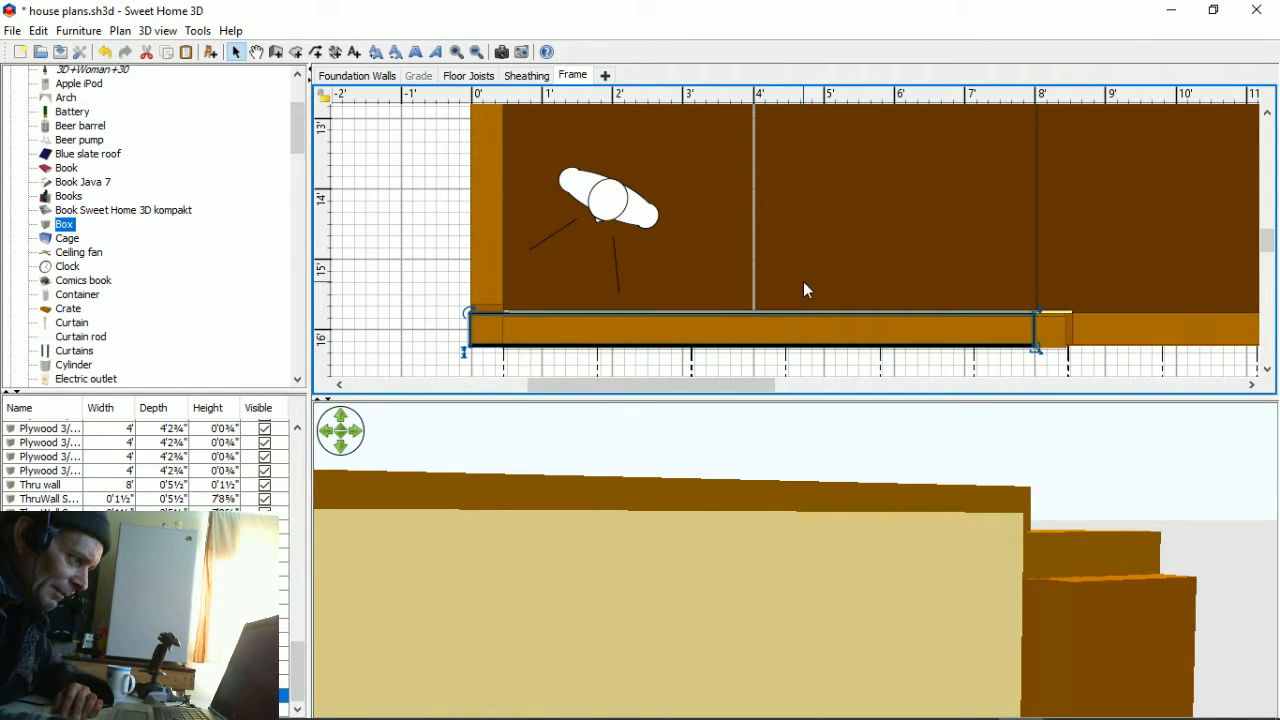
{"action": "left_click", "coordinate": [803, 281]}
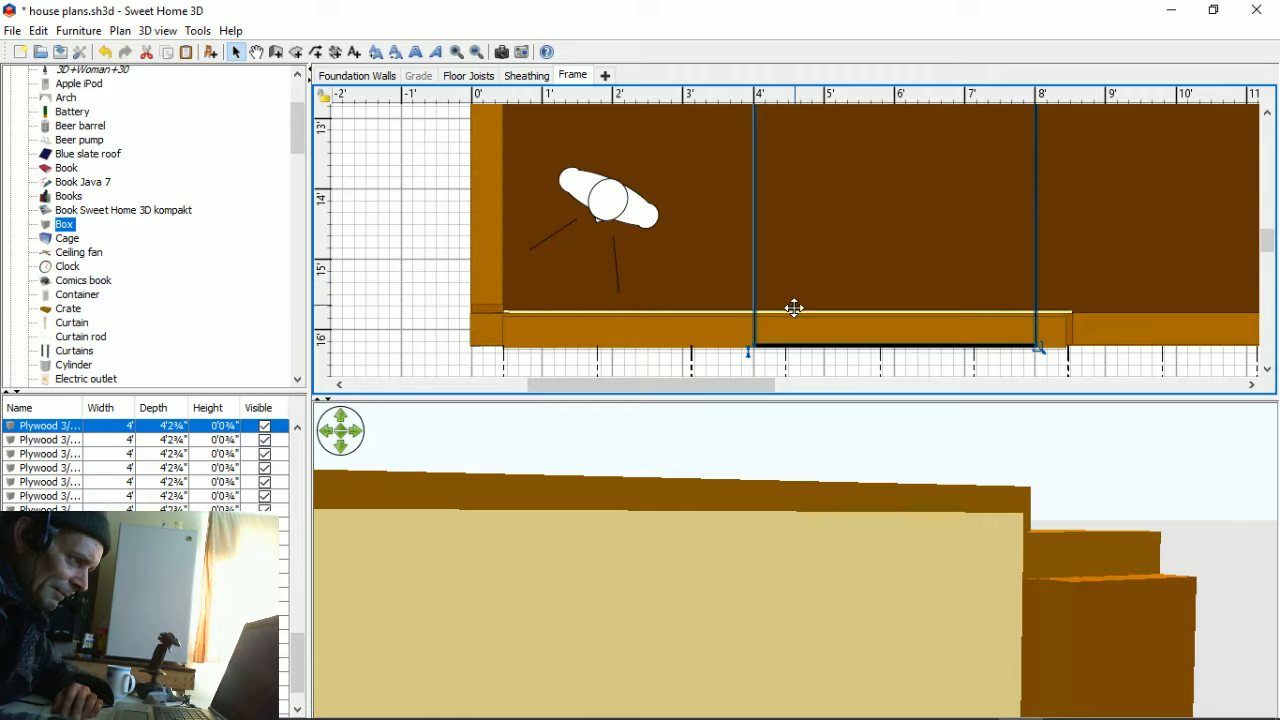
{"action": "left_click", "coordinate": [626, 312]}
{"action": "key", "text": "Up"}
{"action": "key", "text": "Up"}
{"action": "key", "text": "Up"}
{"action": "key", "text": "Up"}
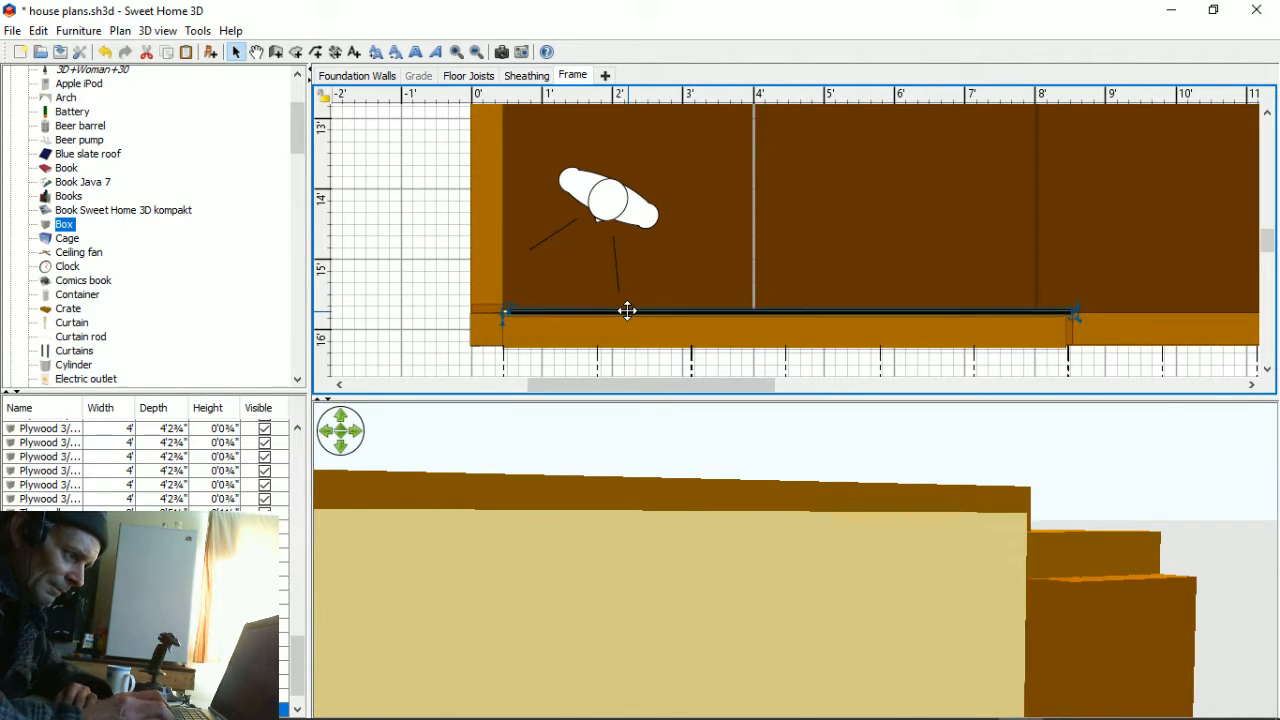
{"action": "key", "text": "Up"}
{"action": "key", "text": "Up"}
{"action": "key", "text": "Up"}
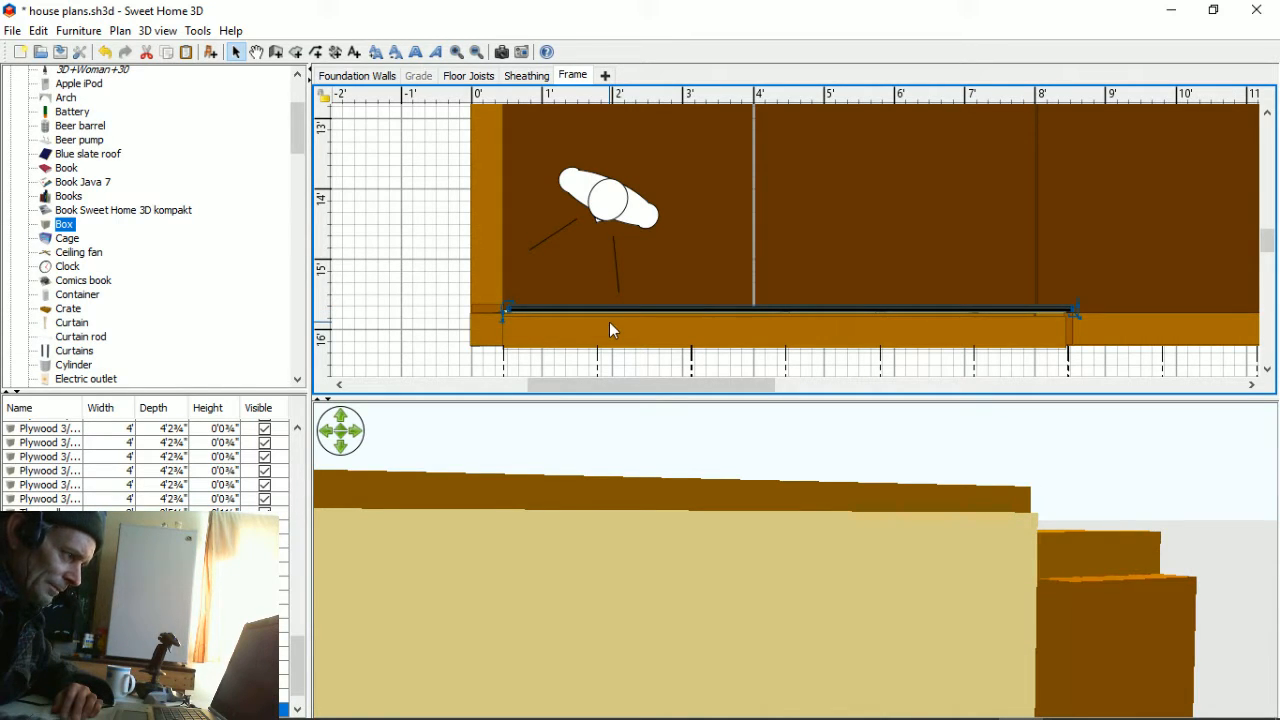
- Select the upper top plate in the plan and nudge it slightly inward, toward the drywall
{"action": "left_click", "coordinate": [609, 322]}
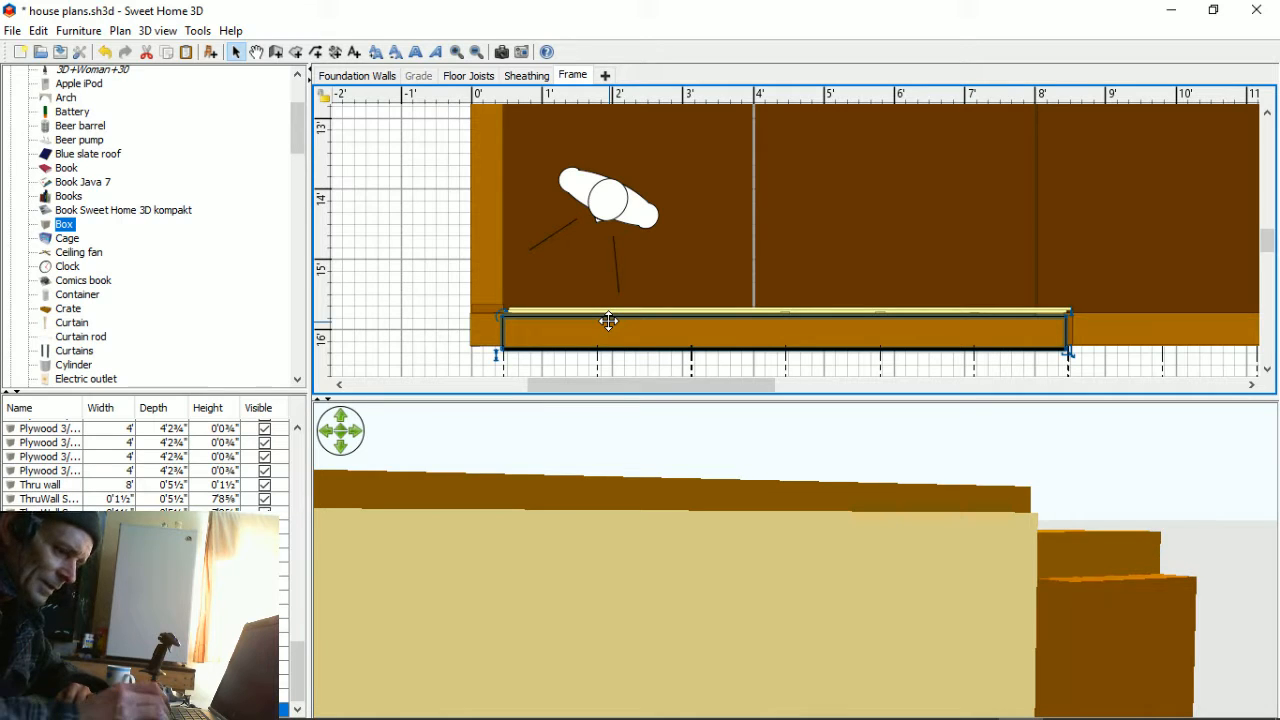
{"action": "key", "text": "Up"}
{"action": "key", "text": "Up"}
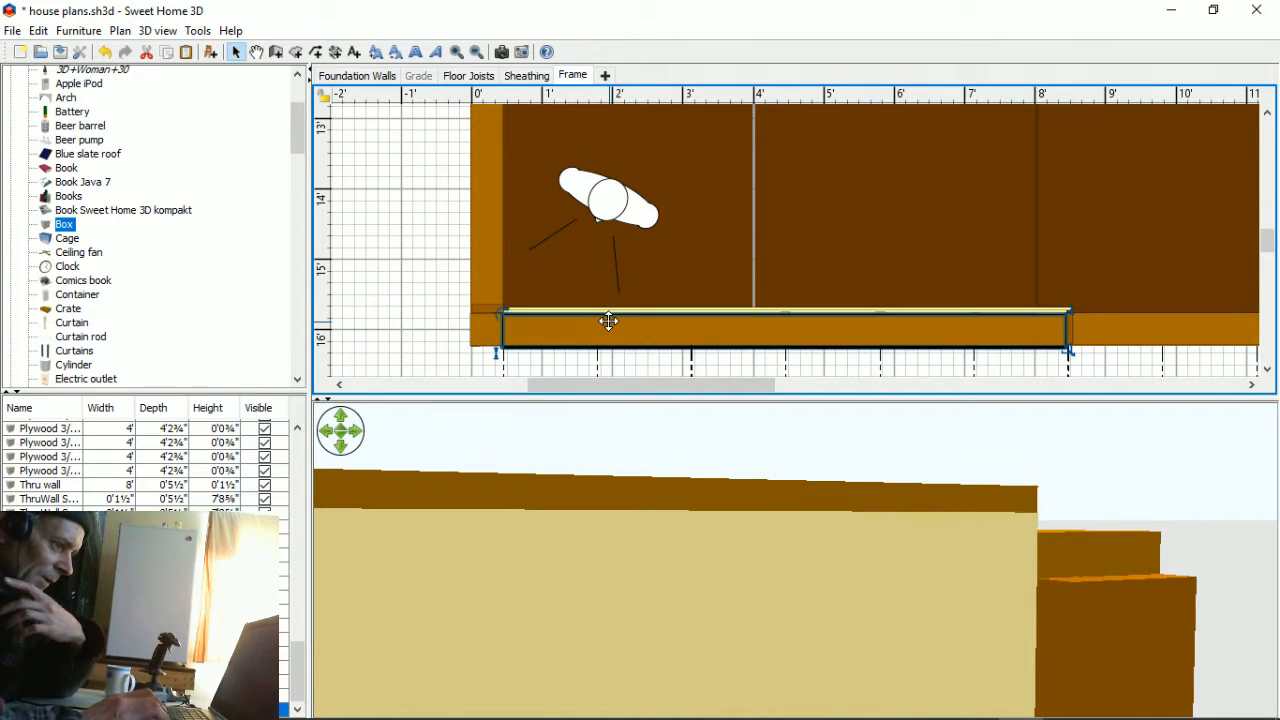
- Switch to Firefox and review the existing Google results on the height of a stud in a wall
{"action": "mouse_move", "coordinate": [730, 712]}
{"action": "left_click", "coordinate": [612, 703]}
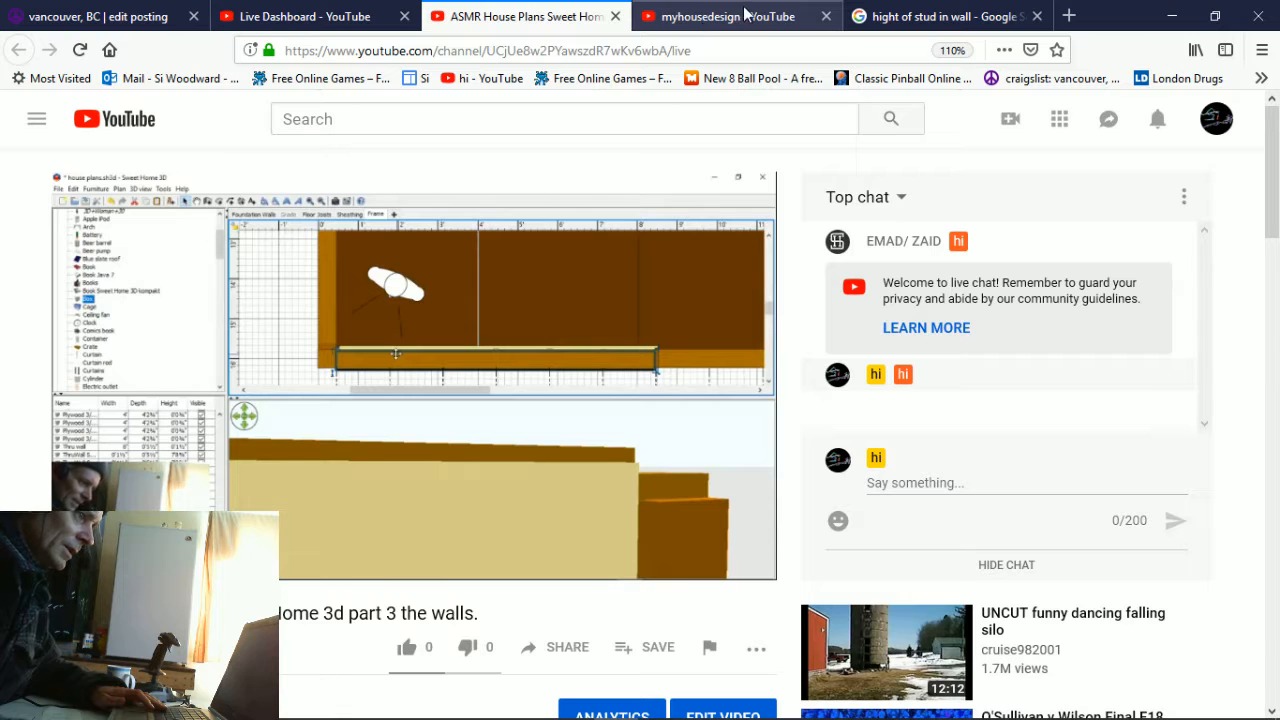
{"action": "left_click", "coordinate": [898, 16]}
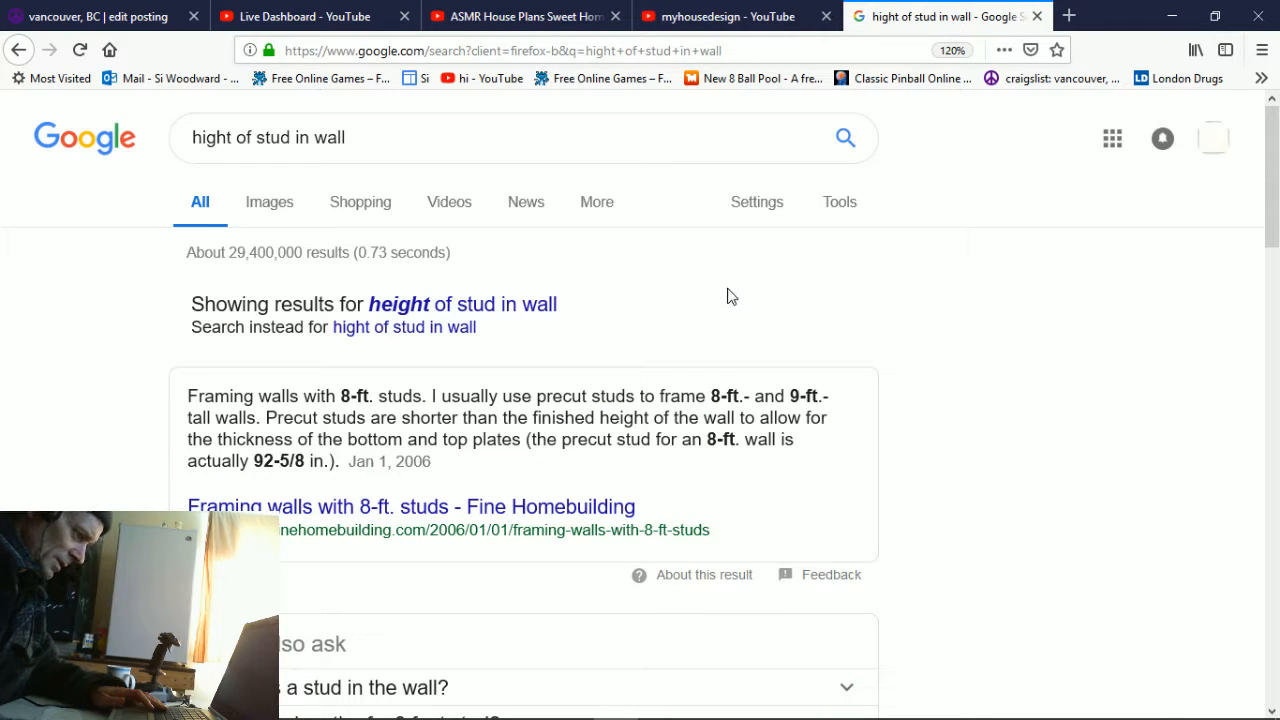
{"action": "scroll", "coordinate": [728, 320], "scroll_direction": "down", "scroll_amount": 3}
{"action": "scroll", "coordinate": [725, 332], "scroll_direction": "down", "scroll_amount": 2}
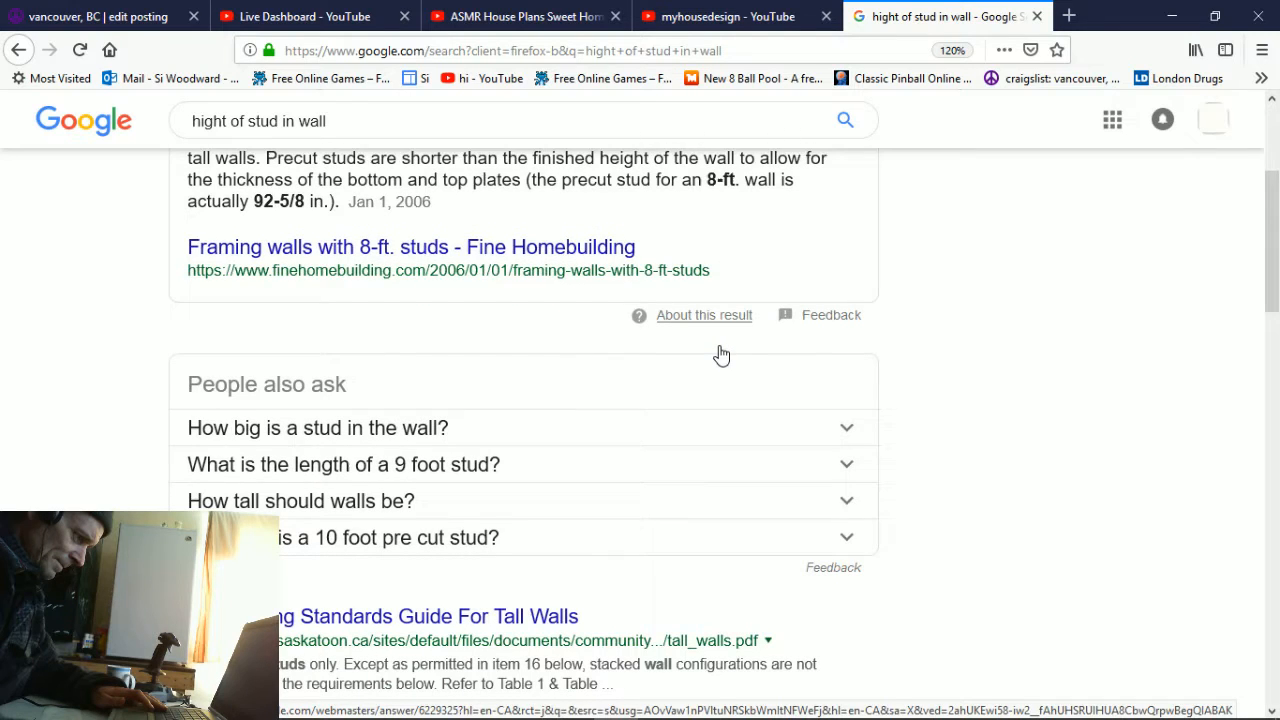
{"action": "scroll", "coordinate": [600, 250], "scroll_direction": "up", "scroll_amount": 5}
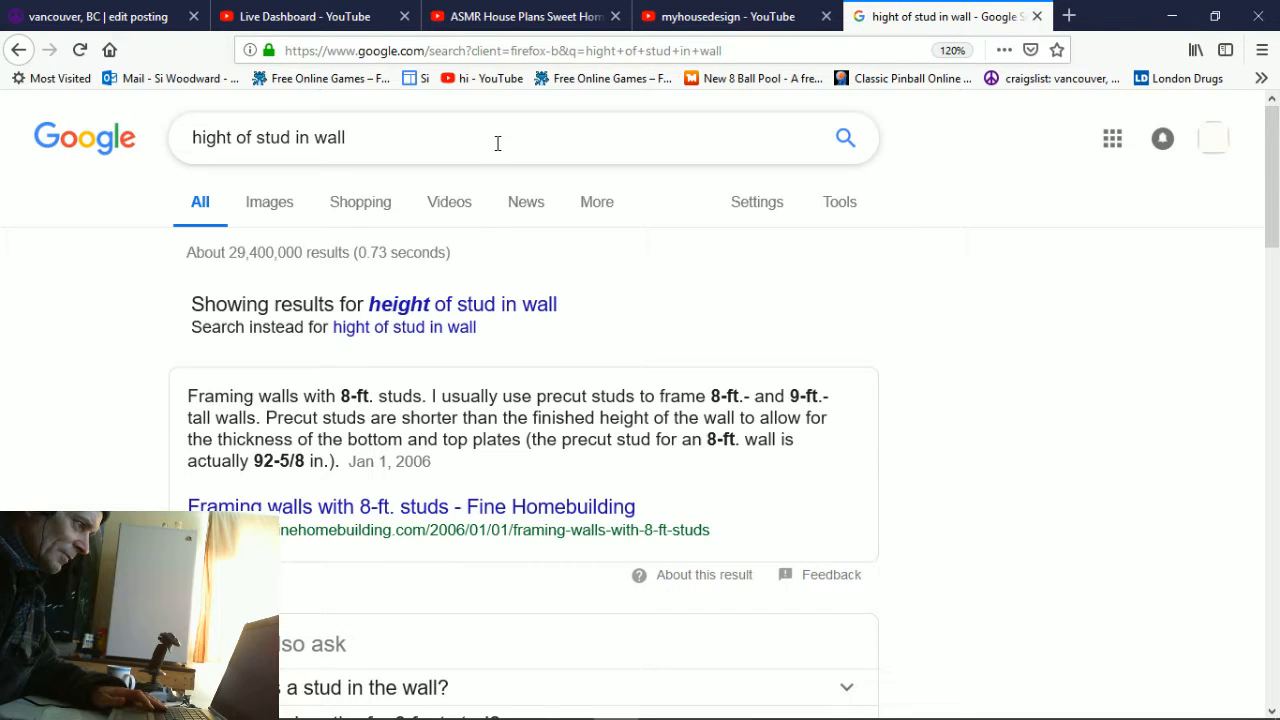
- Search Google for "length of stud for wall with 2 top plates and 1 bottom plate"
{"action": "left_click_drag", "start_coordinate": [497, 143], "coordinate": [160, 138]}
{"action": "type", "text": "len"}
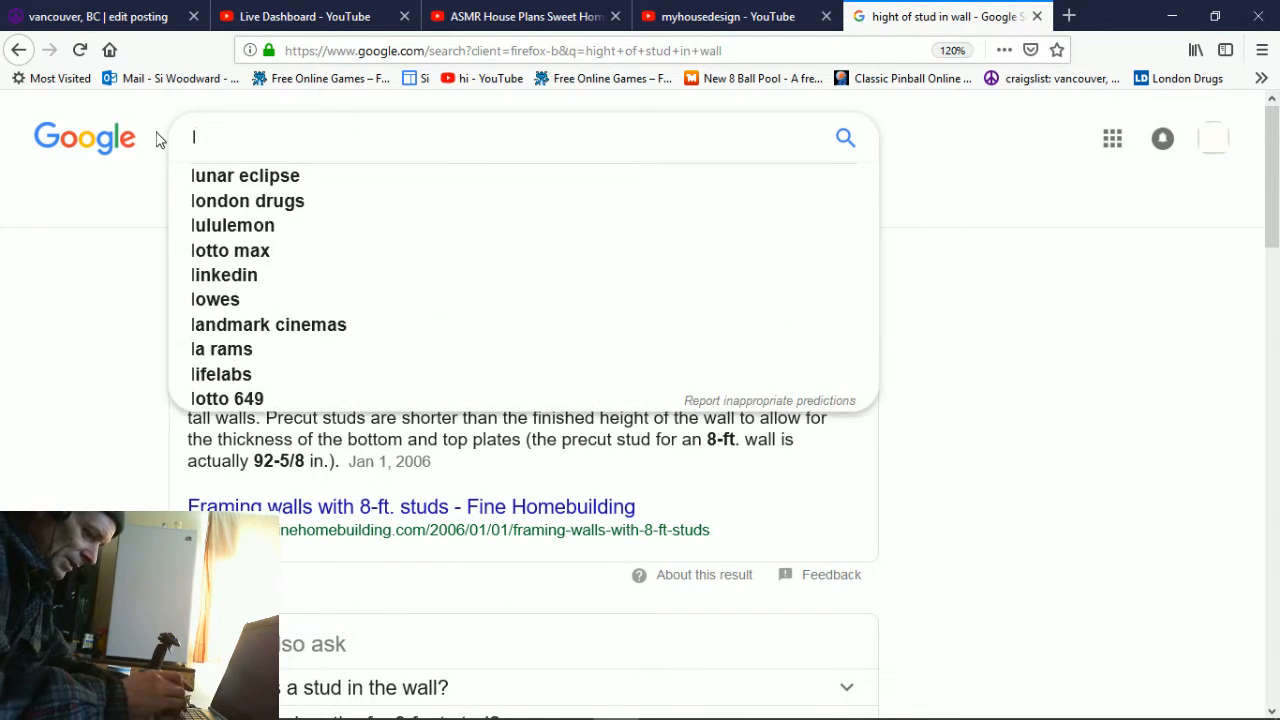
{"action": "type", "text": "g"}
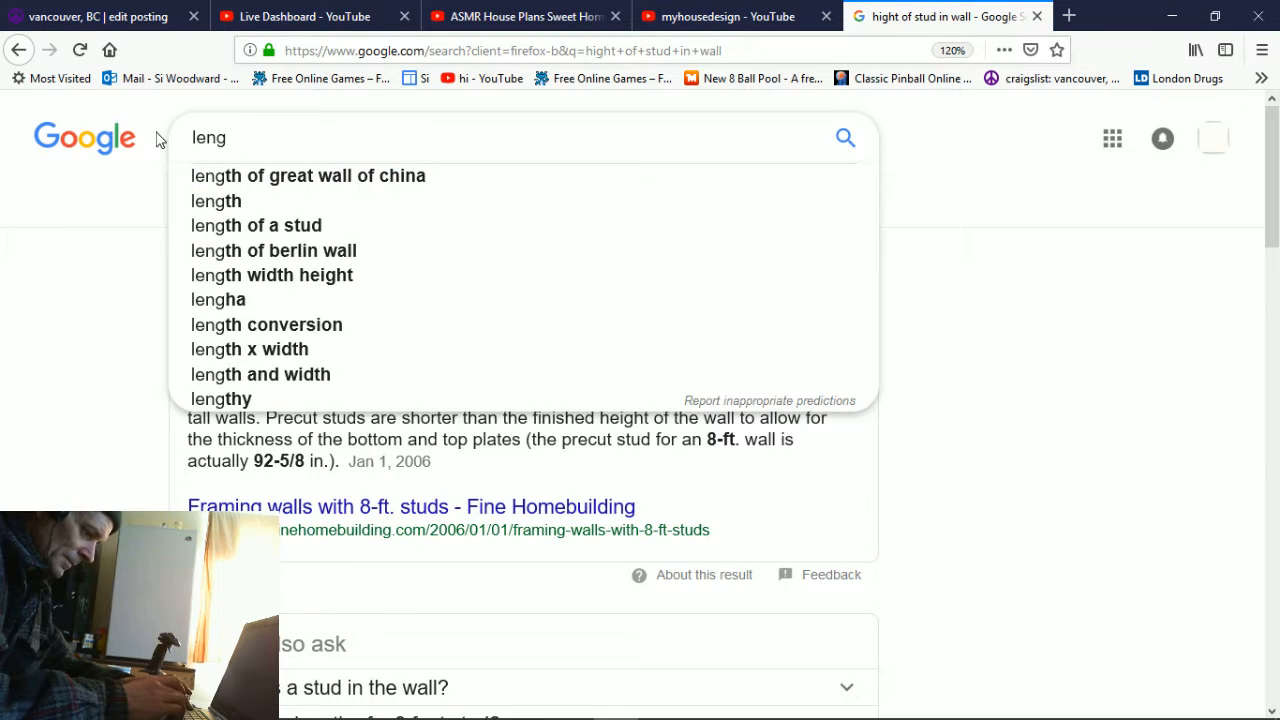
{"action": "type", "text": "th of"}
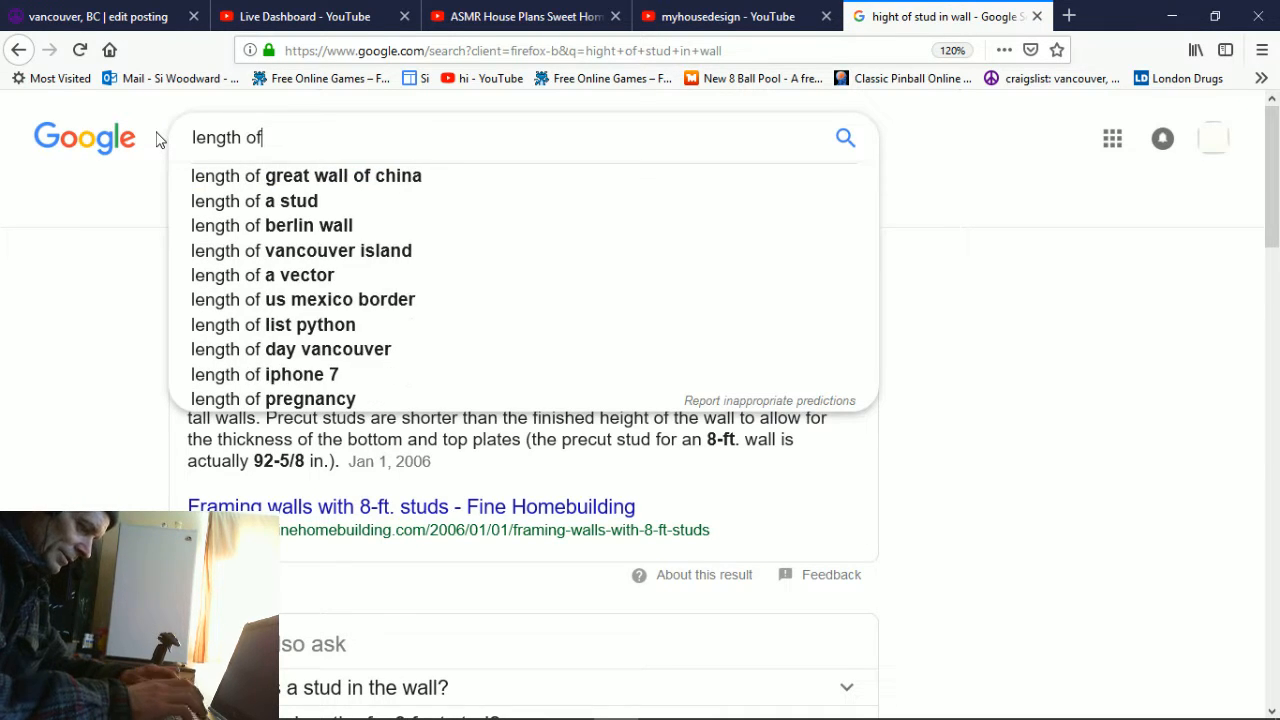
{"action": "type", "text": " stud"}
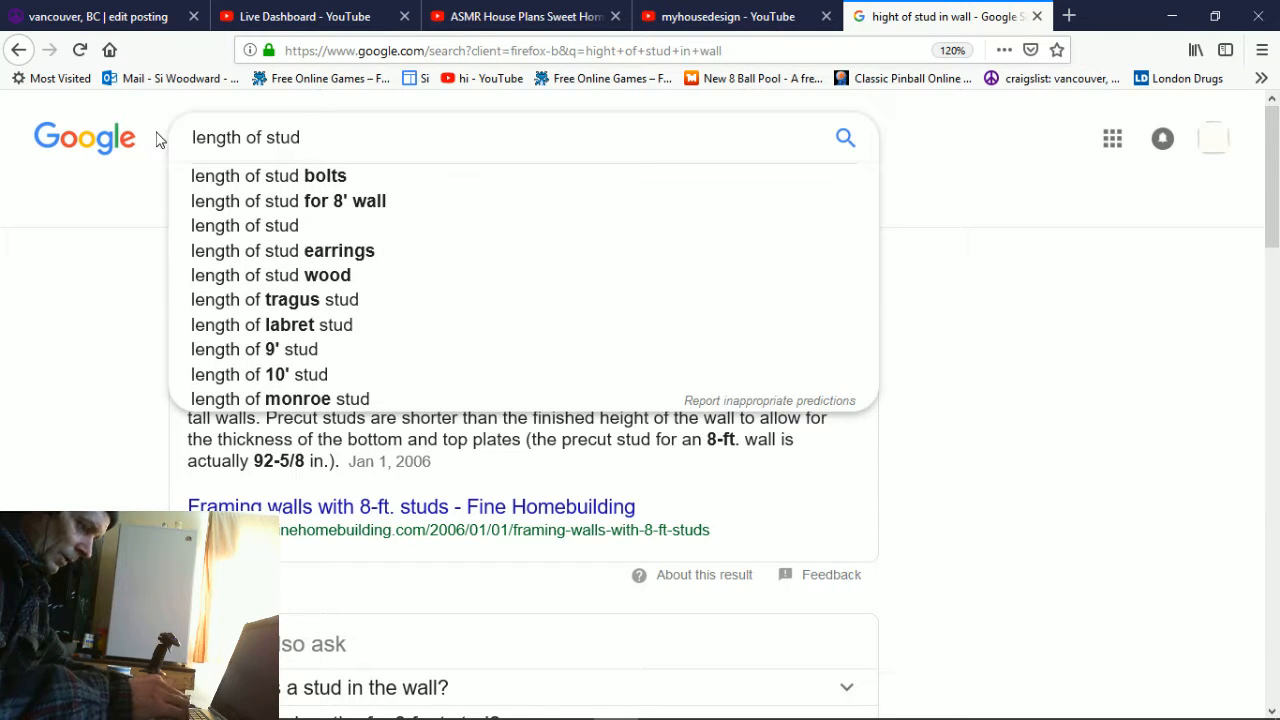
{"action": "type", "text": " for"}
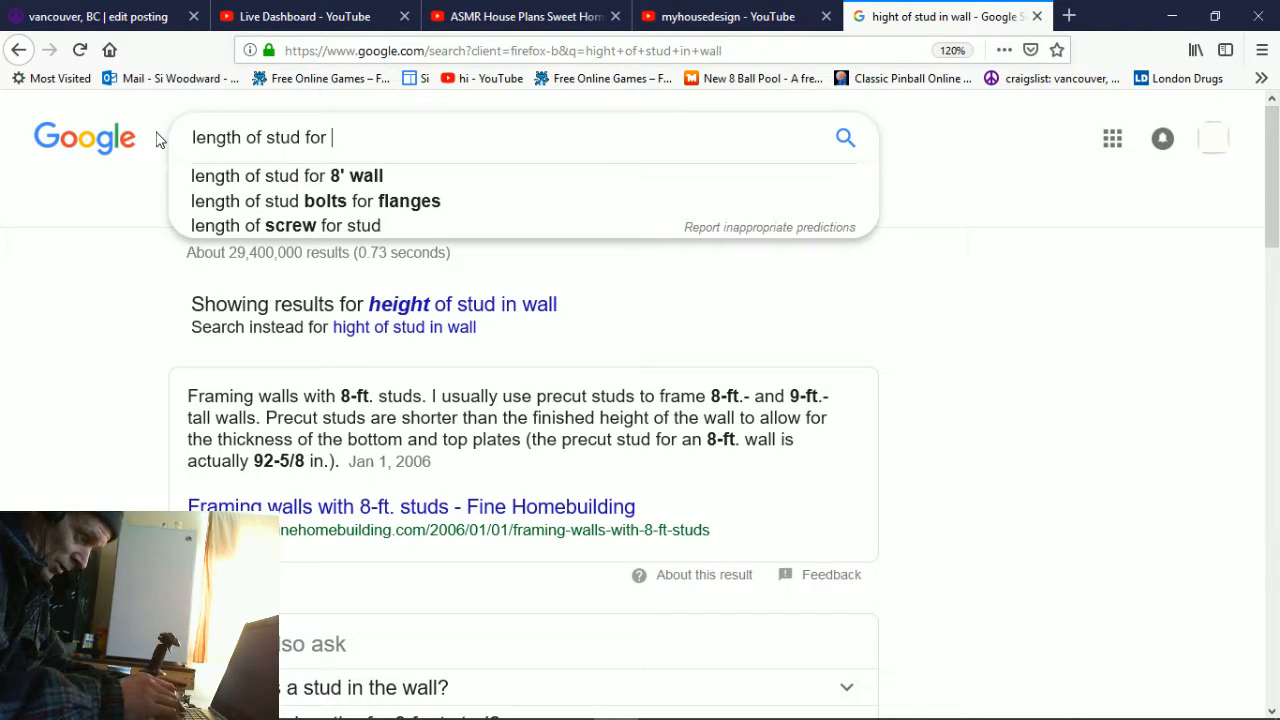
{"action": "type", "text": "wall with 2"}
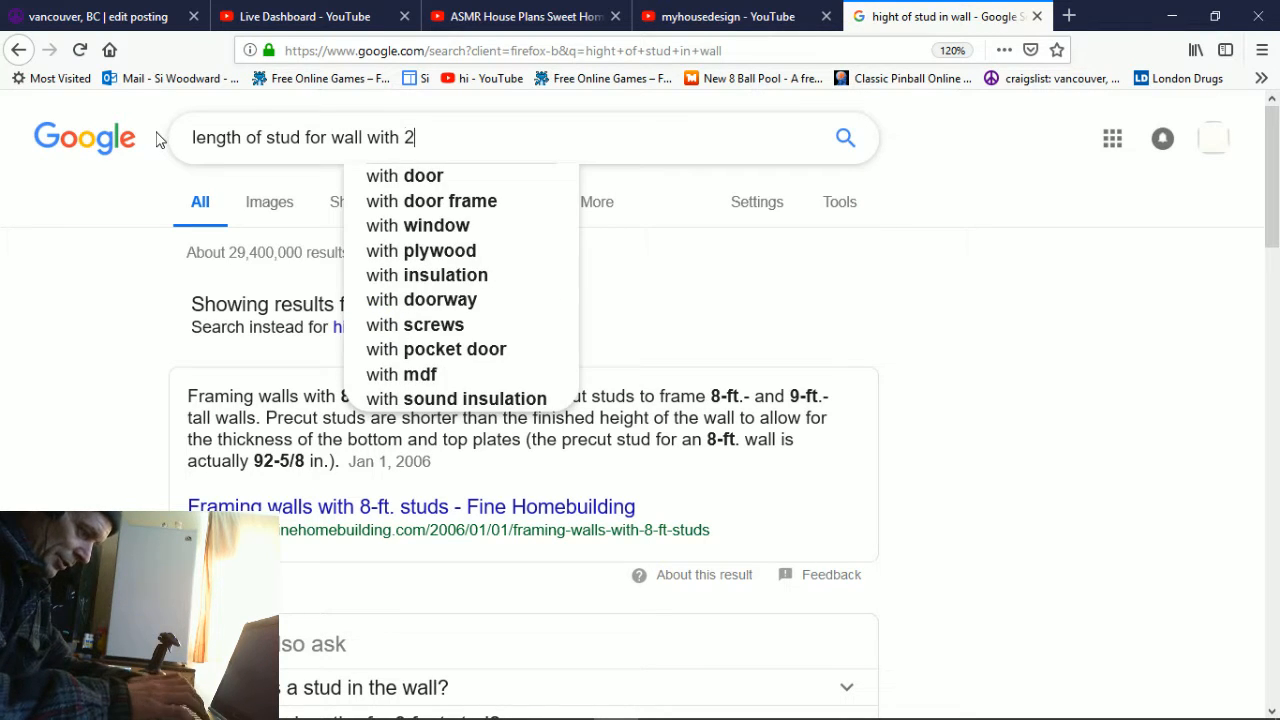
{"action": "type", "text": " top plat"}
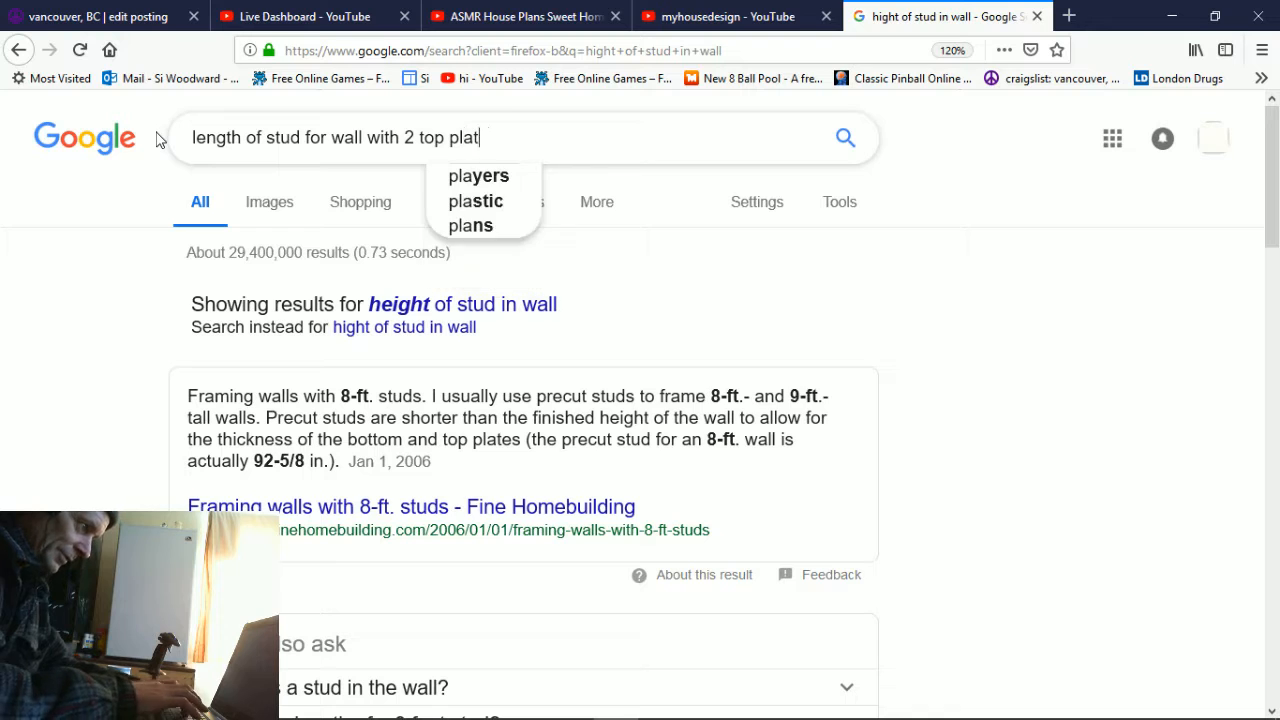
{"action": "type", "text": "es and"}
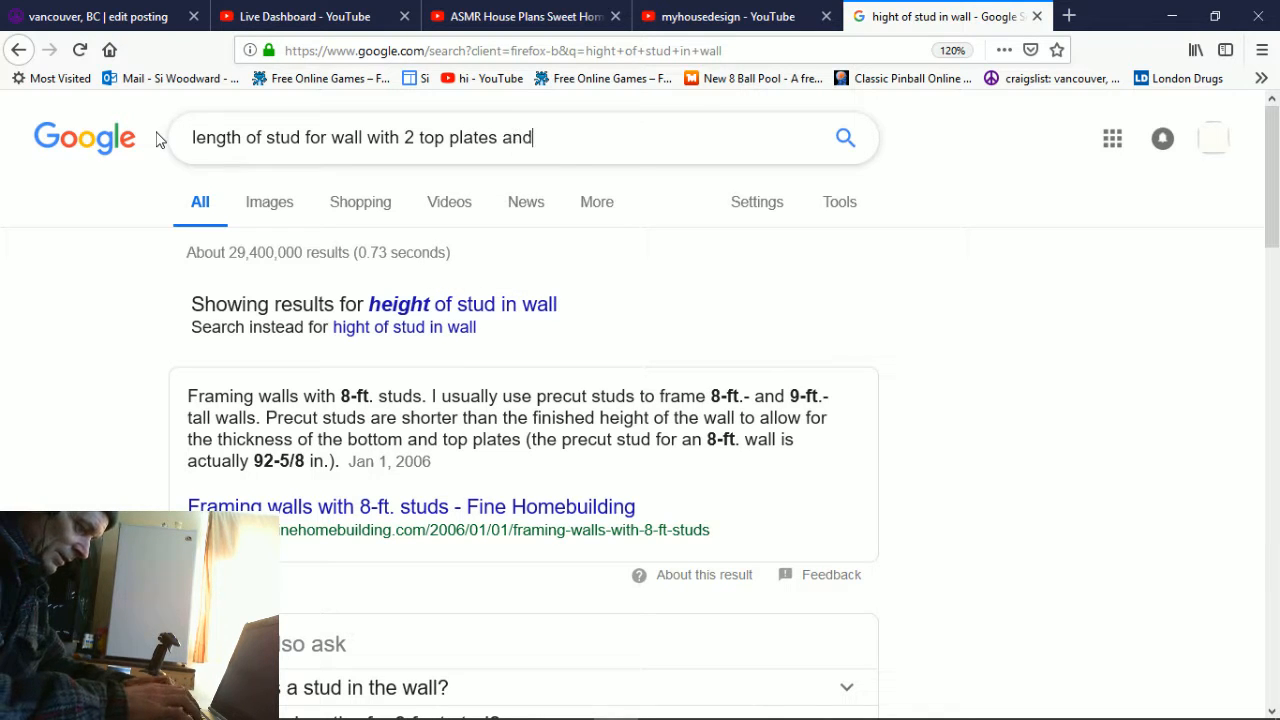
{"action": "type", "text": " 1 bo"}
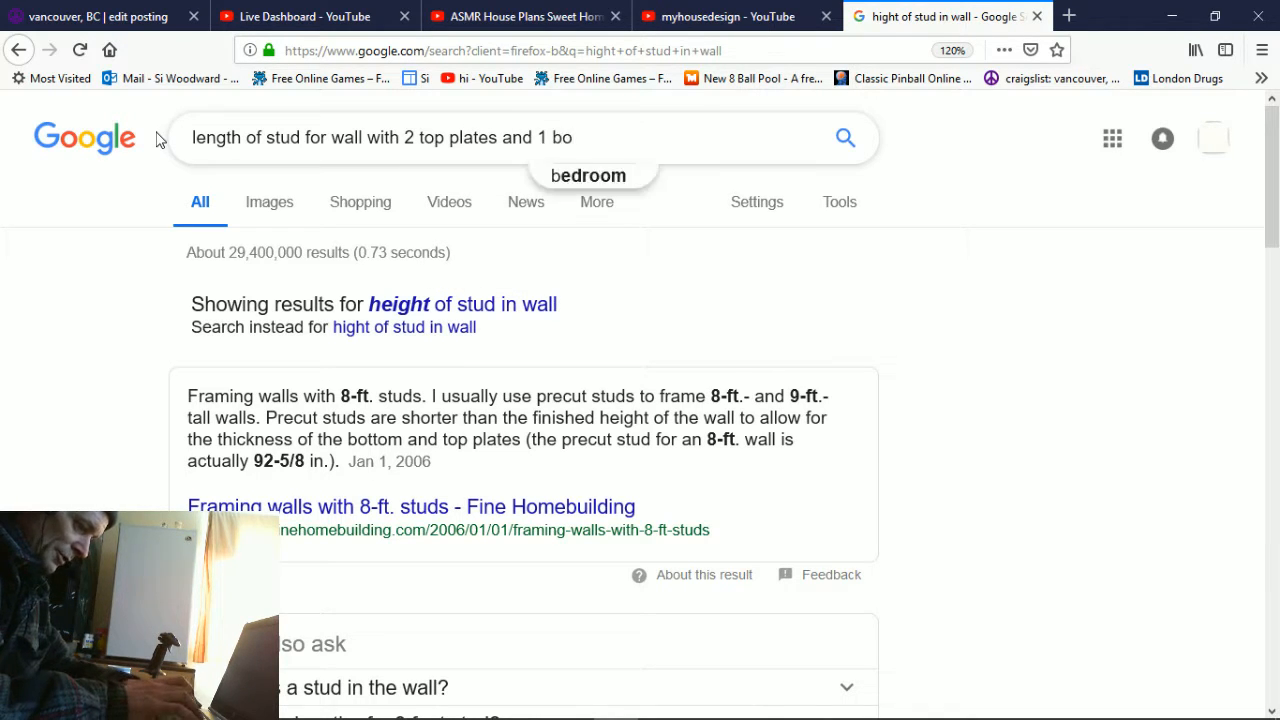
{"action": "type", "text": "ttom plat"}
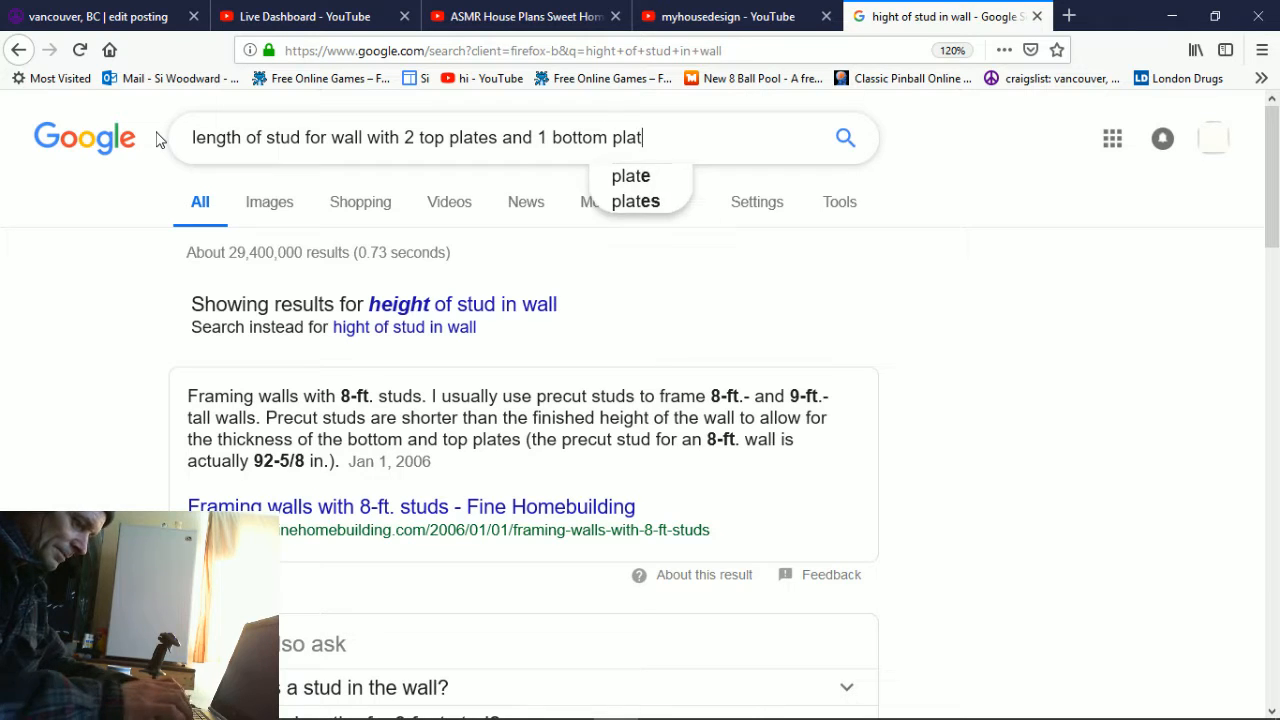
{"action": "key", "text": "Return"}
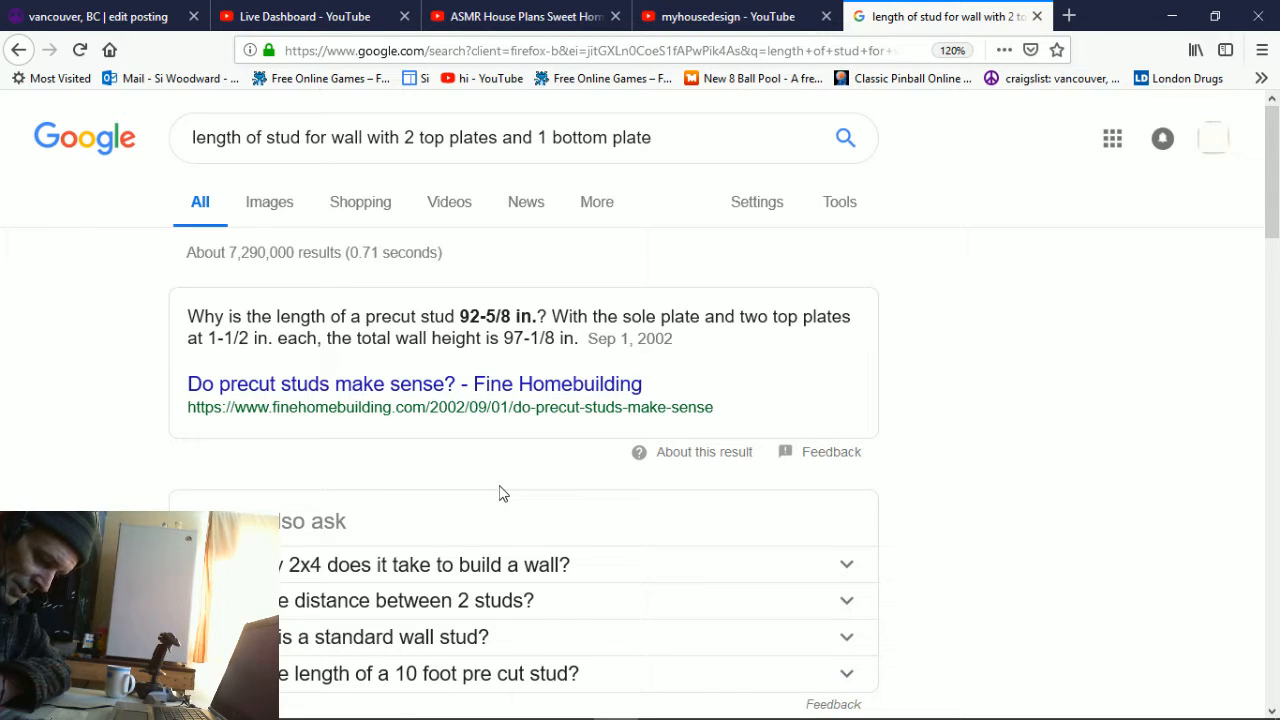
- Switch back to Sweet Home 3D and open the upper top plate's properties to check its elevation and size
{"action": "mouse_move", "coordinate": [796, 712]}
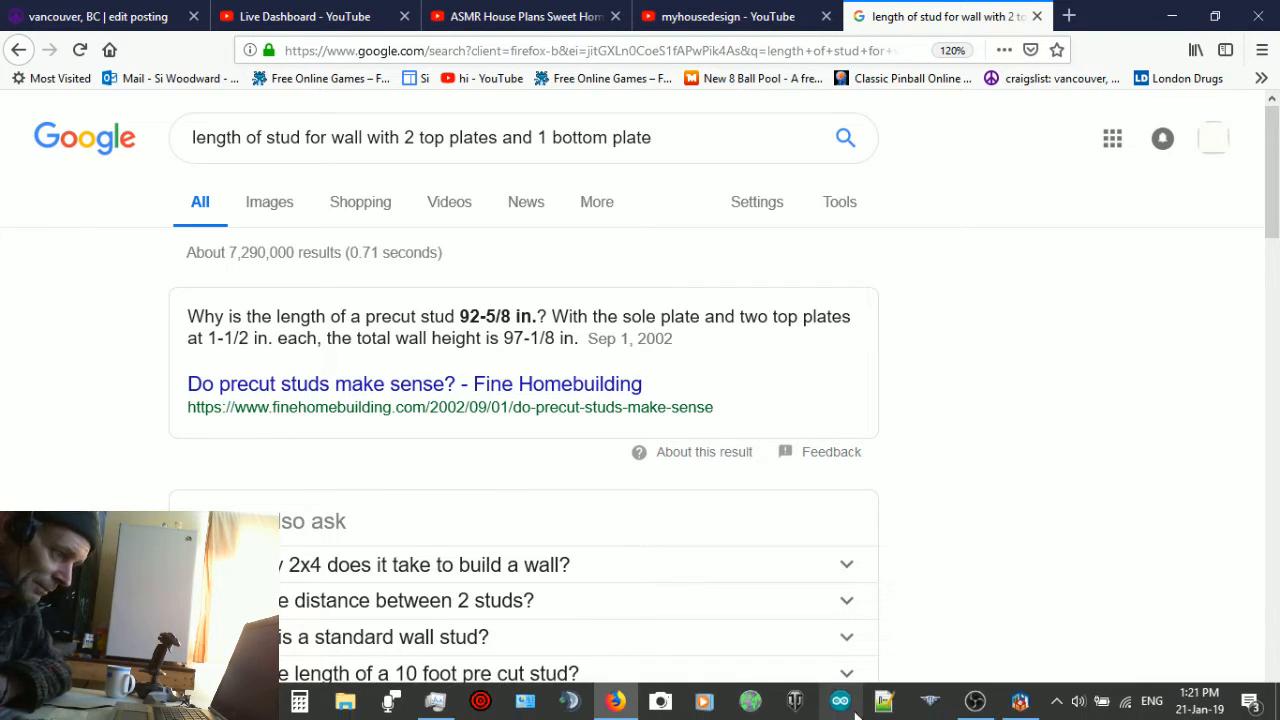
{"action": "left_click", "coordinate": [1020, 701]}
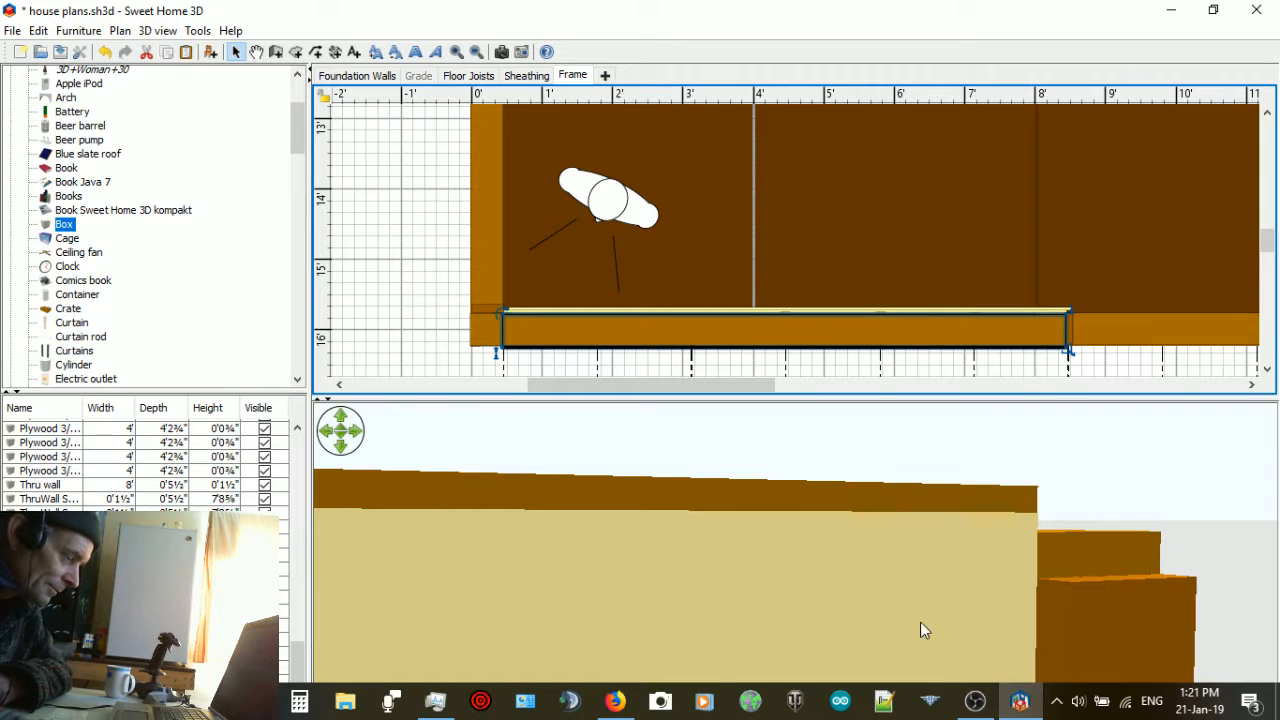
{"action": "double_click", "coordinate": [694, 324]}
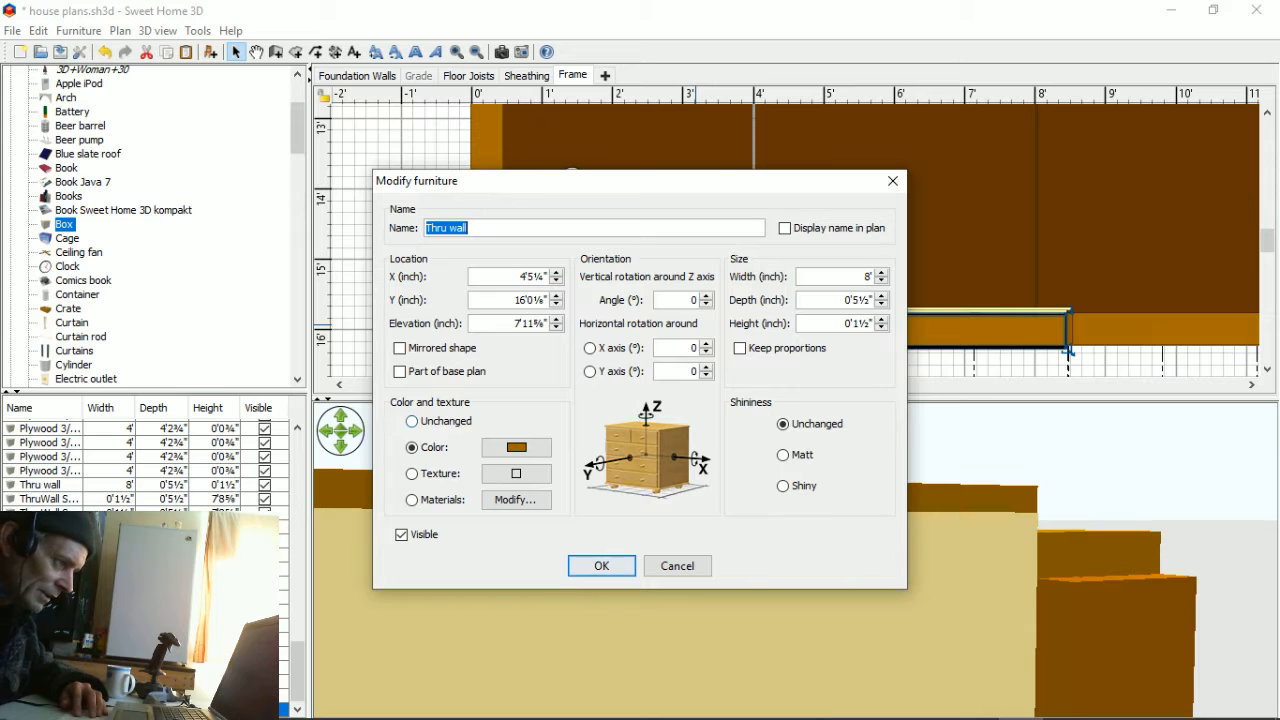
- Switch to Firefox, look through the stud length results and open the Fine Homebuilding article "Do precut studs make sense?"
{"action": "left_click", "coordinate": [614, 700]}
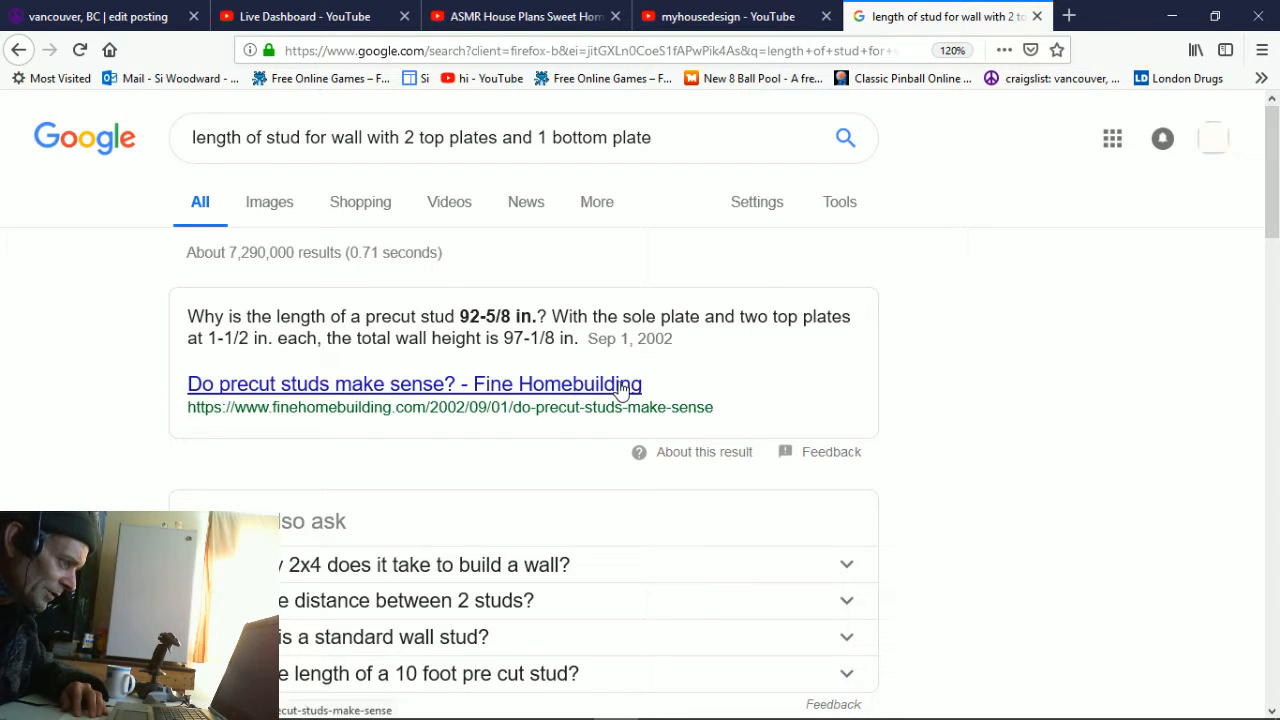
{"action": "scroll", "coordinate": [621, 389], "scroll_direction": "down", "scroll_amount": 3}
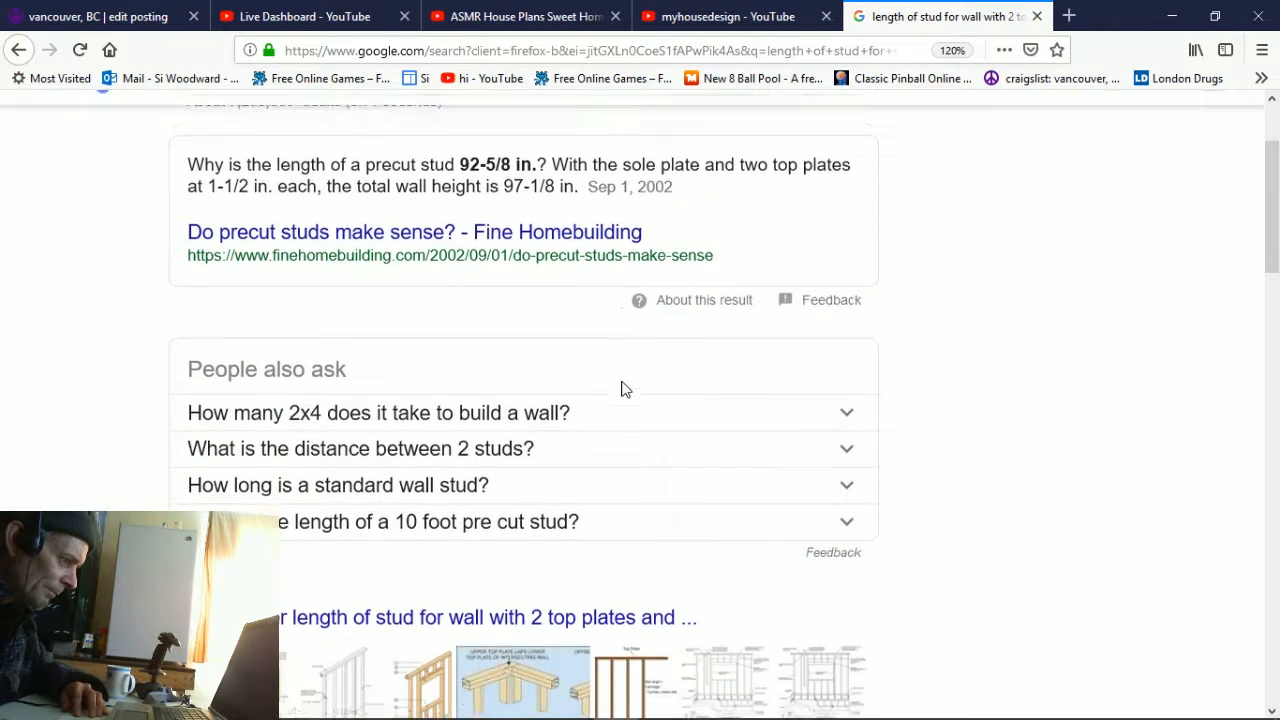
{"action": "scroll", "coordinate": [621, 389], "scroll_direction": "down", "scroll_amount": 5}
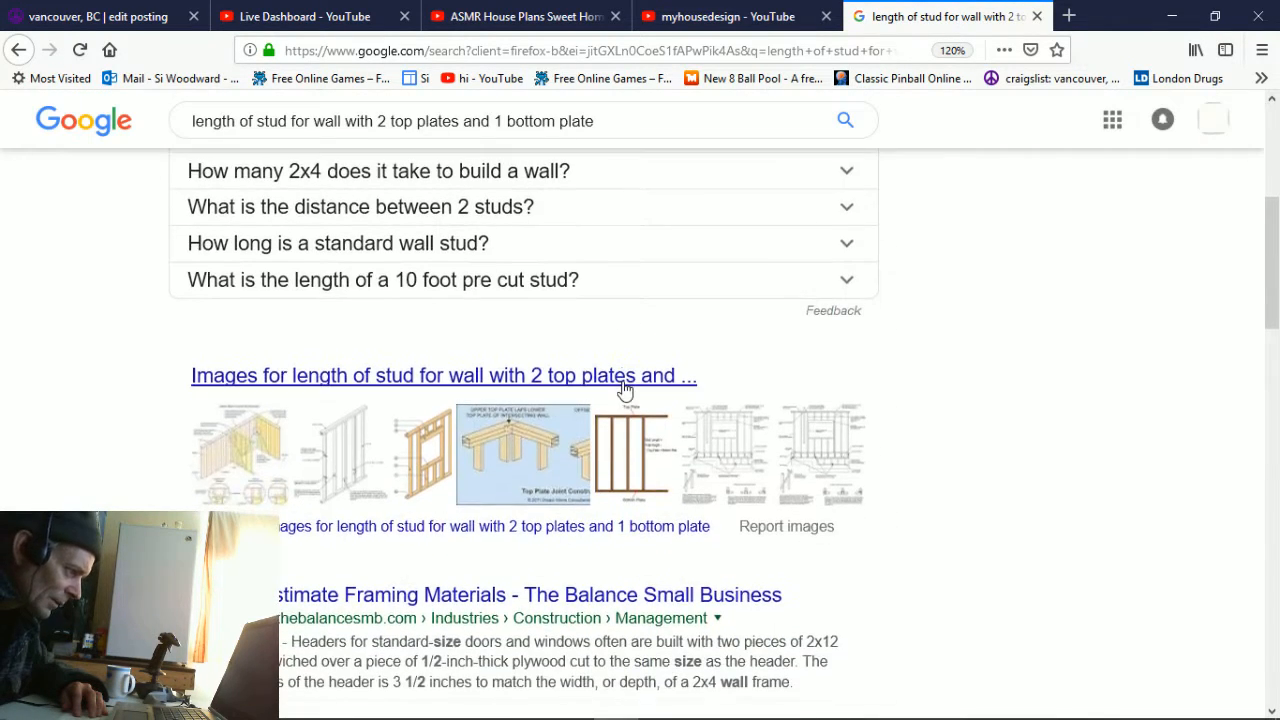
{"action": "scroll", "coordinate": [624, 389], "scroll_direction": "down", "scroll_amount": 4}
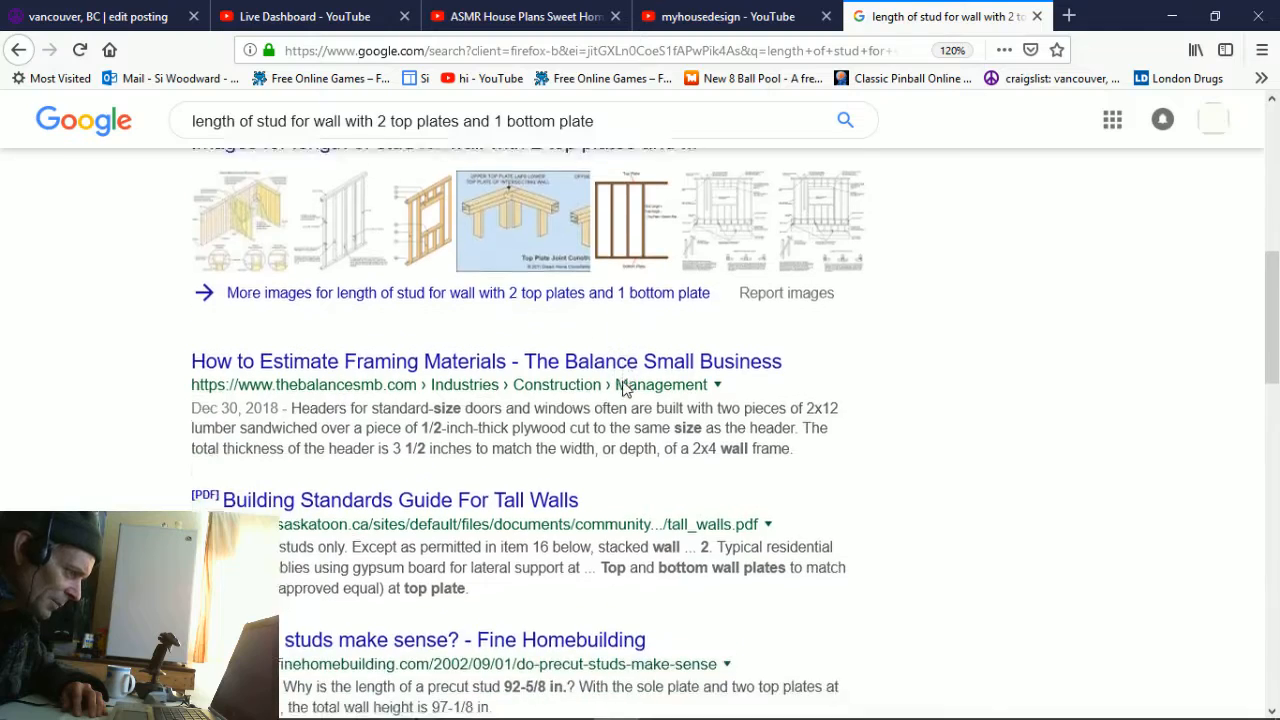
{"action": "scroll", "coordinate": [624, 381], "scroll_direction": "down", "scroll_amount": 1}
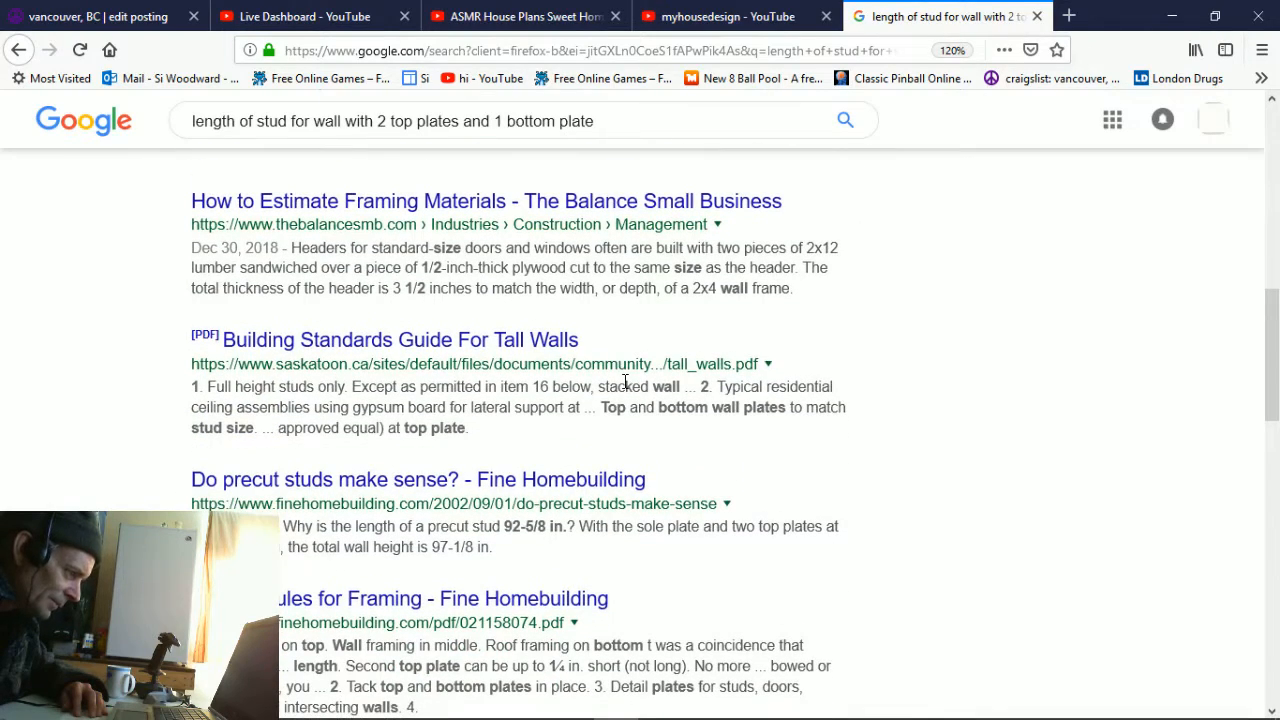
{"action": "scroll", "coordinate": [624, 381], "scroll_direction": "down", "scroll_amount": 1}
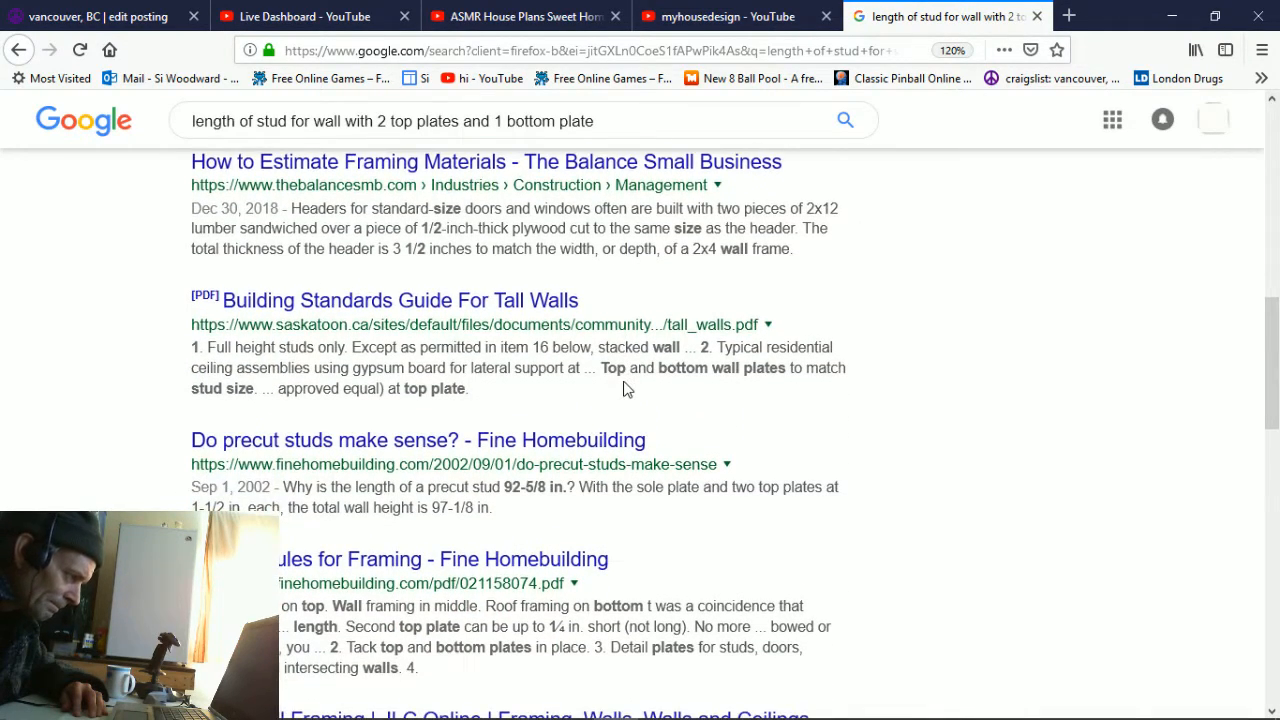
{"action": "scroll", "coordinate": [624, 389], "scroll_direction": "down", "scroll_amount": 2}
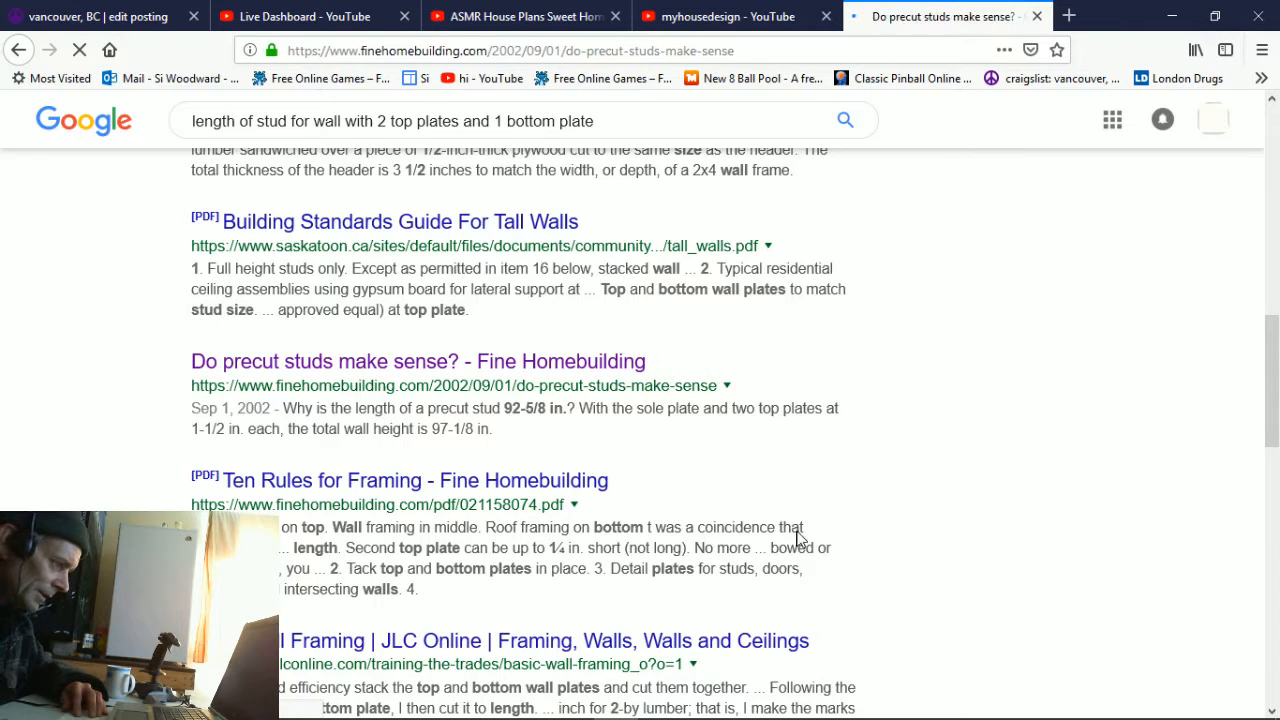
- Read the article's question and answer on precut stud length, reloading the page and dismissing the survey pop-up
{"action": "scroll", "coordinate": [797, 538], "scroll_direction": "down", "scroll_amount": 2}
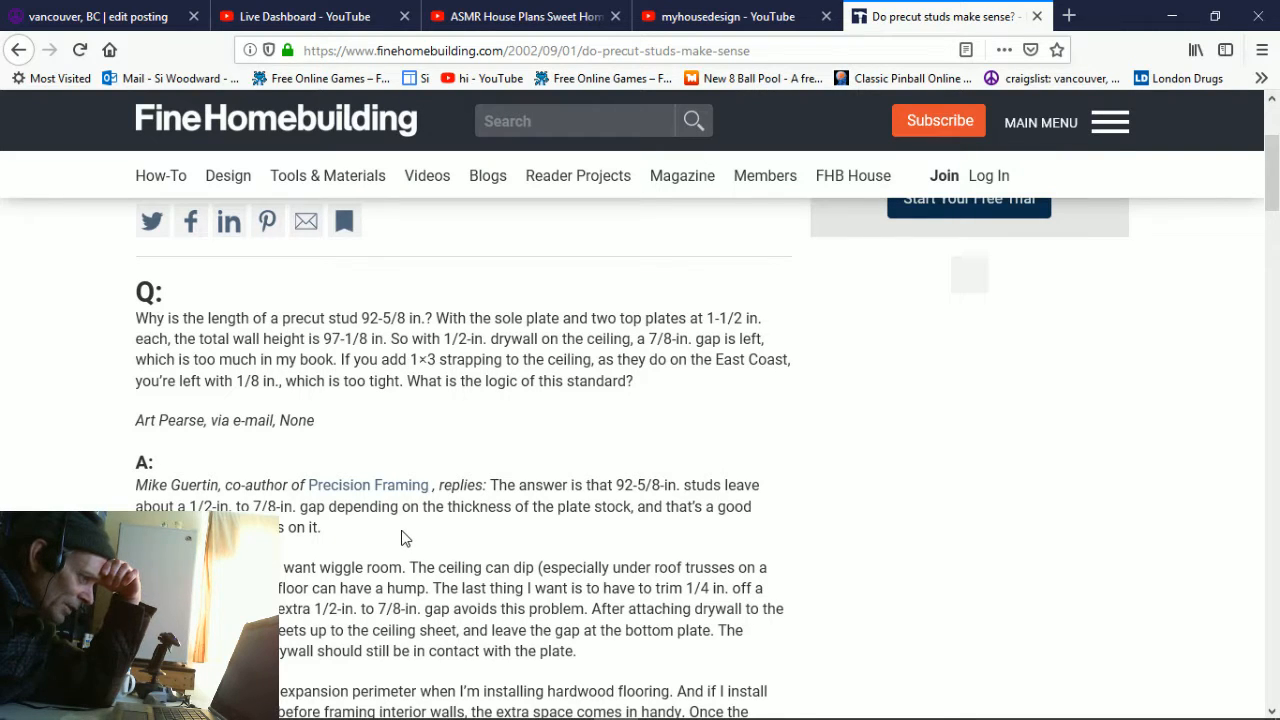
{"action": "scroll", "coordinate": [402, 526], "scroll_direction": "down", "scroll_amount": 1}
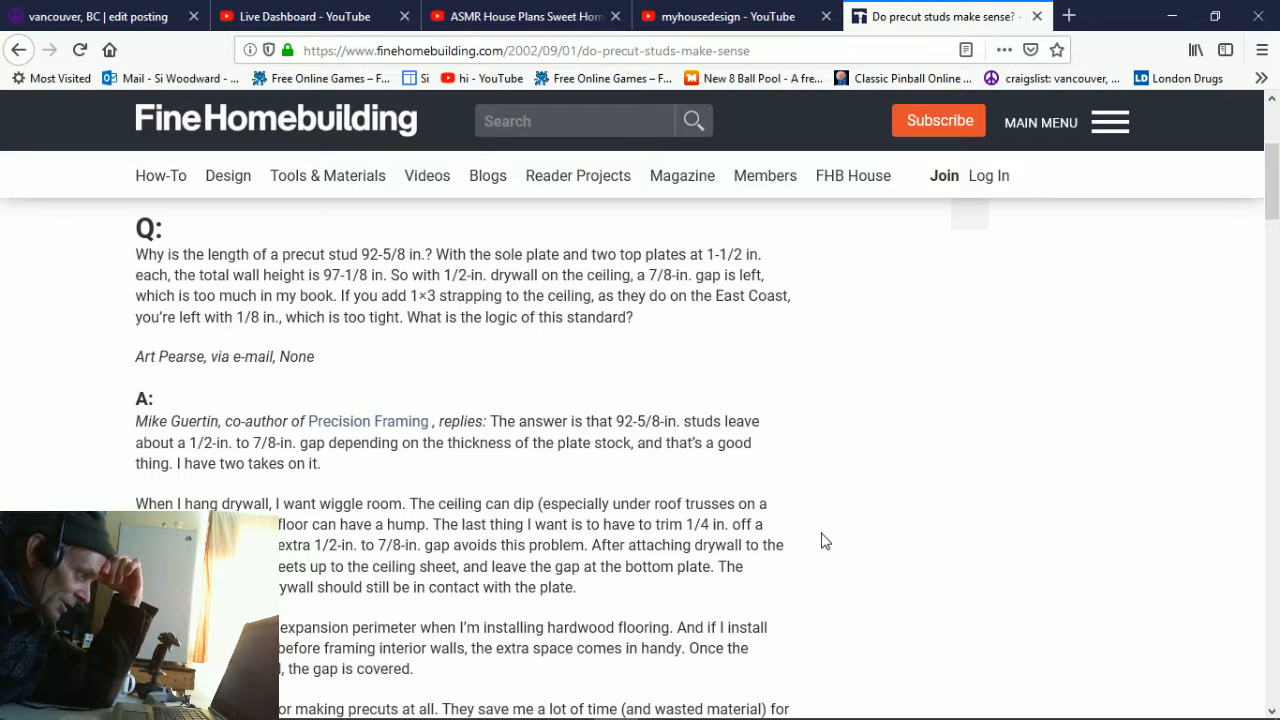
{"action": "key", "text": "F5"}
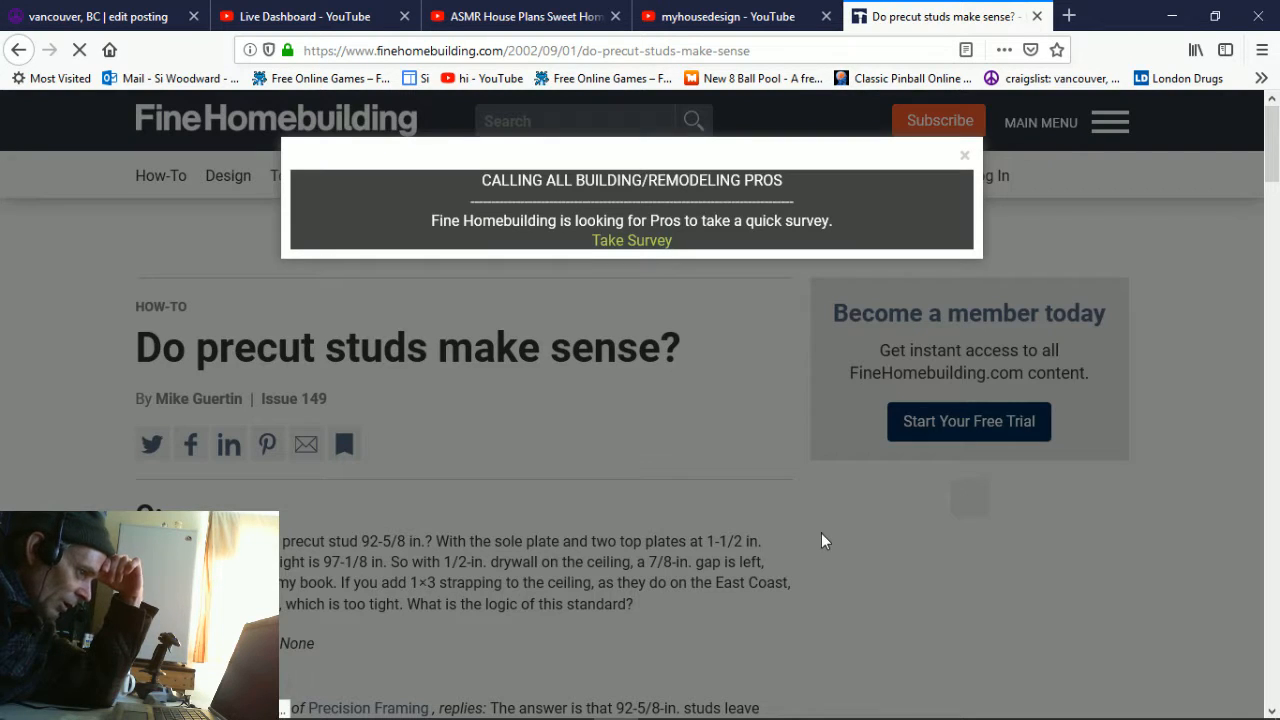
{"action": "left_click", "coordinate": [963, 160]}
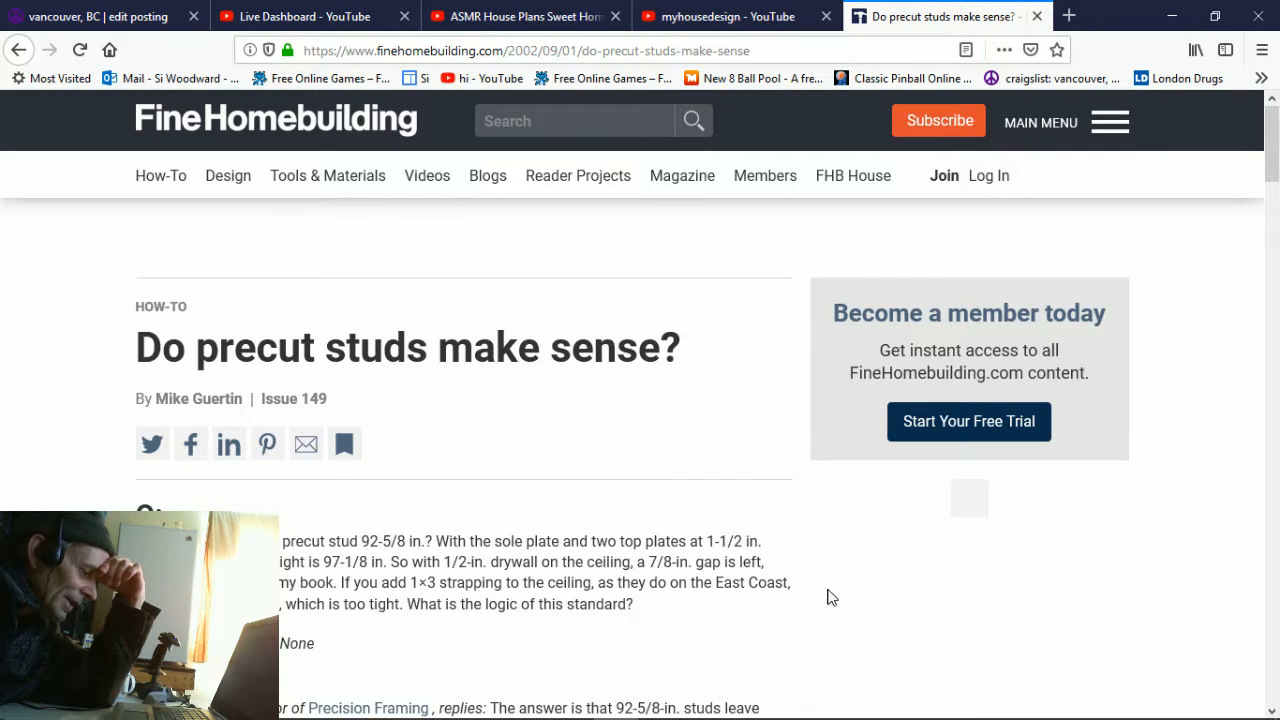
{"action": "scroll", "coordinate": [829, 597], "scroll_direction": "down", "scroll_amount": 1}
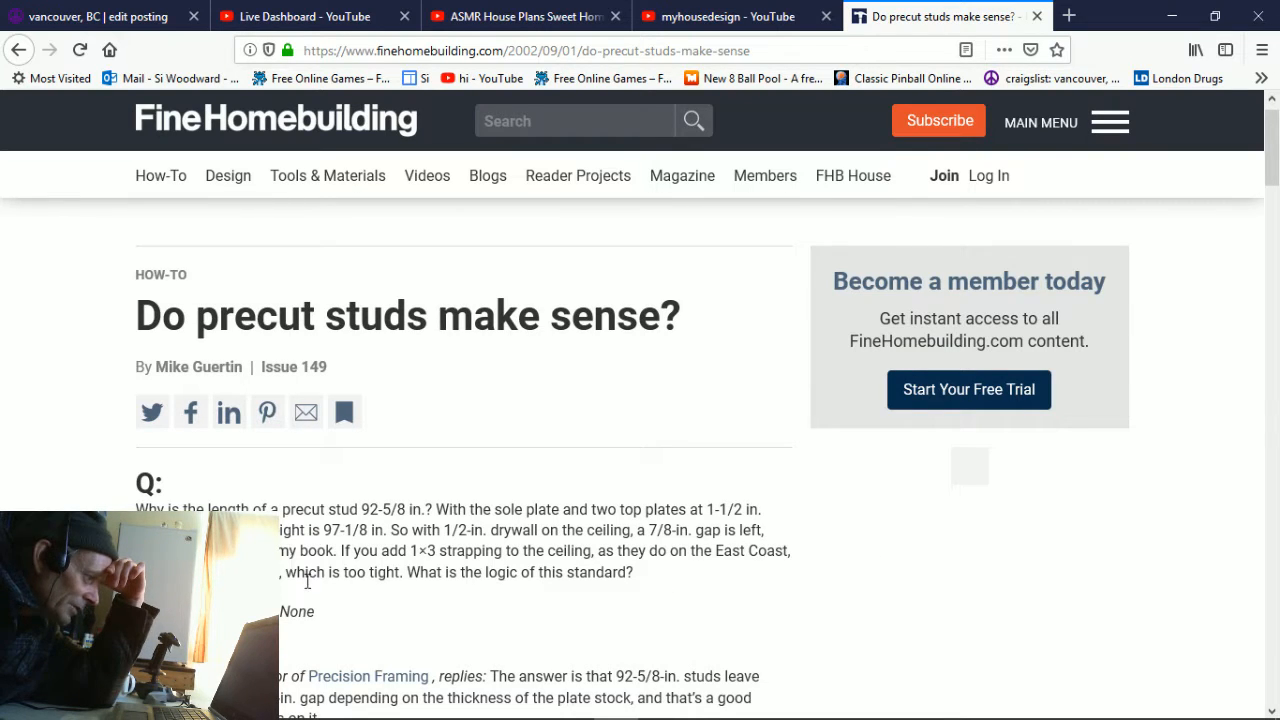
{"action": "scroll", "coordinate": [565, 545], "scroll_direction": "down", "scroll_amount": 1}
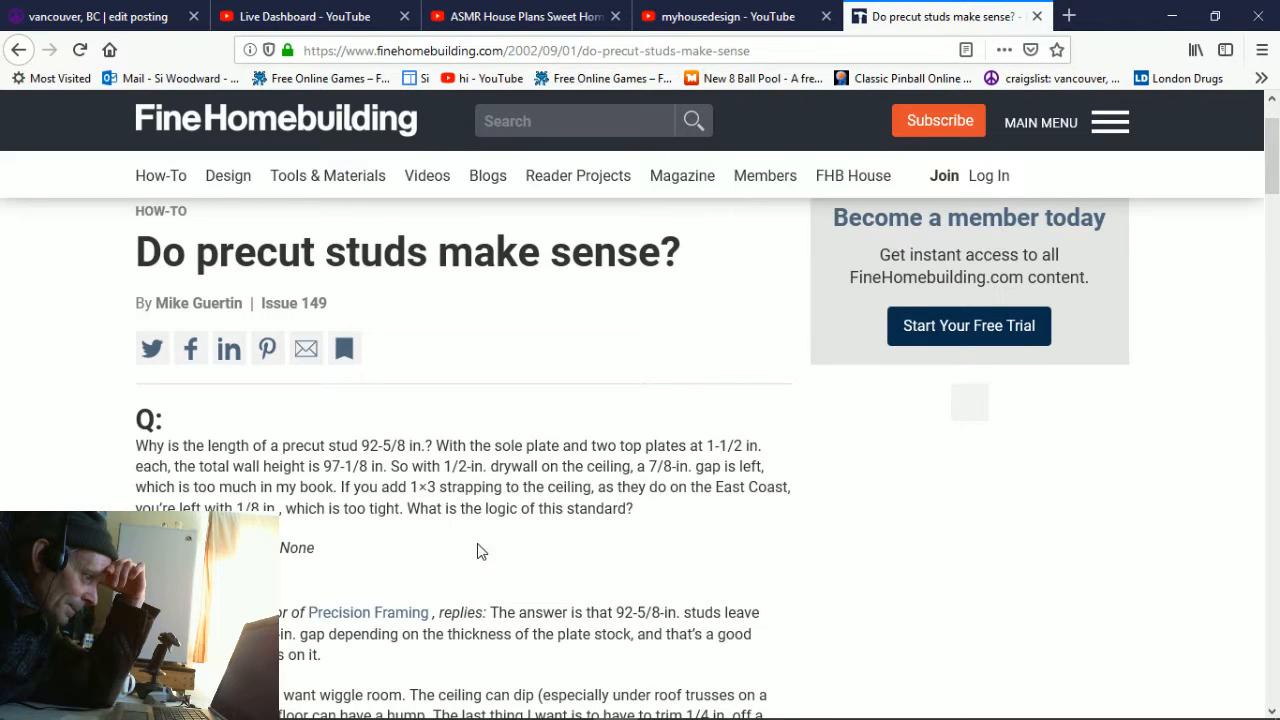
{"action": "scroll", "coordinate": [363, 529], "scroll_direction": "up", "scroll_amount": 1}
{"action": "scroll", "coordinate": [363, 529], "scroll_direction": "down", "scroll_amount": 1}
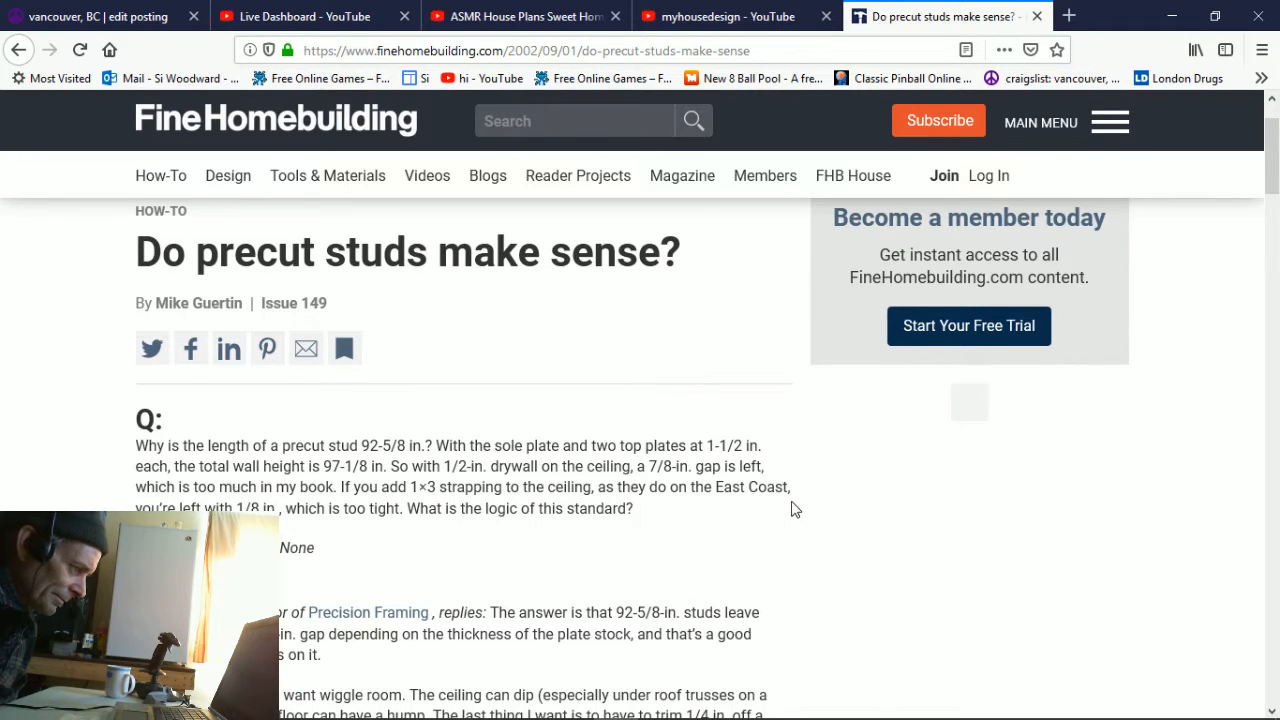
{"action": "scroll", "coordinate": [791, 509], "scroll_direction": "down", "scroll_amount": 4}
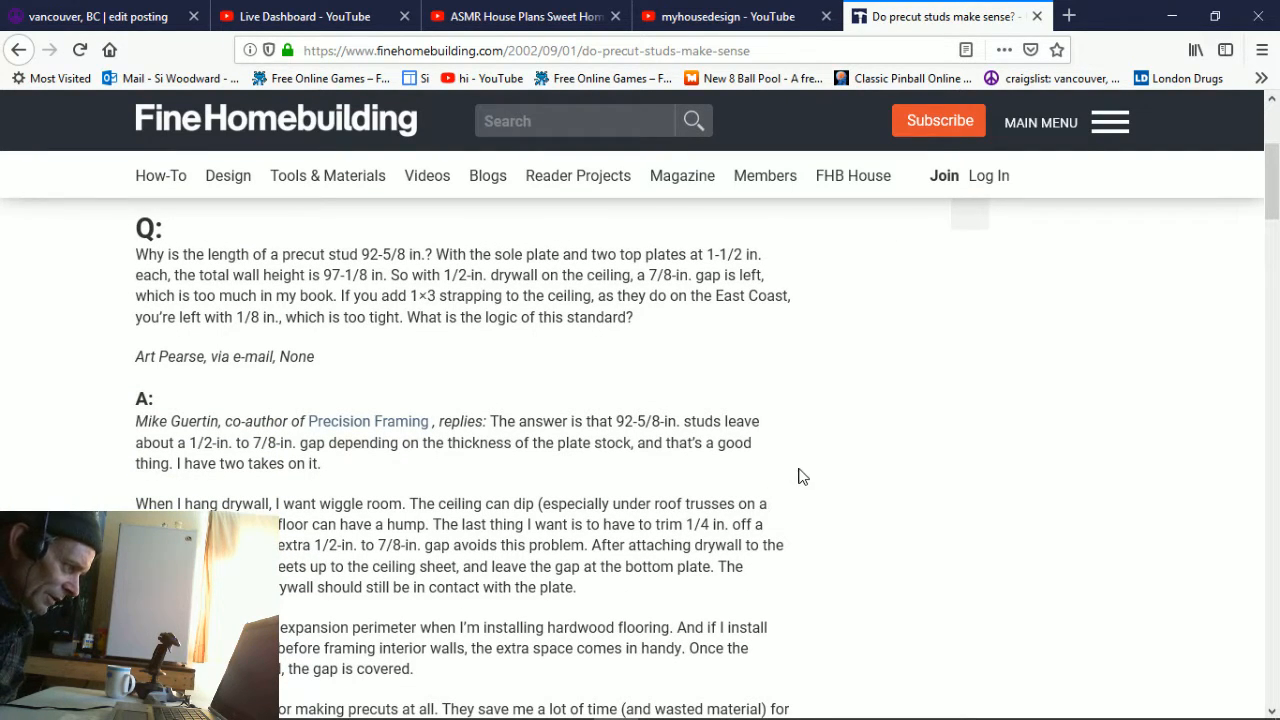
- Read the rest of the article's answer on drywall gaps and precut studs down to its end
{"action": "scroll", "coordinate": [895, 447], "scroll_direction": "down", "scroll_amount": 2}
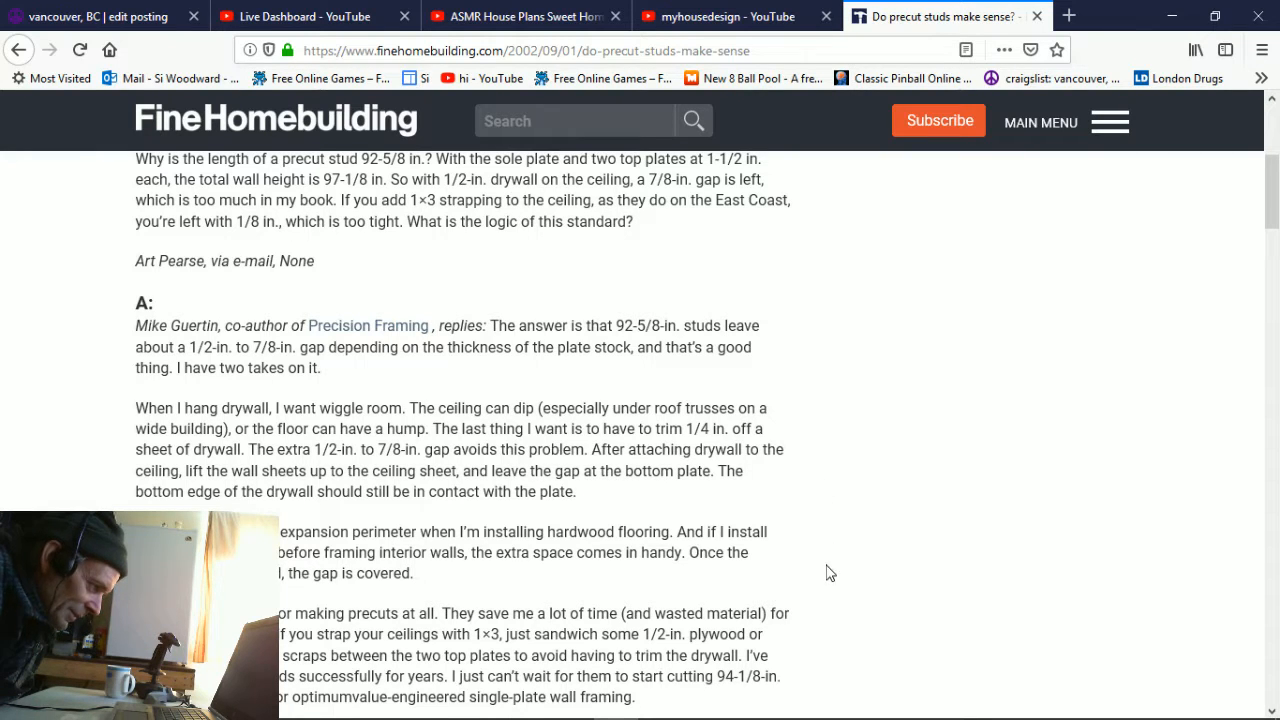
{"action": "scroll", "coordinate": [846, 482], "scroll_direction": "down", "scroll_amount": 1}
{"action": "scroll", "coordinate": [855, 460], "scroll_direction": "down", "scroll_amount": 1}
{"action": "scroll", "coordinate": [856, 462], "scroll_direction": "down", "scroll_amount": 2}
{"action": "scroll", "coordinate": [790, 330], "scroll_direction": "up", "scroll_amount": 3}
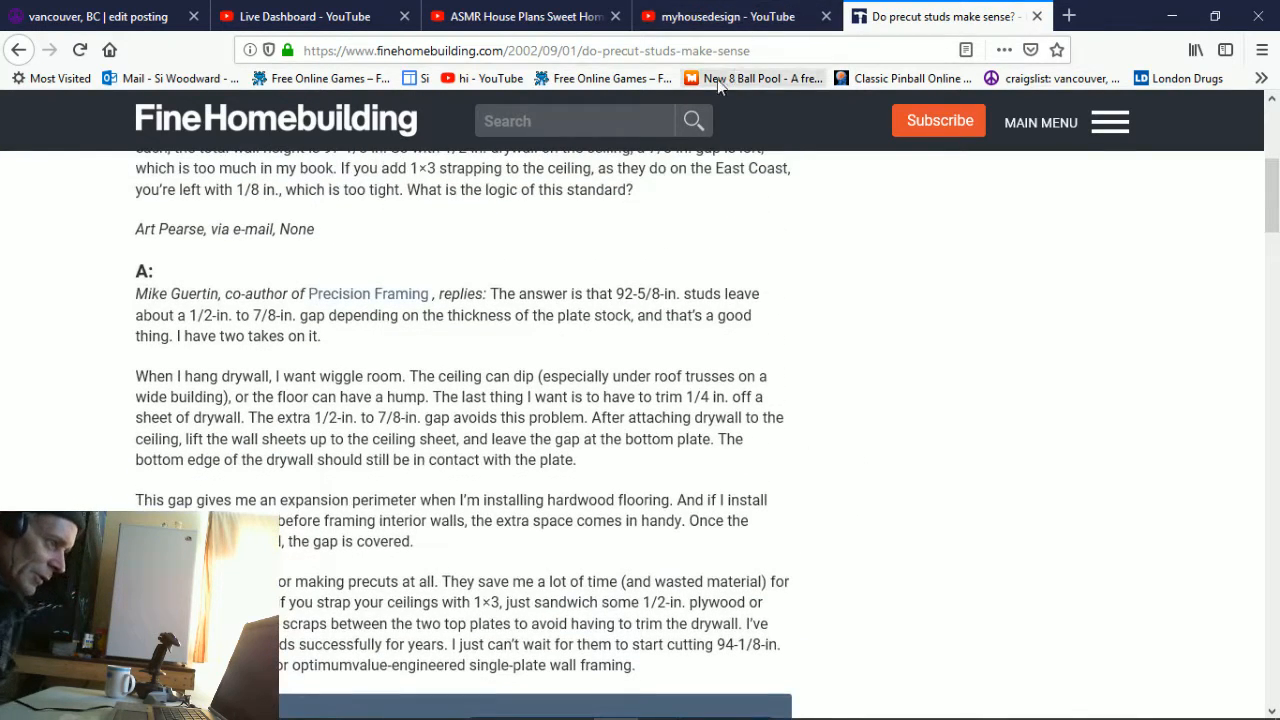
- Search Google for "what is the gap between sheets of drywall placed 1 on top of the other"
{"action": "left_click", "coordinate": [763, 46]}
{"action": "left_click", "coordinate": [763, 44]}
{"action": "double_click", "coordinate": [763, 44]}
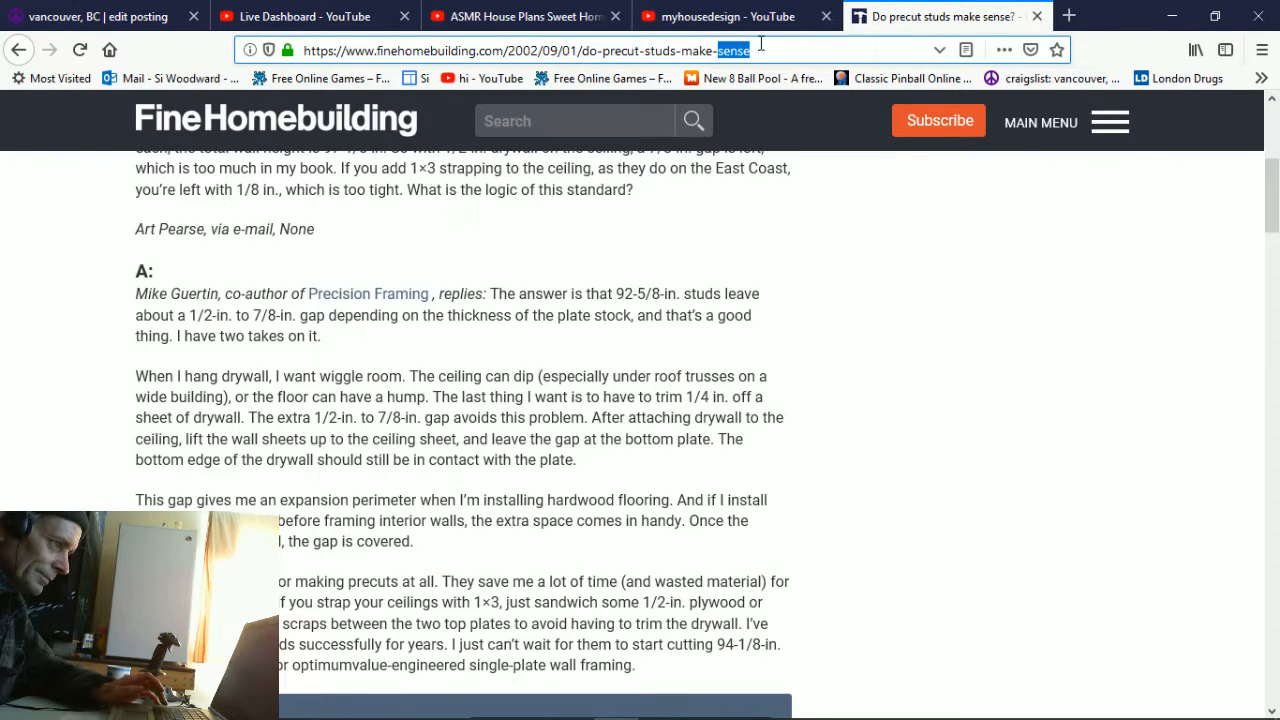
{"action": "key", "text": "ctrl+a"}
{"action": "key", "text": "BackSpace"}
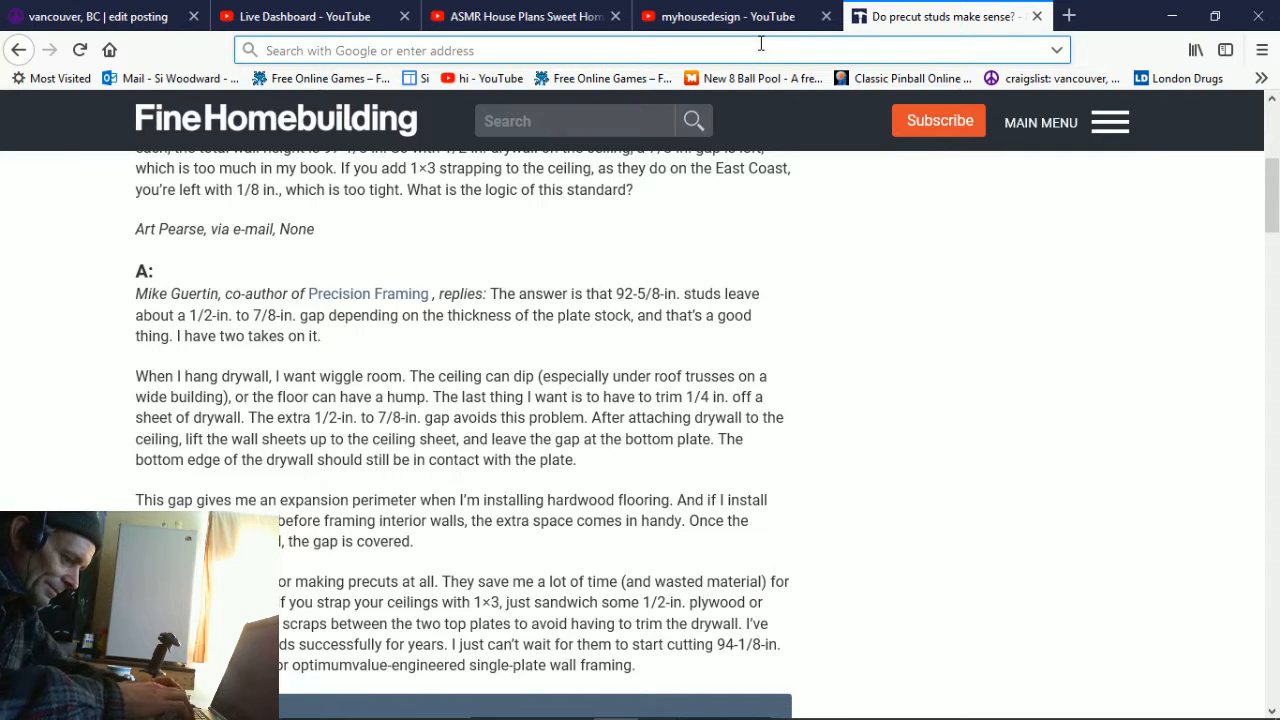
{"action": "type", "text": "what"}
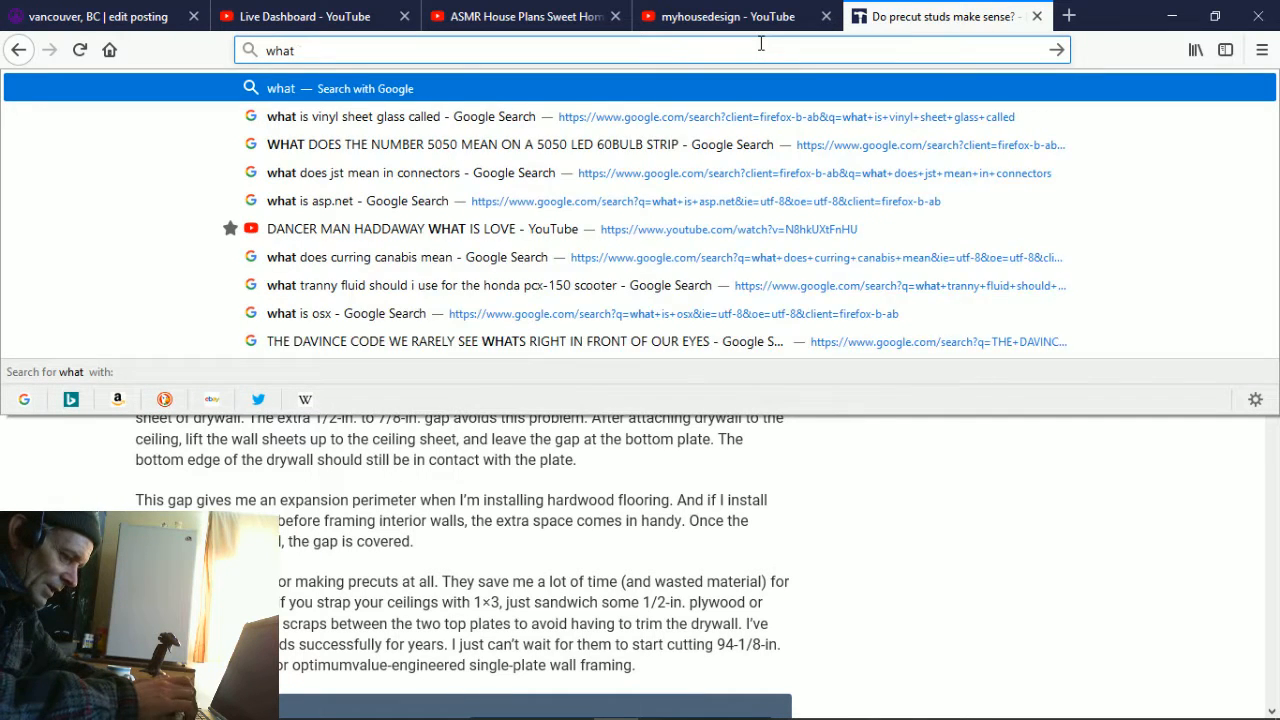
{"action": "type", "text": " is the gap "}
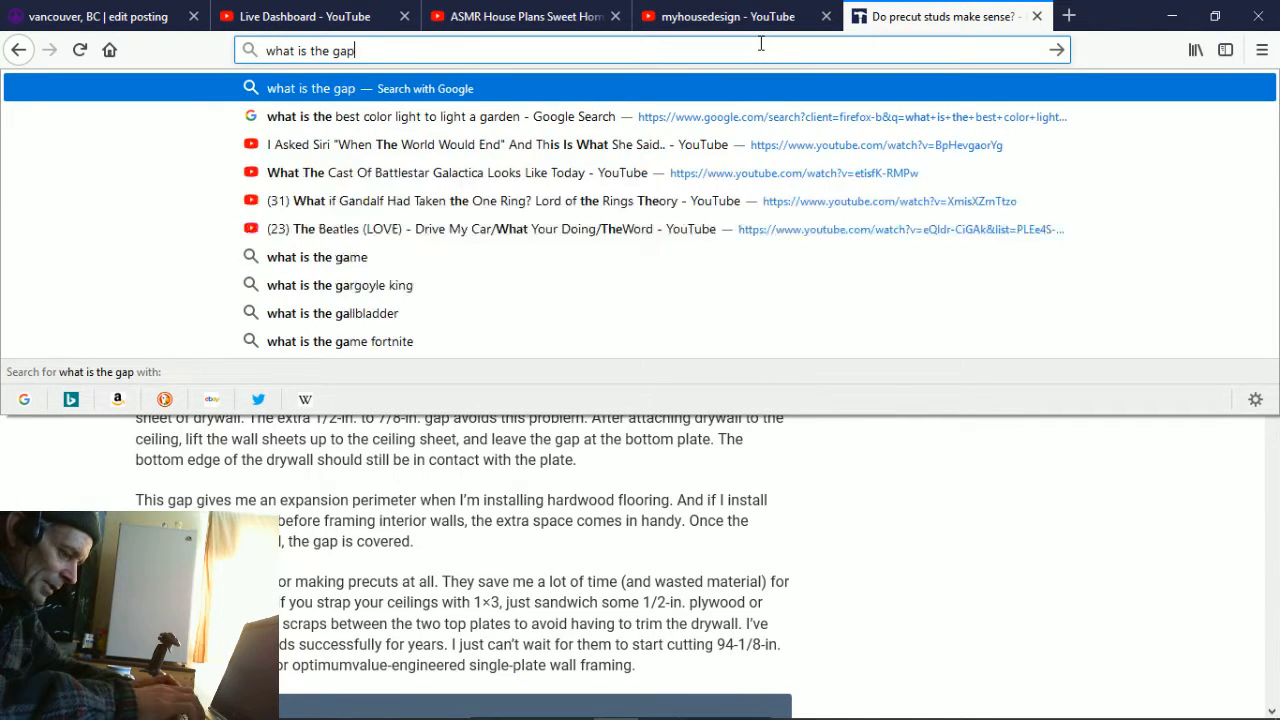
{"action": "type", "text": "between"}
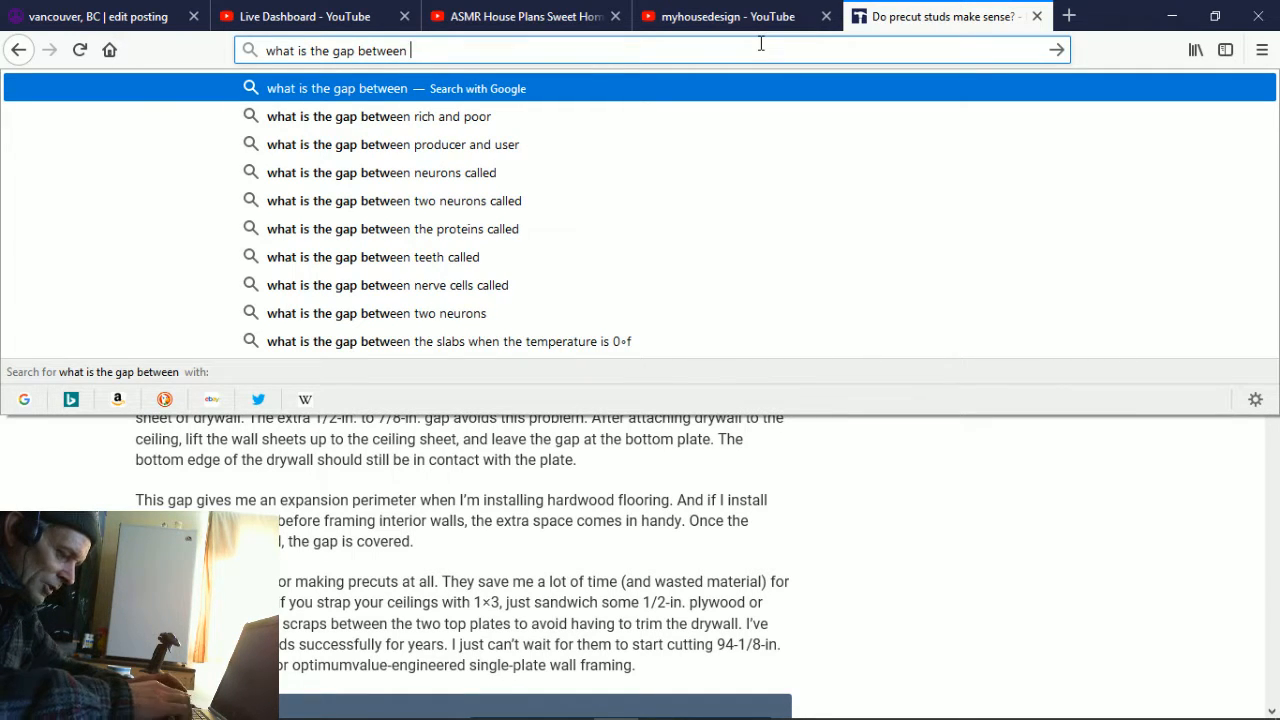
{"action": "type", "text": " sheets of "}
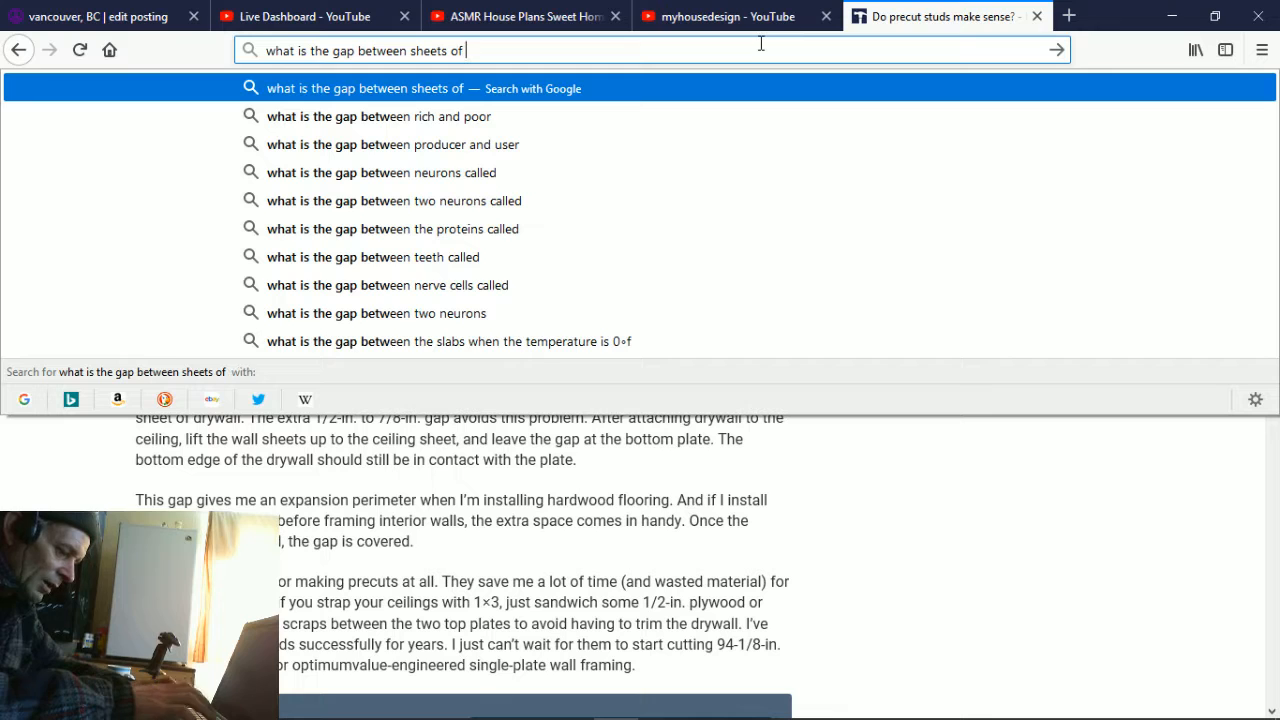
{"action": "type", "text": "drywa"}
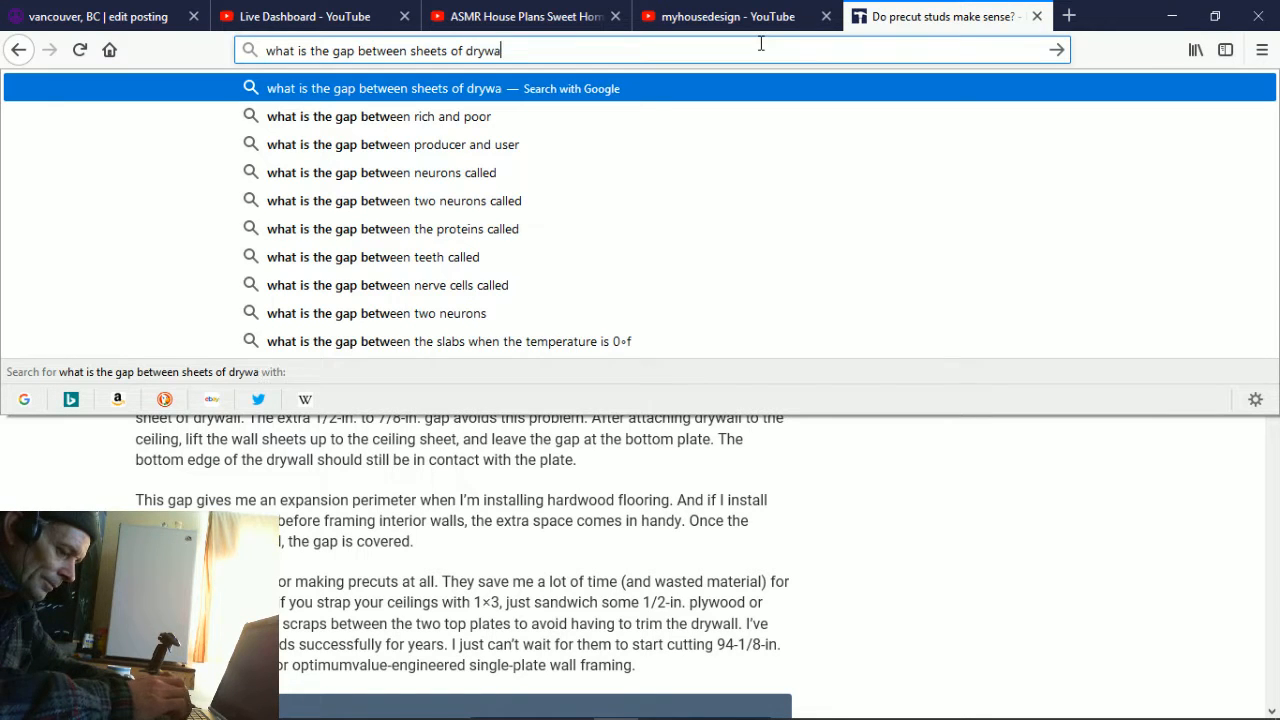
{"action": "type", "text": "ll placed"}
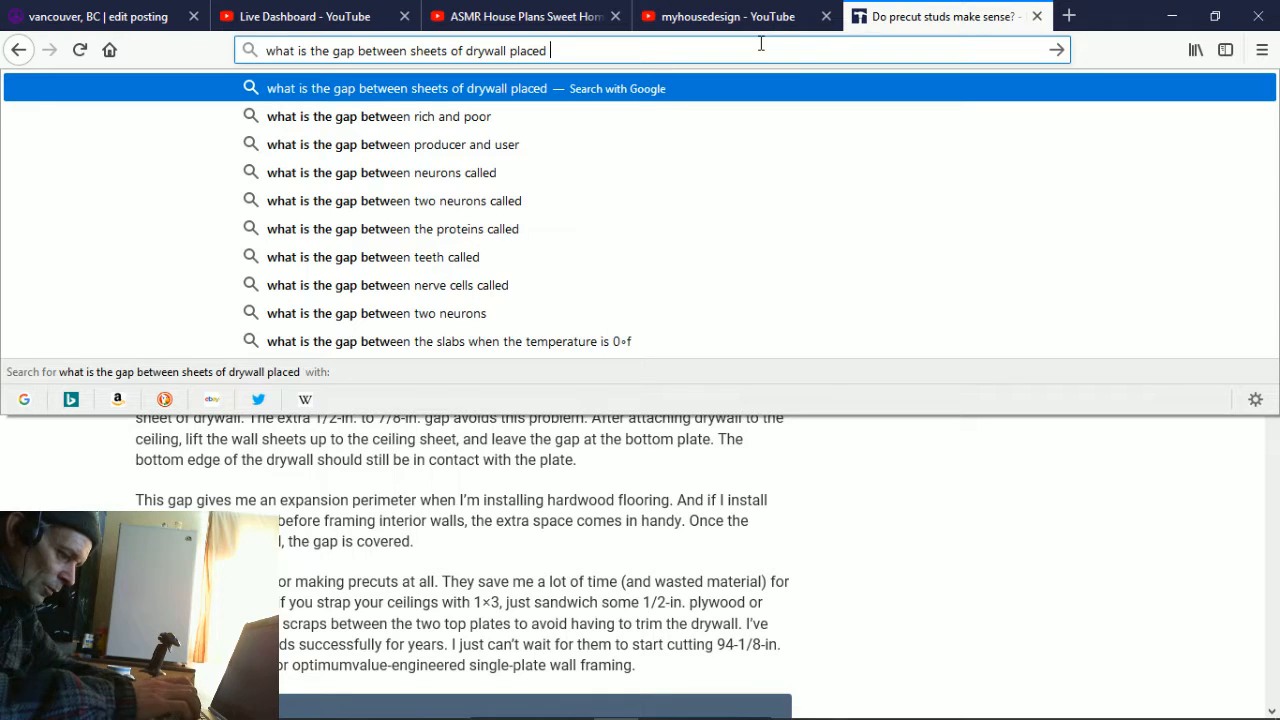
{"action": "type", "text": " 1 on top ot]"}
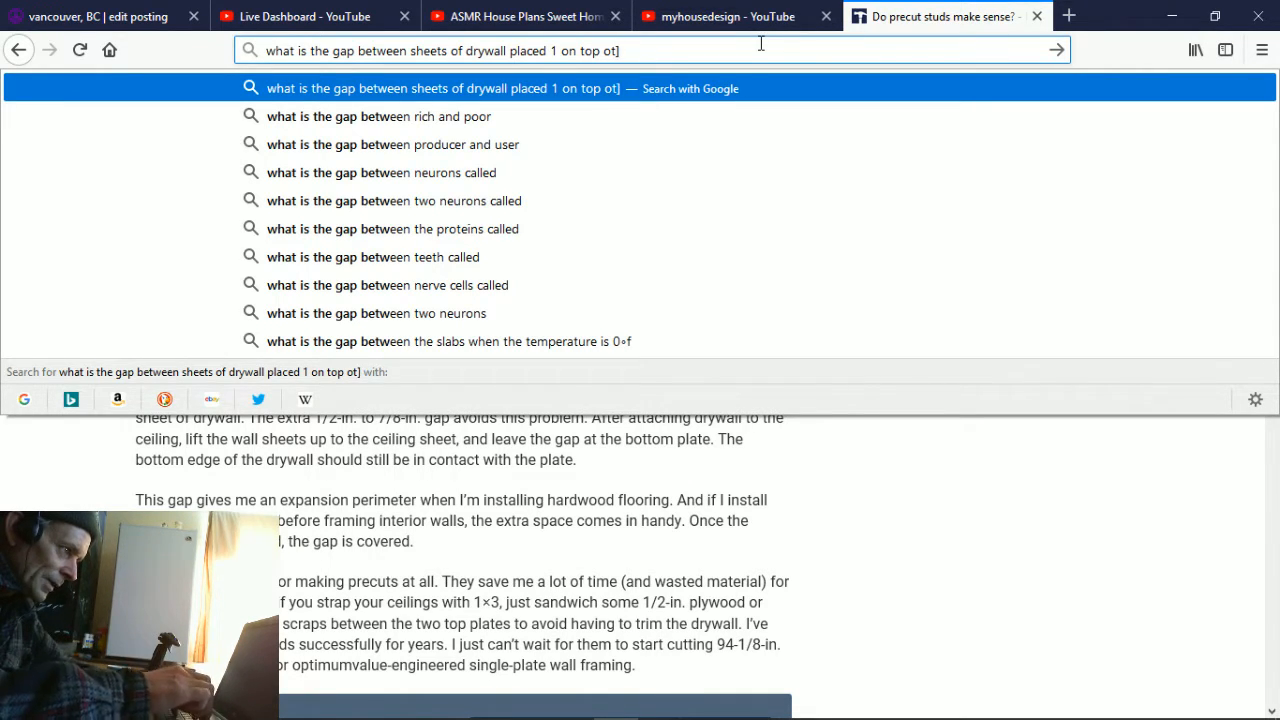
{"action": "key", "text": "BackSpace"}
{"action": "type", "text": "f"}
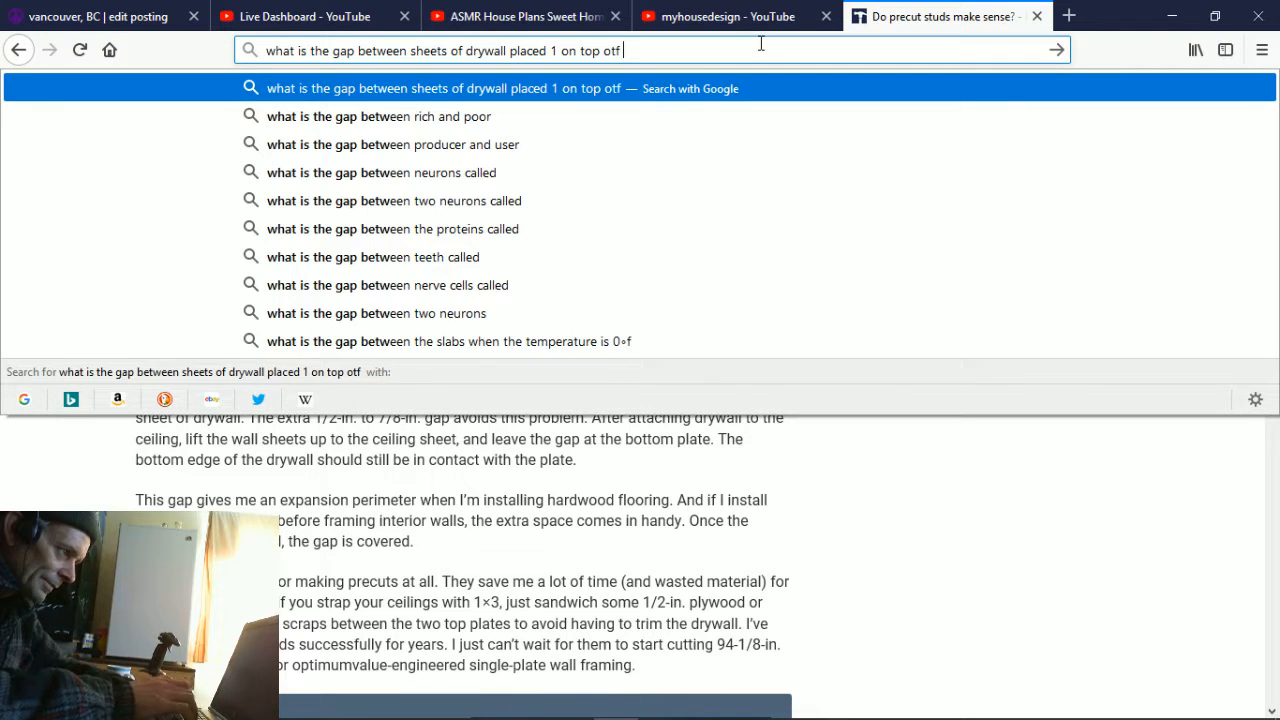
{"action": "key", "text": "BackSpace"}
{"action": "key", "text": "BackSpace"}
{"action": "key", "text": "BackSpace"}
{"action": "type", "text": "f t"}
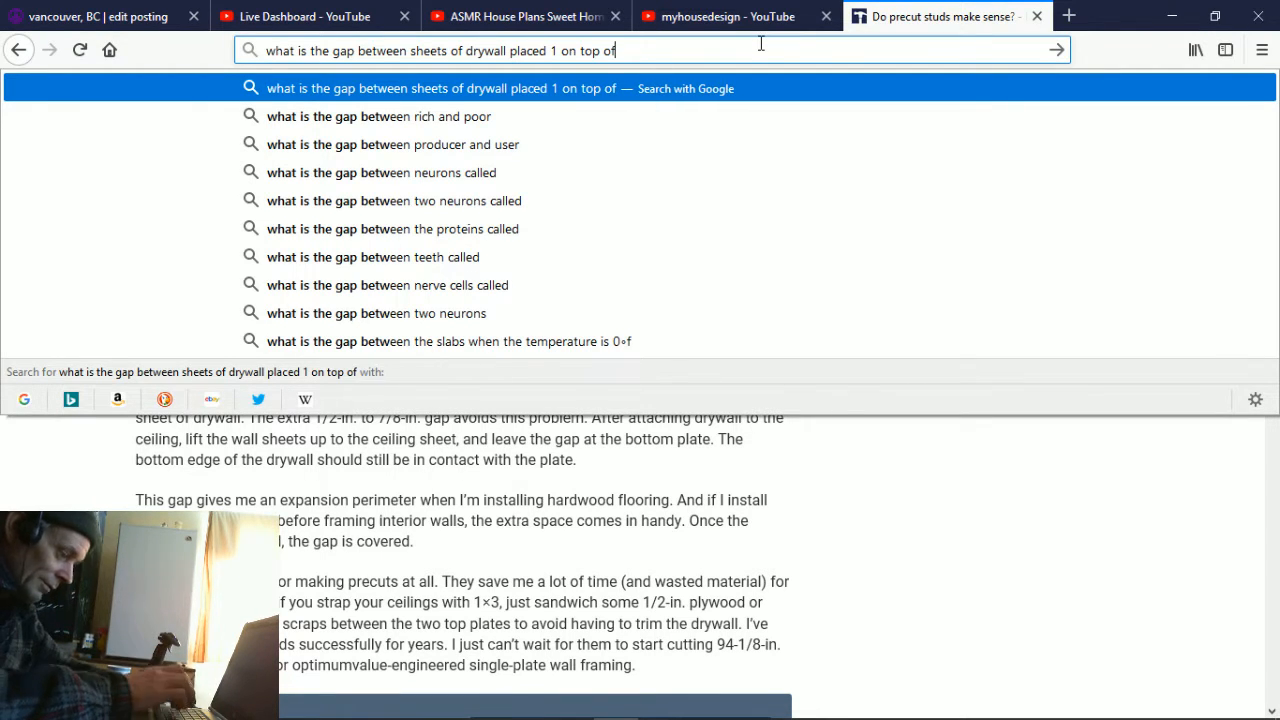
{"action": "type", "text": "he other"}
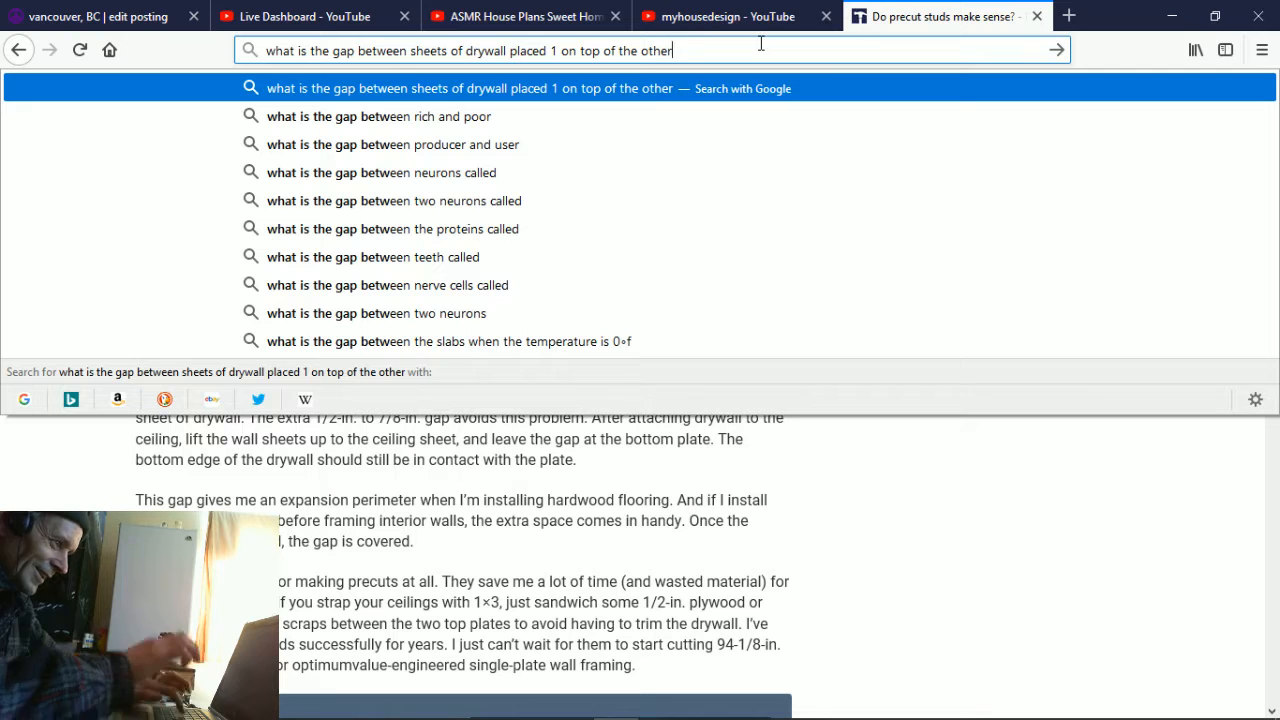
{"action": "key", "text": "Return"}
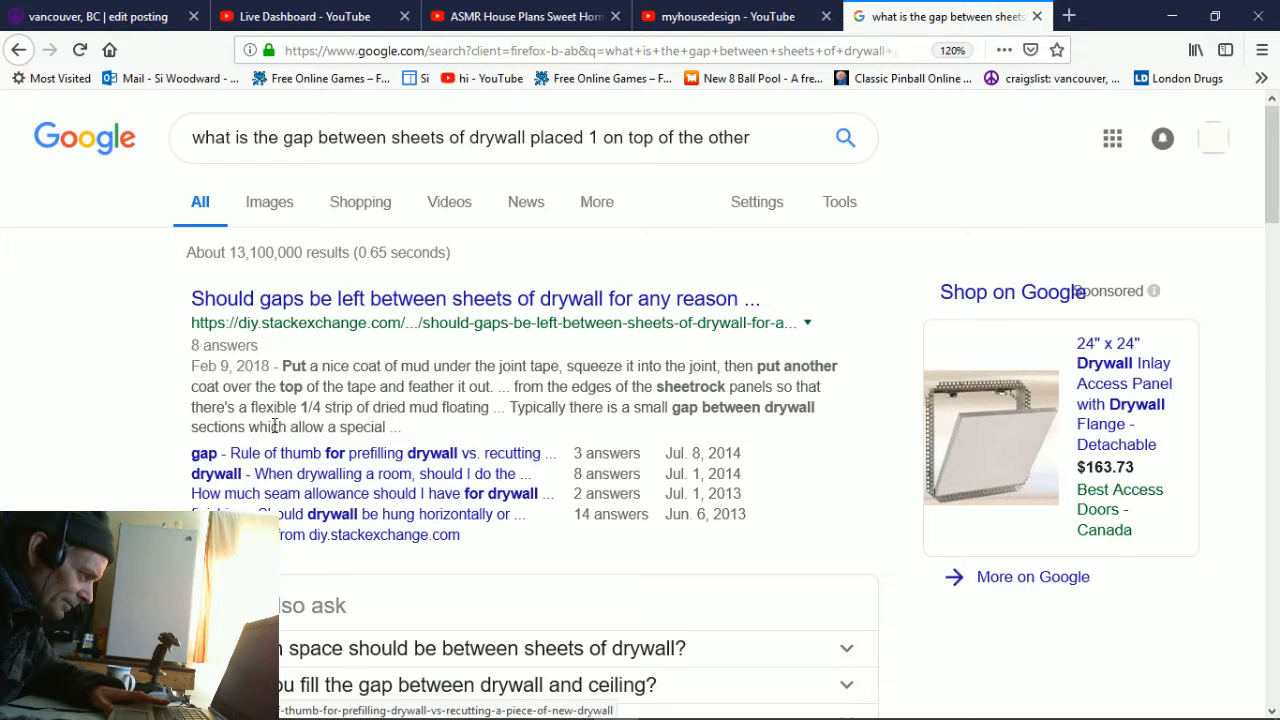
- Expand the related question "How much space should be between sheets of drywall?" in the results and read its answer
{"action": "scroll", "coordinate": [425, 400], "scroll_direction": "down", "scroll_amount": 1}
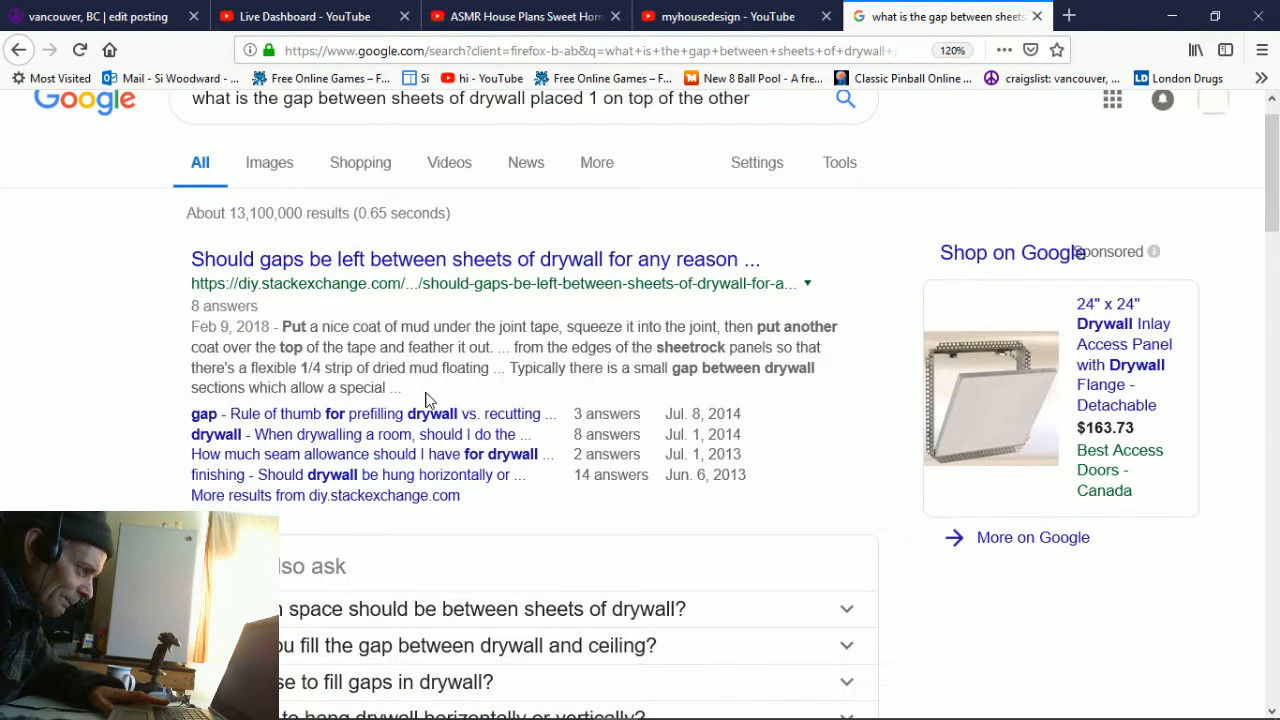
{"action": "scroll", "coordinate": [603, 408], "scroll_direction": "down", "scroll_amount": 4}
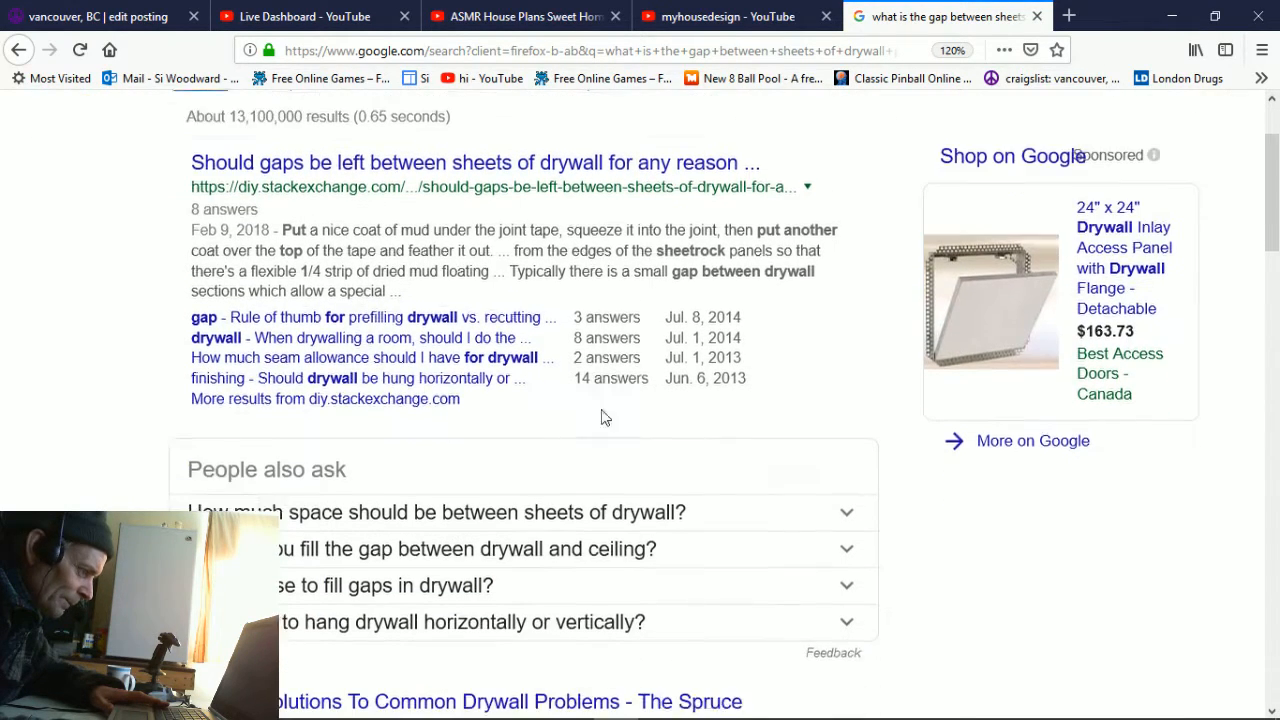
{"action": "left_click", "coordinate": [850, 420]}
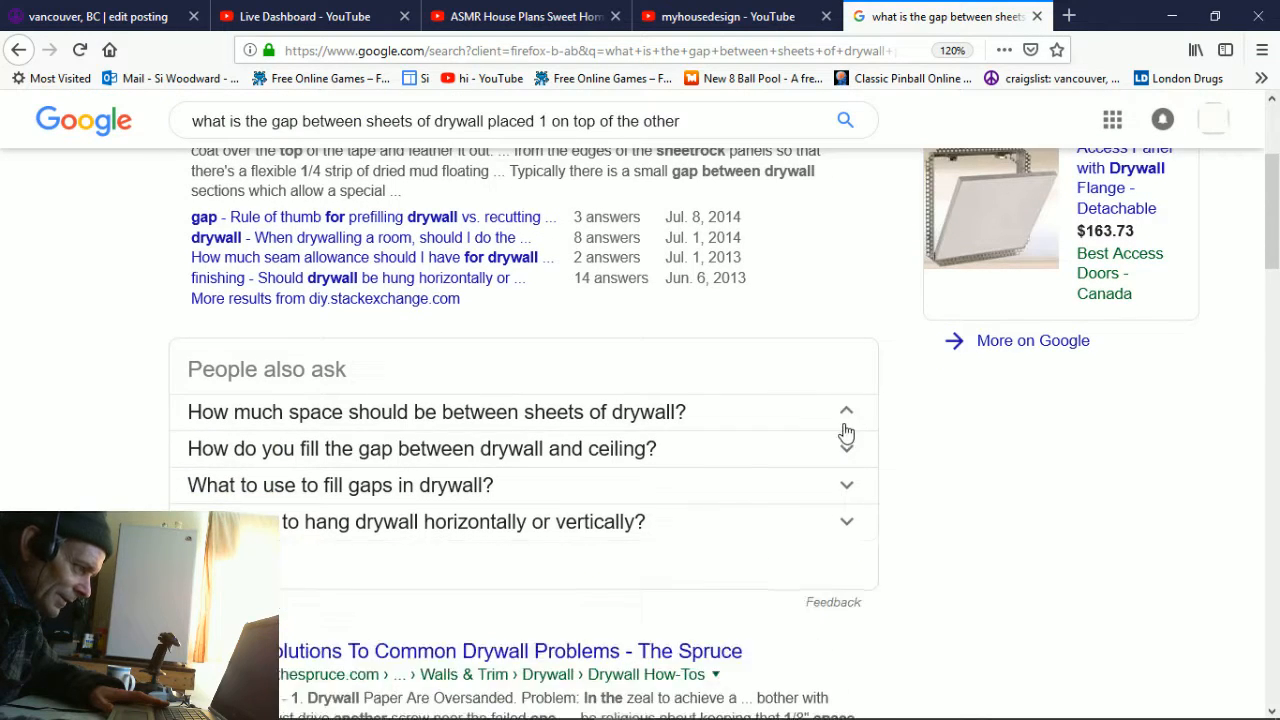
{"action": "scroll", "coordinate": [975, 570], "scroll_direction": "down", "scroll_amount": 1}
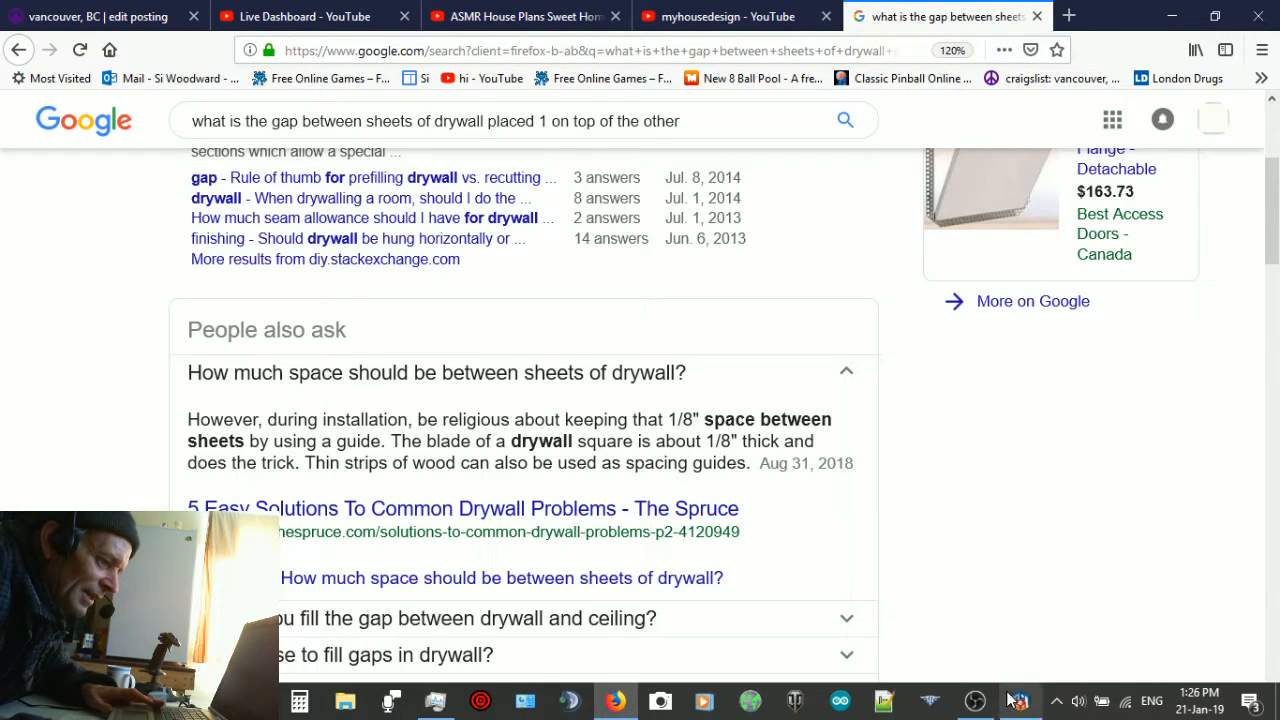
- Switch to Sweet Home 3D, close the upper top plate's properties without changes and examine the top of the wall in 3D
{"action": "left_click", "coordinate": [1018, 703]}
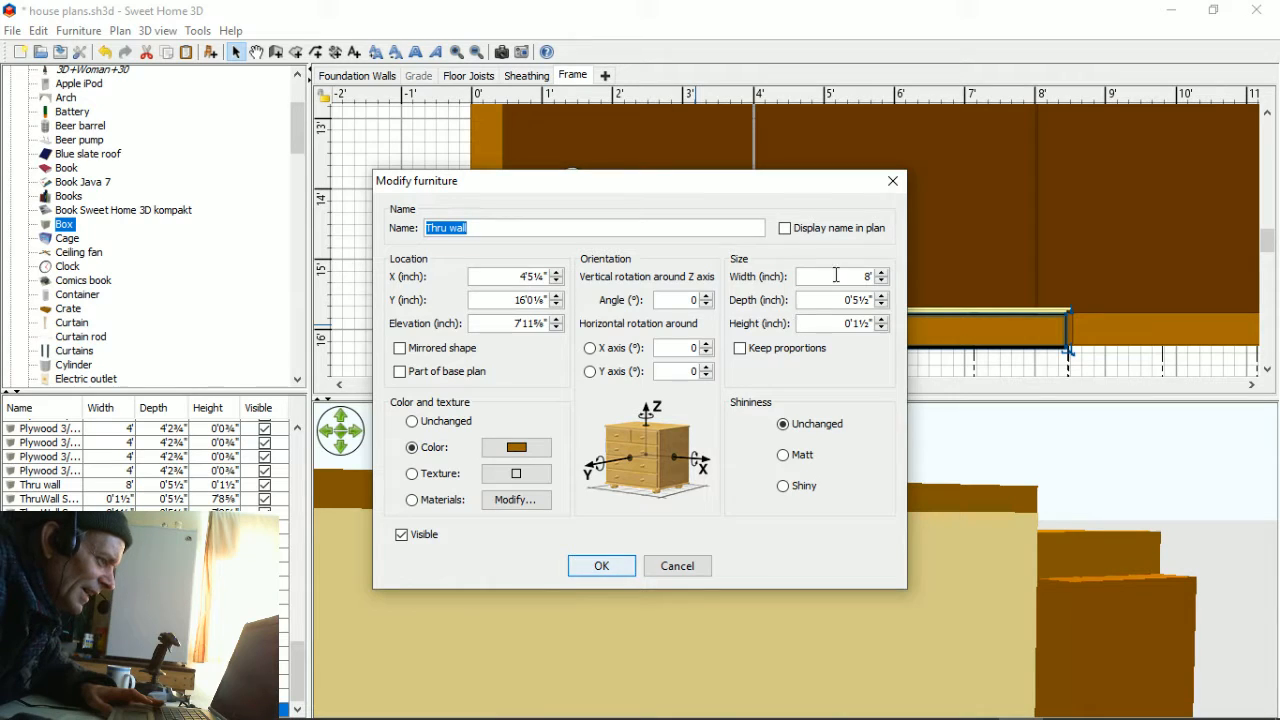
{"action": "left_click", "coordinate": [891, 183]}
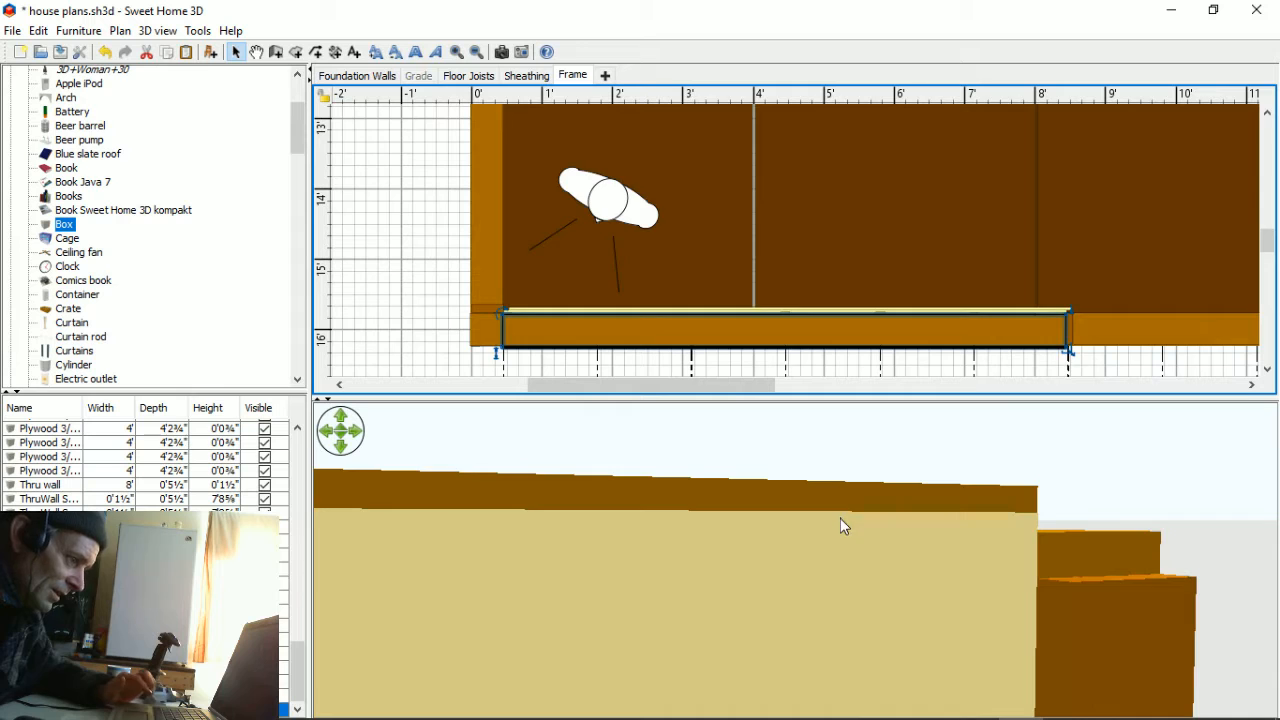
{"action": "left_click_drag", "start_coordinate": [840, 518], "coordinate": [800, 519]}
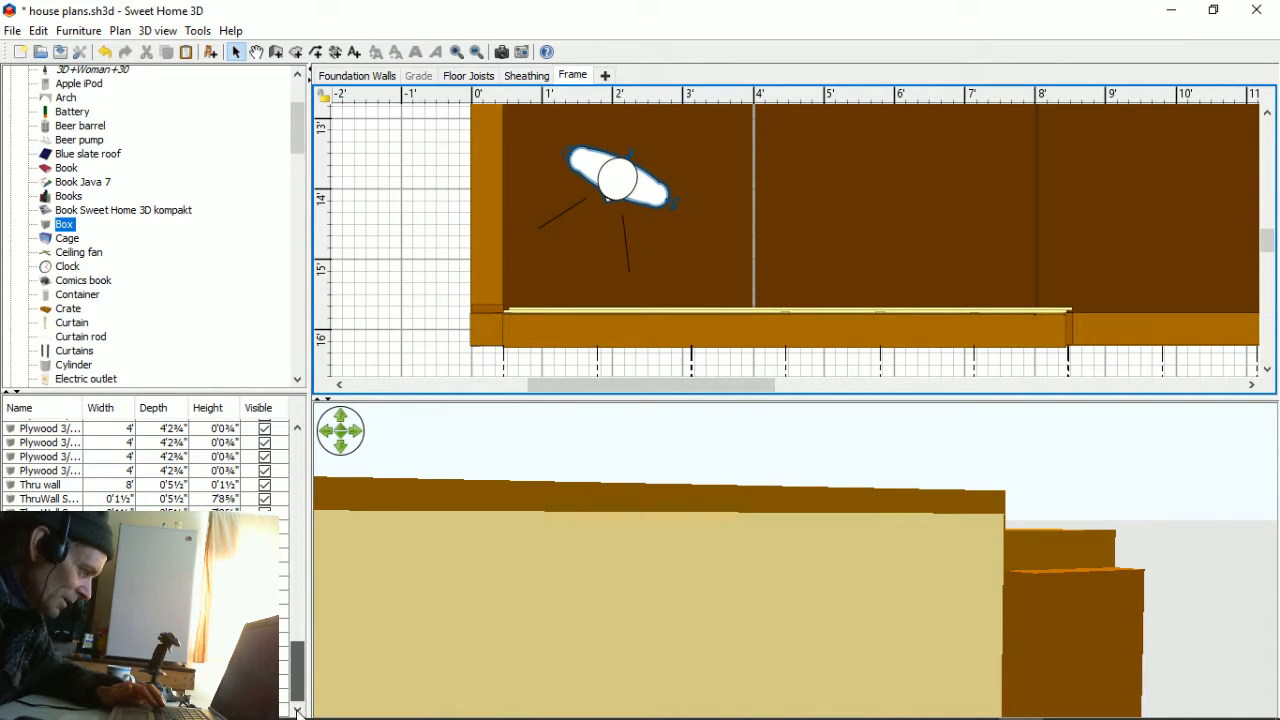
- Select the lower drywall sheet, widen the furniture list and check the sheet's elevation and size in its properties
{"action": "left_click", "coordinate": [150, 667]}
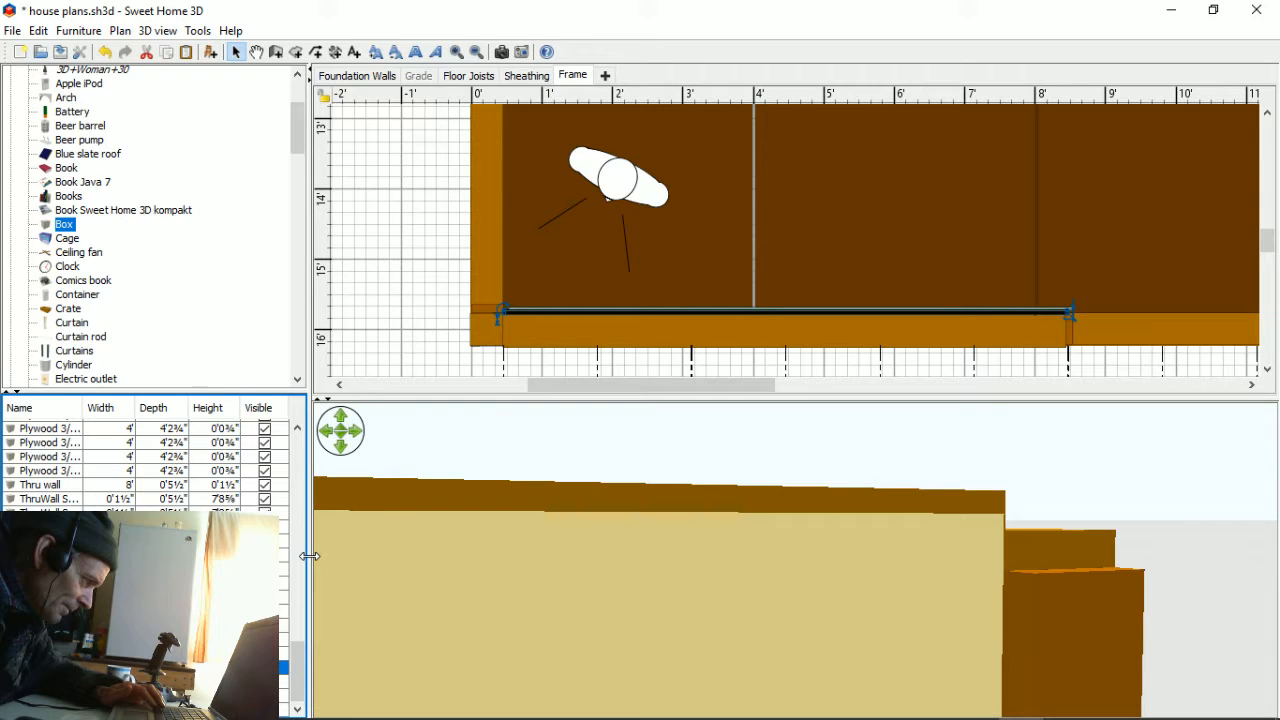
{"action": "left_click_drag", "start_coordinate": [312, 556], "coordinate": [370, 570]}
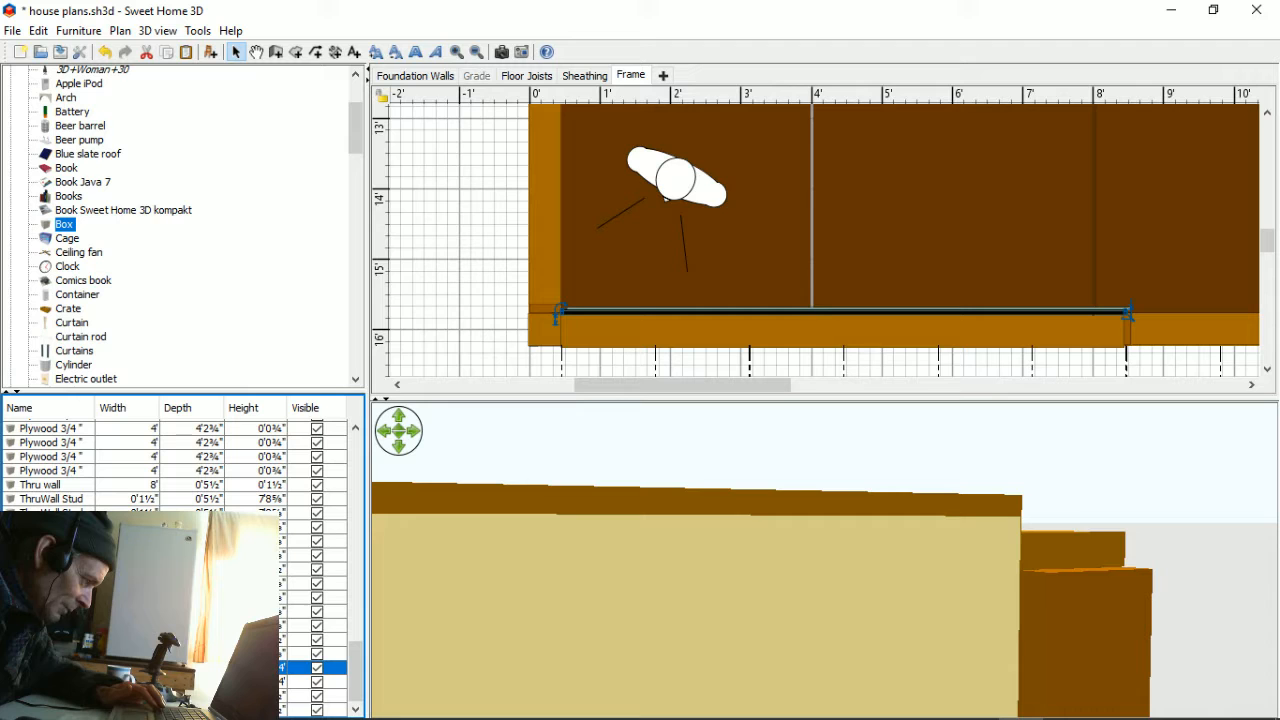
{"action": "key", "text": "ctrl+e"}
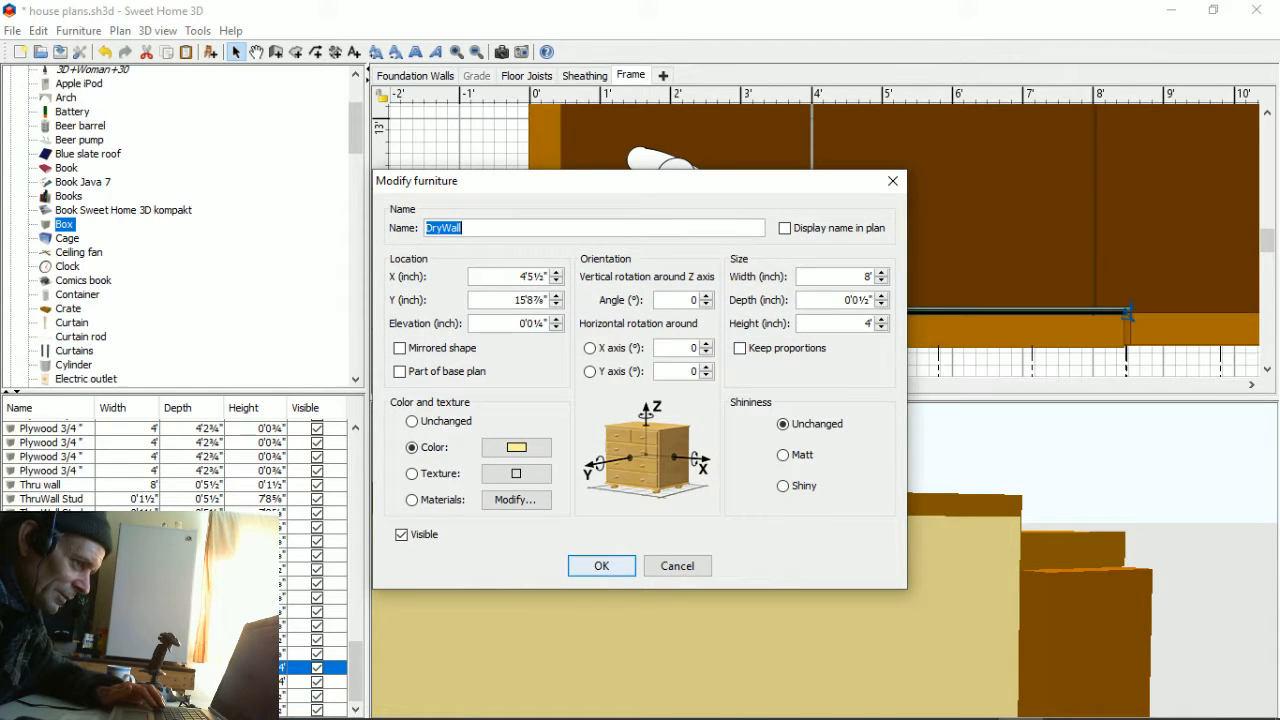
{"action": "left_click", "coordinate": [893, 182]}
- Move the lower drywall sheet off the stud wall into the room, to about Y 15'4½", and rename it "Drywall Top thruwall"
{"action": "left_click_drag", "start_coordinate": [866, 309], "coordinate": [869, 286]}
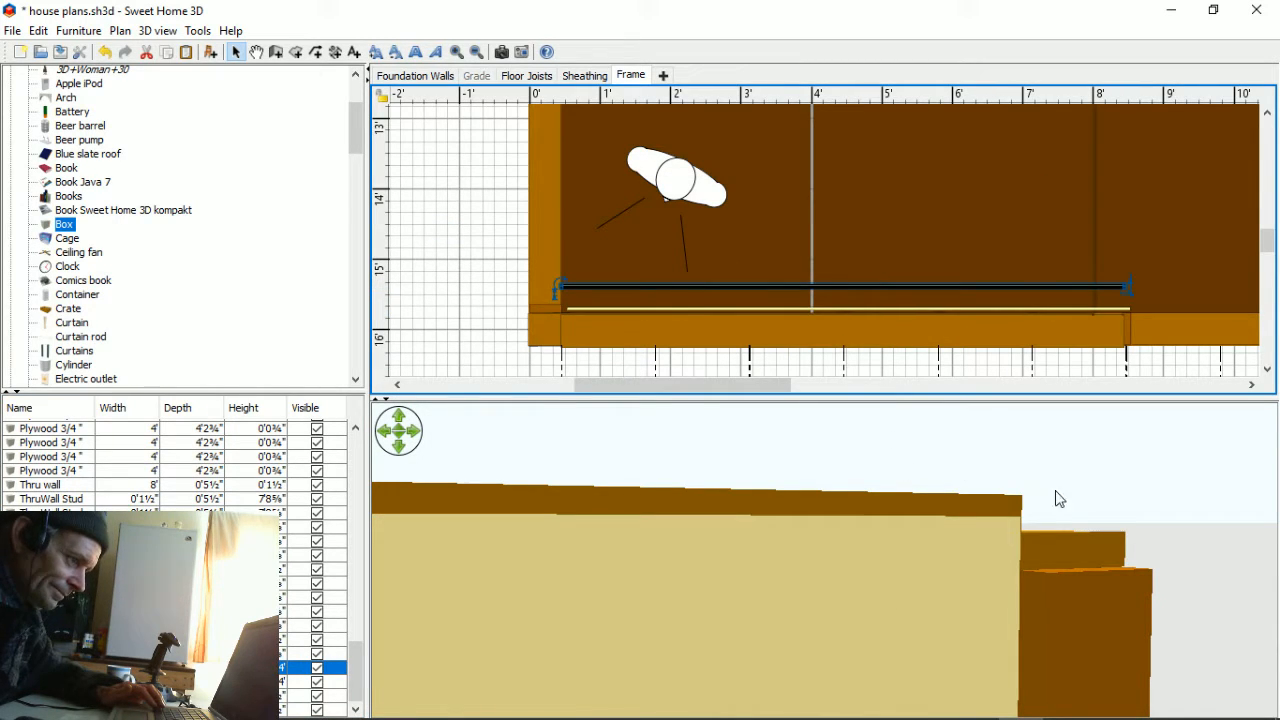
{"action": "left_click_drag", "start_coordinate": [886, 611], "coordinate": [615, 625]}
{"action": "double_click", "coordinate": [689, 284]}
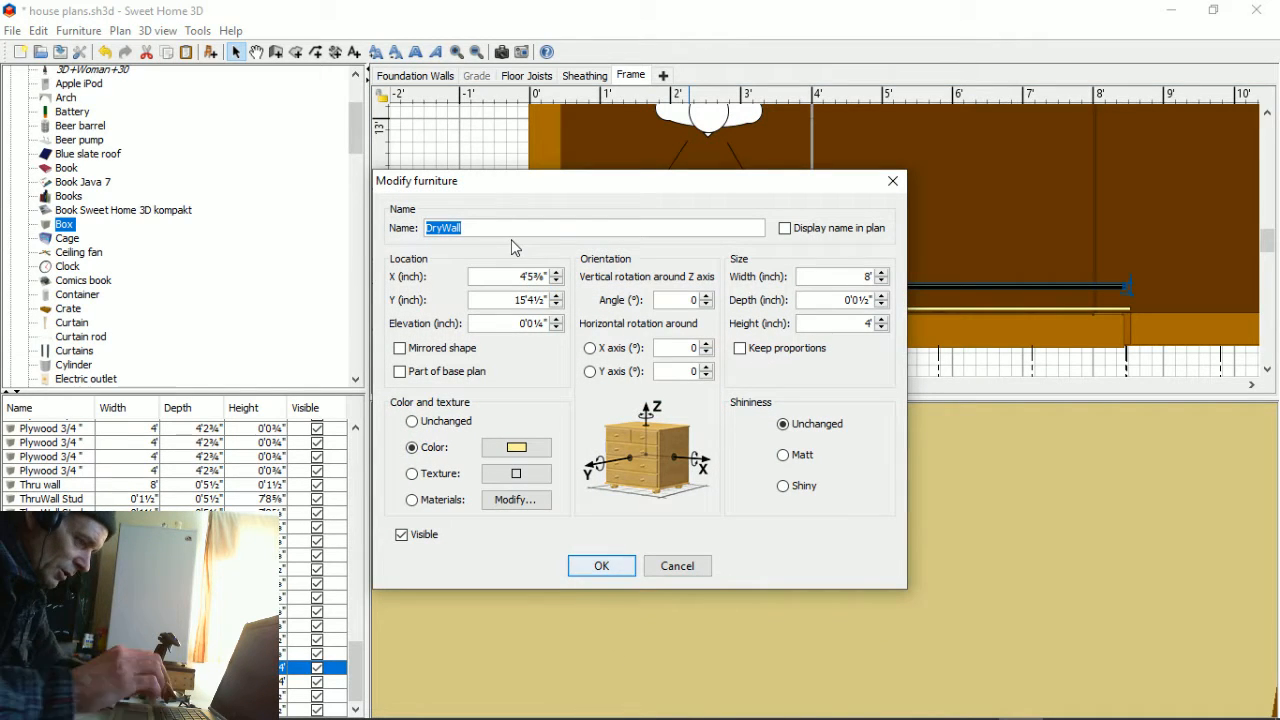
{"action": "type", "text": "To"}
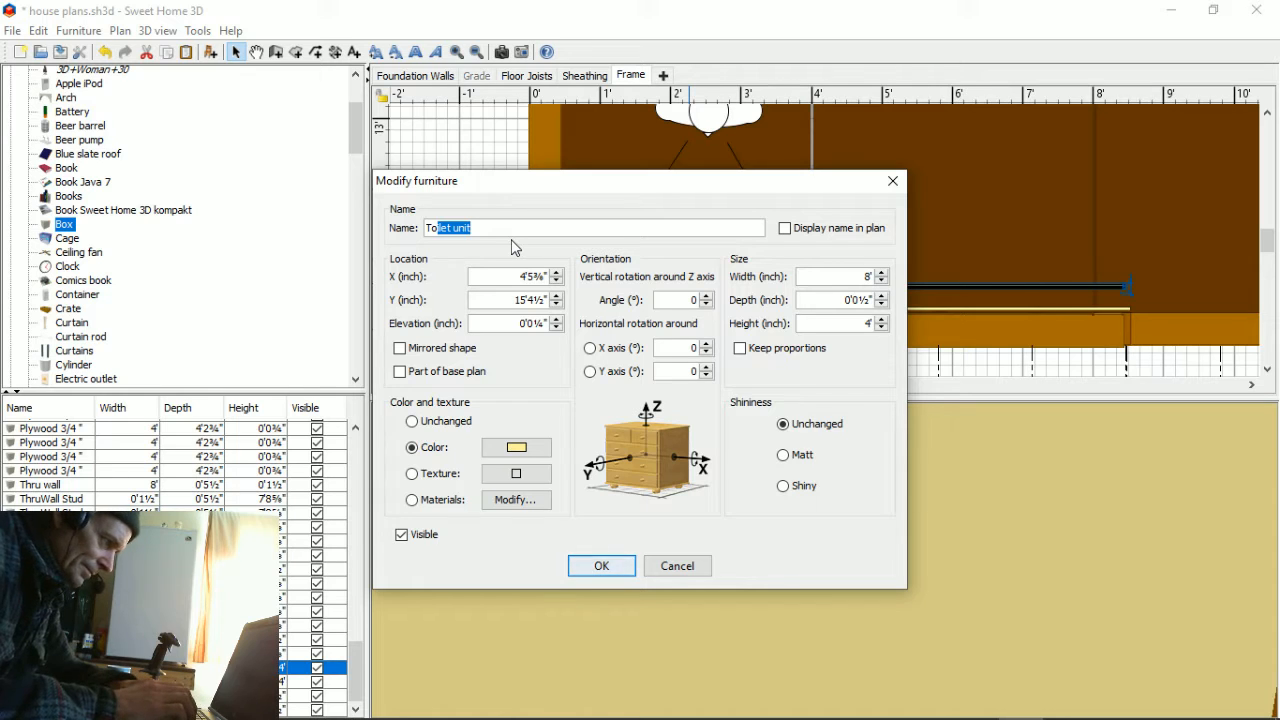
{"action": "key", "text": "Delete"}
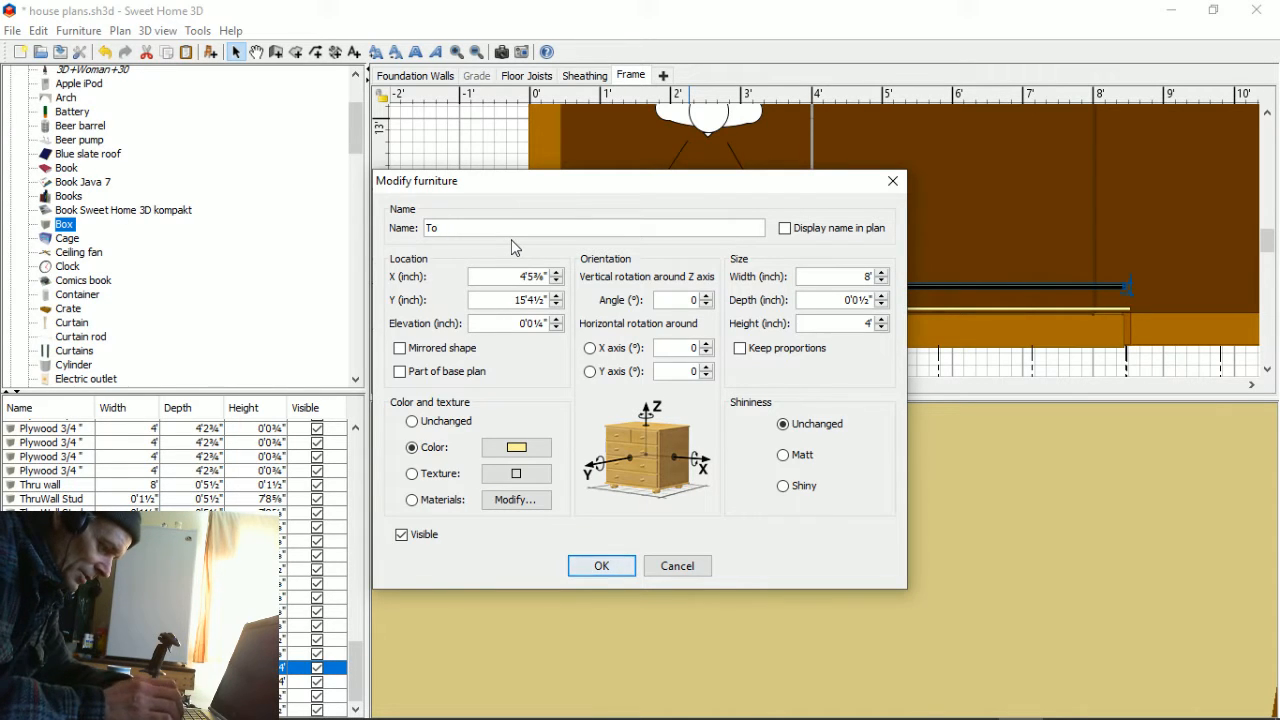
{"action": "key", "text": "BackSpace"}
{"action": "key", "text": "BackSpace"}
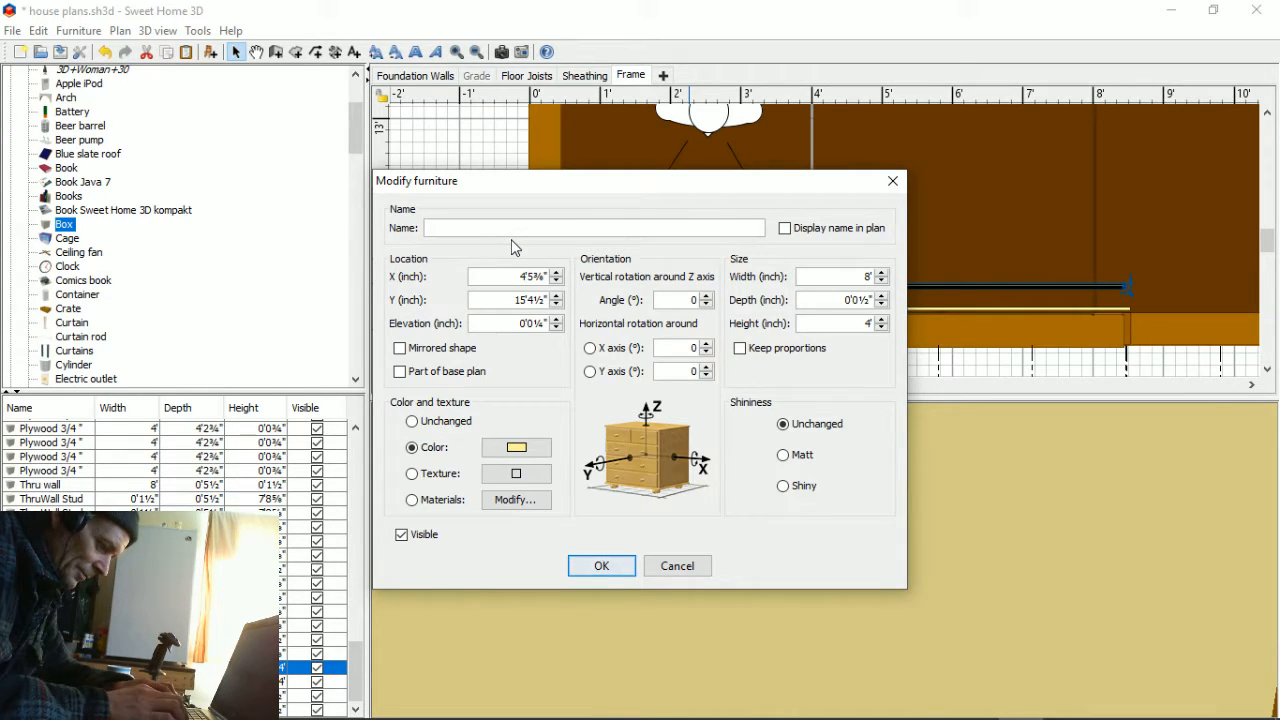
{"action": "type", "text": "Dry"}
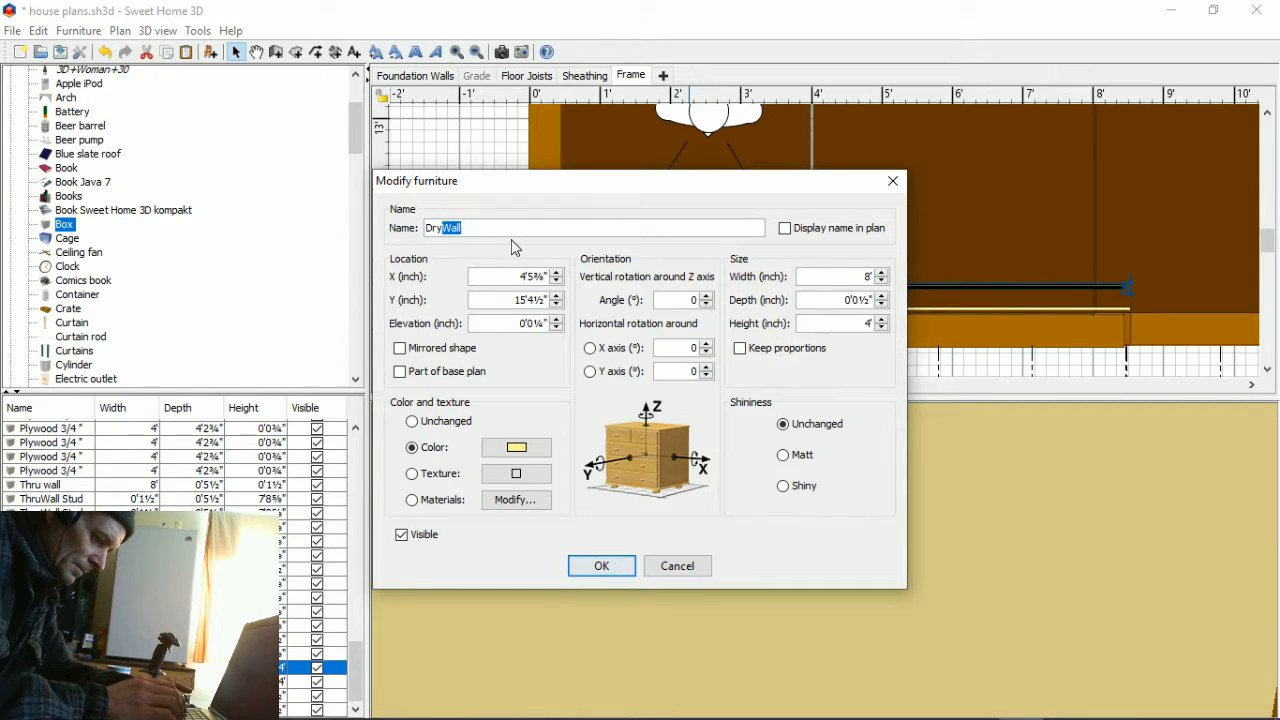
{"action": "type", "text": "wall Top"}
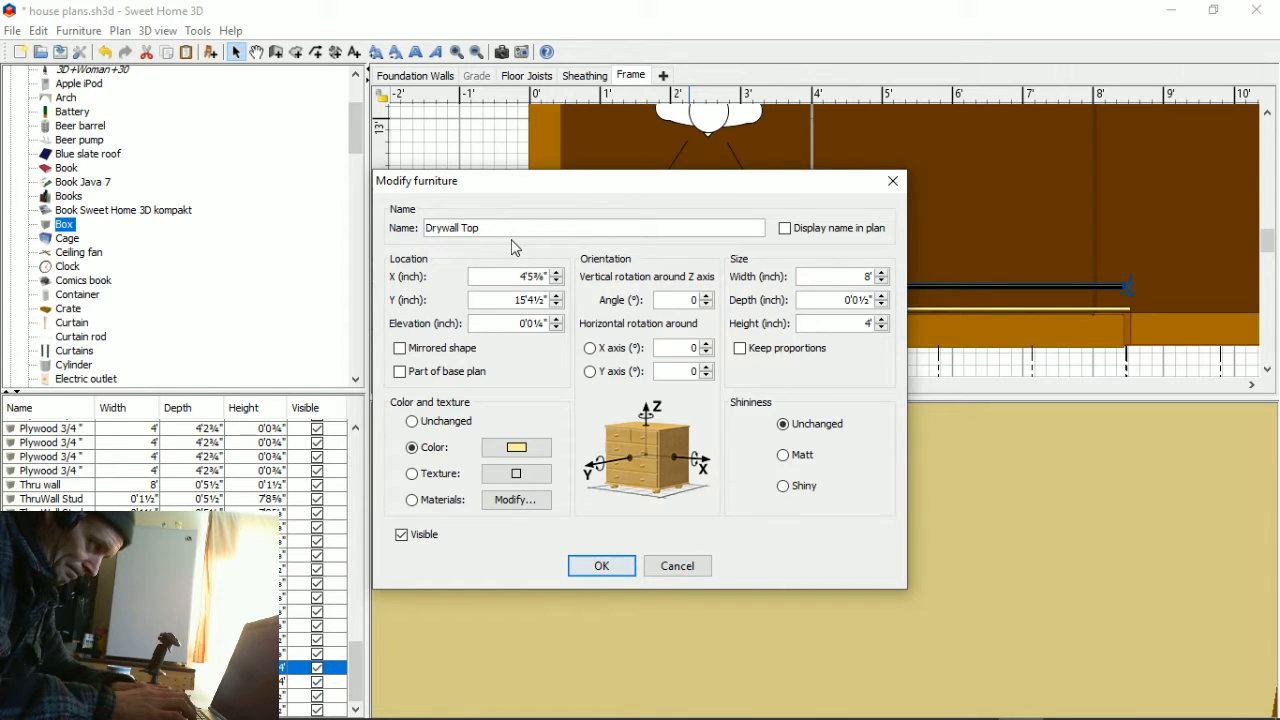
{"action": "type", "text": " thruwall"}
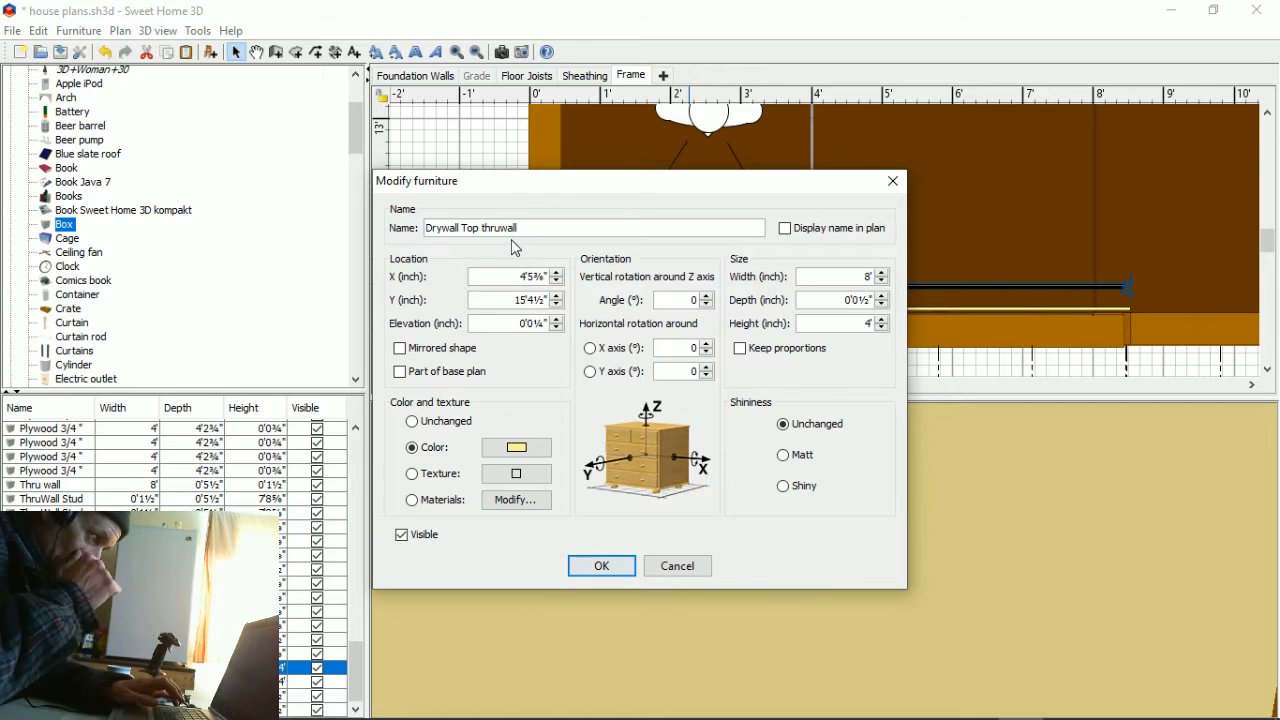
{"action": "left_click_drag", "start_coordinate": [738, 183], "coordinate": [772, 260]}
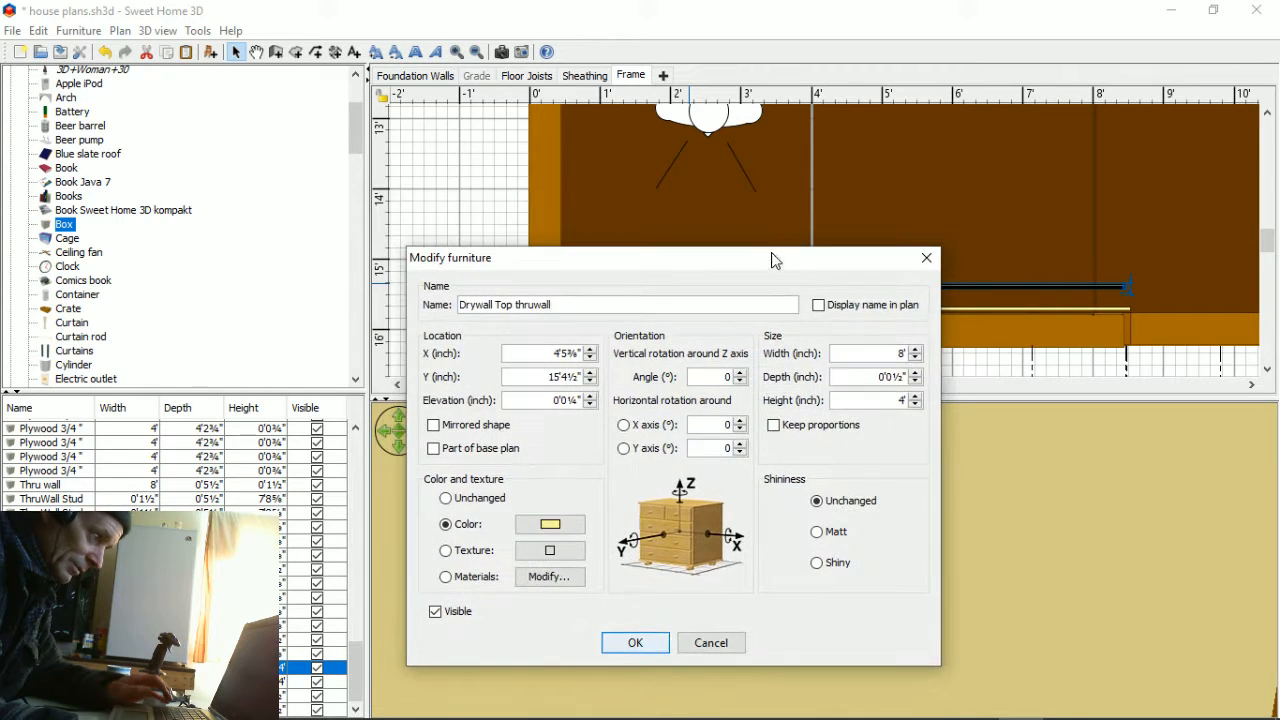
{"action": "left_click", "coordinate": [635, 644]}
{"action": "left_click_drag", "start_coordinate": [1266, 245], "coordinate": [1266, 160]}
{"action": "left_click_drag", "start_coordinate": [783, 385], "coordinate": [881, 386]}
{"action": "left_click_drag", "start_coordinate": [1266, 168], "coordinate": [1274, 253]}
{"action": "left_click_drag", "start_coordinate": [735, 386], "coordinate": [634, 392]}
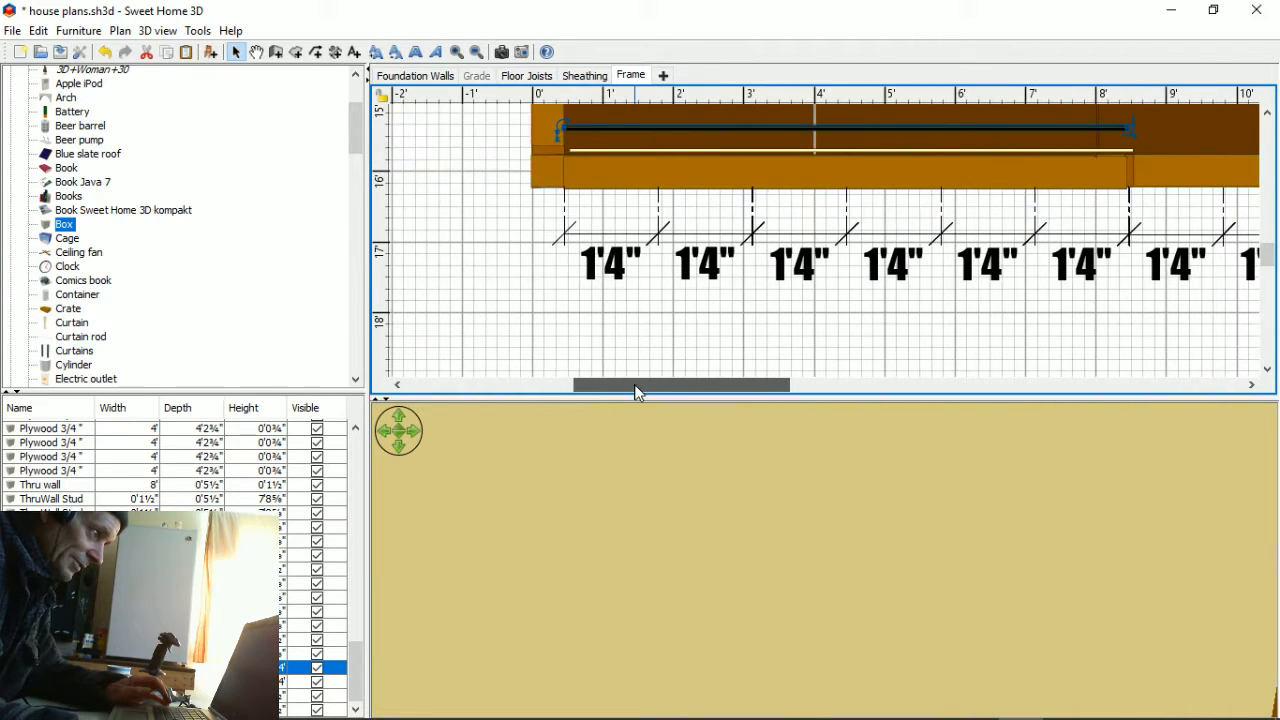
- Rename the drywall sheet that stands off the stud wall as "Drywall Top Thru Wall South West"
{"action": "double_click", "coordinate": [746, 130]}
{"action": "left_click", "coordinate": [612, 235]}
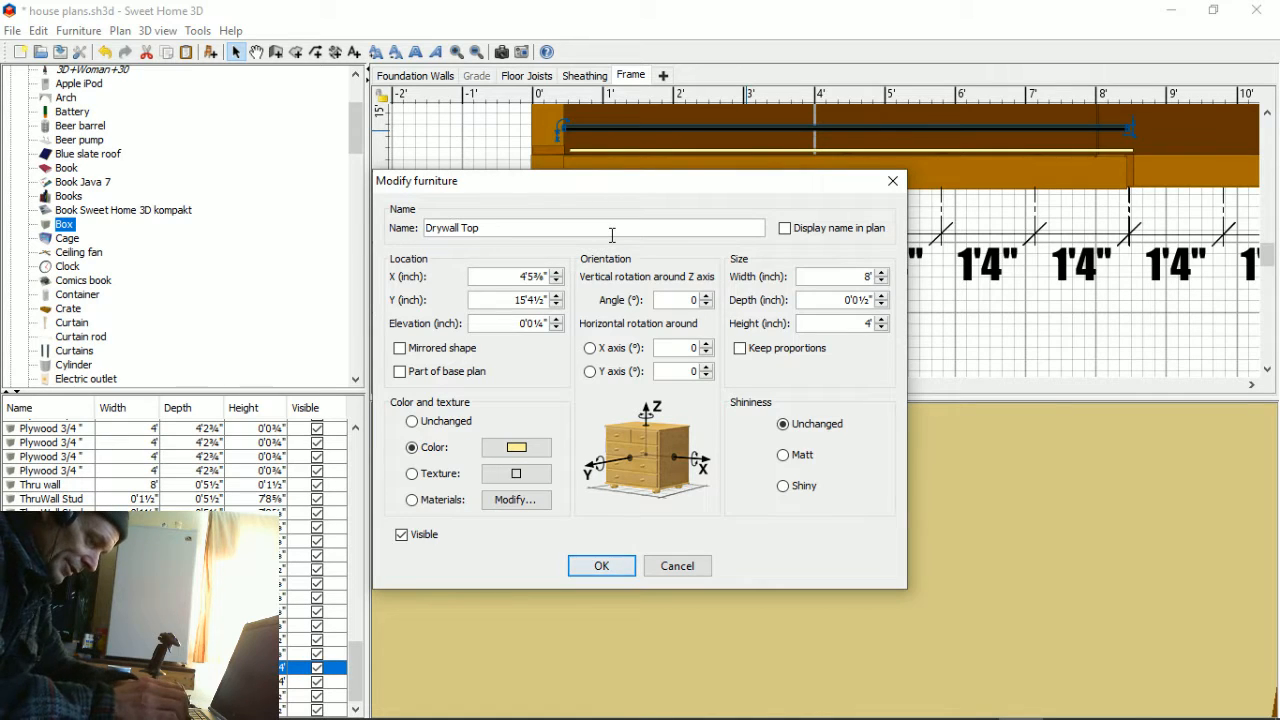
{"action": "type", "text": "Thru Wall South"}
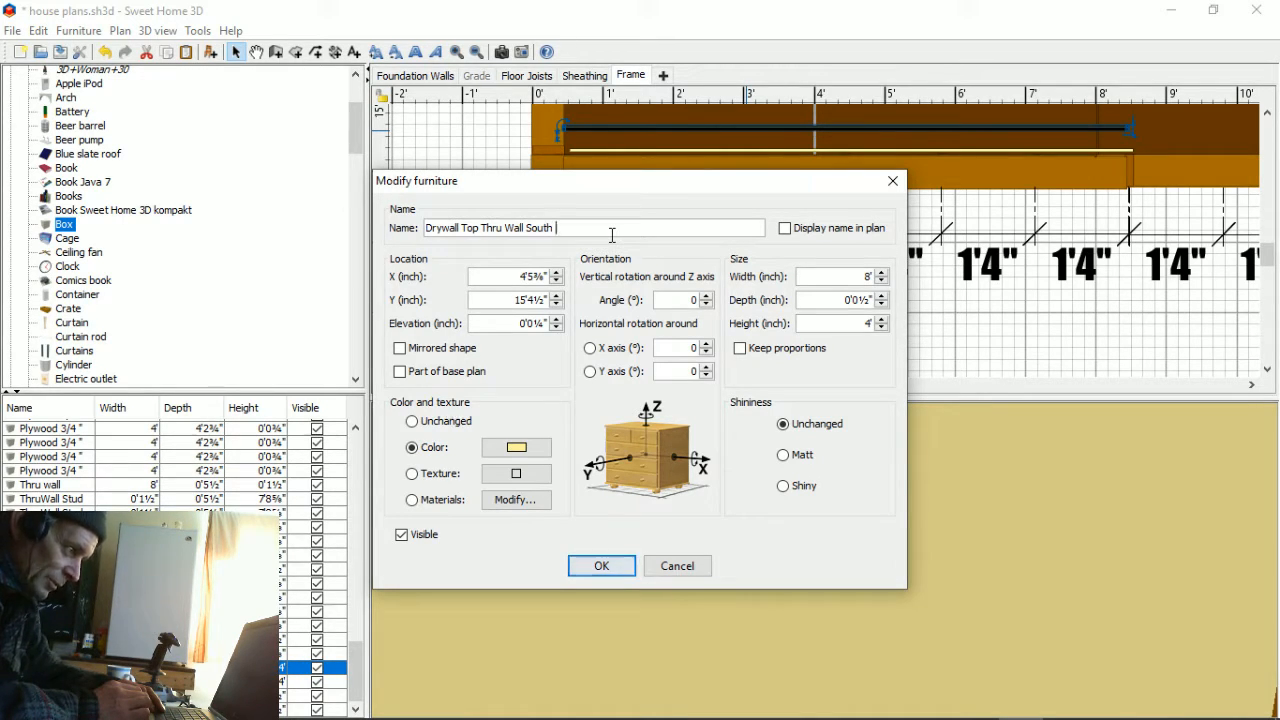
{"action": "type", "text": "West"}
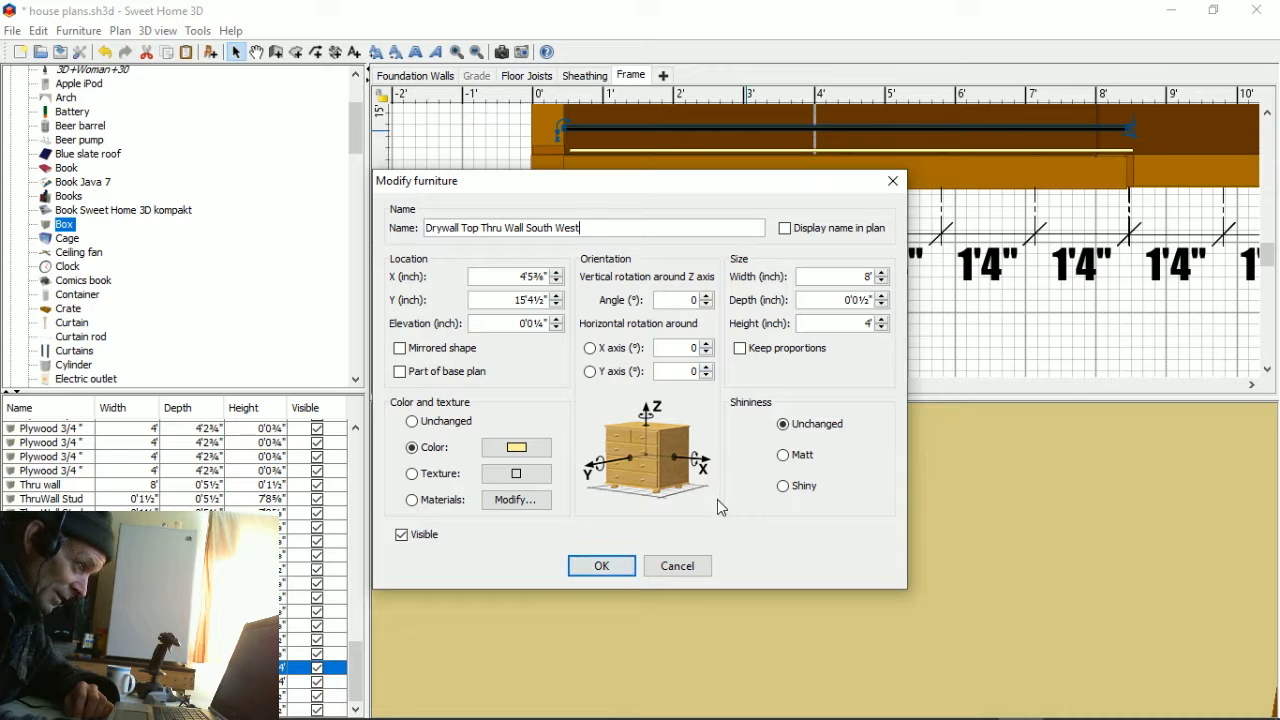
{"action": "left_click", "coordinate": [603, 566]}
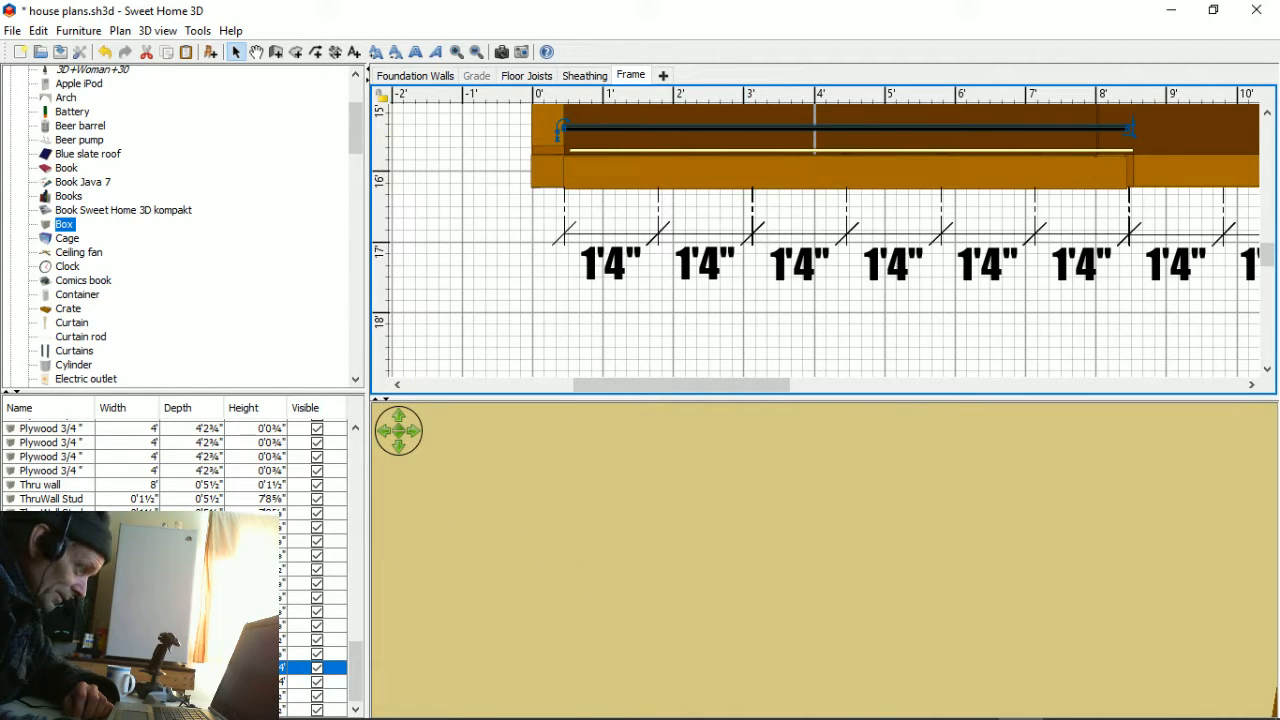
- Check the location and elevation of the drywall sheet against the wall, and compare the Sheathing level's elevation with the other levels
{"action": "left_click", "coordinate": [240, 681]}
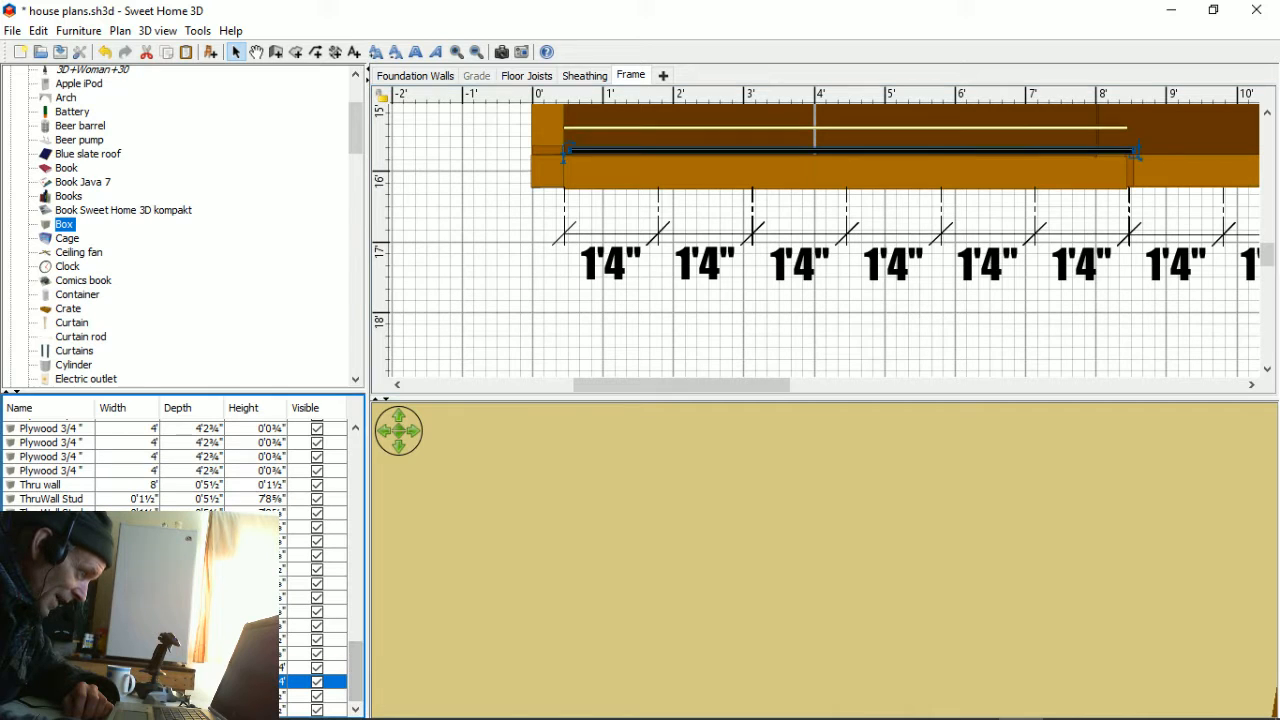
{"action": "double_click", "coordinate": [240, 681]}
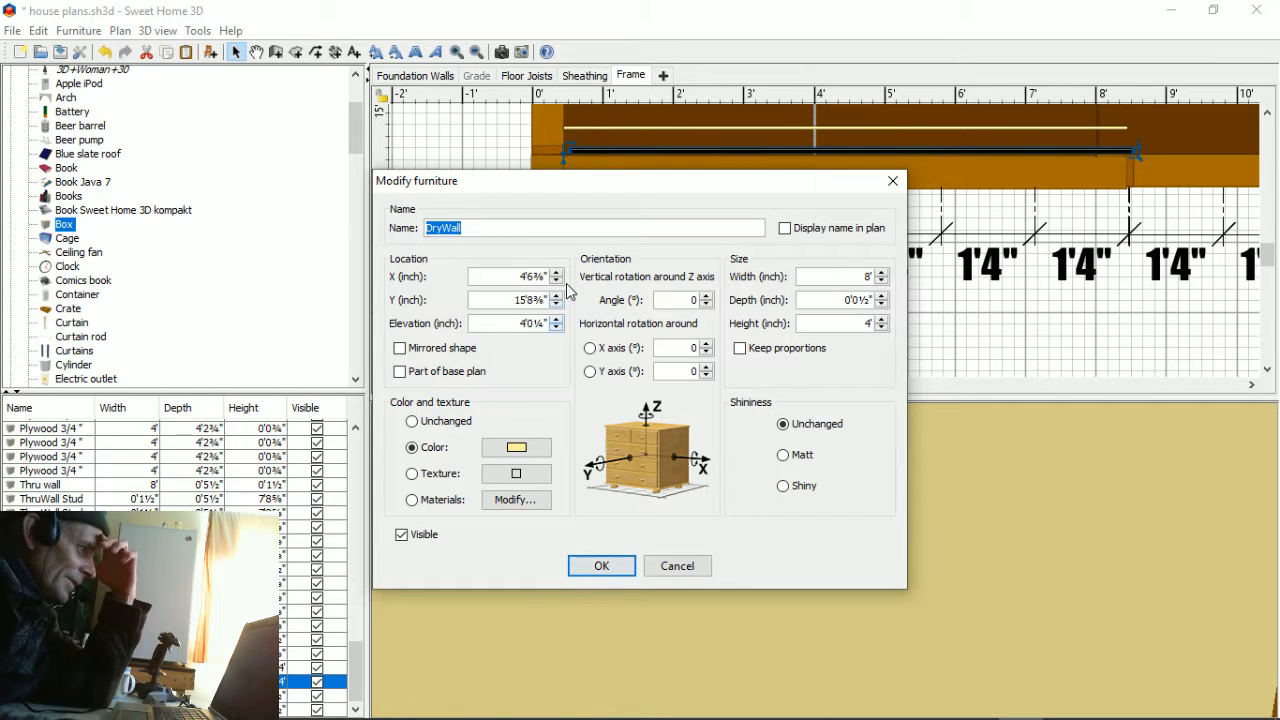
{"action": "left_click", "coordinate": [893, 195]}
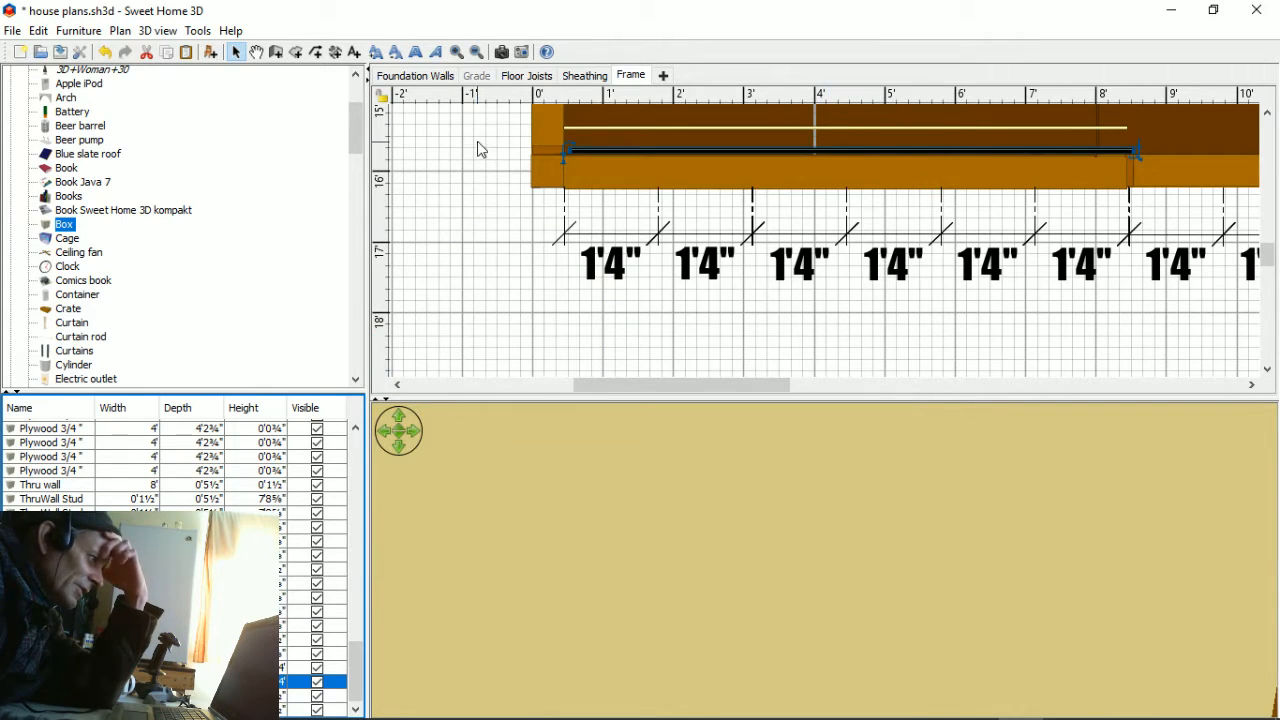
{"action": "left_click", "coordinate": [582, 76]}
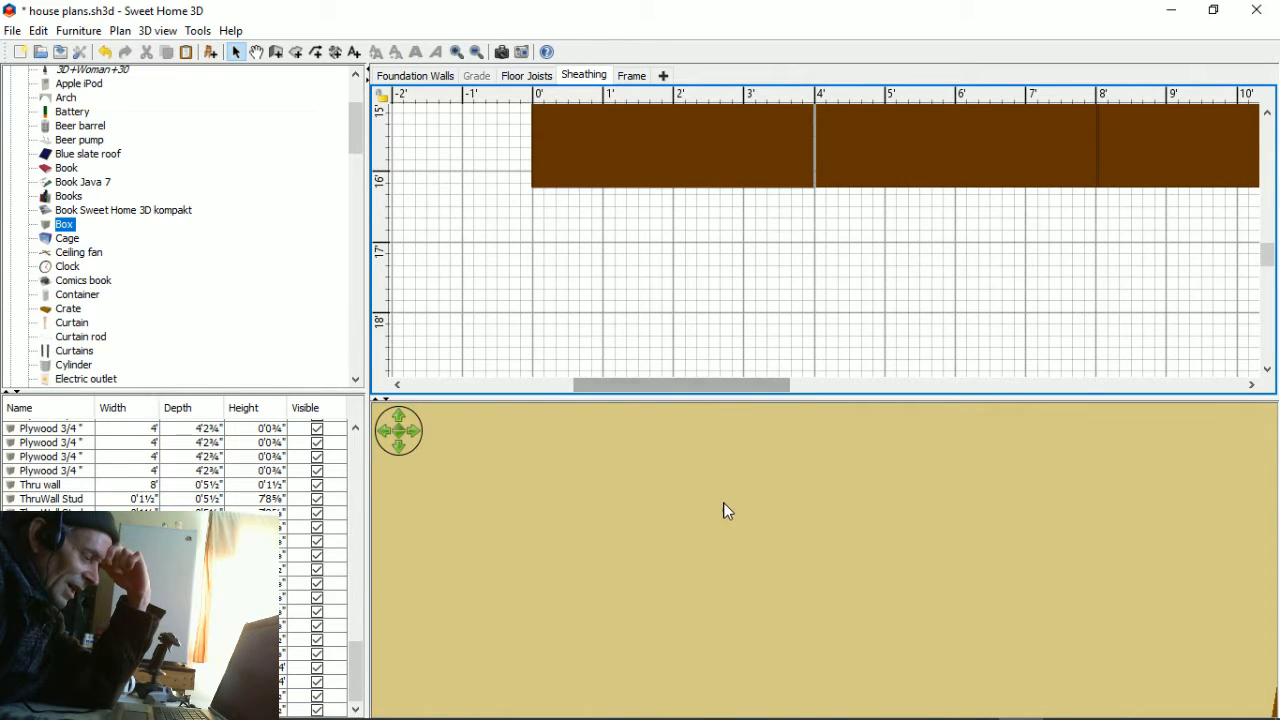
{"action": "double_click", "coordinate": [584, 78]}
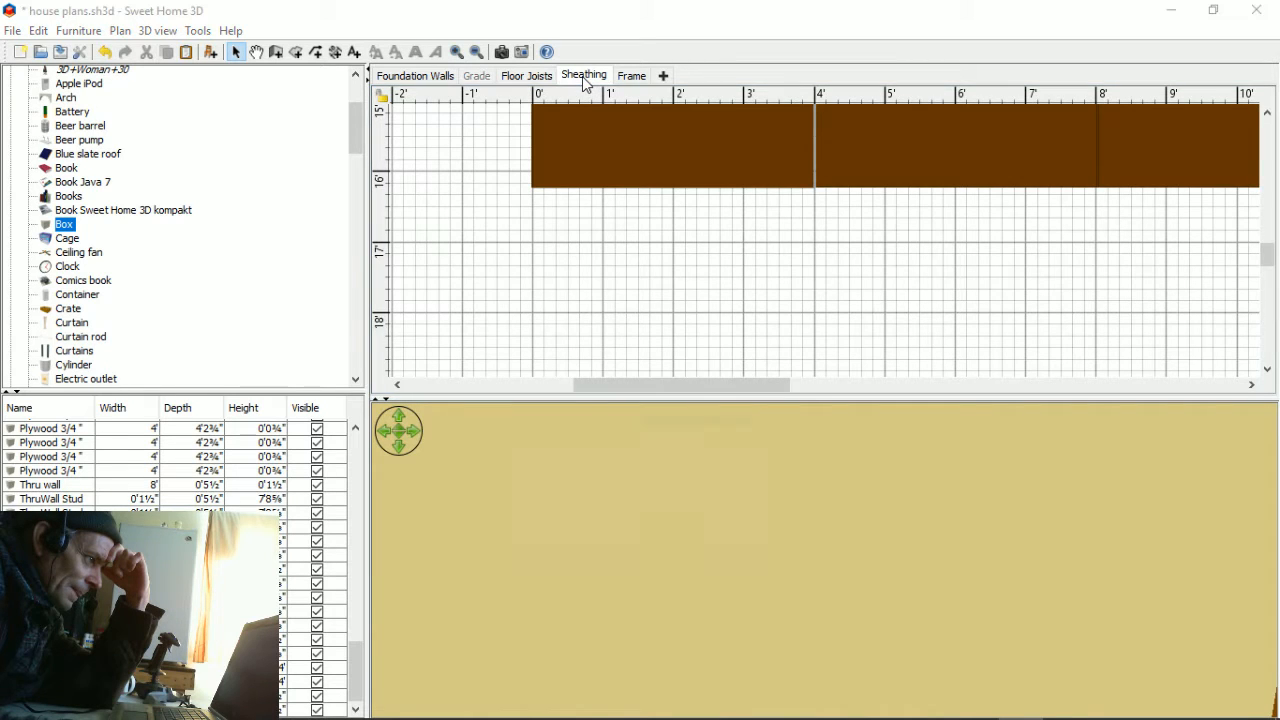
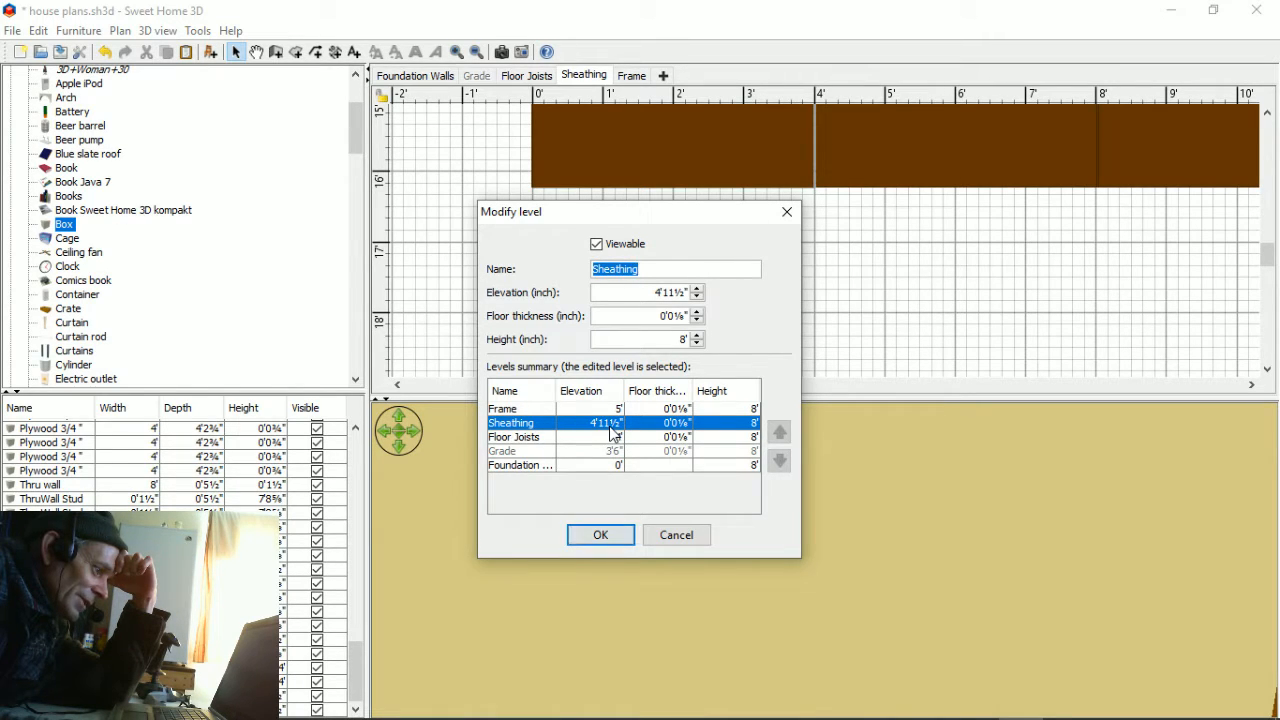
{"action": "left_click", "coordinate": [785, 213]}
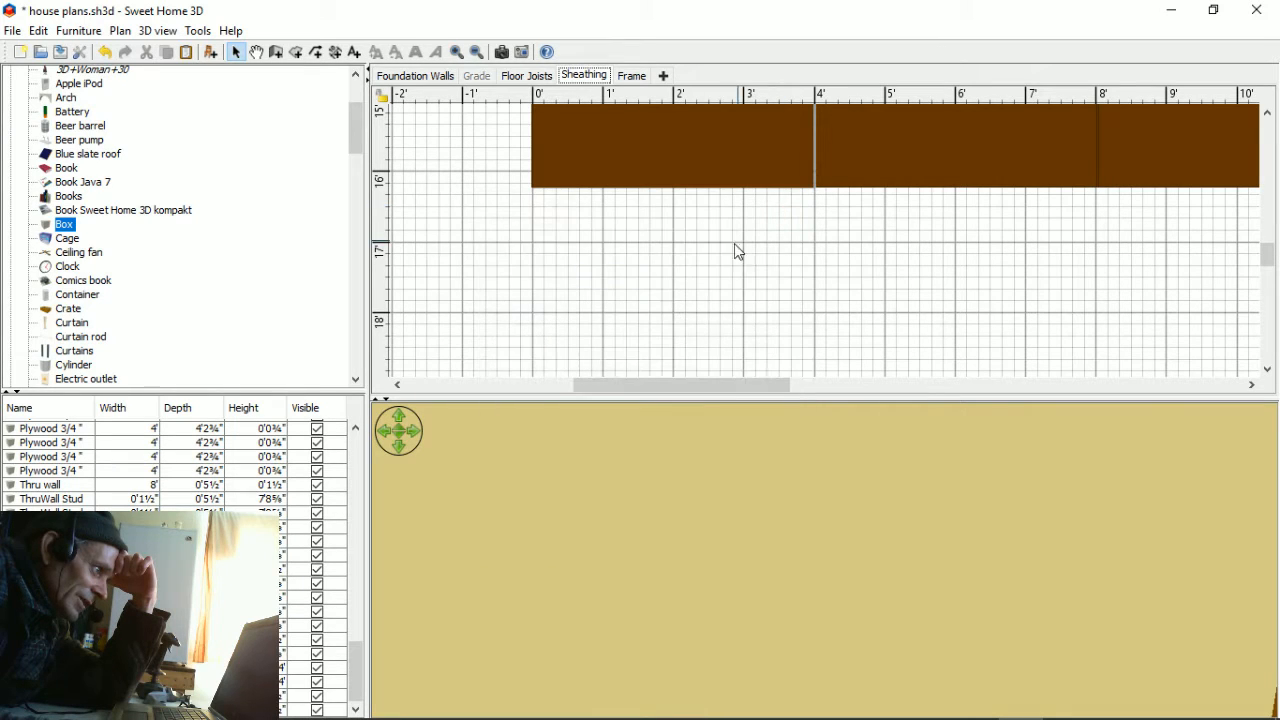
{"action": "left_click", "coordinate": [643, 80]}
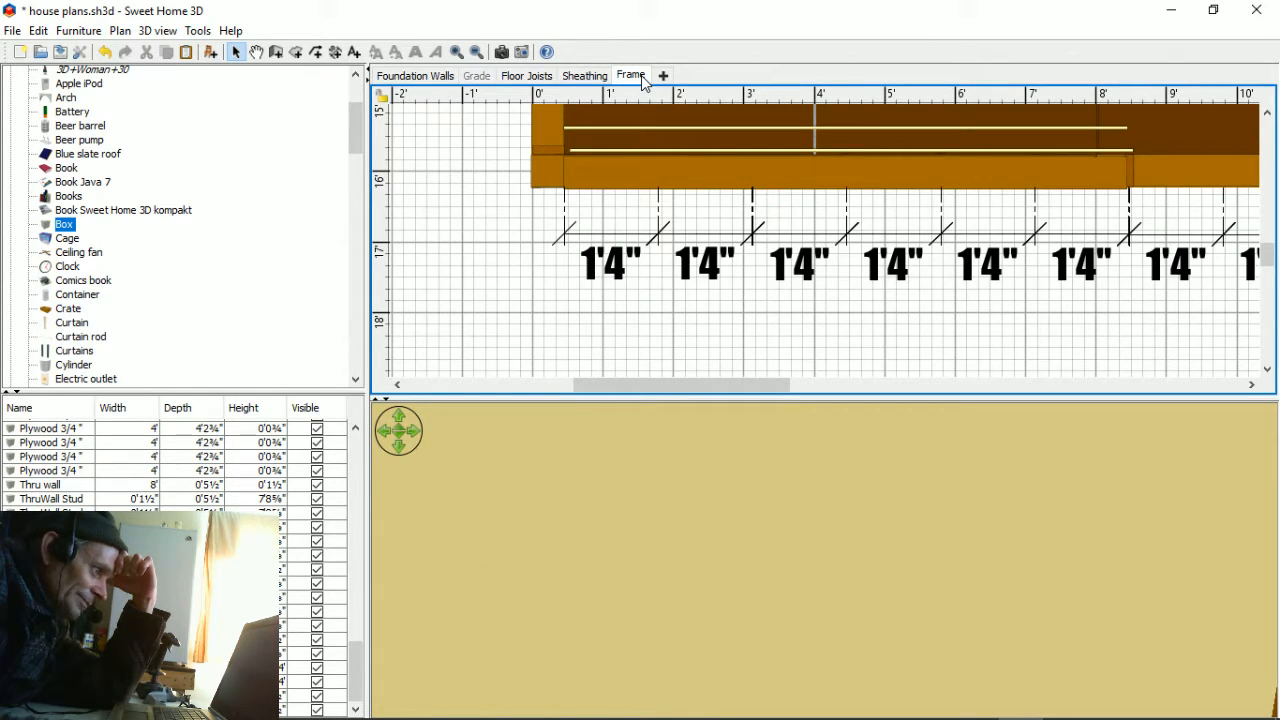
{"action": "left_click", "coordinate": [595, 77]}
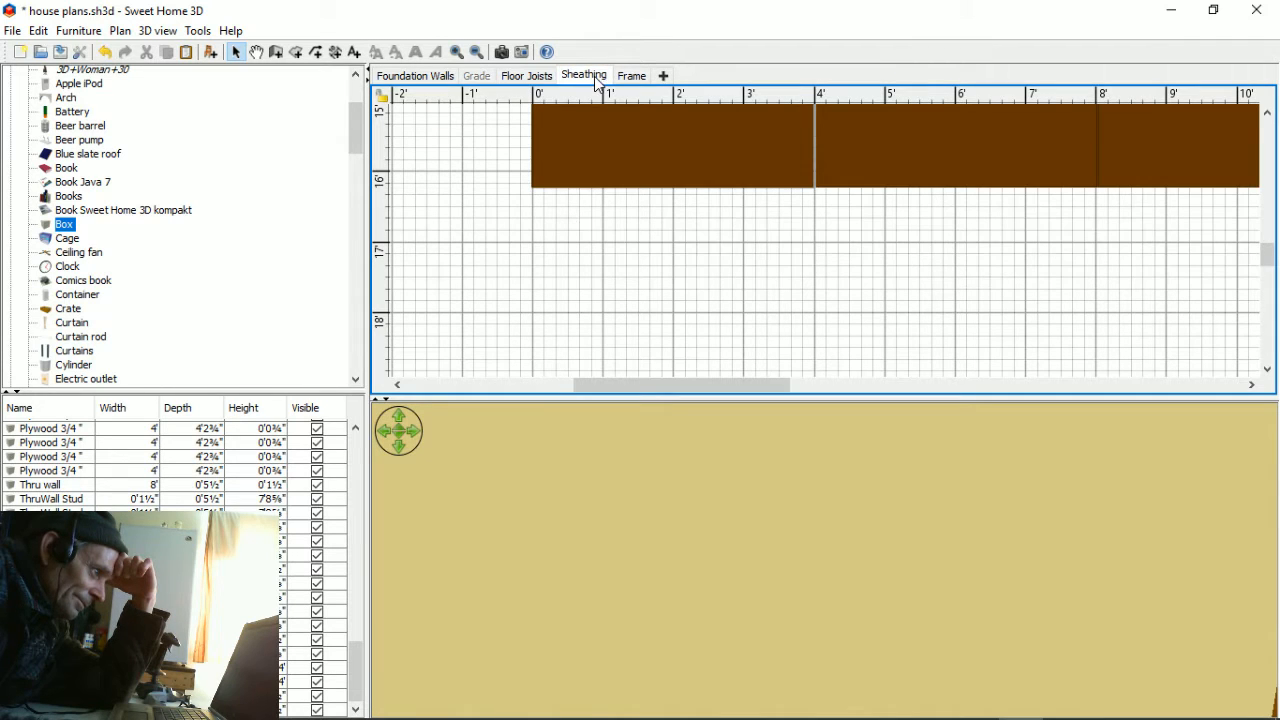
{"action": "double_click", "coordinate": [590, 77]}
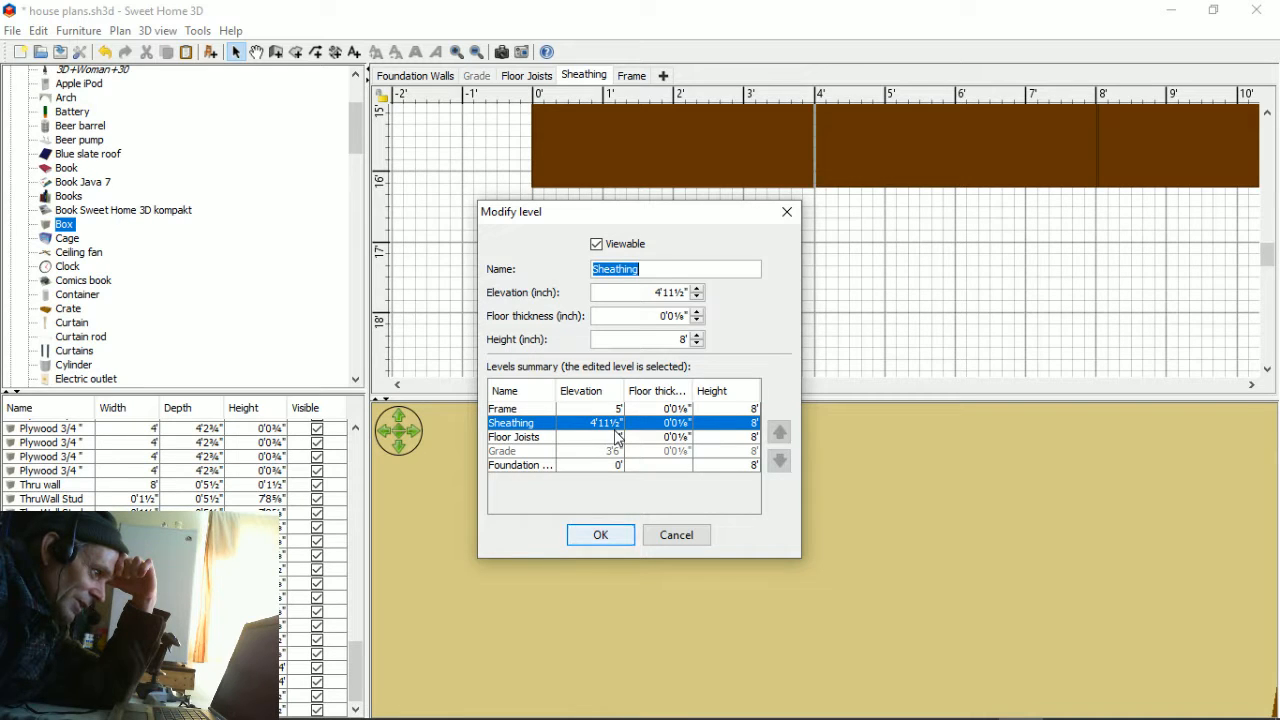
{"action": "left_click", "coordinate": [786, 212]}
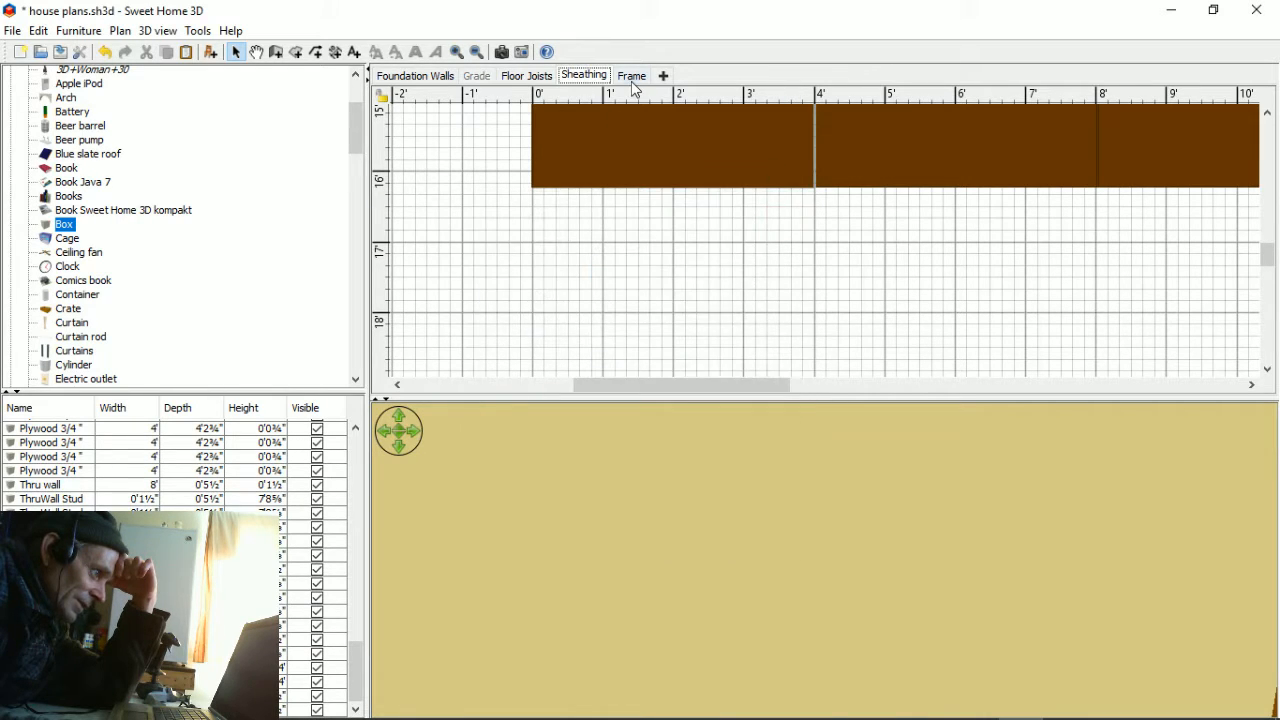
- Try raising the Frame level's elevation to 5'0¼", review its level settings, and undo the change
{"action": "double_click", "coordinate": [631, 76]}
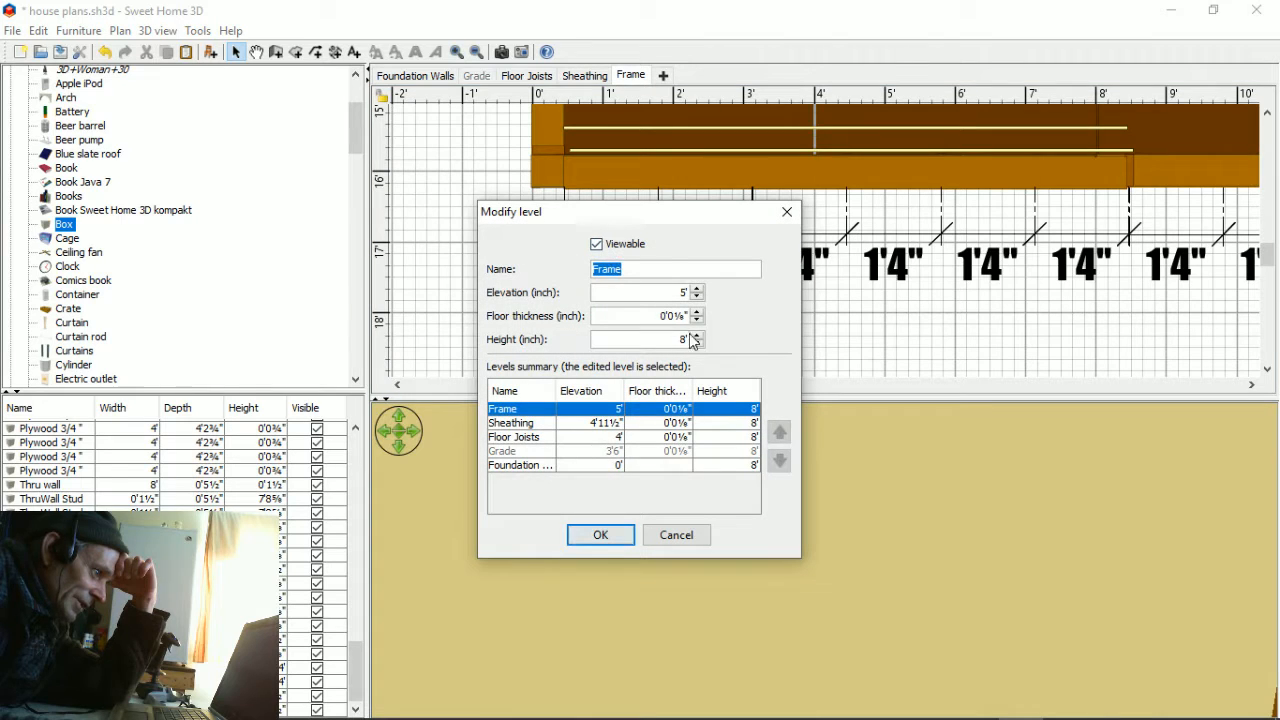
{"action": "left_click", "coordinate": [696, 288]}
{"action": "left_click", "coordinate": [696, 288]}
{"action": "left_click", "coordinate": [600, 535]}
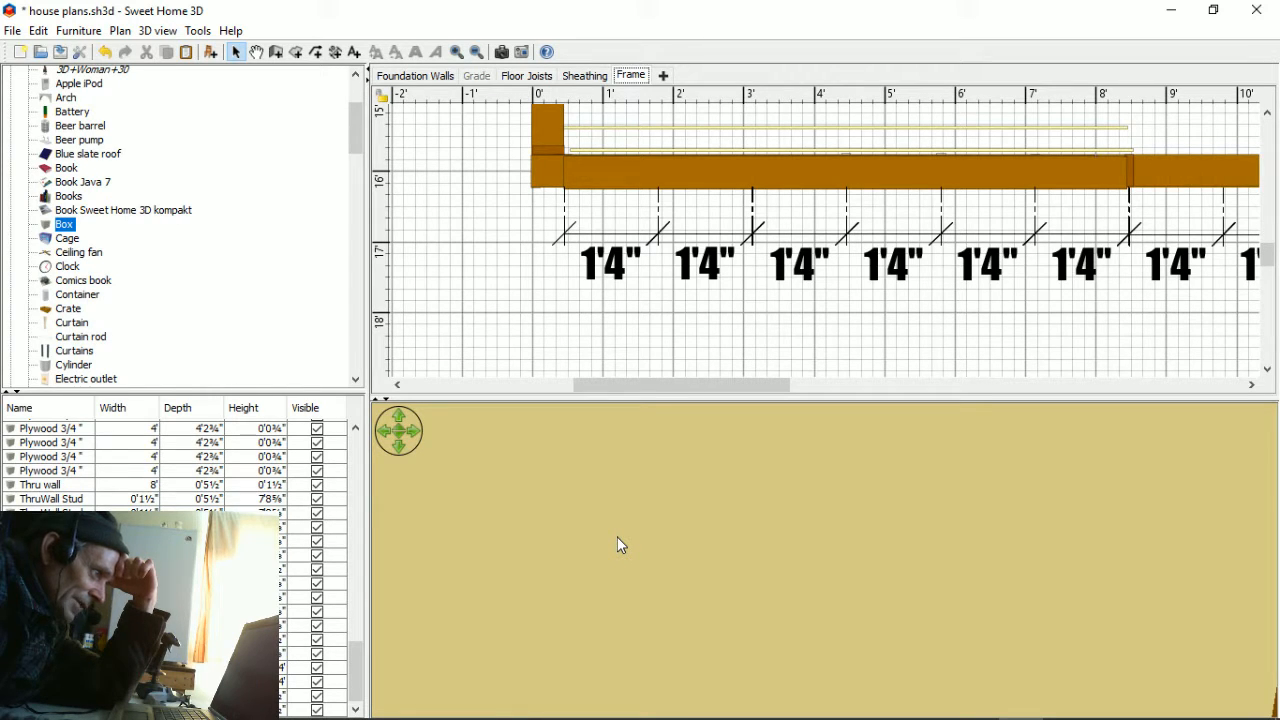
{"action": "double_click", "coordinate": [631, 76]}
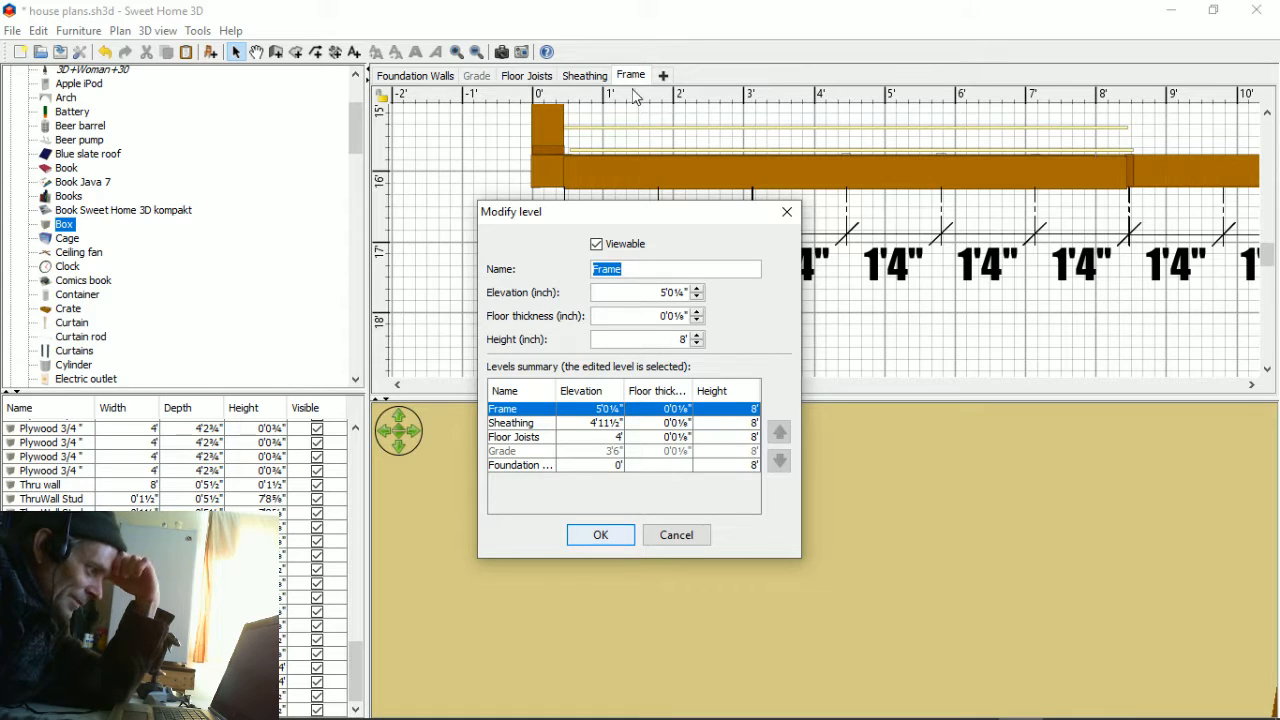
{"action": "left_click", "coordinate": [785, 213]}
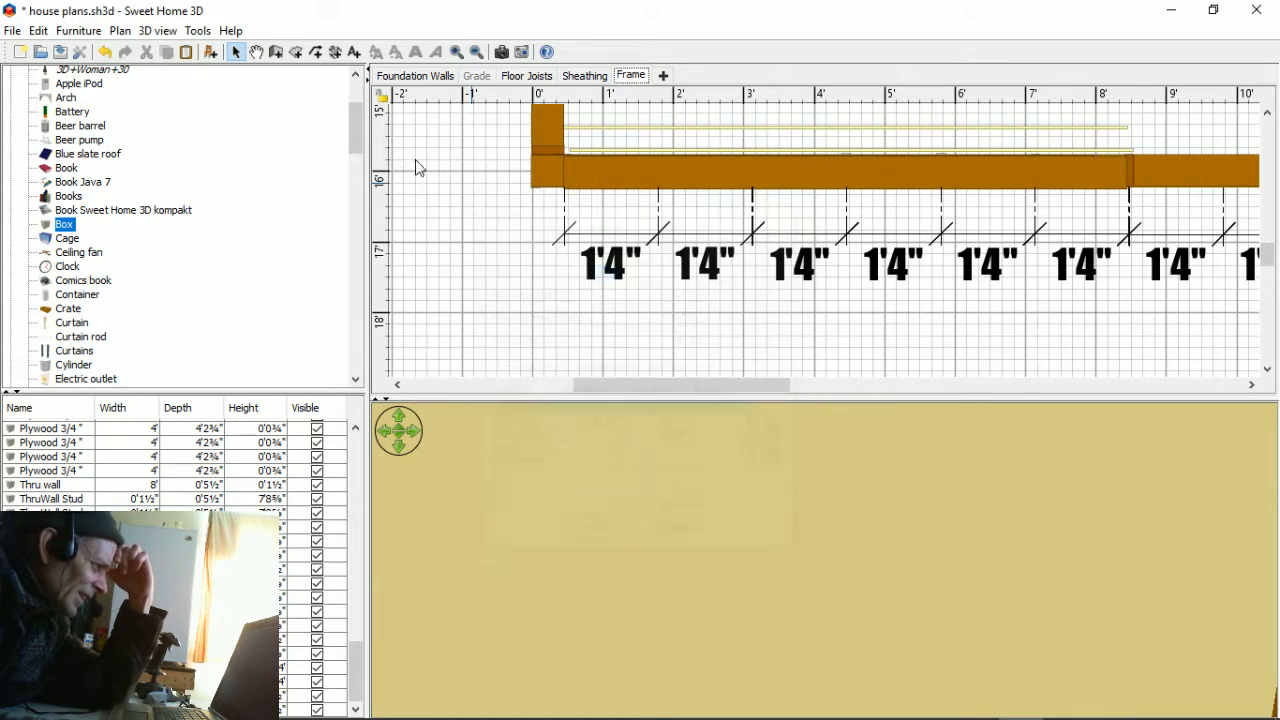
{"action": "left_click", "coordinate": [105, 53]}
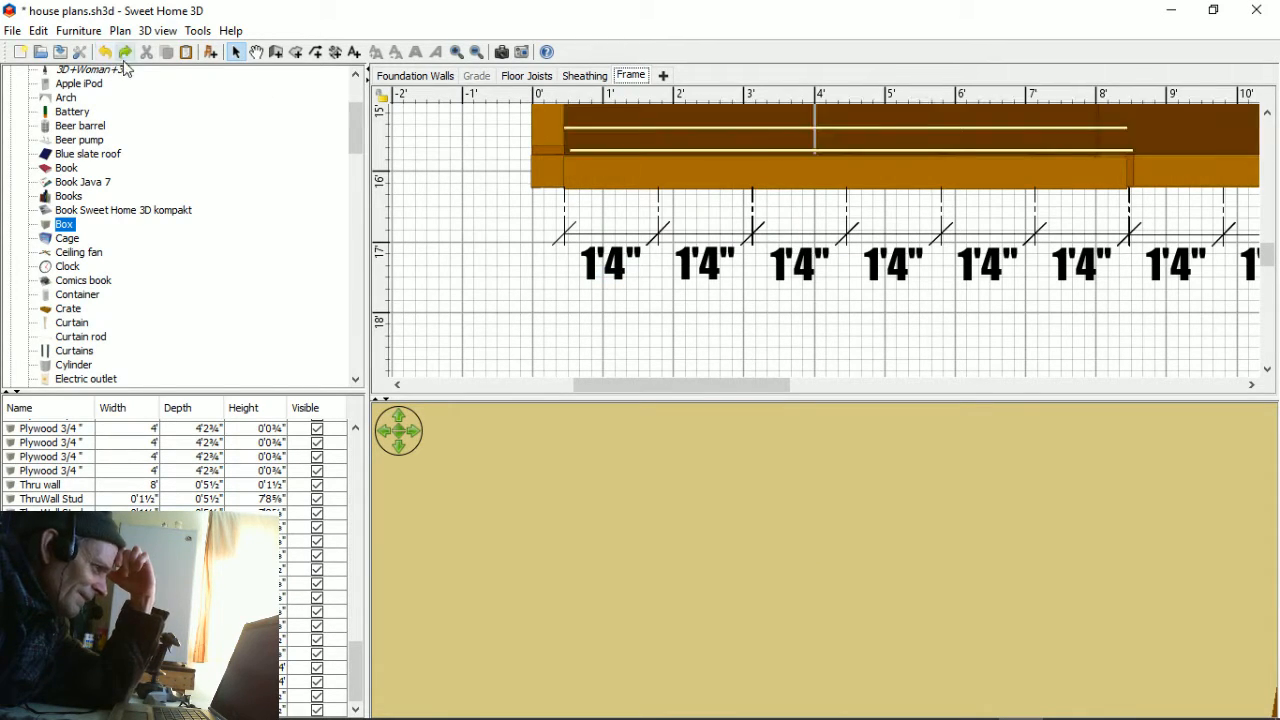
- Review the Sheathing and Frame level settings, and examine the location, elevation and size of the drywall sheet against the wall
{"action": "scroll", "coordinate": [505, 365], "scroll_direction": "up", "scroll_amount": 2}
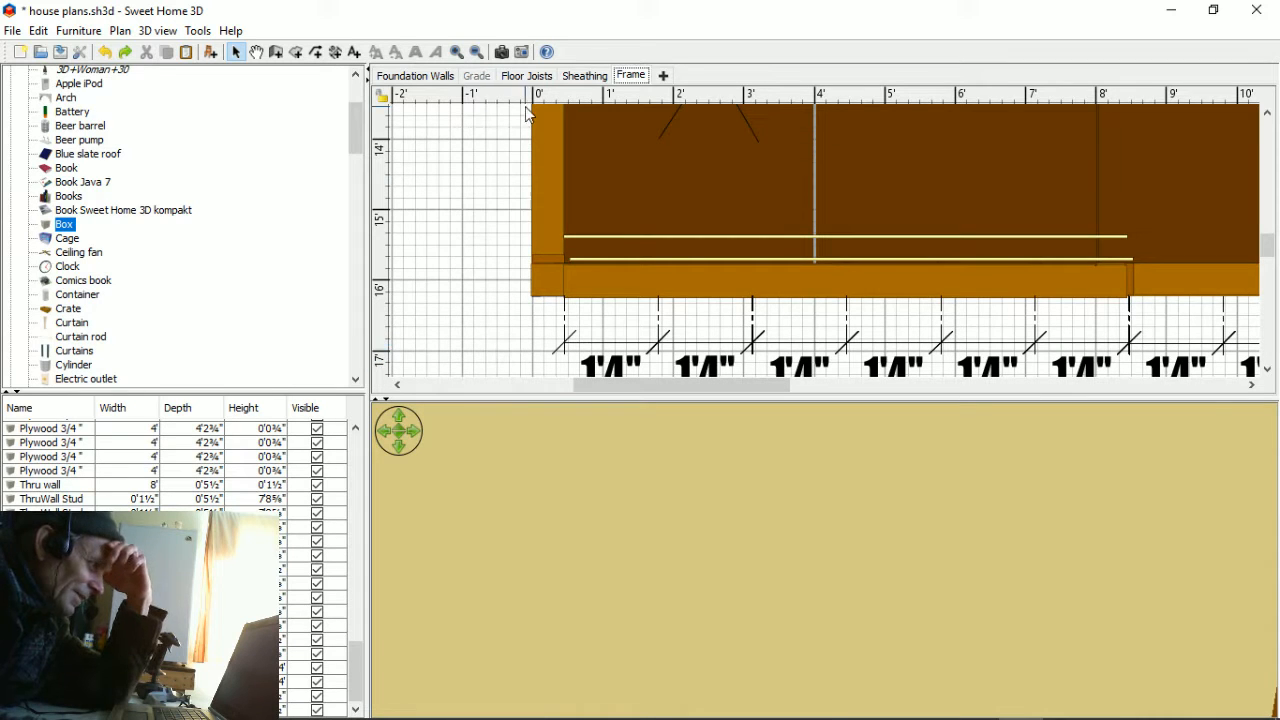
{"action": "left_click", "coordinate": [572, 79]}
{"action": "double_click", "coordinate": [580, 76]}
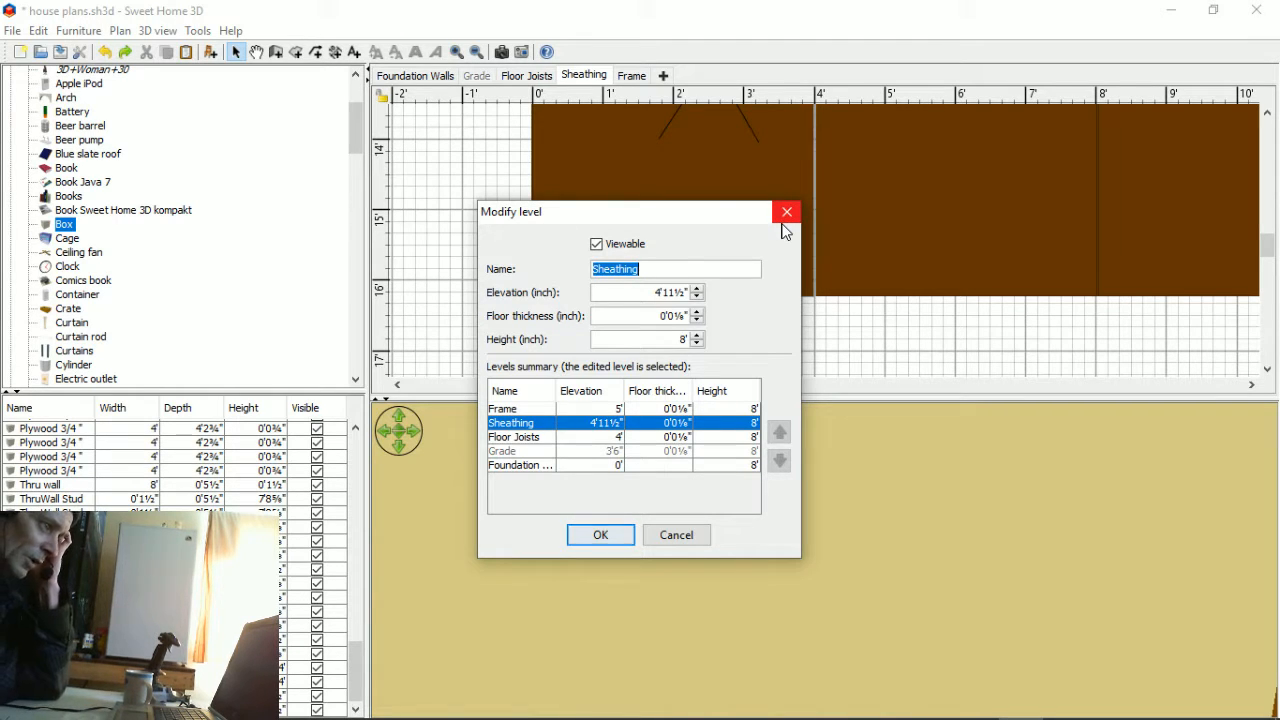
{"action": "left_click", "coordinate": [786, 214]}
{"action": "double_click", "coordinate": [631, 75]}
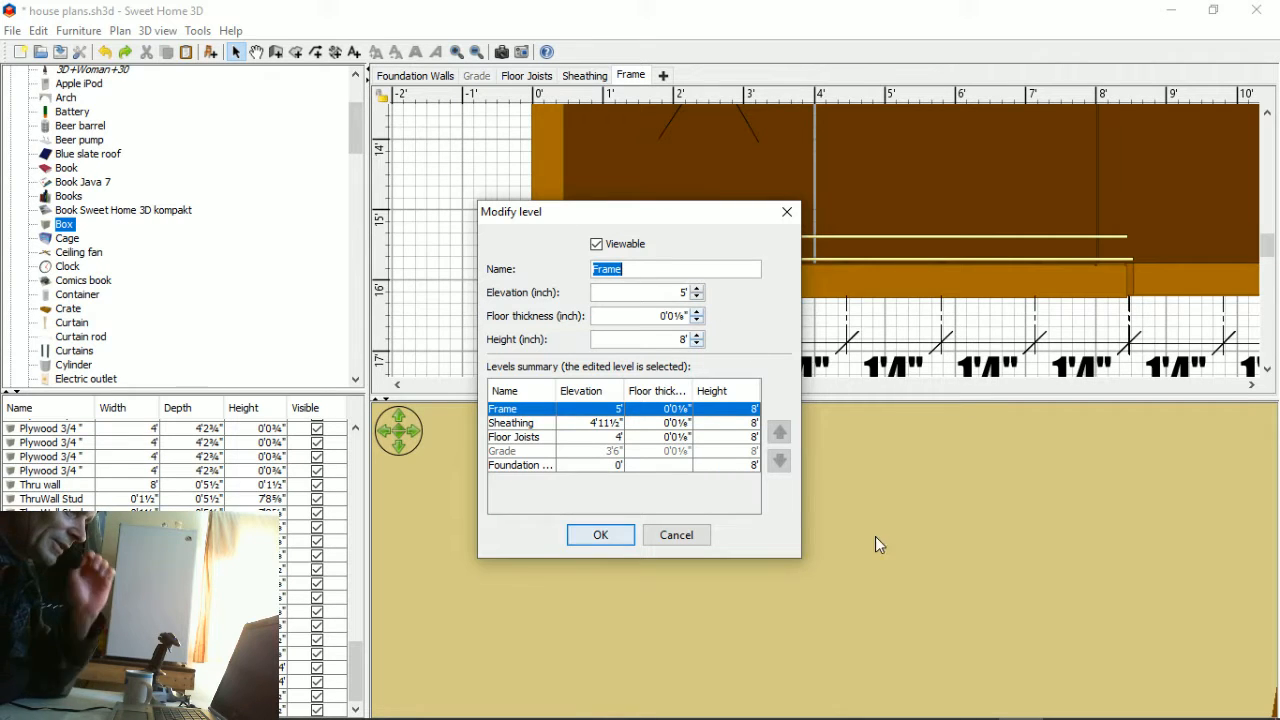
{"action": "left_click", "coordinate": [785, 215]}
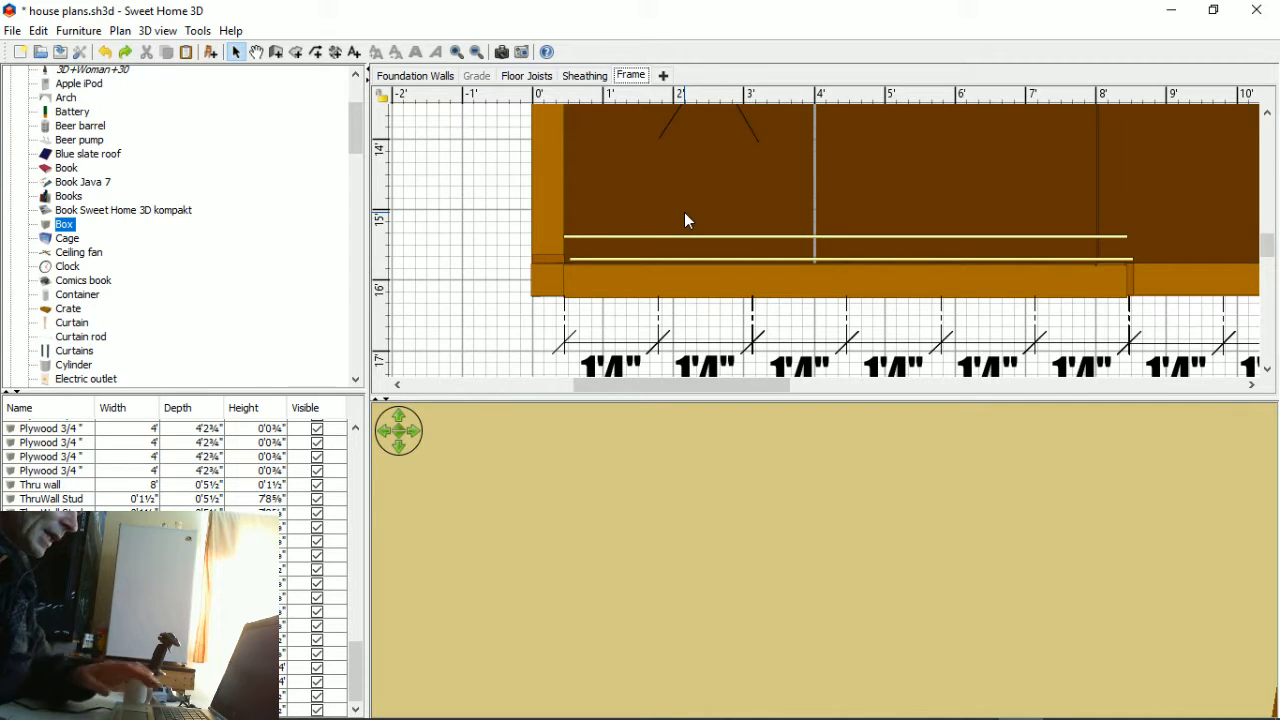
{"action": "left_click", "coordinate": [649, 279]}
{"action": "left_click", "coordinate": [649, 279]}
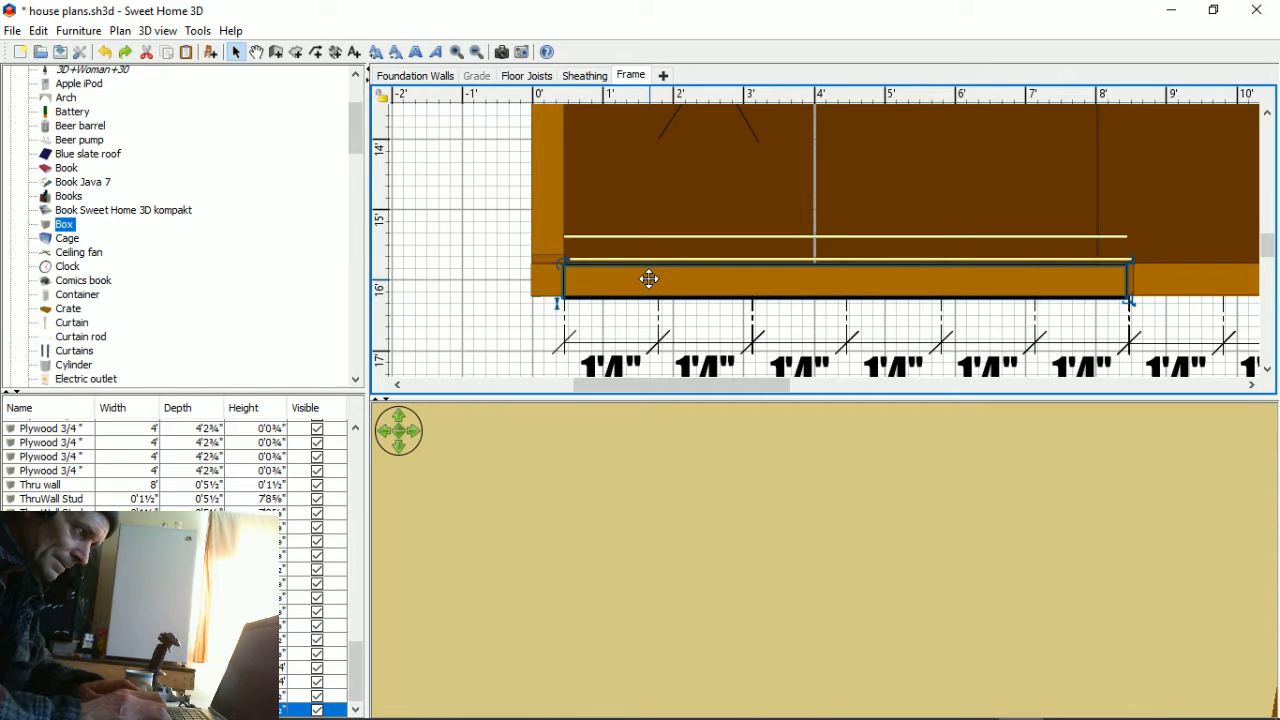
{"action": "left_click", "coordinate": [415, 168]}
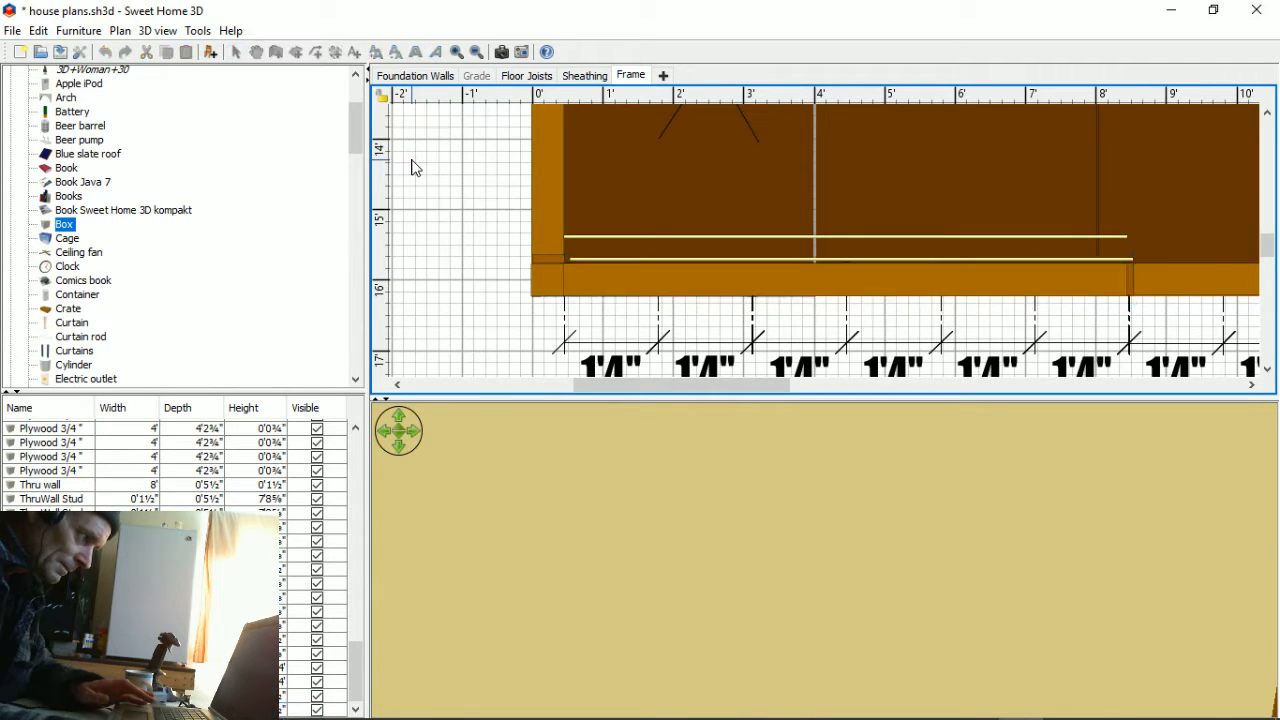
{"action": "left_click", "coordinate": [585, 258]}
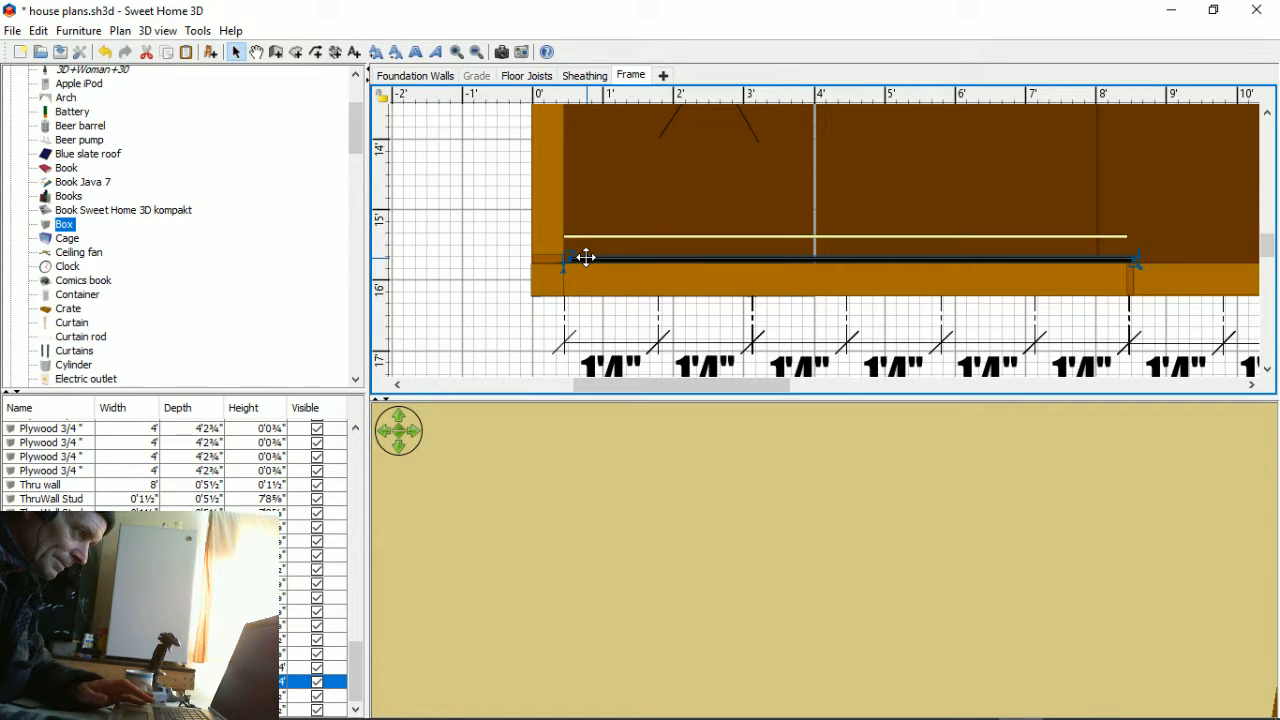
{"action": "double_click", "coordinate": [585, 258]}
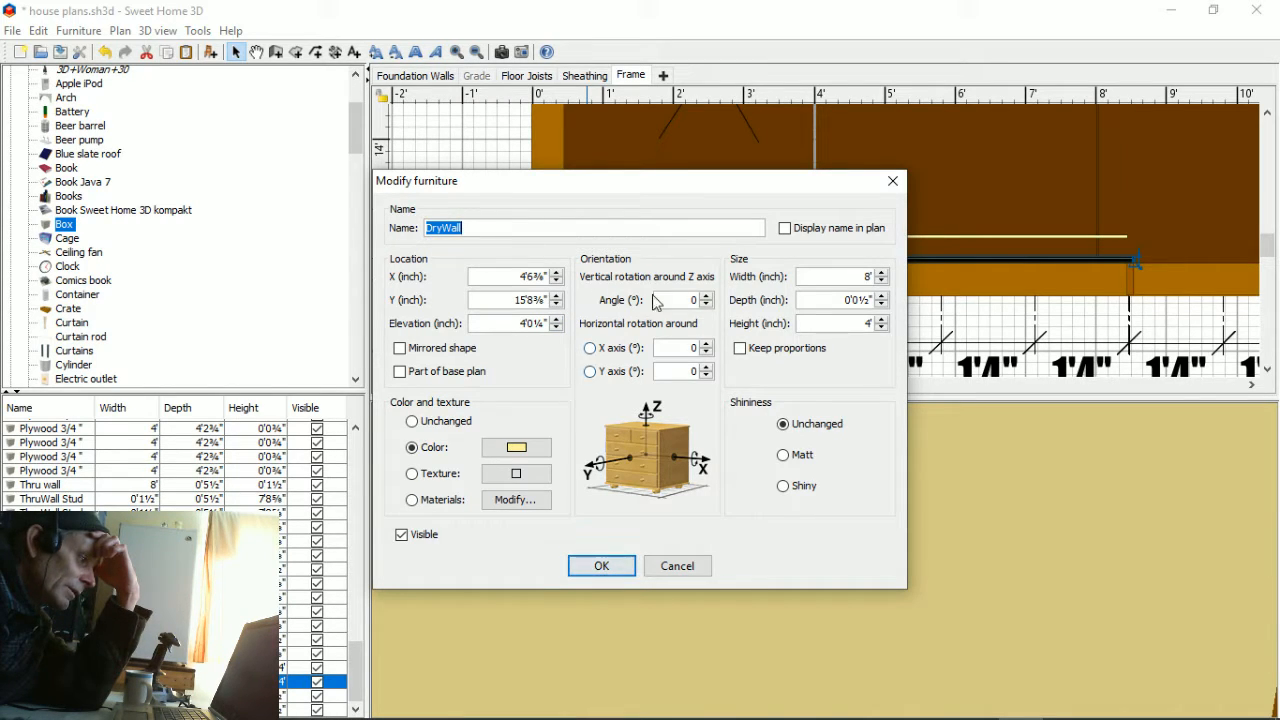
{"action": "left_click", "coordinate": [893, 181]}
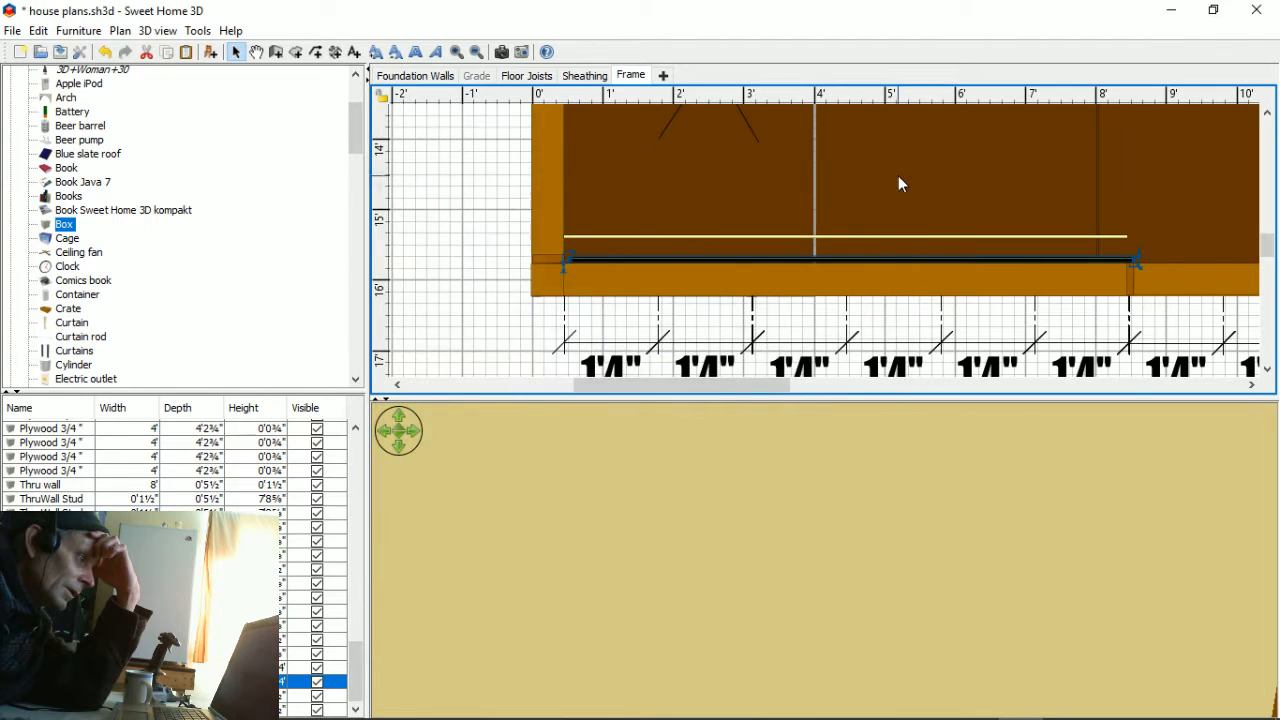
- Examine the drywall sheets and floor sheathing in the aerial 3D view, and check the Sheathing level's elevation
{"action": "left_click", "coordinate": [195, 31]}
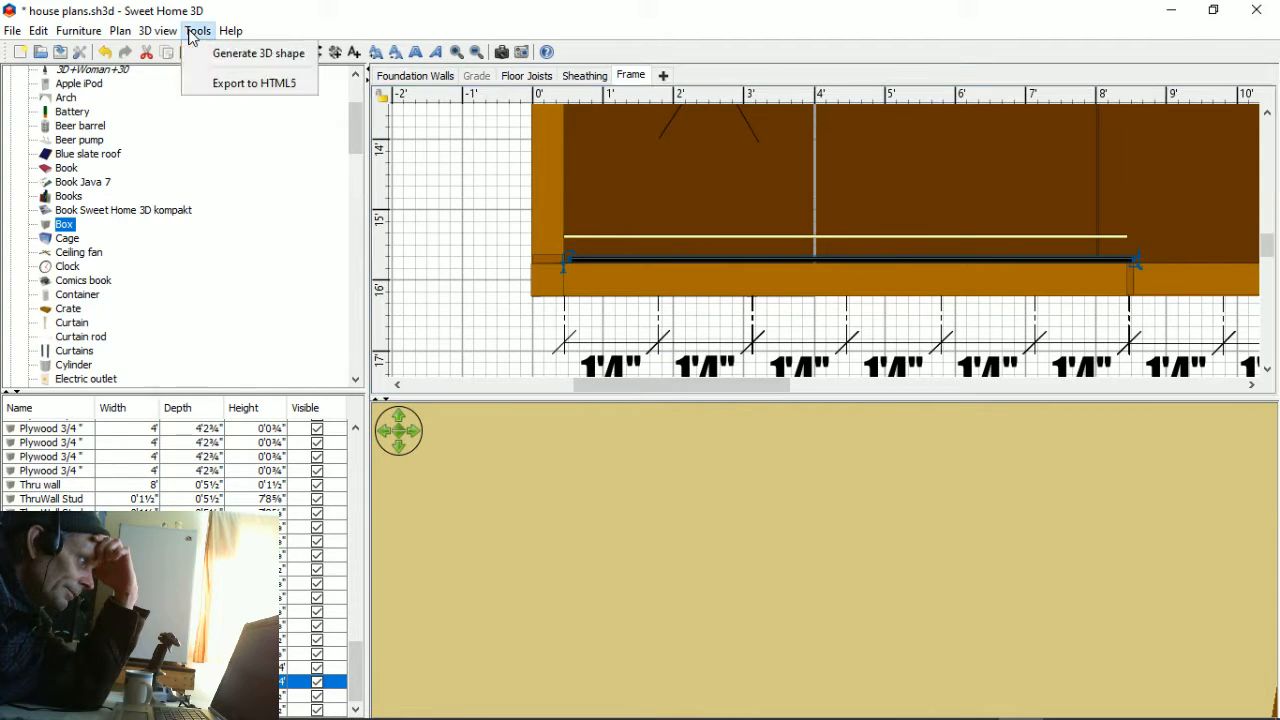
{"action": "mouse_move", "coordinate": [160, 31]}
{"action": "left_click", "coordinate": [189, 55]}
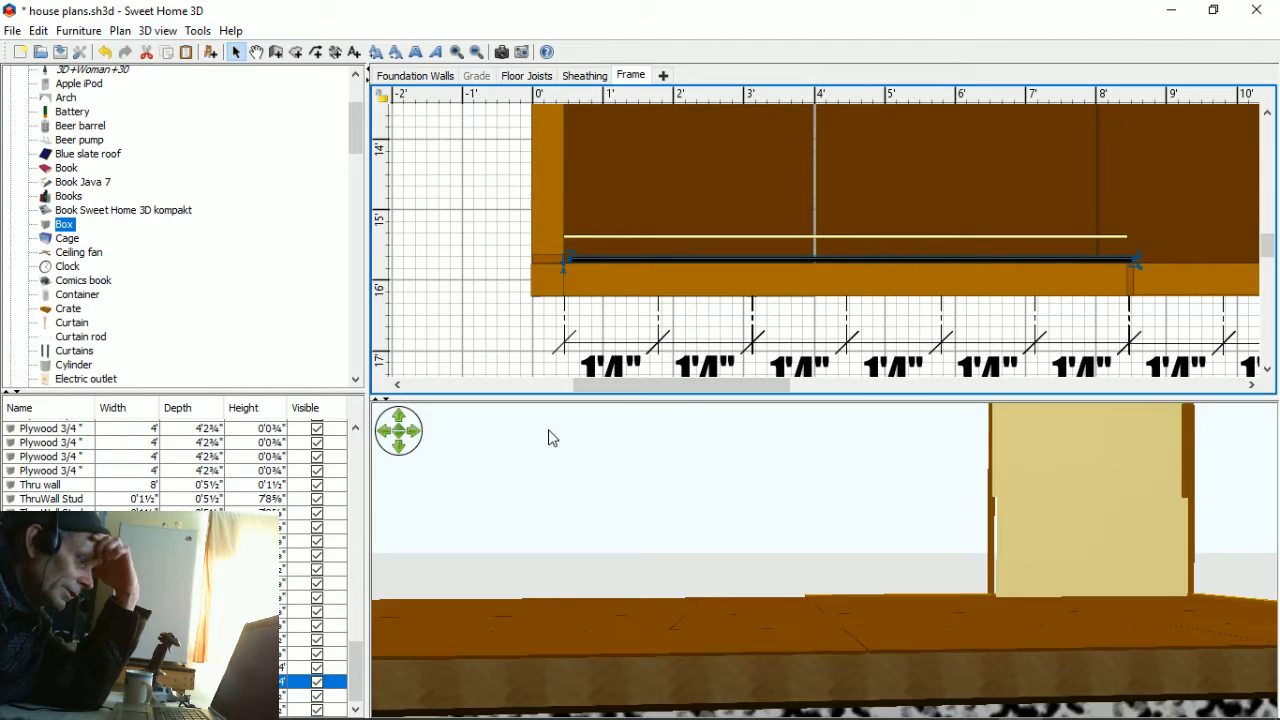
{"action": "scroll", "coordinate": [930, 558], "scroll_direction": "down", "scroll_amount": 8}
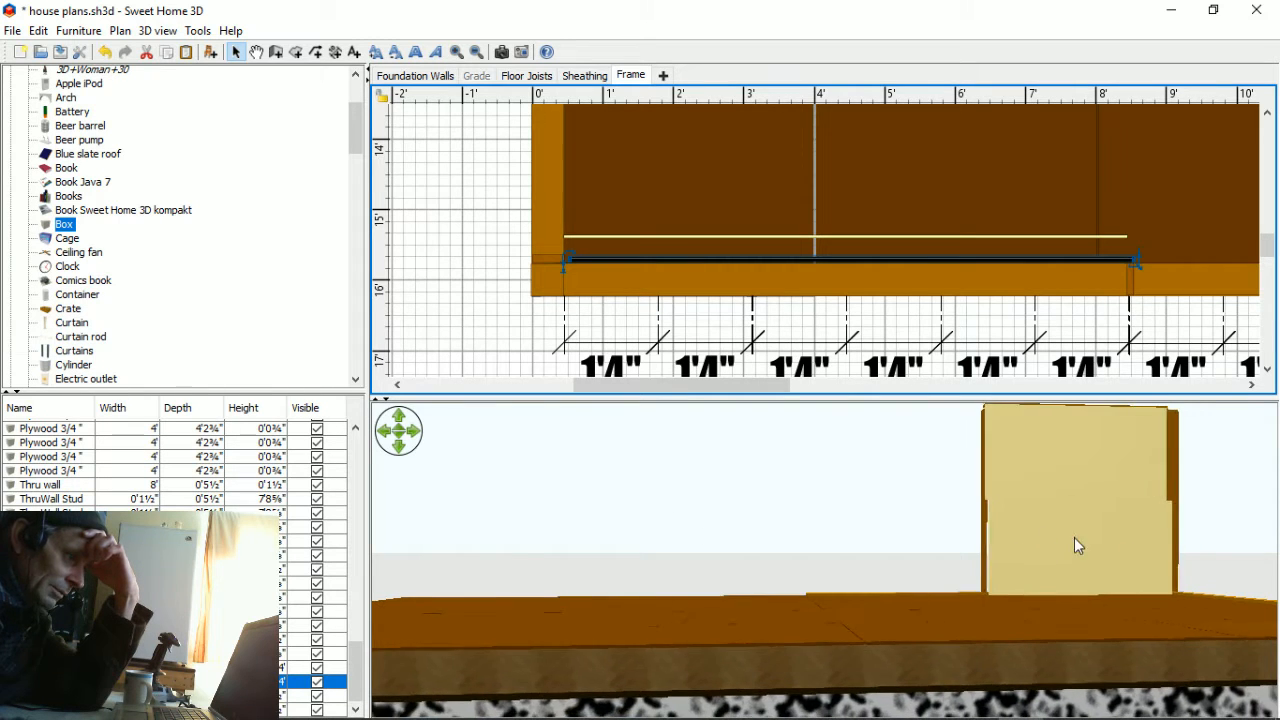
{"action": "left_click_drag", "start_coordinate": [1169, 557], "coordinate": [1209, 540]}
{"action": "mouse_move", "coordinate": [1137, 567]}
{"action": "left_mouse_down"}
{"action": "mouse_move", "coordinate": [1000, 549]}
{"action": "mouse_move", "coordinate": [837, 574]}
{"action": "mouse_move", "coordinate": [862, 538]}
{"action": "mouse_move", "coordinate": [917, 517]}
{"action": "mouse_move", "coordinate": [1000, 517]}
{"action": "mouse_move", "coordinate": [1200, 570]}
{"action": "mouse_move", "coordinate": [1146, 557]}
{"action": "left_mouse_up"}
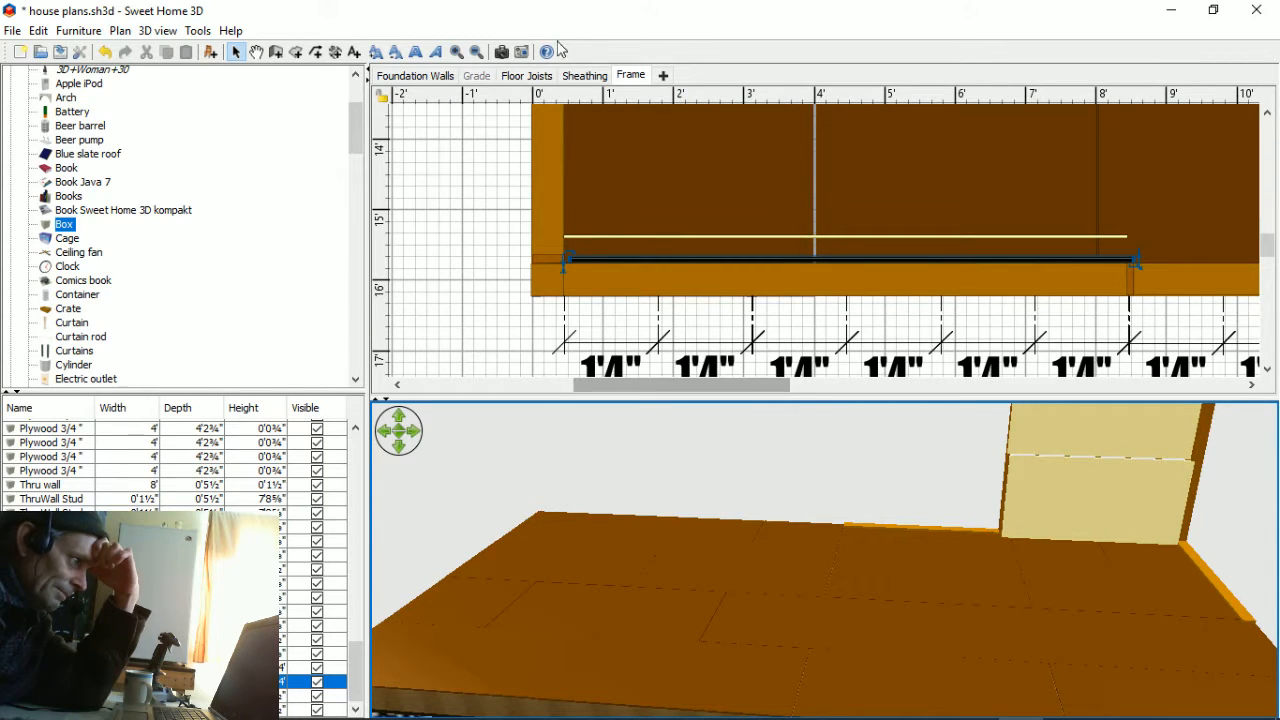
{"action": "double_click", "coordinate": [584, 75]}
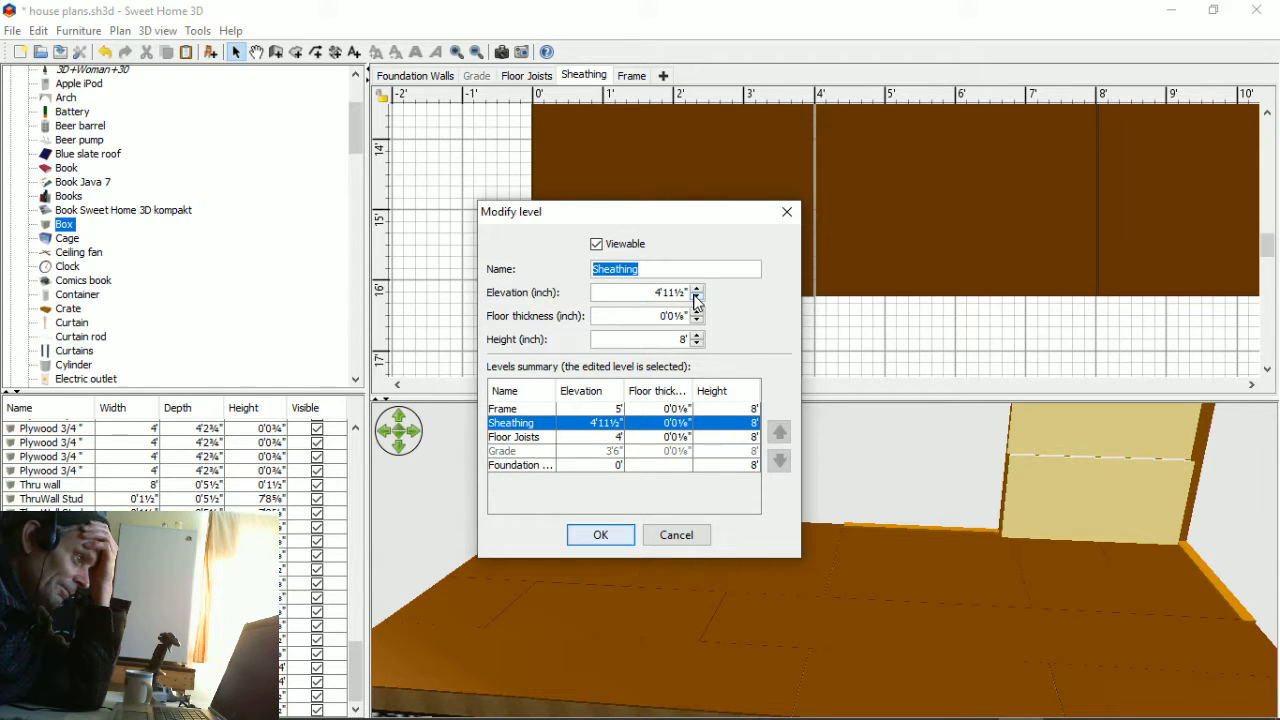
{"action": "left_click", "coordinate": [786, 216]}
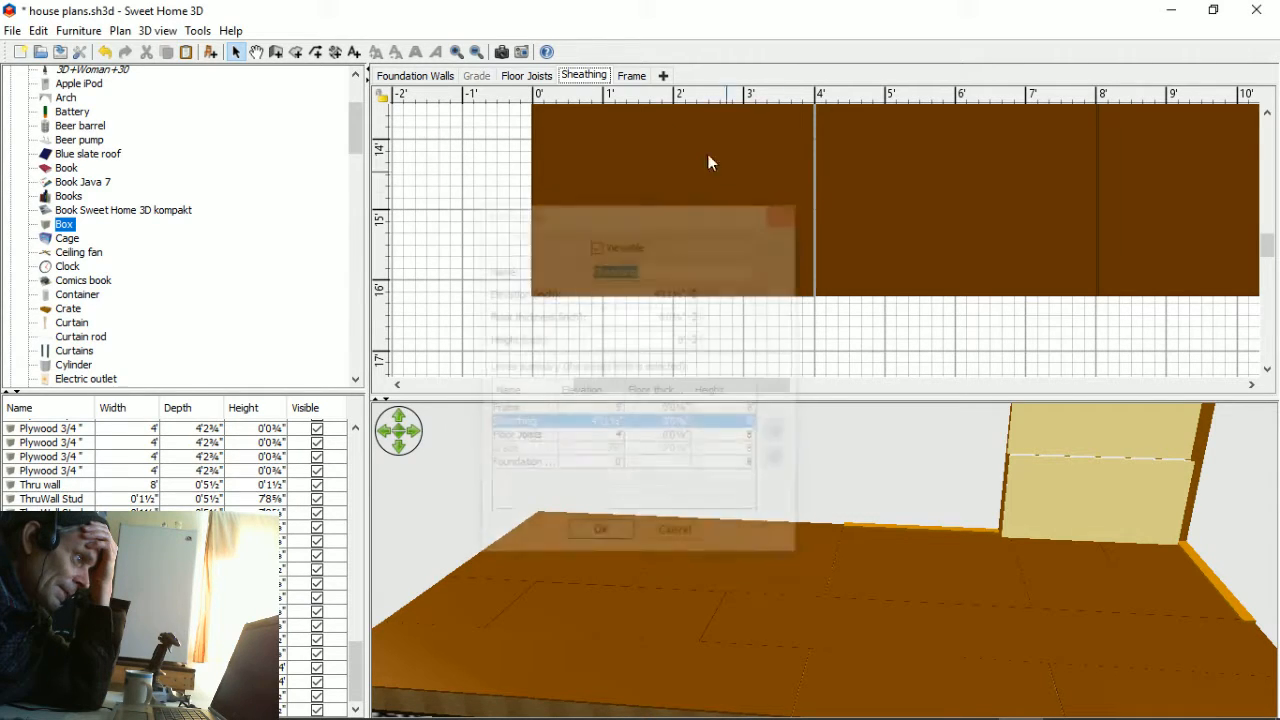
- Review the Frame level's settings, and check the location and elevation of the drywall sheet beside the wall
{"action": "double_click", "coordinate": [631, 77]}
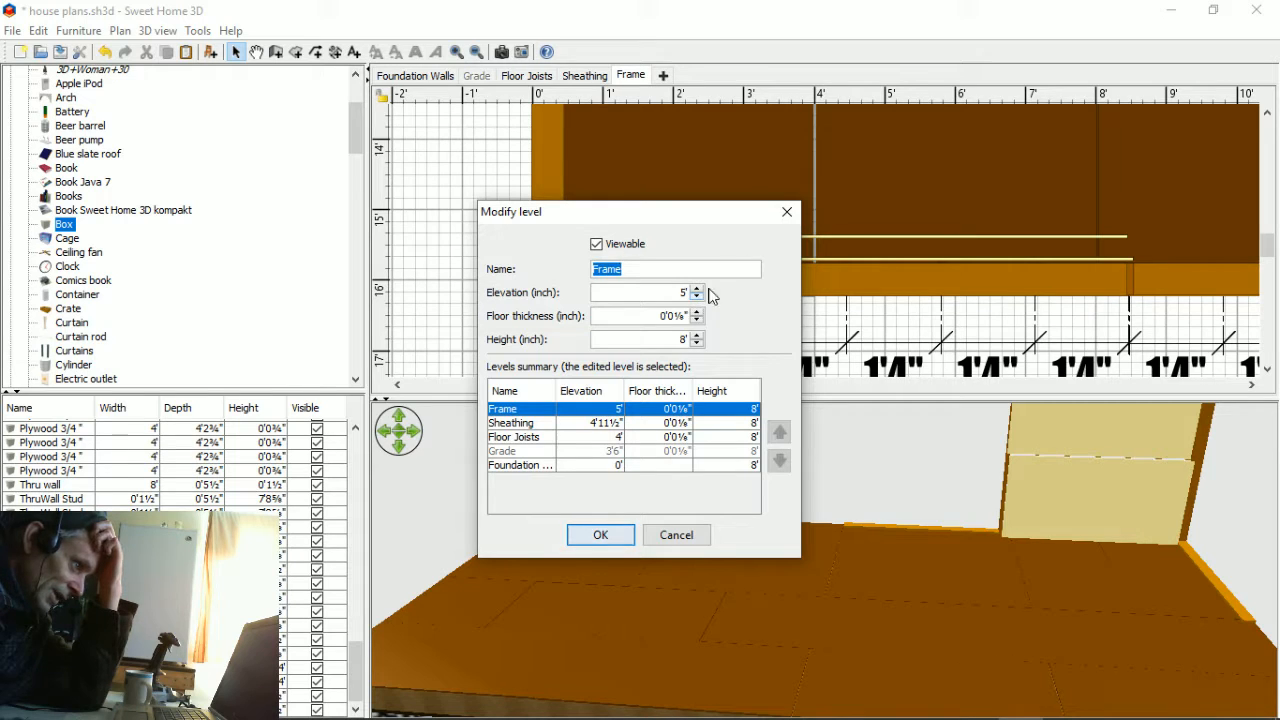
{"action": "left_click", "coordinate": [787, 212]}
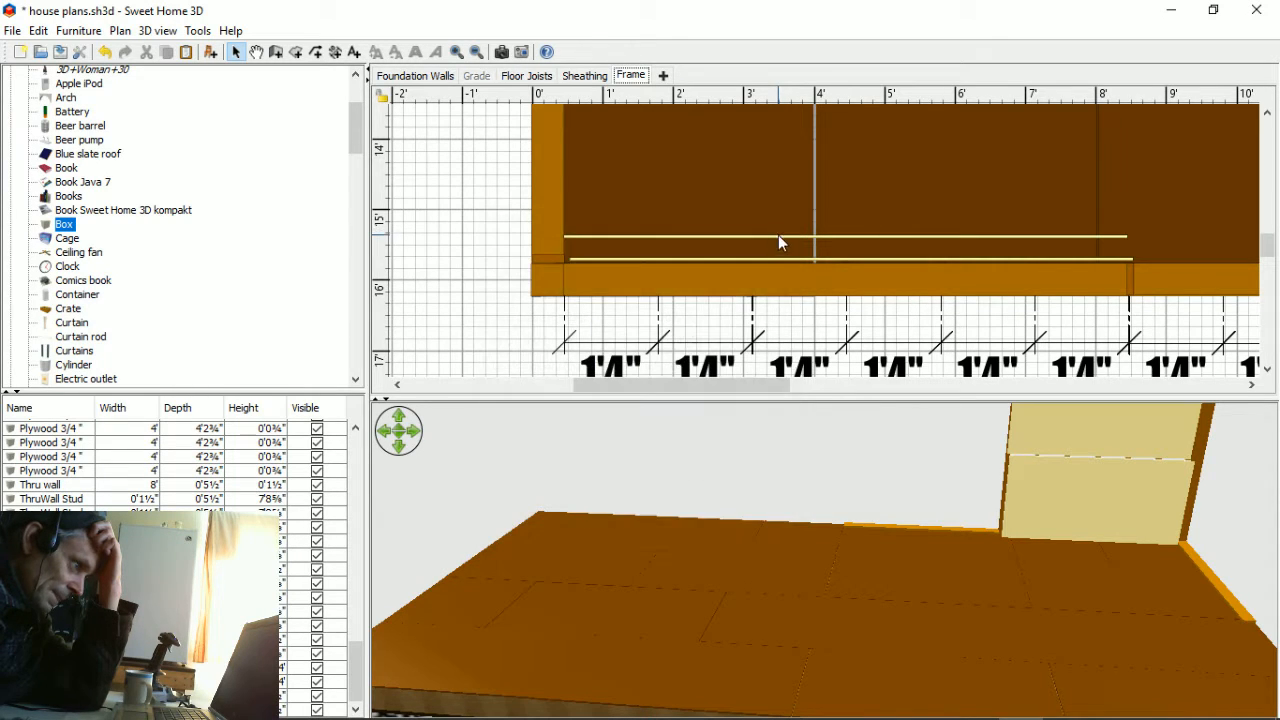
{"action": "double_click", "coordinate": [764, 260]}
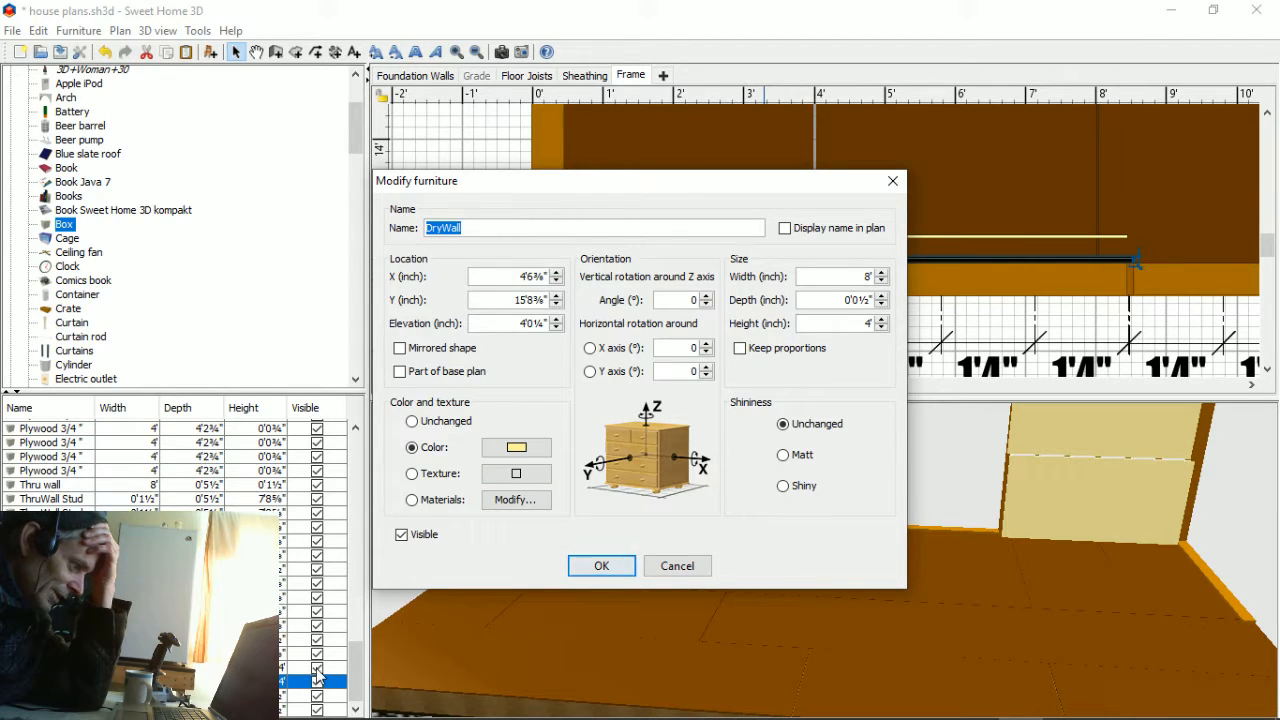
{"action": "left_click", "coordinate": [904, 180]}
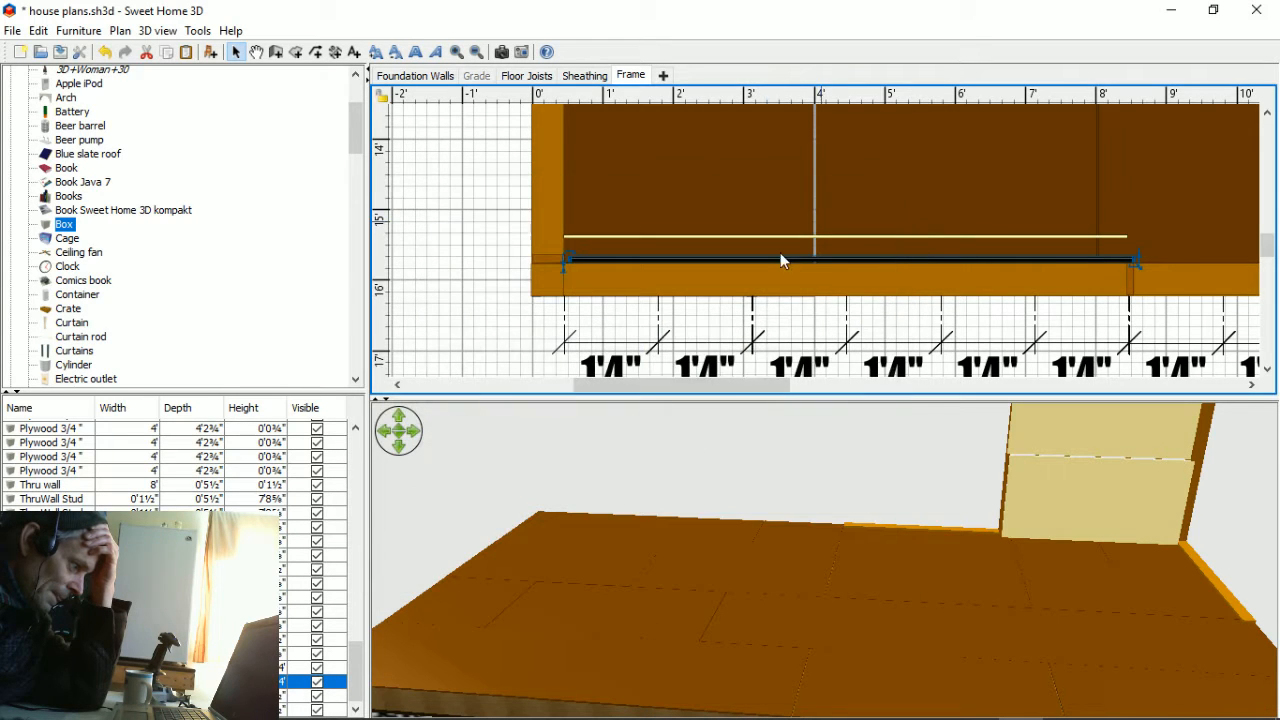
- Toggle the upper DryWall sheet's visibility to identify it, and leave it hidden
{"action": "left_click", "coordinate": [316, 683]}
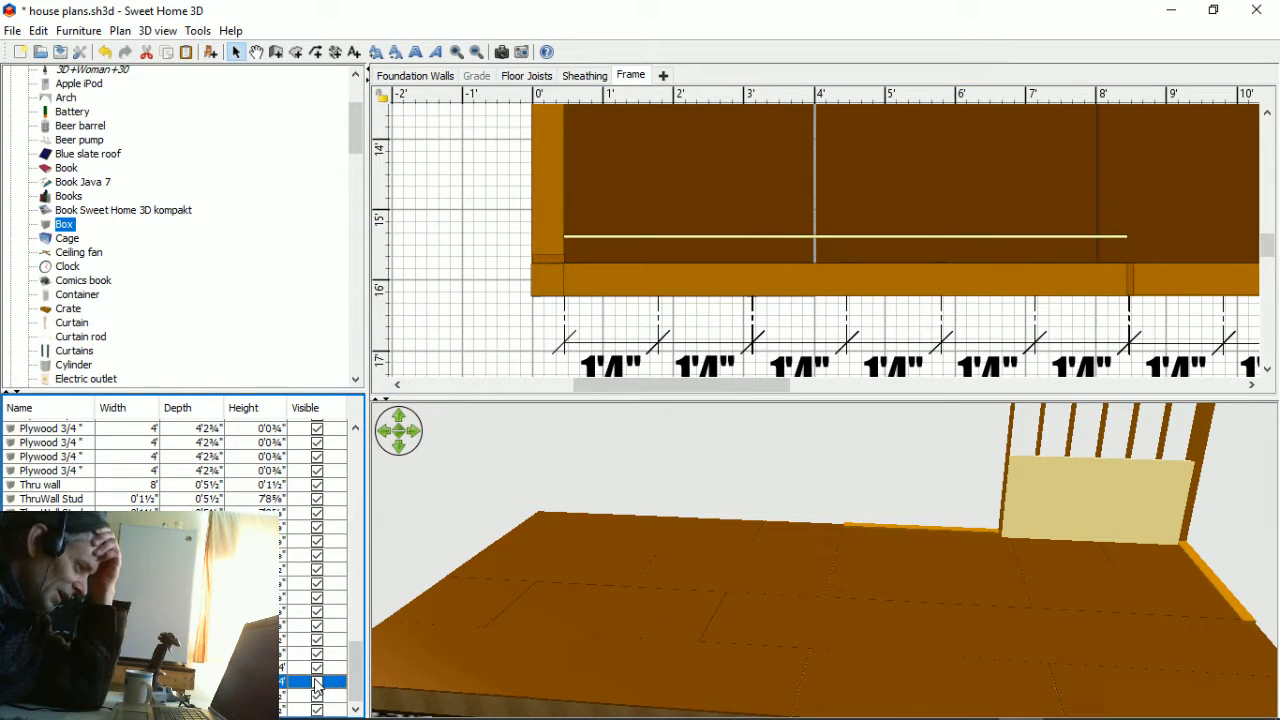
{"action": "left_click", "coordinate": [316, 683]}
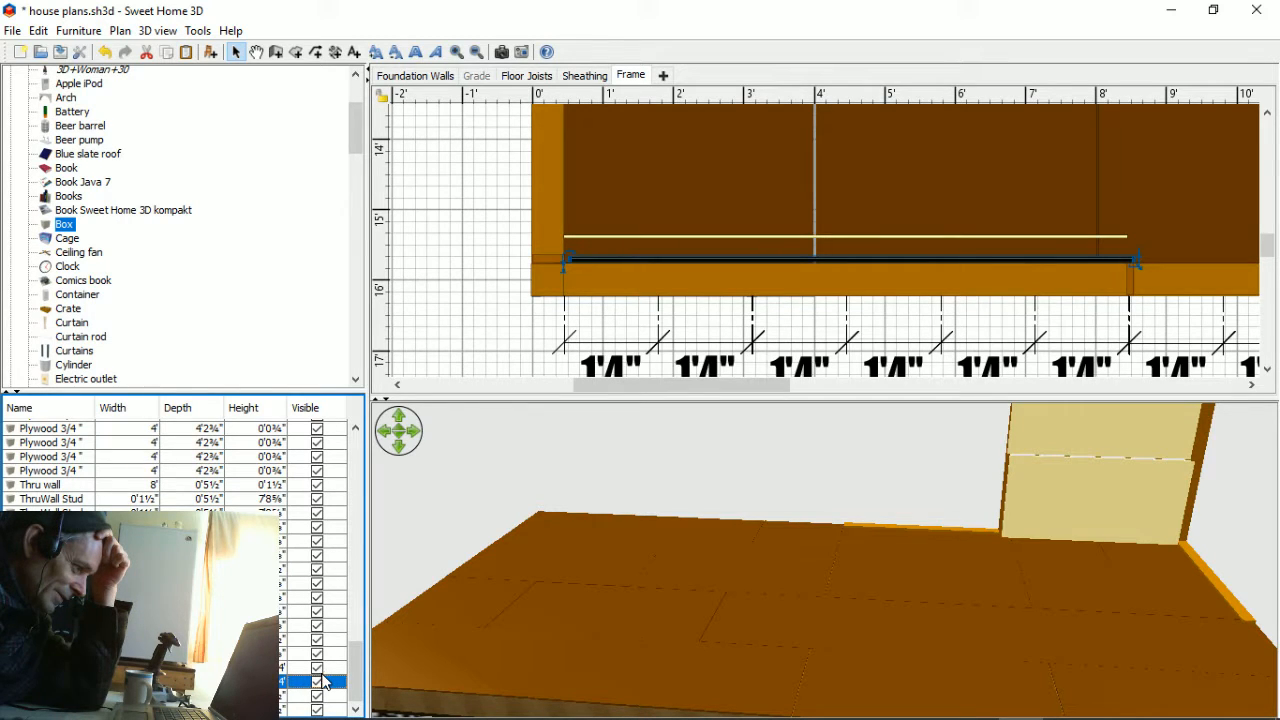
{"action": "left_click", "coordinate": [316, 683]}
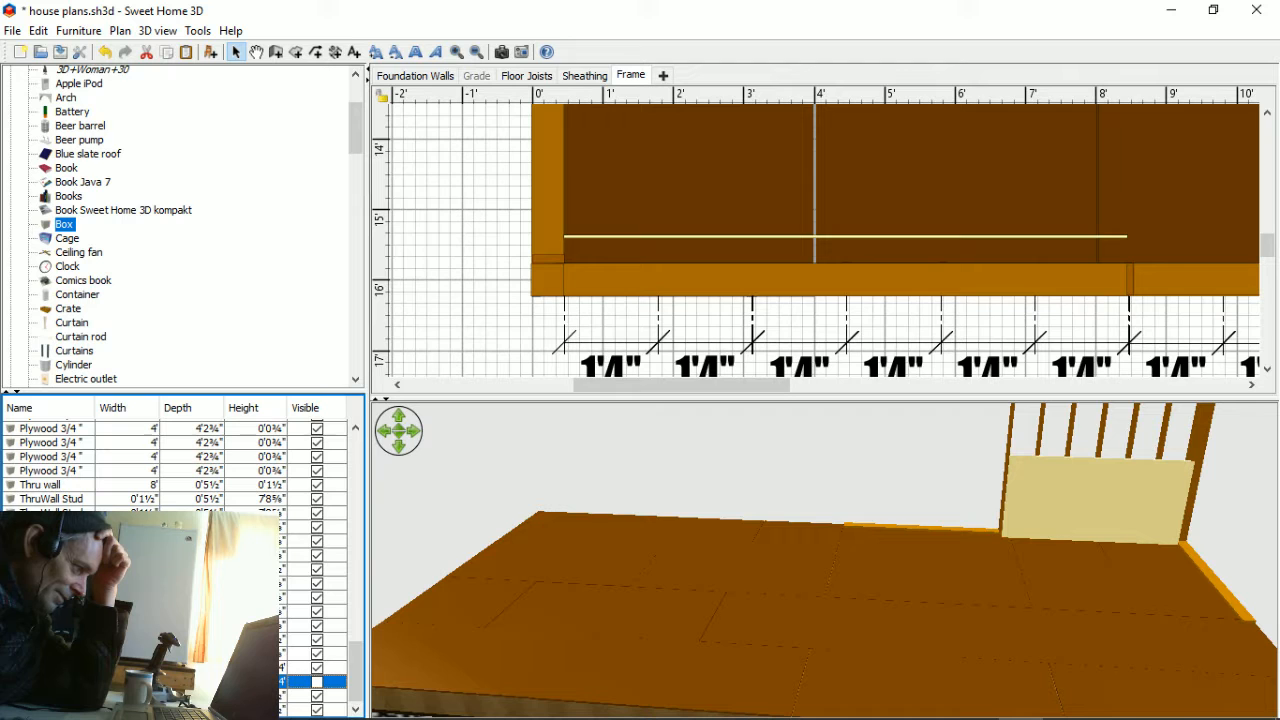
- Rename the lower sheet "Drywall Top Thru Wall South West" as "Drywall Bottom Thru Wall"
{"action": "left_click", "coordinate": [316, 667]}
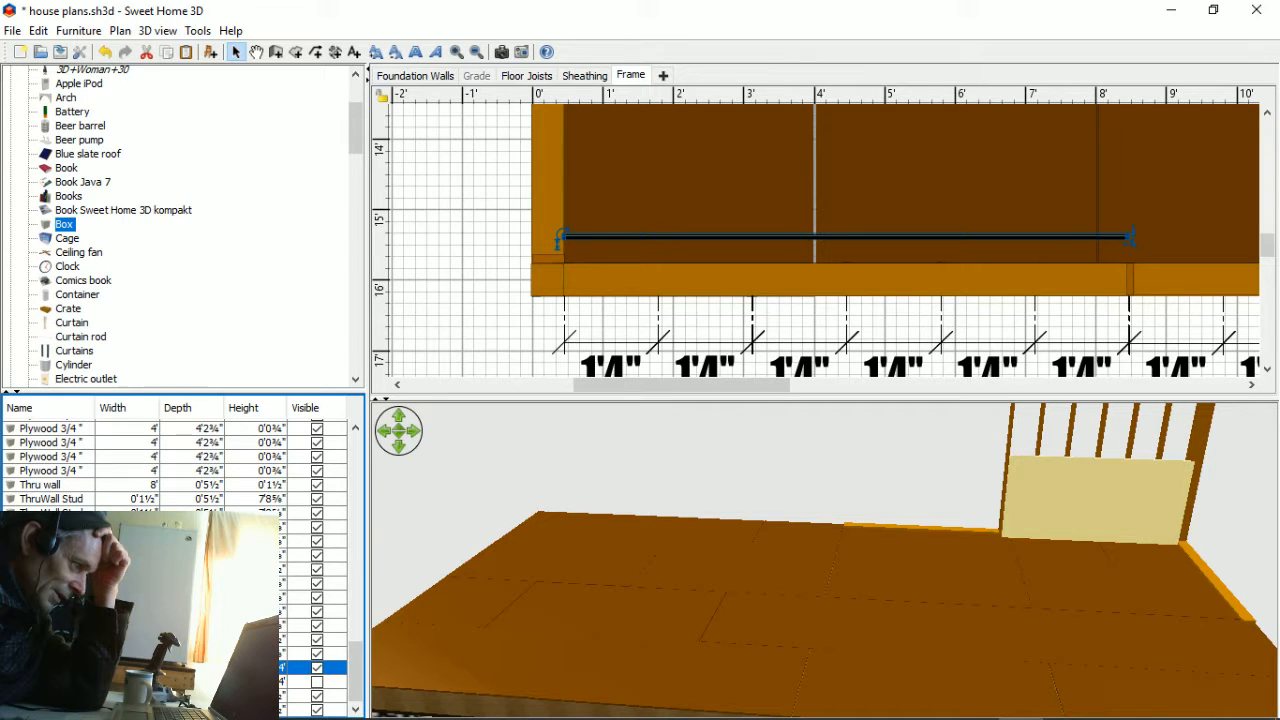
{"action": "left_click", "coordinate": [787, 238]}
{"action": "double_click", "coordinate": [788, 238]}
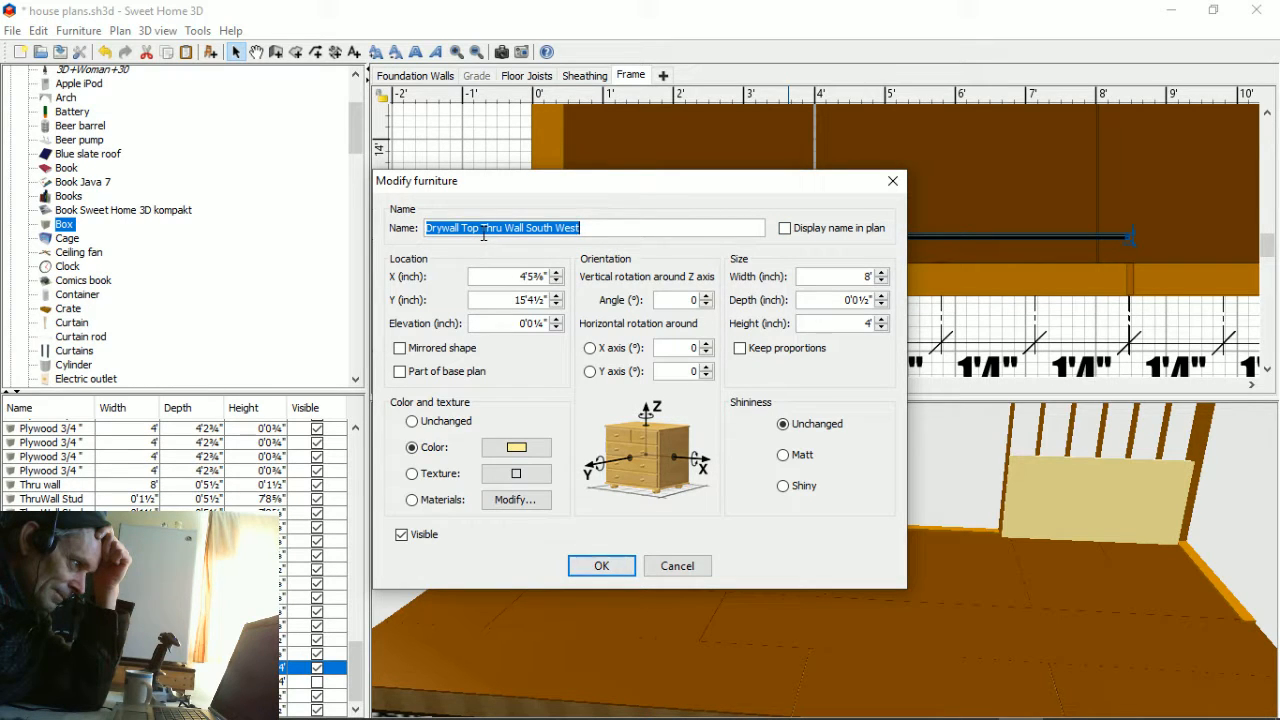
{"action": "left_click", "coordinate": [527, 277]}
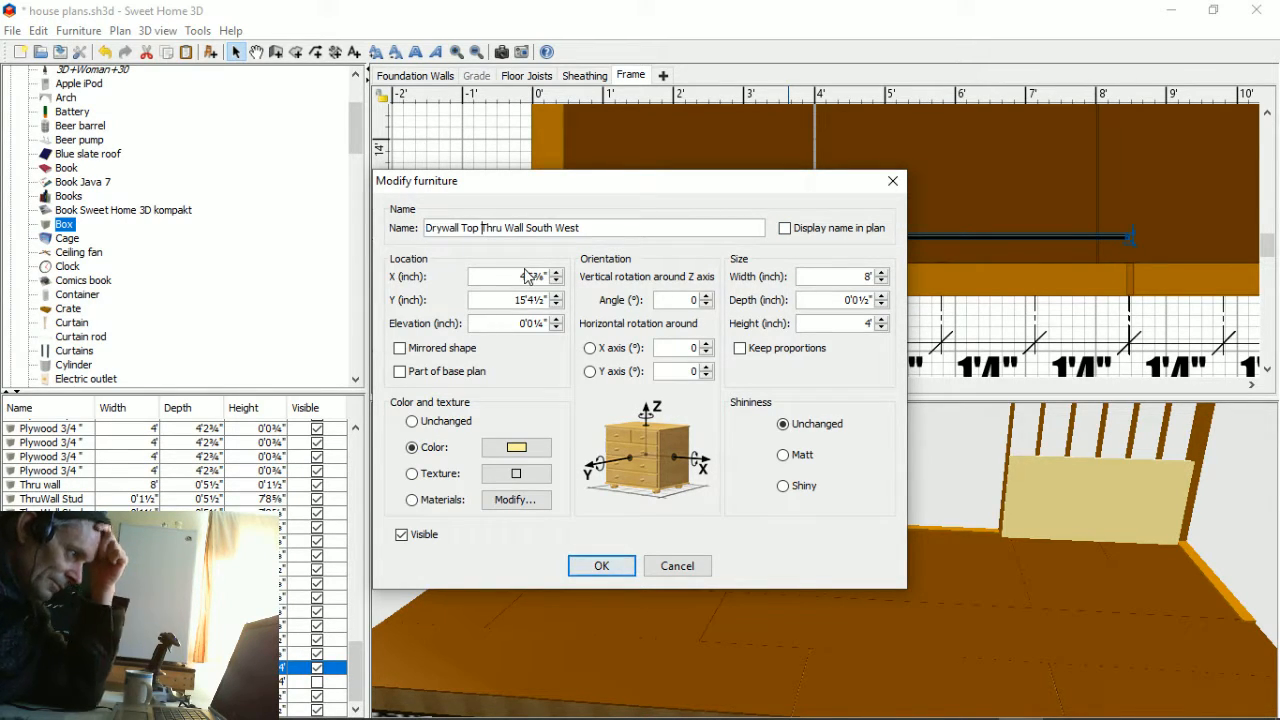
{"action": "key", "text": "BackSpace"}
{"action": "key", "text": "BackSpace"}
{"action": "key", "text": "BackSpace"}
{"action": "type", "text": "Bottom"}
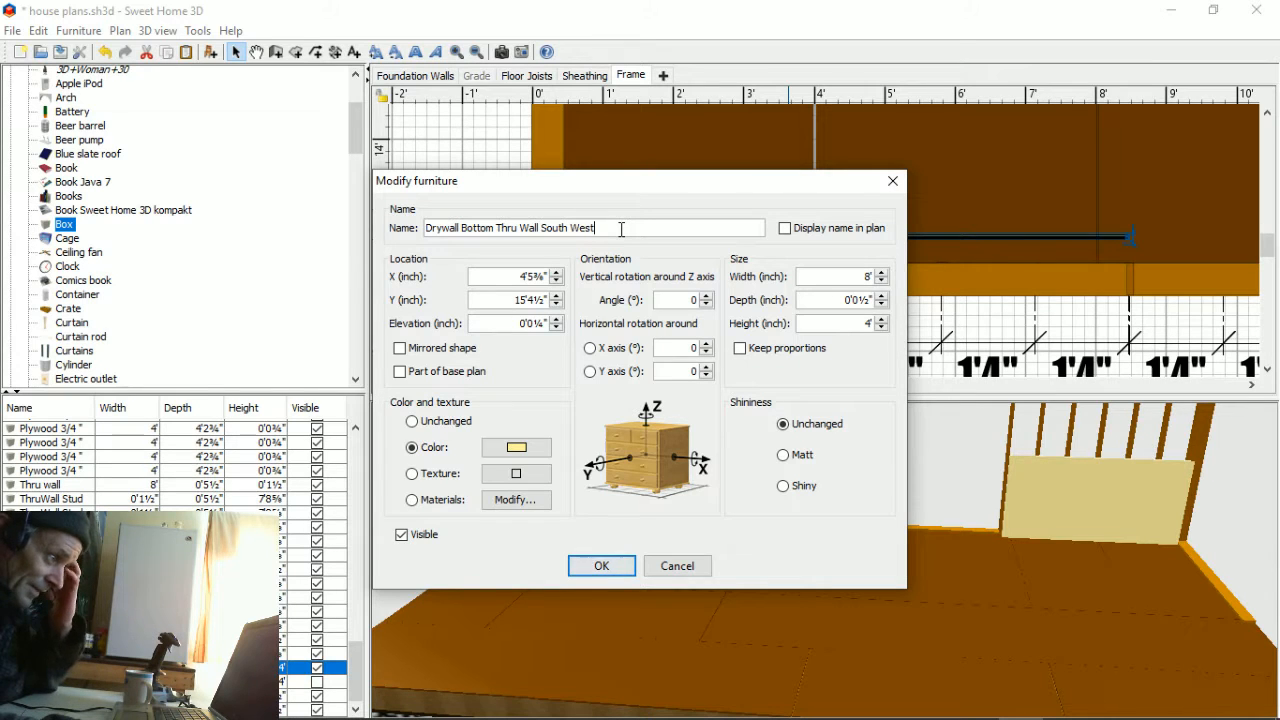
{"action": "key", "text": "BackSpace"}
{"action": "key", "text": "BackSpace"}
{"action": "key", "text": "BackSpace"}
{"action": "key", "text": "BackSpace"}
{"action": "key", "text": "BackSpace"}
{"action": "key", "text": "BackSpace"}
{"action": "key", "text": "BackSpace"}
{"action": "key", "text": "BackSpace"}
{"action": "key", "text": "BackSpace"}
{"action": "key", "text": "BackSpace"}
{"action": "key", "text": "BackSpace"}
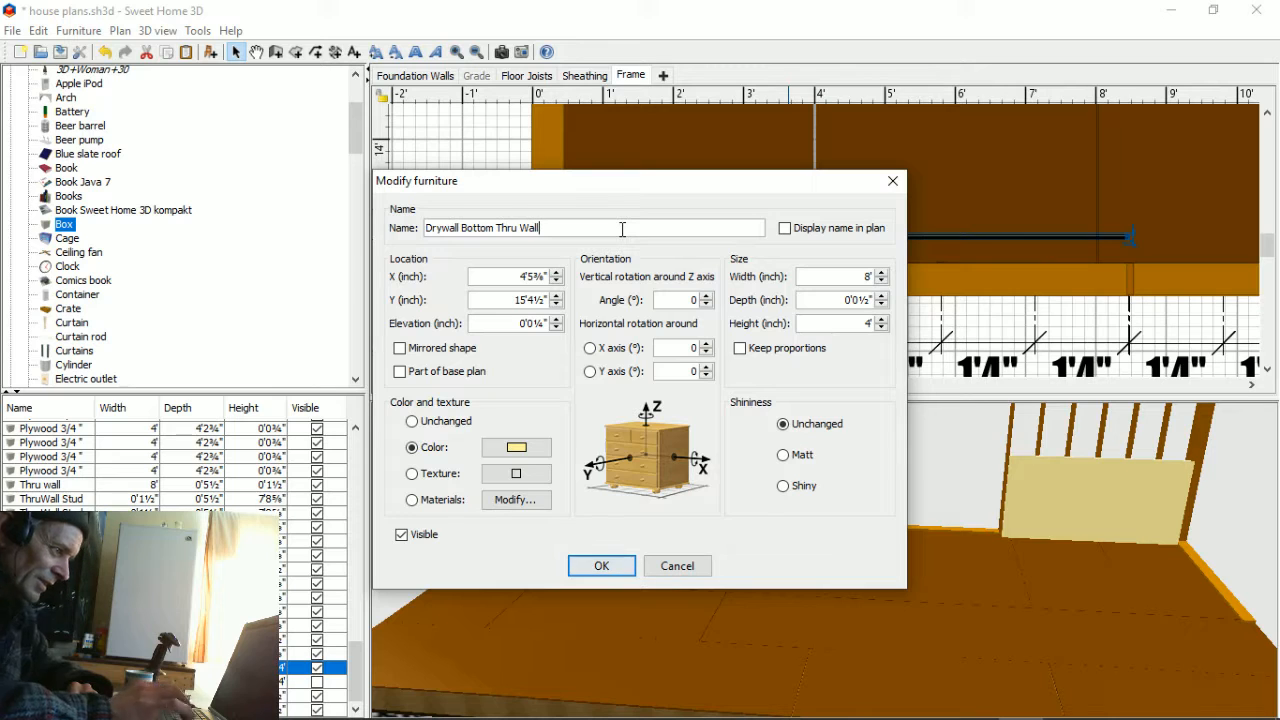
- Set the lower drywall sheet's elevation to 0'0½" and apply the changes
{"action": "left_click", "coordinate": [555, 319]}
{"action": "left_click", "coordinate": [556, 320]}
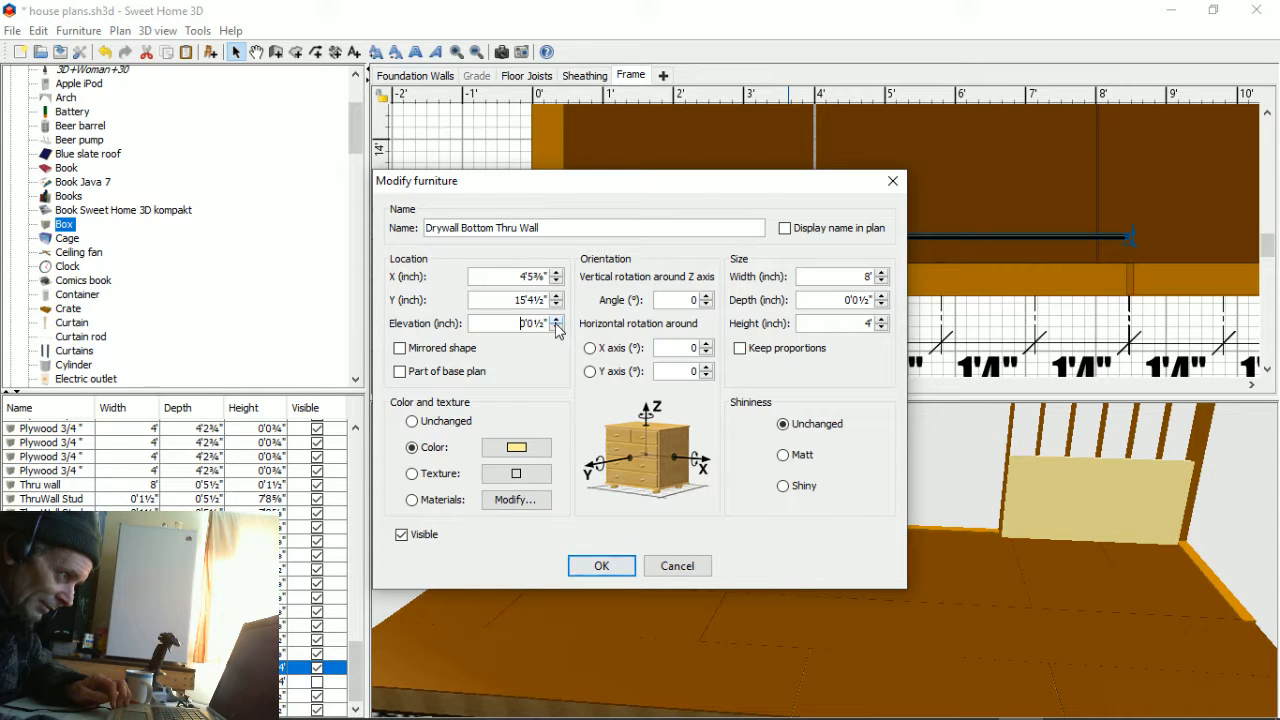
{"action": "left_click", "coordinate": [620, 567]}
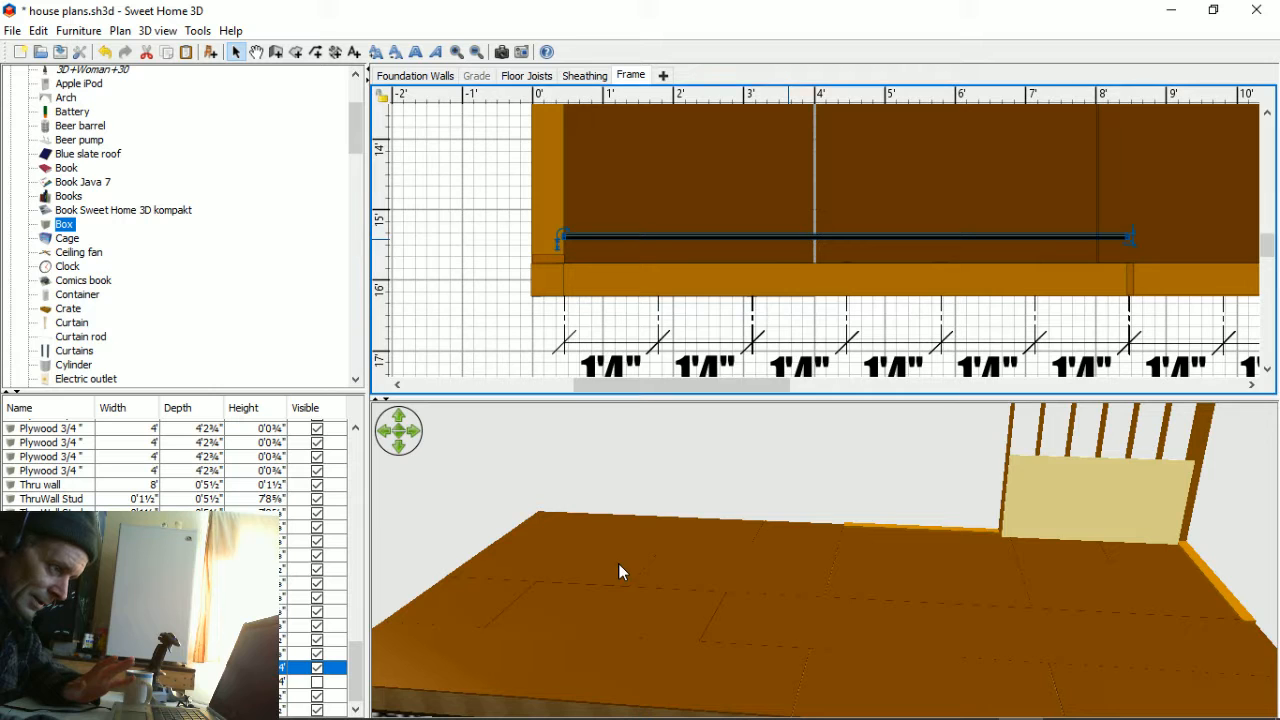
- Move the lower drywall sheet in the plan until it sits against the inside face of the through wall
{"action": "left_click_drag", "start_coordinate": [942, 648], "coordinate": [947, 537]}
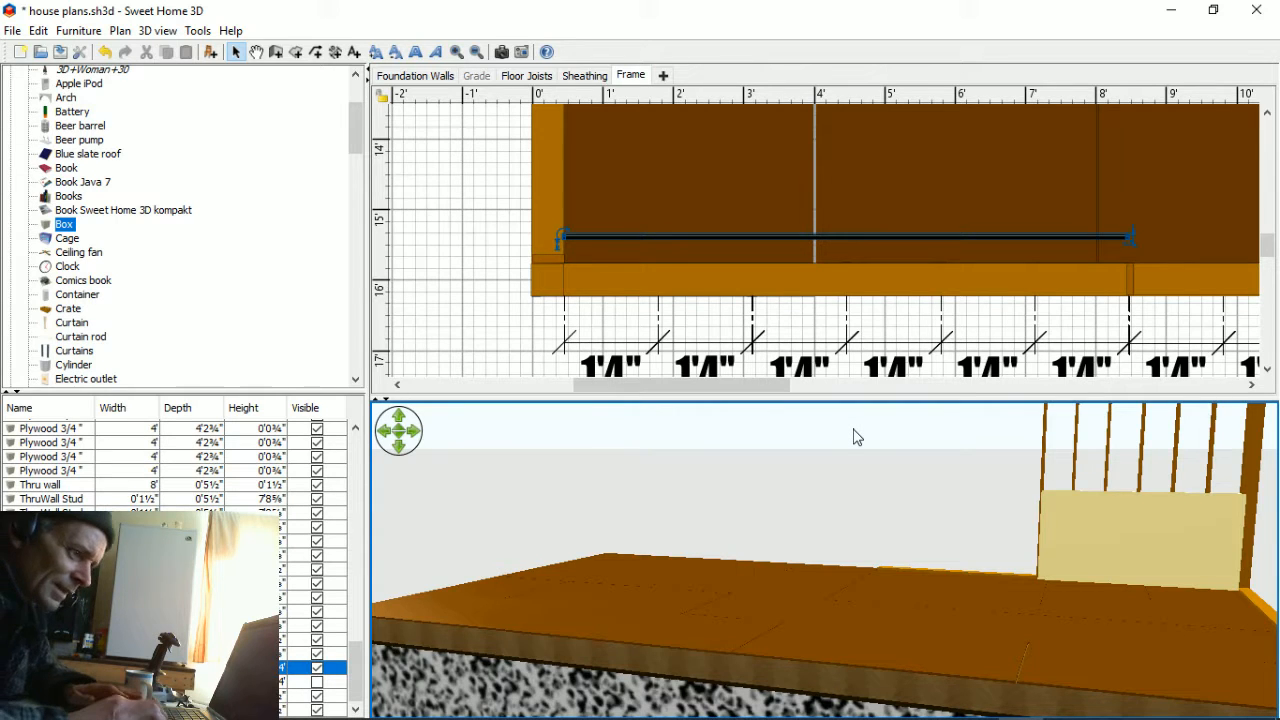
{"action": "scroll", "coordinate": [857, 437], "scroll_direction": "down", "scroll_amount": 3}
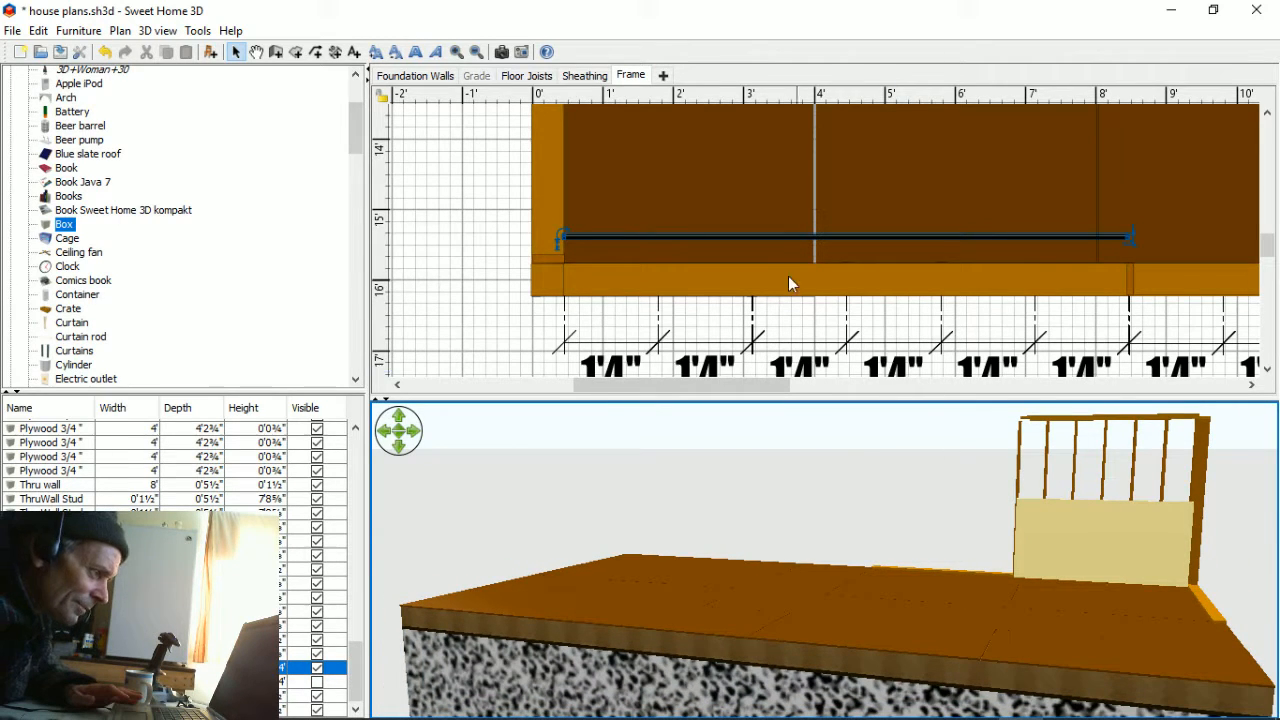
{"action": "left_click", "coordinate": [783, 239]}
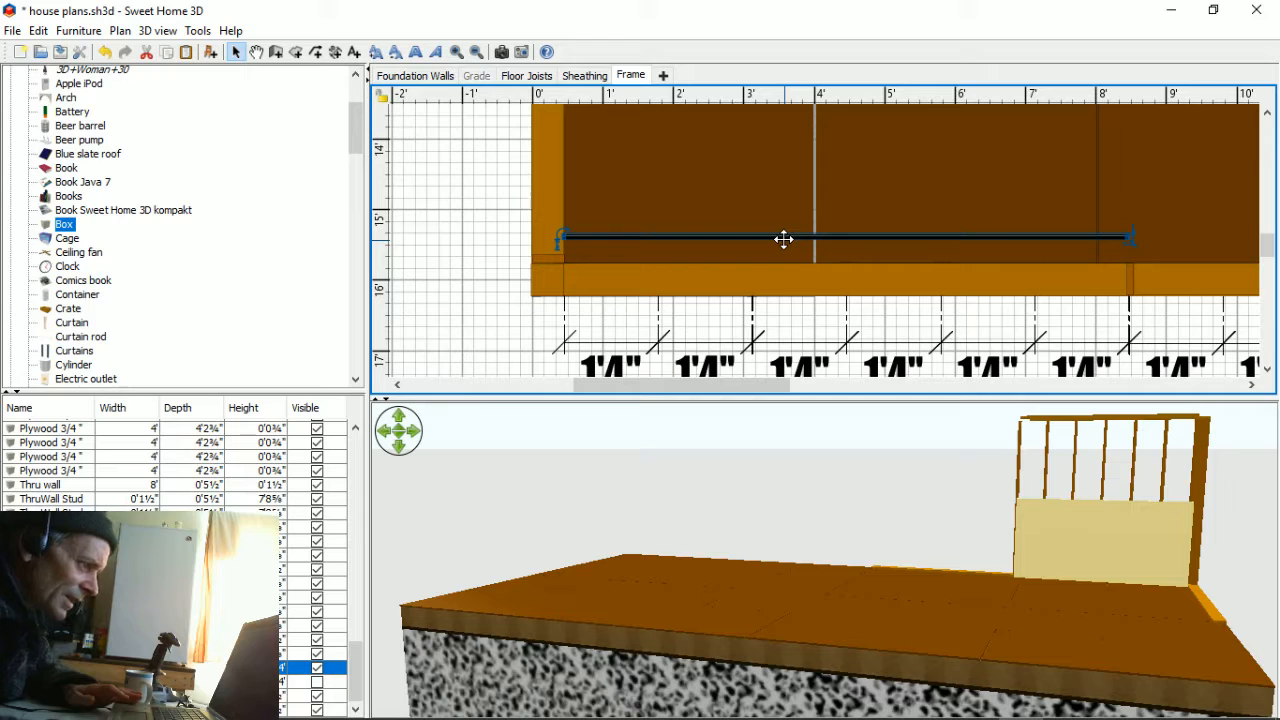
{"action": "left_click_drag", "start_coordinate": [783, 239], "coordinate": [785, 249]}
{"action": "key", "text": "Down"}
{"action": "key", "text": "Down"}
{"action": "key", "text": "Down"}
{"action": "key", "text": "Down"}
{"action": "key", "text": "Down"}
{"action": "key", "text": "Down"}
{"action": "key", "text": "Down"}
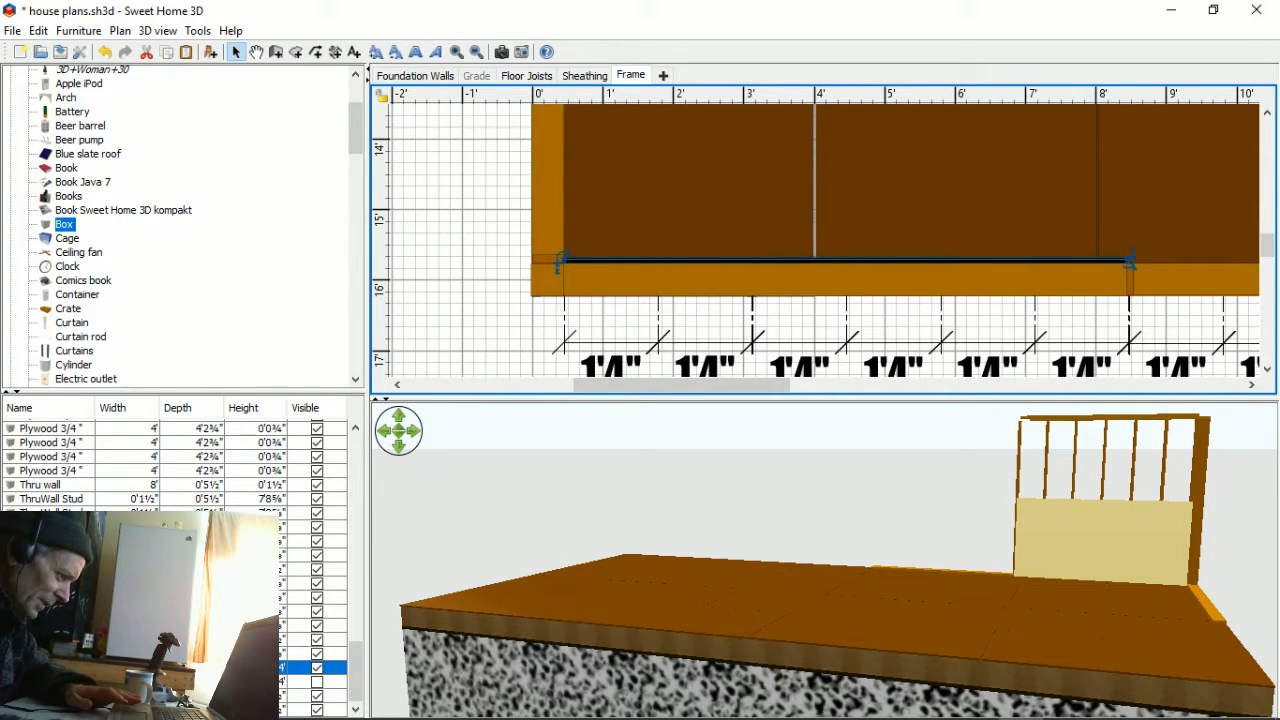
- Check the hidden upper DryWall sheet's location and elevation, and make the sheet visible again
{"action": "left_click", "coordinate": [205, 681]}
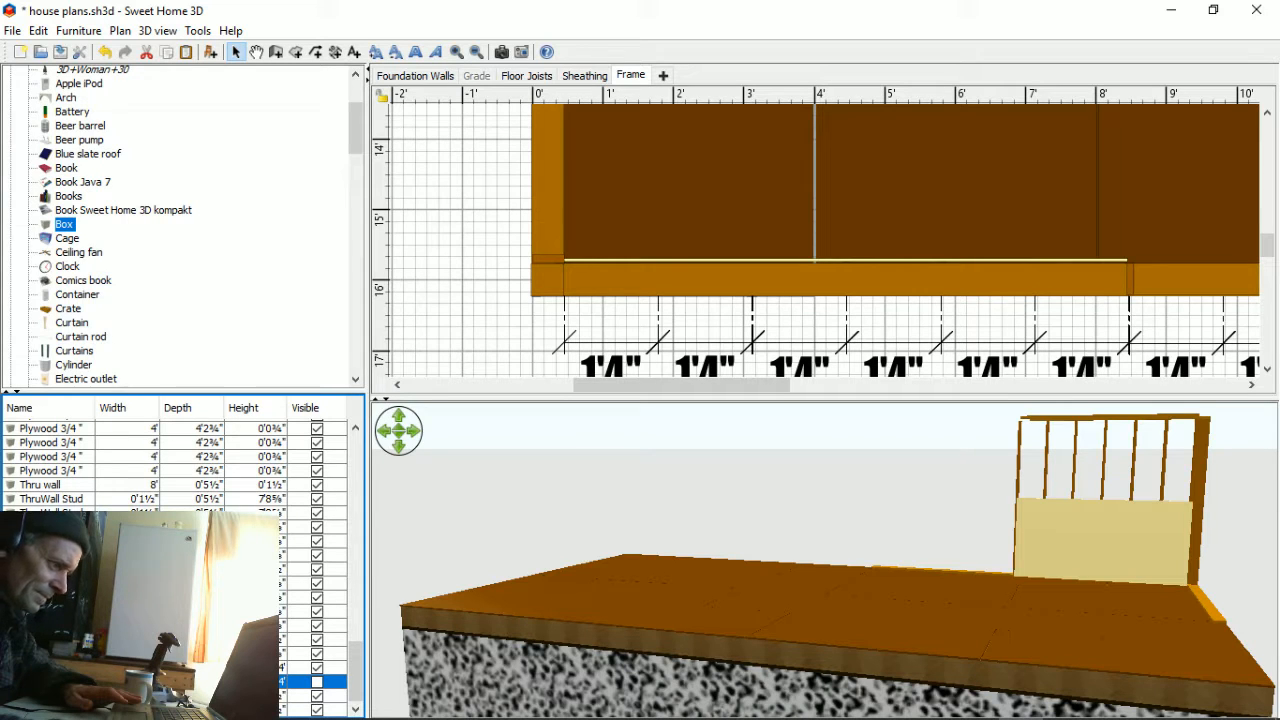
{"action": "double_click", "coordinate": [205, 681]}
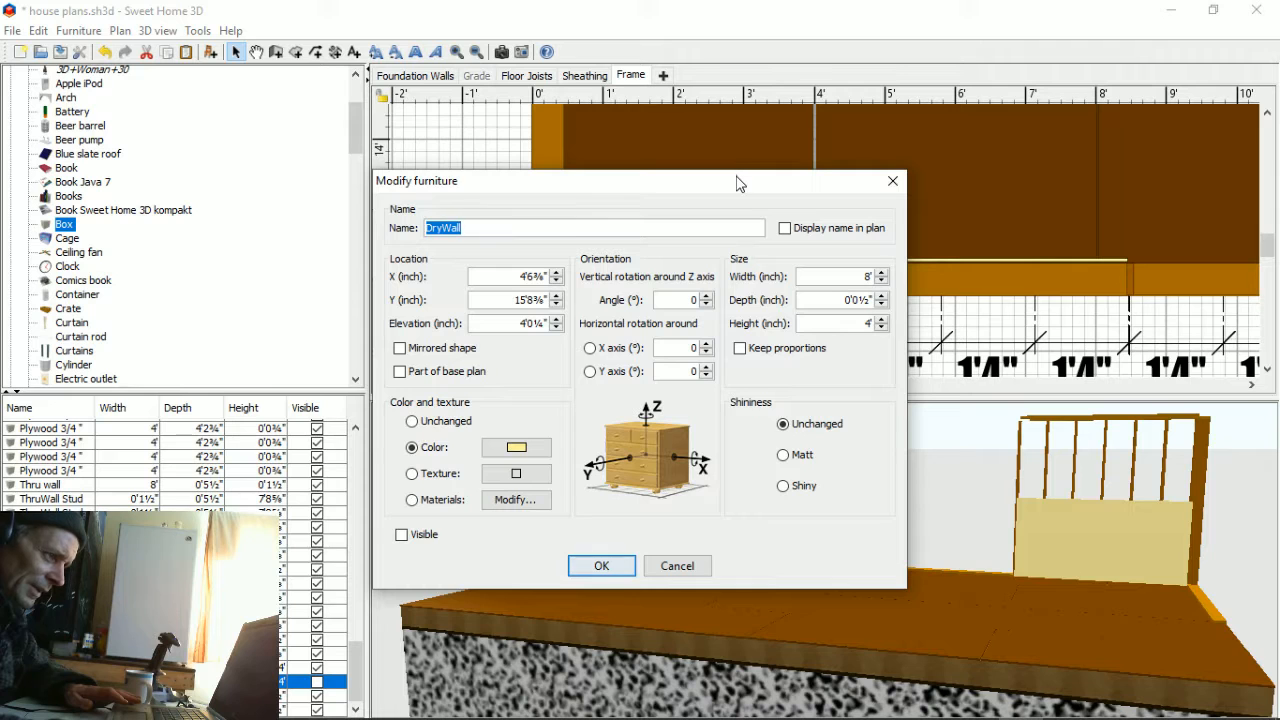
{"action": "left_click_drag", "start_coordinate": [739, 183], "coordinate": [398, 165]}
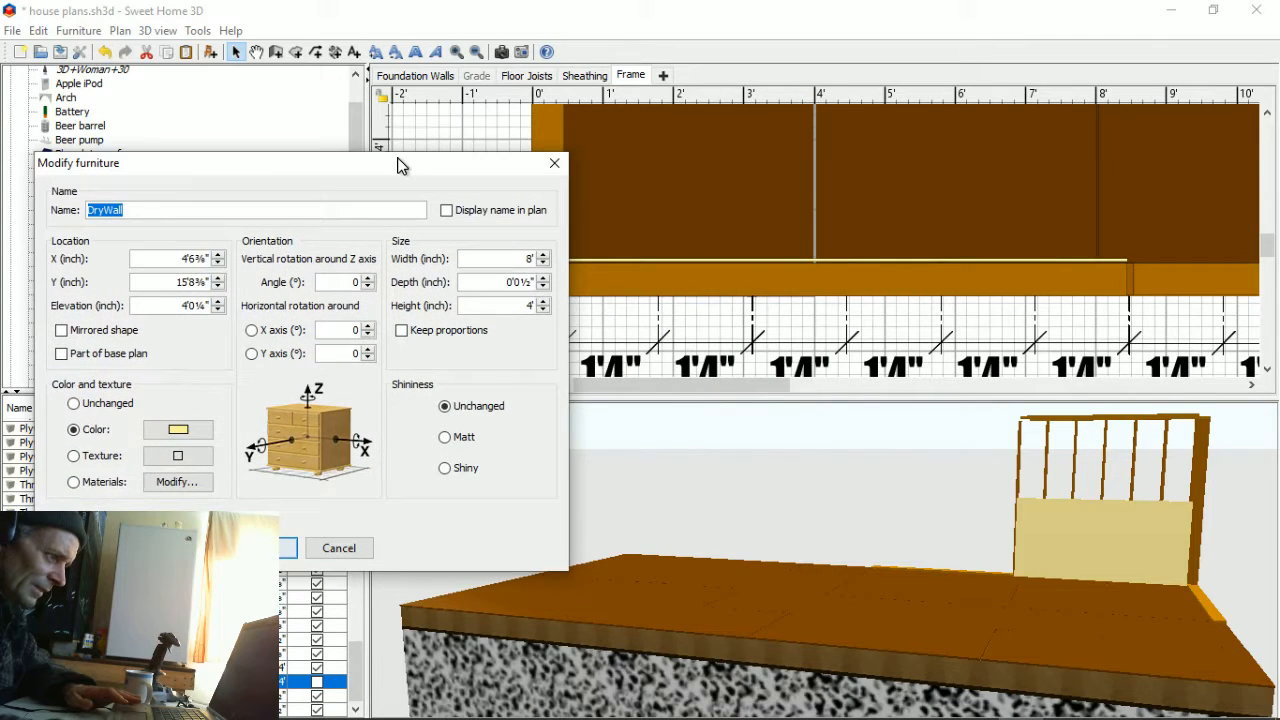
{"action": "left_click", "coordinate": [317, 688]}
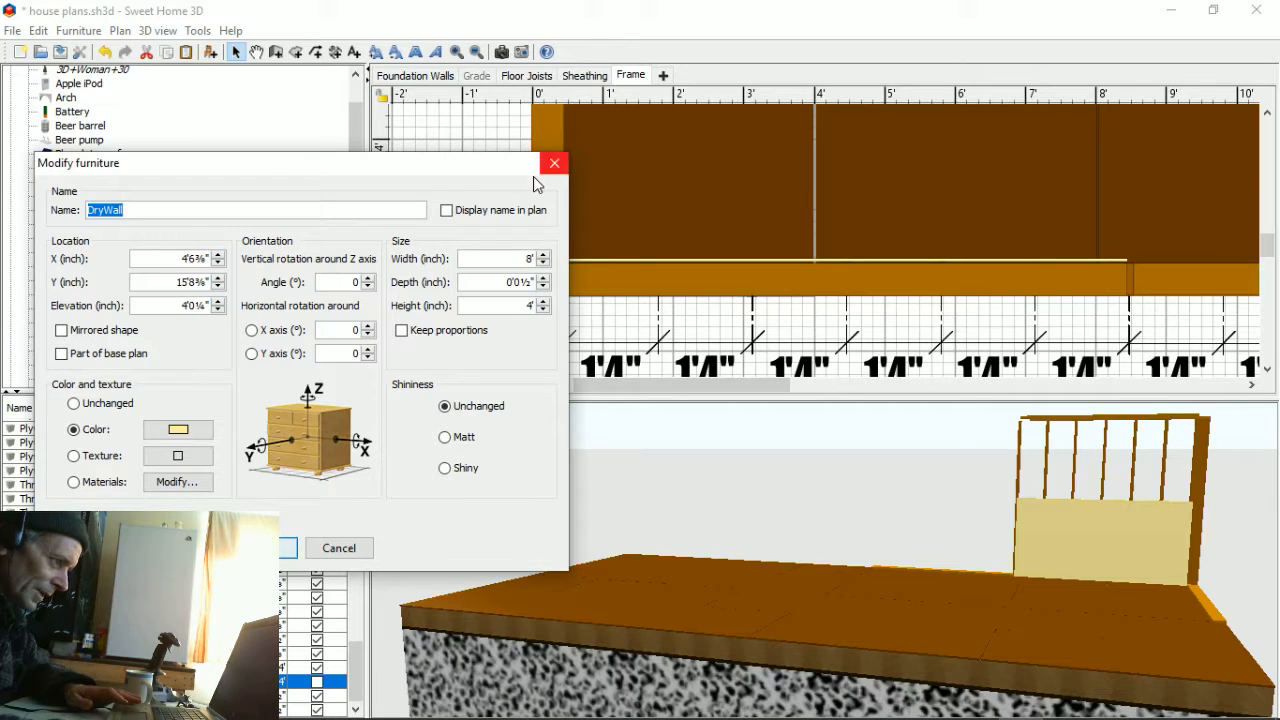
{"action": "left_click", "coordinate": [554, 163]}
{"action": "left_click", "coordinate": [316, 682]}
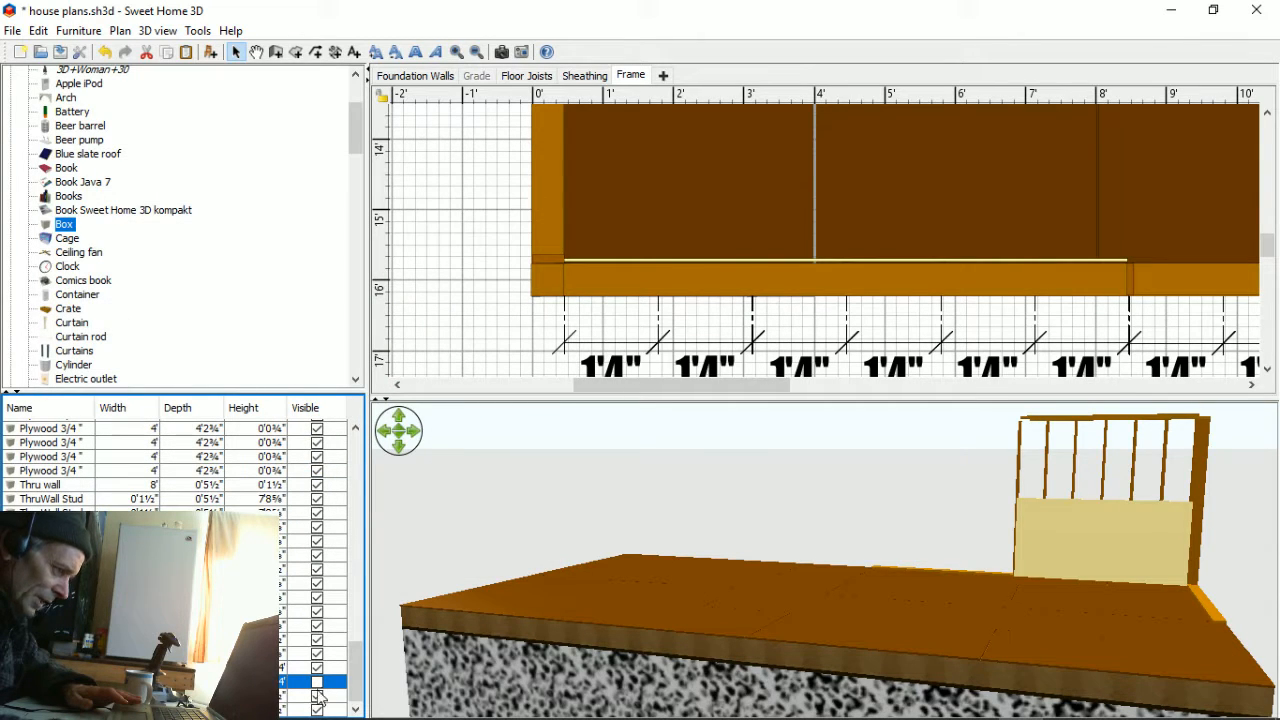
{"action": "left_click", "coordinate": [317, 682]}
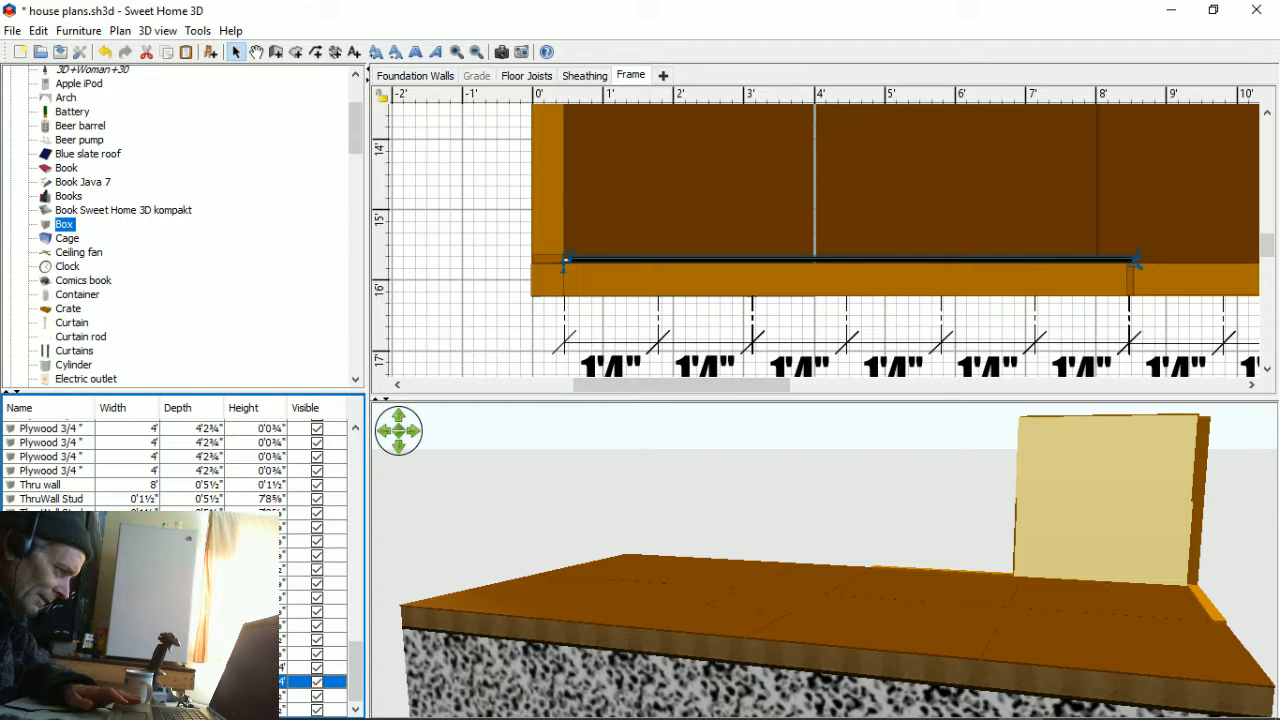
- Set the upper DryWall sheet's elevation to 4'0½"
{"action": "double_click", "coordinate": [240, 682]}
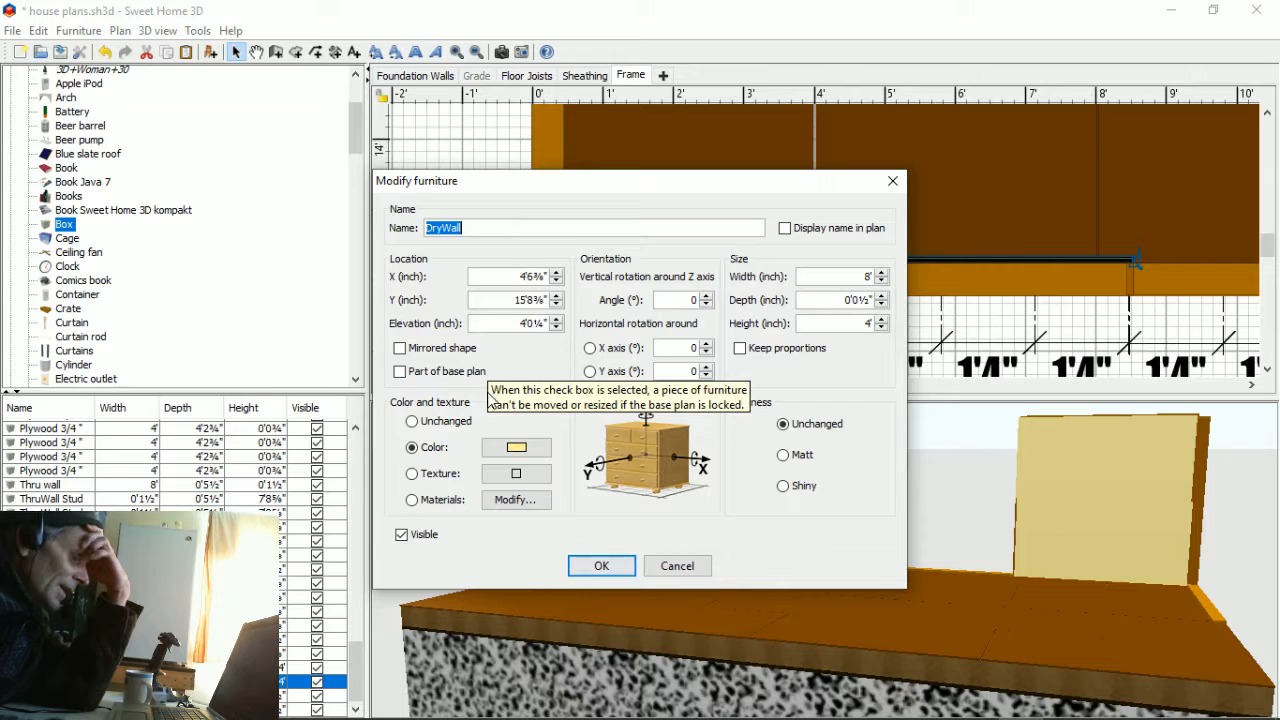
{"action": "left_click", "coordinate": [556, 318]}
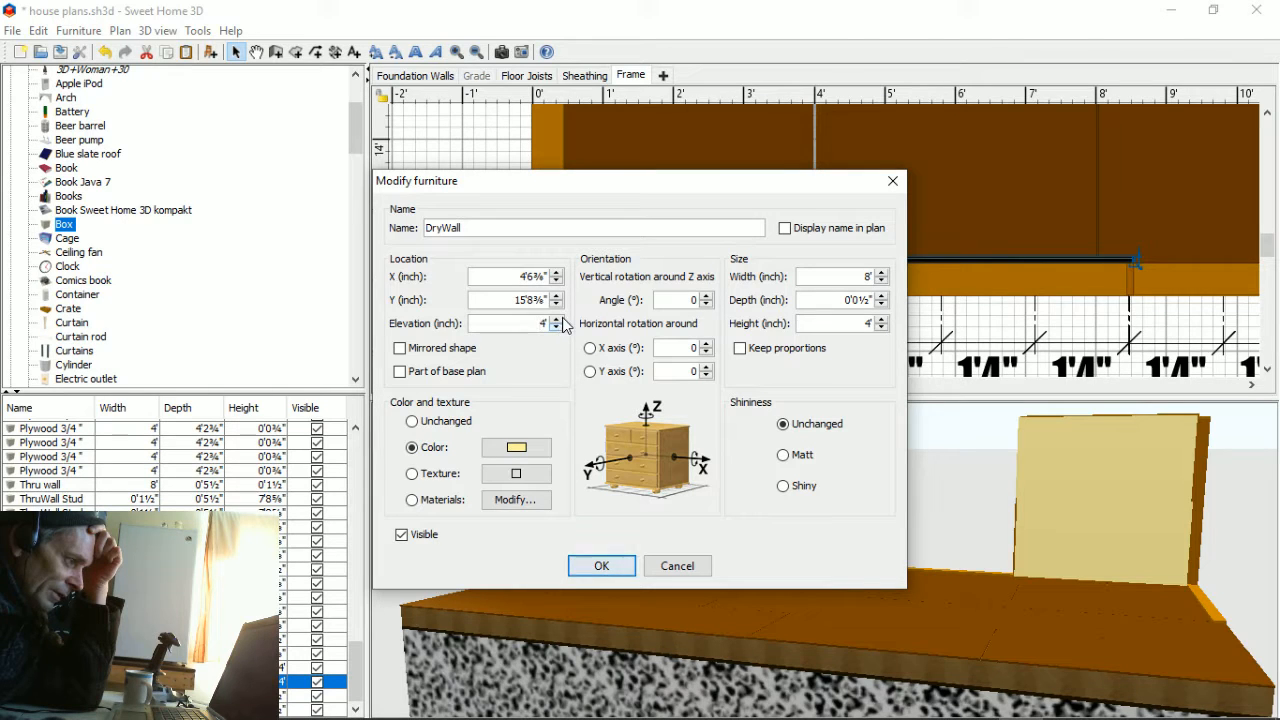
{"action": "left_click", "coordinate": [560, 319]}
{"action": "left_click", "coordinate": [561, 319]}
{"action": "left_click", "coordinate": [560, 319]}
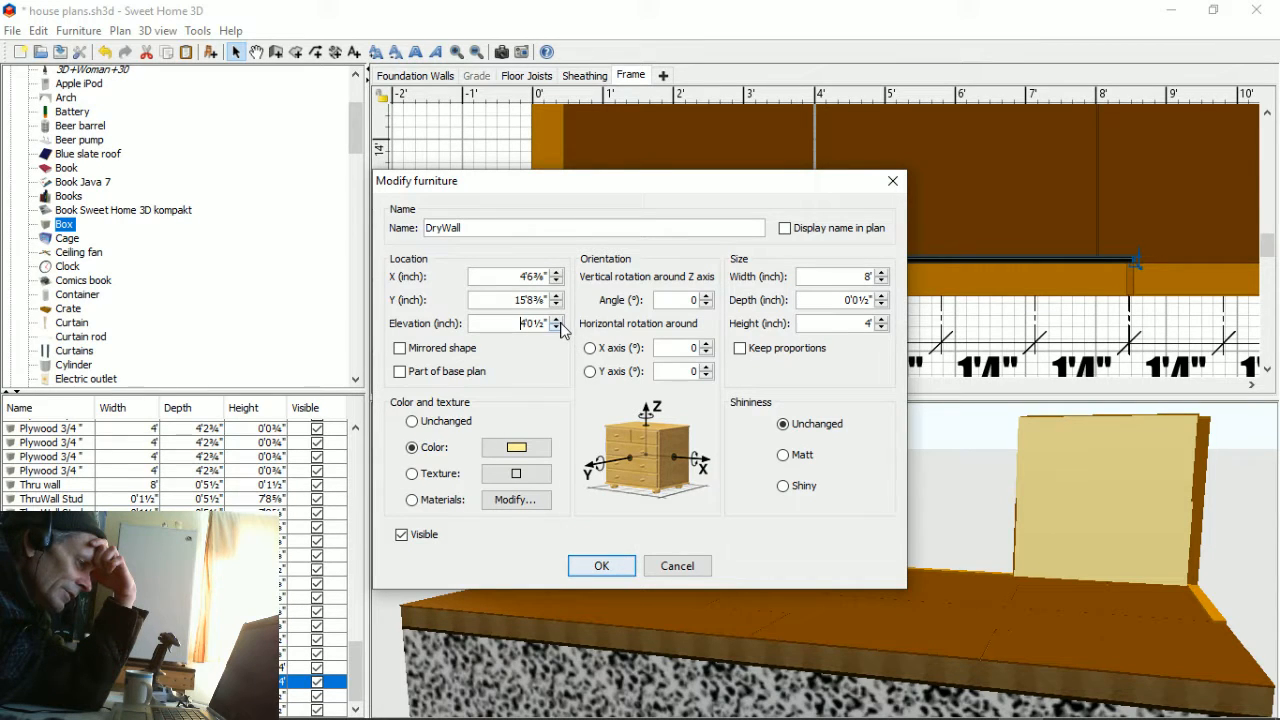
{"action": "left_click", "coordinate": [603, 567]}
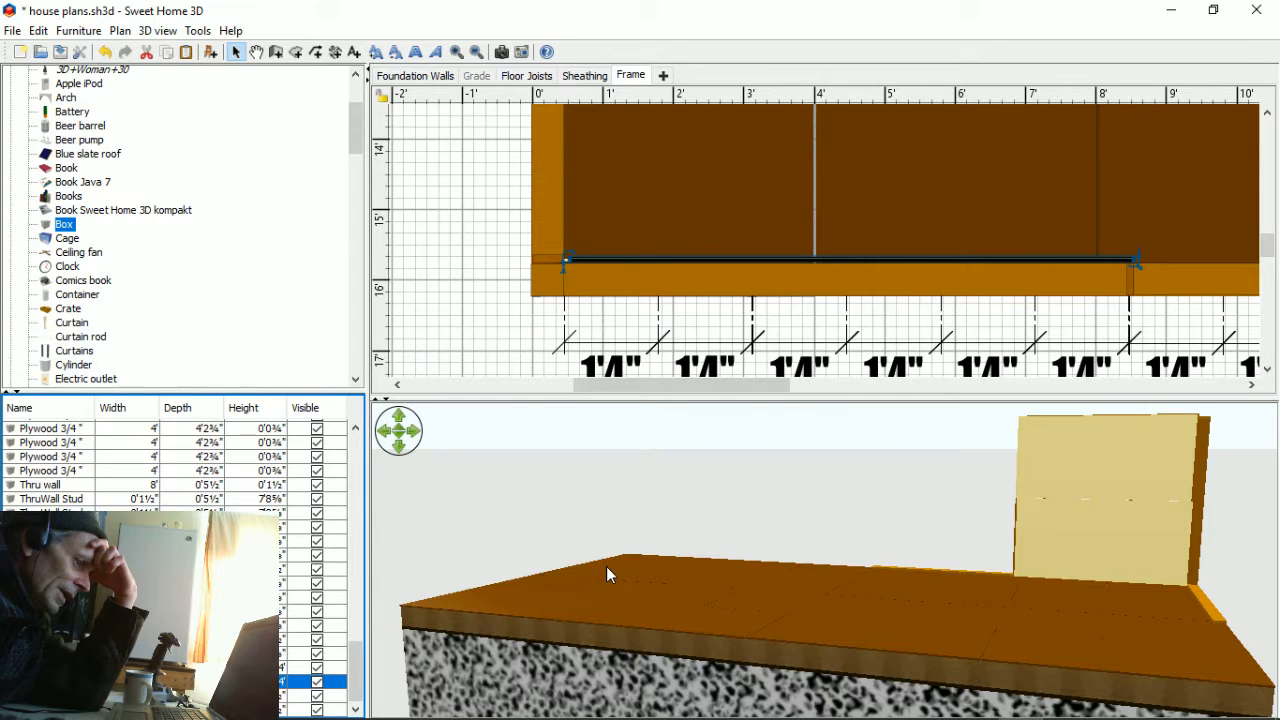
- Examine the joint between the two drywall sheets in the aerial view and in a virtual visit
{"action": "scroll", "coordinate": [1198, 634], "scroll_direction": "up", "scroll_amount": 4}
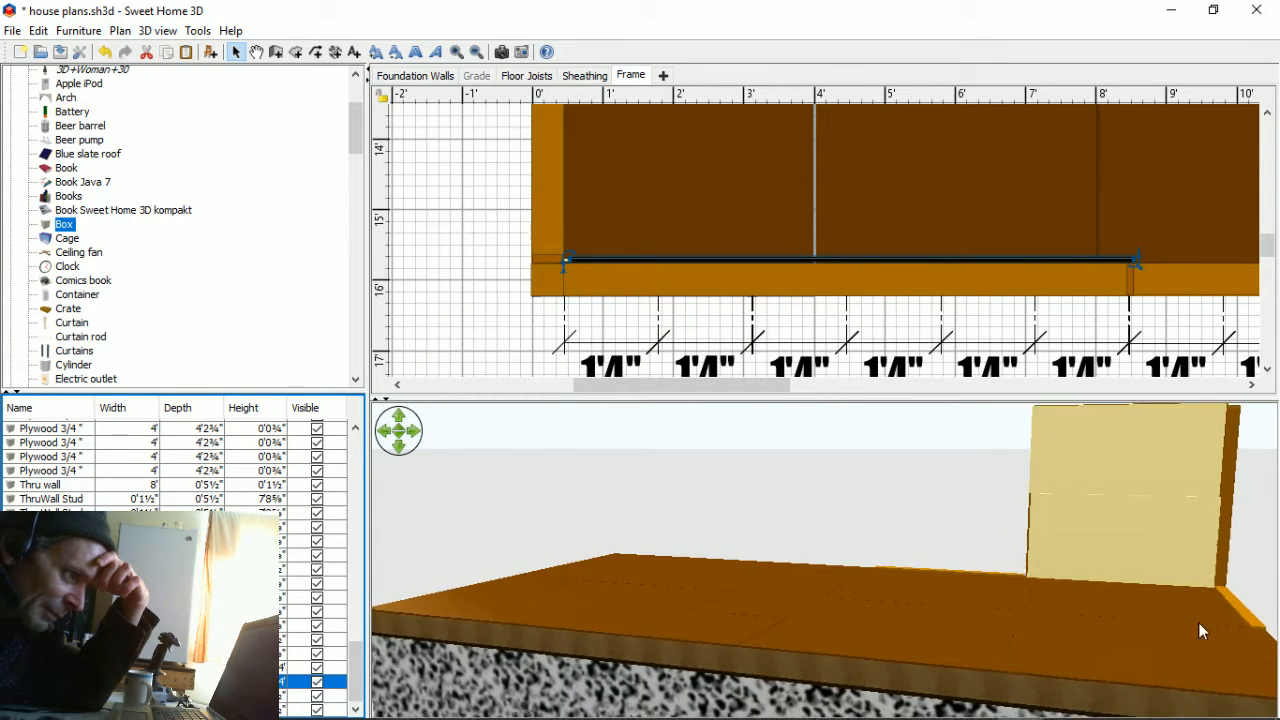
{"action": "left_click_drag", "start_coordinate": [1217, 587], "coordinate": [1243, 528]}
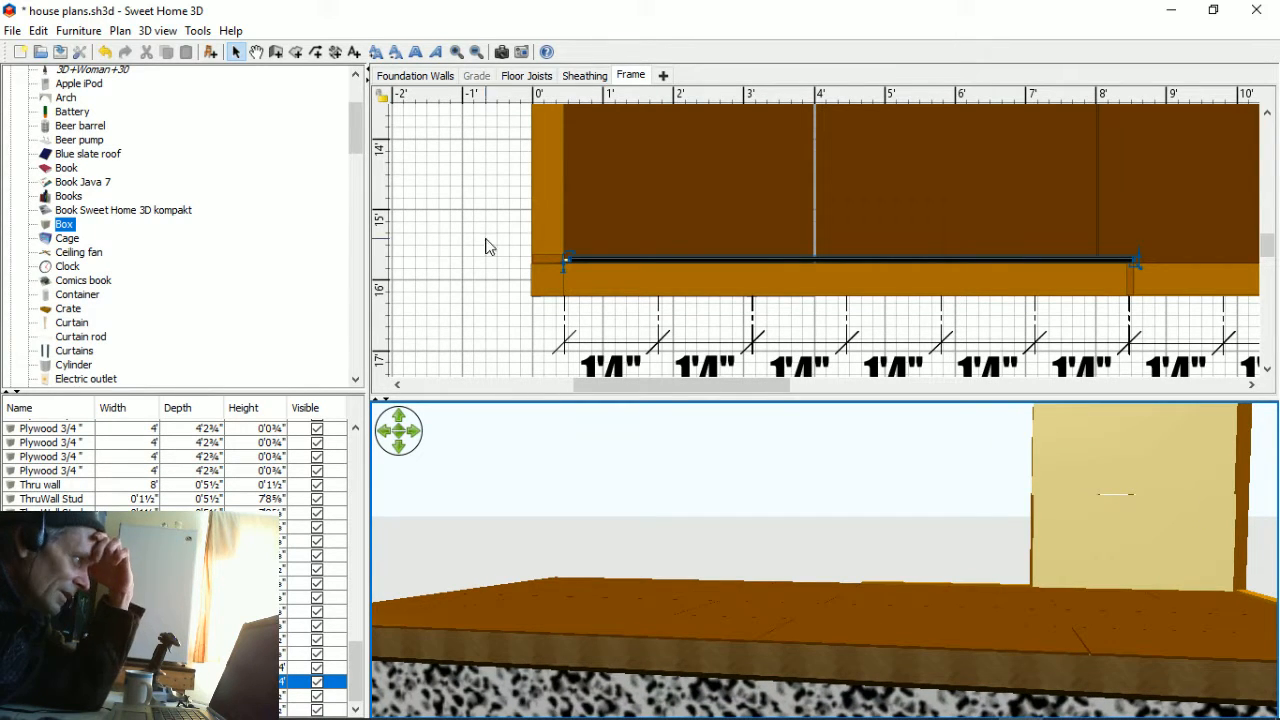
{"action": "left_click", "coordinate": [163, 31]}
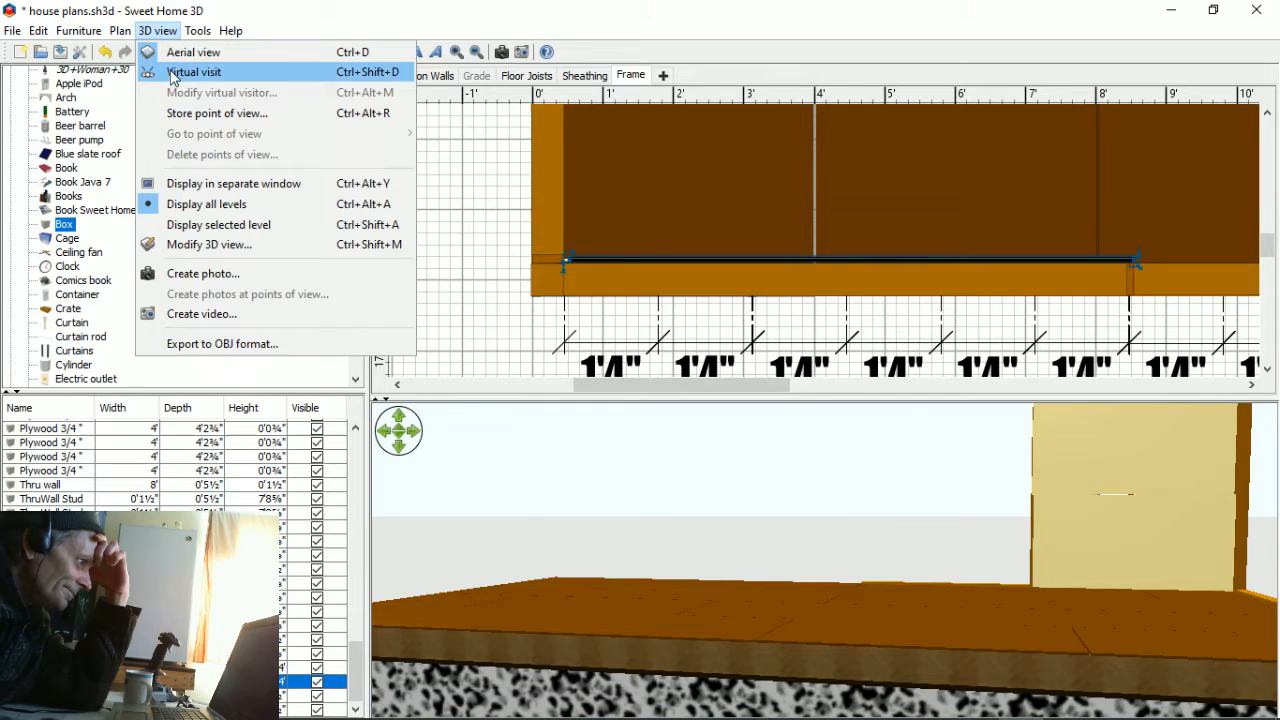
{"action": "left_click", "coordinate": [190, 72]}
{"action": "left_click_drag", "start_coordinate": [737, 535], "coordinate": [842, 511]}
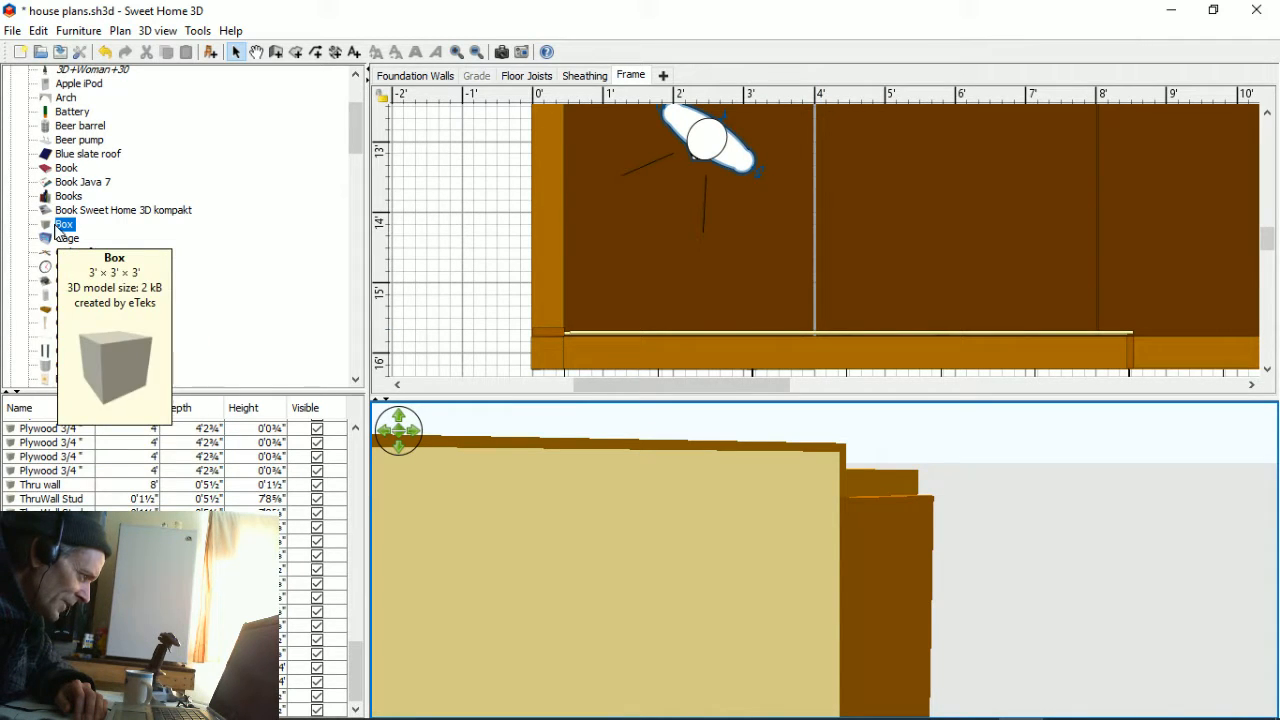
- Add a Box to the Frame level beside the through wall's drywall and reposition it in the plan, showing the model in aerial view
{"action": "left_click_drag", "start_coordinate": [53, 228], "coordinate": [867, 115]}
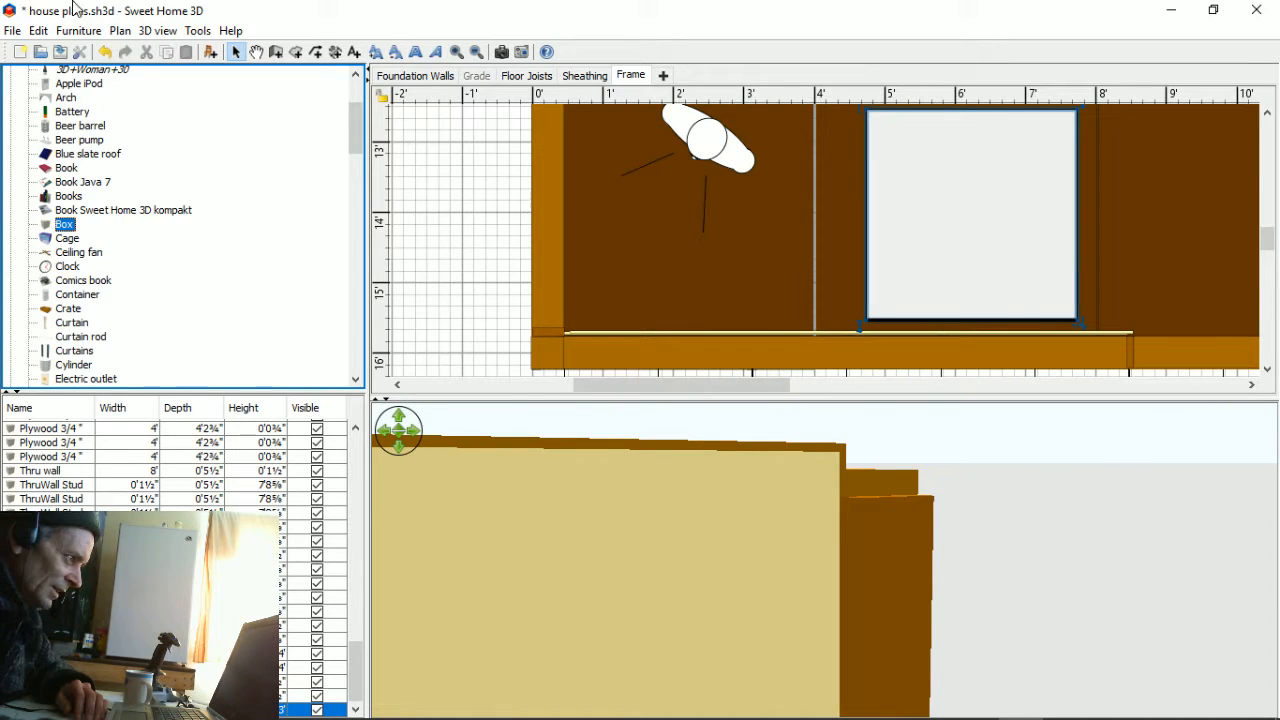
{"action": "left_click", "coordinate": [165, 33]}
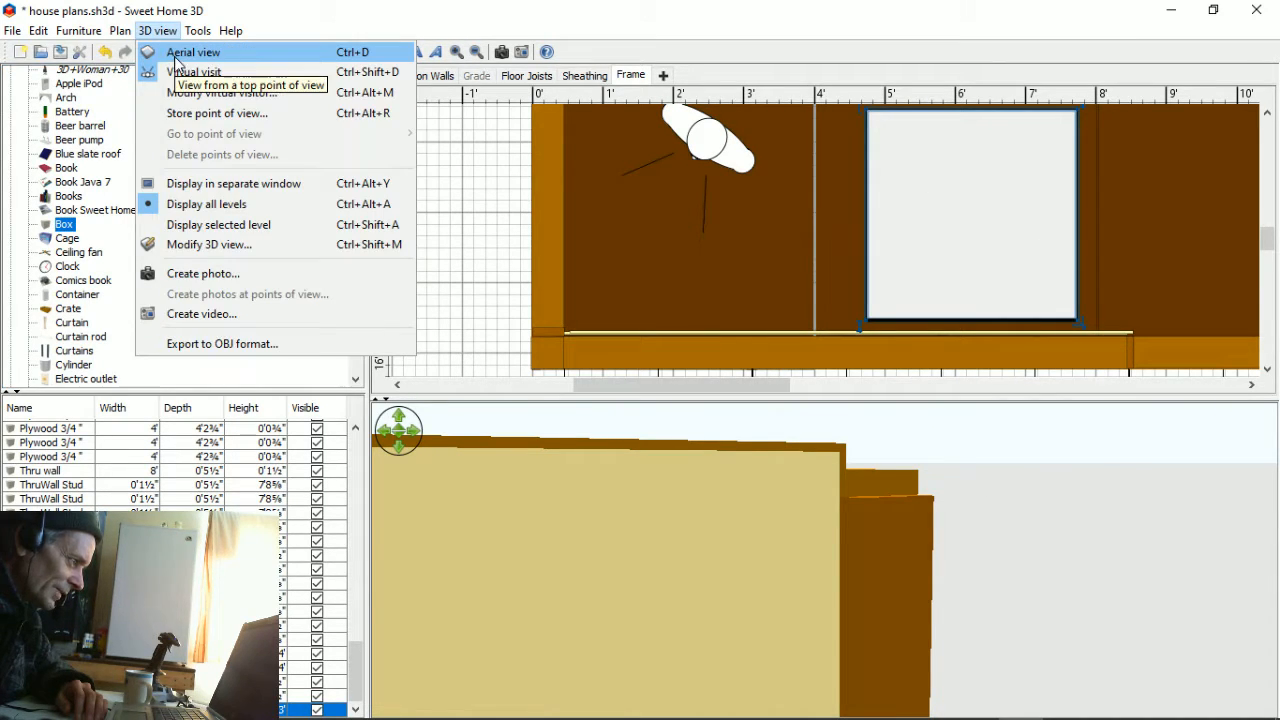
{"action": "left_click", "coordinate": [178, 60]}
{"action": "left_click_drag", "start_coordinate": [956, 626], "coordinate": [816, 510]}
{"action": "left_click_drag", "start_coordinate": [937, 229], "coordinate": [749, 222]}
- Rename the new box as Ceiling Drywall sw
{"action": "double_click", "coordinate": [749, 222]}
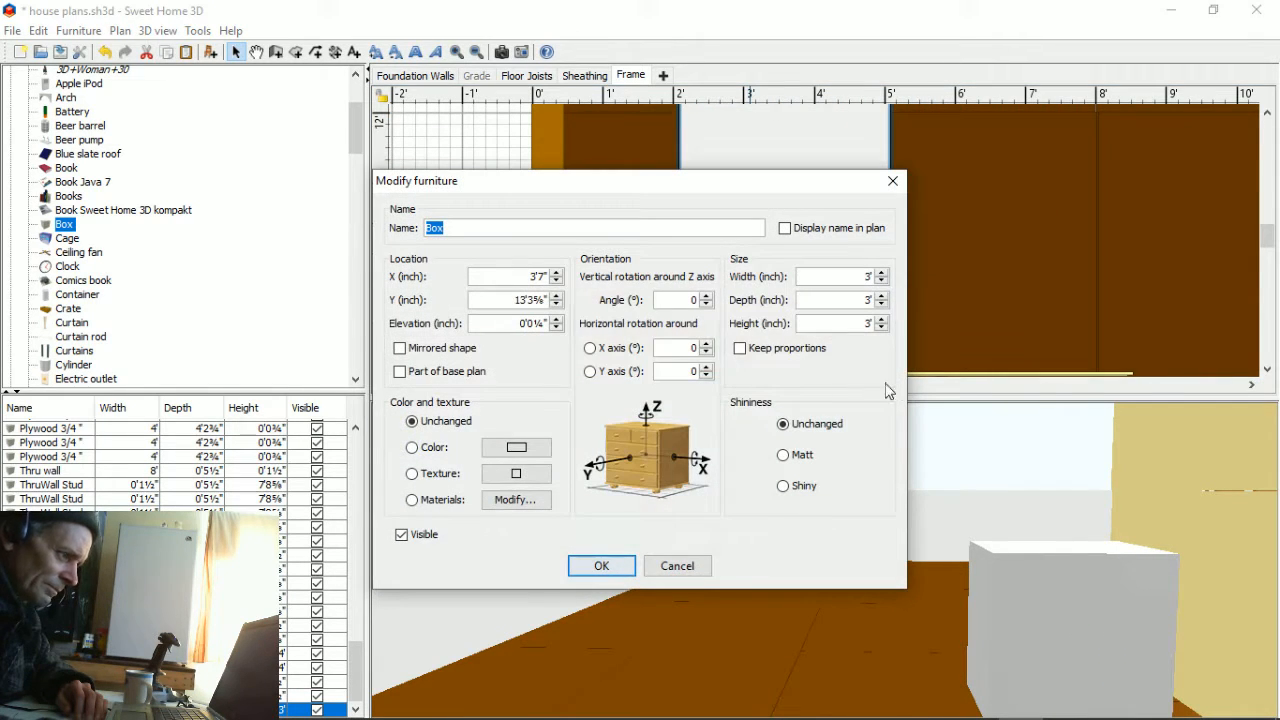
{"action": "key", "text": "BackSpace"}
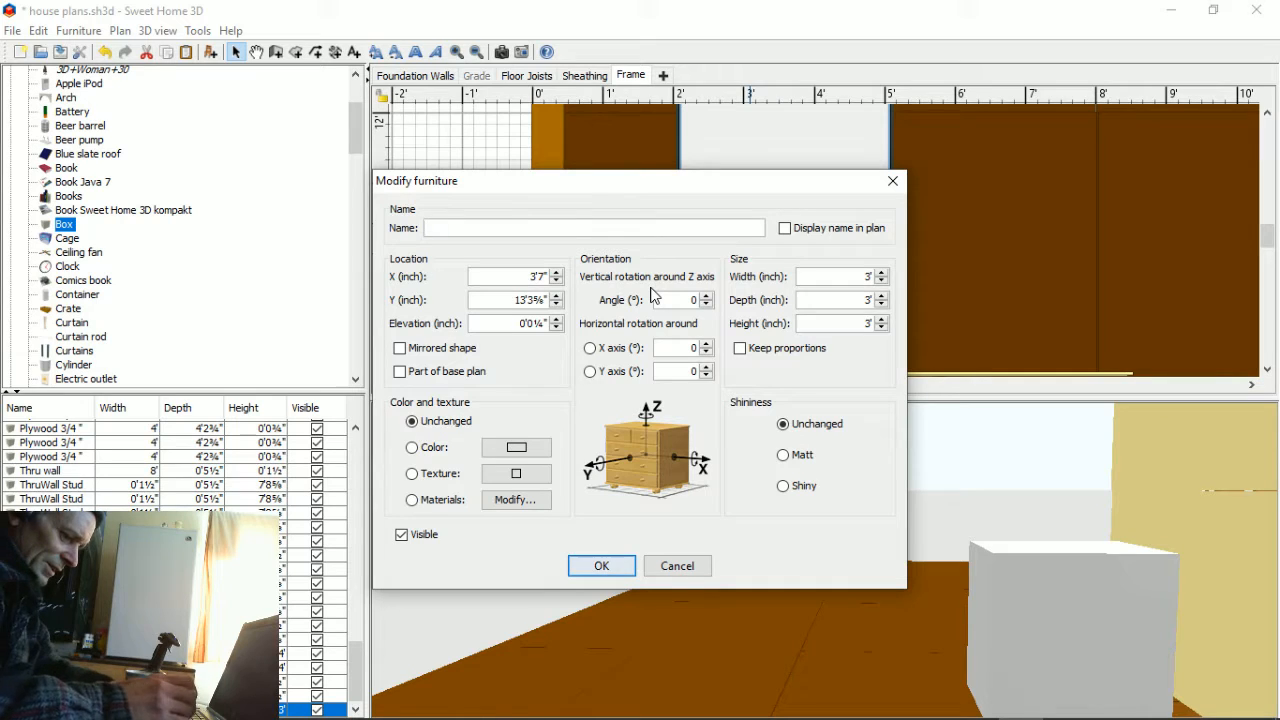
{"action": "type", "text": "Ceiling"}
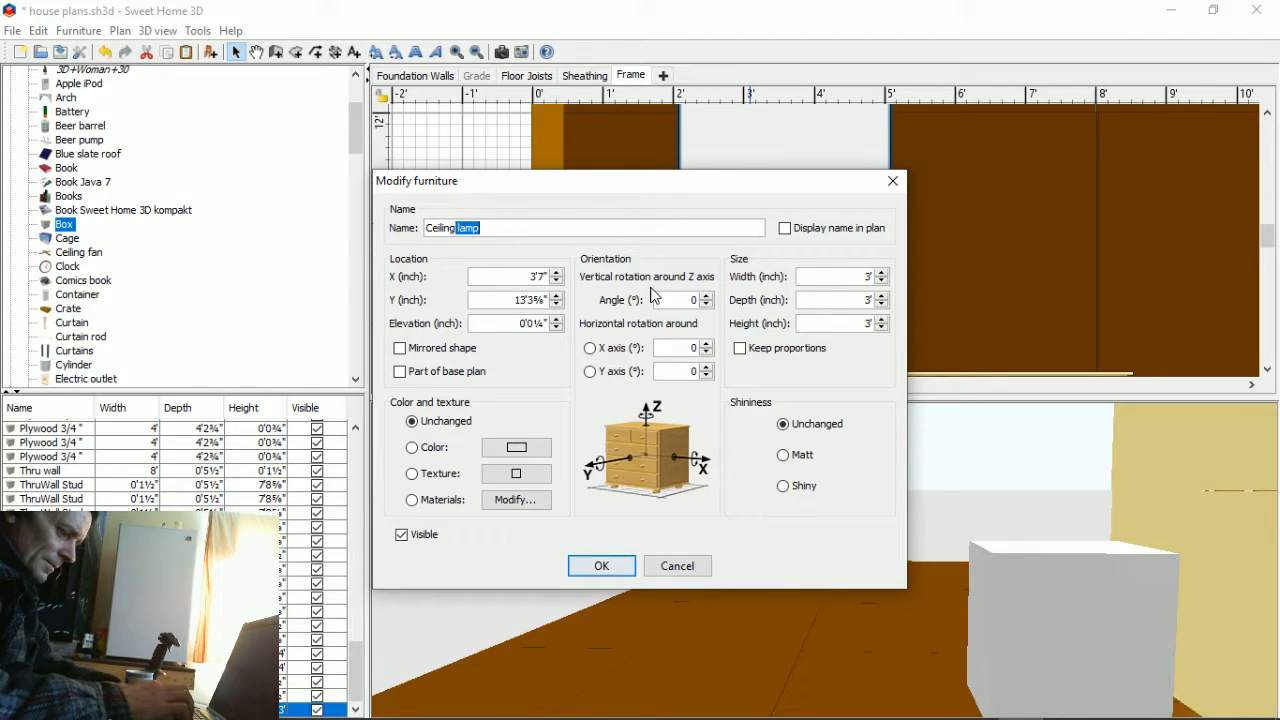
{"action": "type", "text": " Drywall"}
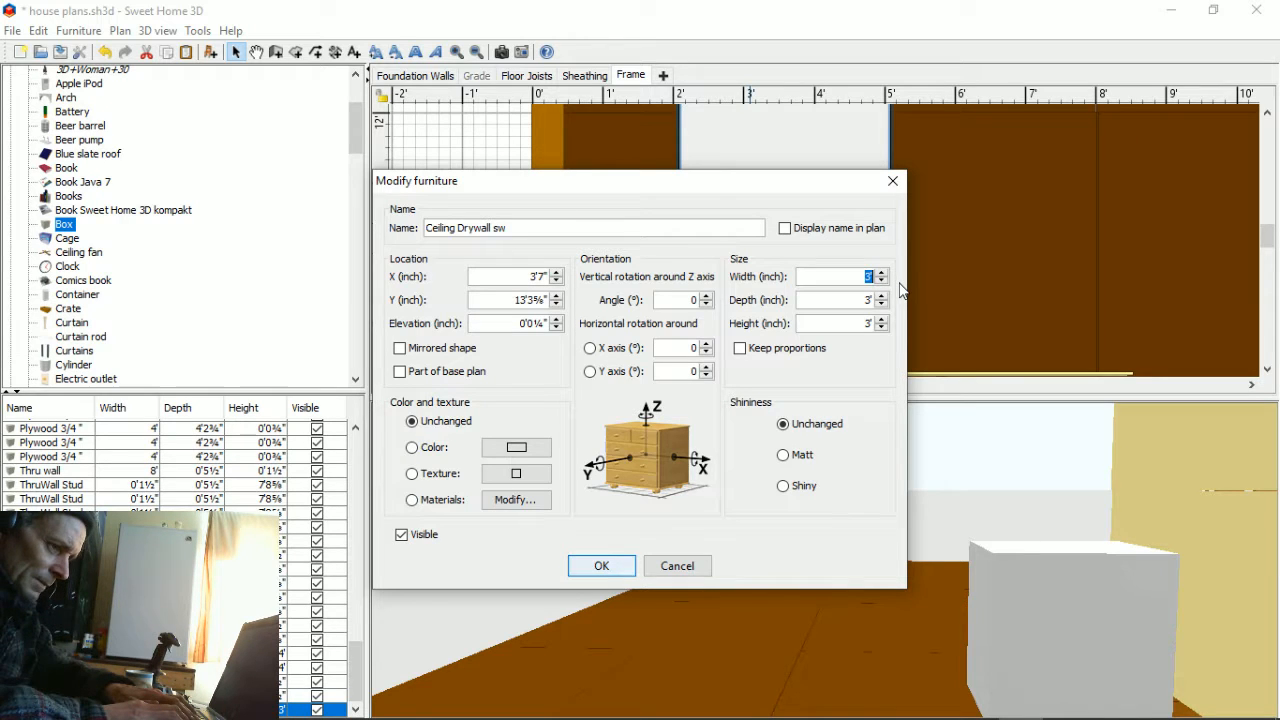
- Set the ceiling drywall's width to 8', depth to 4' and height to 0'0½"
{"action": "type", "text": "8'"}
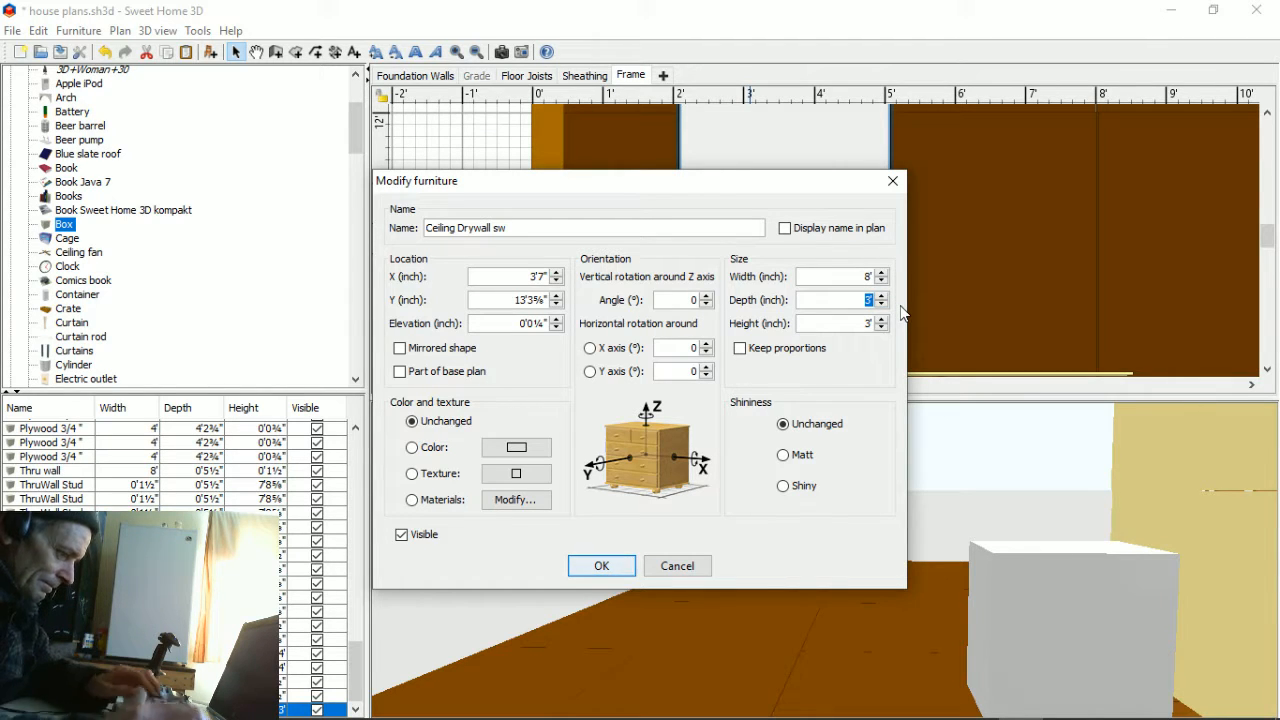
{"action": "type", "text": "4'"}
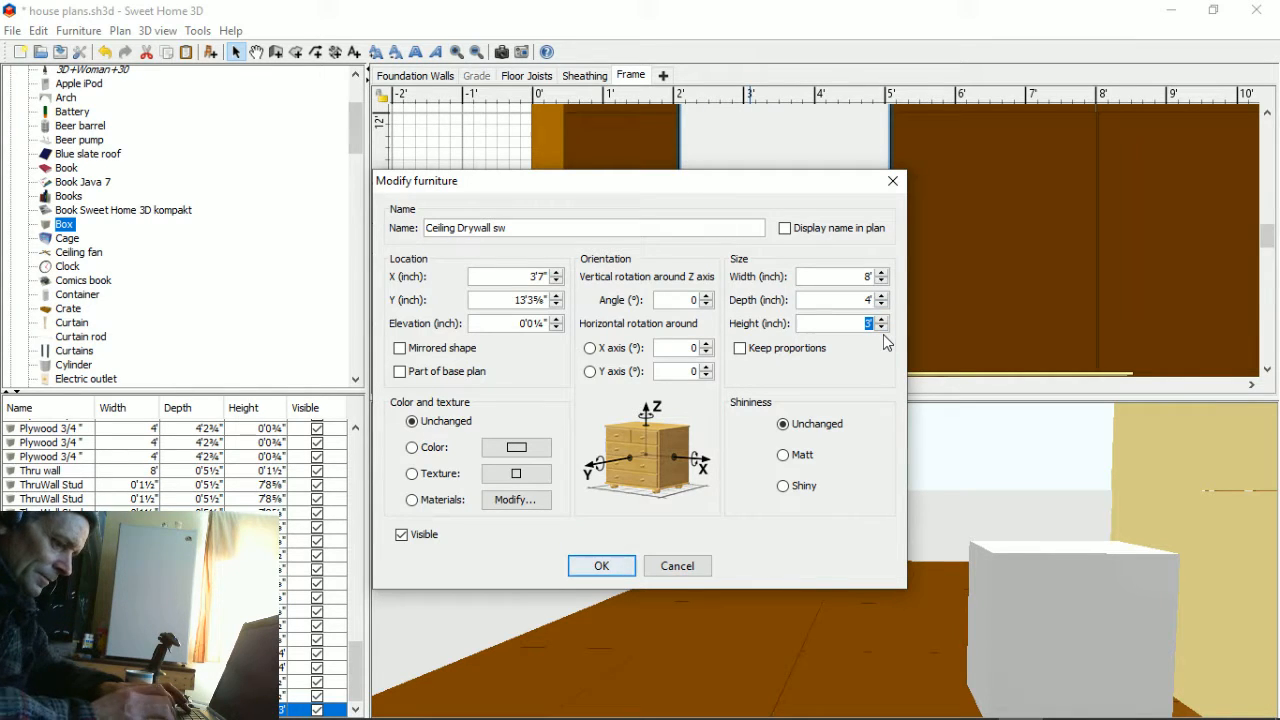
{"action": "type", "text": ".5"}
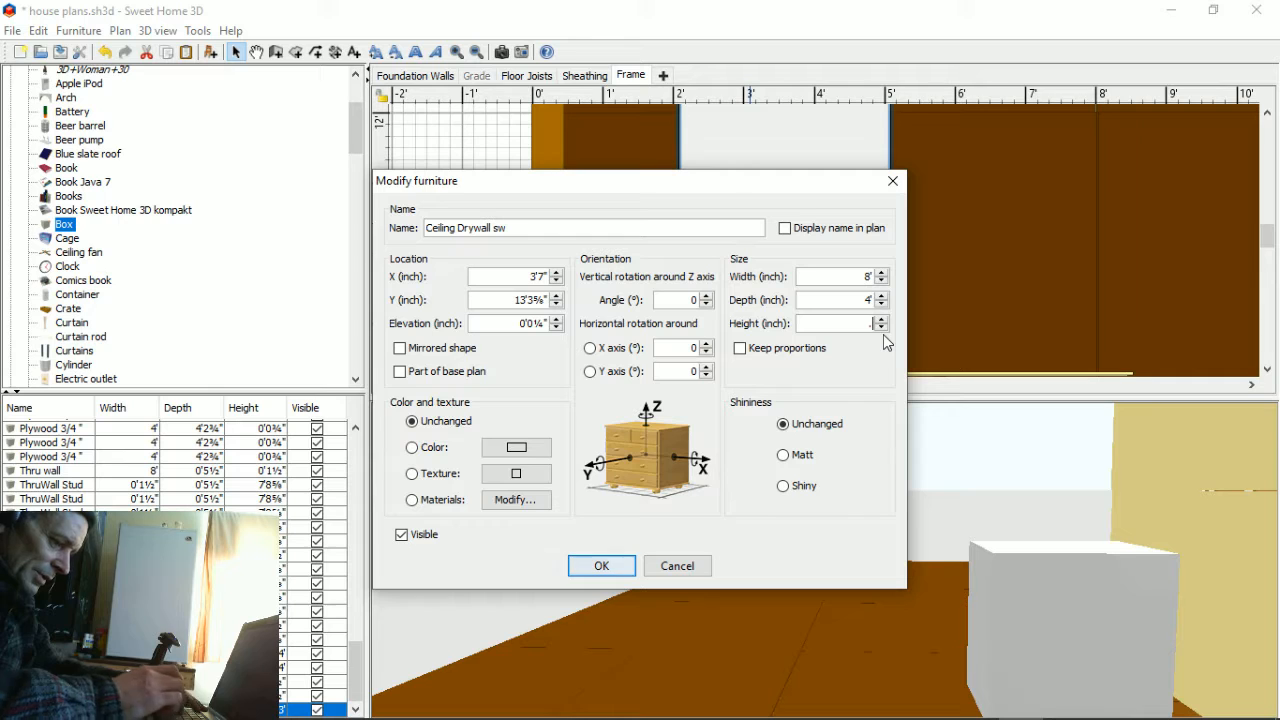
{"action": "type", "text": "\""}
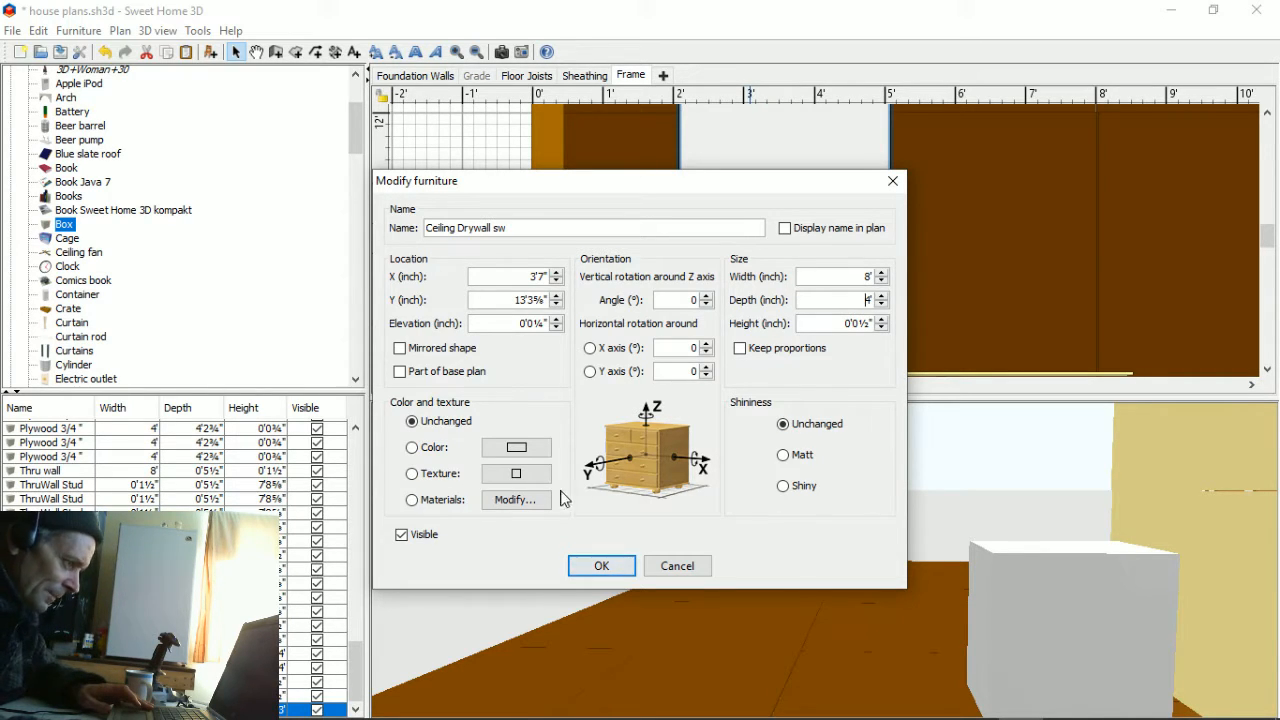
- Color the ceiling drywall sheet red (#ED2400) and apply the modified properties
{"action": "left_click", "coordinate": [517, 452]}
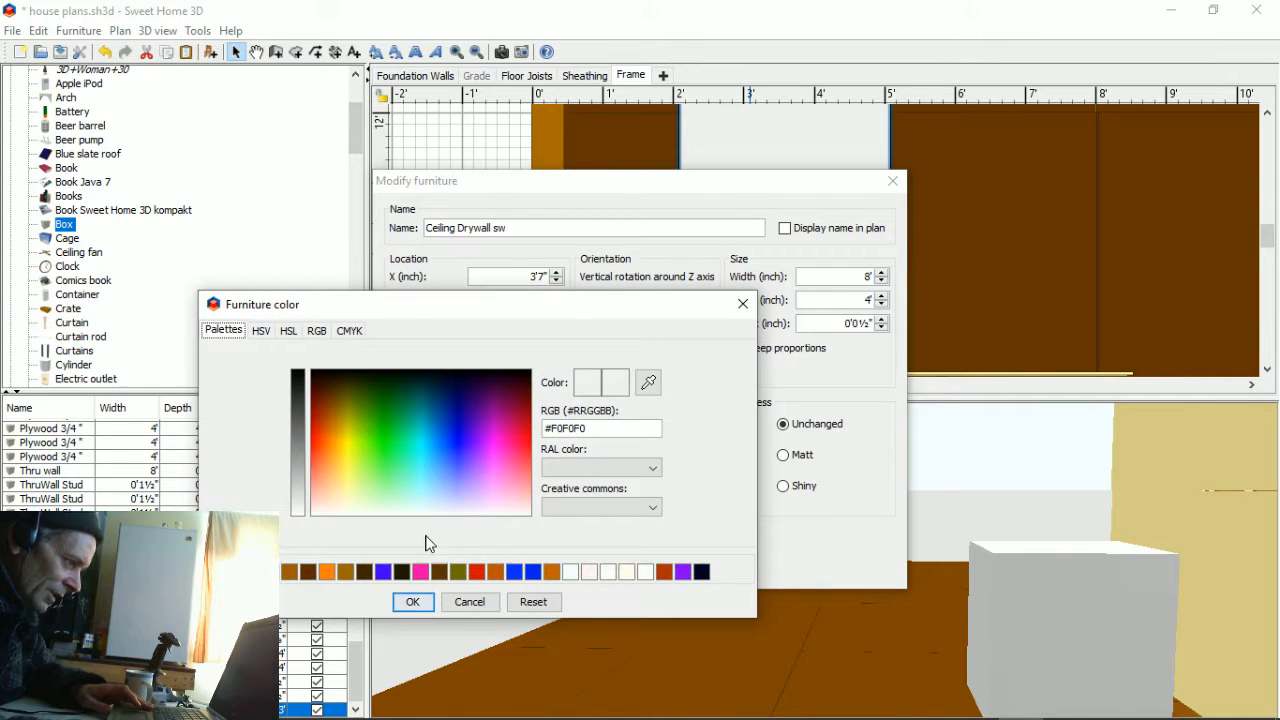
{"action": "left_click", "coordinate": [325, 427]}
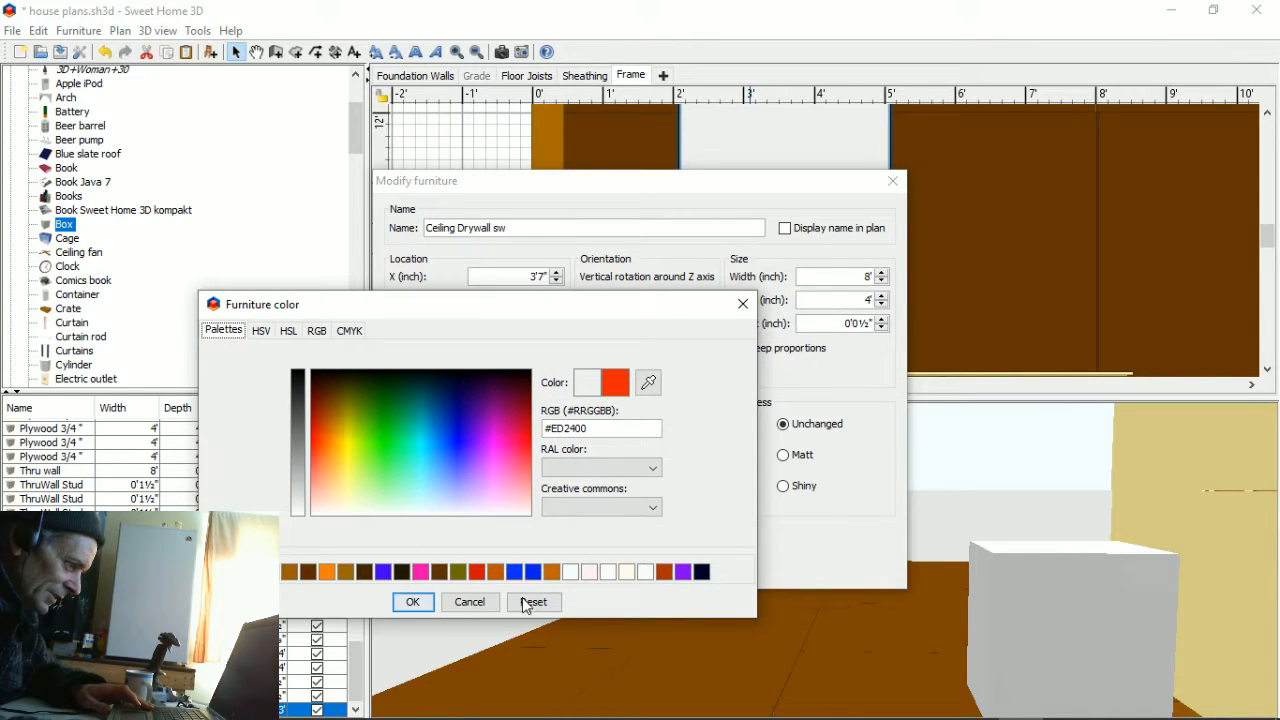
{"action": "left_click", "coordinate": [418, 606]}
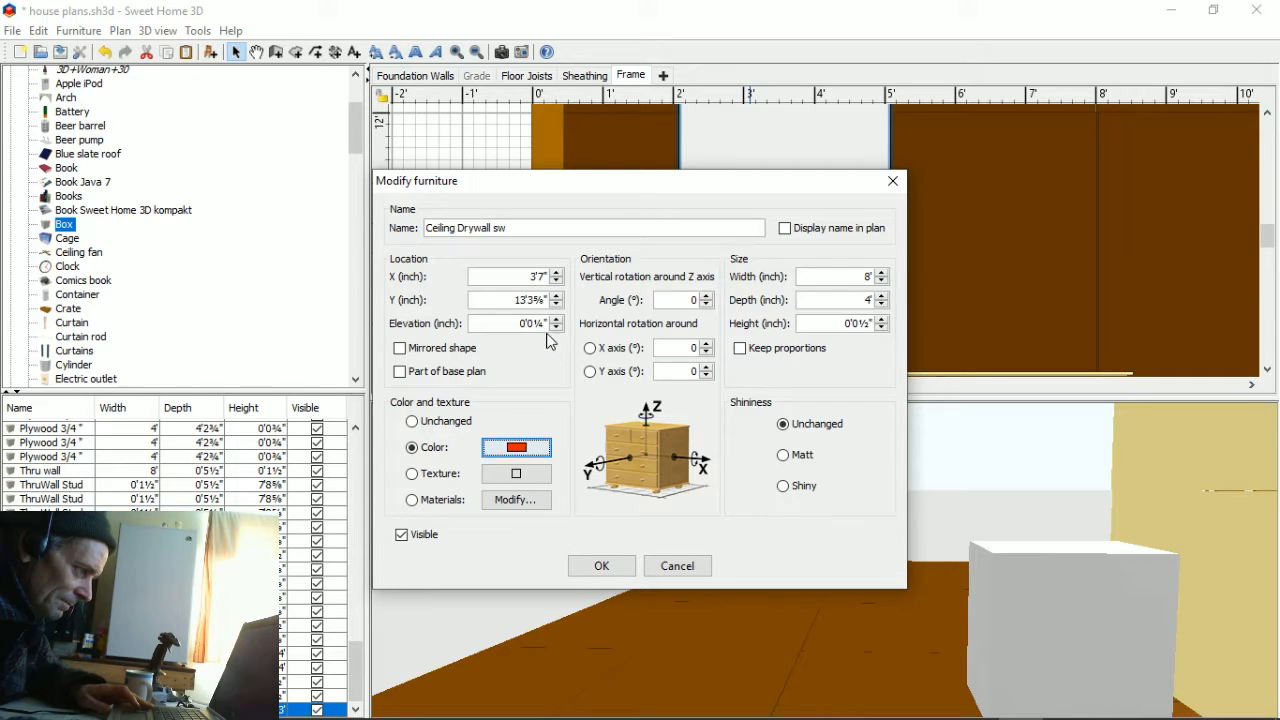
{"action": "left_click", "coordinate": [602, 566]}
- Move the ceiling drywall sheet in the plan toward the inside wall corner, centred at about X 4'7", Y 13'5"
{"action": "left_click_drag", "start_coordinate": [900, 246], "coordinate": [989, 173]}
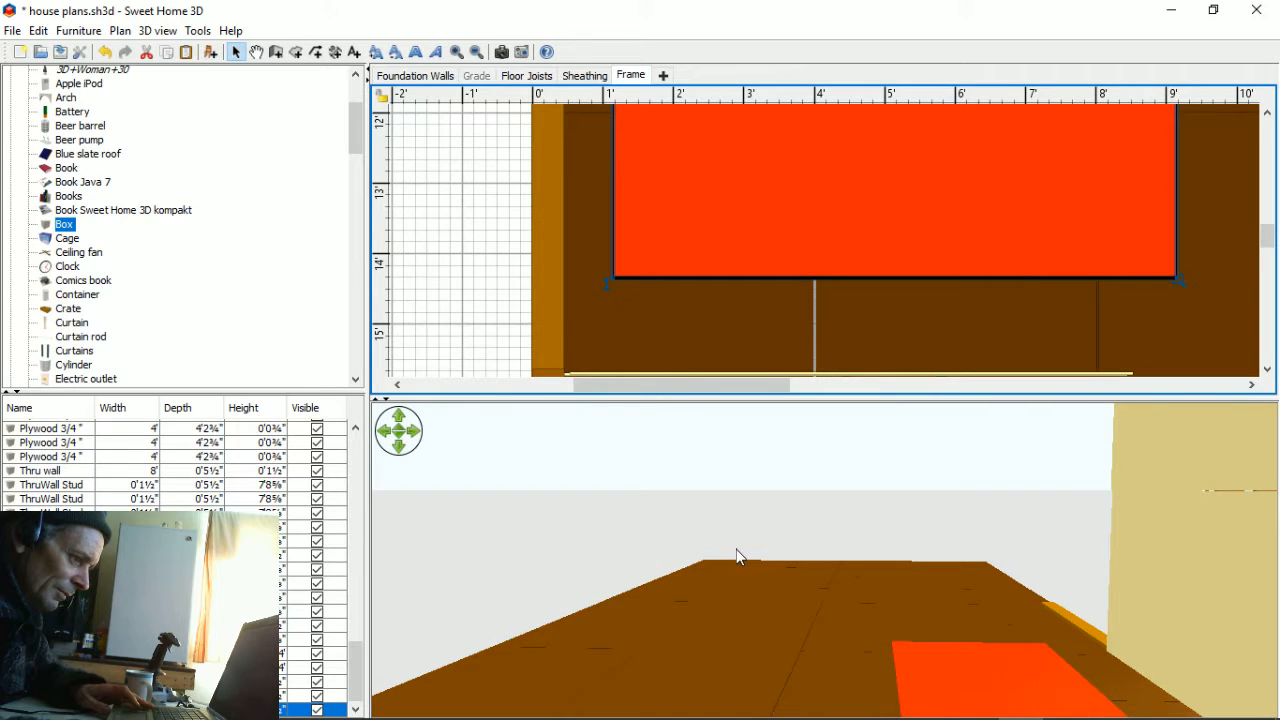
{"action": "left_click_drag", "start_coordinate": [730, 557], "coordinate": [806, 619]}
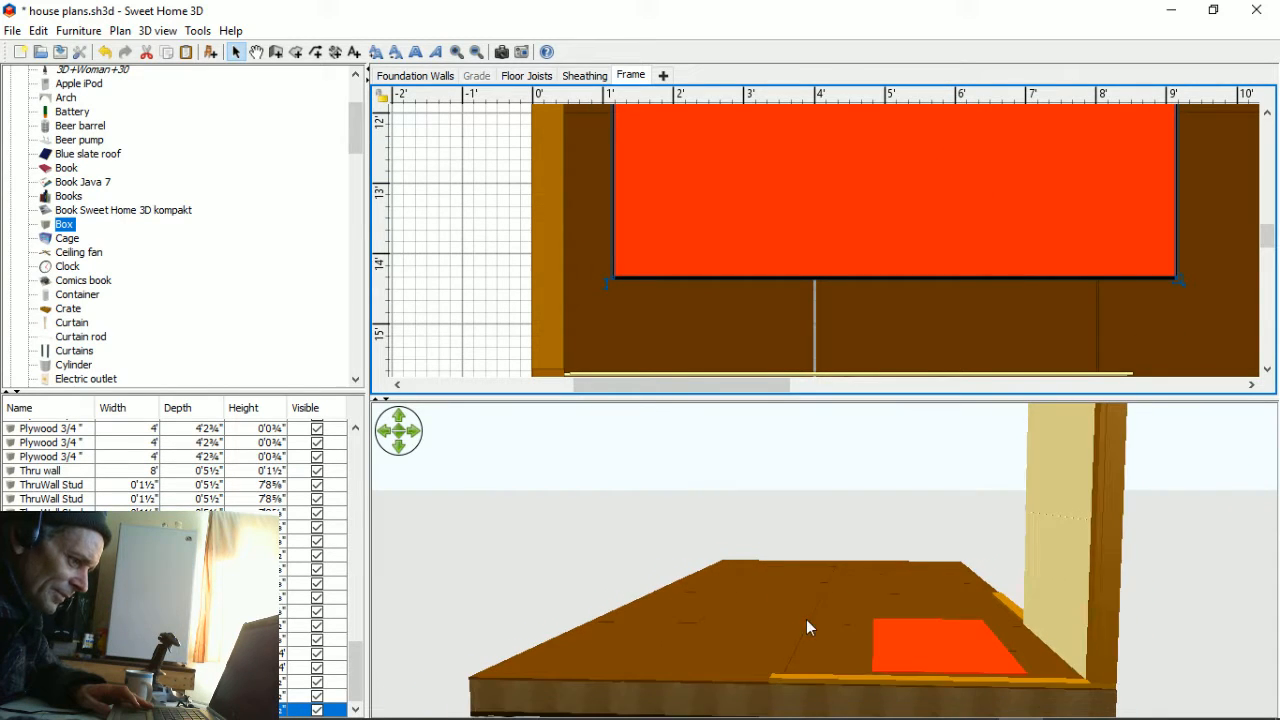
{"action": "left_click_drag", "start_coordinate": [960, 583], "coordinate": [969, 494]}
{"action": "left_click_drag", "start_coordinate": [905, 222], "coordinate": [864, 296]}
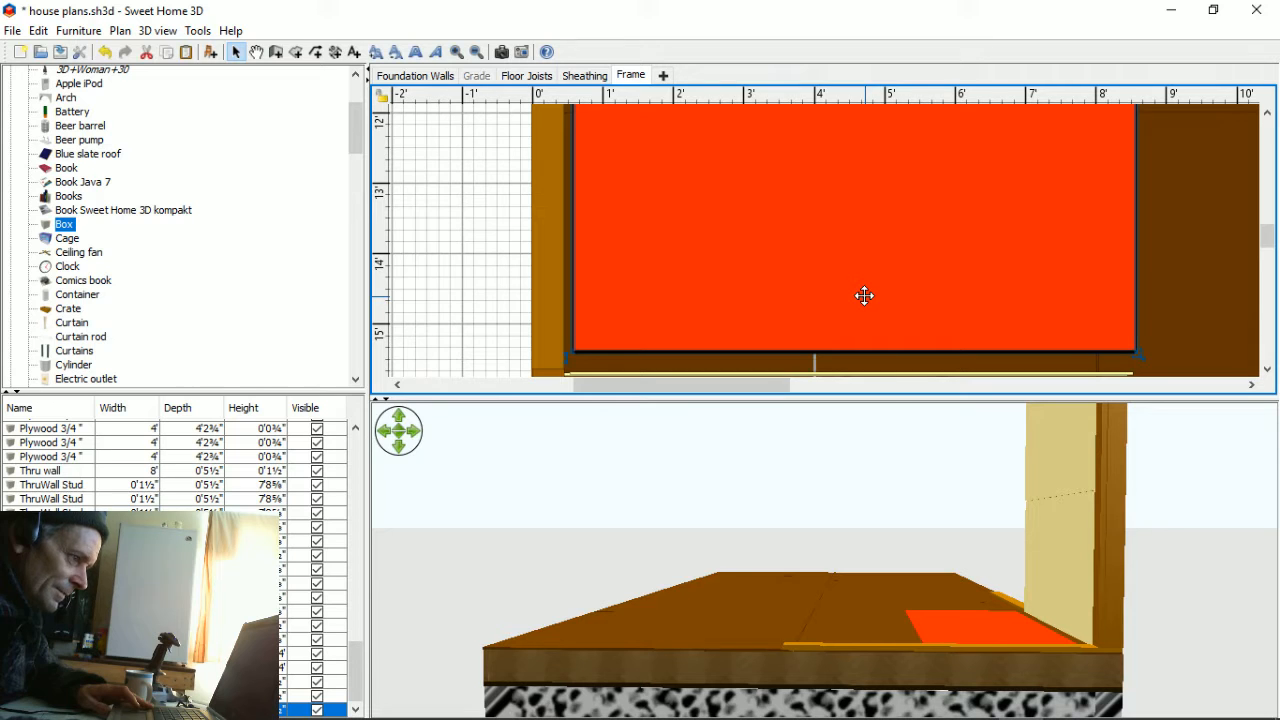
{"action": "double_click", "coordinate": [864, 296]}
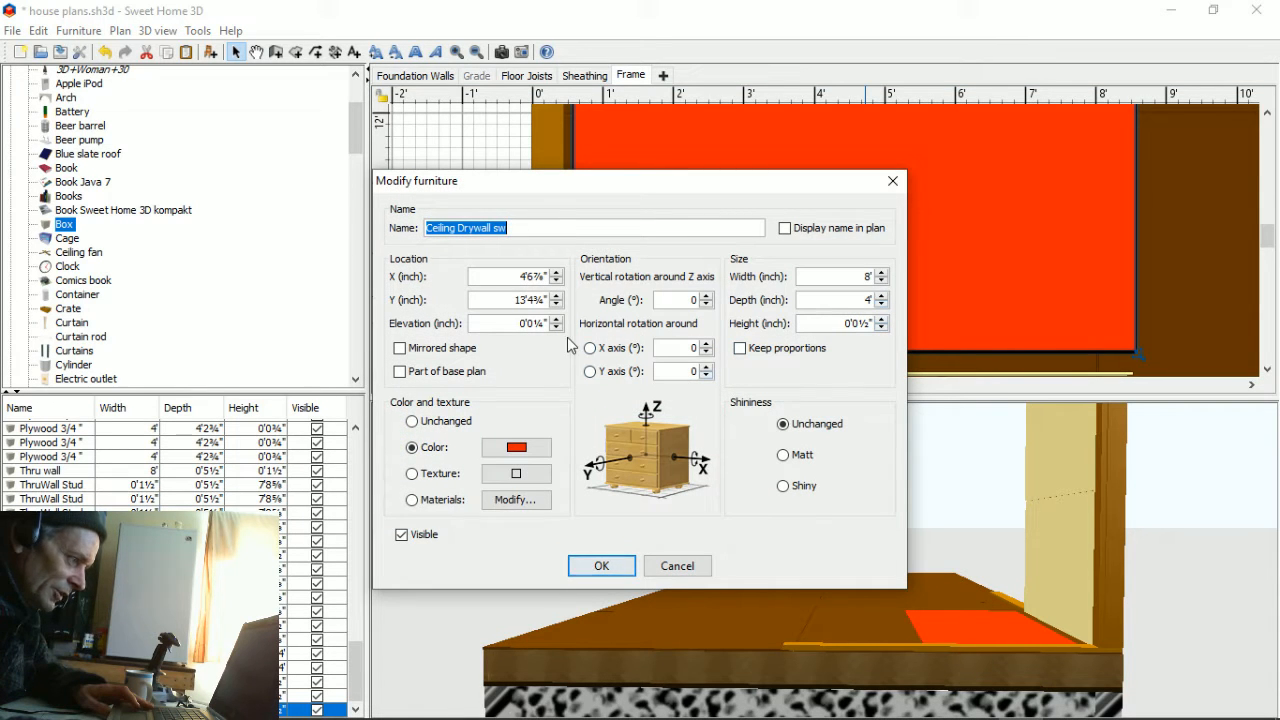
{"action": "left_click", "coordinate": [893, 181]}
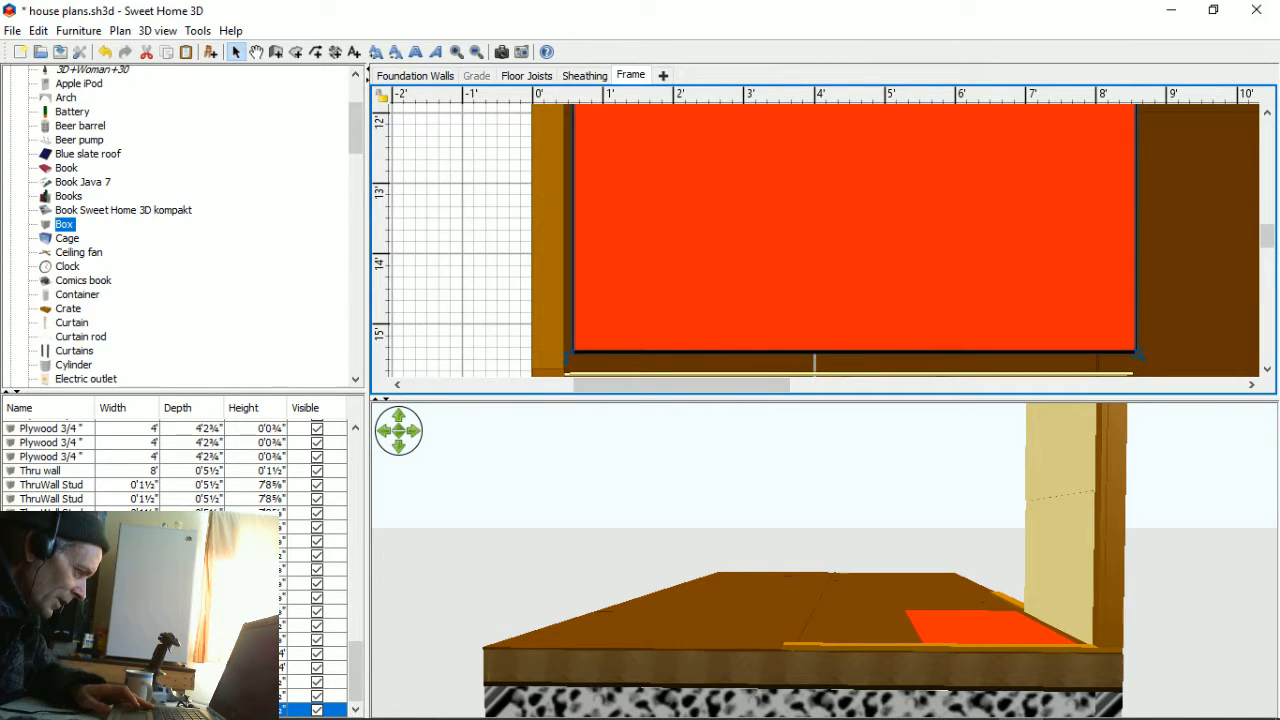
- Rename the upper DryWall sheet on the through wall as DryWall Top thruwall
{"action": "left_click", "coordinate": [140, 667]}
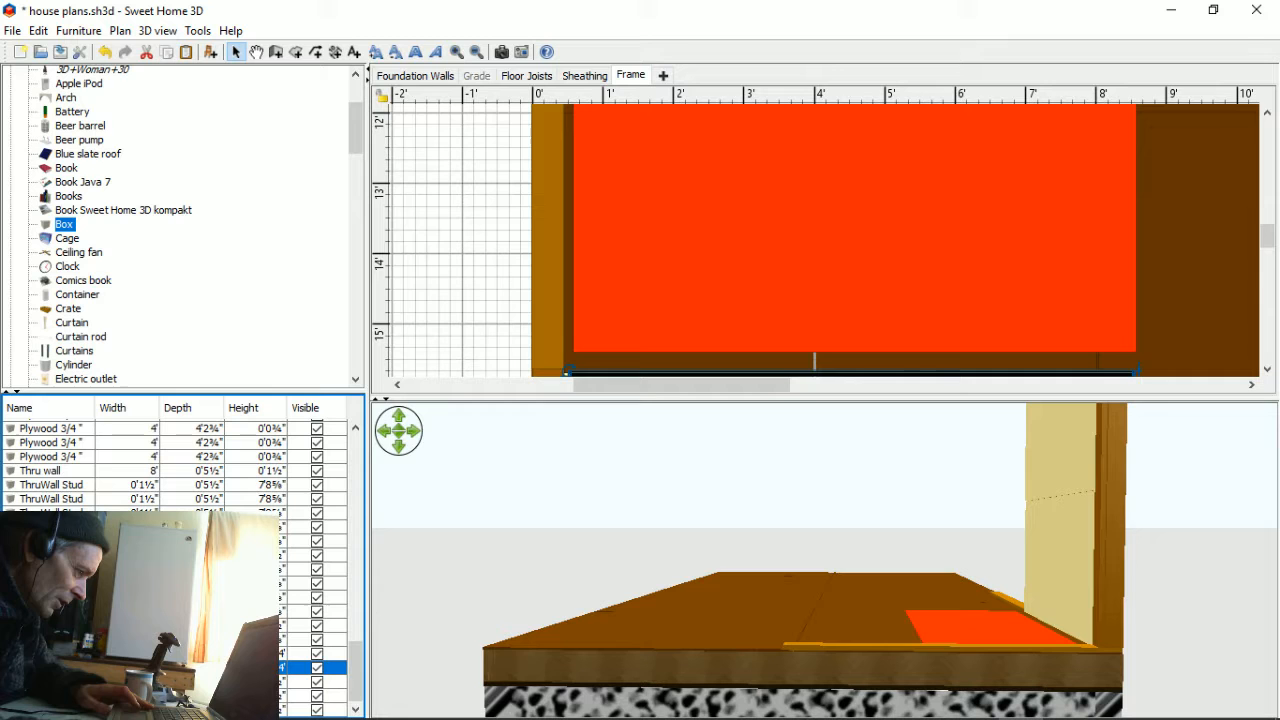
{"action": "double_click", "coordinate": [230, 667]}
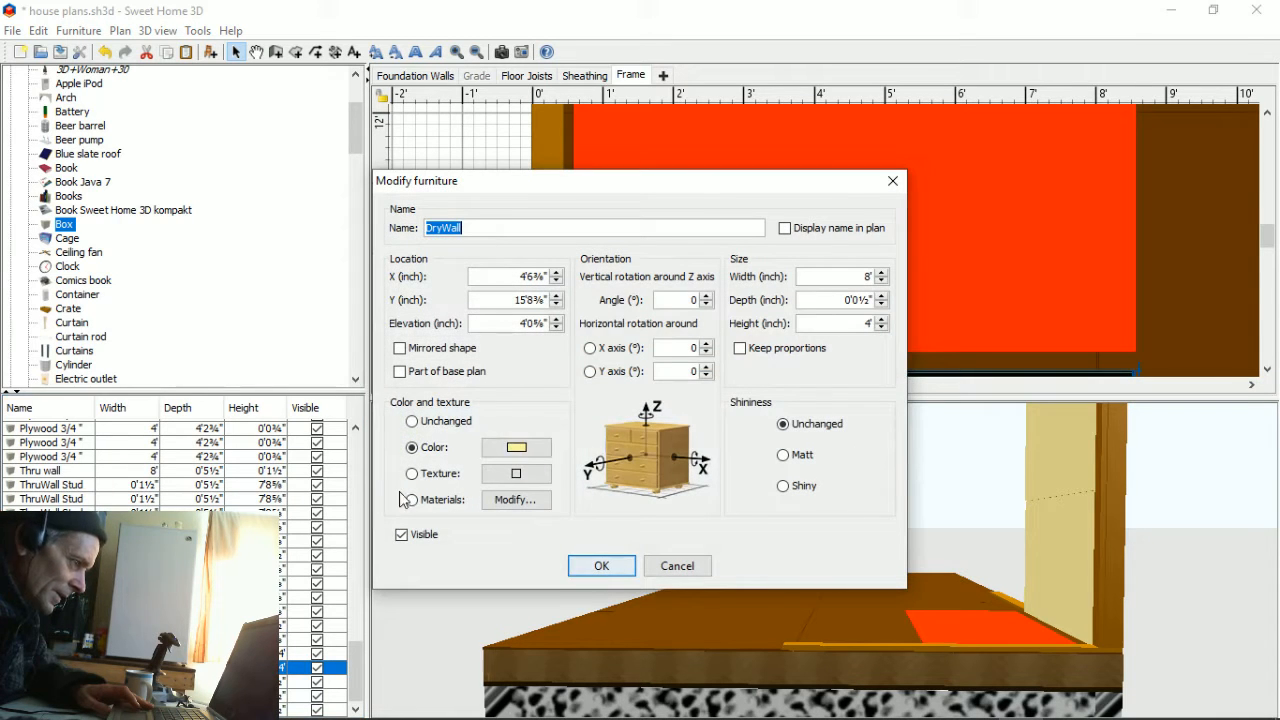
{"action": "key", "text": "Right"}
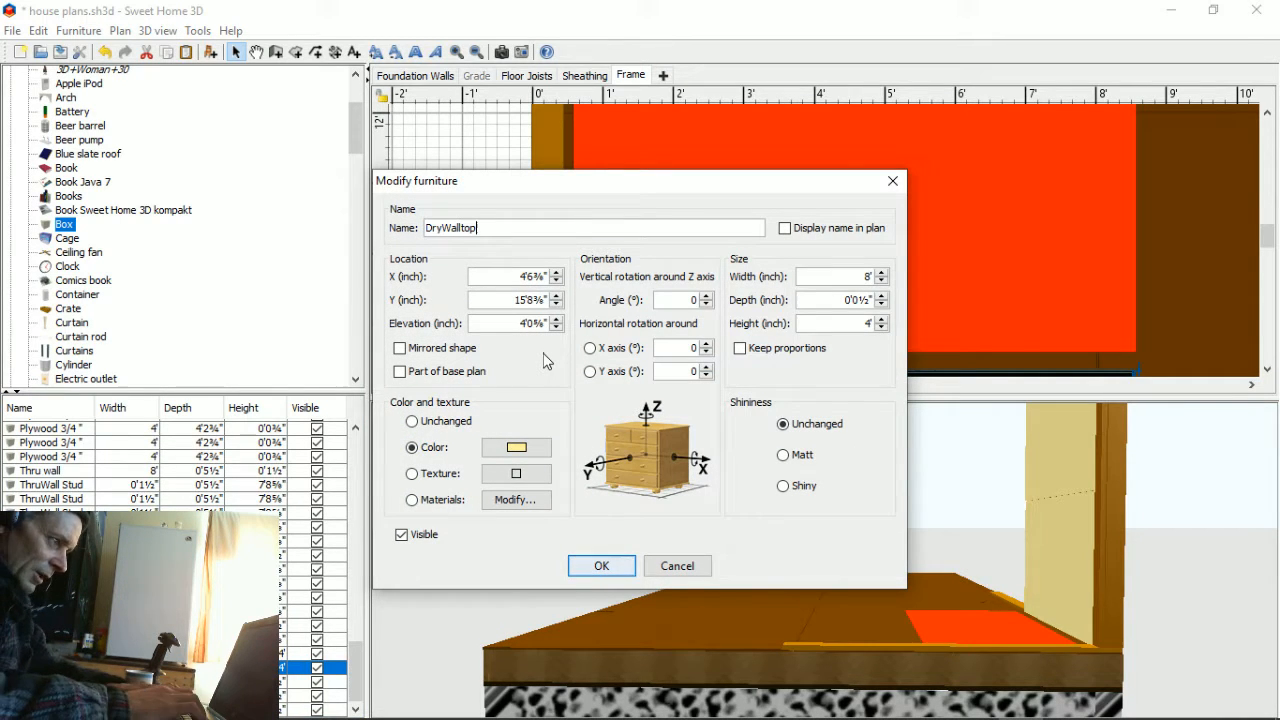
{"action": "type", "text": "t"}
{"action": "key", "text": "BackSpace"}
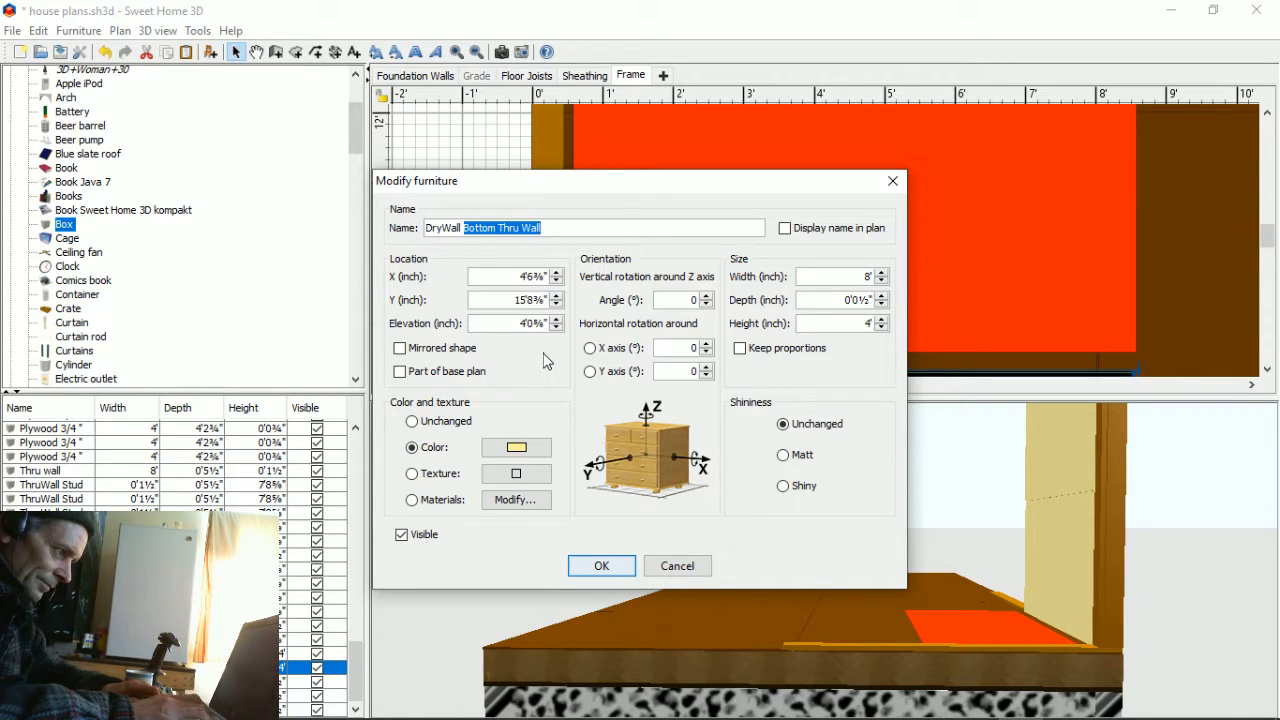
{"action": "key", "text": "BackSpace"}
{"action": "type", "text": "Top"}
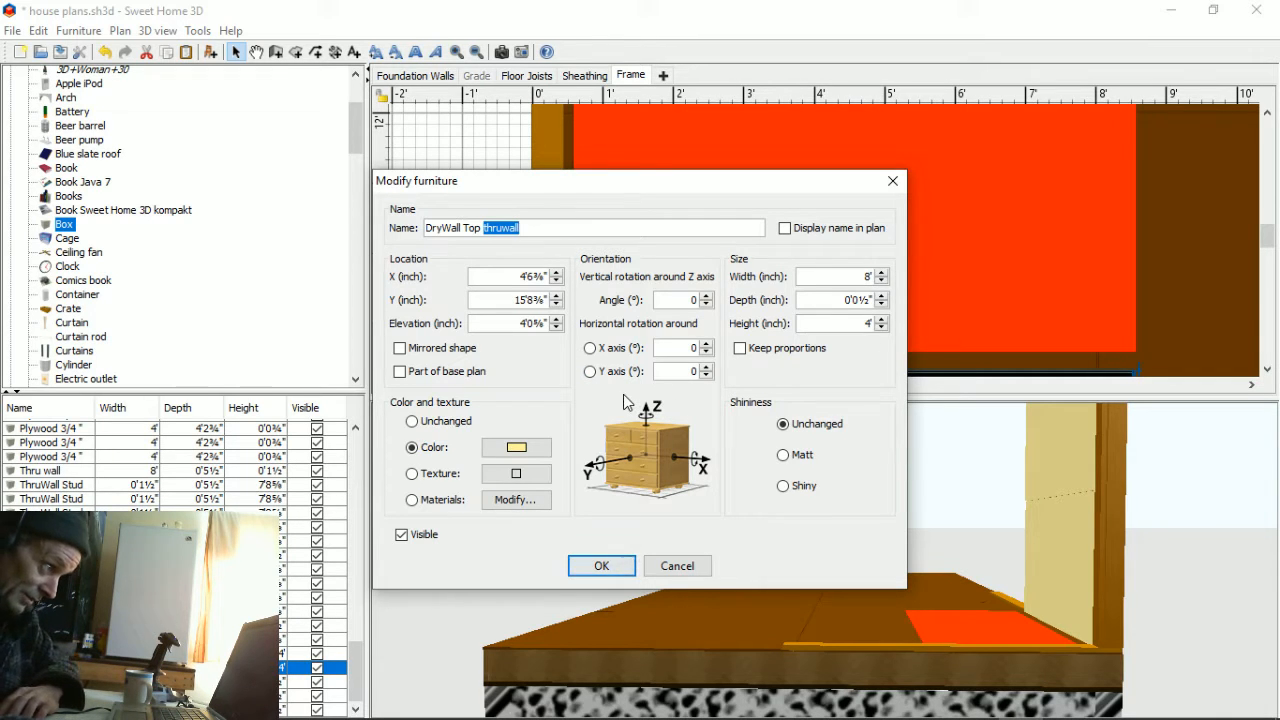
{"action": "left_click", "coordinate": [602, 566]}
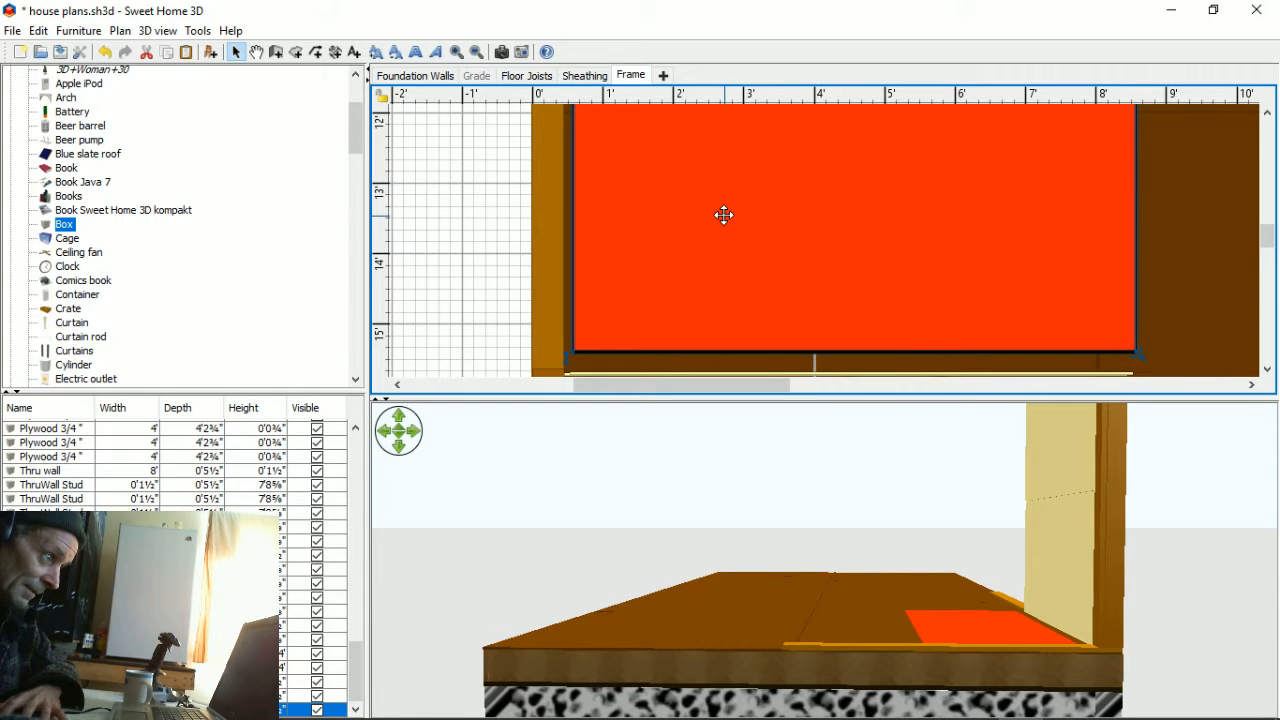
- Set the ceiling drywall sheet's elevation to 8'0¾"
{"action": "double_click", "coordinate": [723, 215]}
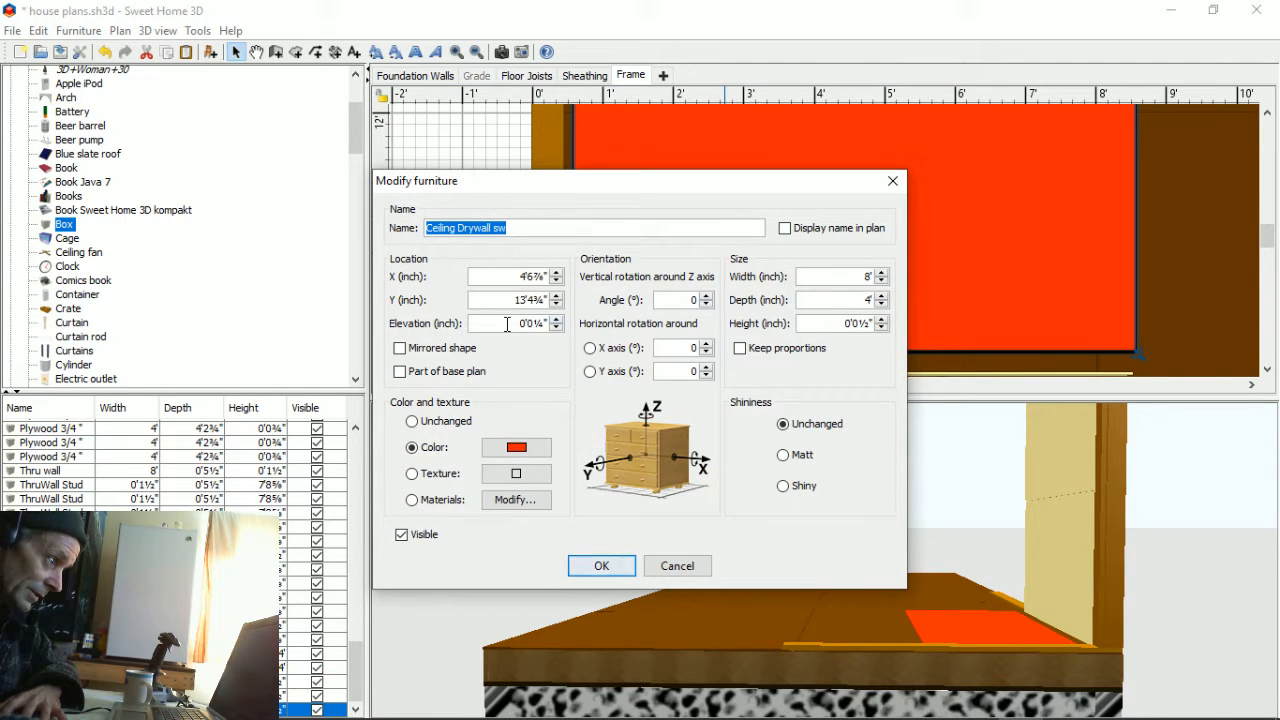
{"action": "left_click", "coordinate": [547, 324]}
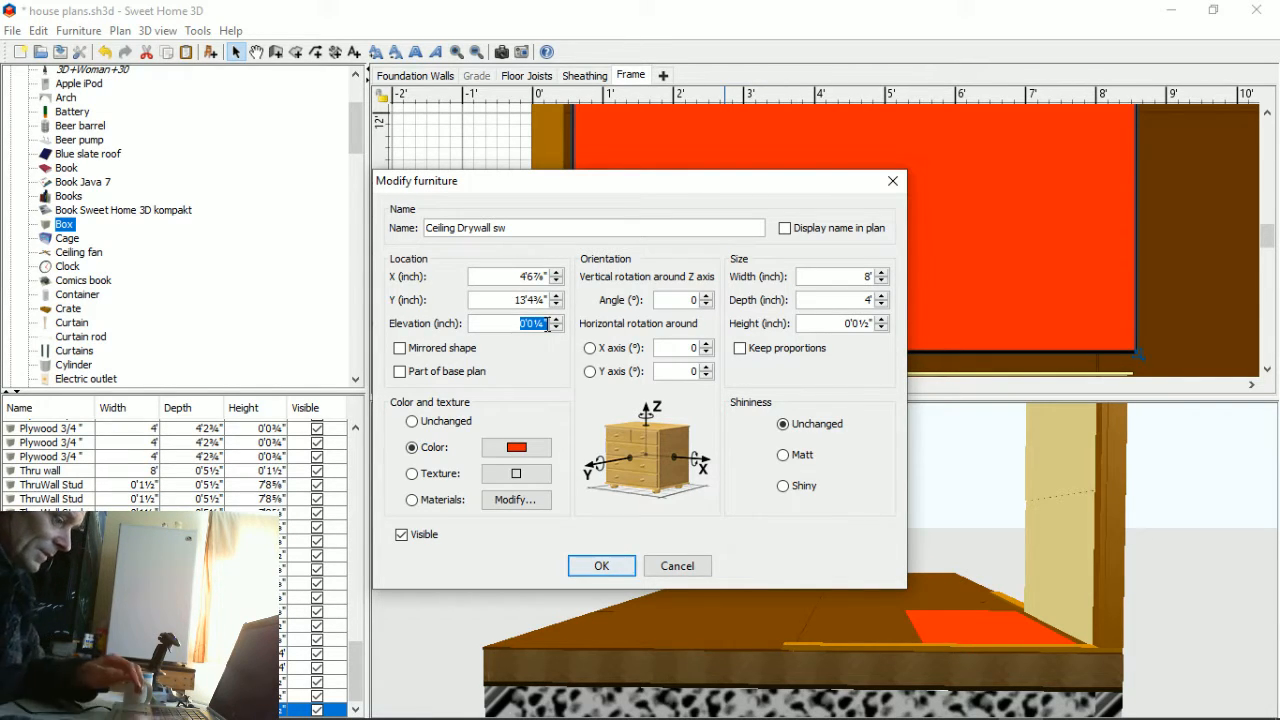
{"action": "type", "text": "8"}
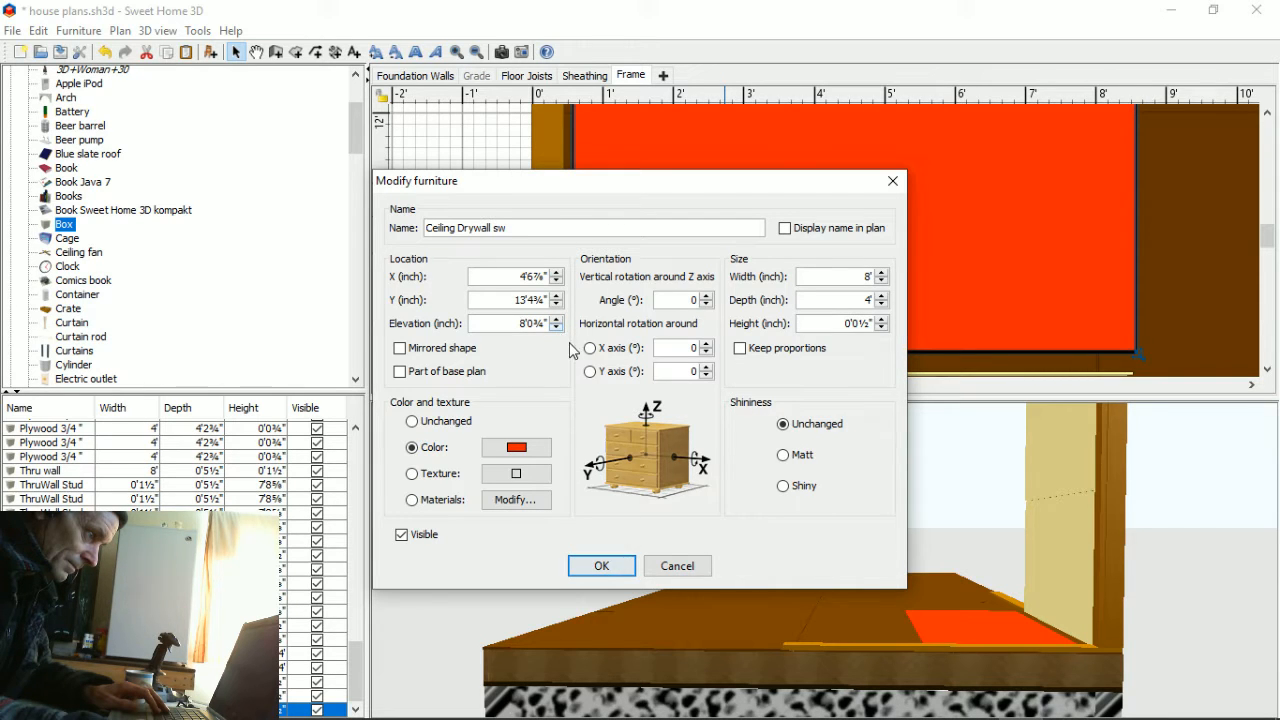
{"action": "left_click", "coordinate": [596, 565]}
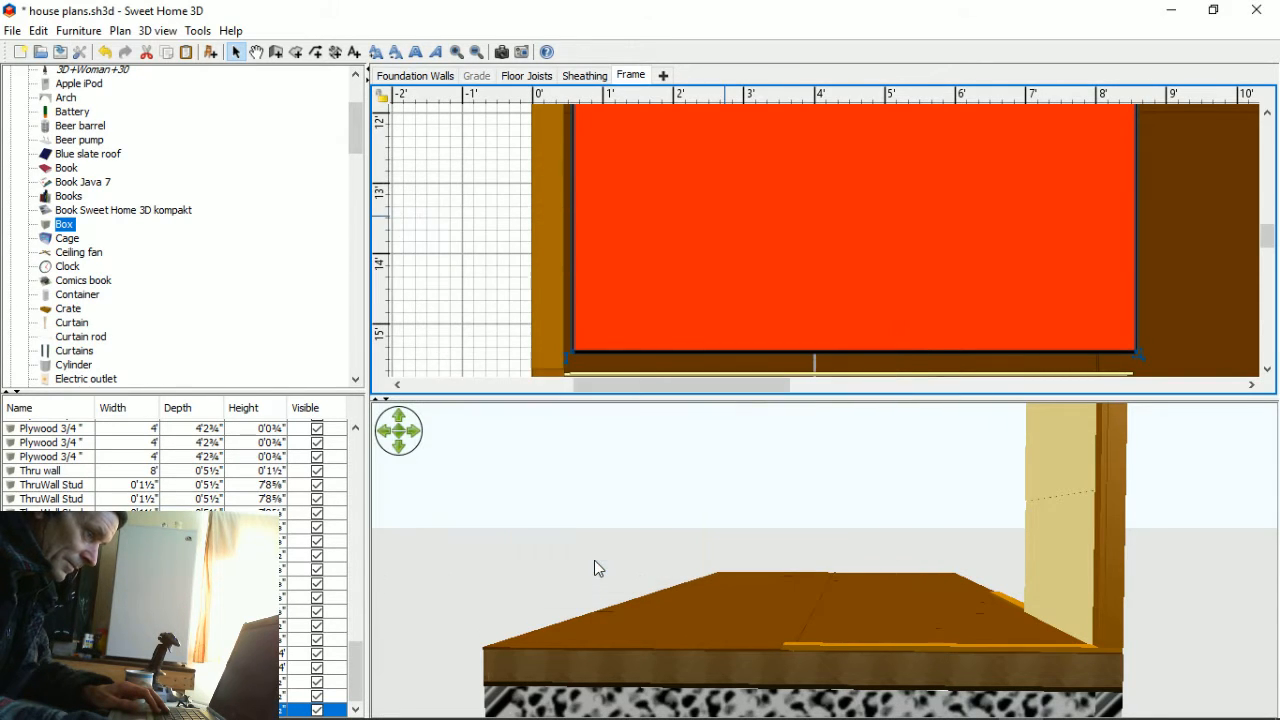
- Examine the raised ceiling sheet's height against the wall's top plates in the aerial view
{"action": "left_click_drag", "start_coordinate": [736, 502], "coordinate": [805, 625]}
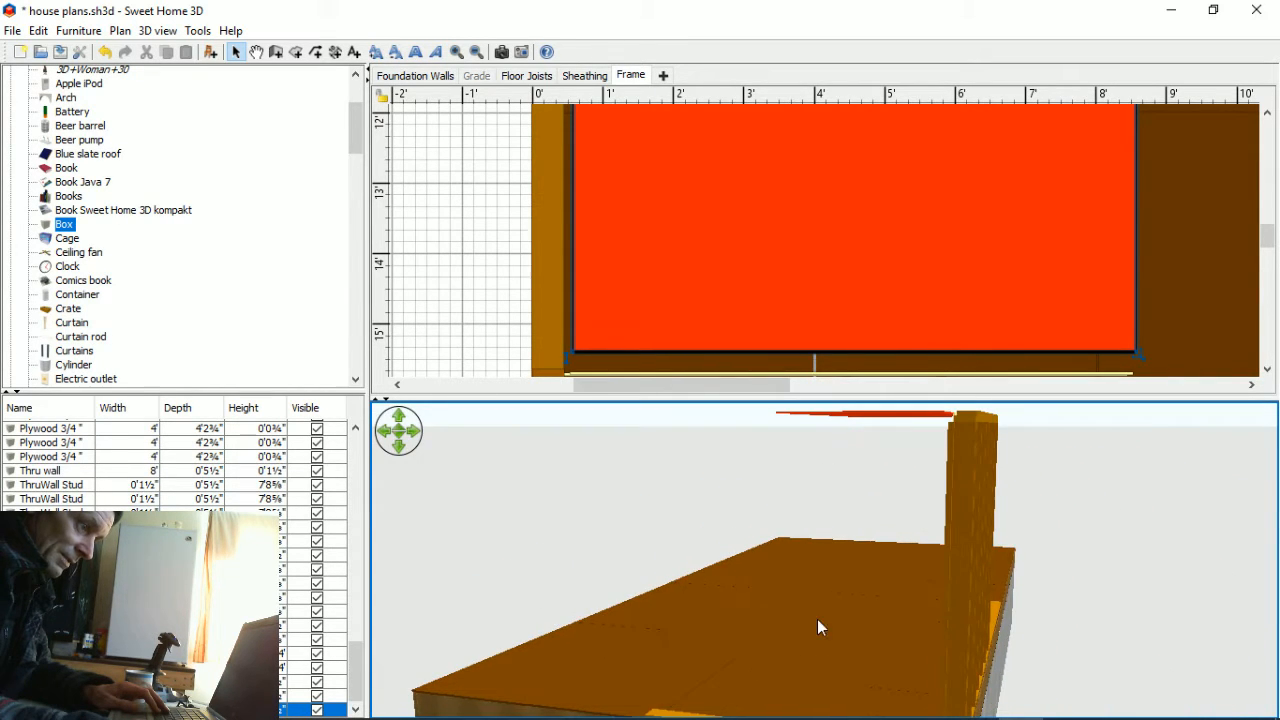
{"action": "left_click_drag", "start_coordinate": [874, 604], "coordinate": [1131, 619]}
{"action": "scroll", "coordinate": [1131, 619], "scroll_direction": "up", "scroll_amount": 5}
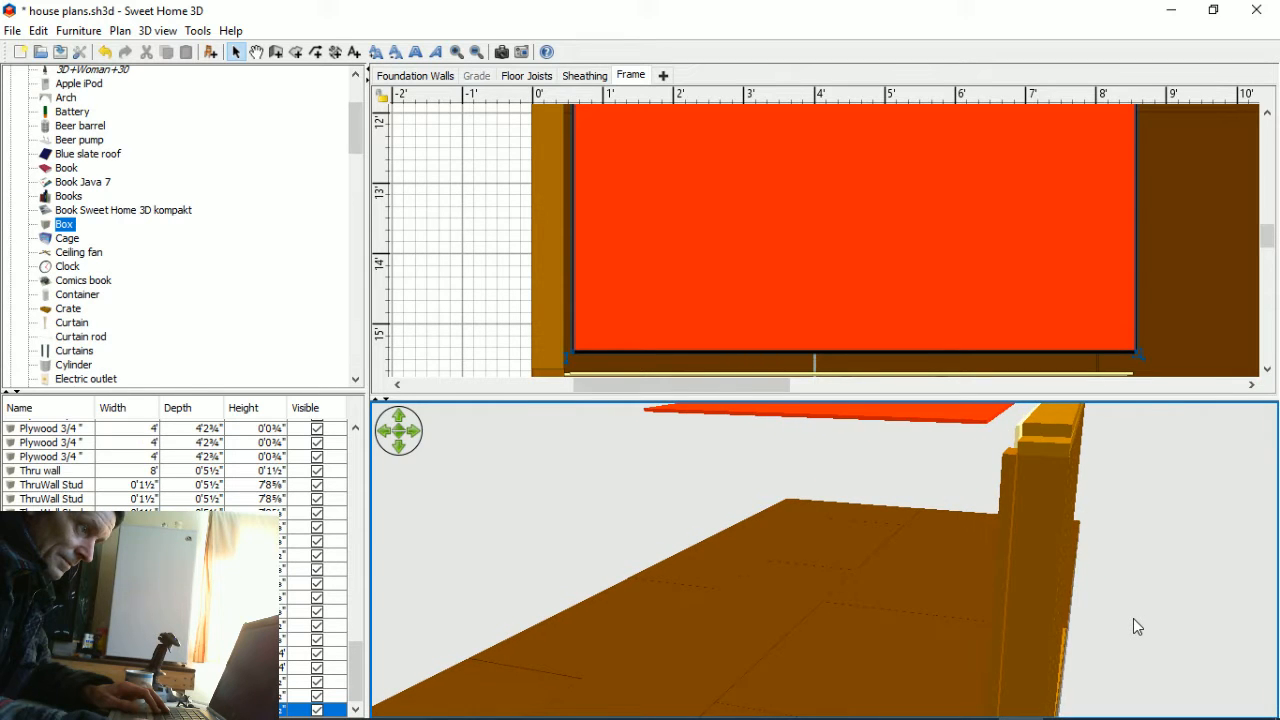
{"action": "left_click_drag", "start_coordinate": [1145, 562], "coordinate": [1050, 469]}
{"action": "left_click_drag", "start_coordinate": [588, 605], "coordinate": [870, 450]}
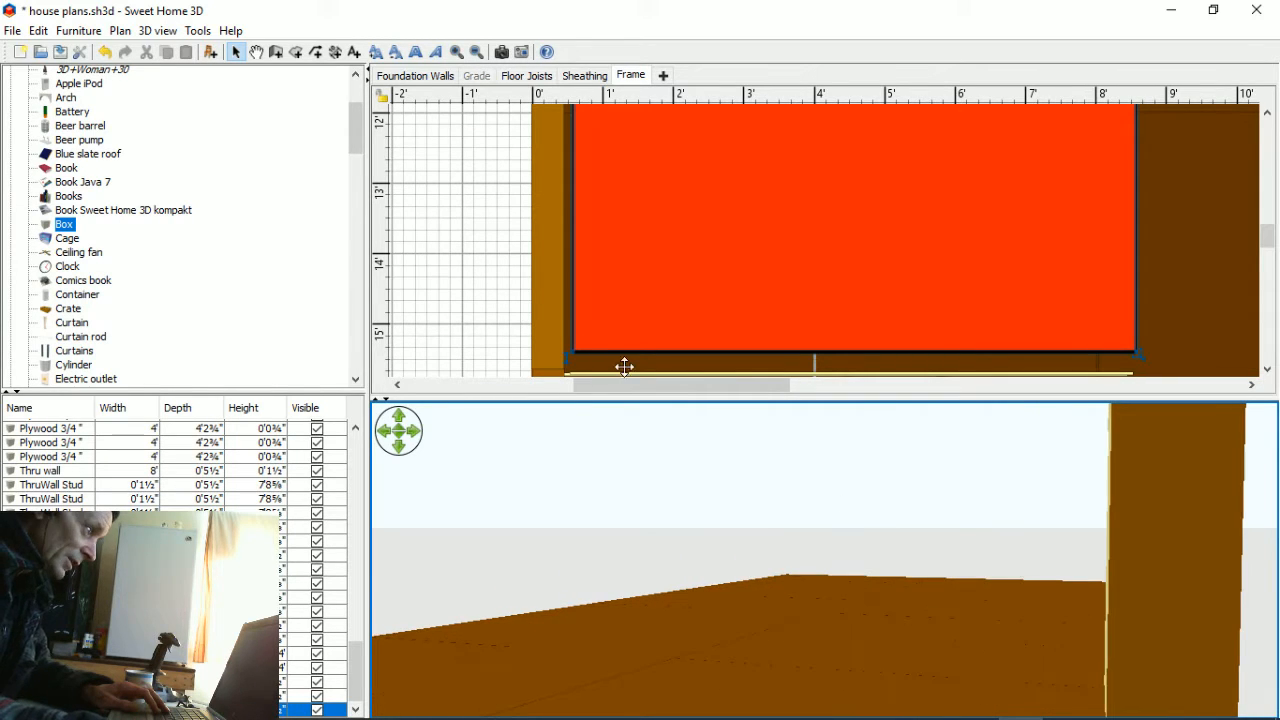
- Start a virtual visit, place the visitor outside the frame near the wall corner, and turn it to face the ceiling sheet and top plates
{"action": "left_click", "coordinate": [157, 30]}
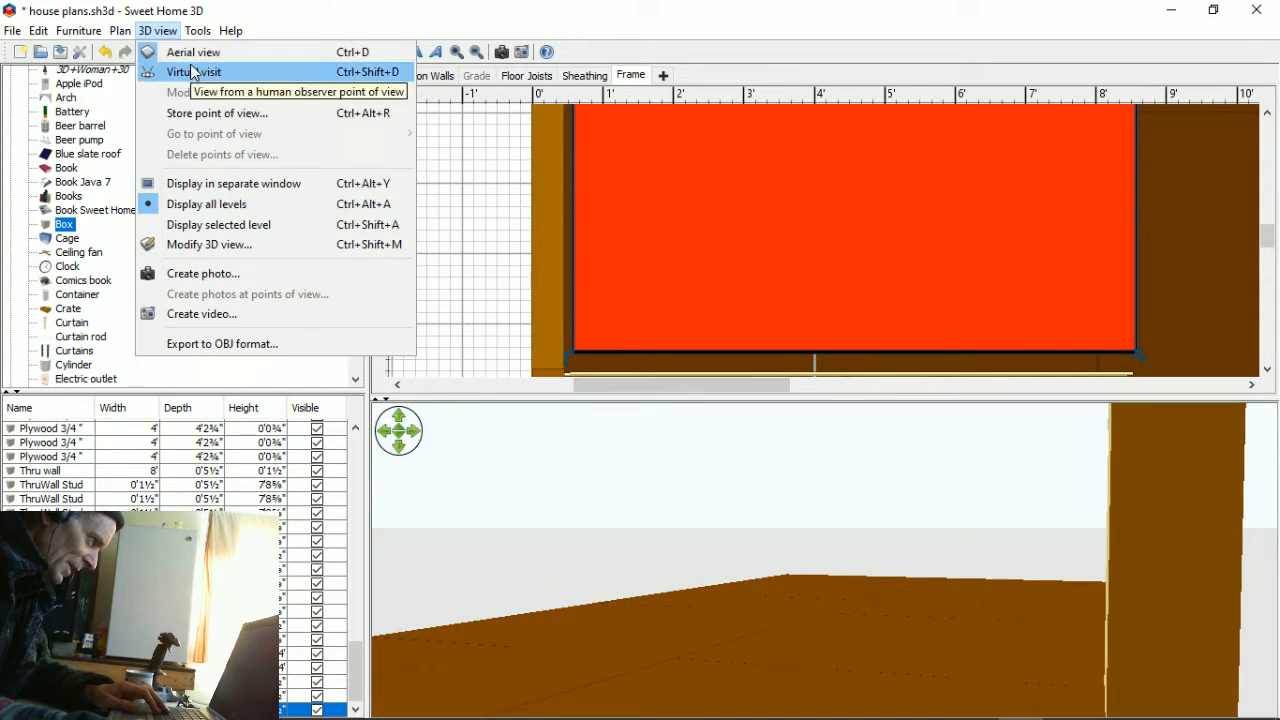
{"action": "left_click", "coordinate": [193, 72]}
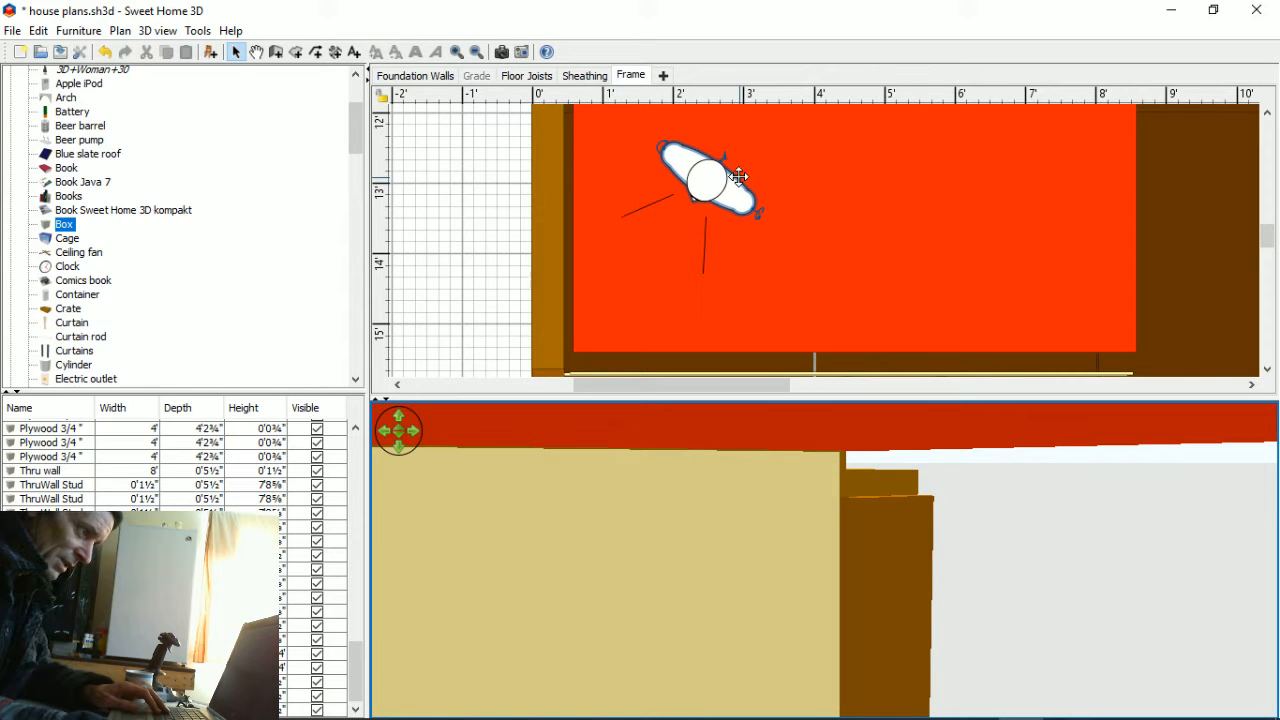
{"action": "left_click_drag", "start_coordinate": [708, 186], "coordinate": [463, 340]}
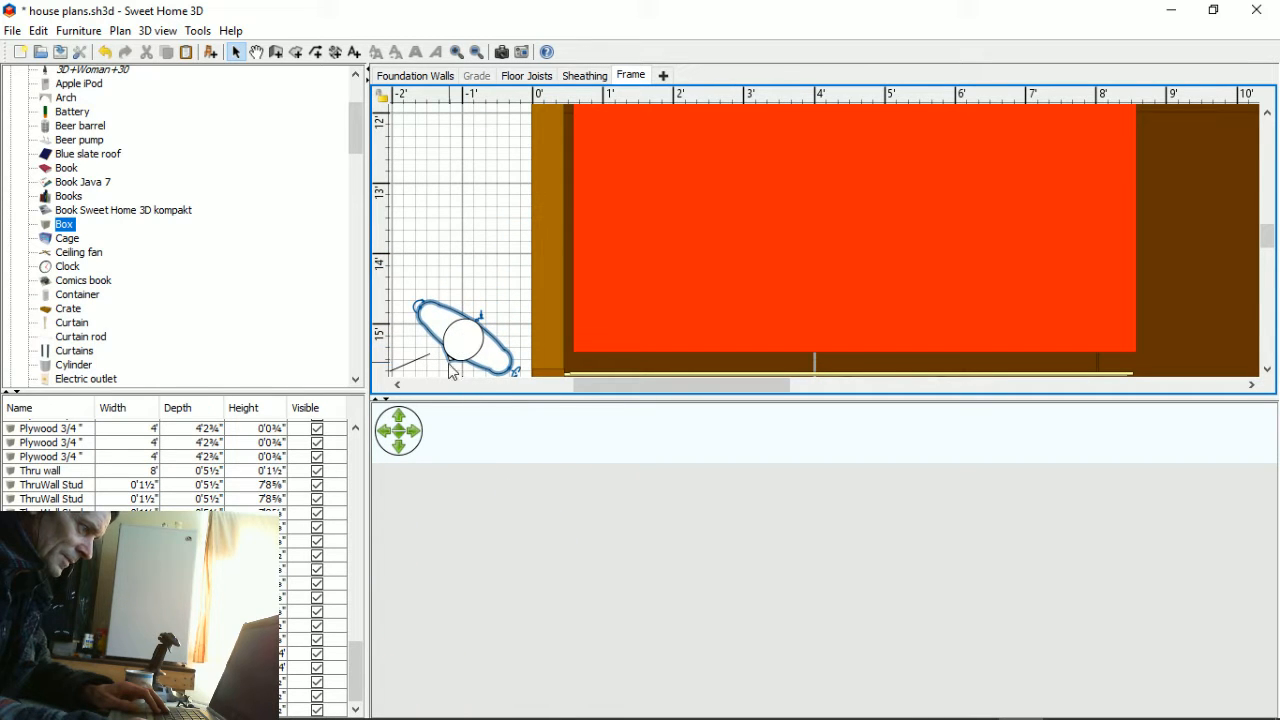
{"action": "left_click_drag", "start_coordinate": [420, 307], "coordinate": [443, 370]}
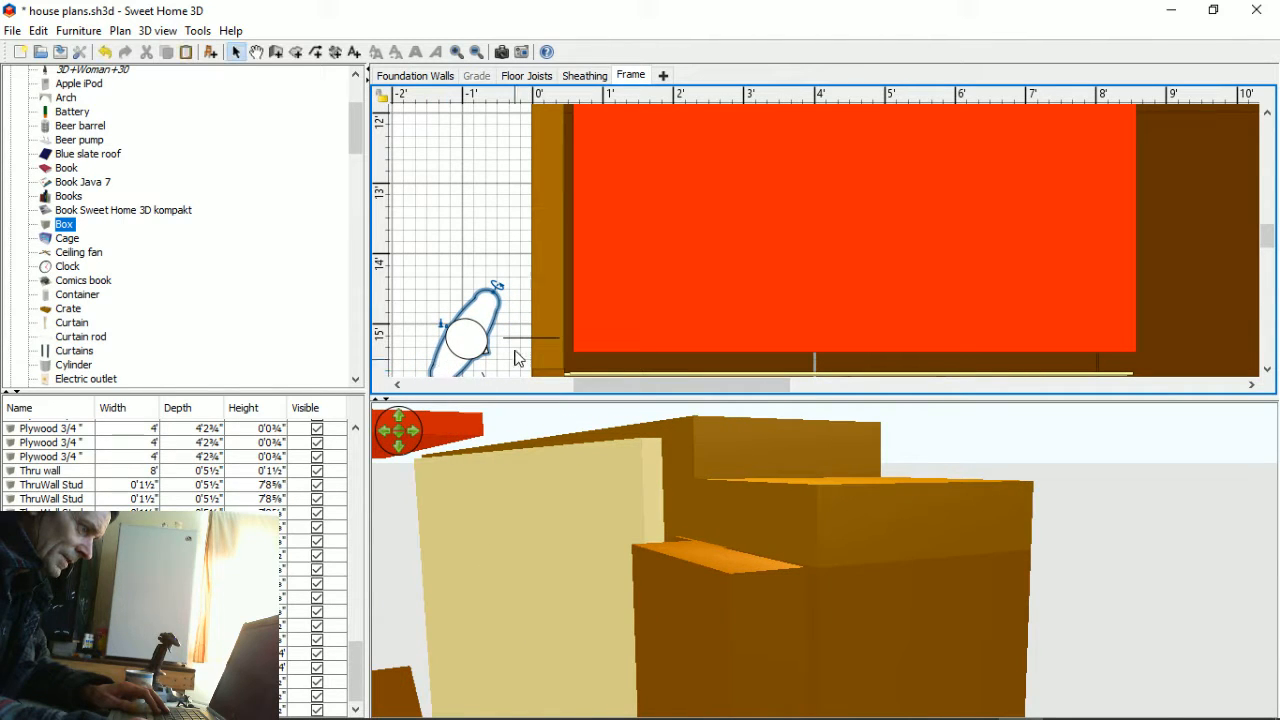
- Move the virtual visitor in line with the through wall facing along it, and raise its eyes elevation to 8'1"
{"action": "scroll", "coordinate": [473, 365], "scroll_direction": "down", "scroll_amount": 3}
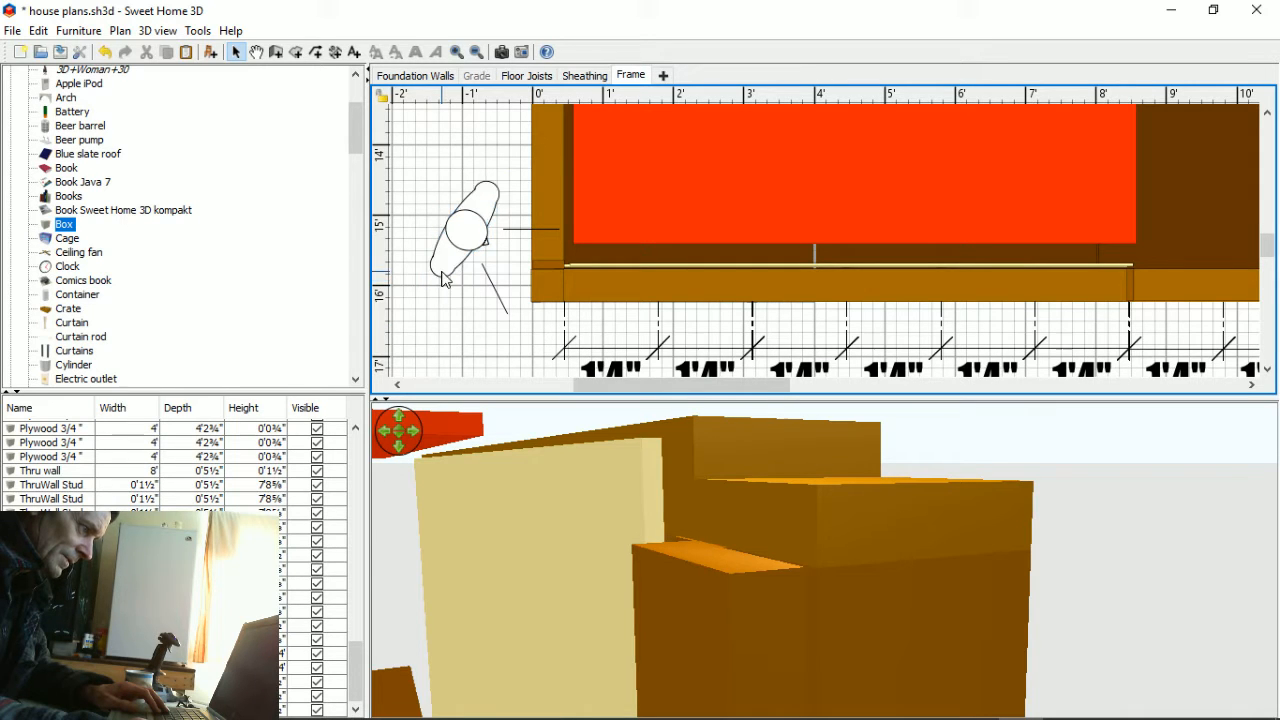
{"action": "left_click", "coordinate": [438, 283]}
{"action": "left_click", "coordinate": [440, 267]}
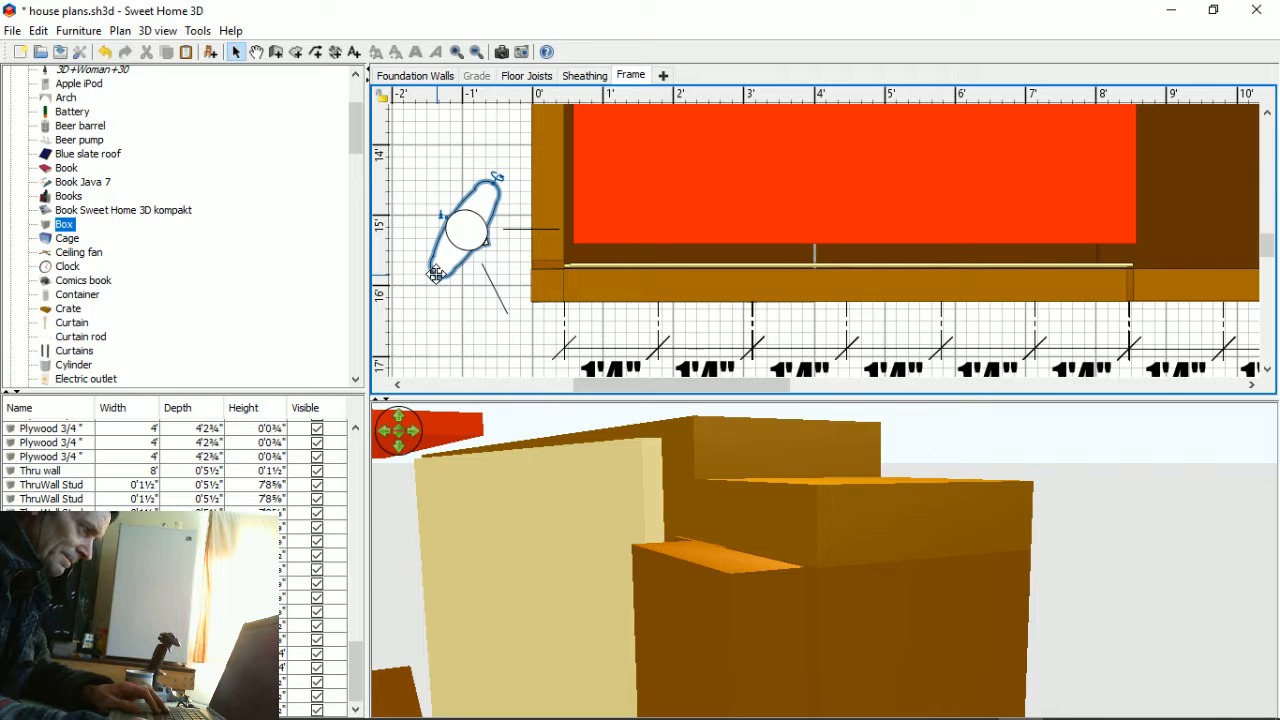
{"action": "left_click_drag", "start_coordinate": [437, 278], "coordinate": [482, 269]}
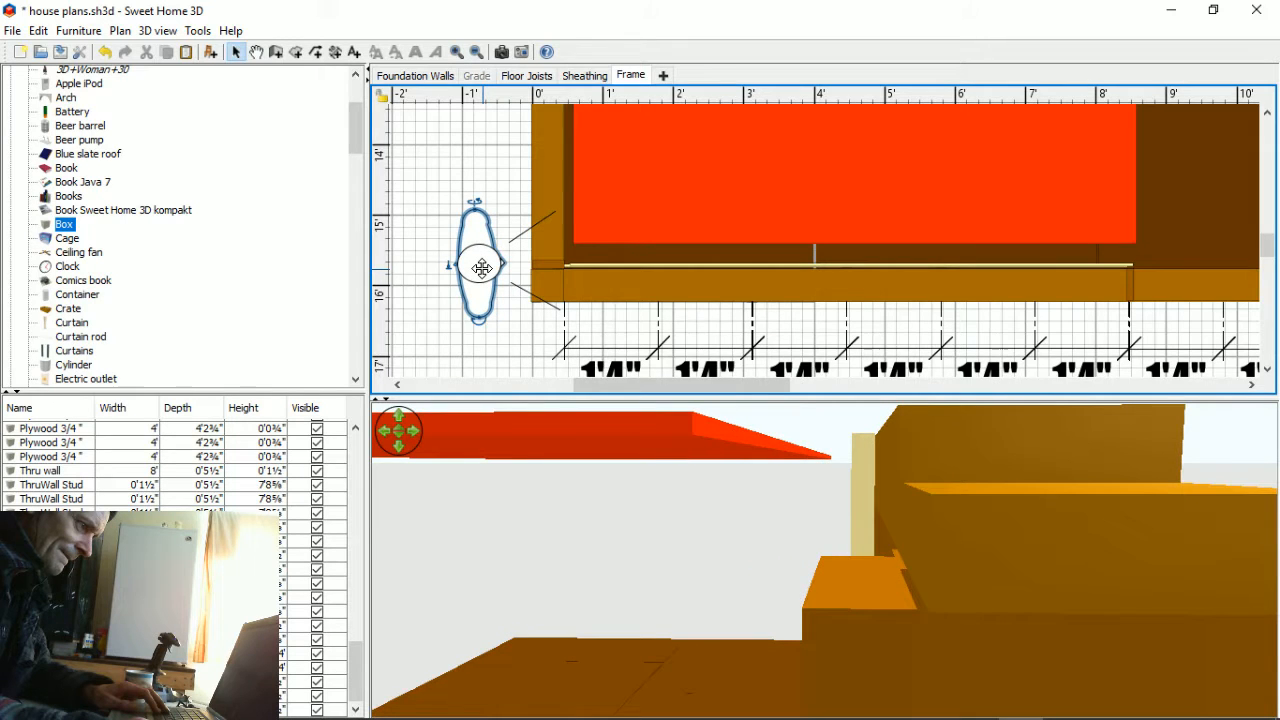
{"action": "double_click", "coordinate": [482, 269]}
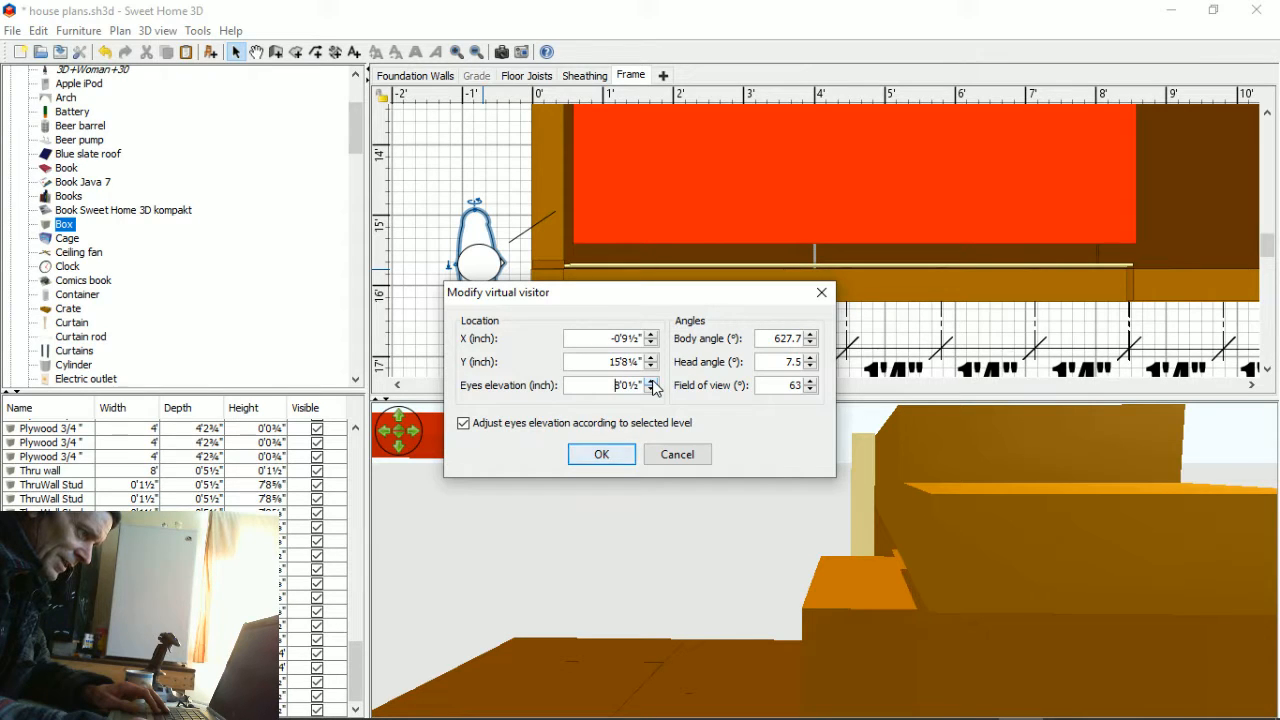
{"action": "left_click", "coordinate": [604, 456]}
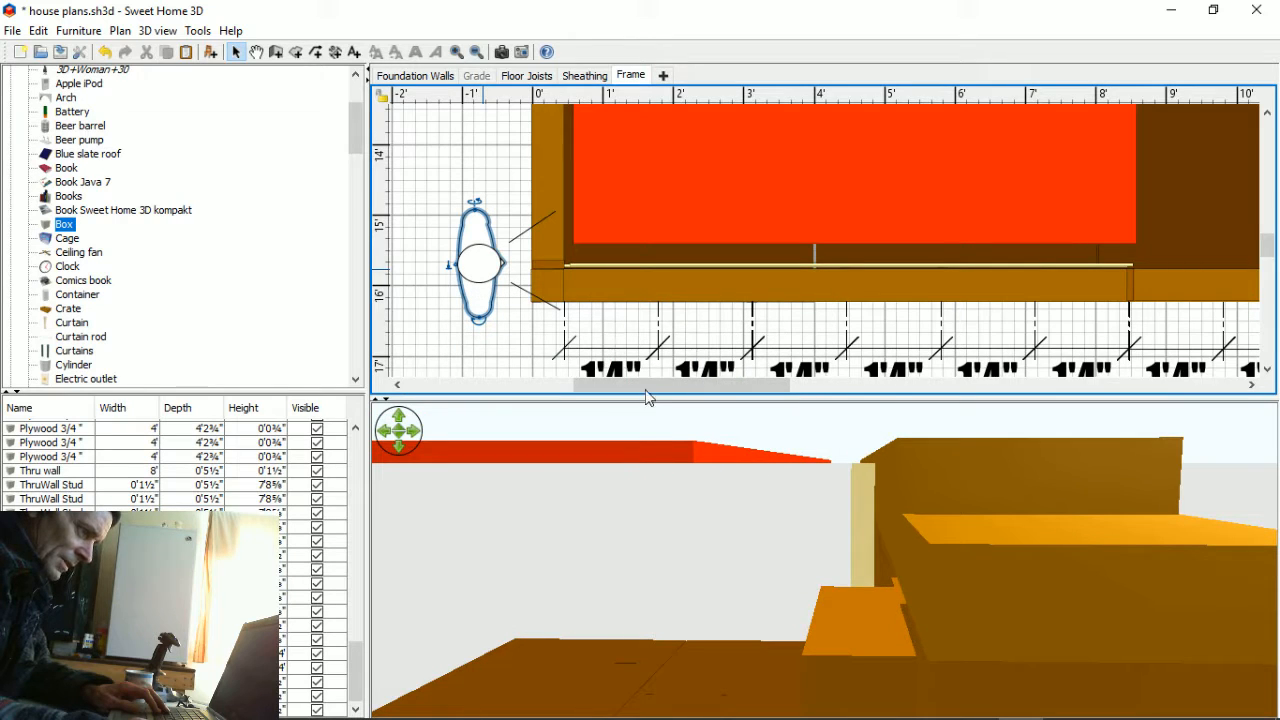
{"action": "double_click", "coordinate": [479, 265]}
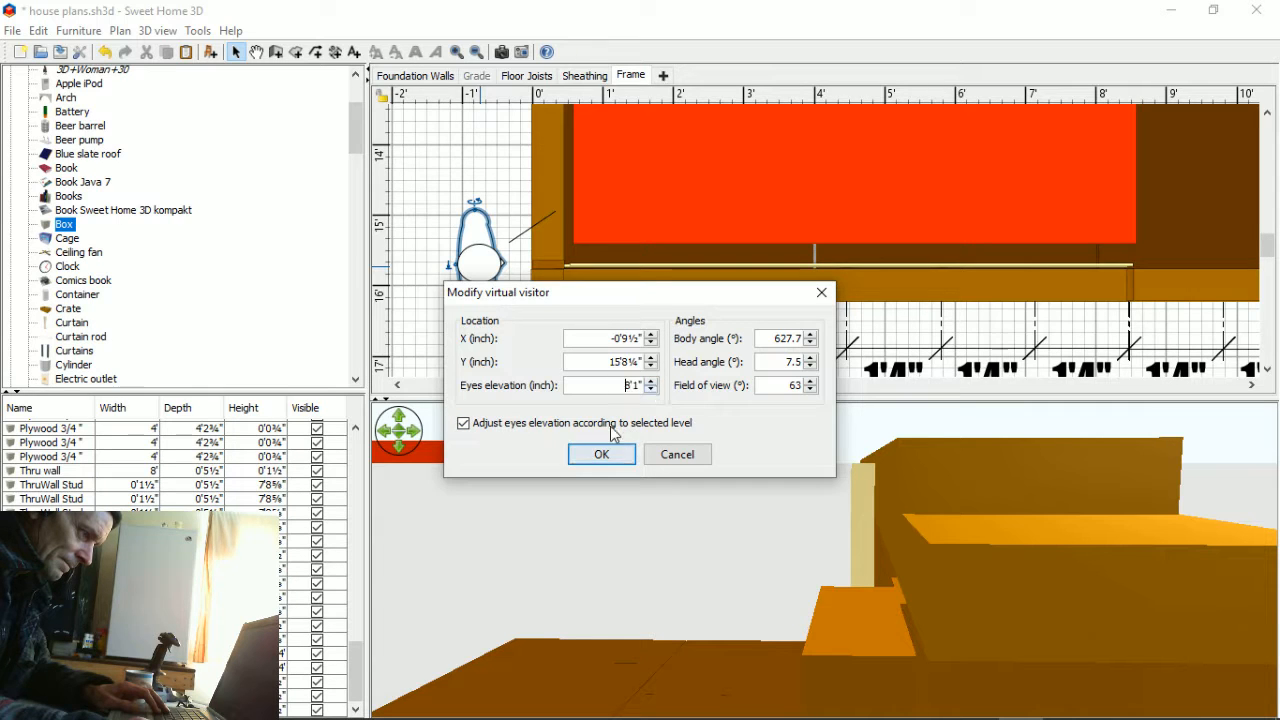
{"action": "left_click", "coordinate": [592, 461]}
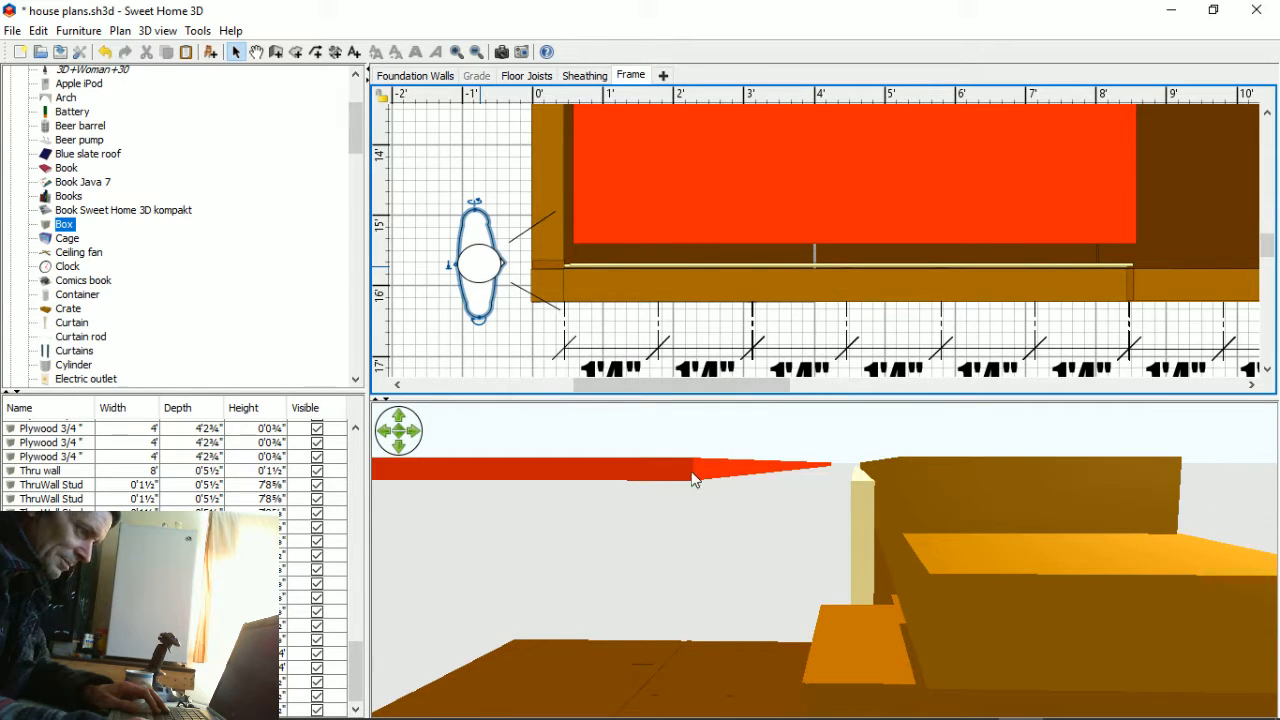
- Move the red ceiling drywall sheet toward the through wall until its edge covers the wall drywall and meets the top plate
{"action": "left_click", "coordinate": [686, 203]}
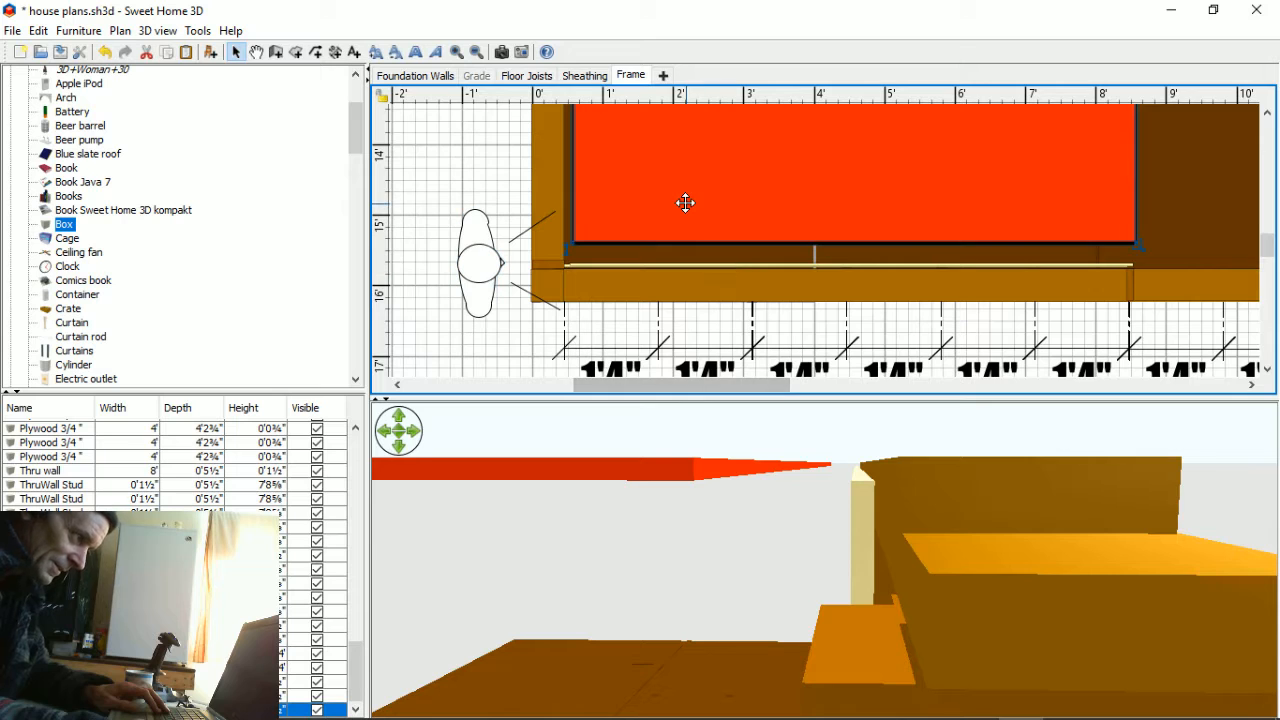
{"action": "key", "text": "Down"}
{"action": "key", "text": "Down"}
{"action": "key", "text": "Down"}
{"action": "key", "text": "Down"}
{"action": "key", "text": "Down"}
{"action": "key", "text": "Down"}
{"action": "key", "text": "Down"}
{"action": "key", "text": "Down"}
{"action": "key", "text": "Down"}
{"action": "key", "text": "Down"}
{"action": "key", "text": "Down"}
{"action": "key", "text": "Down"}
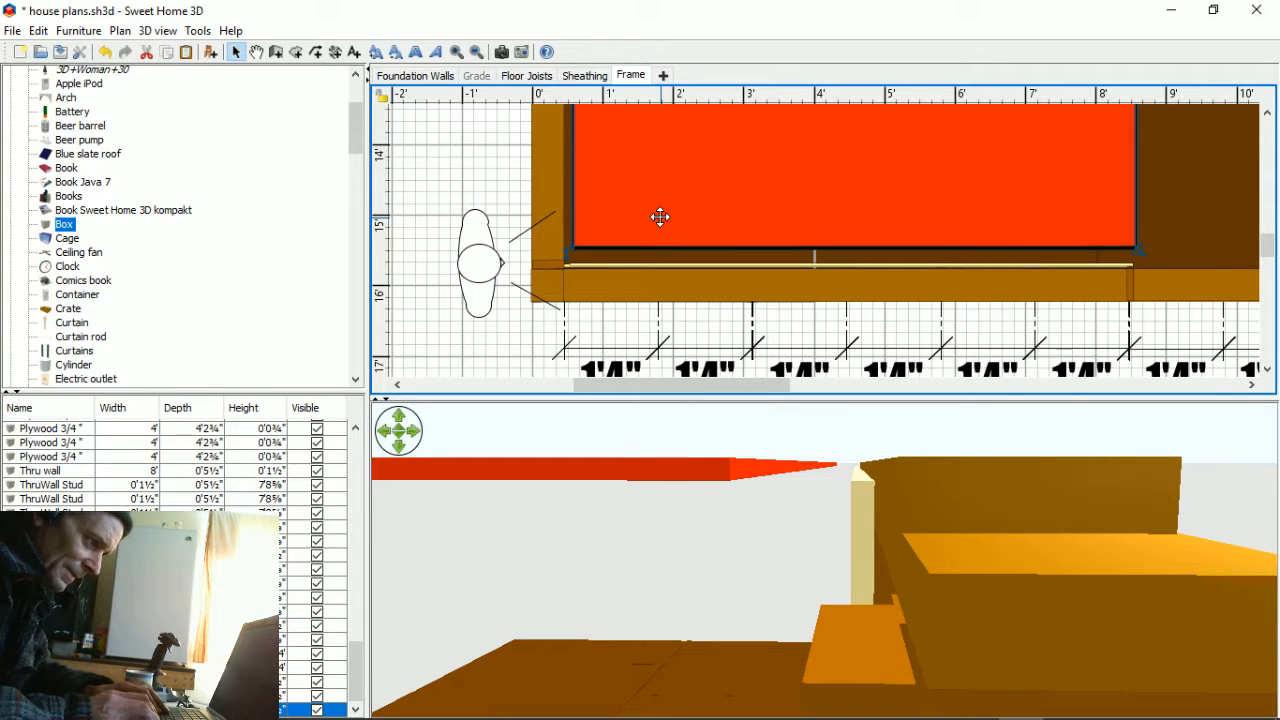
{"action": "key", "text": "Down"}
{"action": "key", "text": "Down"}
{"action": "key", "text": "Down"}
{"action": "key", "text": "Down"}
{"action": "key", "text": "Down"}
{"action": "key", "text": "Down"}
{"action": "key", "text": "Down"}
{"action": "key", "text": "Down"}
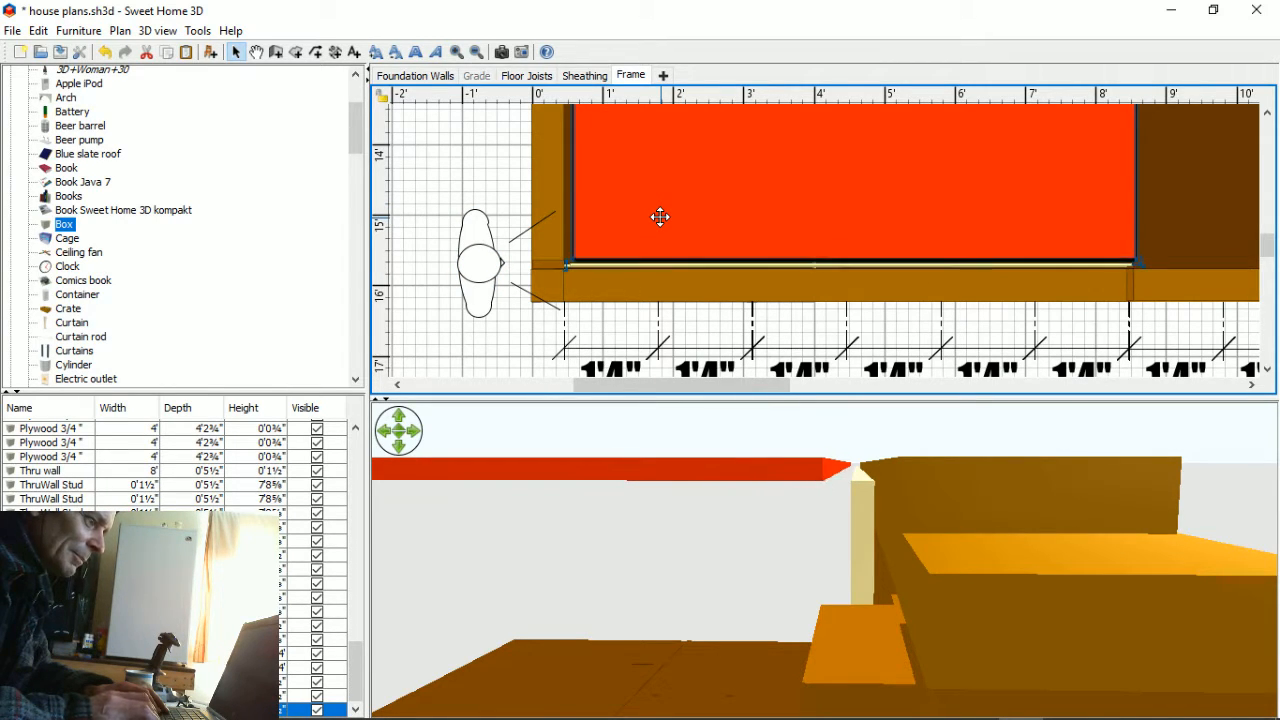
{"action": "key", "text": "Down"}
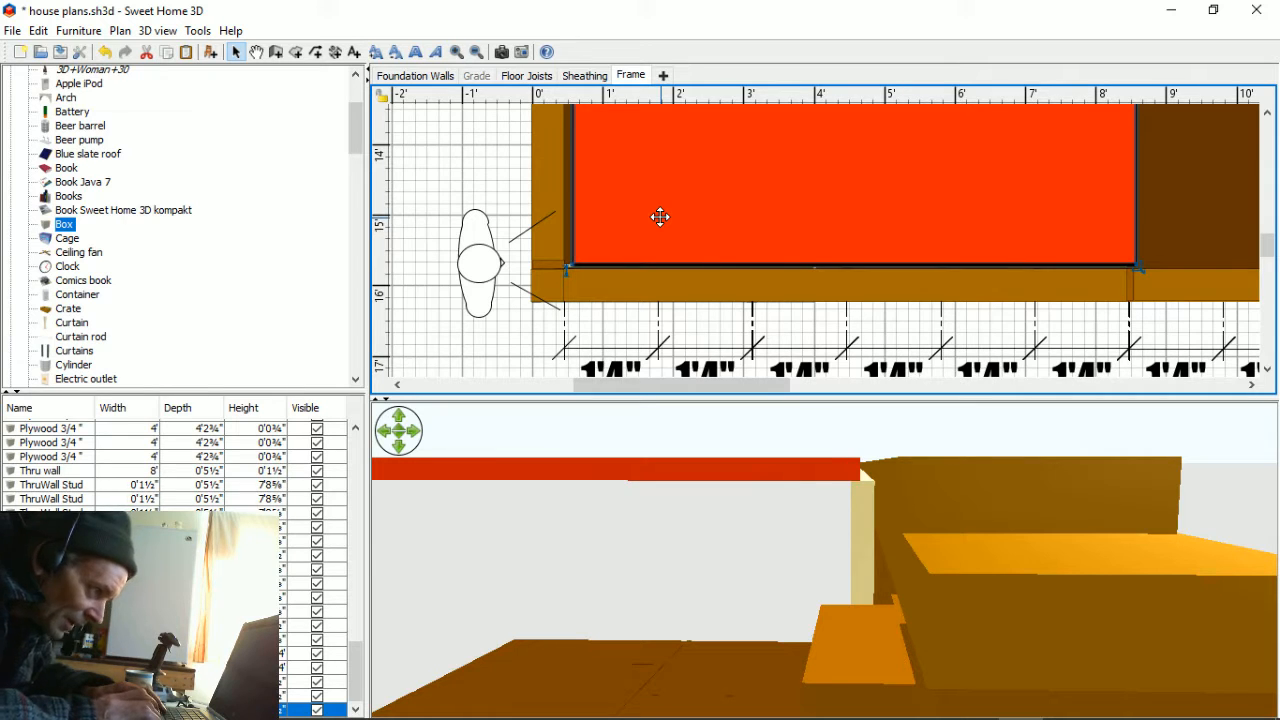
{"action": "key", "text": "Down"}
{"action": "key", "text": "Down"}
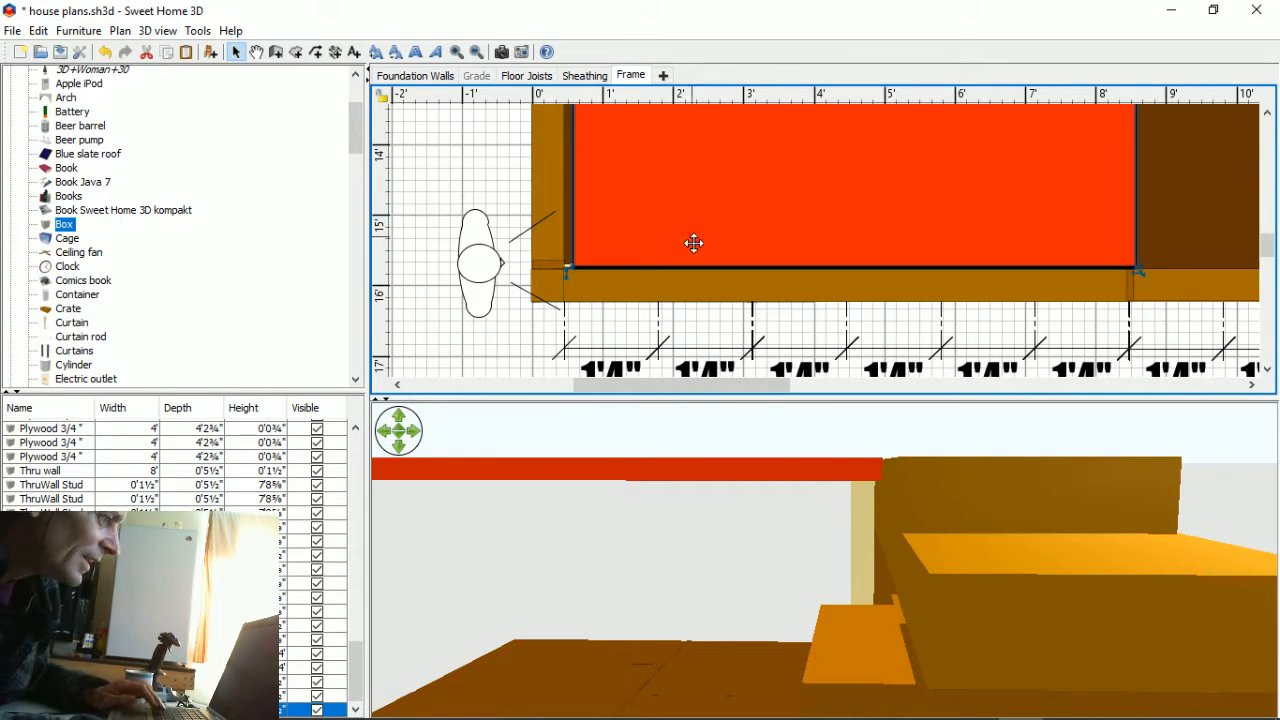
- Raise the visitor's eyes elevation to 8'2" and turn it toward the joint between the ceiling sheet and the top plates
{"action": "left_click", "coordinate": [832, 527]}
{"action": "mouse_move", "coordinate": [832, 527]}
{"action": "left_mouse_down"}
{"action": "mouse_move", "coordinate": [811, 529]}
{"action": "mouse_move", "coordinate": [841, 532]}
{"action": "left_mouse_up"}
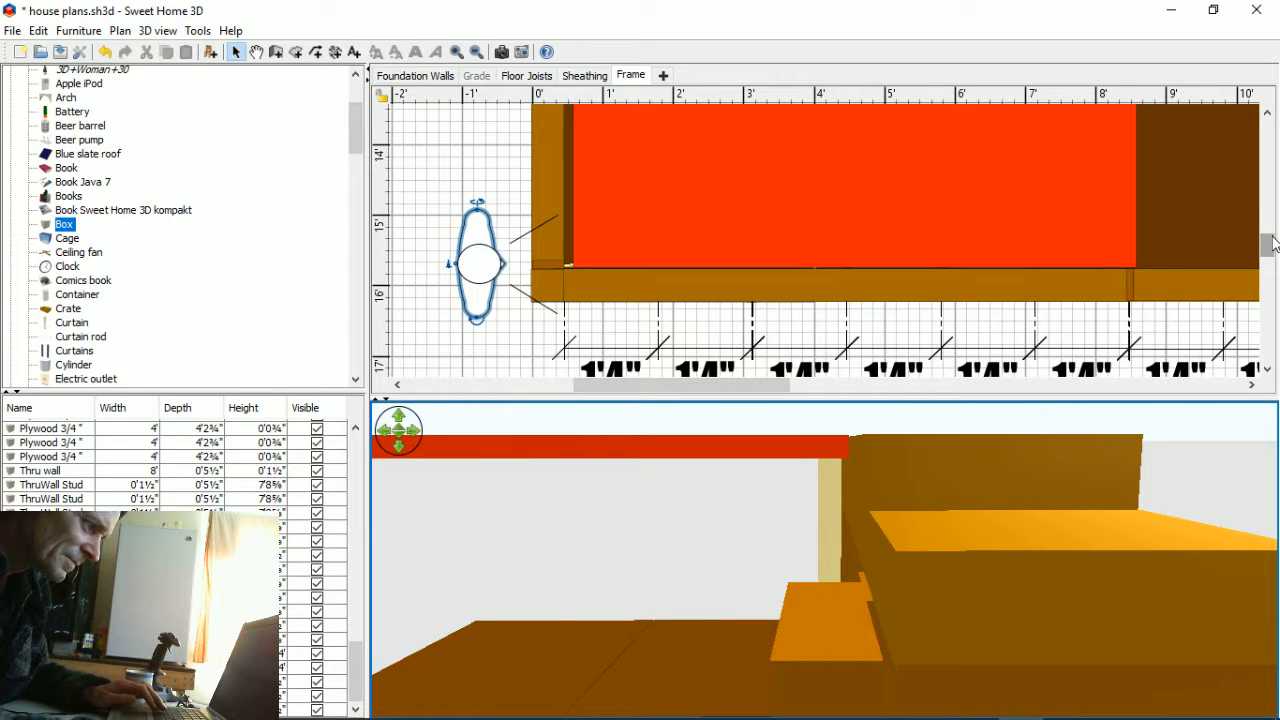
{"action": "scroll", "coordinate": [1274, 244], "scroll_direction": "down", "scroll_amount": 1}
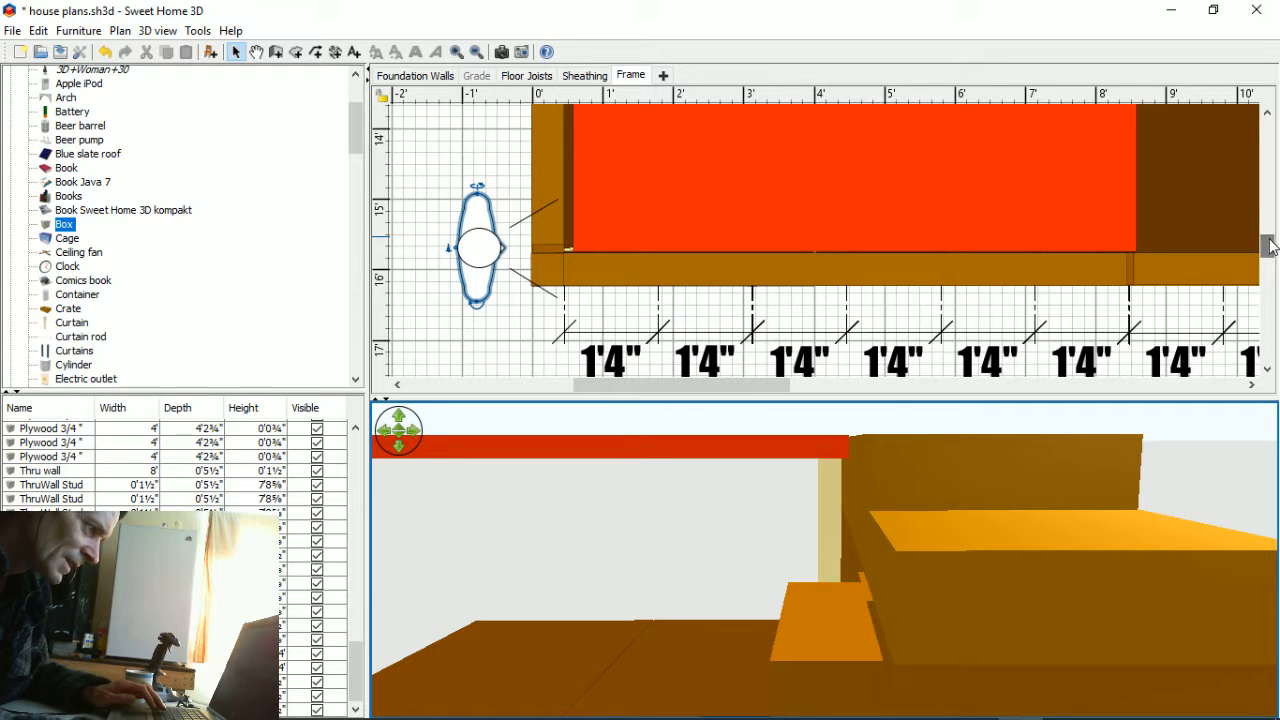
{"action": "double_click", "coordinate": [493, 247]}
{"action": "left_click", "coordinate": [651, 388]}
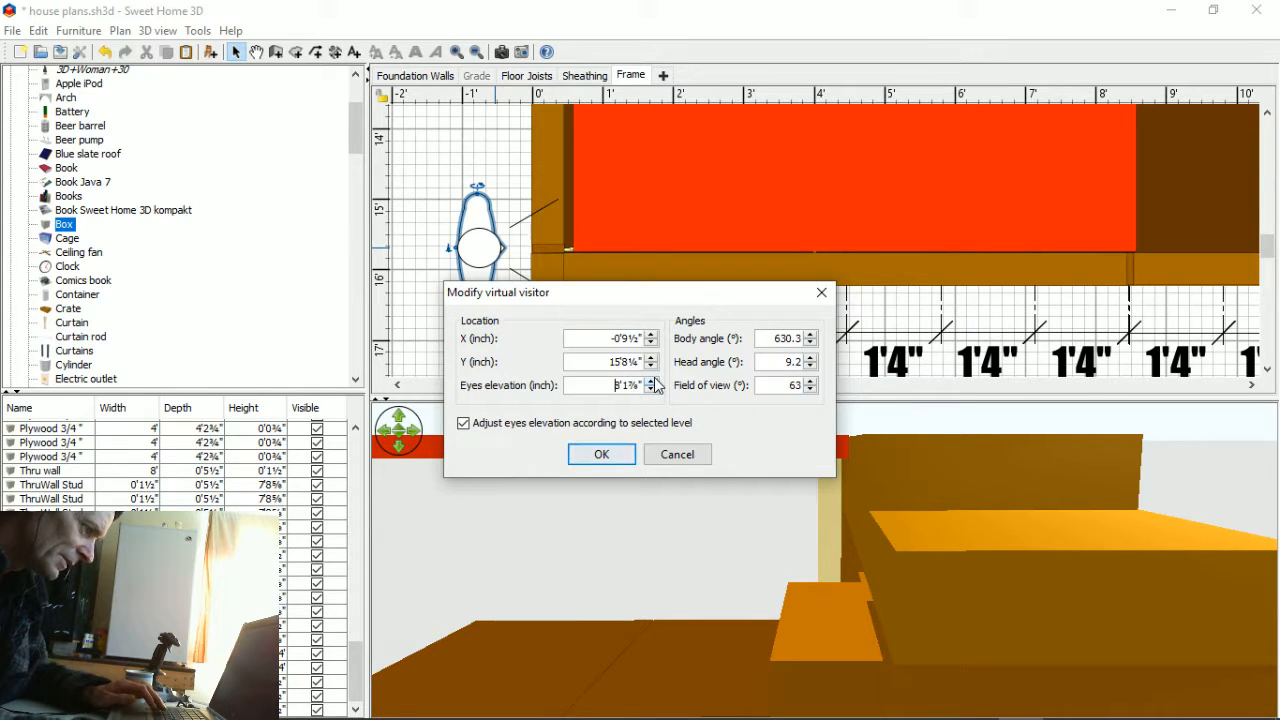
{"action": "left_click", "coordinate": [598, 455]}
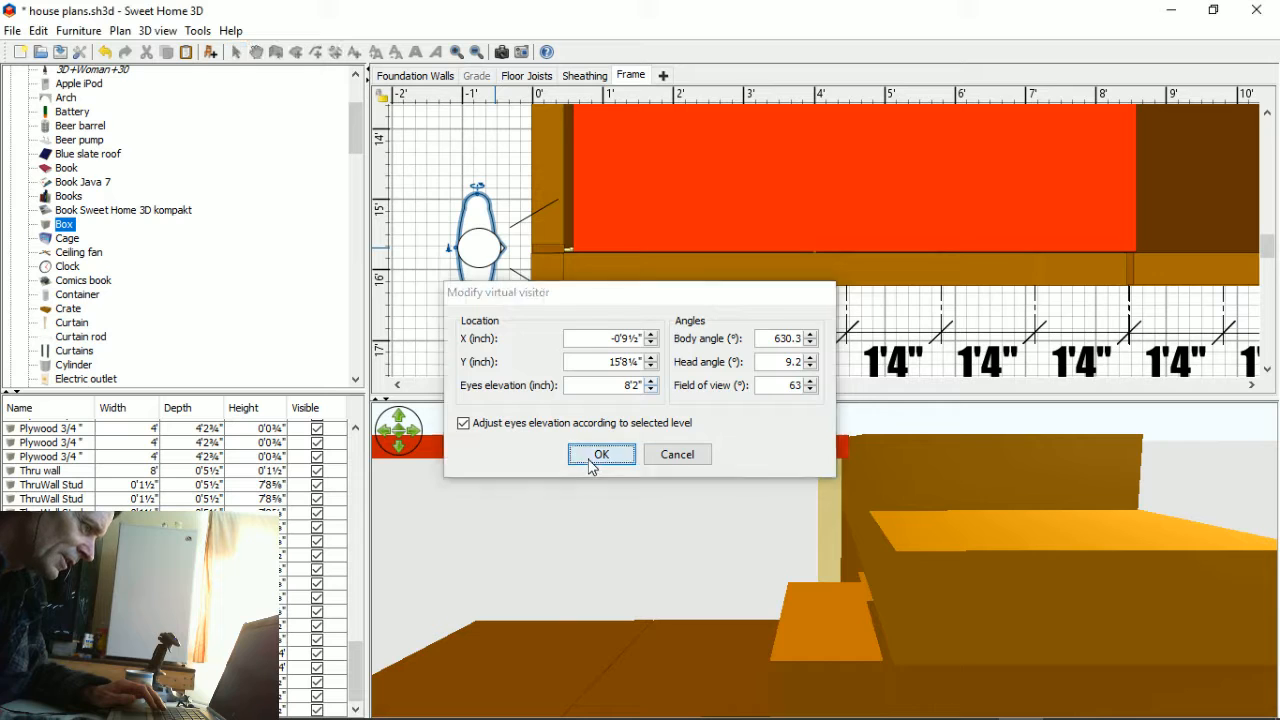
{"action": "left_click_drag", "start_coordinate": [828, 621], "coordinate": [793, 618]}
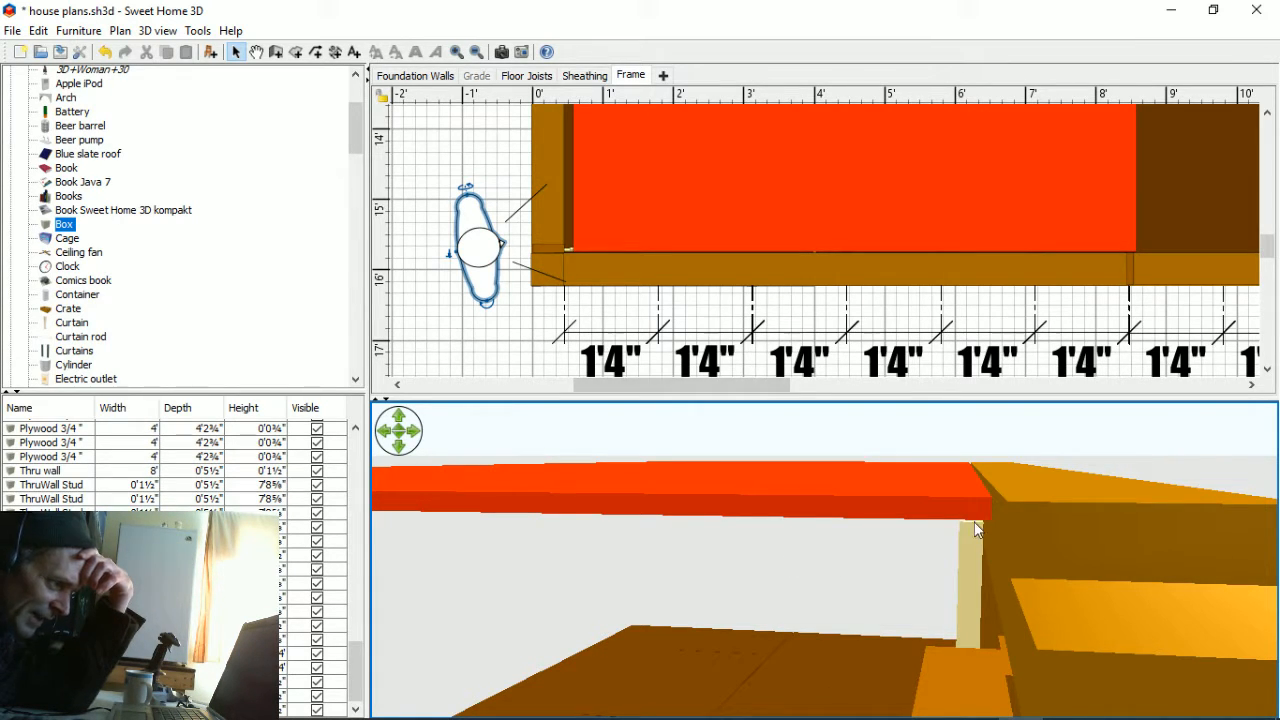
- Move and turn the visitor around the wall corner to examine how the ceiling sheet sits on the wall drywall
{"action": "double_click", "coordinate": [486, 252]}
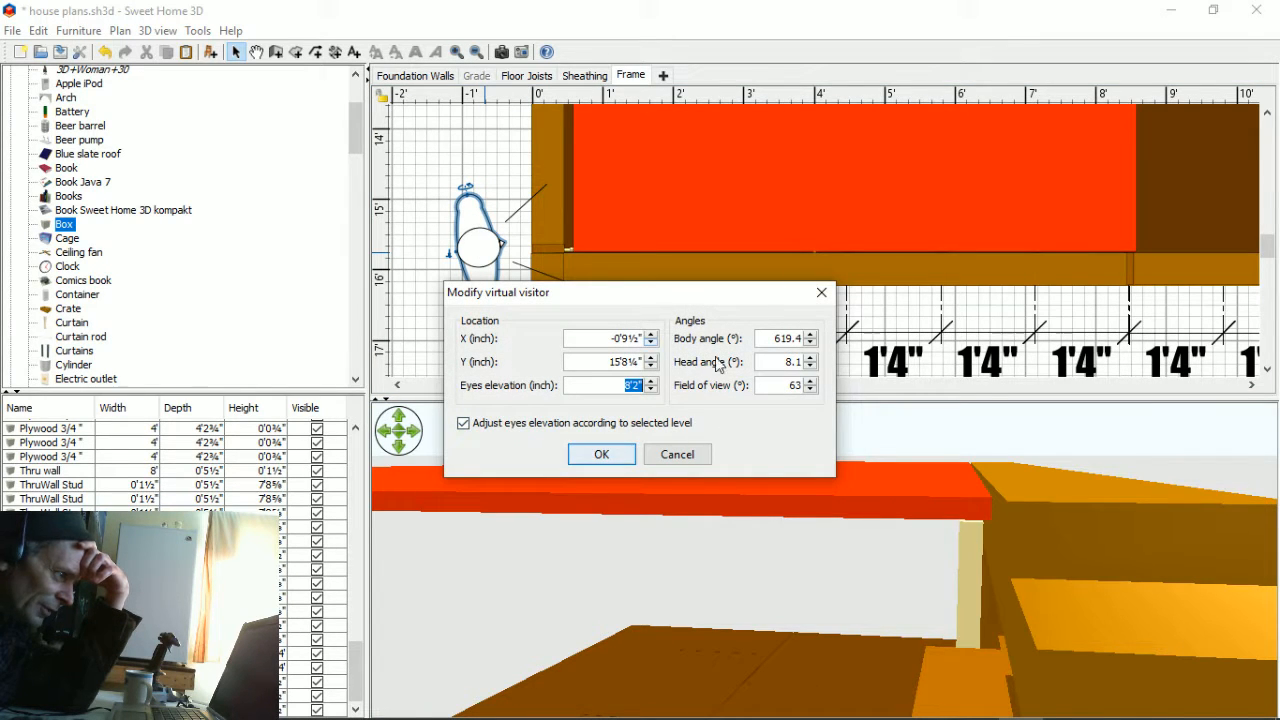
{"action": "left_click", "coordinate": [601, 454]}
{"action": "left_click_drag", "start_coordinate": [480, 262], "coordinate": [609, 350]}
{"action": "left_click_drag", "start_coordinate": [665, 505], "coordinate": [600, 509]}
{"action": "left_click_drag", "start_coordinate": [590, 334], "coordinate": [538, 163]}
{"action": "left_click_drag", "start_coordinate": [790, 425], "coordinate": [1005, 420]}
{"action": "left_click_drag", "start_coordinate": [557, 175], "coordinate": [469, 235]}
{"action": "left_click_drag", "start_coordinate": [600, 498], "coordinate": [477, 460]}
{"action": "key", "text": "Down"}
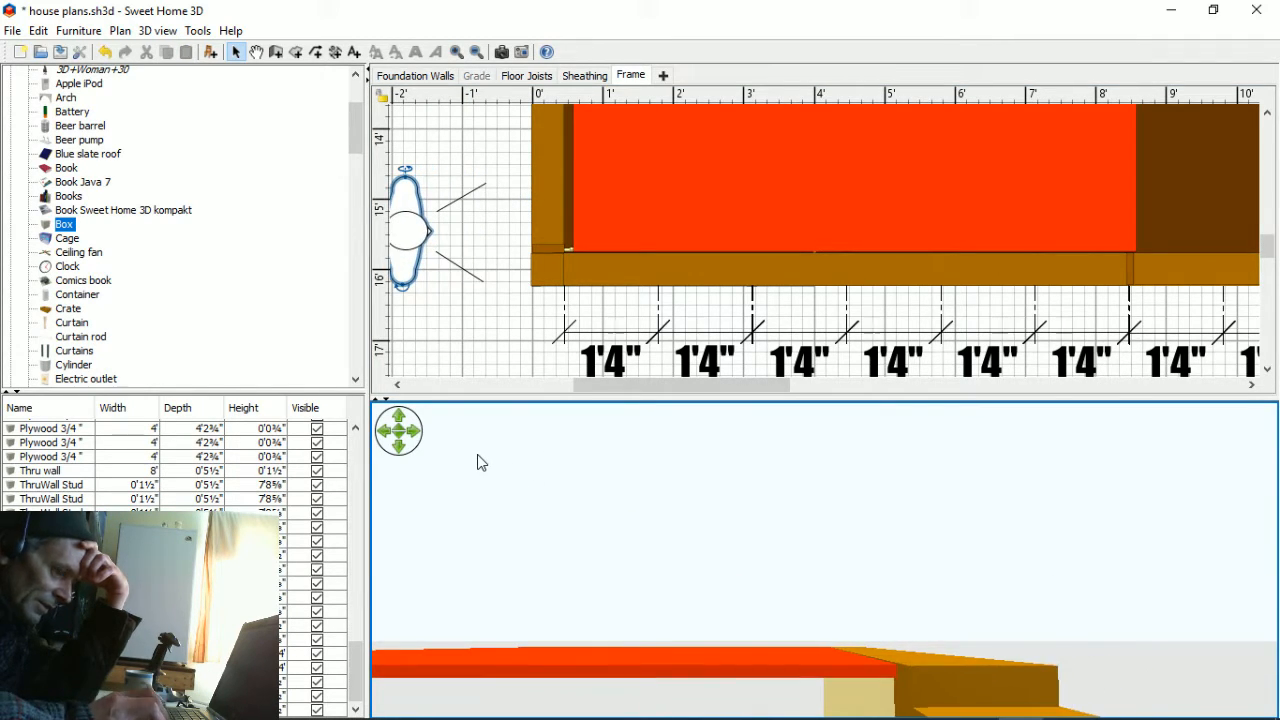
{"action": "key", "text": "Right"}
{"action": "key", "text": "Right"}
{"action": "key", "text": "Left"}
{"action": "key", "text": "Left"}
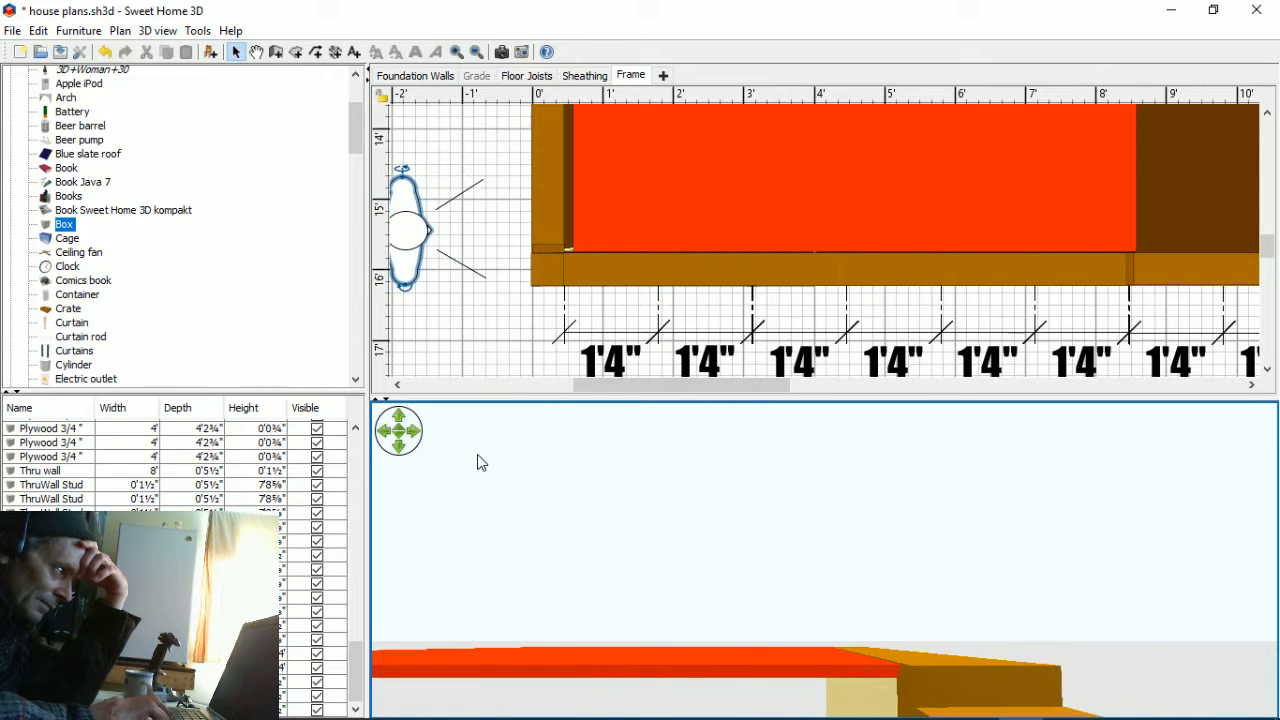
{"action": "key", "text": "Up"}
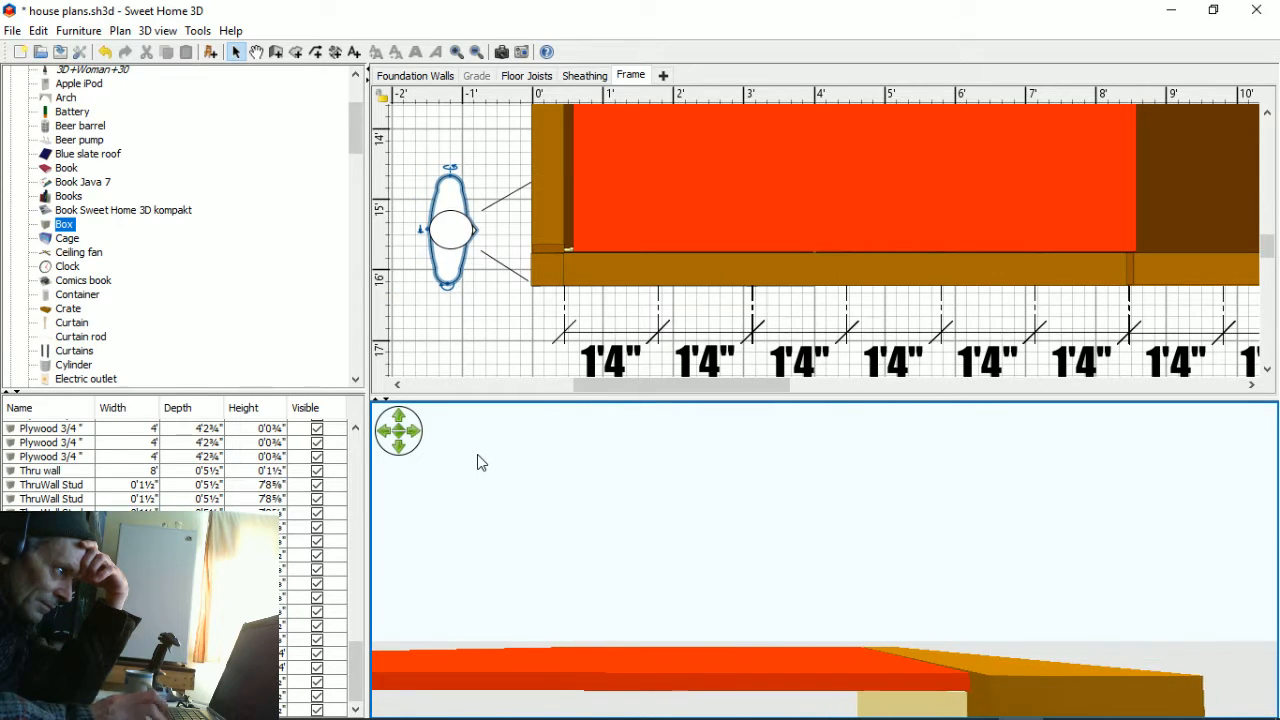
{"action": "key", "text": "Right"}
{"action": "key", "text": "Left"}
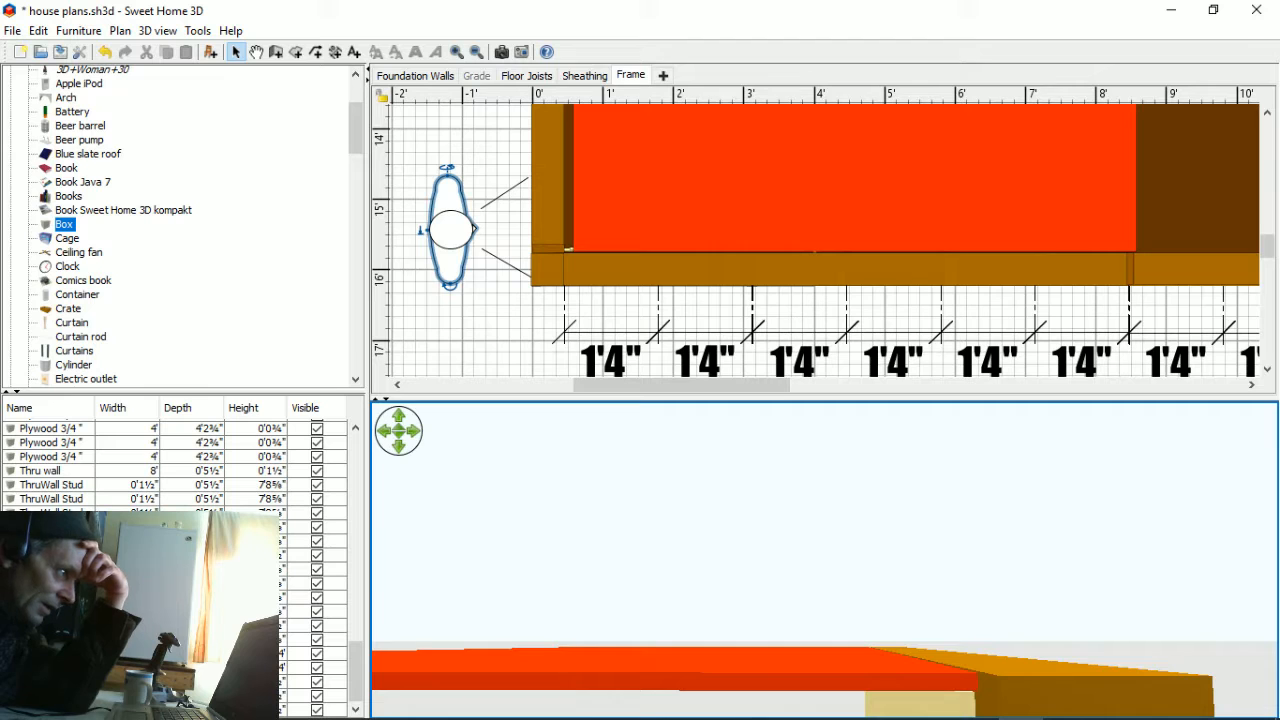
- Line the visitor up with the drywall joint and adjust its eyes elevation to view the ceiling sheet edge-on
{"action": "left_click_drag", "start_coordinate": [453, 230], "coordinate": [453, 251]}
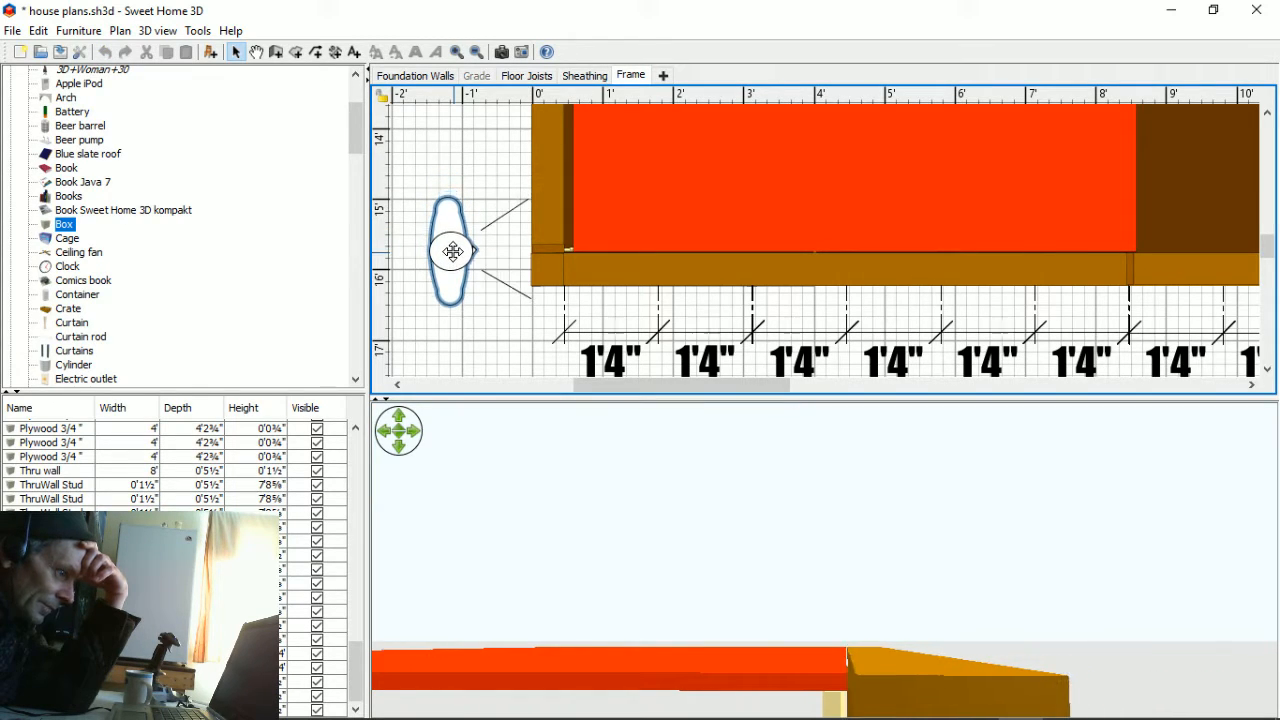
{"action": "double_click", "coordinate": [453, 251]}
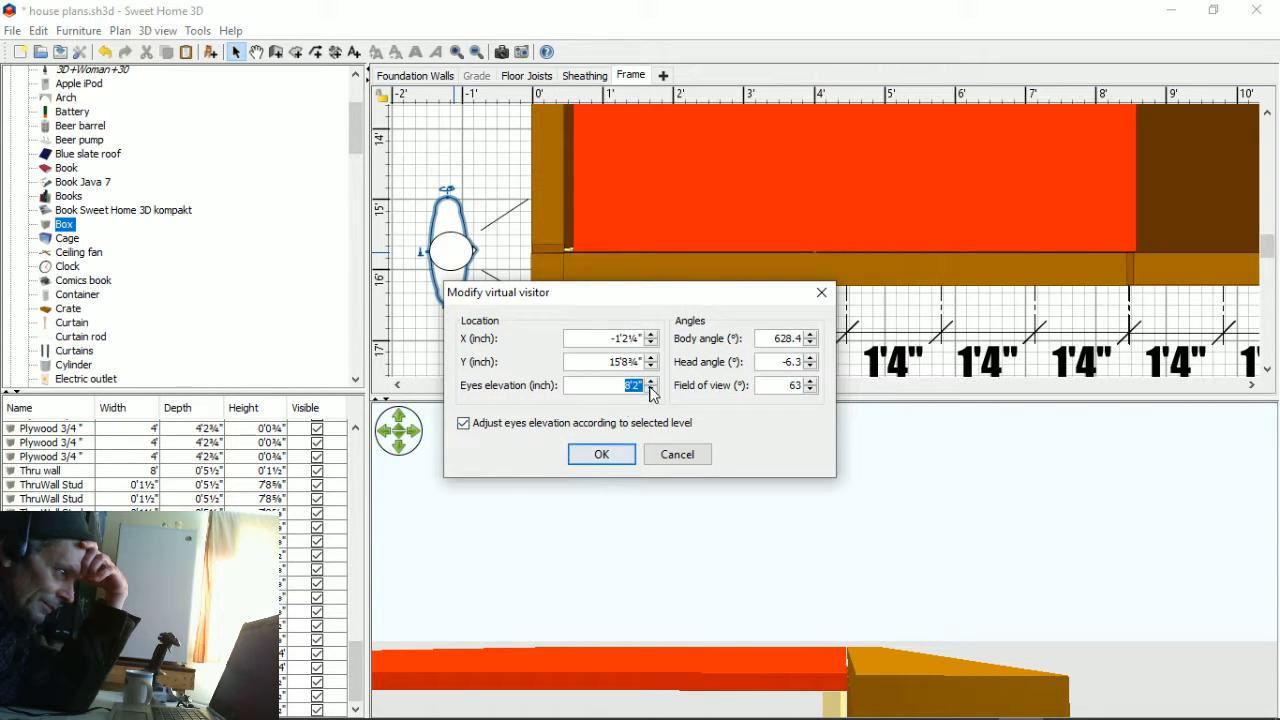
{"action": "left_click", "coordinate": [603, 455]}
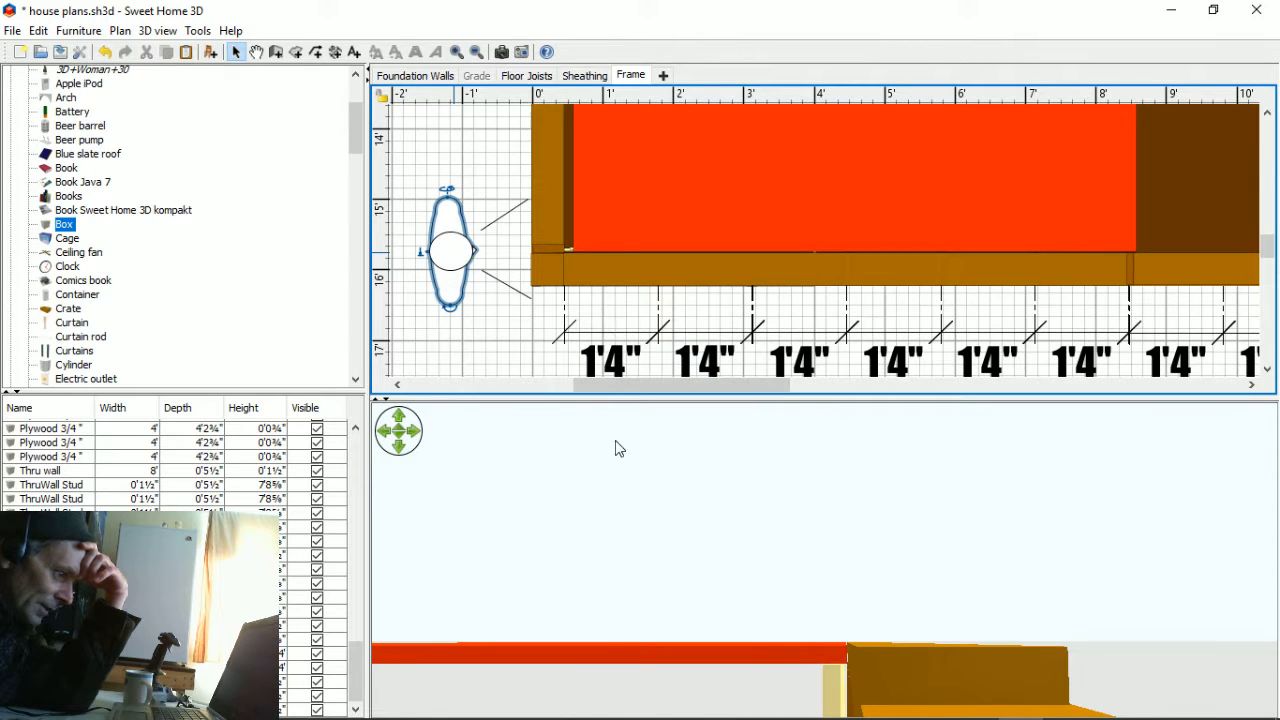
{"action": "double_click", "coordinate": [458, 264]}
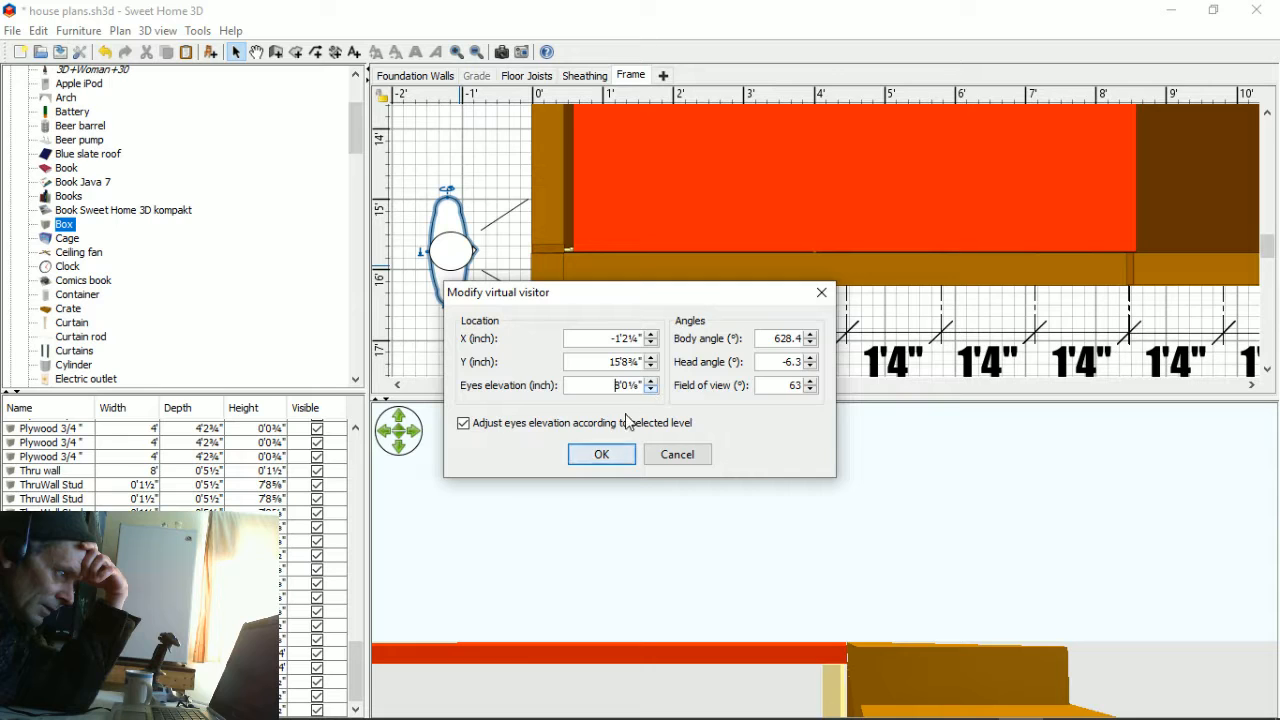
{"action": "left_click", "coordinate": [605, 454]}
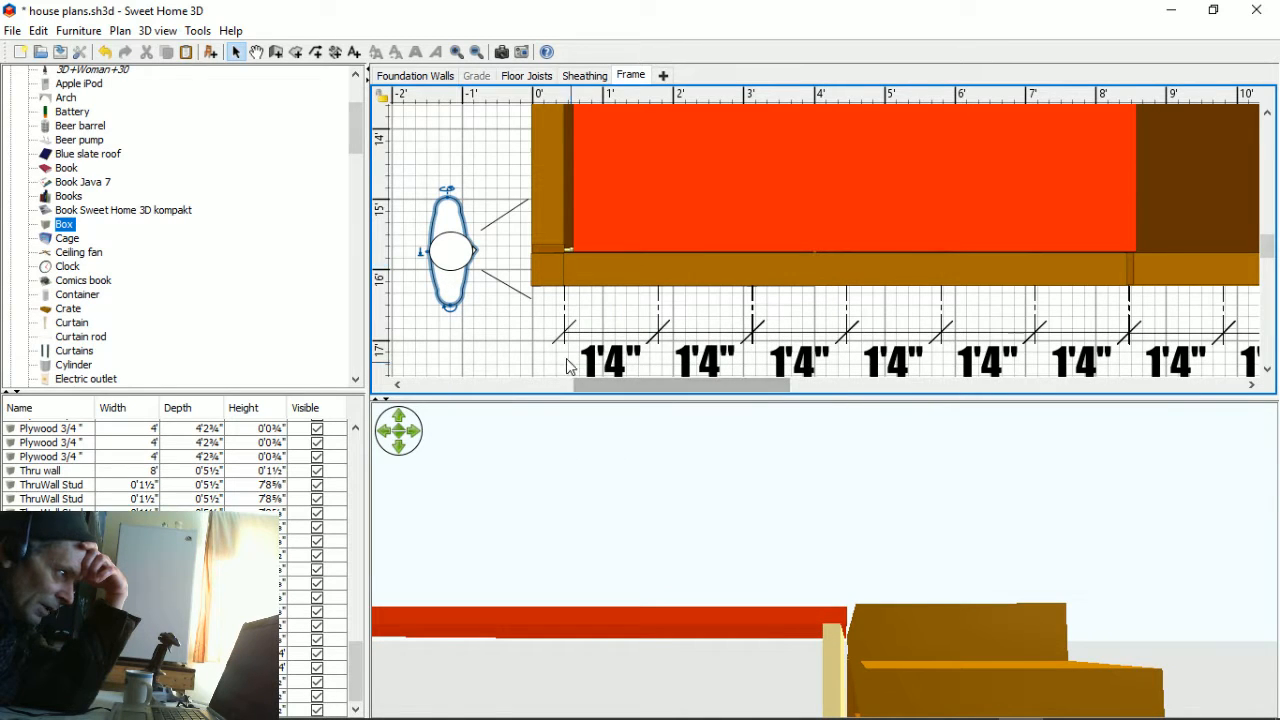
{"action": "double_click", "coordinate": [453, 275]}
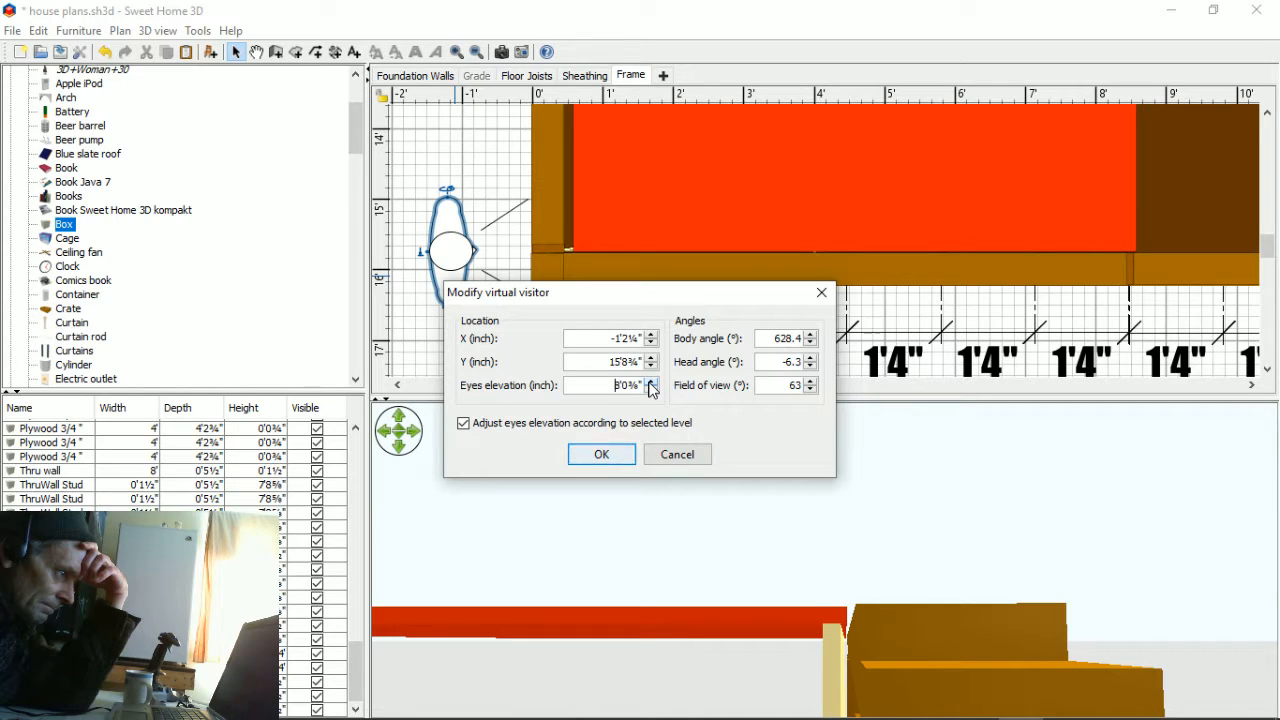
{"action": "left_click", "coordinate": [620, 458]}
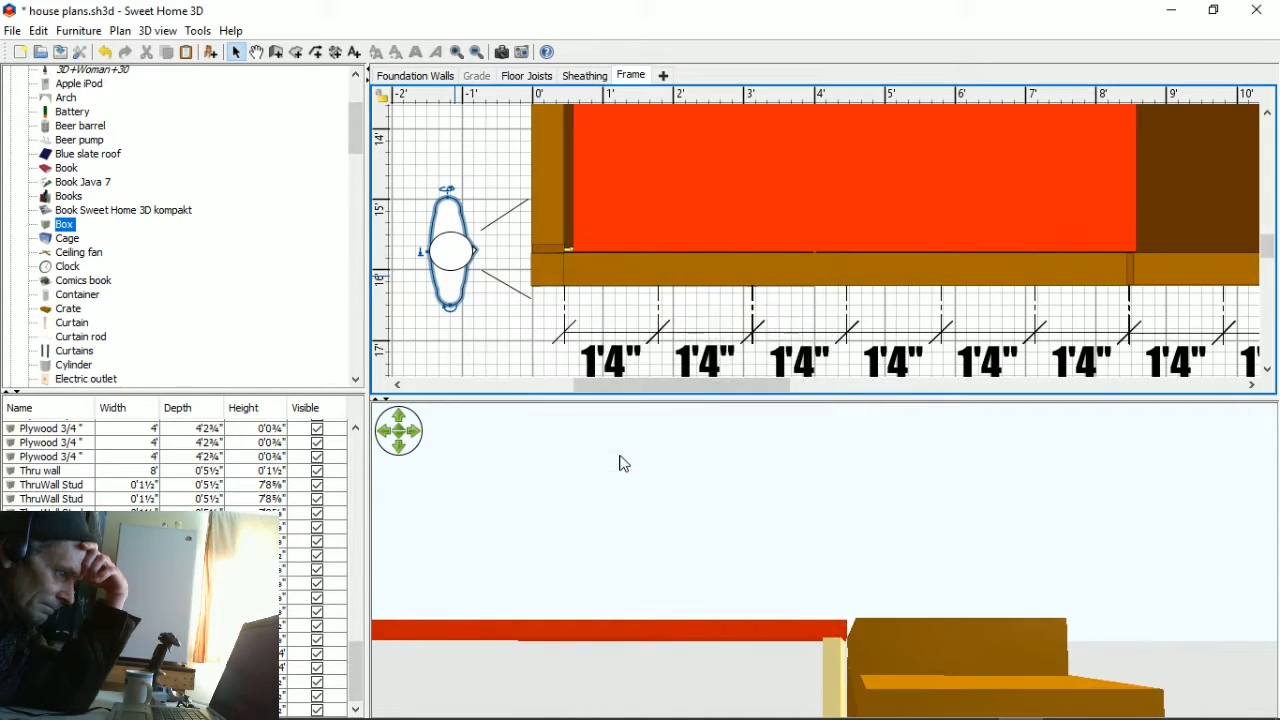
{"action": "double_click", "coordinate": [451, 255]}
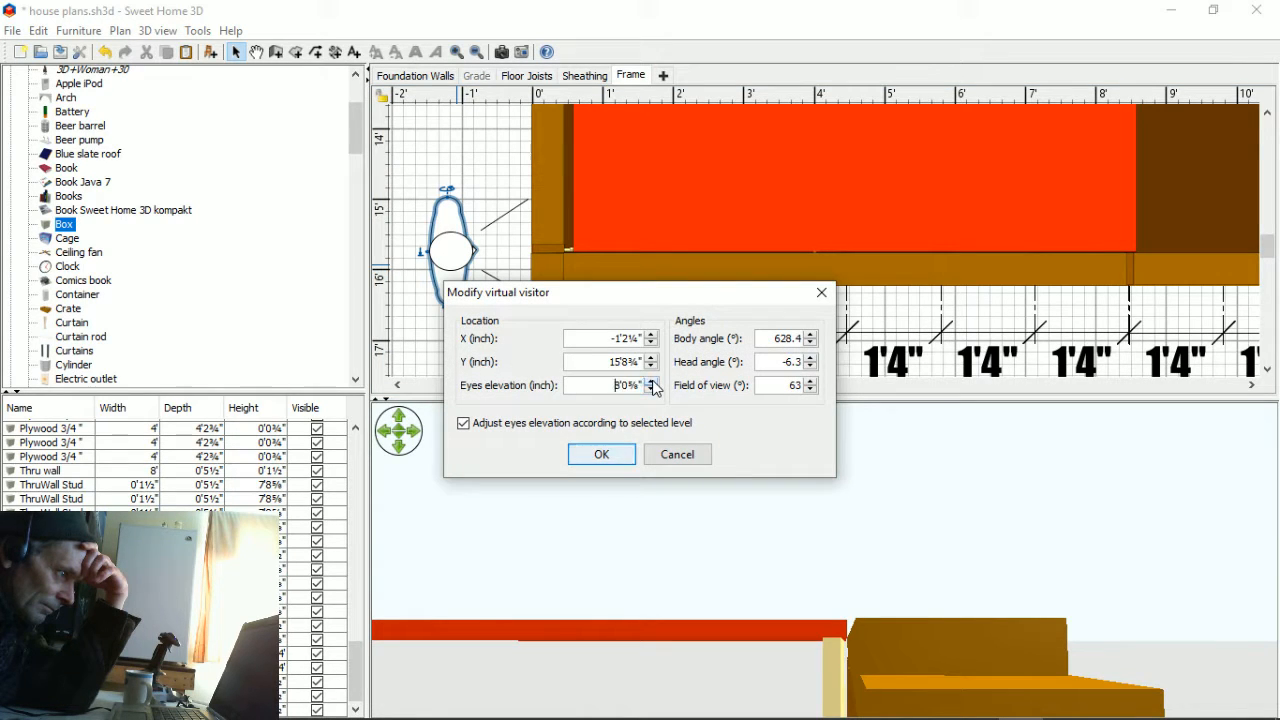
{"action": "left_click", "coordinate": [612, 452]}
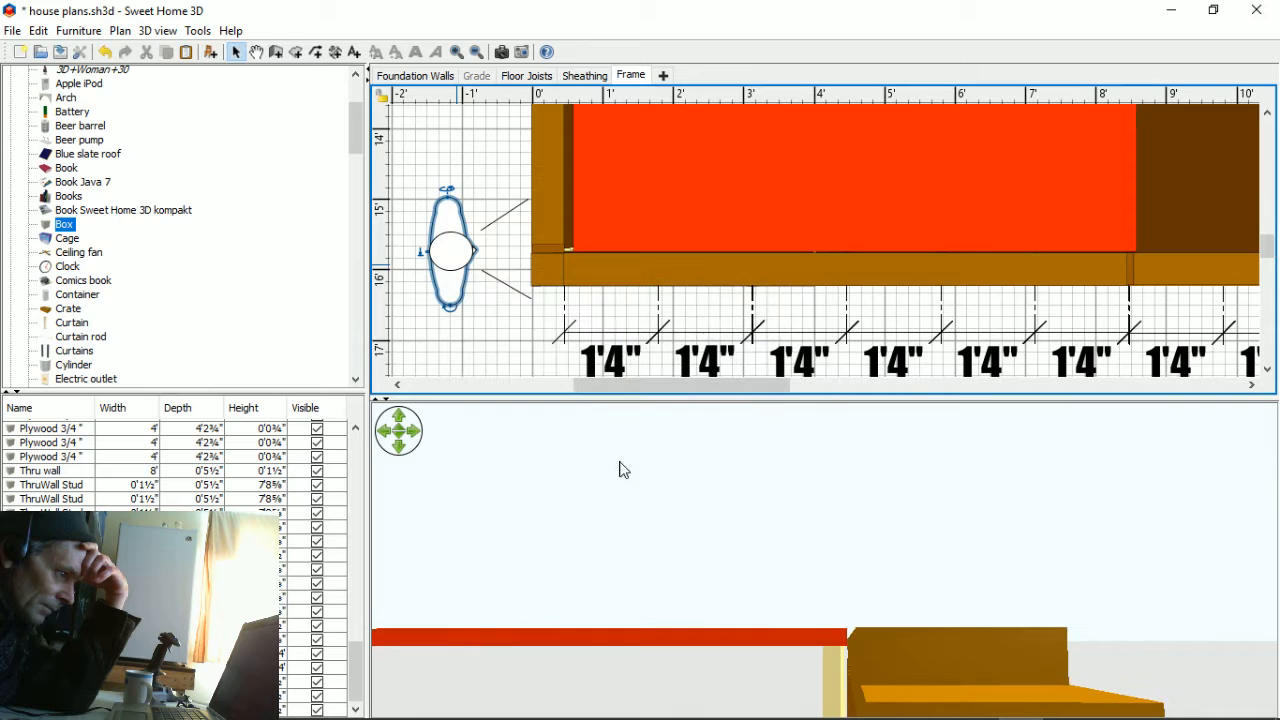
- Place the visitor within the ceiling sheet's area facing the through wall, and lower its eyes elevation to view the sheet's underside
{"action": "left_click_drag", "start_coordinate": [730, 685], "coordinate": [790, 675]}
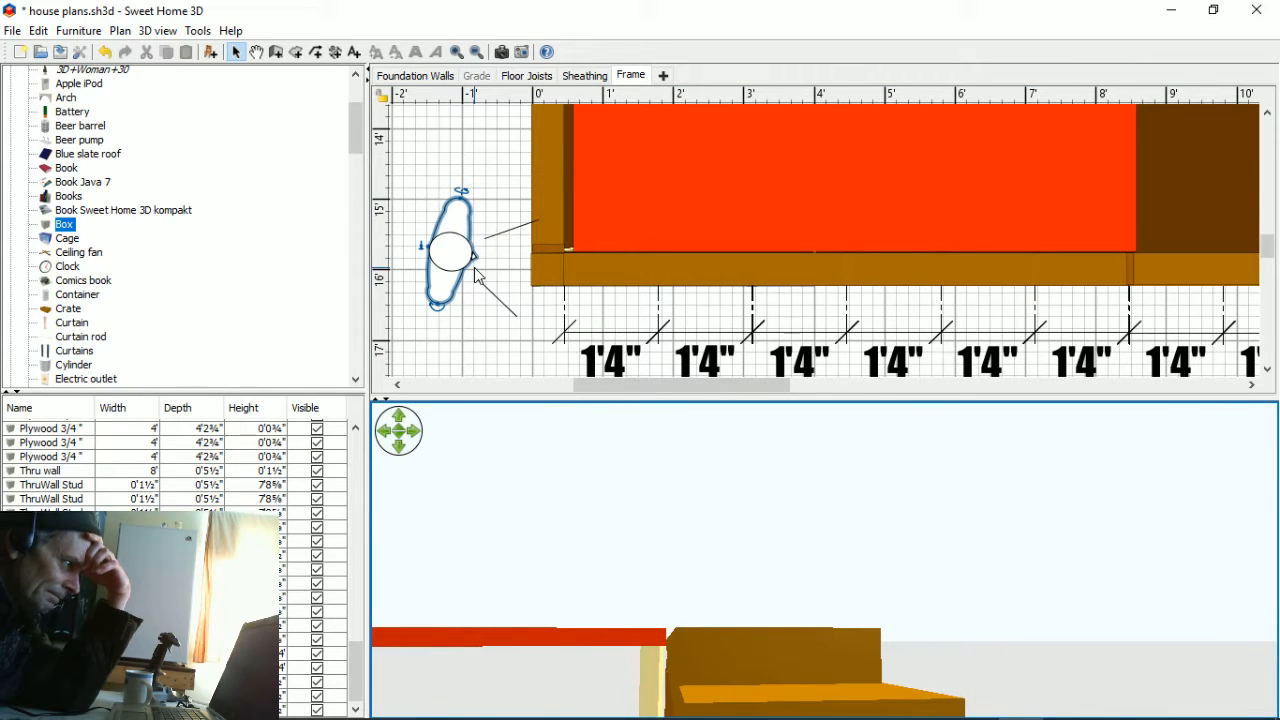
{"action": "left_click_drag", "start_coordinate": [460, 248], "coordinate": [733, 131]}
{"action": "left_click_drag", "start_coordinate": [1094, 635], "coordinate": [941, 542]}
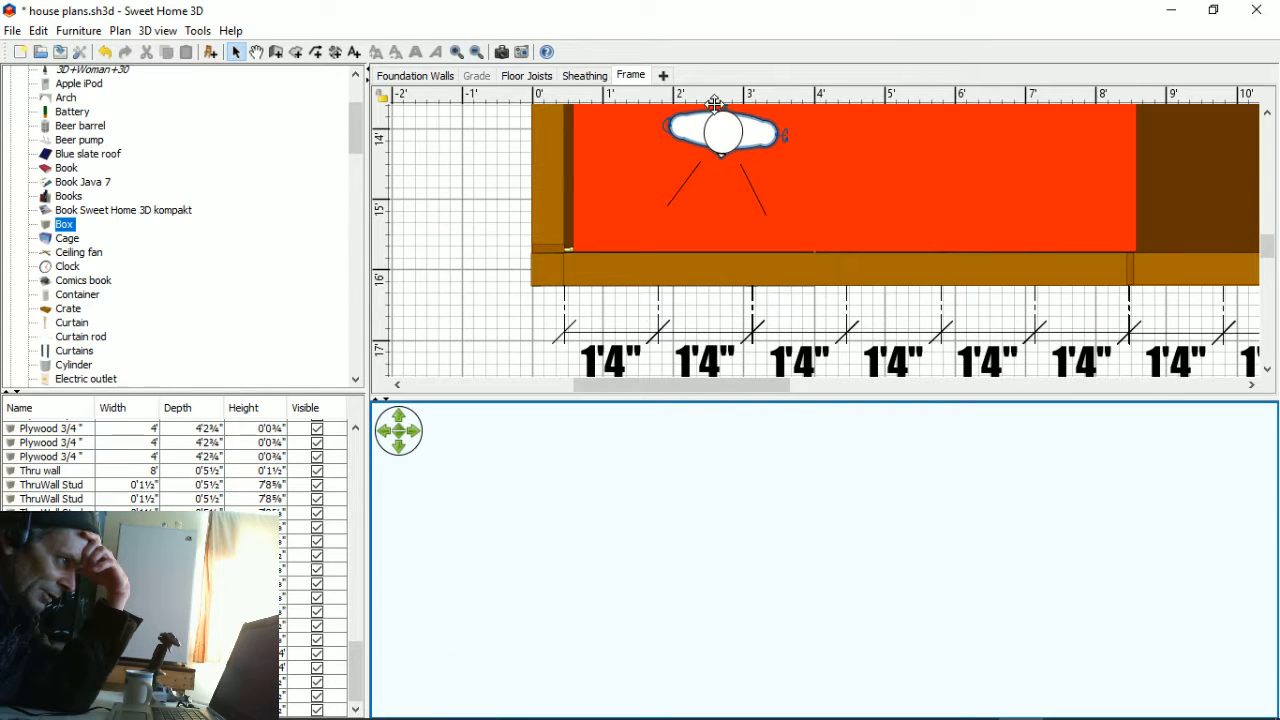
{"action": "double_click", "coordinate": [723, 138]}
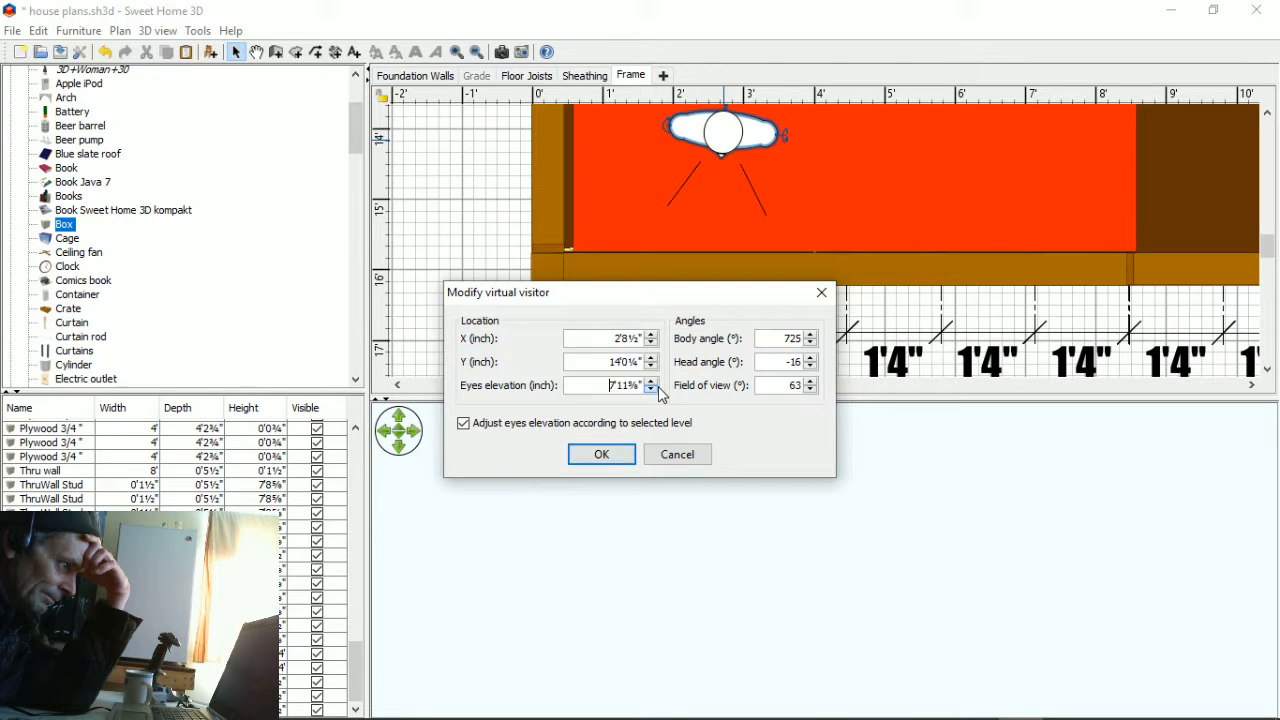
{"action": "left_click", "coordinate": [601, 456]}
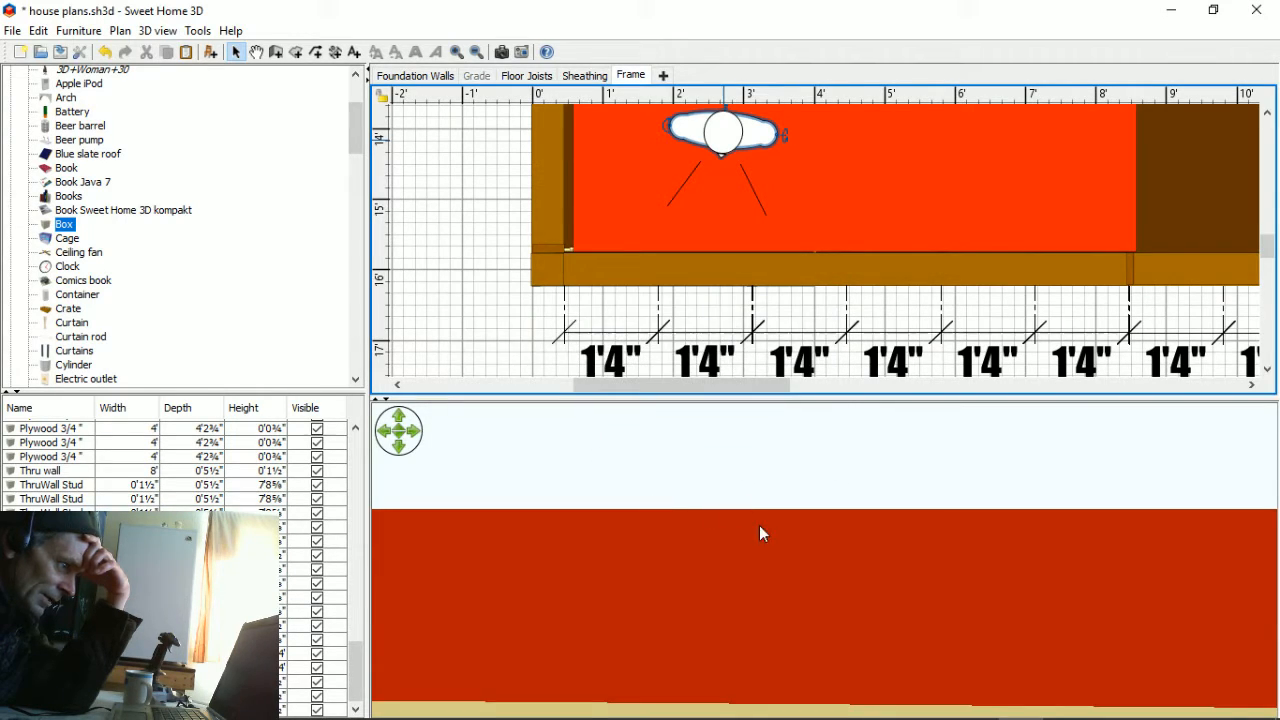
- Turn and move the visitor to examine the ceiling sheet's underside at the wall corner and view the wall drywall from farther back
{"action": "left_click_drag", "start_coordinate": [801, 590], "coordinate": [1278, 648]}
{"action": "left_click_drag", "start_coordinate": [932, 620], "coordinate": [551, 654]}
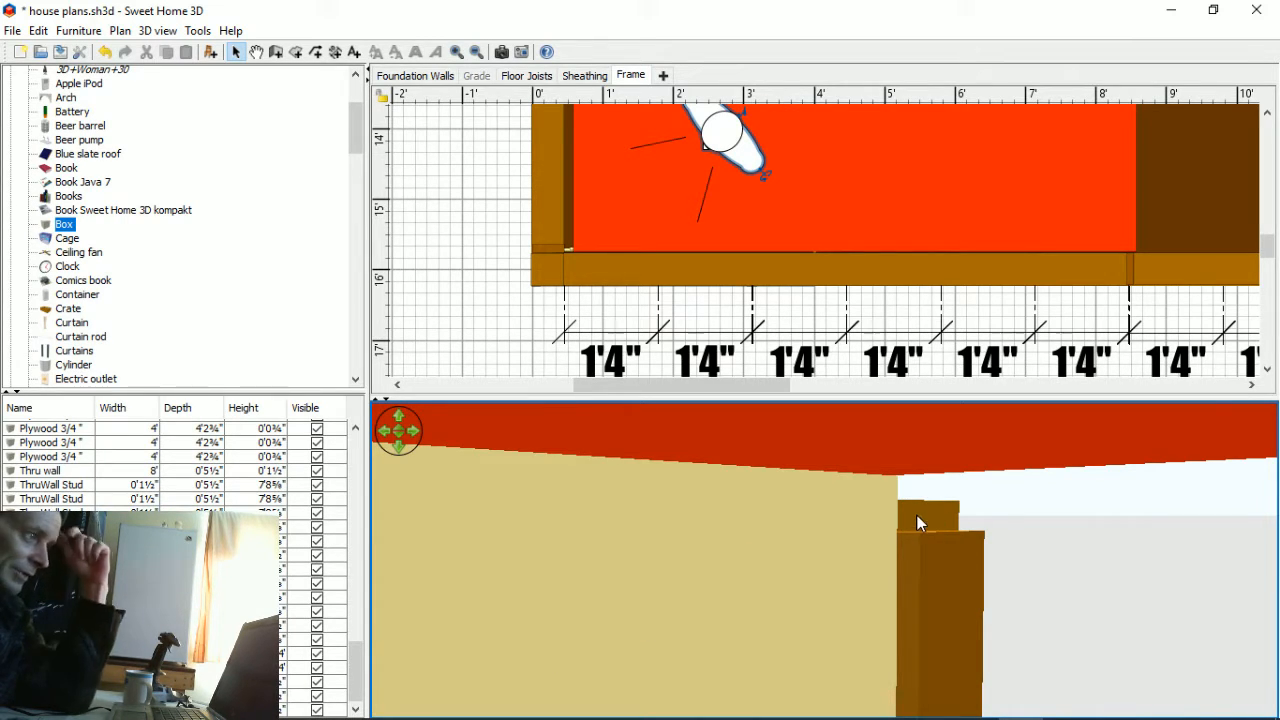
{"action": "left_click_drag", "start_coordinate": [735, 133], "coordinate": [806, 77]}
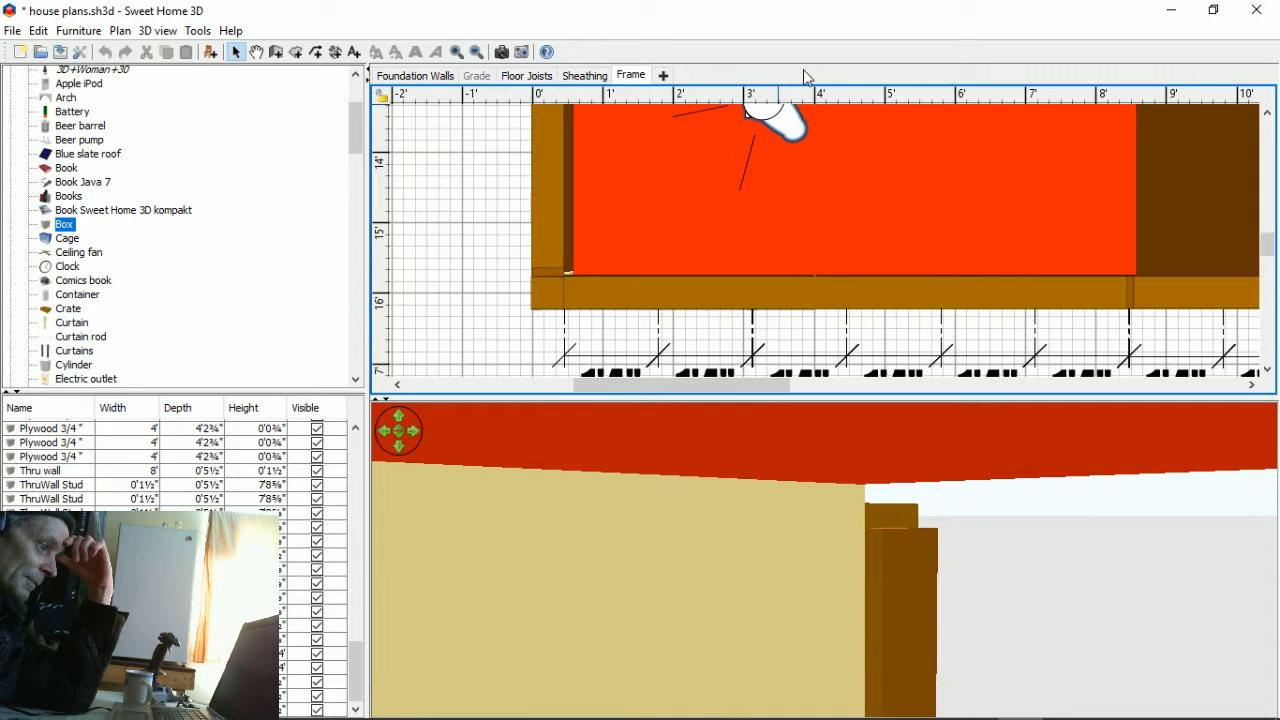
{"action": "mouse_move", "coordinate": [712, 512]}
{"action": "left_mouse_down"}
{"action": "mouse_move", "coordinate": [590, 512]}
{"action": "mouse_move", "coordinate": [591, 614]}
{"action": "mouse_move", "coordinate": [660, 523]}
{"action": "left_mouse_up"}
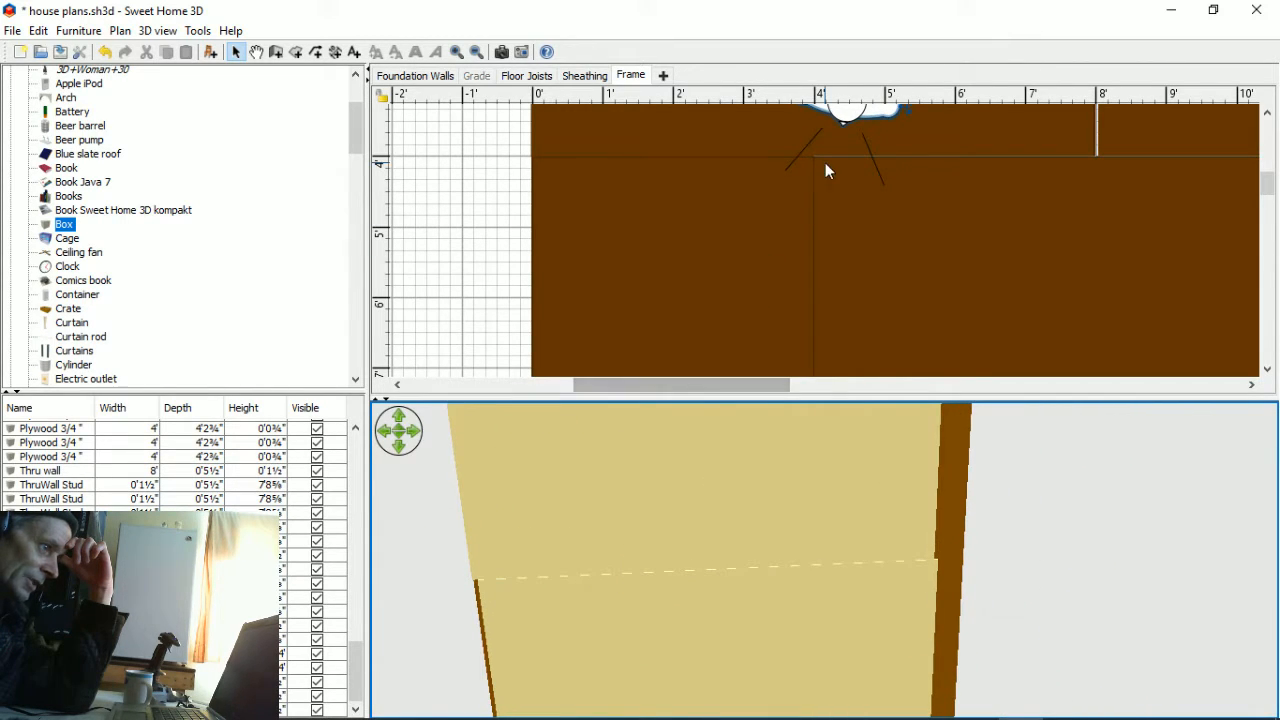
{"action": "mouse_move", "coordinate": [839, 112]}
{"action": "left_mouse_down"}
{"action": "mouse_move", "coordinate": [1170, 153]}
{"action": "mouse_move", "coordinate": [1260, 140]}
{"action": "mouse_move", "coordinate": [1272, 262]}
{"action": "mouse_move", "coordinate": [1262, 310]}
{"action": "mouse_move", "coordinate": [1166, 306]}
{"action": "mouse_move", "coordinate": [1137, 337]}
{"action": "mouse_move", "coordinate": [935, 355]}
{"action": "mouse_move", "coordinate": [924, 378]}
{"action": "left_mouse_up"}
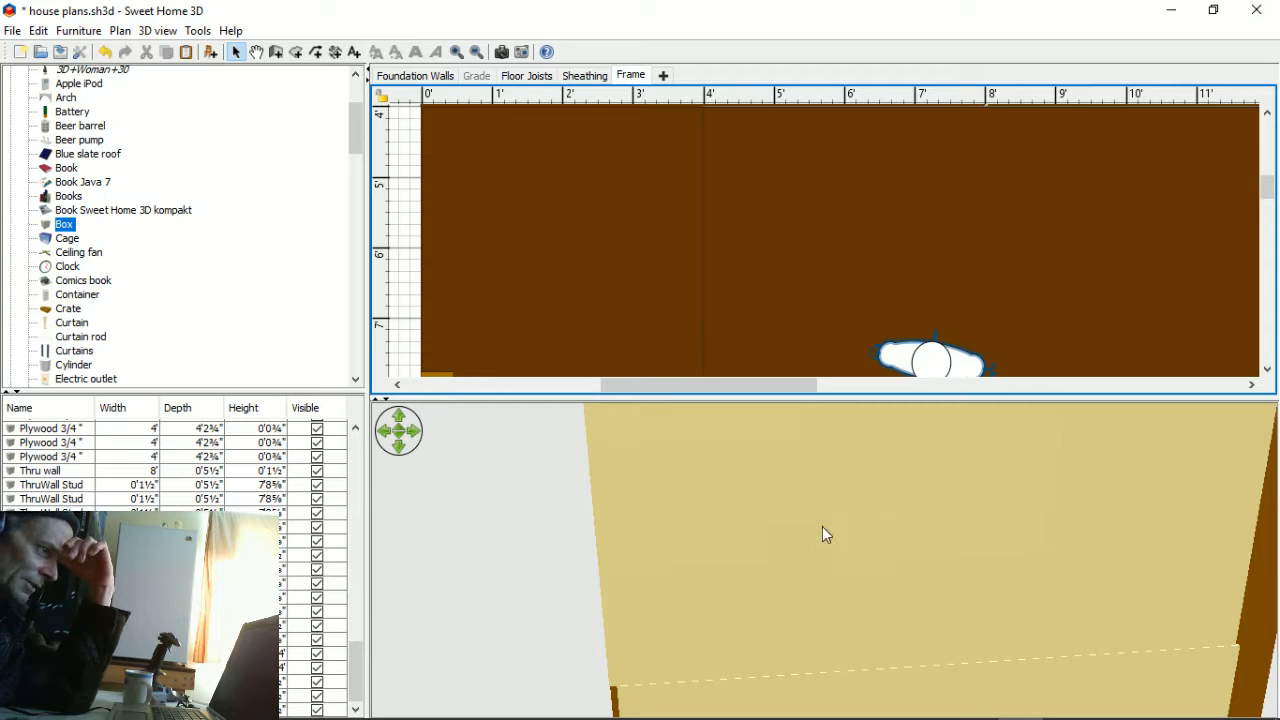
- Delete the red ceiling drywall sheet from the Frame level
{"action": "scroll", "coordinate": [685, 256], "scroll_direction": "down", "scroll_amount": 5}
{"action": "scroll", "coordinate": [685, 258], "scroll_direction": "down", "scroll_amount": 4}
{"action": "left_click", "coordinate": [684, 253]}
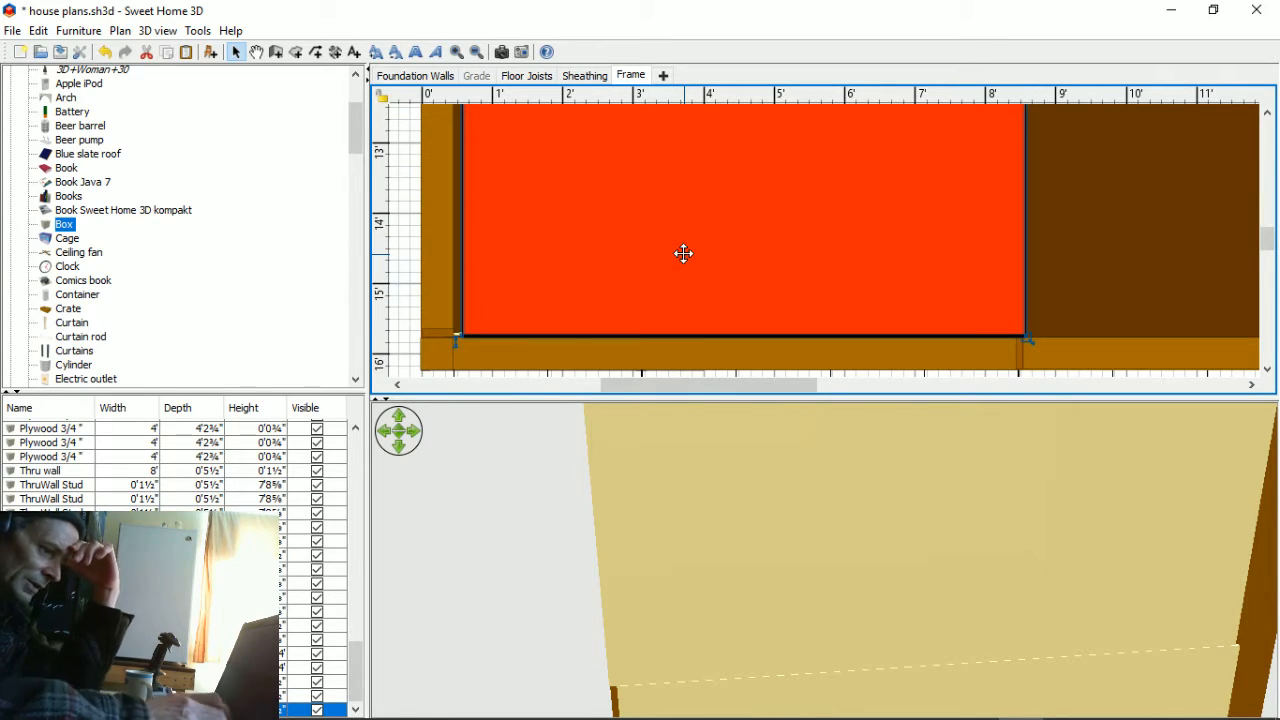
{"action": "key", "text": "Delete"}
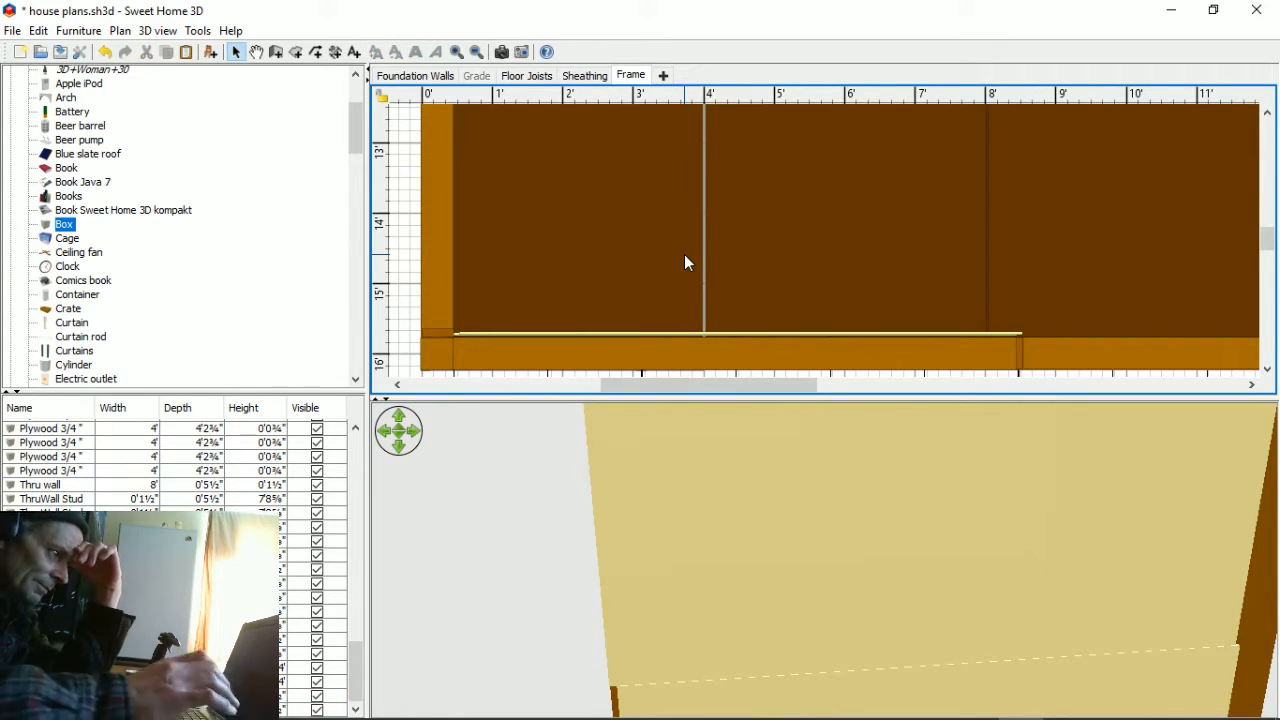
- Nudge the through wall's drywall sheet left in the plan until it meets the corner and lines up with the stud edges
{"action": "left_click", "coordinate": [680, 332]}
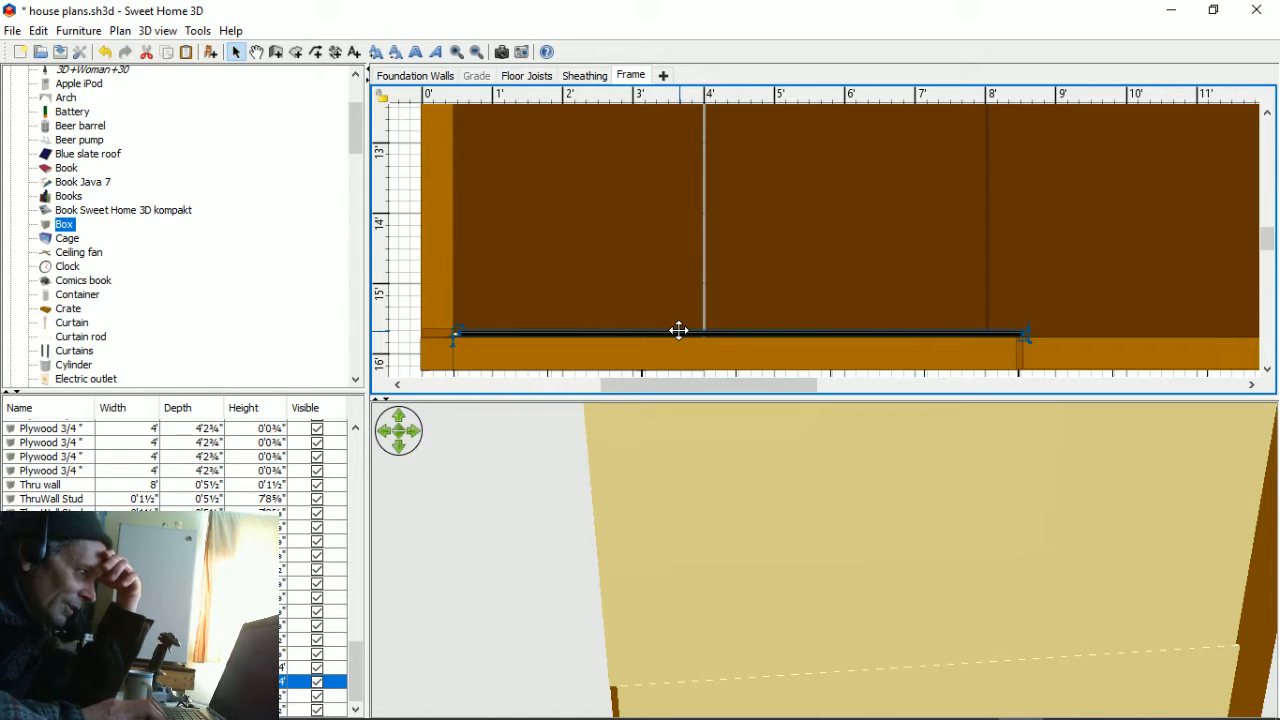
{"action": "key", "text": "Left"}
{"action": "key", "text": "Left"}
{"action": "key", "text": "Left"}
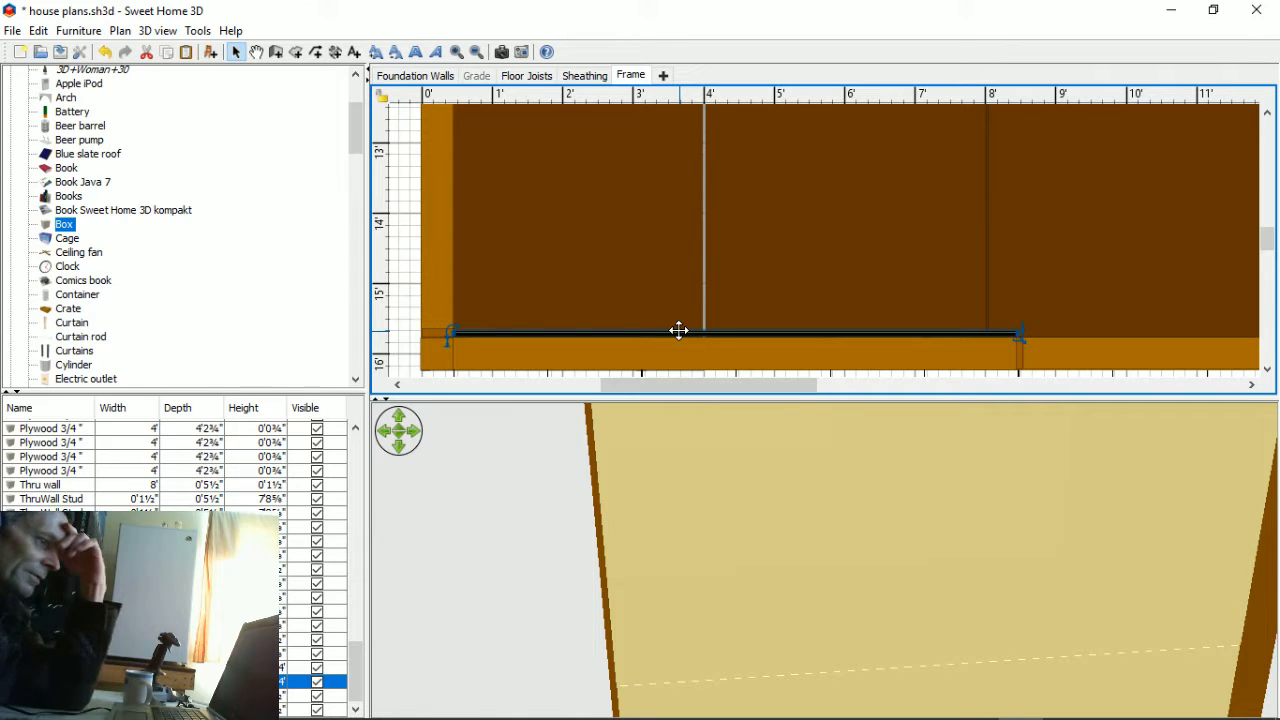
{"action": "left_click_drag", "start_coordinate": [567, 598], "coordinate": [596, 604]}
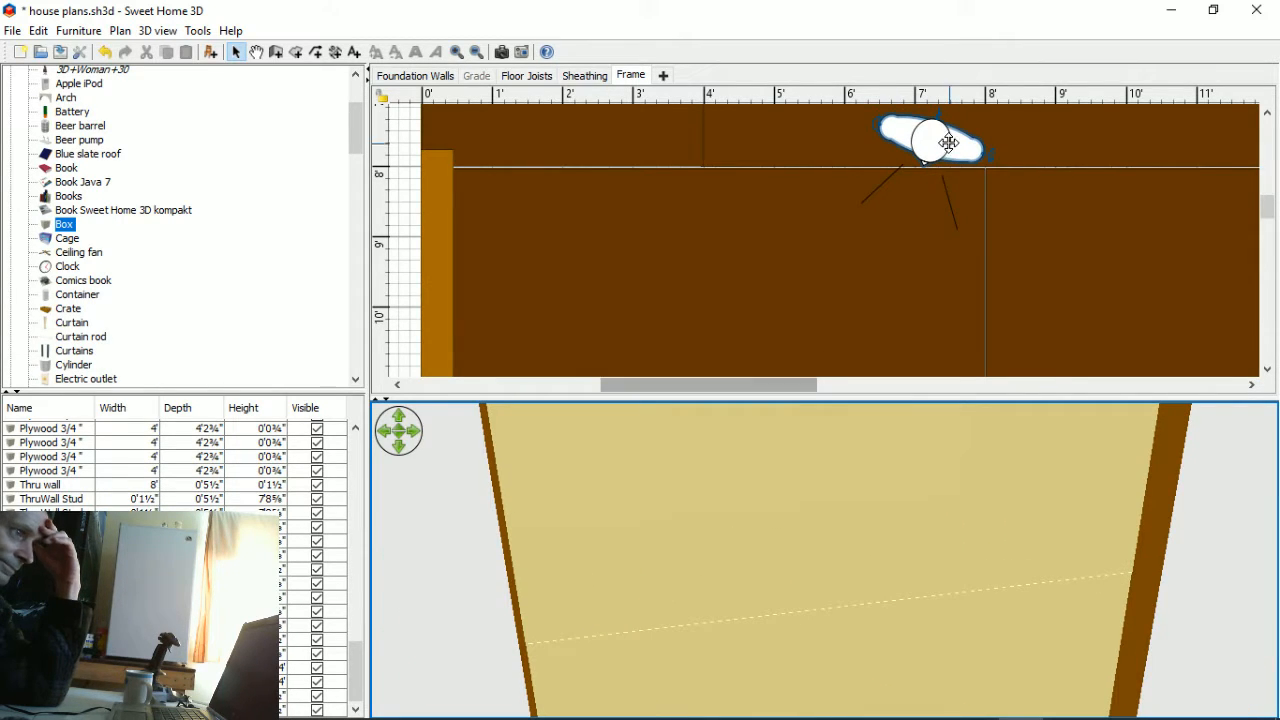
- Move the visitor outside the building and face the wall to examine its studded side
{"action": "left_click_drag", "start_coordinate": [938, 137], "coordinate": [852, 196]}
{"action": "left_click_drag", "start_coordinate": [734, 514], "coordinate": [1085, 561]}
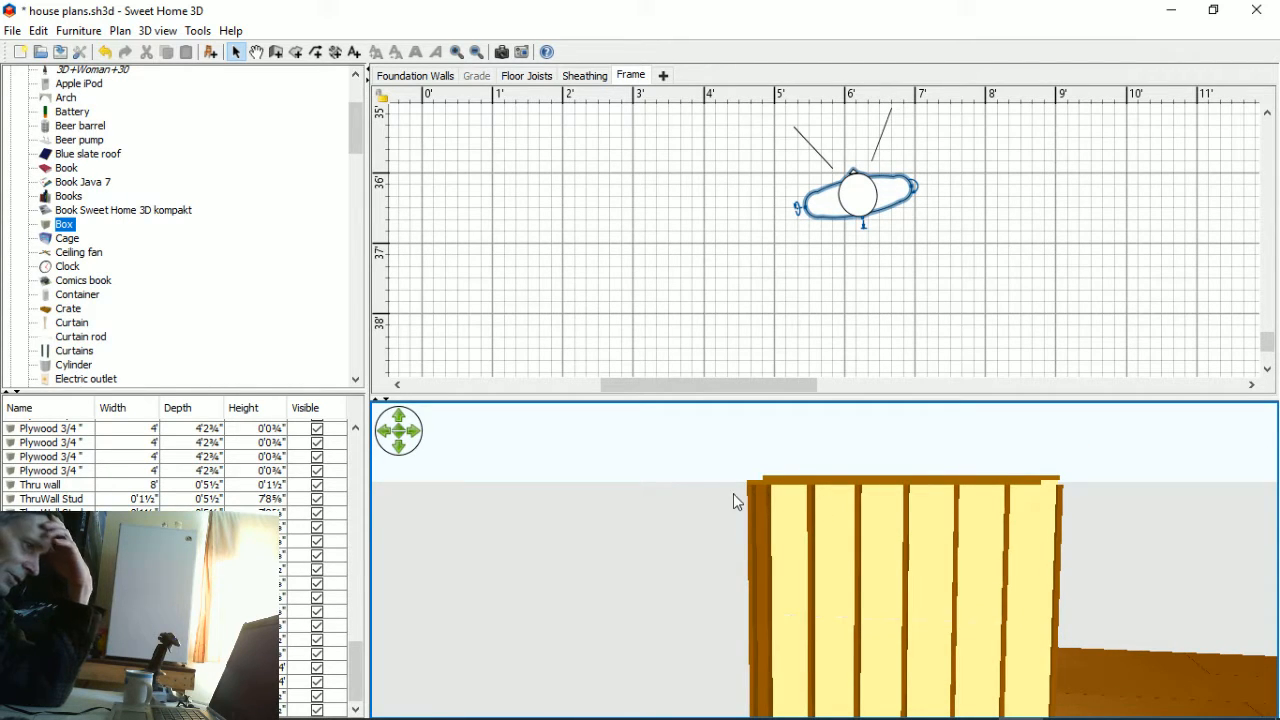
{"action": "scroll", "coordinate": [954, 532], "scroll_direction": "up", "scroll_amount": 2}
{"action": "scroll", "coordinate": [954, 533], "scroll_direction": "up", "scroll_amount": 1}
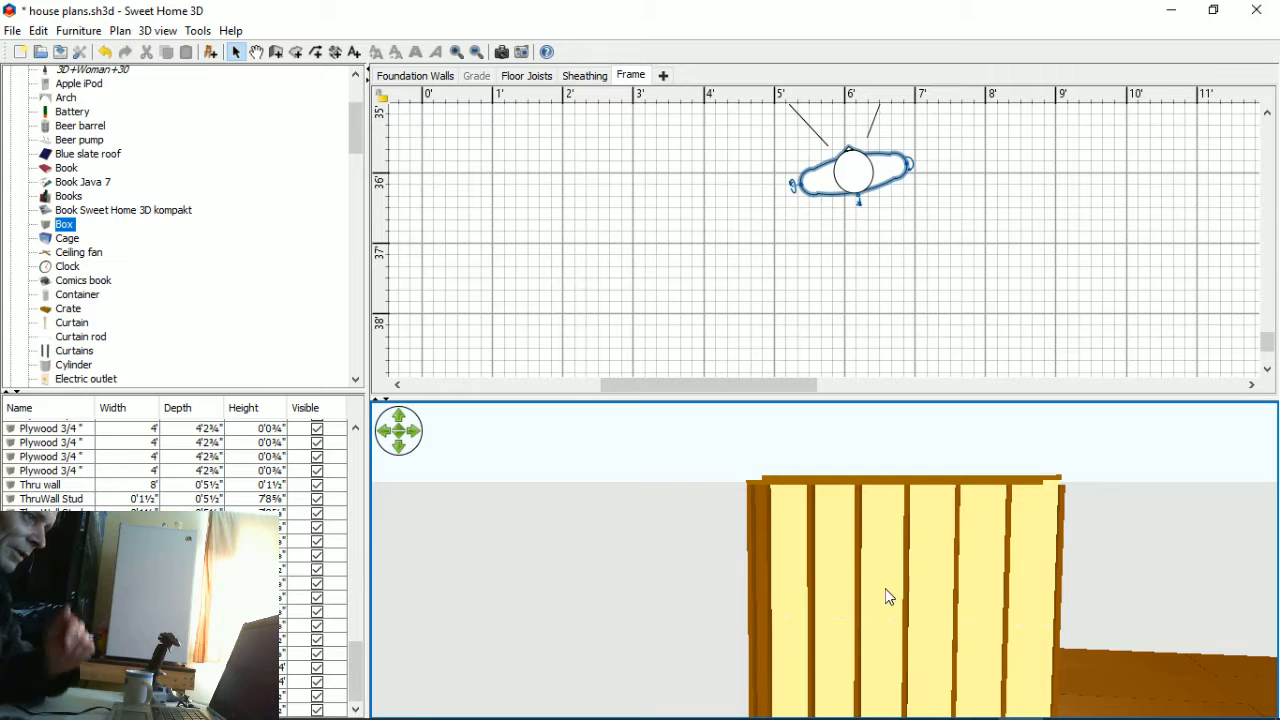
- Switch the 3D view to aerial view and orbit it to show the wall frame standing on the floor deck
{"action": "left_click", "coordinate": [157, 31]}
{"action": "mouse_move", "coordinate": [195, 45]}
{"action": "mouse_move", "coordinate": [157, 31]}
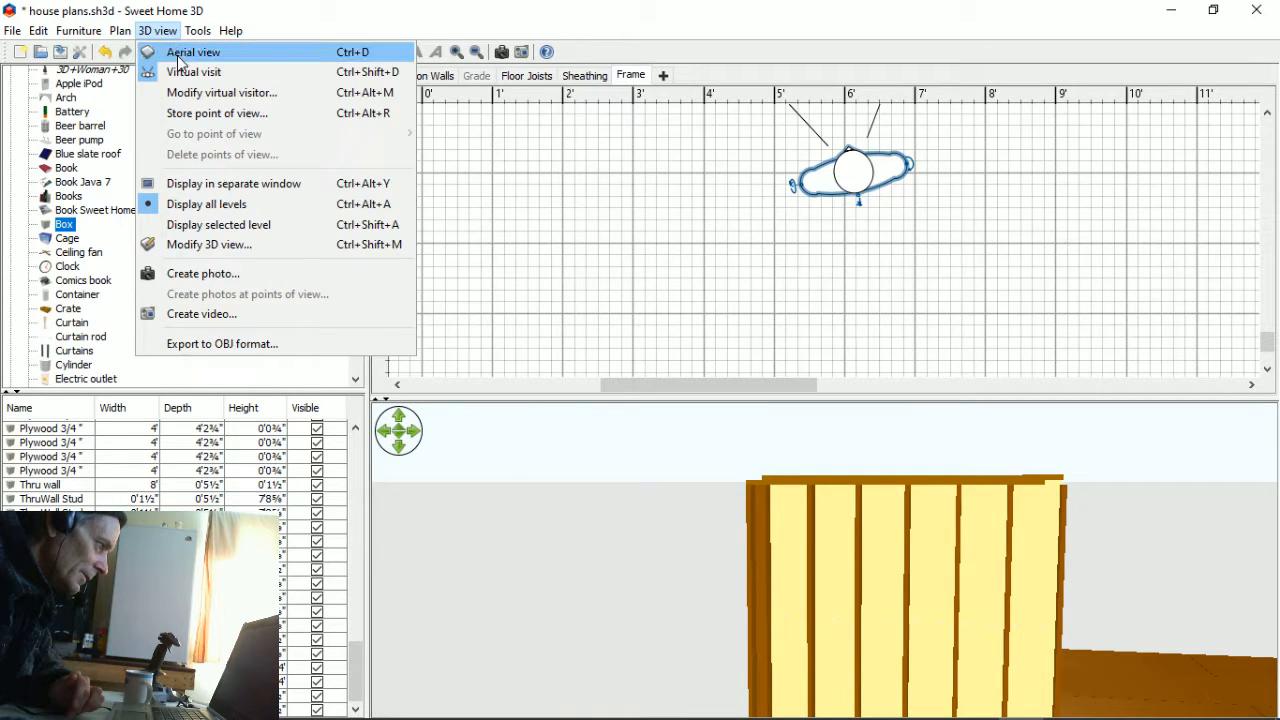
{"action": "left_click", "coordinate": [178, 52]}
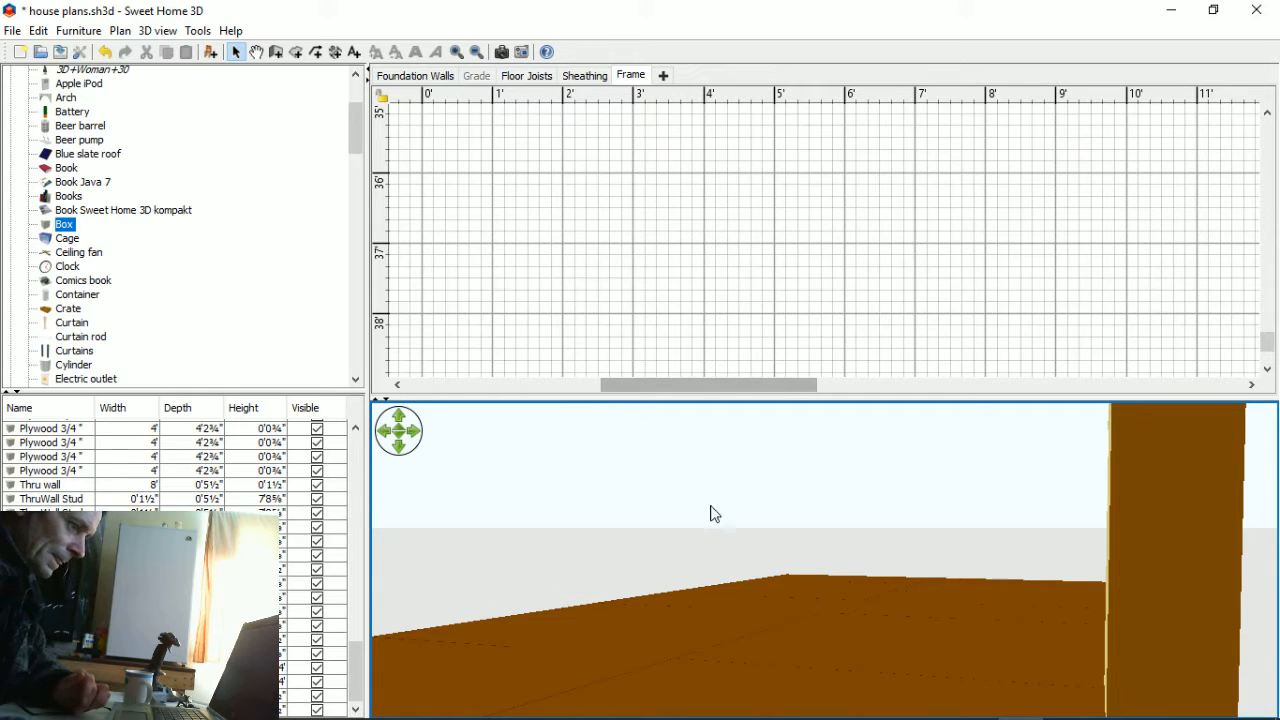
{"action": "left_click_drag", "start_coordinate": [745, 582], "coordinate": [667, 459]}
{"action": "scroll", "coordinate": [620, 186], "scroll_direction": "up", "scroll_amount": 10}
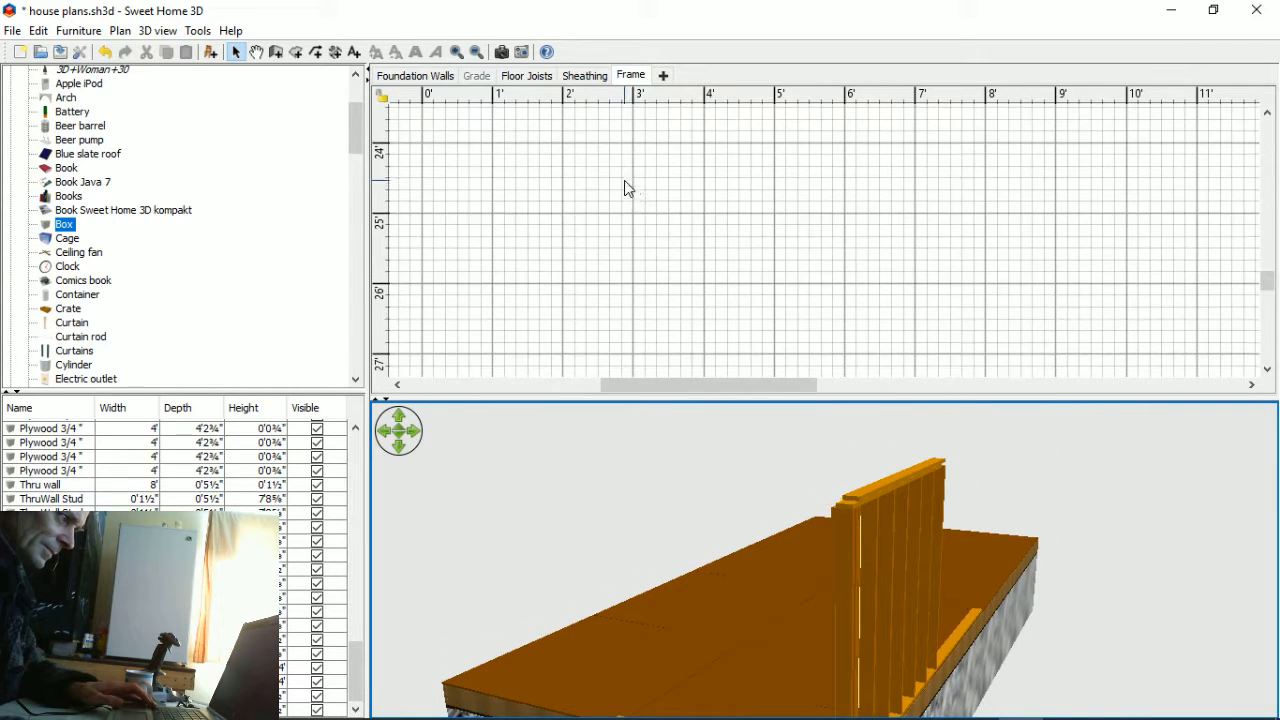
- Copy the through wall's lower 8' top plate at the building corner and paste a duplicate
{"action": "scroll", "coordinate": [645, 205], "scroll_direction": "up", "scroll_amount": 5}
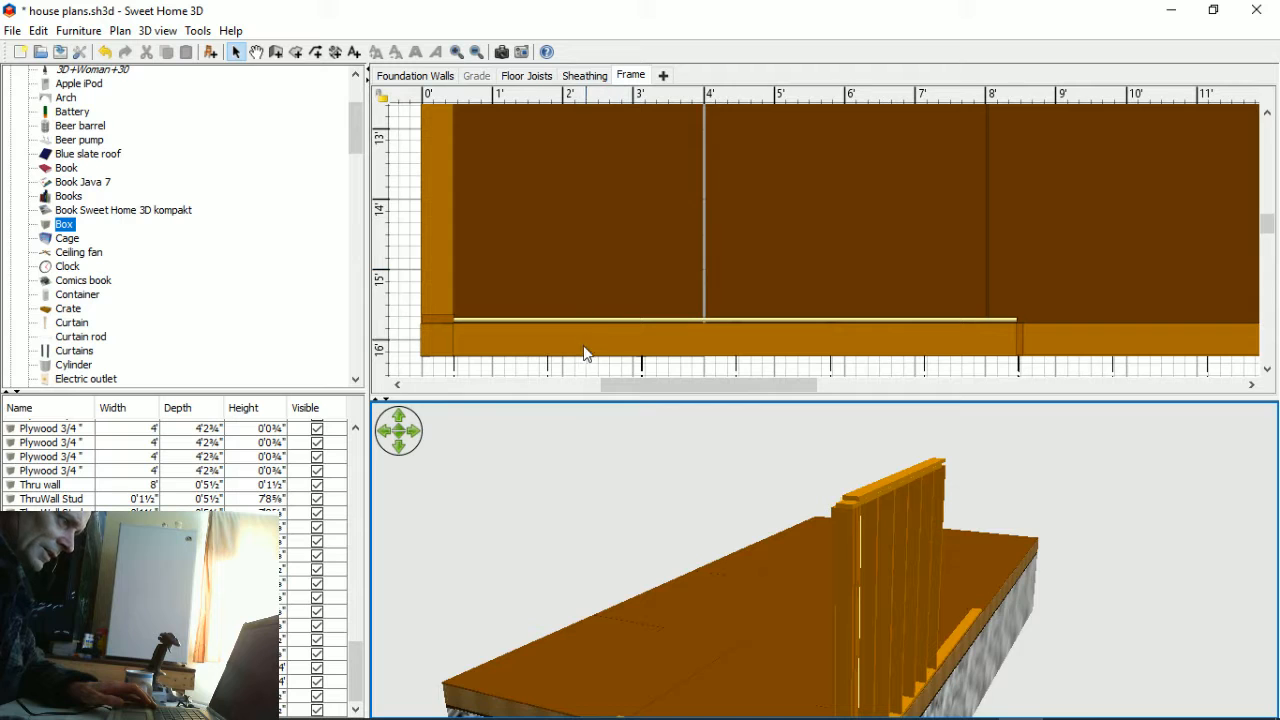
{"action": "scroll", "coordinate": [575, 334], "scroll_direction": "up", "scroll_amount": 1}
{"action": "scroll", "coordinate": [588, 321], "scroll_direction": "down", "scroll_amount": 2}
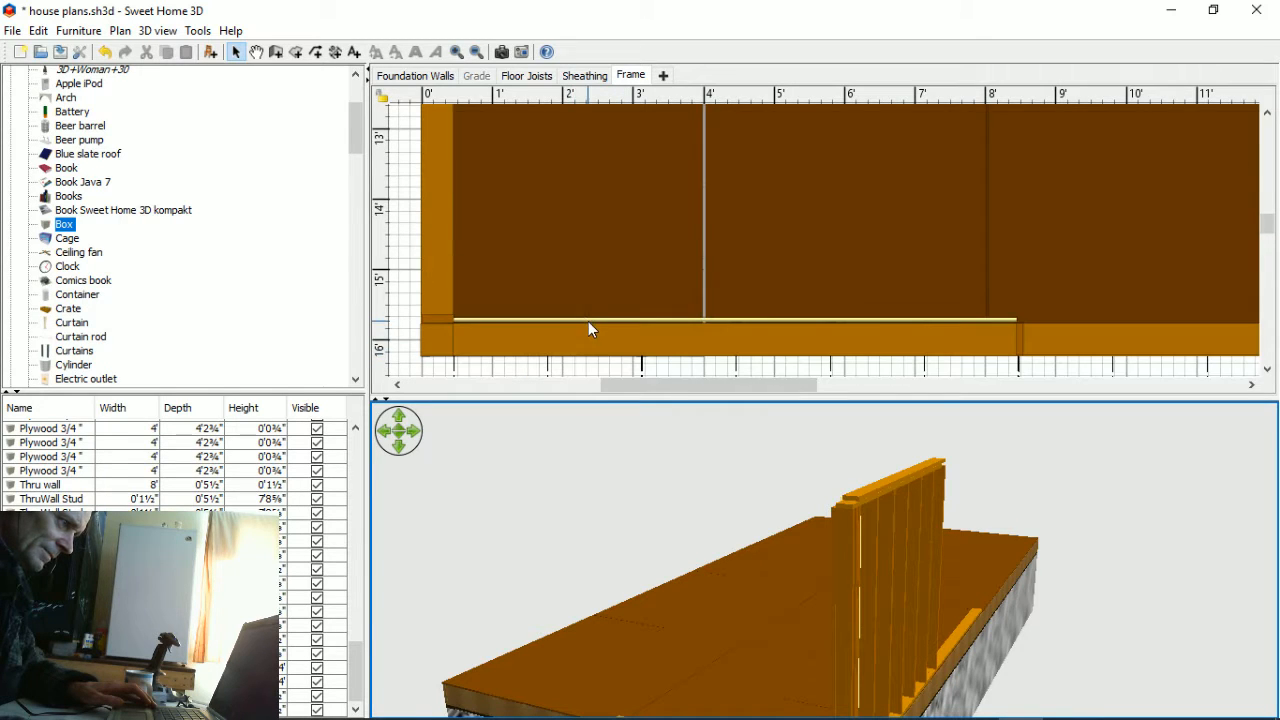
{"action": "left_click", "coordinate": [435, 275]}
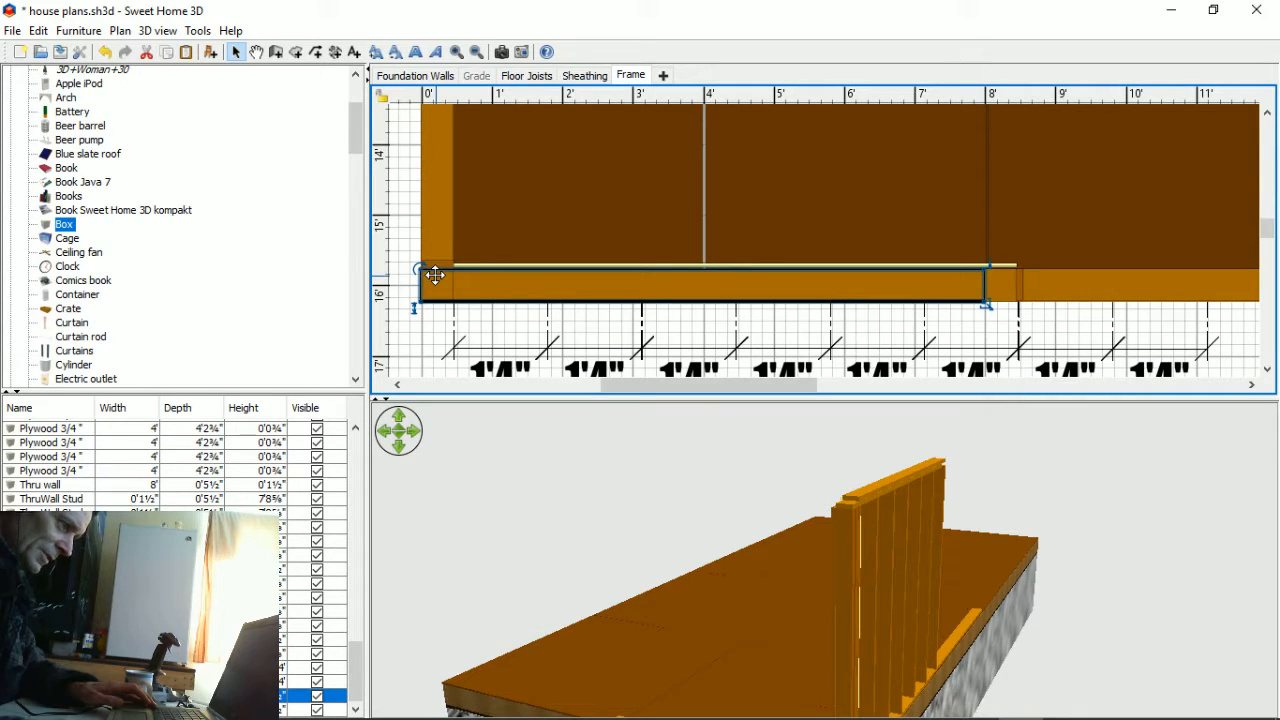
{"action": "right_click", "coordinate": [438, 277]}
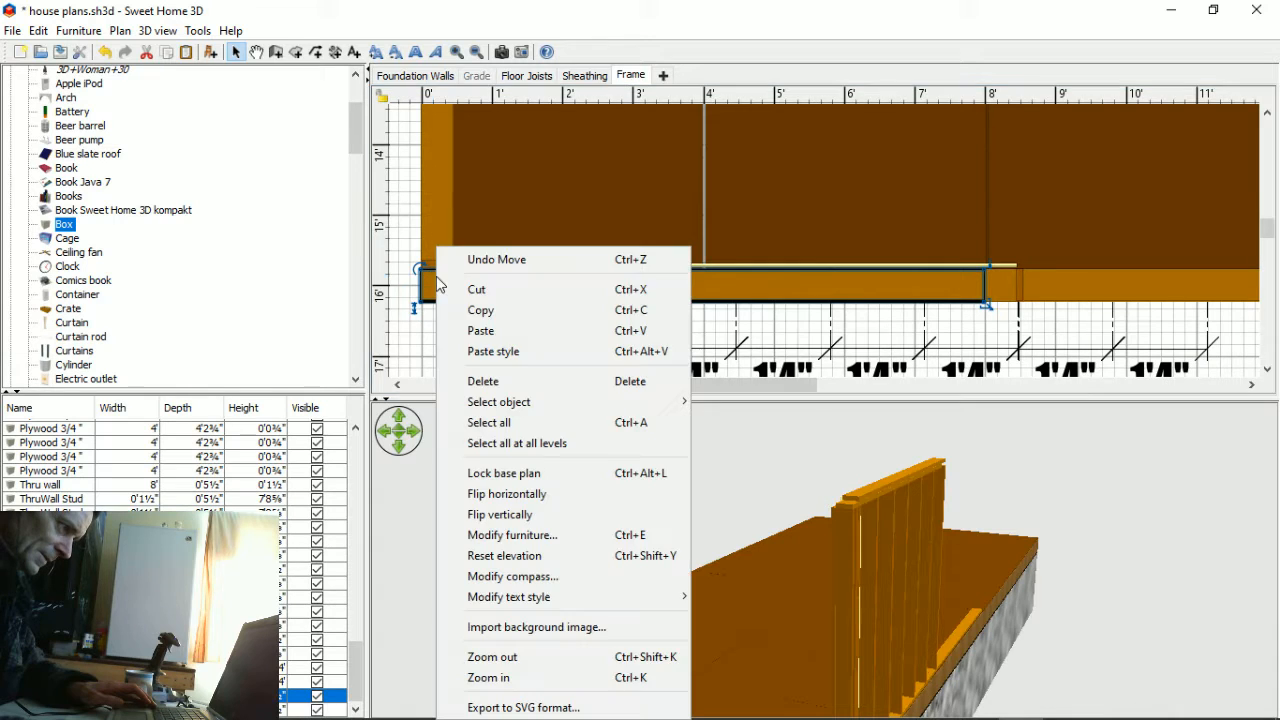
{"action": "left_click", "coordinate": [474, 304]}
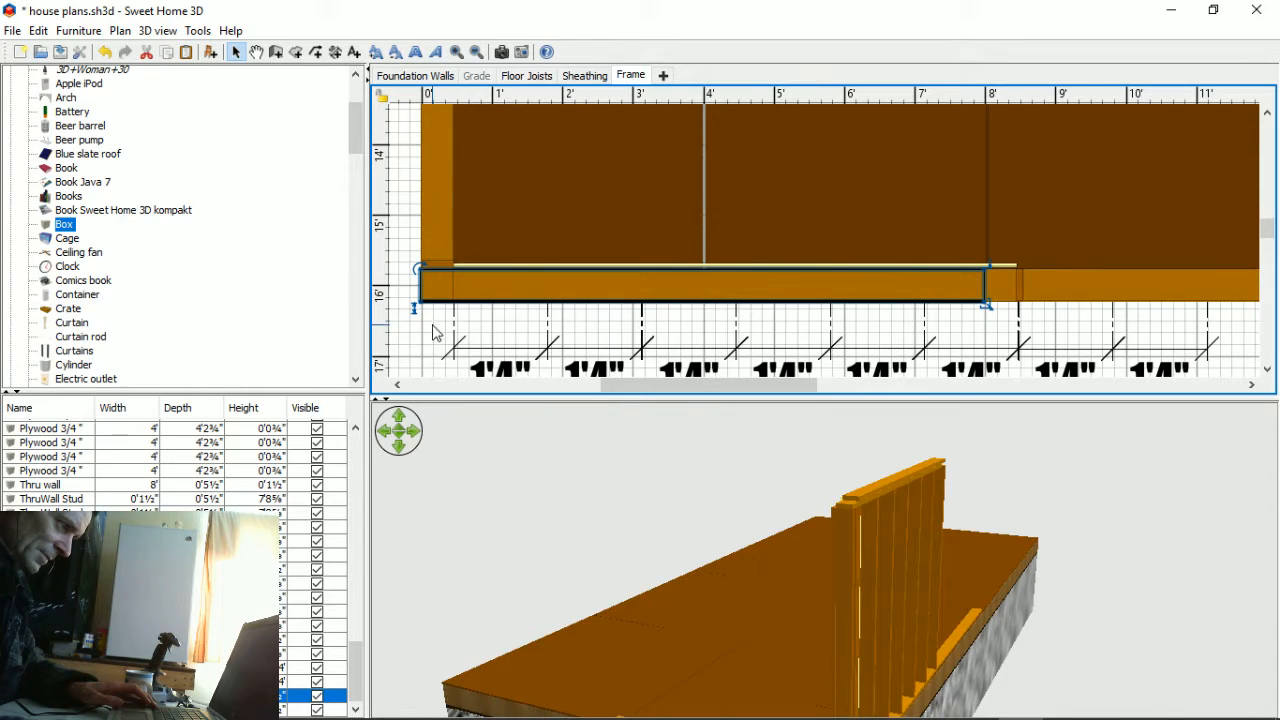
{"action": "right_click", "coordinate": [435, 333]}
{"action": "left_click", "coordinate": [484, 350]}
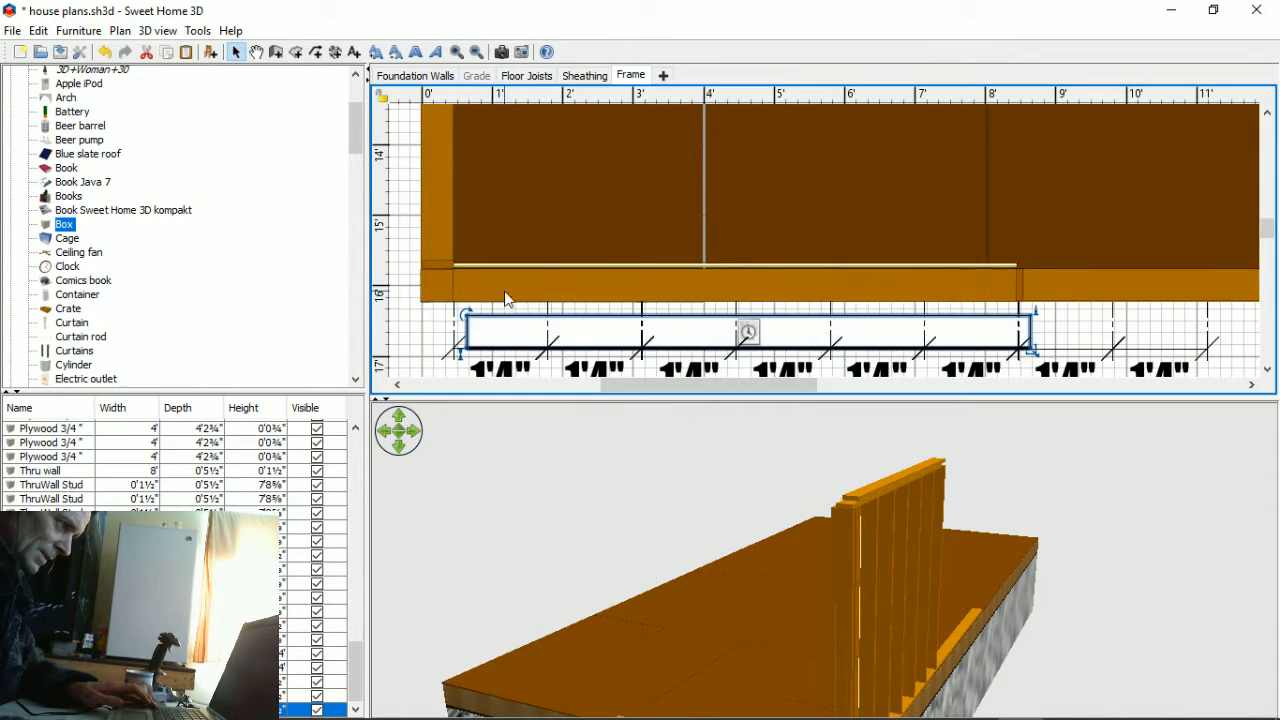
- Rotate the duplicate plate to 90° and place it along the side wall with its end against the through wall's top plate
{"action": "left_click_drag", "start_coordinate": [571, 329], "coordinate": [571, 216]}
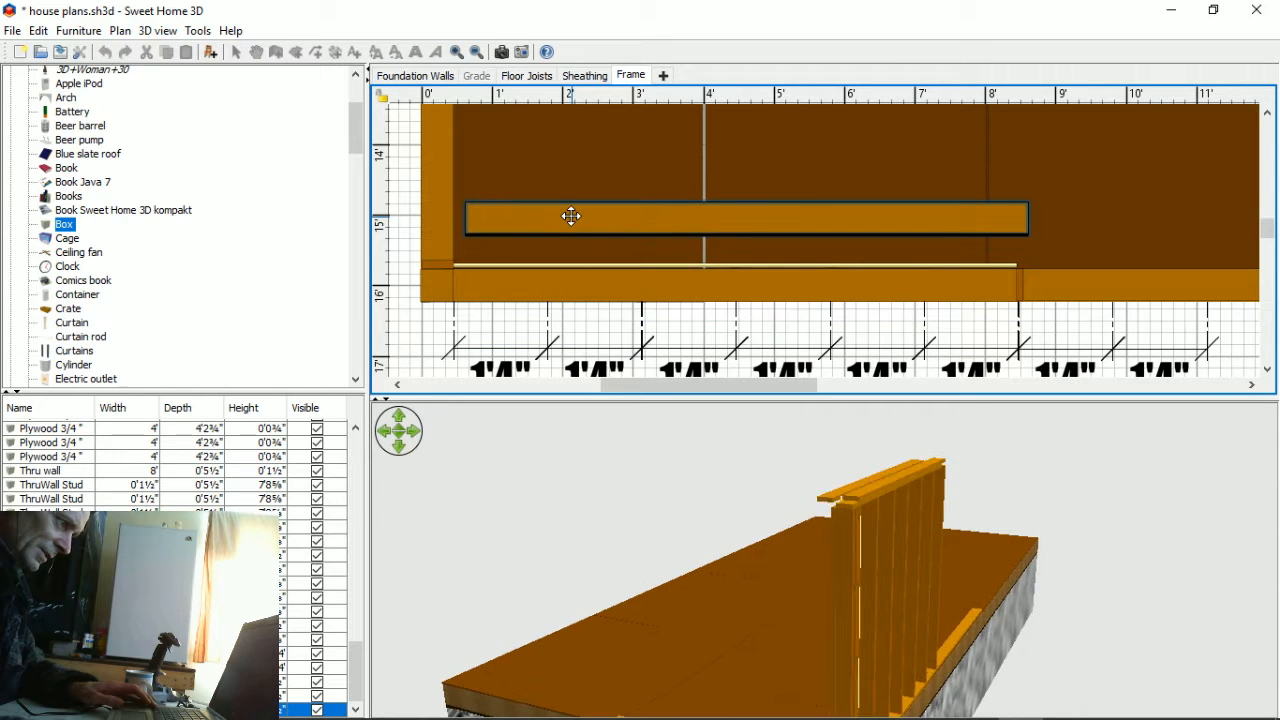
{"action": "left_click_drag", "start_coordinate": [462, 200], "coordinate": [762, 131]}
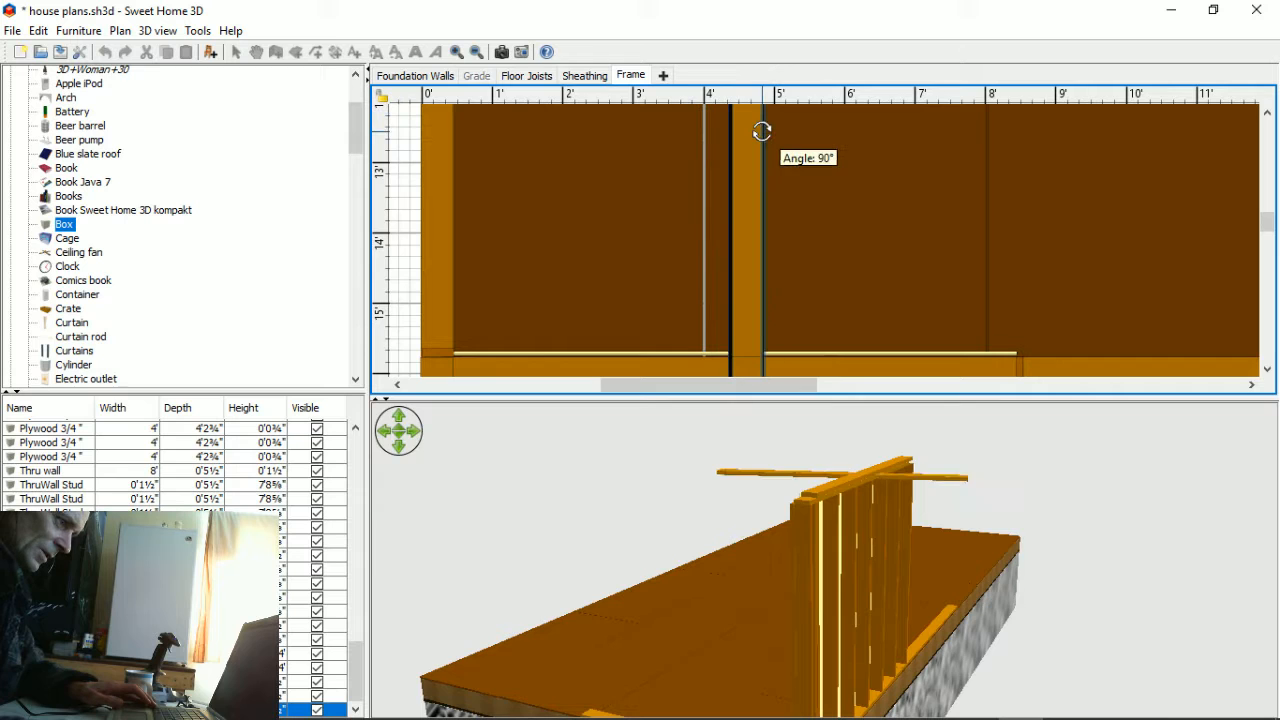
{"action": "left_click_drag", "start_coordinate": [751, 303], "coordinate": [442, 207]}
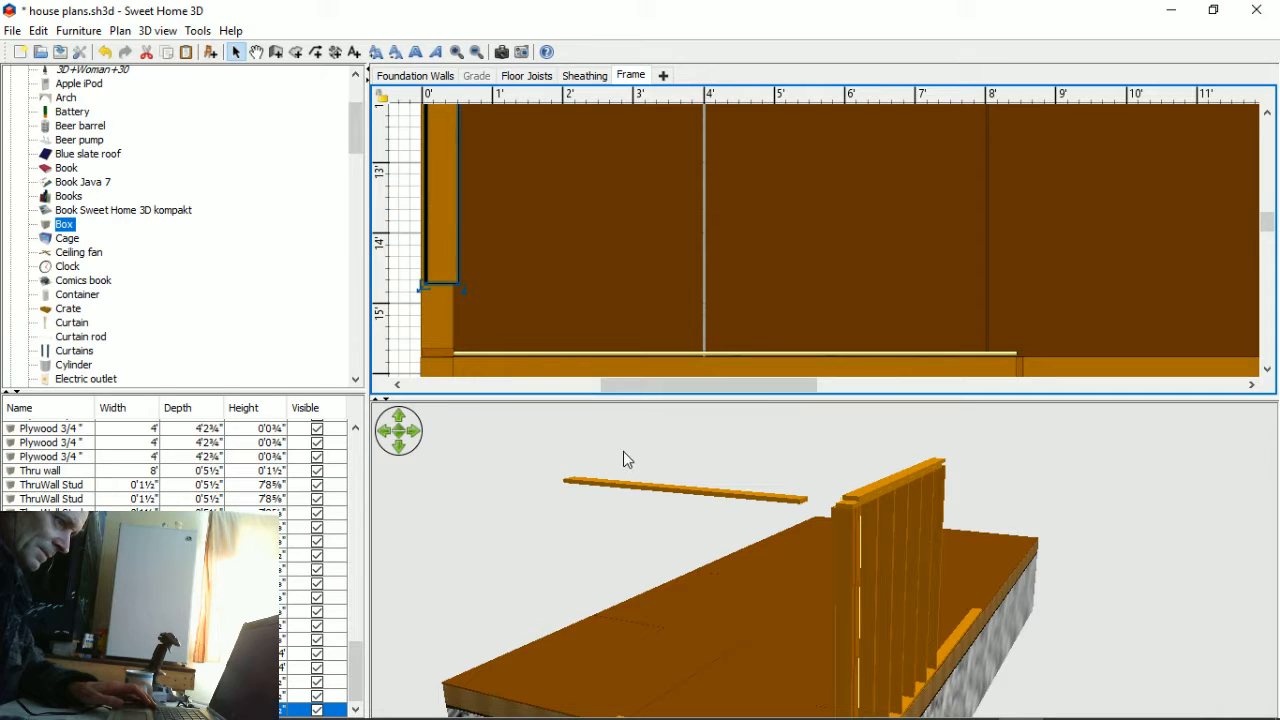
{"action": "left_click_drag", "start_coordinate": [865, 567], "coordinate": [805, 572]}
{"action": "scroll", "coordinate": [565, 577], "scroll_direction": "up", "scroll_amount": 8}
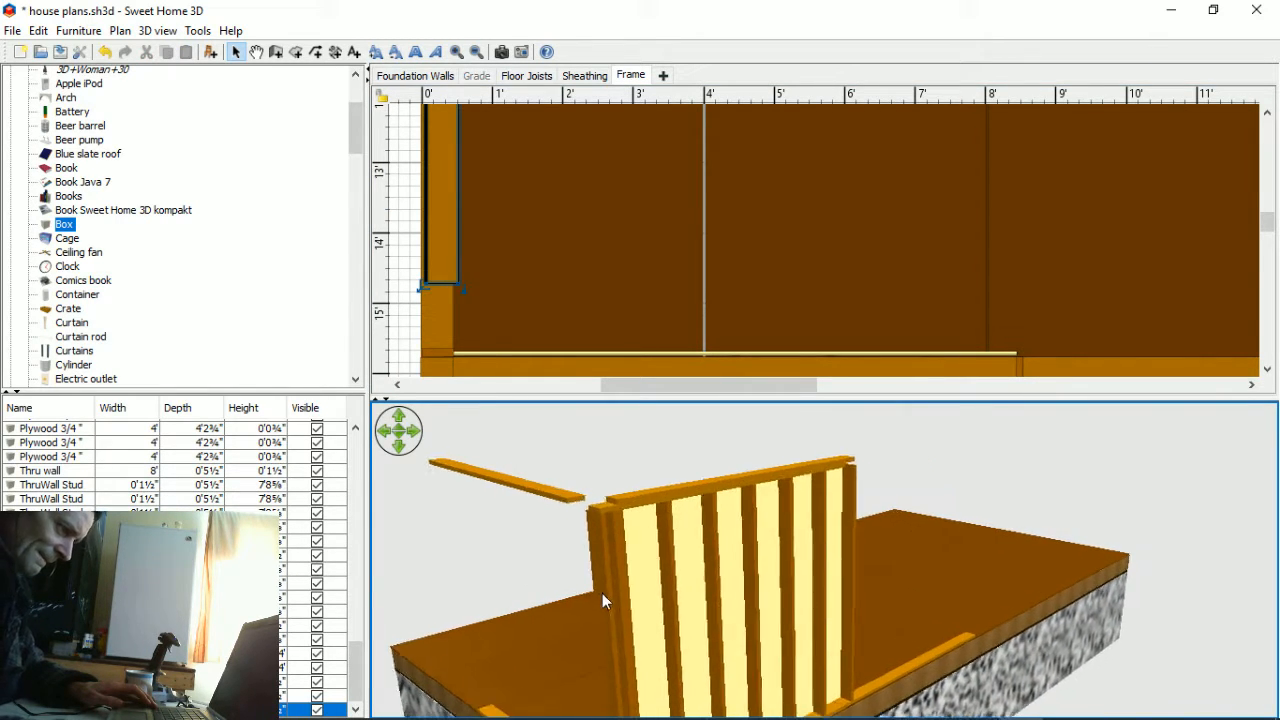
{"action": "scroll", "coordinate": [499, 605], "scroll_direction": "up", "scroll_amount": 1}
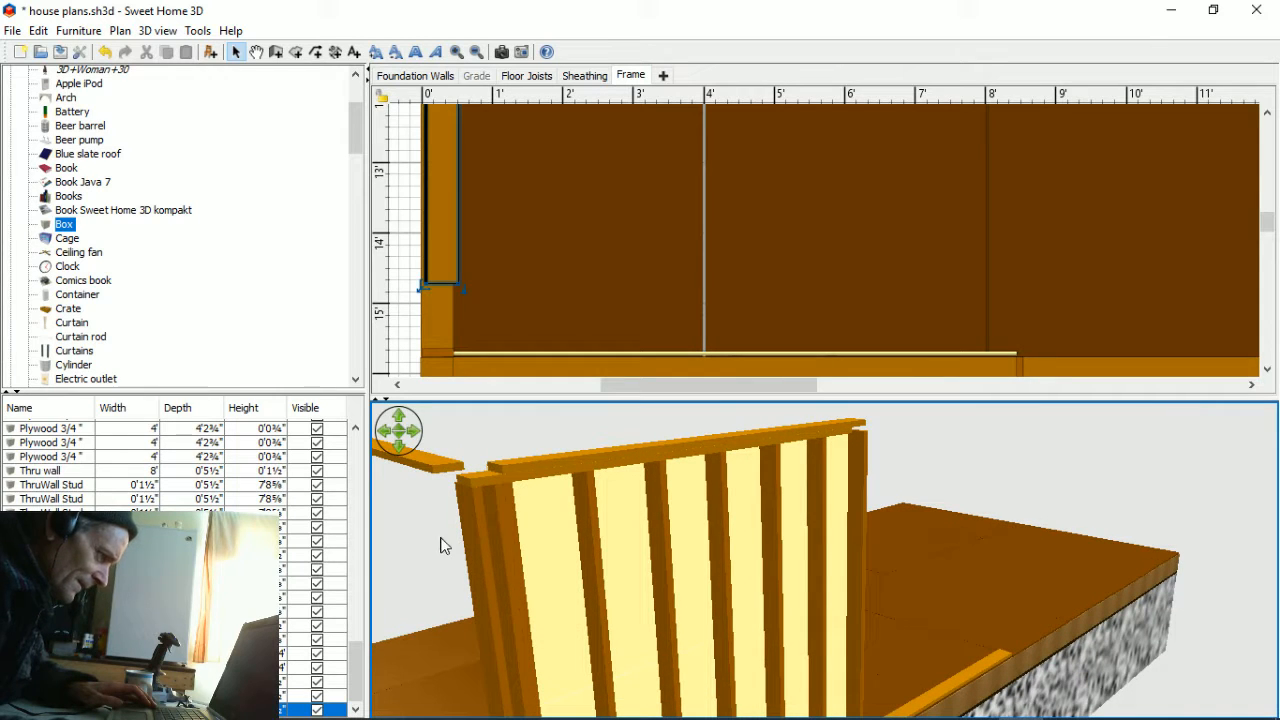
{"action": "left_click_drag", "start_coordinate": [467, 509], "coordinate": [535, 525]}
{"action": "left_click_drag", "start_coordinate": [437, 266], "coordinate": [462, 341]}
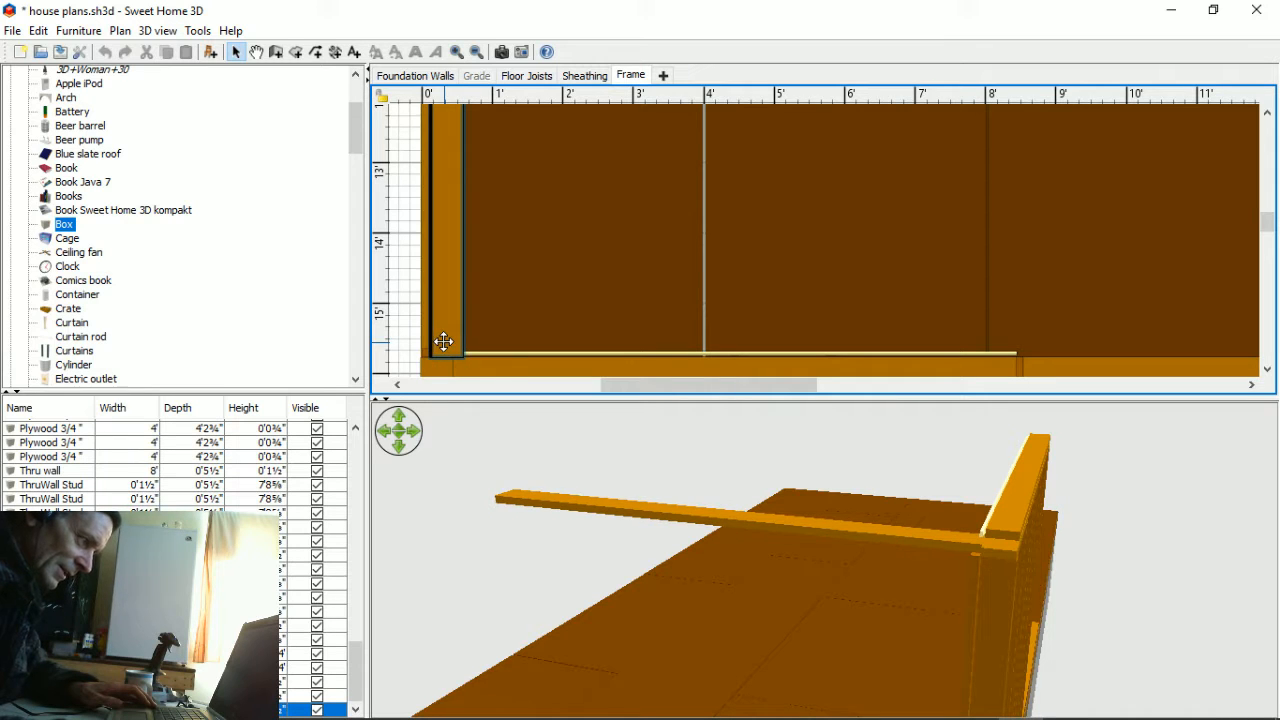
- Set the rotated top plate's colour to dark red #6D1300
{"action": "double_click", "coordinate": [445, 337]}
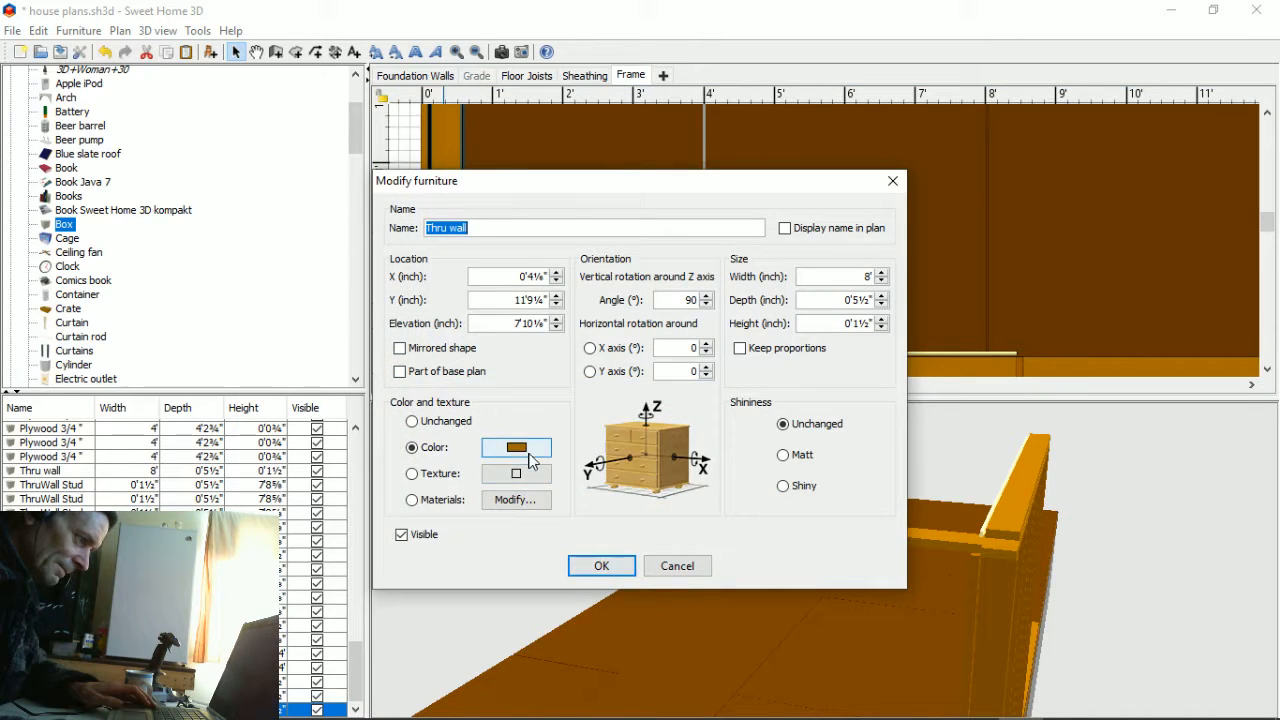
{"action": "left_click", "coordinate": [525, 446]}
{"action": "left_click", "coordinate": [340, 431]}
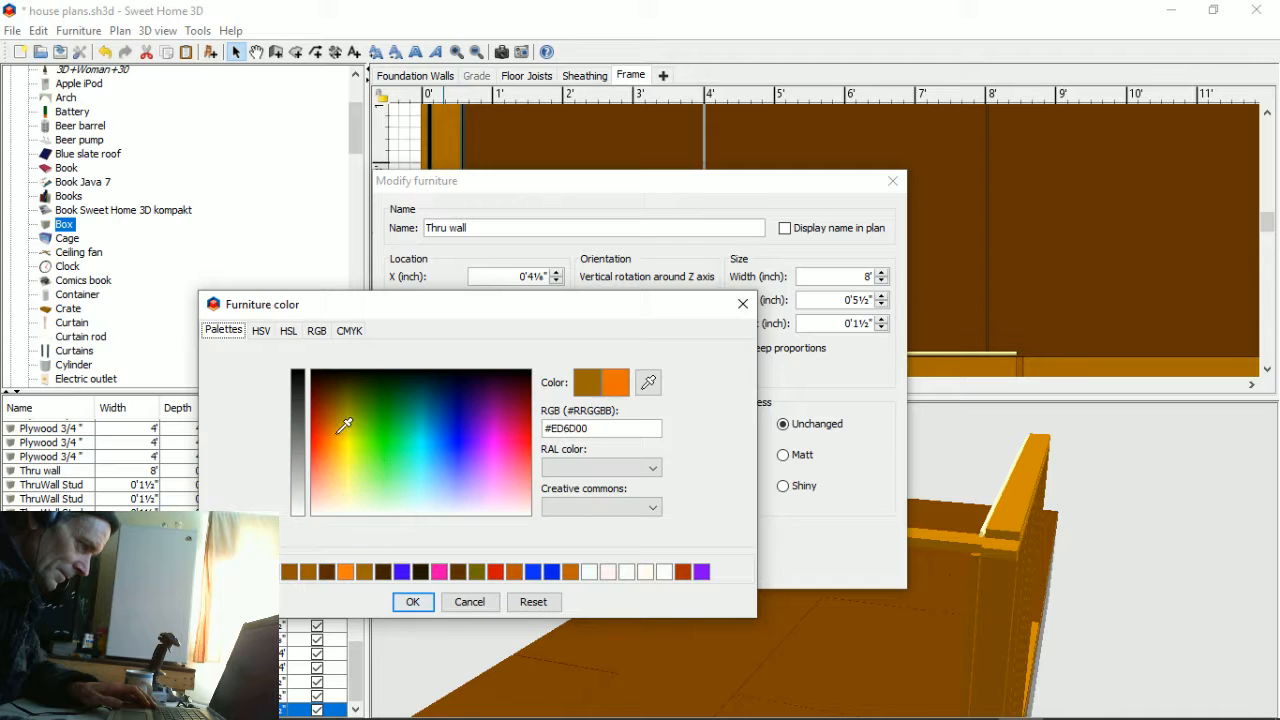
{"action": "left_click", "coordinate": [341, 418]}
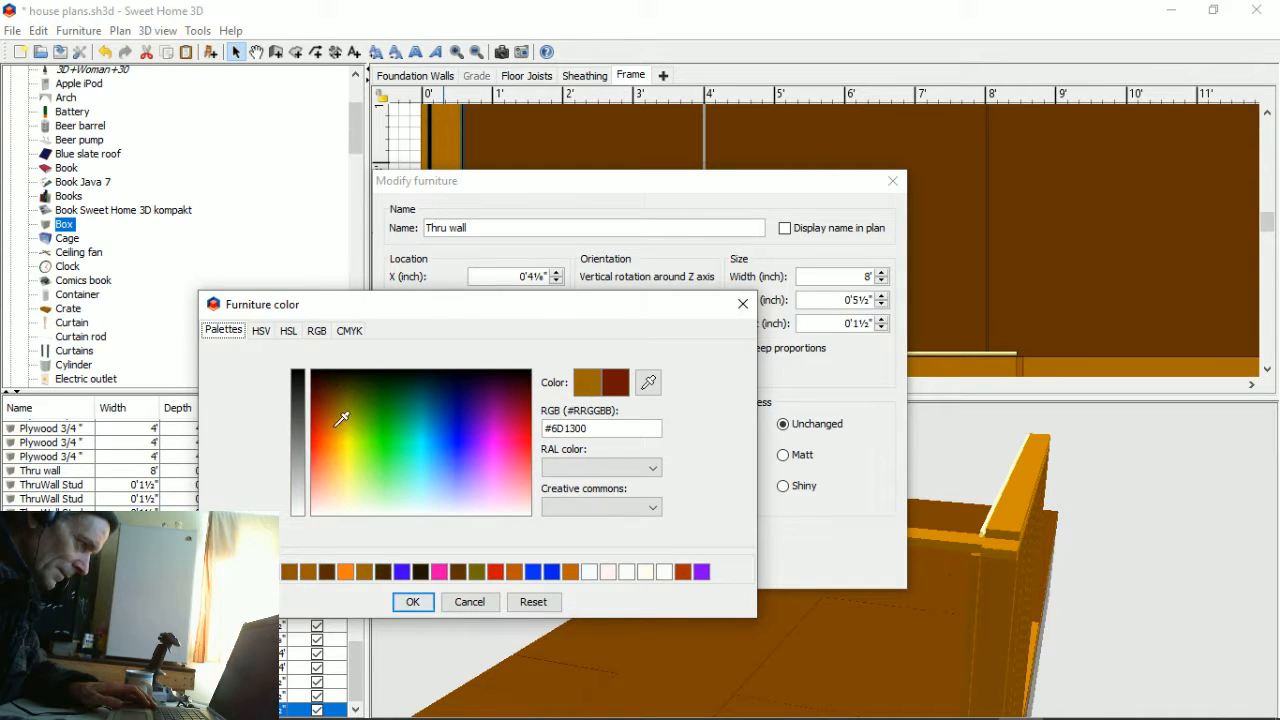
{"action": "left_click", "coordinate": [411, 601]}
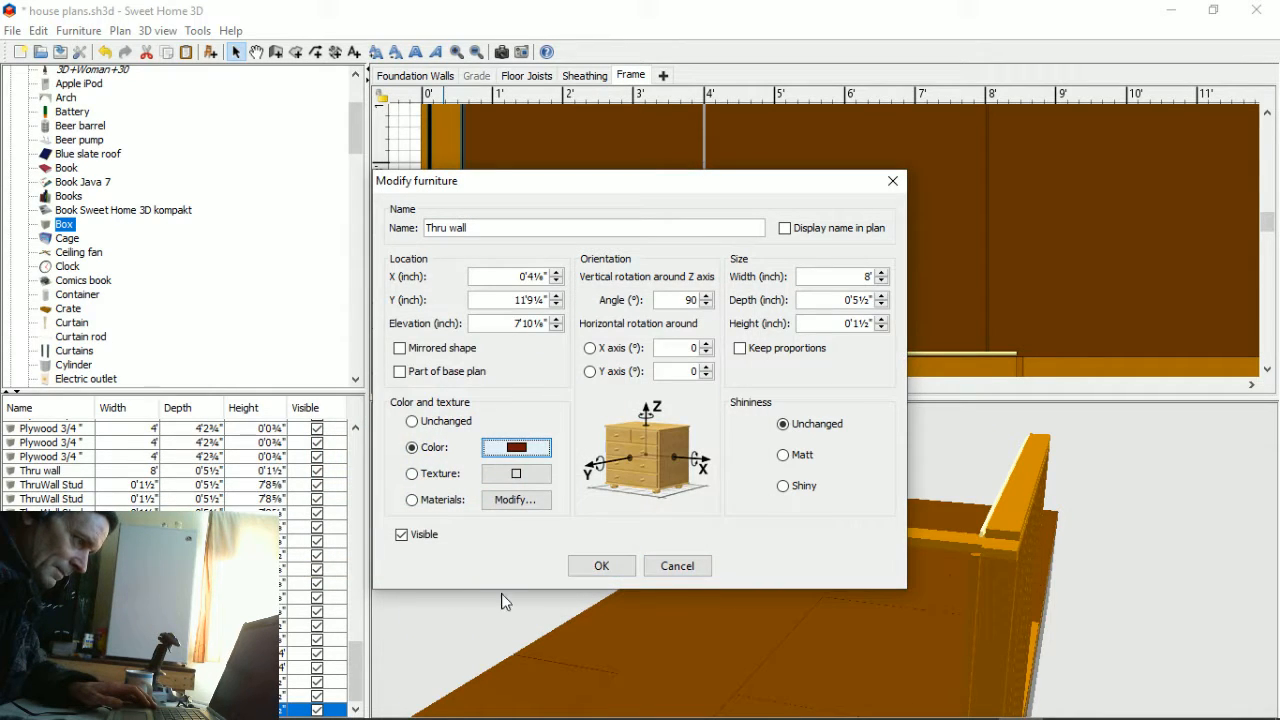
{"action": "left_click", "coordinate": [601, 566]}
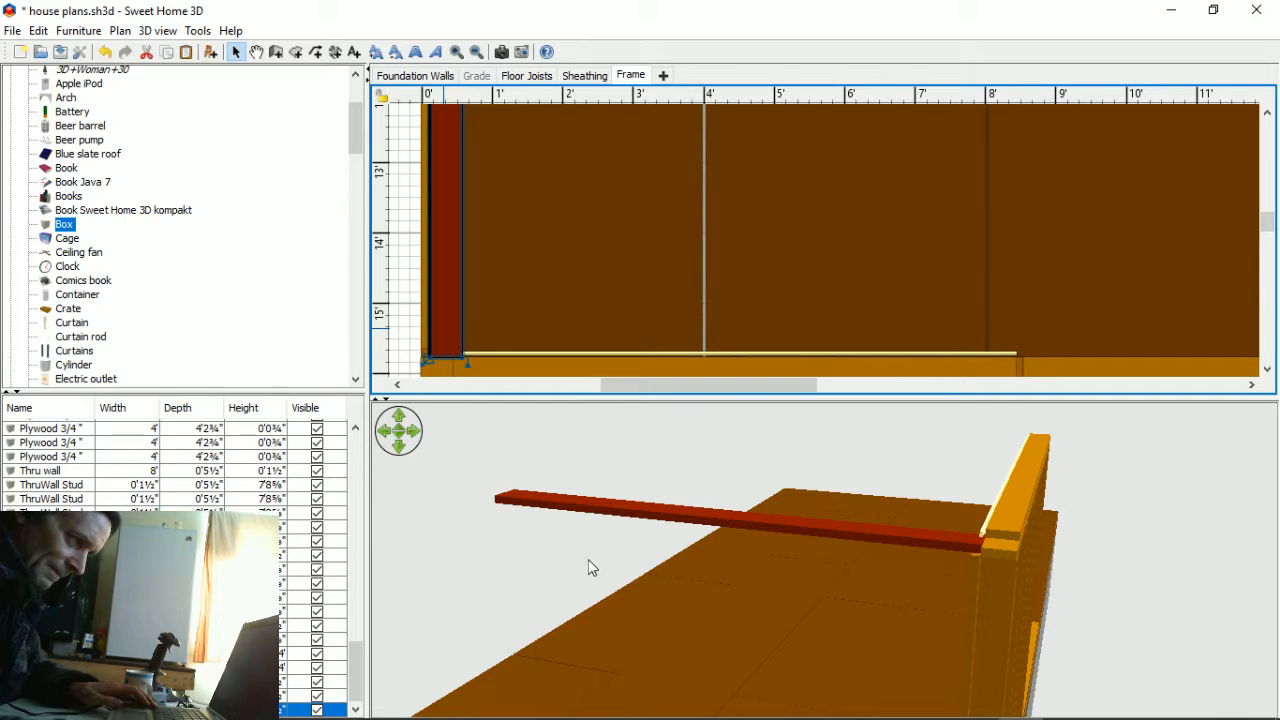
- Nudge the dark red top plate left in the plan until it is flush with the side wall's outer edge
{"action": "key", "text": "Left"}
{"action": "key", "text": "Left"}
{"action": "key", "text": "Left"}
{"action": "key", "text": "Left"}
{"action": "key", "text": "Left"}
{"action": "key", "text": "Left"}
{"action": "key", "text": "Left"}
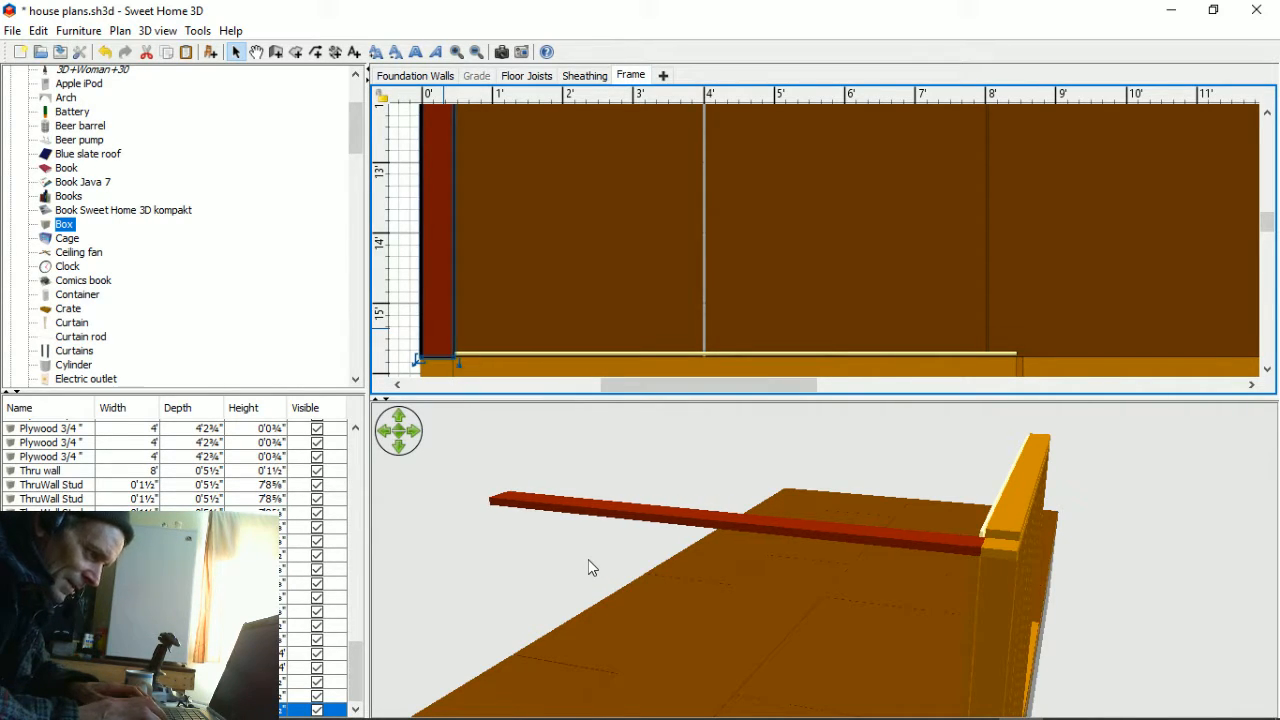
{"action": "key", "text": "Left"}
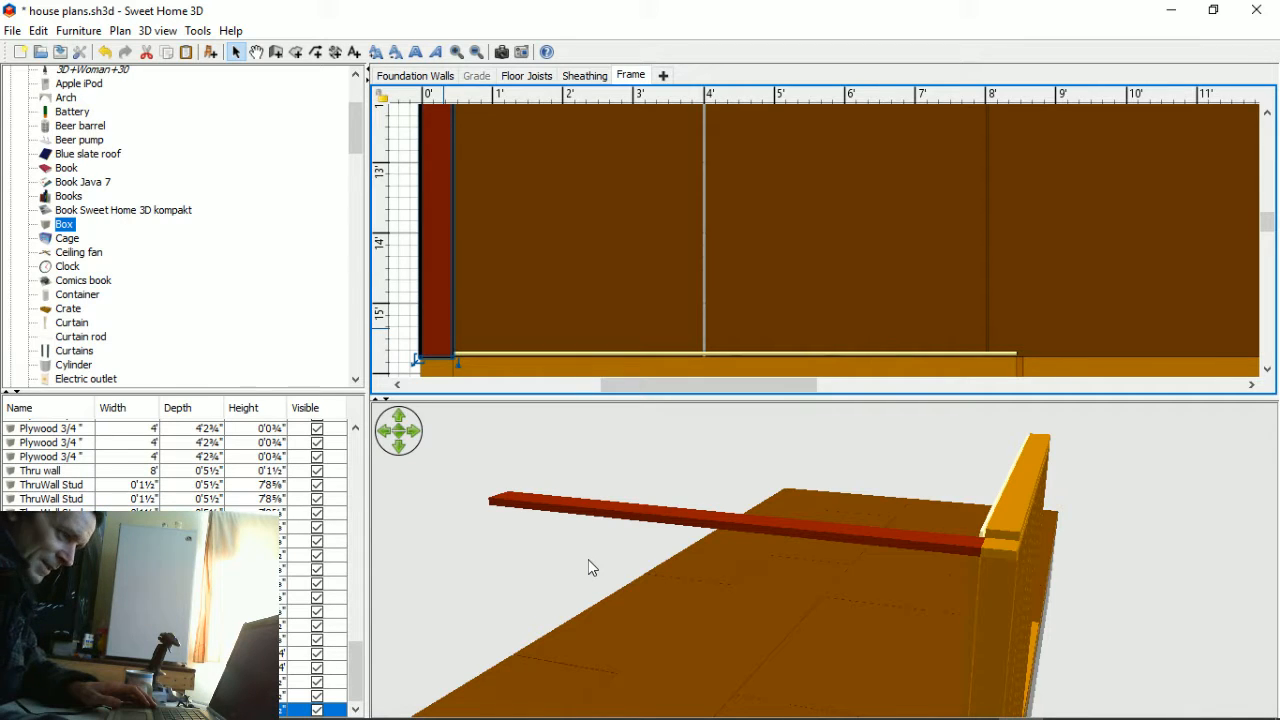
- Copy the through wall's upper 8' top plate, paste a duplicate and move it clear of the wall in the plan
{"action": "left_click", "coordinate": [751, 363]}
{"action": "right_click", "coordinate": [751, 363]}
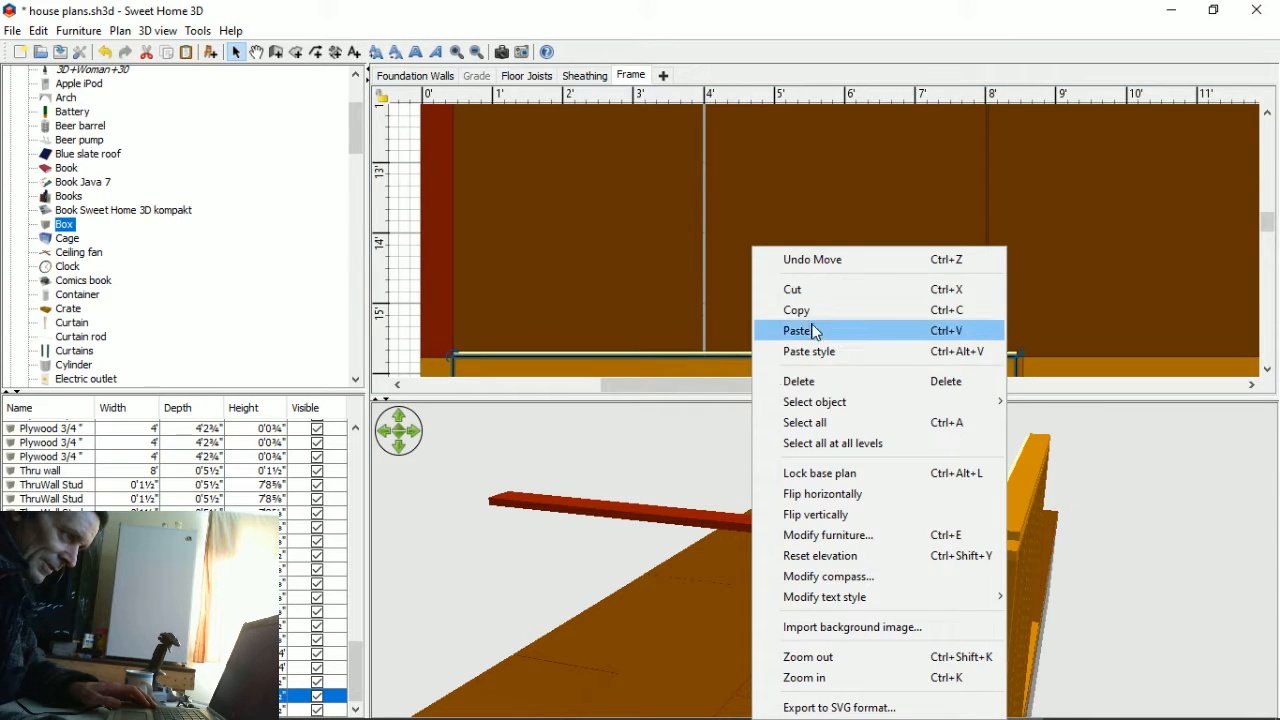
{"action": "left_click", "coordinate": [880, 330]}
{"action": "right_click", "coordinate": [640, 283]}
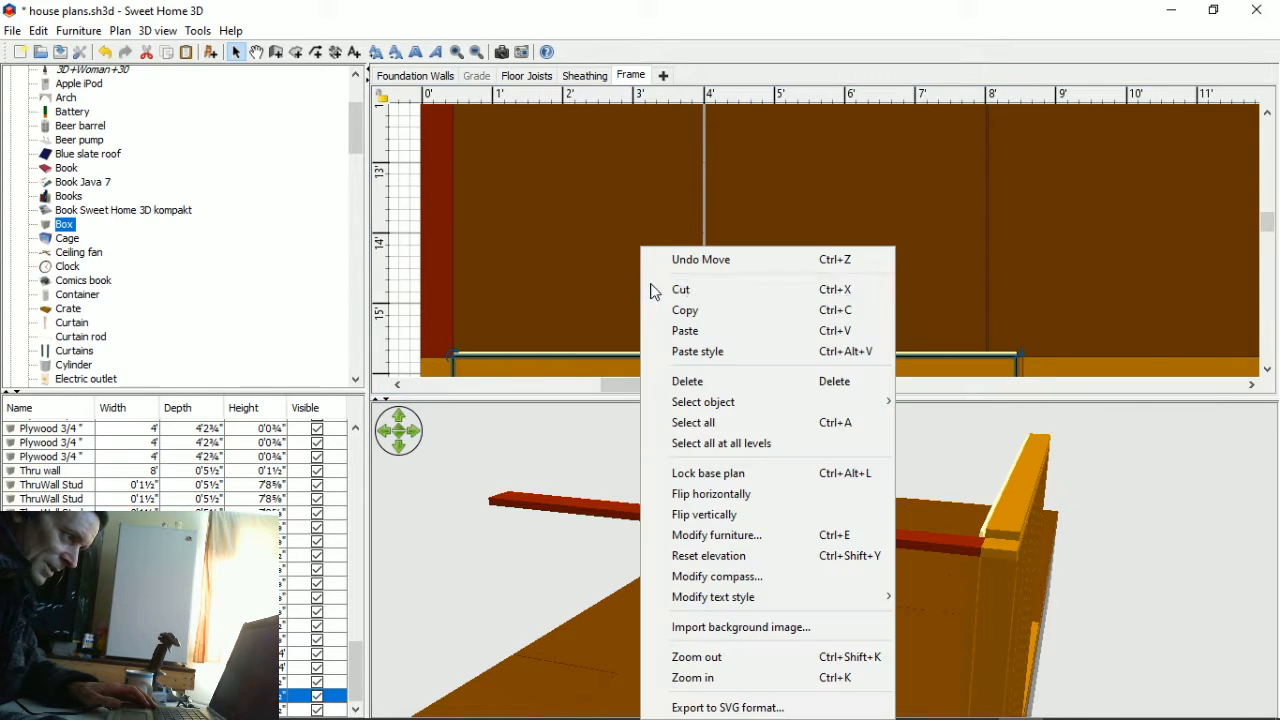
{"action": "left_click", "coordinate": [704, 330]}
{"action": "left_click_drag", "start_coordinate": [715, 351], "coordinate": [687, 198]}
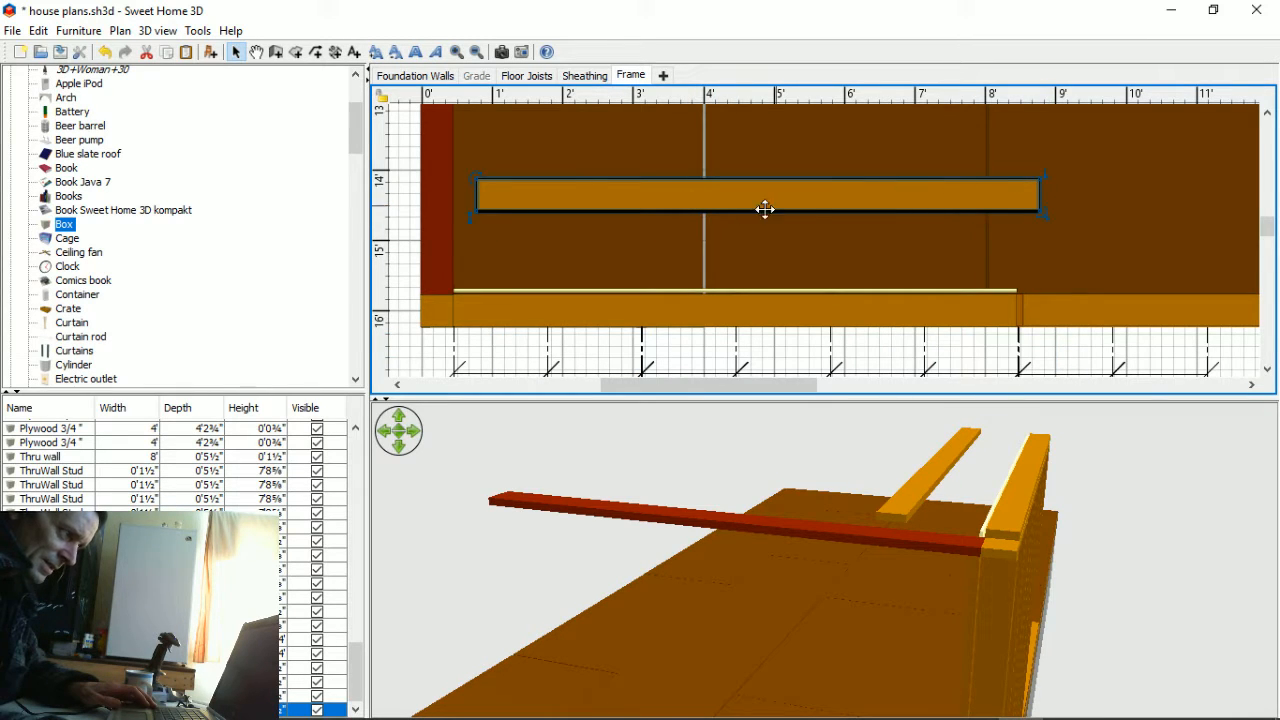
- Set the duplicate plate's colour to green #008411 and turn it onto the dark red plate, overlapping the through wall's corner
{"action": "double_click", "coordinate": [533, 199]}
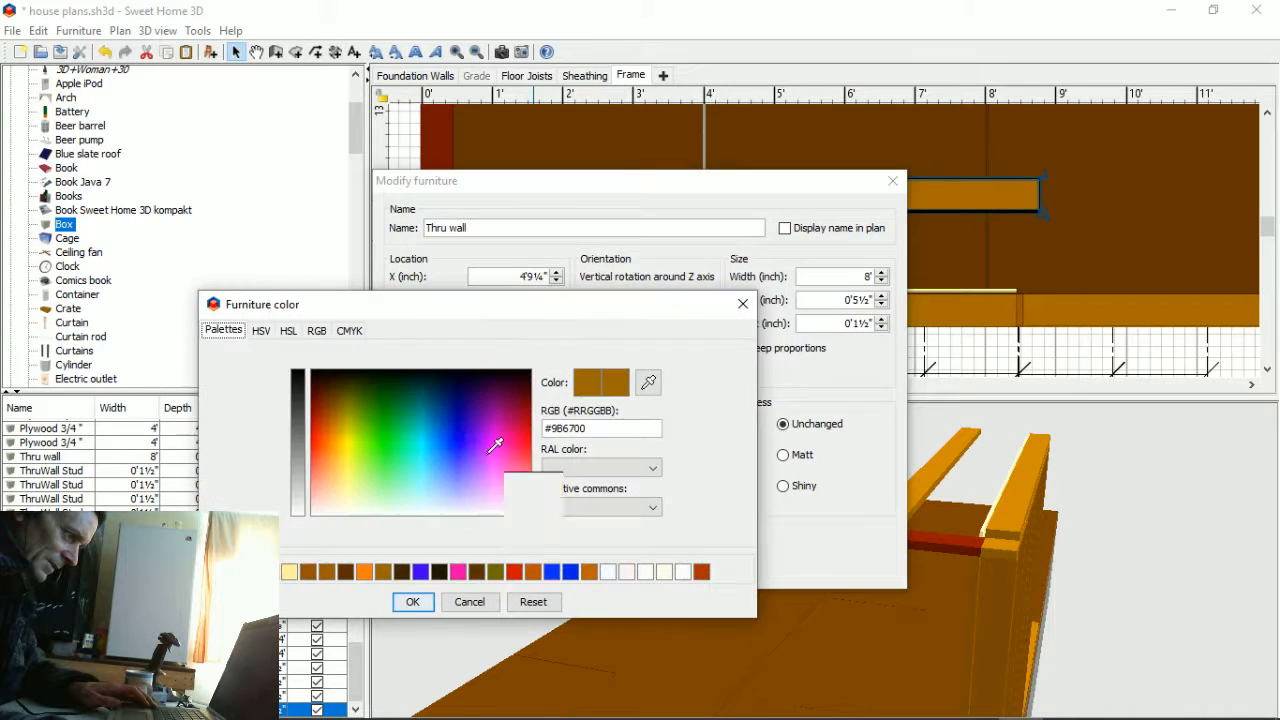
{"action": "left_click", "coordinate": [397, 398]}
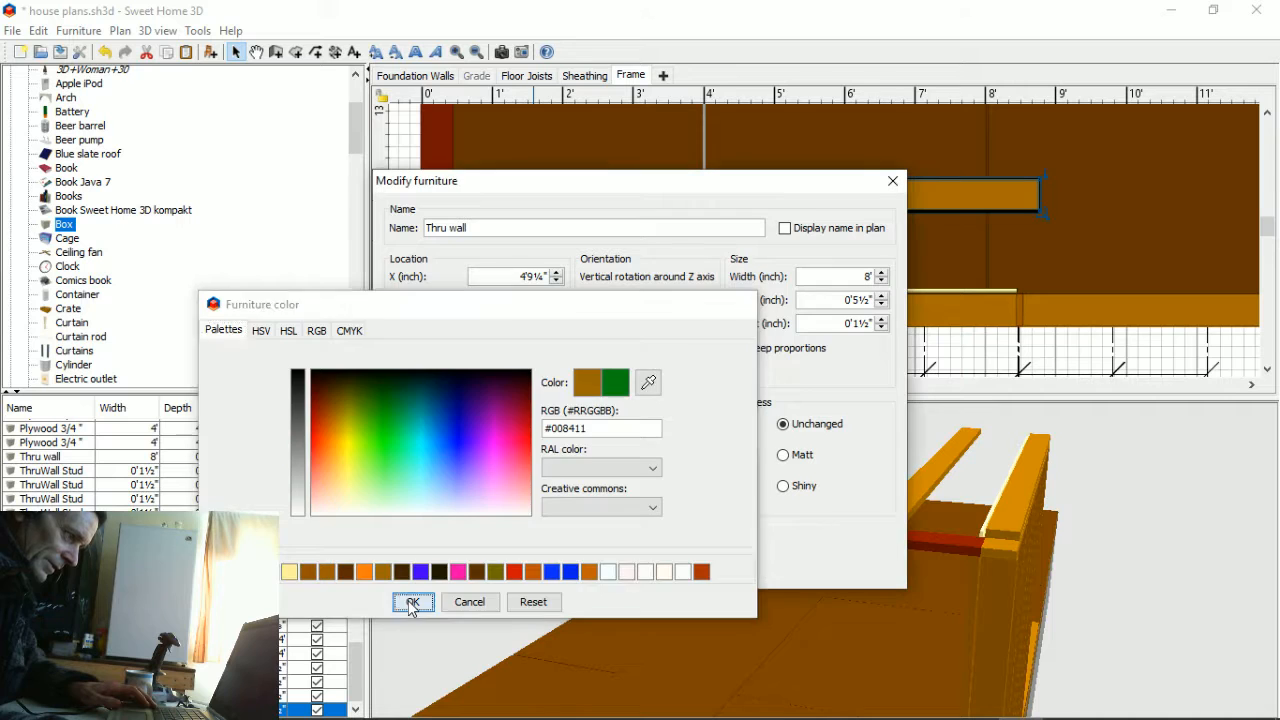
{"action": "left_click", "coordinate": [410, 601]}
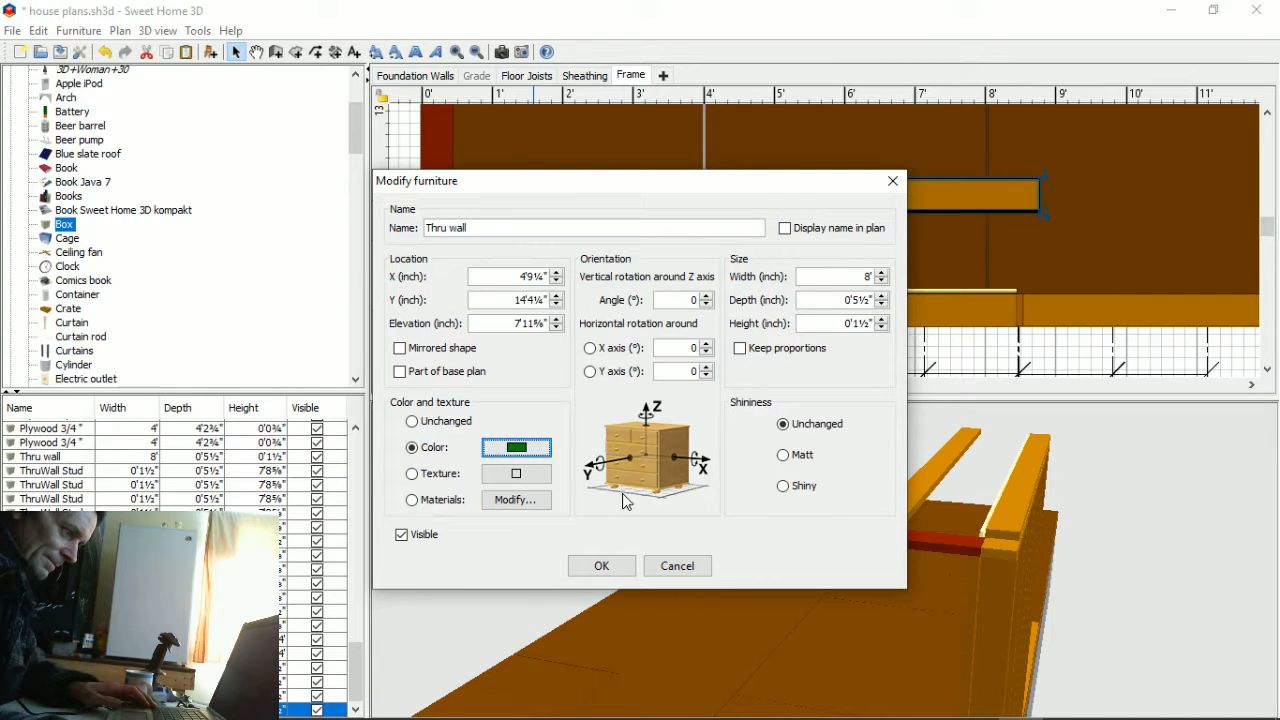
{"action": "left_click", "coordinate": [600, 566]}
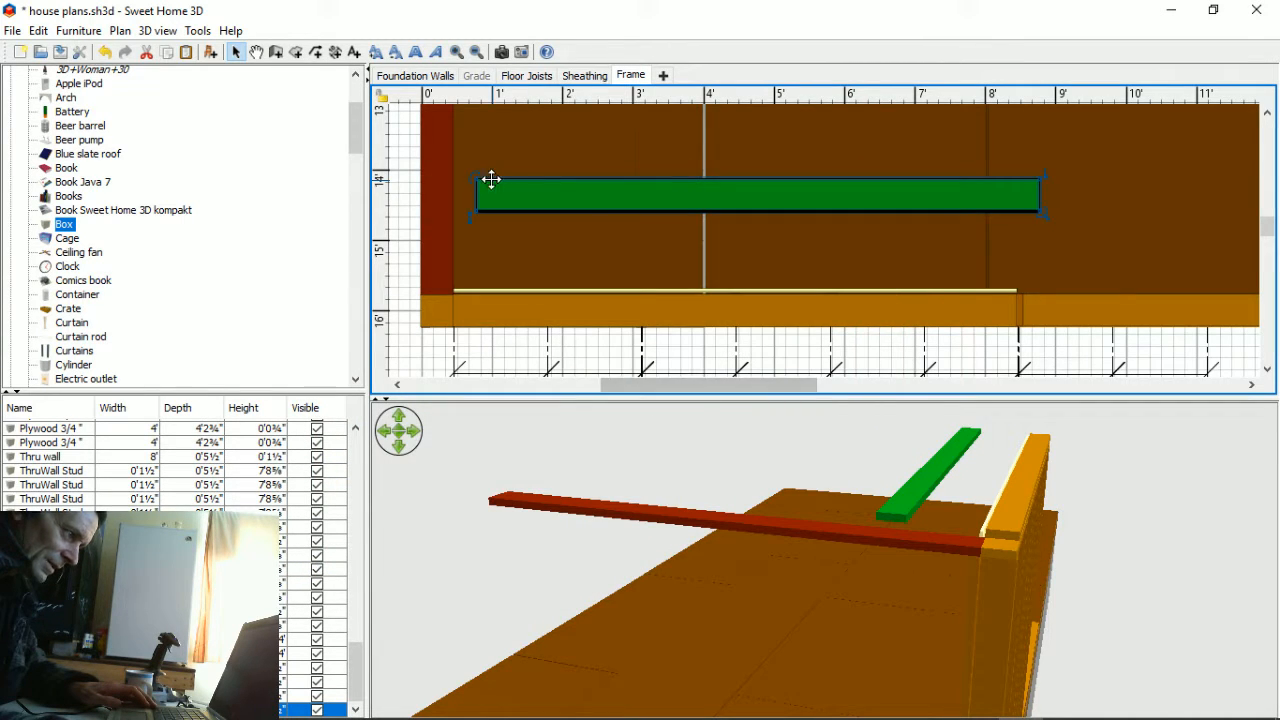
{"action": "left_click_drag", "start_coordinate": [477, 180], "coordinate": [434, 160]}
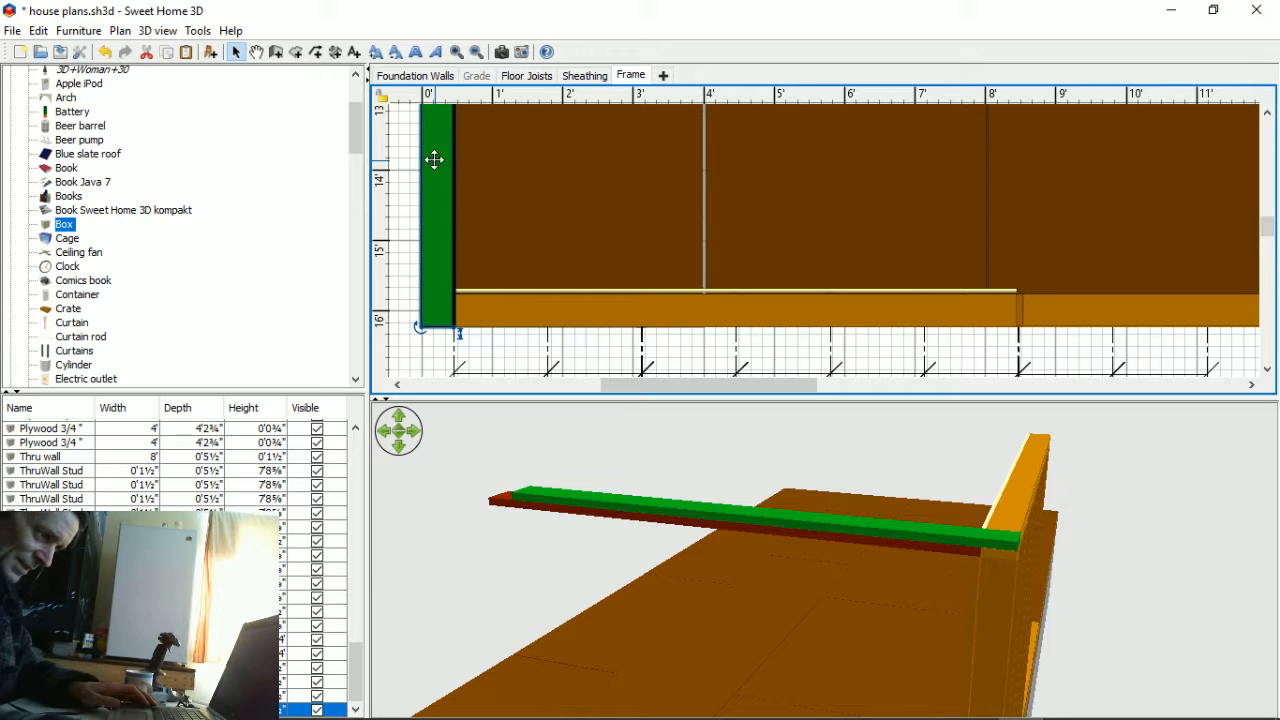
- Change the colour of the through wall's upper 8' top plate to blue
{"action": "left_click", "coordinate": [617, 310]}
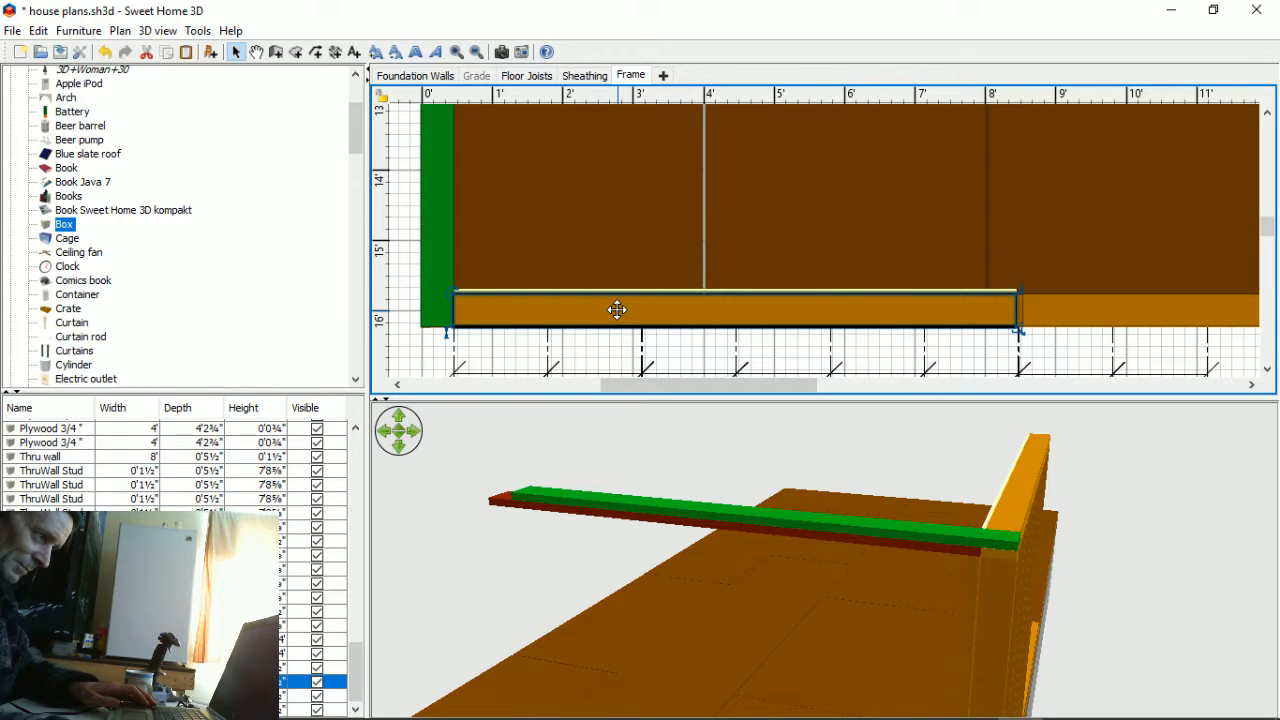
{"action": "double_click", "coordinate": [617, 310]}
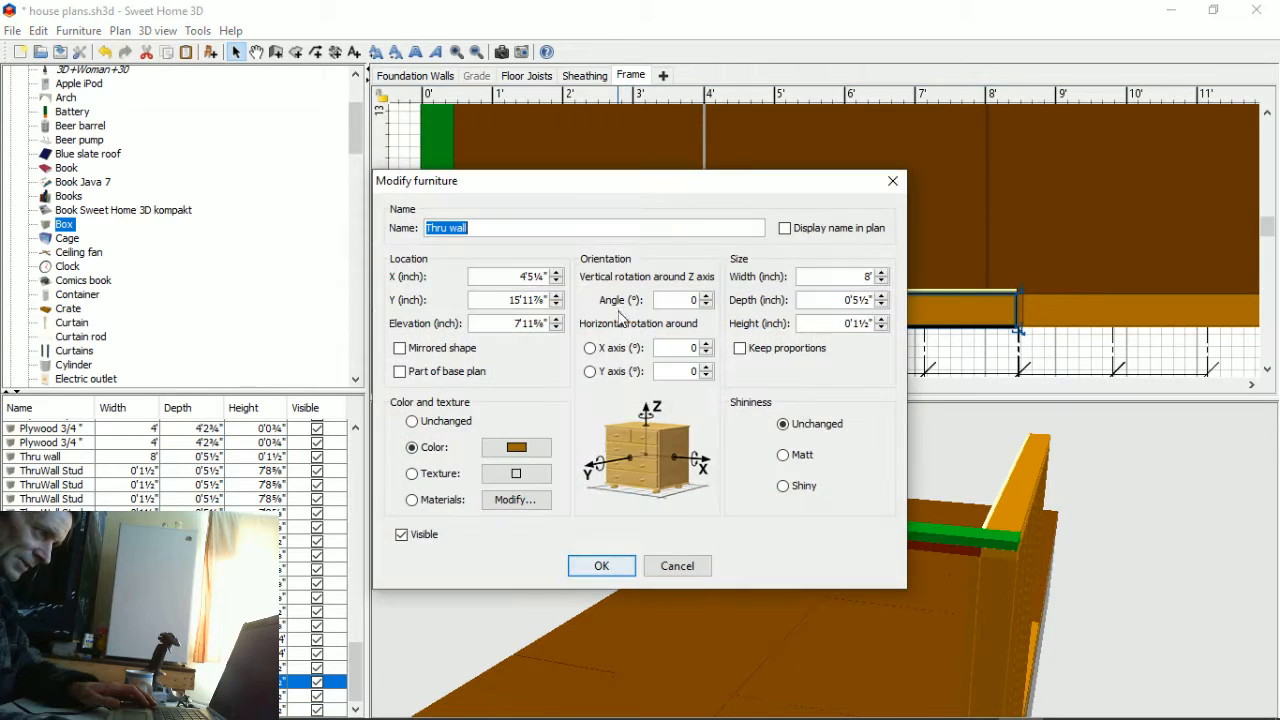
{"action": "left_click", "coordinate": [521, 447]}
{"action": "left_click", "coordinate": [468, 412]}
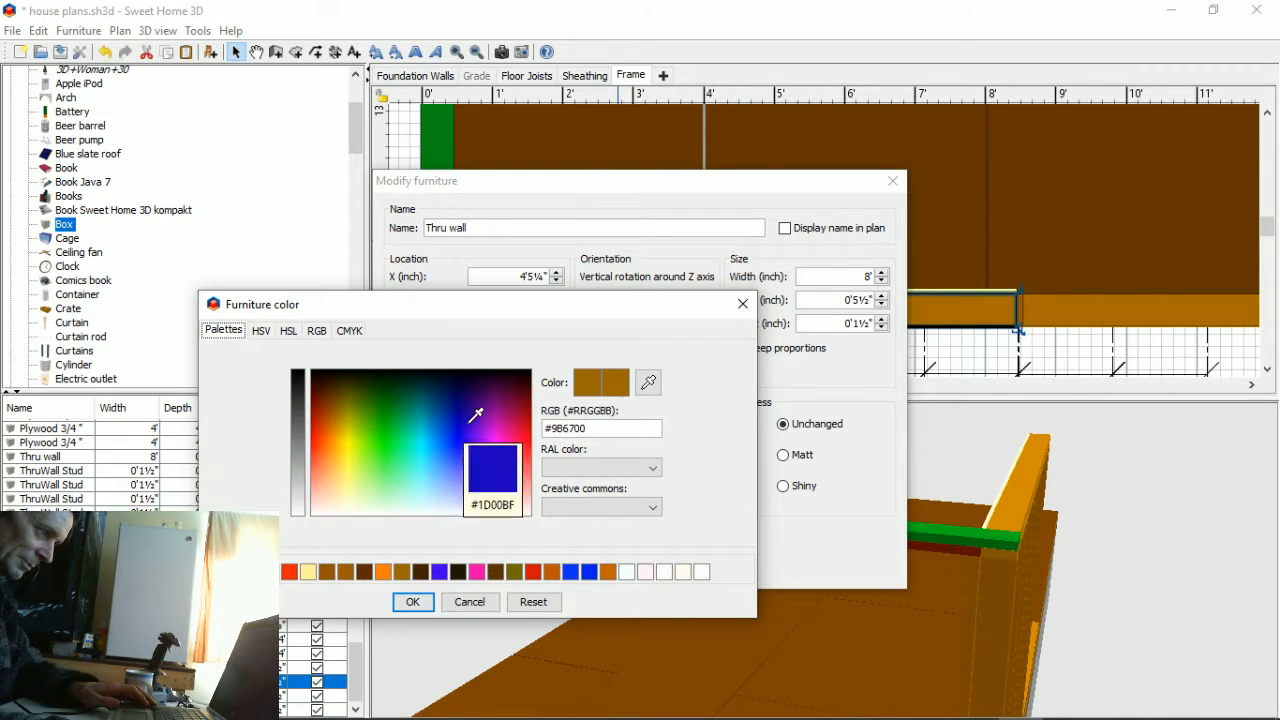
{"action": "left_click", "coordinate": [414, 603]}
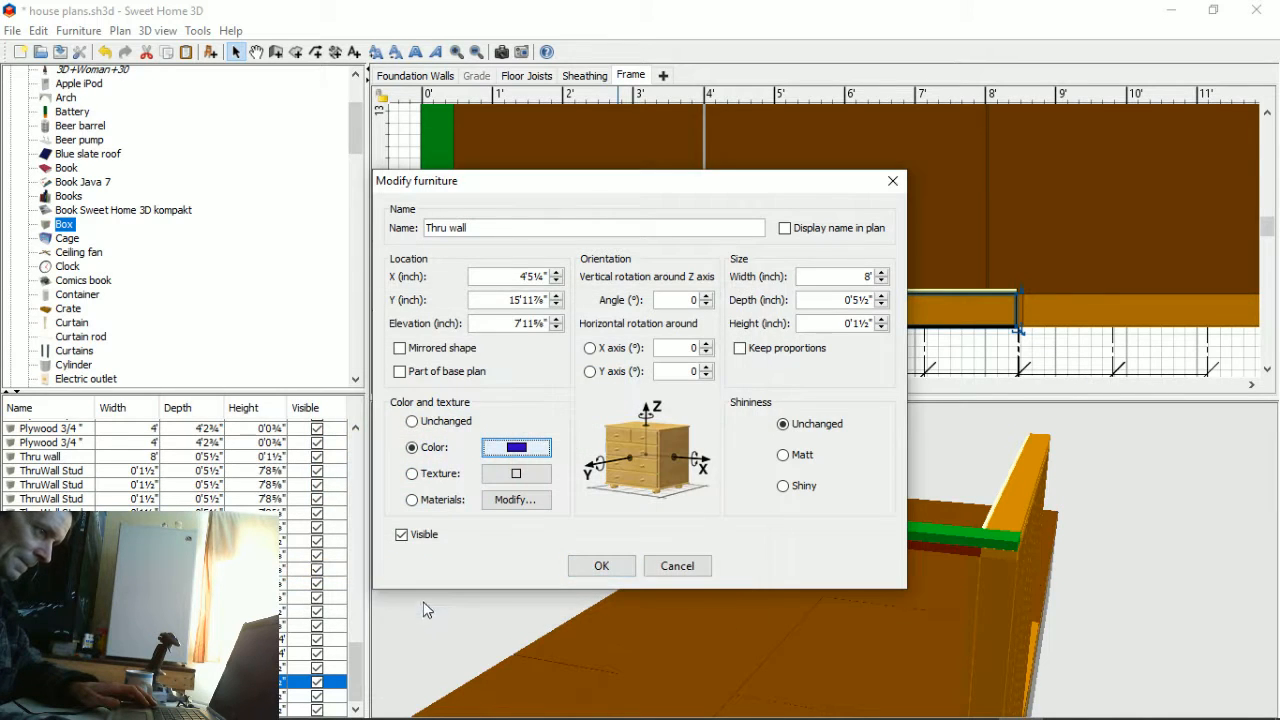
{"action": "left_click", "coordinate": [592, 574]}
- Examine the overlapping top plates at the corner and the whole framed wall from several angles in the 3D view
{"action": "left_click_drag", "start_coordinate": [1084, 634], "coordinate": [1012, 625]}
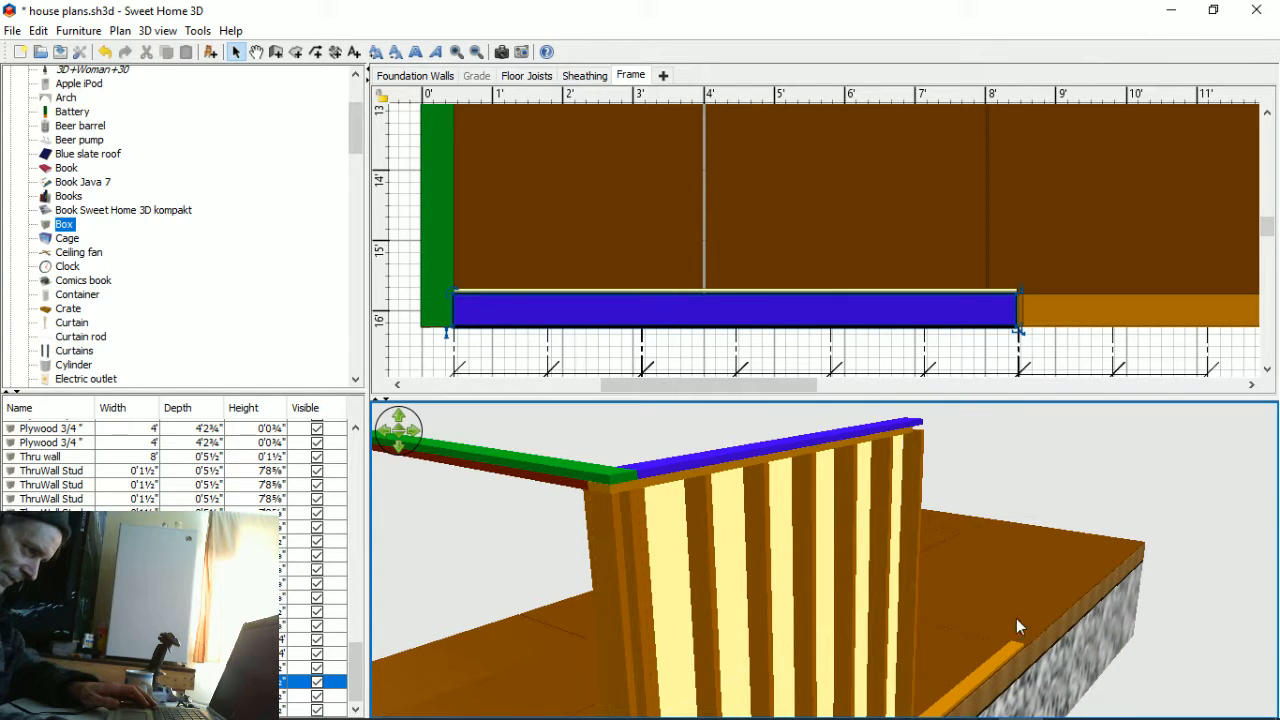
{"action": "left_click_drag", "start_coordinate": [971, 640], "coordinate": [835, 556]}
{"action": "scroll", "coordinate": [835, 556], "scroll_direction": "down", "scroll_amount": 10}
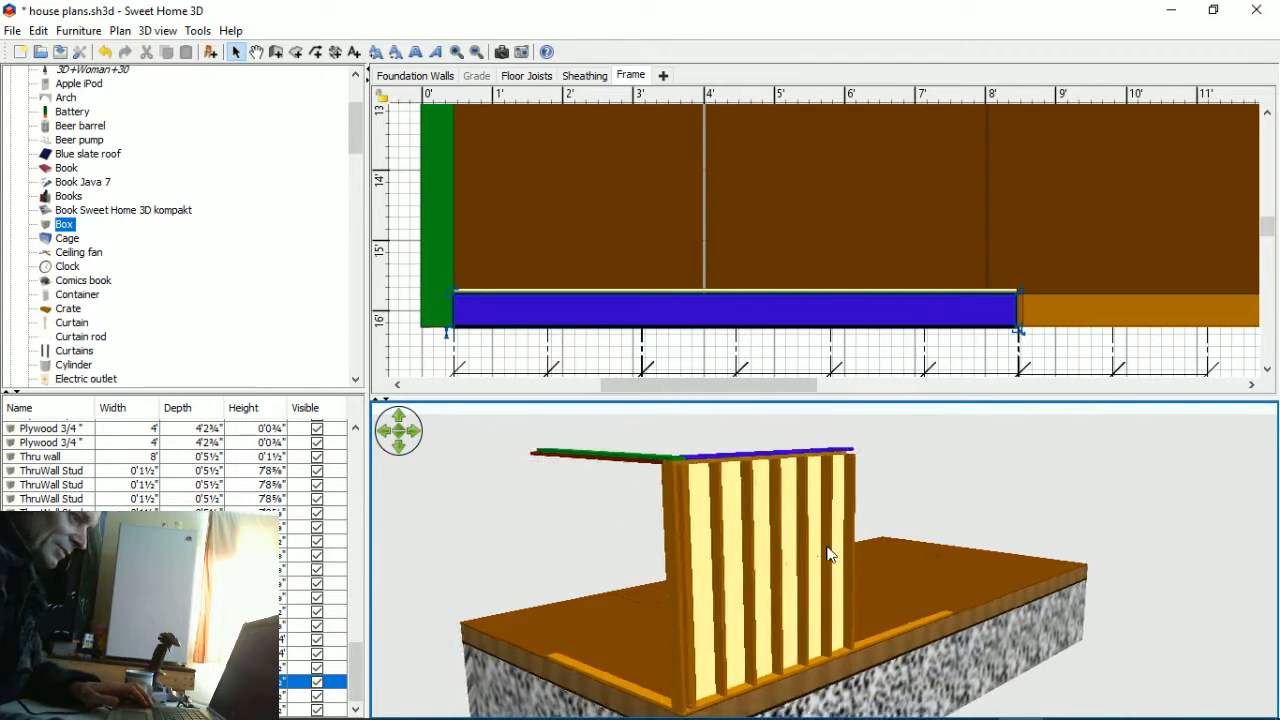
{"action": "scroll", "coordinate": [792, 466], "scroll_direction": "down", "scroll_amount": 8}
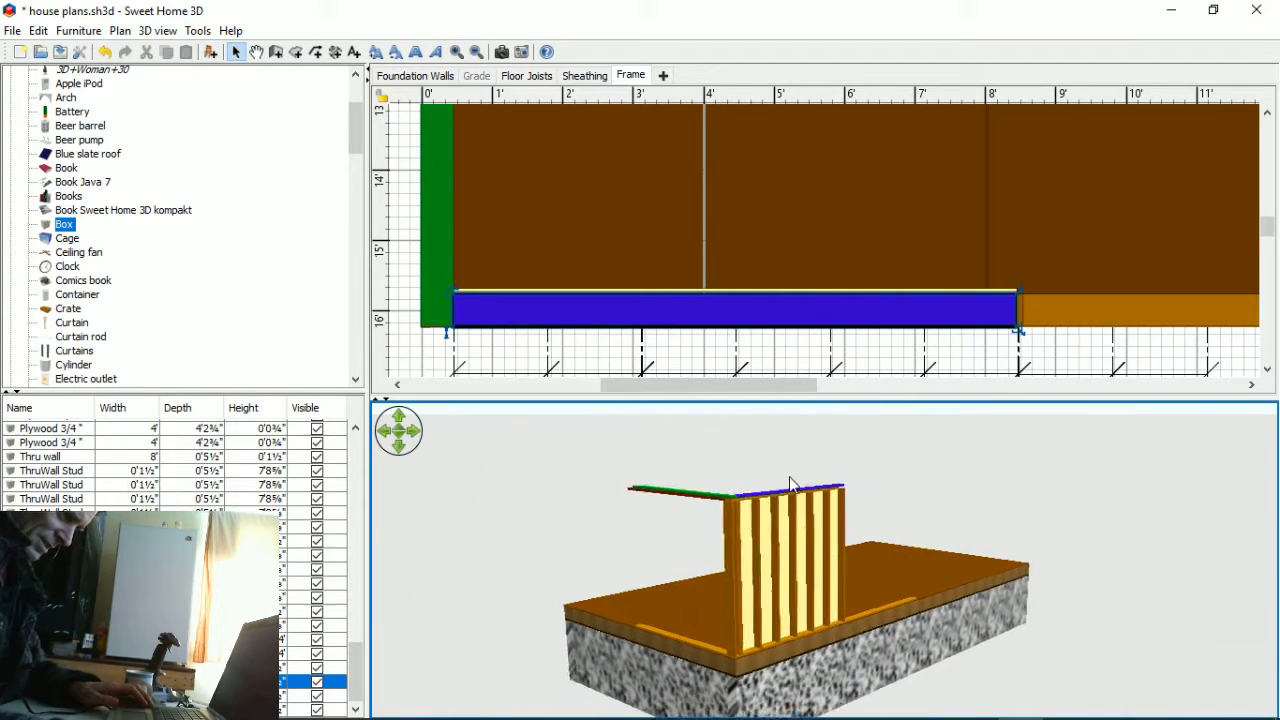
{"action": "left_click_drag", "start_coordinate": [771, 598], "coordinate": [1140, 555]}
{"action": "scroll", "coordinate": [755, 228], "scroll_direction": "down", "scroll_amount": 5}
{"action": "scroll", "coordinate": [755, 227], "scroll_direction": "up", "scroll_amount": 6}
- Place a Box from the furniture catalog in the empty area east of the house on the Frame level
{"action": "scroll", "coordinate": [750, 227], "scroll_direction": "down", "scroll_amount": 4, "text": "ctrl"}
{"action": "scroll", "coordinate": [750, 235], "scroll_direction": "down", "scroll_amount": 4, "text": "ctrl"}
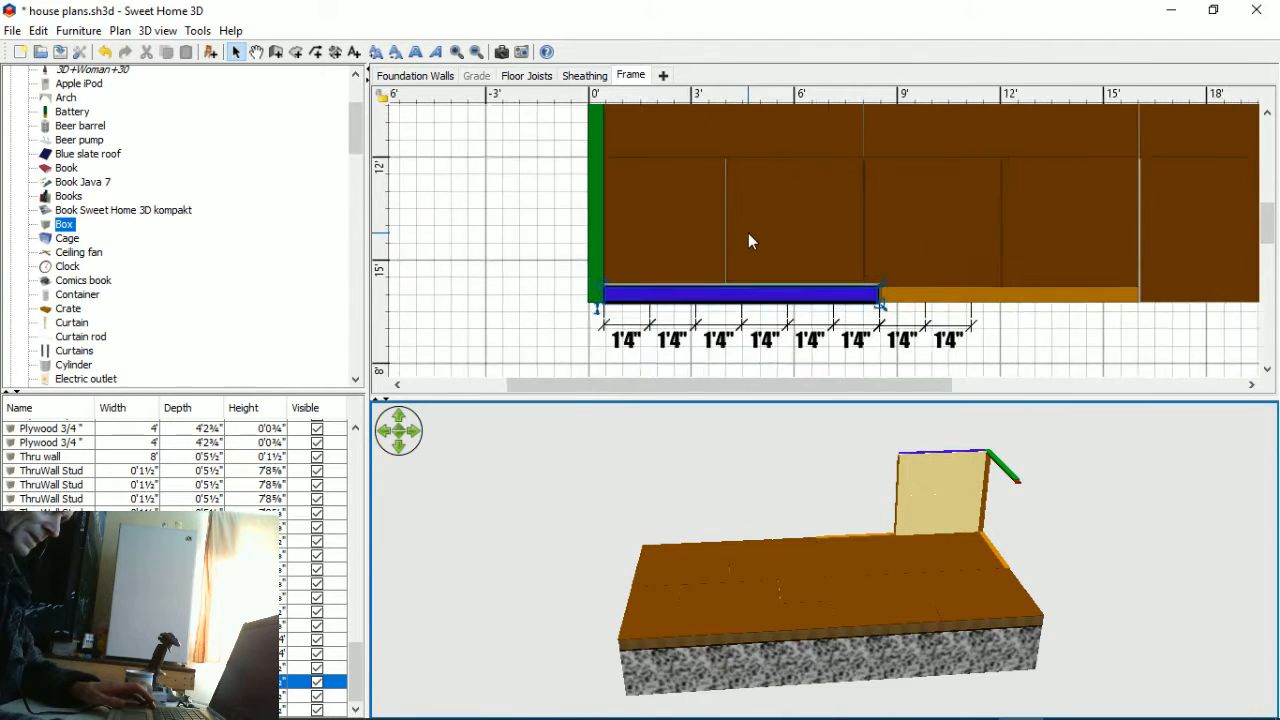
{"action": "scroll", "coordinate": [766, 289], "scroll_direction": "down", "scroll_amount": 3, "text": "ctrl"}
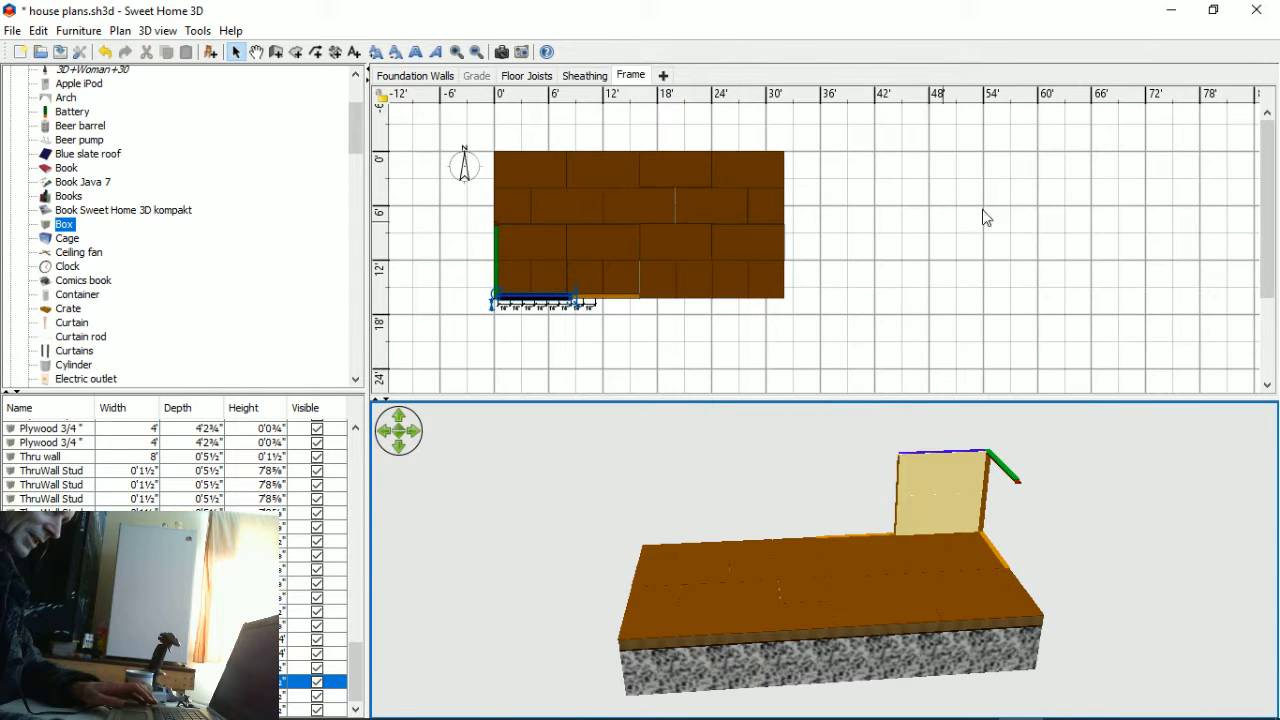
{"action": "mouse_move", "coordinate": [1267, 194]}
{"action": "left_mouse_down"}
{"action": "mouse_move", "coordinate": [1276, 243]}
{"action": "mouse_move", "coordinate": [1272, 180]}
{"action": "left_mouse_up"}
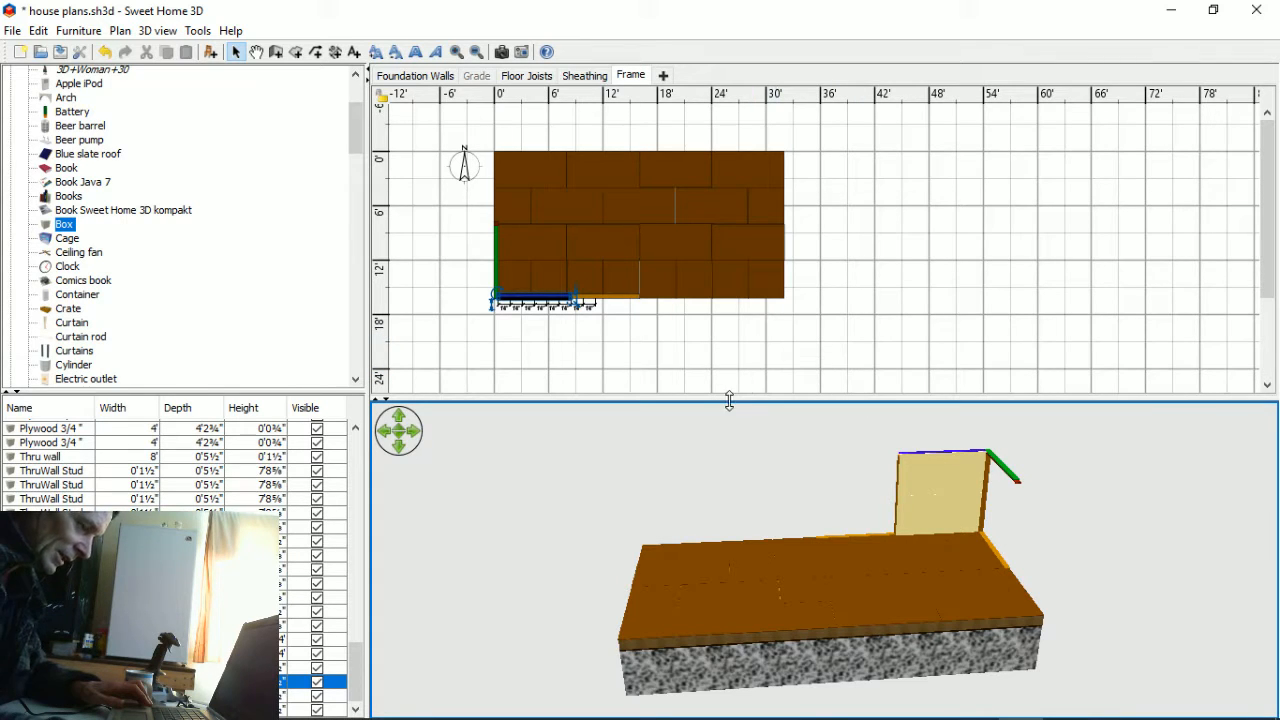
{"action": "left_click", "coordinate": [50, 228]}
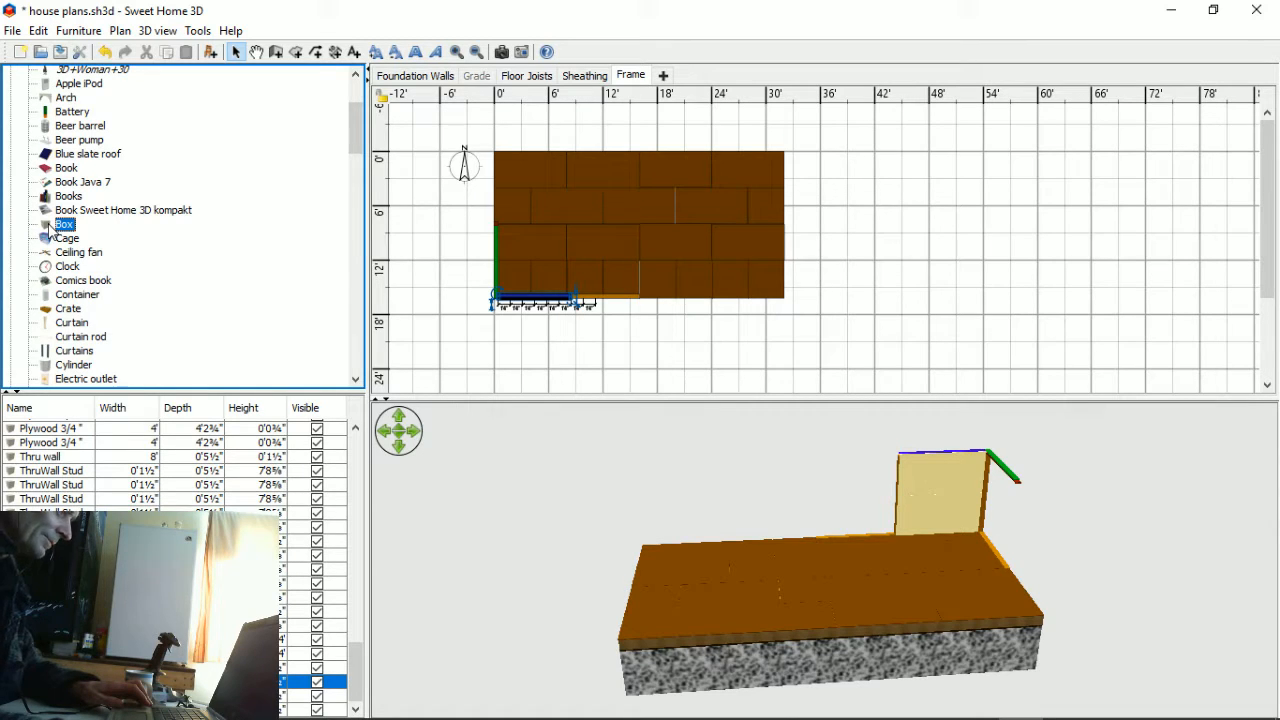
{"action": "left_click_drag", "start_coordinate": [142, 240], "coordinate": [940, 212]}
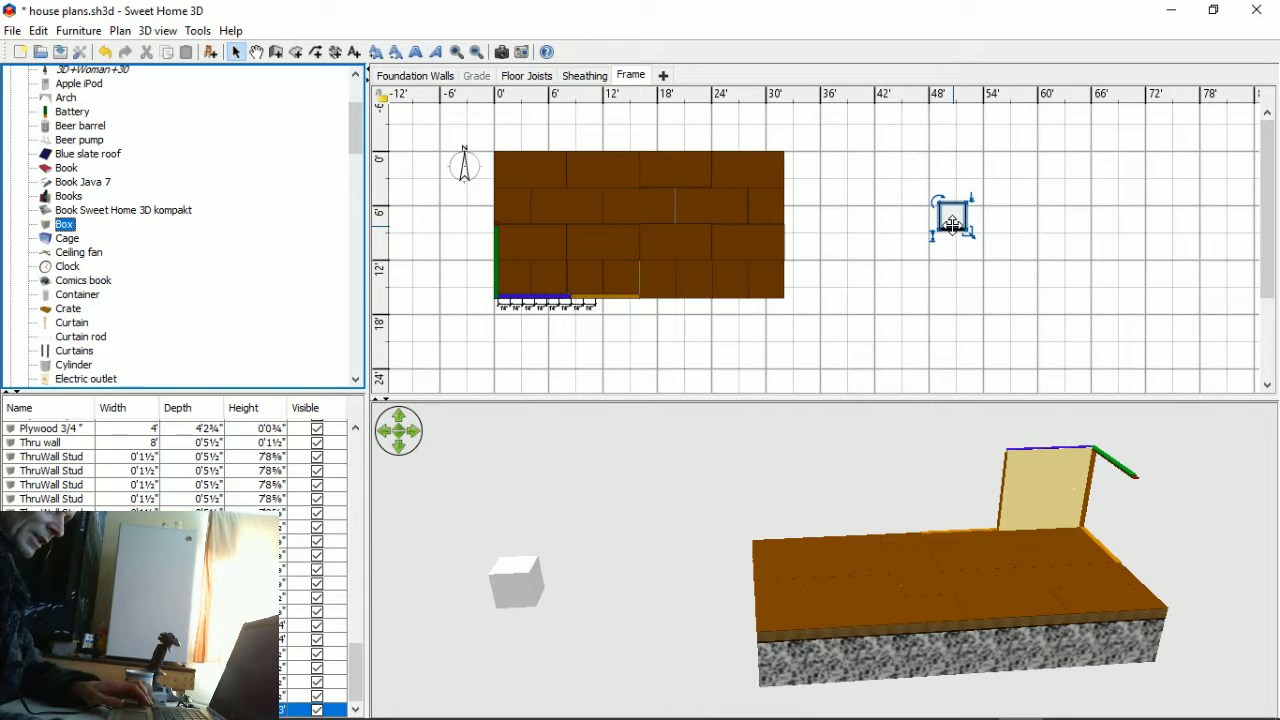
{"action": "double_click", "coordinate": [953, 220]}
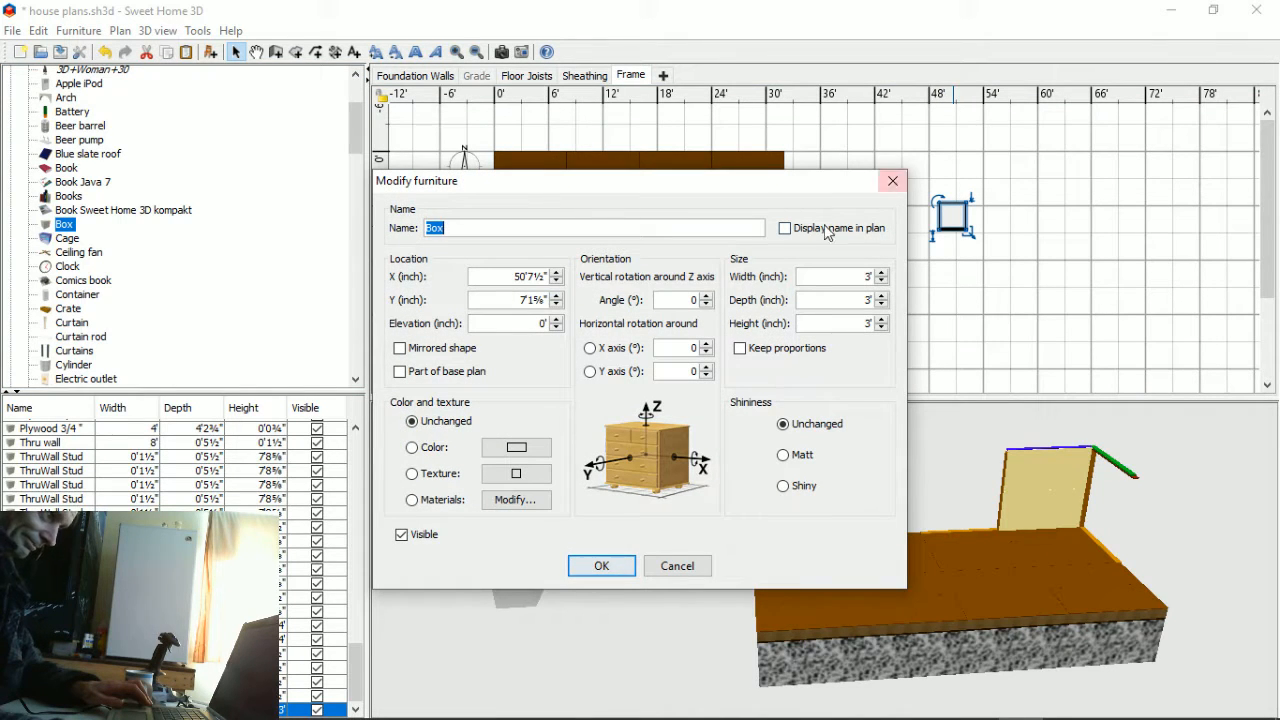
{"action": "left_click", "coordinate": [520, 445]}
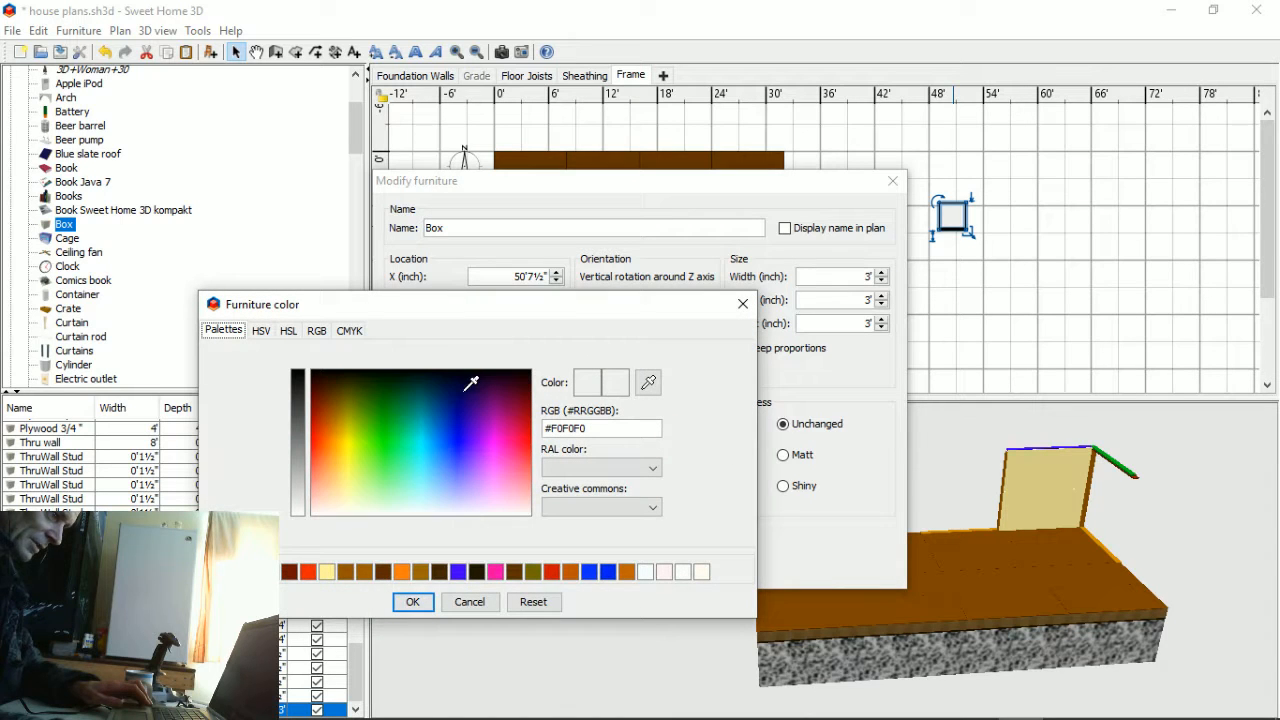
{"action": "left_click", "coordinate": [413, 602]}
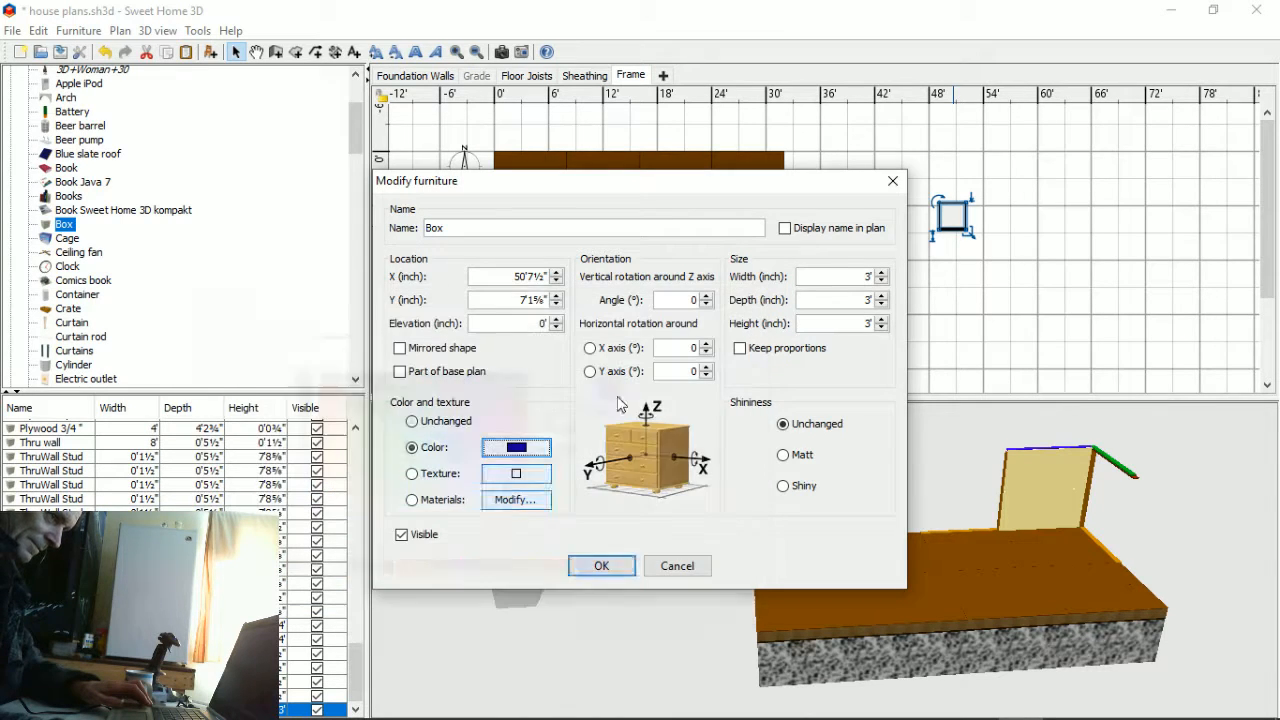
{"action": "left_click", "coordinate": [892, 182]}
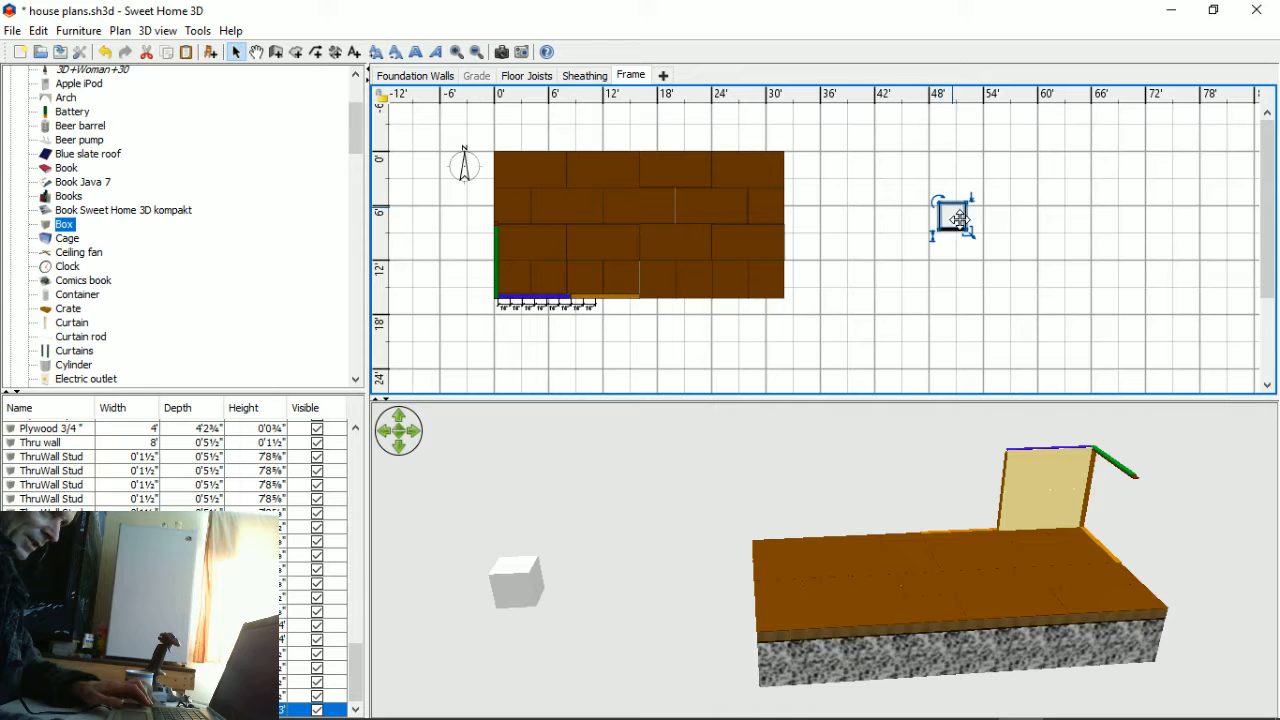
- Resize the new box to 10'10" wide by 17'5" deep and set its height to 8'
{"action": "left_click_drag", "start_coordinate": [963, 229], "coordinate": [1038, 362]}
{"action": "double_click", "coordinate": [969, 304]}
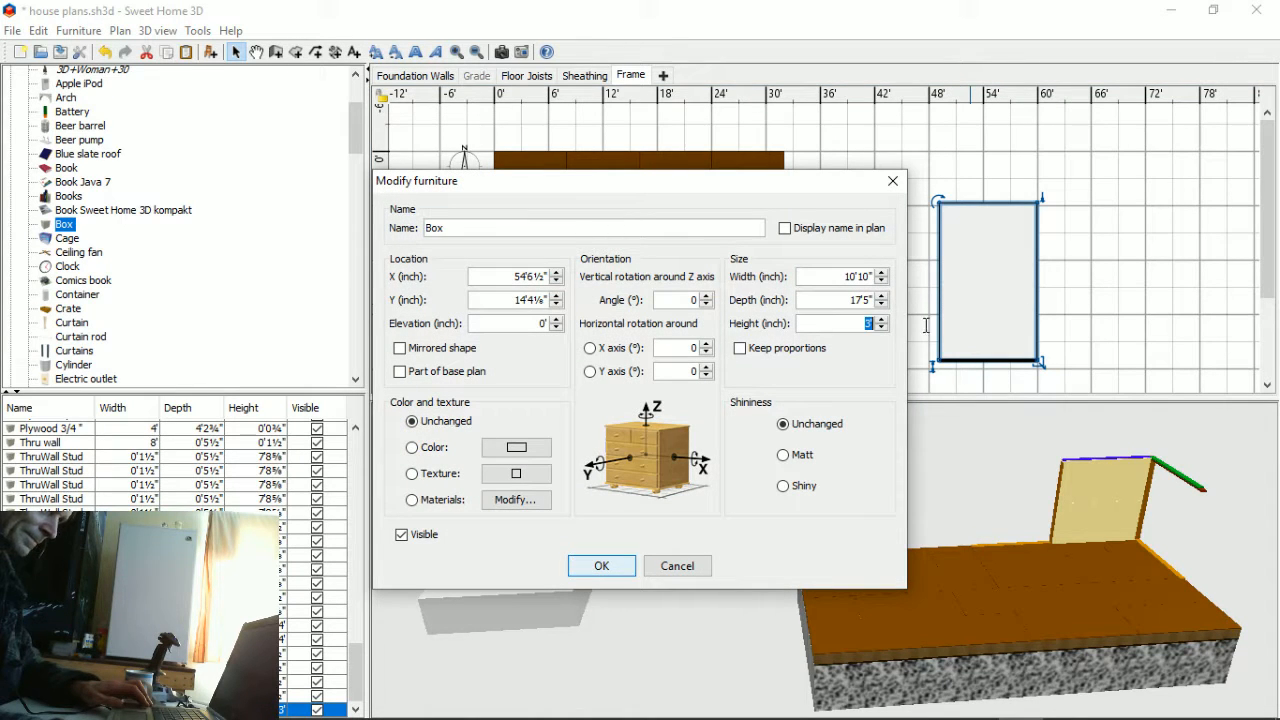
{"action": "key", "text": "Return"}
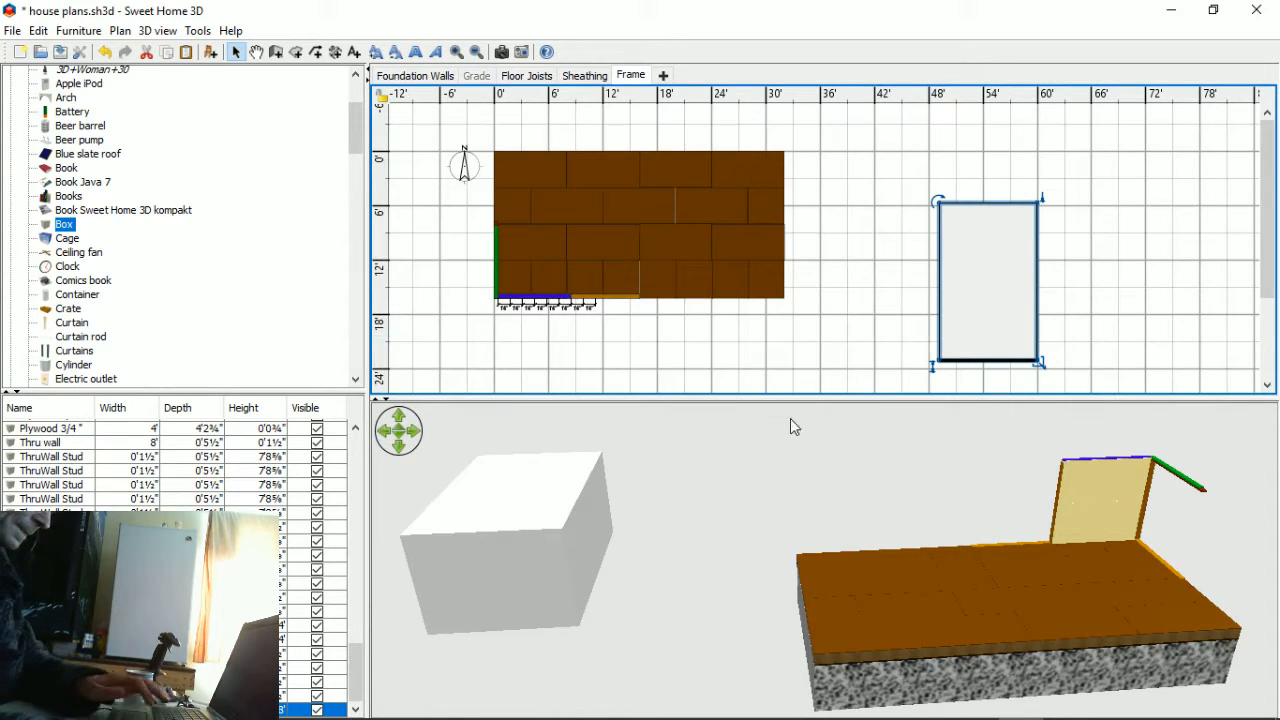
- Set the box's colour to magenta #E240FF and move it flush against the east end of the house, aligned with the north edge
{"action": "double_click", "coordinate": [943, 284]}
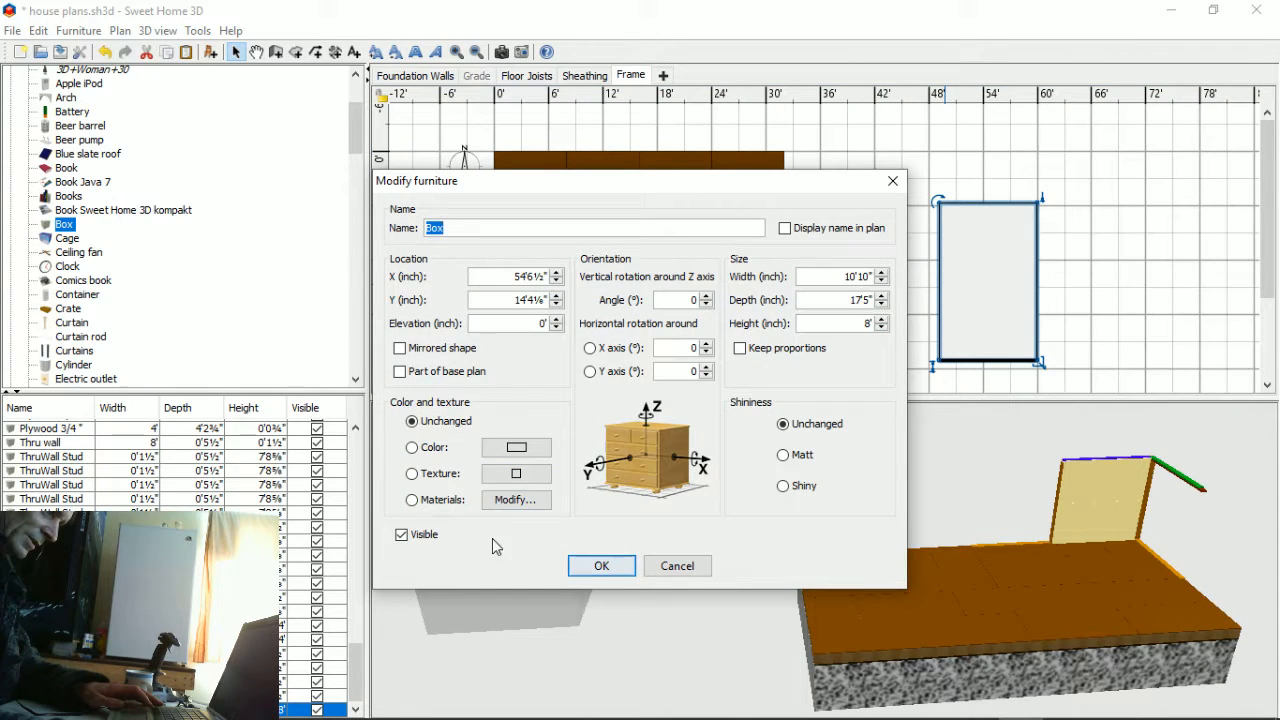
{"action": "left_click", "coordinate": [517, 474]}
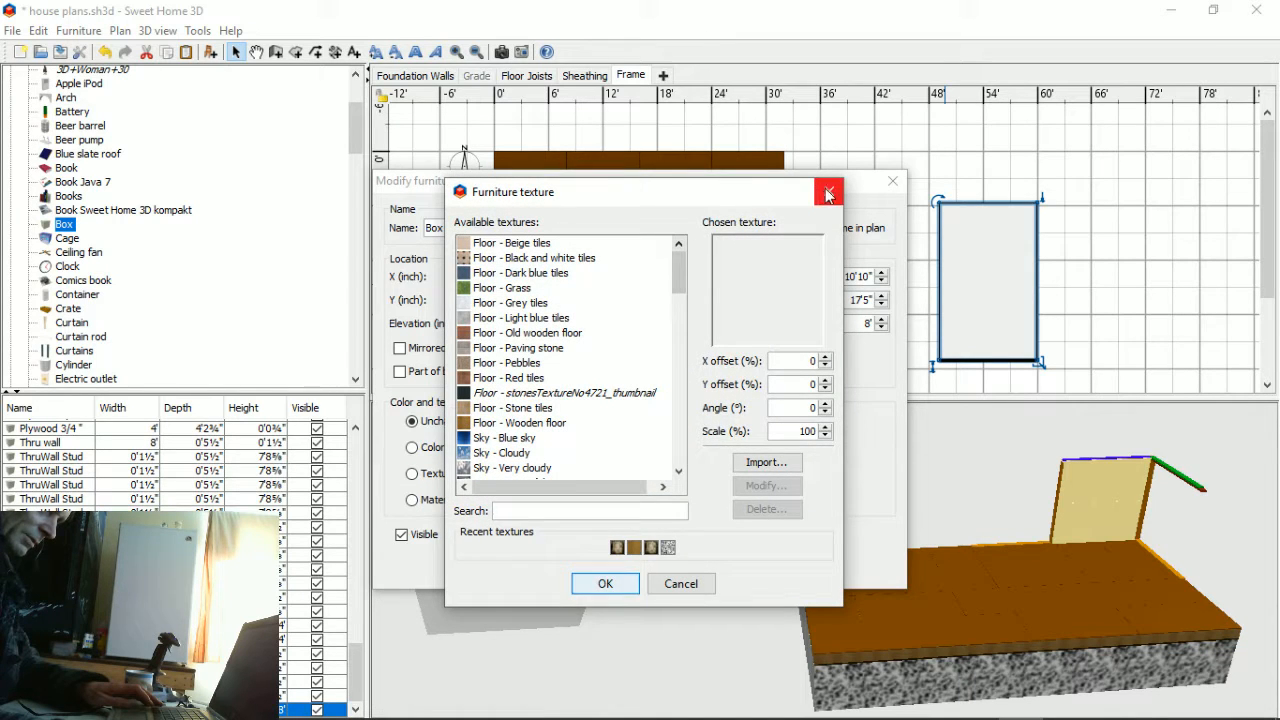
{"action": "left_click", "coordinate": [828, 193]}
{"action": "left_click", "coordinate": [528, 450]}
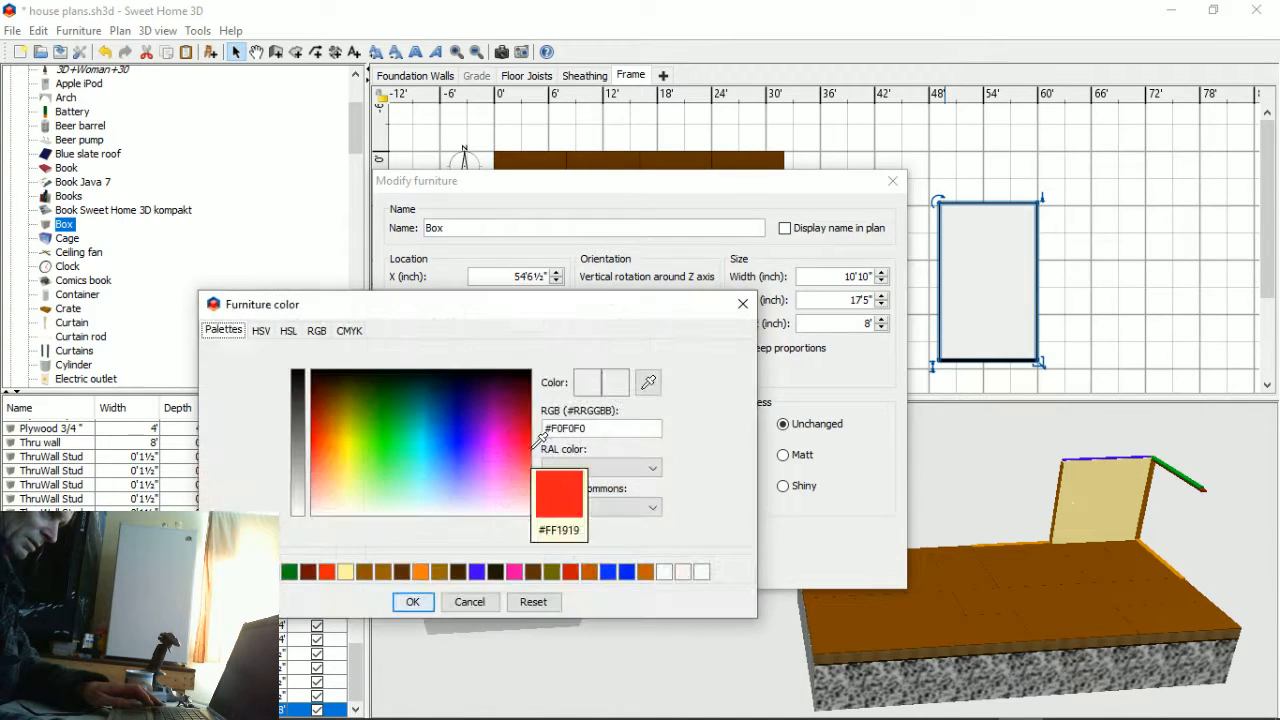
{"action": "left_click", "coordinate": [496, 452]}
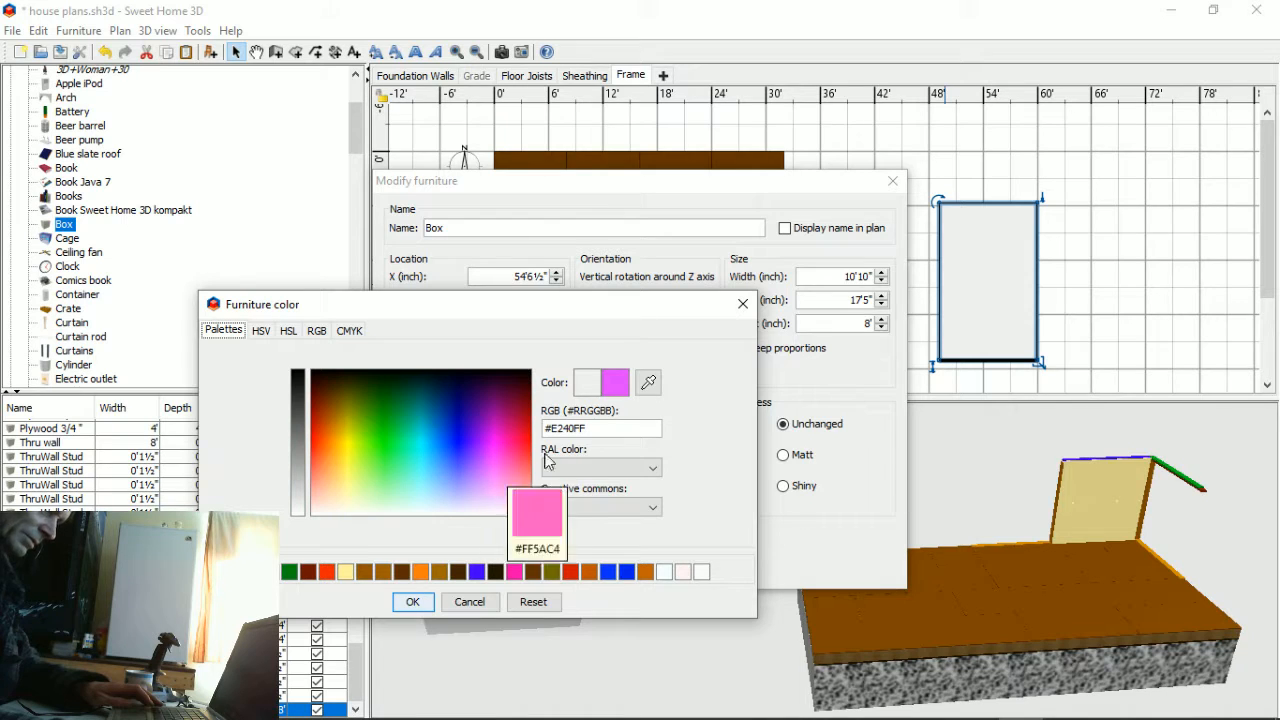
{"action": "left_click", "coordinate": [425, 604]}
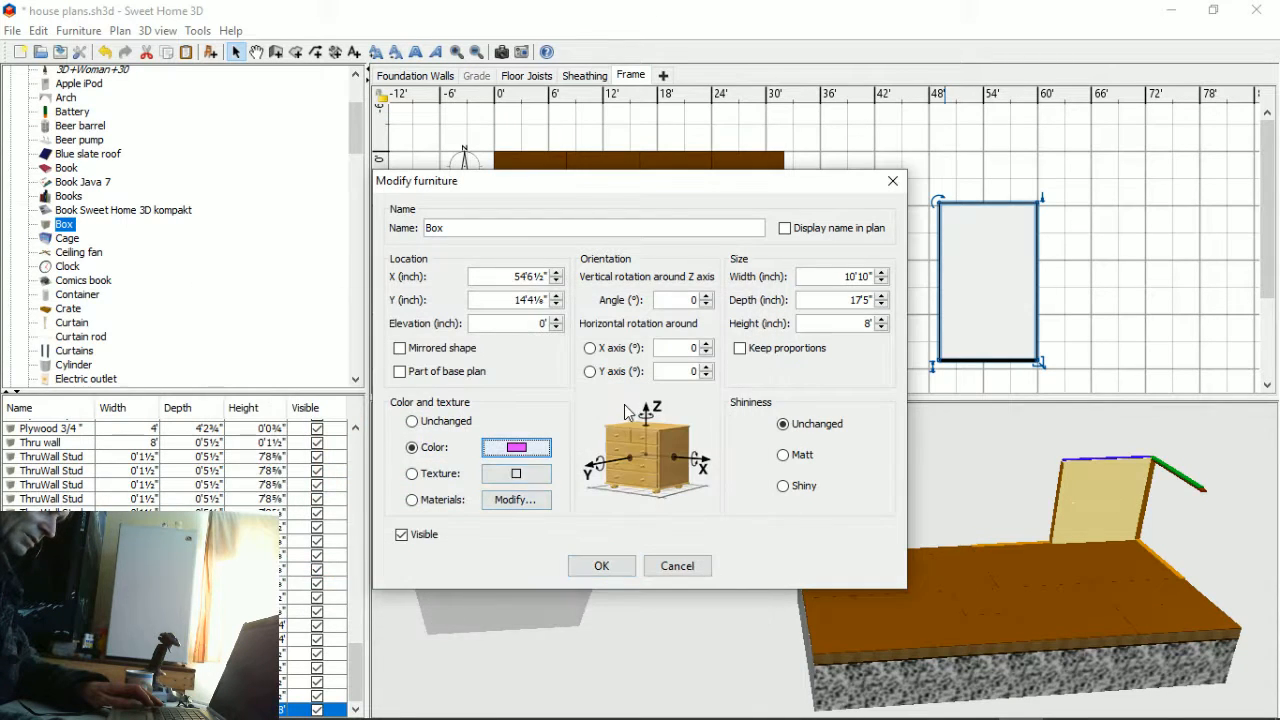
{"action": "left_click", "coordinate": [603, 567]}
{"action": "left_click_drag", "start_coordinate": [990, 267], "coordinate": [838, 216]}
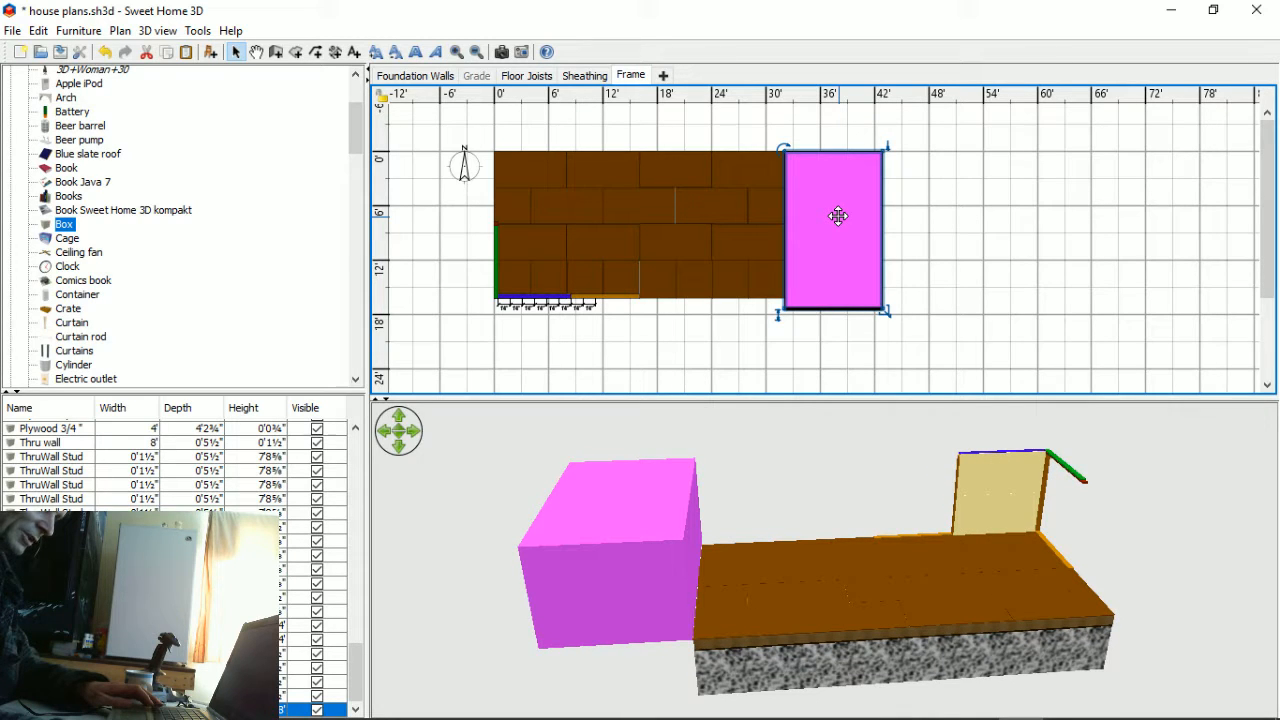
- Try to transfer the magenta box from the Frame level to the Grade level by copying, deleting and pasting it
{"action": "right_click", "coordinate": [840, 222]}
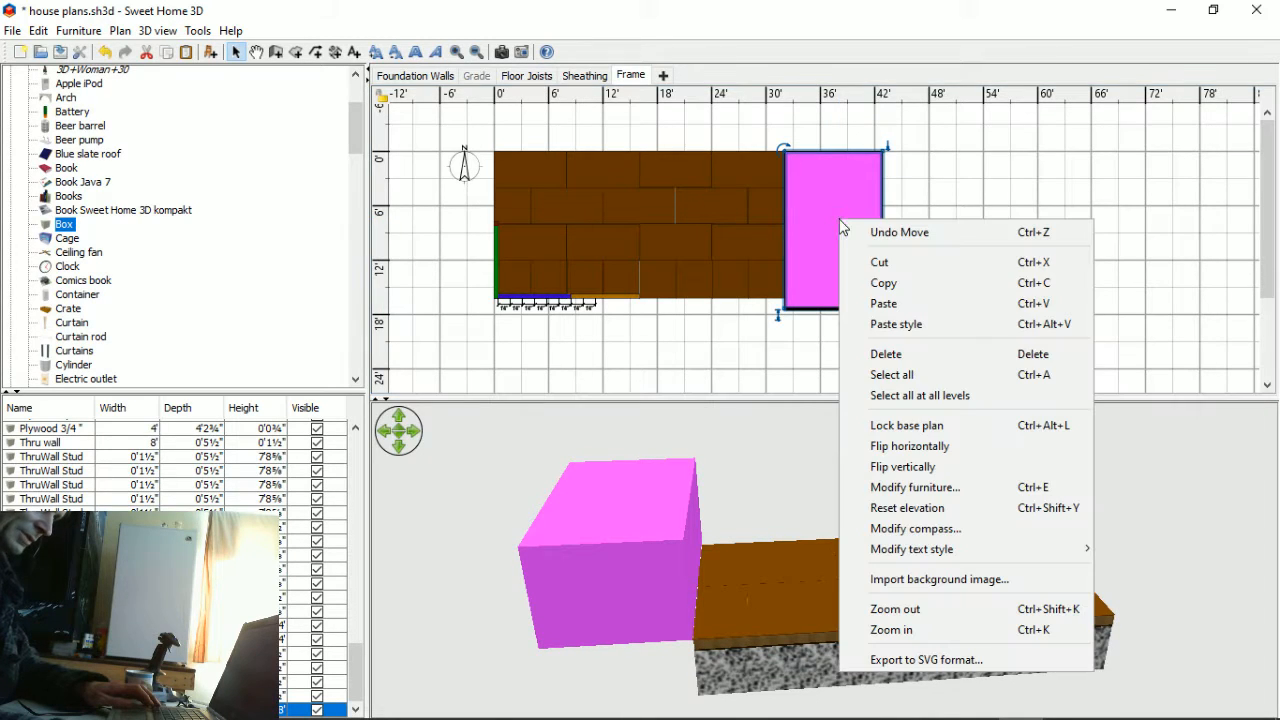
{"action": "left_click", "coordinate": [893, 288]}
{"action": "key", "text": "Delete"}
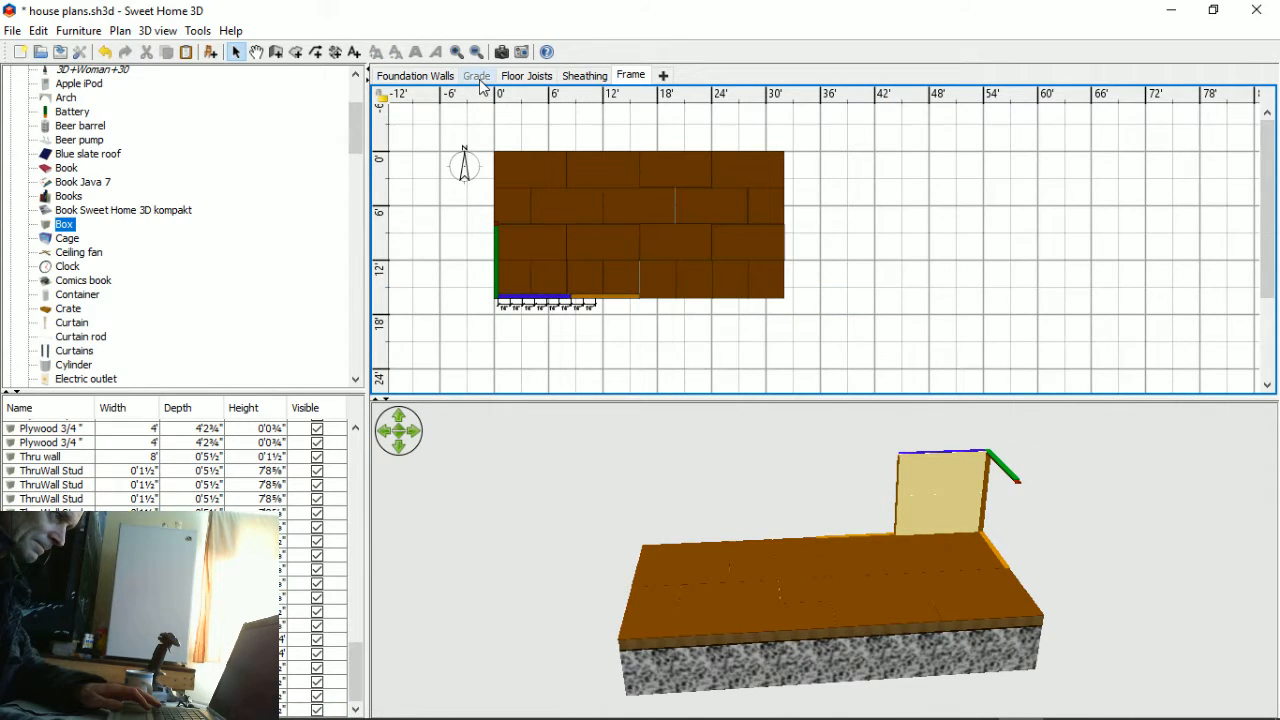
{"action": "left_click", "coordinate": [480, 82]}
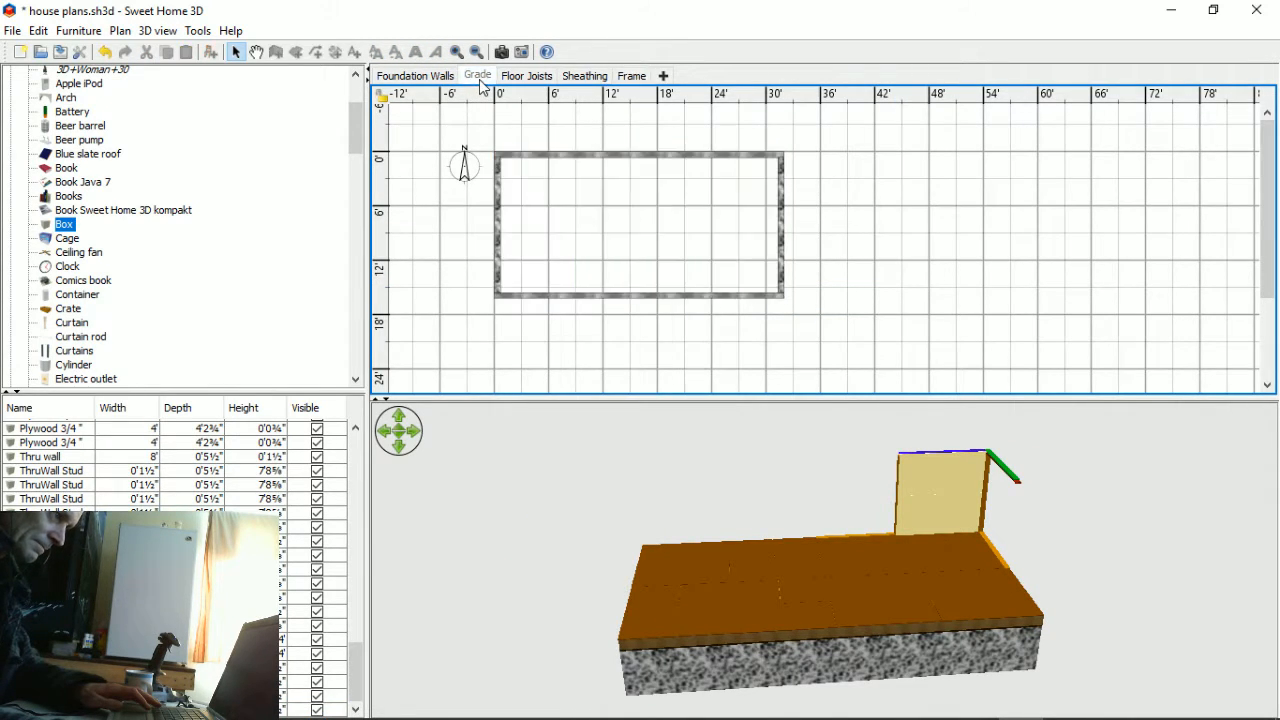
{"action": "right_click", "coordinate": [848, 261]}
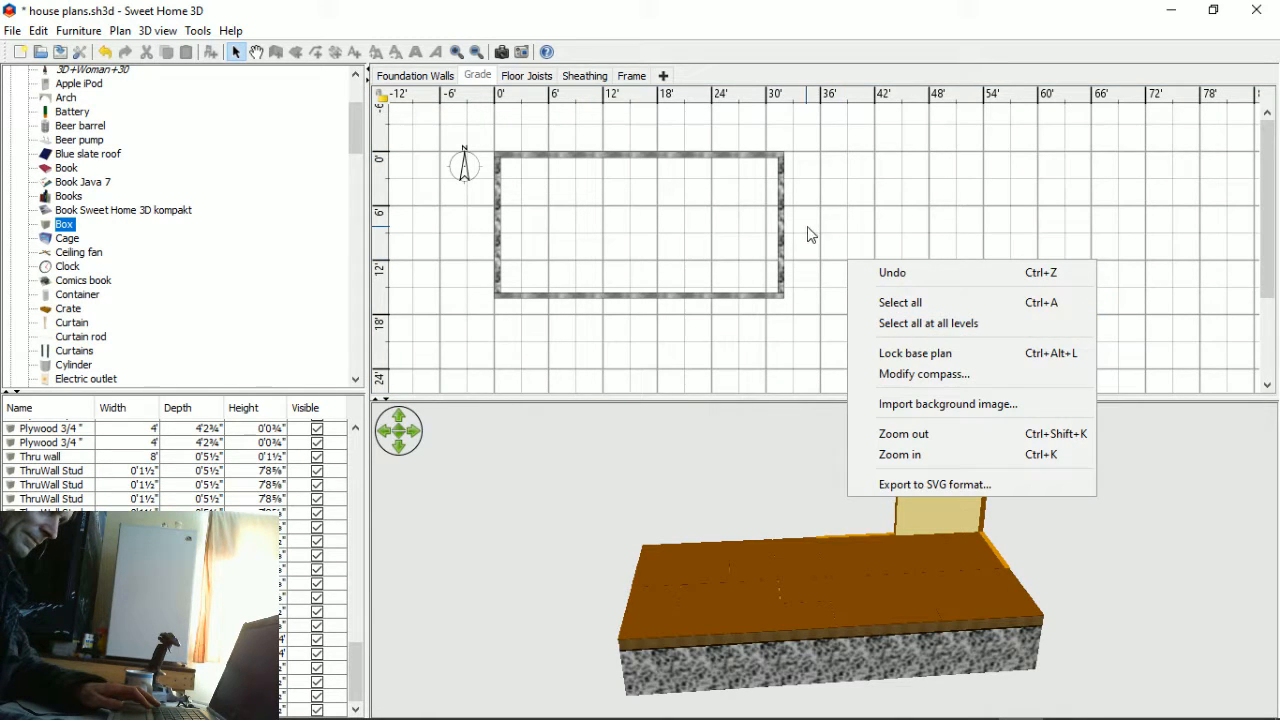
{"action": "left_click", "coordinate": [845, 230]}
{"action": "right_click", "coordinate": [842, 228]}
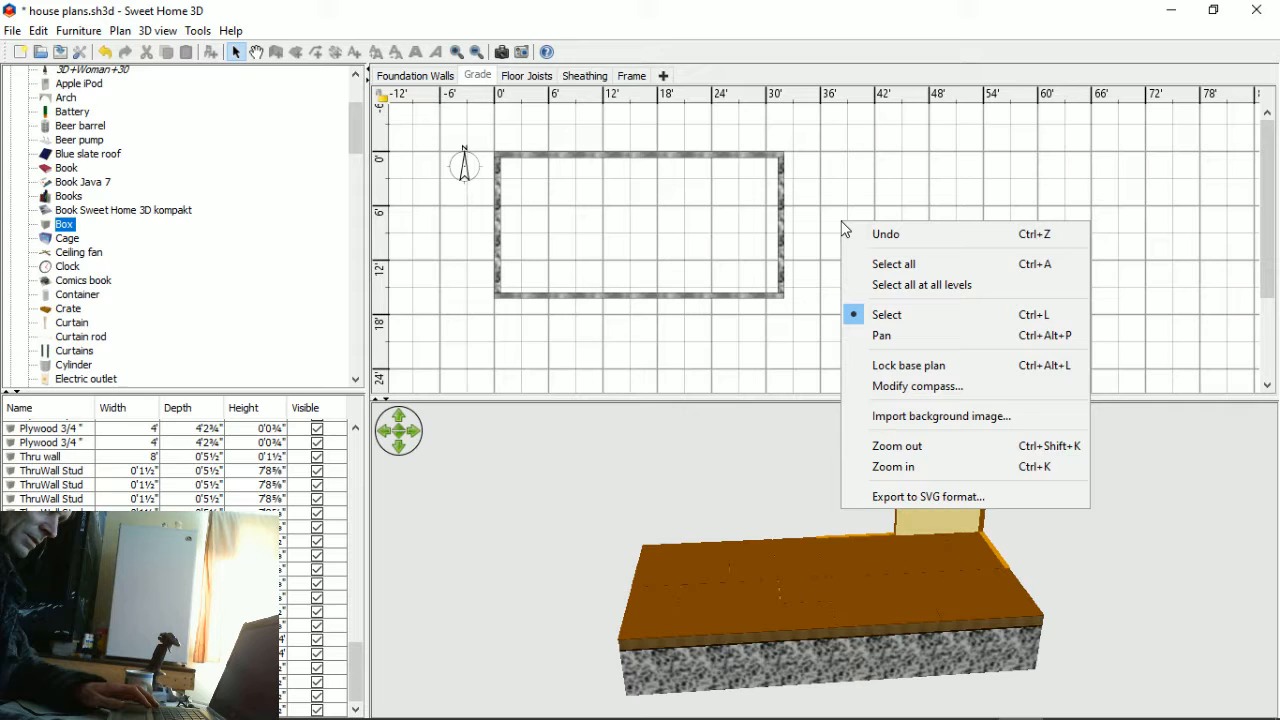
{"action": "left_click", "coordinate": [812, 139]}
{"action": "right_click", "coordinate": [827, 142]}
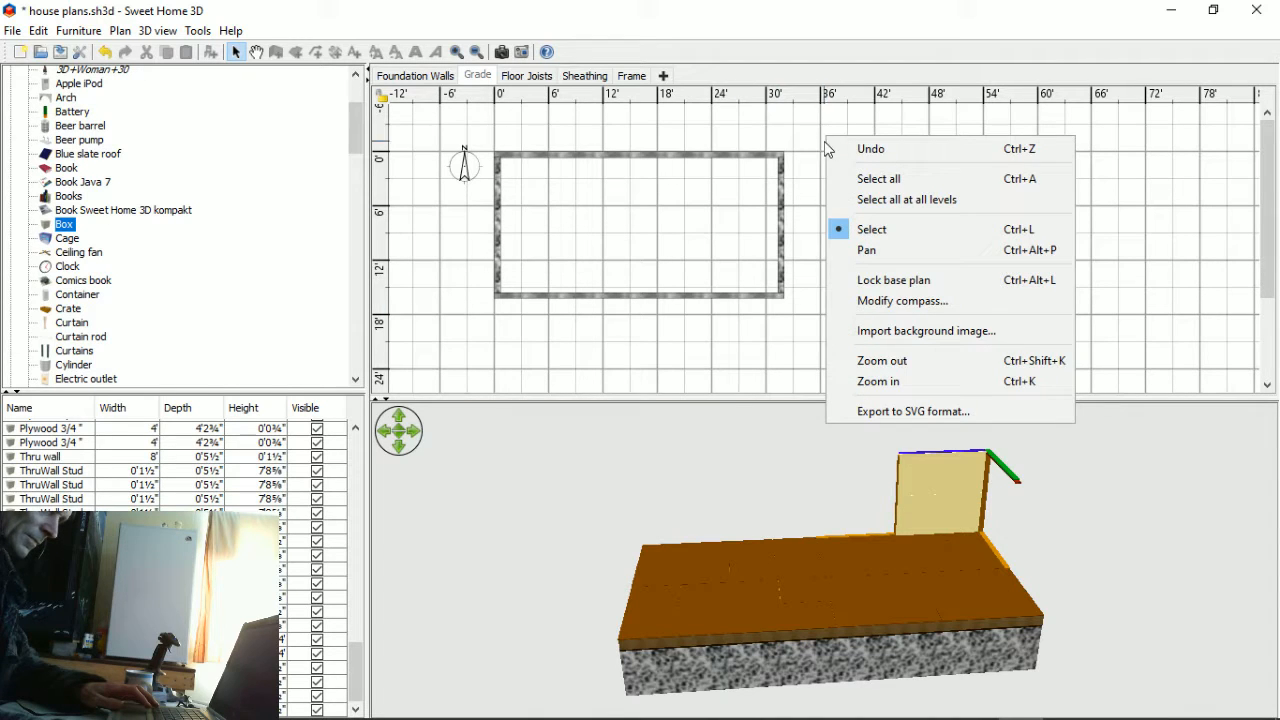
- Return to the Frame level and undo the deletion of the magenta box
{"action": "left_click", "coordinate": [642, 80]}
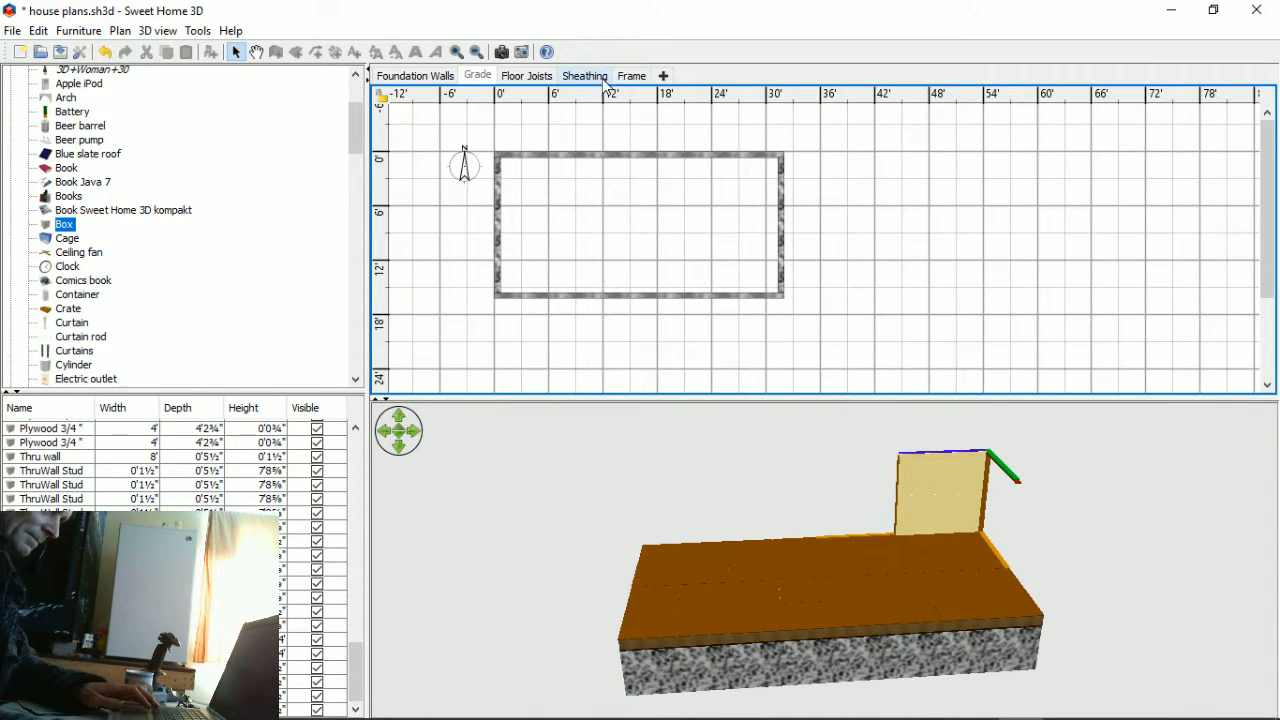
{"action": "left_click", "coordinate": [605, 79]}
{"action": "left_click", "coordinate": [634, 80]}
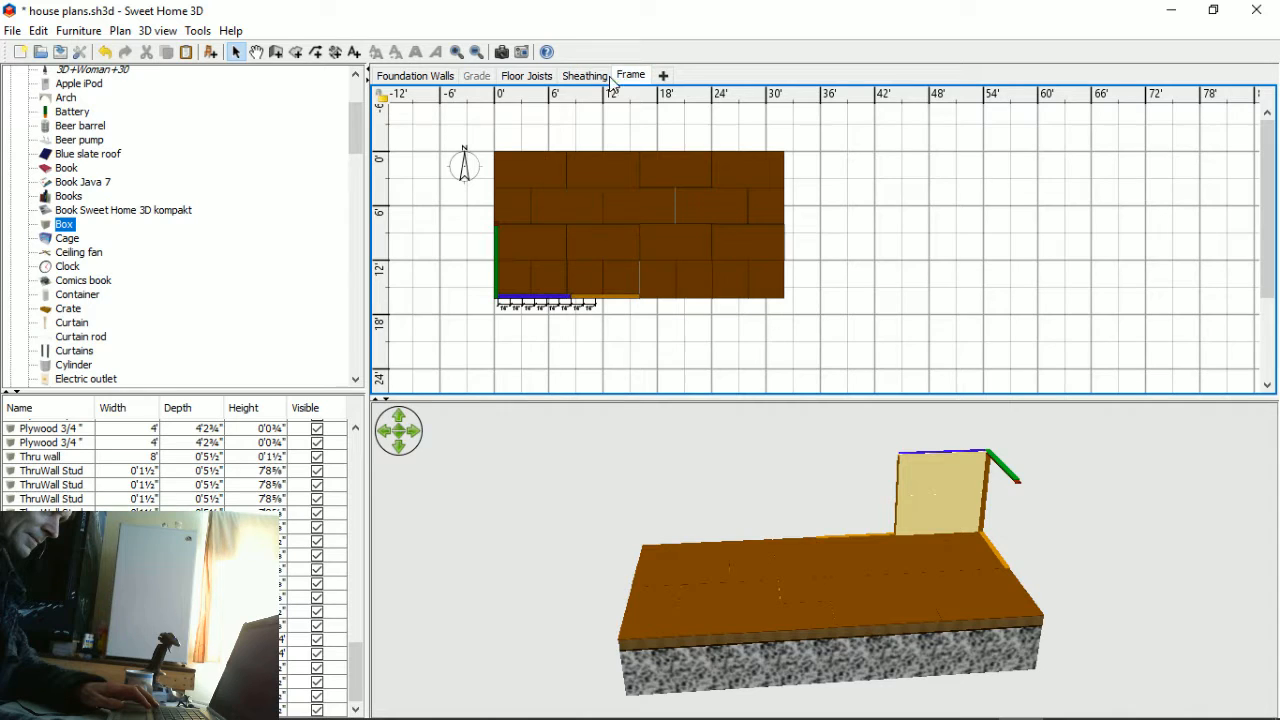
{"action": "left_click", "coordinate": [105, 52]}
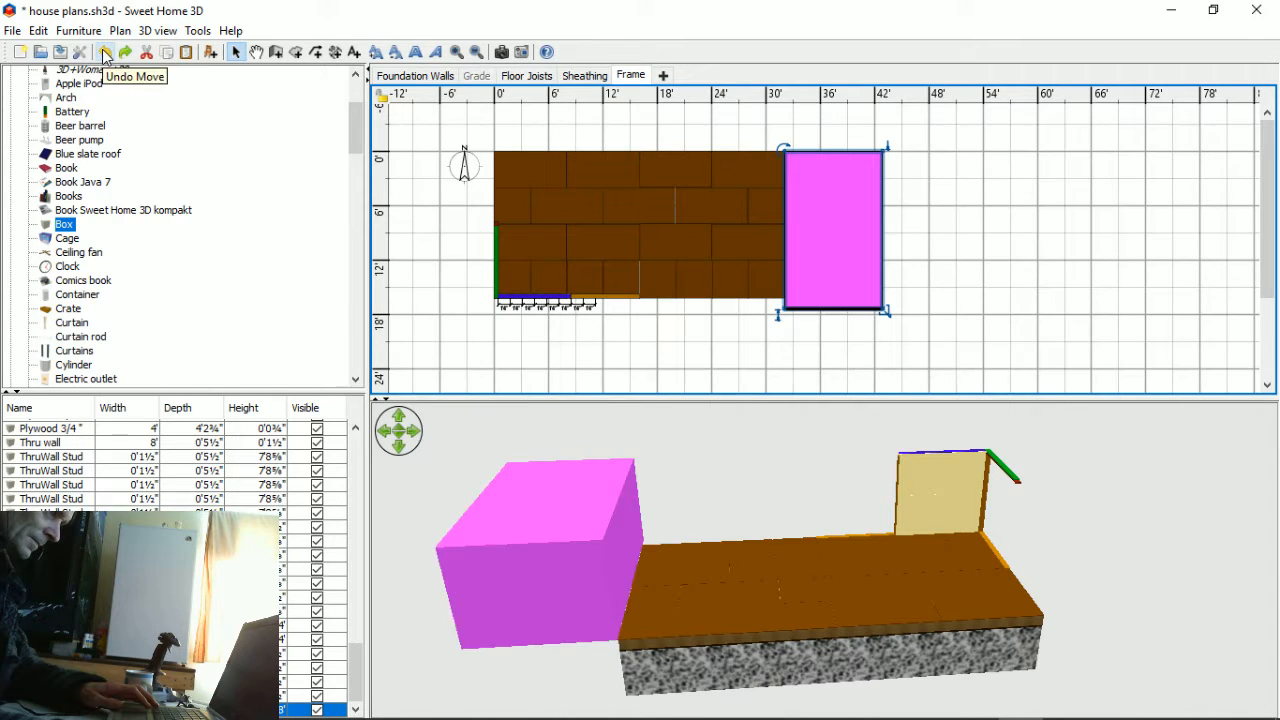
- Copy the magenta box and delete it from the Frame level
{"action": "right_click", "coordinate": [816, 212]}
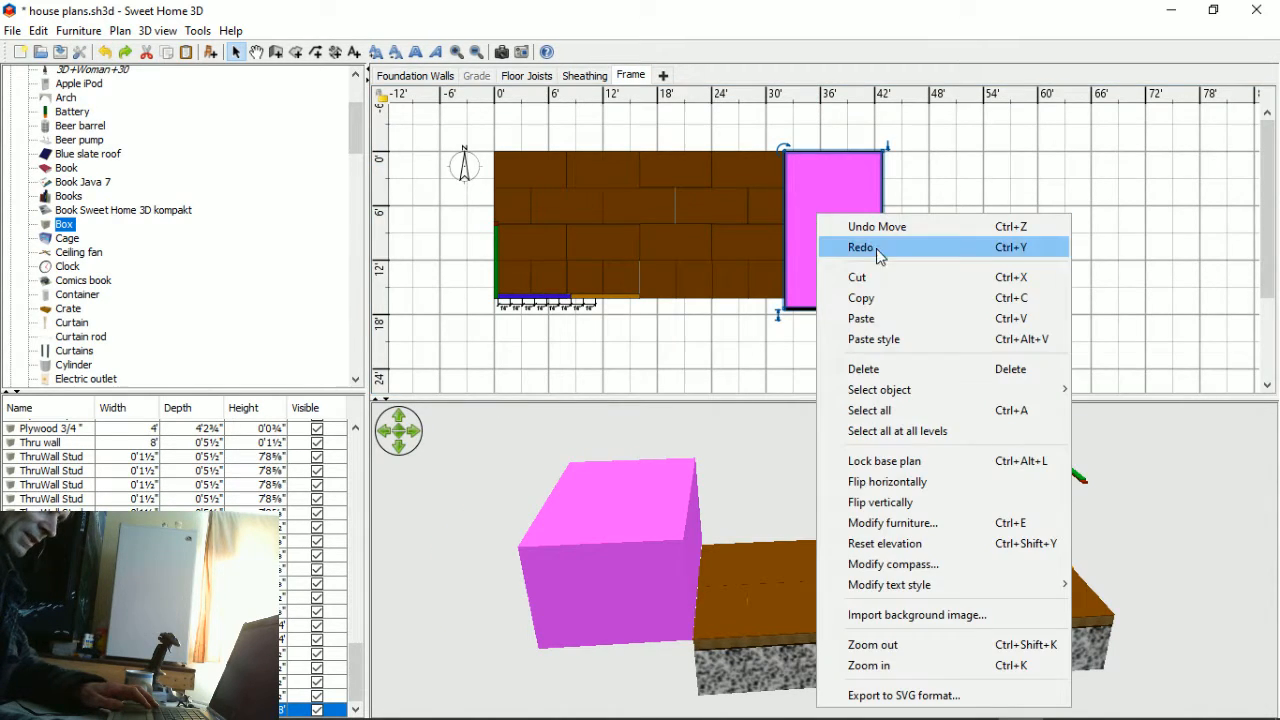
{"action": "left_click", "coordinate": [862, 298]}
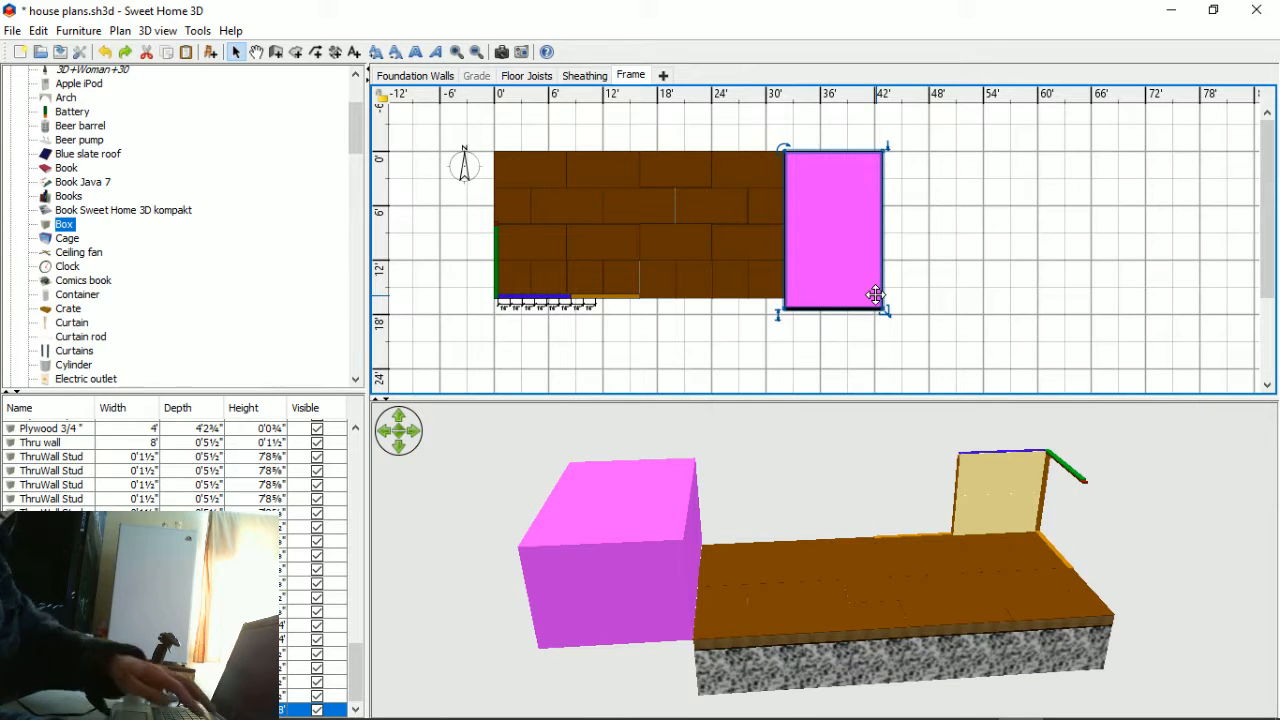
{"action": "key", "text": "Delete"}
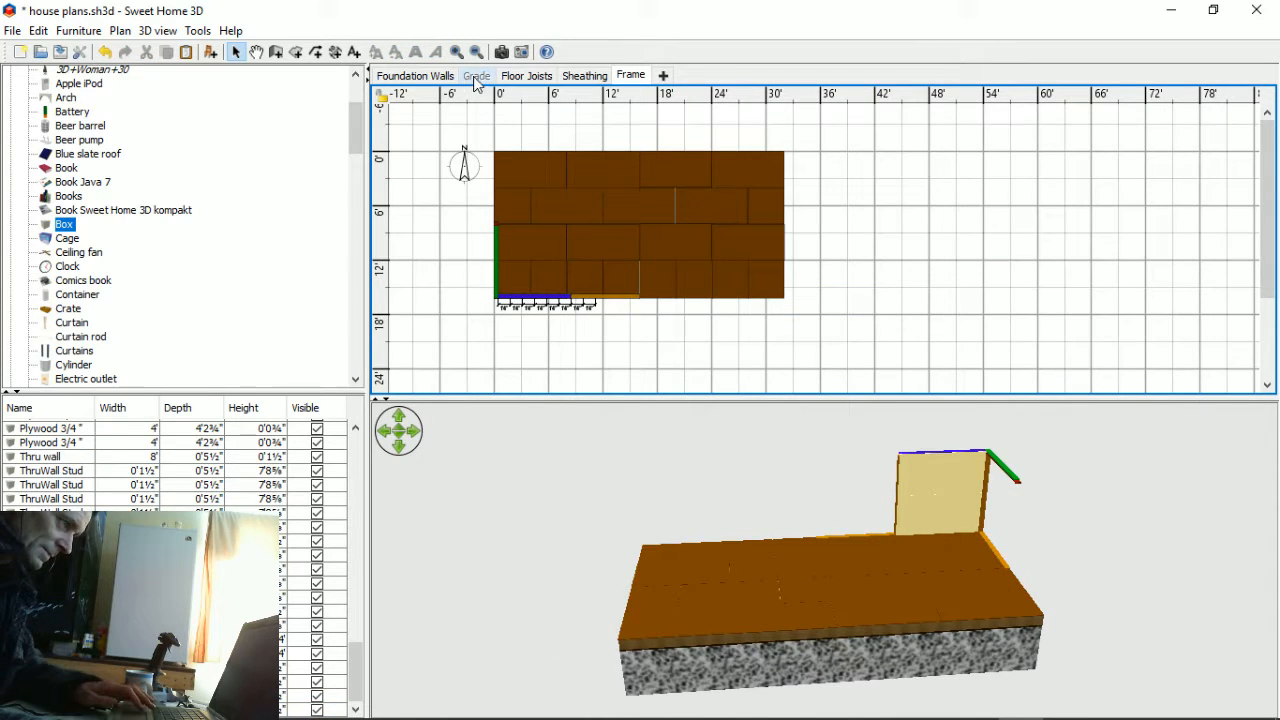
- Make the Grade level viewable in its level settings
{"action": "left_click", "coordinate": [488, 80]}
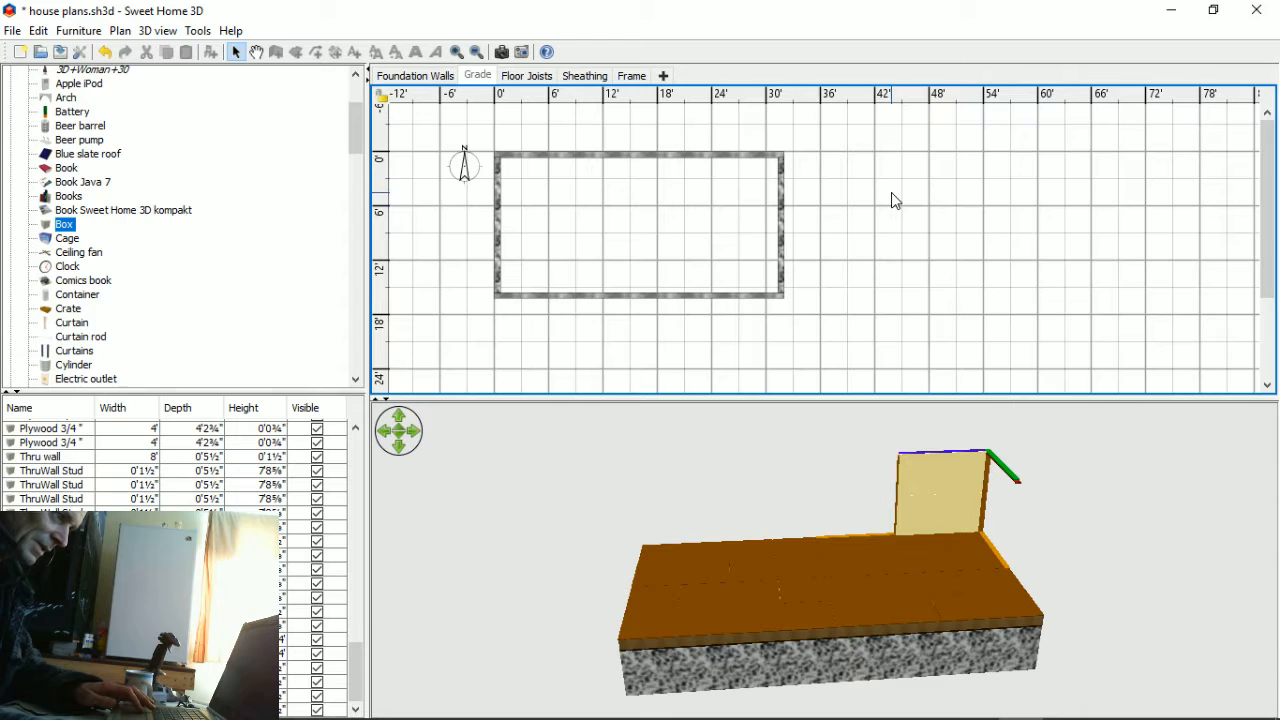
{"action": "right_click", "coordinate": [893, 196]}
{"action": "left_click", "coordinate": [488, 82]}
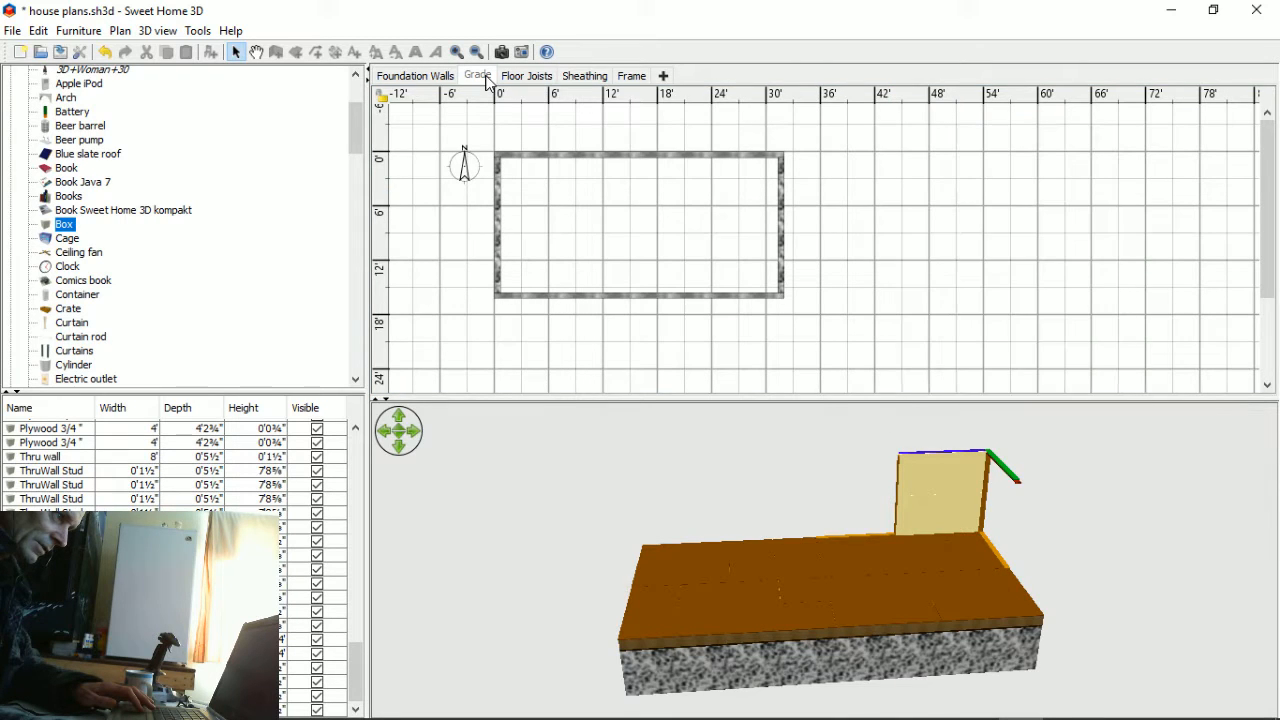
{"action": "double_click", "coordinate": [488, 82]}
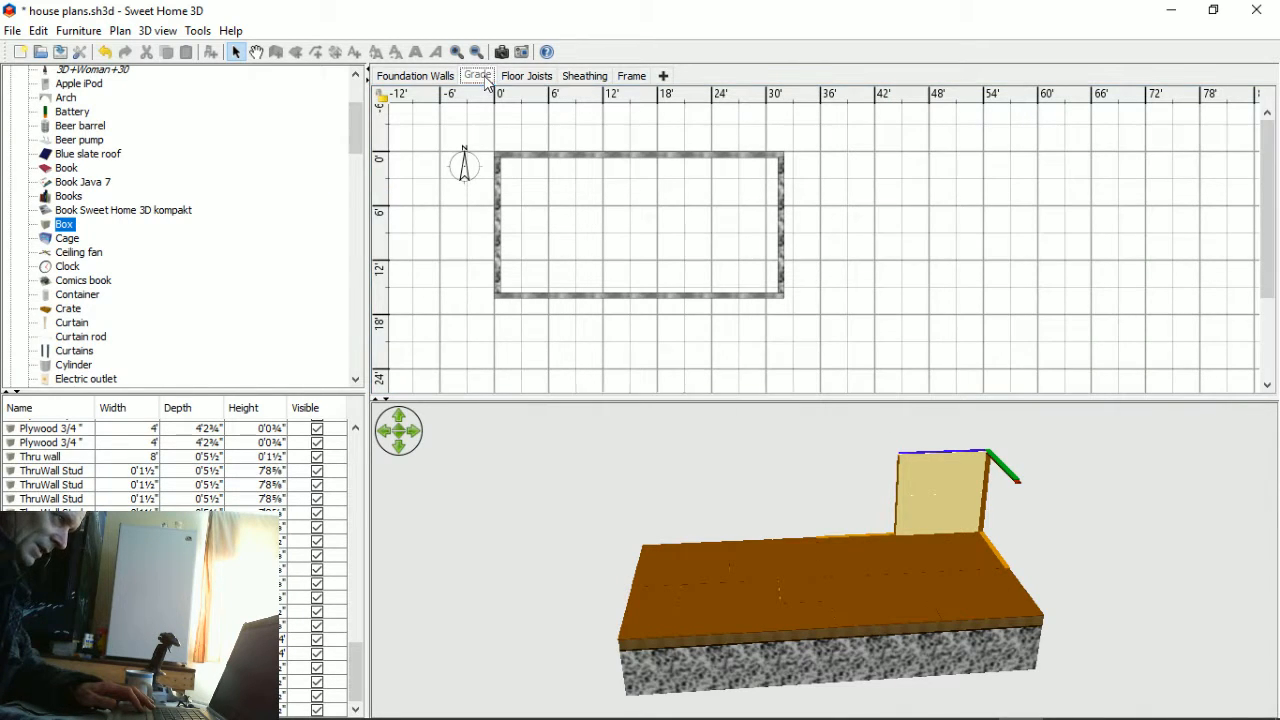
{"action": "left_click", "coordinate": [622, 246]}
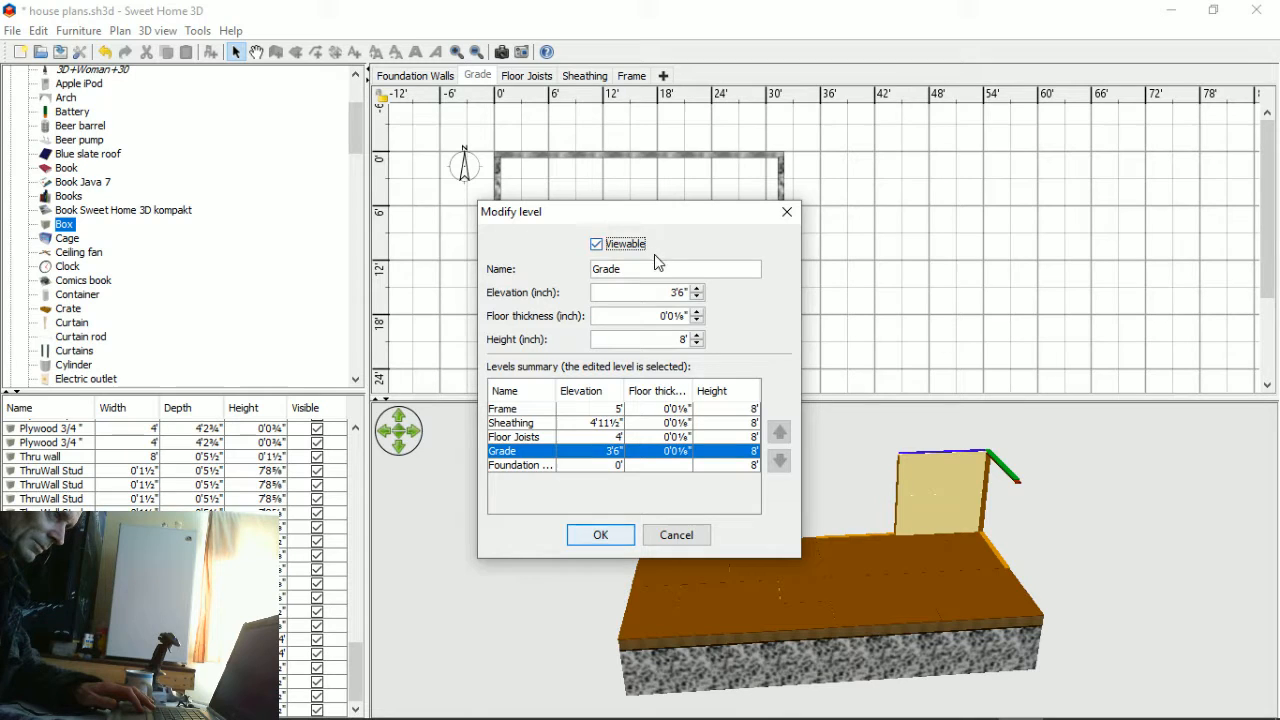
{"action": "left_click", "coordinate": [618, 538]}
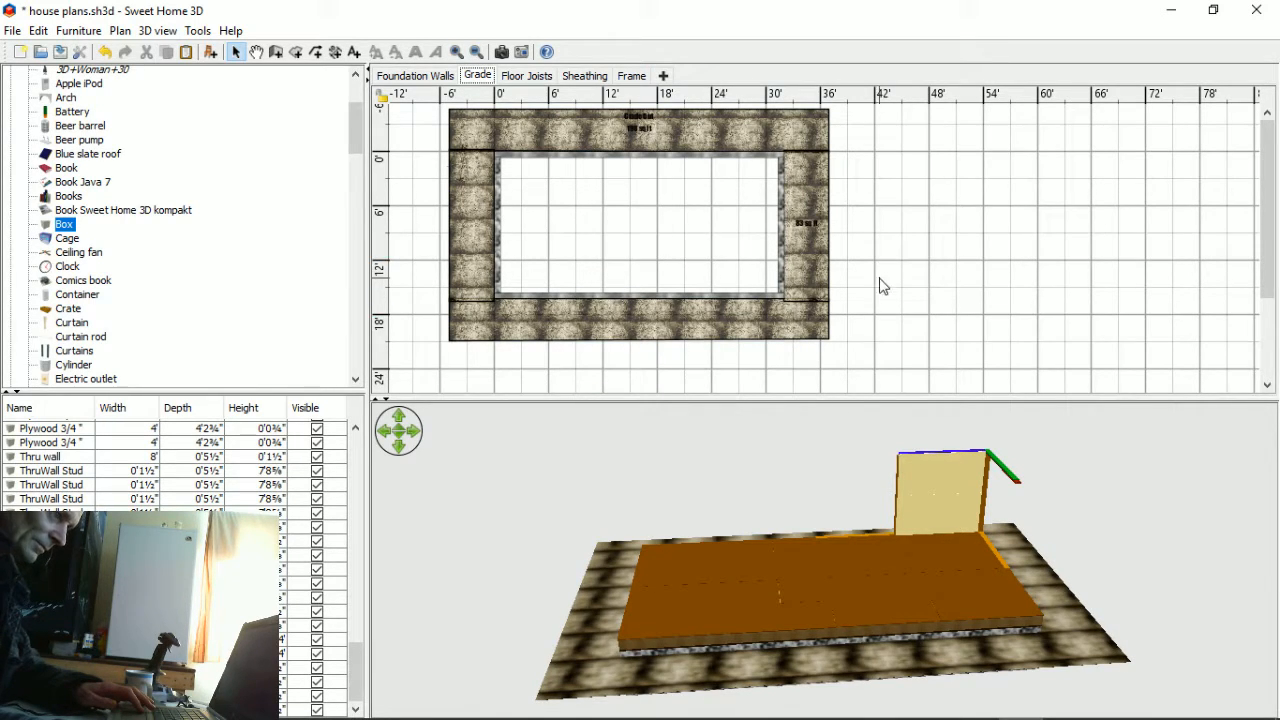
- Paste the copied magenta box onto the Grade level, with all levels displayed in the 3D view
{"action": "right_click", "coordinate": [893, 268]}
{"action": "left_click", "coordinate": [953, 305]}
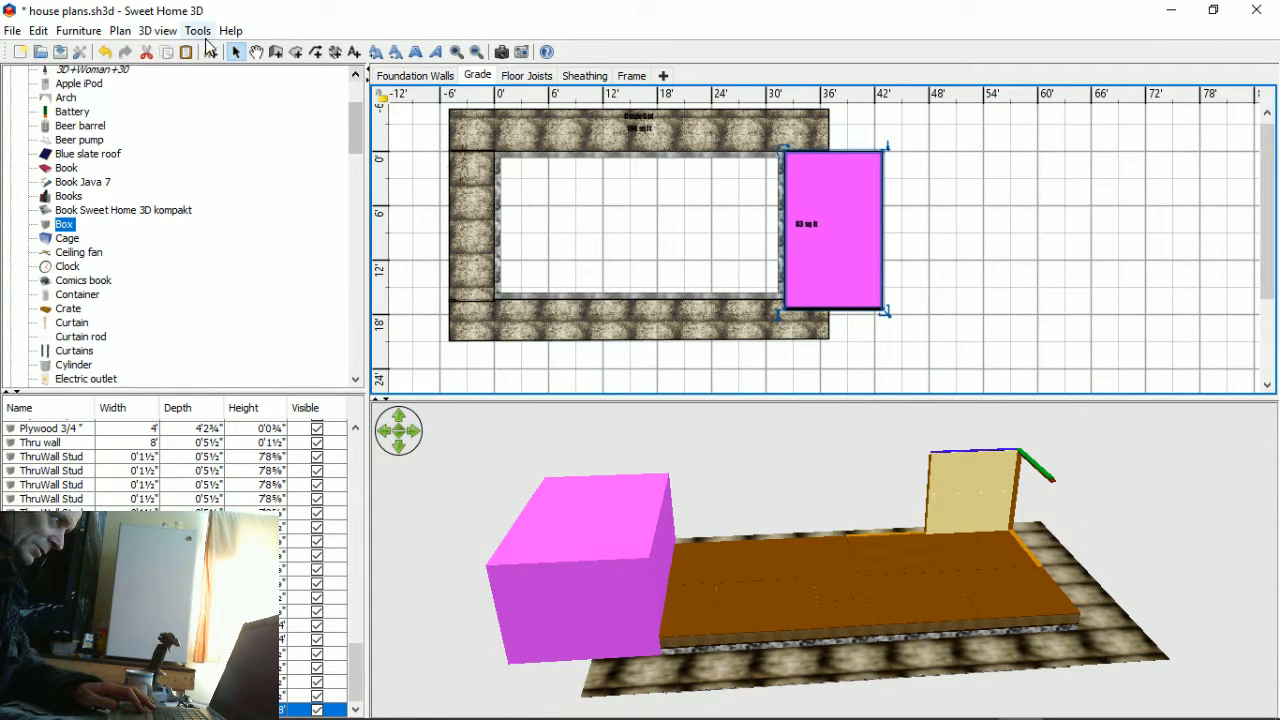
{"action": "left_click", "coordinate": [157, 31]}
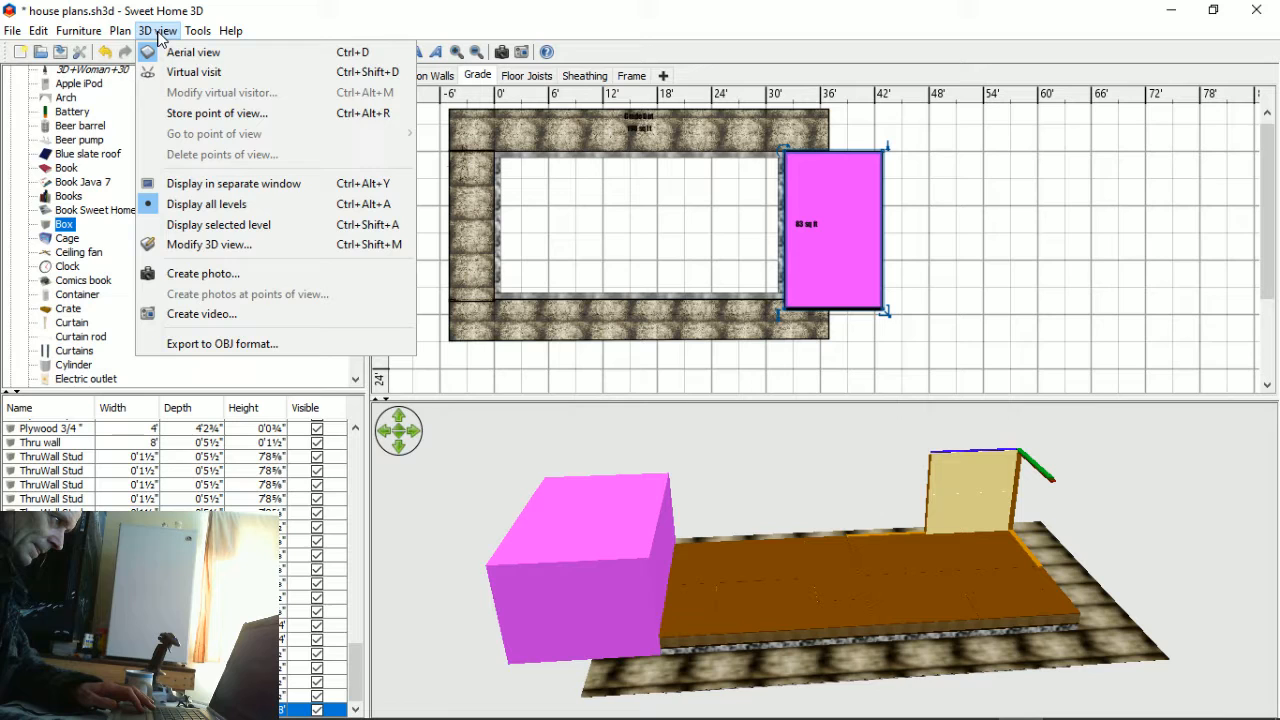
{"action": "left_click", "coordinate": [206, 204]}
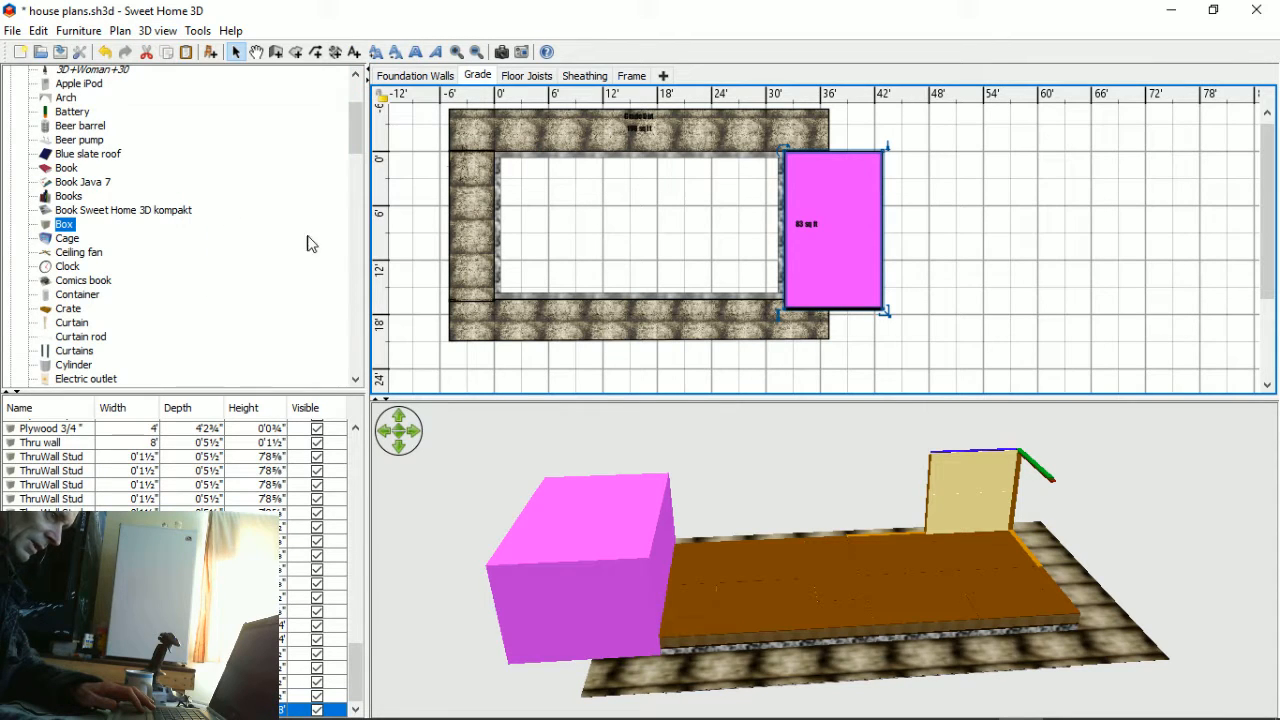
- Move the pasted magenta box to the west side of the house, and delete it
{"action": "left_click_drag", "start_coordinate": [505, 479], "coordinate": [700, 450]}
{"action": "left_click_drag", "start_coordinate": [796, 254], "coordinate": [549, 274]}
{"action": "left_click_drag", "start_coordinate": [878, 514], "coordinate": [761, 506]}
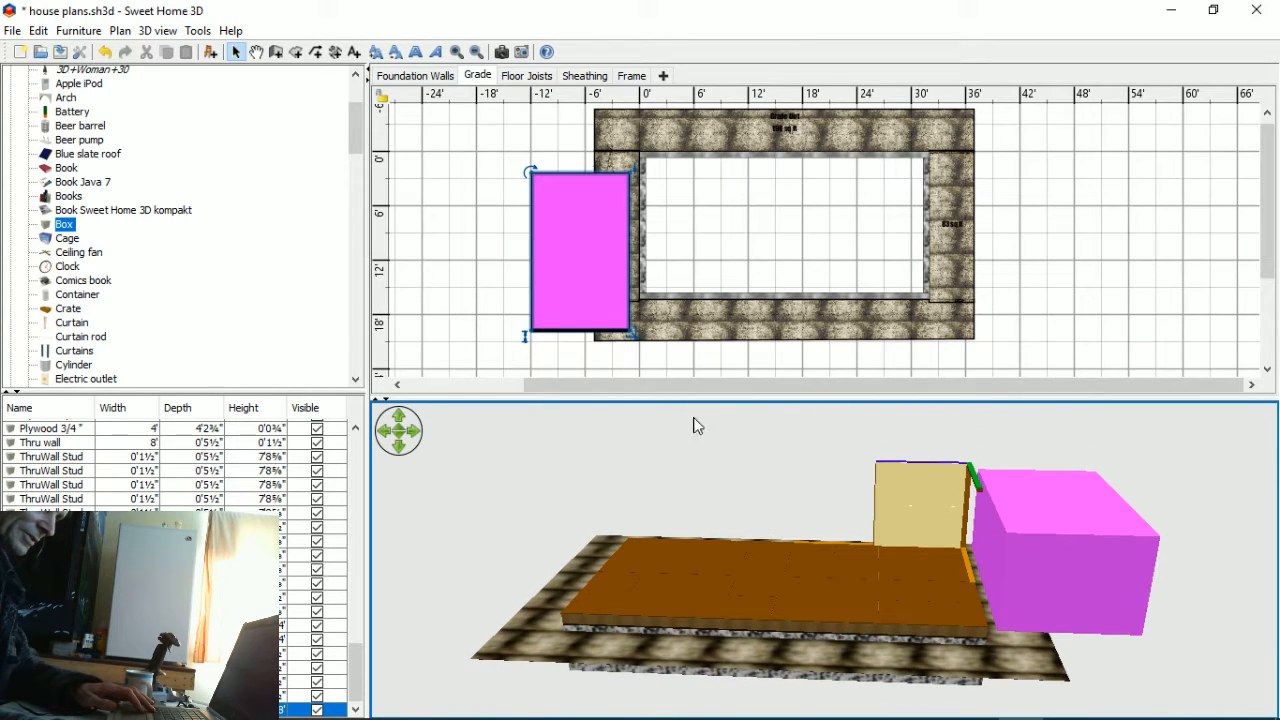
{"action": "left_click", "coordinate": [591, 238]}
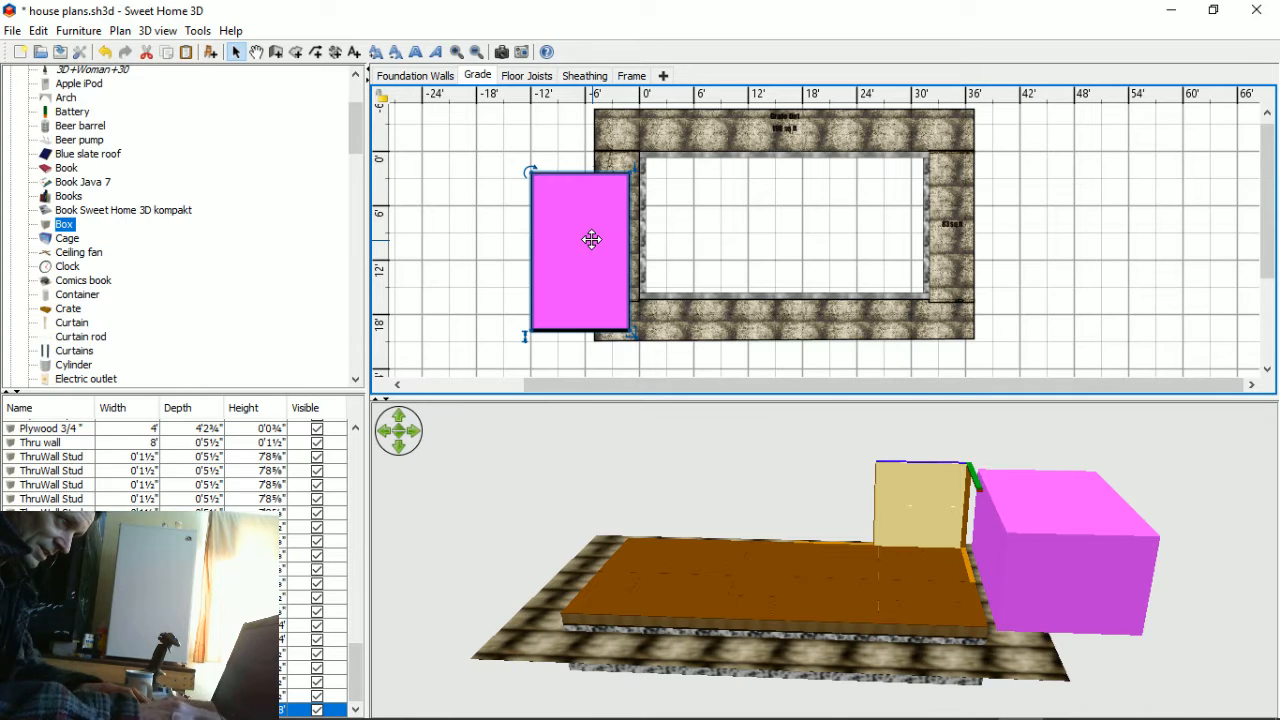
{"action": "key", "text": "Delete"}
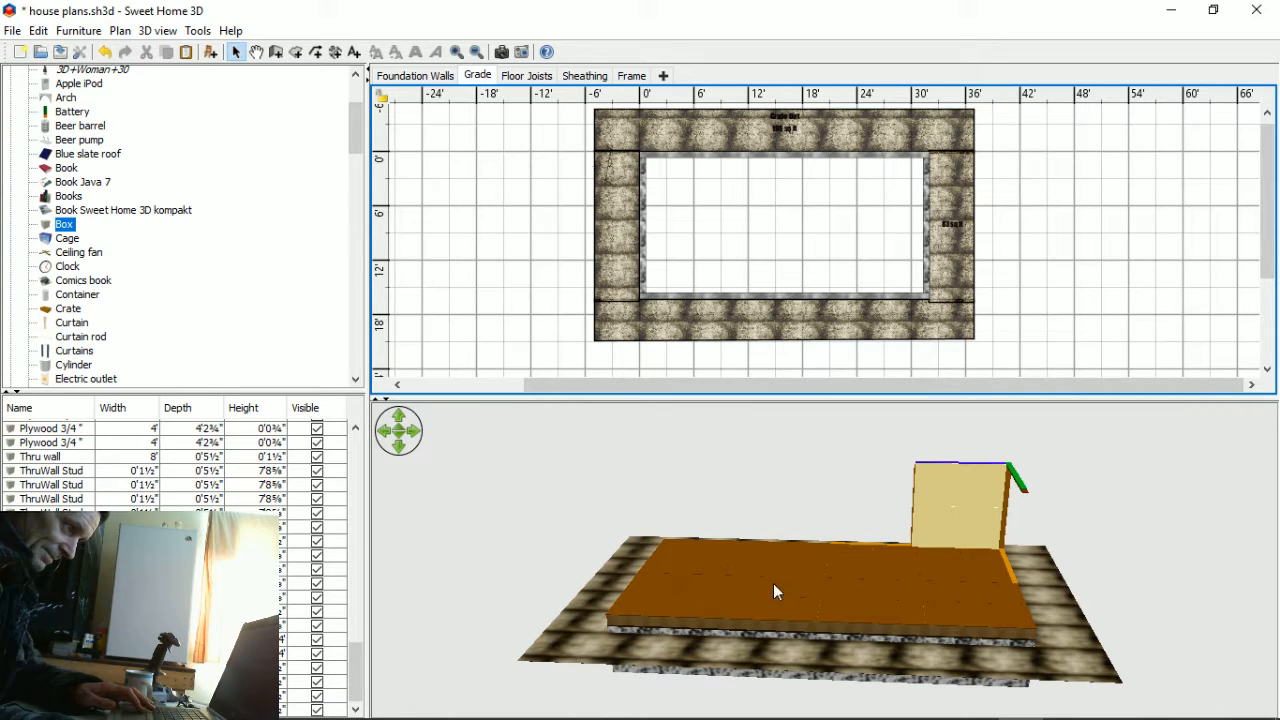
- Turn off the viewable setting of the Sheathing level to expose the floor joists
{"action": "left_click_drag", "start_coordinate": [557, 601], "coordinate": [578, 625]}
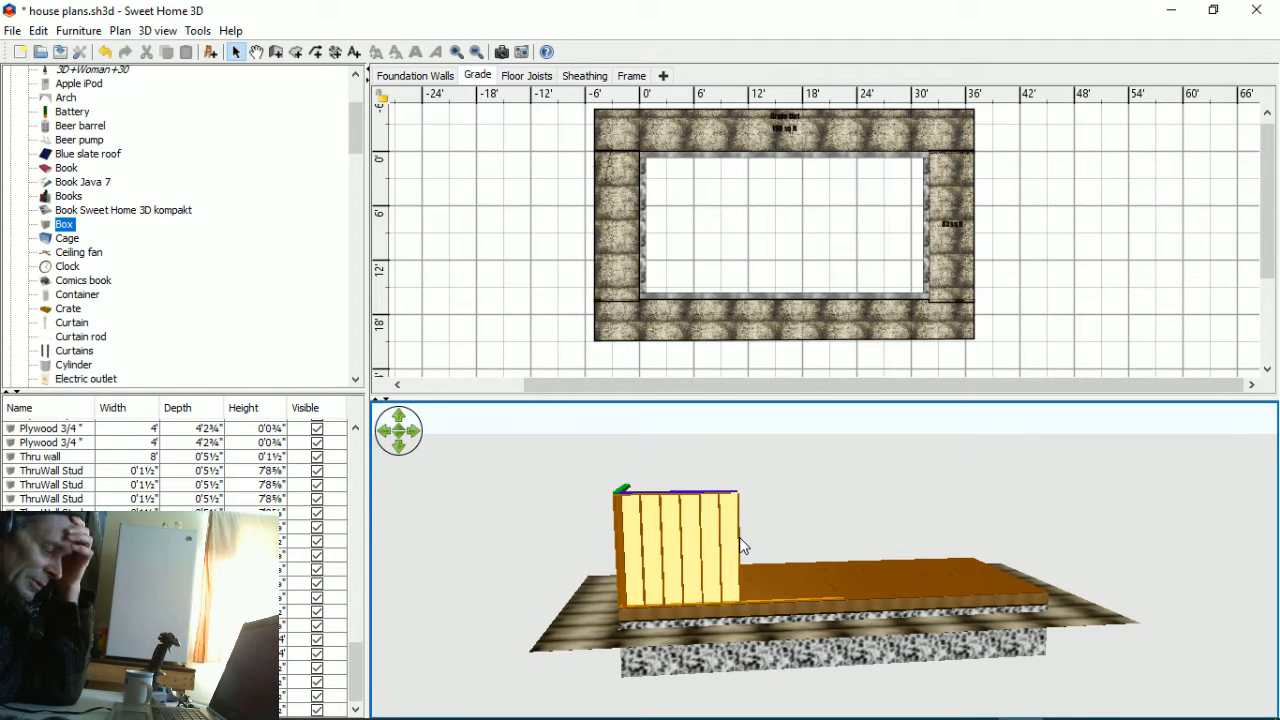
{"action": "left_click_drag", "start_coordinate": [741, 542], "coordinate": [647, 596]}
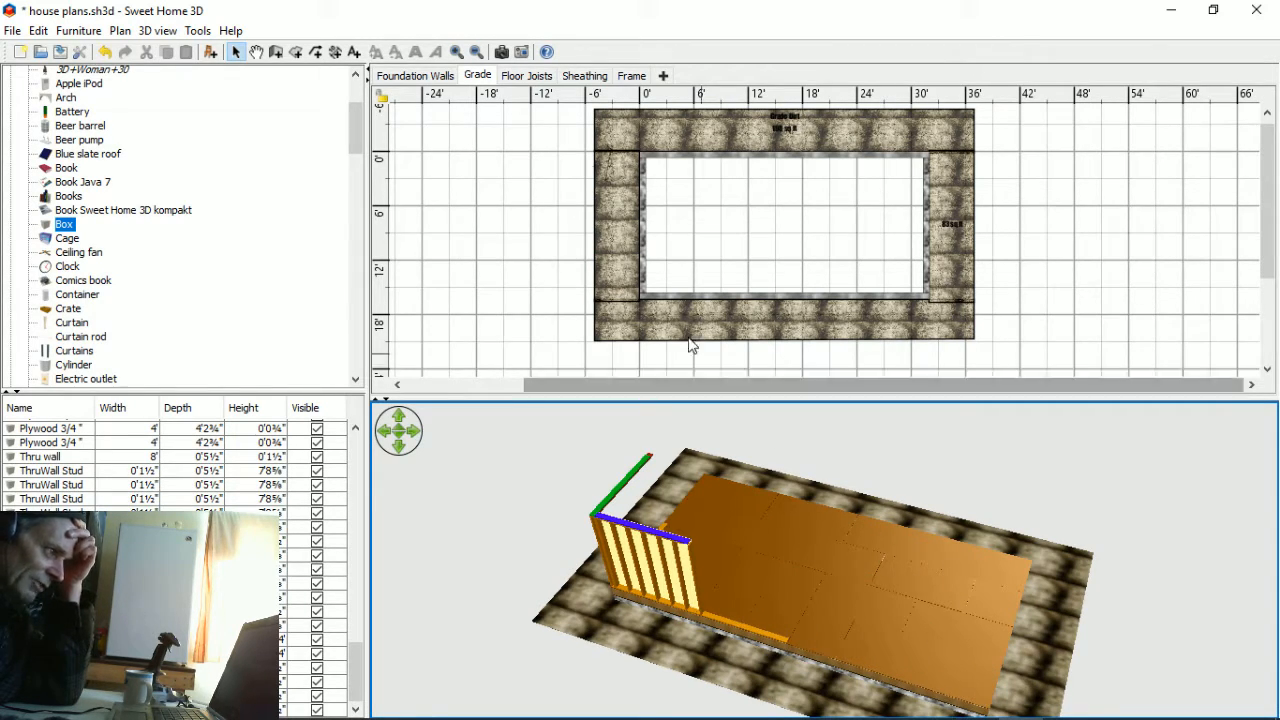
{"action": "left_click", "coordinate": [579, 76]}
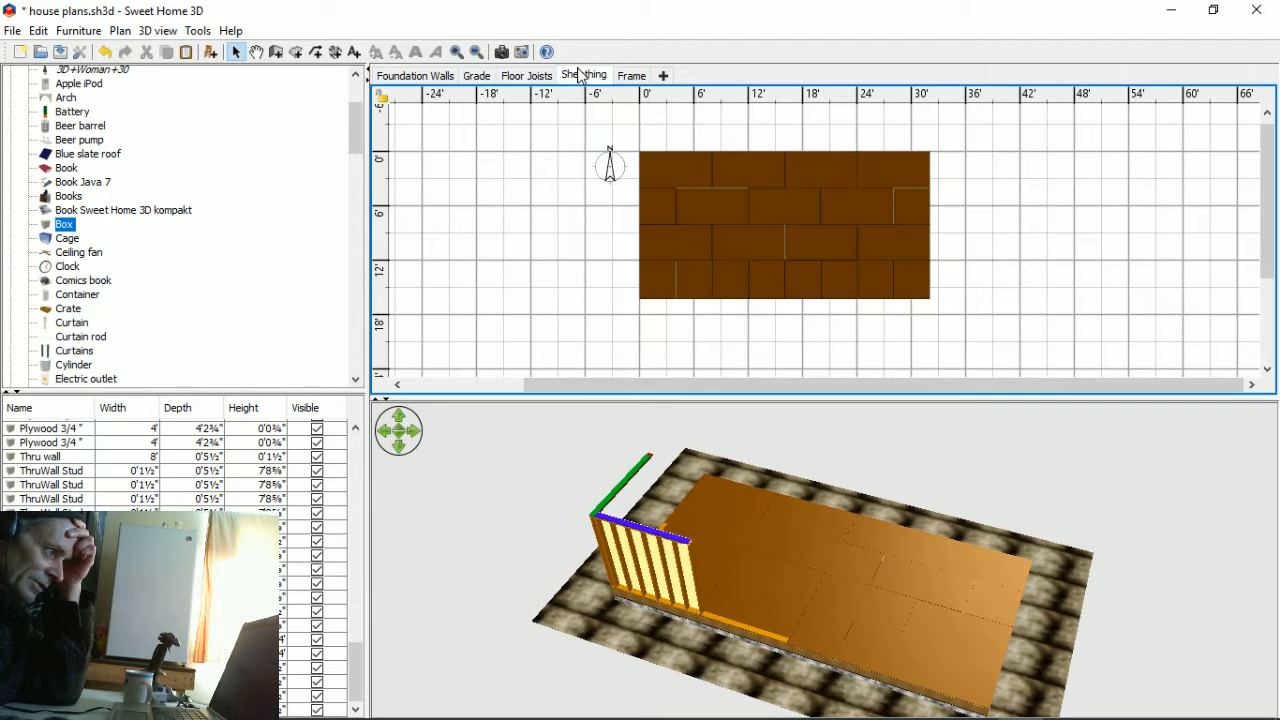
{"action": "double_click", "coordinate": [583, 77]}
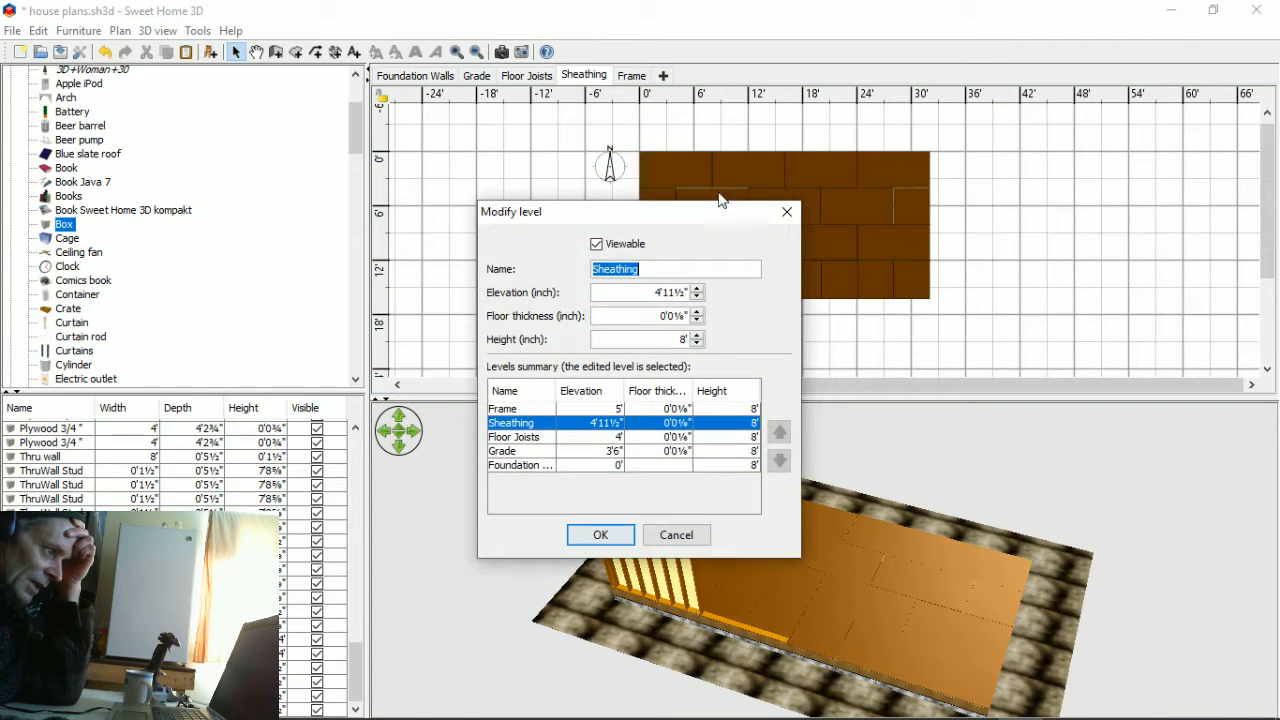
{"action": "left_click", "coordinate": [622, 243]}
{"action": "left_click", "coordinate": [619, 537]}
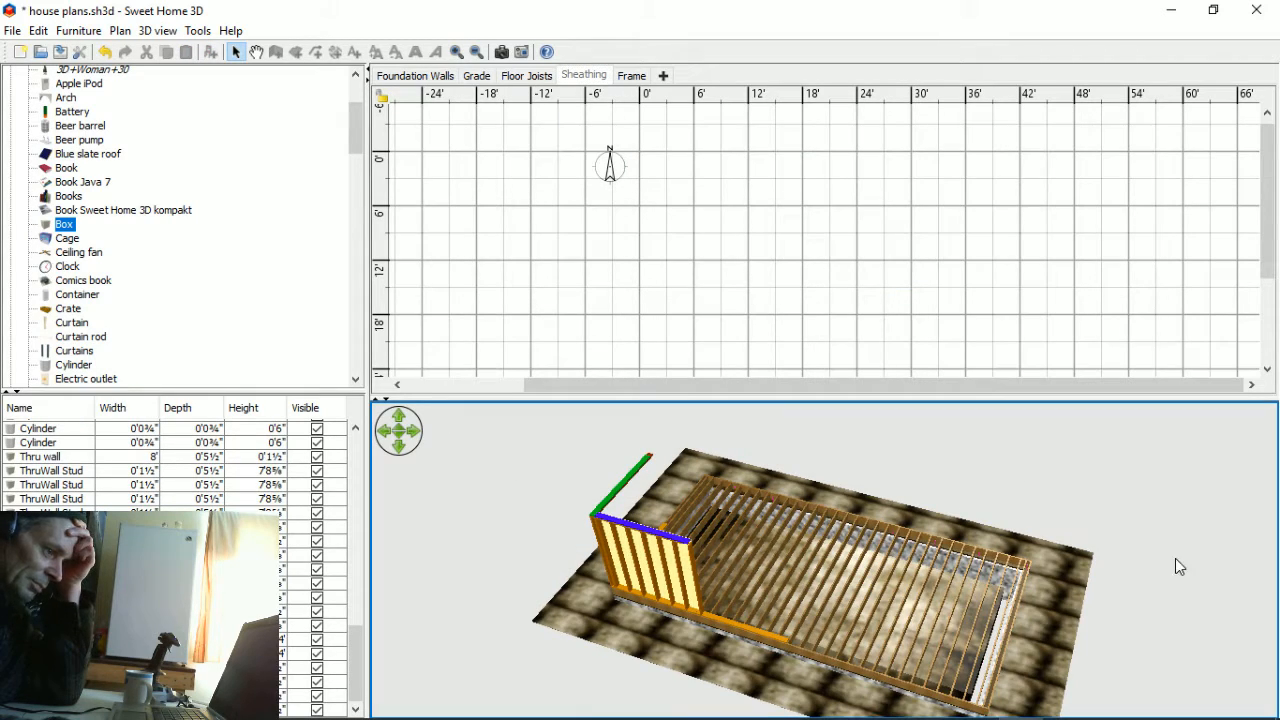
- Hide the two sheathing panels covering the stud wall on the Frame level
{"action": "left_click_drag", "start_coordinate": [1175, 558], "coordinate": [764, 563]}
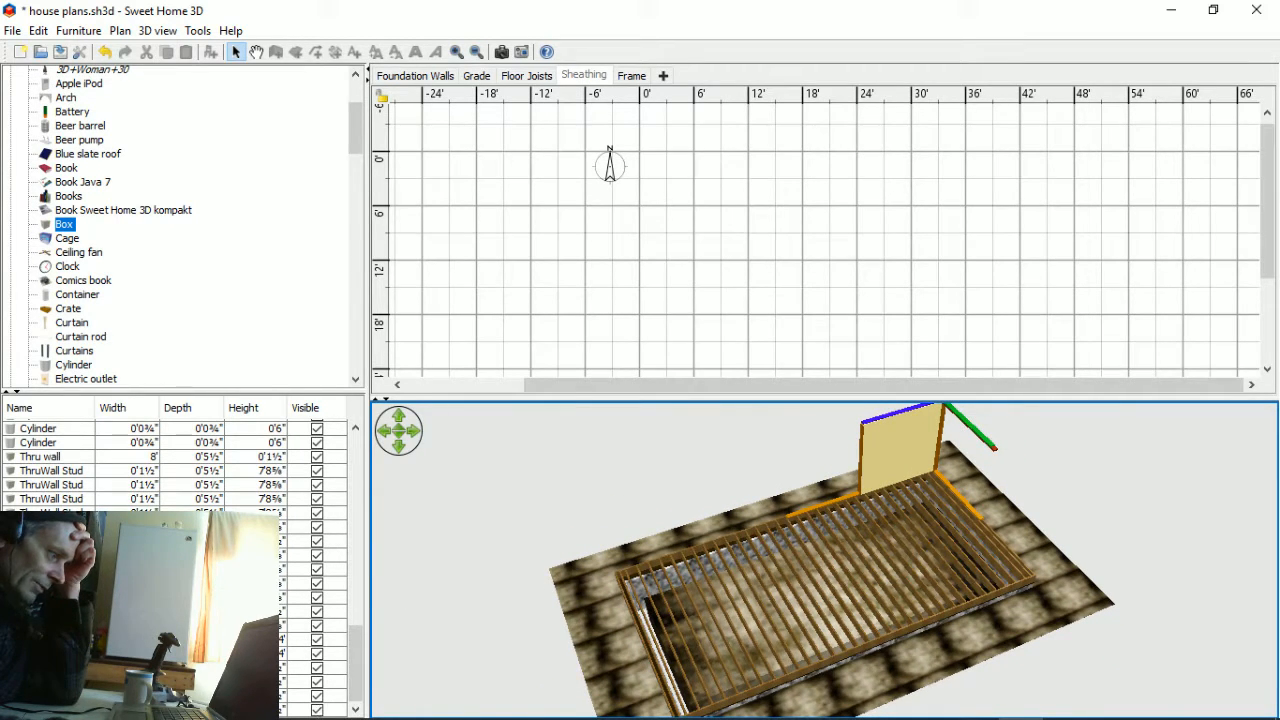
{"action": "left_click", "coordinate": [317, 653]}
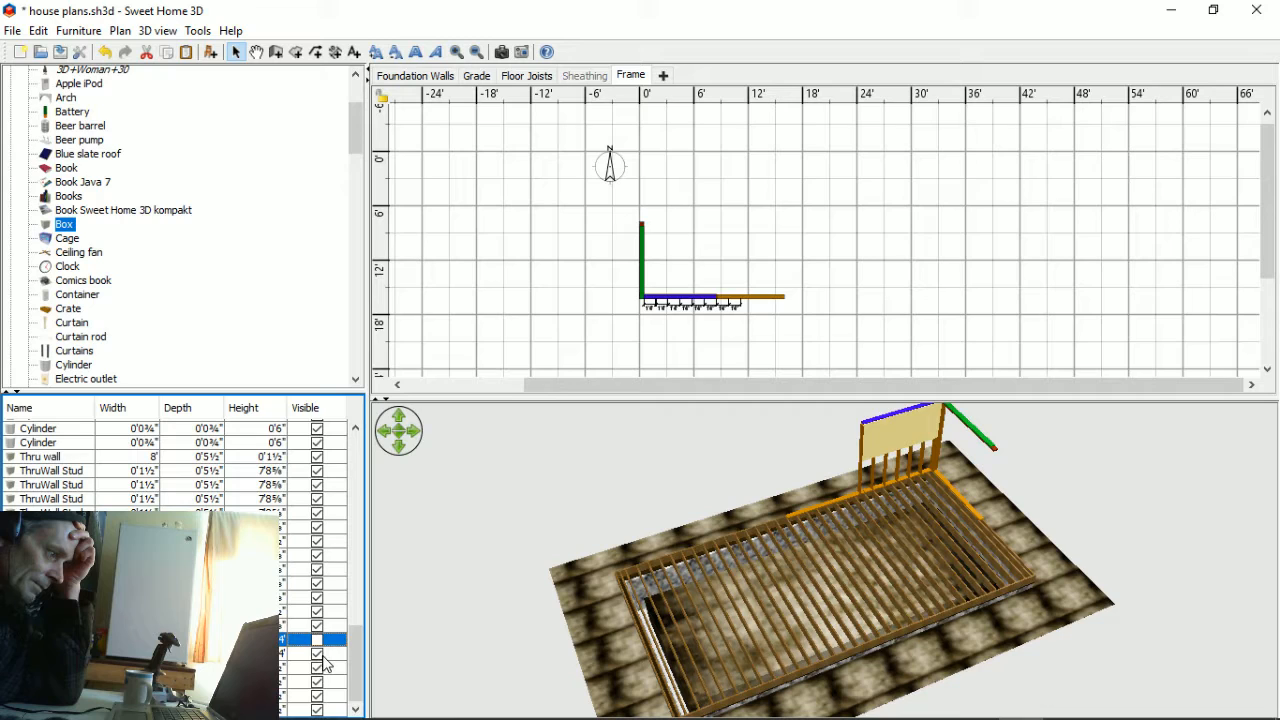
{"action": "left_click_drag", "start_coordinate": [939, 551], "coordinate": [866, 551]}
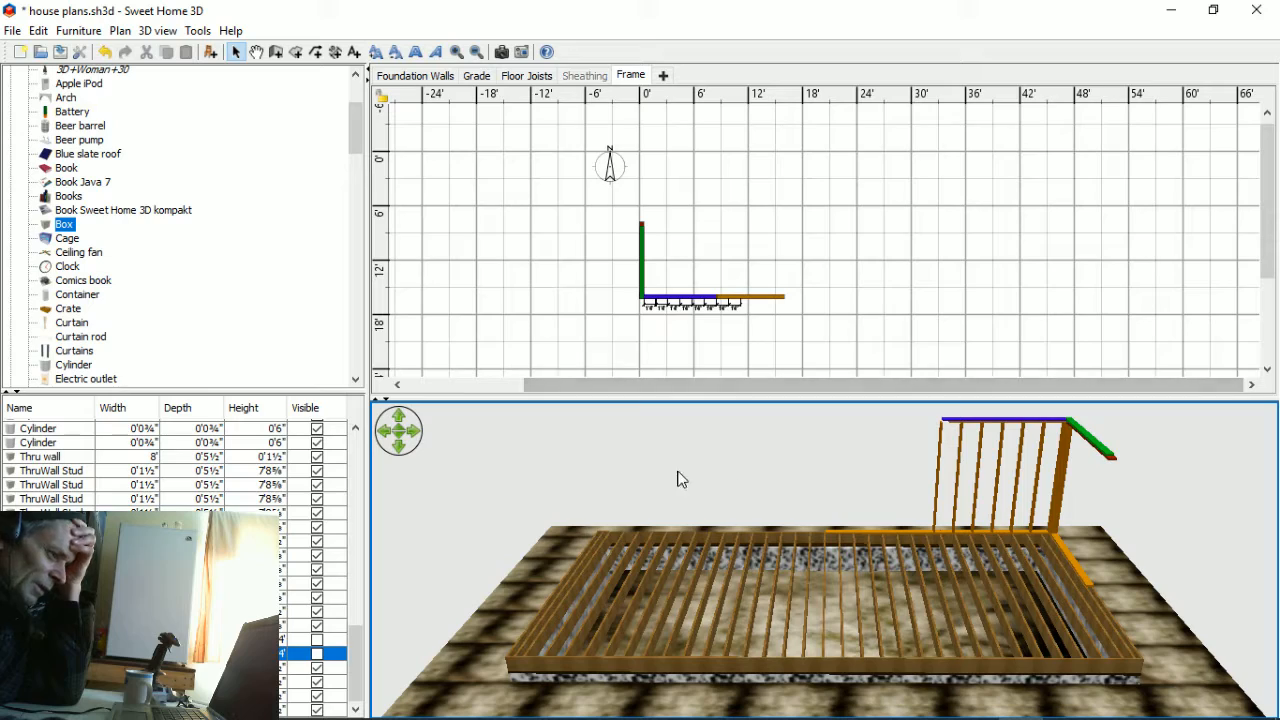
- Examine the exposed stud wall, top plates and floor joists from several angles in the 3D view
{"action": "left_click_drag", "start_coordinate": [623, 574], "coordinate": [662, 555]}
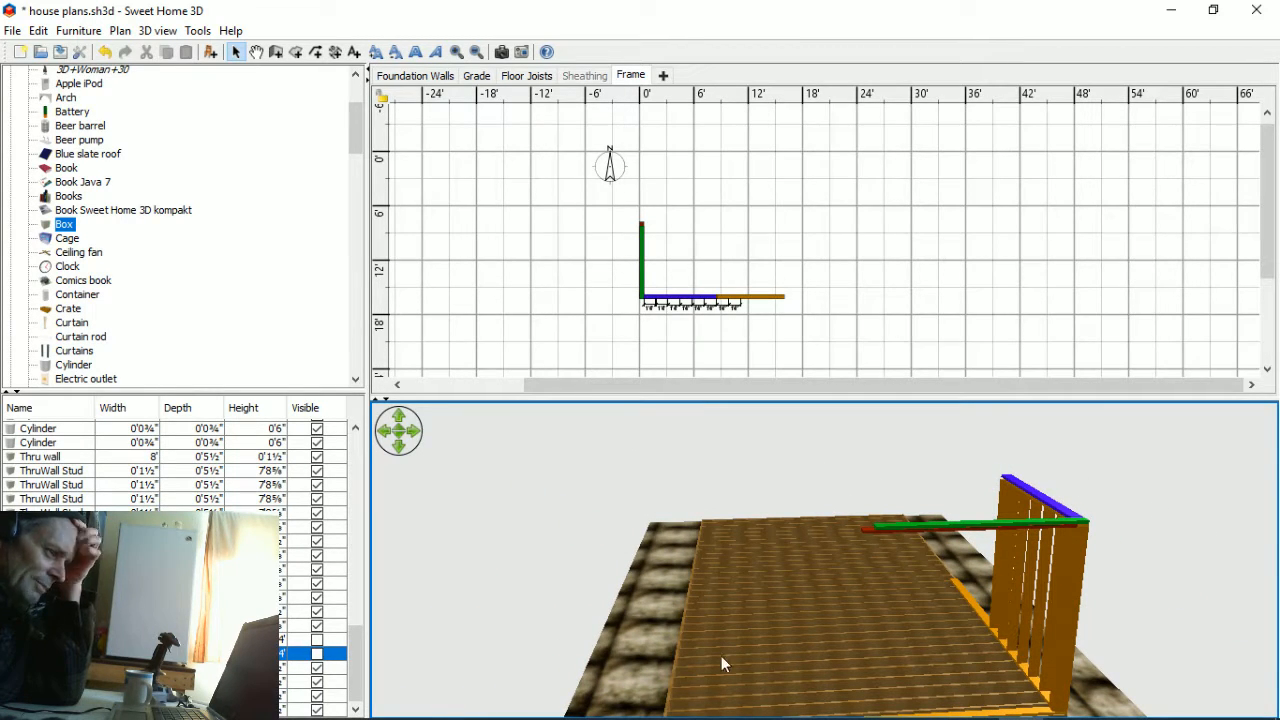
{"action": "left_click_drag", "start_coordinate": [921, 635], "coordinate": [627, 666]}
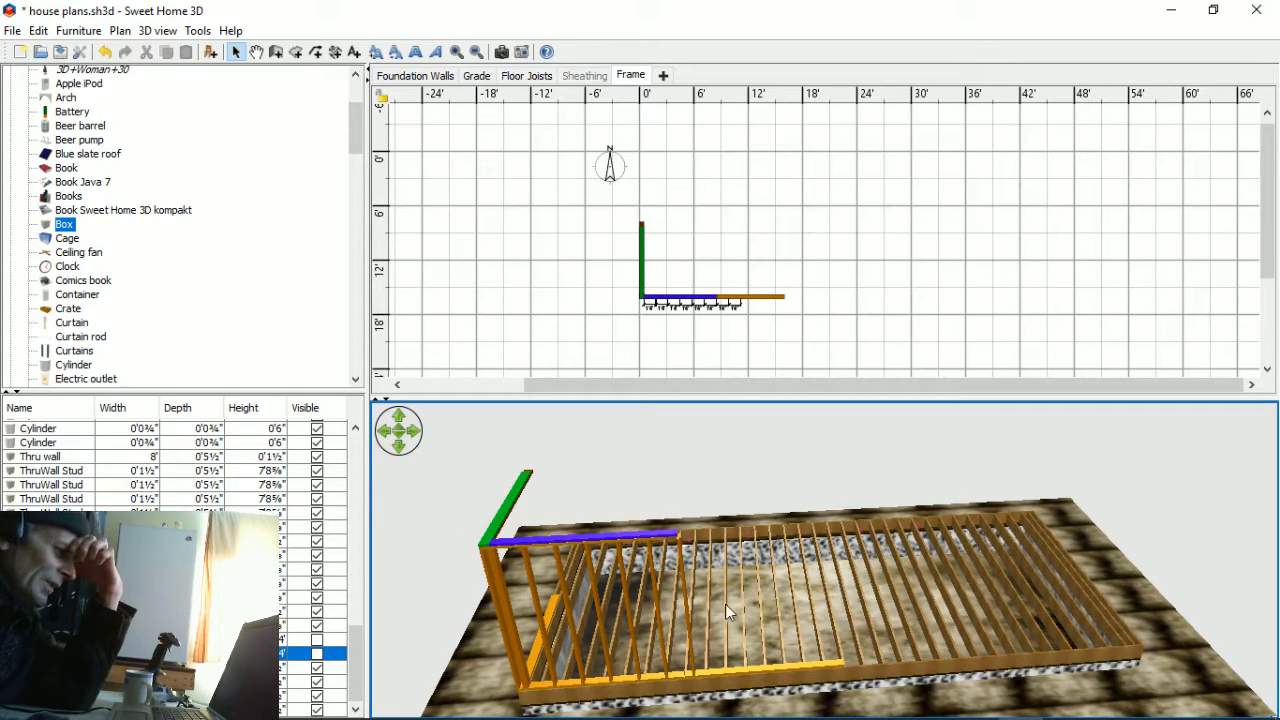
{"action": "left_click_drag", "start_coordinate": [958, 506], "coordinate": [854, 584]}
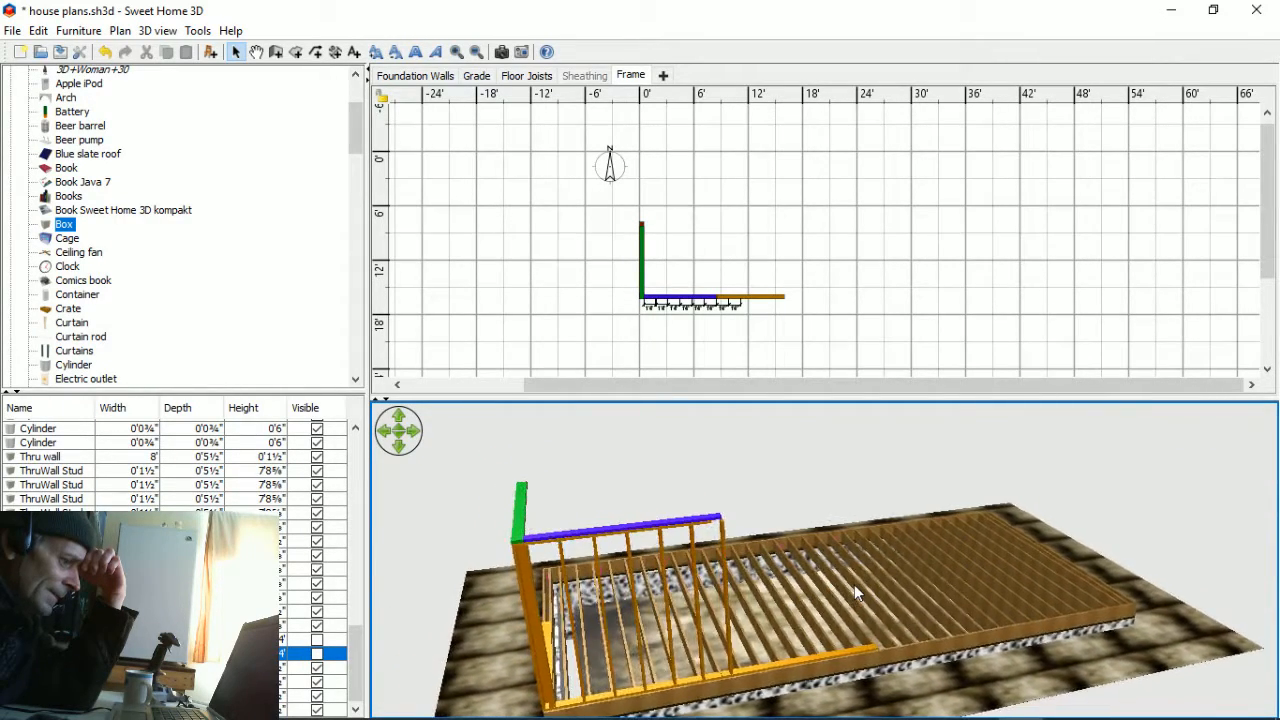
{"action": "left_click_drag", "start_coordinate": [938, 680], "coordinate": [952, 689]}
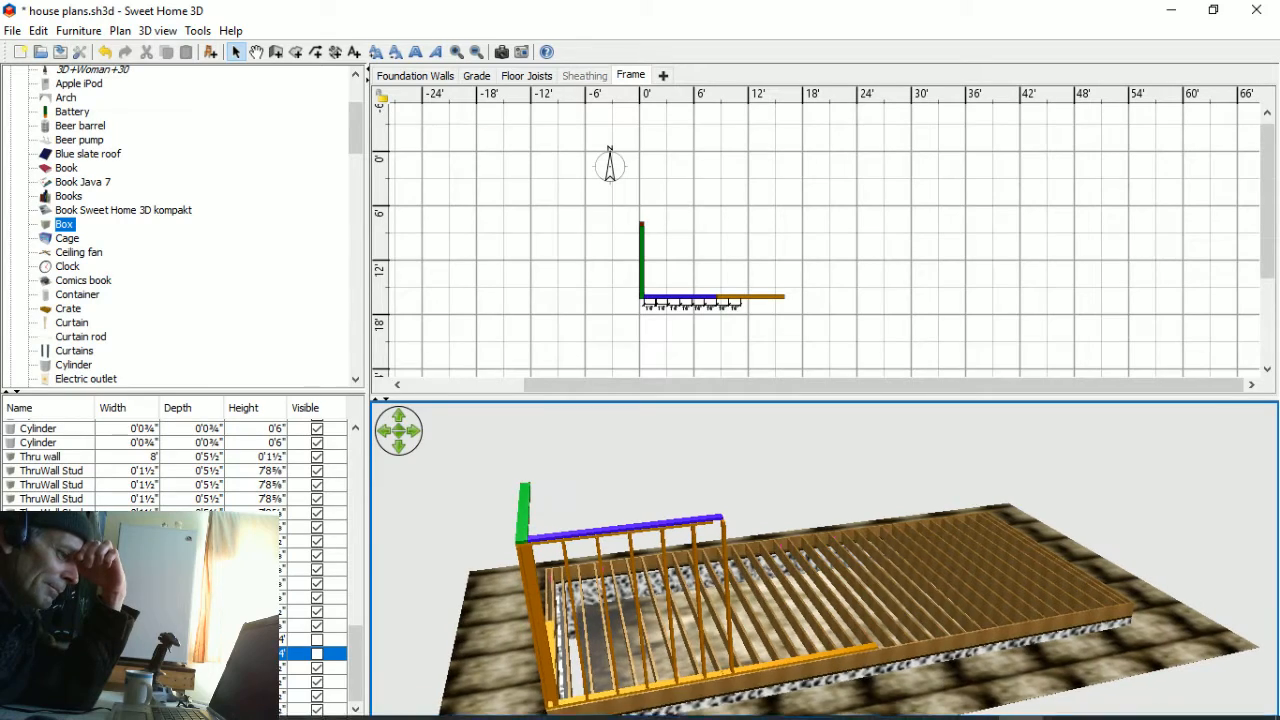
- Minimize the house plan, switch to OBS and stop the live stream
{"action": "left_click", "coordinate": [1172, 12]}
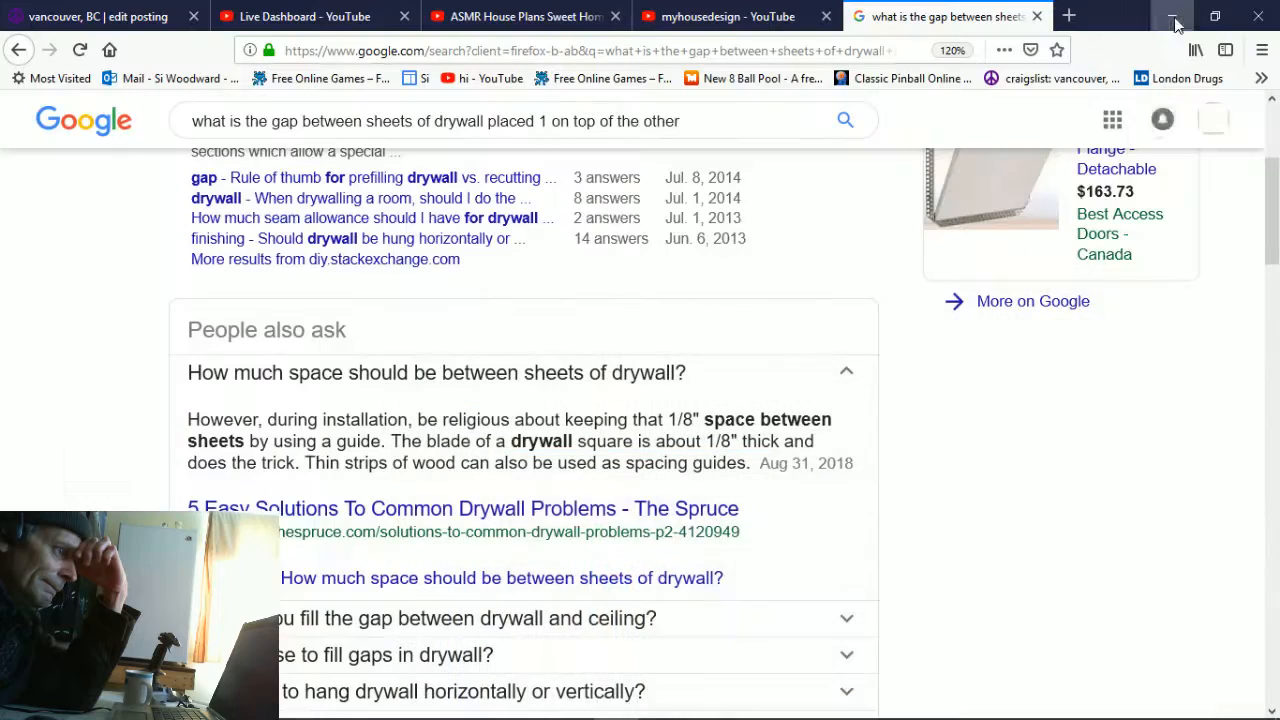
{"action": "left_click", "coordinate": [983, 702]}
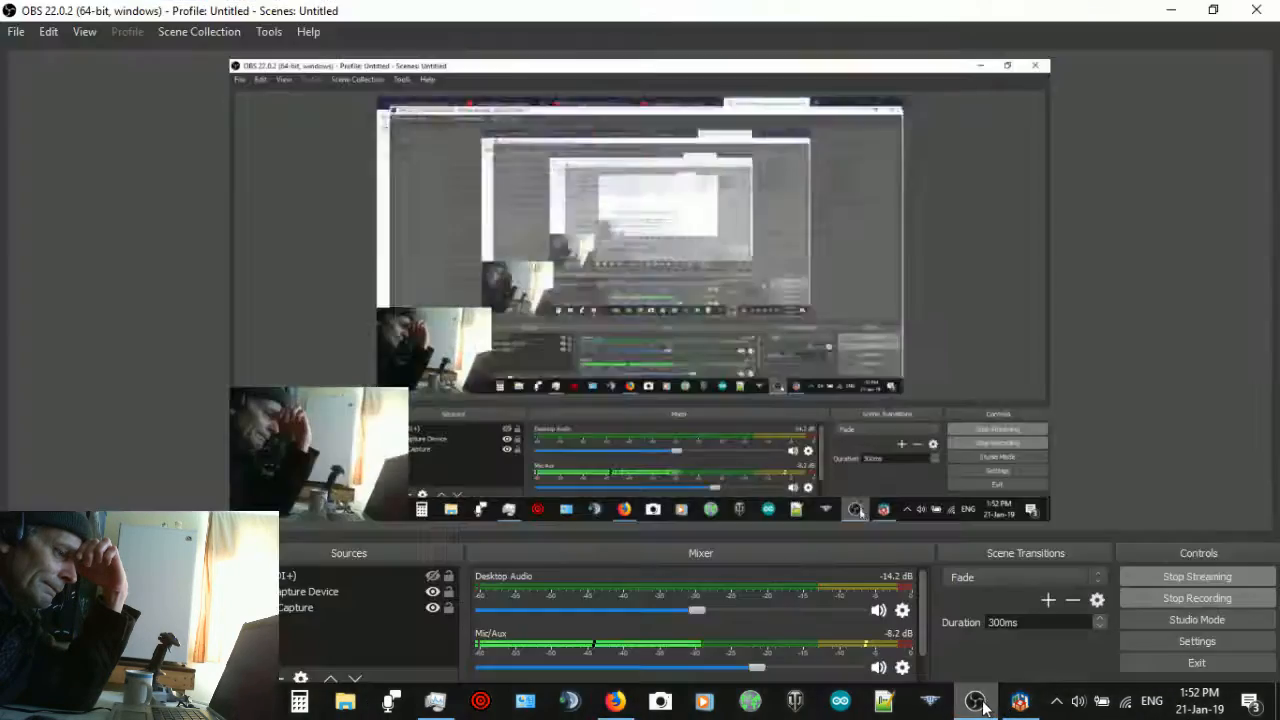
{"action": "left_click", "coordinate": [1205, 576]}
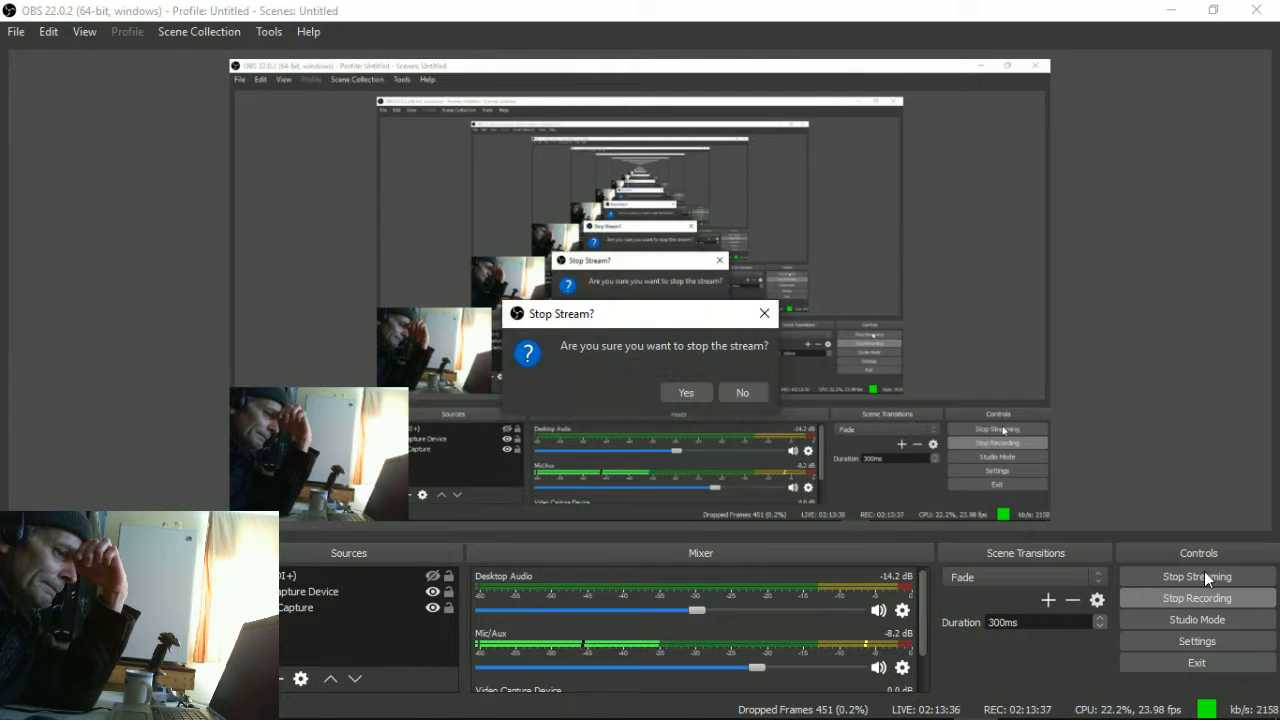